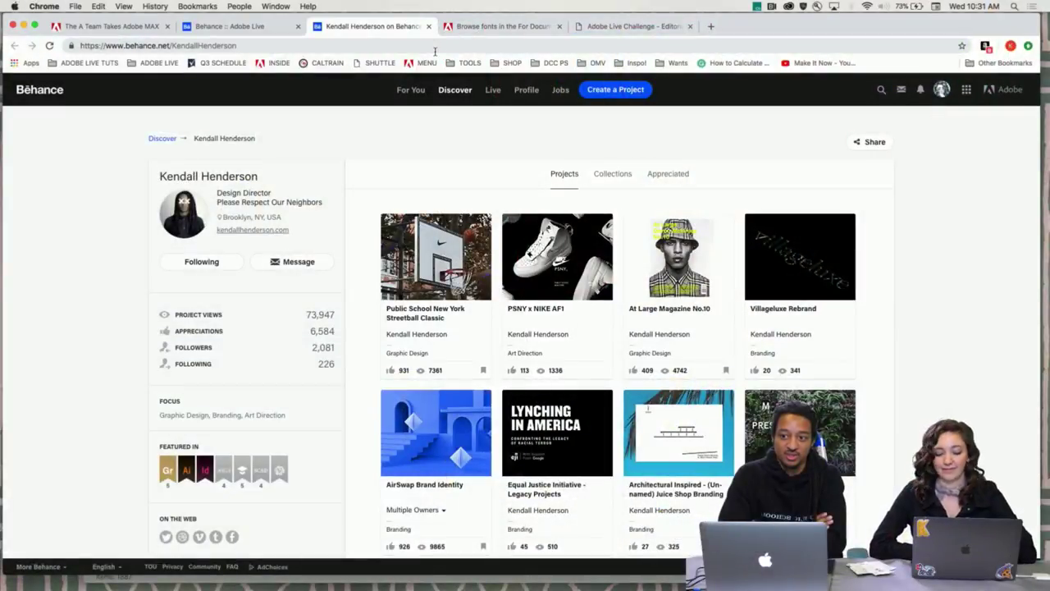
- Look through the project thumbnails and profile details on the designer's Behance page
{"action": "scroll", "coordinate": [327, 207], "scroll_direction": "down", "scroll_amount": 2}
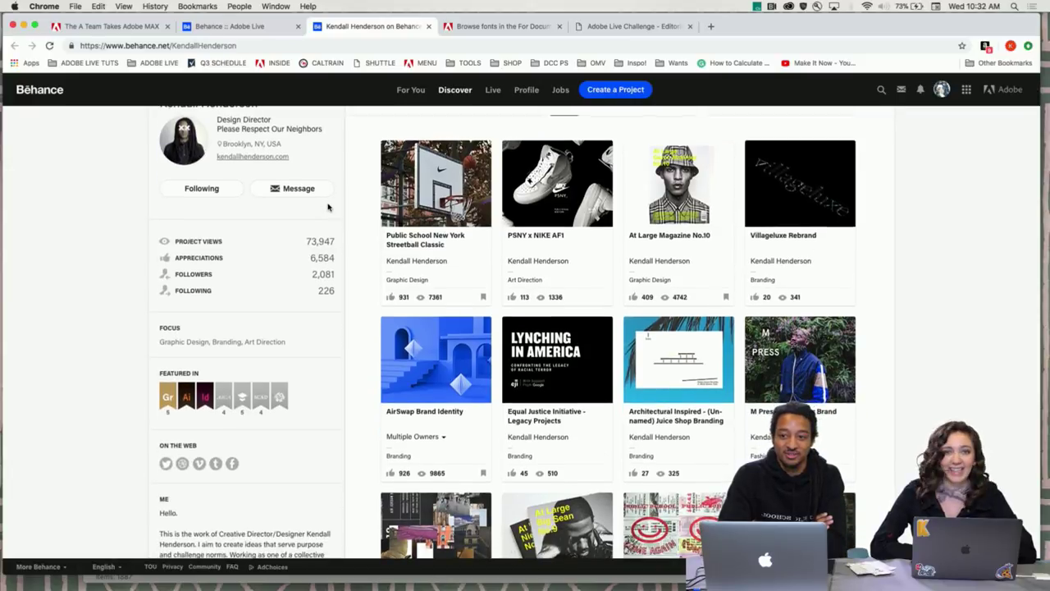
{"action": "scroll", "coordinate": [328, 207], "scroll_direction": "down", "scroll_amount": 3}
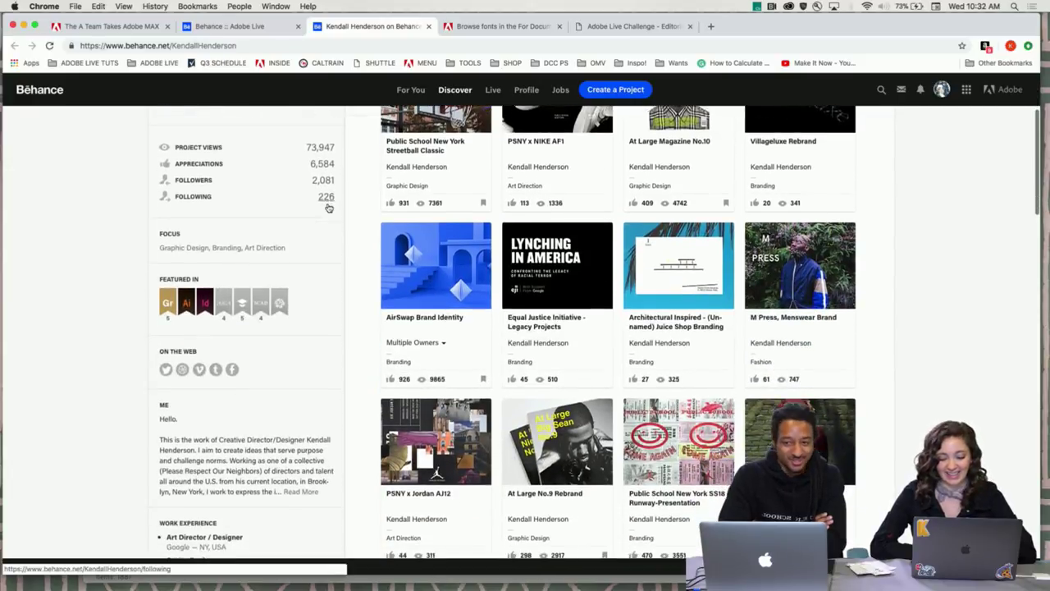
{"action": "scroll", "coordinate": [327, 207], "scroll_direction": "down", "scroll_amount": 4}
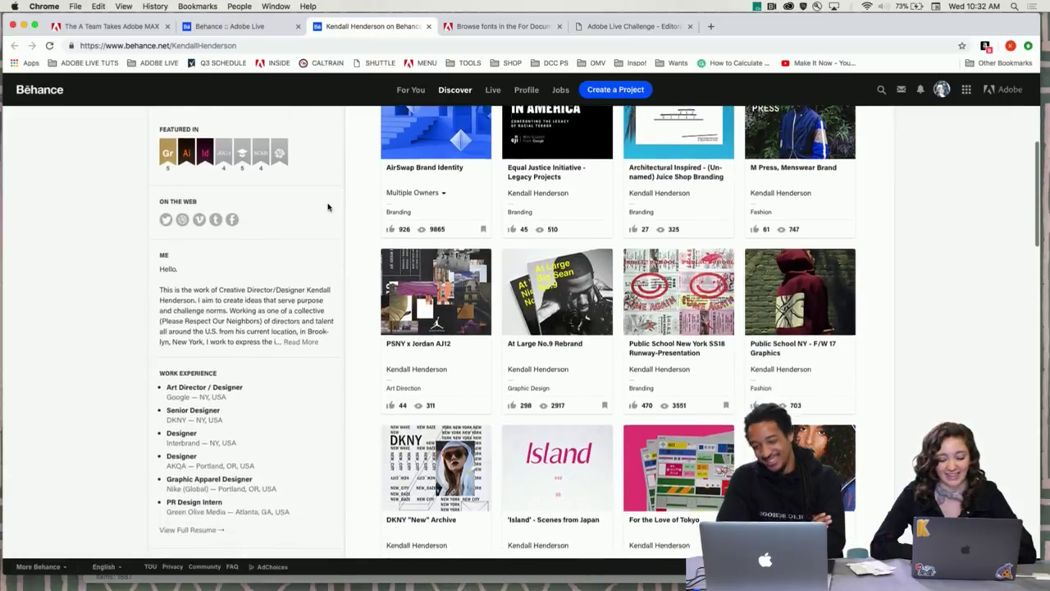
{"action": "scroll", "coordinate": [327, 207], "scroll_direction": "down", "scroll_amount": 7}
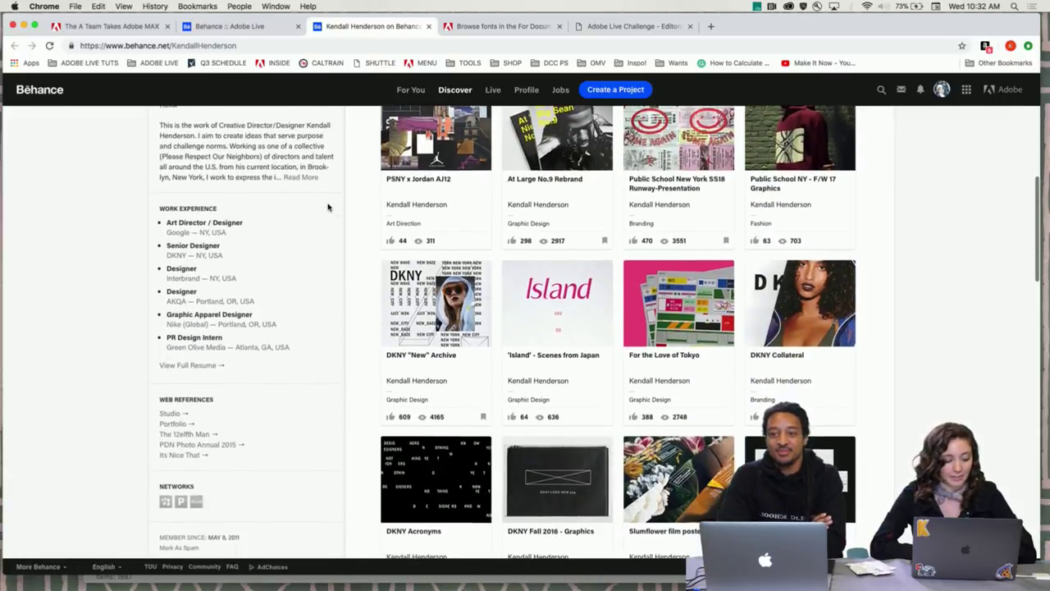
{"action": "scroll", "coordinate": [328, 207], "scroll_direction": "down", "scroll_amount": 1}
{"action": "scroll", "coordinate": [331, 237], "scroll_direction": "up", "scroll_amount": 7}
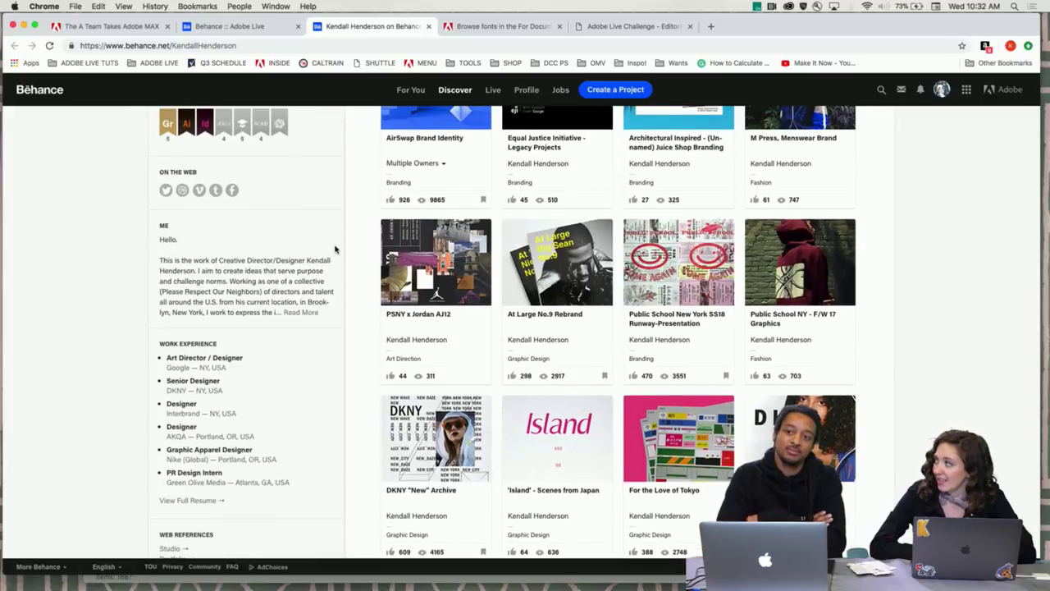
{"action": "scroll", "coordinate": [358, 250], "scroll_direction": "up", "scroll_amount": 8}
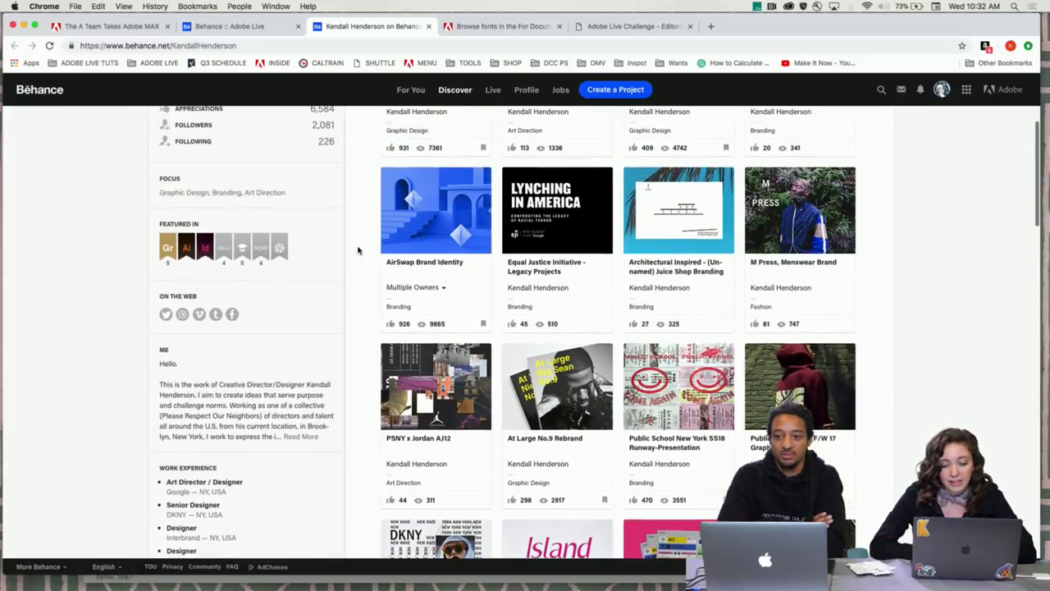
{"action": "scroll", "coordinate": [358, 250], "scroll_direction": "up", "scroll_amount": 2}
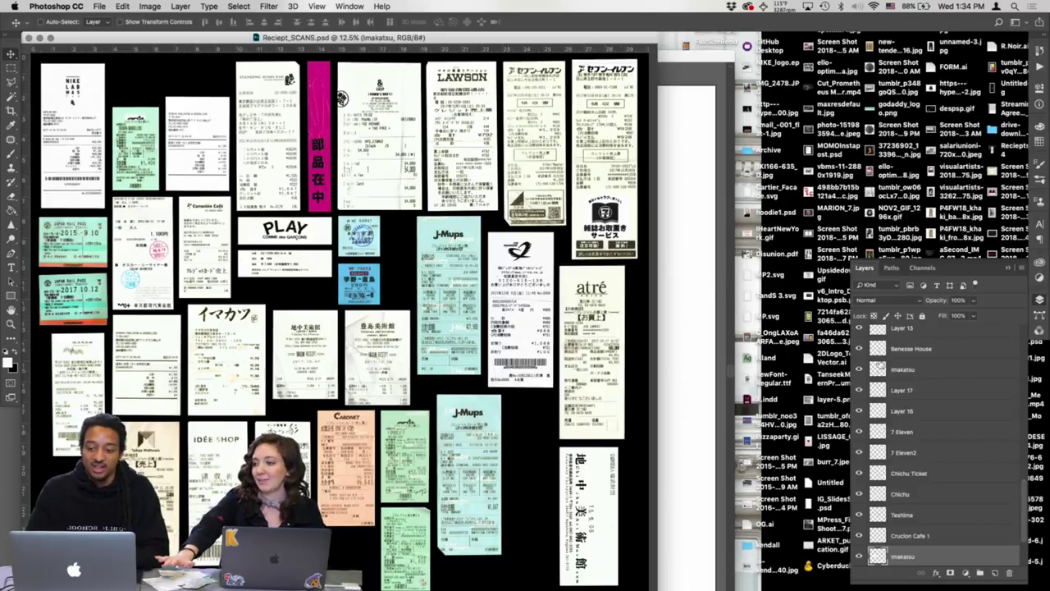
- Collapse the Logos/Marks layer group in the receipt scans document
{"action": "left_click_drag", "start_coordinate": [1026, 487], "coordinate": [1013, 324]}
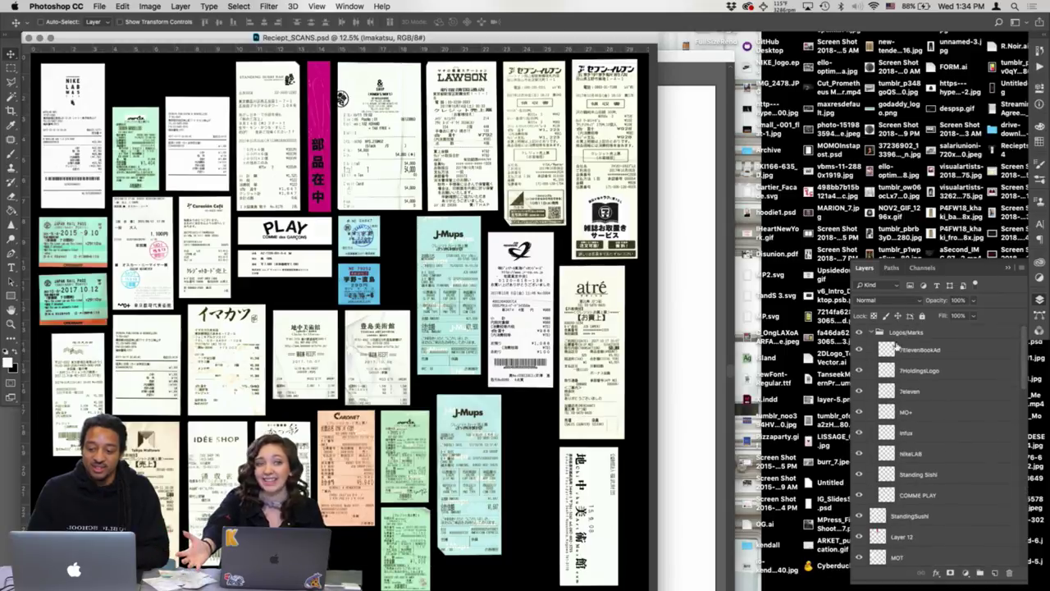
{"action": "left_click", "coordinate": [872, 332]}
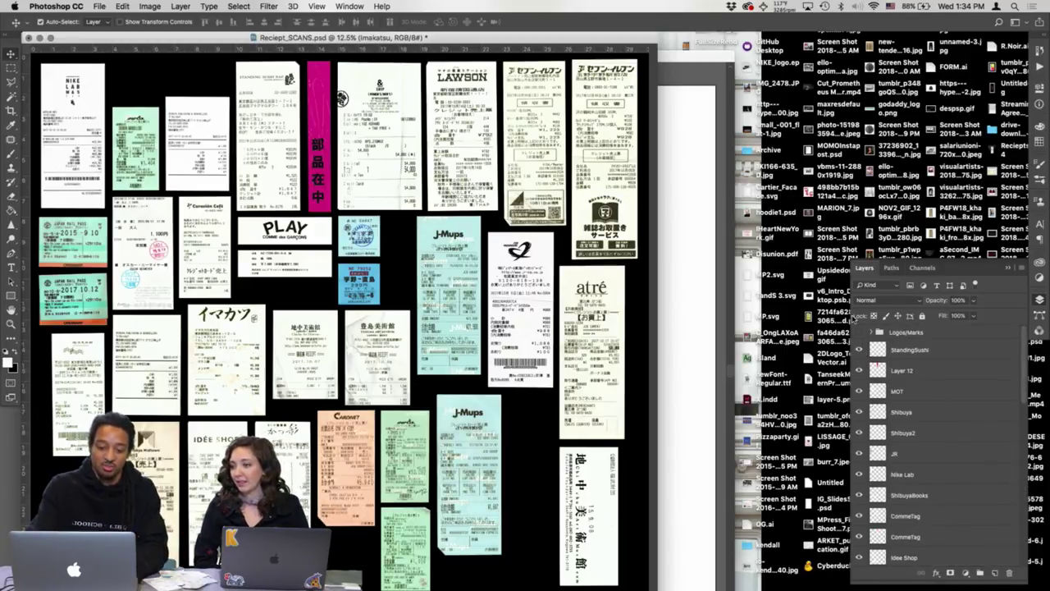
- Examine the scanned receipts up close, from the museum receipts up to the Lawson and 7-Eleven ones
{"action": "key", "text": "super+equal"}
{"action": "key", "text": "super+equal"}
{"action": "key", "text": "super+equal"}
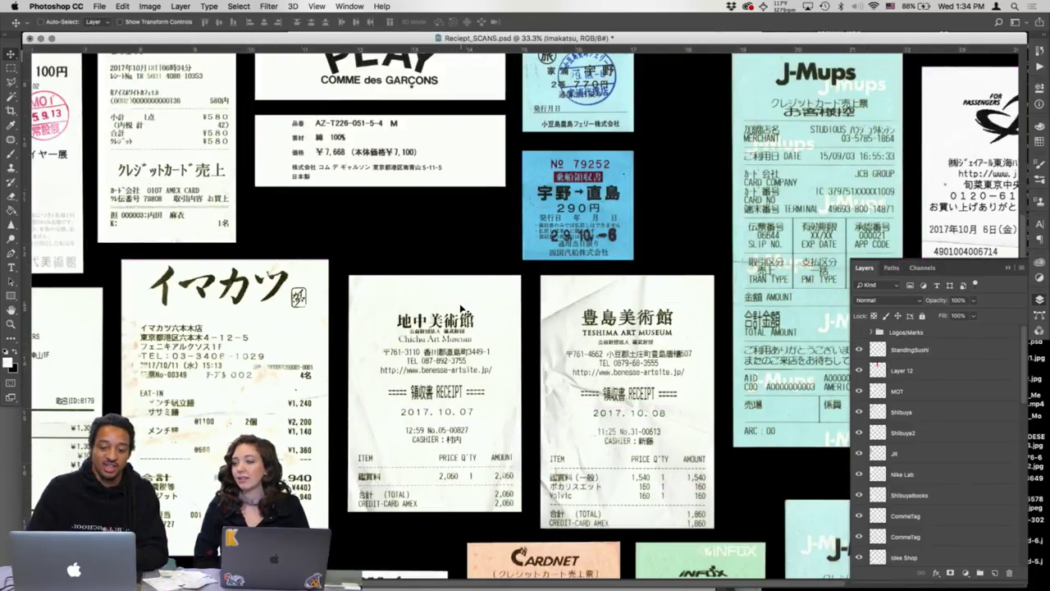
{"action": "scroll", "coordinate": [500, 250], "scroll_direction": "up", "scroll_amount": 5}
{"action": "scroll", "coordinate": [500, 250], "scroll_direction": "right", "scroll_amount": 2}
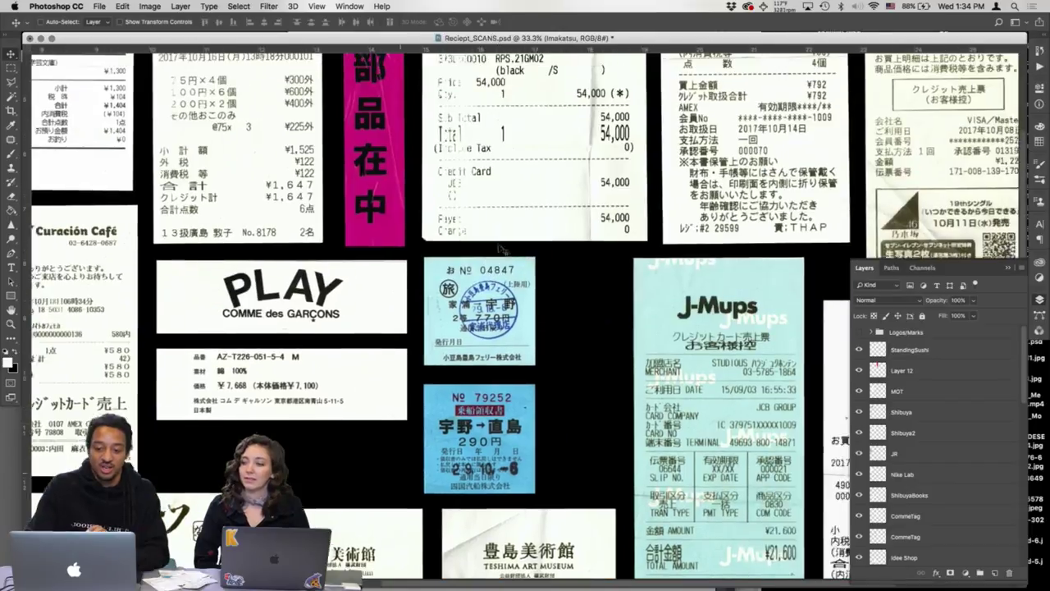
{"action": "scroll", "coordinate": [501, 251], "scroll_direction": "up", "scroll_amount": 2}
{"action": "scroll", "coordinate": [501, 250], "scroll_direction": "right", "scroll_amount": 2}
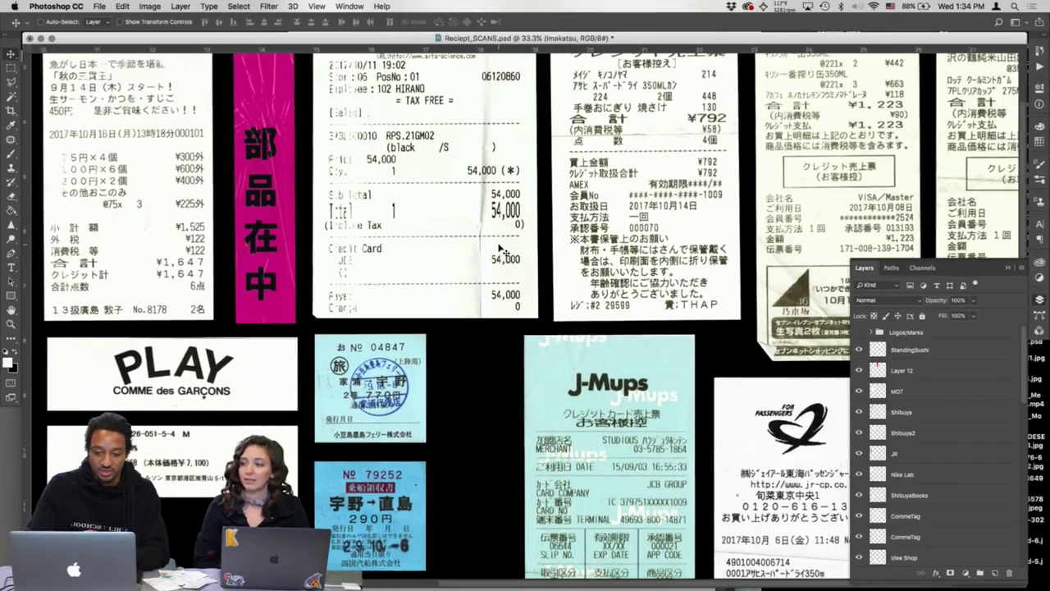
{"action": "scroll", "coordinate": [501, 249], "scroll_direction": "up", "scroll_amount": 3}
{"action": "scroll", "coordinate": [501, 249], "scroll_direction": "right", "scroll_amount": 2}
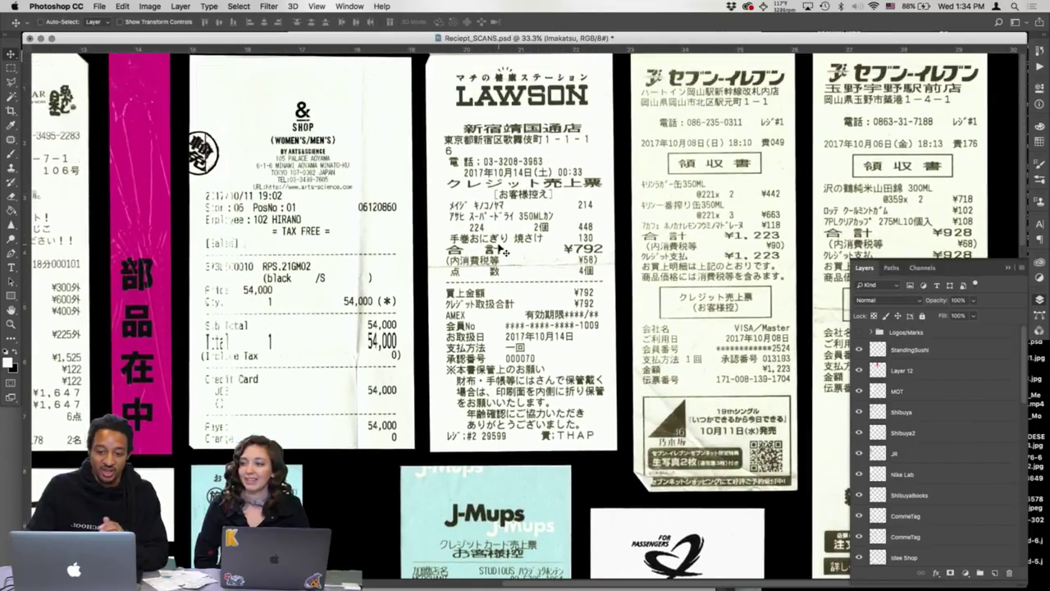
{"action": "scroll", "coordinate": [502, 250], "scroll_direction": "up", "scroll_amount": 1}
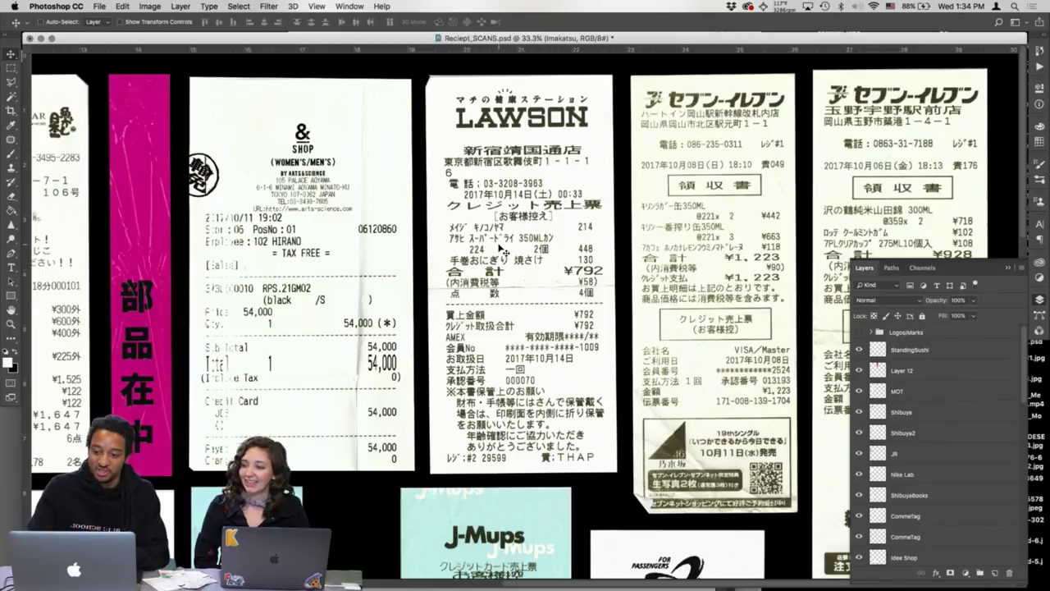
- Examine the rail passes, café receipt and PLAY tag among the scans, ending with an overview of the whole collection
{"action": "scroll", "coordinate": [502, 250], "scroll_direction": "down", "scroll_amount": 6}
{"action": "scroll", "coordinate": [503, 251], "scroll_direction": "left", "scroll_amount": 11}
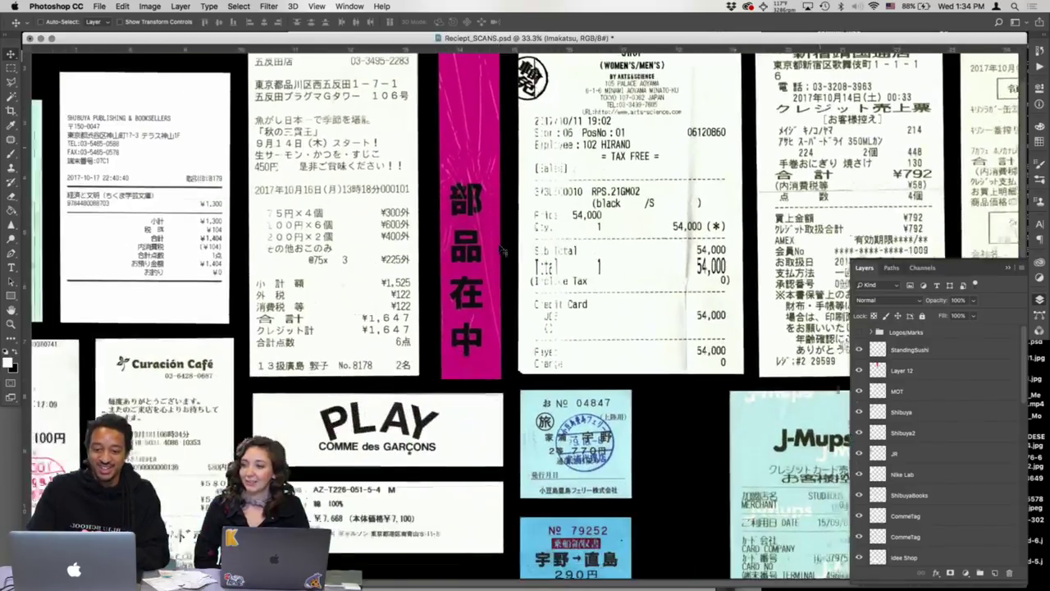
{"action": "scroll", "coordinate": [502, 251], "scroll_direction": "down", "scroll_amount": 4}
{"action": "scroll", "coordinate": [502, 250], "scroll_direction": "left", "scroll_amount": 1}
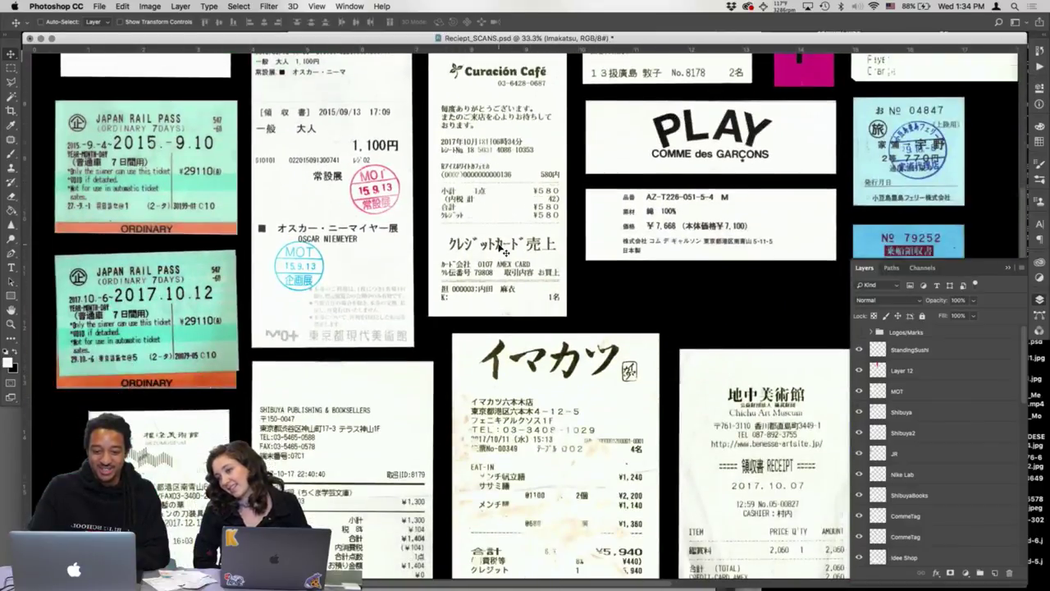
{"action": "scroll", "coordinate": [502, 249], "scroll_direction": "up", "scroll_amount": 10}
{"action": "scroll", "coordinate": [502, 249], "scroll_direction": "right", "scroll_amount": 12}
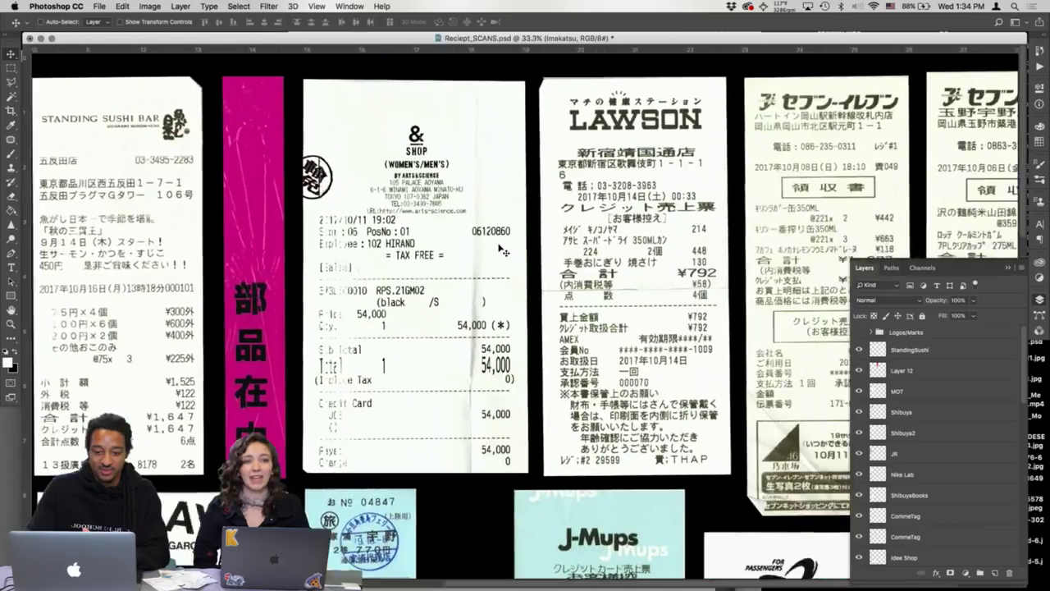
{"action": "key", "text": "super+minus"}
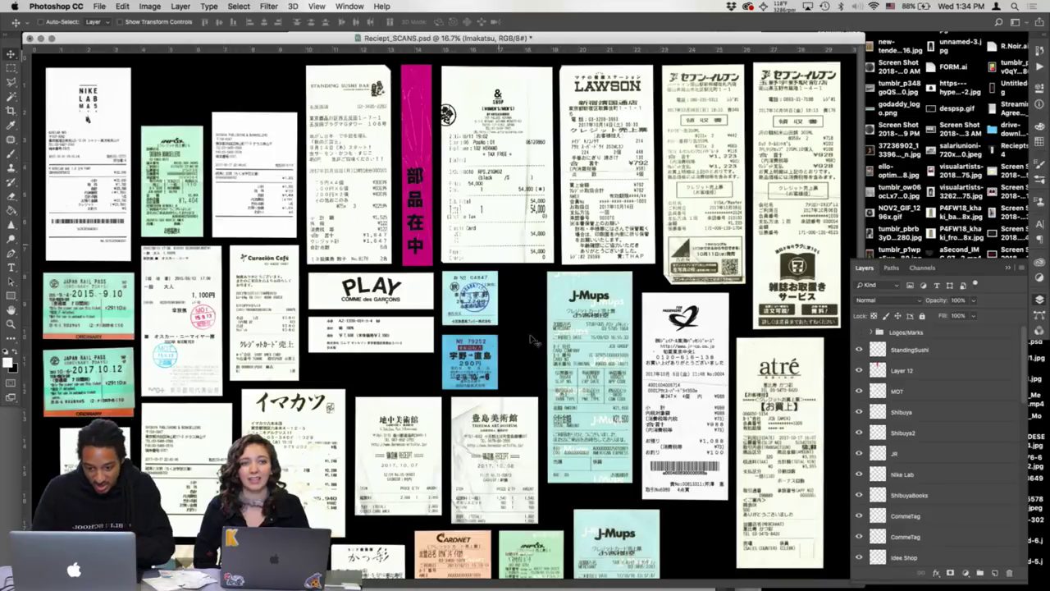
- Switch to ProofOfPurchase_Live.indd in InDesign and show the guides and frame edges on the Nike Lab receipt page
{"action": "key", "text": "ctrl+Up"}
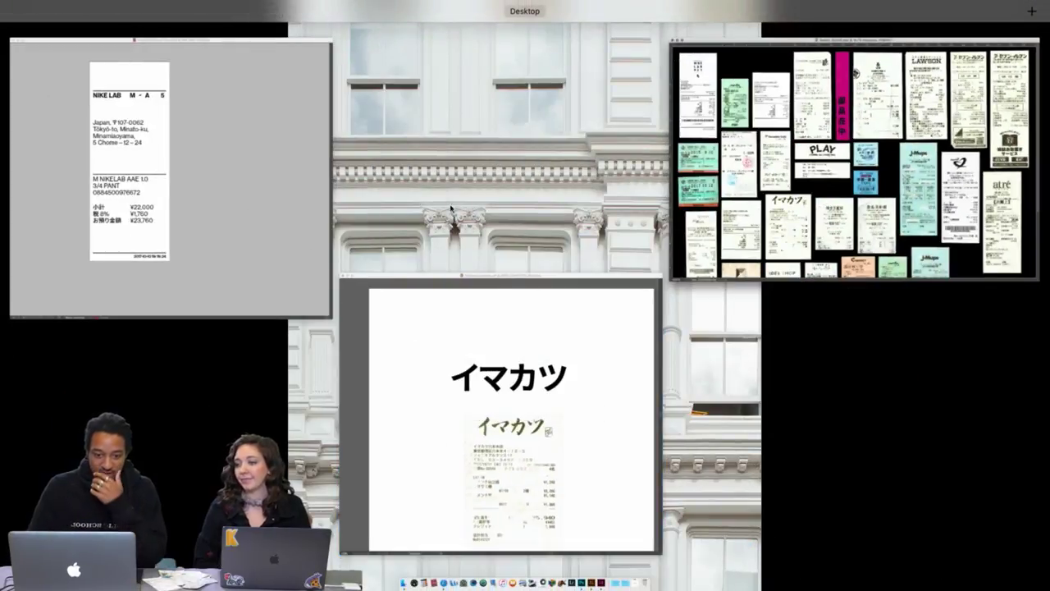
{"action": "left_click", "coordinate": [282, 194]}
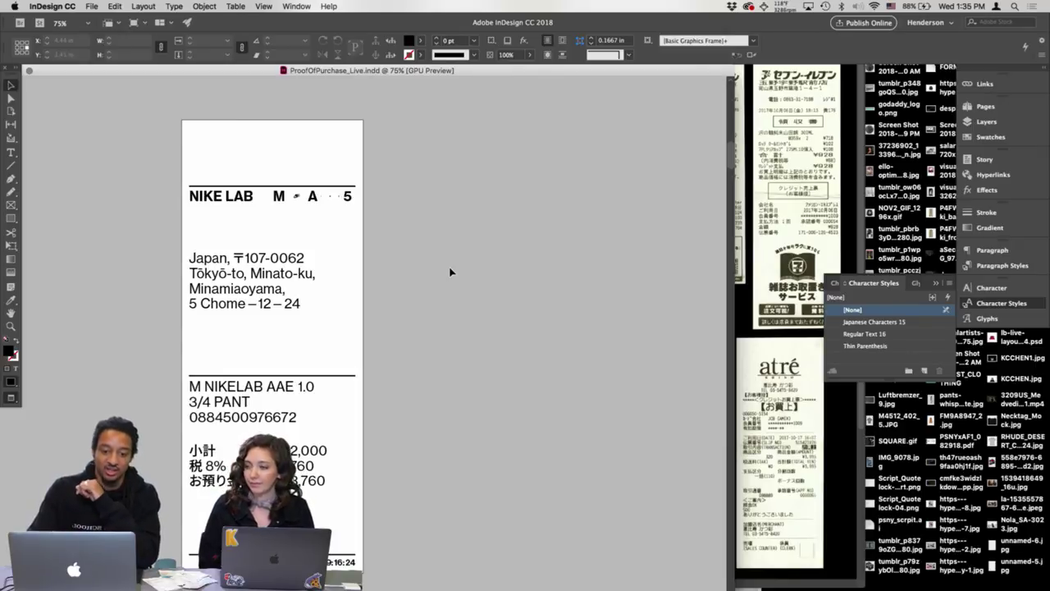
{"action": "key", "text": "w"}
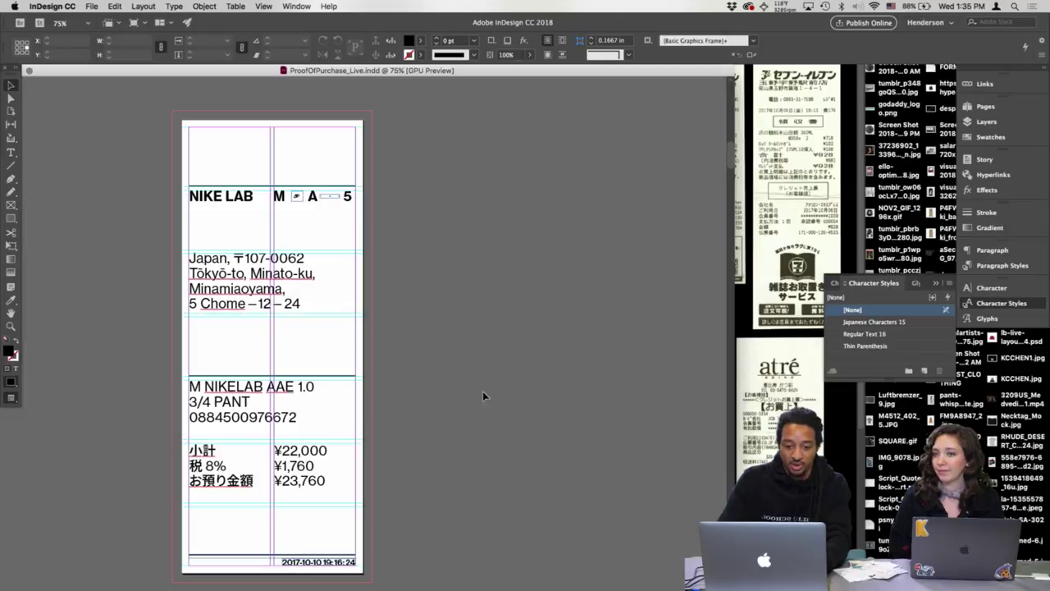
{"action": "key", "text": "super+equal"}
{"action": "key", "text": "super+equal"}
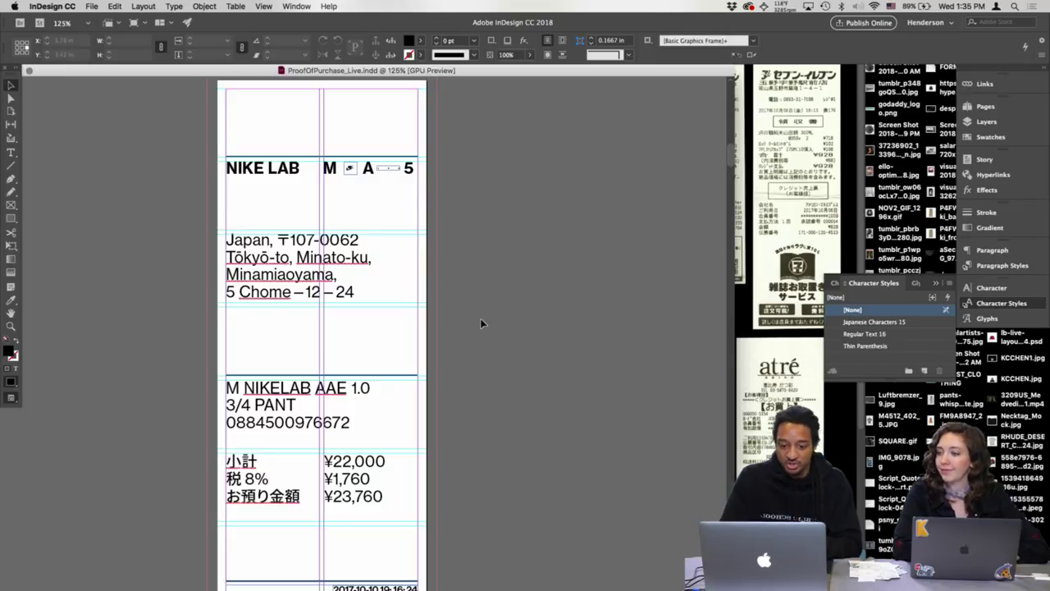
{"action": "key", "text": "super+minus"}
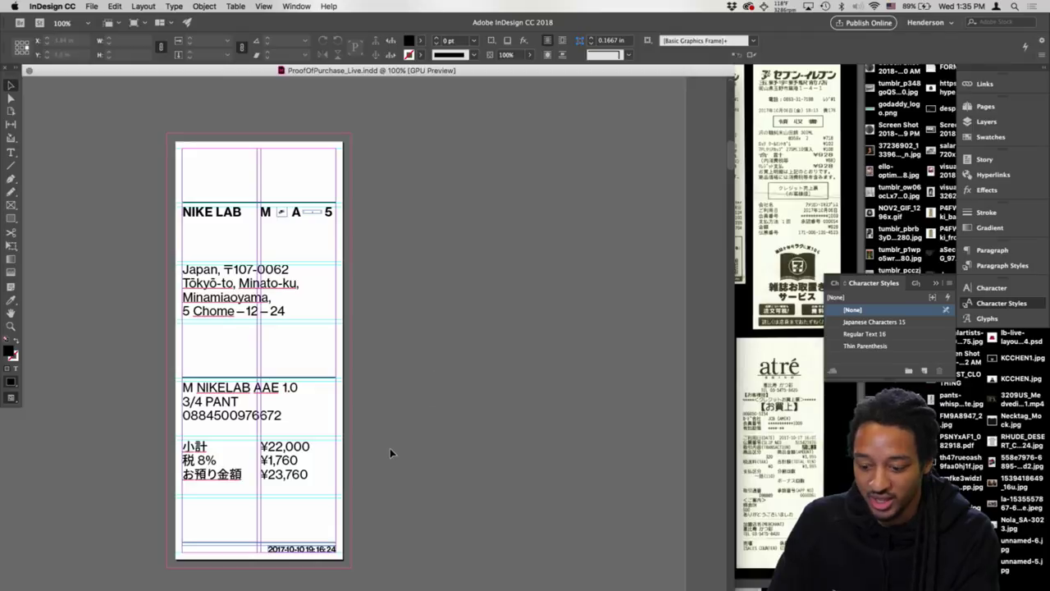
- Review the receipt layouts, comparing the Standing Sushi Bar page with the Nike Lab page and its column grid
{"action": "scroll", "coordinate": [429, 331], "scroll_direction": "down", "scroll_amount": 10}
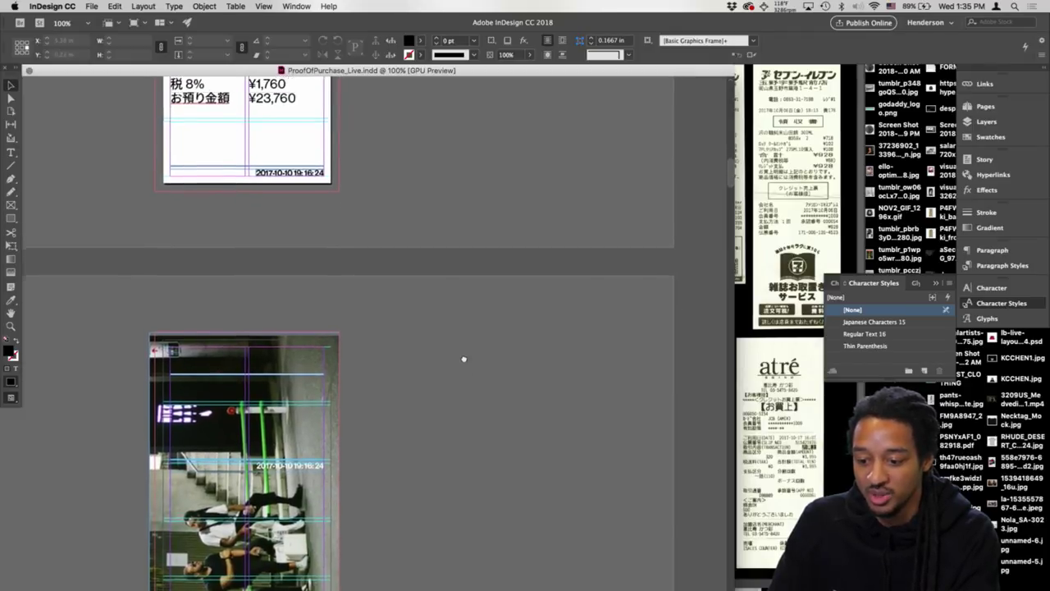
{"action": "scroll", "coordinate": [463, 358], "scroll_direction": "up", "scroll_amount": 2}
{"action": "scroll", "coordinate": [473, 391], "scroll_direction": "down", "scroll_amount": 15}
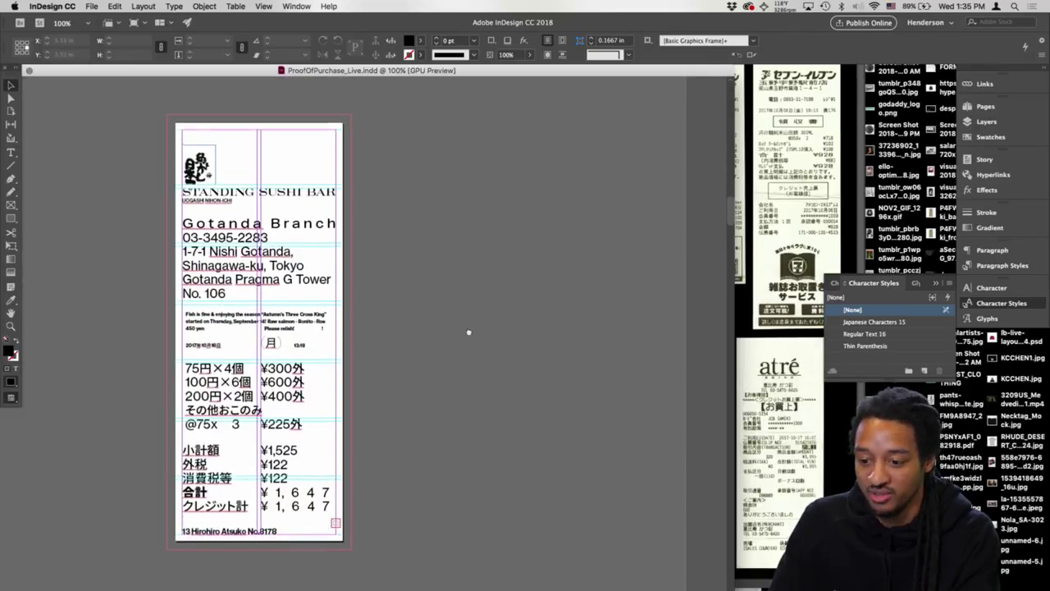
{"action": "left_click_drag", "start_coordinate": [468, 331], "coordinate": [469, 319]}
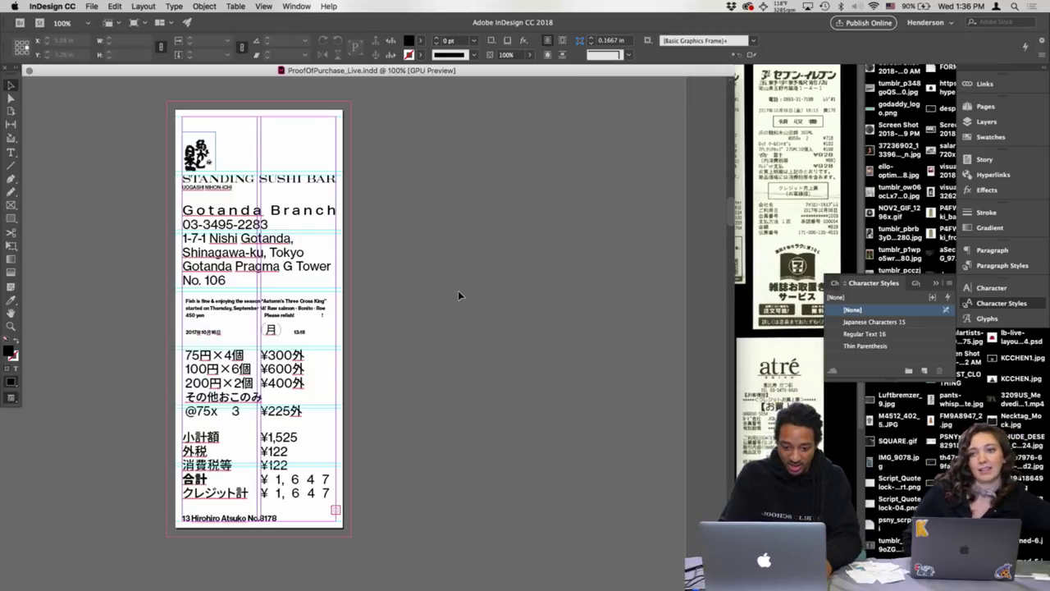
{"action": "scroll", "coordinate": [458, 291], "scroll_direction": "up", "scroll_amount": 15}
{"action": "scroll", "coordinate": [458, 290], "scroll_direction": "down", "scroll_amount": 8}
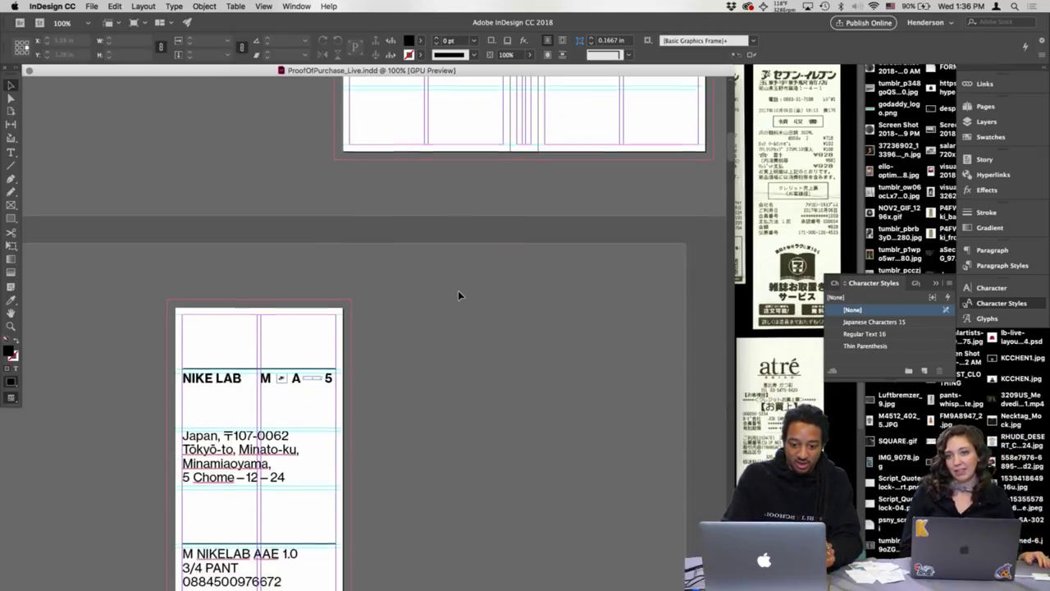
{"action": "scroll", "coordinate": [458, 293], "scroll_direction": "down", "scroll_amount": 5}
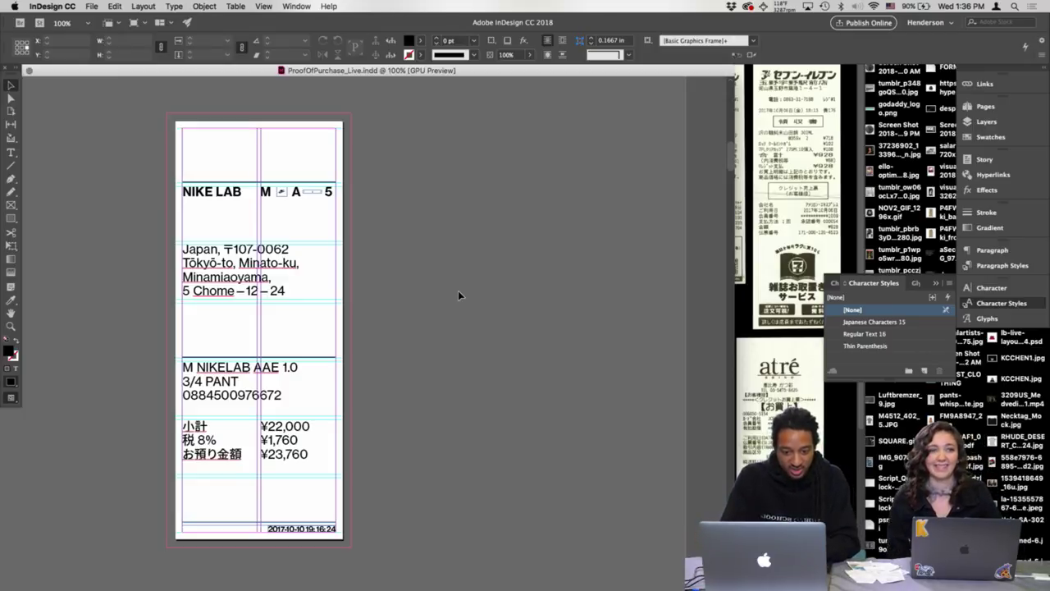
{"action": "key", "text": "super+equal"}
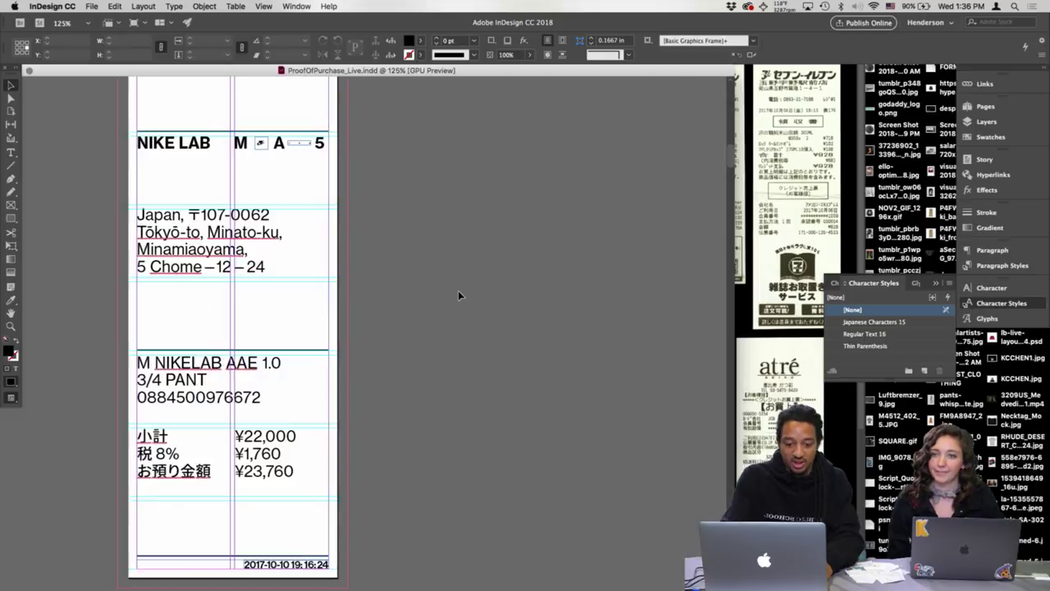
{"action": "scroll", "coordinate": [458, 295], "scroll_direction": "left", "scroll_amount": 2}
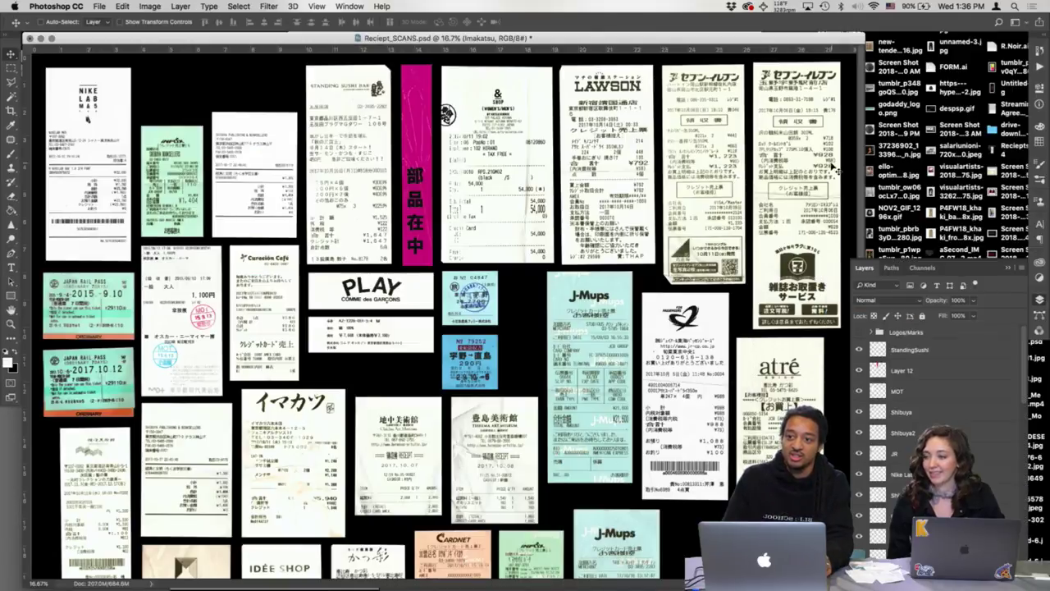
- Switch back to Reciept_SCANS.psd in Photoshop and examine the original Nike Lab receipt scan up close
{"action": "left_click", "coordinate": [848, 162]}
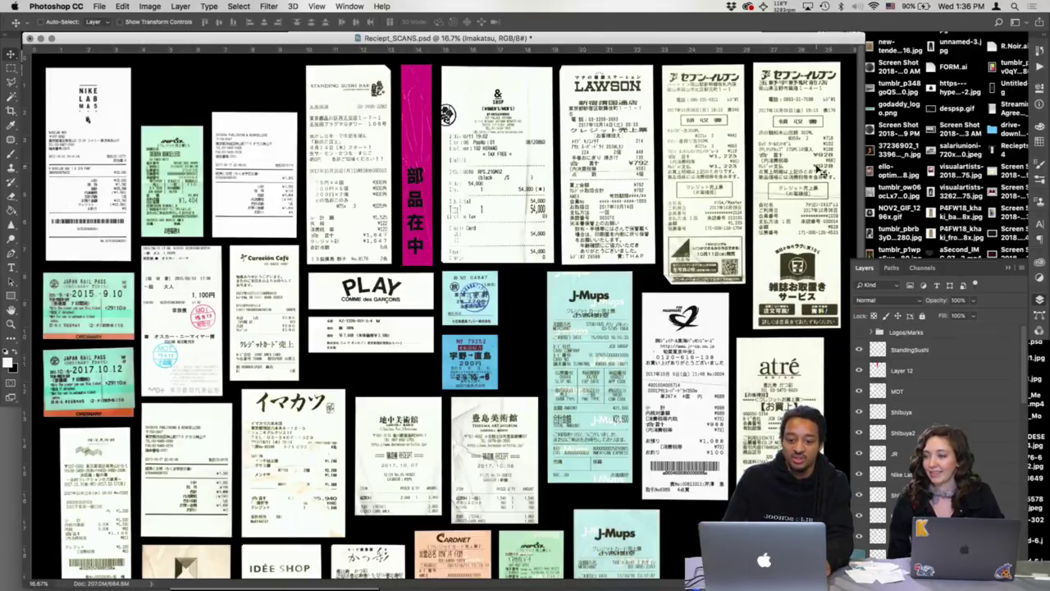
{"action": "key", "text": "super+equal"}
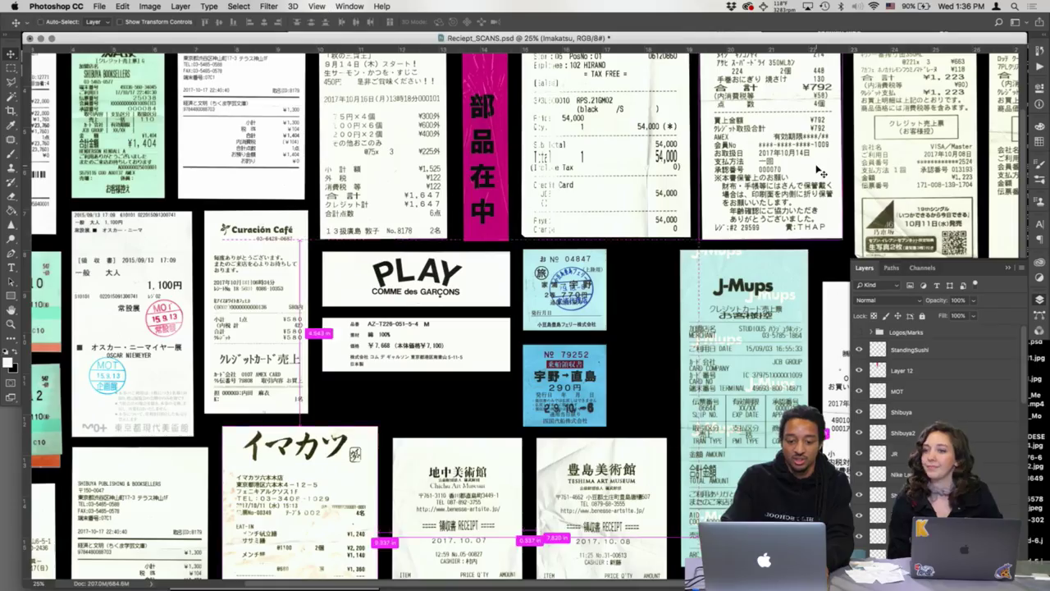
{"action": "scroll", "coordinate": [580, 326], "scroll_direction": "down", "scroll_amount": 5}
{"action": "scroll", "coordinate": [580, 327], "scroll_direction": "up", "scroll_amount": 7}
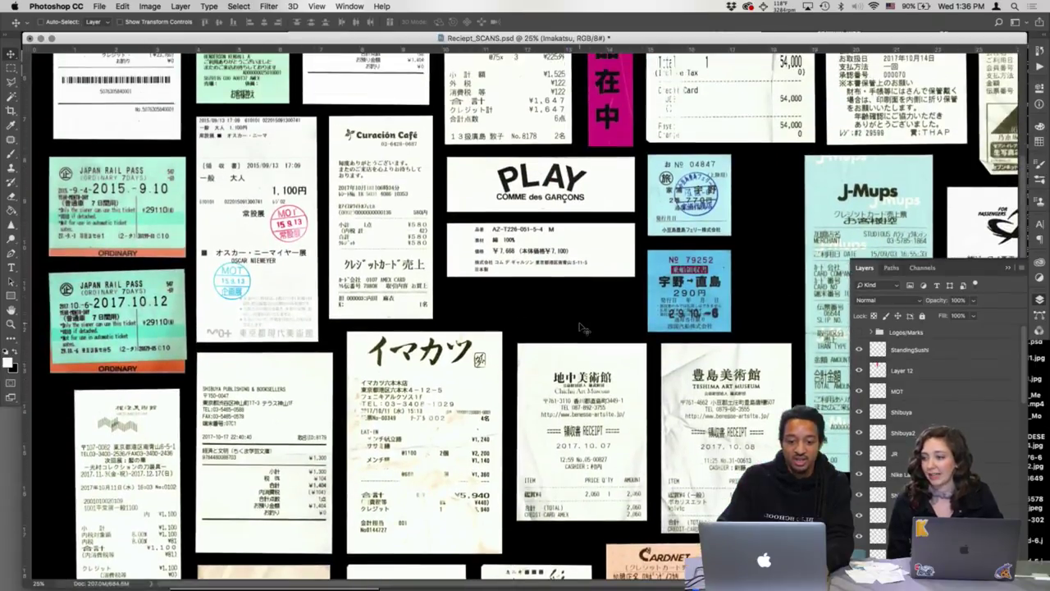
{"action": "key", "text": "super+equal"}
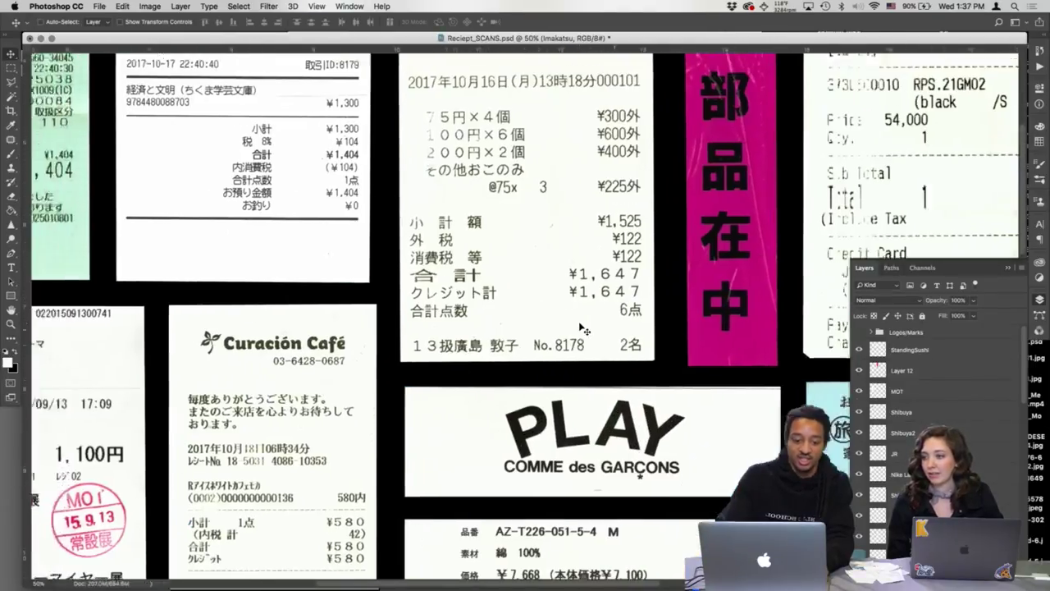
{"action": "scroll", "coordinate": [583, 327], "scroll_direction": "down", "scroll_amount": 4}
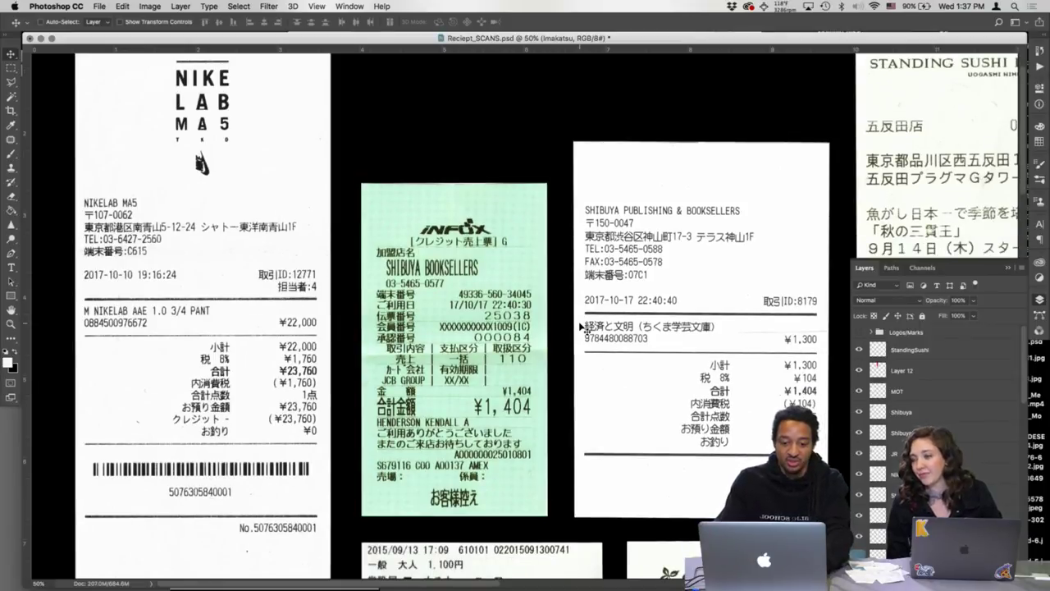
- Switch to ProofOfPurchase_Live.indd in InDesign and view the Nike Lab receipt page in full-screen presentation mode
{"action": "key", "text": "ctrl+Up"}
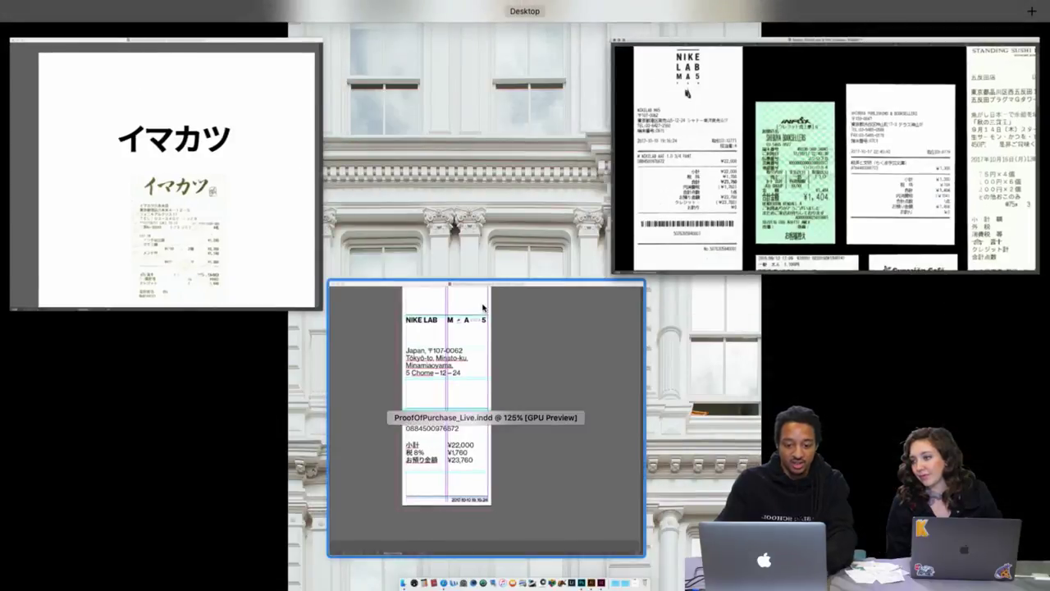
{"action": "left_click", "coordinate": [485, 401]}
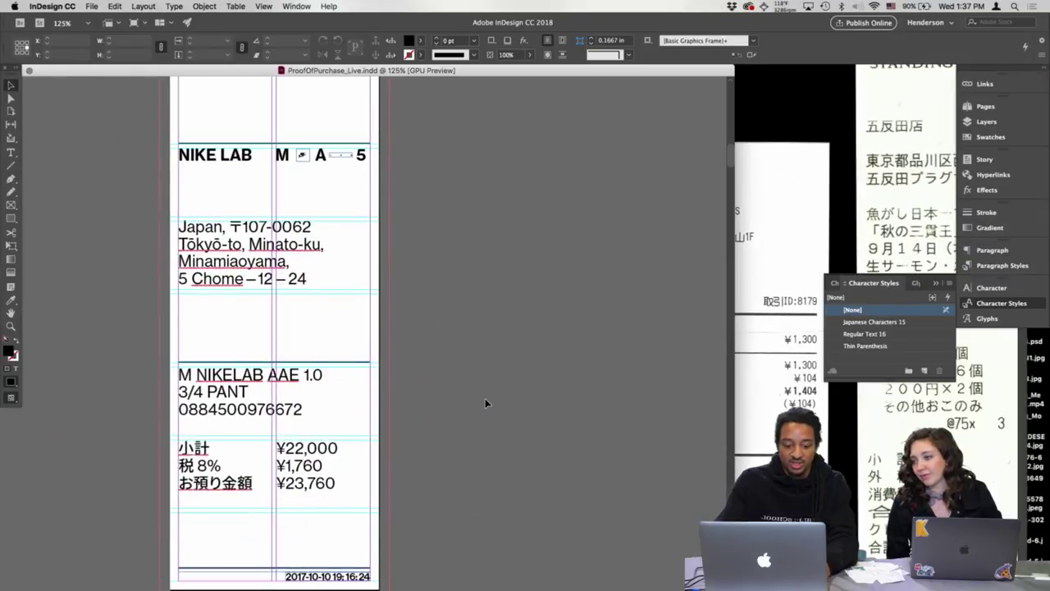
{"action": "key", "text": "super+equal"}
{"action": "key", "text": "shift+w"}
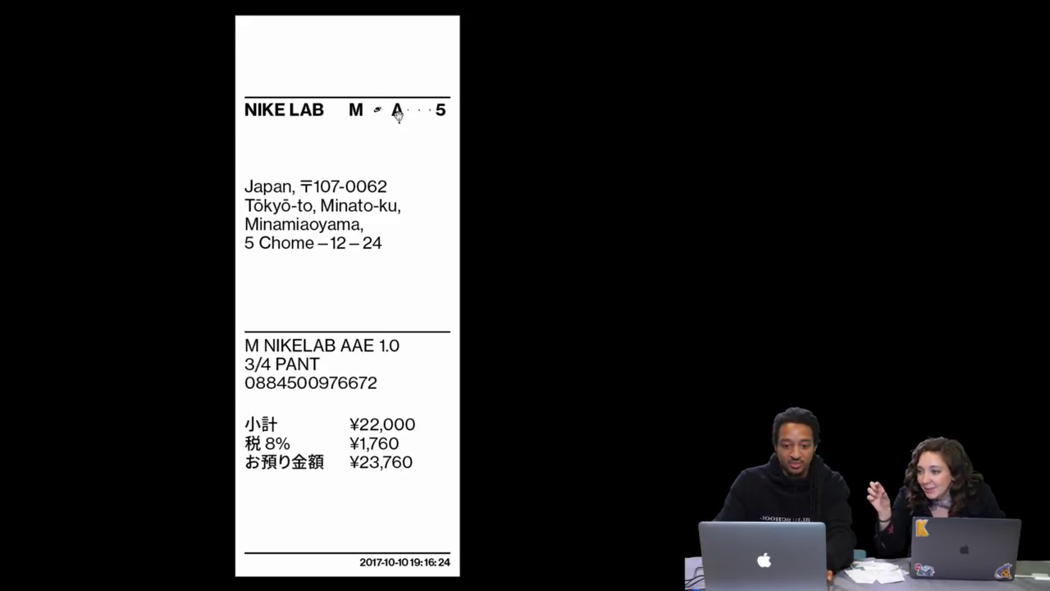
{"action": "key", "text": "Escape"}
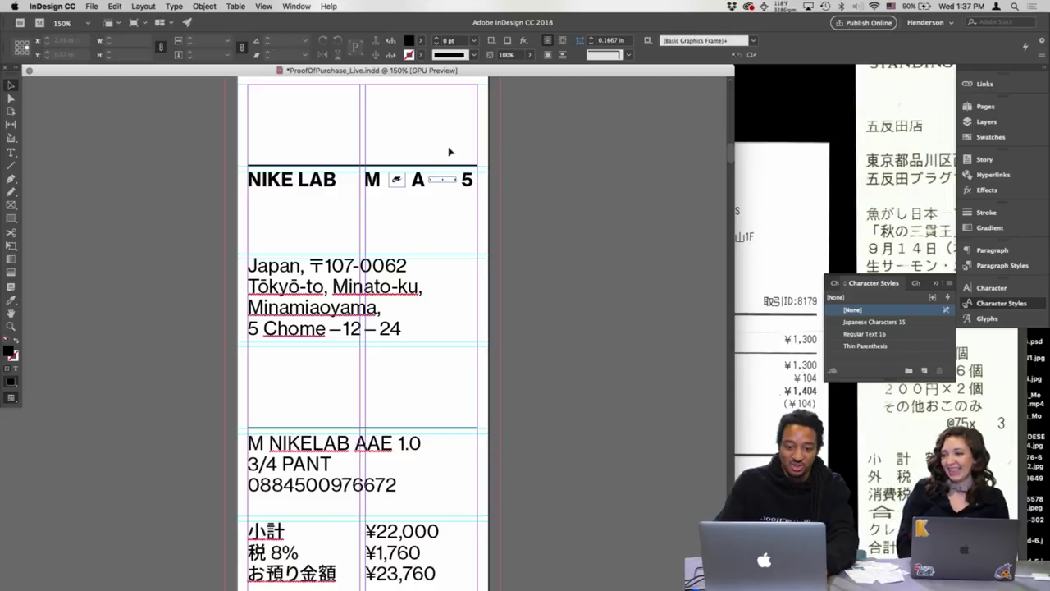
- Compare the stacked logo header on the Nike Lab scan in Photoshop with the header of the InDesign layout
{"action": "left_click", "coordinate": [784, 210]}
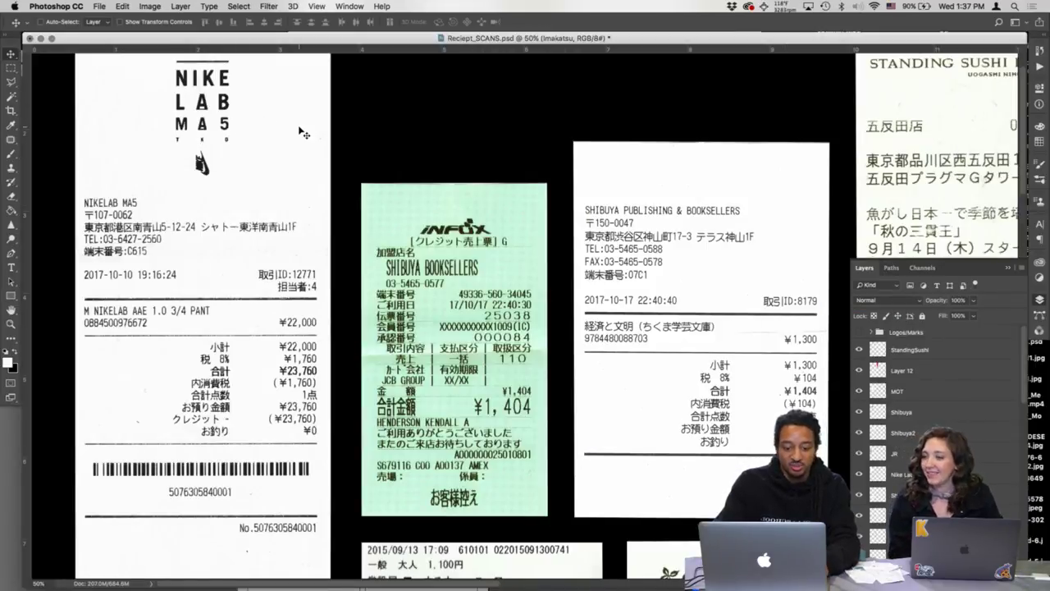
{"action": "key", "text": "ctrl+Up"}
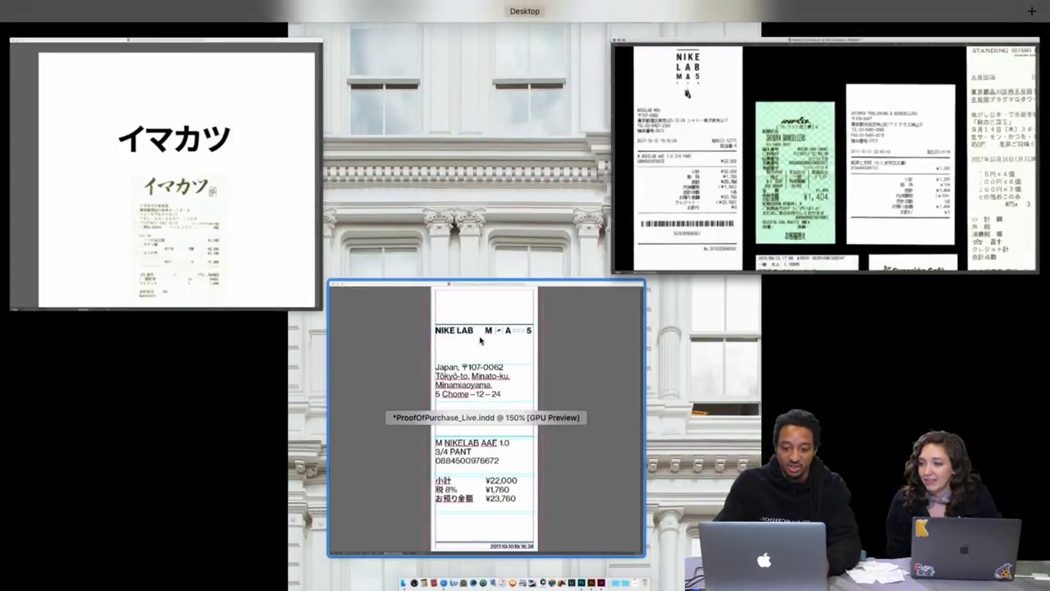
{"action": "left_click", "coordinate": [665, 139]}
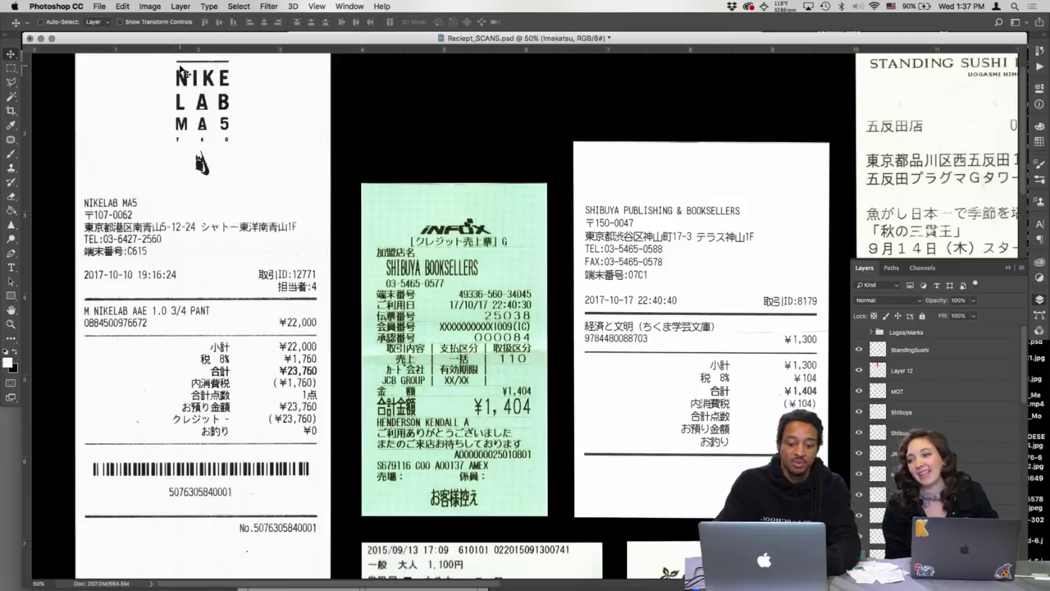
{"action": "key", "text": "ctrl+Up"}
{"action": "left_click", "coordinate": [506, 403]}
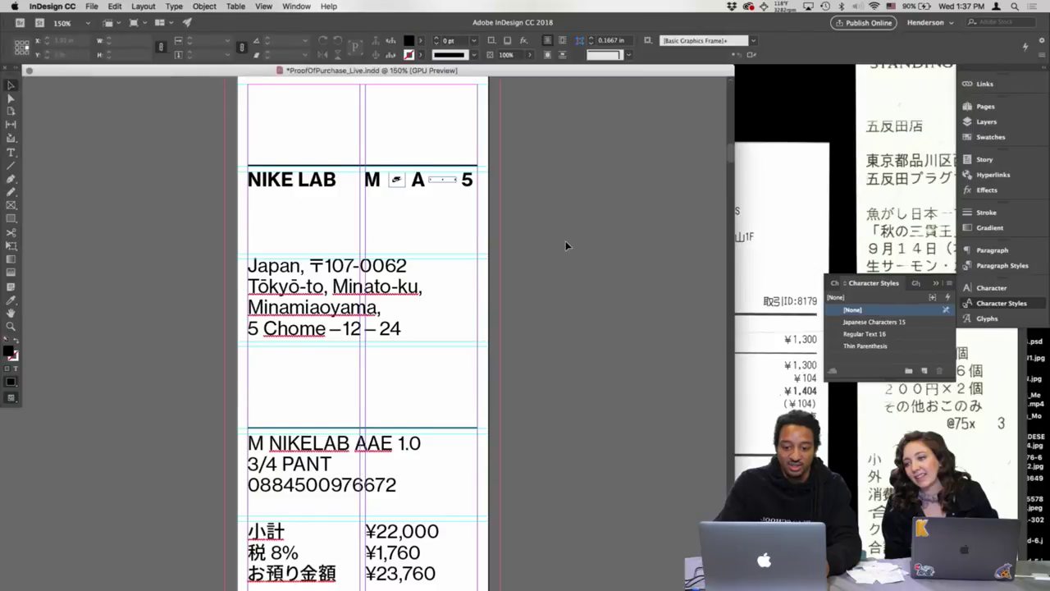
- Hide the guides and frame edges with Preview mode and review the Nike Lab page from its header to the date line
{"action": "scroll", "coordinate": [565, 240], "scroll_direction": "up", "scroll_amount": 1}
{"action": "key", "text": "w"}
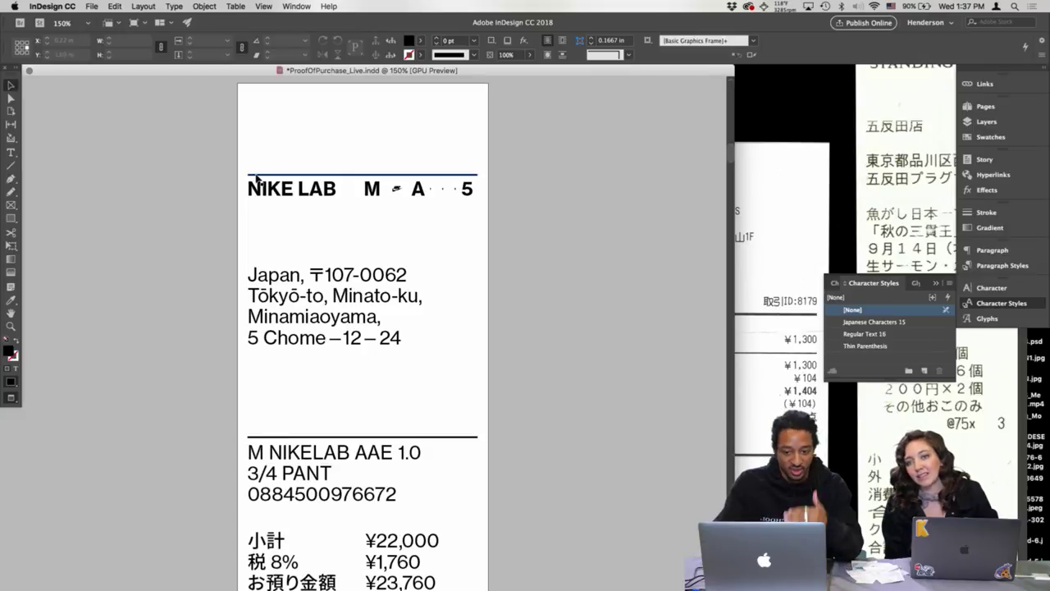
{"action": "scroll", "coordinate": [278, 399], "scroll_direction": "down", "scroll_amount": 3}
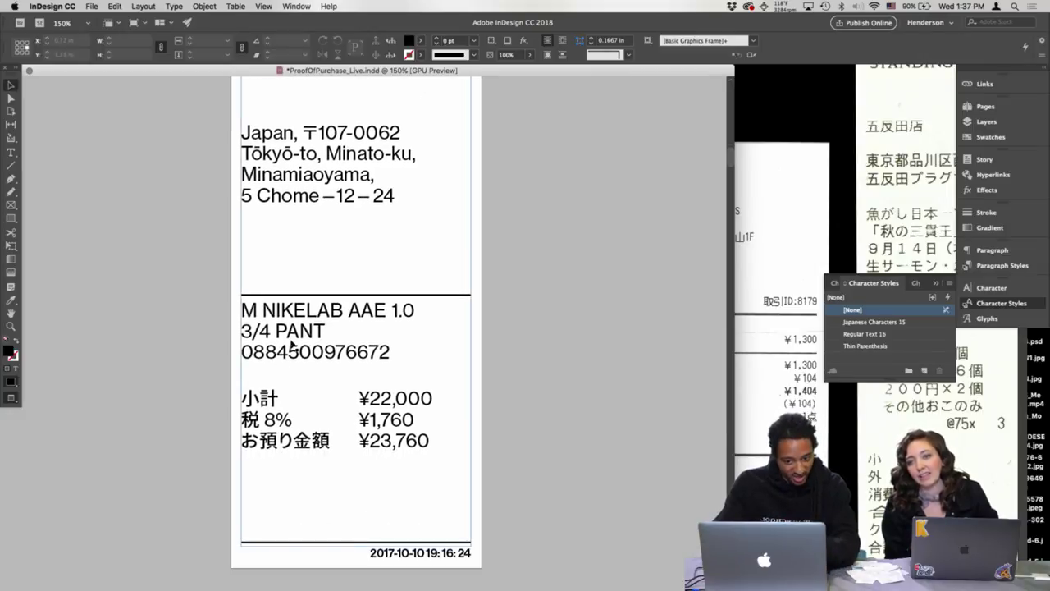
{"action": "scroll", "coordinate": [292, 345], "scroll_direction": "up", "scroll_amount": 4}
{"action": "scroll", "coordinate": [292, 345], "scroll_direction": "down", "scroll_amount": 3}
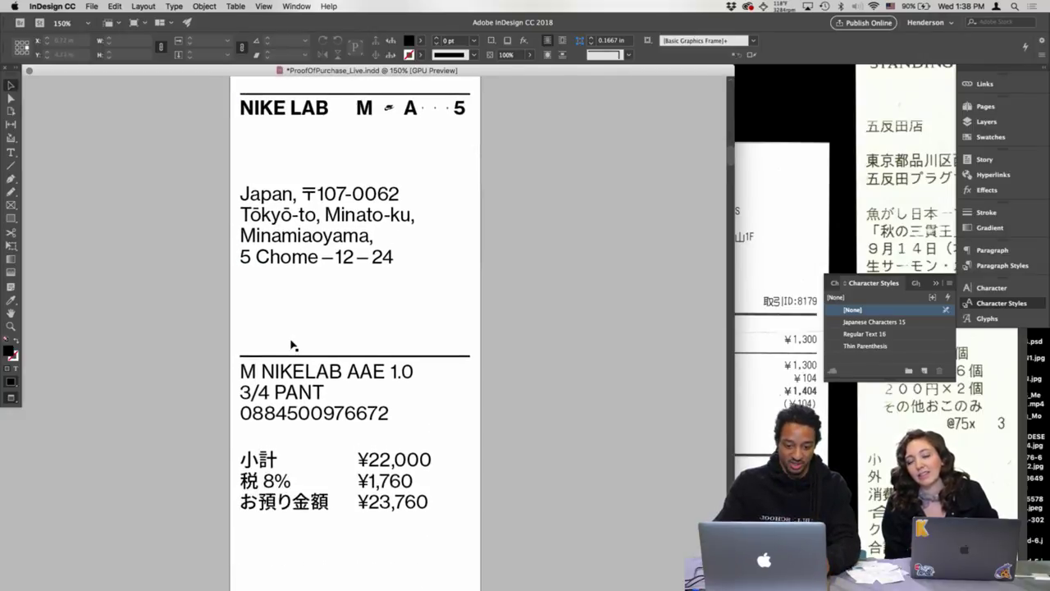
{"action": "scroll", "coordinate": [291, 344], "scroll_direction": "down", "scroll_amount": 3}
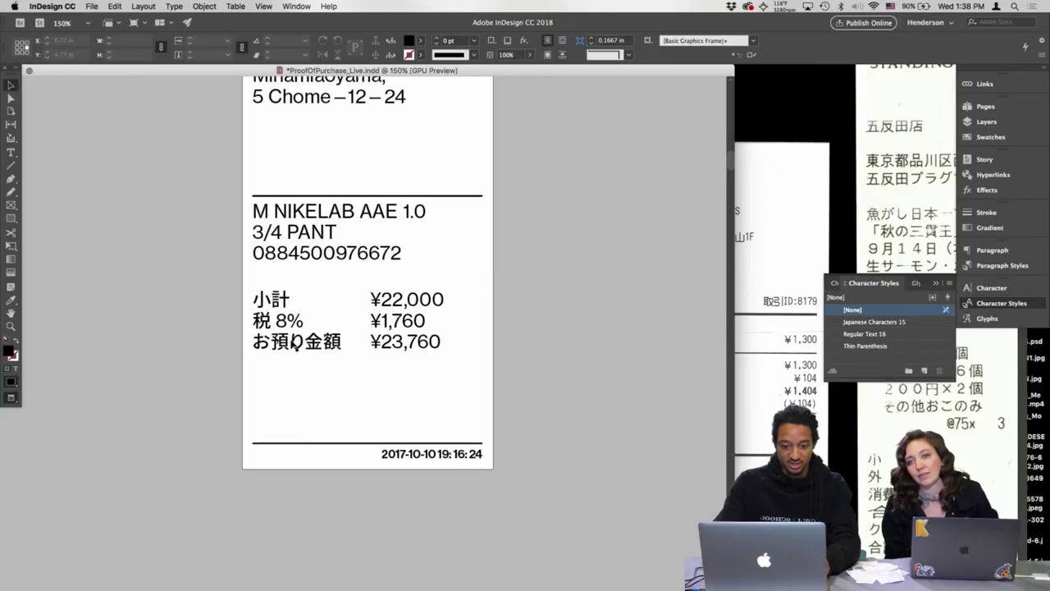
- Check the price lines on the Nike Lab scan in Photoshop, and return to the header rule of the InDesign page
{"action": "left_click", "coordinate": [774, 234]}
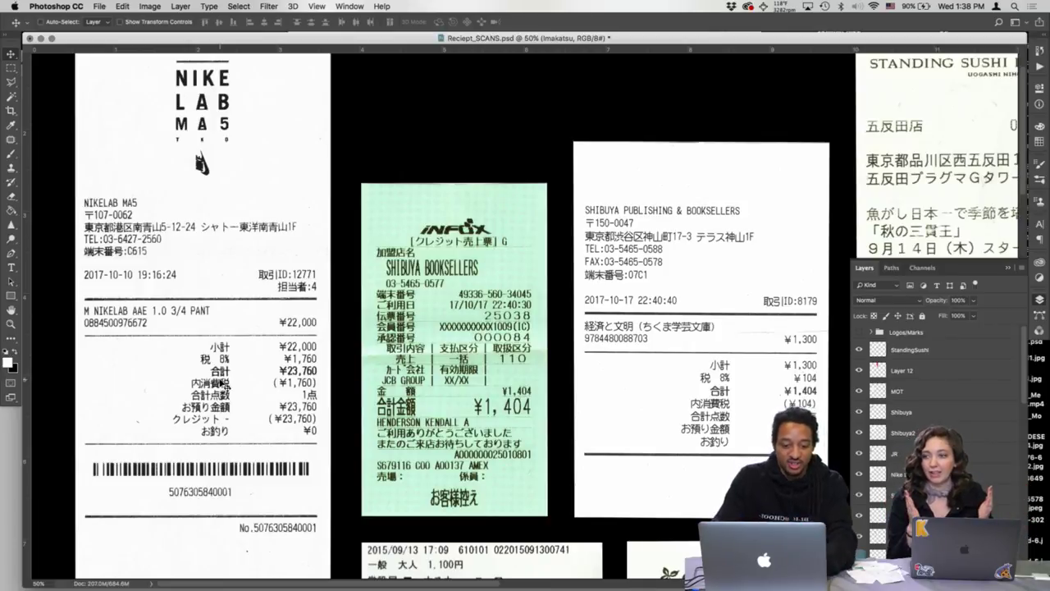
{"action": "key", "text": "ctrl+Up"}
{"action": "left_click", "coordinate": [361, 398]}
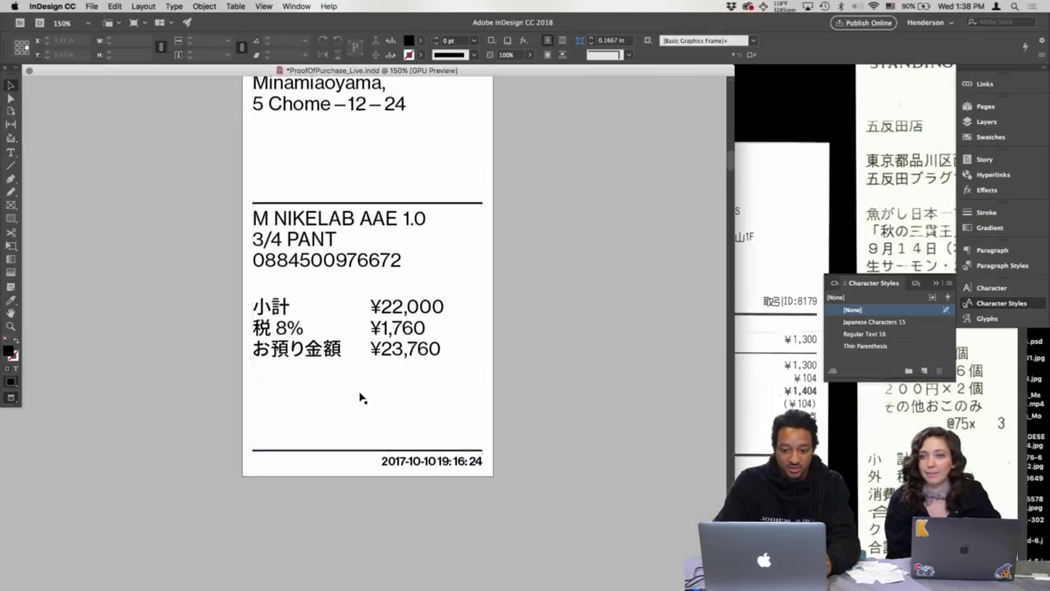
{"action": "scroll", "coordinate": [361, 398], "scroll_direction": "up", "scroll_amount": 5}
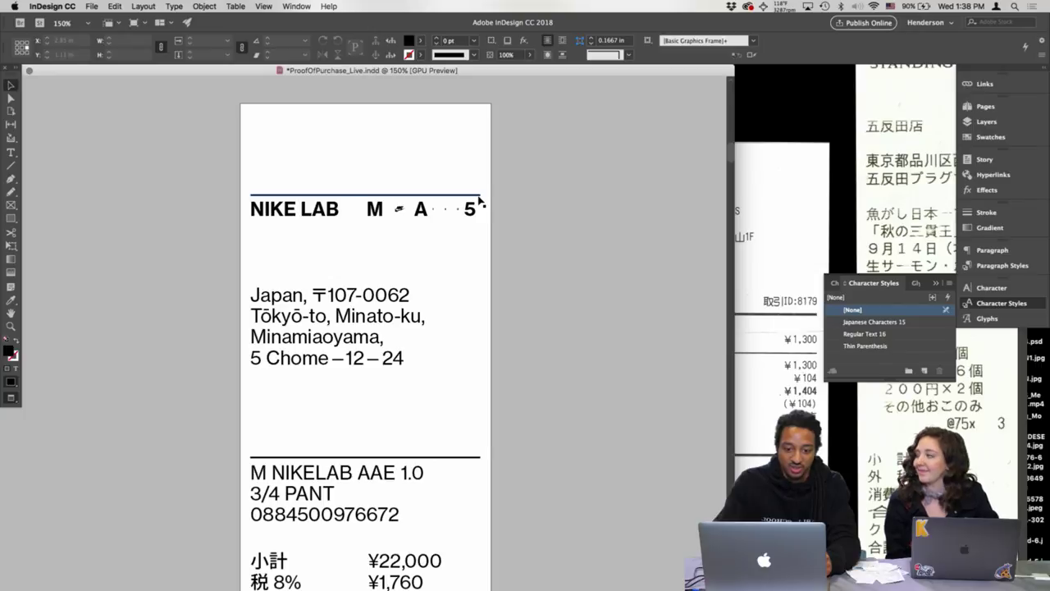
- Examine the Nike Lab scan in Photoshop from its logo to its barcode, and return to the InDesign layout at 125% zoom
{"action": "left_click", "coordinate": [768, 205]}
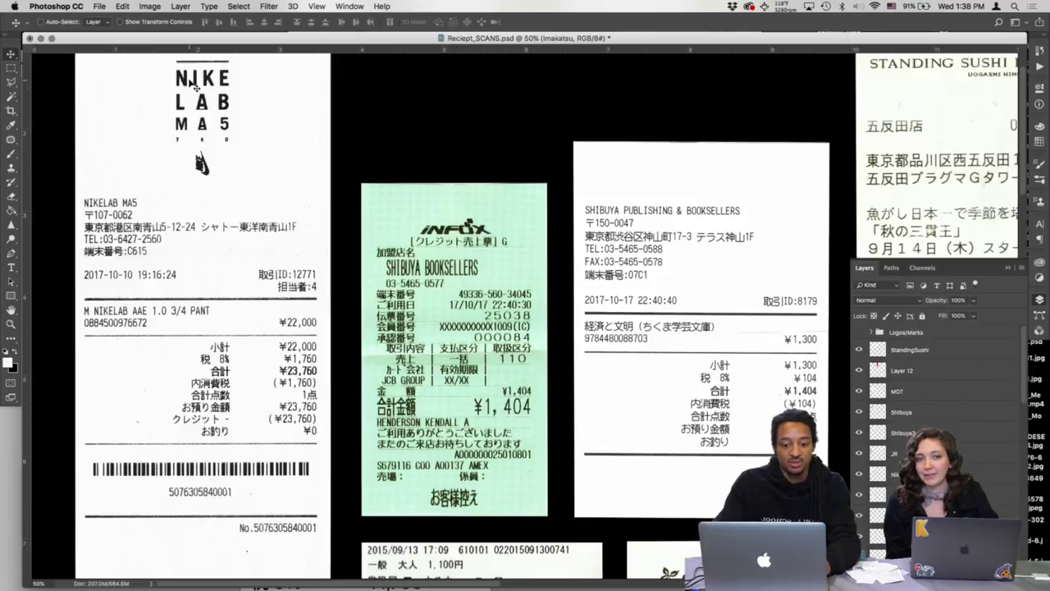
{"action": "scroll", "coordinate": [195, 86], "scroll_direction": "down", "scroll_amount": 3}
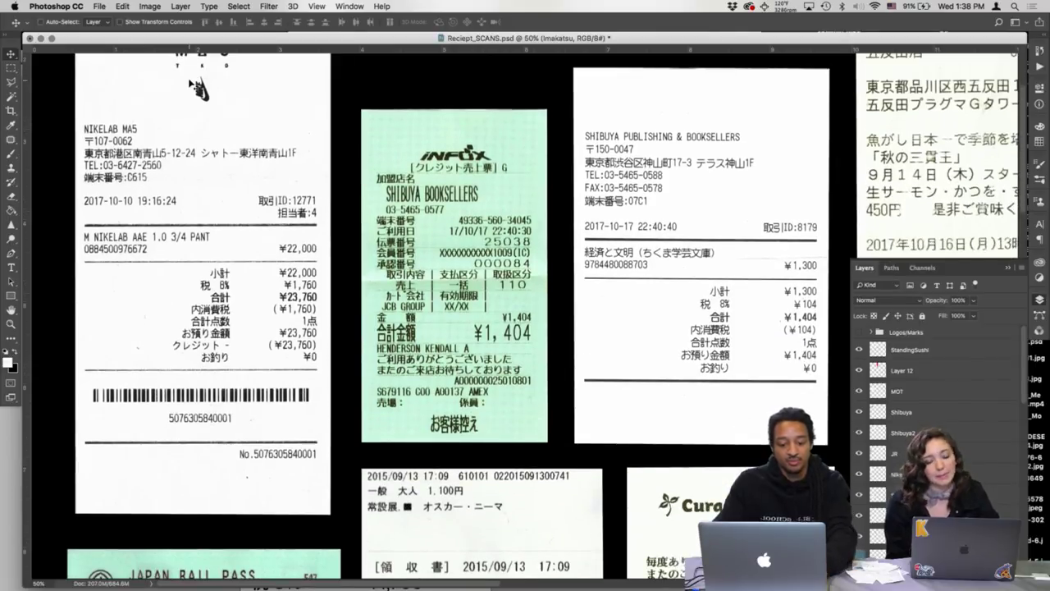
{"action": "key", "text": "ctrl+Up"}
{"action": "left_click", "coordinate": [428, 343]}
{"action": "key", "text": "super+minus"}
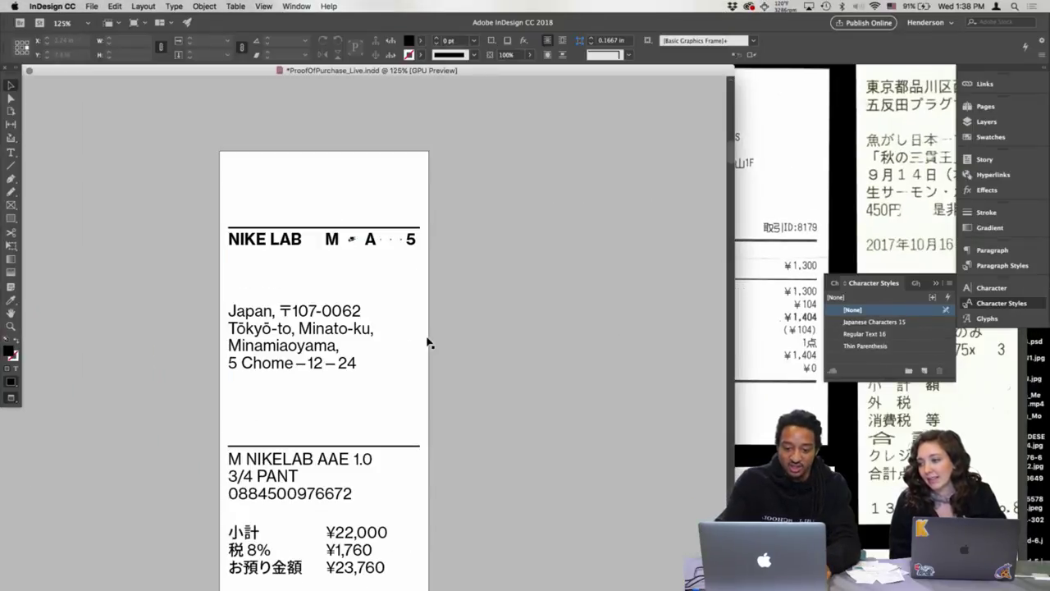
- Examine the group photo page below the Nike Lab receipt, including its white rules and date stamp
{"action": "scroll", "coordinate": [427, 341], "scroll_direction": "down", "scroll_amount": 10}
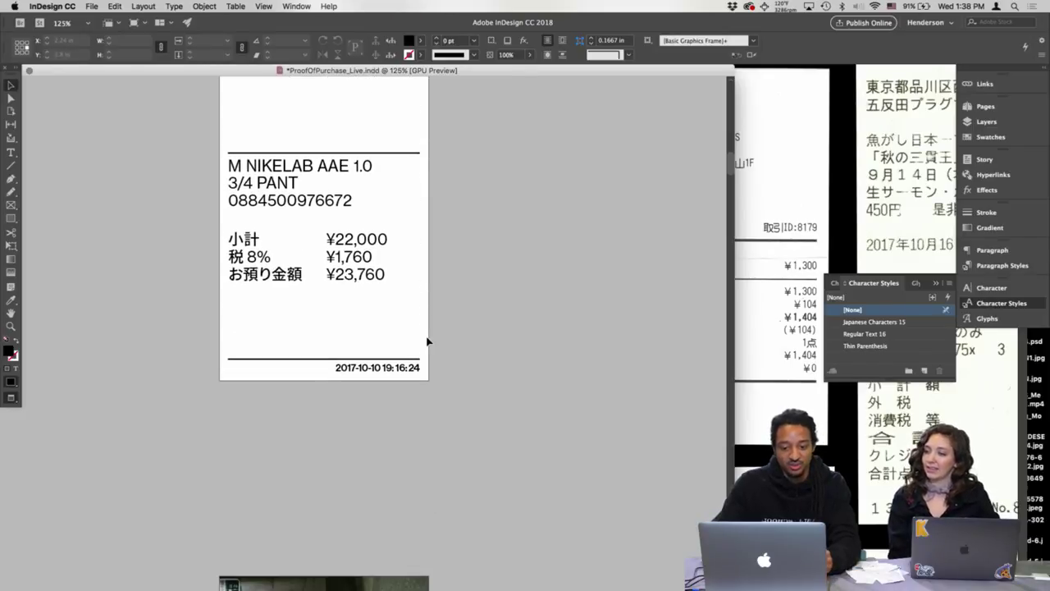
{"action": "scroll", "coordinate": [427, 341], "scroll_direction": "down", "scroll_amount": 7}
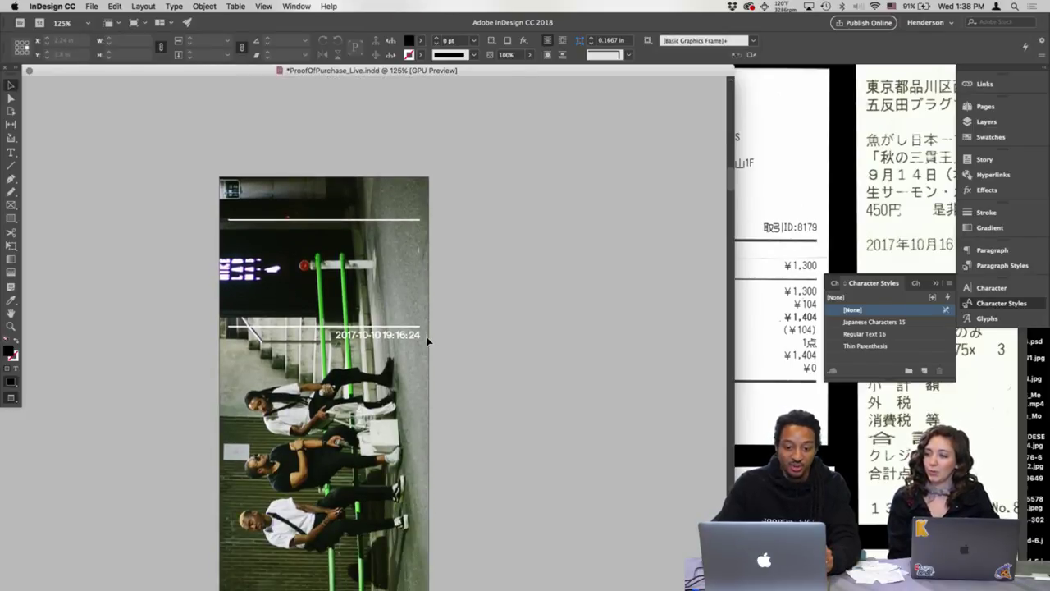
{"action": "scroll", "coordinate": [426, 341], "scroll_direction": "down", "scroll_amount": 2}
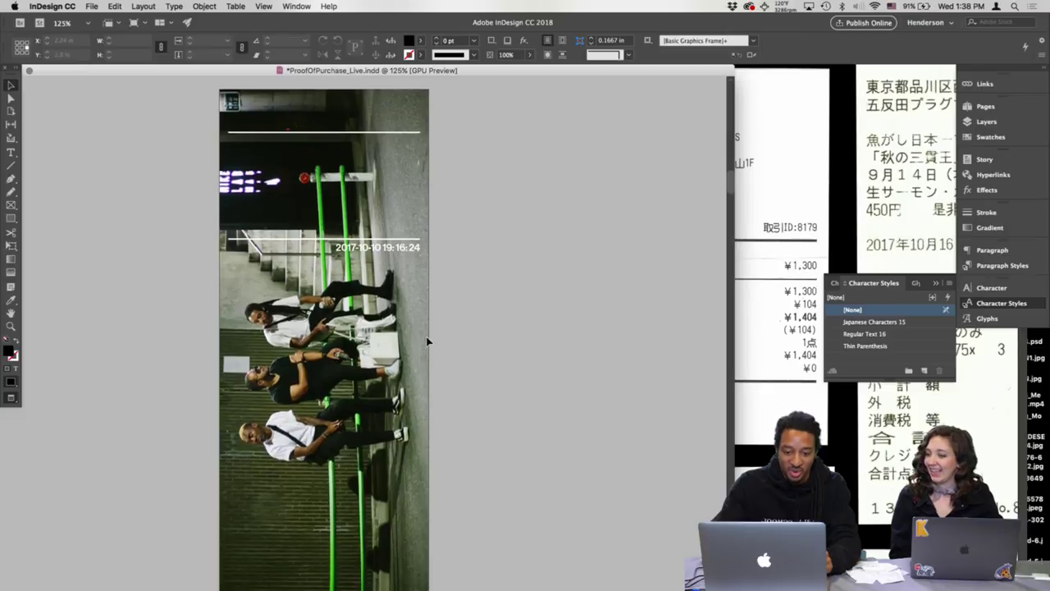
{"action": "scroll", "coordinate": [427, 342], "scroll_direction": "down", "scroll_amount": 2}
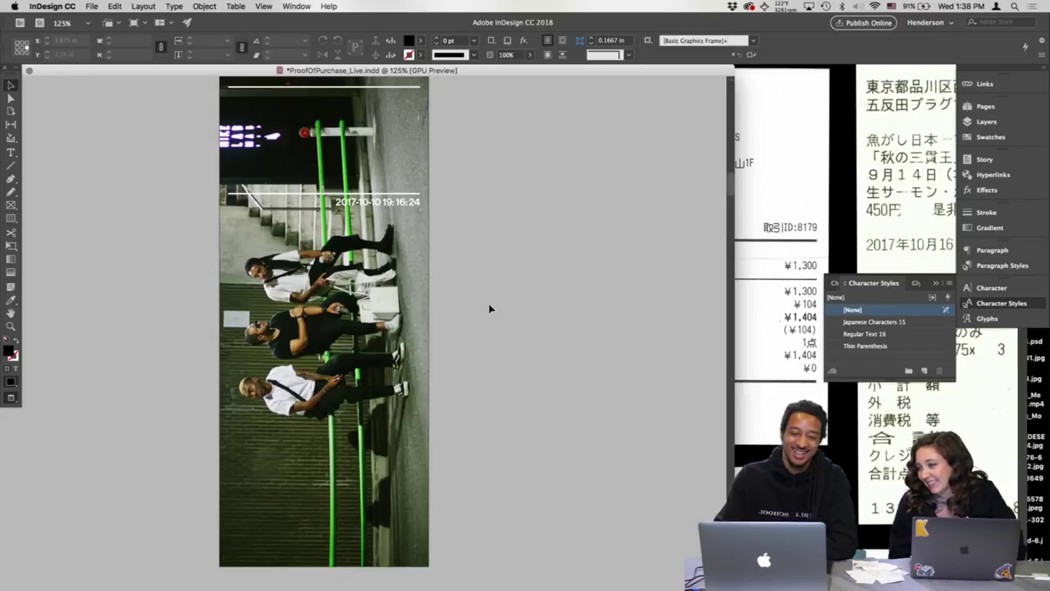
{"action": "scroll", "coordinate": [489, 308], "scroll_direction": "up", "scroll_amount": 2}
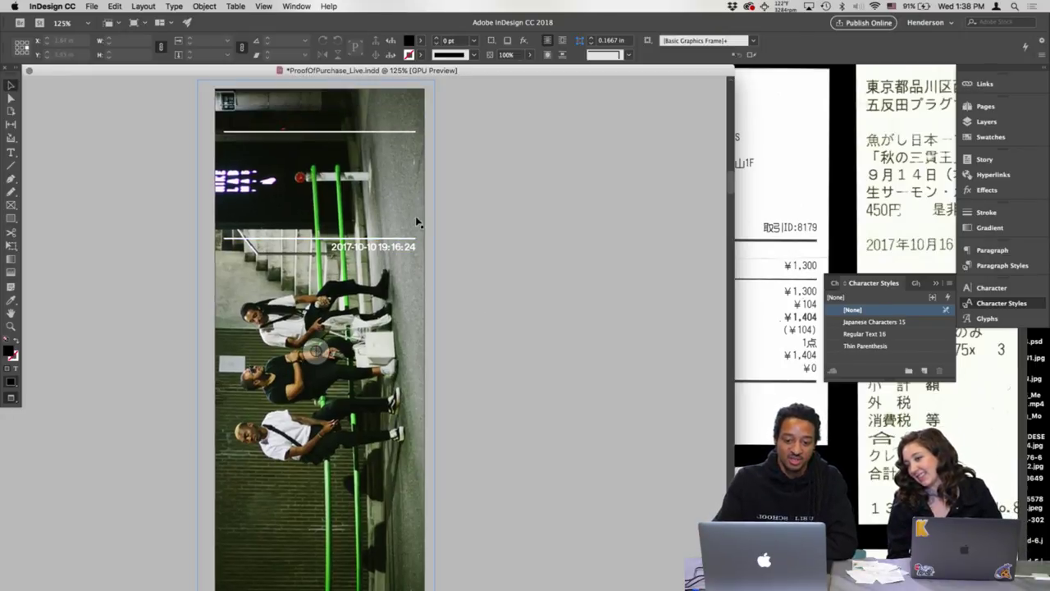
{"action": "left_click", "coordinate": [469, 168]}
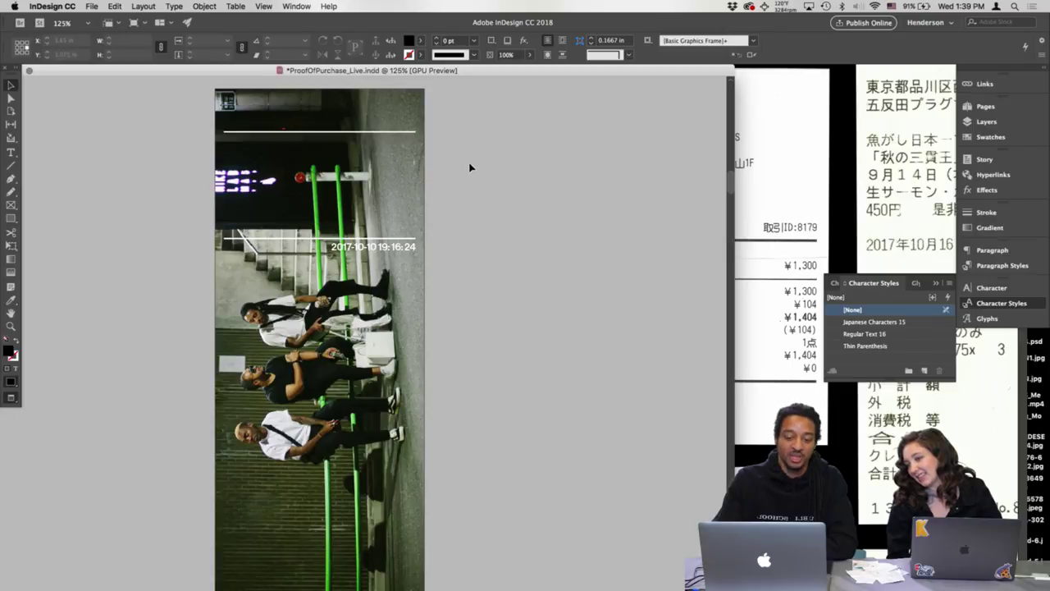
{"action": "left_click", "coordinate": [322, 107]}
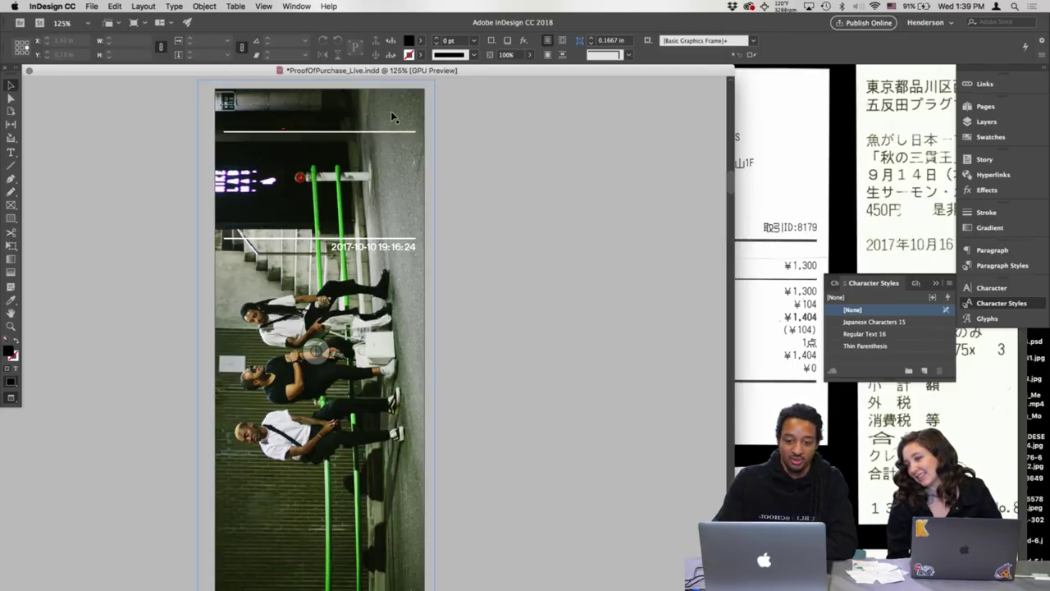
{"action": "left_click", "coordinate": [431, 246]}
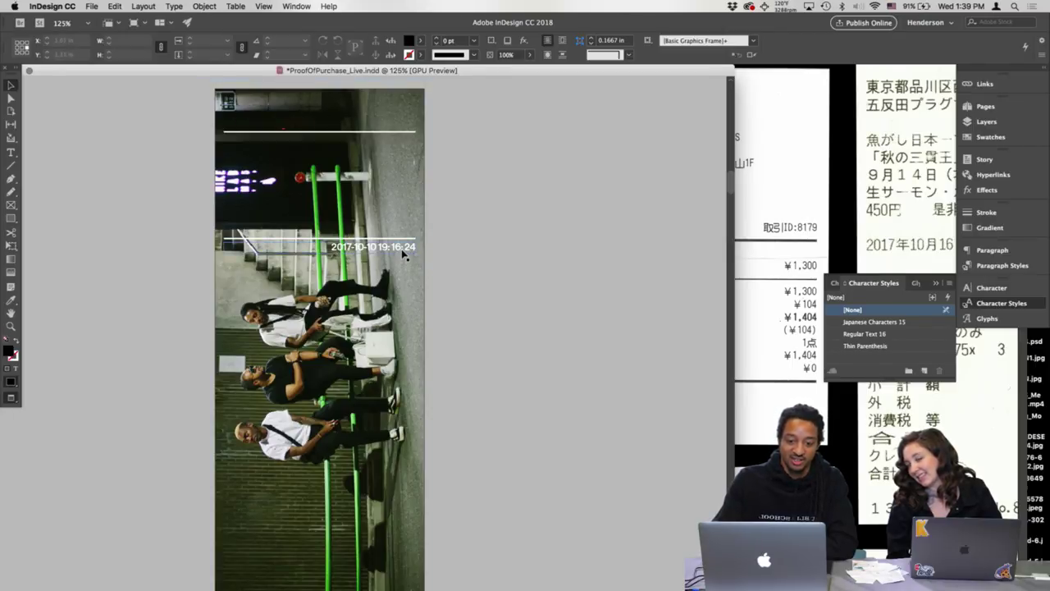
{"action": "left_click", "coordinate": [370, 337]}
{"action": "scroll", "coordinate": [496, 332], "scroll_direction": "down", "scroll_amount": 3}
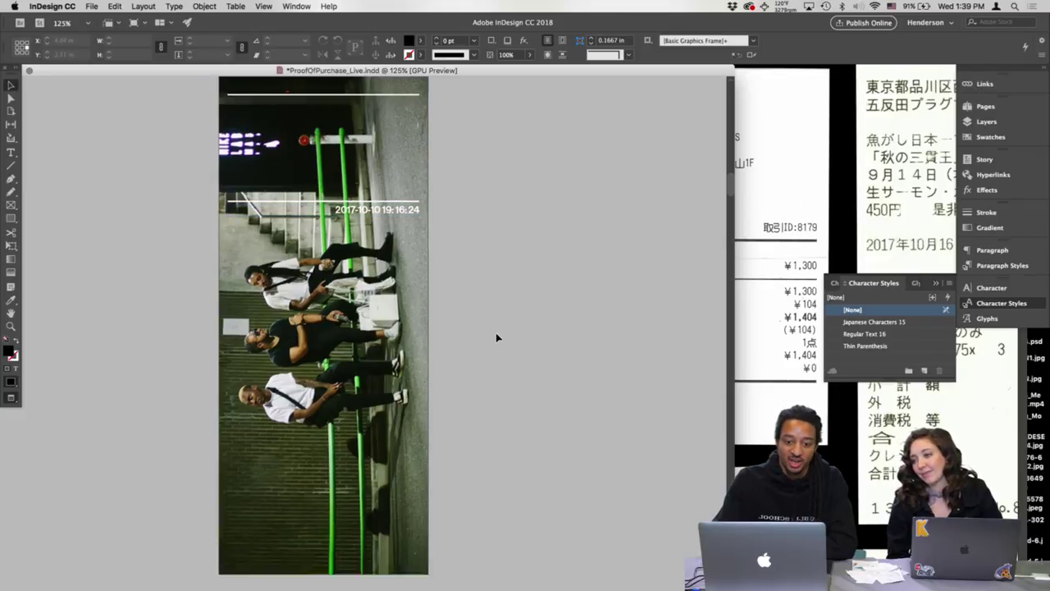
{"action": "left_click", "coordinate": [495, 332]}
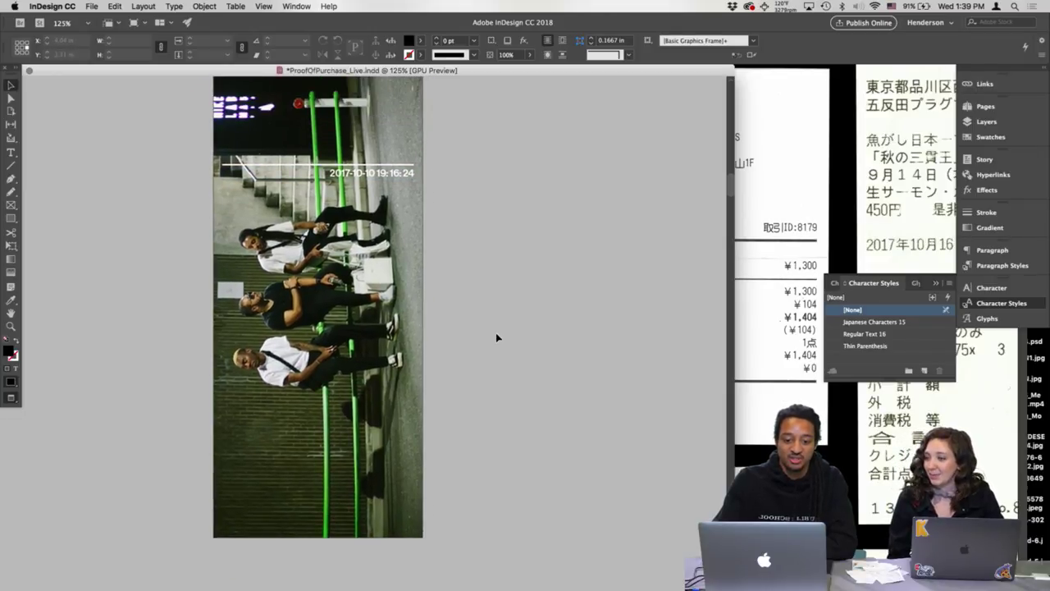
- Compare the Nike Lab receipt page with its matching photo page, and view the whole photo page at 100% zoom
{"action": "scroll", "coordinate": [496, 336], "scroll_direction": "up", "scroll_amount": 10}
{"action": "scroll", "coordinate": [495, 336], "scroll_direction": "down", "scroll_amount": 10}
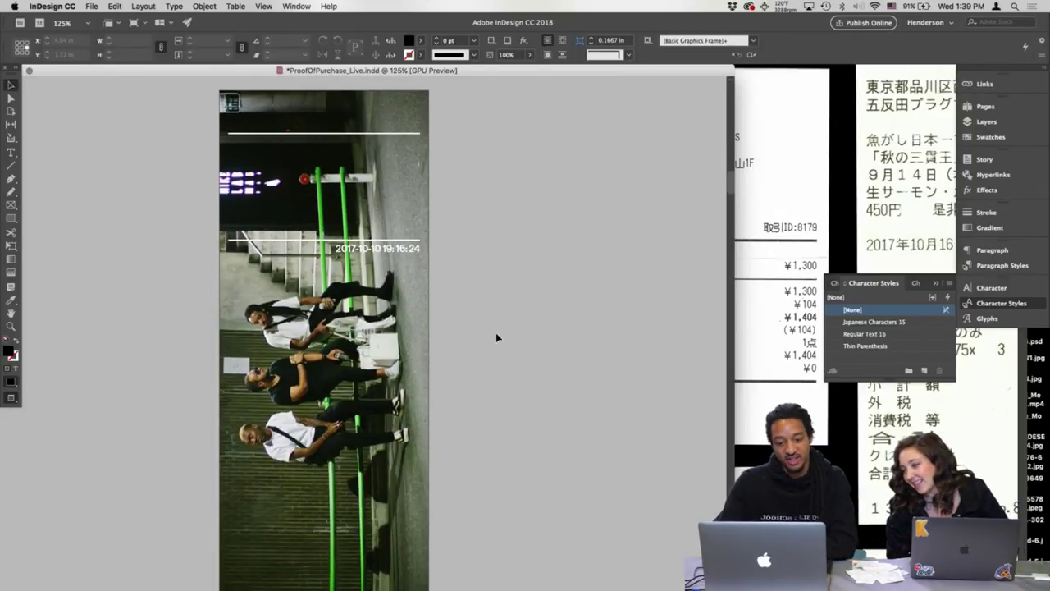
{"action": "scroll", "coordinate": [496, 337], "scroll_direction": "down", "scroll_amount": 1}
{"action": "key", "text": "super+minus"}
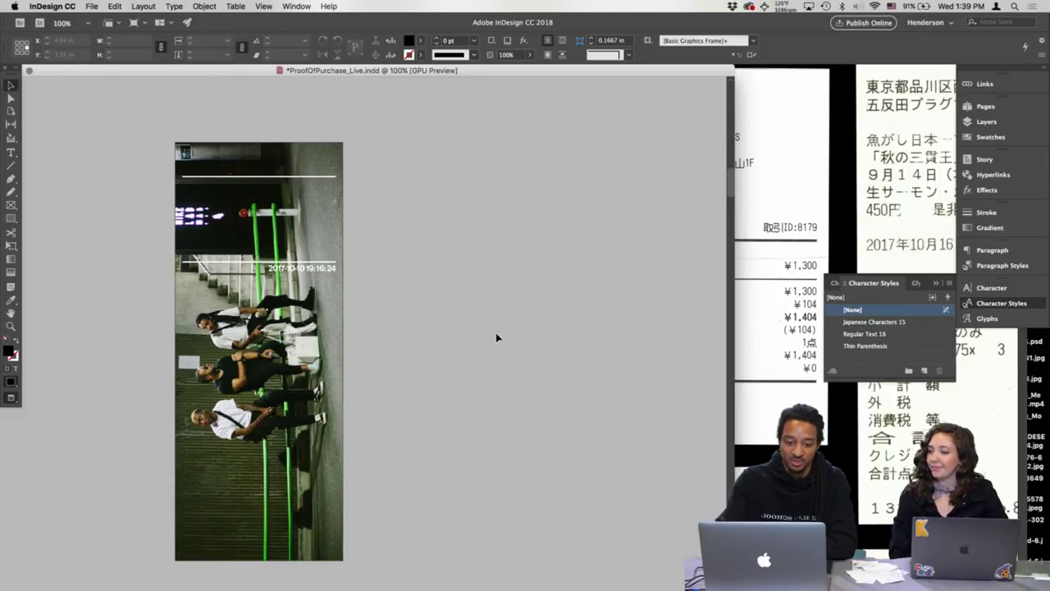
{"action": "scroll", "coordinate": [495, 336], "scroll_direction": "down", "scroll_amount": 5}
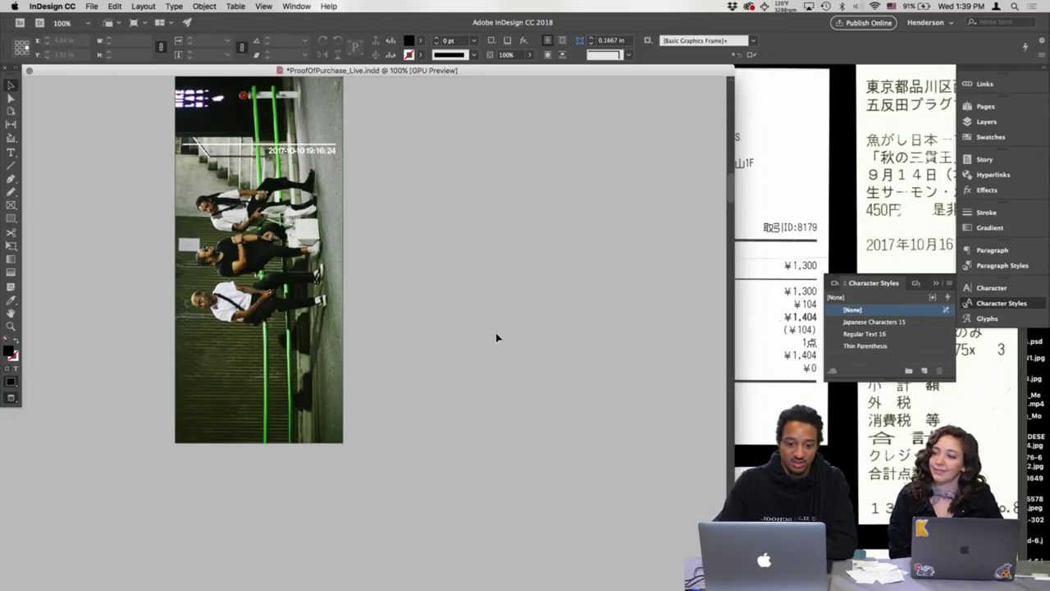
{"action": "scroll", "coordinate": [495, 336], "scroll_direction": "down", "scroll_amount": 1}
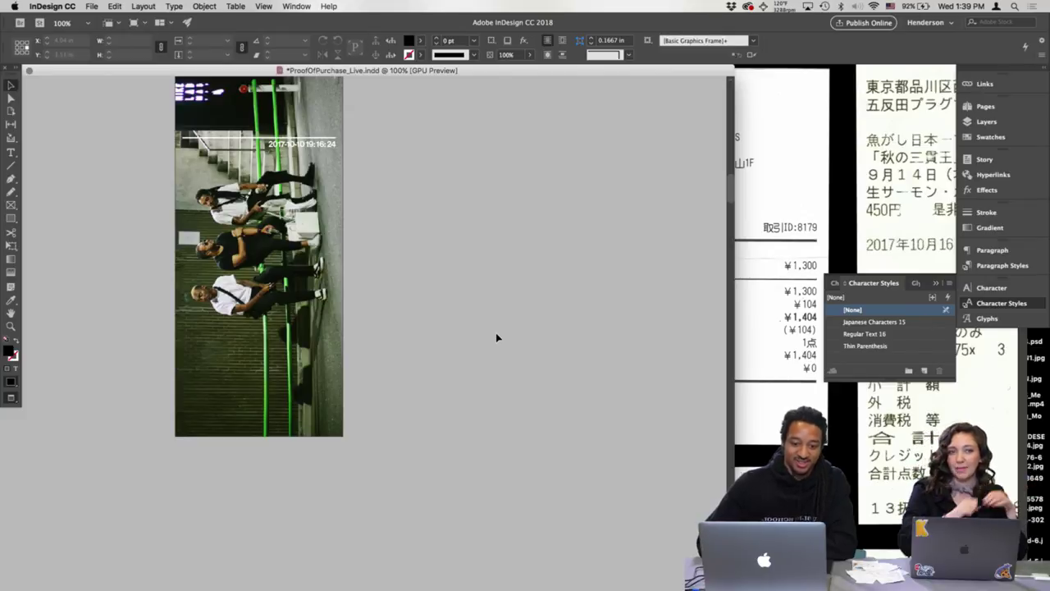
- Go to the Standing Sushi Bar receipt page in the layout and examine its full composition
{"action": "scroll", "coordinate": [495, 337], "scroll_direction": "down", "scroll_amount": 5}
{"action": "scroll", "coordinate": [495, 336], "scroll_direction": "down", "scroll_amount": 10}
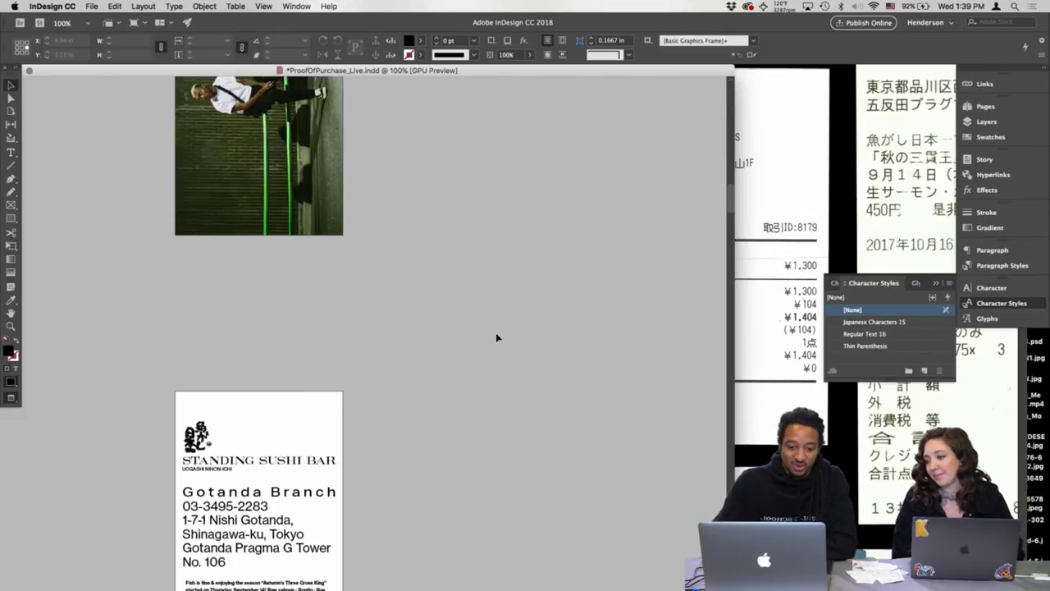
{"action": "scroll", "coordinate": [496, 336], "scroll_direction": "down", "scroll_amount": 3}
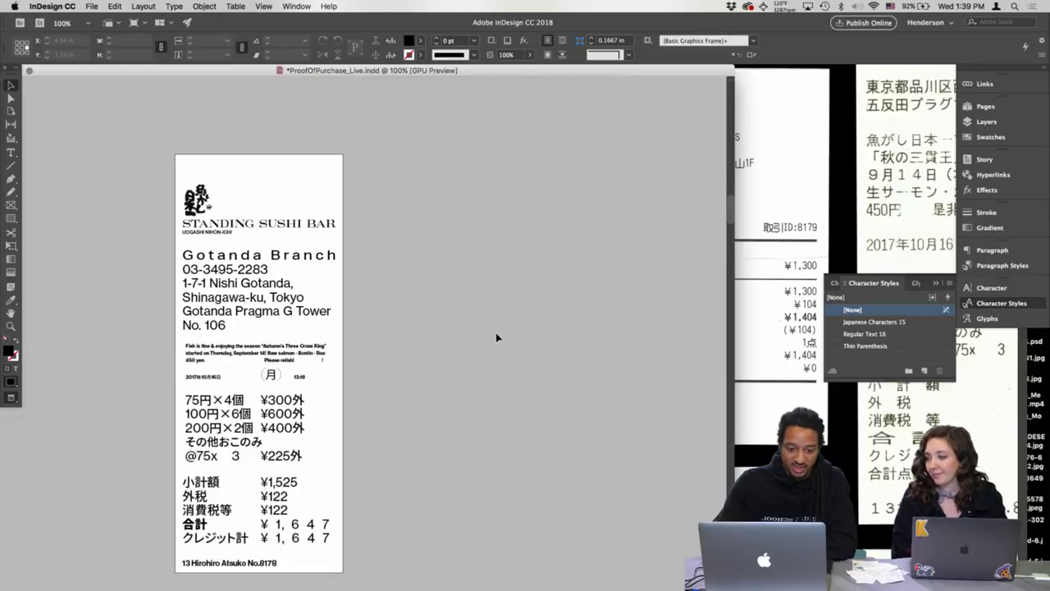
{"action": "scroll", "coordinate": [495, 336], "scroll_direction": "down", "scroll_amount": 1}
{"action": "left_click", "coordinate": [425, 451]}
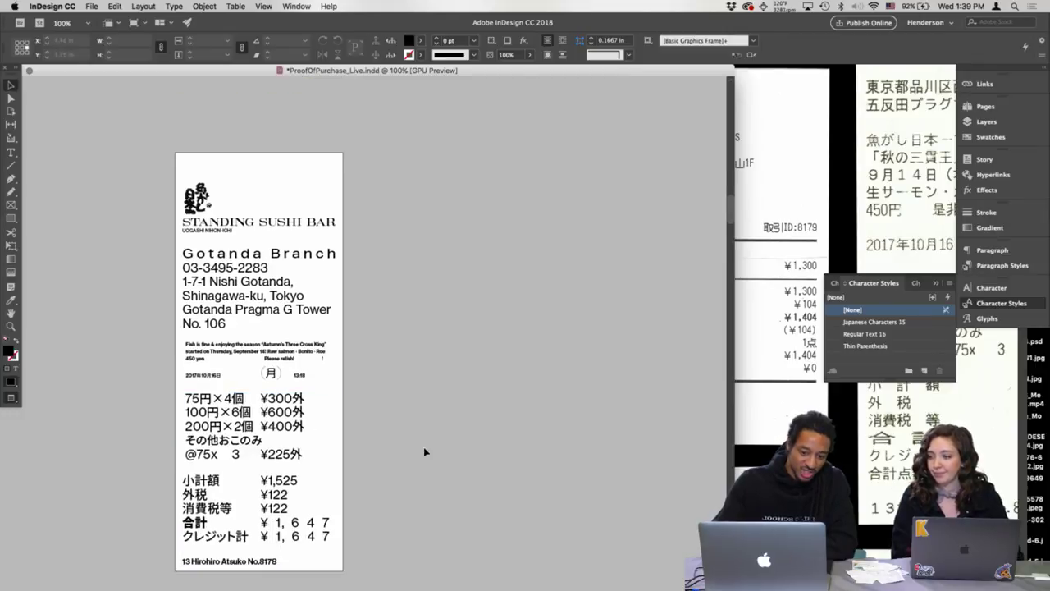
- Capitalize "Salmon" in the promotional note on the Standing Sushi Bar receipt, and deselect the text
{"action": "key", "text": "super+equal"}
{"action": "key", "text": "super+equal"}
{"action": "key", "text": "super+equal"}
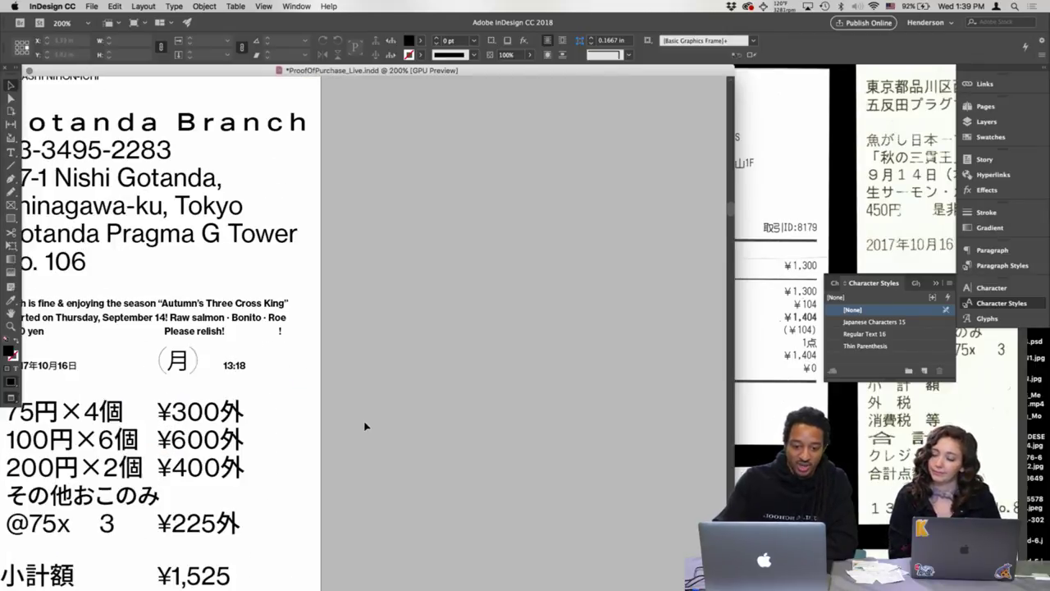
{"action": "scroll", "coordinate": [366, 426], "scroll_direction": "left", "scroll_amount": 2}
{"action": "scroll", "coordinate": [365, 426], "scroll_direction": "up", "scroll_amount": 2}
{"action": "scroll", "coordinate": [365, 426], "scroll_direction": "left", "scroll_amount": 2}
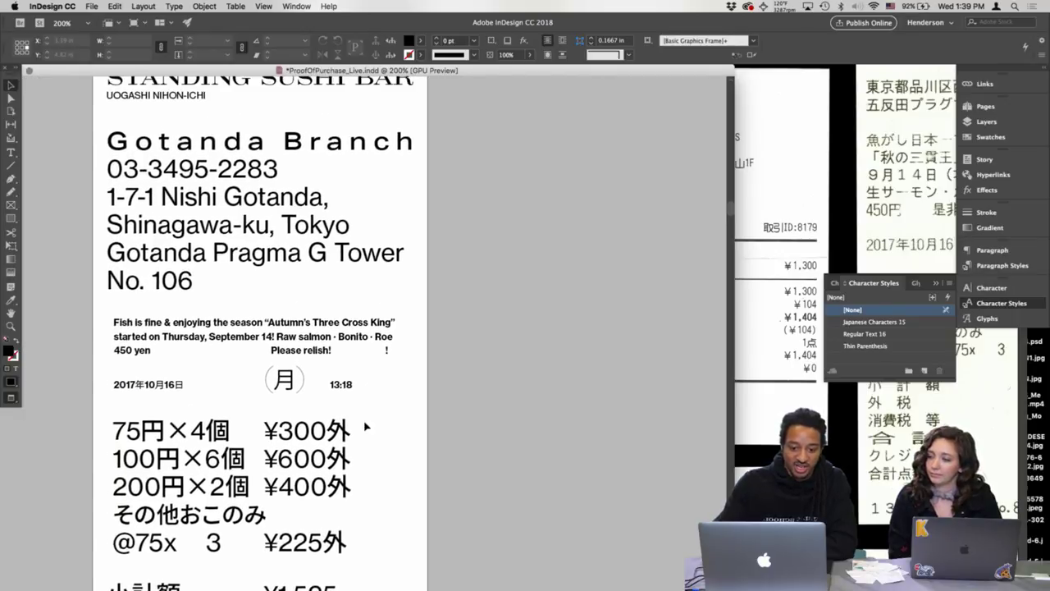
{"action": "left_click", "coordinate": [129, 327]}
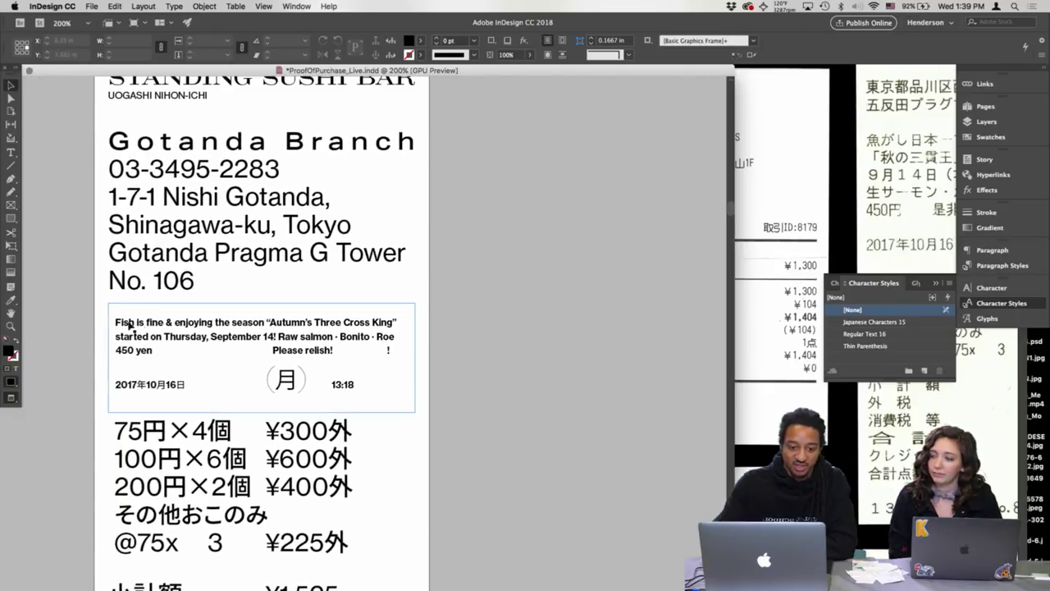
{"action": "double_click", "coordinate": [312, 338]}
{"action": "key", "text": "BackSpace"}
{"action": "type", "text": "S"}
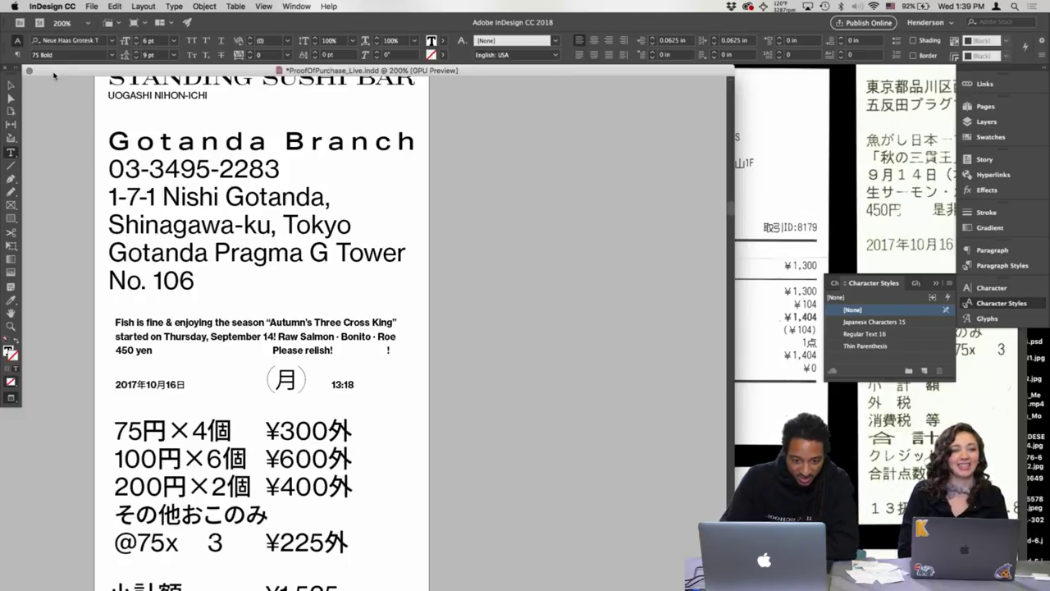
{"action": "key", "text": "Escape"}
{"action": "left_click", "coordinate": [77, 223]}
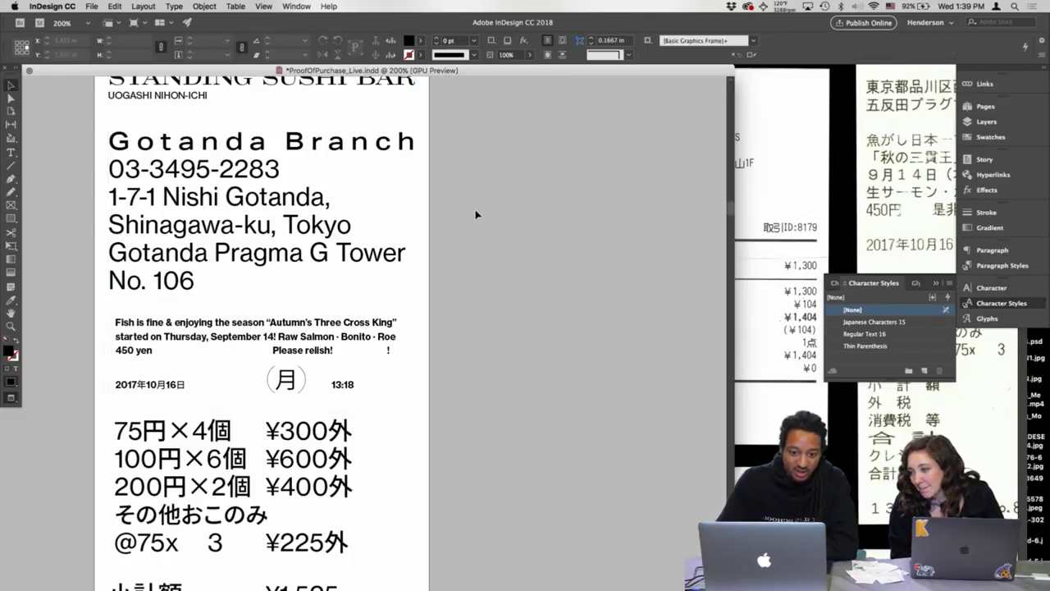
- Examine the character styling of the thin parentheses around 月 in the receipt's date line
{"action": "double_click", "coordinate": [303, 384]}
{"action": "left_click_drag", "start_coordinate": [299, 379], "coordinate": [309, 381]}
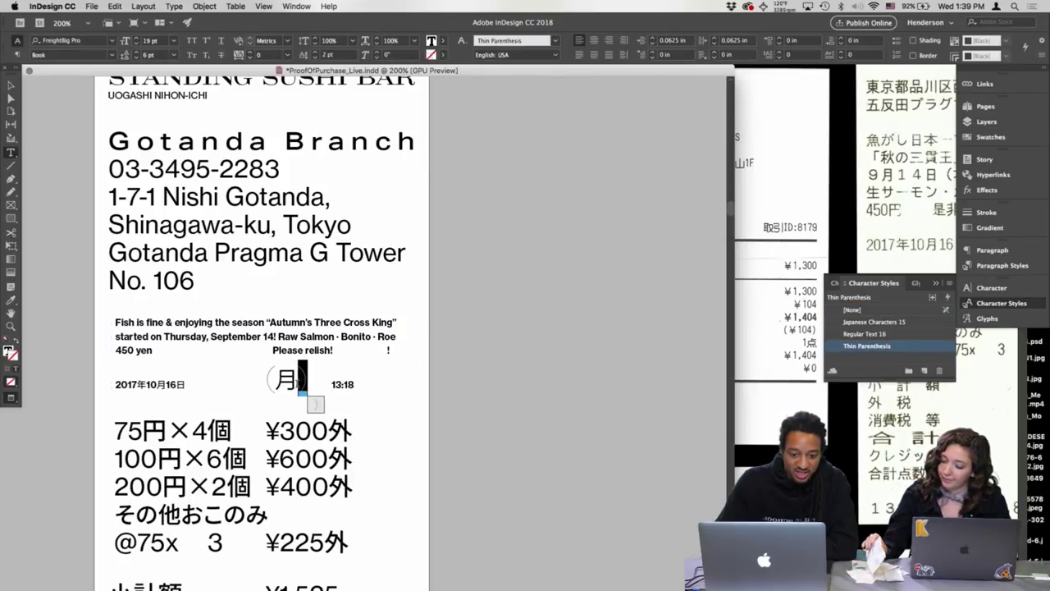
{"action": "left_click_drag", "start_coordinate": [276, 380], "coordinate": [265, 381]}
{"action": "left_click_drag", "start_coordinate": [115, 379], "coordinate": [308, 381]}
{"action": "left_click", "coordinate": [297, 379]}
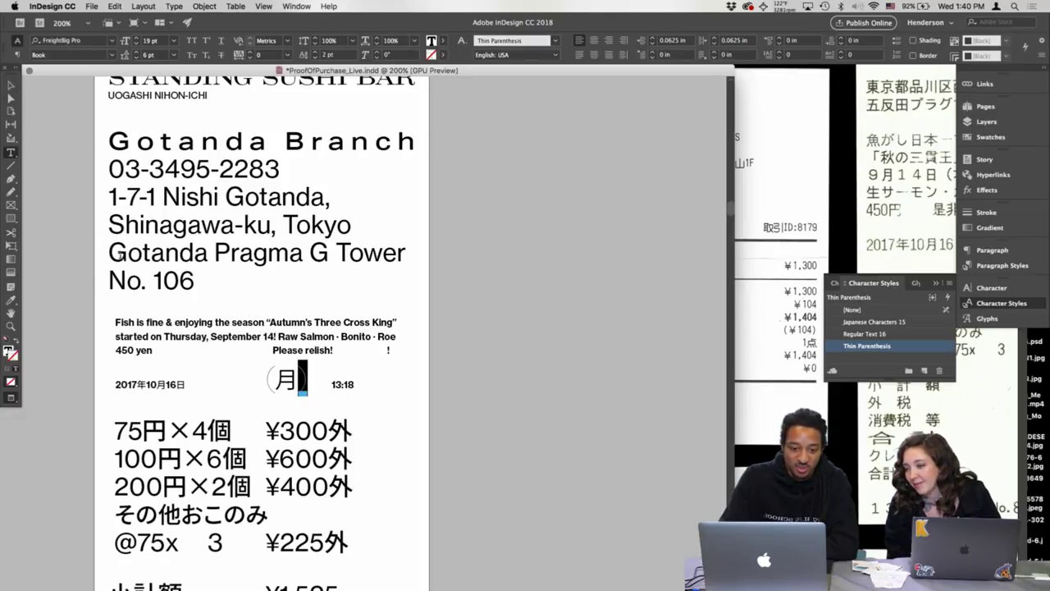
{"action": "left_click_drag", "start_coordinate": [276, 380], "coordinate": [264, 382]}
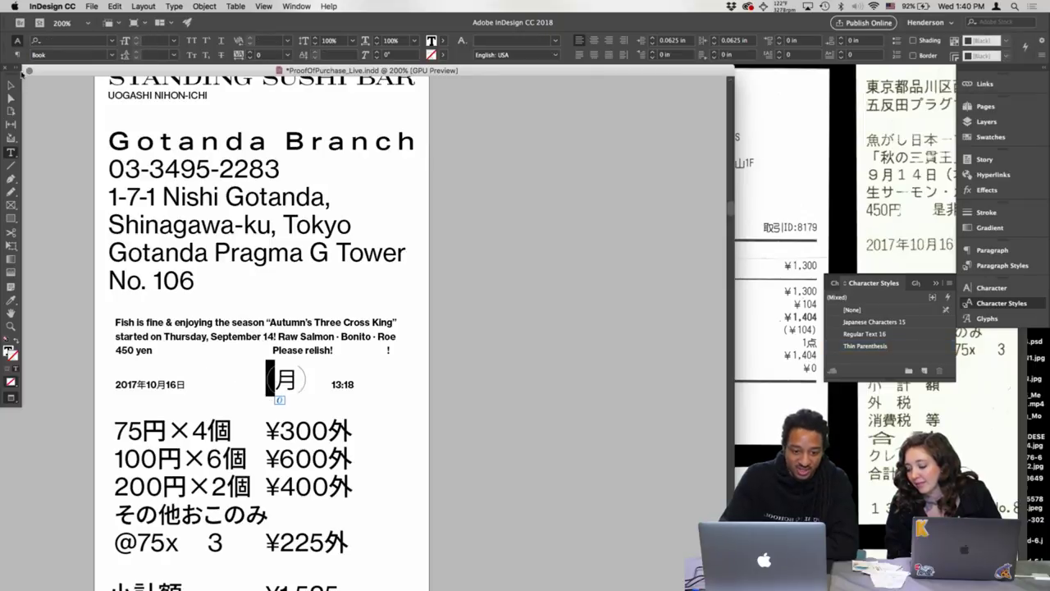
{"action": "left_click", "coordinate": [10, 86]}
{"action": "left_click", "coordinate": [46, 153]}
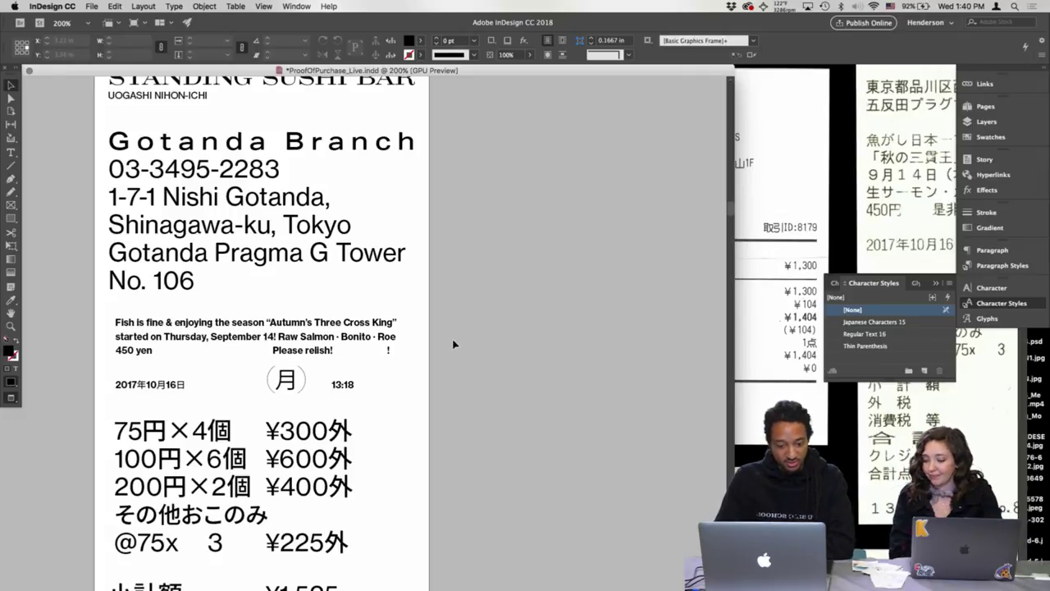
- Review the Standing Sushi Bar receipt down to its totals, and go to the PLAY COMME des GARÇONS pattern page
{"action": "scroll", "coordinate": [453, 343], "scroll_direction": "up", "scroll_amount": 2}
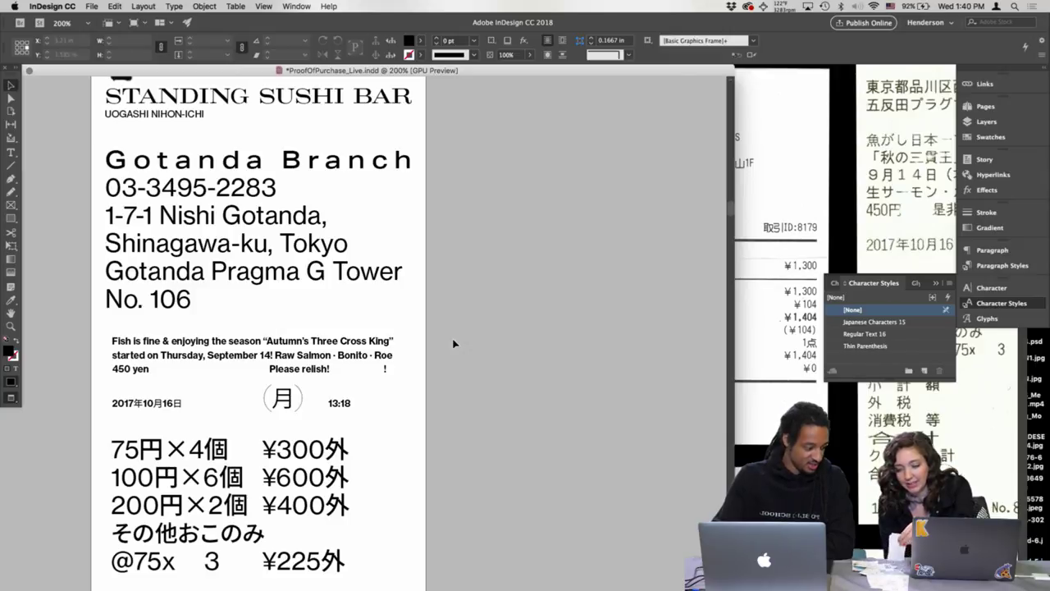
{"action": "scroll", "coordinate": [453, 343], "scroll_direction": "down", "scroll_amount": 1}
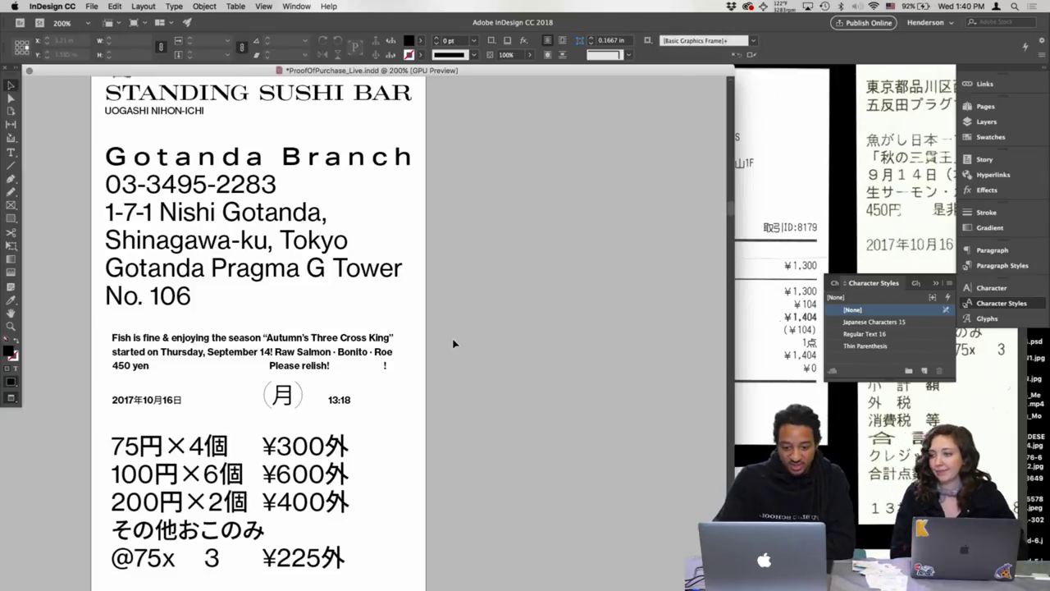
{"action": "scroll", "coordinate": [453, 343], "scroll_direction": "down", "scroll_amount": 10}
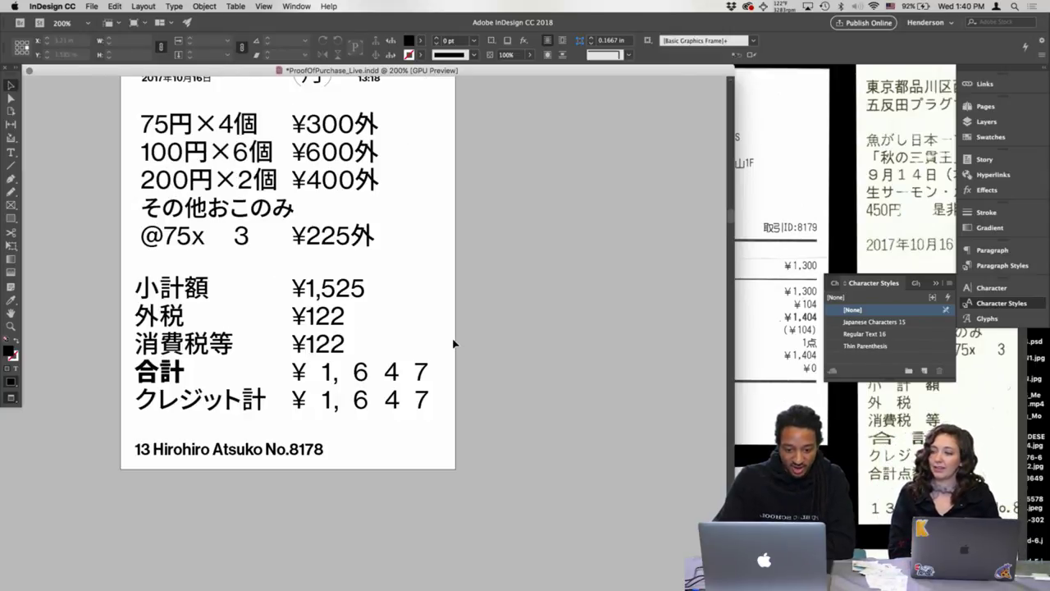
{"action": "key", "text": "super+minus"}
{"action": "scroll", "coordinate": [454, 343], "scroll_direction": "down", "scroll_amount": 15}
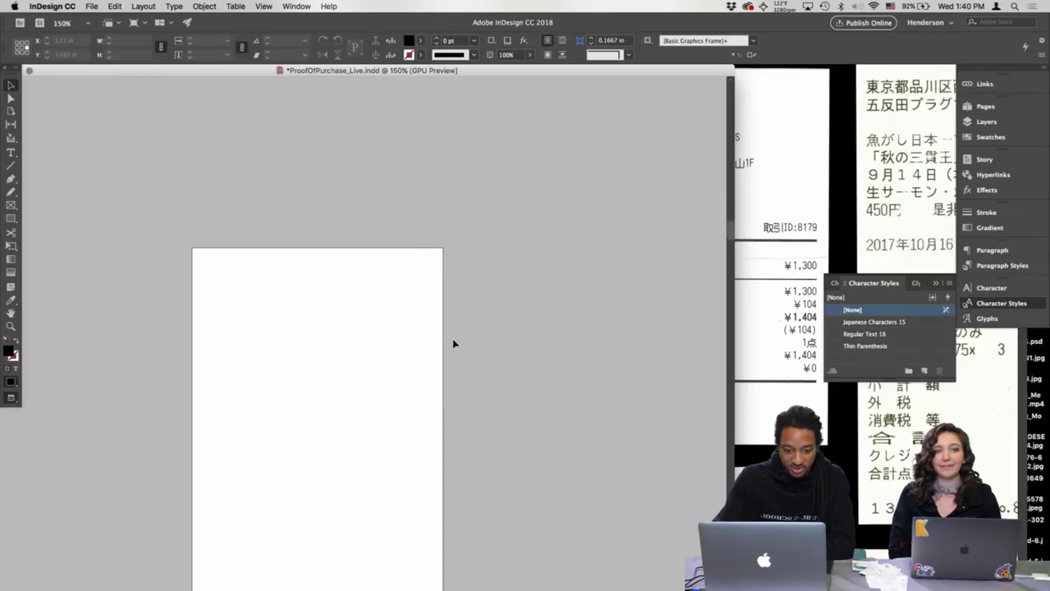
{"action": "scroll", "coordinate": [453, 343], "scroll_direction": "down", "scroll_amount": 5}
{"action": "key", "text": "super+minus"}
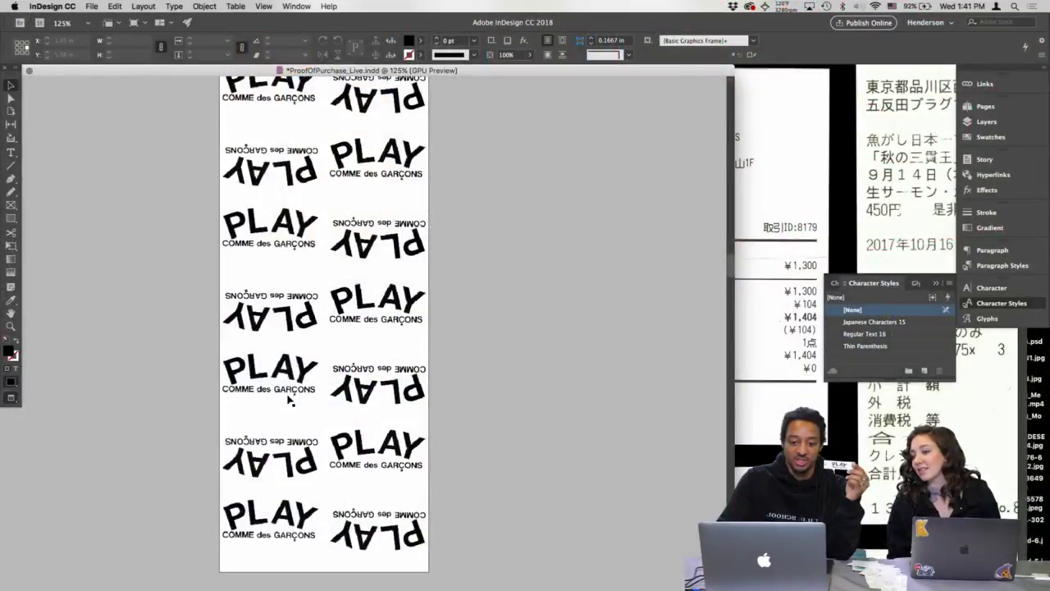
- Examine the repeating PLAY logo pattern and compare it with the matching Comme des Garçons tag page at 100% zoom
{"action": "scroll", "coordinate": [289, 399], "scroll_direction": "up", "scroll_amount": 1}
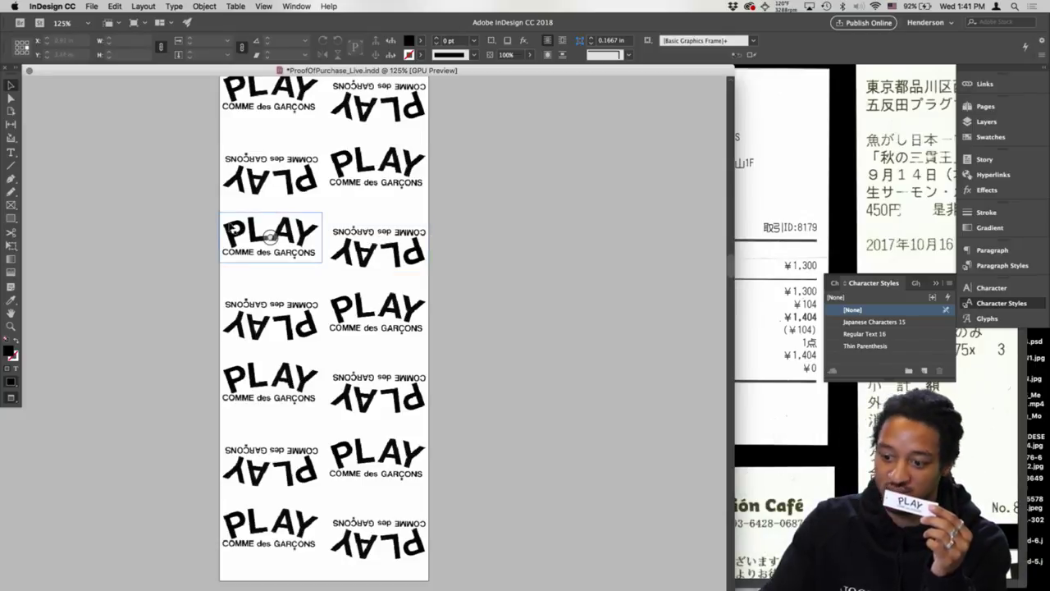
{"action": "scroll", "coordinate": [434, 248], "scroll_direction": "up", "scroll_amount": 2}
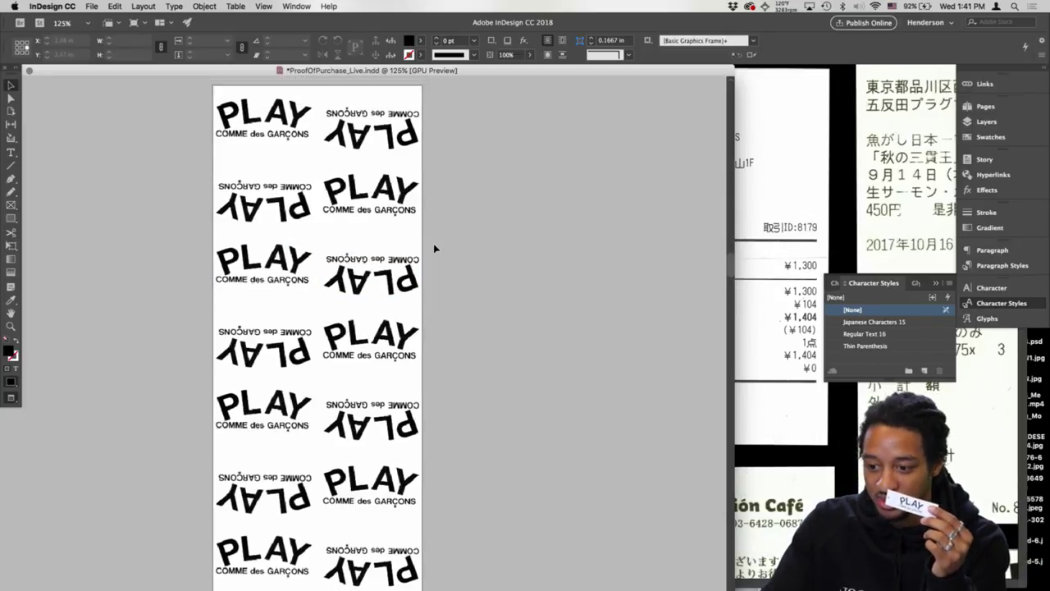
{"action": "scroll", "coordinate": [433, 243], "scroll_direction": "down", "scroll_amount": 1}
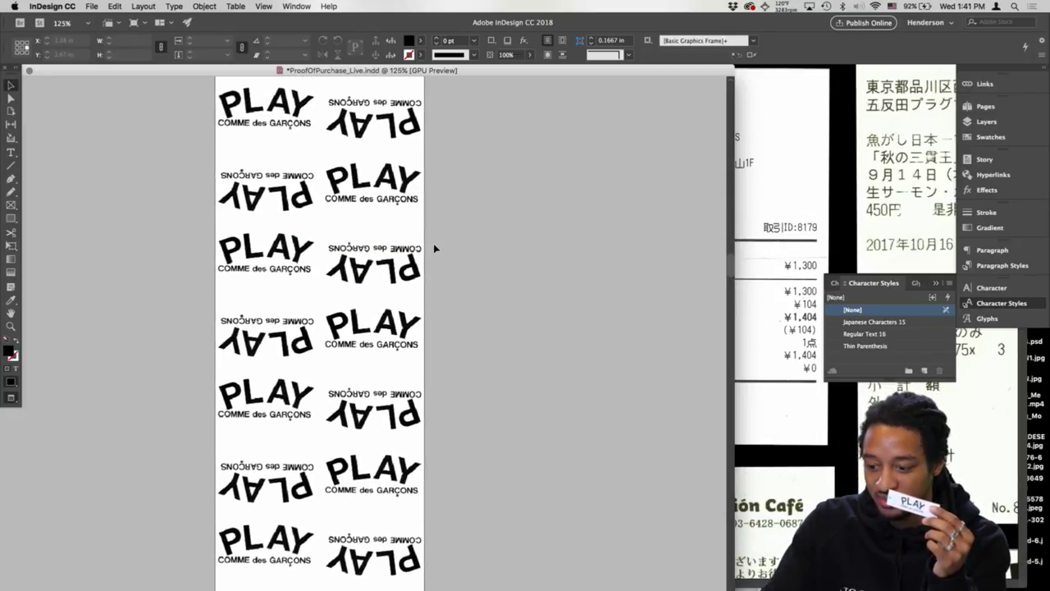
{"action": "key", "text": "super+minus"}
{"action": "scroll", "coordinate": [433, 243], "scroll_direction": "up", "scroll_amount": 10}
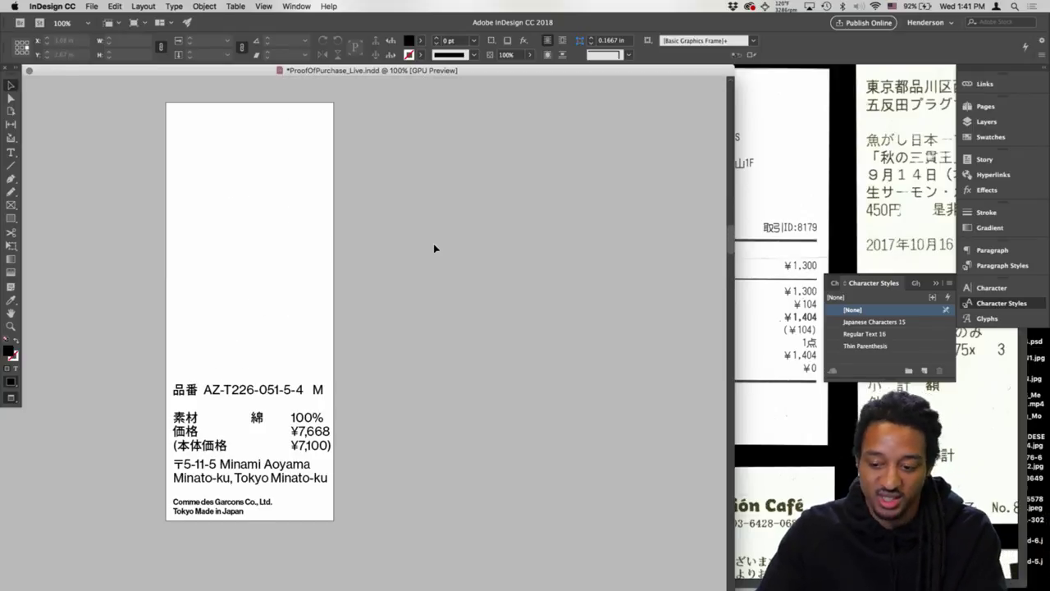
{"action": "scroll", "coordinate": [433, 243], "scroll_direction": "down", "scroll_amount": 10}
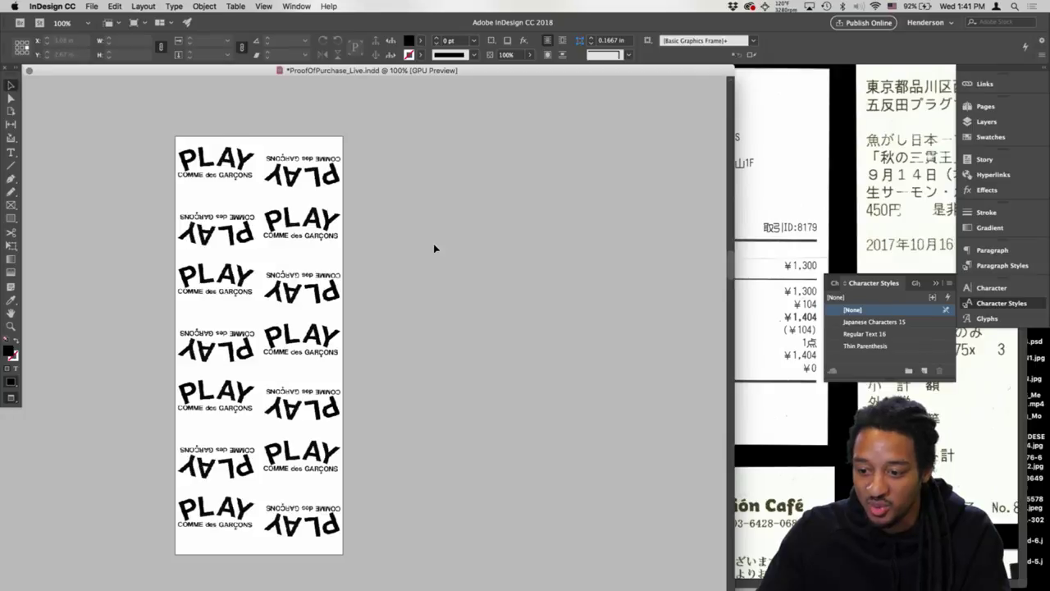
{"action": "scroll", "coordinate": [434, 248], "scroll_direction": "down", "scroll_amount": 2}
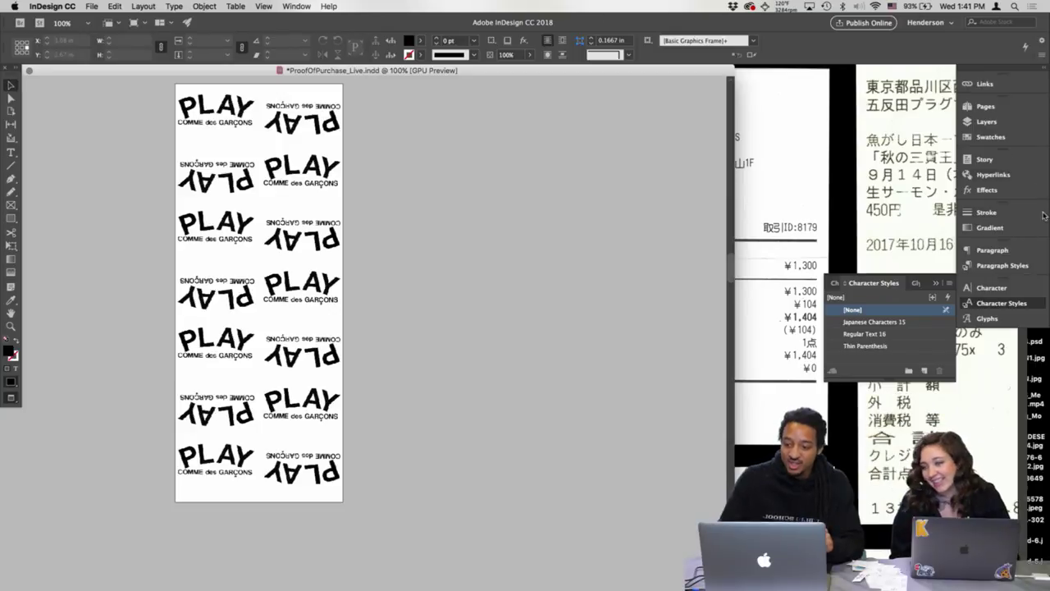
- Collapse the character styles list, and examine the Teshima Art Museum receipt page at 125% zoom
{"action": "left_click", "coordinate": [936, 283]}
{"action": "scroll", "coordinate": [534, 350], "scroll_direction": "down", "scroll_amount": 10}
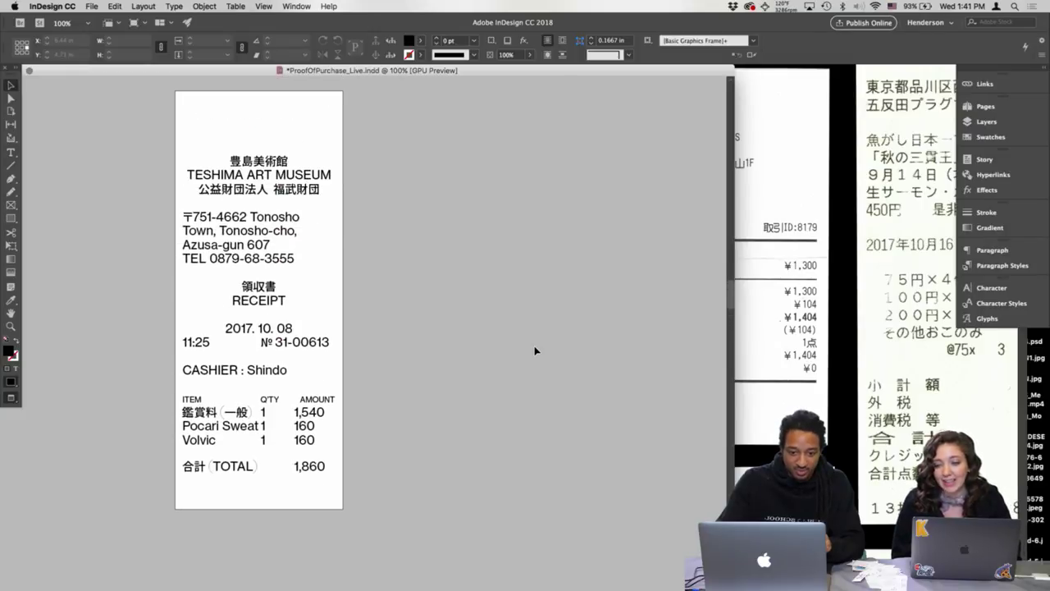
{"action": "scroll", "coordinate": [534, 347], "scroll_direction": "down", "scroll_amount": 2}
{"action": "scroll", "coordinate": [534, 347], "scroll_direction": "up", "scroll_amount": 1}
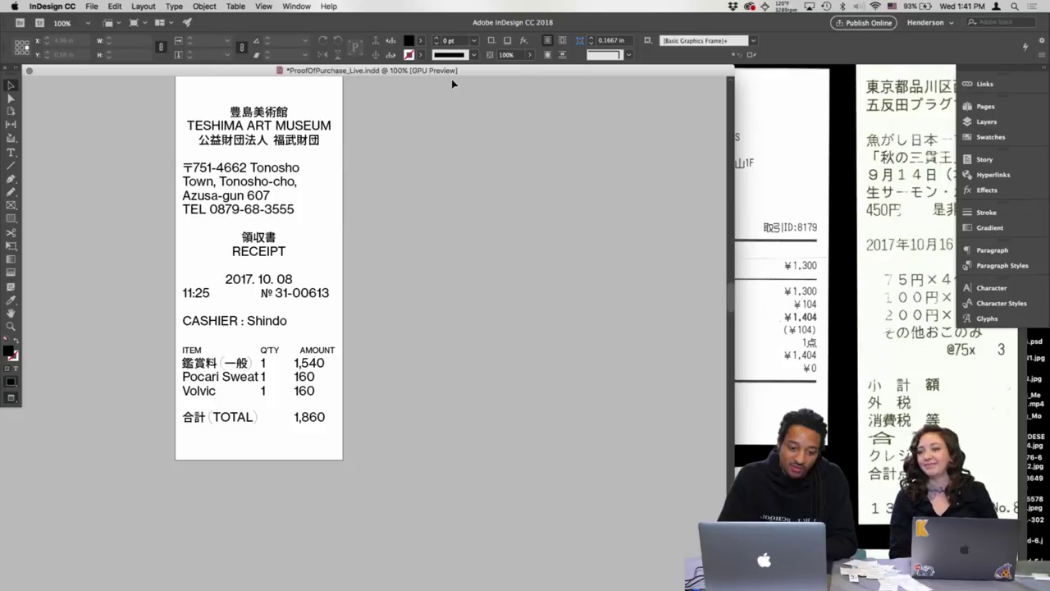
{"action": "scroll", "coordinate": [452, 80], "scroll_direction": "down", "scroll_amount": 2}
{"action": "scroll", "coordinate": [452, 80], "scroll_direction": "up", "scroll_amount": 2}
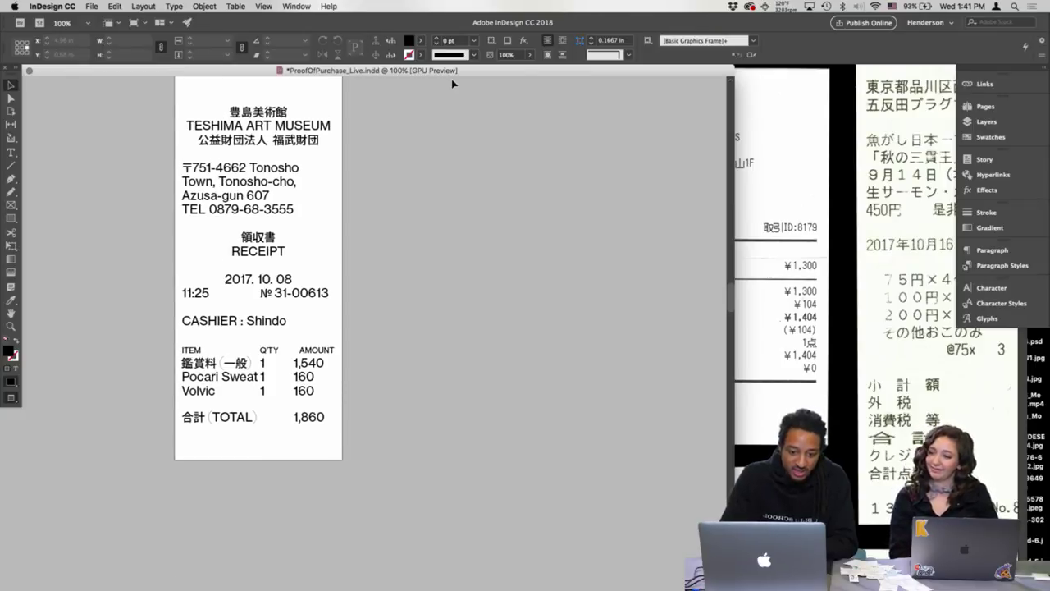
{"action": "scroll", "coordinate": [451, 79], "scroll_direction": "up", "scroll_amount": 1}
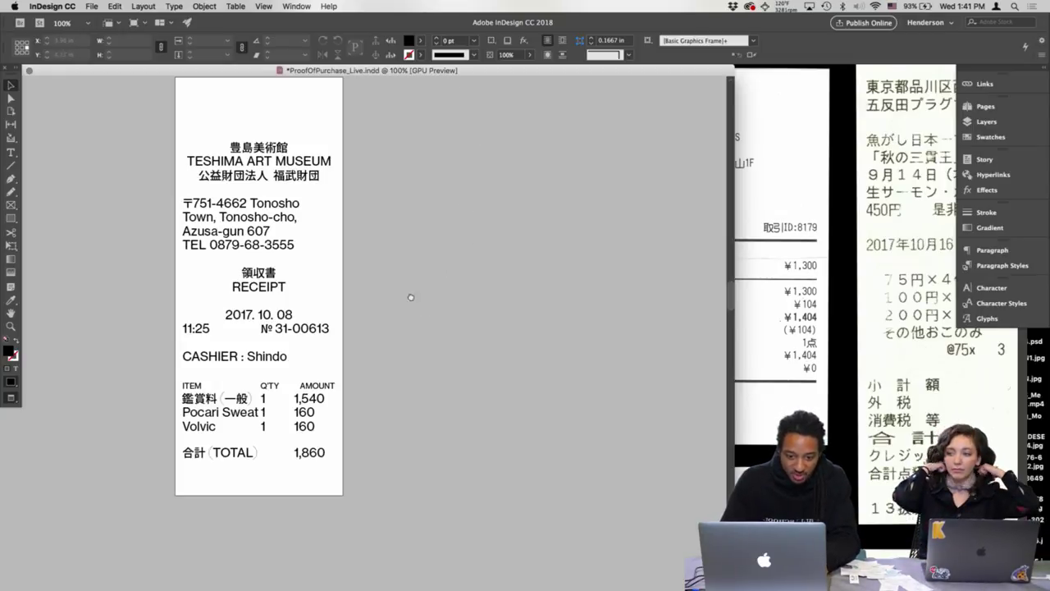
{"action": "scroll", "coordinate": [505, 335], "scroll_direction": "up", "scroll_amount": 1}
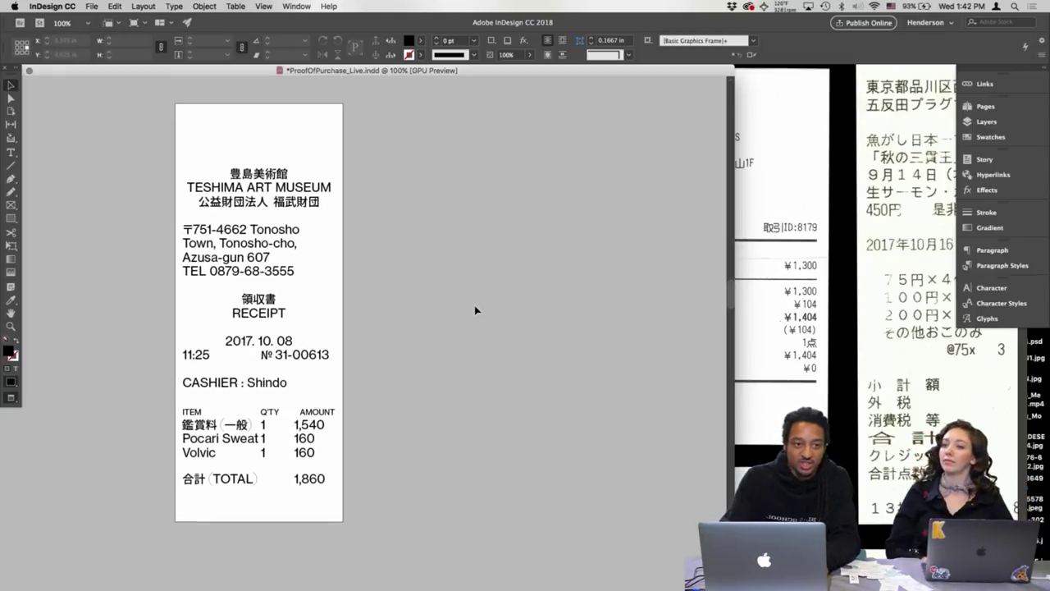
{"action": "key", "text": "super+equal"}
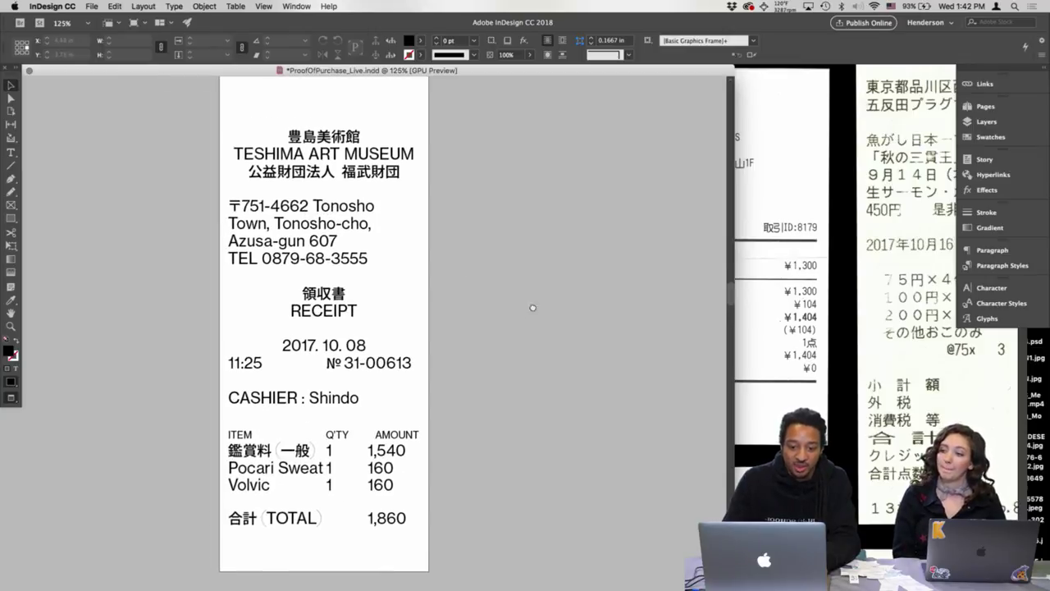
{"action": "scroll", "coordinate": [542, 305], "scroll_direction": "down", "scroll_amount": 1}
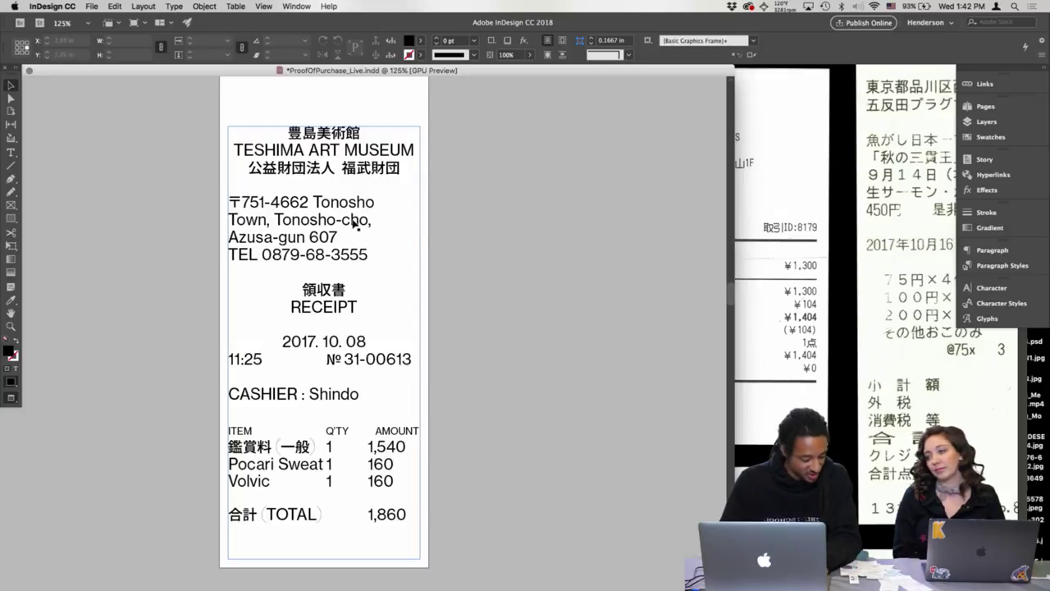
- Inspect the character formatting of the Japanese museum name at the head of the Teshima receipt
{"action": "double_click", "coordinate": [349, 136]}
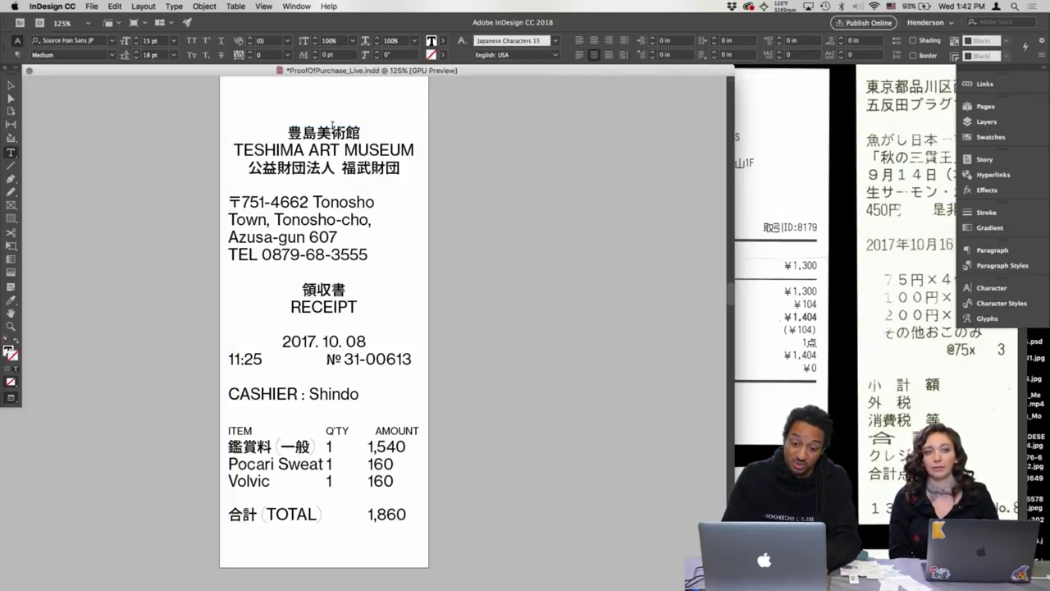
{"action": "double_click", "coordinate": [344, 133]}
{"action": "left_click", "coordinate": [10, 84]}
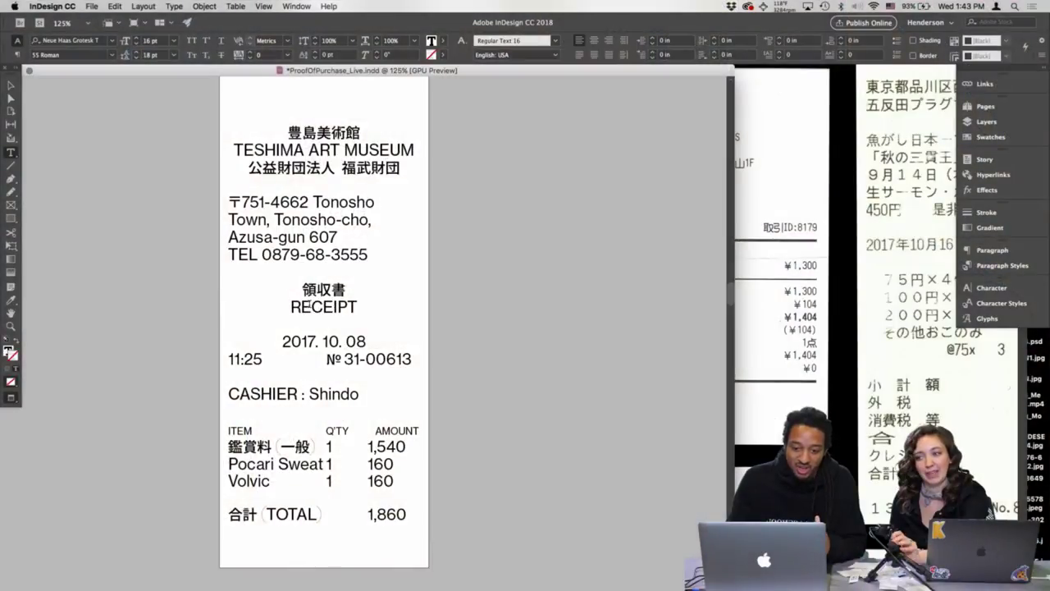
- Enlarge the 領収書 RECEIPT heading on the Teshima receipt, bringing its Japanese line to 27 pt with 28 pt leading
{"action": "left_click_drag", "start_coordinate": [300, 288], "coordinate": [363, 300]}
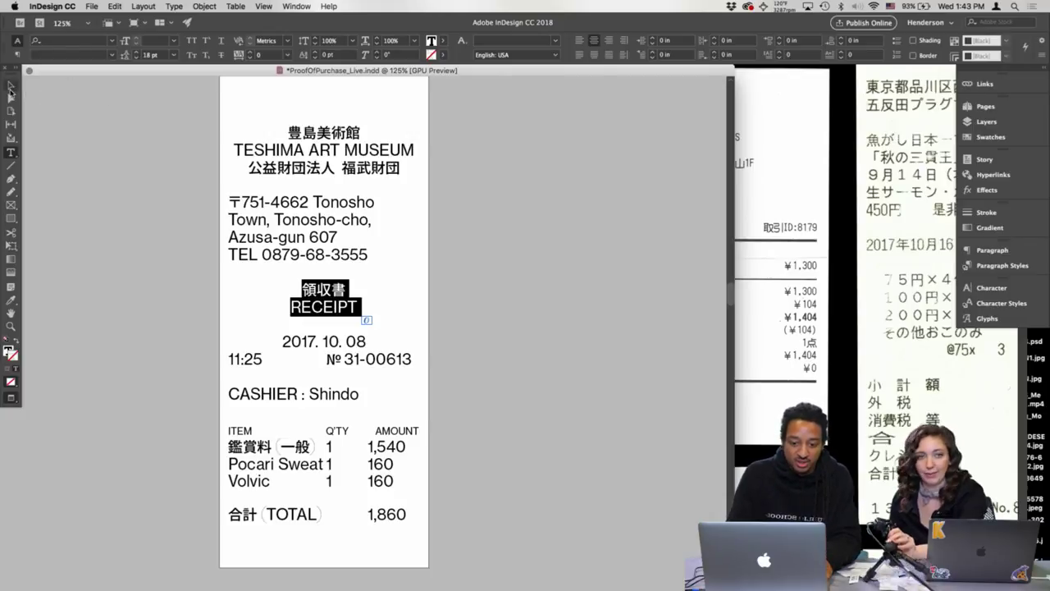
{"action": "key", "text": "super+shift+period"}
{"action": "key", "text": "super+shift+period"}
{"action": "key", "text": "super+shift+period"}
{"action": "key", "text": "super+shift+period"}
{"action": "key", "text": "super+shift+period"}
{"action": "key", "text": "super+shift+period"}
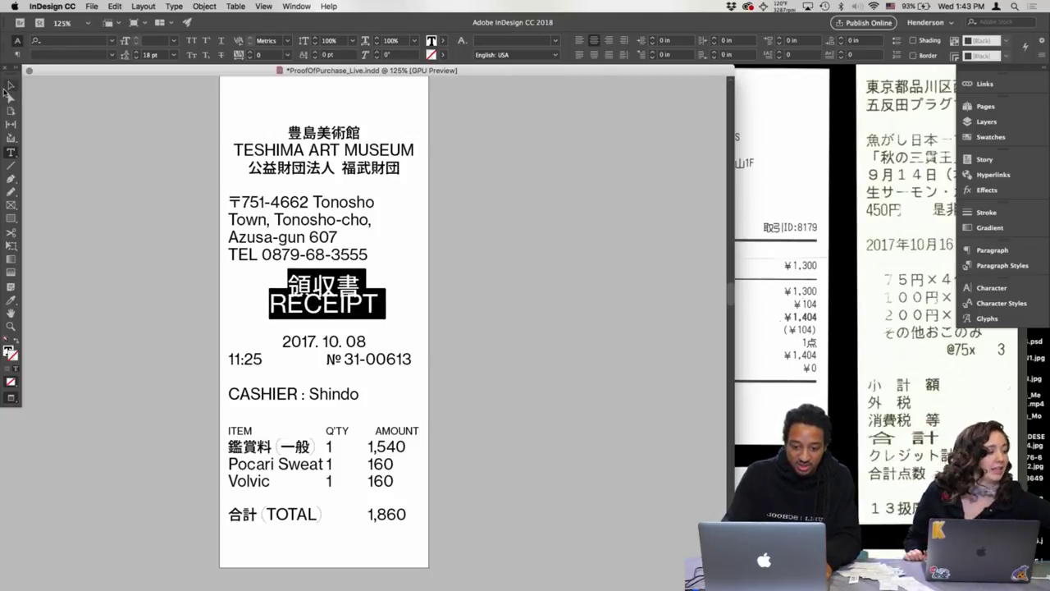
{"action": "key", "text": "super+shift+period"}
{"action": "key", "text": "super+shift+period"}
{"action": "key", "text": "super+shift+period"}
{"action": "key", "text": "super+shift+period"}
{"action": "key", "text": "super+shift+period"}
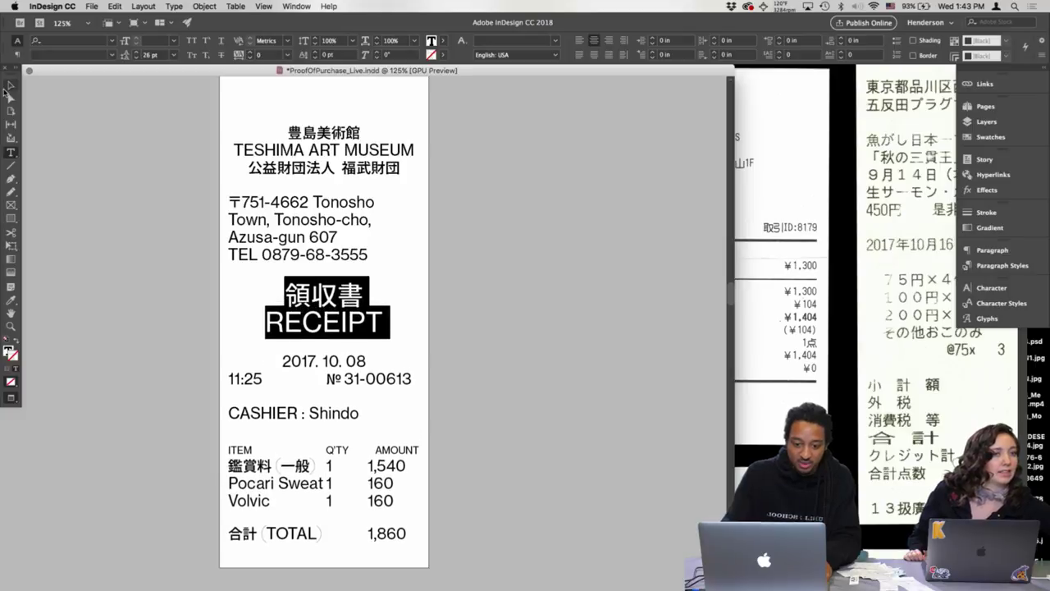
{"action": "left_click", "coordinate": [10, 86]}
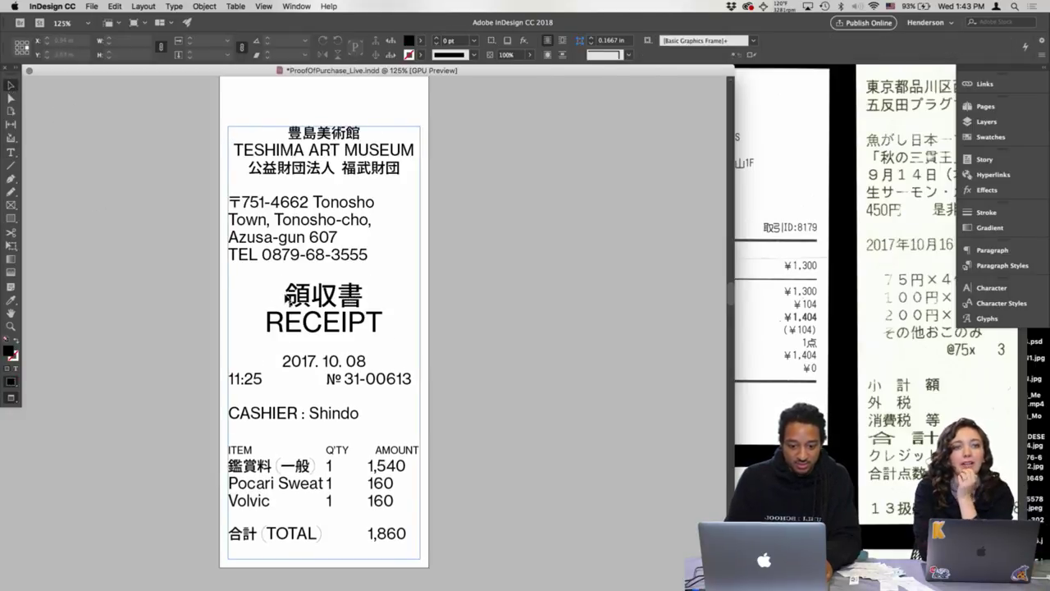
- Try to join RECEIPT onto the same line as 領収書, and undo the deletion
{"action": "double_click", "coordinate": [285, 297]}
{"action": "left_click", "coordinate": [267, 320]}
{"action": "key", "text": "BackSpace"}
{"action": "key", "text": "BackSpace"}
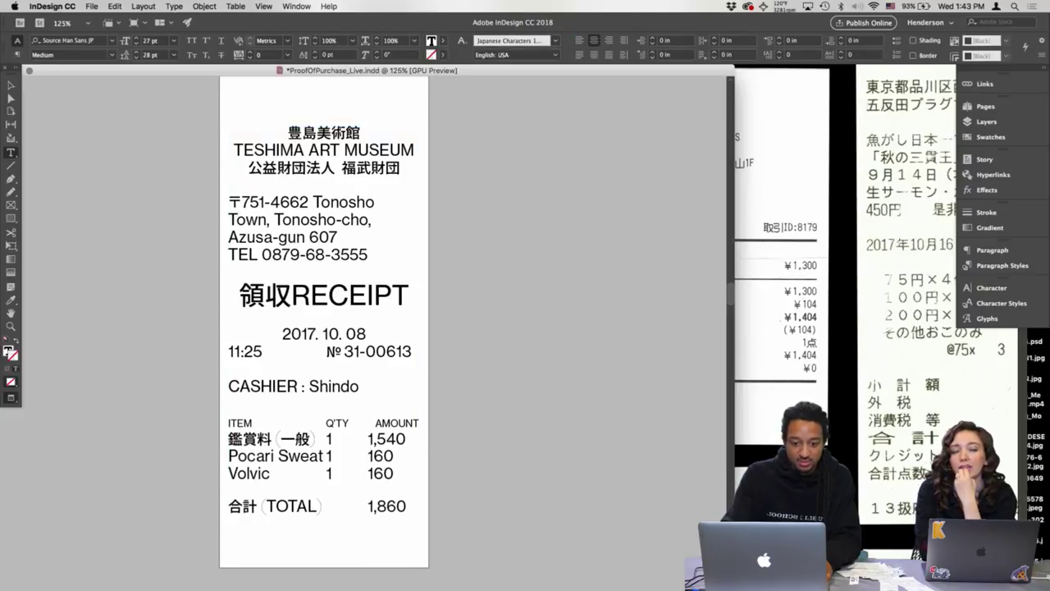
{"action": "key", "text": "super+z"}
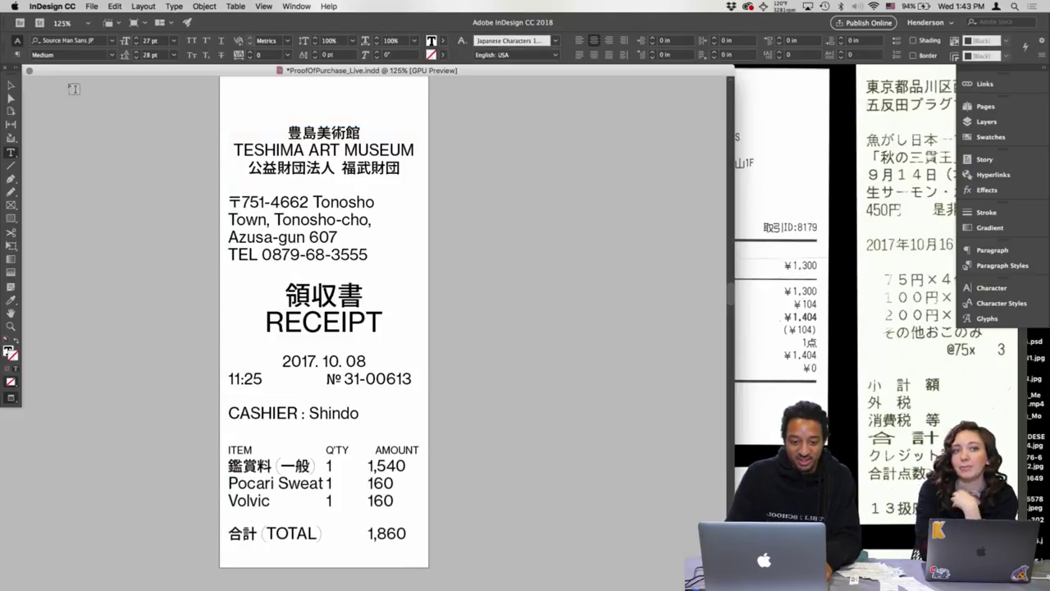
- Select both lines of the 領収書 RECEIPT heading on the Teshima receipt
{"action": "key", "text": "Escape"}
{"action": "double_click", "coordinate": [363, 311]}
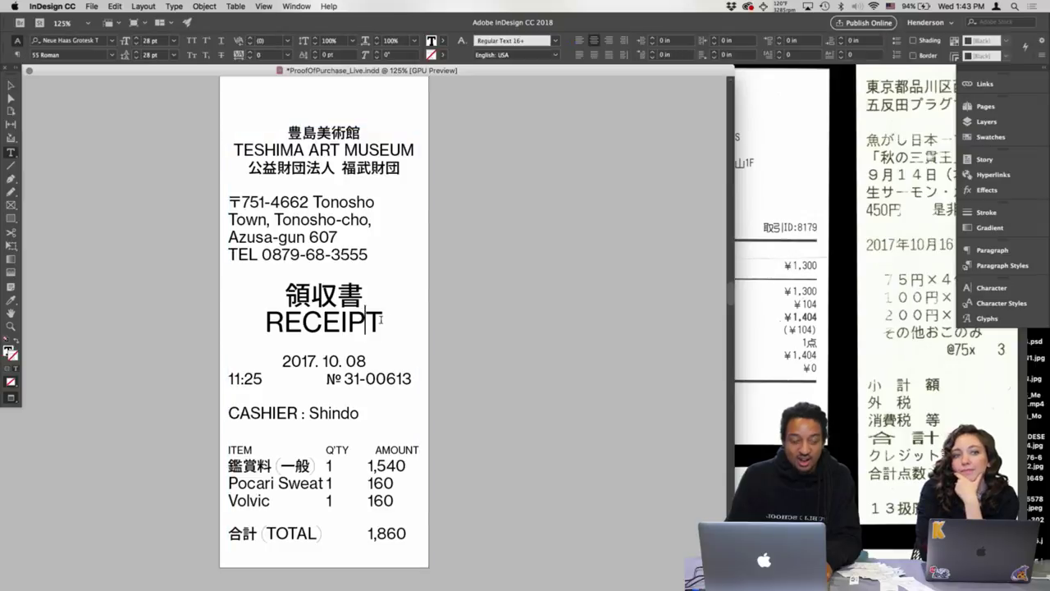
{"action": "left_click_drag", "start_coordinate": [382, 322], "coordinate": [288, 281]}
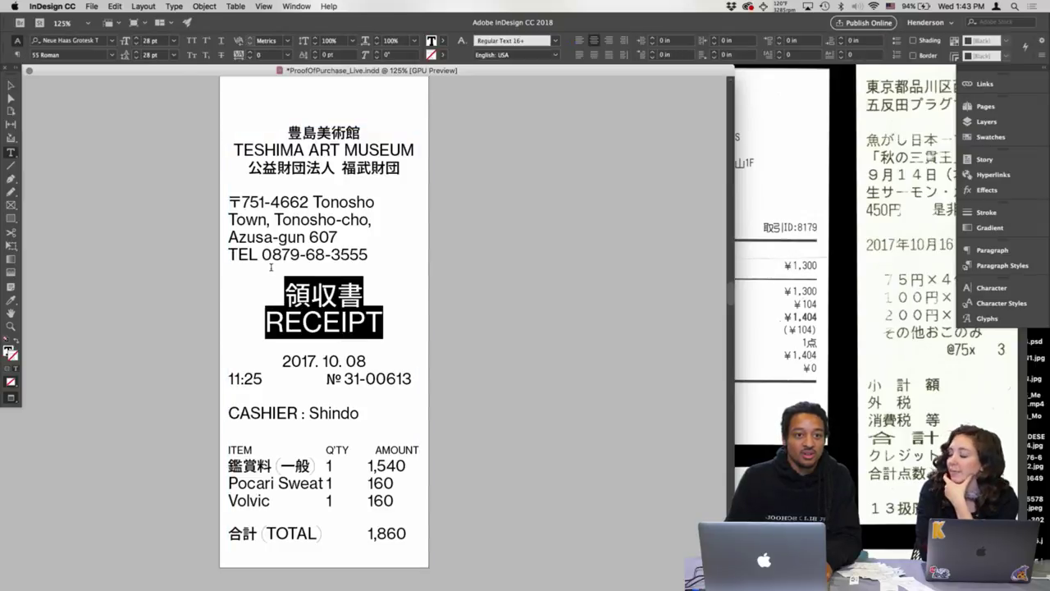
{"action": "left_click_drag", "start_coordinate": [268, 266], "coordinate": [275, 289]}
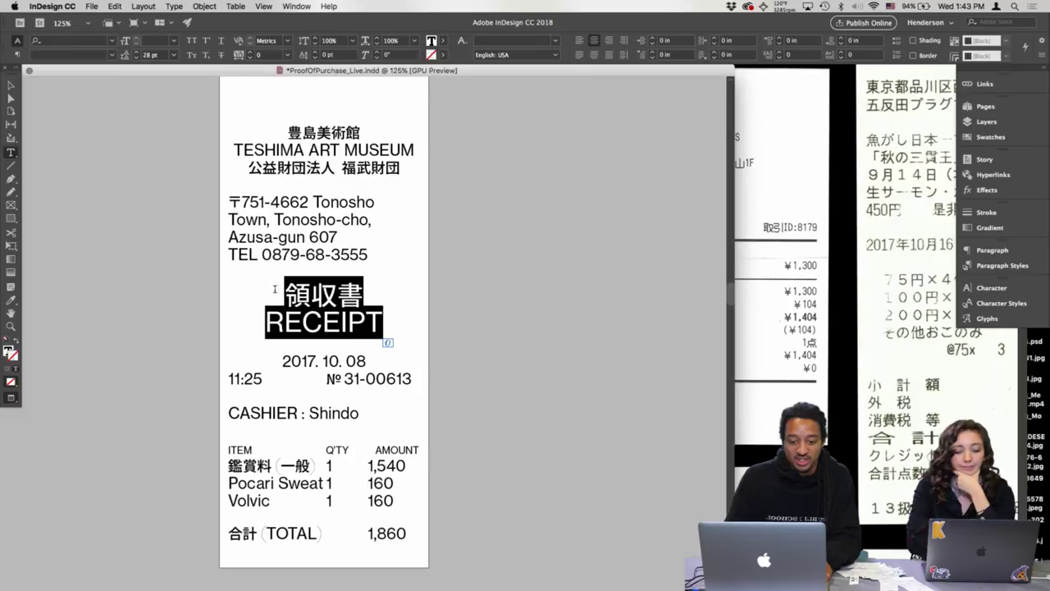
{"action": "left_click", "coordinate": [10, 84]}
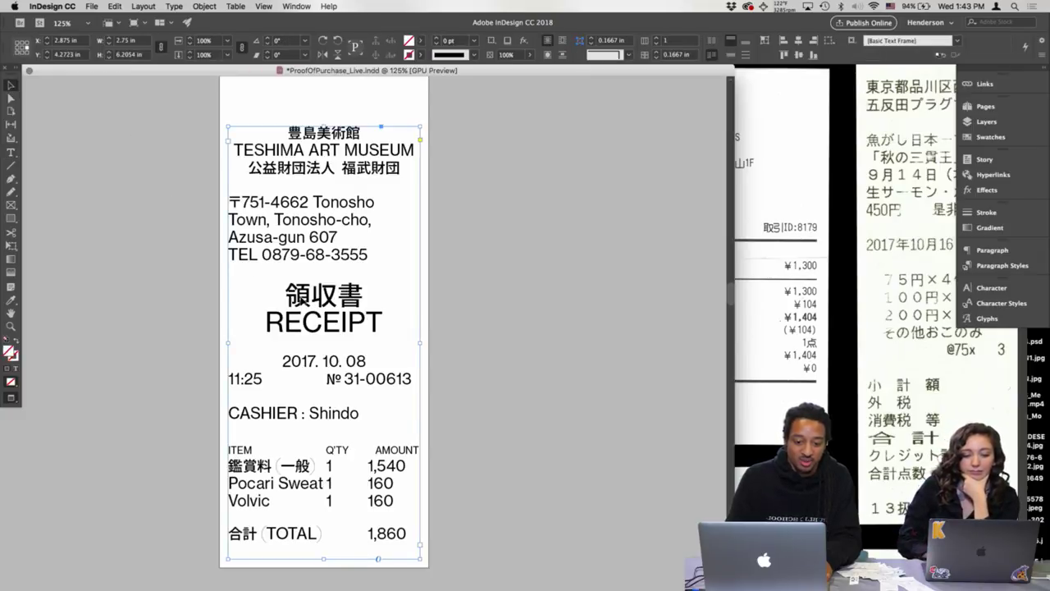
{"action": "double_click", "coordinate": [302, 301]}
{"action": "left_click_drag", "start_coordinate": [286, 282], "coordinate": [387, 334]}
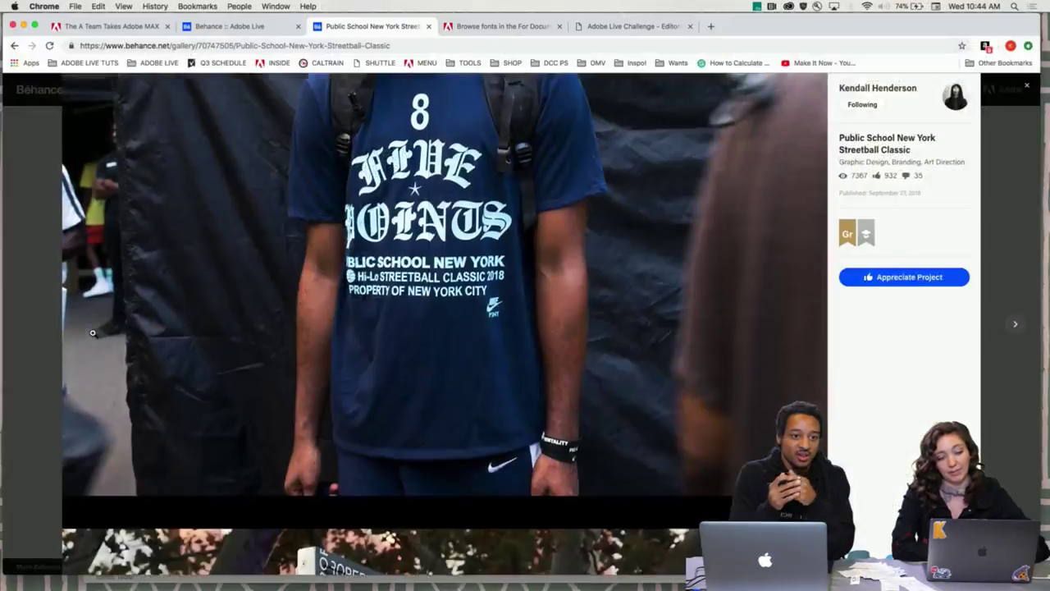
- In Chrome, look back through the photos of the Public School New York Streetball Classic project on Behance
{"action": "scroll", "coordinate": [93, 332], "scroll_direction": "up", "scroll_amount": 10}
{"action": "scroll", "coordinate": [92, 332], "scroll_direction": "up", "scroll_amount": 5}
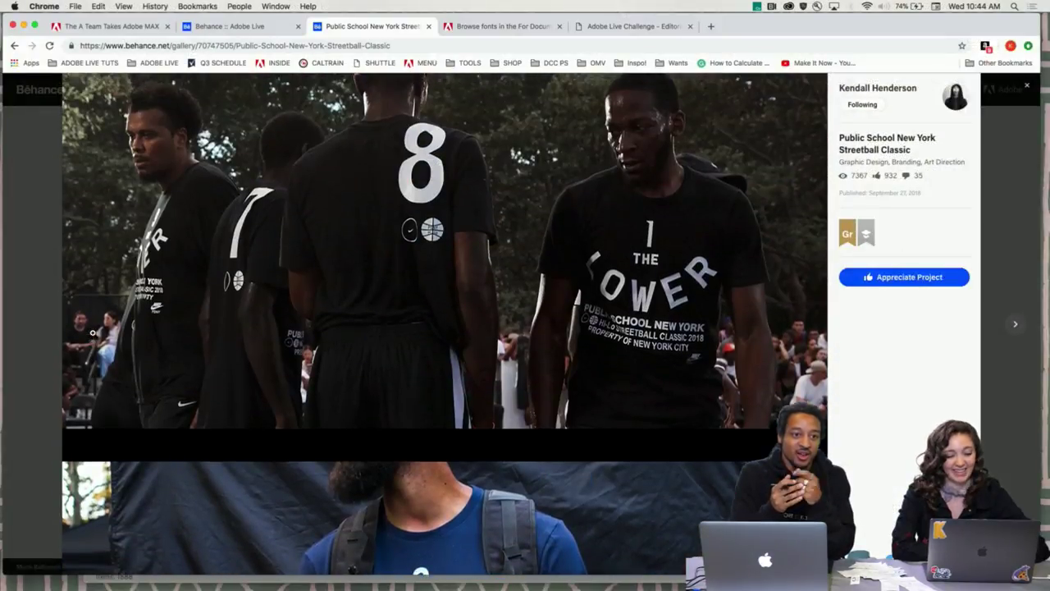
{"action": "scroll", "coordinate": [175, 283], "scroll_direction": "up", "scroll_amount": 10}
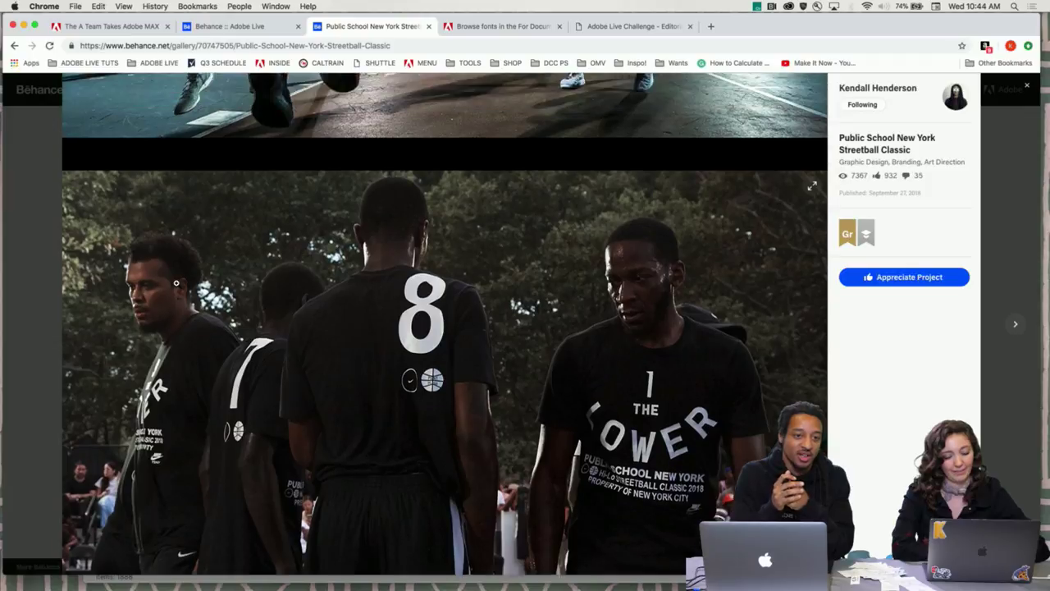
{"action": "scroll", "coordinate": [176, 283], "scroll_direction": "up", "scroll_amount": 15}
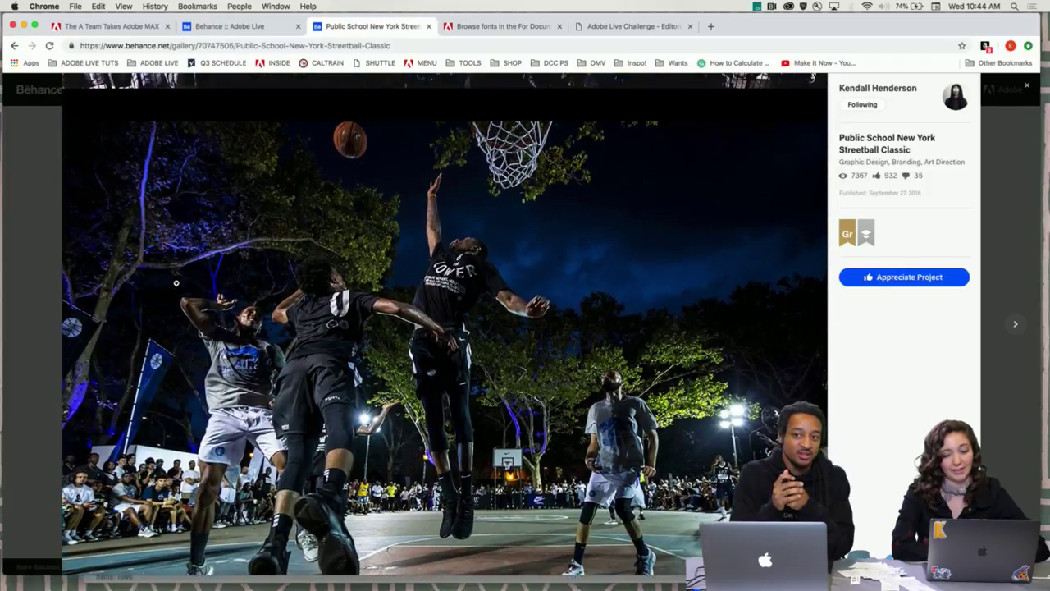
{"action": "scroll", "coordinate": [176, 283], "scroll_direction": "up", "scroll_amount": 13}
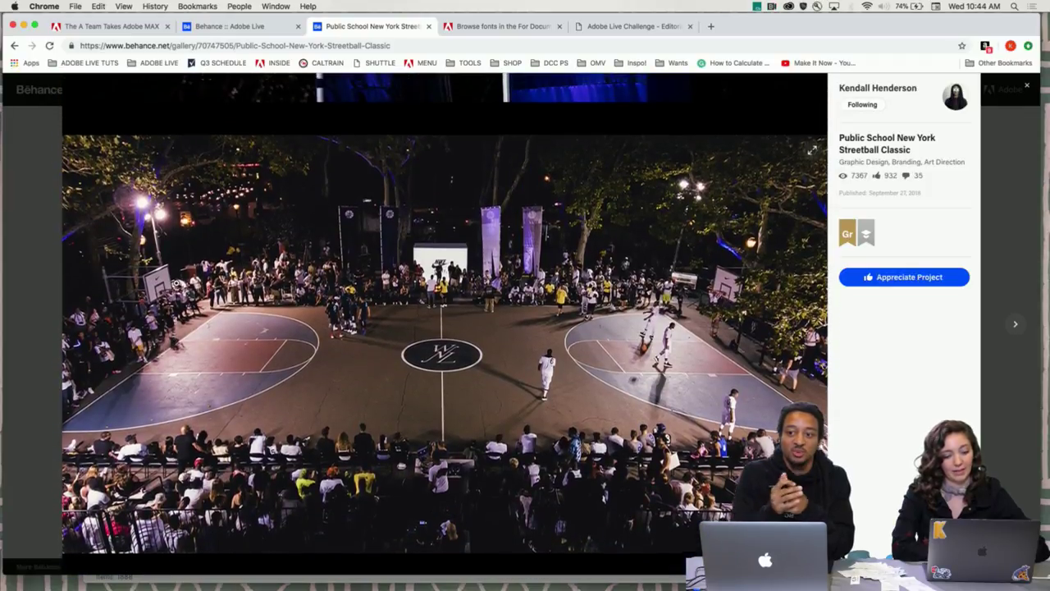
{"action": "scroll", "coordinate": [176, 283], "scroll_direction": "up", "scroll_amount": 15}
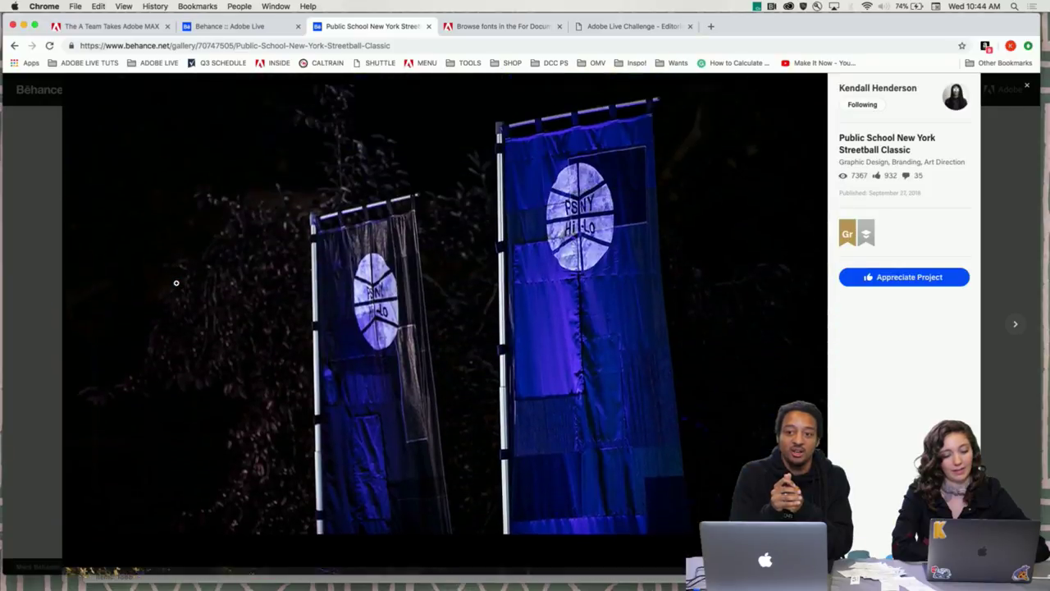
{"action": "scroll", "coordinate": [175, 283], "scroll_direction": "up", "scroll_amount": 3}
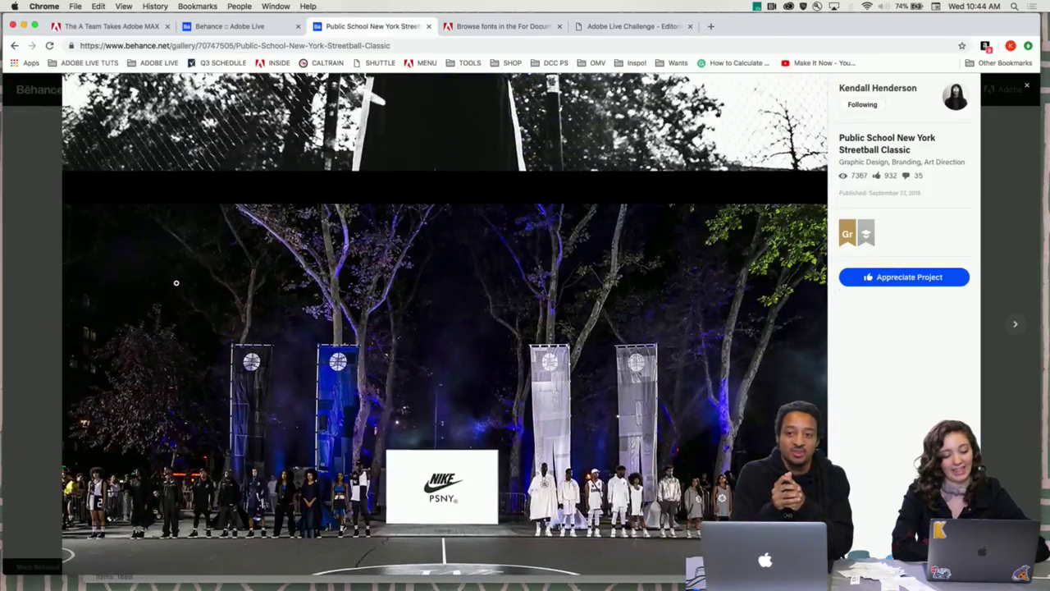
{"action": "scroll", "coordinate": [176, 283], "scroll_direction": "up", "scroll_amount": 10}
{"action": "scroll", "coordinate": [175, 283], "scroll_direction": "up", "scroll_amount": 13}
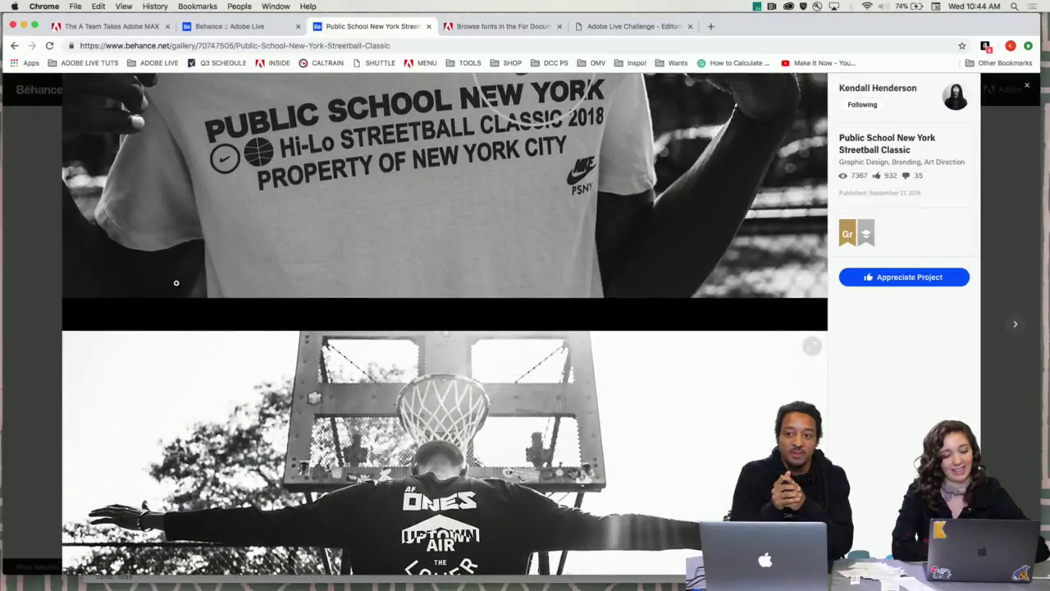
- Examine the lettering on the black four-team shirt and the white PUBLIC SCHOOL NEW YORK T-shirt, and close the project
{"action": "scroll", "coordinate": [176, 283], "scroll_direction": "down", "scroll_amount": 12}
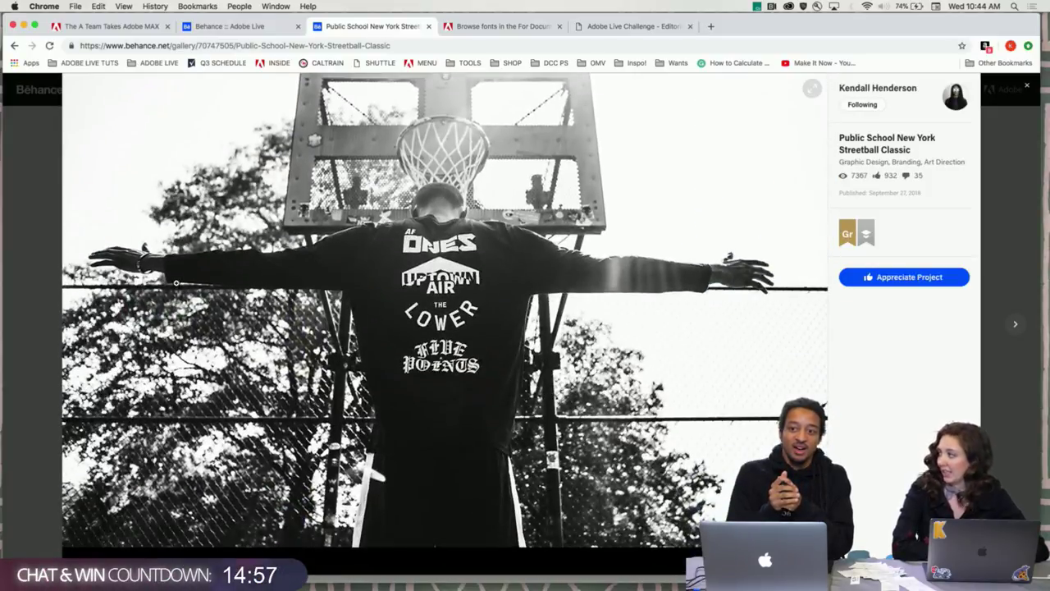
{"action": "scroll", "coordinate": [176, 283], "scroll_direction": "down", "scroll_amount": 2}
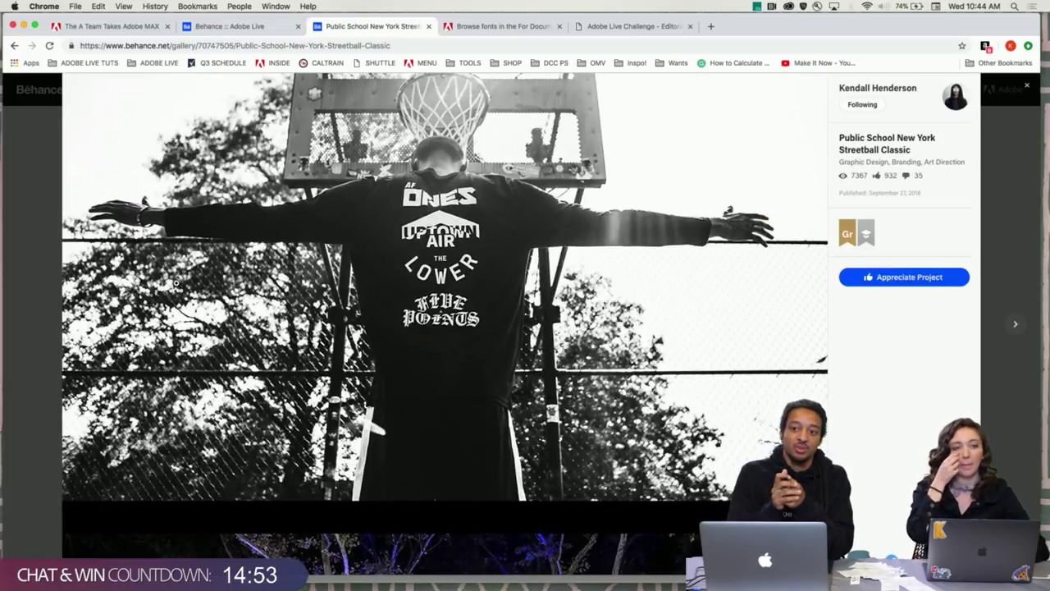
{"action": "scroll", "coordinate": [175, 283], "scroll_direction": "up", "scroll_amount": 4}
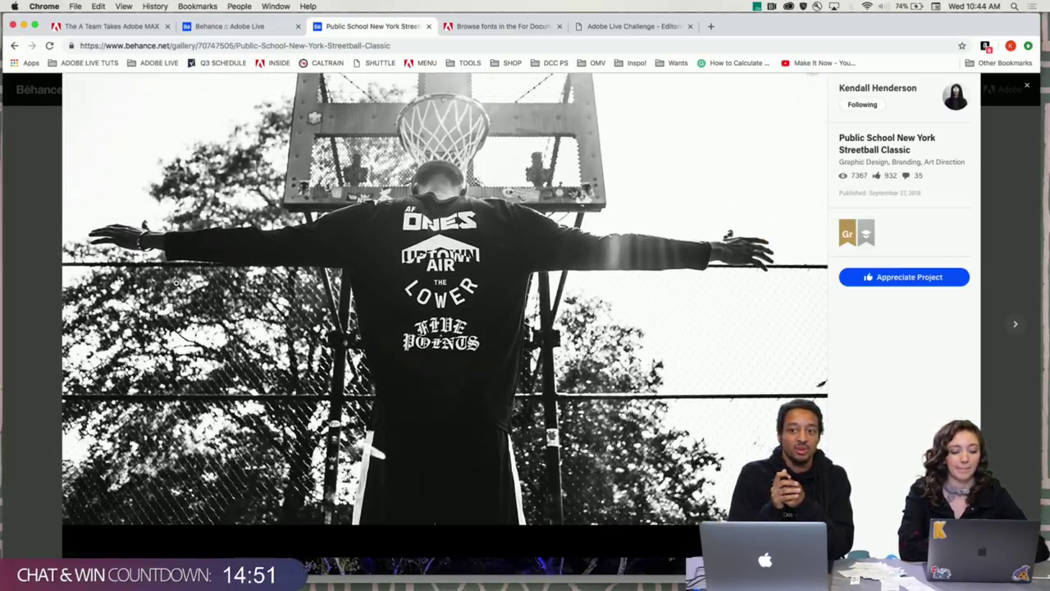
{"action": "scroll", "coordinate": [175, 283], "scroll_direction": "up", "scroll_amount": 5}
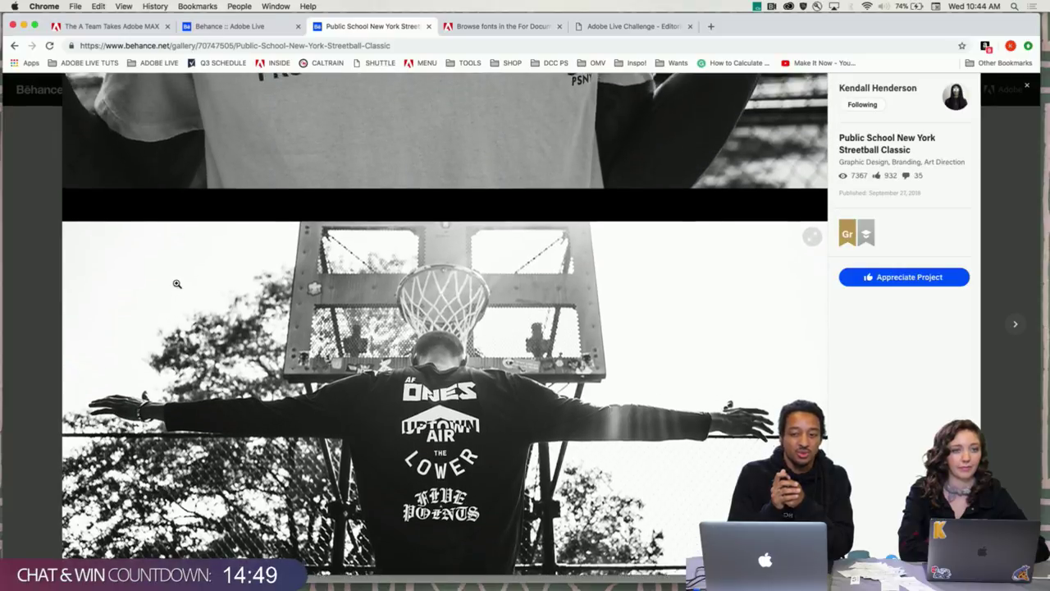
{"action": "scroll", "coordinate": [176, 284], "scroll_direction": "up", "scroll_amount": 4}
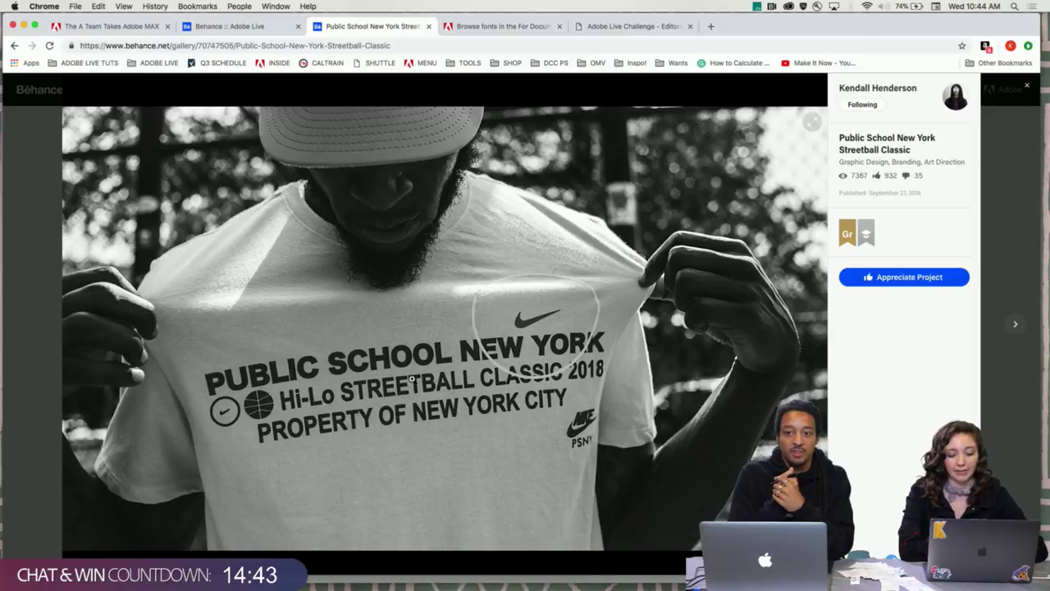
{"action": "scroll", "coordinate": [357, 392], "scroll_direction": "down", "scroll_amount": 2}
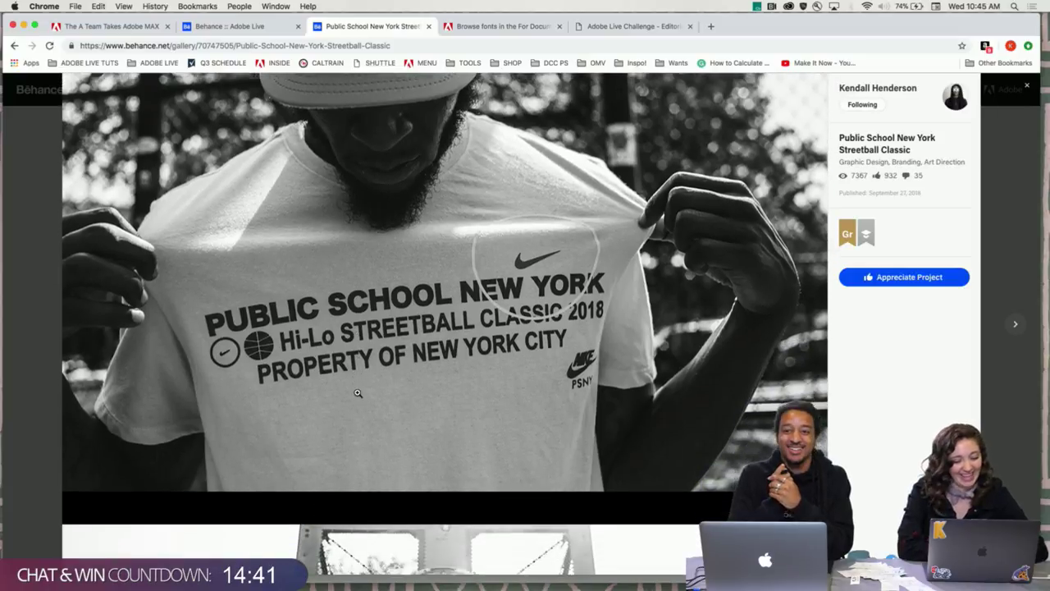
{"action": "scroll", "coordinate": [357, 392], "scroll_direction": "down", "scroll_amount": 5}
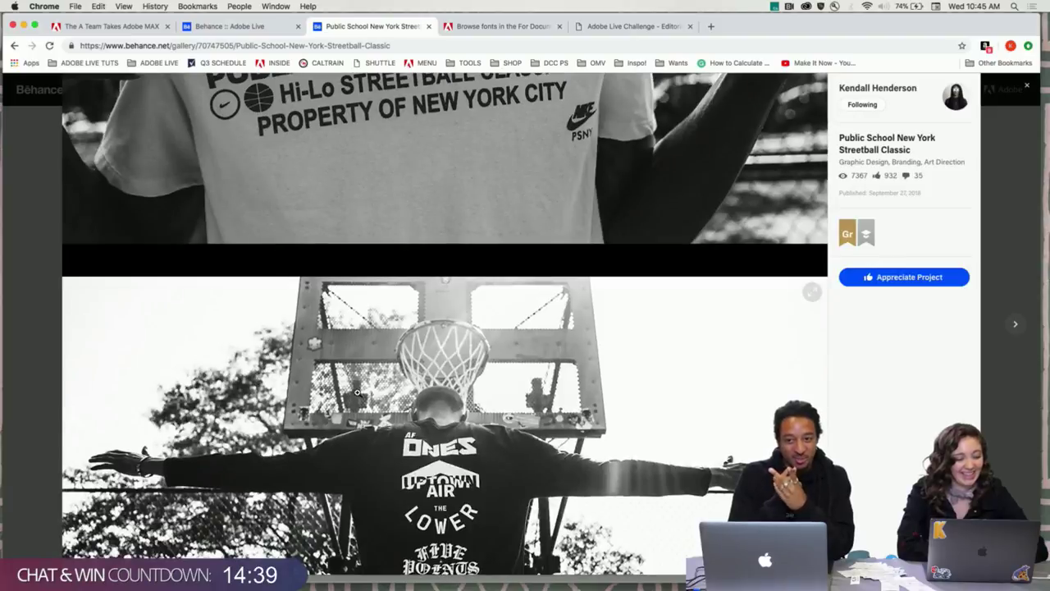
{"action": "scroll", "coordinate": [357, 392], "scroll_direction": "down", "scroll_amount": 3}
{"action": "scroll", "coordinate": [357, 392], "scroll_direction": "down", "scroll_amount": 1}
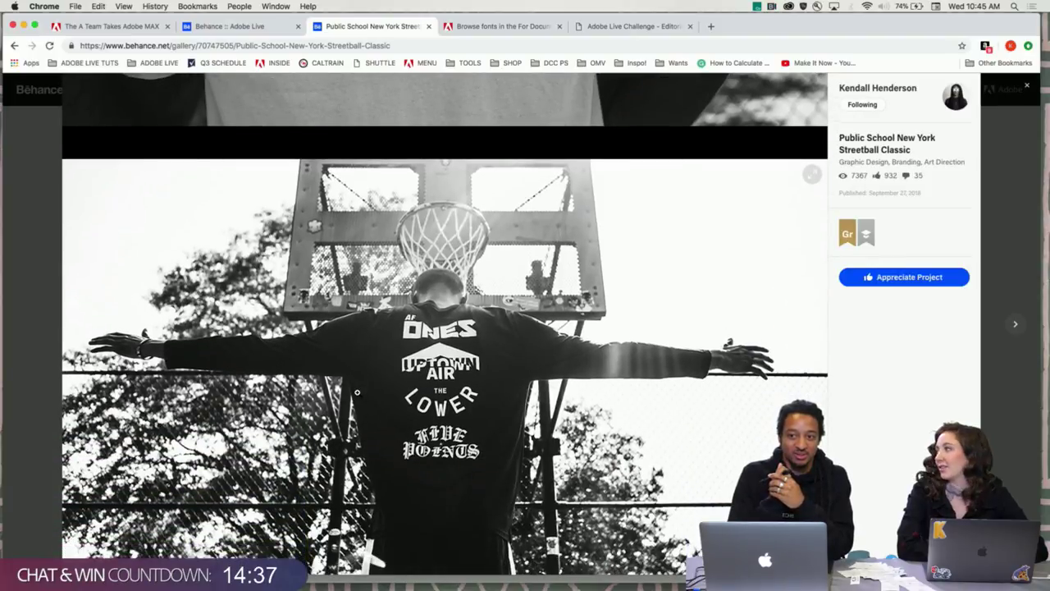
{"action": "scroll", "coordinate": [357, 392], "scroll_direction": "up", "scroll_amount": 8}
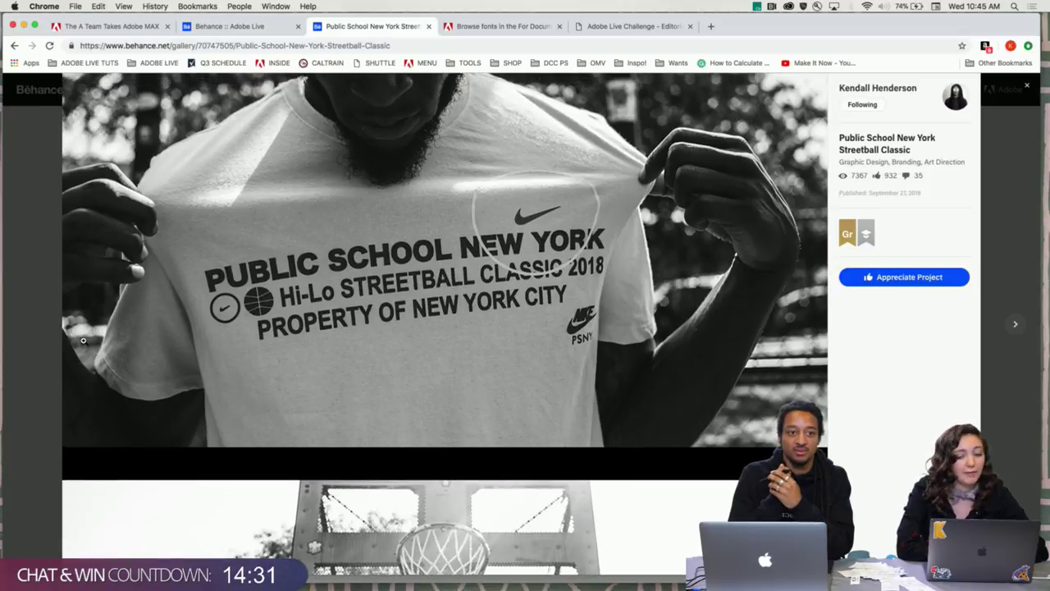
{"action": "left_click", "coordinate": [28, 312]}
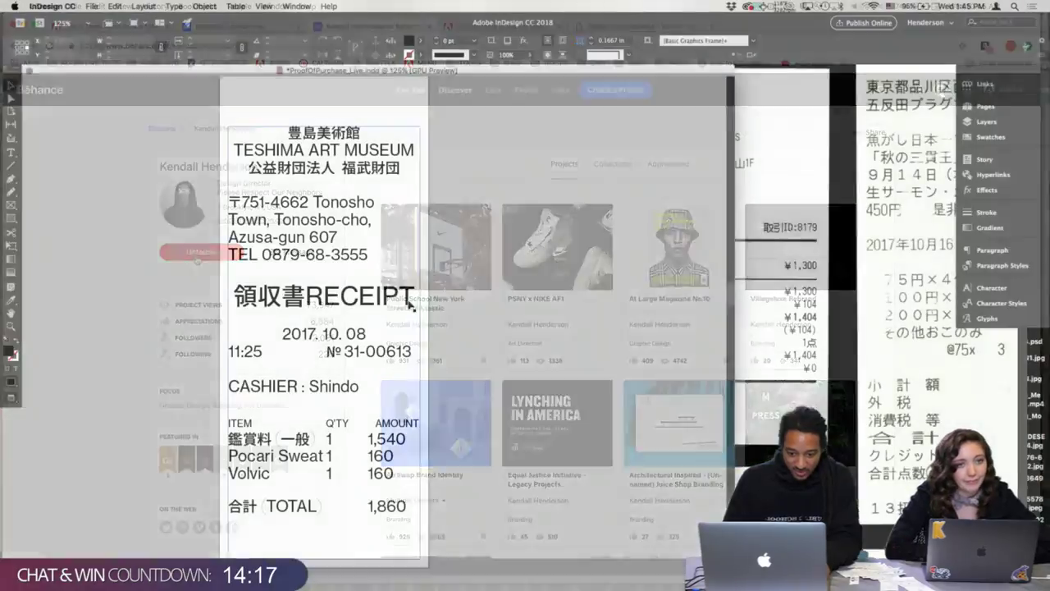
- In InDesign, draw a horizontal line 2.75 in long between the page margins above the 領収書RECEIPT heading, with a 1 pt stroke
{"action": "key", "text": "p"}
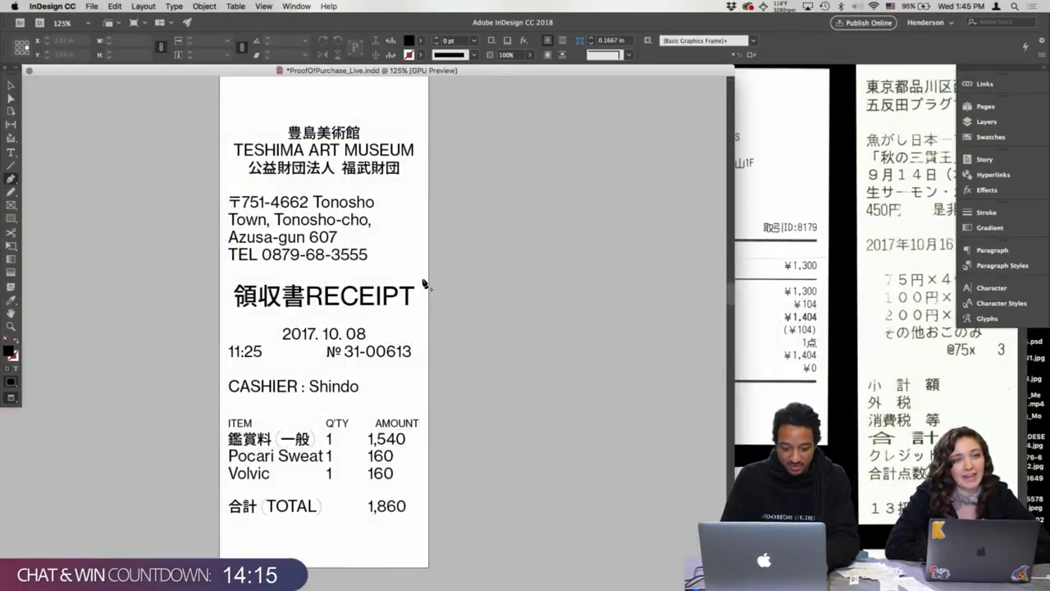
{"action": "key", "text": "w"}
{"action": "left_click", "coordinate": [421, 280]}
{"action": "left_click", "coordinate": [229, 281]}
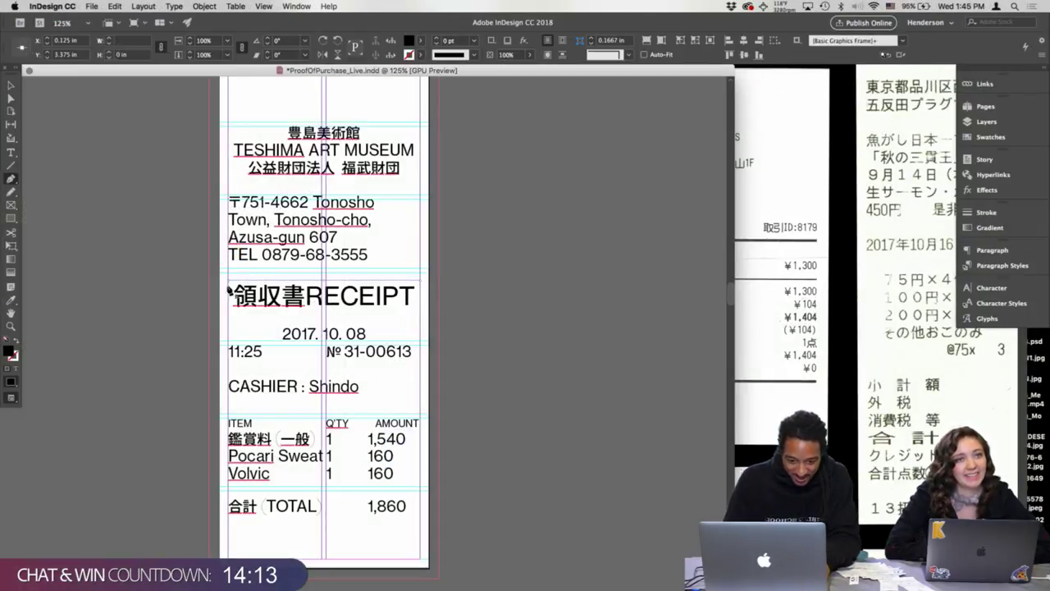
{"action": "left_click", "coordinate": [986, 212]}
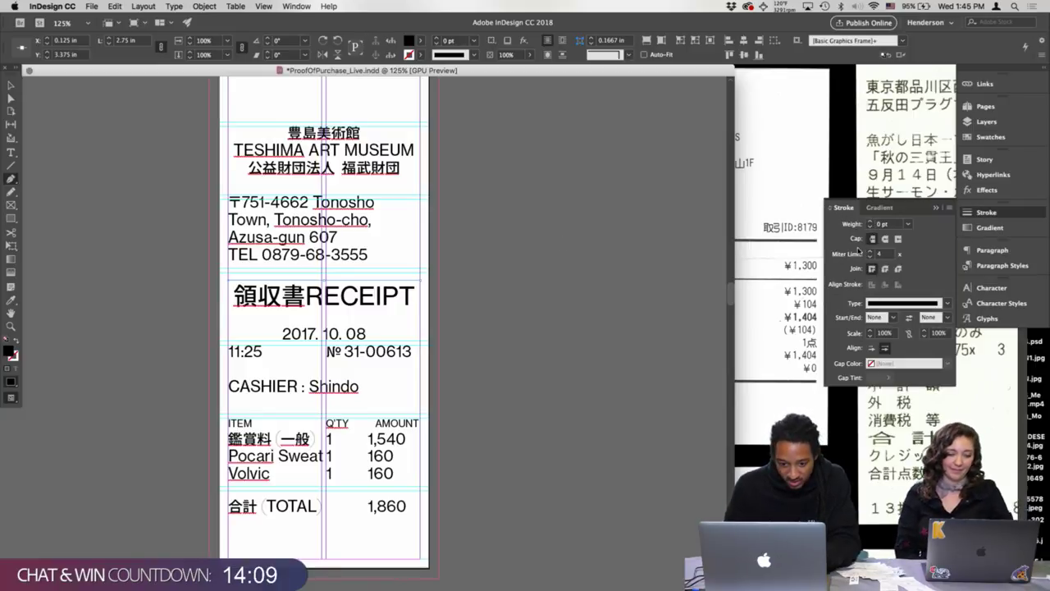
{"action": "left_click", "coordinate": [870, 221]}
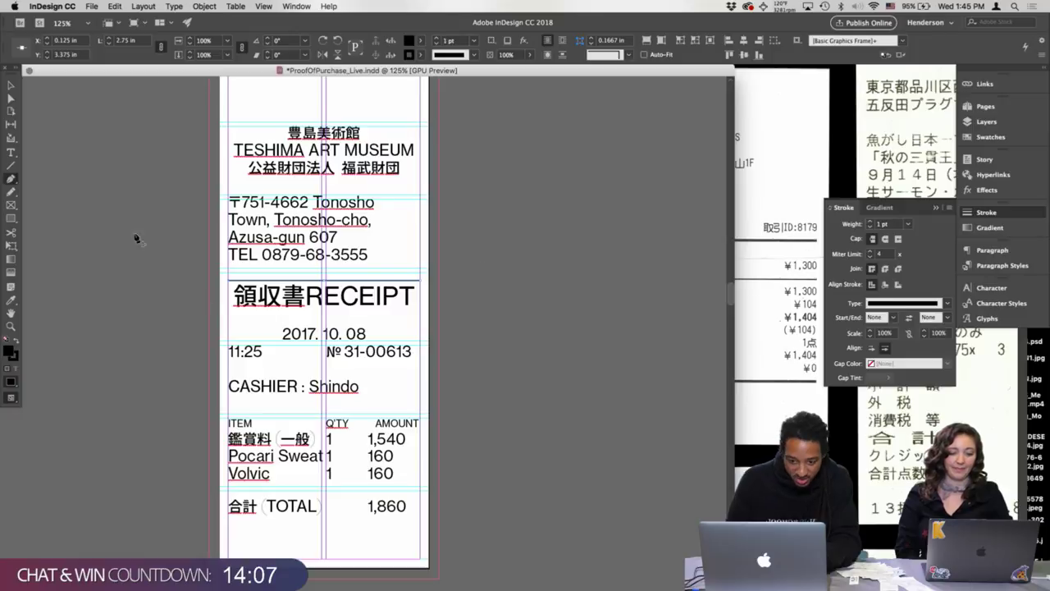
- Change the stroke type of the line above the heading to a dashed line, and deselect it
{"action": "left_click", "coordinate": [946, 302]}
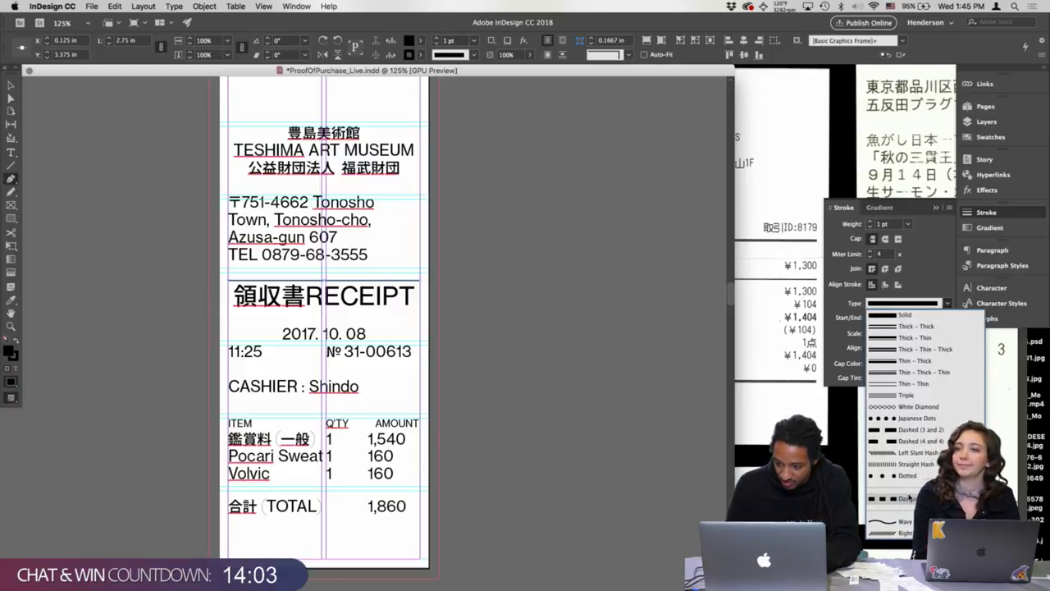
{"action": "left_click", "coordinate": [914, 443]}
{"action": "left_click", "coordinate": [11, 86]}
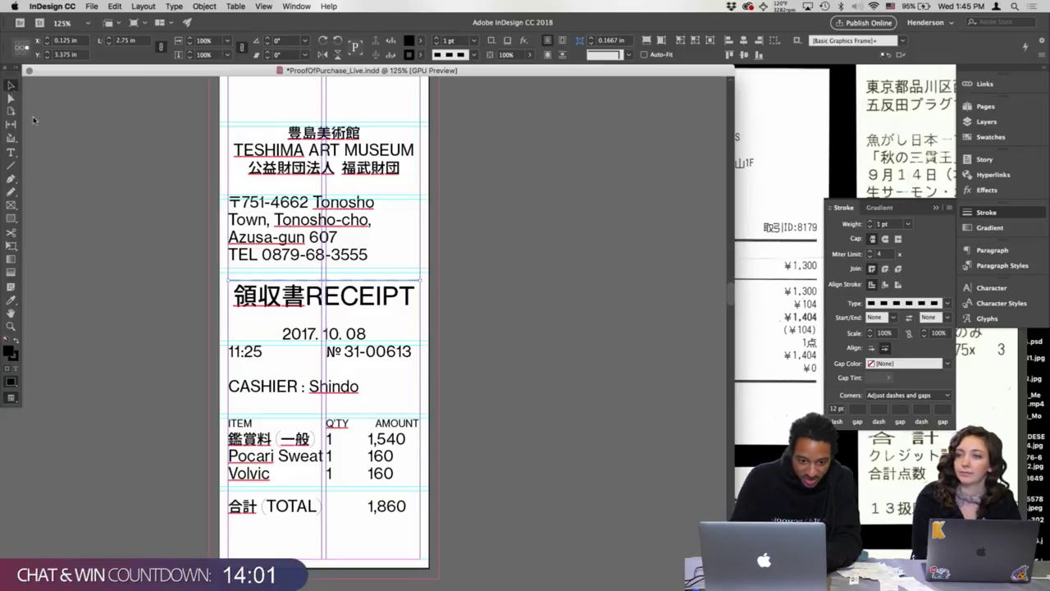
{"action": "left_click", "coordinate": [504, 270]}
{"action": "key", "text": "super+2"}
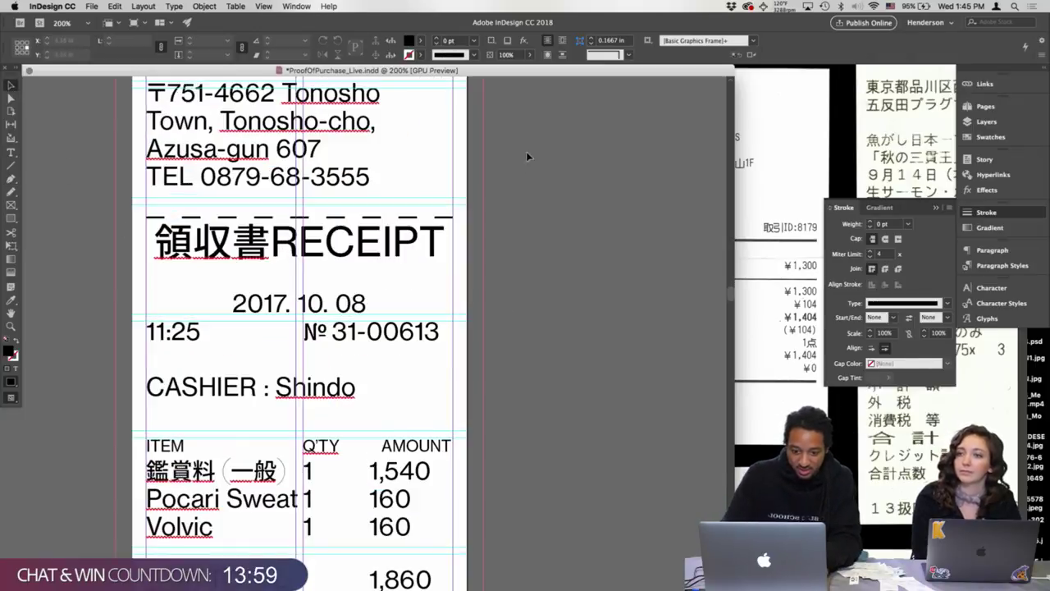
- Shorten the dashes of the line above the heading, trying 5 pt and settling on 2 pt, and return to the preview display
{"action": "left_click", "coordinate": [446, 222]}
{"action": "left_click", "coordinate": [445, 220]}
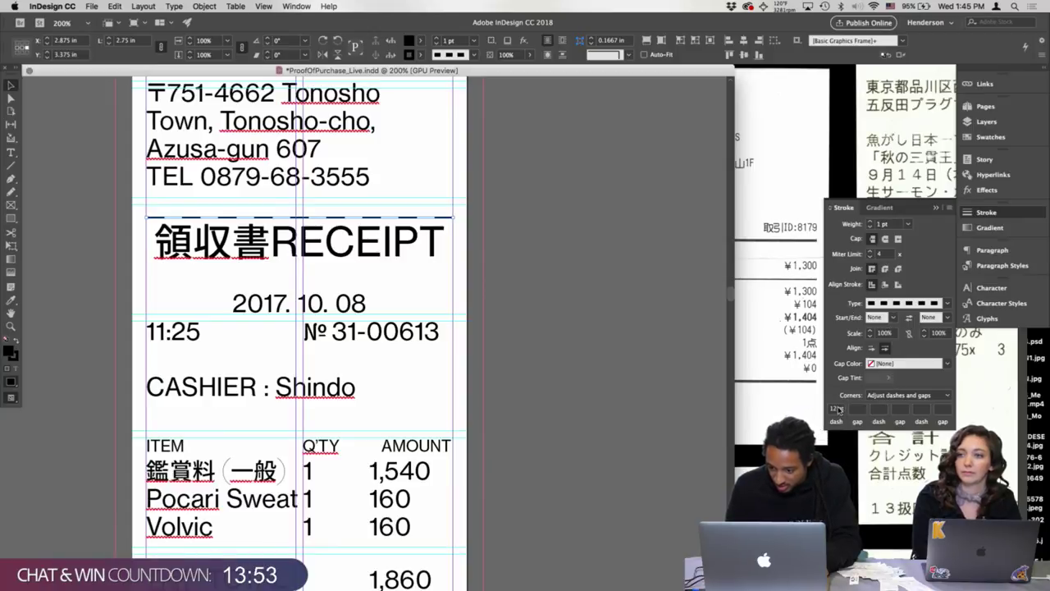
{"action": "key", "text": "Return"}
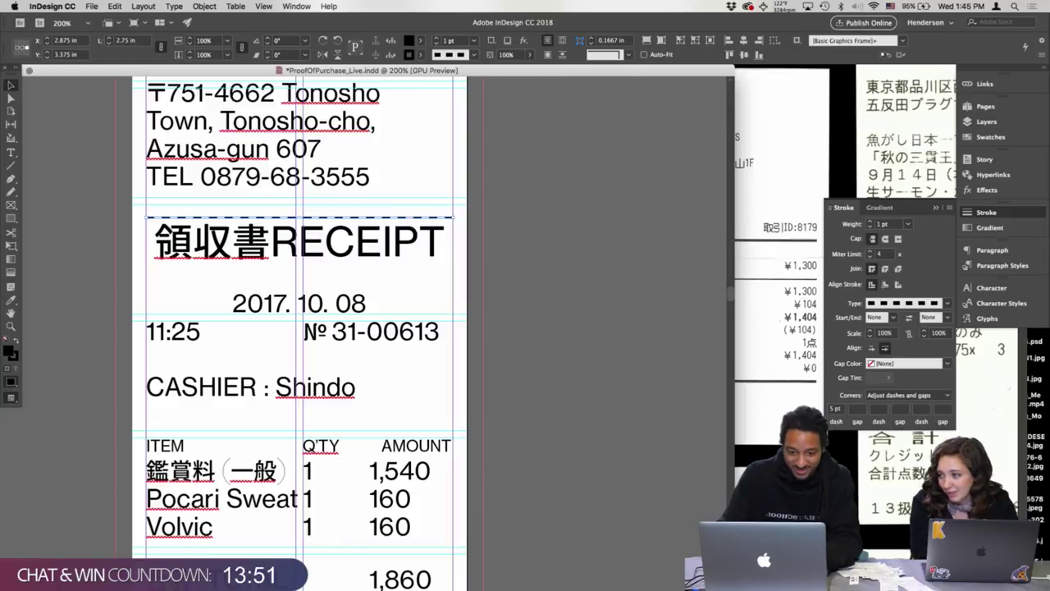
{"action": "key", "text": "Tab"}
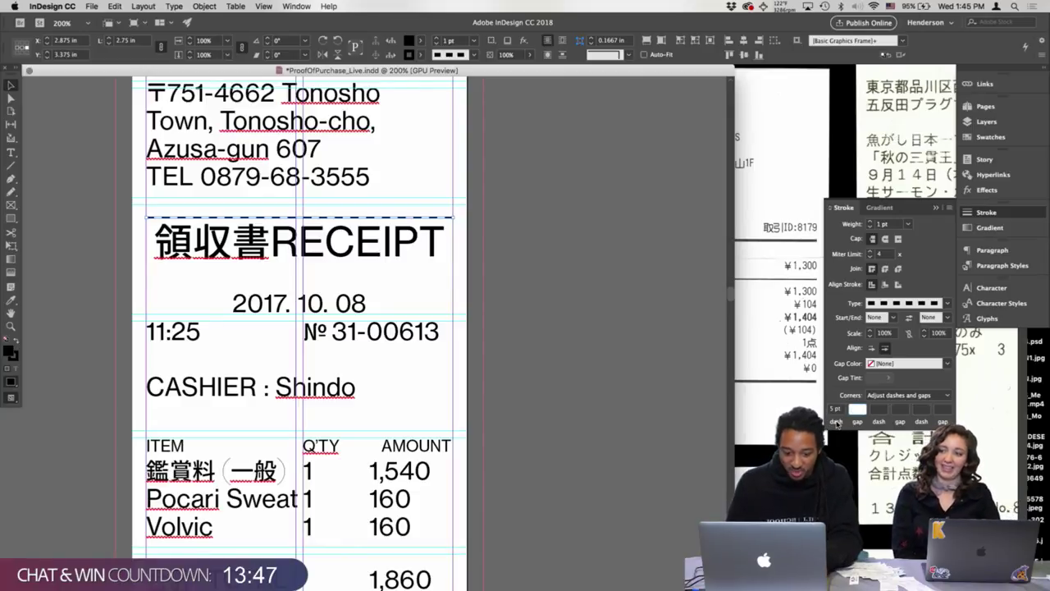
{"action": "left_click", "coordinate": [833, 407]}
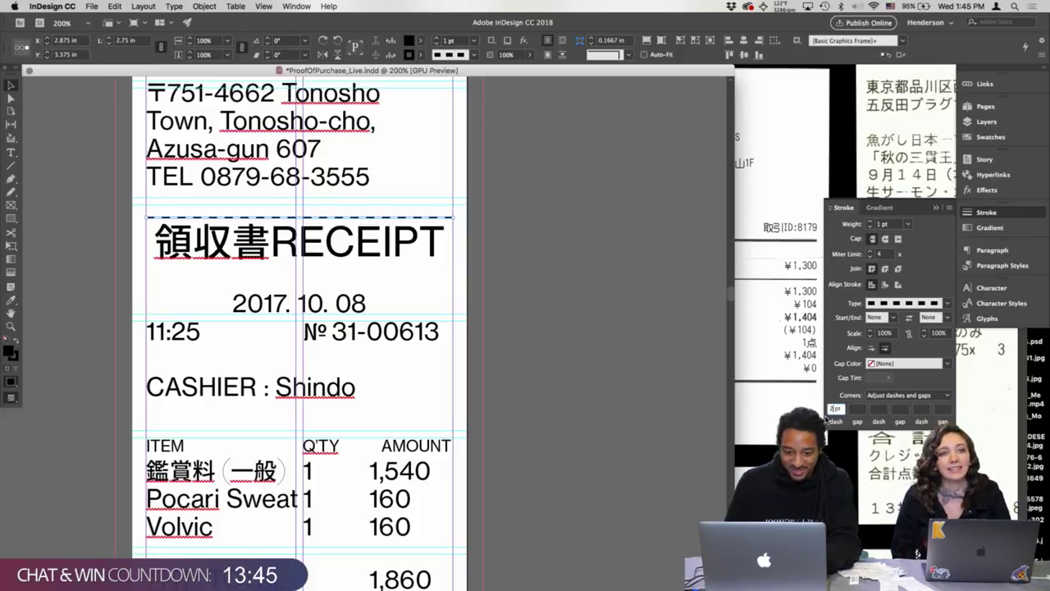
{"action": "type", "text": "2"}
{"action": "left_click", "coordinate": [559, 311]}
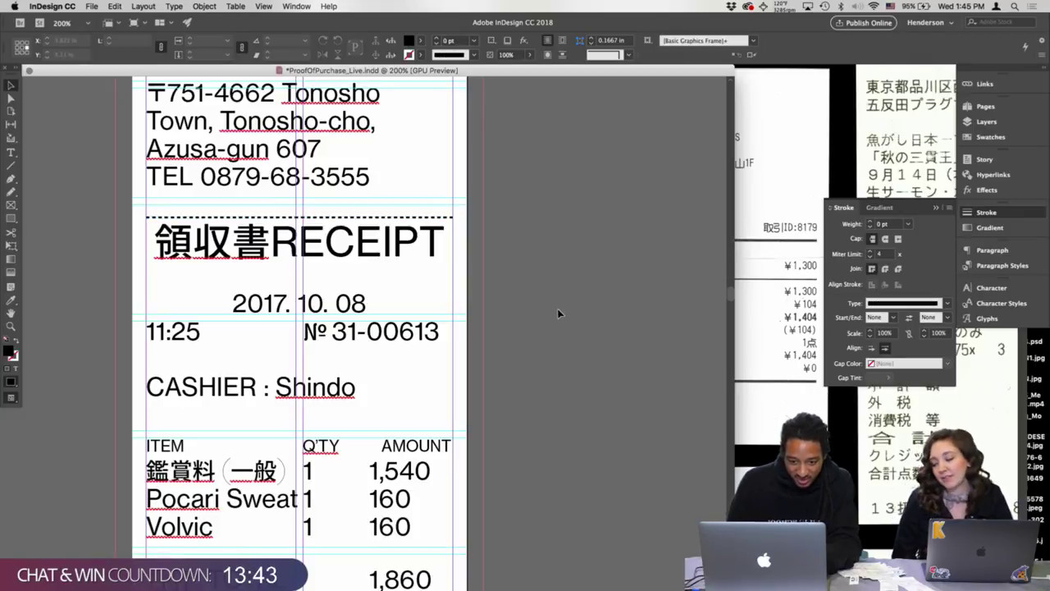
{"action": "key", "text": "w"}
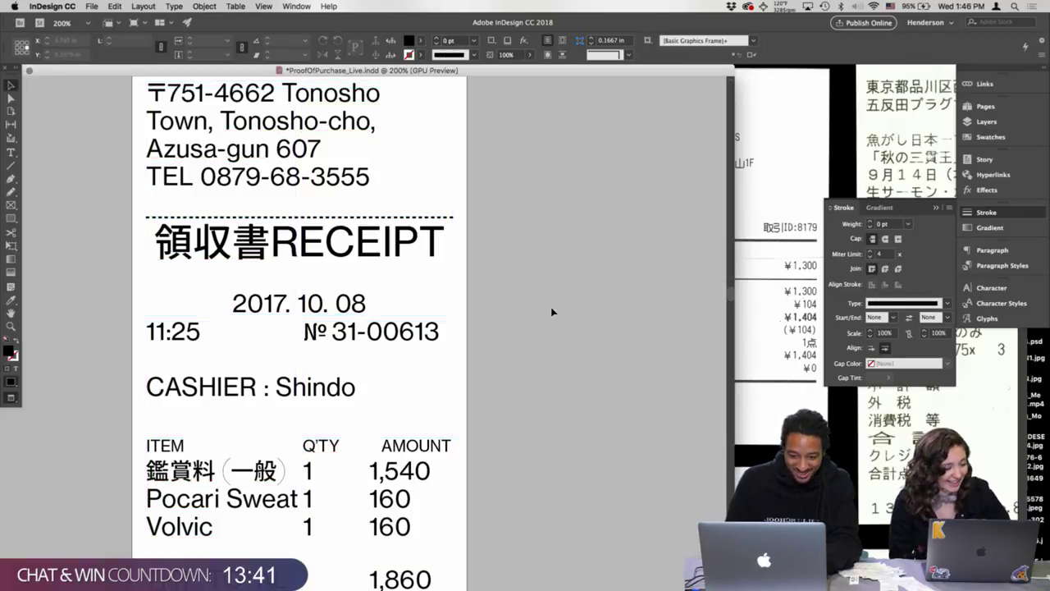
- Duplicate the dashed line above the 領収書RECEIPT heading to just below it, aligned to the same margins, and show the guides
{"action": "key", "text": "super+minus"}
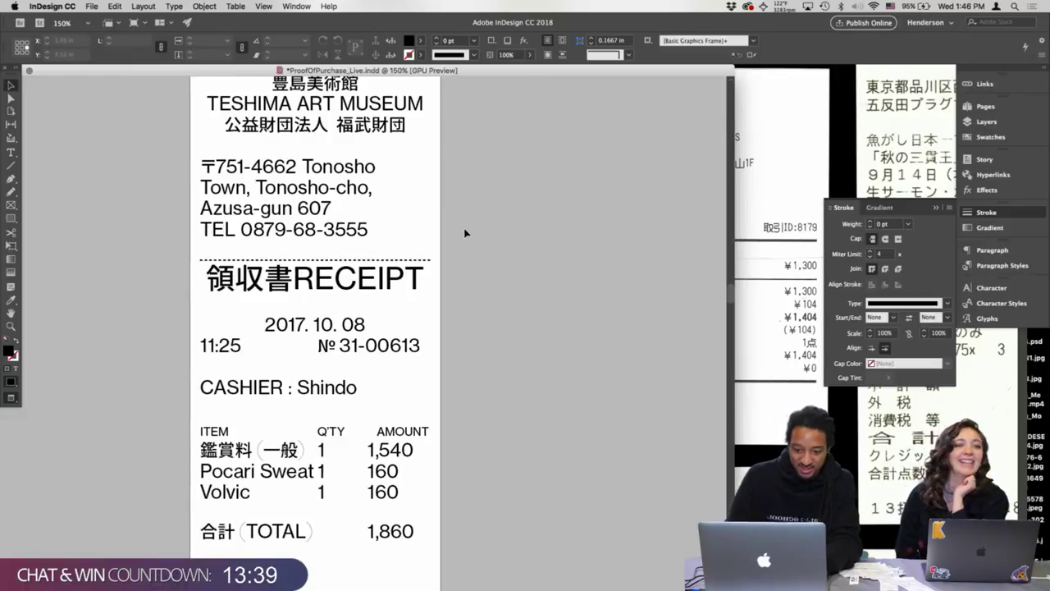
{"action": "left_click", "coordinate": [427, 261]}
{"action": "left_click_drag", "start_coordinate": [427, 263], "coordinate": [460, 298]}
{"action": "key", "text": "w"}
{"action": "key", "text": "super+equal"}
{"action": "key", "text": "super+equal"}
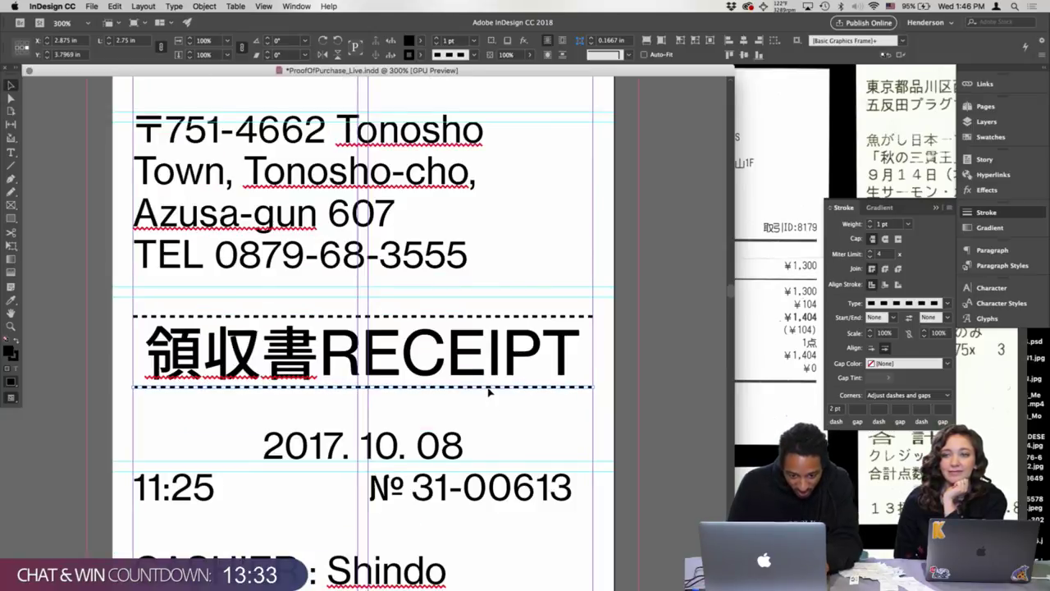
- Copy the lower dashed line upward, shorten it to about 0.095 in after the heading's final T, and duplicate that short piece above it
{"action": "left_click_drag", "start_coordinate": [587, 387], "coordinate": [589, 371]}
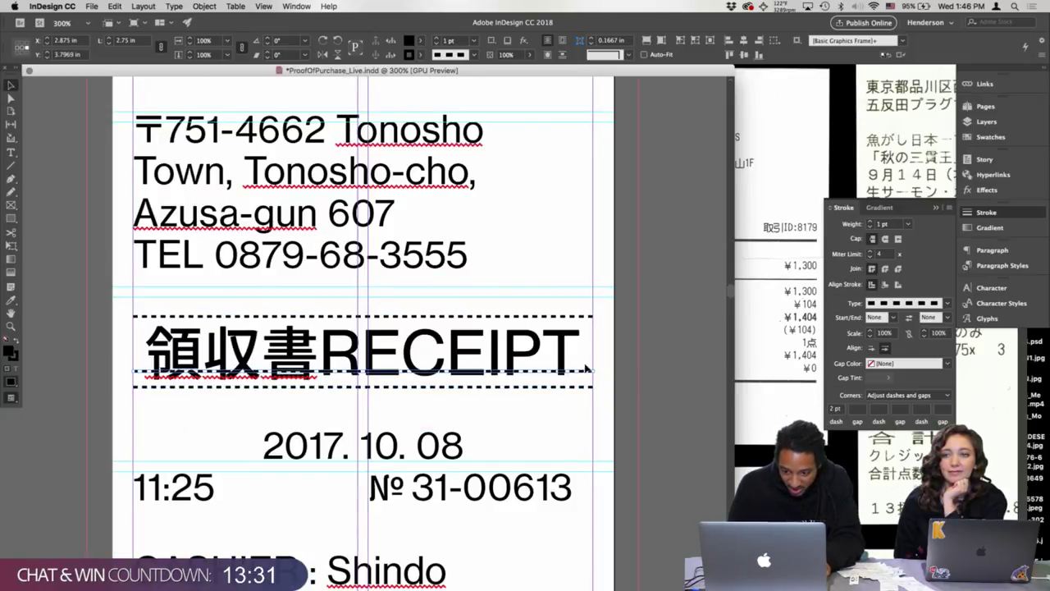
{"action": "left_click_drag", "start_coordinate": [132, 373], "coordinate": [577, 359]}
{"action": "mouse_move", "coordinate": [579, 357]}
{"action": "left_mouse_down"}
{"action": "mouse_move", "coordinate": [592, 377]}
{"action": "mouse_move", "coordinate": [590, 348]}
{"action": "left_mouse_up"}
{"action": "left_click", "coordinate": [588, 372], "text": "shift"}
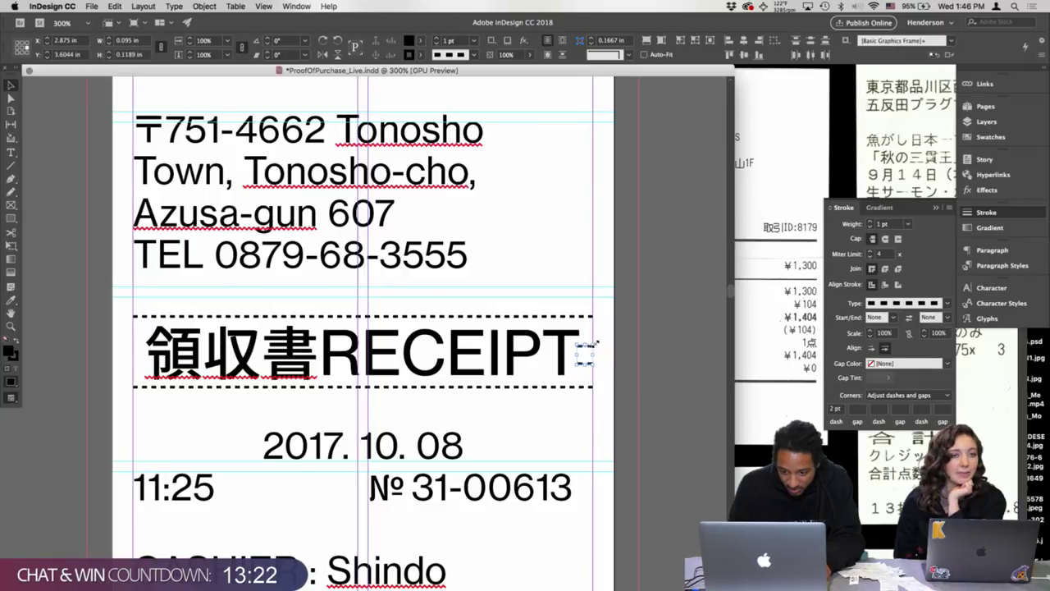
- Duplicate the pair of short dashed pieces to the left margin, level with the originals, so they flank both ends of the heading
{"action": "left_click", "coordinate": [652, 331]}
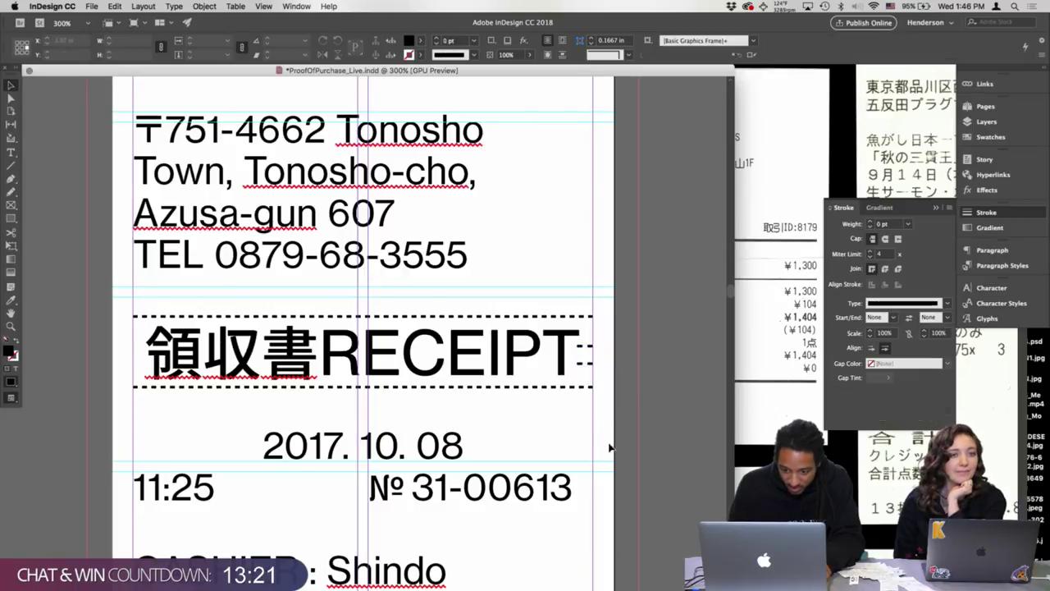
{"action": "left_click", "coordinate": [591, 368]}
{"action": "left_click", "coordinate": [590, 365], "text": "shift"}
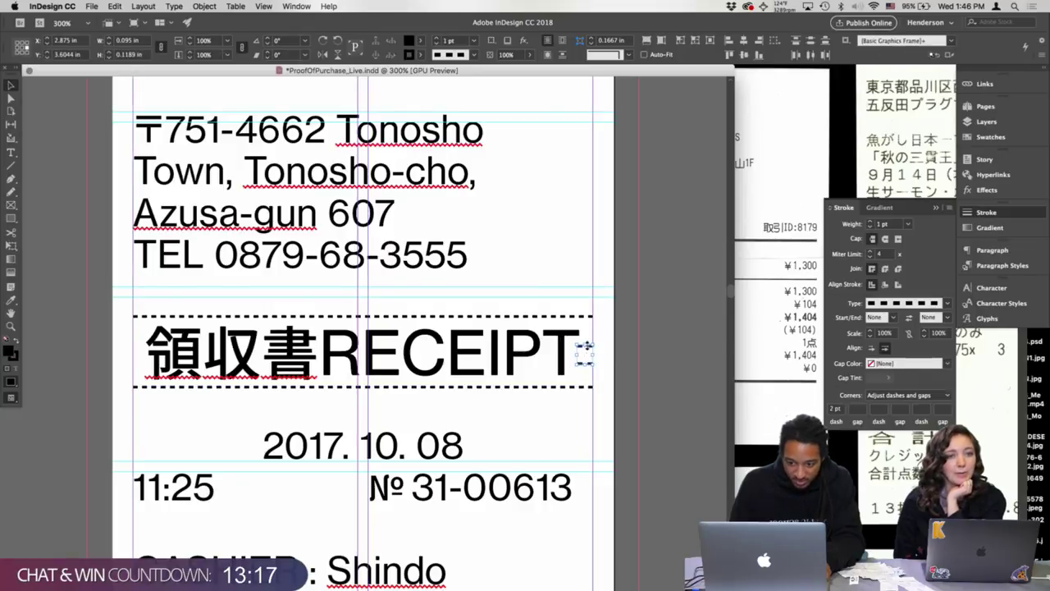
{"action": "left_click_drag", "start_coordinate": [589, 345], "coordinate": [145, 379]}
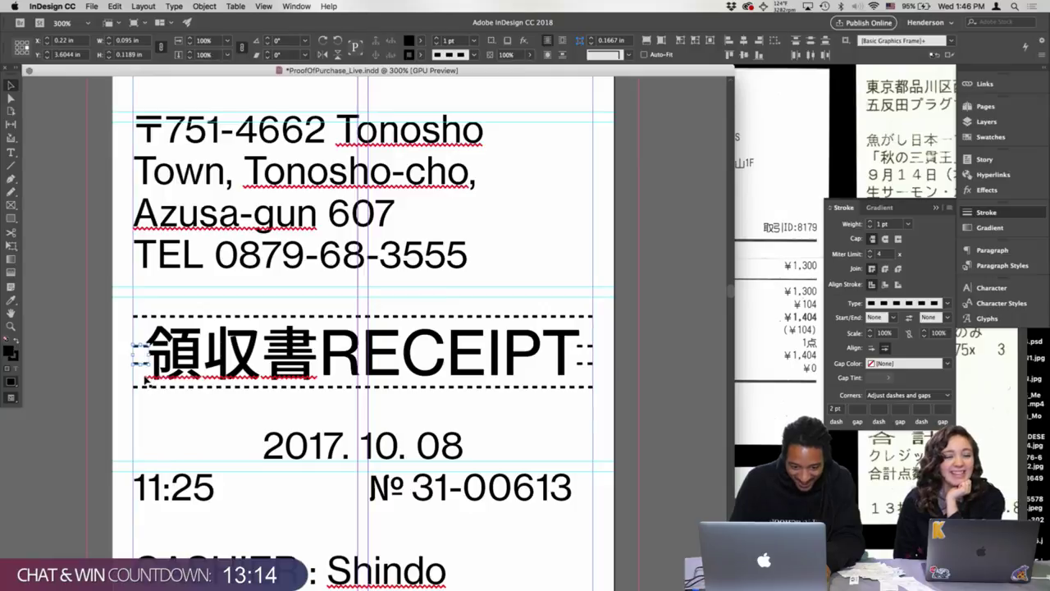
- Try a smaller type size on the whole 領収書RECEIPT heading and restore it
{"action": "double_click", "coordinate": [365, 384]}
{"action": "triple_click", "coordinate": [361, 359]}
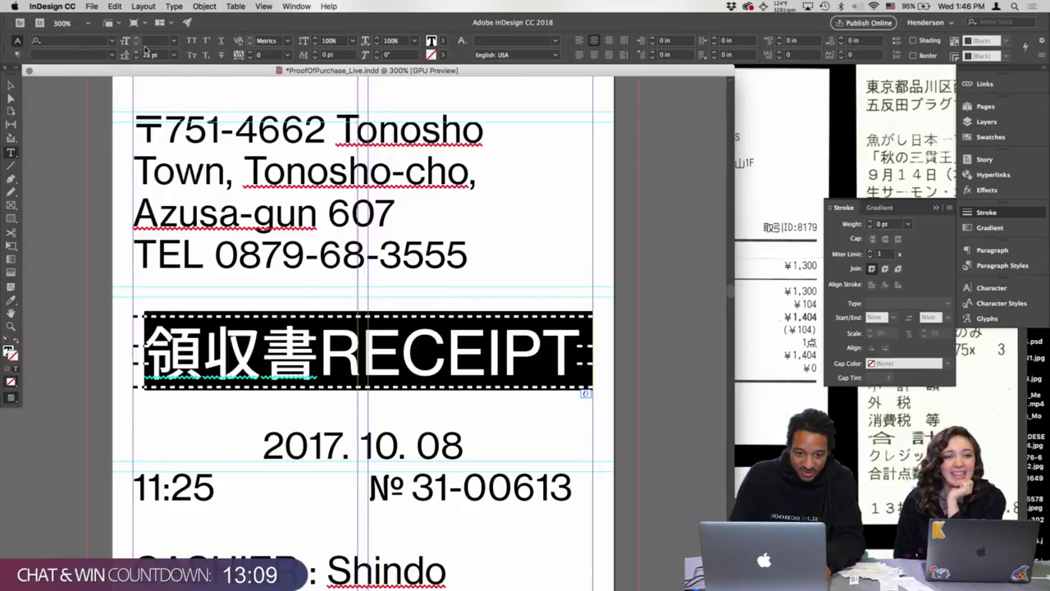
{"action": "key", "text": "super+shift+comma"}
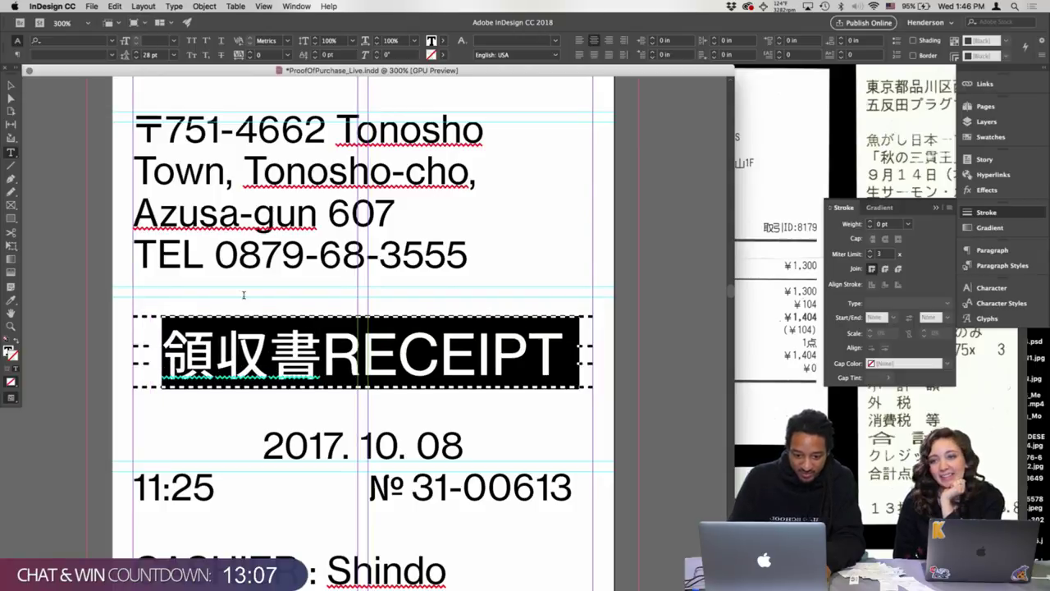
{"action": "left_click", "coordinate": [143, 40]}
{"action": "key", "text": "super+shift+period"}
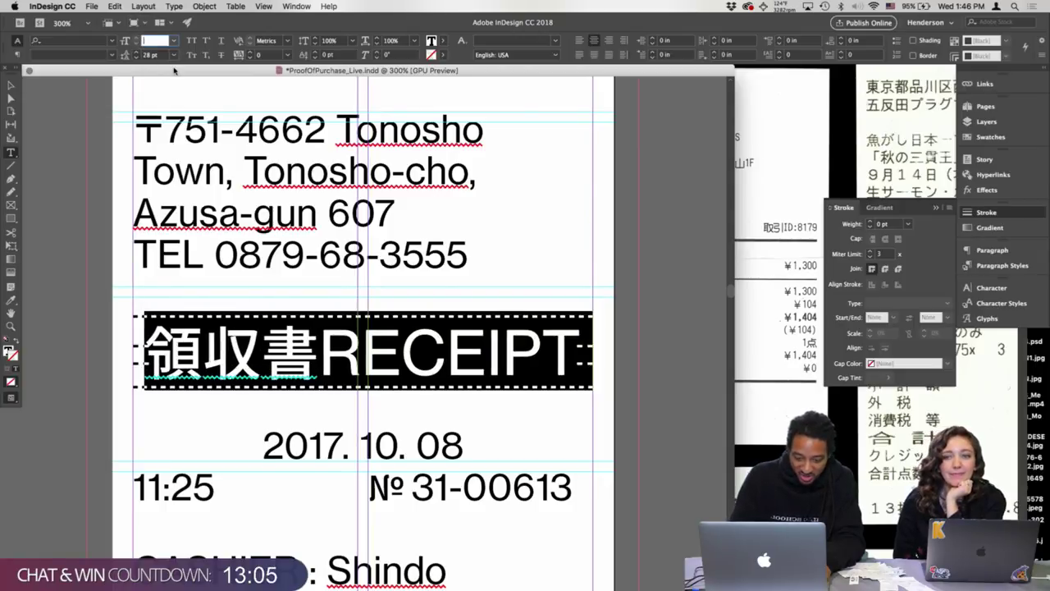
- Set the whole 領収書RECEIPT heading line to a type size of 25 pt
{"action": "left_click_drag", "start_coordinate": [146, 349], "coordinate": [322, 386]}
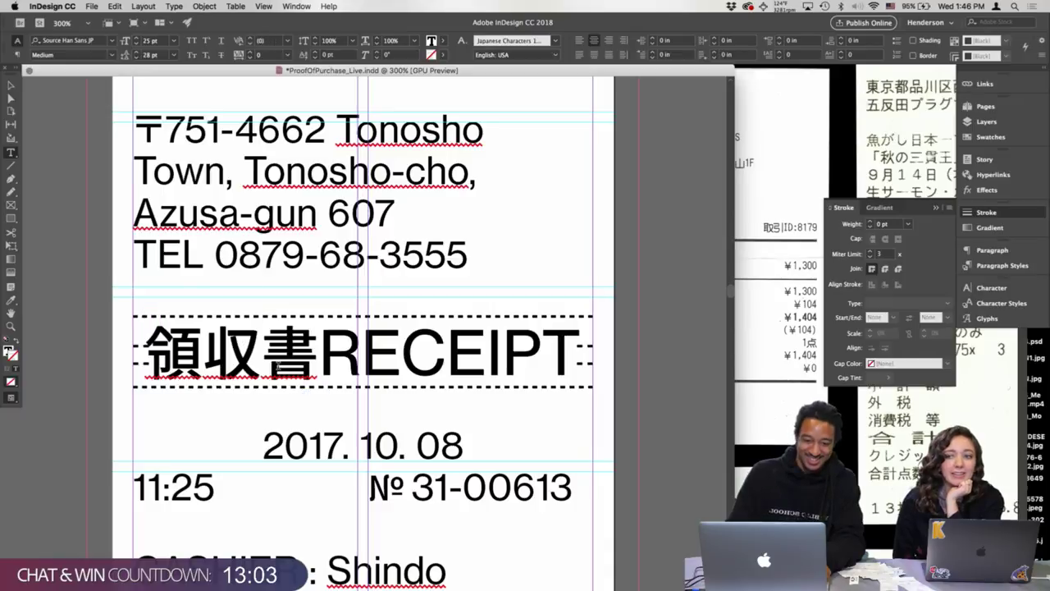
{"action": "triple_click", "coordinate": [280, 366]}
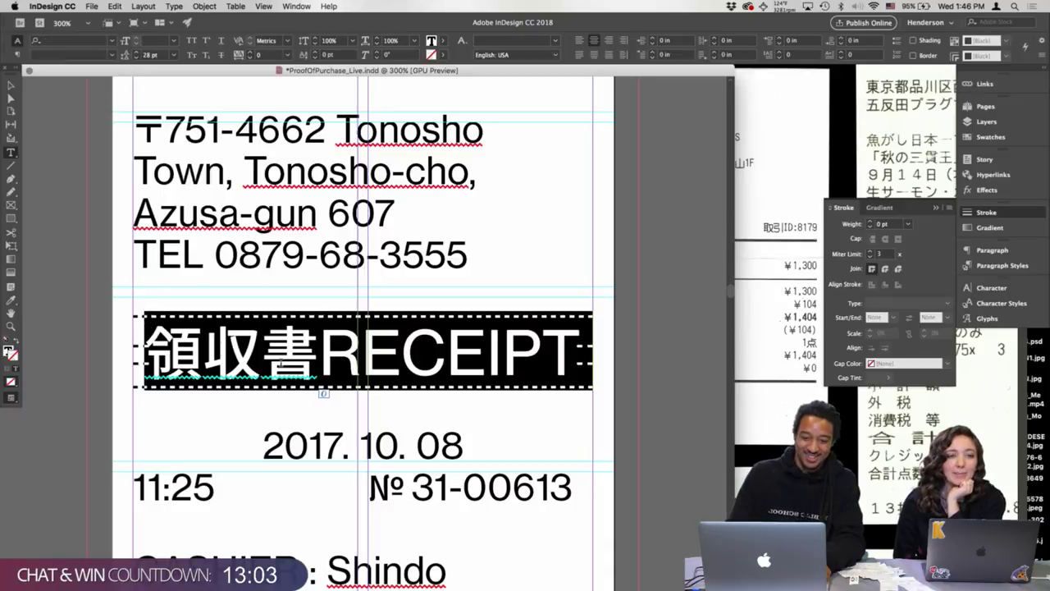
{"action": "left_click", "coordinate": [156, 41]}
{"action": "left_click", "coordinate": [361, 361]}
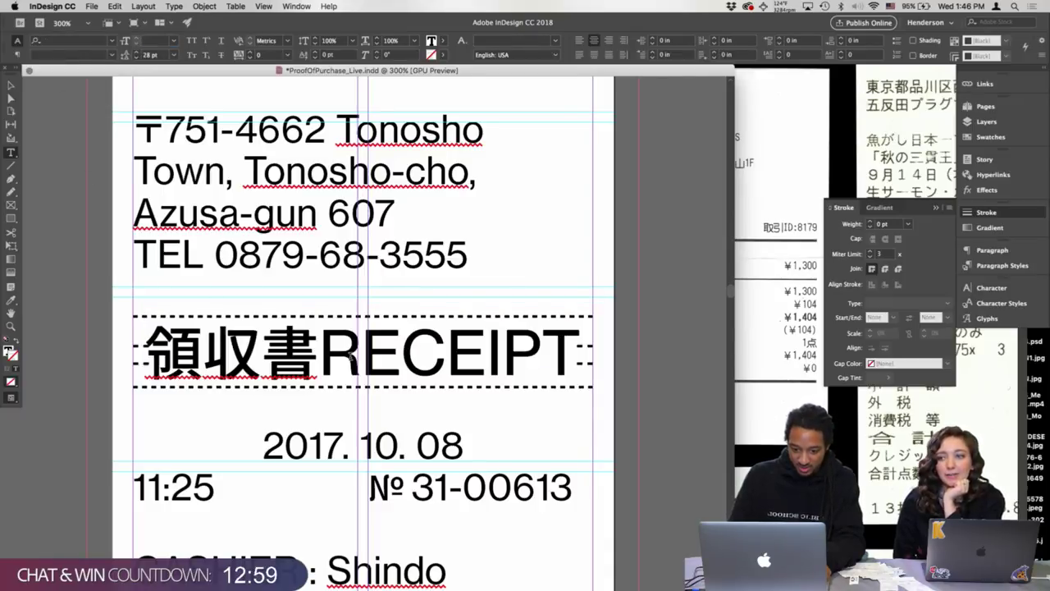
{"action": "key", "text": "super+a"}
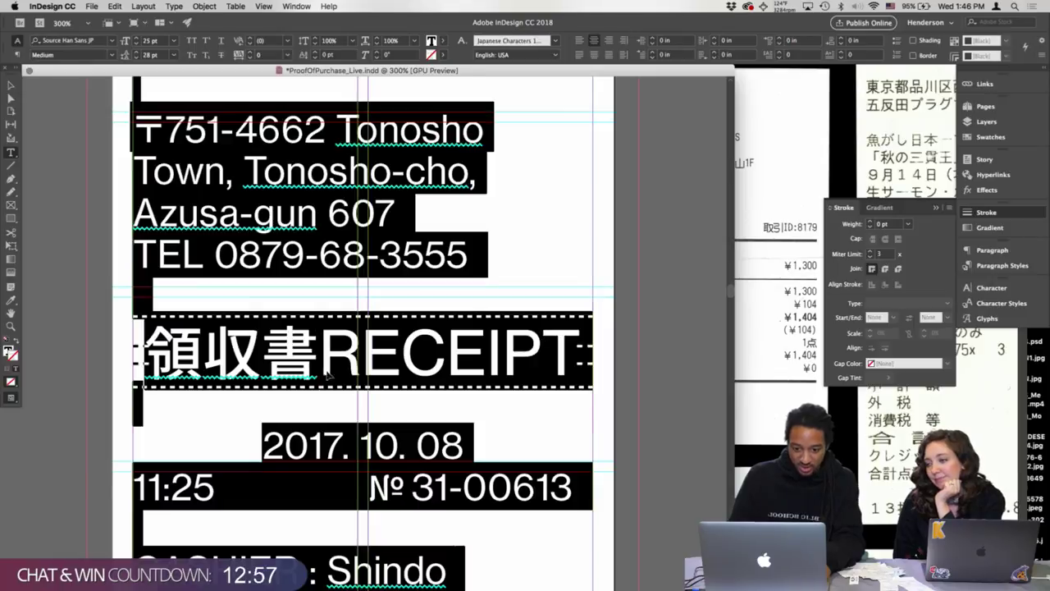
{"action": "left_click", "coordinate": [299, 324]}
{"action": "triple_click", "coordinate": [287, 349]}
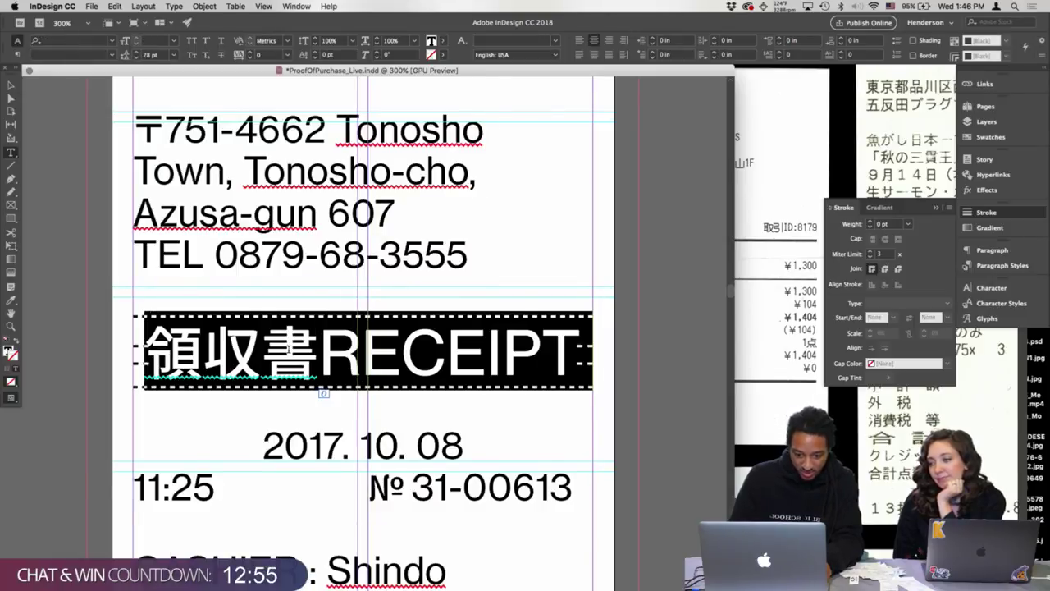
{"action": "left_click", "coordinate": [147, 40]}
{"action": "type", "text": "25"}
{"action": "key", "text": "Return"}
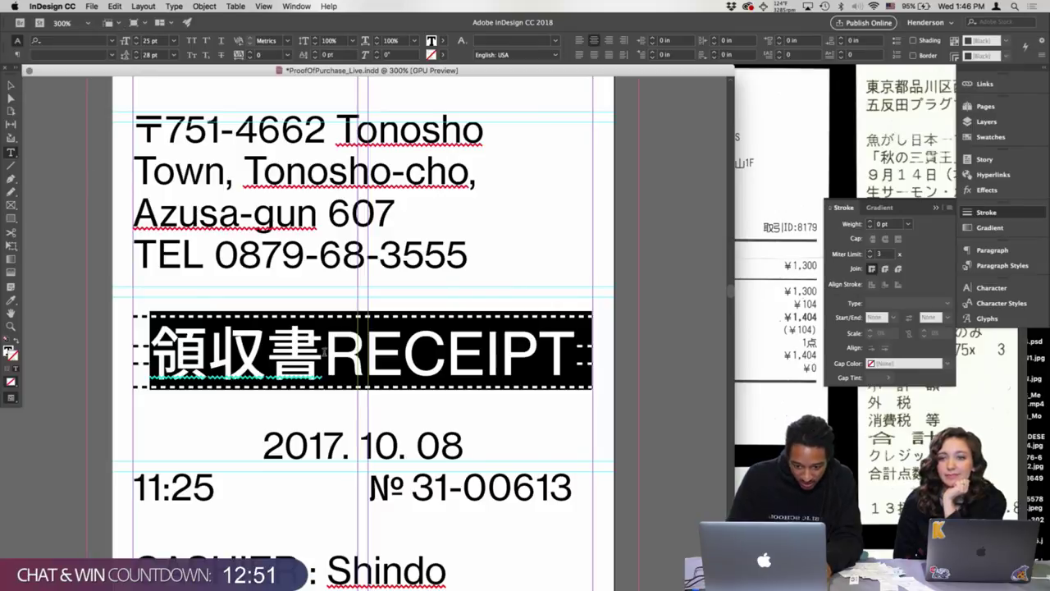
- Set the Japanese characters 領収書 in the heading to 24 pt, and return to the preview display
{"action": "left_click", "coordinate": [324, 351]}
{"action": "left_click_drag", "start_coordinate": [154, 350], "coordinate": [320, 348]}
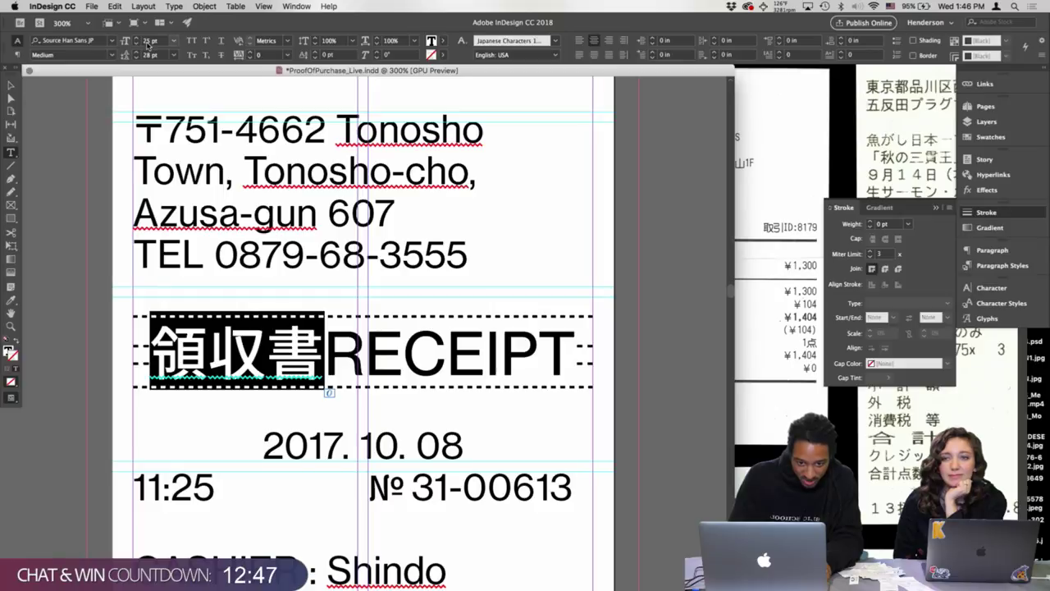
{"action": "left_click", "coordinate": [147, 40]}
{"action": "type", "text": "24"}
{"action": "key", "text": "Return"}
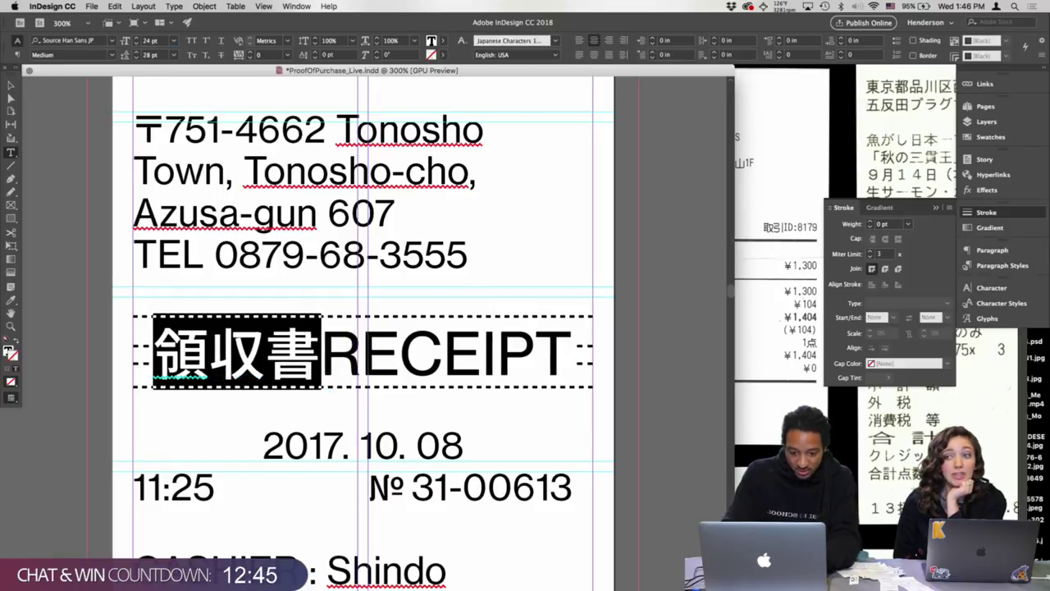
{"action": "left_click_drag", "start_coordinate": [321, 350], "coordinate": [574, 353]}
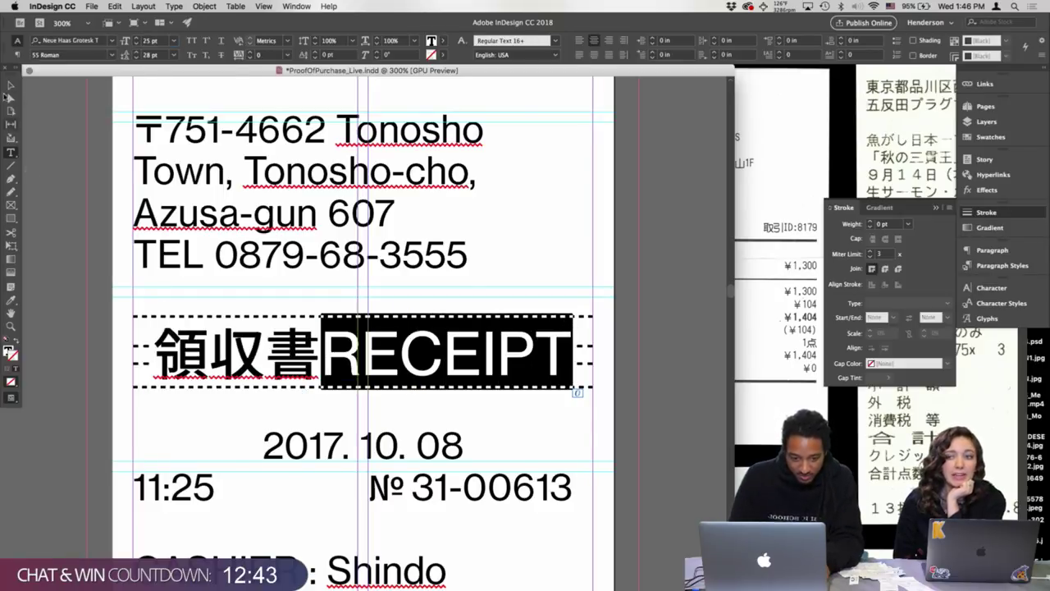
{"action": "key", "text": "Escape"}
{"action": "key", "text": "w"}
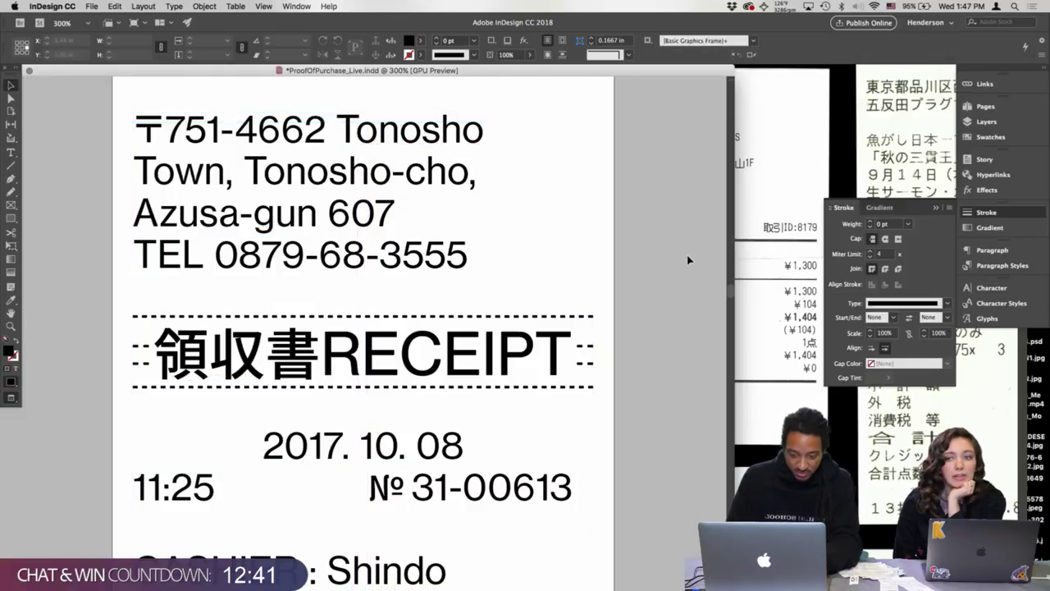
- Copy the 領収書RECEIPT heading, delete it from the receipt's text frame, and put blank lines in its place
{"action": "left_click", "coordinate": [558, 345]}
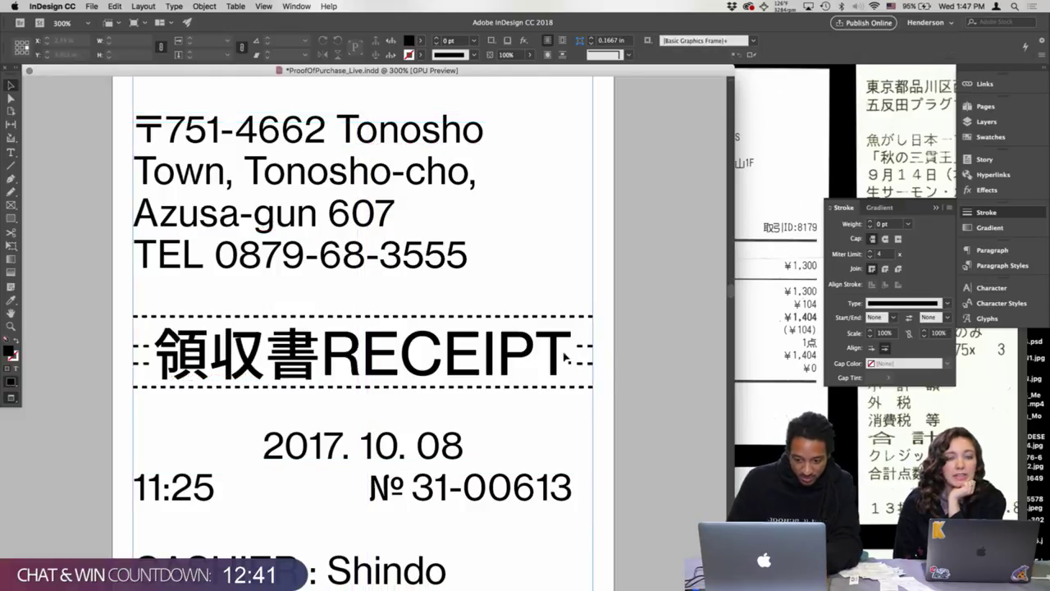
{"action": "triple_click", "coordinate": [511, 361]}
{"action": "key", "text": "super+c"}
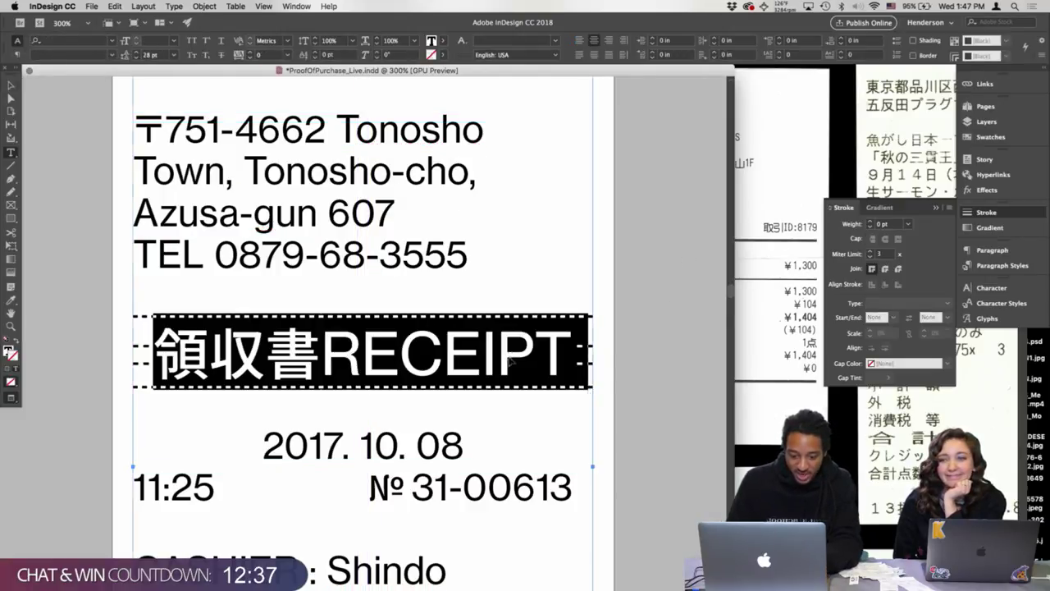
{"action": "key", "text": "super+minus"}
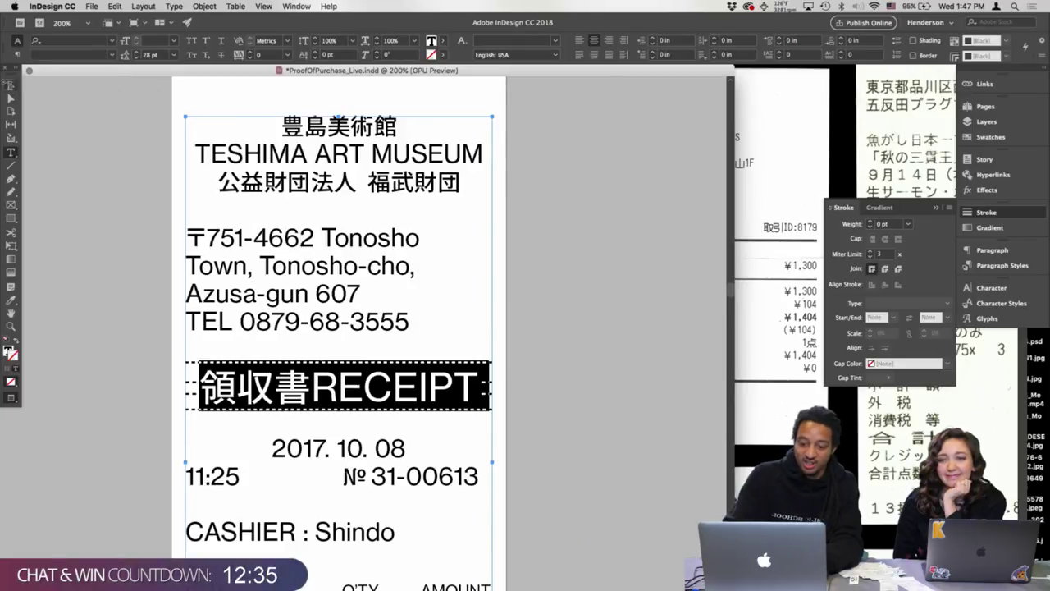
{"action": "key", "text": "BackSpace"}
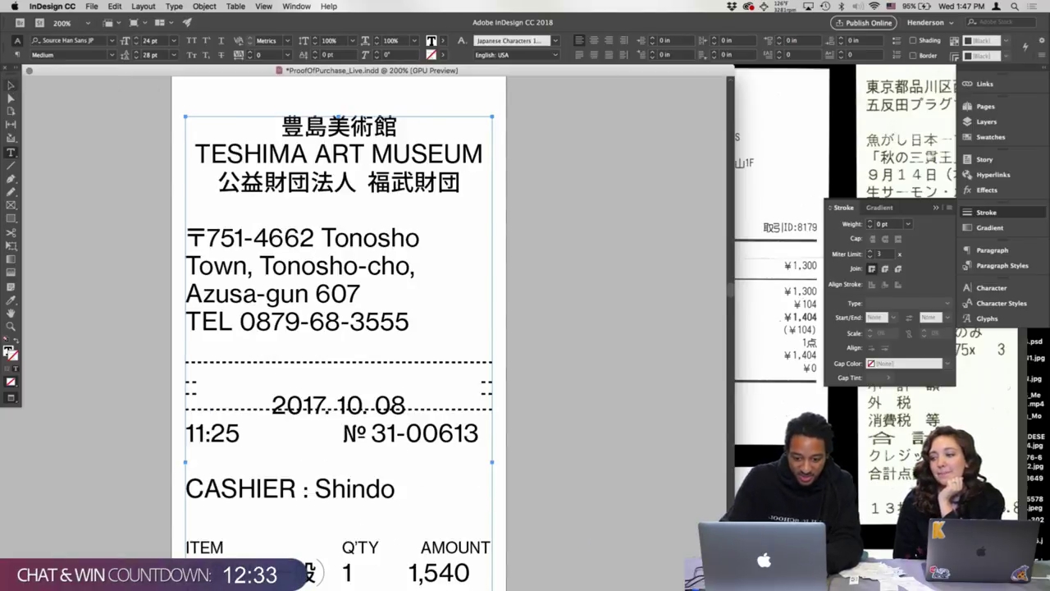
{"action": "key", "text": "Return"}
{"action": "key", "text": "Return"}
{"action": "key", "text": "Escape"}
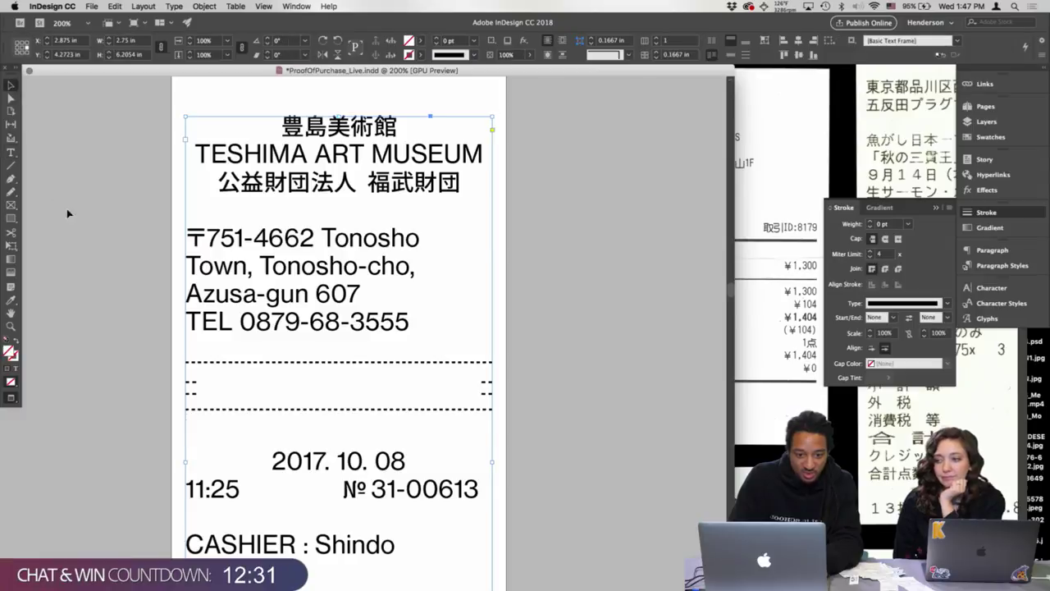
- Create a separate text frame about 3.465 in wide over the receipt and paste the copied heading into it
{"action": "key", "text": "t"}
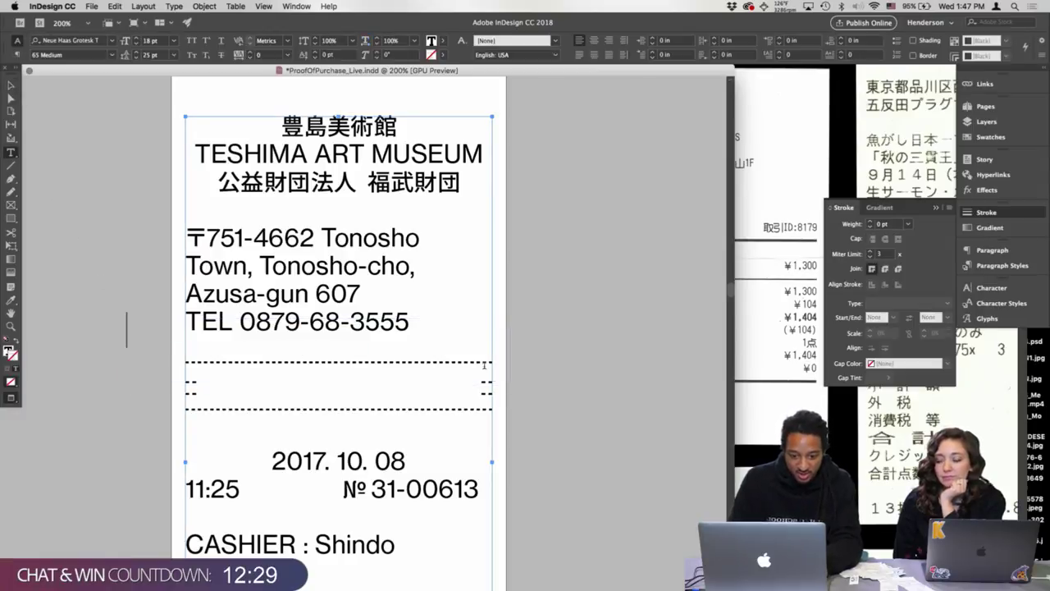
{"action": "key", "text": "super+v"}
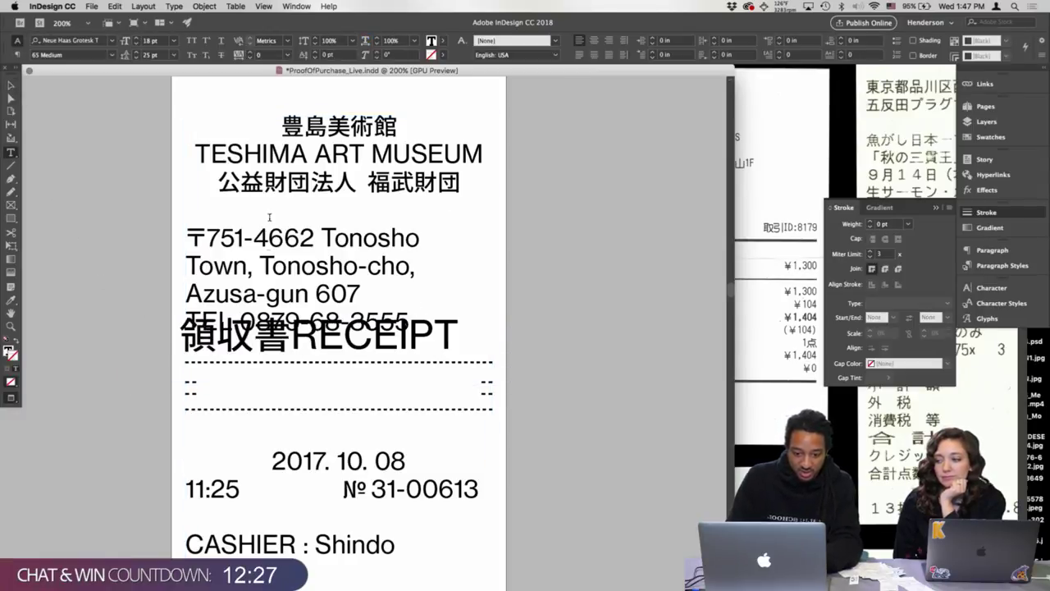
{"action": "left_click", "coordinate": [11, 85]}
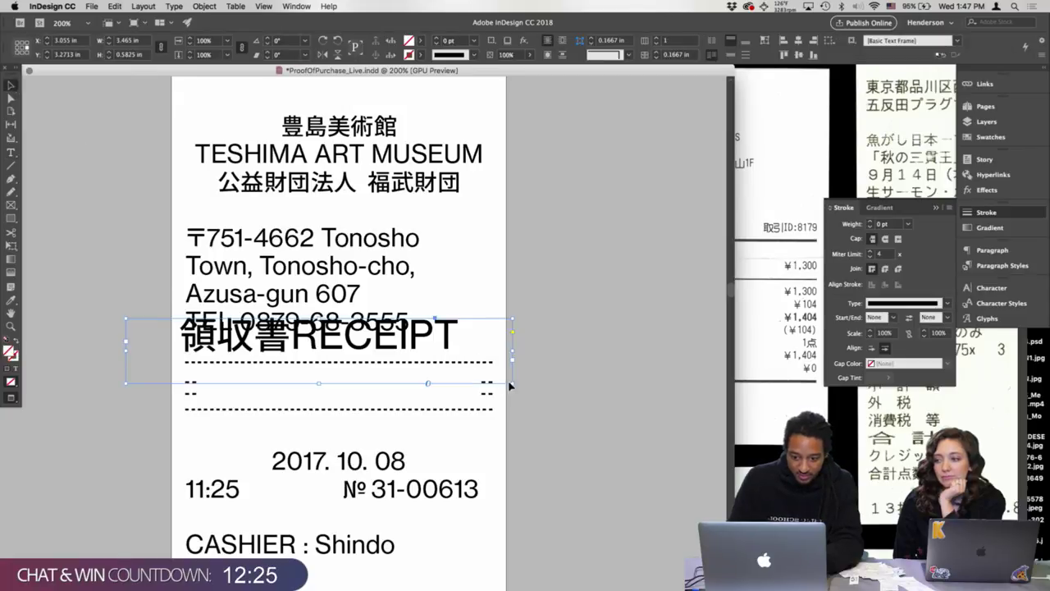
{"action": "double_click", "coordinate": [453, 338]}
{"action": "key", "text": "Escape"}
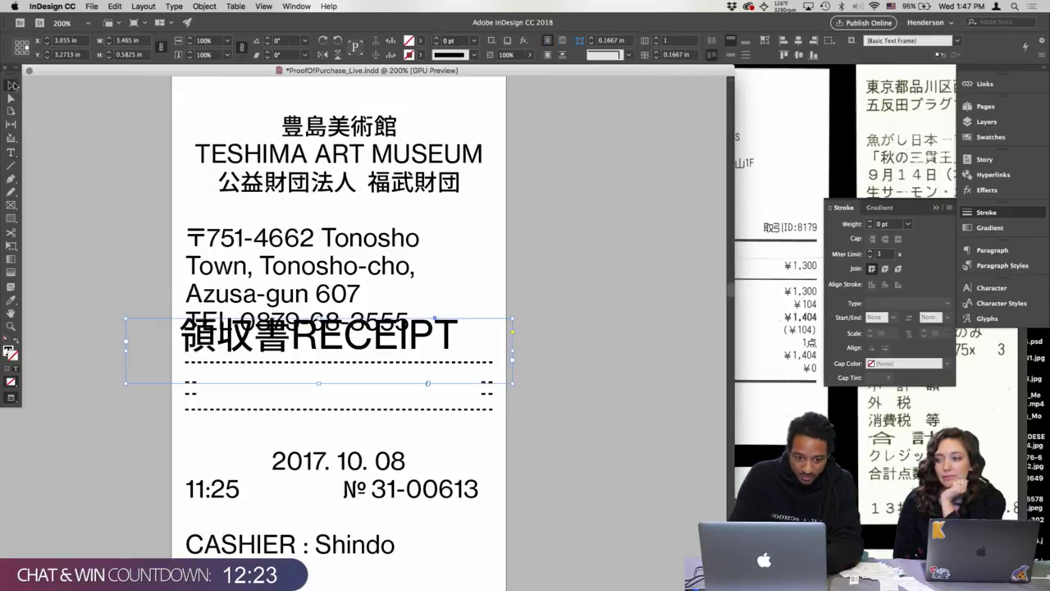
- Fit the new frame to the heading text, centre it between the dashed lines, nudge it down slightly, and deselect it
{"action": "double_click", "coordinate": [514, 384]}
{"action": "left_click_drag", "start_coordinate": [374, 348], "coordinate": [447, 398]}
{"action": "left_click_drag", "start_coordinate": [339, 441], "coordinate": [345, 403]}
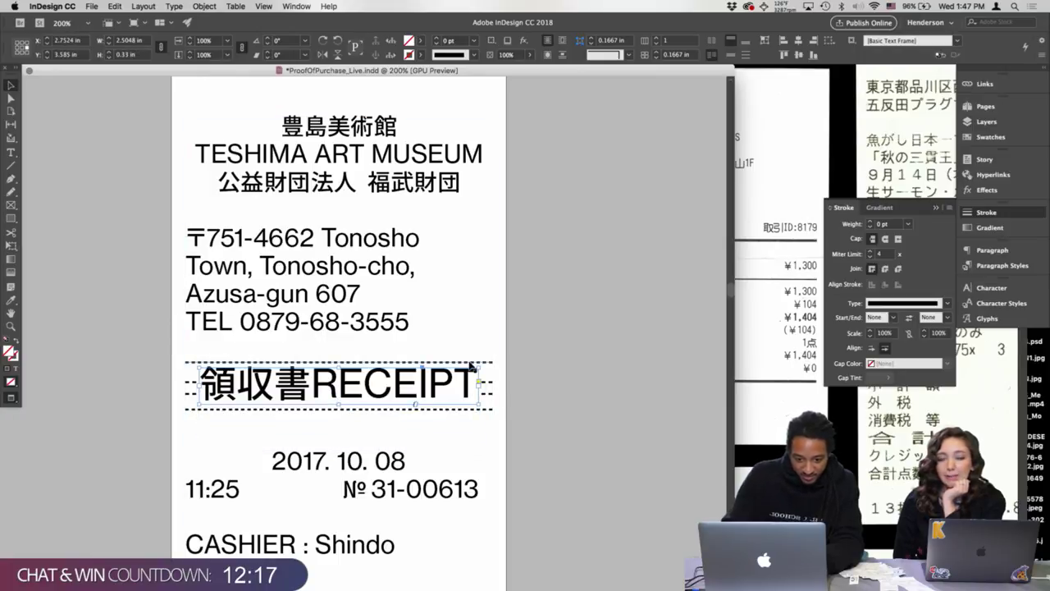
{"action": "key", "text": "Down"}
{"action": "key", "text": "Down"}
{"action": "key", "text": "super+equal"}
{"action": "key", "text": "super+equal"}
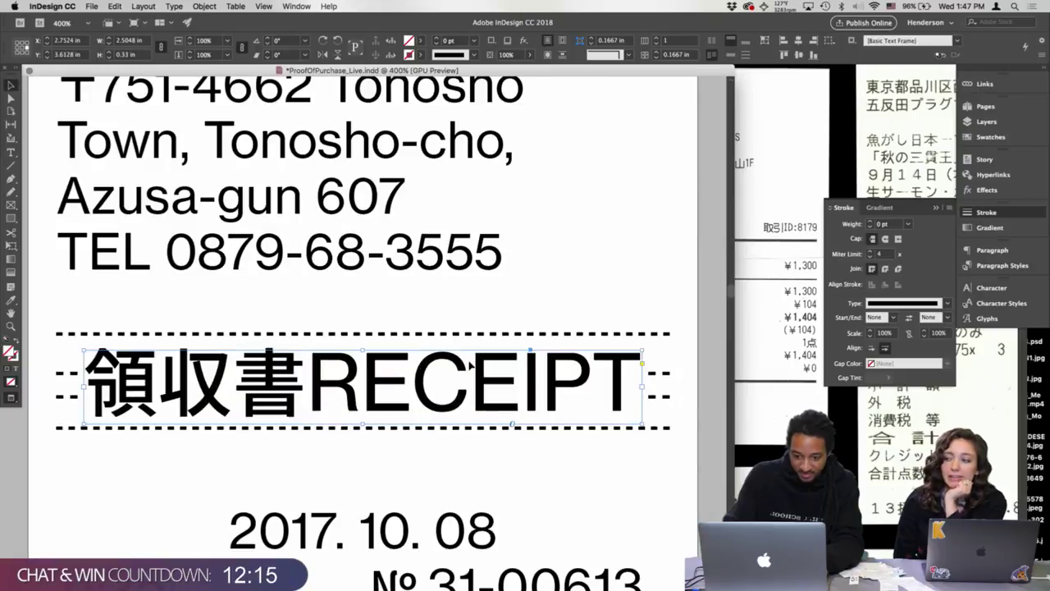
{"action": "left_click", "coordinate": [712, 302]}
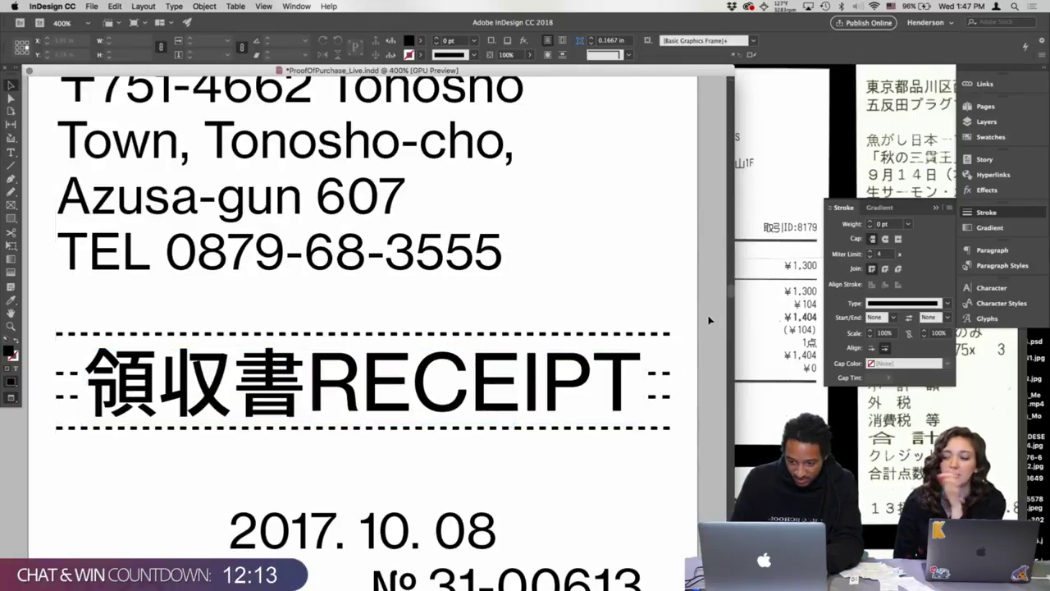
- Reduce the heading frame's height to about 0.29 in and nudge it up slightly between the dashed lines
{"action": "left_click", "coordinate": [399, 423]}
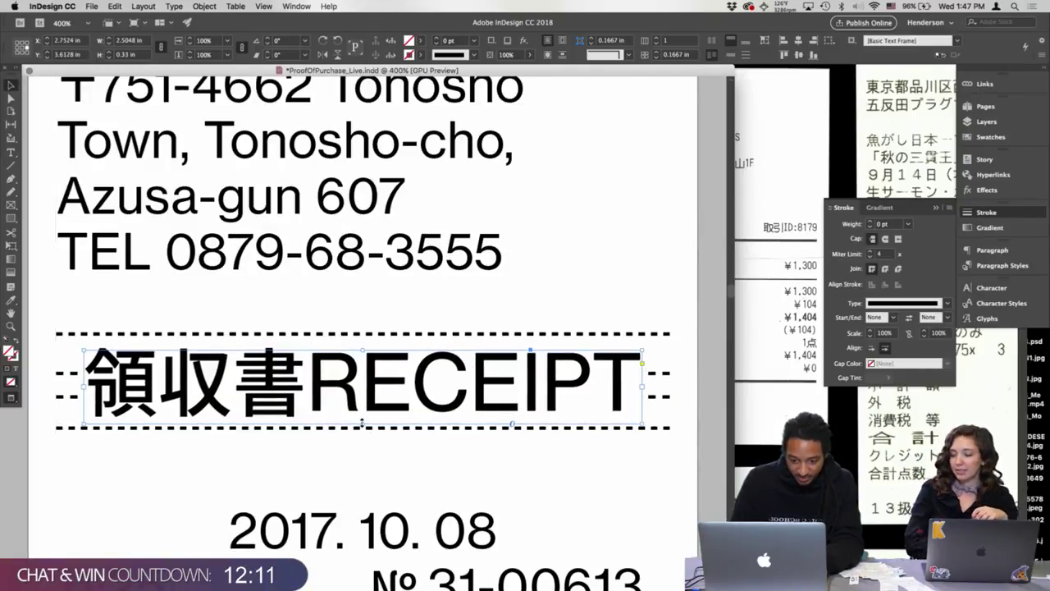
{"action": "mouse_move", "coordinate": [363, 425]}
{"action": "left_mouse_down"}
{"action": "mouse_move", "coordinate": [408, 422]}
{"action": "mouse_move", "coordinate": [366, 414]}
{"action": "left_mouse_up"}
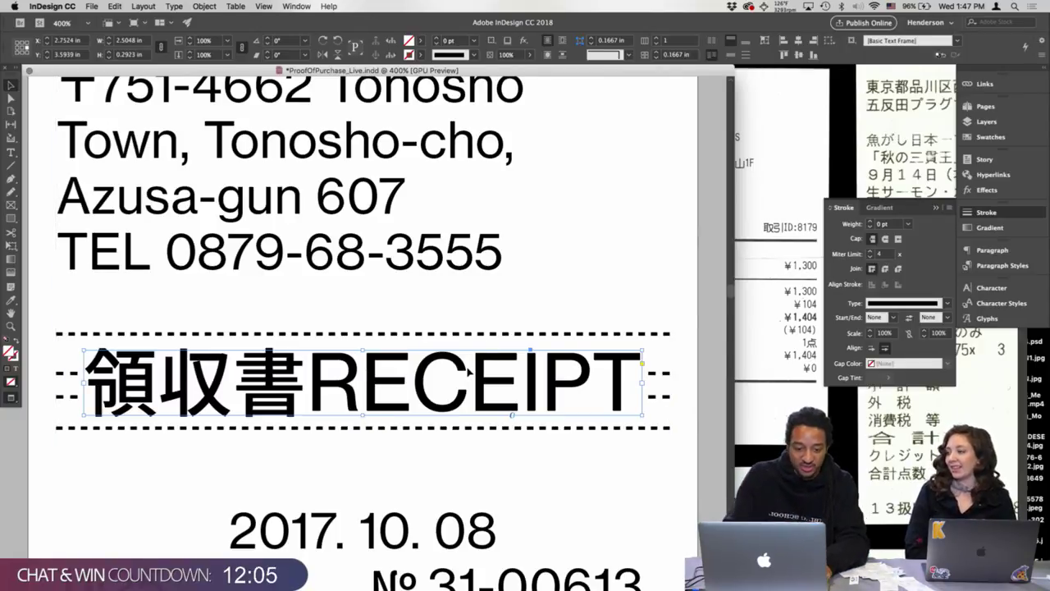
{"action": "key", "text": "Up"}
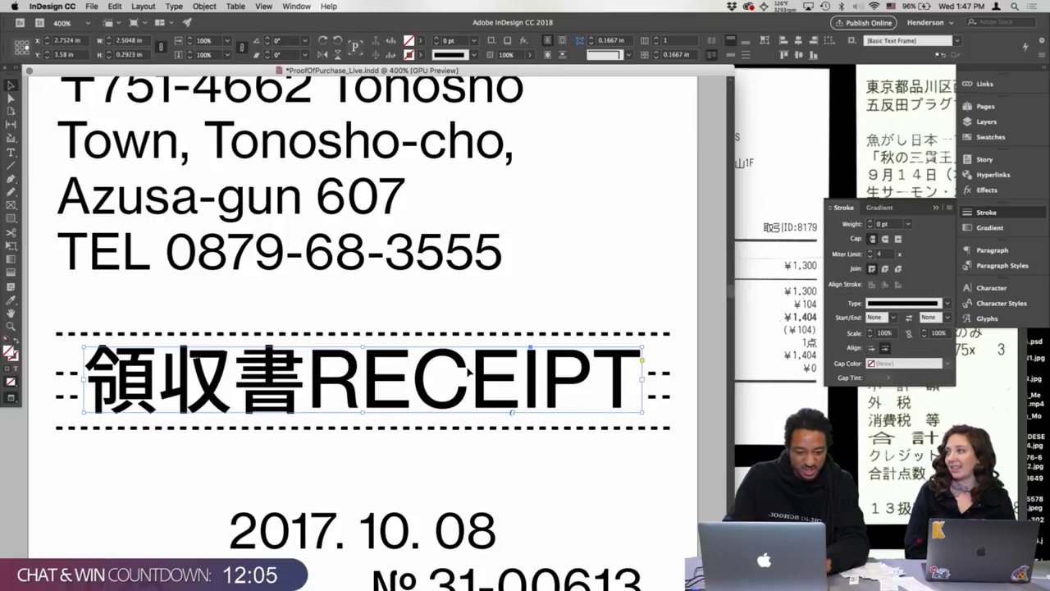
- Examine the spacing between the framed heading and its dashed rules, close up and across the whole receipt
{"action": "left_click", "coordinate": [713, 286]}
{"action": "key", "text": "w"}
{"action": "key", "text": "w"}
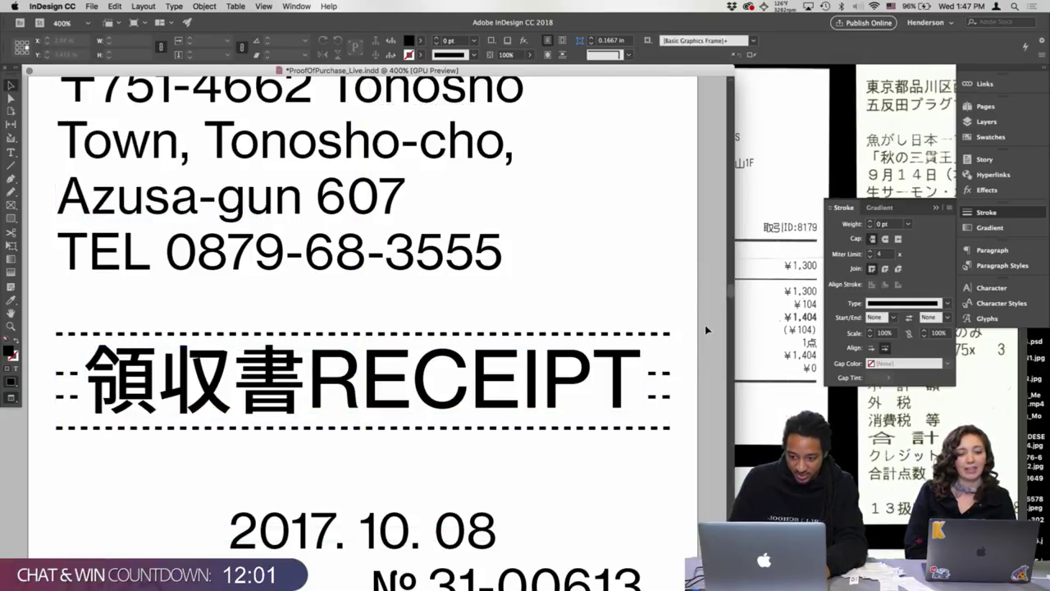
{"action": "left_click_drag", "start_coordinate": [705, 330], "coordinate": [34, 448]}
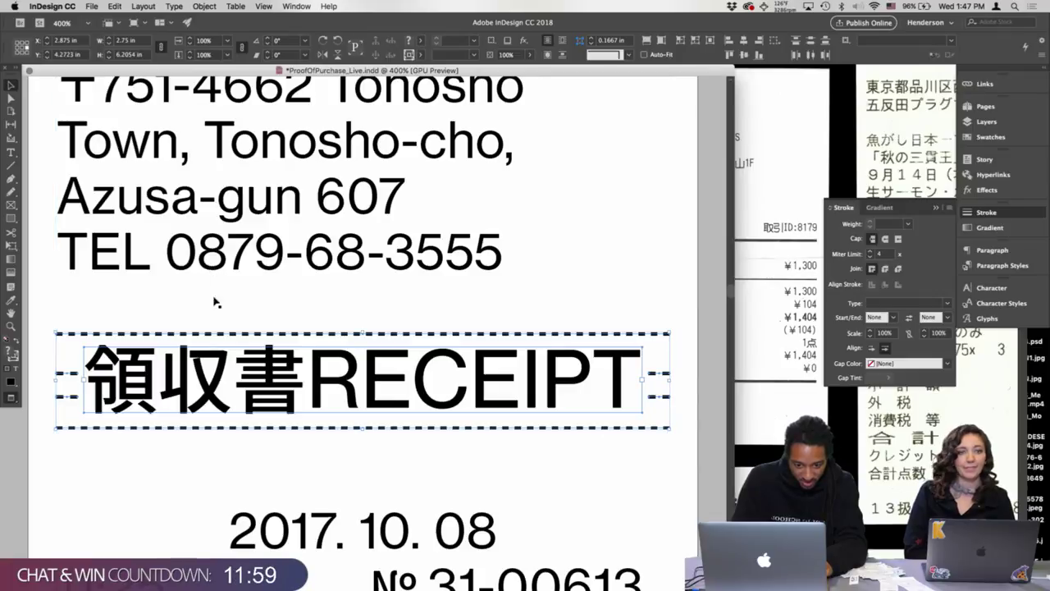
{"action": "left_click", "coordinate": [217, 333]}
{"action": "key", "text": "super+minus"}
{"action": "key", "text": "super+minus"}
{"action": "key", "text": "super+minus"}
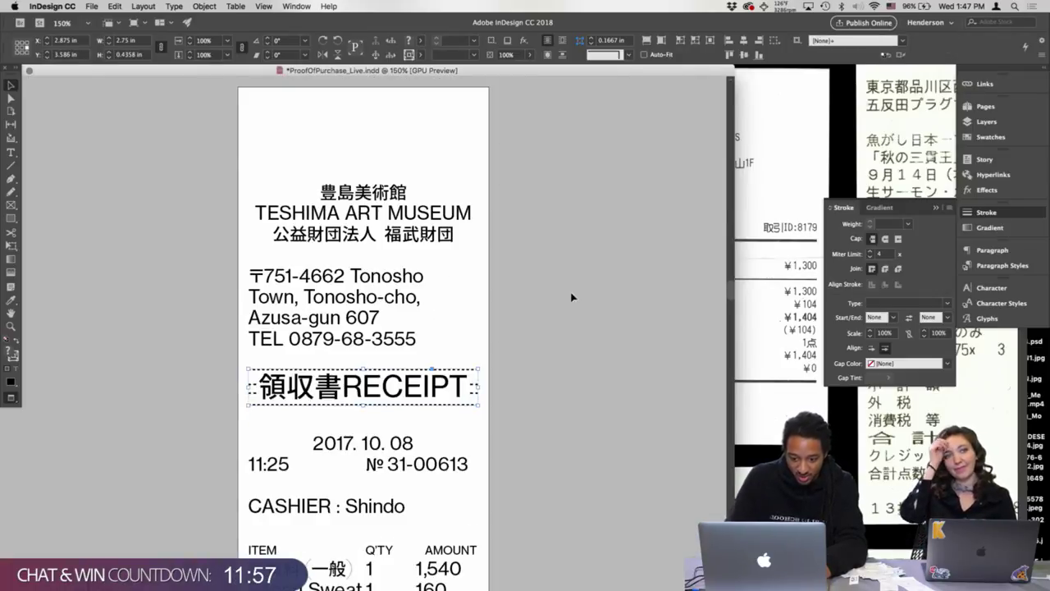
{"action": "left_click", "coordinate": [550, 375]}
{"action": "key", "text": "w"}
{"action": "key", "text": "w"}
{"action": "left_click_drag", "start_coordinate": [545, 367], "coordinate": [576, 358]}
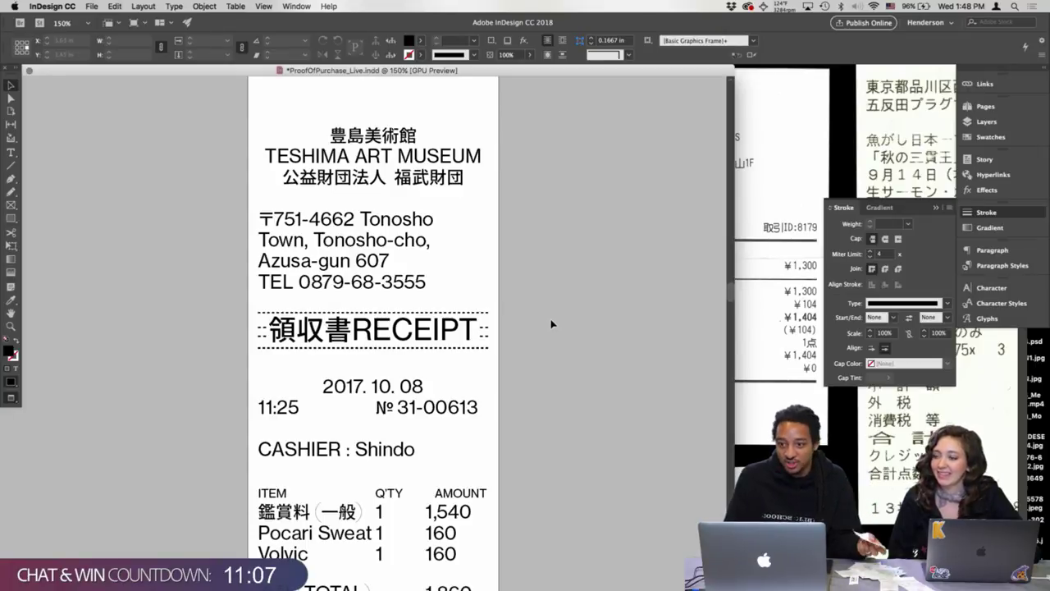
- Duplicate the dashed rule beneath the 領収書RECEIPT heading and place the copy just below the Volvic item row
{"action": "scroll", "coordinate": [561, 339], "scroll_direction": "down", "scroll_amount": 3}
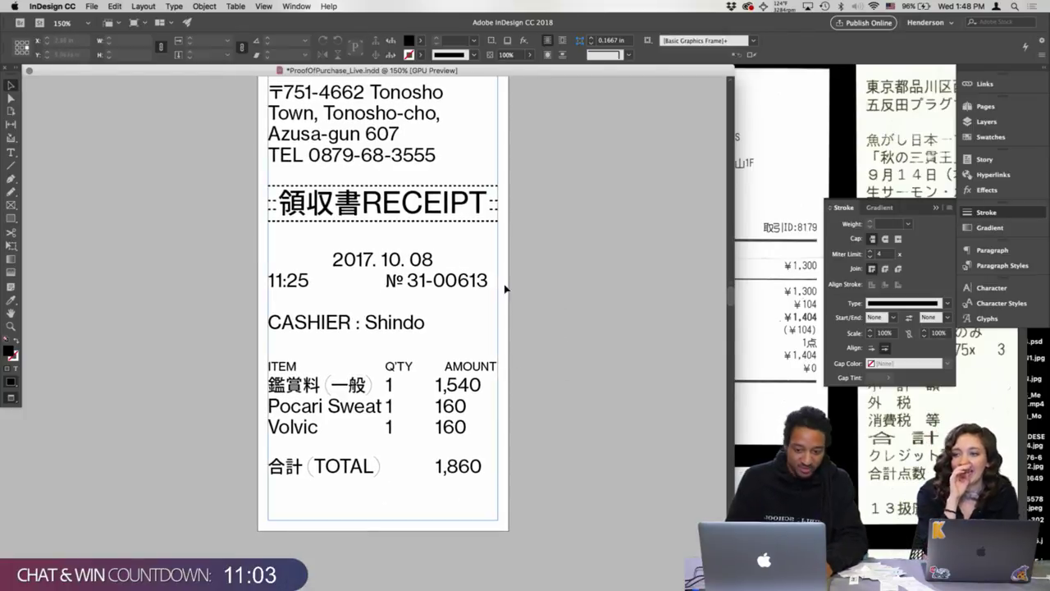
{"action": "left_click", "coordinate": [496, 223]}
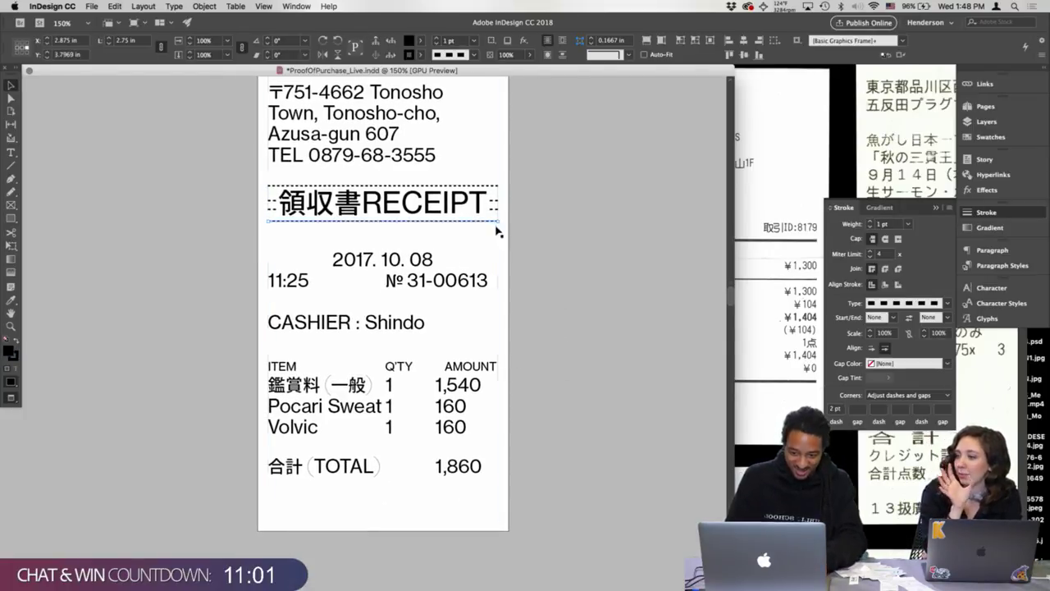
{"action": "left_click", "coordinate": [550, 280]}
{"action": "key", "text": "w"}
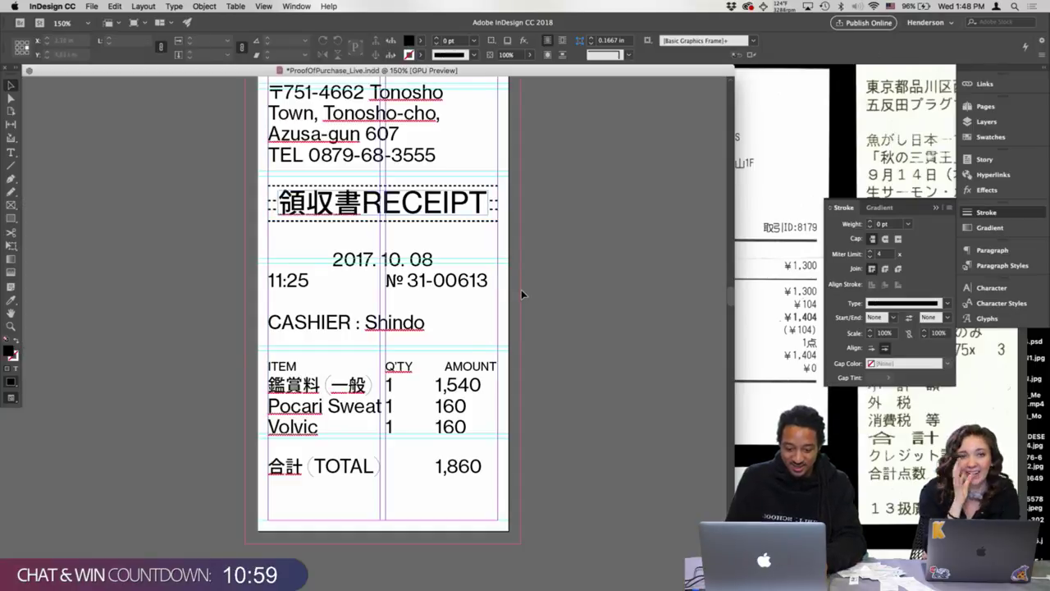
{"action": "key", "text": "super+v"}
{"action": "left_click_drag", "start_coordinate": [456, 352], "coordinate": [474, 437]}
{"action": "left_click", "coordinate": [565, 378]}
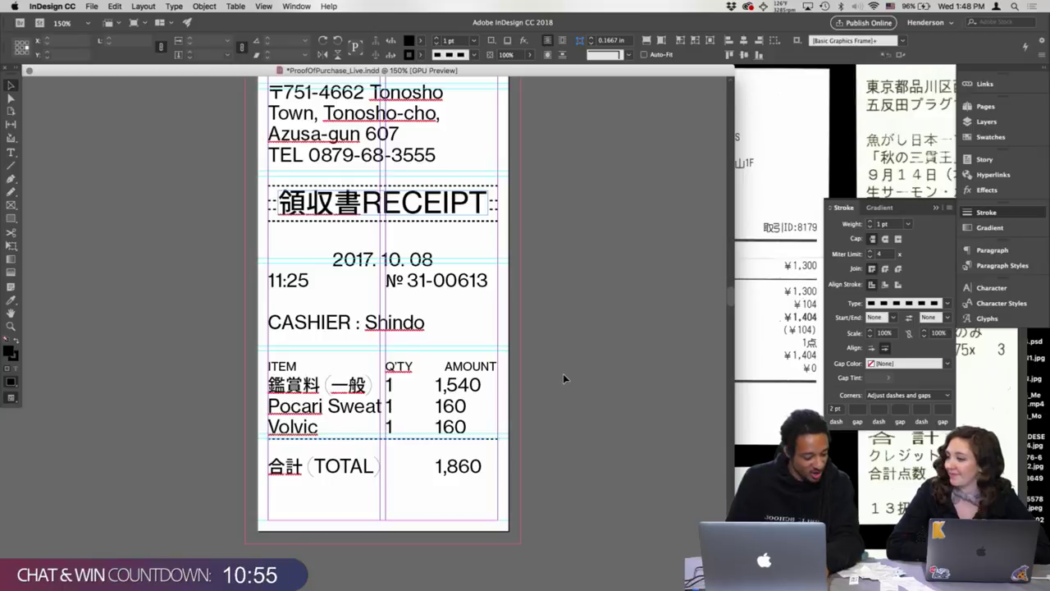
{"action": "key", "text": "w"}
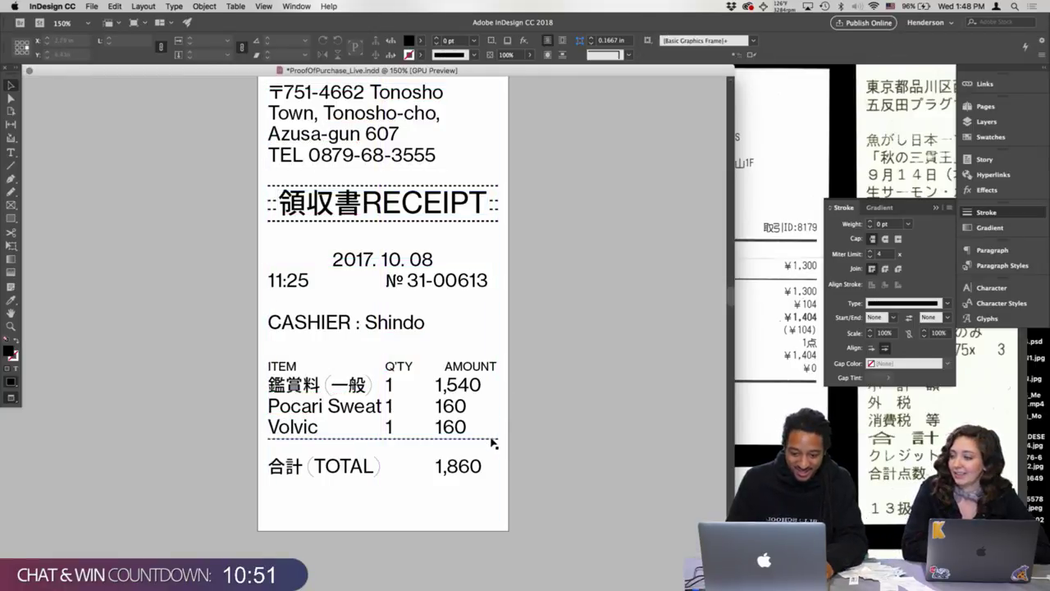
- Duplicate the dashed rule under the Volvic row, place the copy above the ITEM header row, and nudge it up slightly
{"action": "left_click_drag", "start_coordinate": [493, 440], "coordinate": [498, 346]}
{"action": "key", "text": "w"}
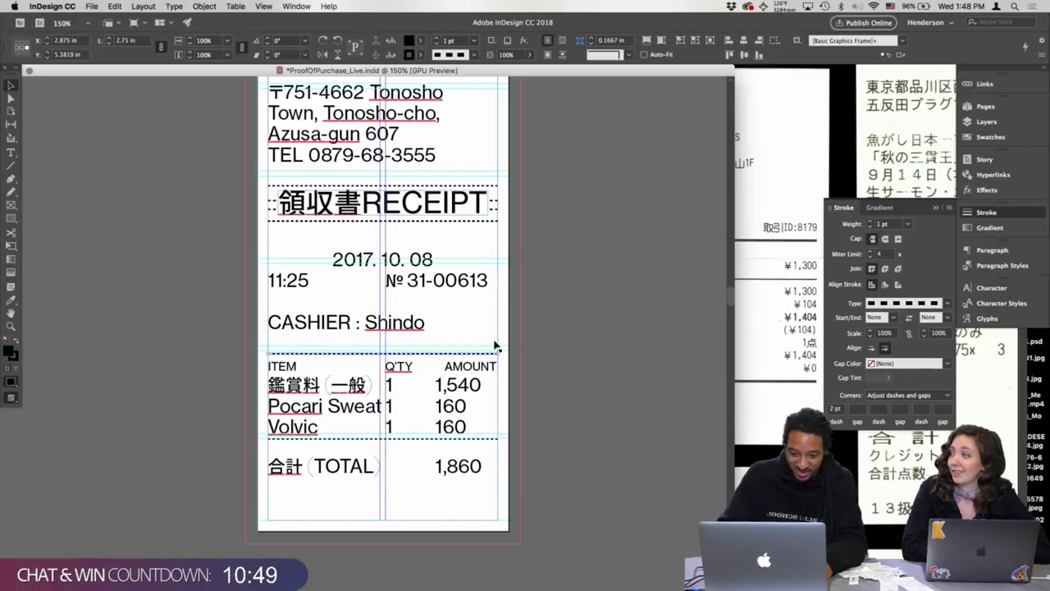
{"action": "key", "text": "super+equal"}
{"action": "key", "text": "super+equal"}
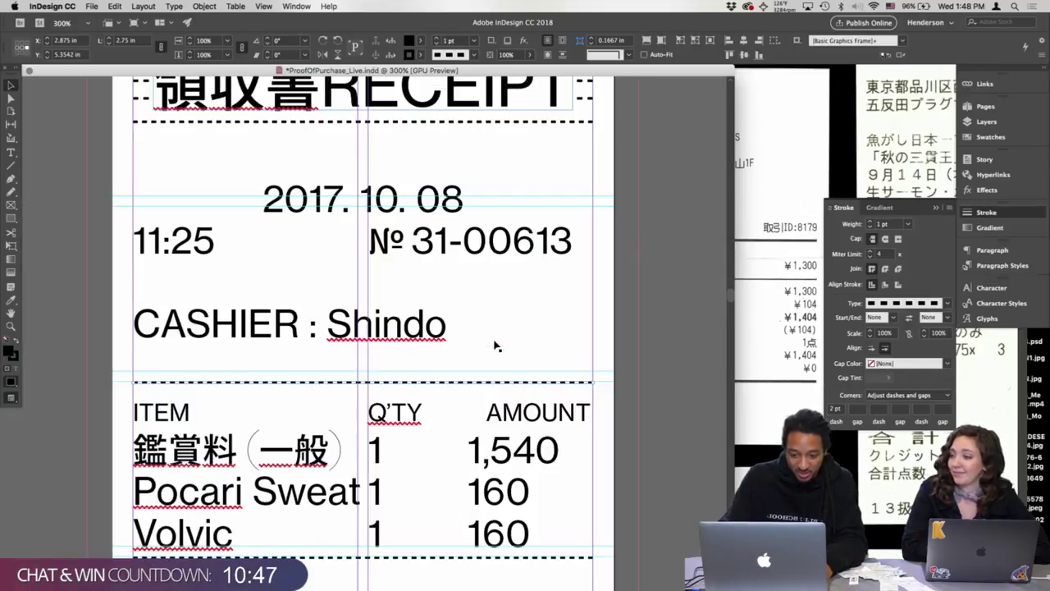
{"action": "key", "text": "w"}
{"action": "left_click", "coordinate": [654, 287]}
{"action": "key", "text": "super+minus"}
{"action": "key", "text": "w"}
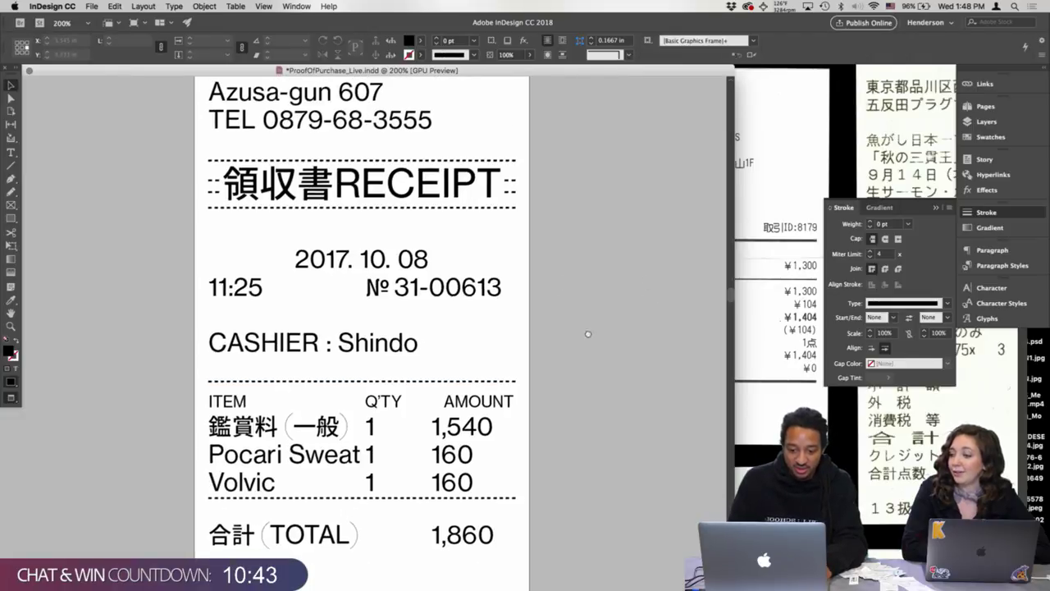
- Set the leading of the ITEM, Q'TY and AMOUNT header row to 16 pt and deselect the text
{"action": "scroll", "coordinate": [578, 312], "scroll_direction": "down", "scroll_amount": 2}
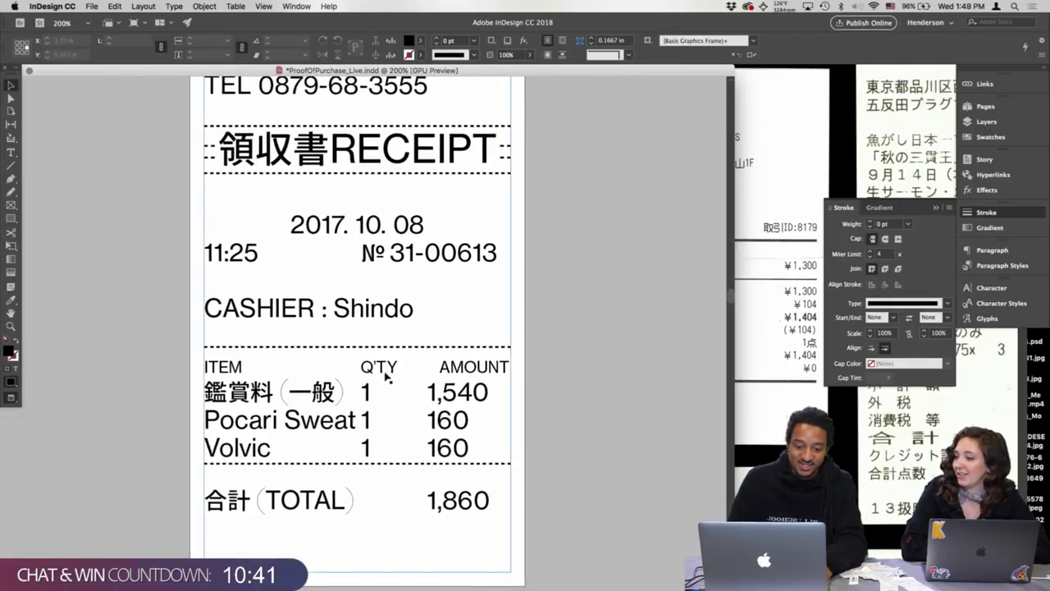
{"action": "double_click", "coordinate": [220, 373]}
{"action": "triple_click", "coordinate": [220, 374]}
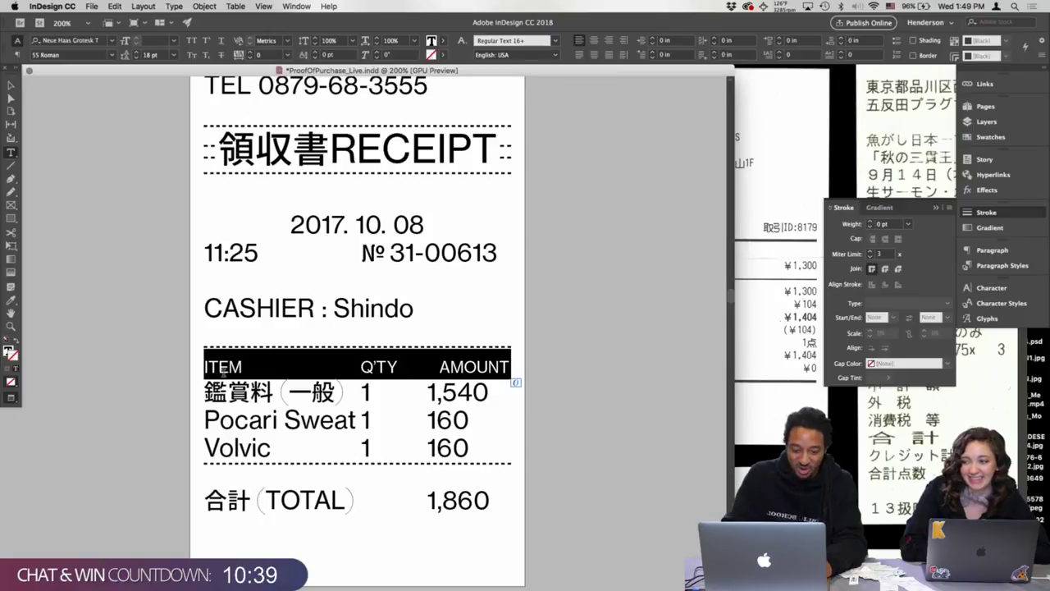
{"action": "left_click", "coordinate": [9, 86]}
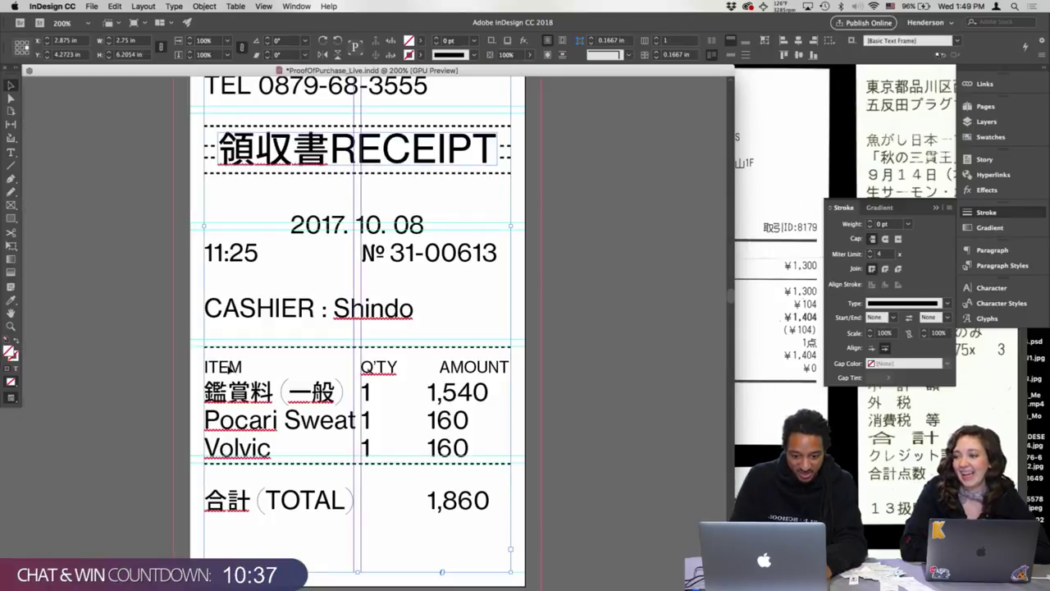
{"action": "triple_click", "coordinate": [224, 368]}
{"action": "key", "text": "super+shift+comma"}
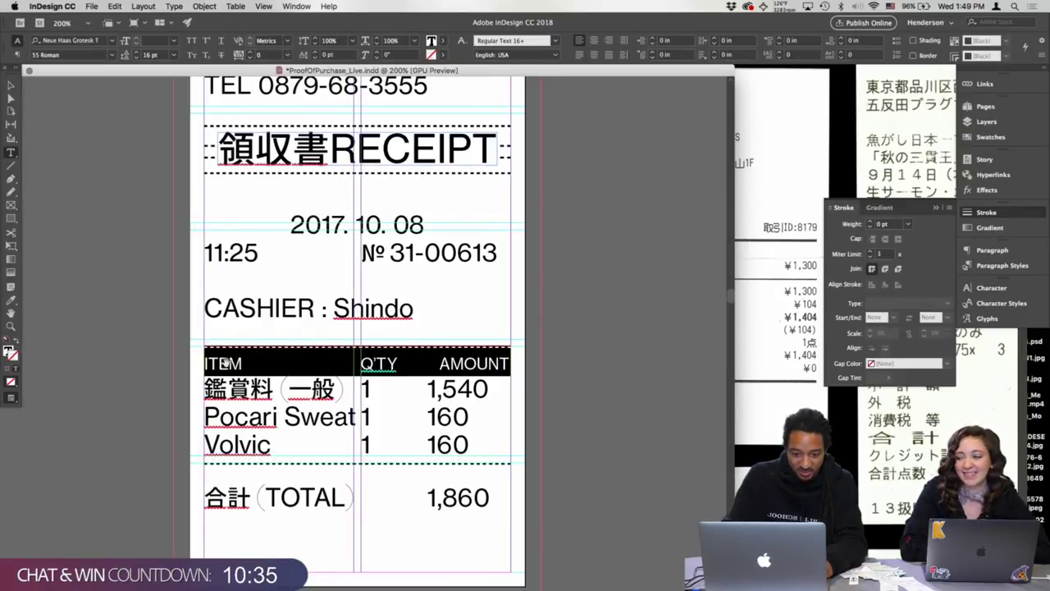
{"action": "key", "text": "Escape"}
{"action": "key", "text": "super+shift+a"}
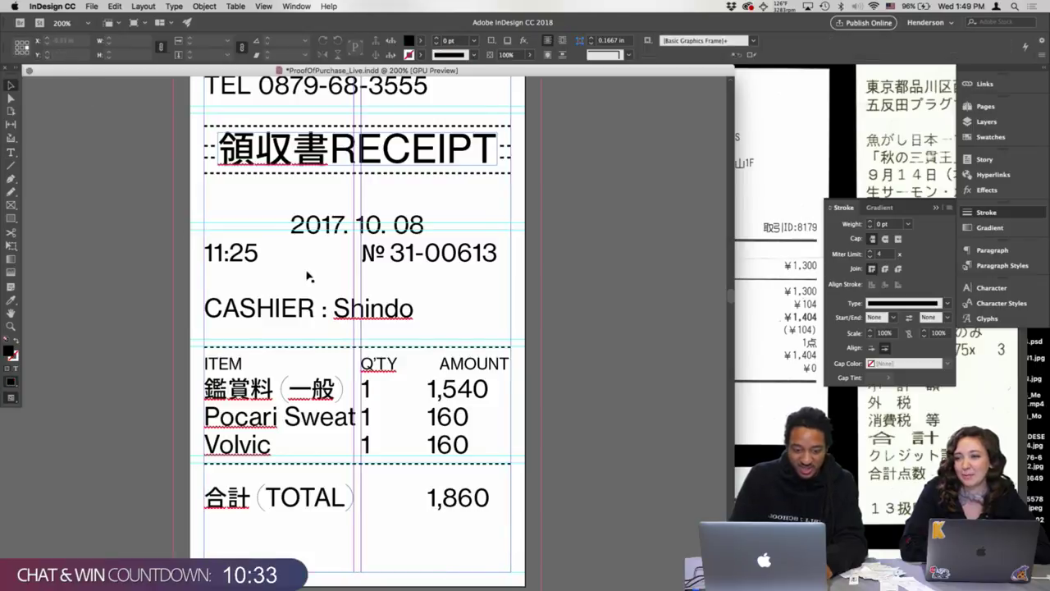
{"action": "key", "text": "w"}
- Reduce the 公益財団法人 福武財団 line under TESHIMA ART MUSEUM to 11 pt and deselect the text
{"action": "scroll", "coordinate": [585, 278], "scroll_direction": "up", "scroll_amount": 2}
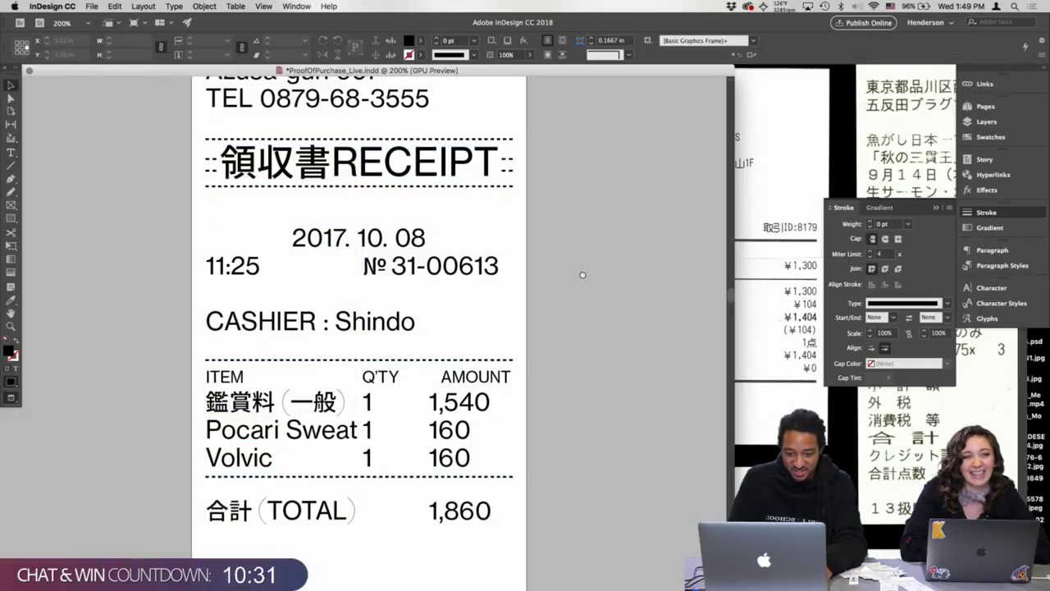
{"action": "key", "text": "super+minus"}
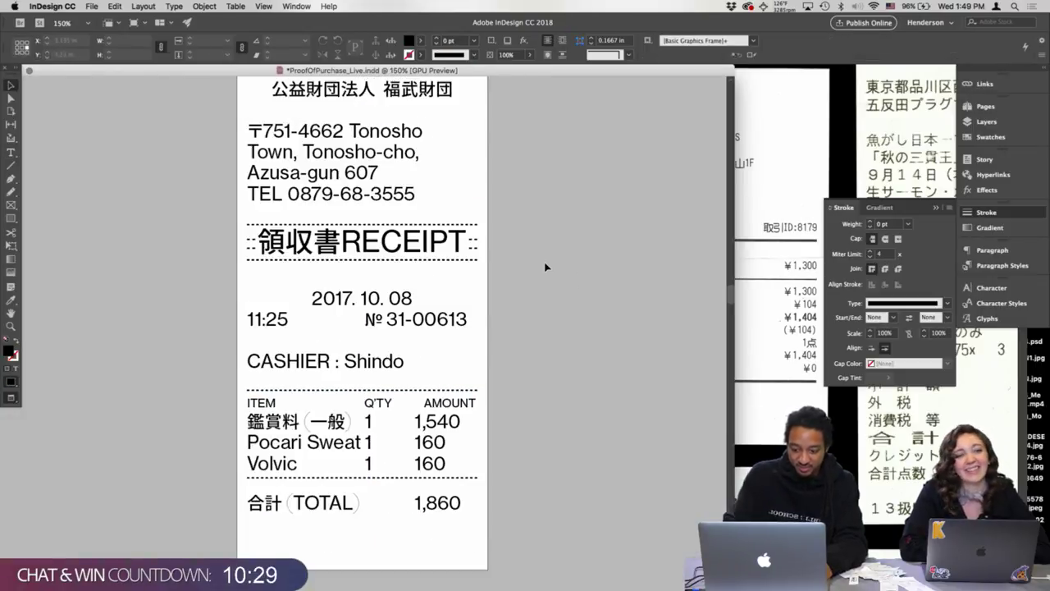
{"action": "scroll", "coordinate": [547, 201], "scroll_direction": "up", "scroll_amount": 2}
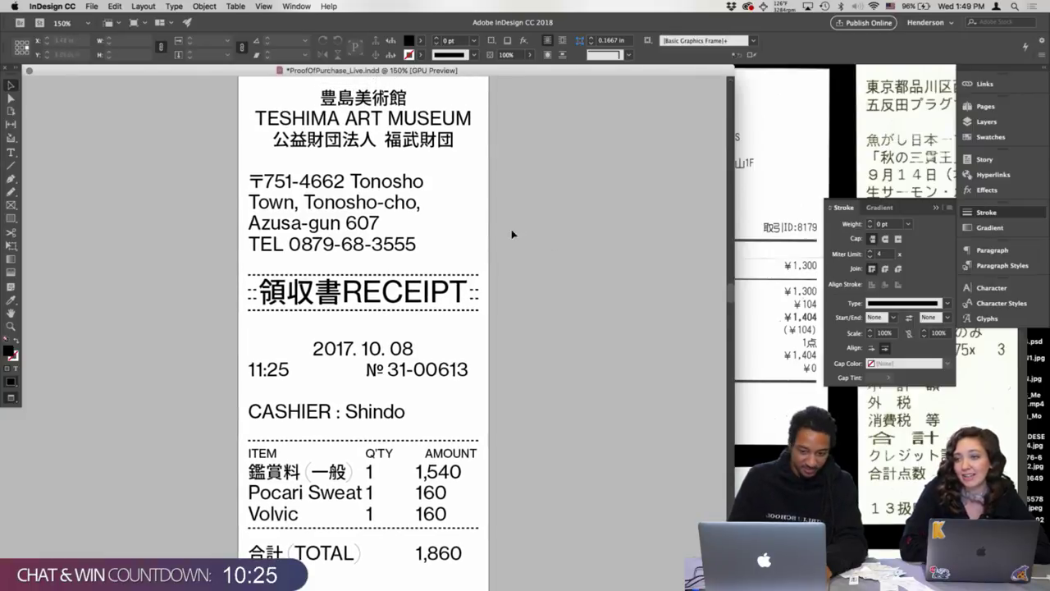
{"action": "left_click", "coordinate": [386, 97]}
{"action": "double_click", "coordinate": [386, 97]}
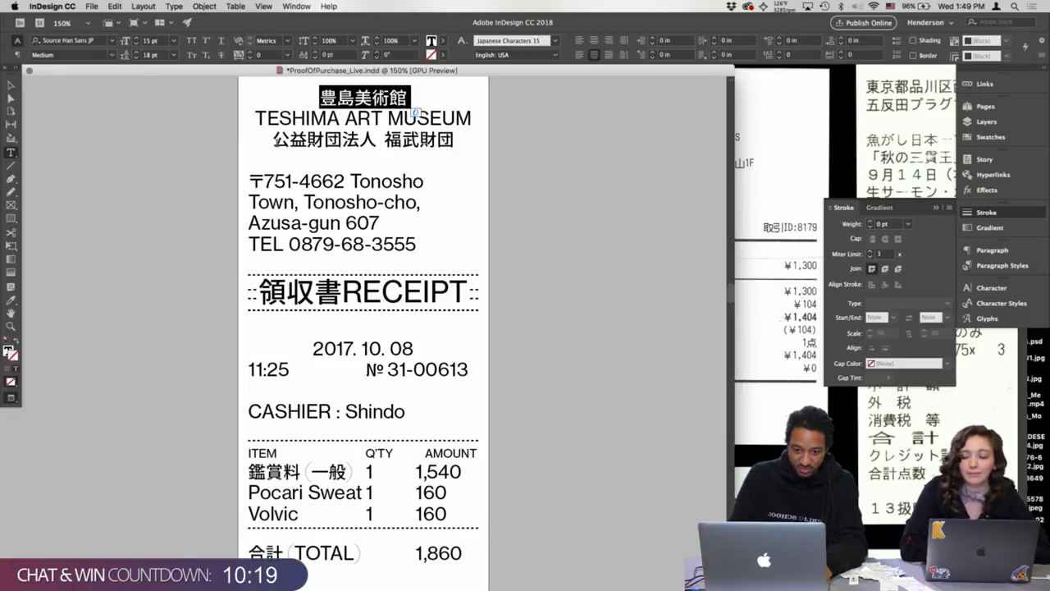
{"action": "left_click_drag", "start_coordinate": [273, 139], "coordinate": [459, 138]}
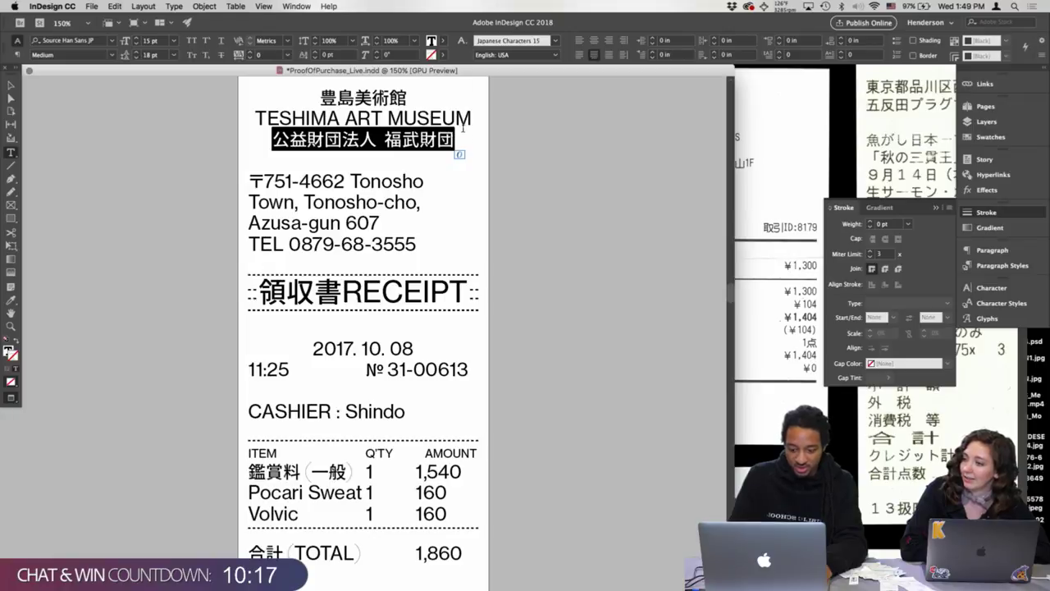
{"action": "key", "text": "super+shift+comma"}
{"action": "key", "text": "super+shift+comma"}
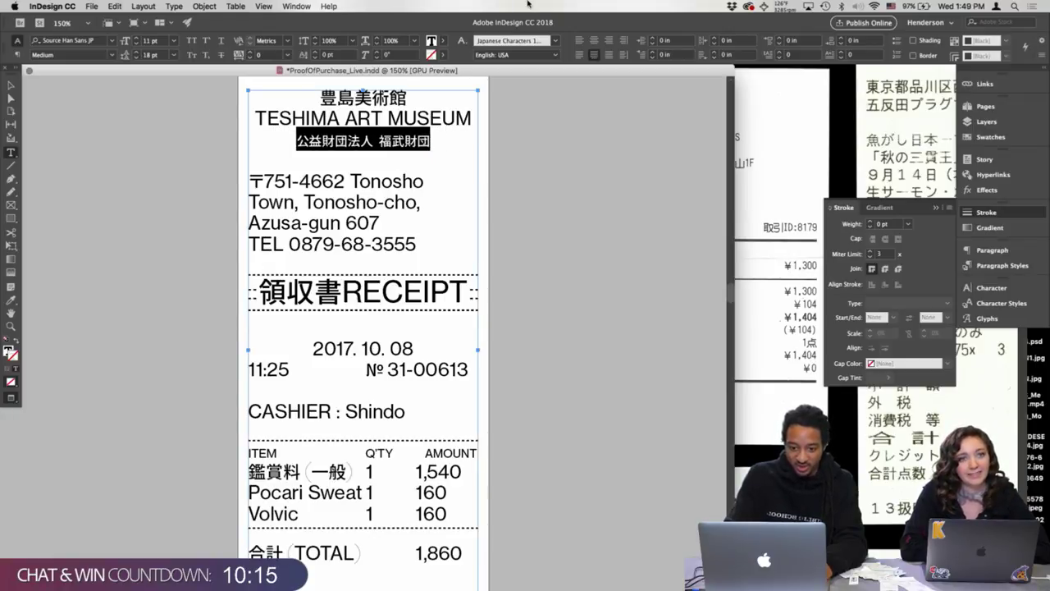
{"action": "left_click", "coordinate": [379, 144]}
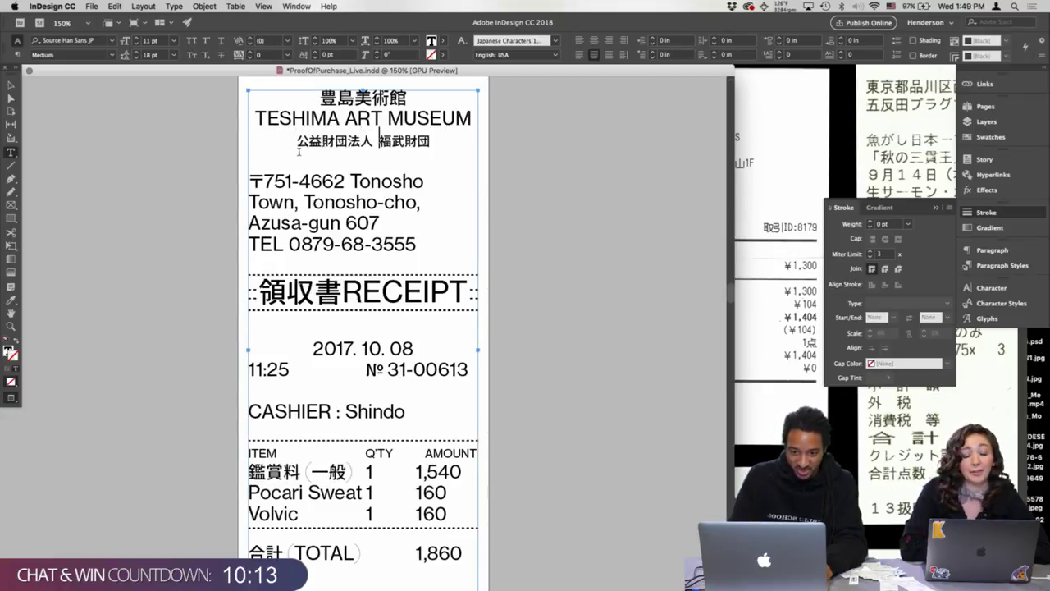
{"action": "left_click", "coordinate": [11, 85]}
{"action": "left_click", "coordinate": [61, 126]}
- Enlarge the 豊島美術館 title line to 23 pt and deselect the text
{"action": "scroll", "coordinate": [60, 126], "scroll_direction": "up", "scroll_amount": 4}
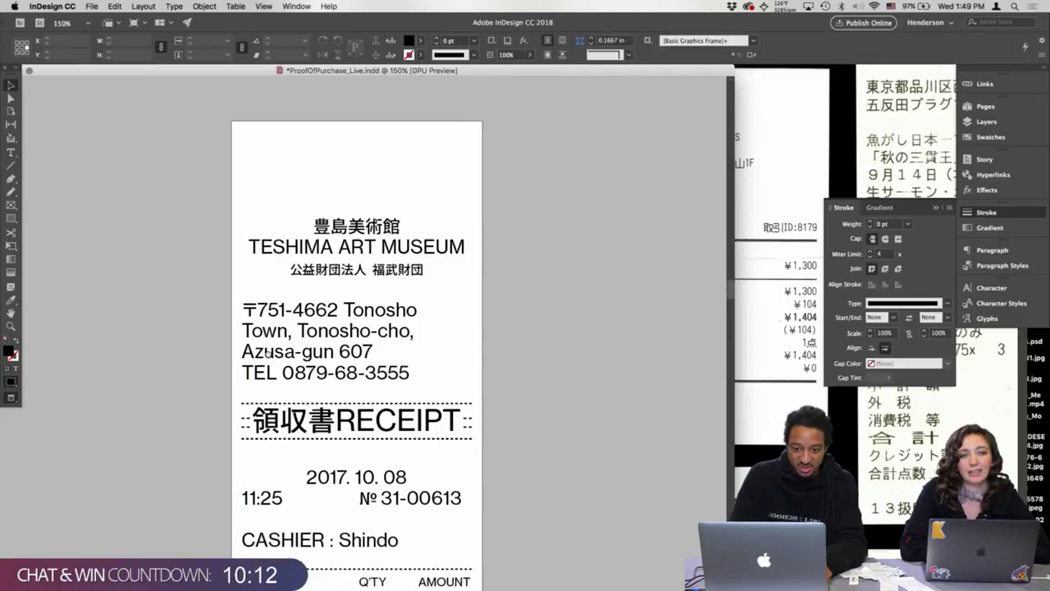
{"action": "double_click", "coordinate": [383, 240]}
{"action": "triple_click", "coordinate": [385, 239]}
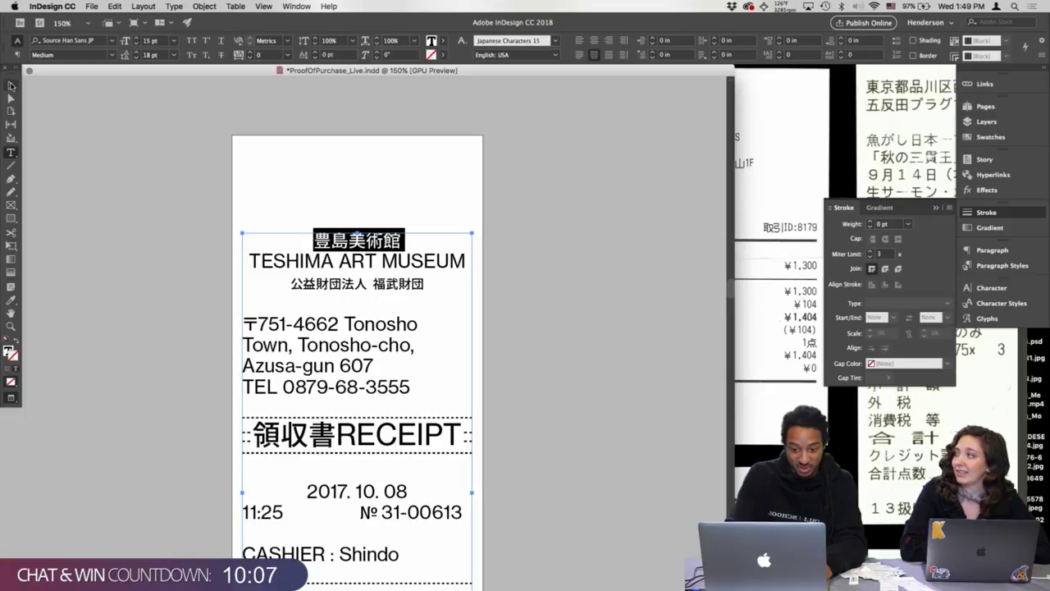
{"action": "key", "text": "super+shift+period"}
{"action": "key", "text": "super+shift+period"}
{"action": "key", "text": "super+shift+period"}
{"action": "key", "text": "super+shift+period"}
{"action": "key", "text": "super+shift+period"}
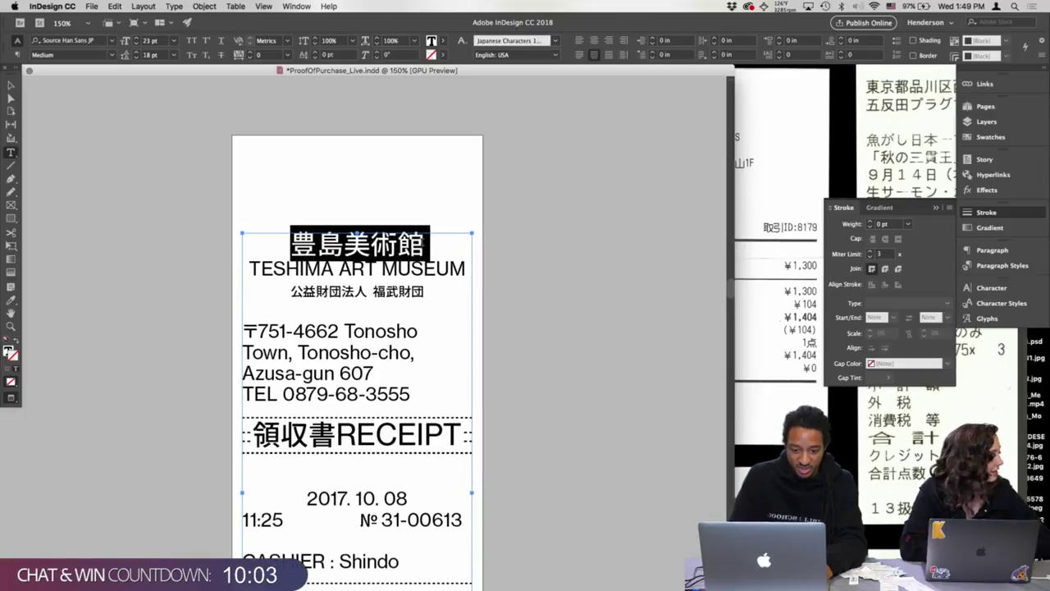
{"action": "left_click", "coordinate": [10, 86]}
{"action": "left_click", "coordinate": [544, 279]}
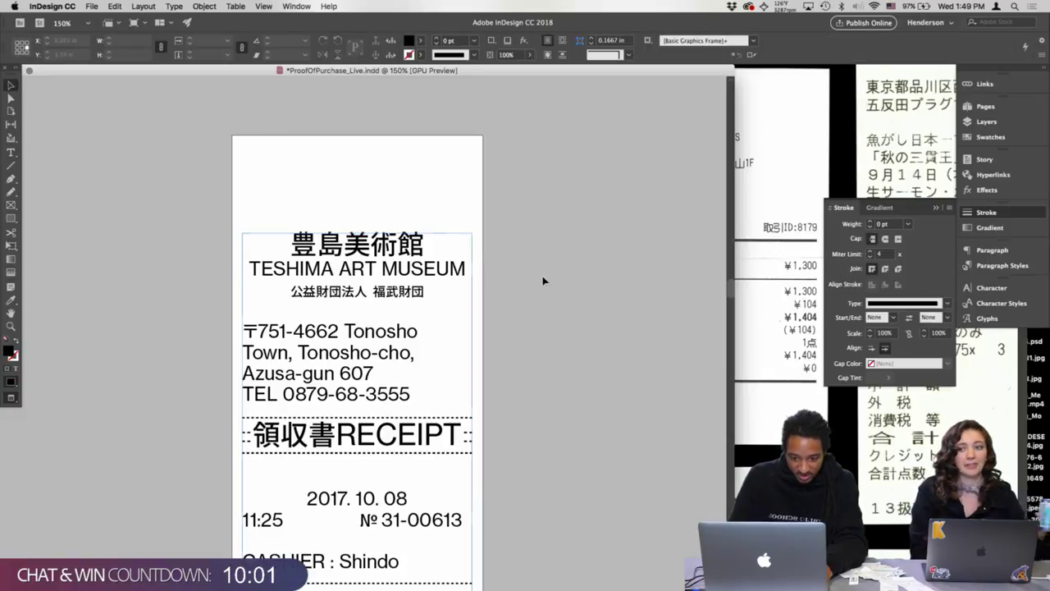
{"action": "left_click_drag", "start_coordinate": [593, 358], "coordinate": [589, 274]}
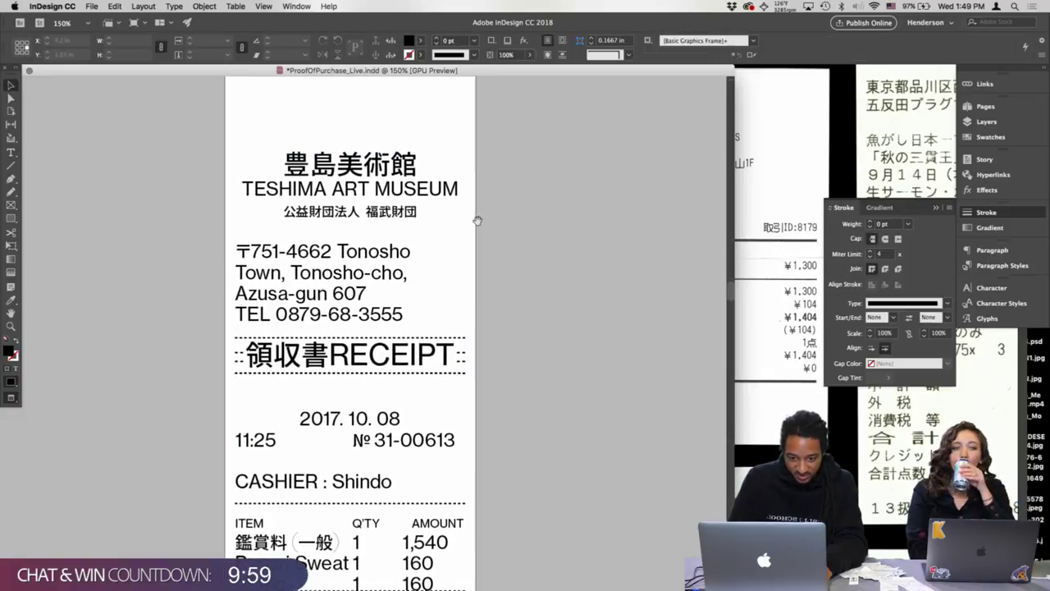
{"action": "left_click", "coordinate": [368, 193]}
{"action": "triple_click", "coordinate": [368, 193]}
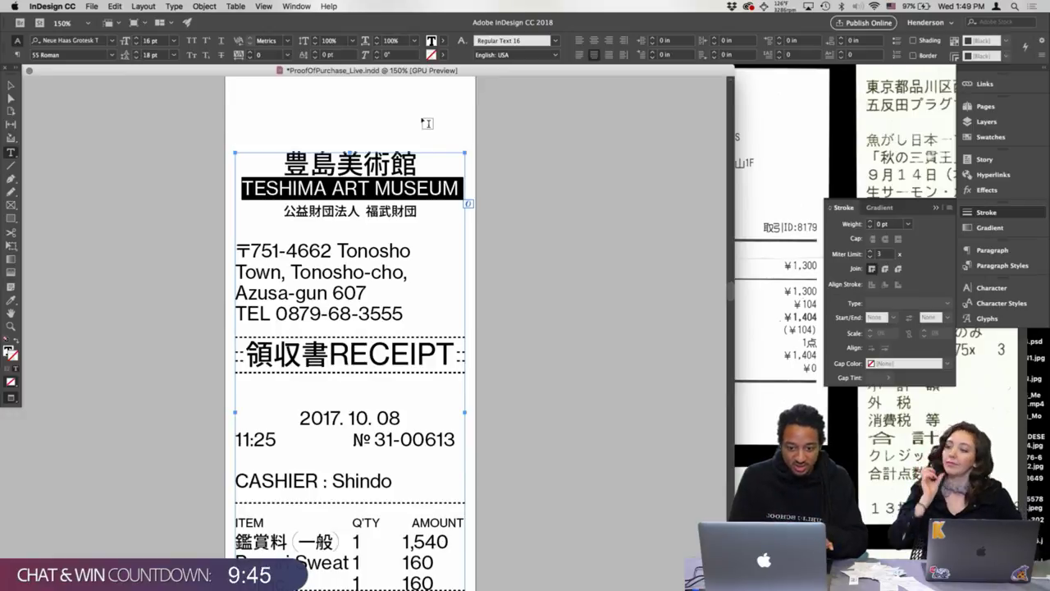
{"action": "left_click", "coordinate": [384, 185]}
{"action": "triple_click", "coordinate": [382, 189]}
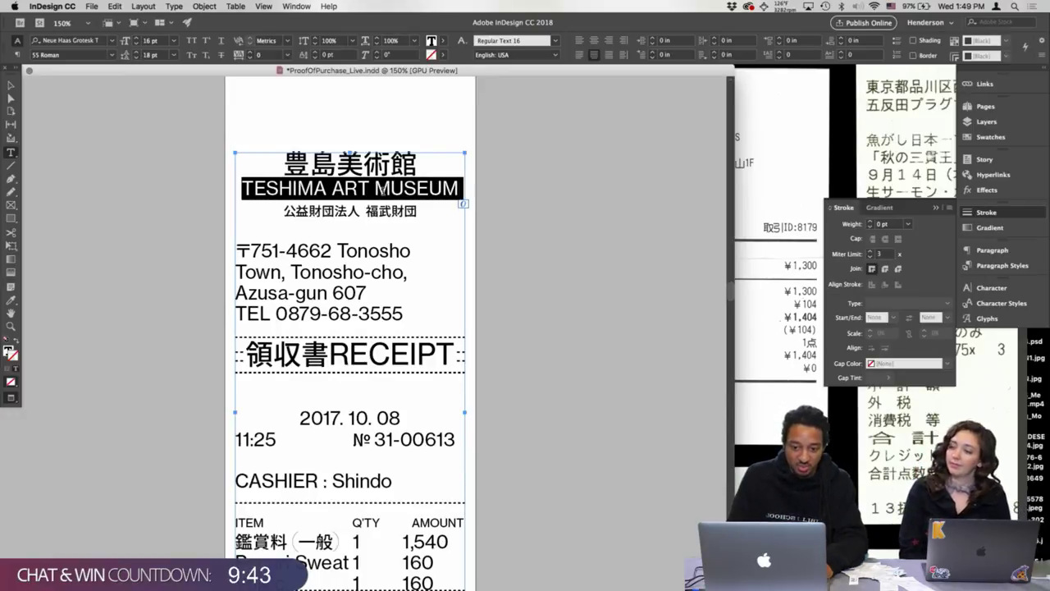
{"action": "left_click", "coordinate": [11, 85]}
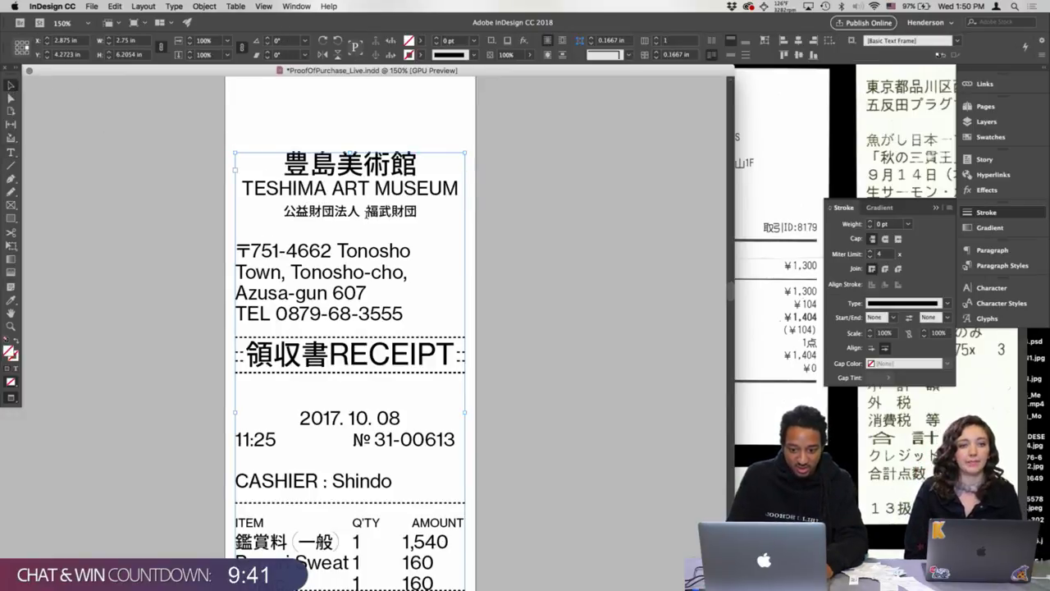
- Tighten the leading of the 公益財団法人 福武財団 line to 14 pt and deselect the text
{"action": "triple_click", "coordinate": [369, 215]}
{"action": "key", "text": "alt+Up"}
{"action": "key", "text": "alt+Up"}
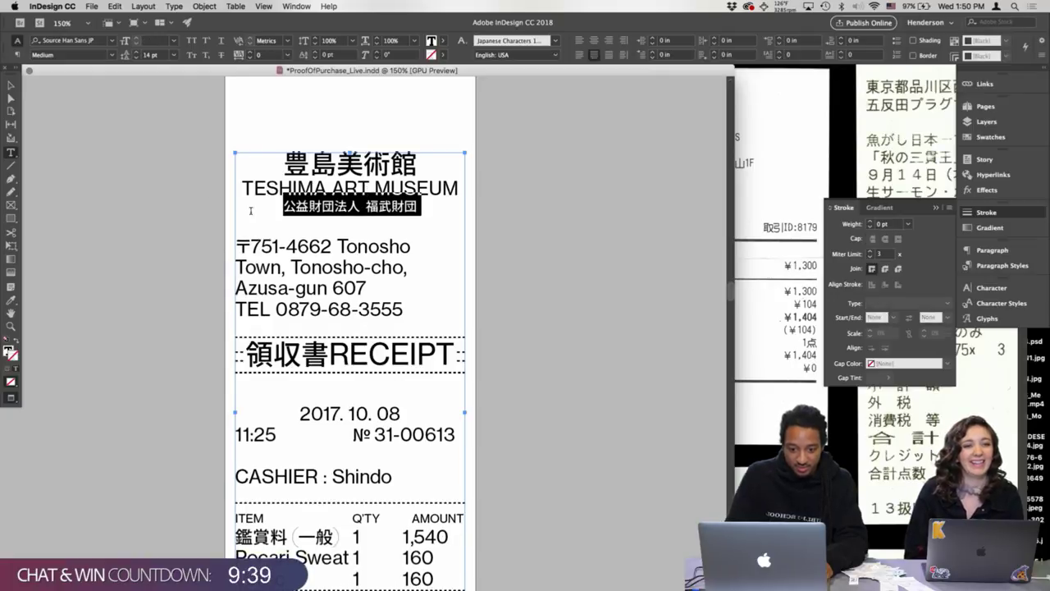
{"action": "left_click", "coordinate": [11, 85]}
{"action": "left_click", "coordinate": [199, 292]}
- Show the guides, set the leading of the address's first line to 20 pt and deselect the text
{"action": "key", "text": "w"}
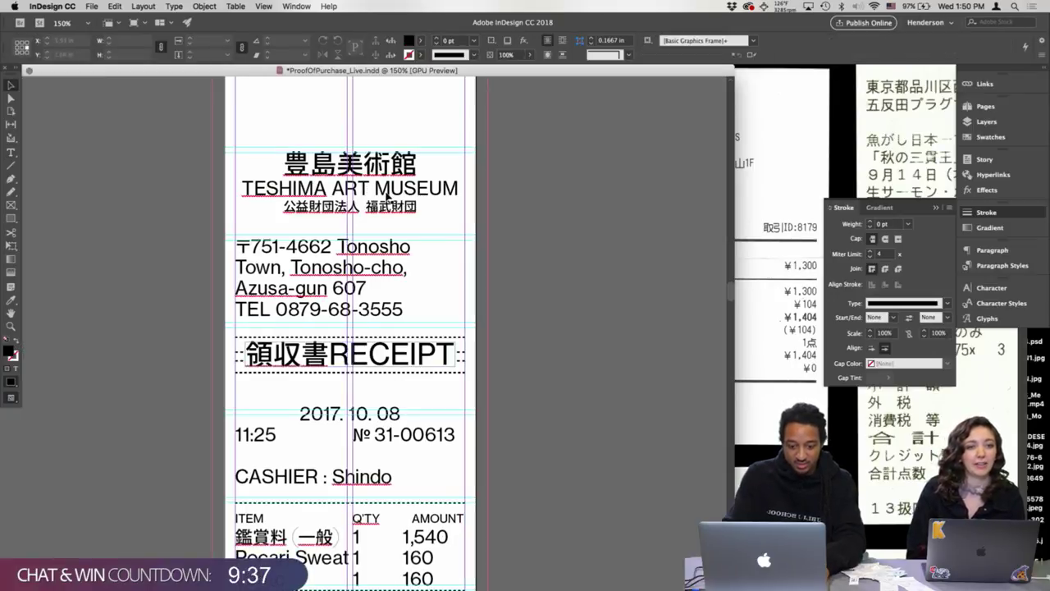
{"action": "triple_click", "coordinate": [336, 249]}
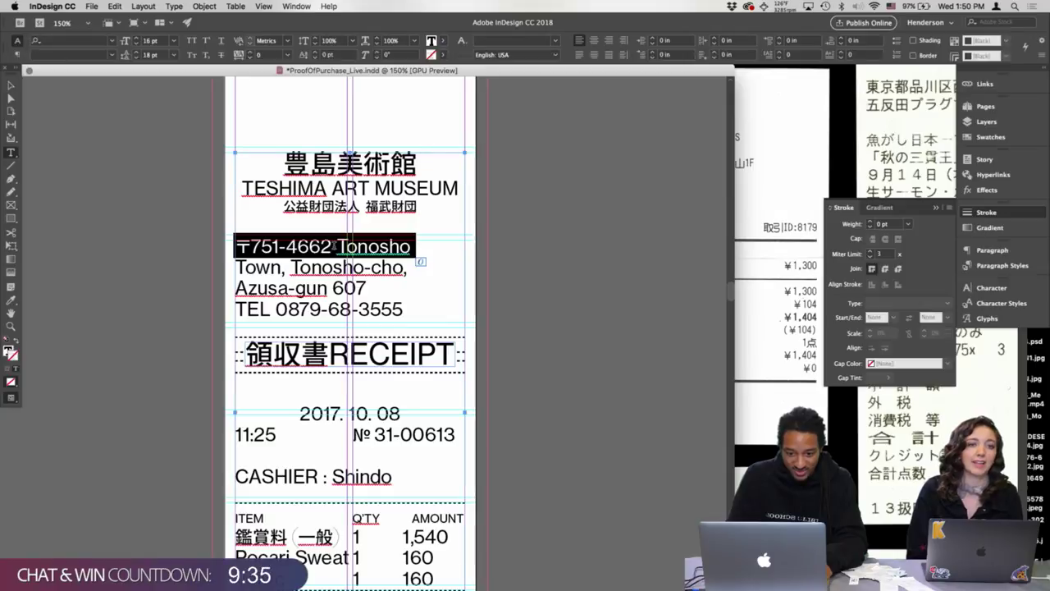
{"action": "key", "text": "alt+Down"}
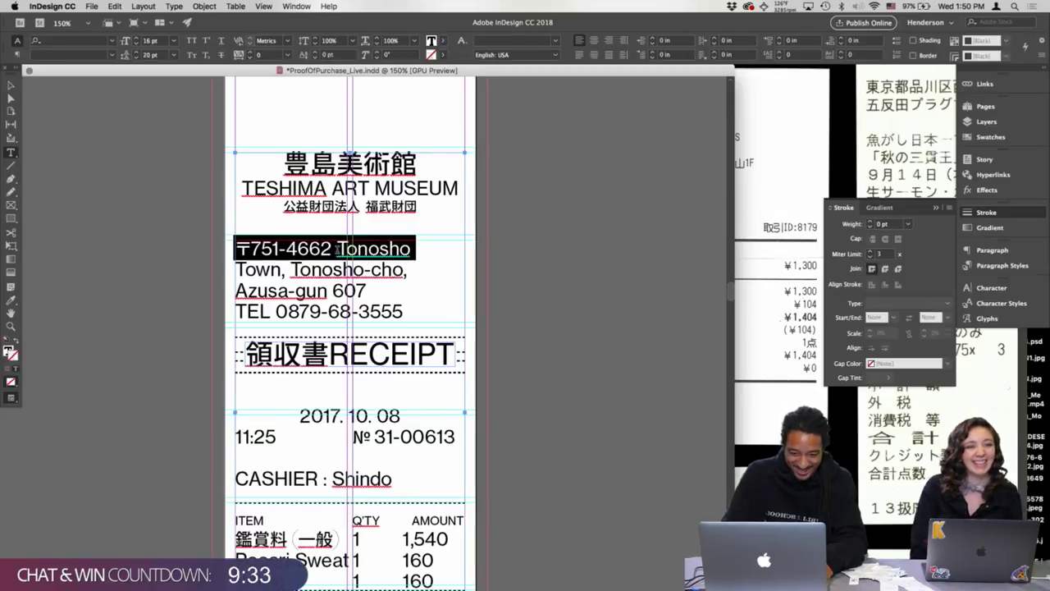
{"action": "key", "text": "Escape"}
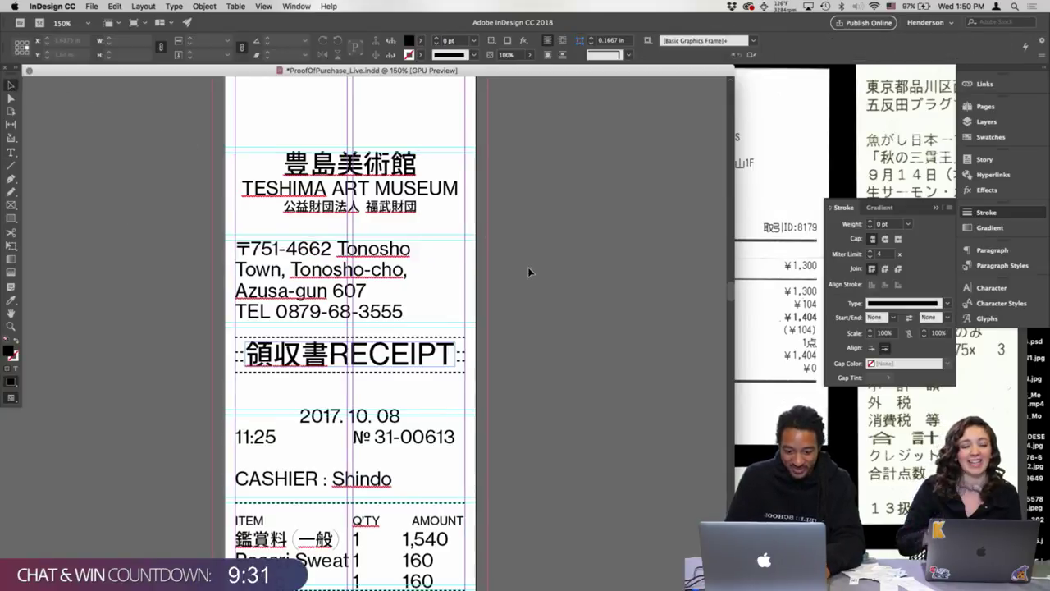
- Move the dashed rules and short dashes around the 領収書RECEIPT heading slightly down together with the heading, and deselect them
{"action": "scroll", "coordinate": [471, 306], "scroll_direction": "down", "scroll_amount": 1}
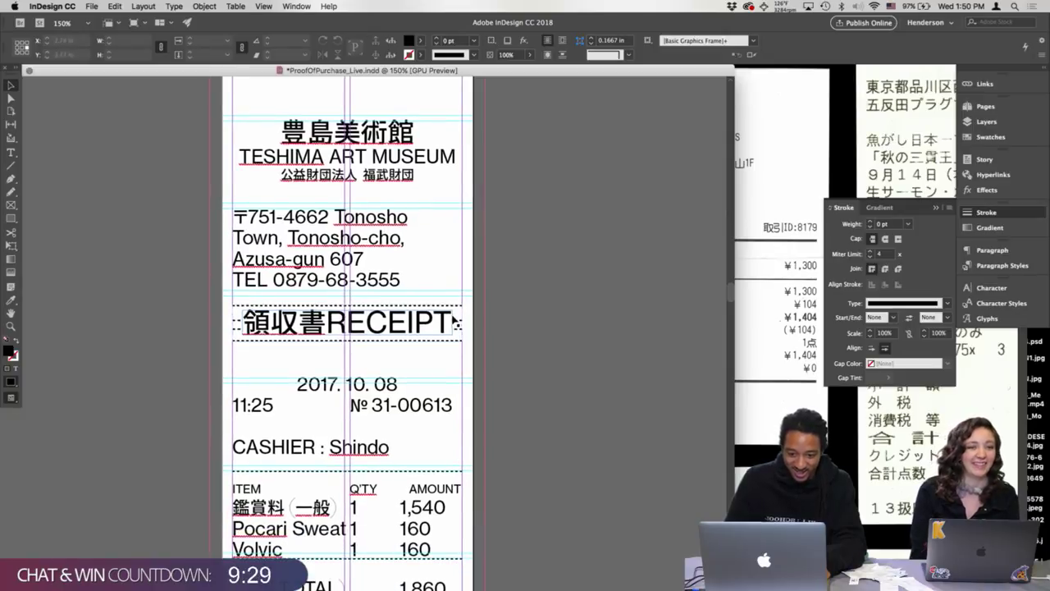
{"action": "left_click", "coordinate": [457, 328]}
{"action": "left_click_drag", "start_coordinate": [453, 326], "coordinate": [456, 343]}
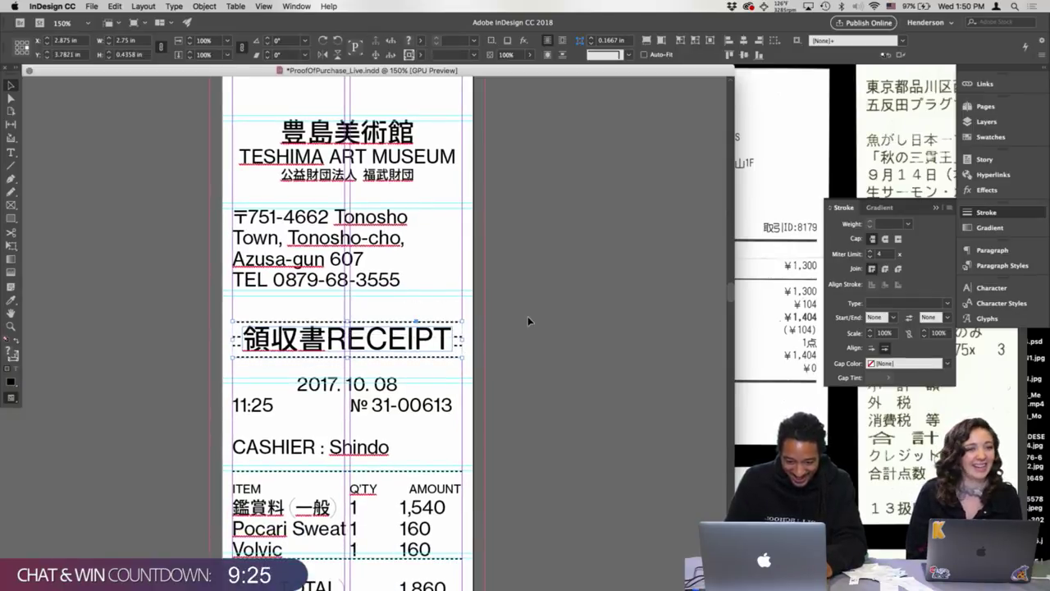
{"action": "left_click", "coordinate": [528, 316]}
- Increase the leading of the date line to add space under the 領収書RECEIPT heading, and deselect the text
{"action": "double_click", "coordinate": [411, 377]}
{"action": "left_click_drag", "start_coordinate": [405, 381], "coordinate": [375, 384]}
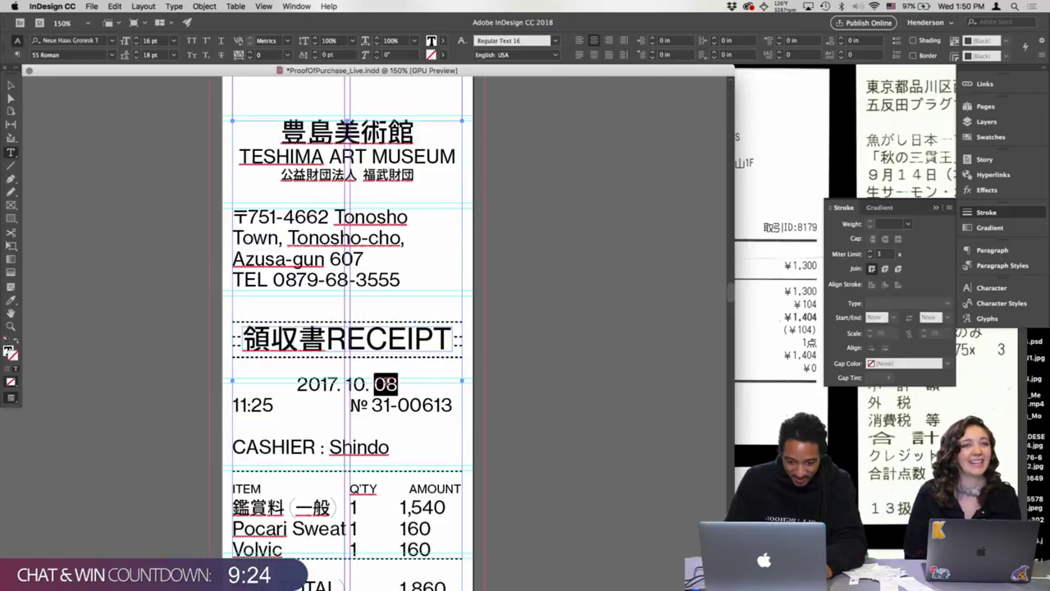
{"action": "triple_click", "coordinate": [376, 381]}
{"action": "key", "text": "alt+Down"}
{"action": "key", "text": "alt+Down"}
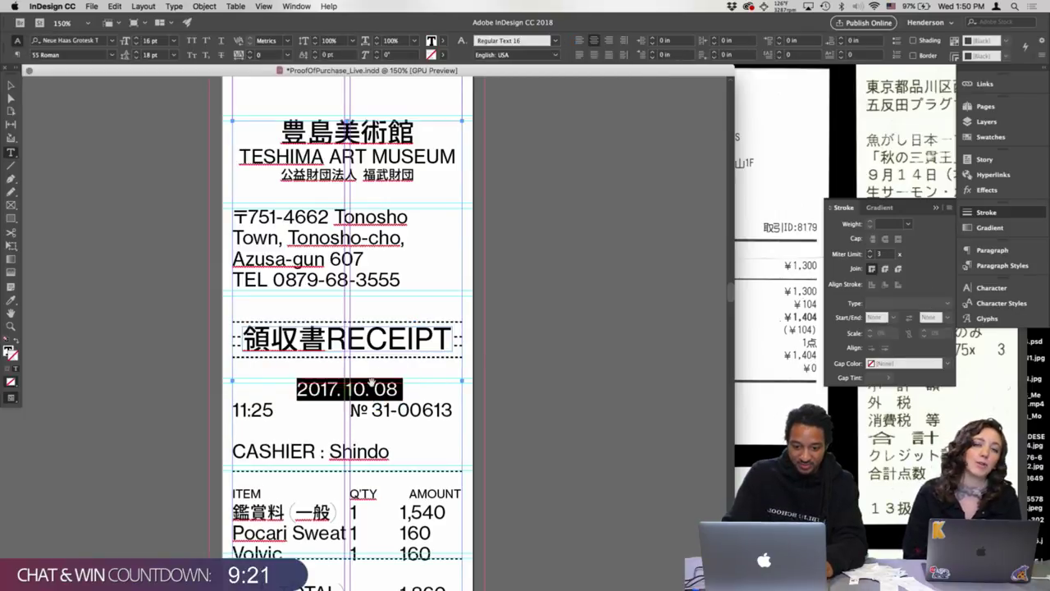
{"action": "key", "text": "Escape"}
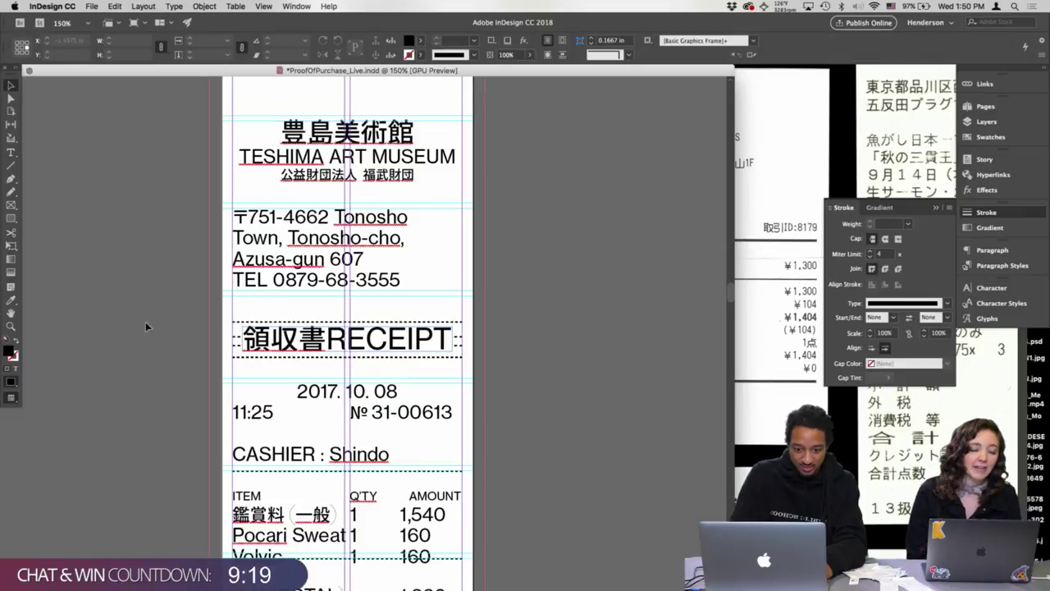
- Try to lower the dashed rule under the item list, and undo it together with the last leading increase on the date line
{"action": "scroll", "coordinate": [532, 274], "scroll_direction": "down", "scroll_amount": 5}
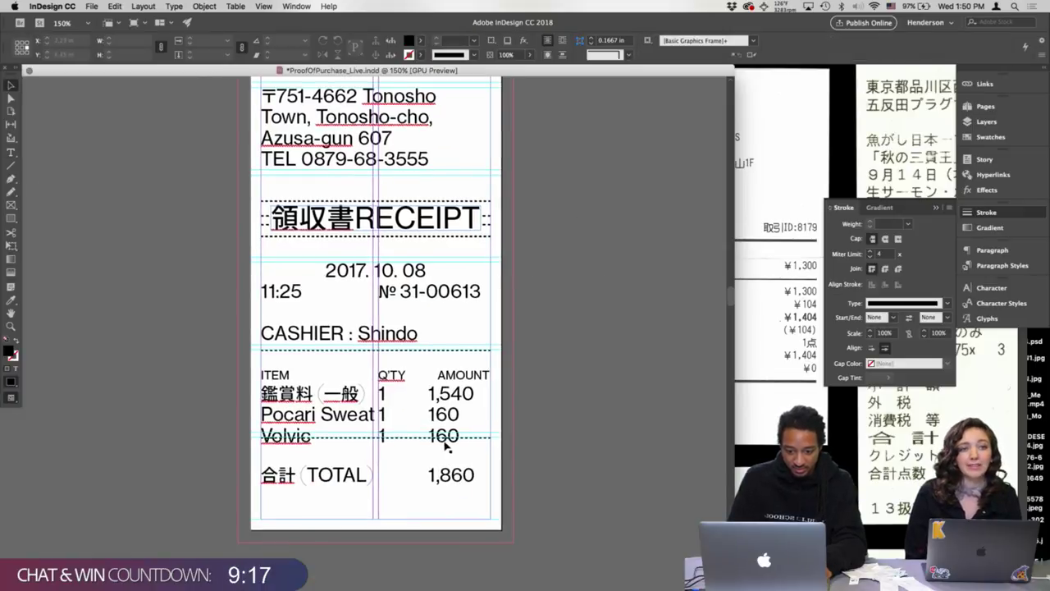
{"action": "left_click", "coordinate": [480, 437]}
{"action": "left_click_drag", "start_coordinate": [480, 450], "coordinate": [477, 457]}
{"action": "left_click_drag", "start_coordinate": [461, 355], "coordinate": [464, 360]}
{"action": "key", "text": "super+z"}
{"action": "key", "text": "super+z"}
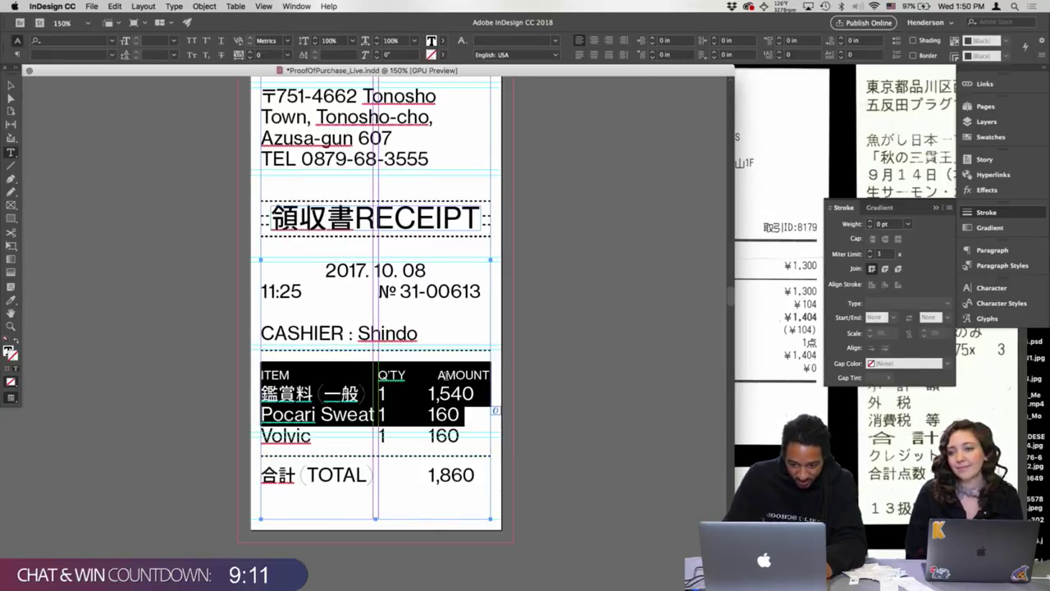
{"action": "key", "text": "super+z"}
- Tighten the leading of the ITEM, Q'TY and AMOUNT header row to 8 pt and deselect the text
{"action": "triple_click", "coordinate": [447, 374]}
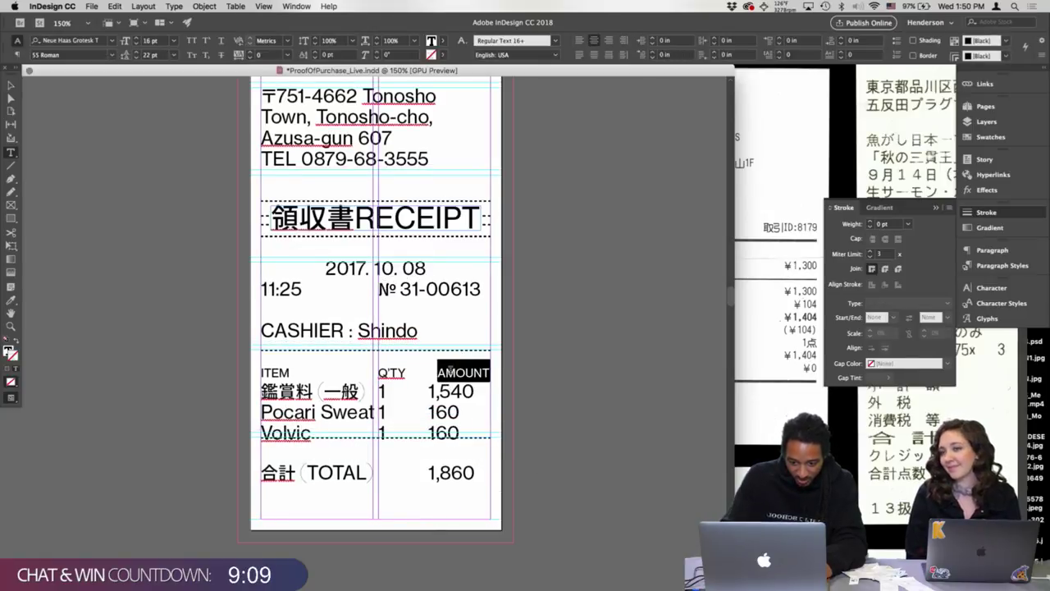
{"action": "key", "text": "alt+Up"}
{"action": "key", "text": "alt+Up"}
{"action": "key", "text": "alt+Up"}
{"action": "key", "text": "alt+Up"}
{"action": "key", "text": "alt+Up"}
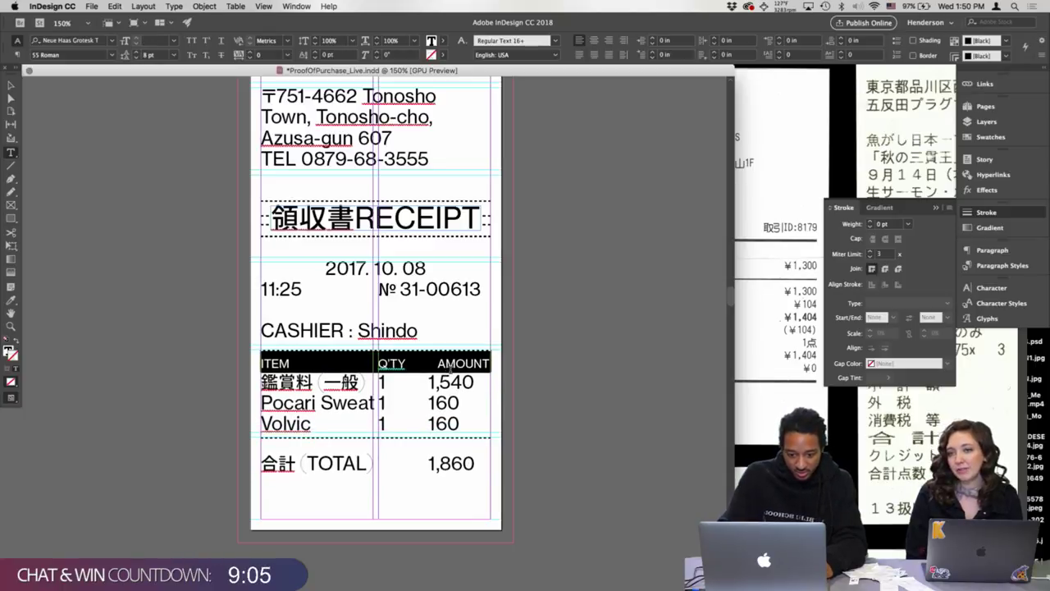
{"action": "left_click", "coordinate": [417, 362]}
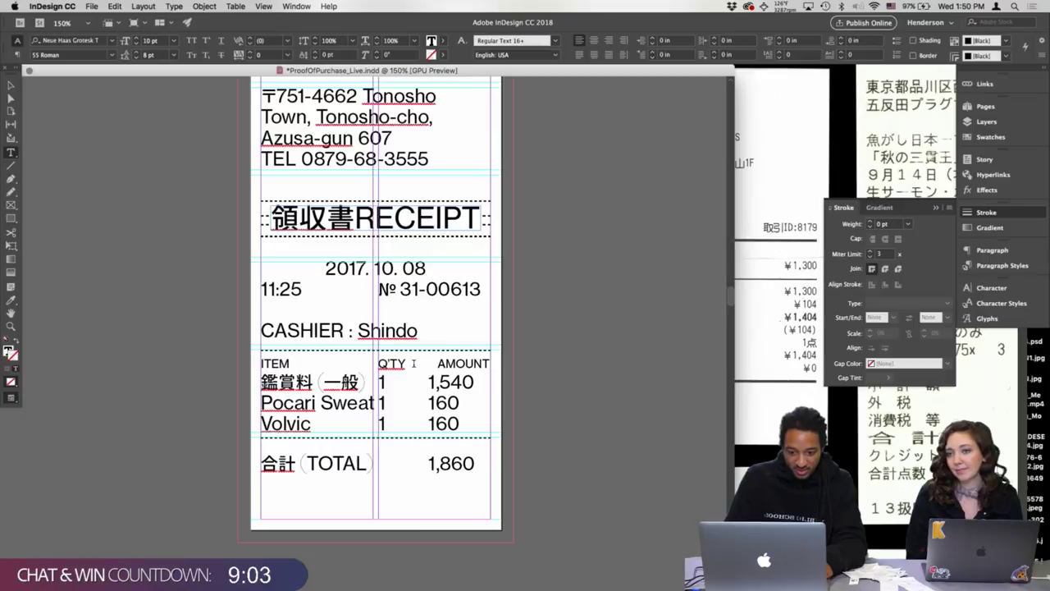
{"action": "triple_click", "coordinate": [413, 362]}
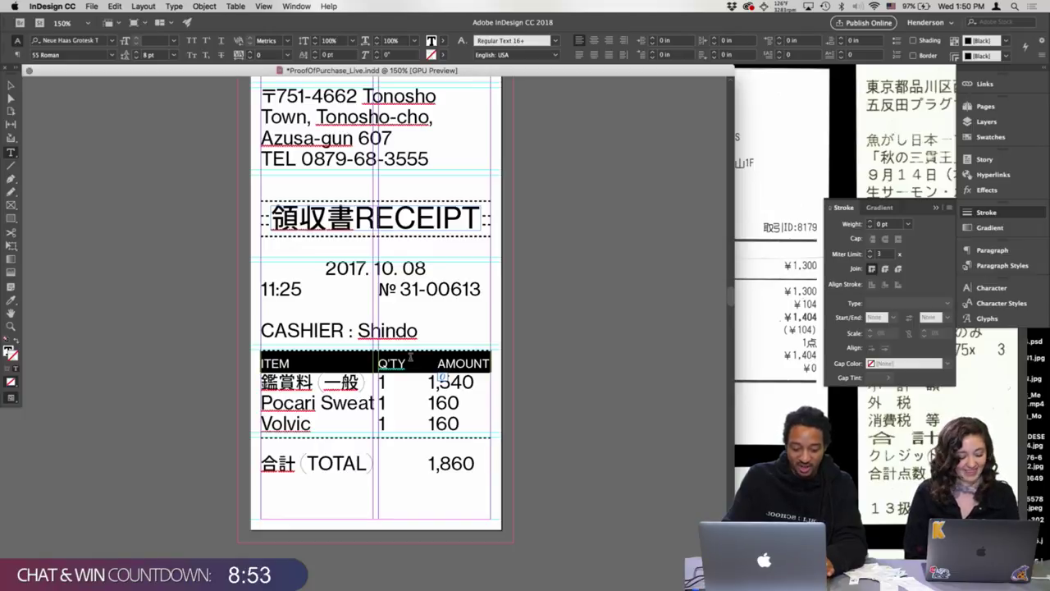
{"action": "key", "text": "Escape"}
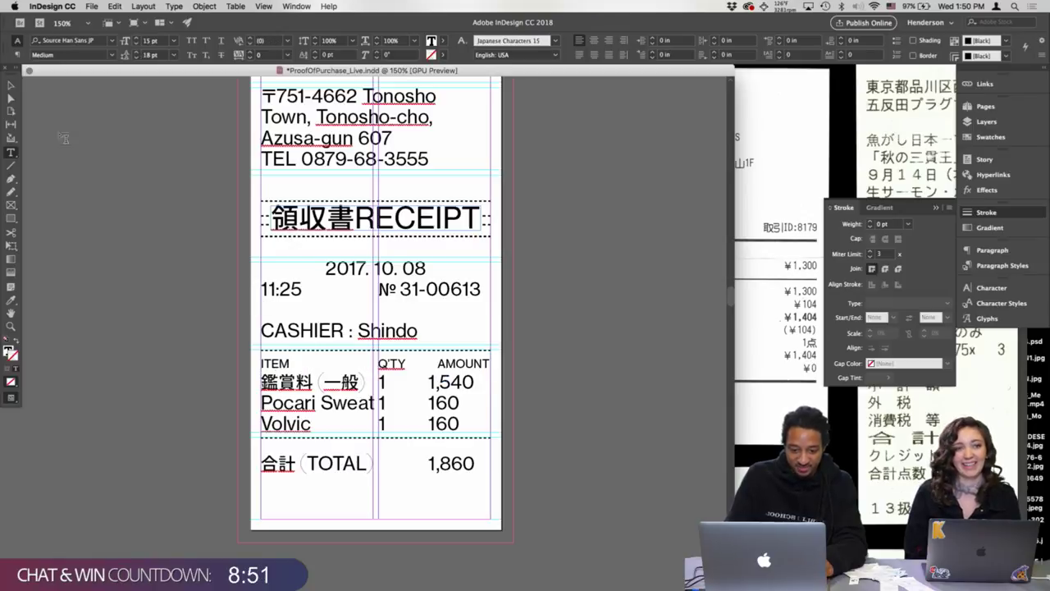
- Preview the receipt without guides and select the dashed rules and short dashes at the right end of the 領収書RECEIPT heading
{"action": "key", "text": "w"}
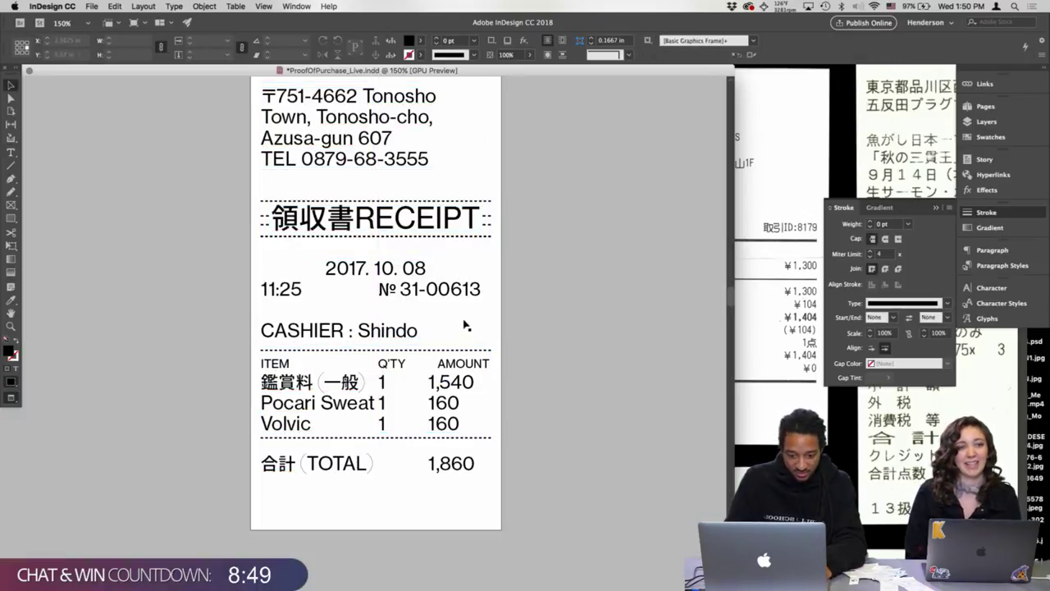
{"action": "left_click_drag", "start_coordinate": [481, 278], "coordinate": [481, 303]}
{"action": "key", "text": "w"}
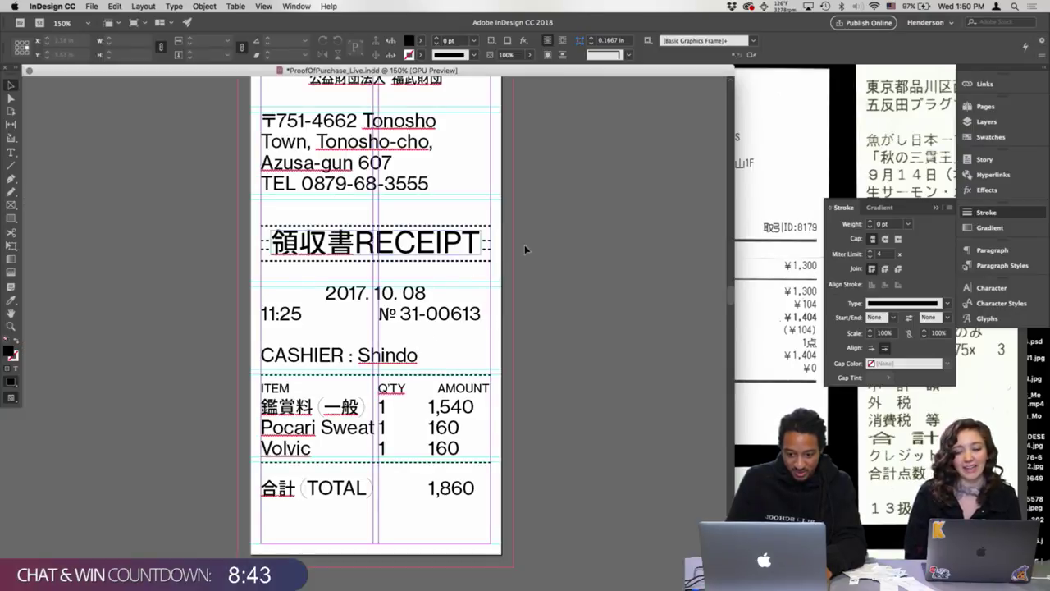
{"action": "key", "text": "w"}
{"action": "left_click", "coordinate": [490, 243]}
{"action": "left_click_drag", "start_coordinate": [499, 216], "coordinate": [488, 273]}
{"action": "left_click", "coordinate": [509, 219]}
{"action": "key", "text": "a"}
{"action": "left_click_drag", "start_coordinate": [506, 213], "coordinate": [488, 267]}
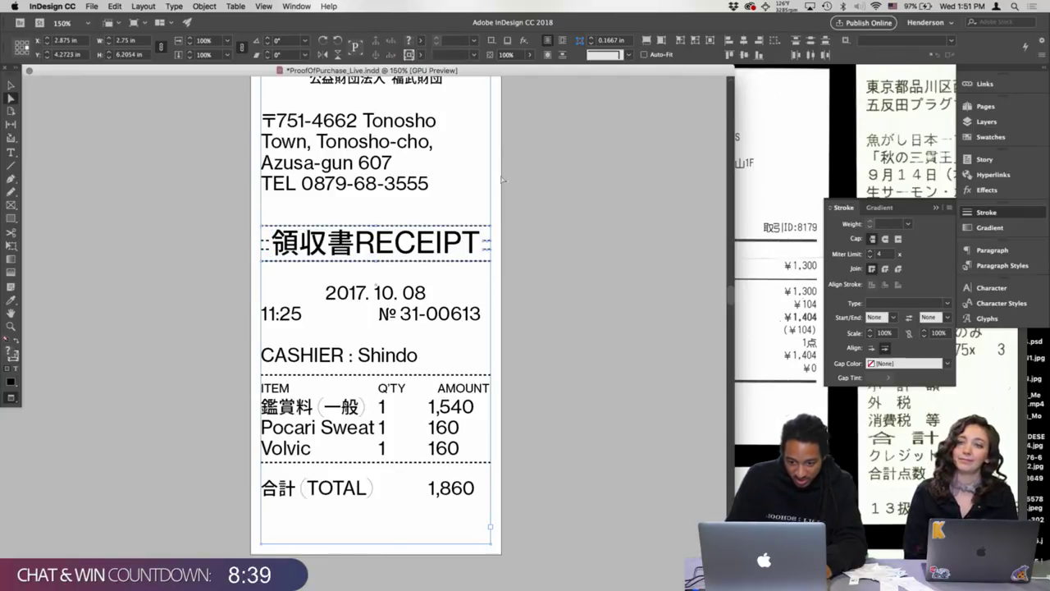
{"action": "key", "text": "v"}
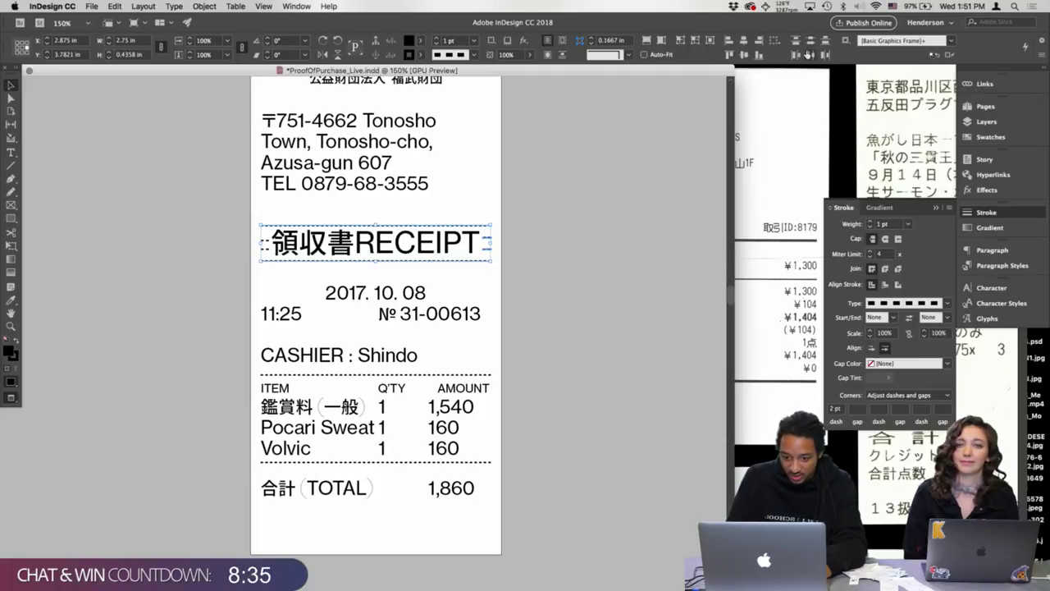
- Distribute the short dashes at the left end of the 領収書RECEIPT heading evenly between the two dashed rules, and deselect them
{"action": "key", "text": "a"}
{"action": "left_click_drag", "start_coordinate": [230, 218], "coordinate": [276, 271]}
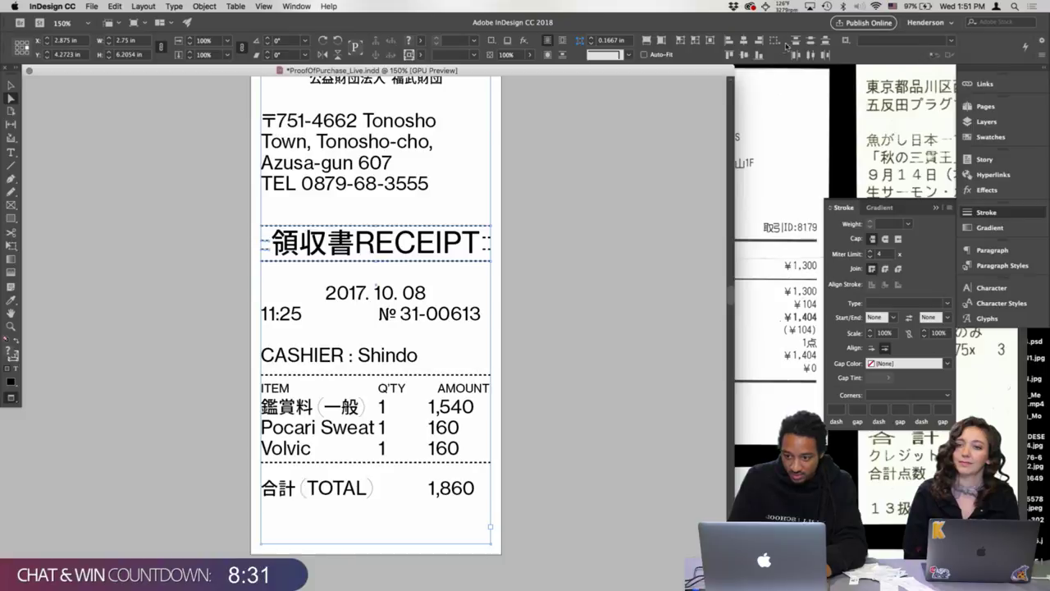
{"action": "key", "text": "v"}
{"action": "left_click", "coordinate": [490, 225]}
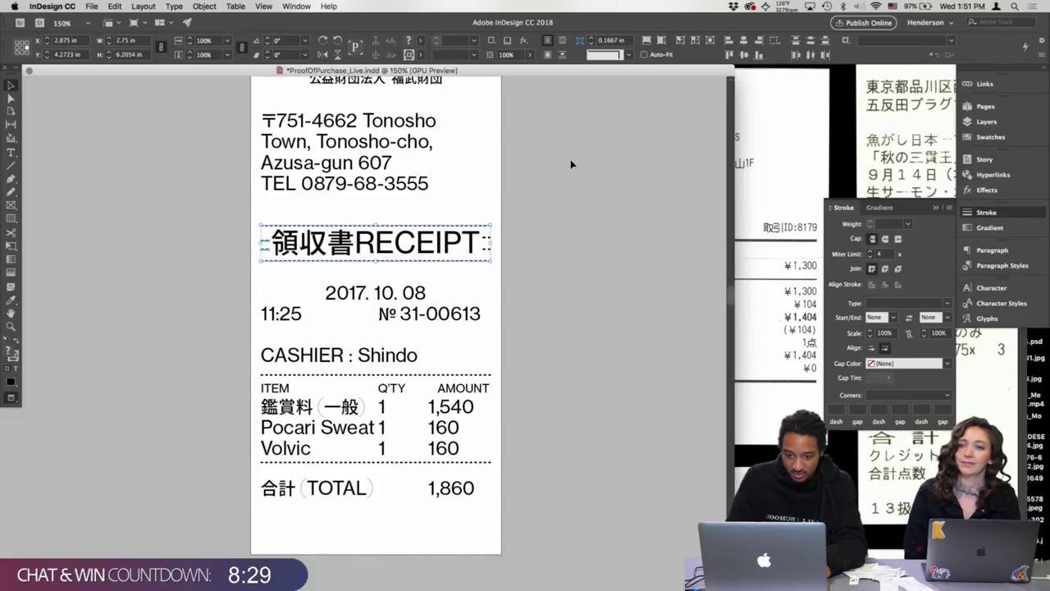
{"action": "key", "text": "a"}
{"action": "left_click_drag", "start_coordinate": [244, 216], "coordinate": [272, 273]}
{"action": "left_click", "coordinate": [491, 205], "text": "shift"}
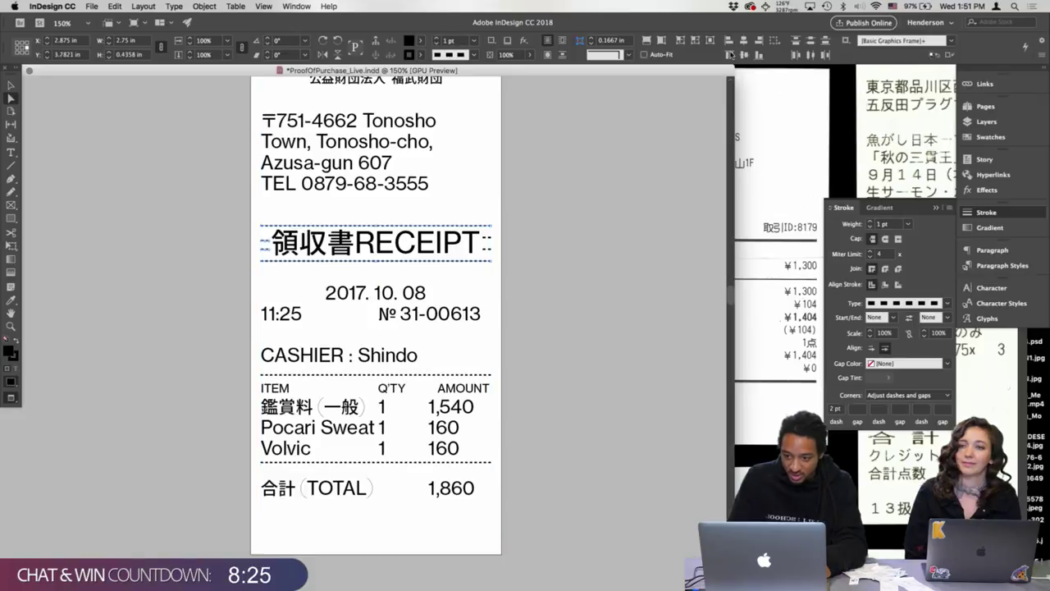
{"action": "left_click", "coordinate": [810, 41]}
{"action": "left_click", "coordinate": [591, 203]}
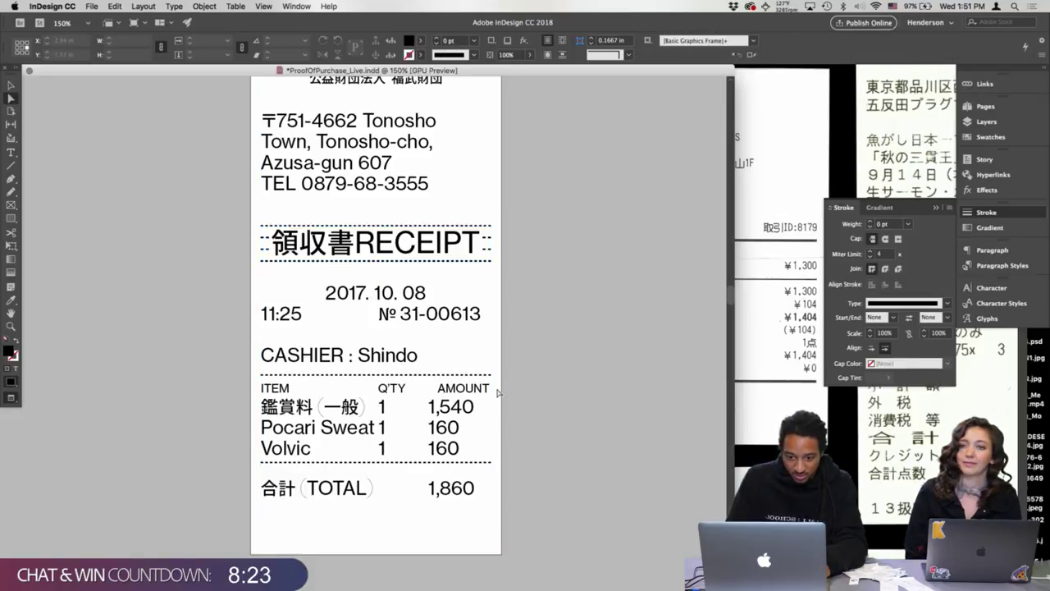
- Examine the whole Teshima receipt at 100% with and without guides
{"action": "key", "text": "v"}
{"action": "scroll", "coordinate": [567, 258], "scroll_direction": "up", "scroll_amount": 4}
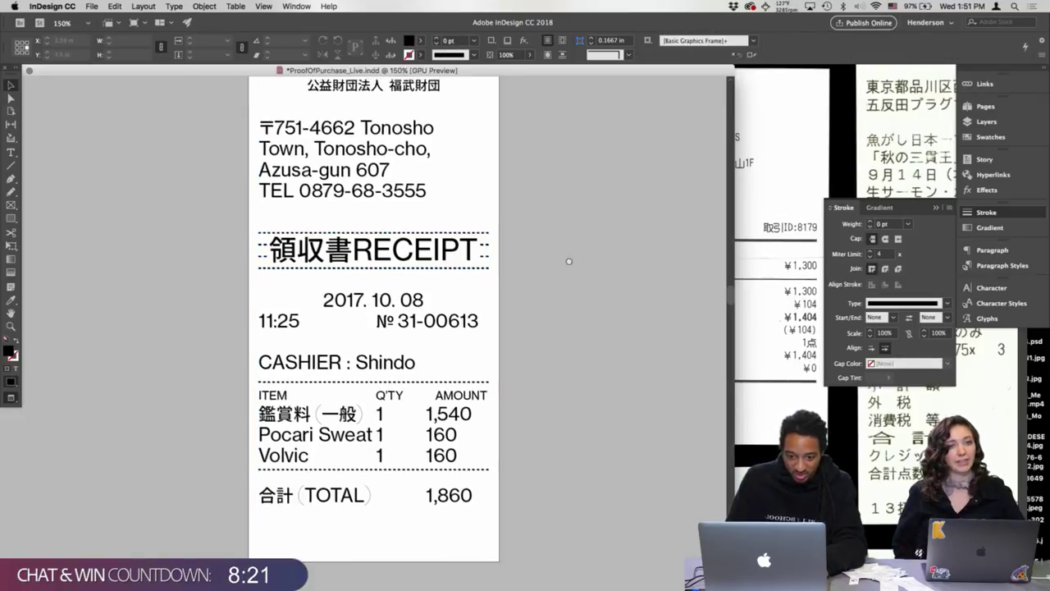
{"action": "key", "text": "super+1"}
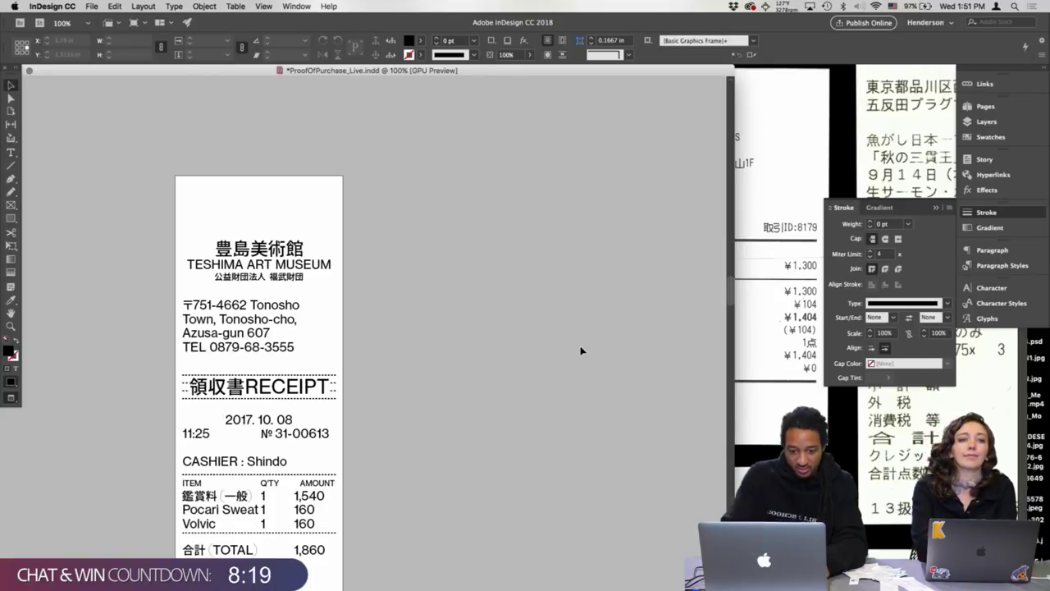
{"action": "left_click_drag", "start_coordinate": [466, 379], "coordinate": [503, 241]}
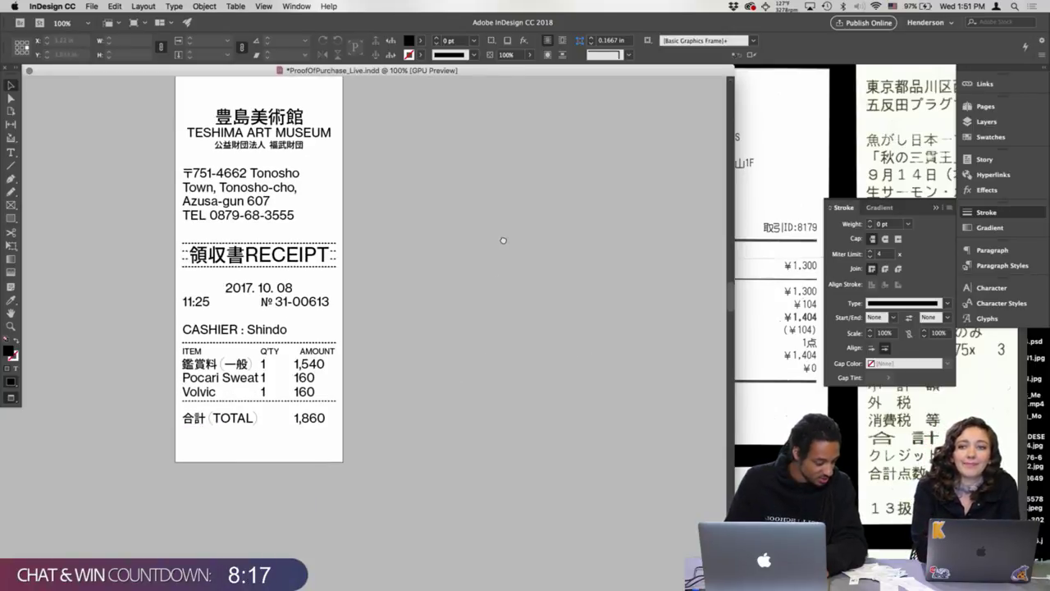
{"action": "scroll", "coordinate": [503, 240], "scroll_direction": "up", "scroll_amount": 1}
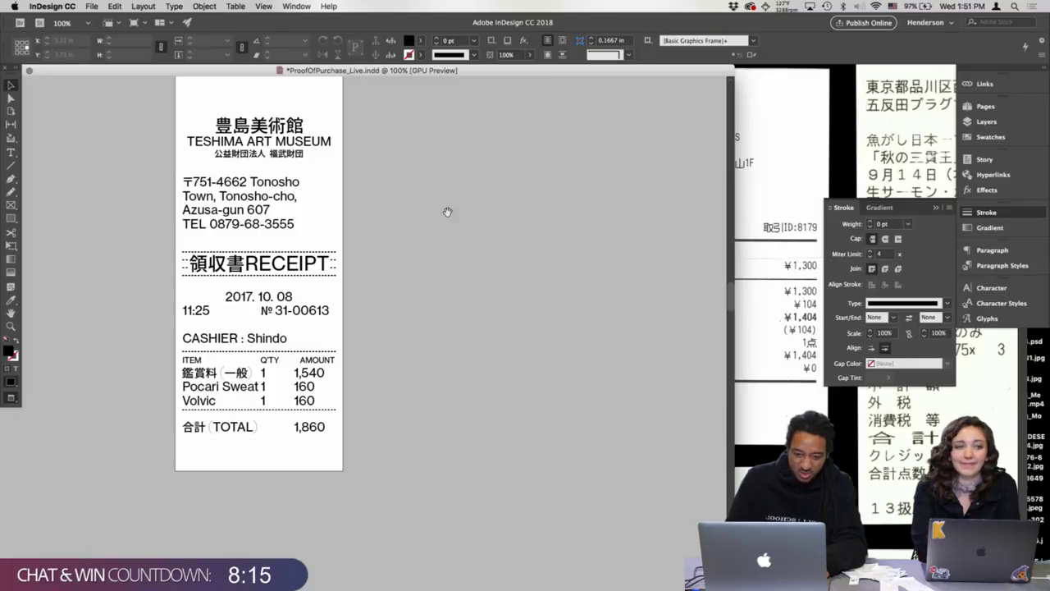
{"action": "left_click_drag", "start_coordinate": [447, 213], "coordinate": [436, 241]}
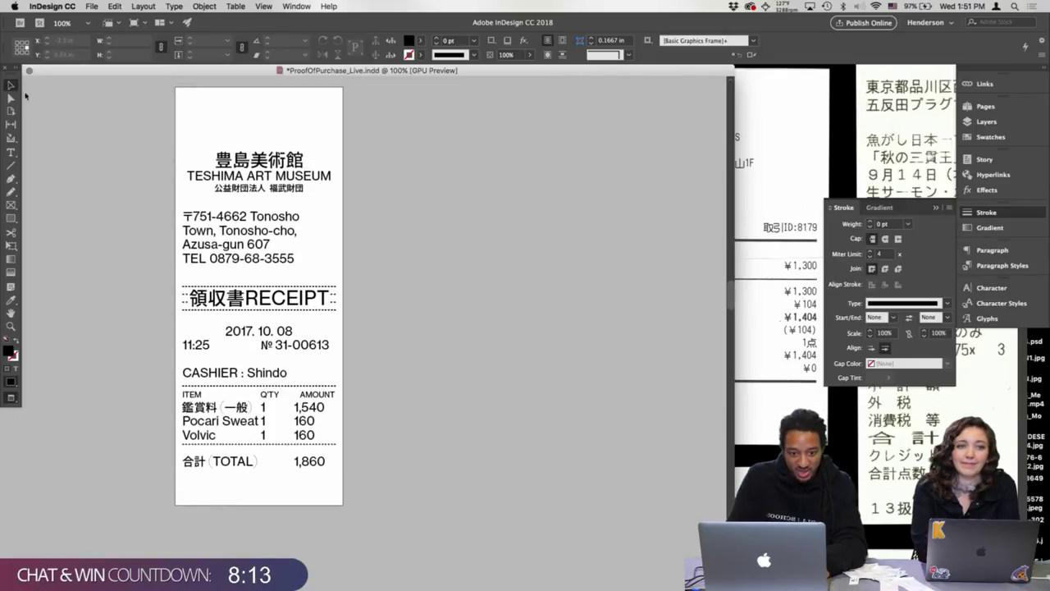
{"action": "key", "text": "w"}
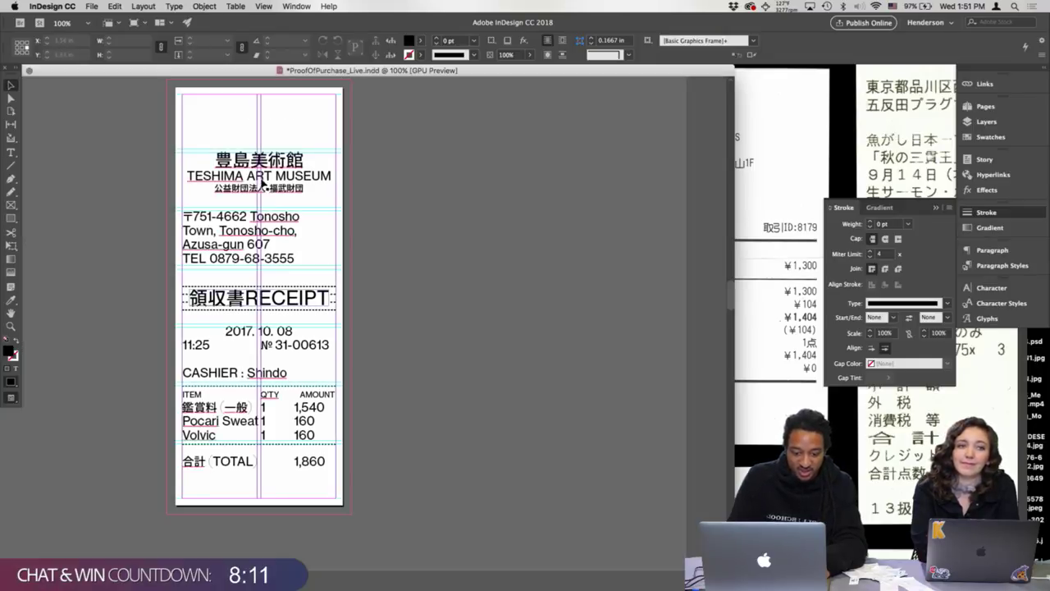
{"action": "key", "text": "w"}
- Go to the Chichu Art Museum receipt, check the type settings of its 地中美術館 title and select its text frame
{"action": "scroll", "coordinate": [367, 366], "scroll_direction": "down", "scroll_amount": 10}
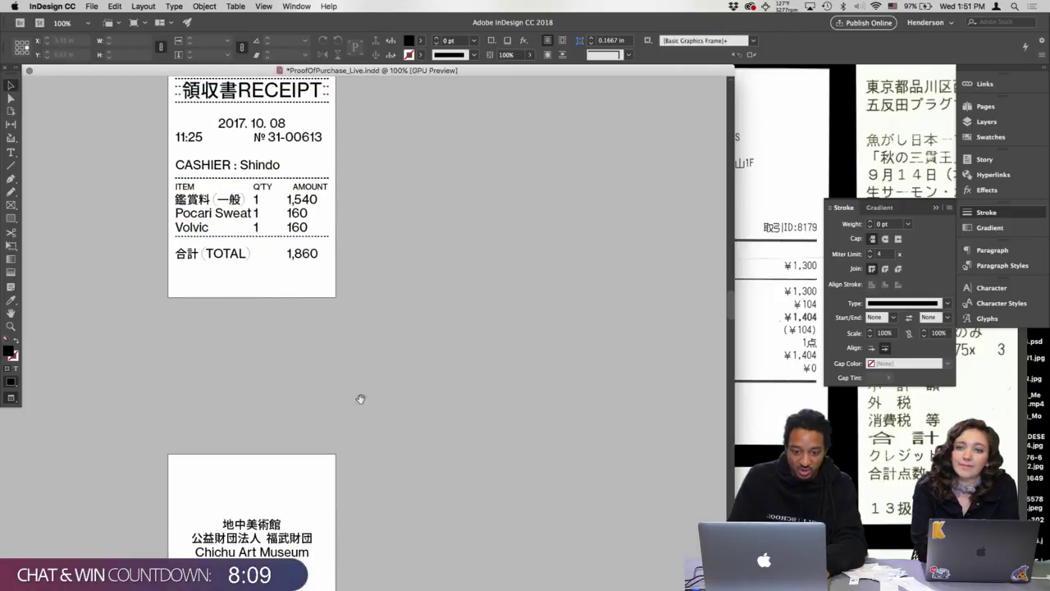
{"action": "left_click_drag", "start_coordinate": [401, 258], "coordinate": [402, 264]}
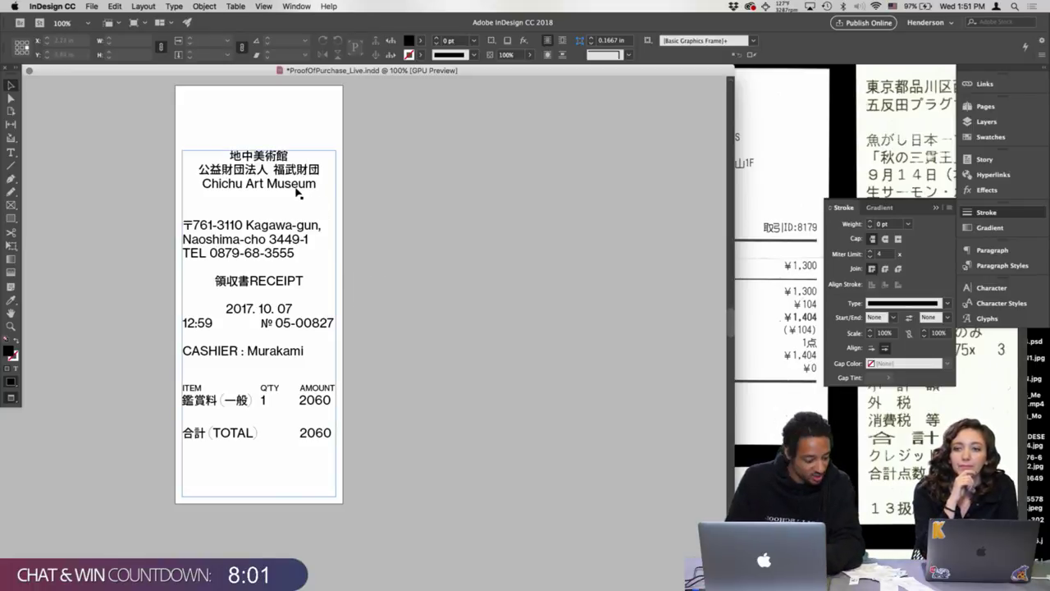
{"action": "double_click", "coordinate": [275, 155]}
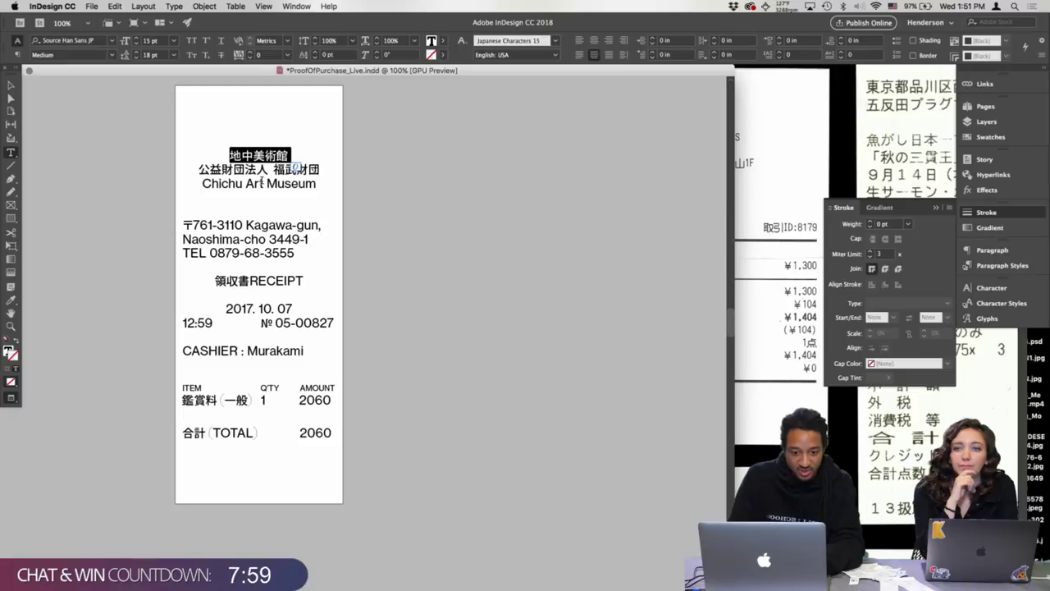
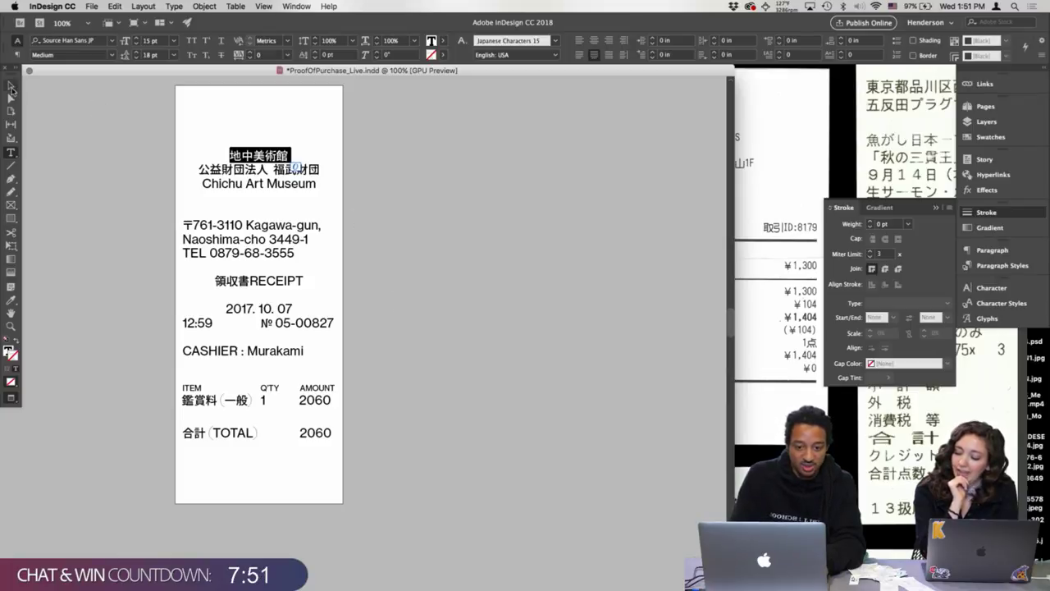
{"action": "left_click", "coordinate": [11, 85]}
{"action": "scroll", "coordinate": [413, 185], "scroll_direction": "up", "scroll_amount": 1}
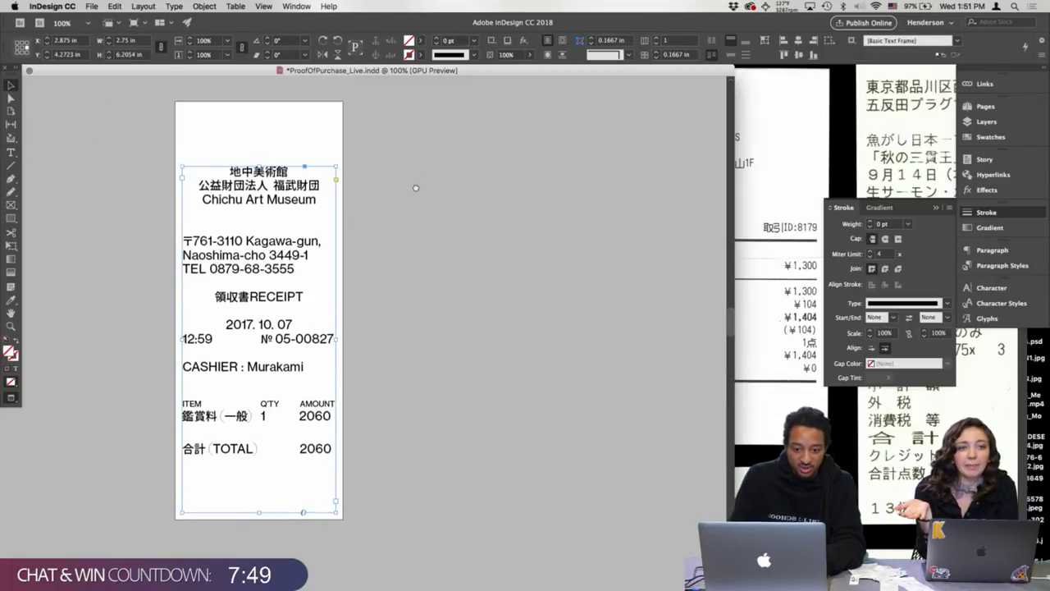
- Check the type settings of the Chichu receipt's first two header lines and of the Teshima receipt's 豊島美術館 title
{"action": "scroll", "coordinate": [409, 158], "scroll_direction": "up", "scroll_amount": 4}
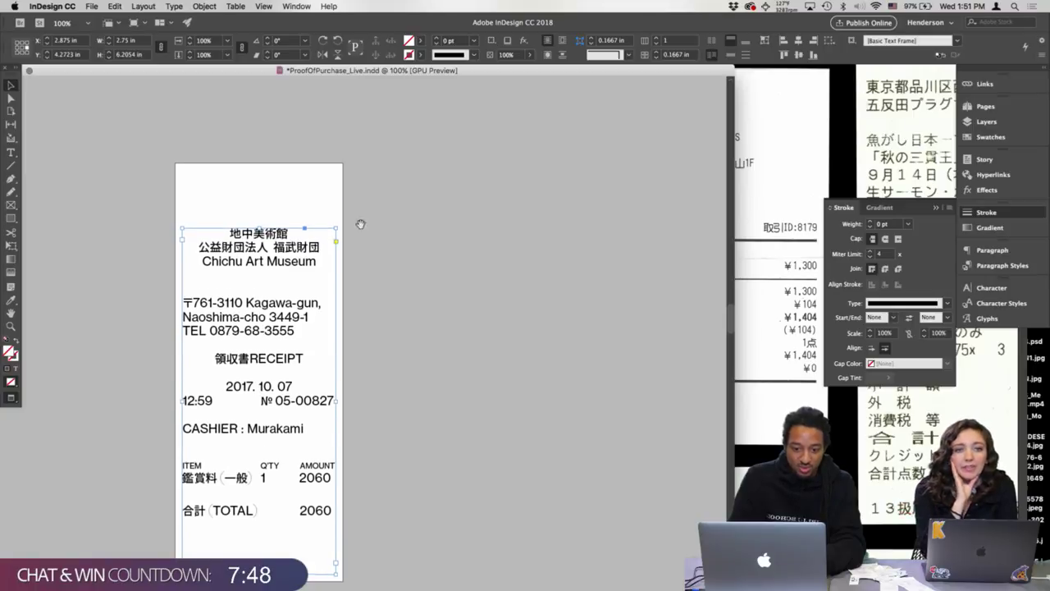
{"action": "triple_click", "coordinate": [273, 250]}
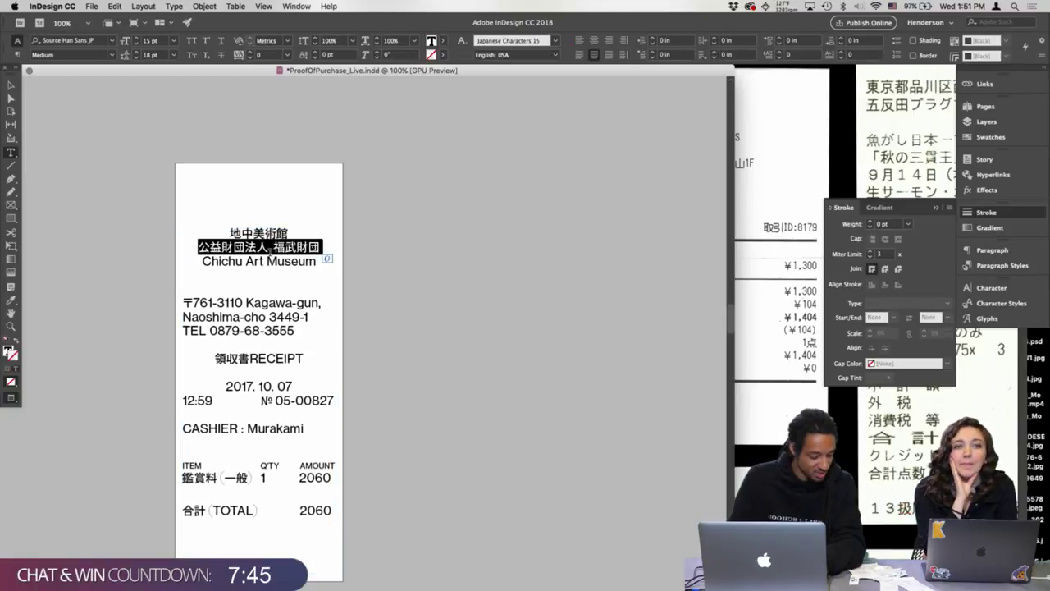
{"action": "left_click", "coordinate": [11, 85]}
{"action": "left_click_drag", "start_coordinate": [334, 203], "coordinate": [296, 417]}
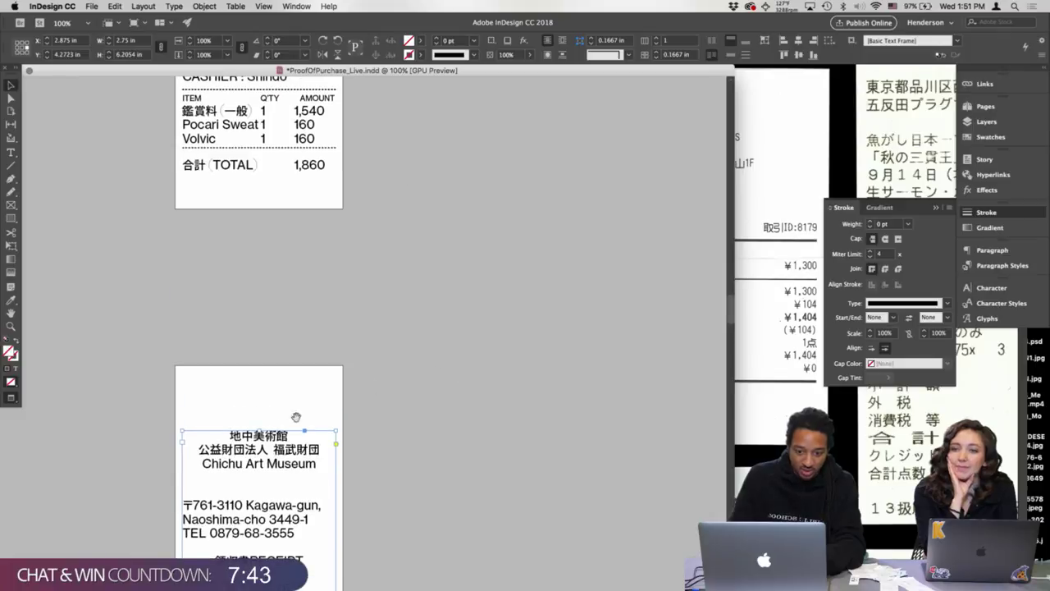
{"action": "triple_click", "coordinate": [271, 437]}
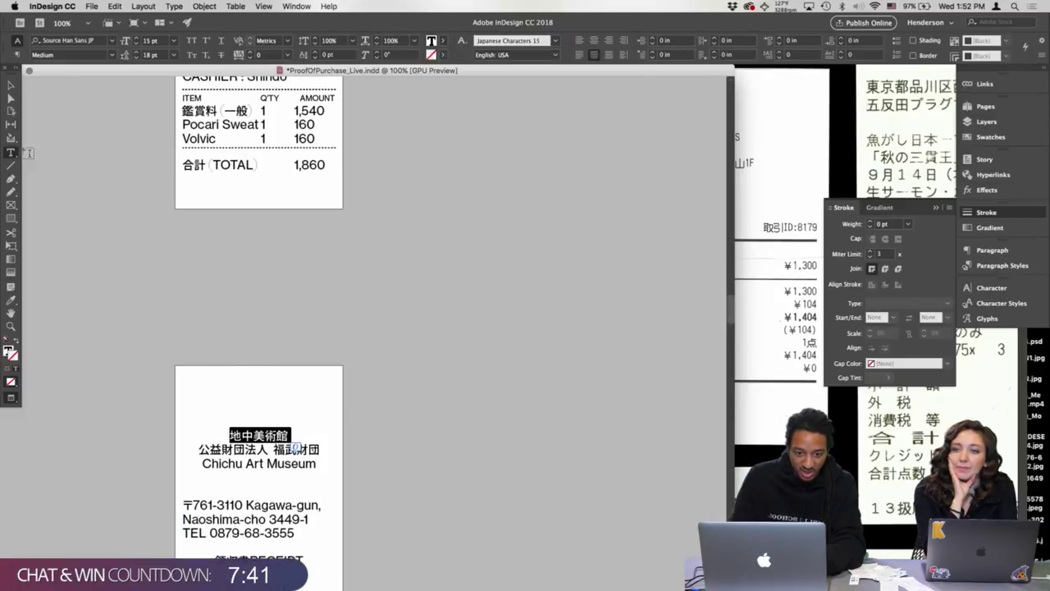
{"action": "left_click", "coordinate": [10, 85]}
{"action": "scroll", "coordinate": [222, 236], "scroll_direction": "up", "scroll_amount": 15}
{"action": "double_click", "coordinate": [223, 236]}
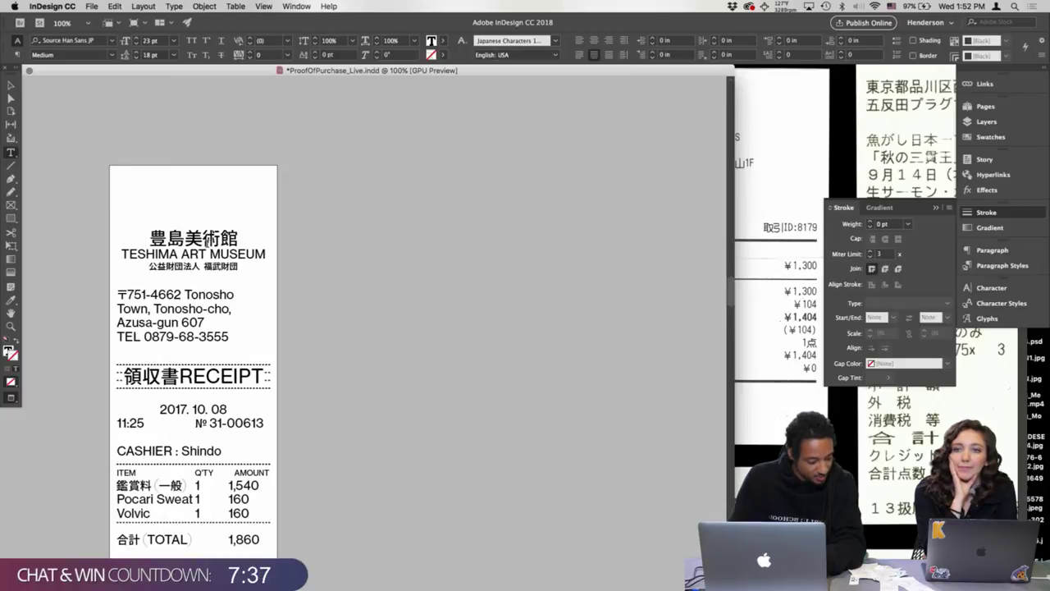
{"action": "key", "text": "Escape"}
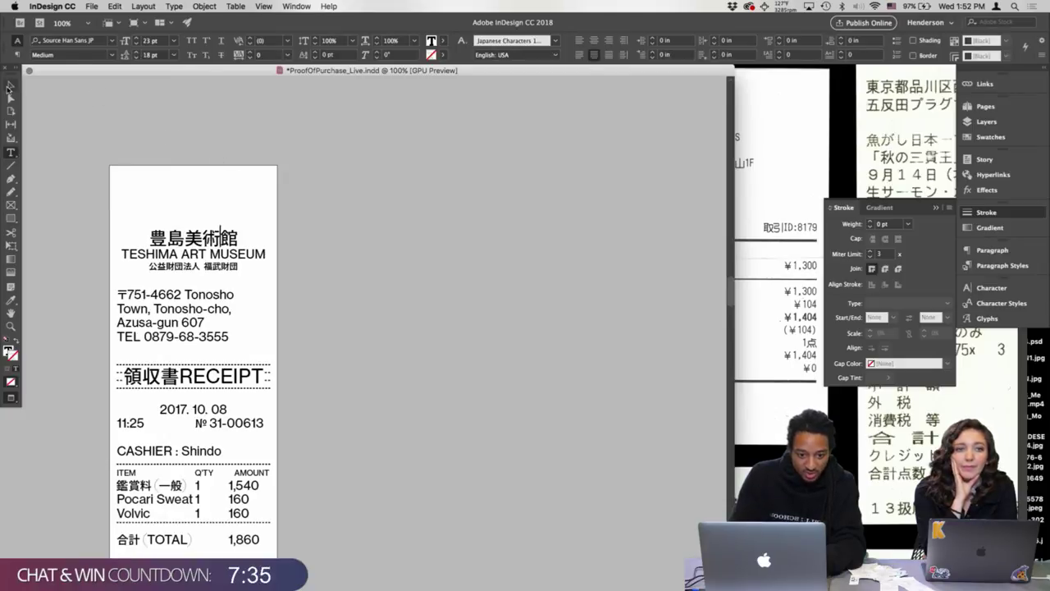
- Set the font size of the Chichu receipt's 地中美術館 title to 23 pt
{"action": "scroll", "coordinate": [282, 395], "scroll_direction": "down", "scroll_amount": 10}
{"action": "double_click", "coordinate": [282, 394]}
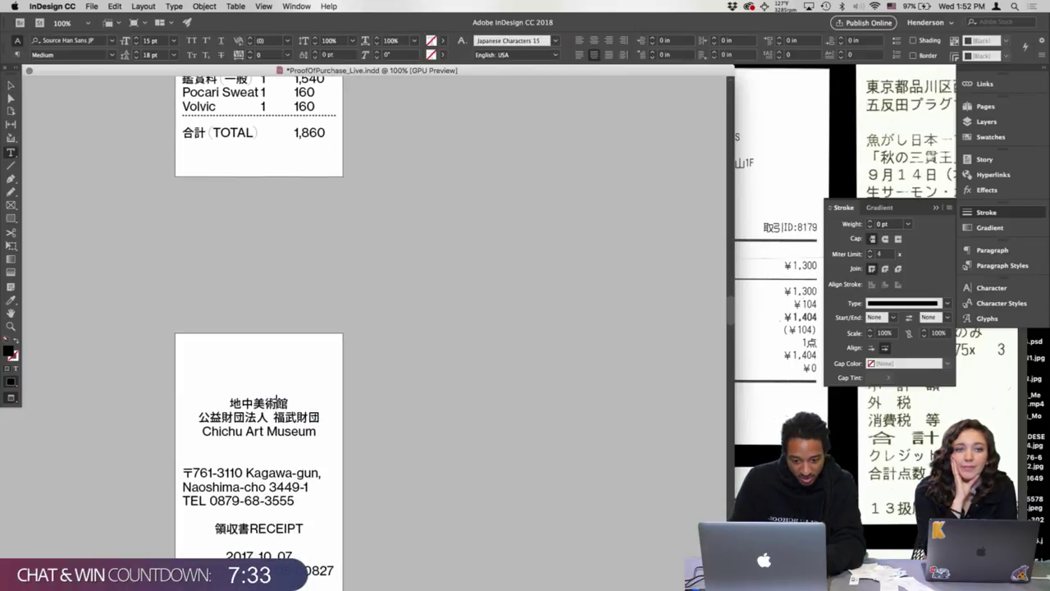
{"action": "double_click", "coordinate": [283, 400]}
{"action": "double_click", "coordinate": [148, 41]}
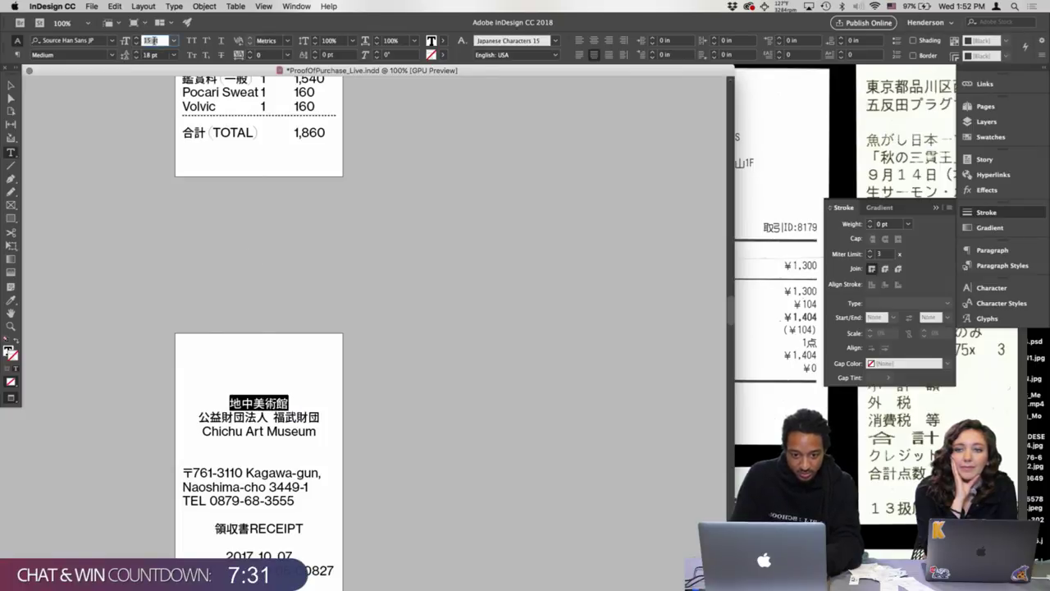
{"action": "type", "text": "12"}
{"action": "key", "text": "BackSpace"}
{"action": "key", "text": "BackSpace"}
{"action": "type", "text": "23"}
{"action": "key", "text": "Return"}
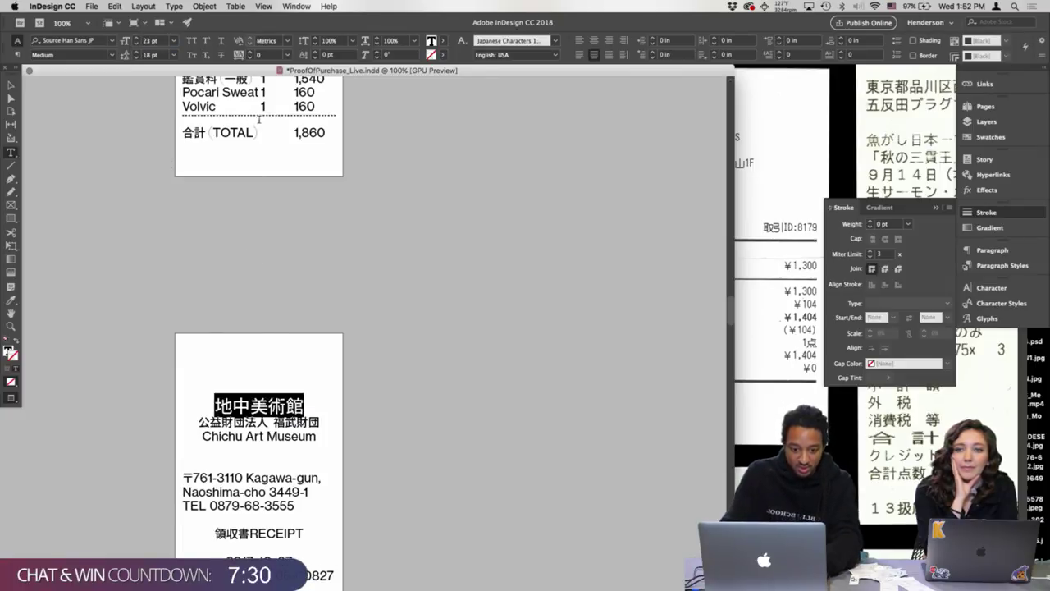
{"action": "left_click", "coordinate": [11, 85]}
- Compare the type settings of the 公益財団法人 福武財団 line on the Chichu receipt with those on the Teshima receipt
{"action": "scroll", "coordinate": [429, 164], "scroll_direction": "down", "scroll_amount": 5}
{"action": "triple_click", "coordinate": [300, 142]}
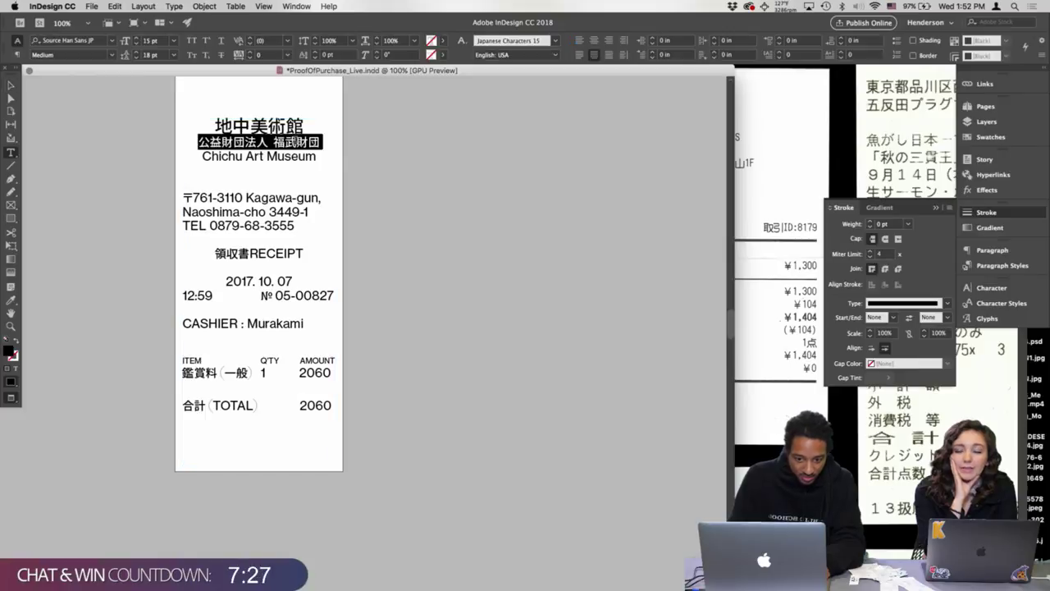
{"action": "key", "text": "Escape"}
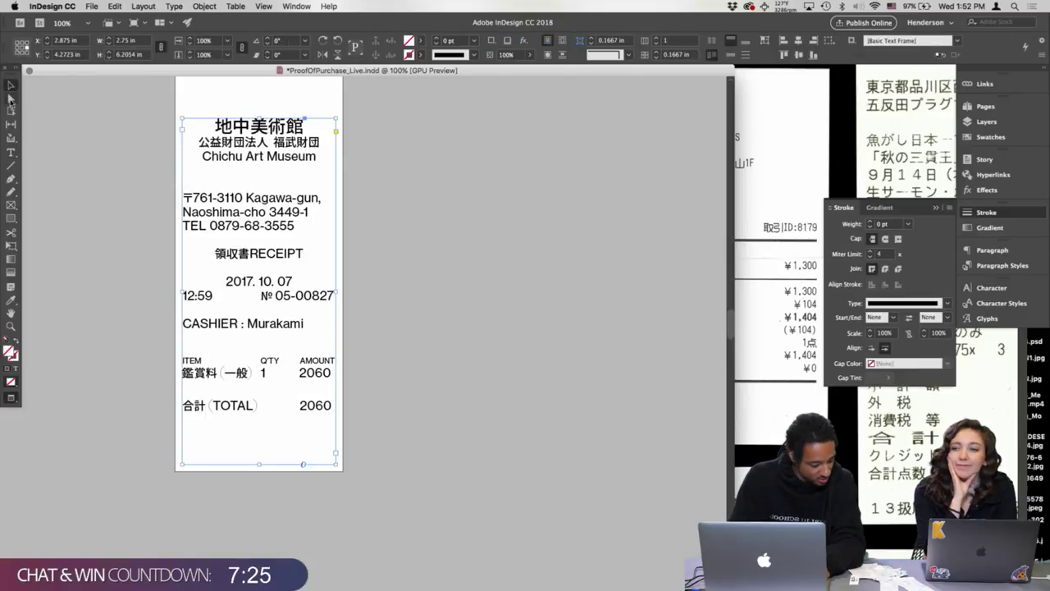
{"action": "left_click", "coordinate": [499, 480]}
{"action": "scroll", "coordinate": [499, 481], "scroll_direction": "up", "scroll_amount": 8}
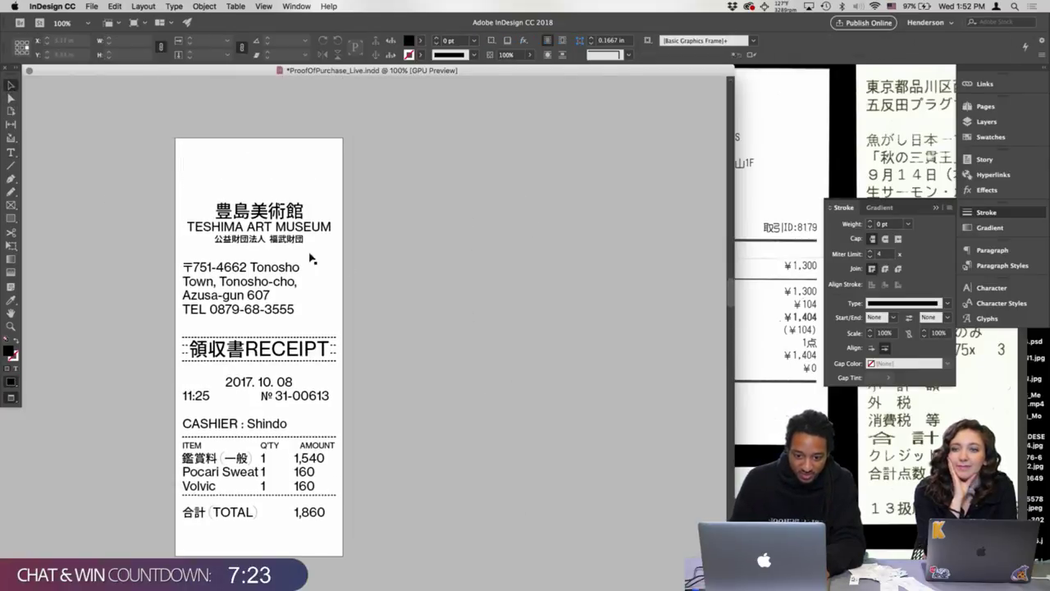
{"action": "left_click", "coordinate": [286, 243]}
{"action": "double_click", "coordinate": [285, 240]}
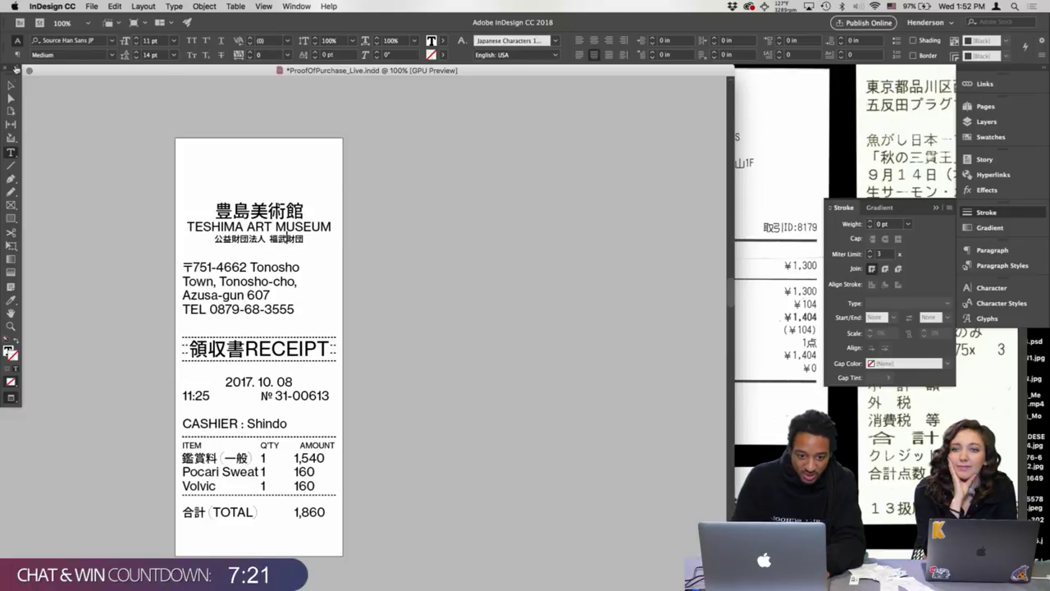
{"action": "key", "text": "Escape"}
{"action": "left_click", "coordinate": [112, 227]}
- Set the Chichu receipt's 公益財団法人 福武財団 line to 11 pt and tighten its leading
{"action": "scroll", "coordinate": [427, 364], "scroll_direction": "down", "scroll_amount": 10}
{"action": "double_click", "coordinate": [293, 299]}
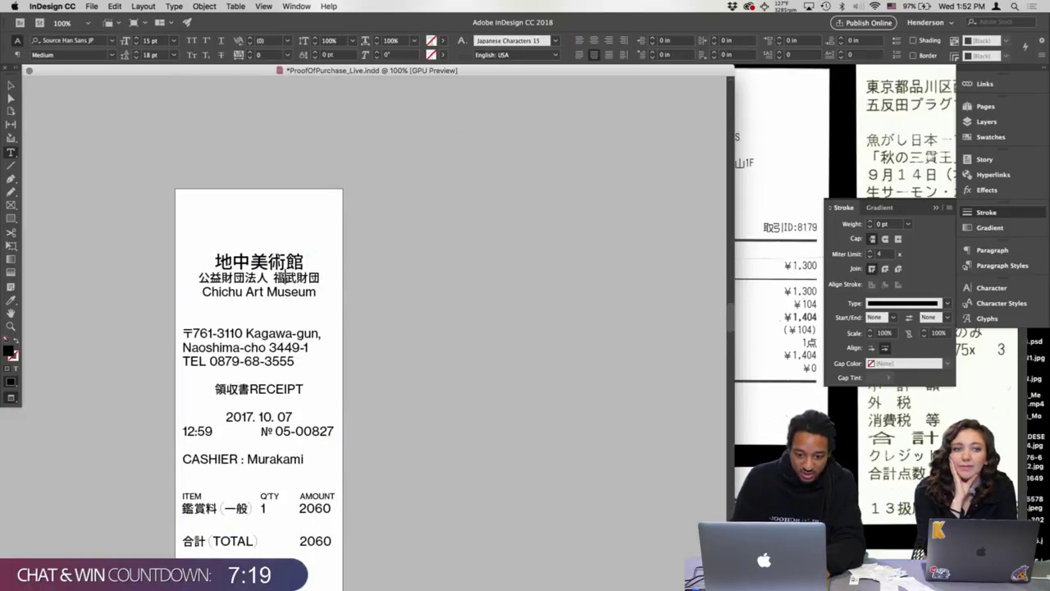
{"action": "triple_click", "coordinate": [270, 278]}
{"action": "left_click", "coordinate": [150, 40]}
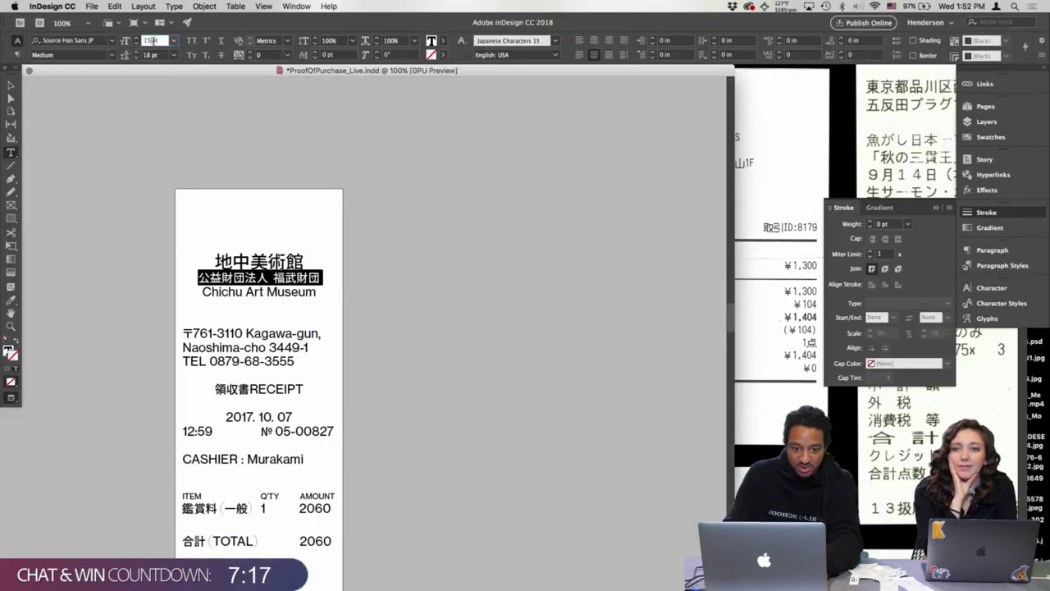
{"action": "type", "text": "11"}
{"action": "key", "text": "Return"}
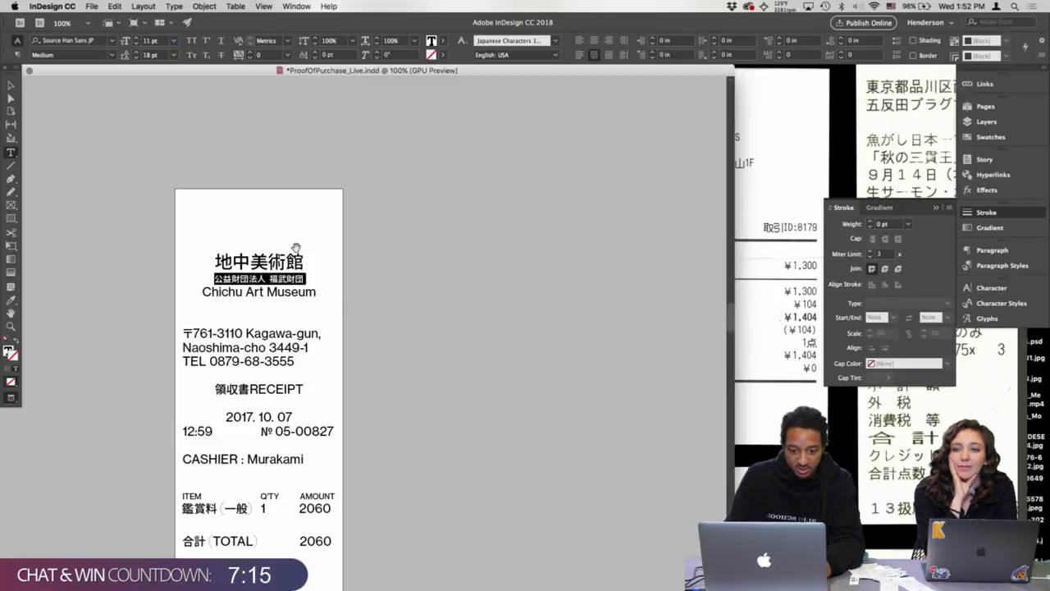
{"action": "key", "text": "alt+Up"}
{"action": "key", "text": "alt+Up"}
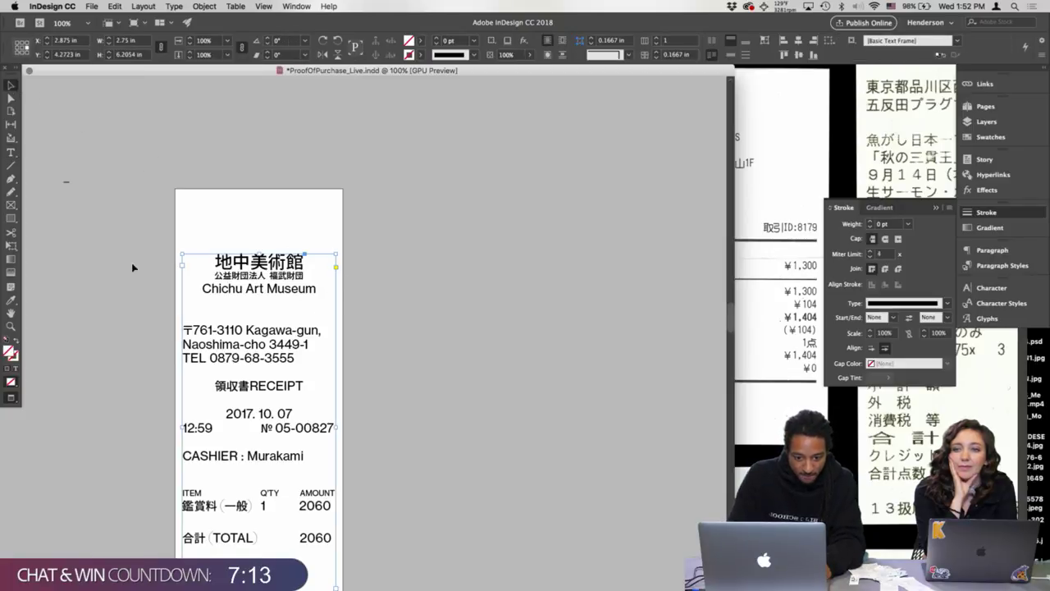
- Show the guides and break the Chichu receipt's 領収書RECEIPT heading so that RECEIPT sits on its own line
{"action": "scroll", "coordinate": [492, 215], "scroll_direction": "down", "scroll_amount": 5}
{"action": "left_click", "coordinate": [292, 171]}
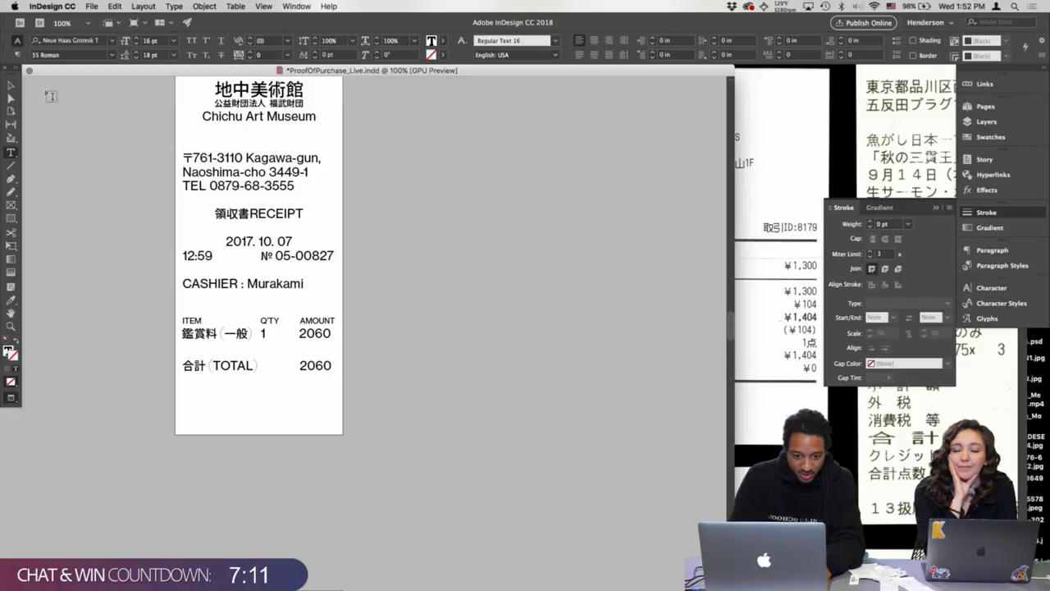
{"action": "key", "text": "Escape"}
{"action": "key", "text": "w"}
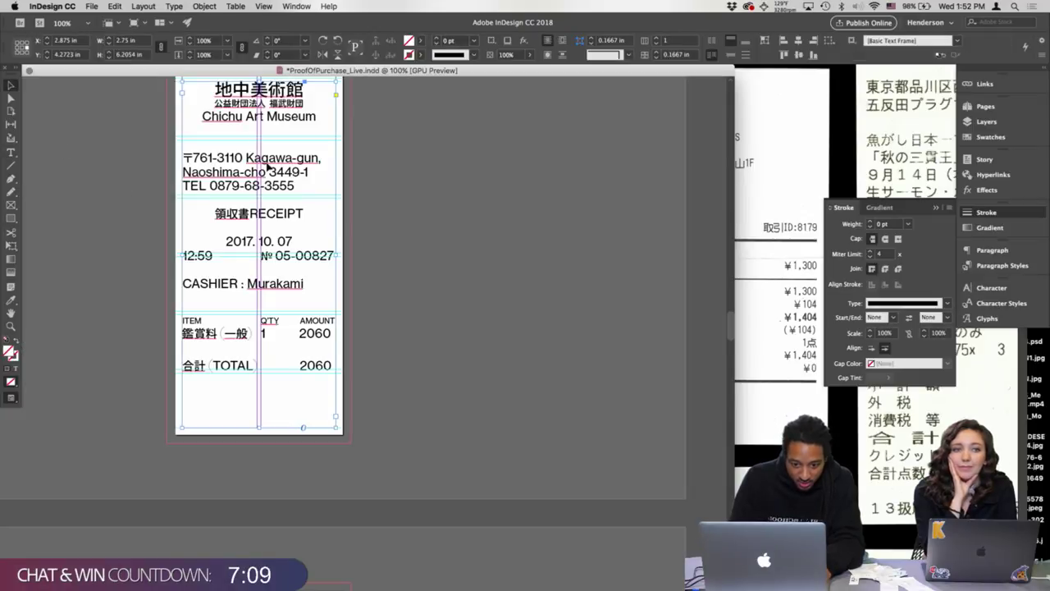
{"action": "double_click", "coordinate": [262, 213]}
{"action": "triple_click", "coordinate": [263, 214]}
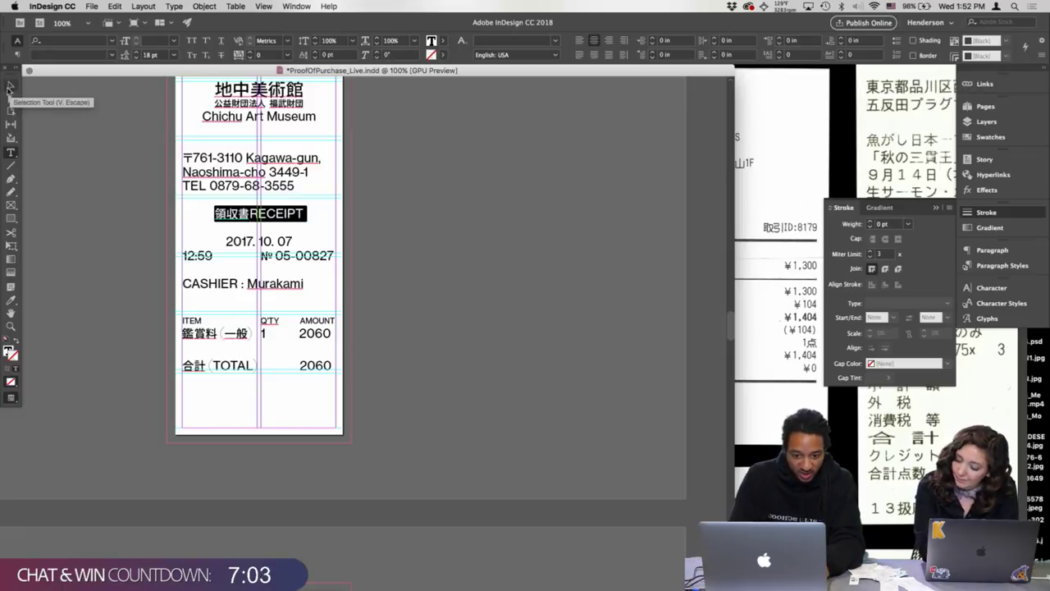
{"action": "left_click", "coordinate": [250, 215]}
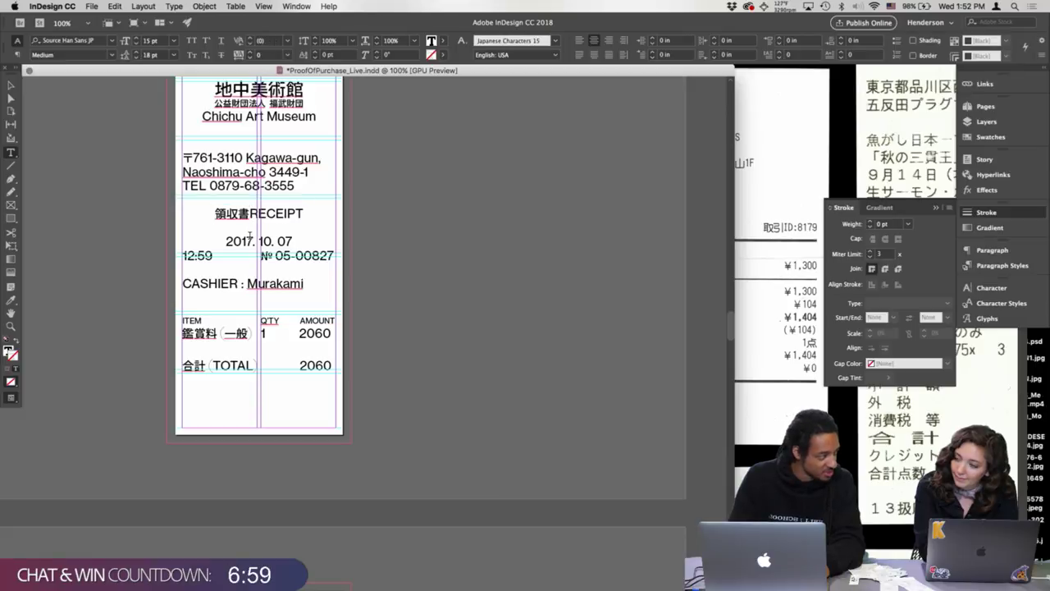
{"action": "key", "text": "Return"}
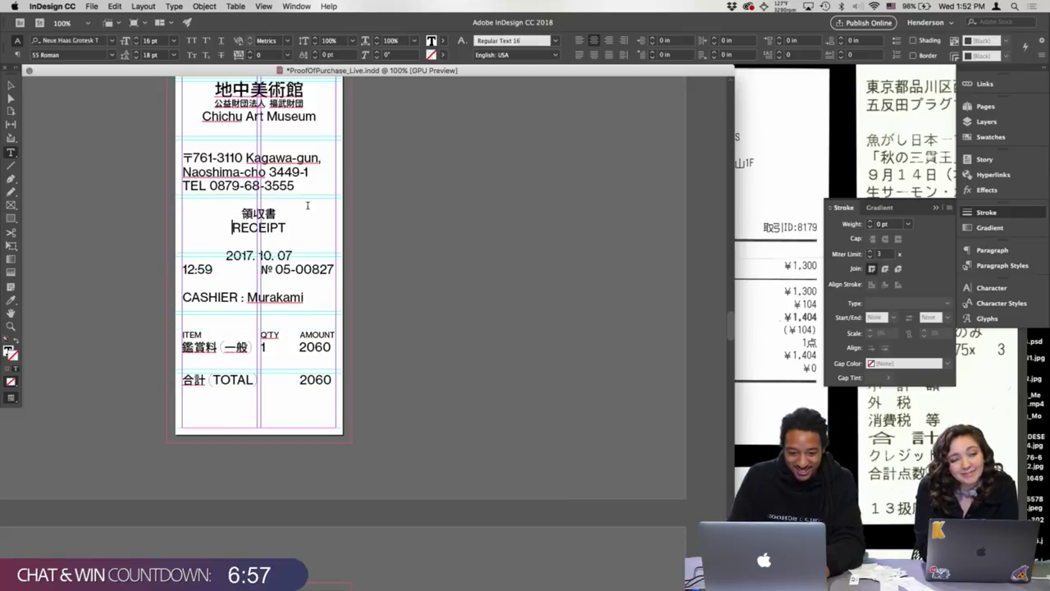
- Stack the characters 領, 収 and 書 on separate lines above RECEIPT and preview the receipt without guides
{"action": "left_click", "coordinate": [259, 215]}
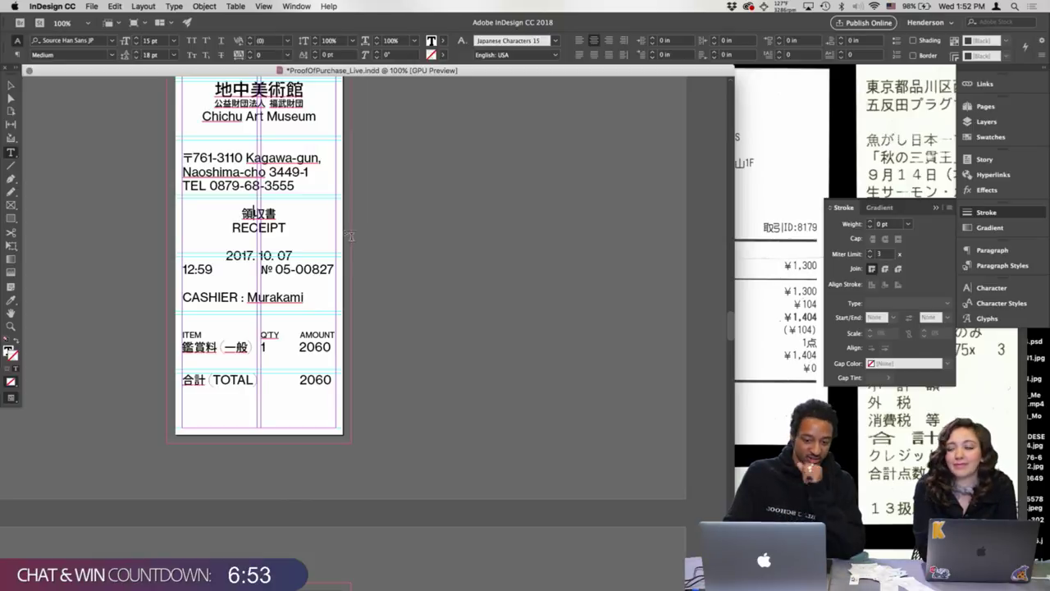
{"action": "key", "text": "Return"}
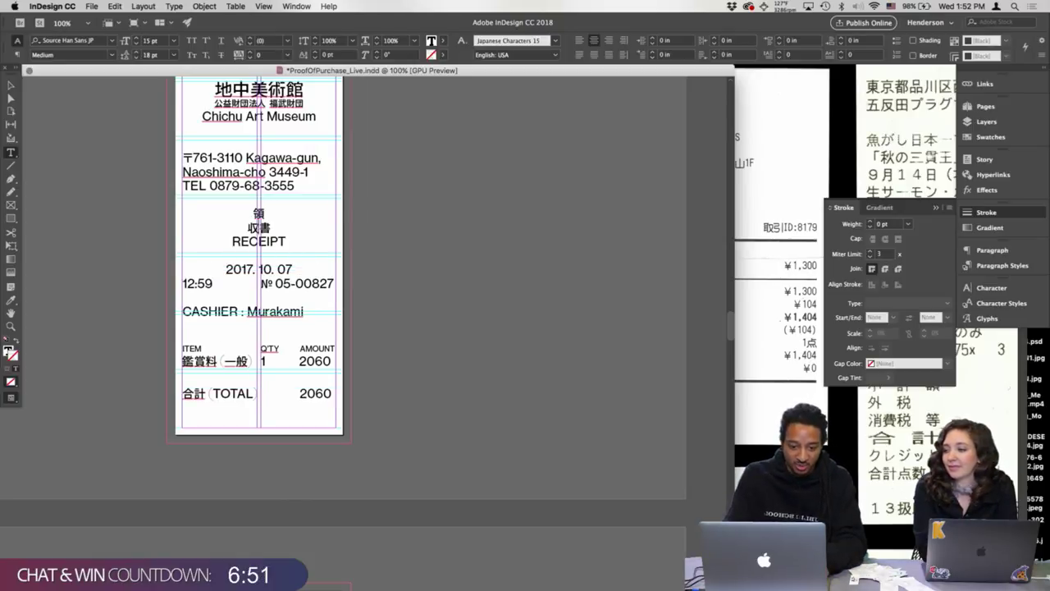
{"action": "key", "text": "Right"}
{"action": "key", "text": "Return"}
{"action": "key", "text": "Escape"}
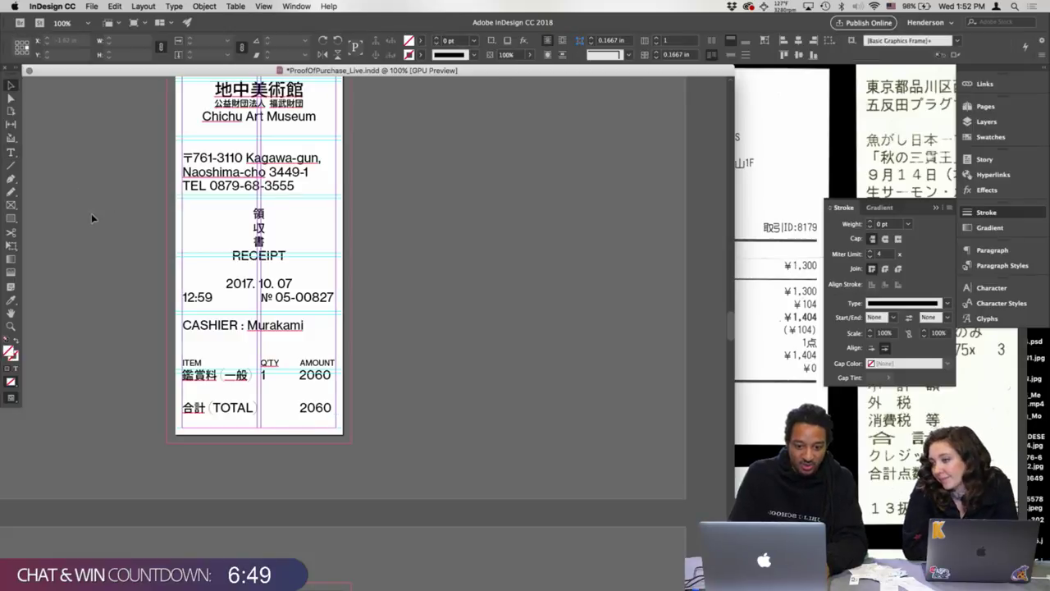
{"action": "key", "text": "w"}
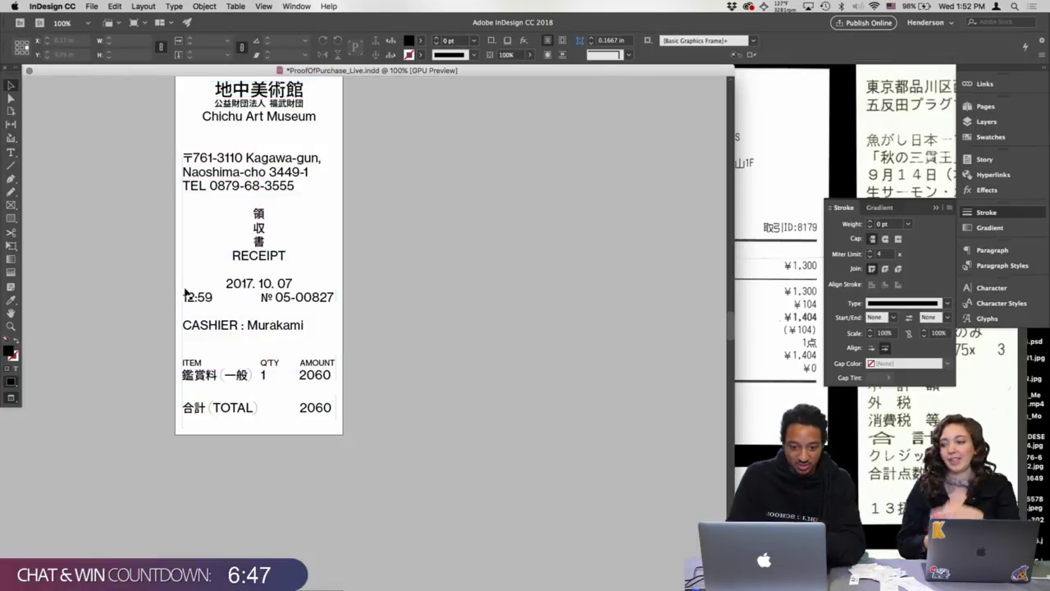
- Tighten the leading of the stacked 領収書 characters to 14 pt, show the guides again and leave the text frame deselected
{"action": "double_click", "coordinate": [262, 243]}
{"action": "left_click_drag", "start_coordinate": [263, 246], "coordinate": [252, 216]}
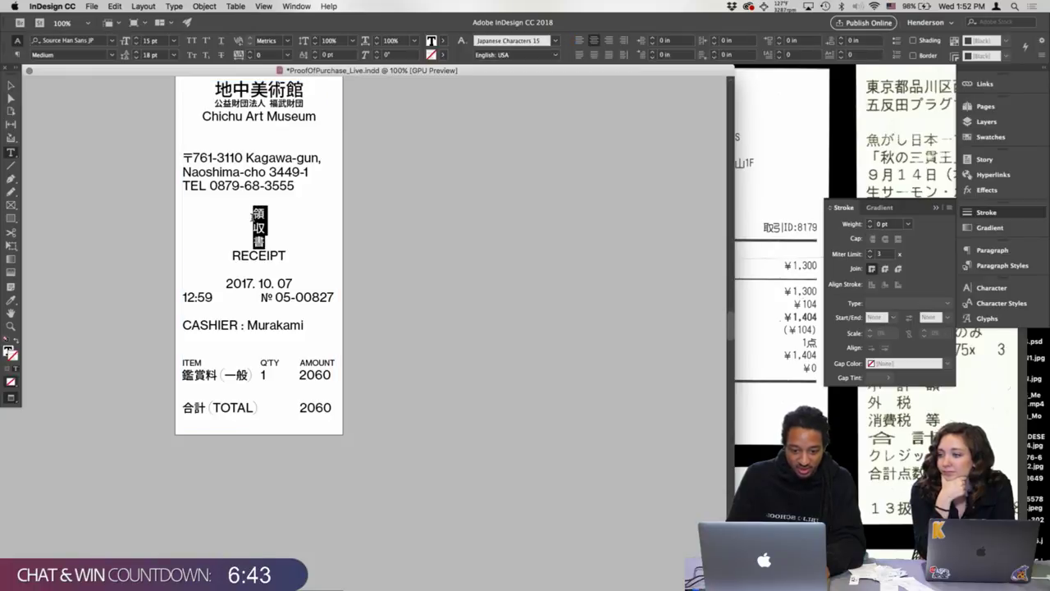
{"action": "key", "text": "alt+Up"}
{"action": "key", "text": "alt+Up"}
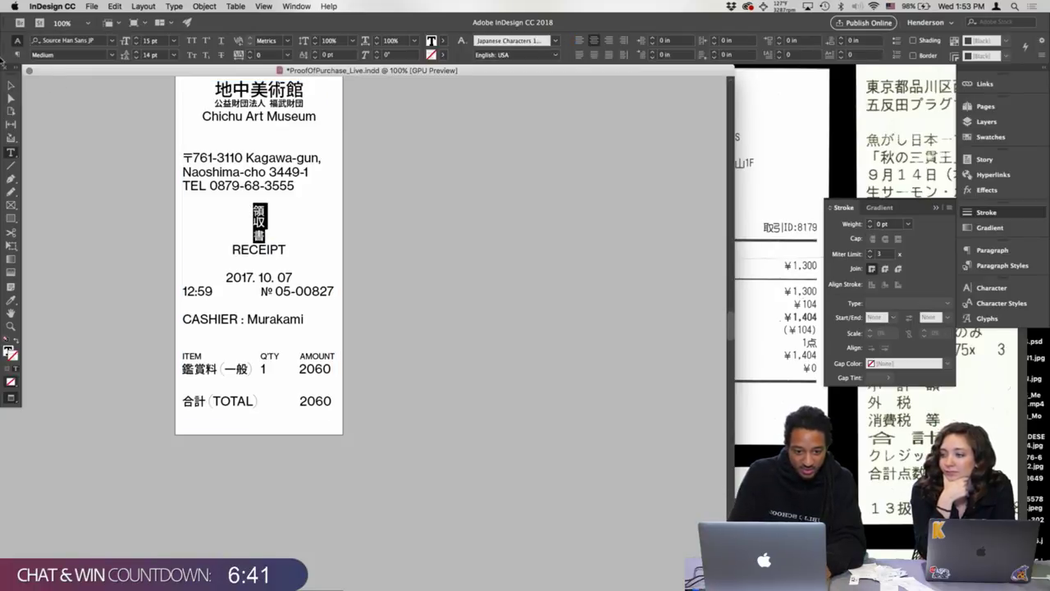
{"action": "key", "text": "Escape"}
{"action": "key", "text": "w"}
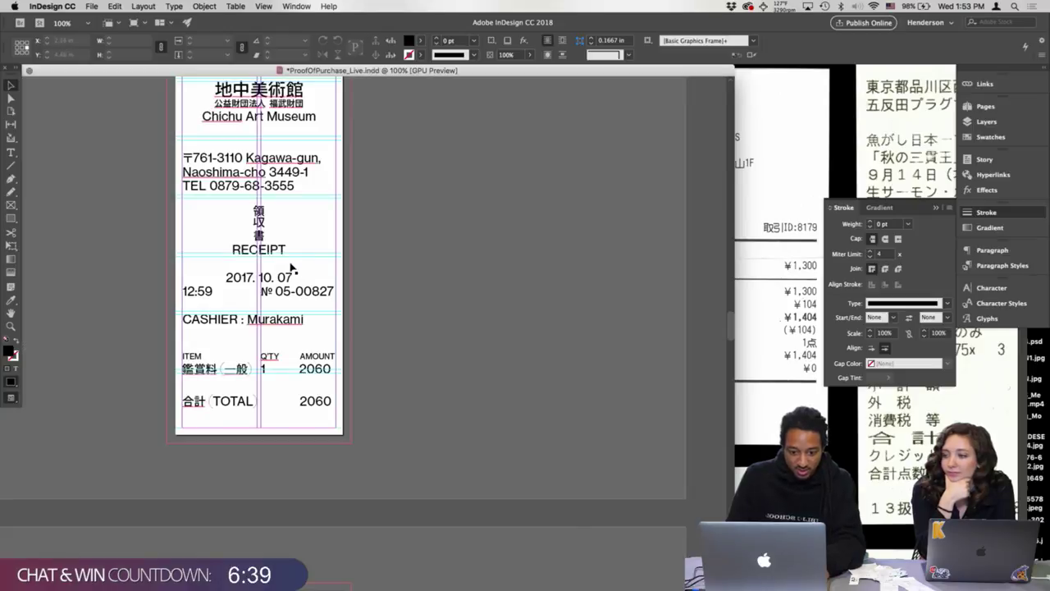
{"action": "left_click", "coordinate": [269, 279]}
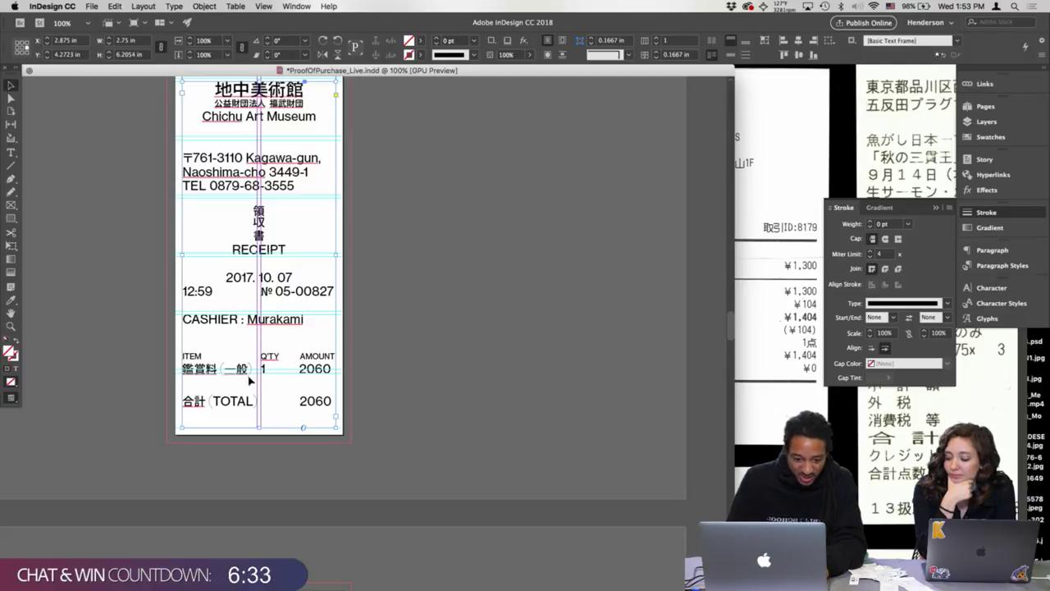
{"action": "left_click", "coordinate": [378, 259]}
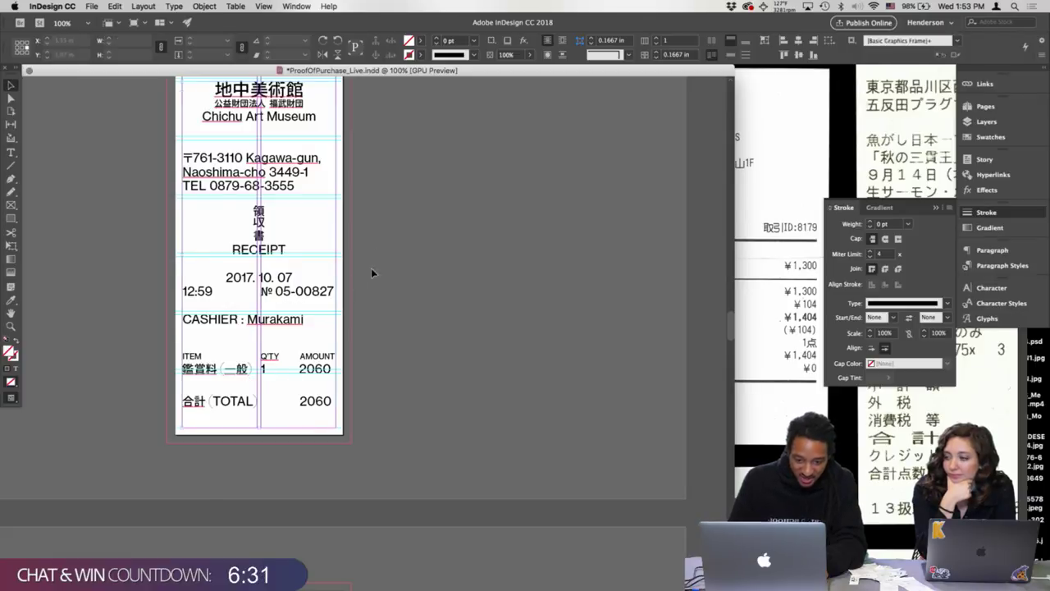
{"action": "left_click", "coordinate": [16, 219]}
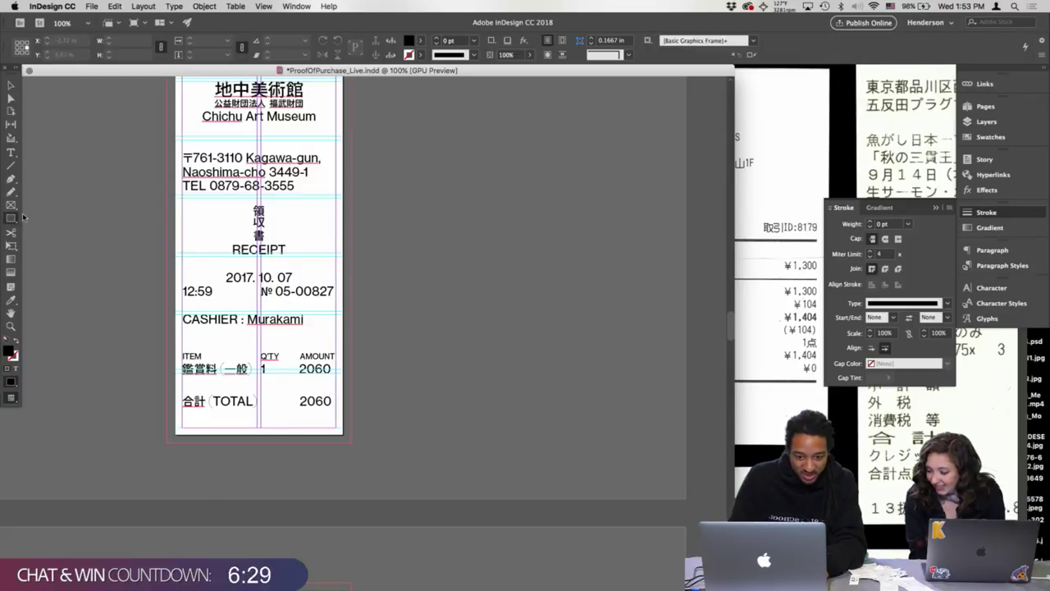
{"action": "left_click_drag", "start_coordinate": [225, 199], "coordinate": [301, 255]}
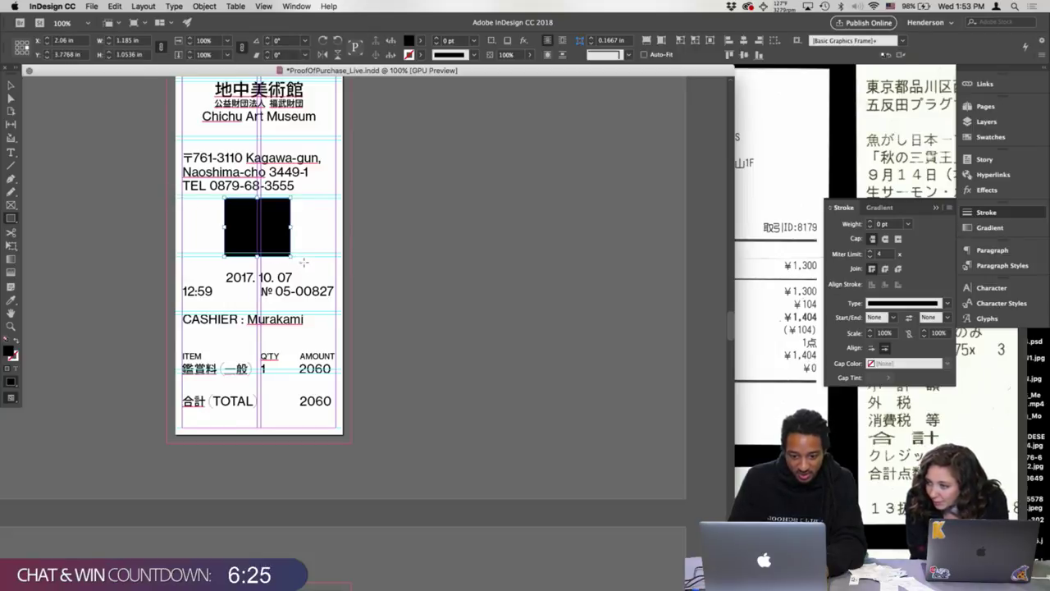
{"action": "key", "text": "BackSpace"}
- Try to draw a black inverted-T shape around the stacked 領収書 RECEIPT heading with the Pen tool
{"action": "key", "text": "p"}
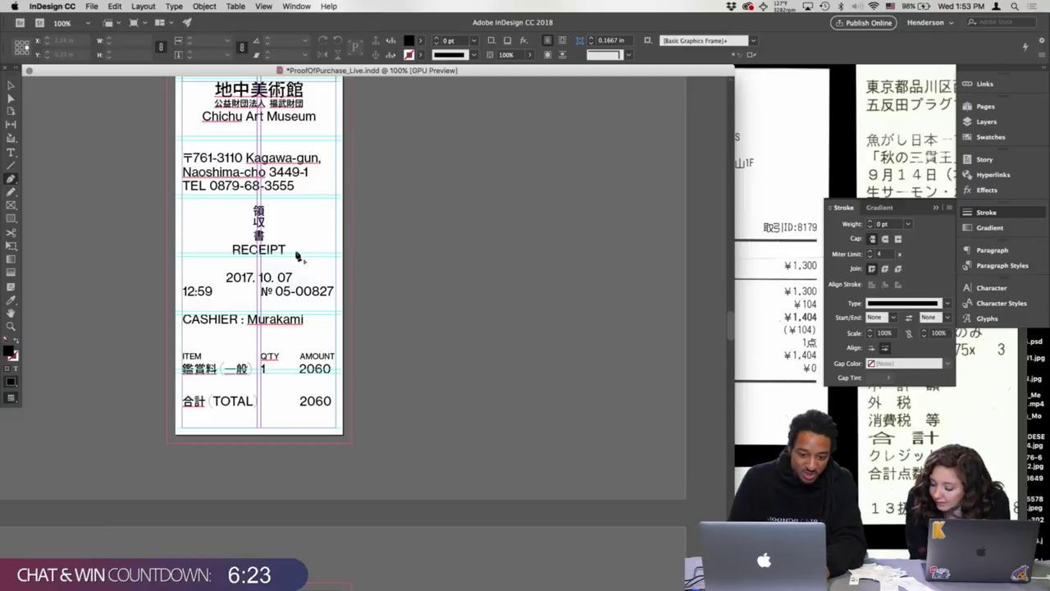
{"action": "left_click", "coordinate": [292, 261]}
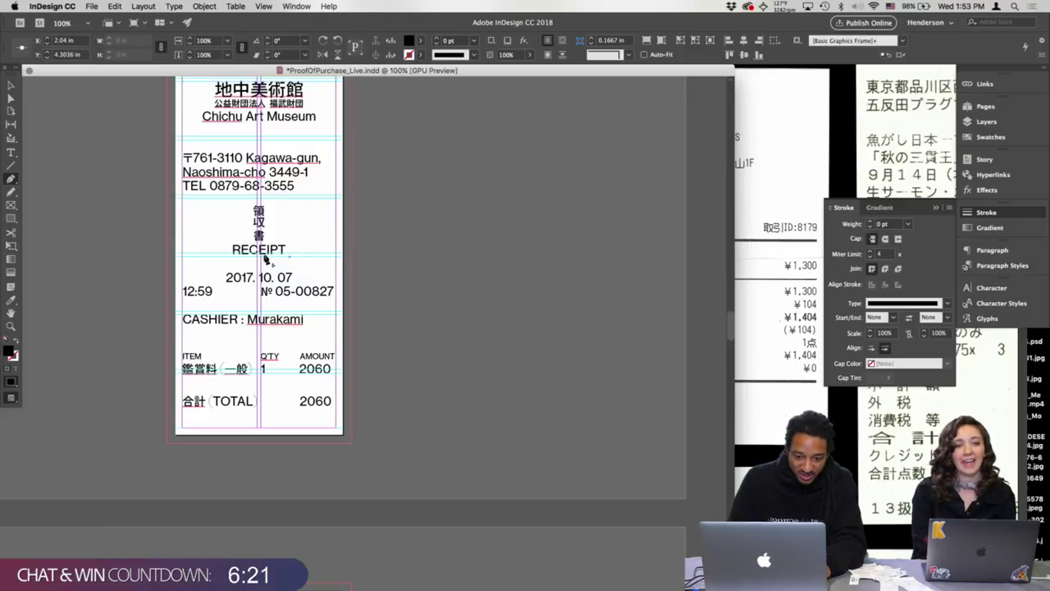
{"action": "left_click", "coordinate": [229, 255]}
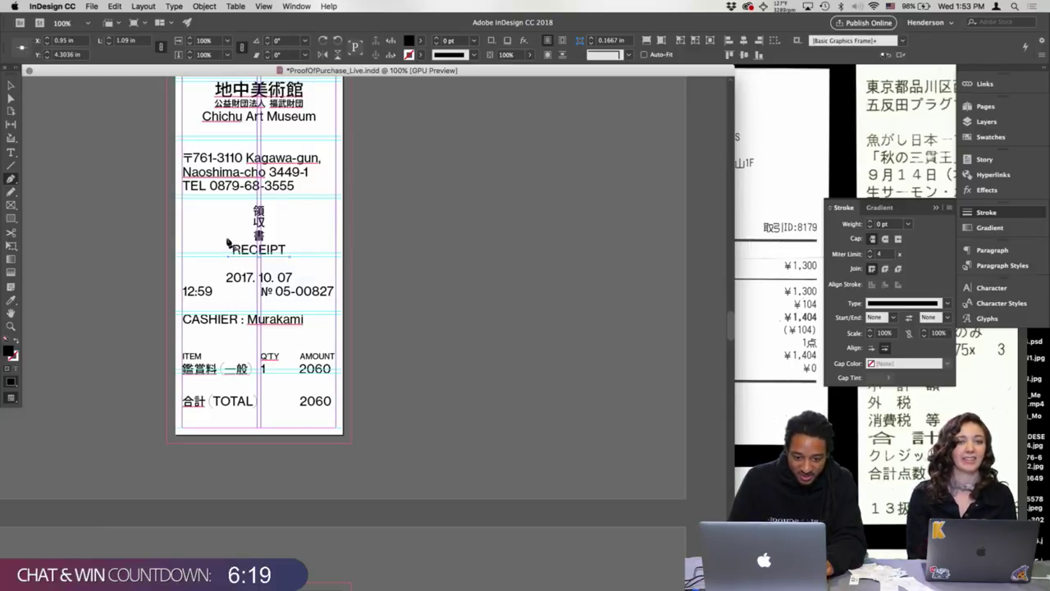
{"action": "left_click", "coordinate": [229, 239]}
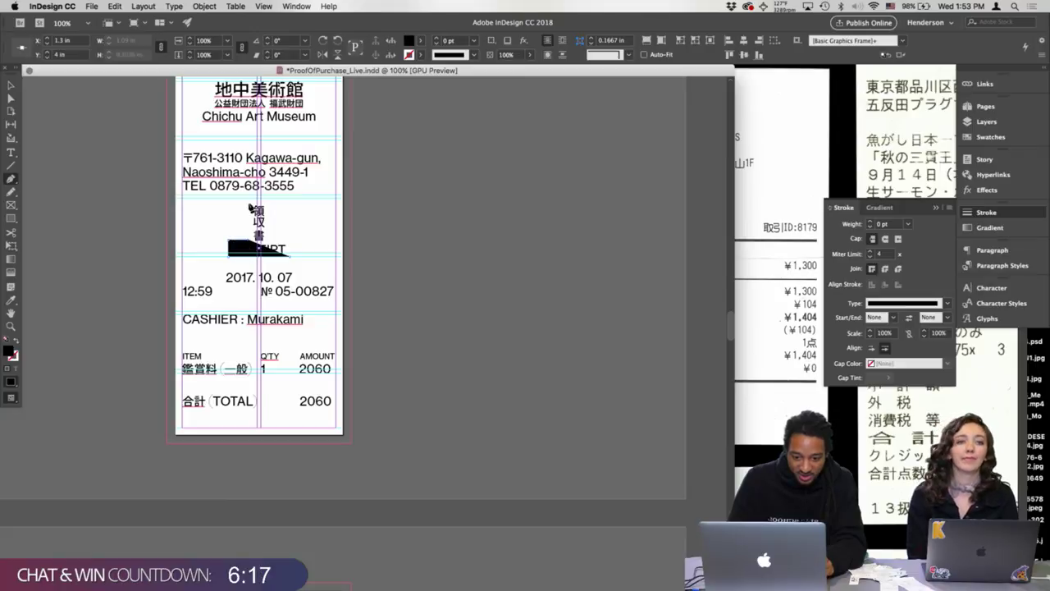
{"action": "left_click", "coordinate": [249, 204]}
{"action": "left_click", "coordinate": [266, 202]}
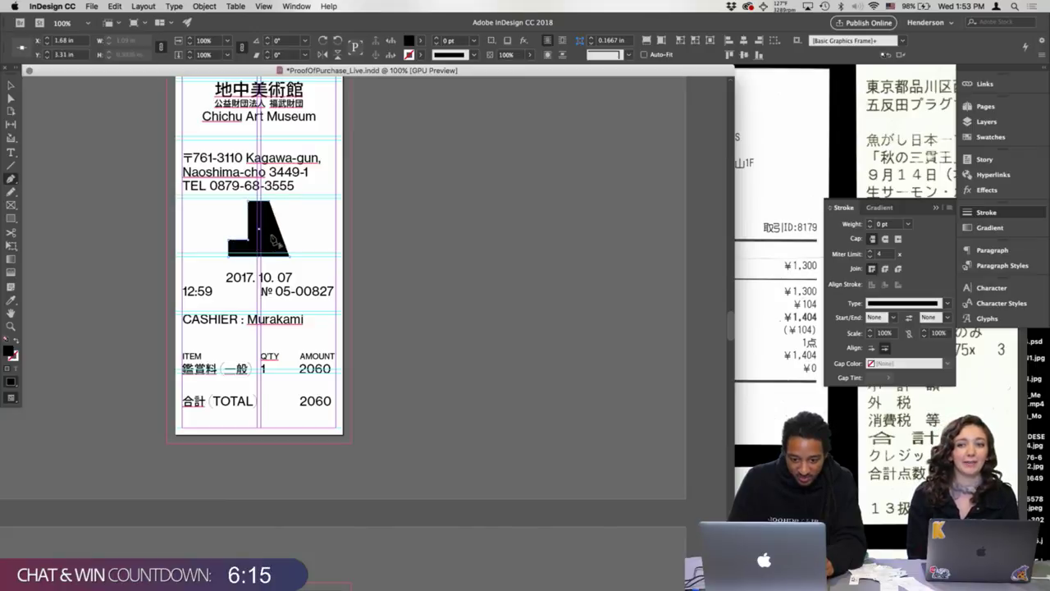
{"action": "left_click", "coordinate": [269, 242]}
{"action": "left_click", "coordinate": [286, 243]}
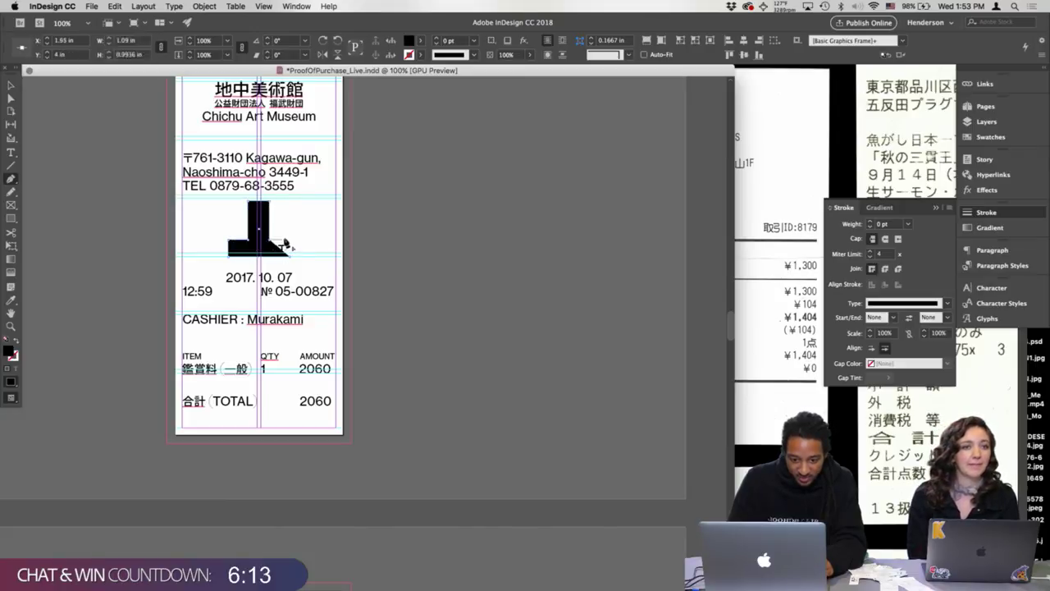
{"action": "key", "text": "super+z"}
{"action": "left_click", "coordinate": [287, 242]}
{"action": "left_click", "coordinate": [291, 255]}
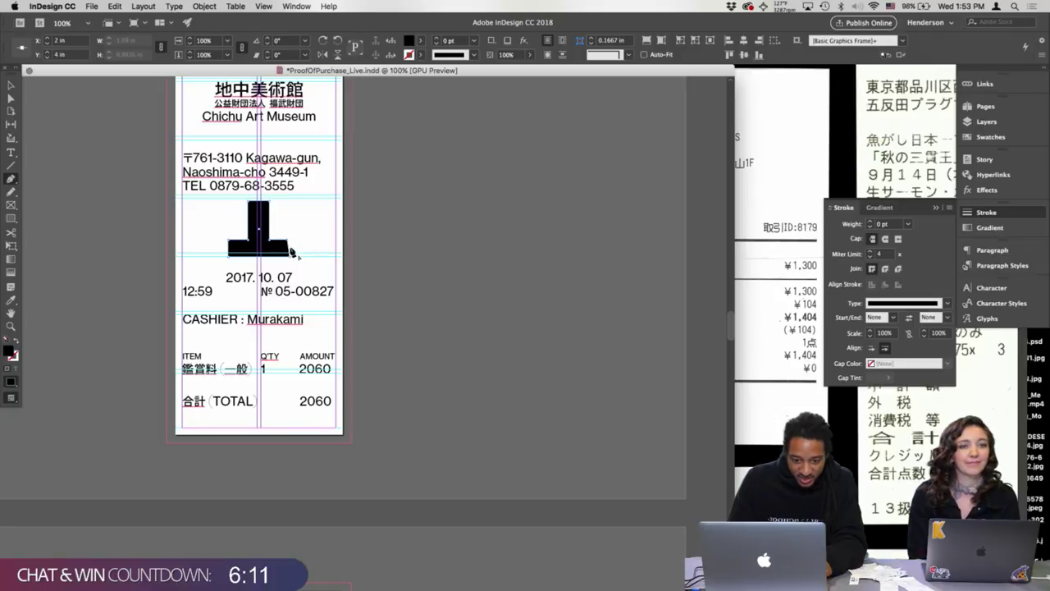
- Undo the pen-drawn inverted-T shape point by point
{"action": "key", "text": "super+z"}
{"action": "key", "text": "super+z"}
{"action": "key", "text": "super+z"}
{"action": "key", "text": "super+z"}
{"action": "key", "text": "super+z"}
{"action": "key", "text": "super+z"}
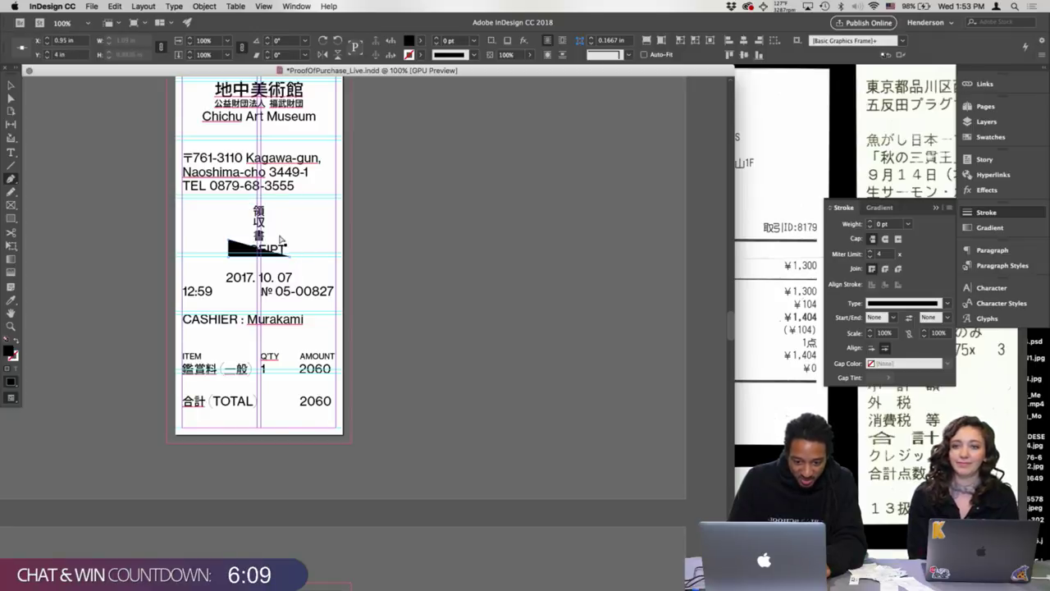
{"action": "key", "text": "super+z"}
{"action": "key", "text": "super+z"}
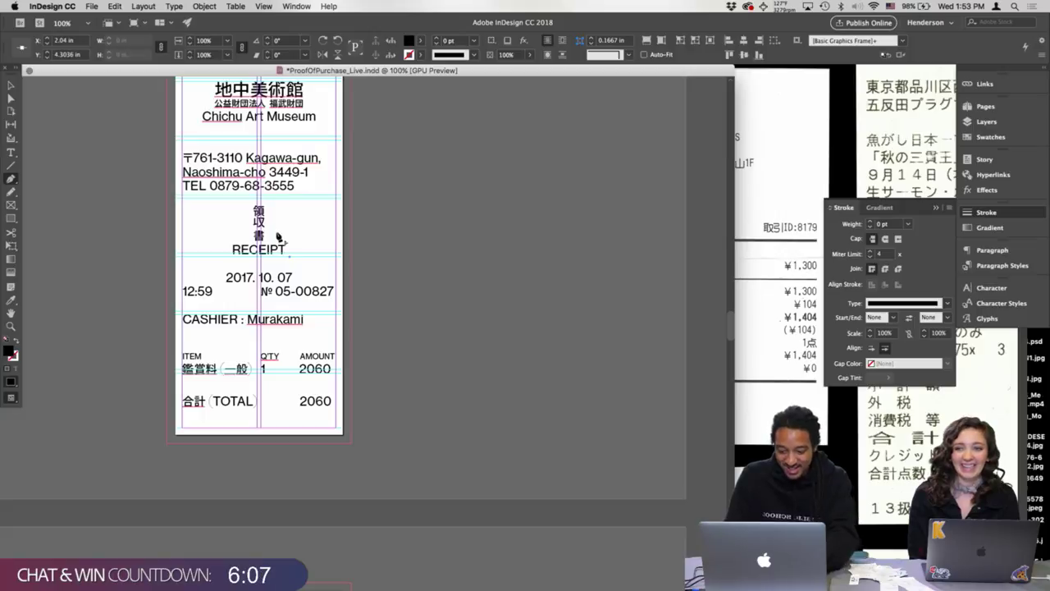
- Draw a black rectangle about 1.25 × 0.375 in over RECEIPT and place a copy upright over the stacked 領収書 characters, forming an inverted T
{"action": "key", "text": "m"}
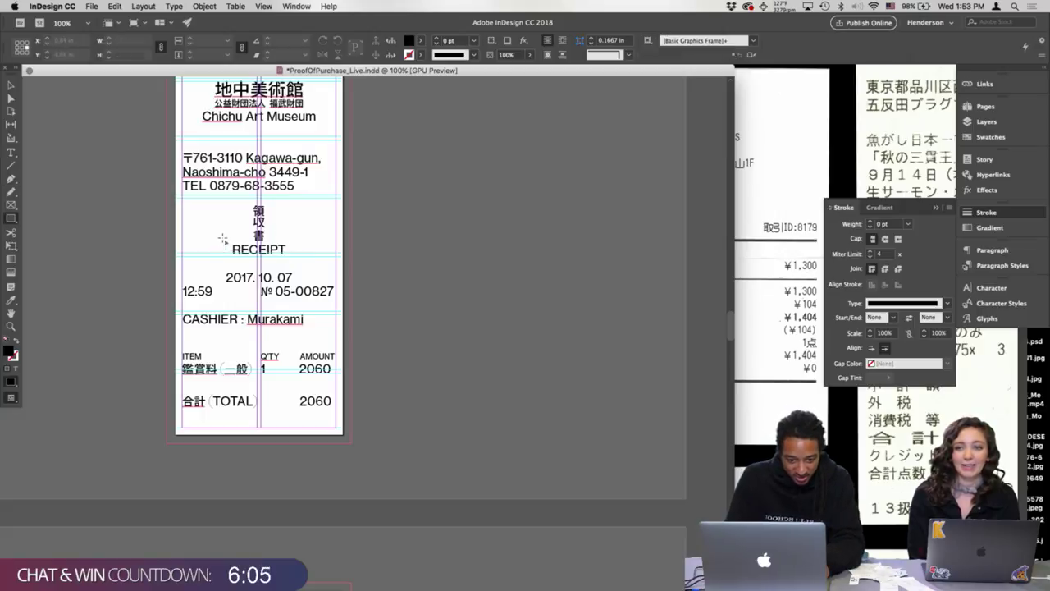
{"action": "left_click_drag", "start_coordinate": [222, 239], "coordinate": [293, 260]}
{"action": "key", "text": "super+c"}
{"action": "key", "text": "super+v"}
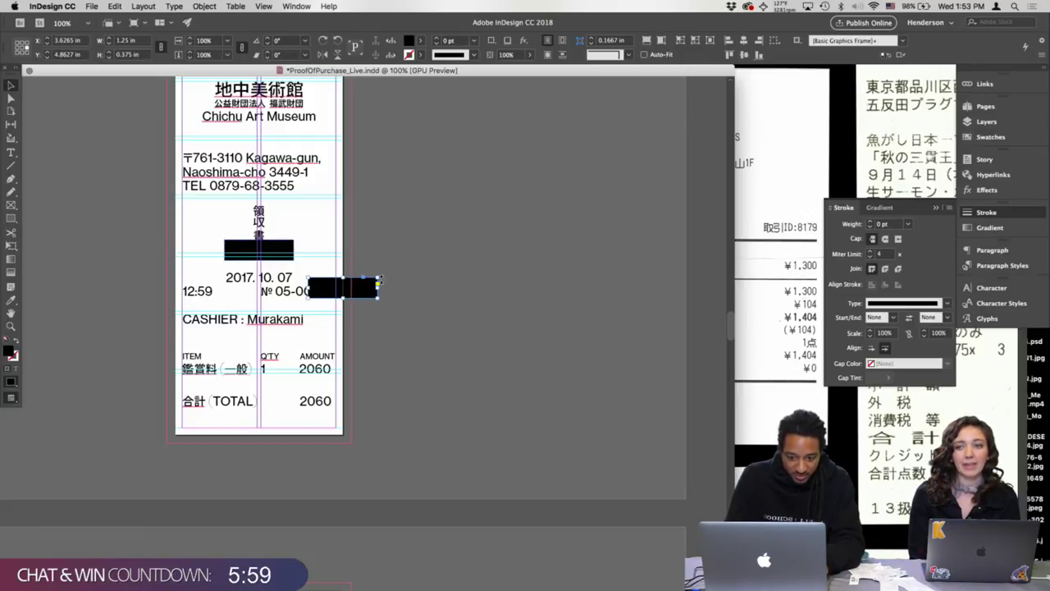
{"action": "left_click_drag", "start_coordinate": [387, 282], "coordinate": [260, 198]}
{"action": "left_click", "coordinate": [425, 218]}
- Copy both rectangles, switch to Illustrator and paste them onto the empty canvas outside the artboard of the ImakatsuLogotype document
{"action": "left_click", "coordinate": [282, 255]}
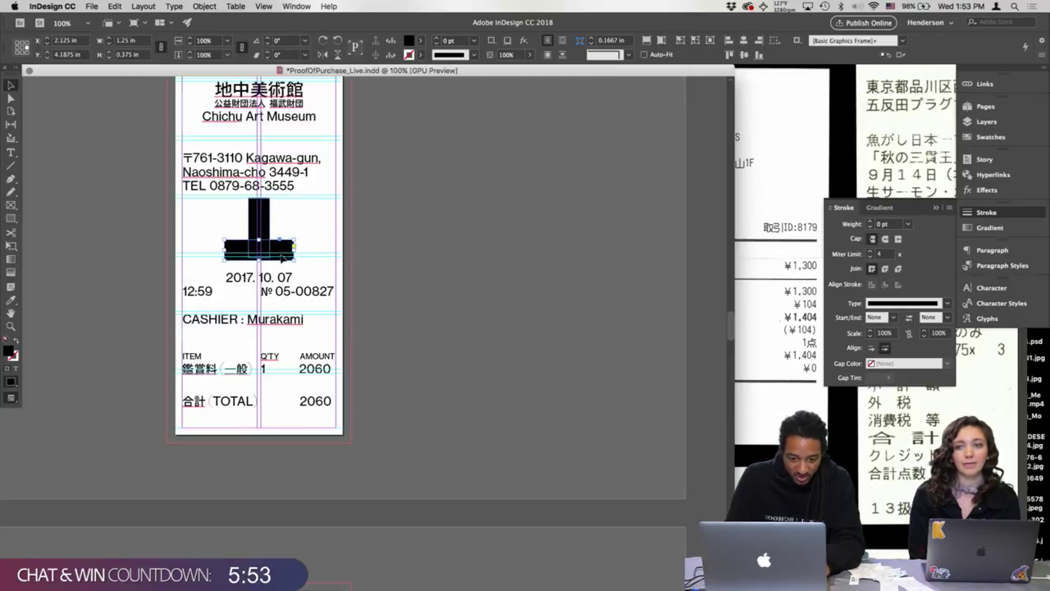
{"action": "left_click", "coordinate": [265, 226], "text": "shift"}
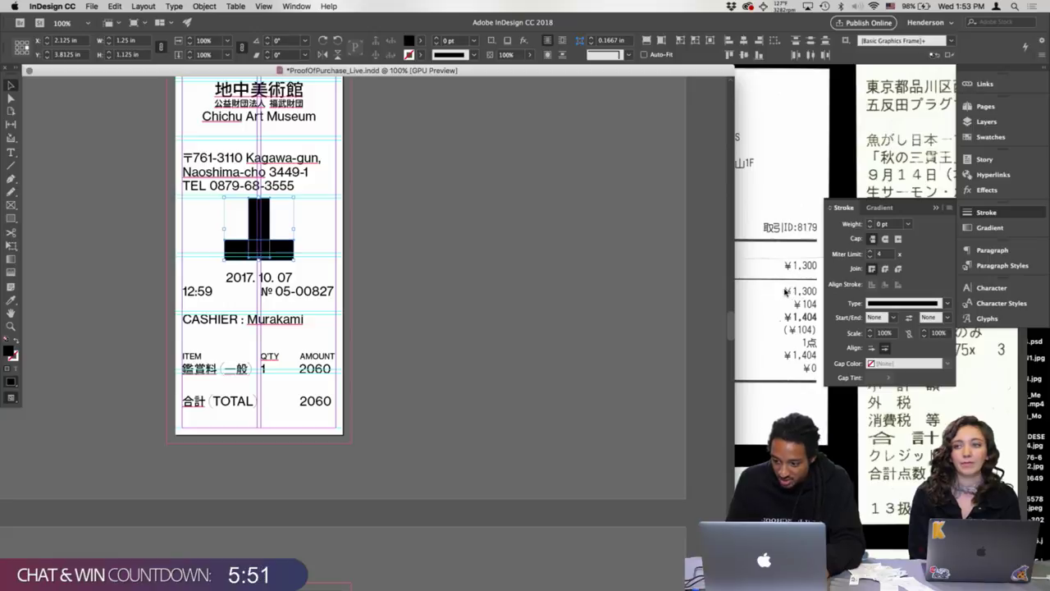
{"action": "left_click", "coordinate": [295, 6]}
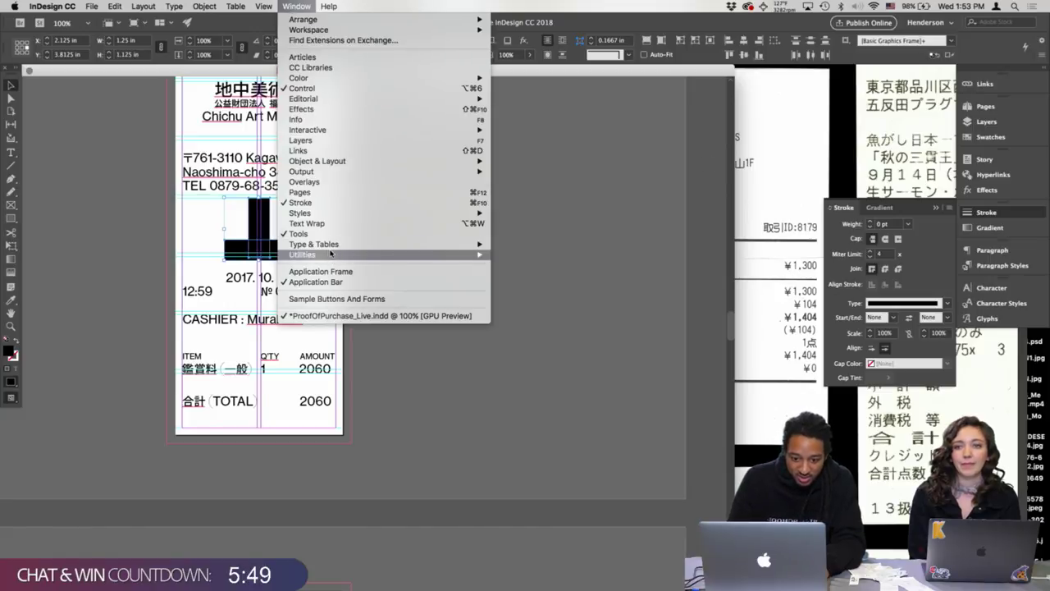
{"action": "mouse_move", "coordinate": [317, 131]}
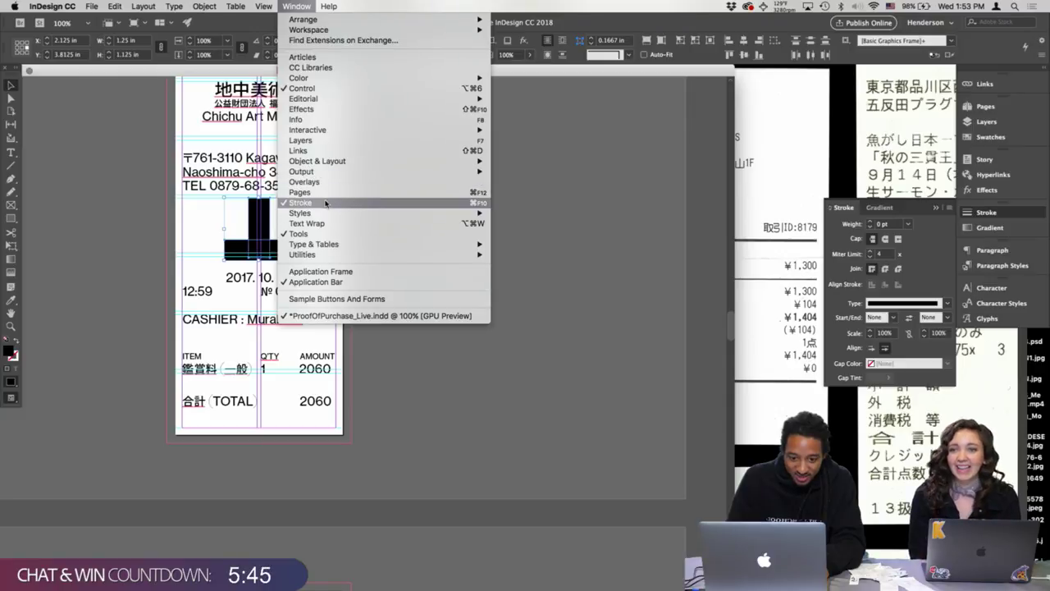
{"action": "mouse_move", "coordinate": [328, 215]}
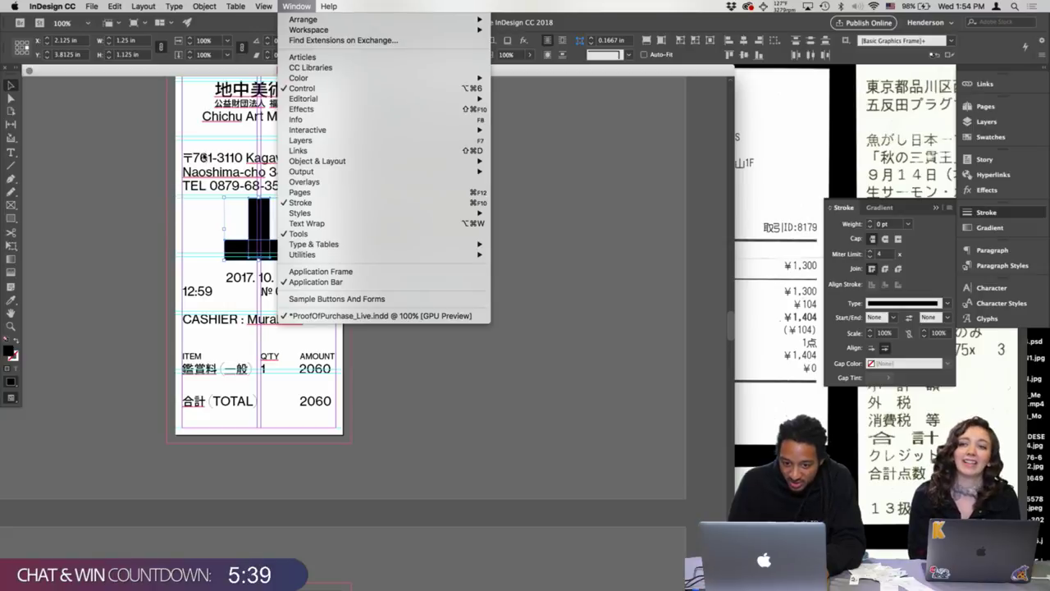
{"action": "left_click", "coordinate": [143, 227]}
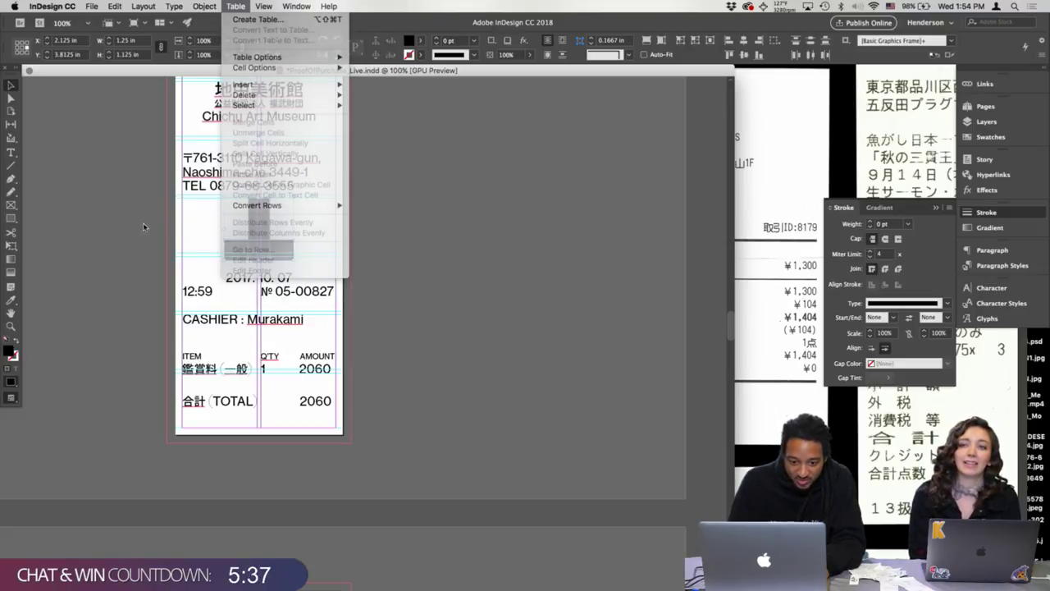
{"action": "left_click", "coordinate": [453, 322]}
{"action": "key", "text": "ctrl+Up"}
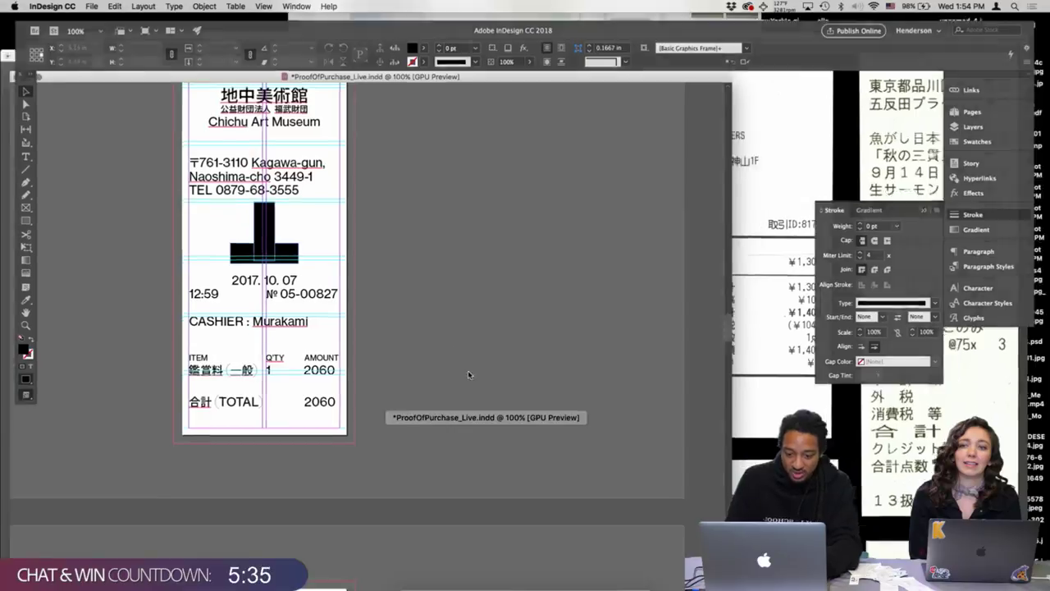
{"action": "left_click", "coordinate": [264, 165]}
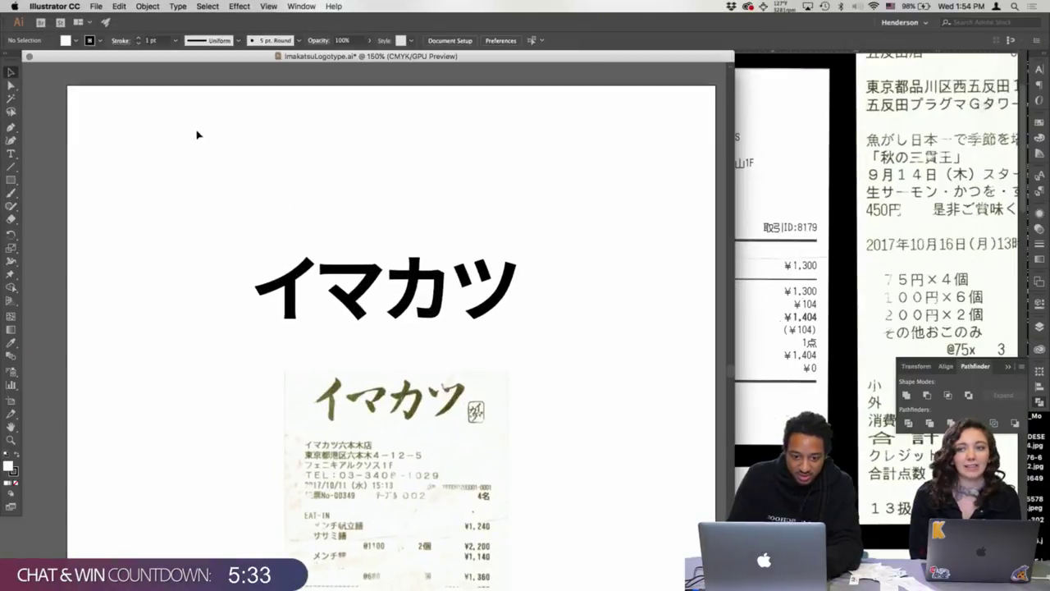
{"action": "scroll", "coordinate": [364, 252], "scroll_direction": "up", "scroll_amount": 8}
{"action": "scroll", "coordinate": [363, 253], "scroll_direction": "left", "scroll_amount": 6}
{"action": "key", "text": "super+v"}
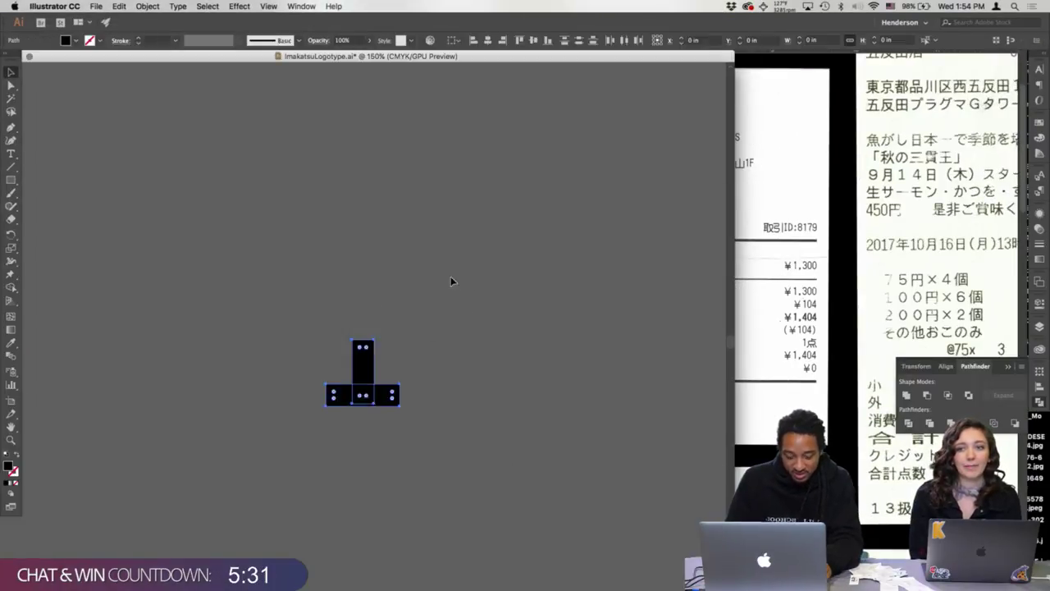
- Group the two pasted rectangles and unite them into a single inverted-T shape with Pathfinder
{"action": "left_click_drag", "start_coordinate": [407, 320], "coordinate": [364, 439]}
{"action": "key", "text": "super+g"}
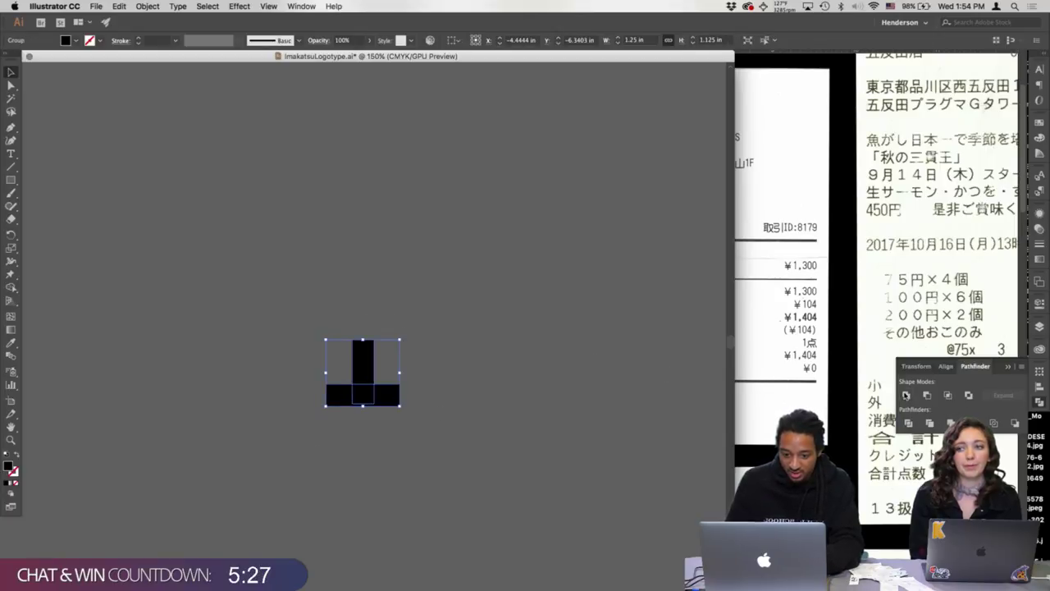
{"action": "key", "text": "a"}
{"action": "left_click", "coordinate": [495, 265]}
- Switch back to InDesign and replace the two rectangles with the united inverted-T shape, placed over the 領収書 RECEIPT heading
{"action": "key", "text": "ctrl+Up"}
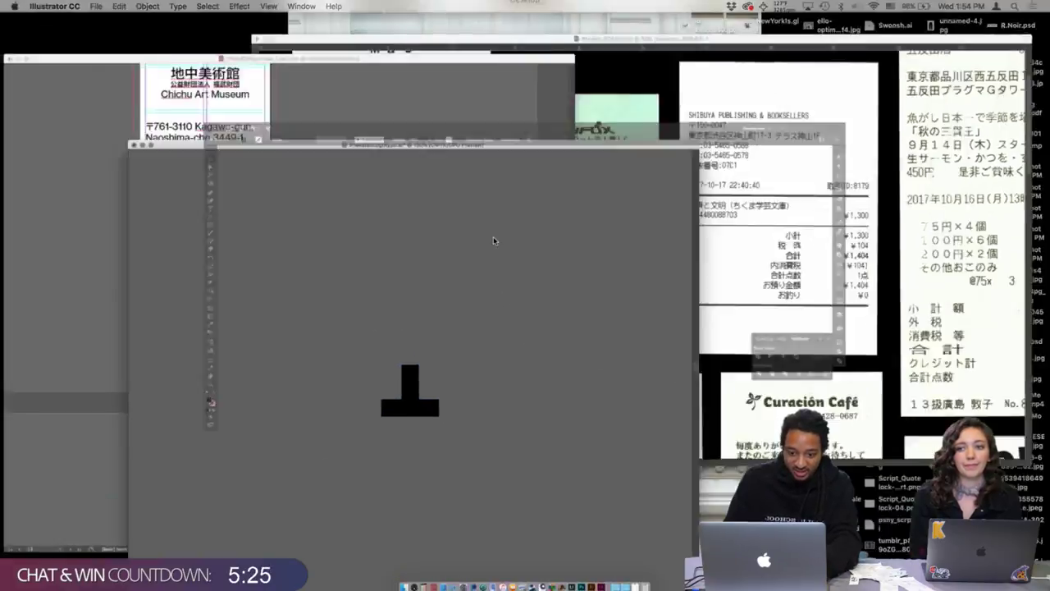
{"action": "left_click", "coordinate": [297, 273]}
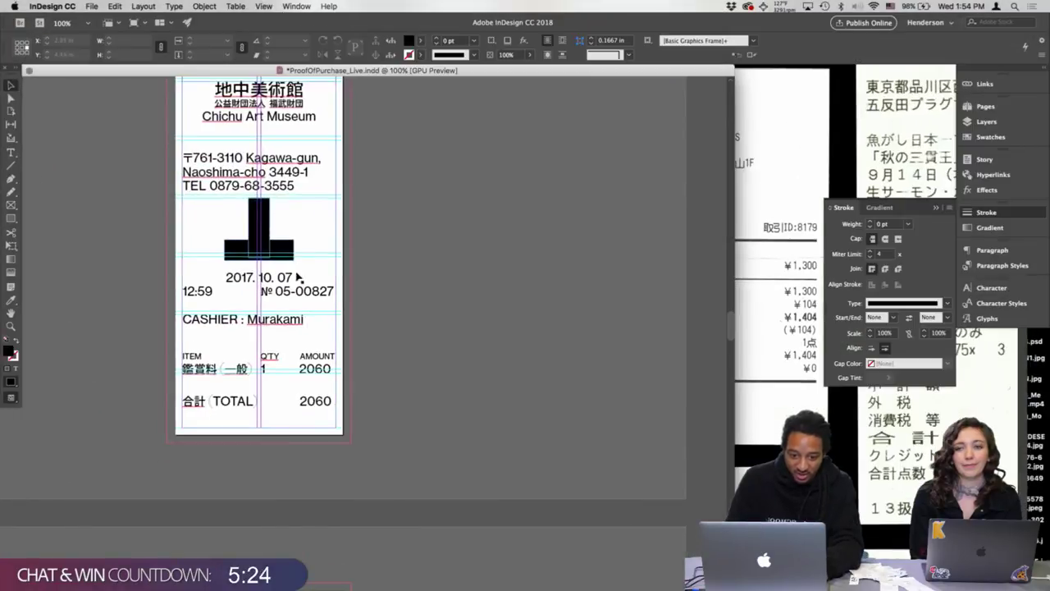
{"action": "left_click", "coordinate": [261, 241]}
{"action": "key", "text": "super+x"}
{"action": "key", "text": "super+v"}
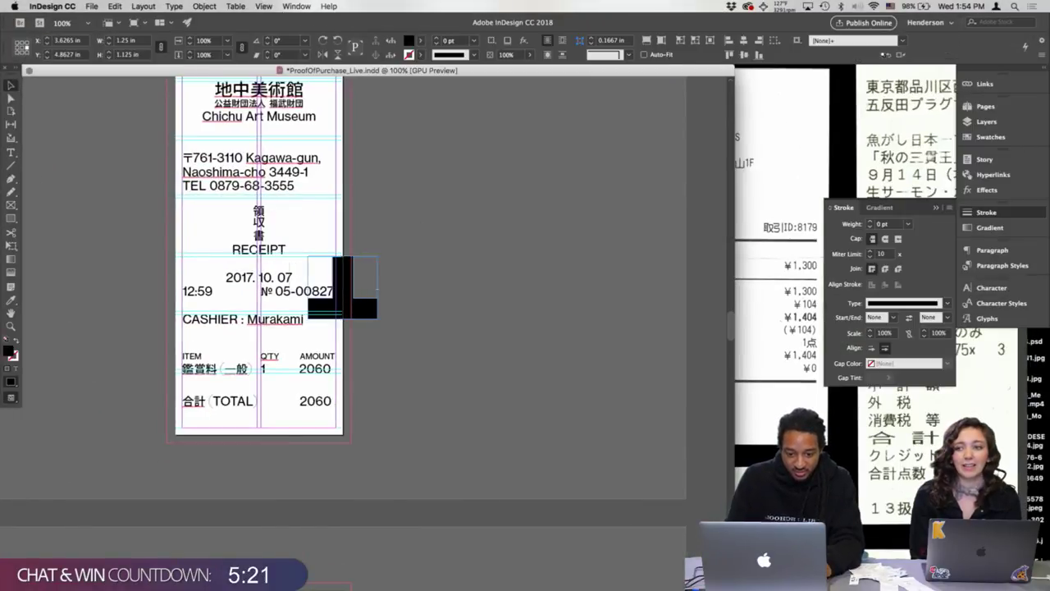
{"action": "left_click_drag", "start_coordinate": [346, 299], "coordinate": [262, 243]}
{"action": "key", "text": "Right"}
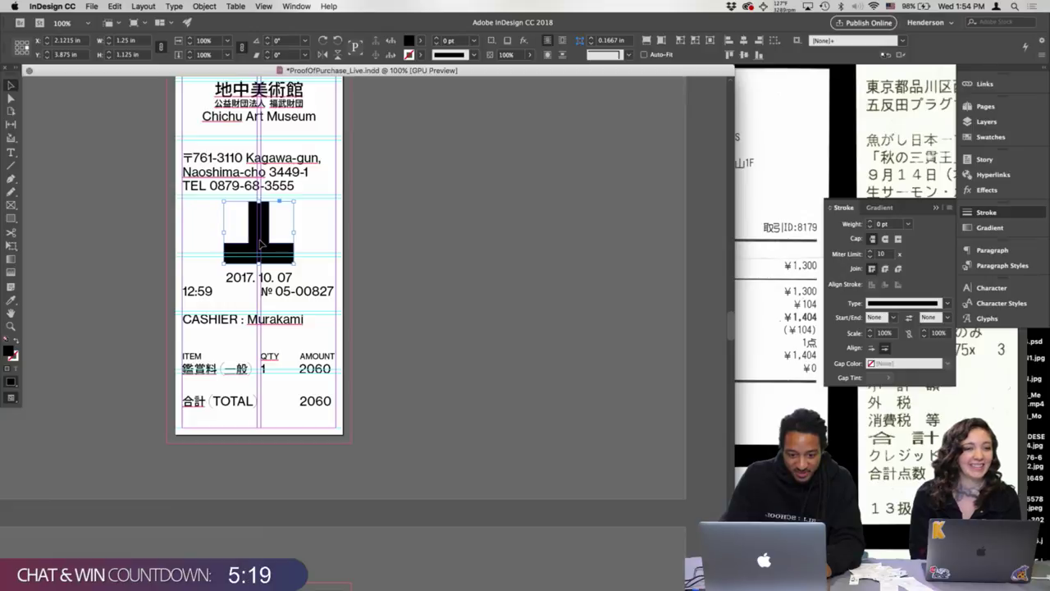
- Sample the dashed 1 pt stroke around the previous receipt's 領収書RECEIPT heading with the Eyedropper and apply it to the inverted-T shape
{"action": "scroll", "coordinate": [599, 354], "scroll_direction": "up", "scroll_amount": 10}
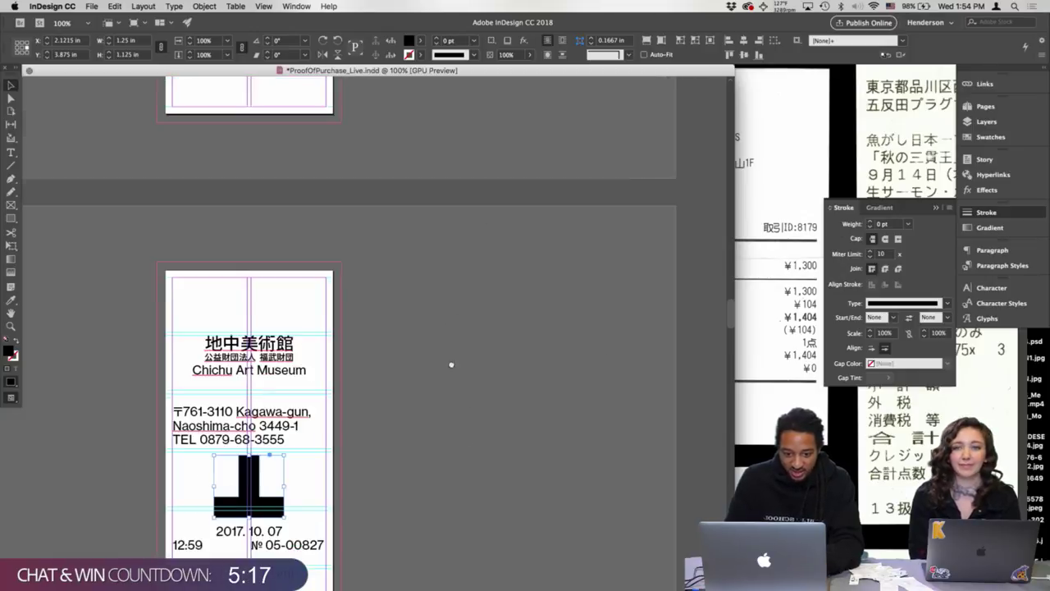
{"action": "key", "text": "i"}
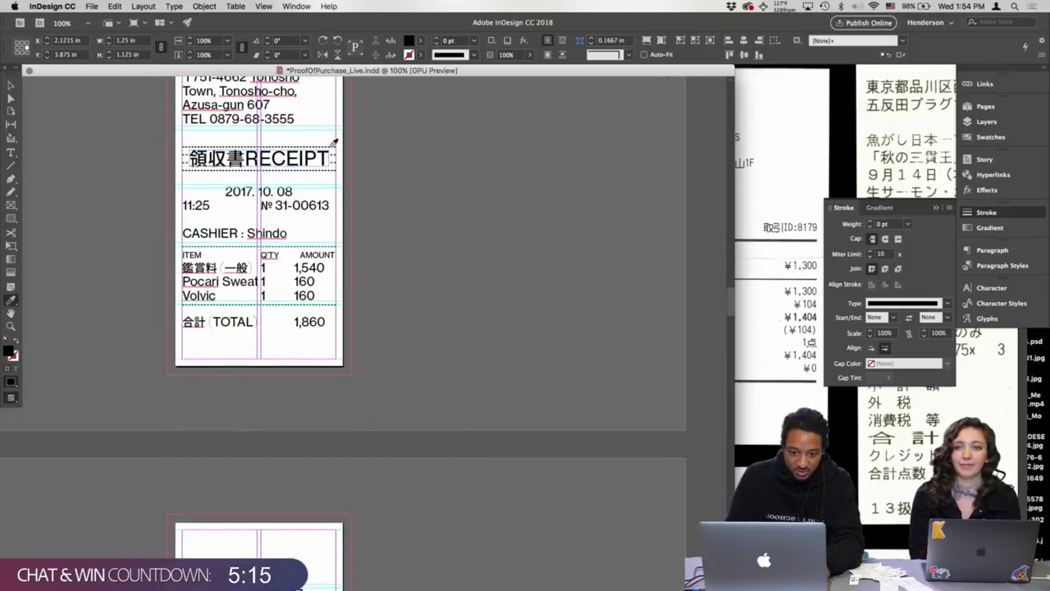
{"action": "left_click", "coordinate": [332, 146]}
{"action": "scroll", "coordinate": [396, 289], "scroll_direction": "down", "scroll_amount": 5}
{"action": "scroll", "coordinate": [396, 289], "scroll_direction": "down", "scroll_amount": 5}
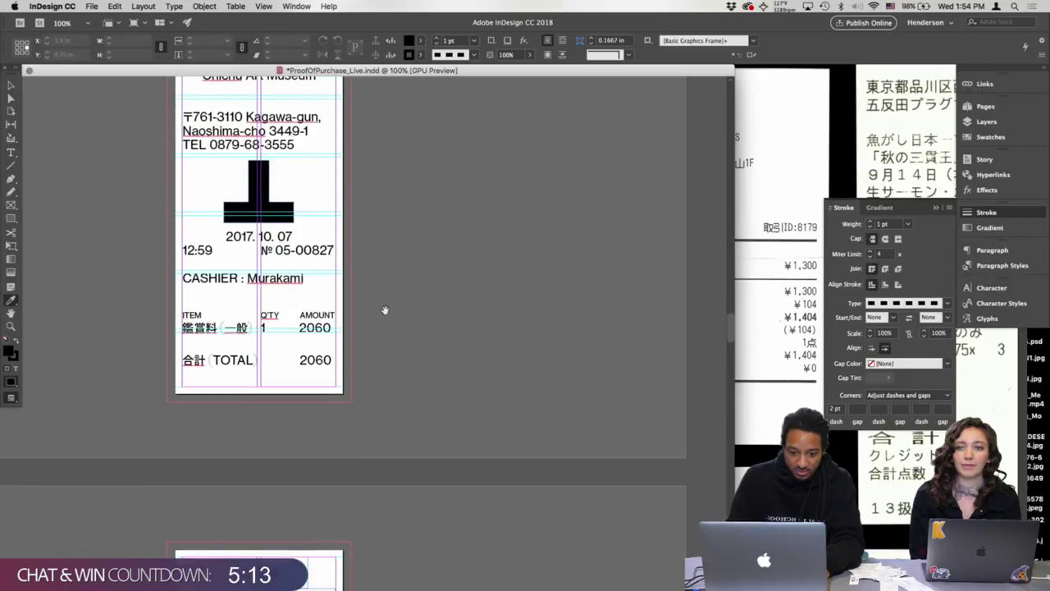
{"action": "left_click", "coordinate": [270, 205]}
{"action": "key", "text": "v"}
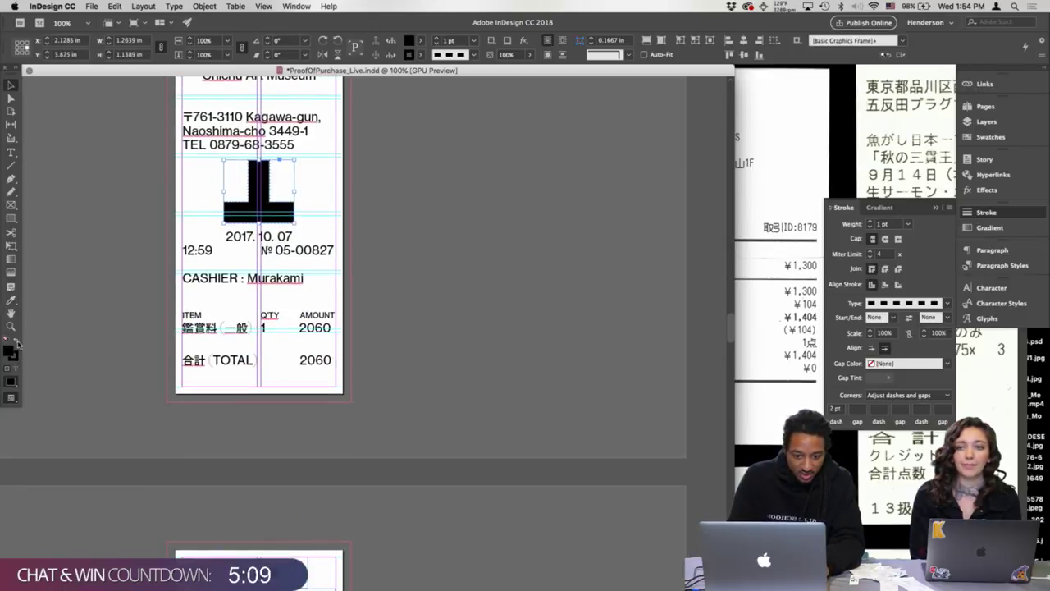
- Set the inverted-T shape's fill to None so only its dashed outline frames the heading, and deselect it
{"action": "left_click", "coordinate": [989, 137]}
{"action": "left_click", "coordinate": [830, 114]}
{"action": "left_click", "coordinate": [171, 140]}
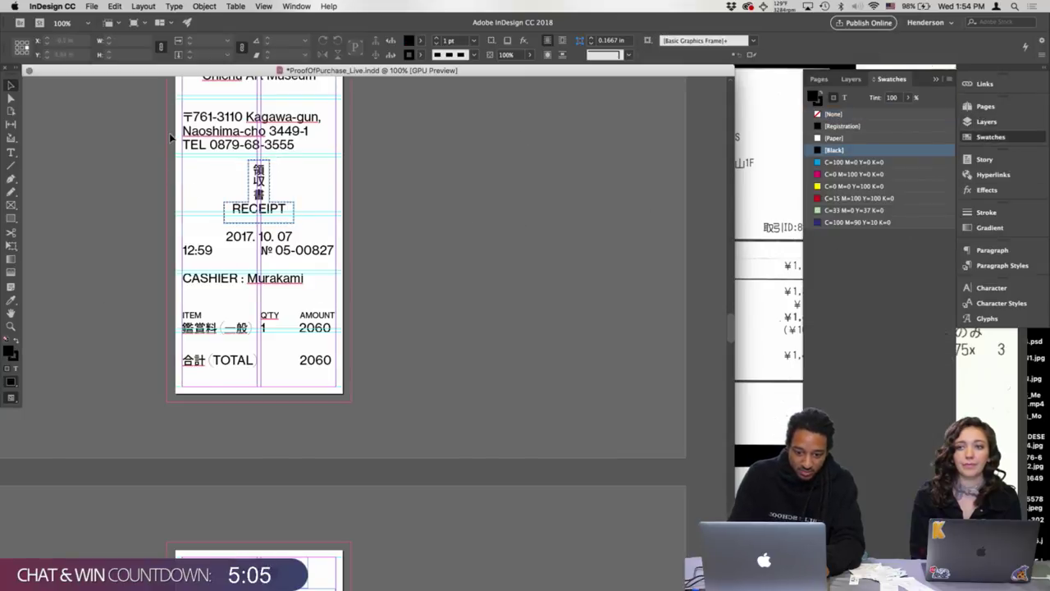
- Move the dashed outline slightly up to center it around RECEIPT and preview the receipt without guides
{"action": "key", "text": "super+equal"}
{"action": "key", "text": "super+equal"}
{"action": "scroll", "coordinate": [403, 263], "scroll_direction": "up", "scroll_amount": 3}
{"action": "scroll", "coordinate": [403, 263], "scroll_direction": "left", "scroll_amount": 2}
{"action": "left_click", "coordinate": [314, 232]}
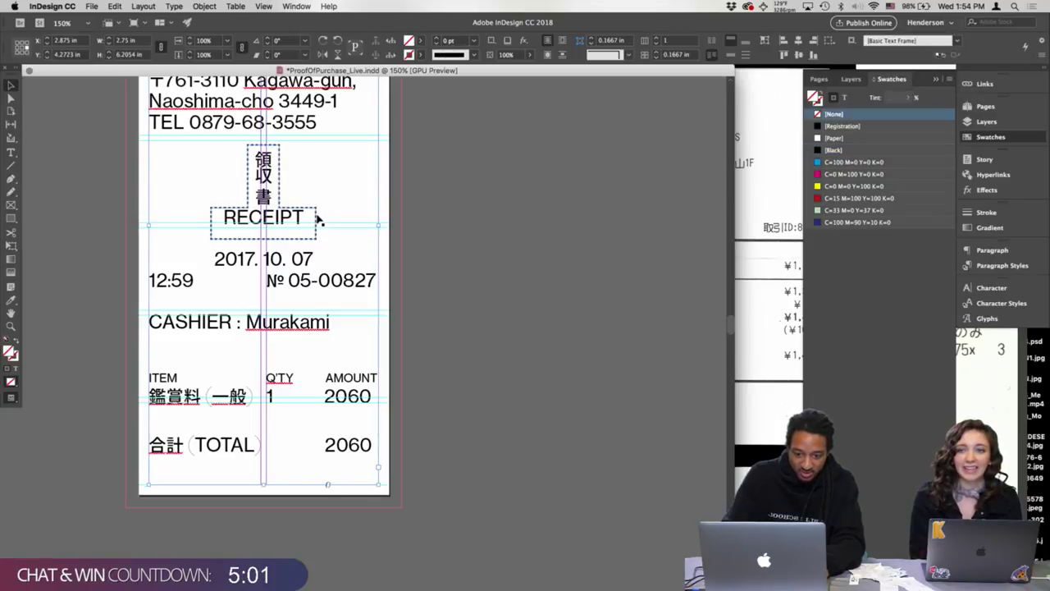
{"action": "left_click", "coordinate": [319, 219]}
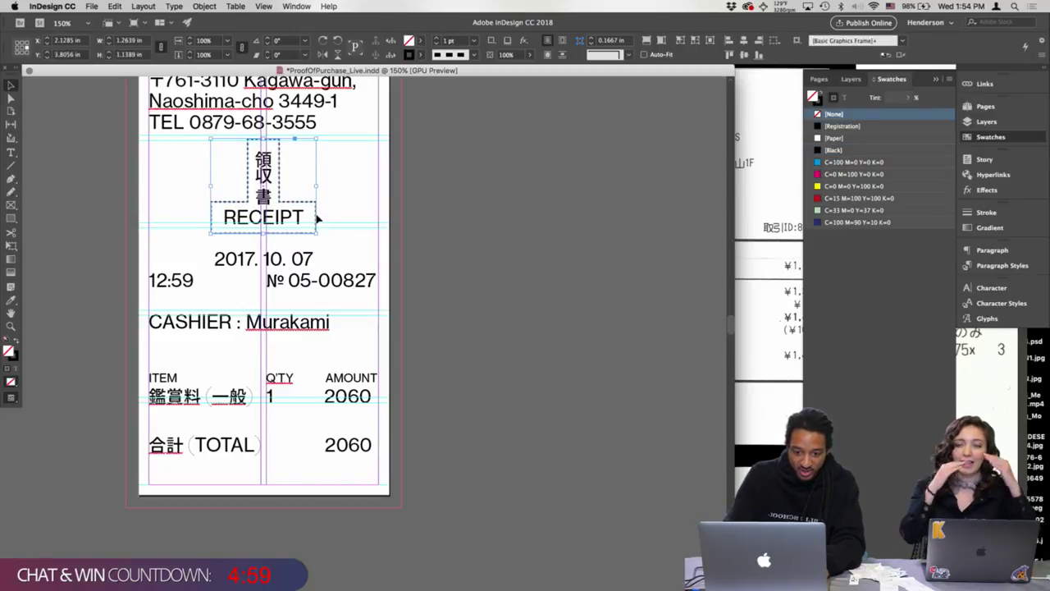
{"action": "key", "text": "w"}
{"action": "left_click", "coordinate": [410, 237]}
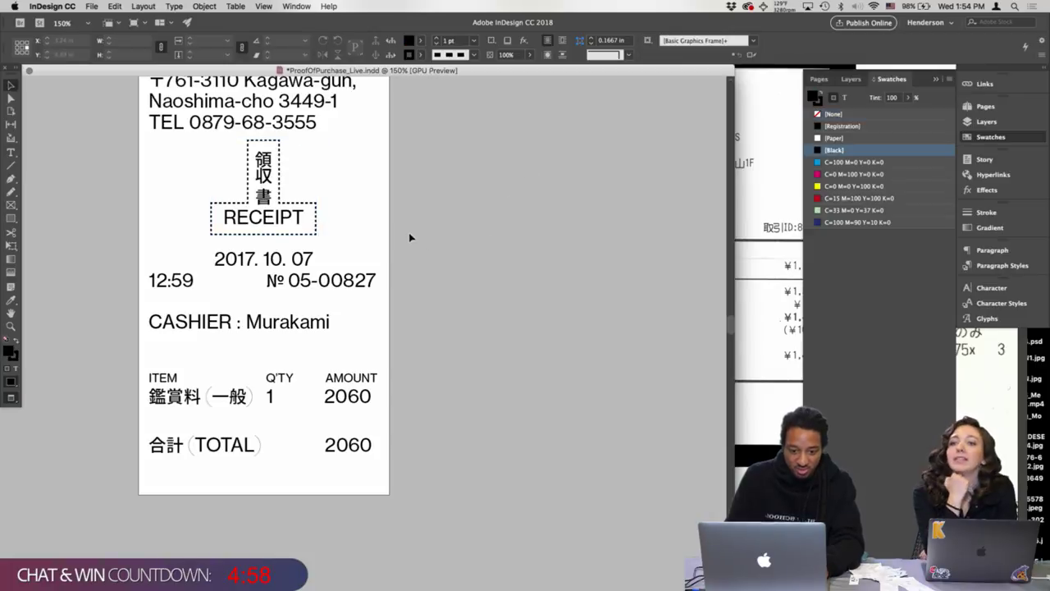
- Rotate the dashed inverted-T outline 180° so its wide bar is uppermost
{"action": "left_click", "coordinate": [318, 215]}
{"action": "left_click_drag", "start_coordinate": [317, 136], "coordinate": [162, 269]}
- Move the word RECEIPT from below the stacked 領収書 characters to its own line above them
{"action": "left_click", "coordinate": [271, 226]}
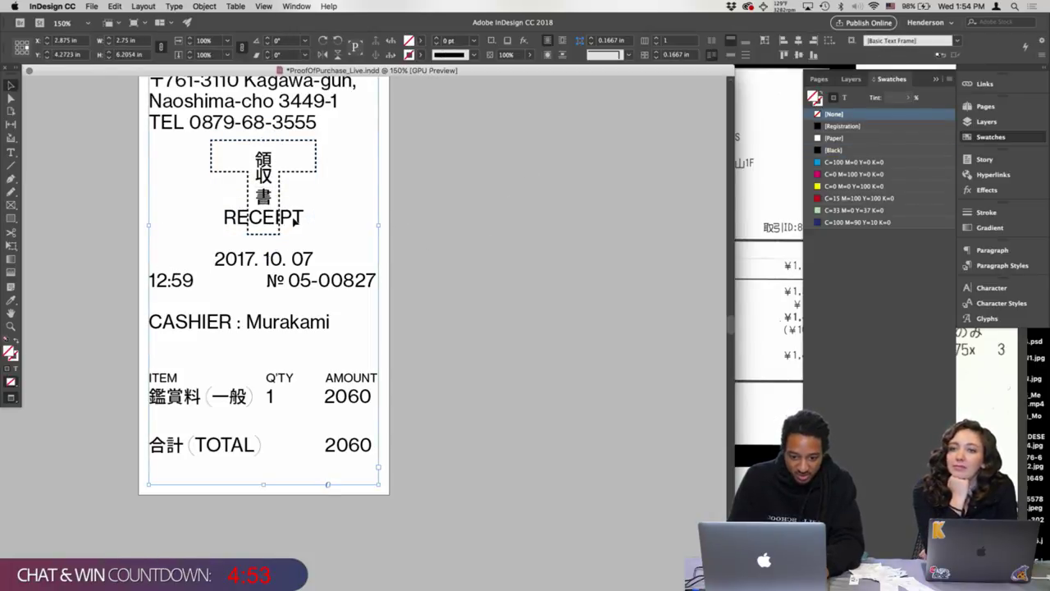
{"action": "double_click", "coordinate": [293, 215]}
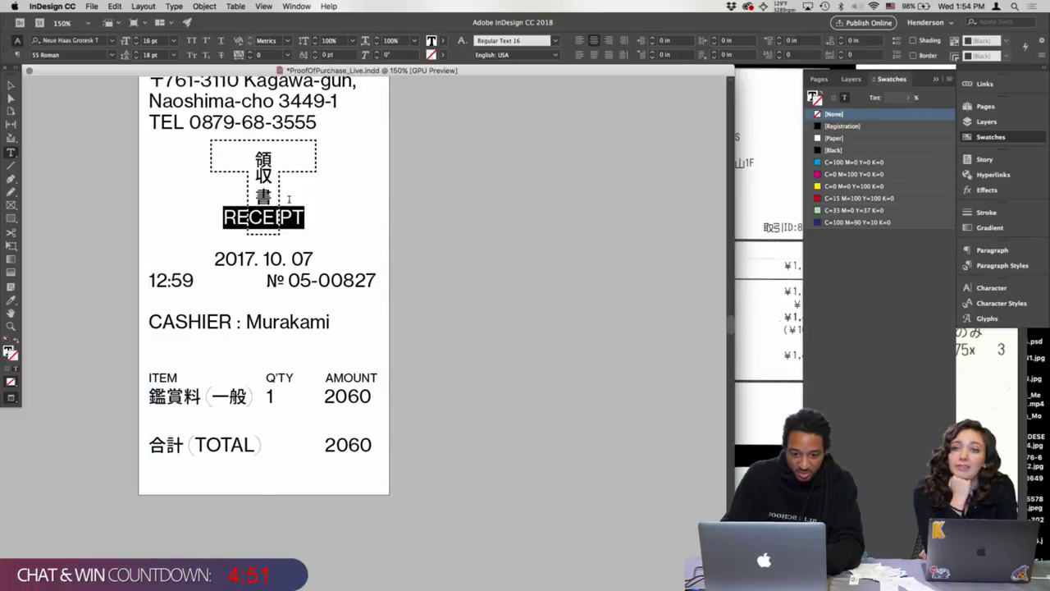
{"action": "key", "text": "BackSpace"}
{"action": "key", "text": "Up"}
{"action": "key", "text": "Up"}
{"action": "key", "text": "Up"}
{"action": "key", "text": "Down"}
{"action": "key", "text": "Left"}
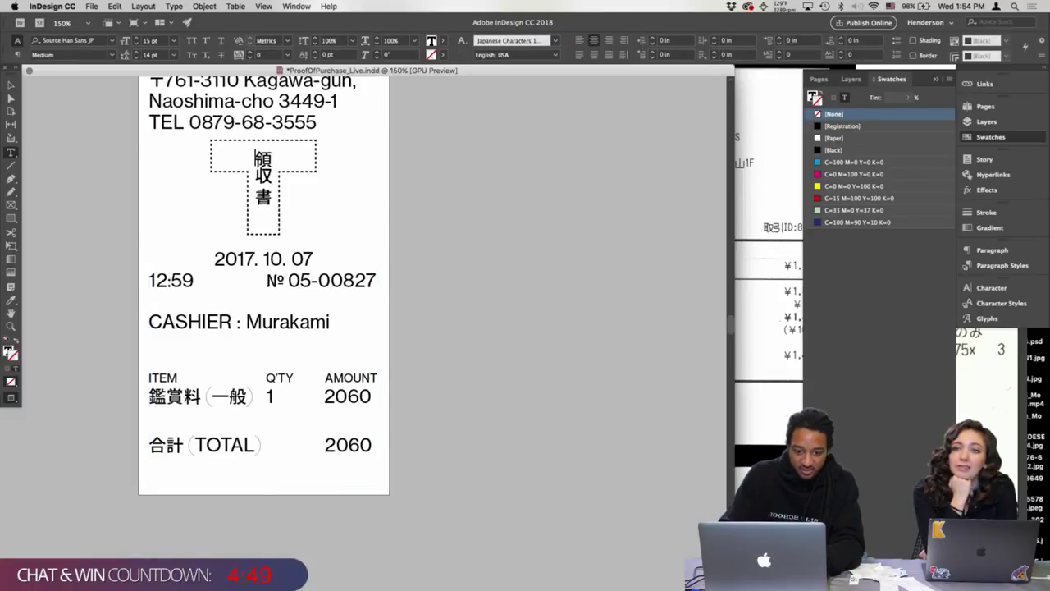
{"action": "key", "text": "Return"}
{"action": "key", "text": "Up"}
{"action": "key", "text": "super+v"}
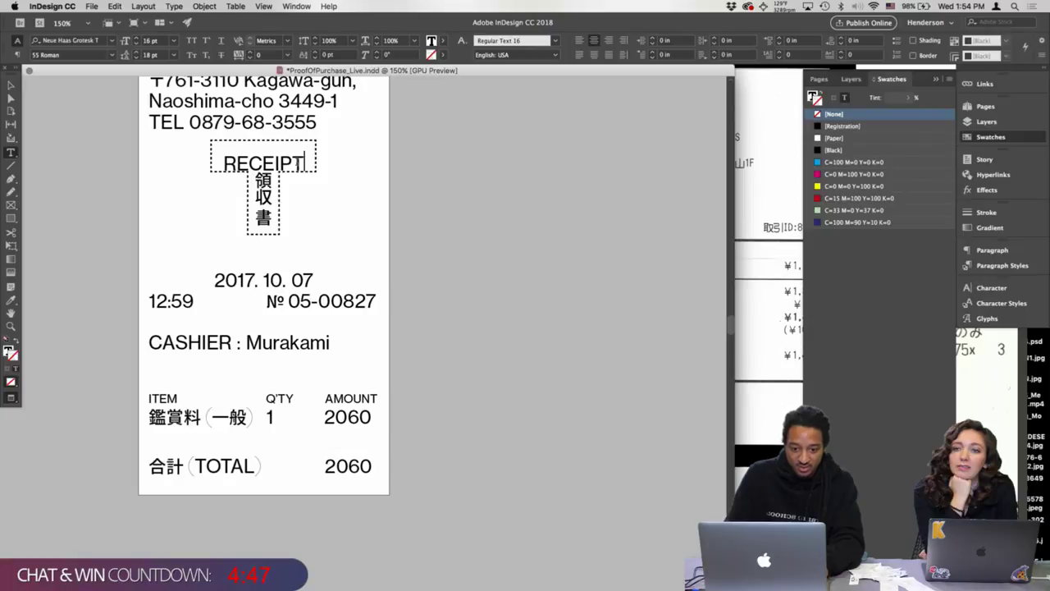
- Set the leading of the 領 character to 18 pt to open space beneath RECEIPT
{"action": "double_click", "coordinate": [263, 179]}
{"action": "key", "text": "alt+Up"}
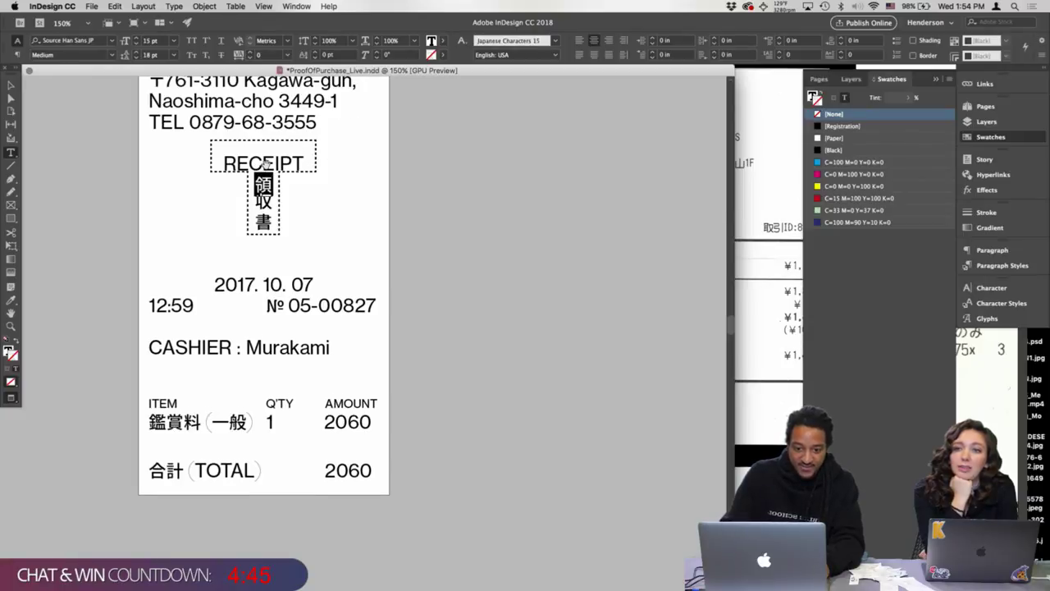
{"action": "key", "text": "Escape"}
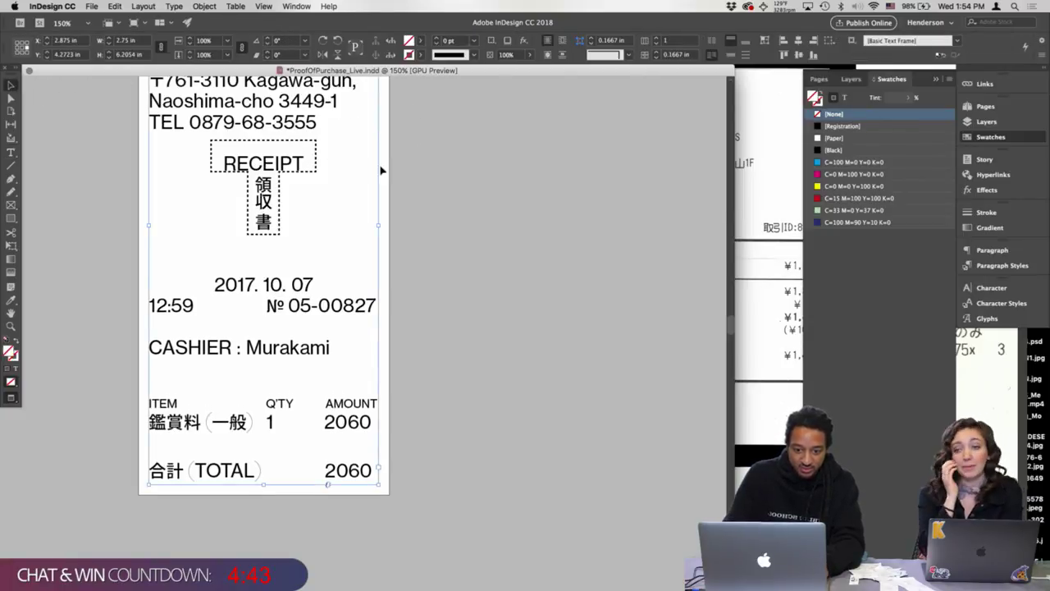
- Nudge the dashed T outline slightly down to center its wide bar around RECEIPT, and deselect it
{"action": "key", "text": "Down"}
{"action": "key", "text": "Down"}
{"action": "key", "text": "Down"}
{"action": "key", "text": "Down"}
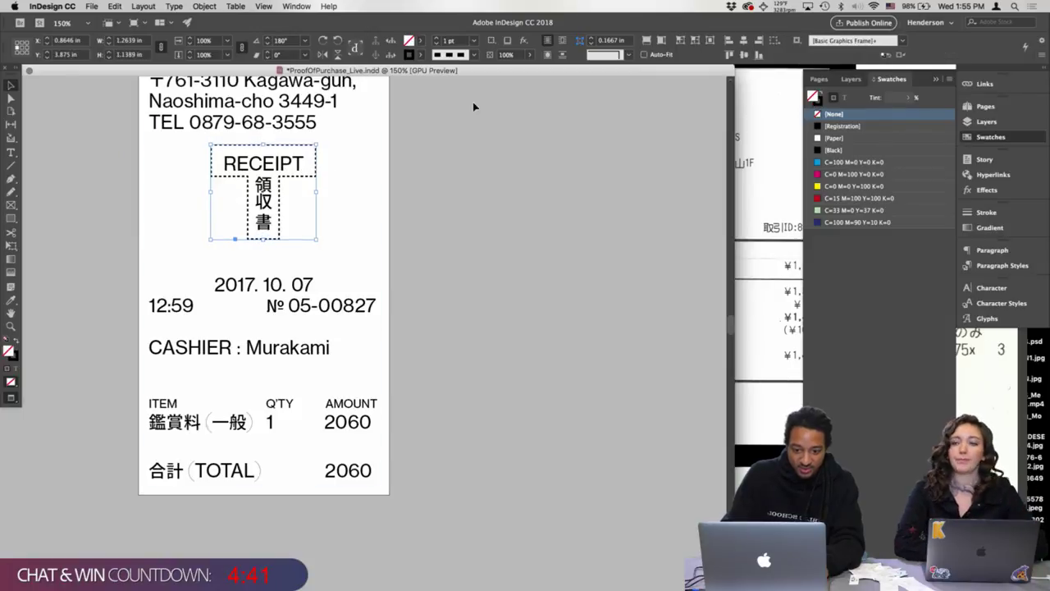
{"action": "left_click", "coordinate": [490, 169]}
{"action": "left_click_drag", "start_coordinate": [496, 205], "coordinate": [513, 332]}
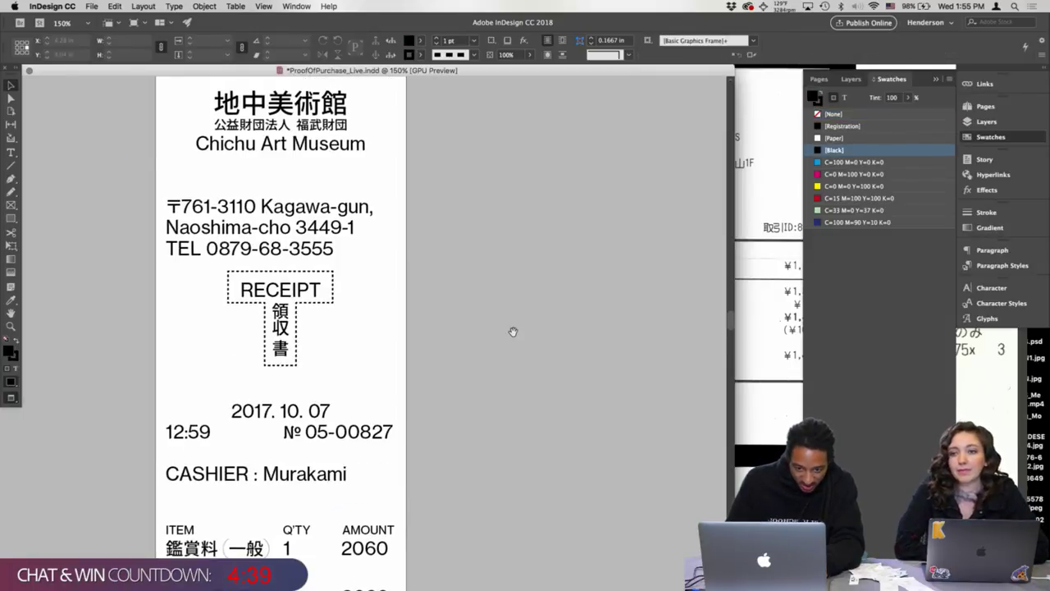
- Move the Teshima receipt's dashed 領収書RECEIPT heading to the same place on the Chichu Art Museum receipt
{"action": "scroll", "coordinate": [513, 332], "scroll_direction": "up", "scroll_amount": 15}
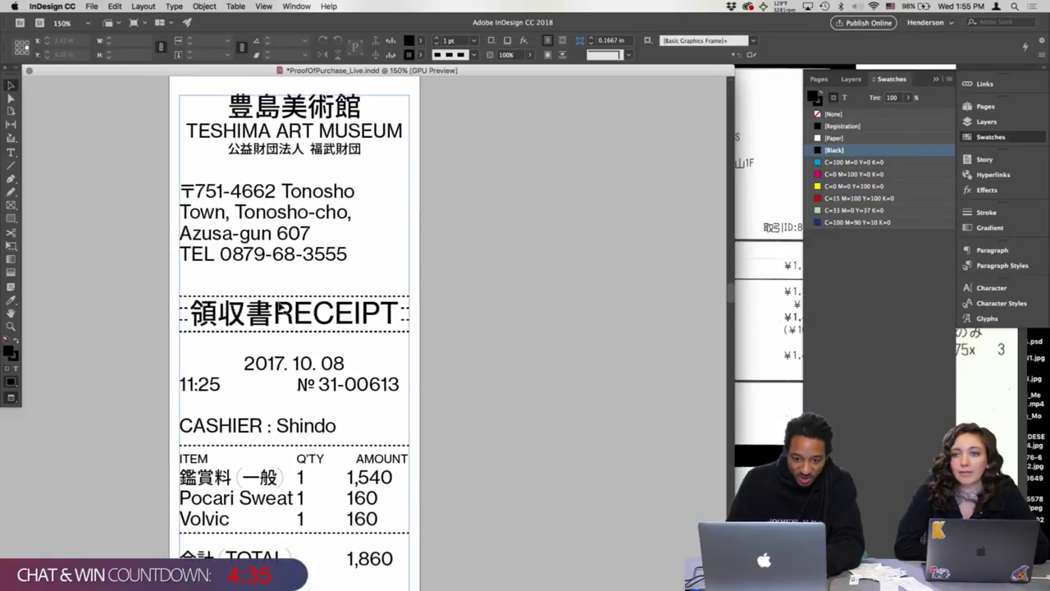
{"action": "left_click", "coordinate": [399, 316]}
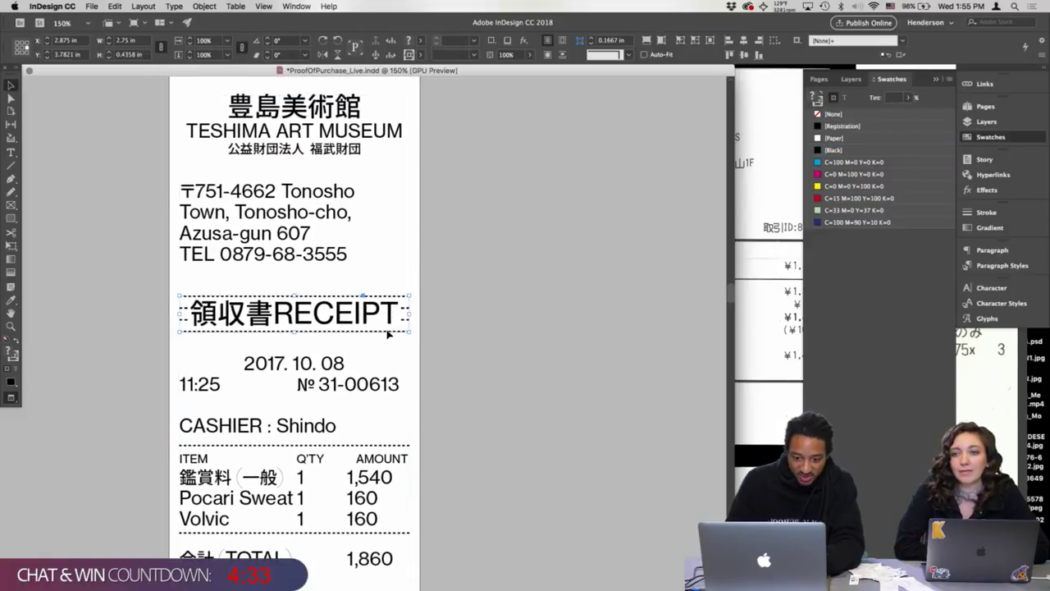
{"action": "key", "text": "BackSpace"}
{"action": "key", "text": "super+minus"}
{"action": "key", "text": "super+minus"}
{"action": "key", "text": "super+minus"}
{"action": "scroll", "coordinate": [352, 344], "scroll_direction": "down", "scroll_amount": 10}
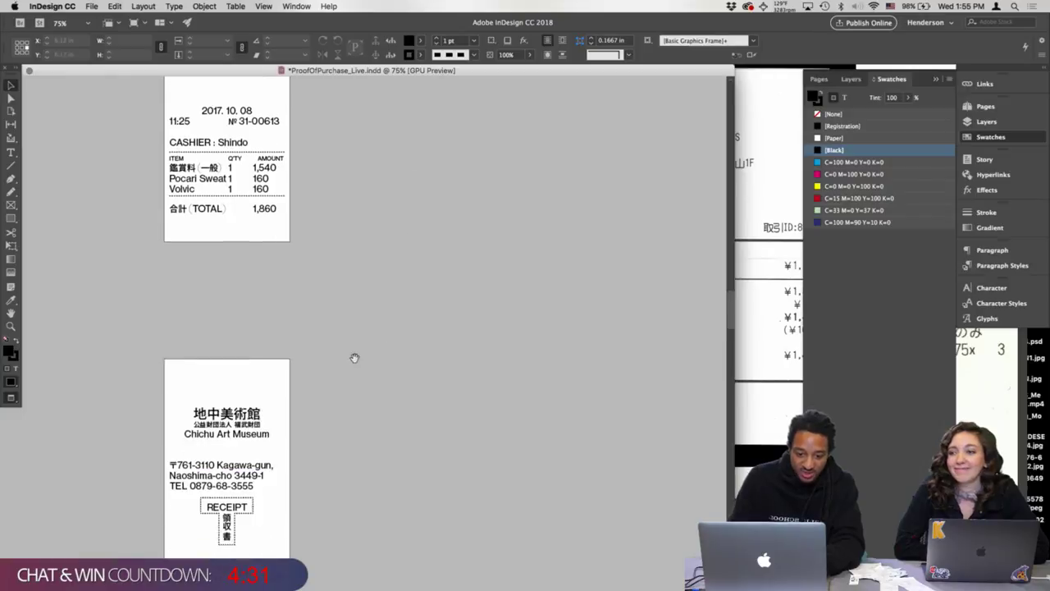
{"action": "key", "text": "super+v"}
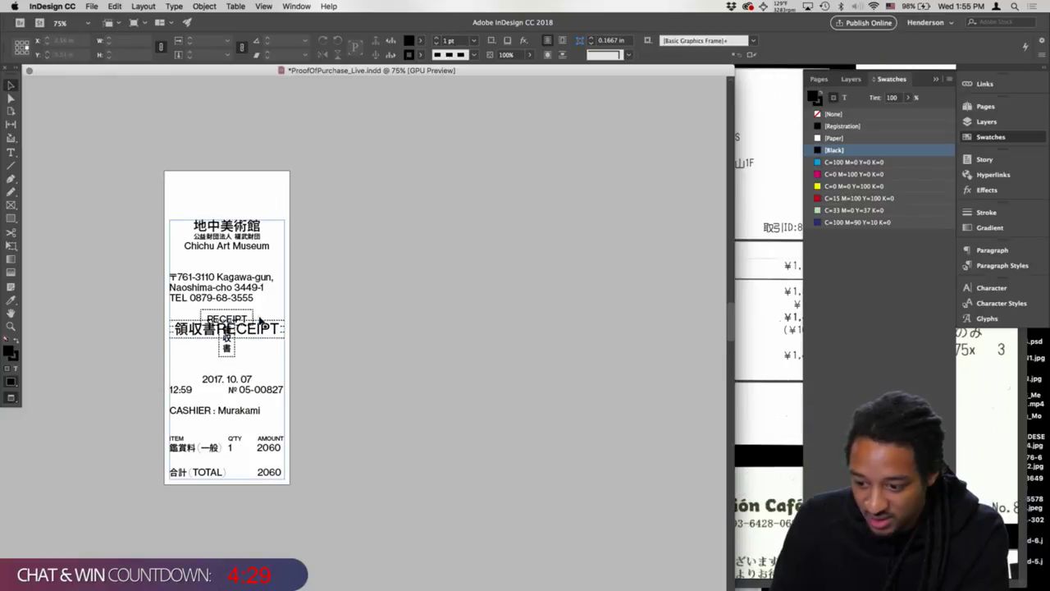
- Try to select the stacked RECEIPT and 領収書 text beneath the pasted heading
{"action": "double_click", "coordinate": [228, 319]}
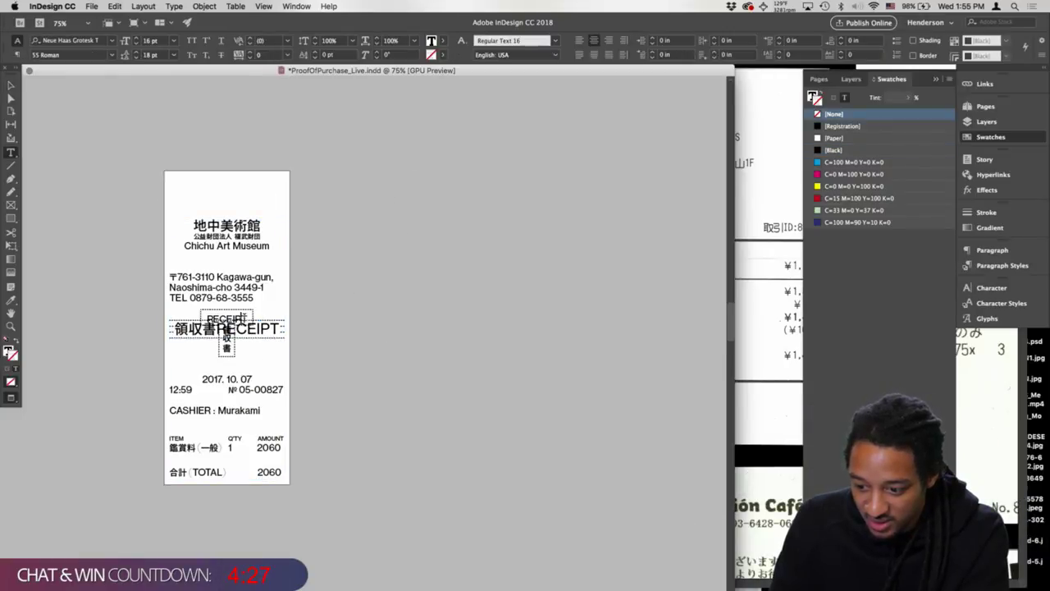
{"action": "double_click", "coordinate": [228, 319]}
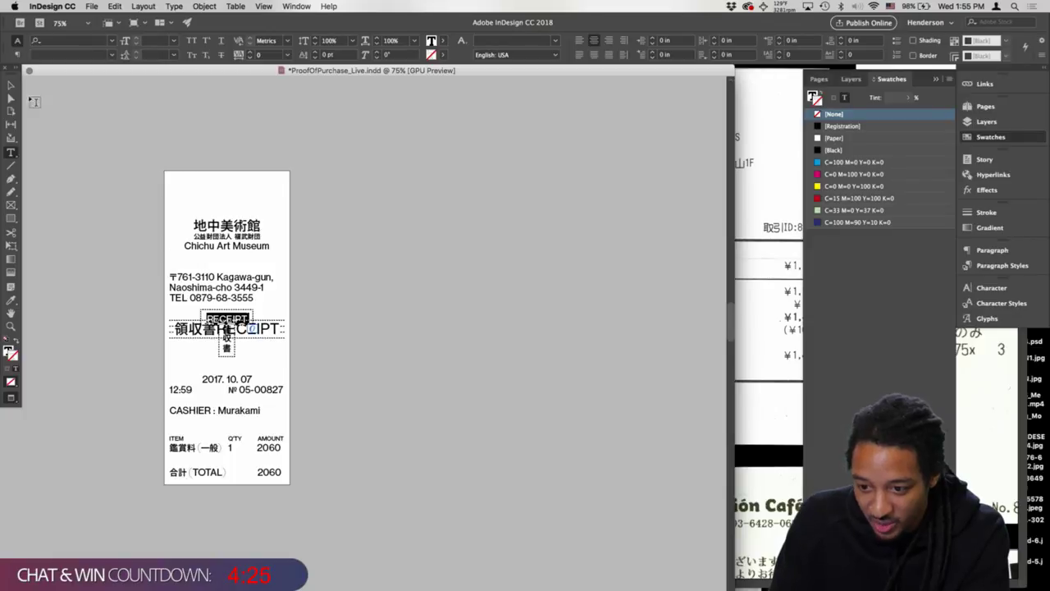
{"action": "key", "text": "Escape"}
{"action": "key", "text": "super+equal"}
{"action": "key", "text": "super+equal"}
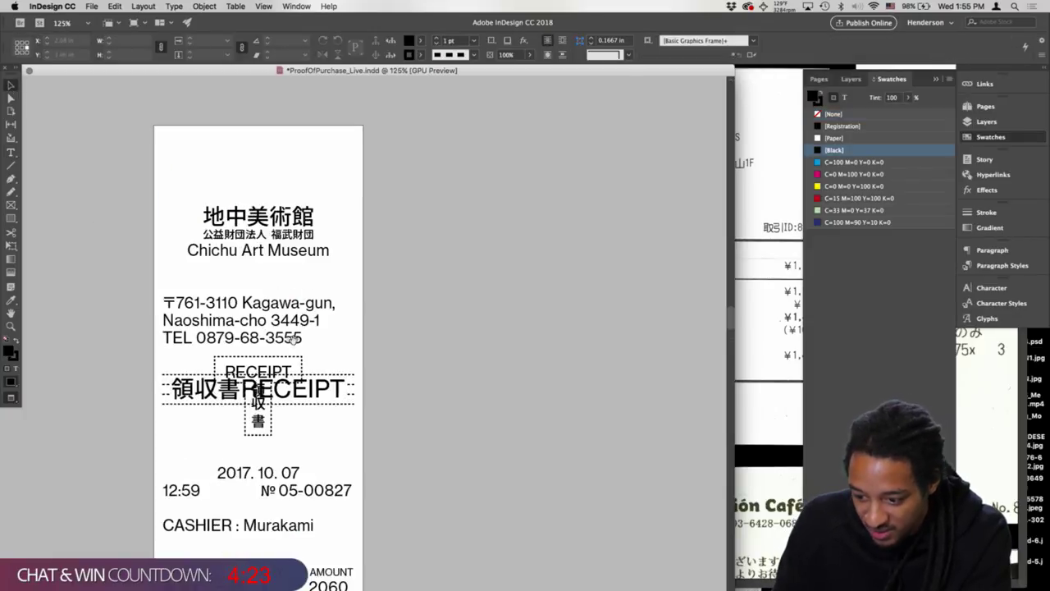
{"action": "scroll", "coordinate": [349, 291], "scroll_direction": "down", "scroll_amount": 3}
{"action": "scroll", "coordinate": [350, 290], "scroll_direction": "left", "scroll_amount": 2}
{"action": "left_click", "coordinate": [365, 286]}
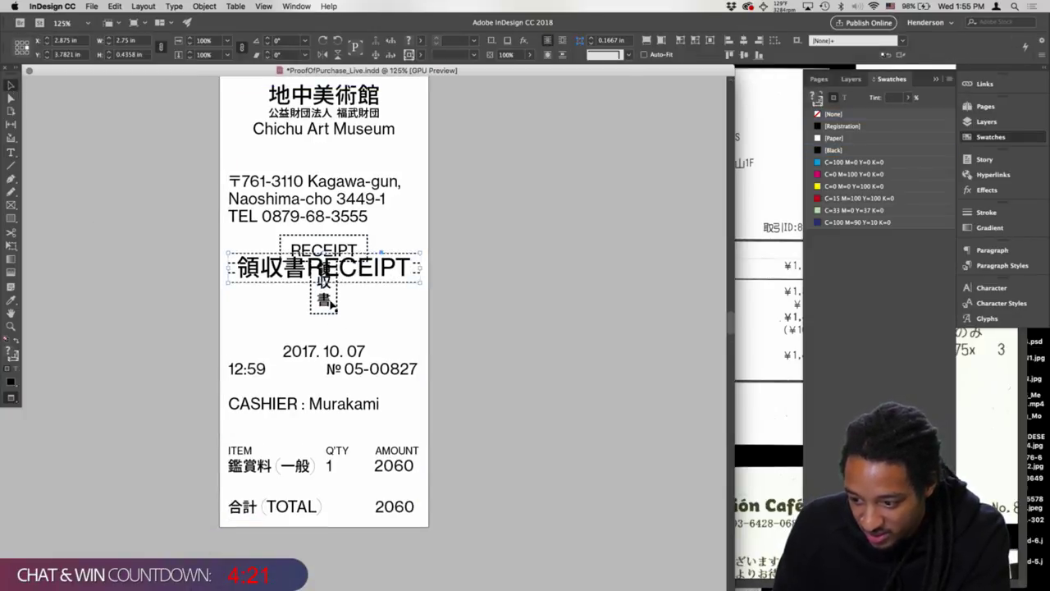
{"action": "double_click", "coordinate": [330, 304]}
{"action": "left_click_drag", "start_coordinate": [330, 307], "coordinate": [326, 271]}
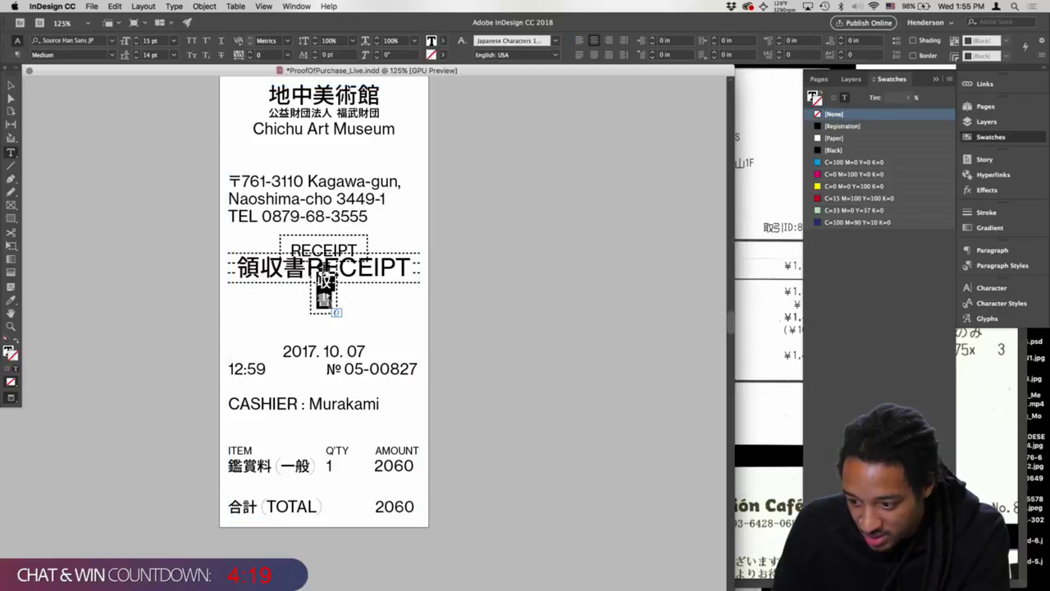
{"action": "triple_click", "coordinate": [324, 269]}
{"action": "left_click", "coordinate": [301, 291]}
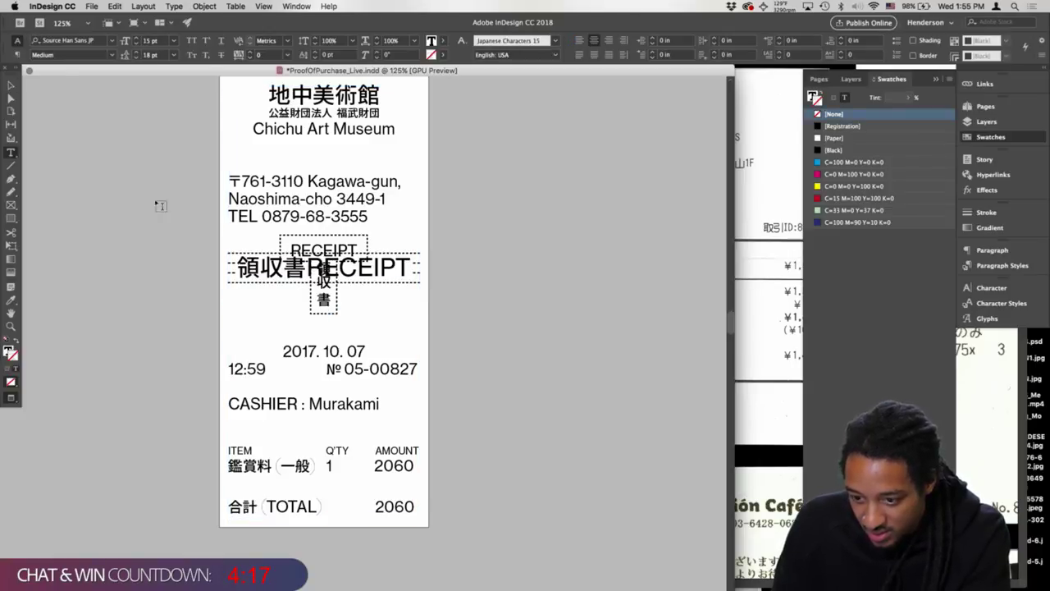
- Select the 領収書 characters in the pasted heading and step back and forth through the recent edits
{"action": "key", "text": "Escape"}
{"action": "left_click_drag", "start_coordinate": [304, 283], "coordinate": [82, 284]}
{"action": "double_click", "coordinate": [305, 273]}
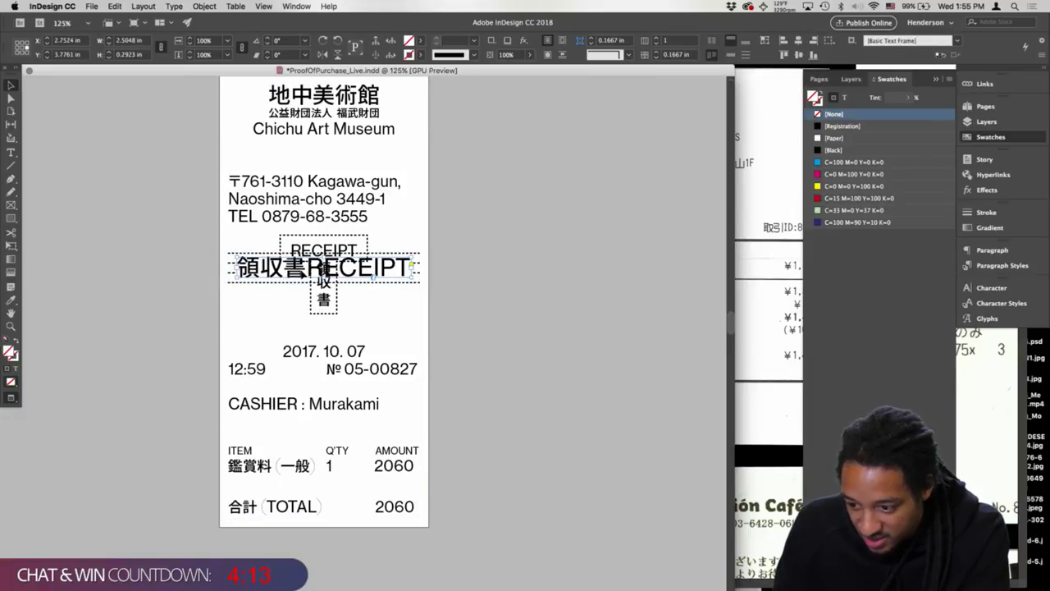
{"action": "left_click_drag", "start_coordinate": [305, 272], "coordinate": [245, 278]}
{"action": "key", "text": "super+z"}
{"action": "key", "text": "super+shift+z"}
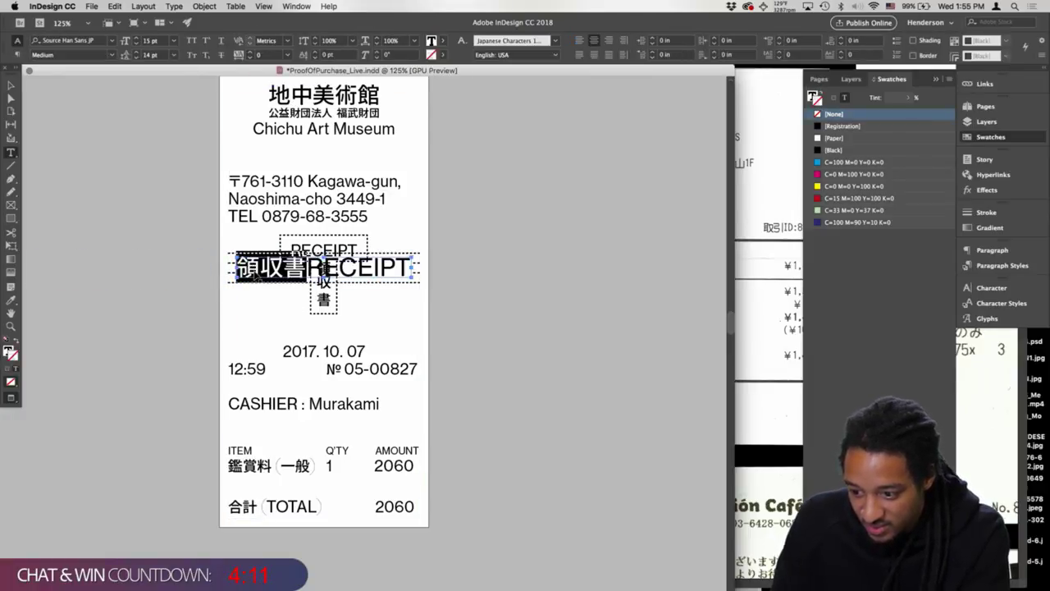
{"action": "key", "text": "super+z"}
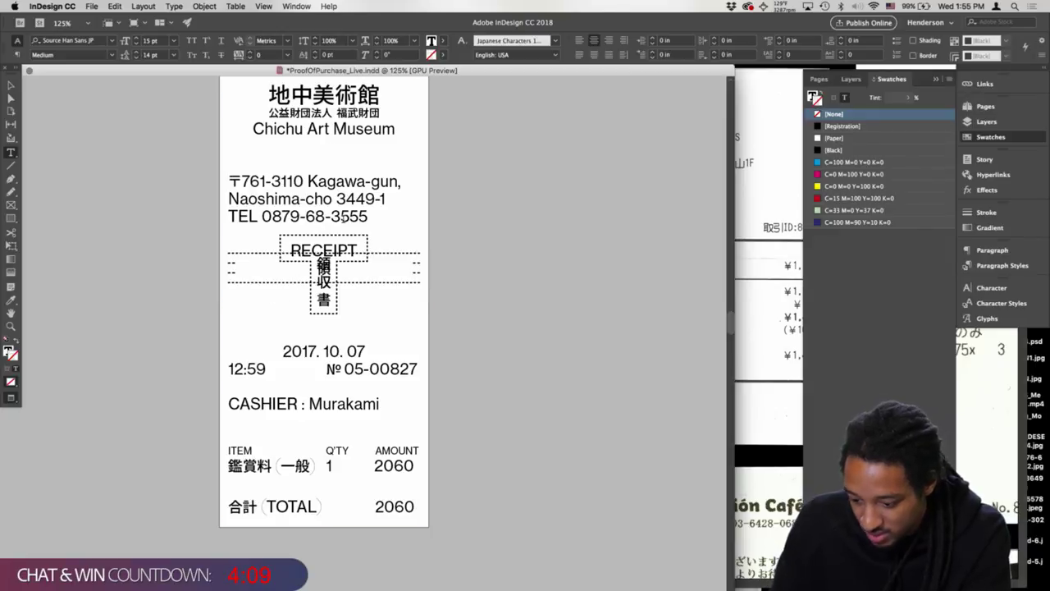
{"action": "key", "text": "Escape"}
{"action": "key", "text": "super+shift+z"}
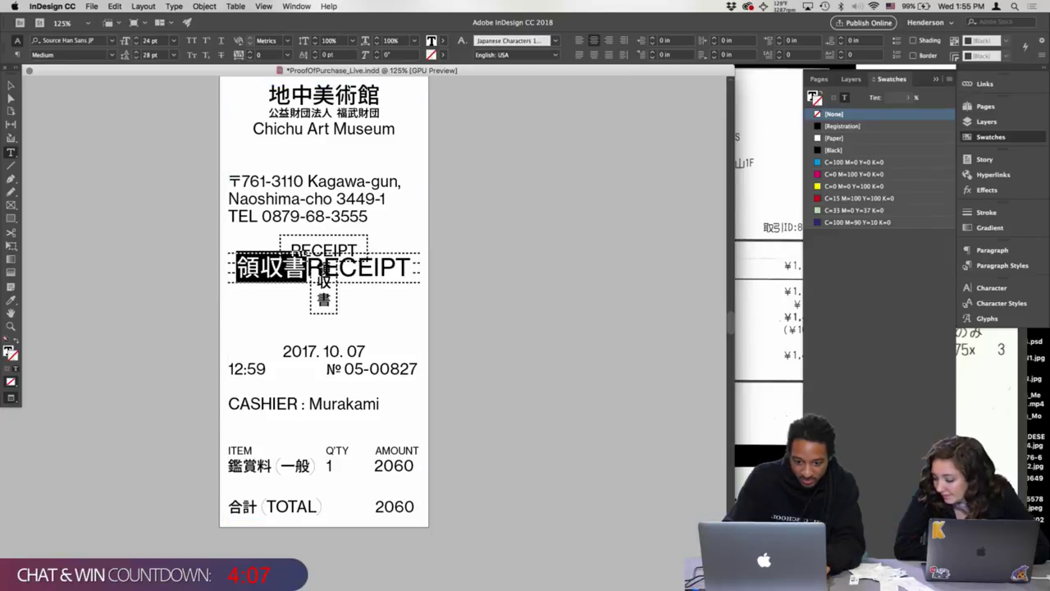
- Undo the transfer of the dashed 領収書RECEIPT heading to the Chichu Art Museum receipt
{"action": "left_click", "coordinate": [273, 257]}
{"action": "key", "text": "super+z"}
{"action": "key", "text": "super+z"}
{"action": "left_click", "coordinate": [192, 159], "text": "super"}
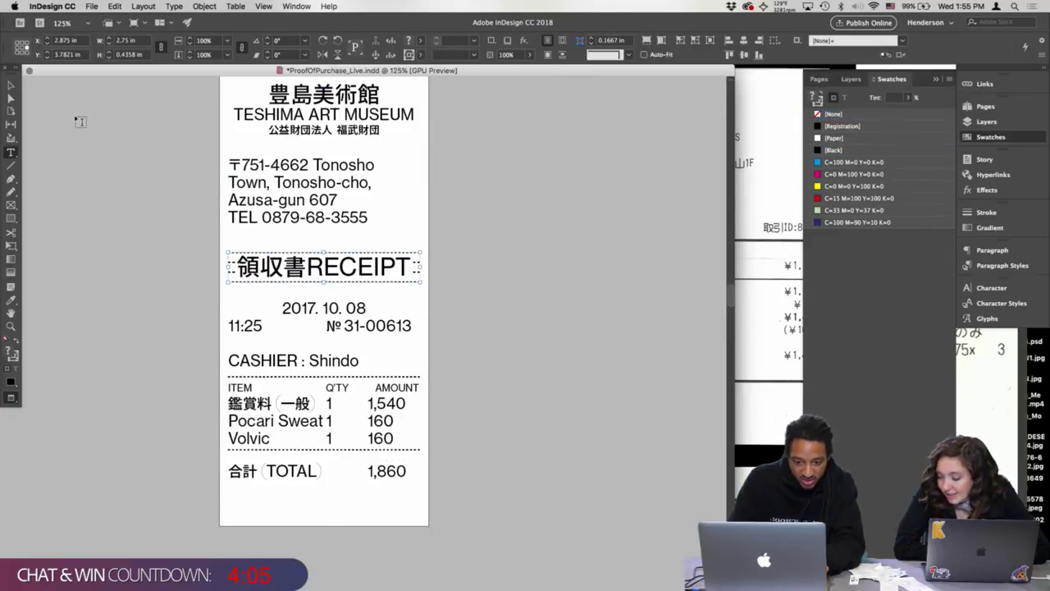
{"action": "left_click", "coordinate": [11, 86]}
- Inspect the type size and leading of the 書 and 領 characters in the Chichu receipt's stacked heading
{"action": "scroll", "coordinate": [427, 246], "scroll_direction": "down", "scroll_amount": 6}
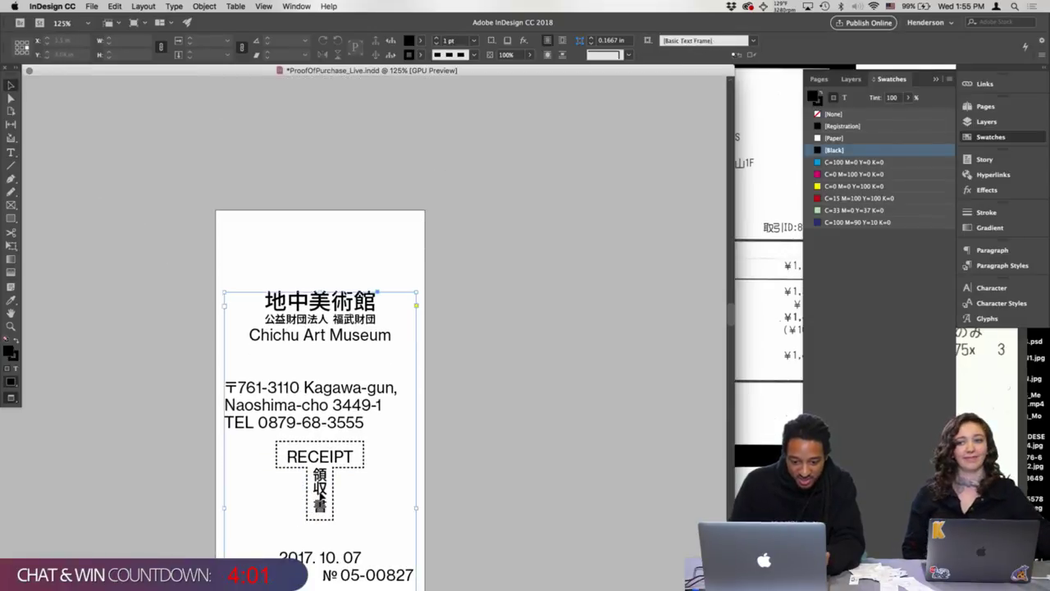
{"action": "double_click", "coordinate": [312, 503]}
{"action": "left_click_drag", "start_coordinate": [320, 480], "coordinate": [316, 512]}
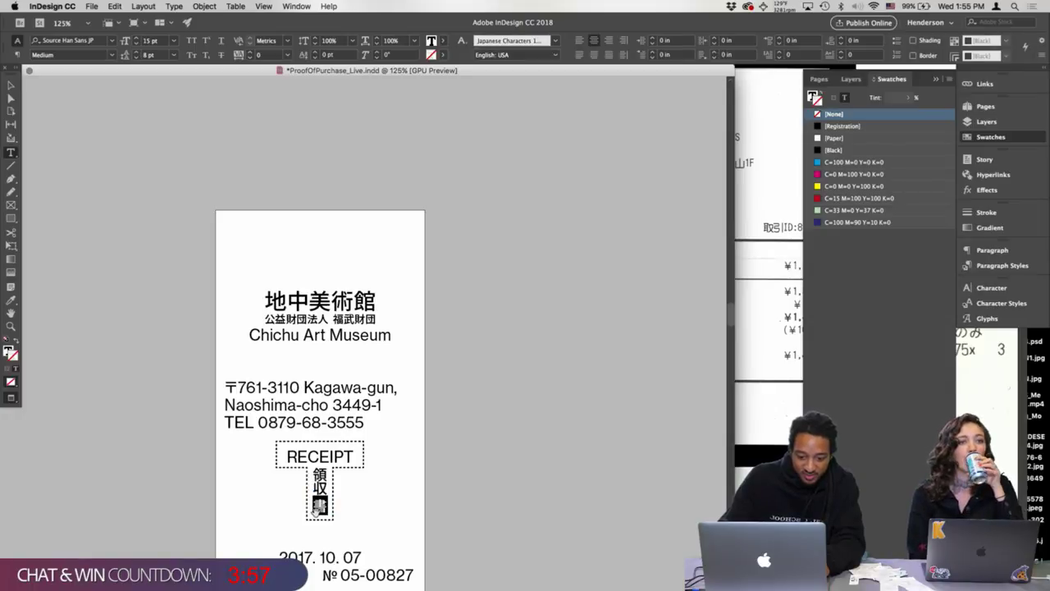
{"action": "left_click_drag", "start_coordinate": [316, 465], "coordinate": [315, 478]}
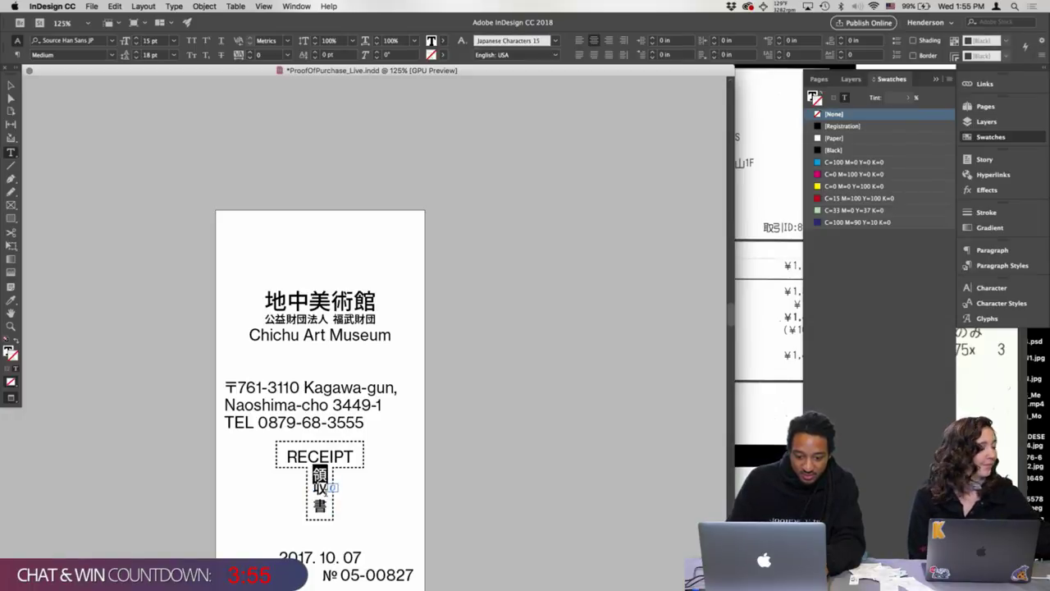
{"action": "left_click", "coordinate": [10, 84]}
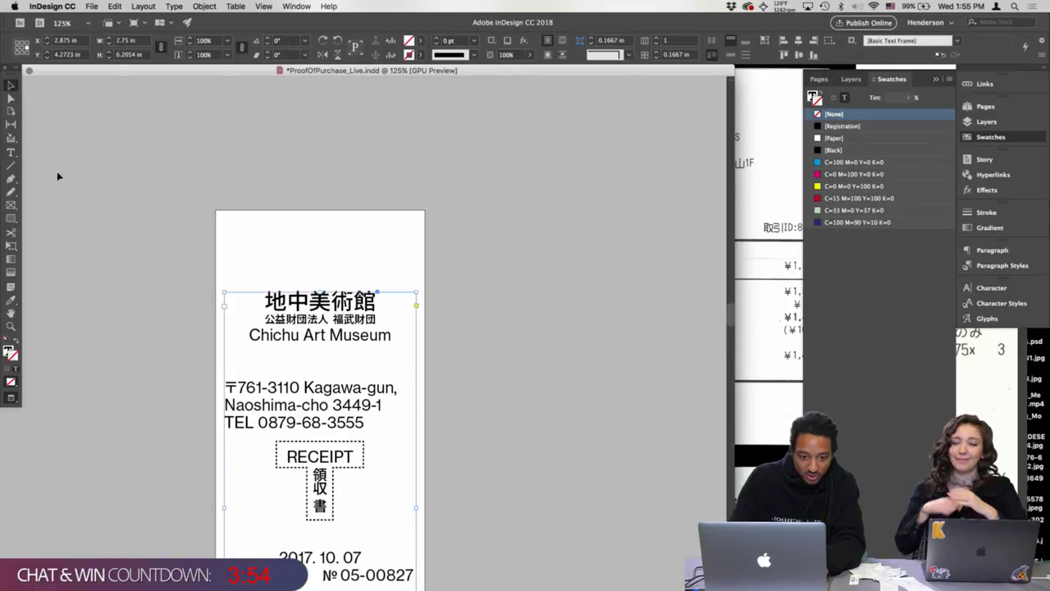
- Copy the stacked RECEIPT 領収書 text from the Chichu Art Museum receipt
{"action": "double_click", "coordinate": [358, 457]}
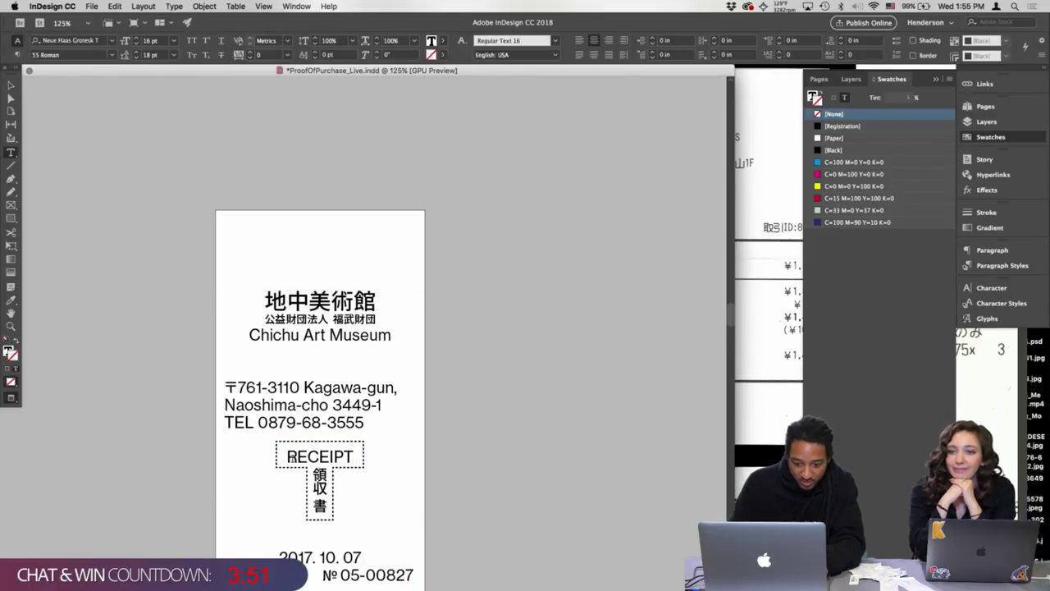
{"action": "left_click_drag", "start_coordinate": [291, 456], "coordinate": [342, 504]}
{"action": "key", "text": "super+shift+a"}
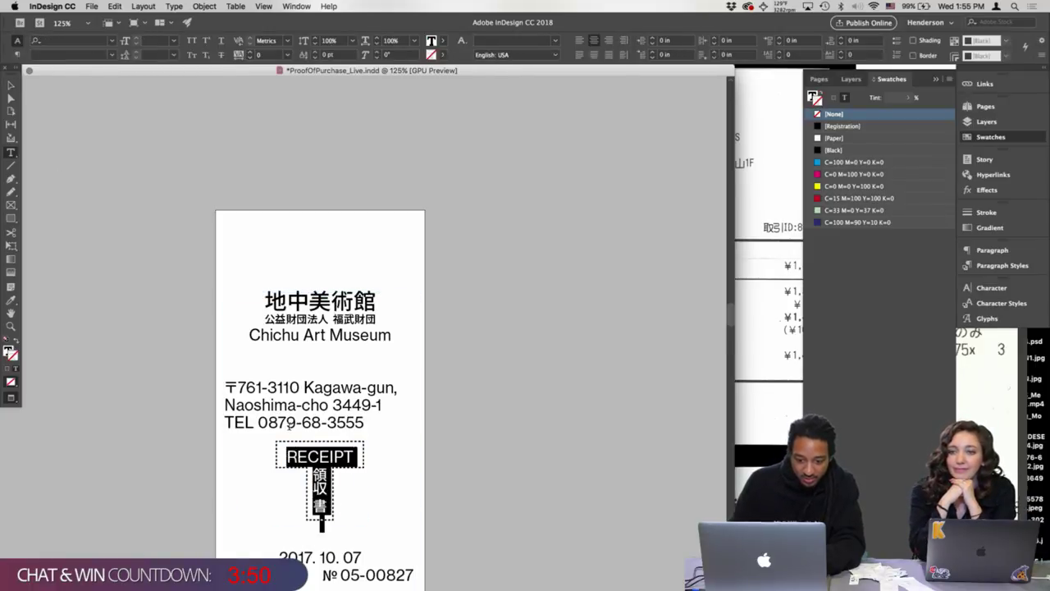
- Move the Teshima receipt's dashed 領収書RECEIPT heading off the page onto the pasteboard beside it
{"action": "left_click", "coordinate": [11, 87]}
{"action": "scroll", "coordinate": [361, 252], "scroll_direction": "up", "scroll_amount": 10}
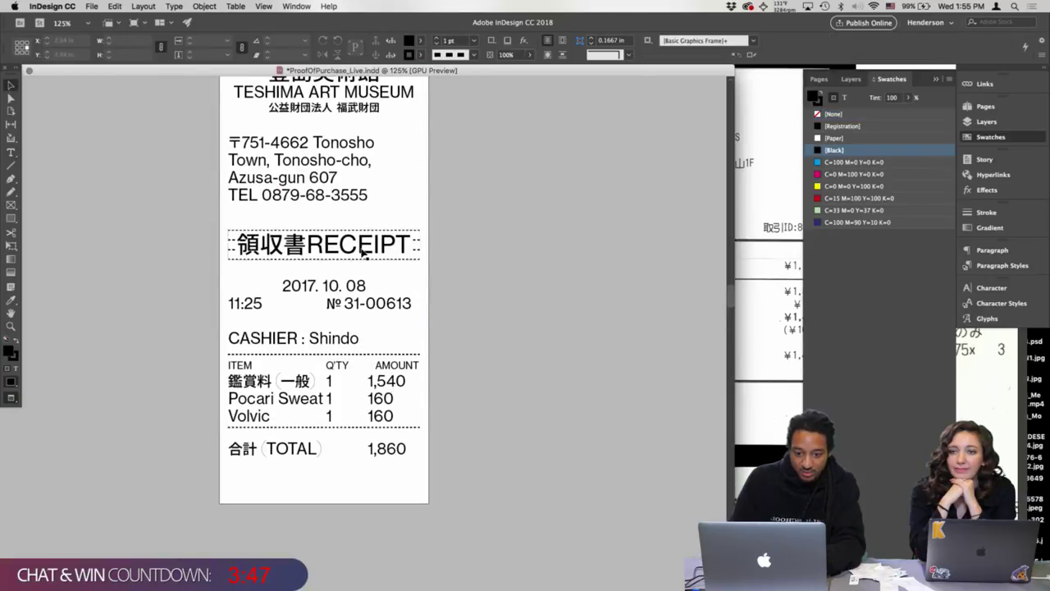
{"action": "left_click_drag", "start_coordinate": [364, 252], "coordinate": [574, 238]}
{"action": "key", "text": "Delete"}
- Paste the stacked RECEIPT 領収書 text below the Teshima receipt's TEL line and remove surplus blank lines beneath it
{"action": "key", "text": "t"}
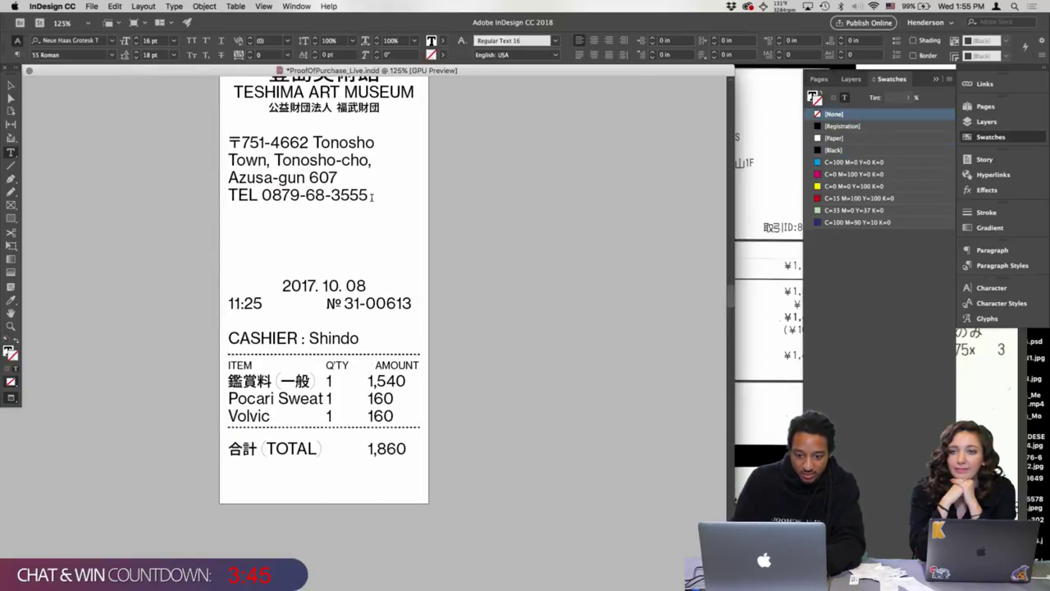
{"action": "key", "text": "super+z"}
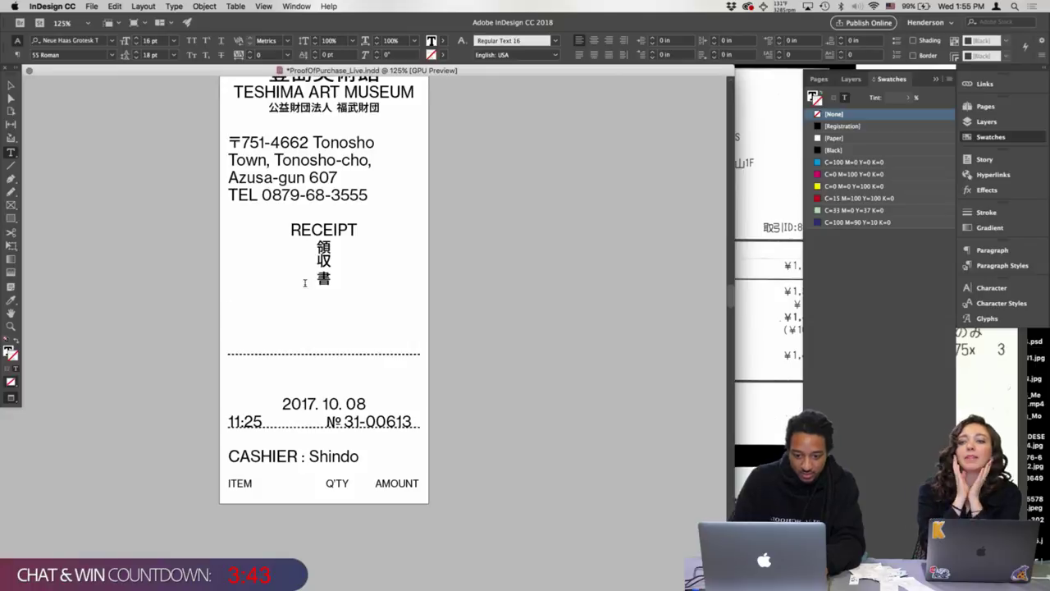
{"action": "left_click", "coordinate": [305, 283]}
{"action": "key", "text": "BackSpace"}
{"action": "key", "text": "BackSpace"}
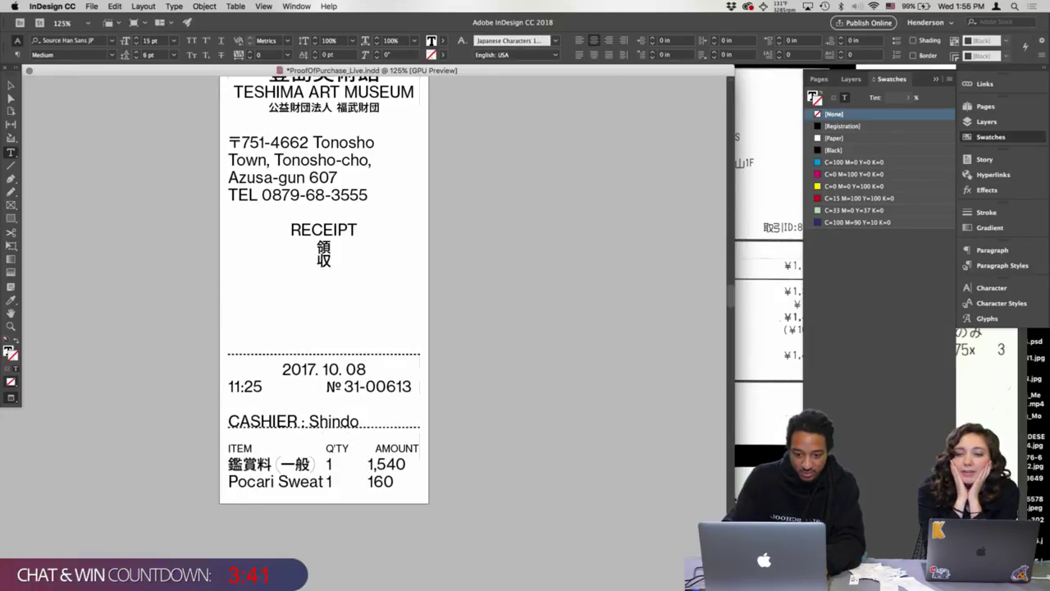
{"action": "left_click", "coordinate": [229, 293]}
{"action": "key", "text": "BackSpace"}
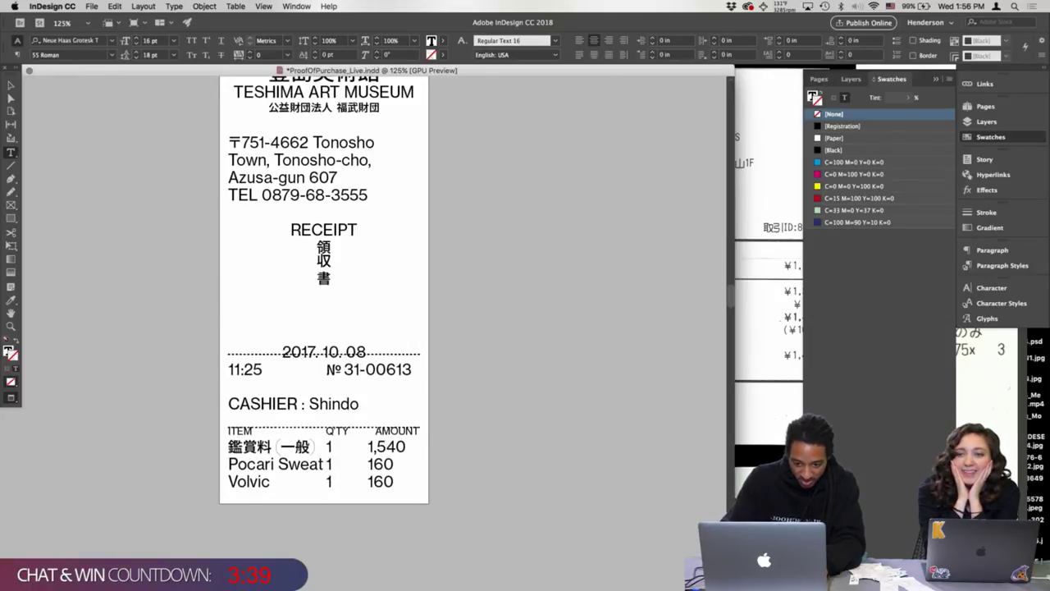
- Deselect the text frame and leave preview mode to show the guides and pasteboard items
{"action": "left_click", "coordinate": [12, 85]}
{"action": "left_click", "coordinate": [174, 370]}
{"action": "key", "text": "w"}
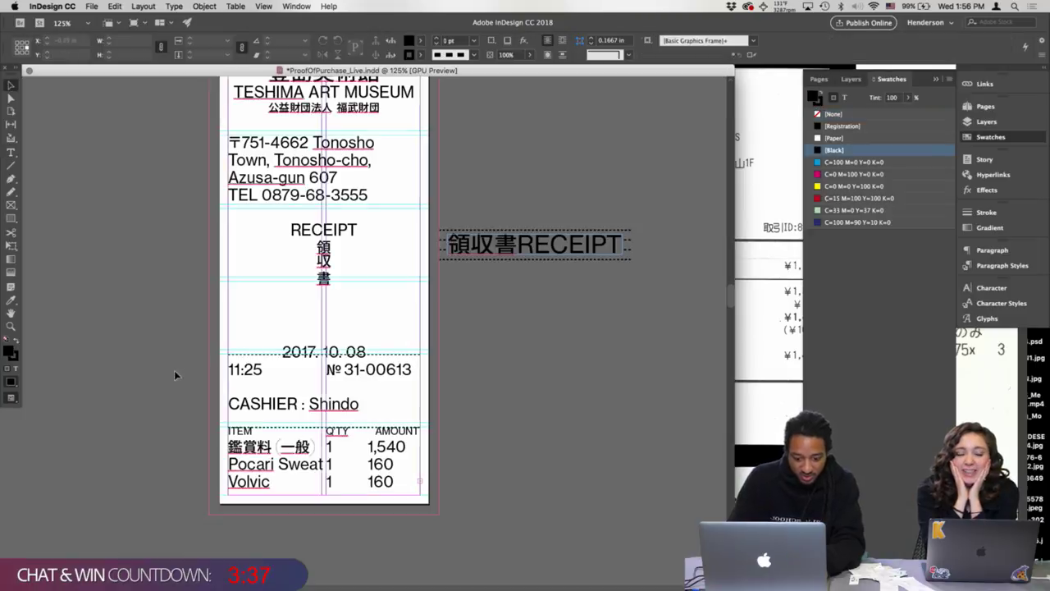
{"action": "double_click", "coordinate": [260, 339]}
{"action": "key", "text": "Return"}
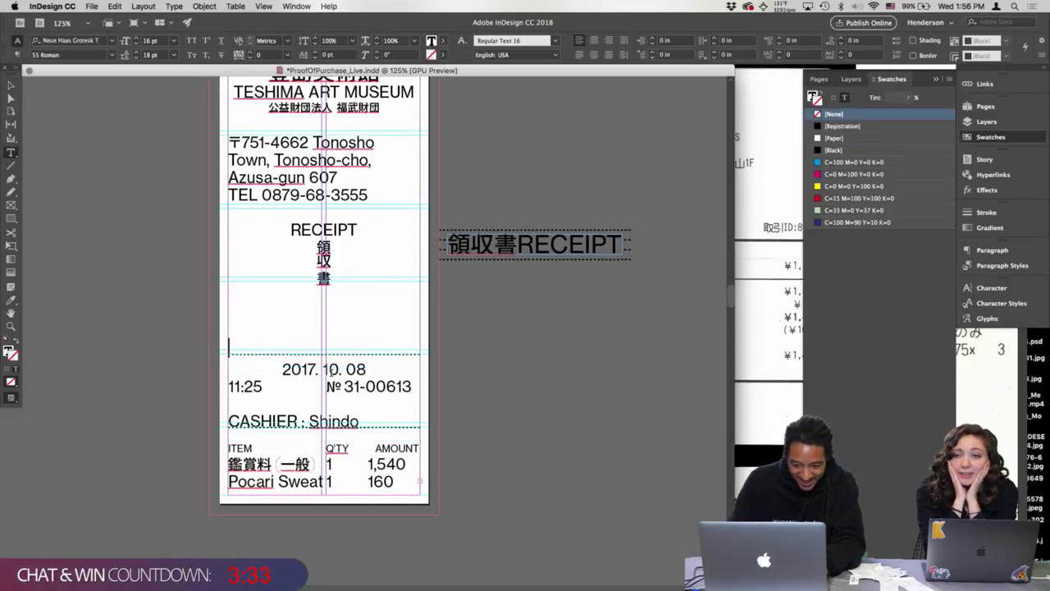
{"action": "key", "text": "BackSpace"}
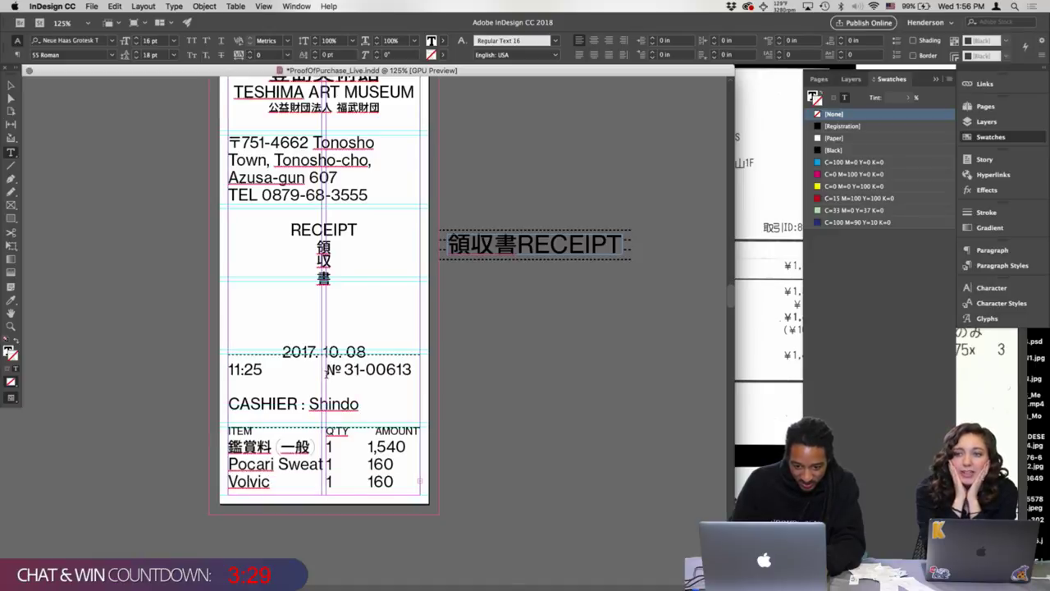
{"action": "scroll", "coordinate": [320, 374], "scroll_direction": "down", "scroll_amount": 8}
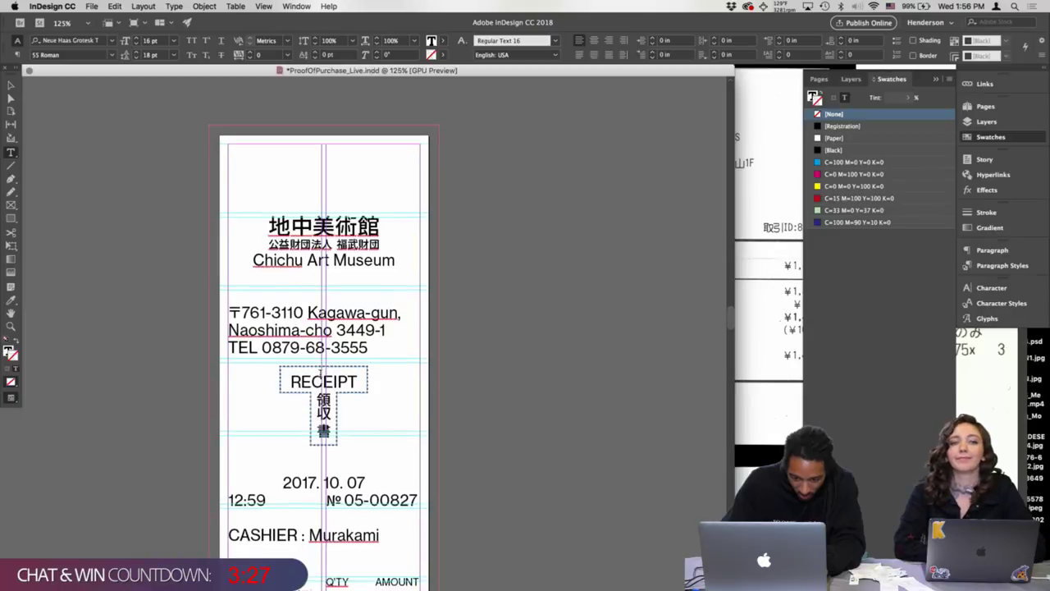
{"action": "scroll", "coordinate": [320, 373], "scroll_direction": "down", "scroll_amount": 10}
{"action": "key", "text": "Down"}
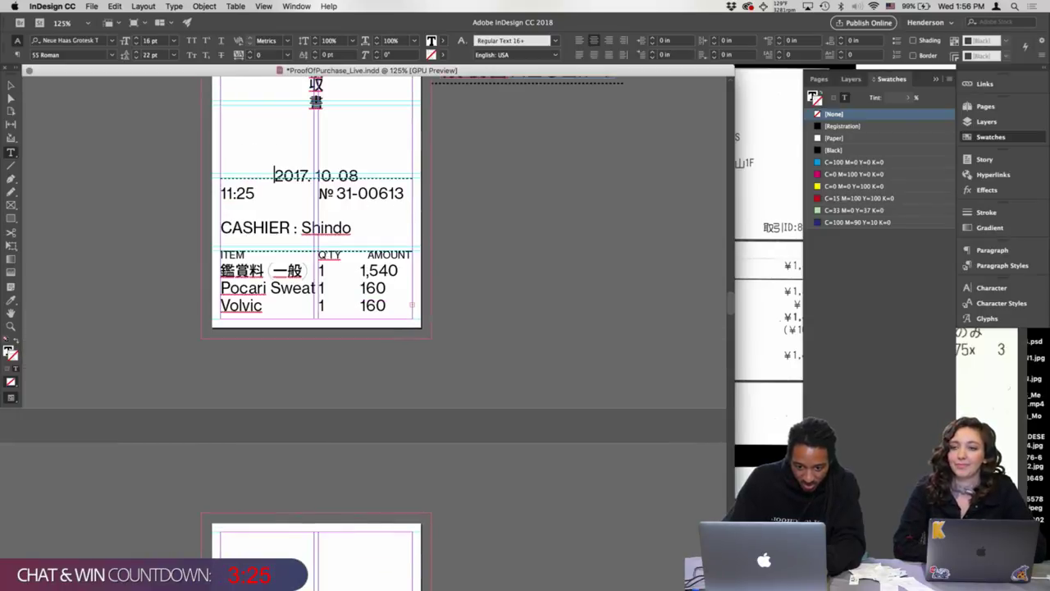
{"action": "key", "text": "Down"}
{"action": "key", "text": "super+z"}
{"action": "key", "text": "super+z"}
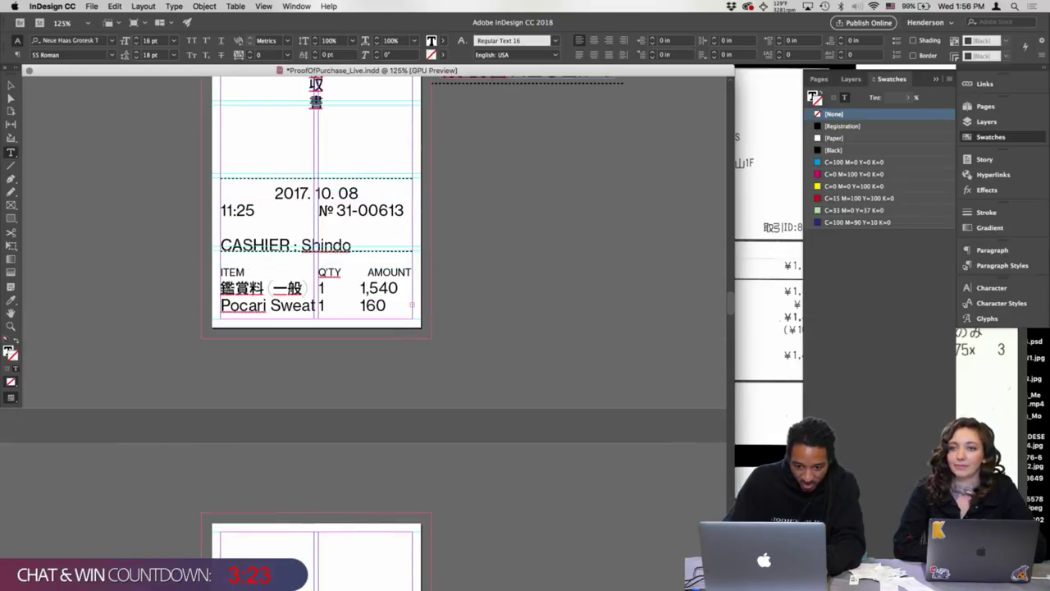
{"action": "key", "text": "super+z"}
{"action": "key", "text": "super+z"}
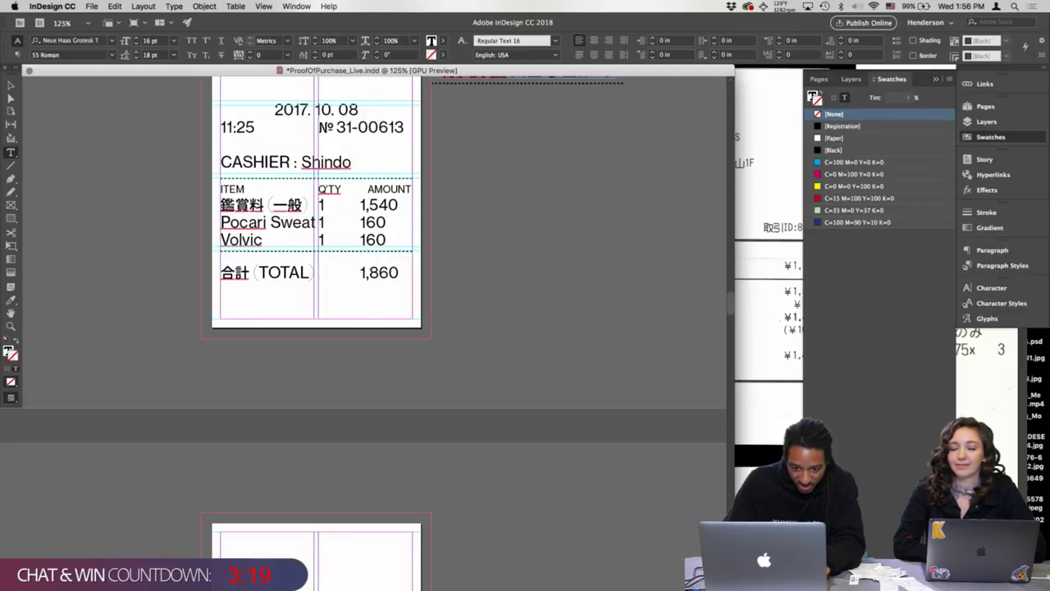
{"action": "key", "text": "ctrl+z"}
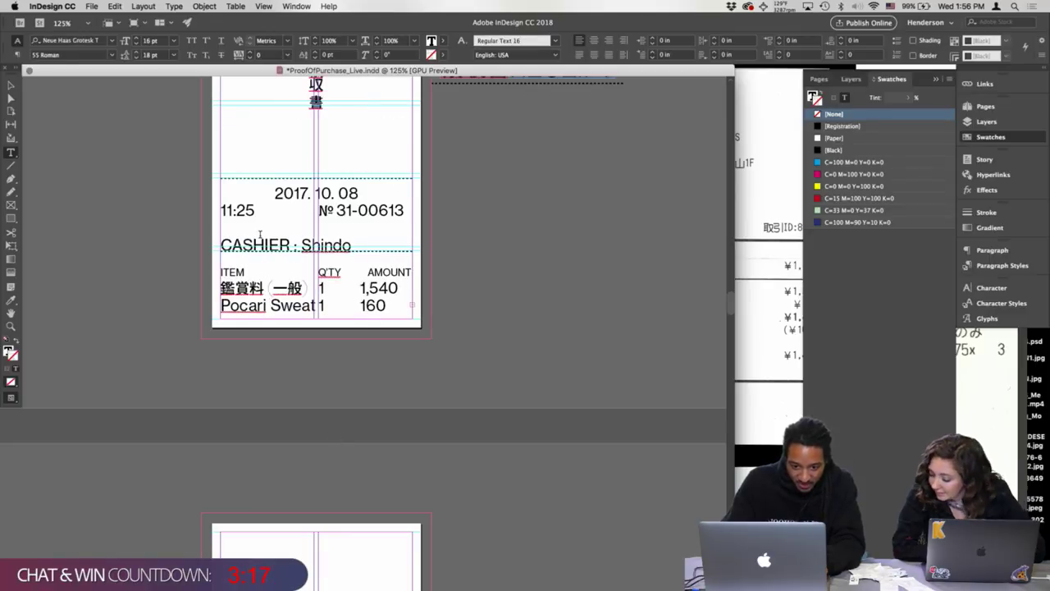
- Remove the blank lines between the Teshima receipt's stacked 領収書 characters and the date, and finish editing the text
{"action": "key", "text": "ctrl+z"}
{"action": "key", "text": "ctrl+z"}
{"action": "key", "text": "ctrl+z"}
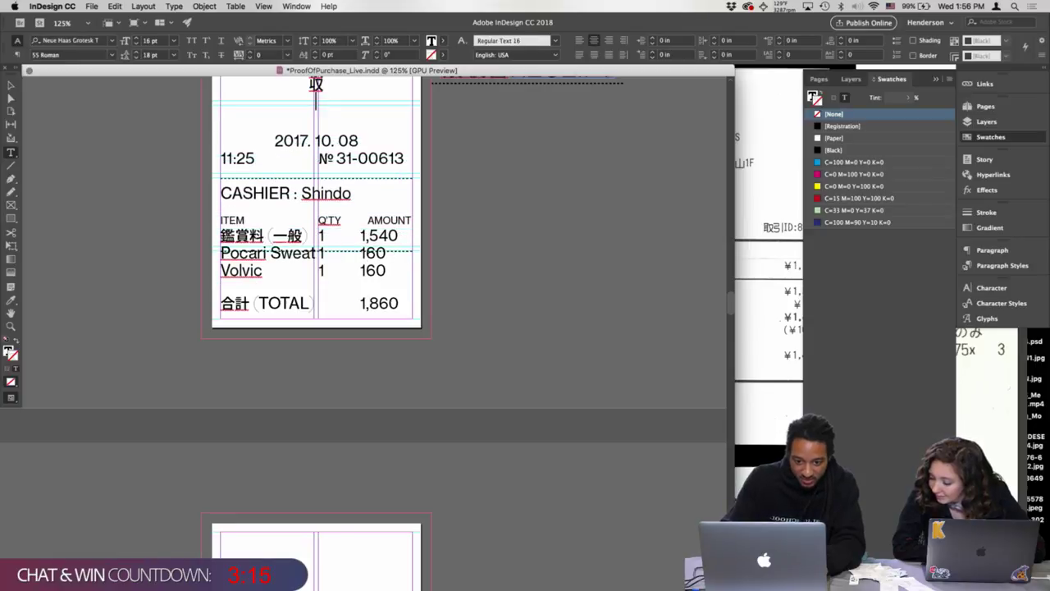
{"action": "key", "text": "ctrl+z"}
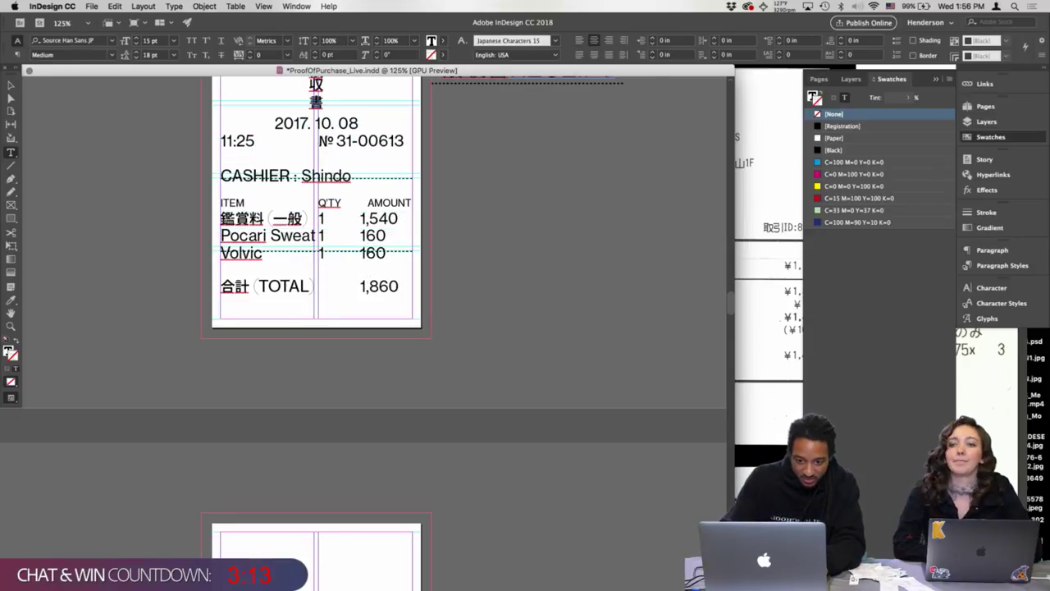
{"action": "key", "text": "Down"}
{"action": "key", "text": "Down"}
{"action": "key", "text": "Down"}
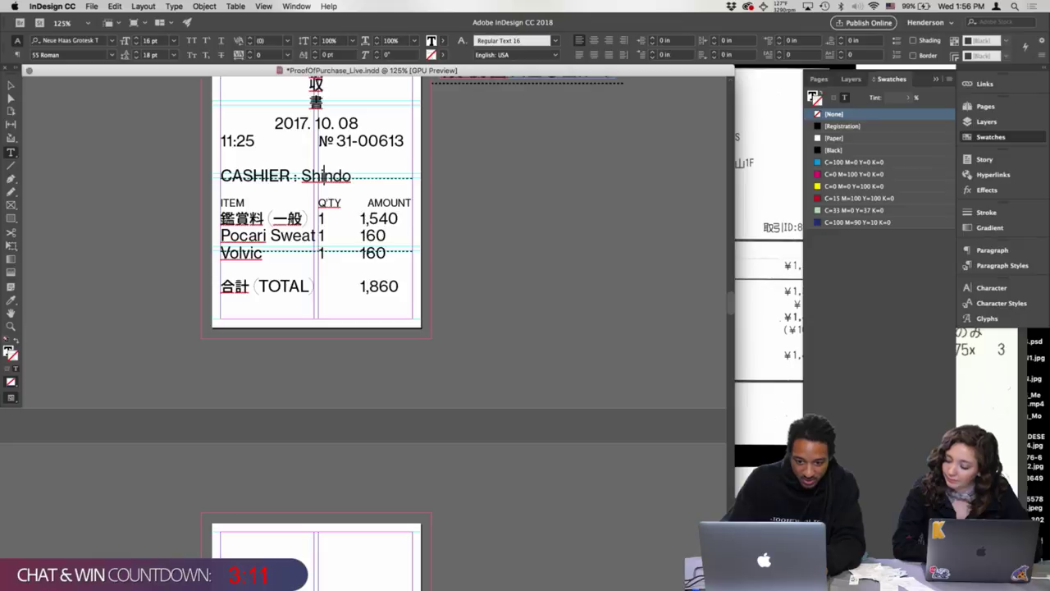
{"action": "scroll", "coordinate": [193, 185], "scroll_direction": "up", "scroll_amount": 5}
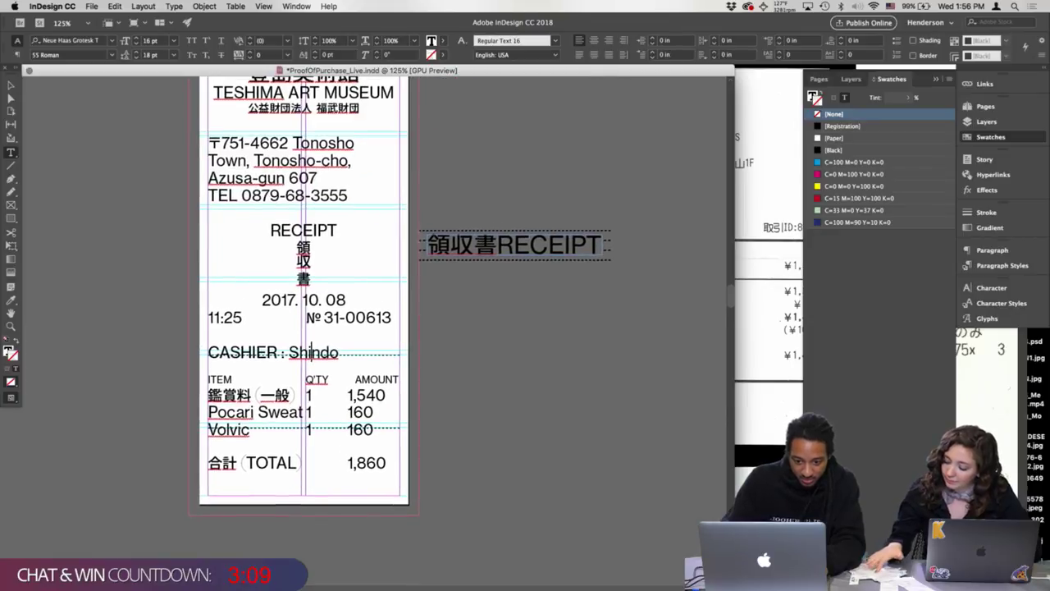
{"action": "key", "text": "Escape"}
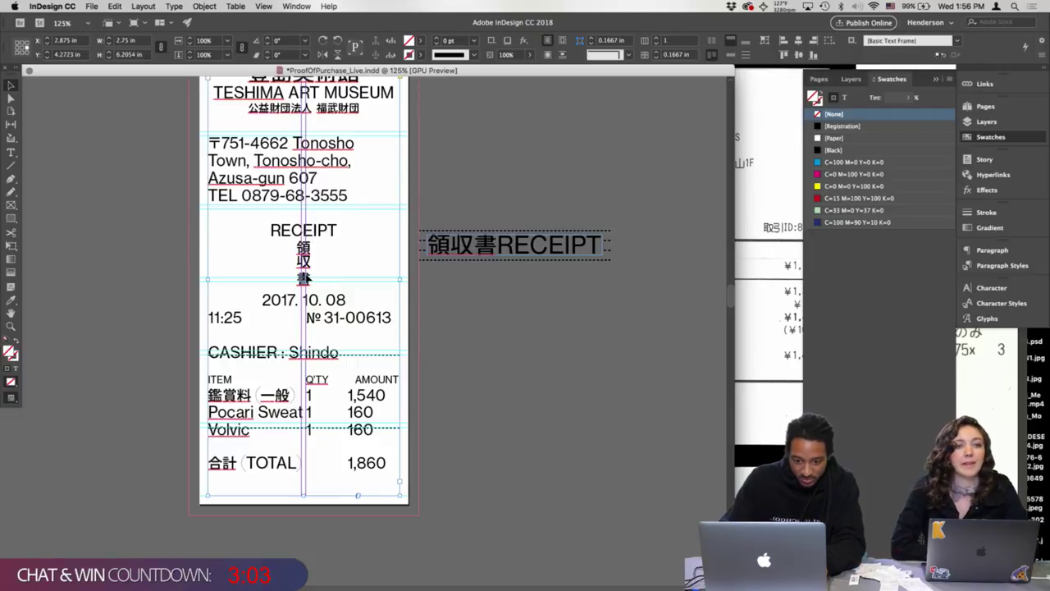
- Set the leading of RECEIPT in the Teshima receipt's stacked heading to 22 pt, with one blank line above it
{"action": "double_click", "coordinate": [306, 279]}
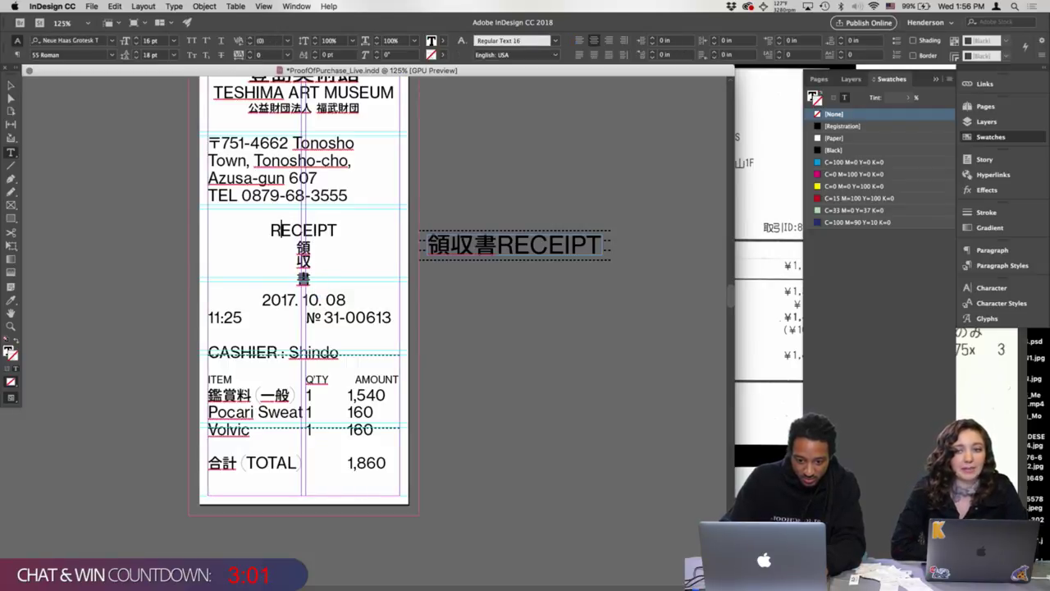
{"action": "left_click", "coordinate": [271, 230]}
{"action": "key", "text": "BackSpace"}
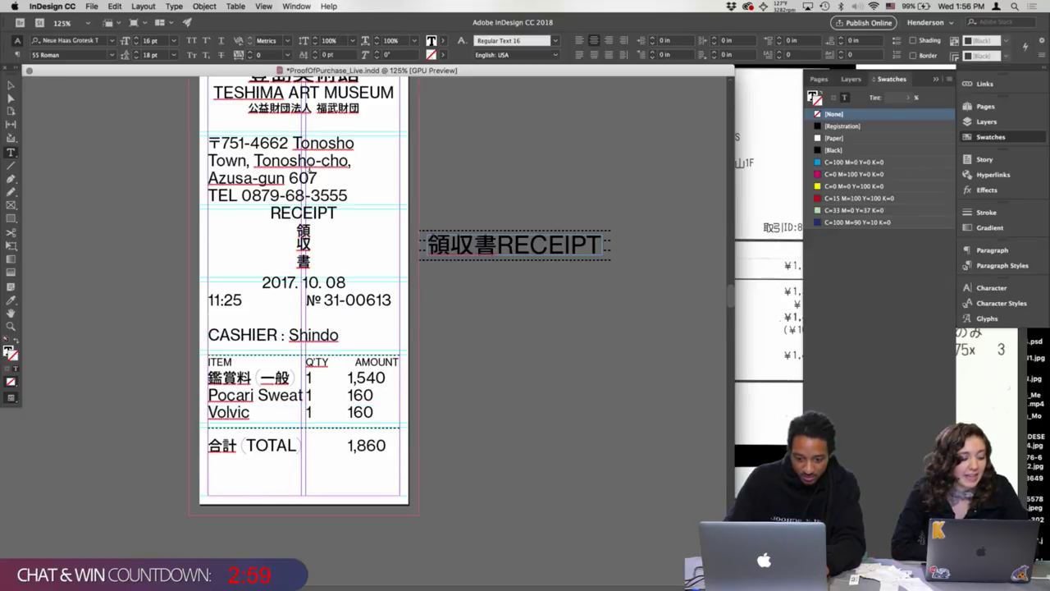
{"action": "double_click", "coordinate": [306, 213]}
{"action": "key", "text": "alt+Down"}
{"action": "key", "text": "alt+Down"}
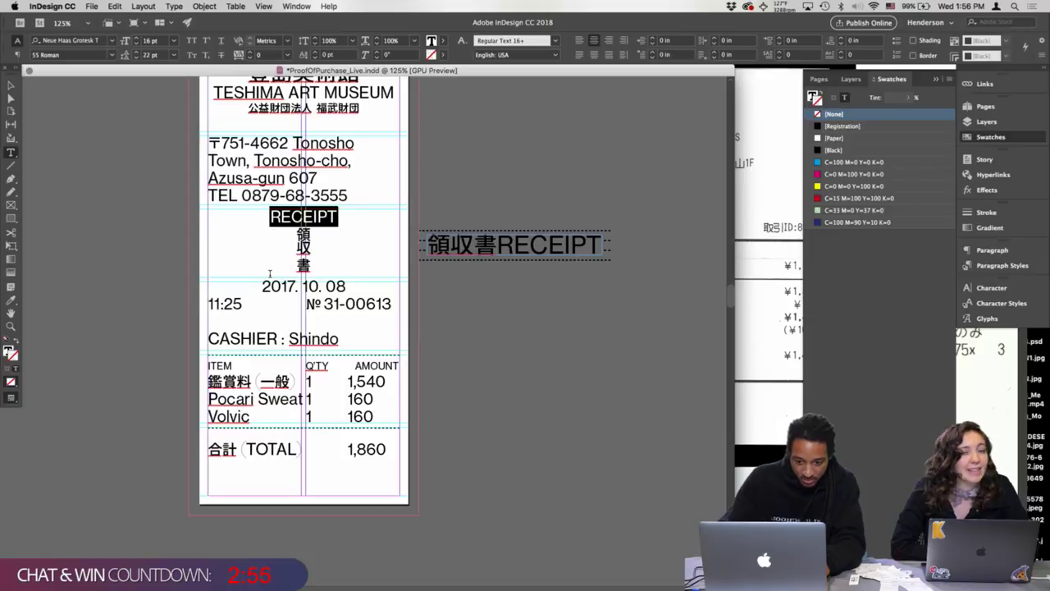
{"action": "key", "text": "Left"}
{"action": "key", "text": "Return"}
- Tighten the leading of the Teshima receipt's CASHIER line to 2 pt
{"action": "triple_click", "coordinate": [288, 361]}
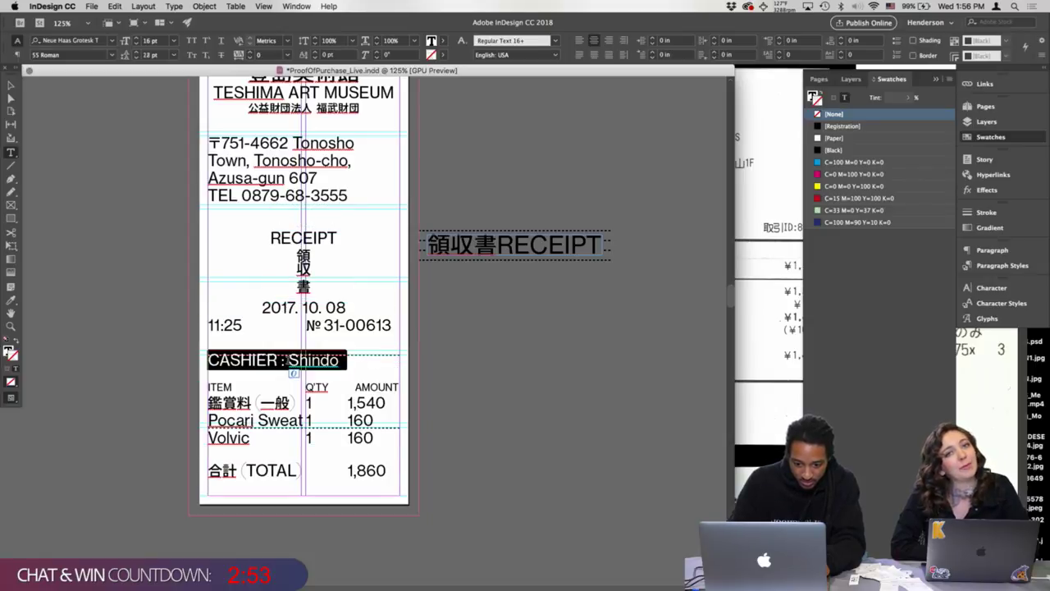
{"action": "key", "text": "alt+Up"}
{"action": "key", "text": "alt+Up"}
{"action": "key", "text": "alt+Up"}
{"action": "key", "text": "alt+Up"}
{"action": "key", "text": "alt+Up"}
{"action": "key", "text": "alt+Up"}
{"action": "key", "text": "alt+Up"}
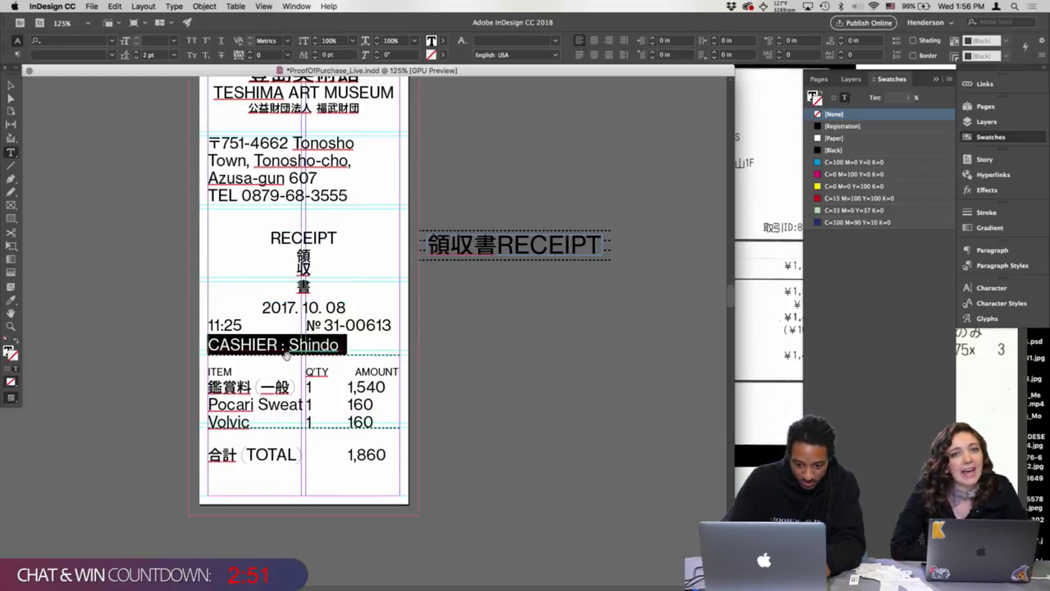
- Tighten the leading of the ITEM, Q'TY and AMOUNT header row to 2 pt
{"action": "triple_click", "coordinate": [323, 370]}
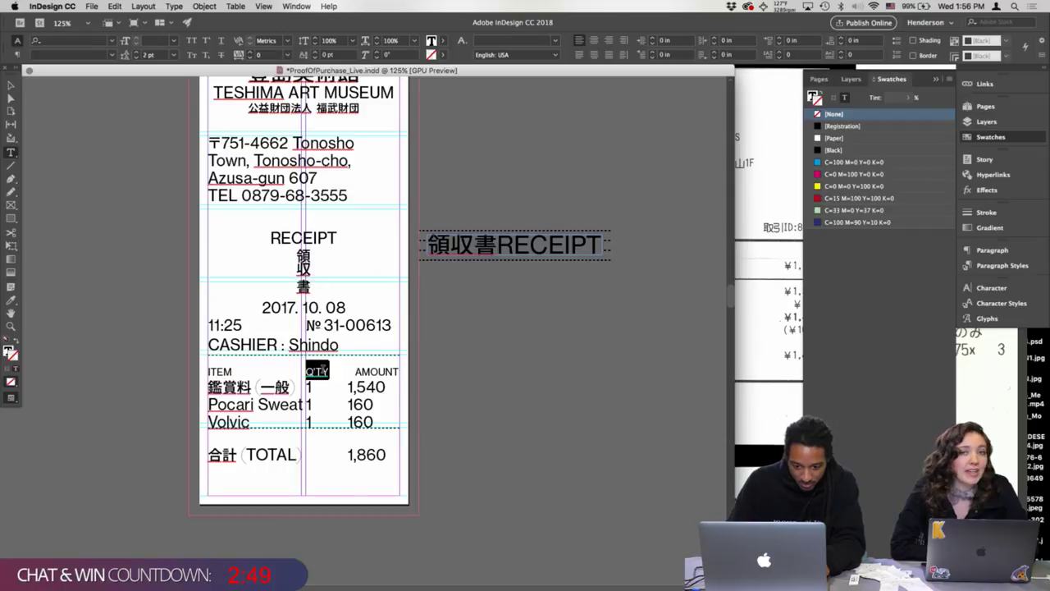
{"action": "key", "text": "alt+Up"}
{"action": "key", "text": "alt+Up"}
{"action": "key", "text": "alt+Up"}
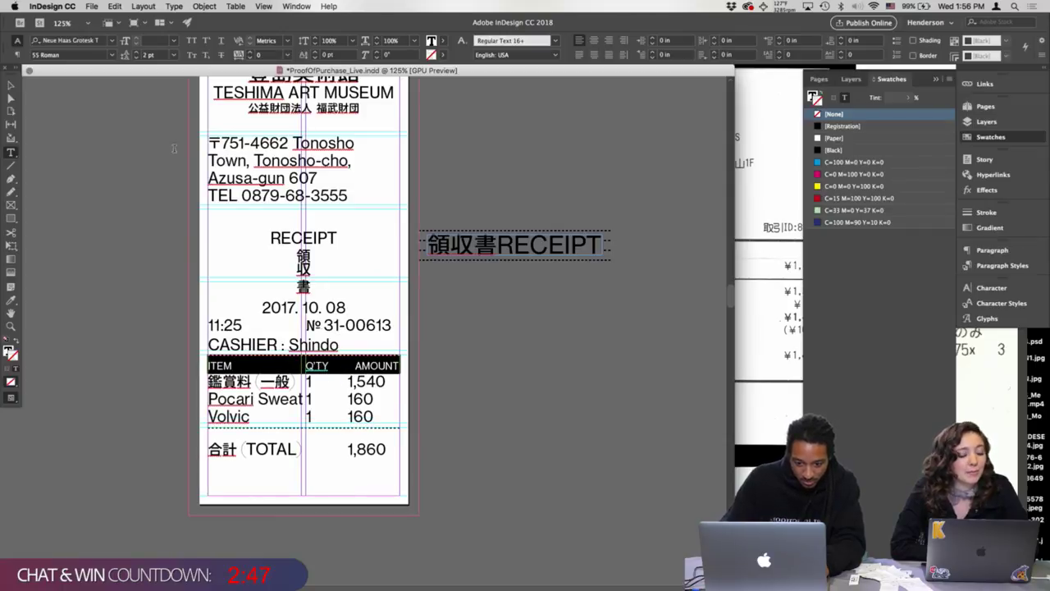
- Take the stacked RECEIPT 領収書 heading out of the Teshima receipt's main text and put blank lines in its place
{"action": "left_click_drag", "start_coordinate": [314, 294], "coordinate": [269, 237]}
{"action": "key", "text": "Escape"}
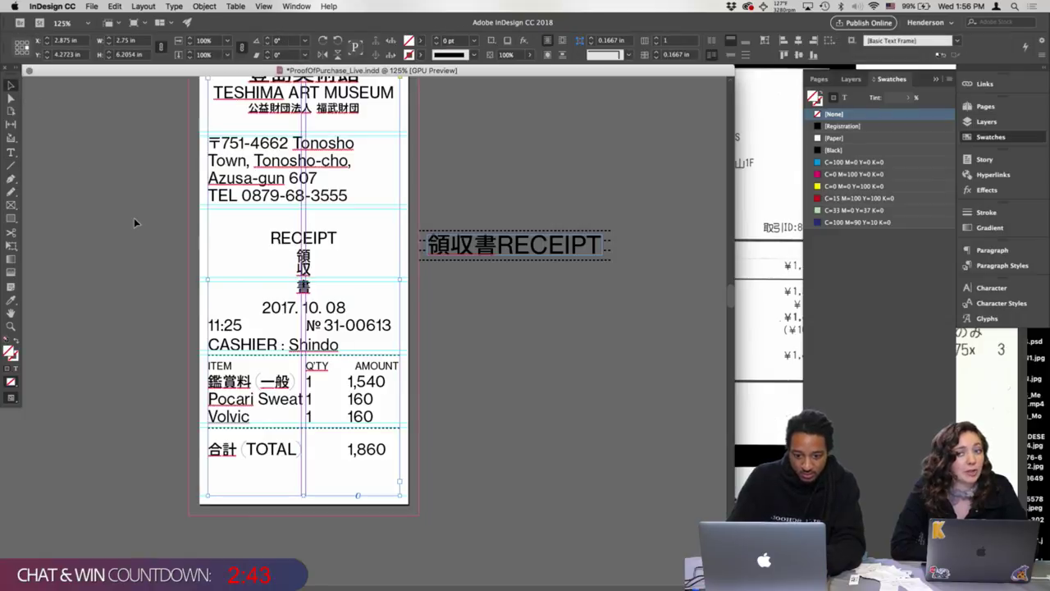
{"action": "double_click", "coordinate": [328, 284]}
{"action": "left_click_drag", "start_coordinate": [328, 283], "coordinate": [270, 238]}
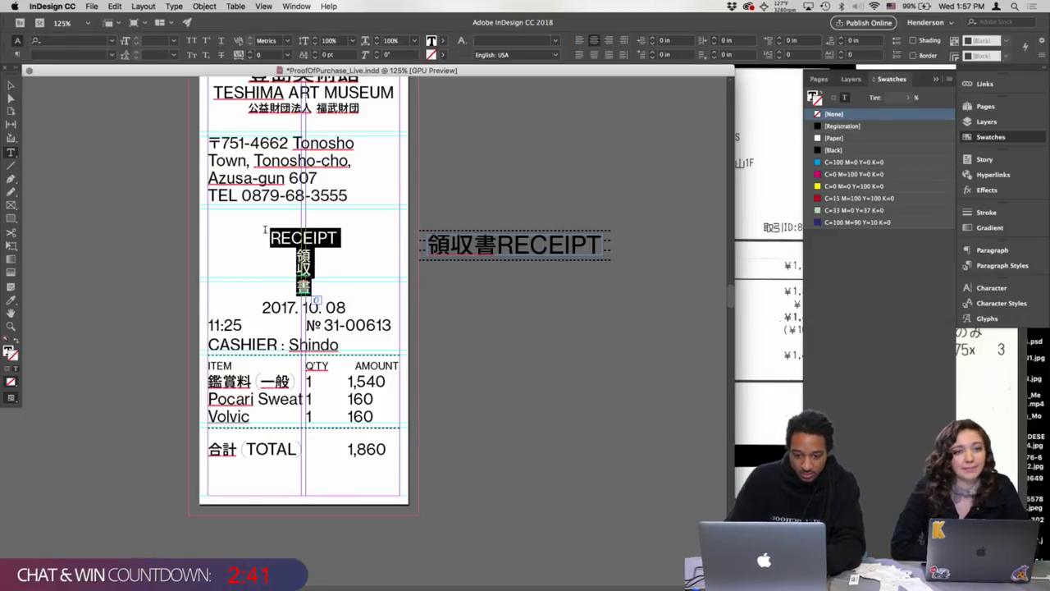
{"action": "key", "text": "BackSpace"}
{"action": "key", "text": "Return"}
{"action": "key", "text": "Return"}
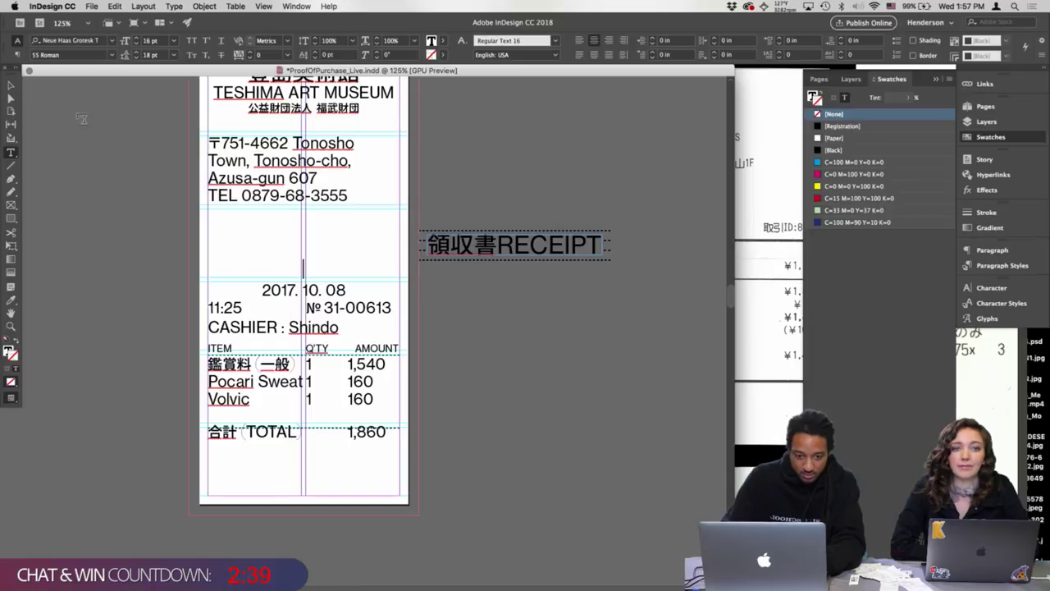
- Paste the stacked heading as its own frame about 0.97 in square, centred between the TEL line and the date, with vertically centred text
{"action": "key", "text": "Escape"}
{"action": "key", "text": "ctrl+v"}
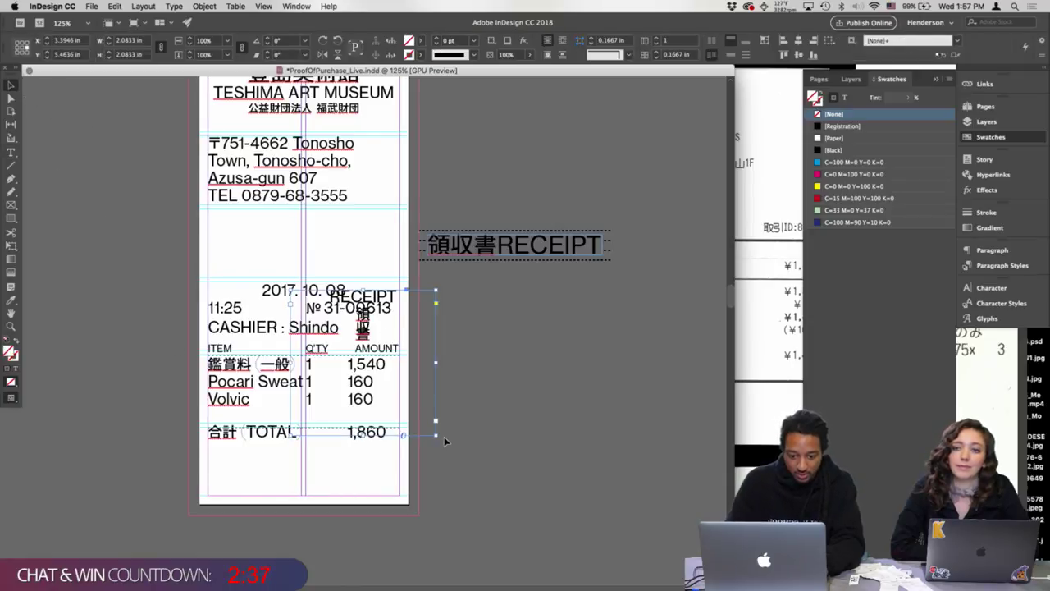
{"action": "left_click_drag", "start_coordinate": [436, 435], "coordinate": [304, 249]}
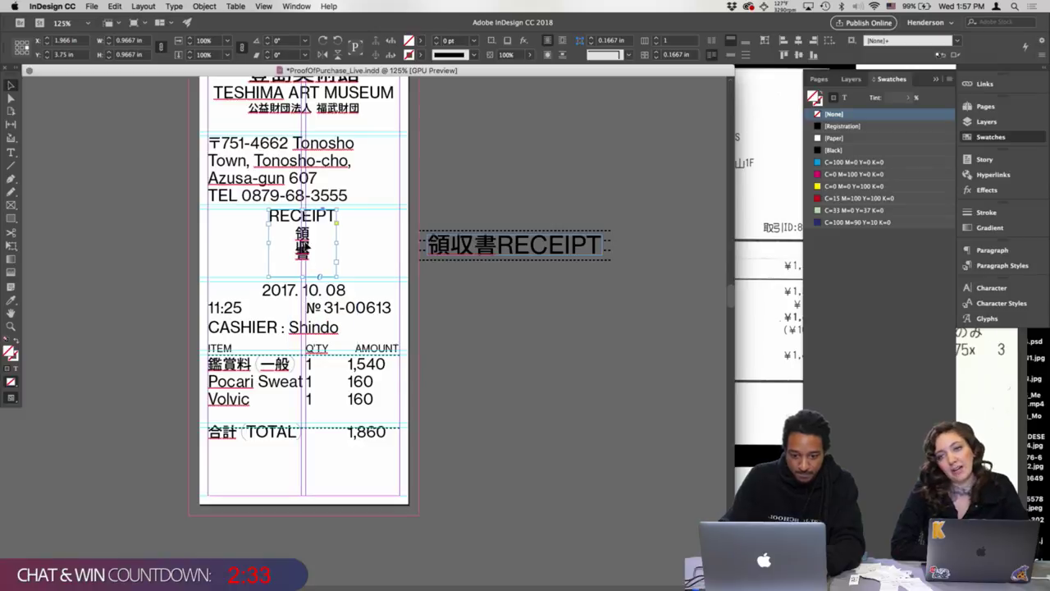
{"action": "key", "text": "Right"}
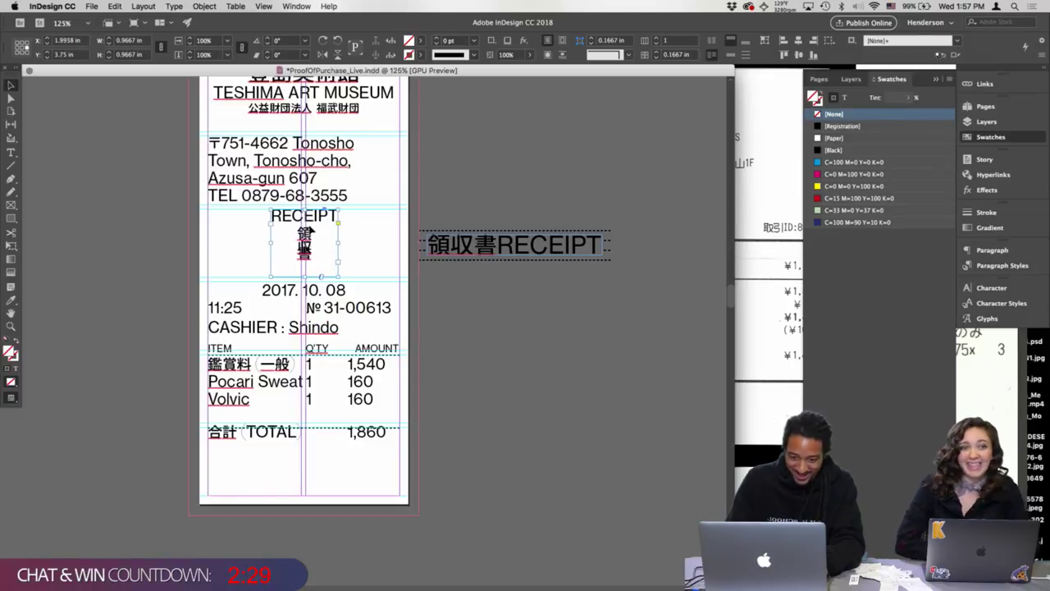
{"action": "left_click", "coordinate": [729, 55]}
{"action": "left_click", "coordinate": [460, 401]}
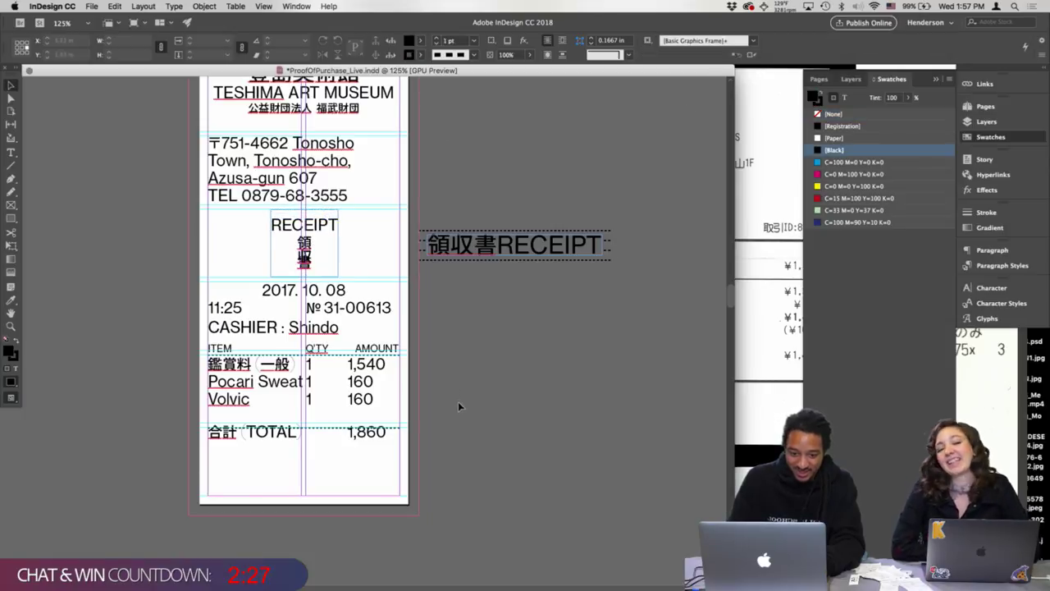
- Switch to preview mode and examine the dashed T-shaped heading on the Chichu Art Museum receipt
{"action": "key", "text": "w"}
{"action": "left_click_drag", "start_coordinate": [473, 434], "coordinate": [472, 171]}
{"action": "scroll", "coordinate": [489, 348], "scroll_direction": "down", "scroll_amount": 8}
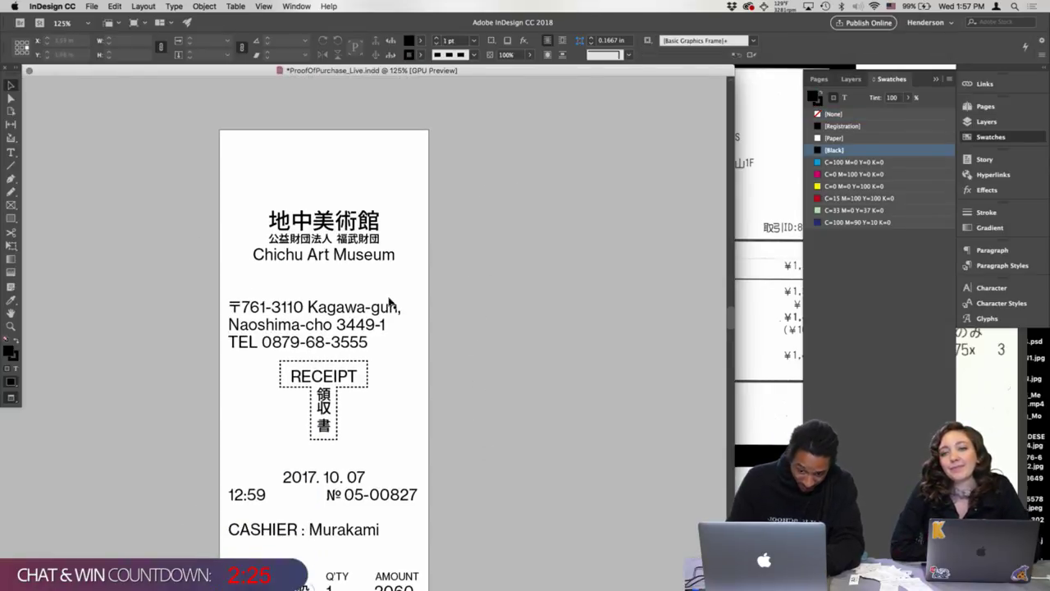
- Paste a copy of the Chichu receipt's dashed T-shaped outline over the RECEIPT heading on the Teshima Art Museum receipt
{"action": "left_click", "coordinate": [366, 392]}
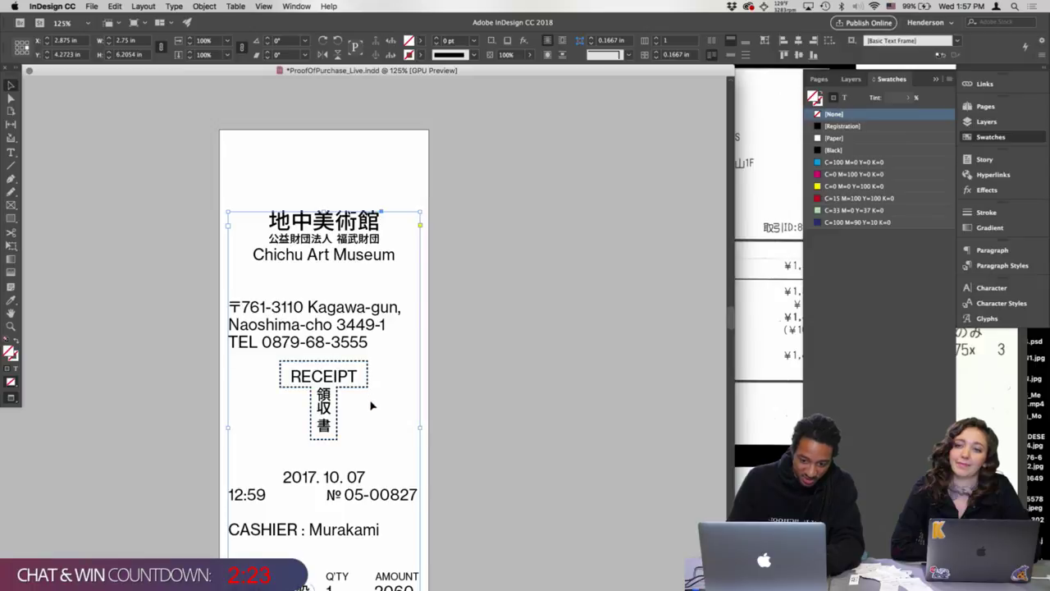
{"action": "left_click", "coordinate": [511, 178]}
{"action": "scroll", "coordinate": [530, 397], "scroll_direction": "up", "scroll_amount": 8}
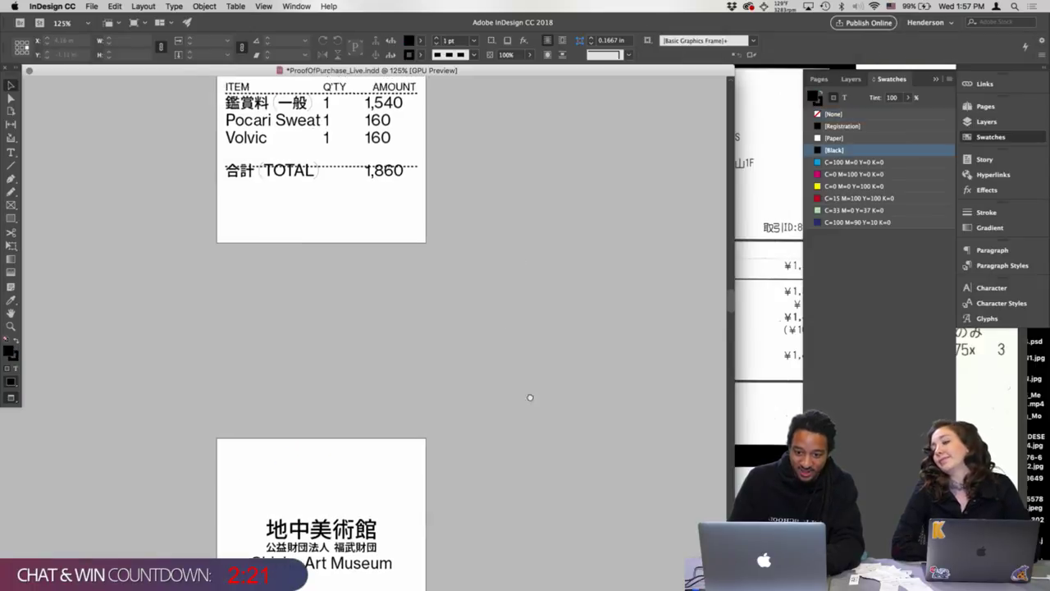
{"action": "scroll", "coordinate": [530, 398], "scroll_direction": "up", "scroll_amount": 8}
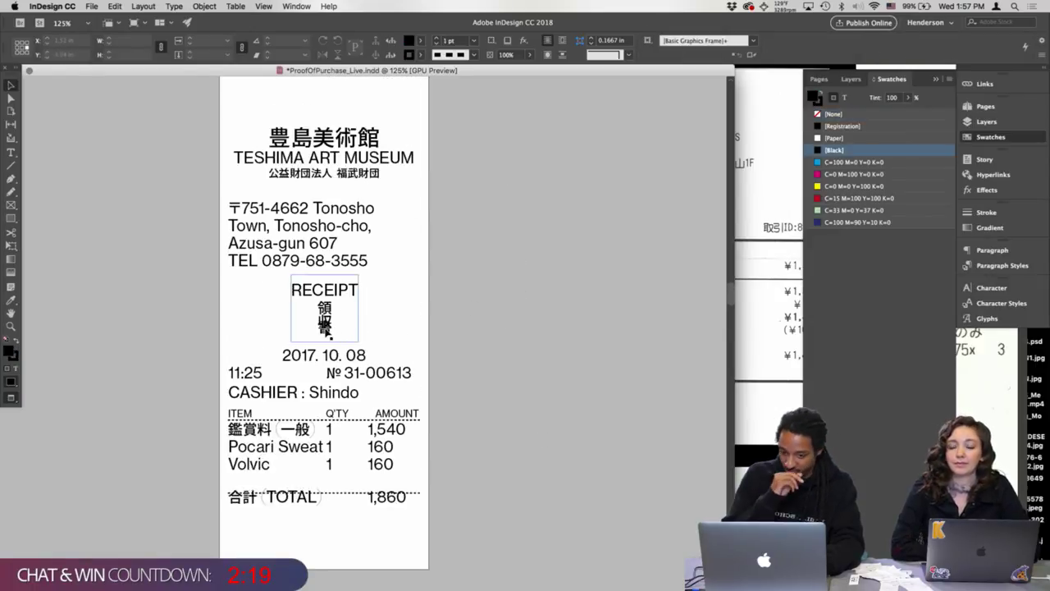
{"action": "left_click", "coordinate": [330, 326]}
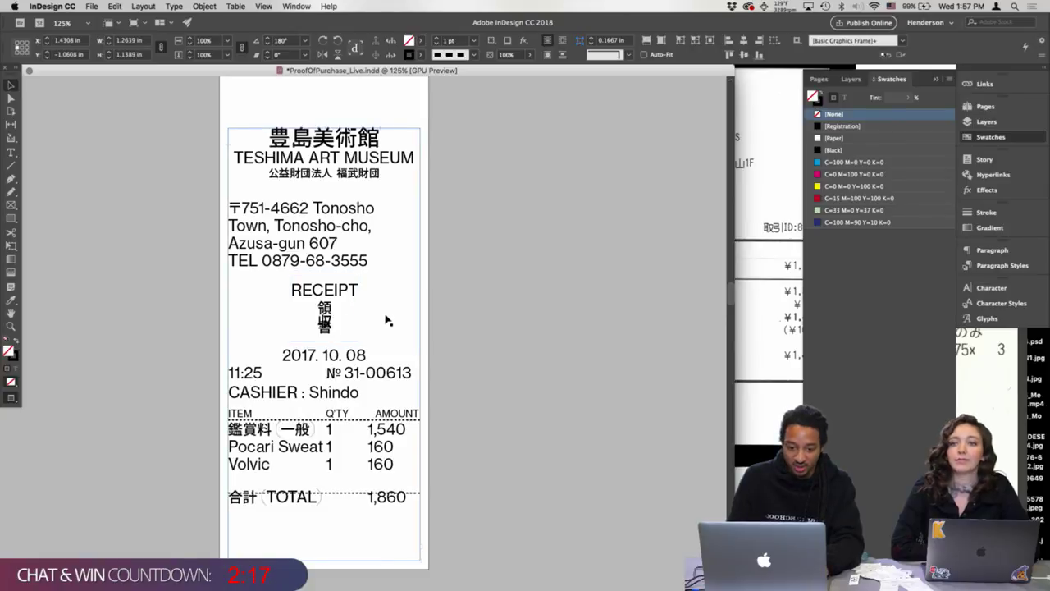
{"action": "key", "text": "super+z"}
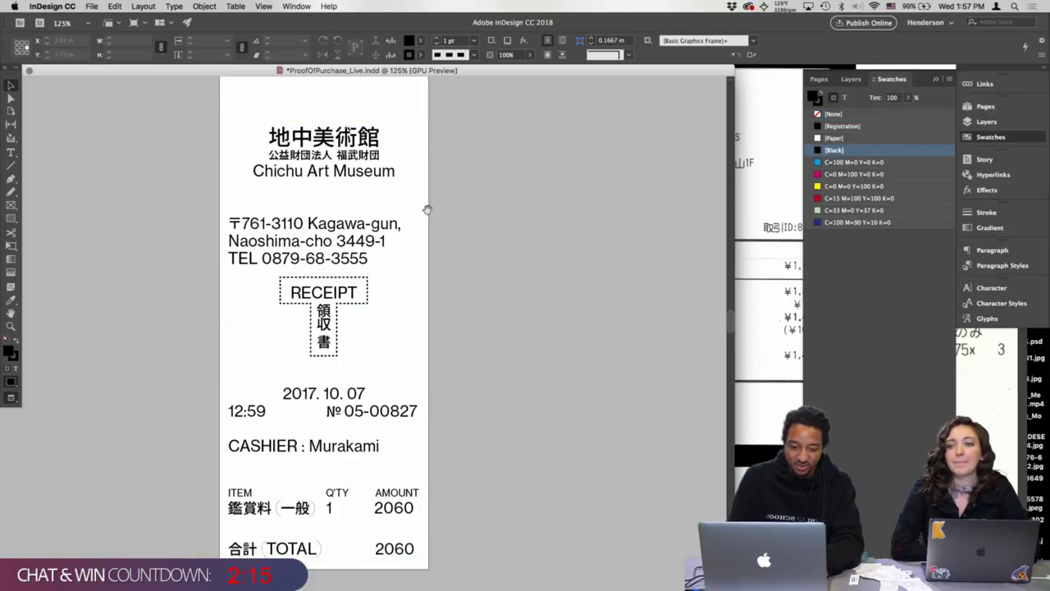
{"action": "scroll", "coordinate": [364, 287], "scroll_direction": "up", "scroll_amount": 12}
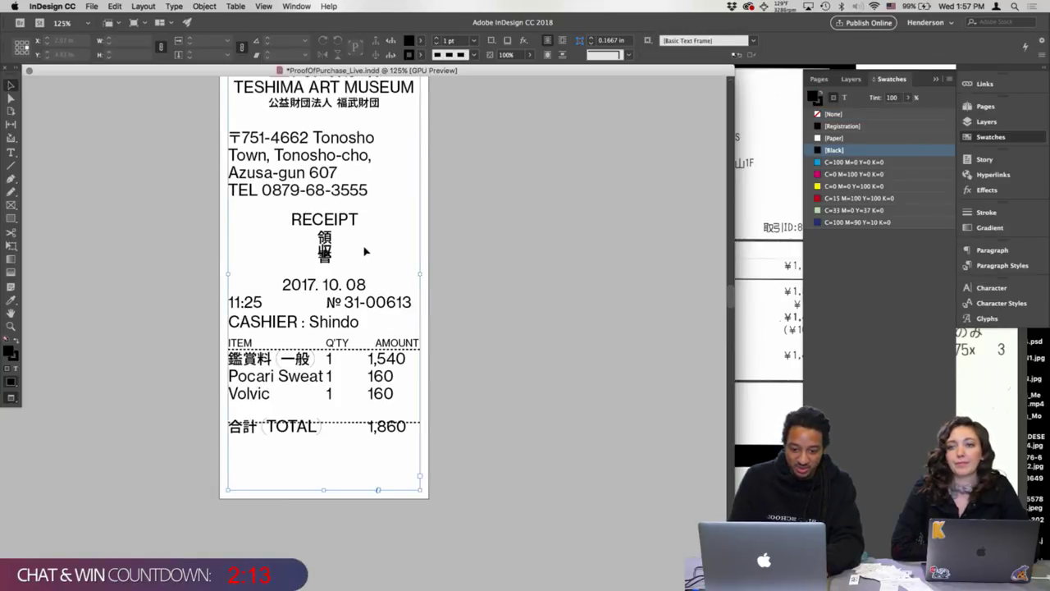
{"action": "key", "text": "super+v"}
{"action": "left_click_drag", "start_coordinate": [384, 318], "coordinate": [352, 229]}
- Nudge the pasted dashed outline around the Teshima RECEIPT heading to X 0.8889 in, Y 3.8492 in
{"action": "key", "text": "Left"}
{"action": "key", "text": "Down"}
{"action": "key", "text": "Down"}
{"action": "key", "text": "Down"}
{"action": "key", "text": "Down"}
{"action": "key", "text": "Down"}
{"action": "key", "text": "Down"}
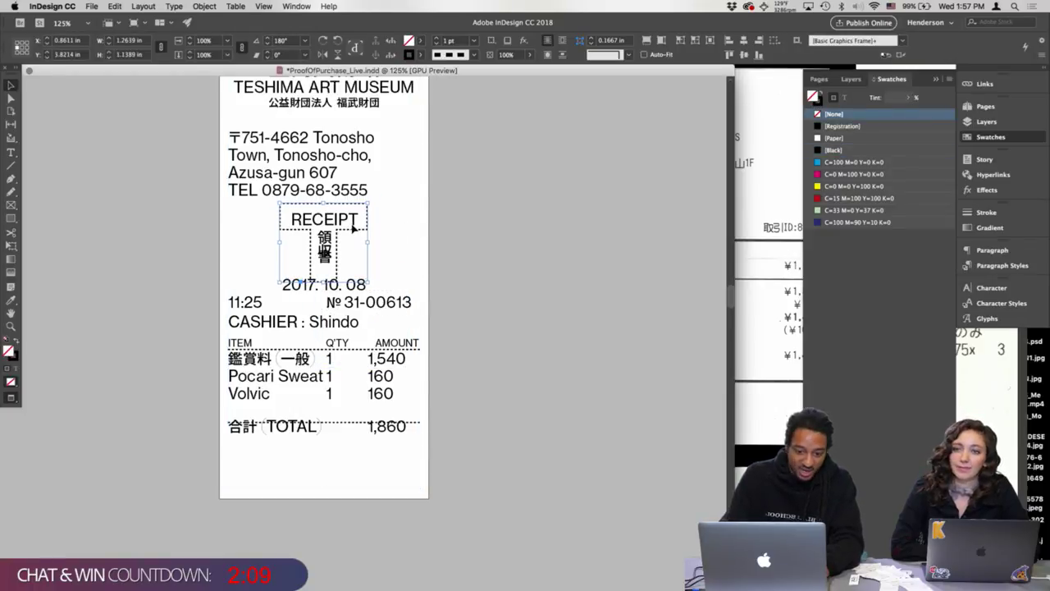
{"action": "key", "text": "Right"}
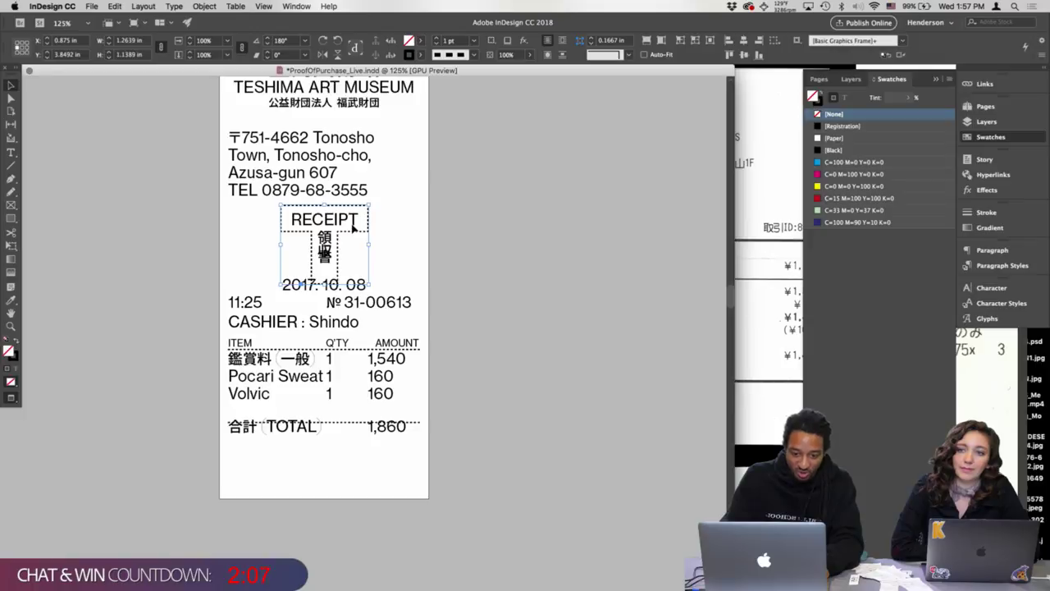
{"action": "key", "text": "Right"}
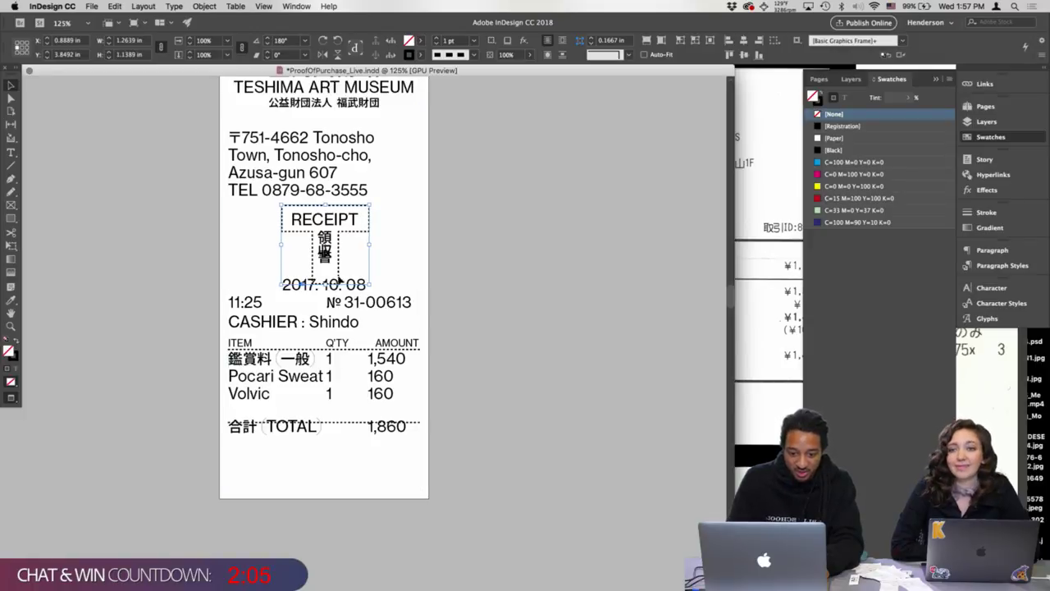
- Shorten the stem of the dashed T outline by moving its bottom edge until the shape is 1.0833 in high
{"action": "key", "text": "a"}
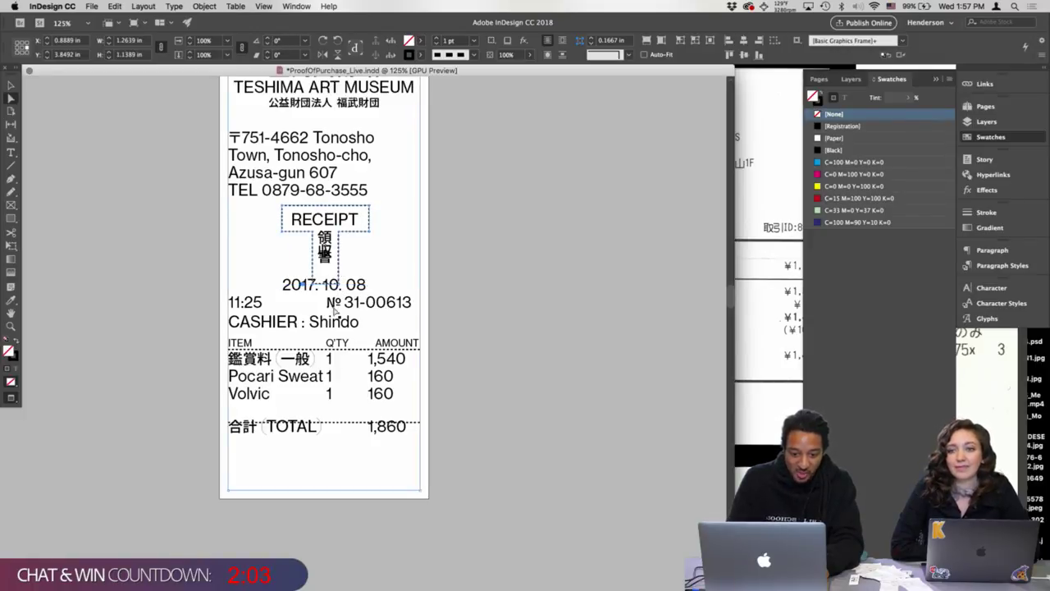
{"action": "key", "text": "super+shift+a"}
{"action": "left_click", "coordinate": [340, 285]}
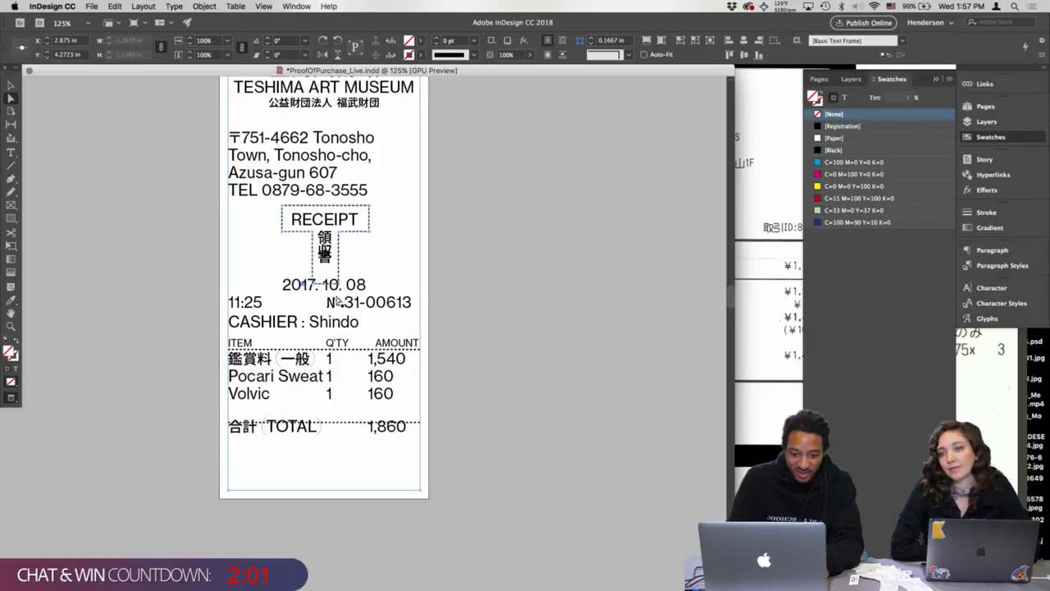
{"action": "key", "text": "shift+Up"}
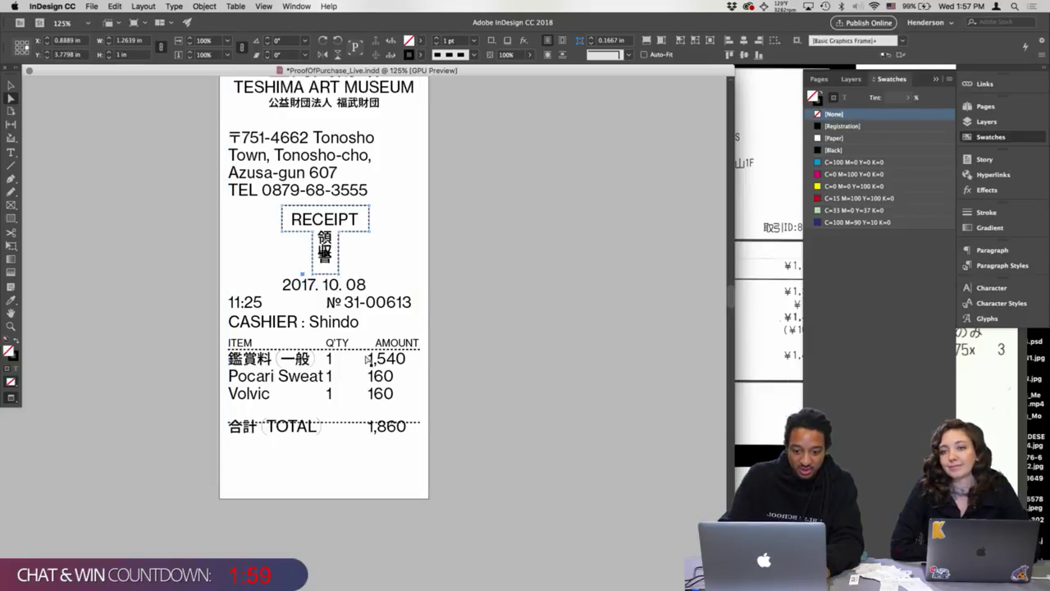
{"action": "key", "text": "Up"}
{"action": "key", "text": "Up"}
{"action": "key", "text": "Up"}
{"action": "key", "text": "Up"}
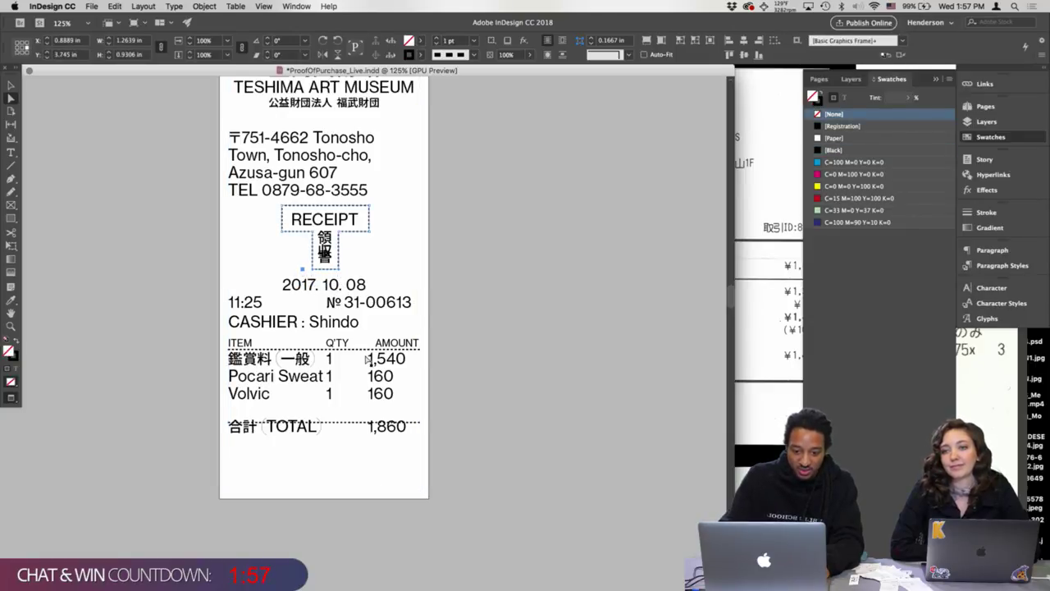
{"action": "key", "text": "Down"}
{"action": "key", "text": "Down"}
{"action": "key", "text": "Down"}
{"action": "key", "text": "Down"}
{"action": "key", "text": "Down"}
{"action": "key", "text": "Down"}
{"action": "key", "text": "Down"}
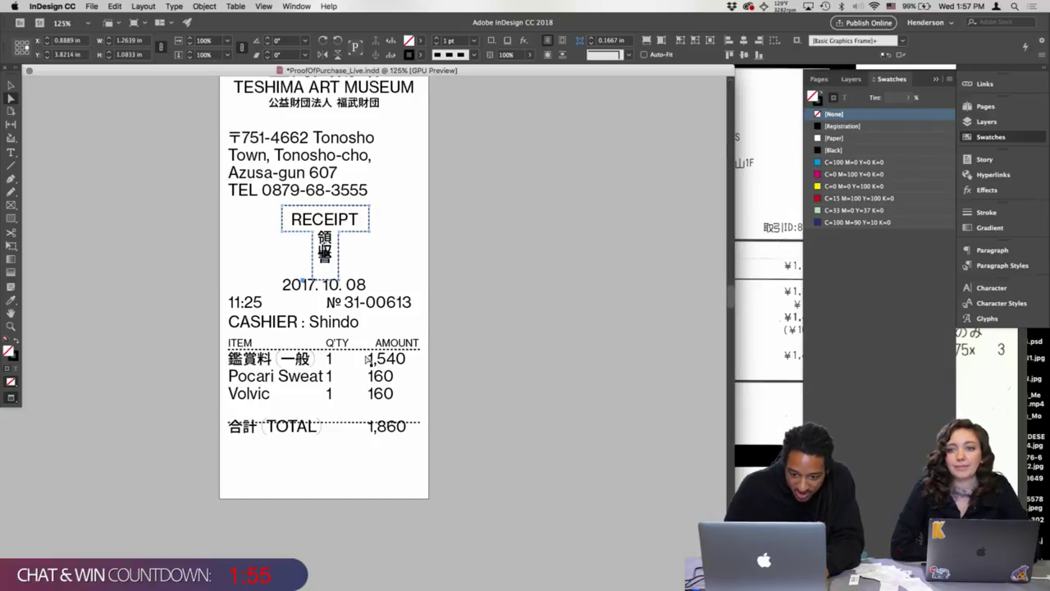
- Try an 18 pt leading on the vertical 領収書 characters and tighten it in small increments
{"action": "key", "text": "t"}
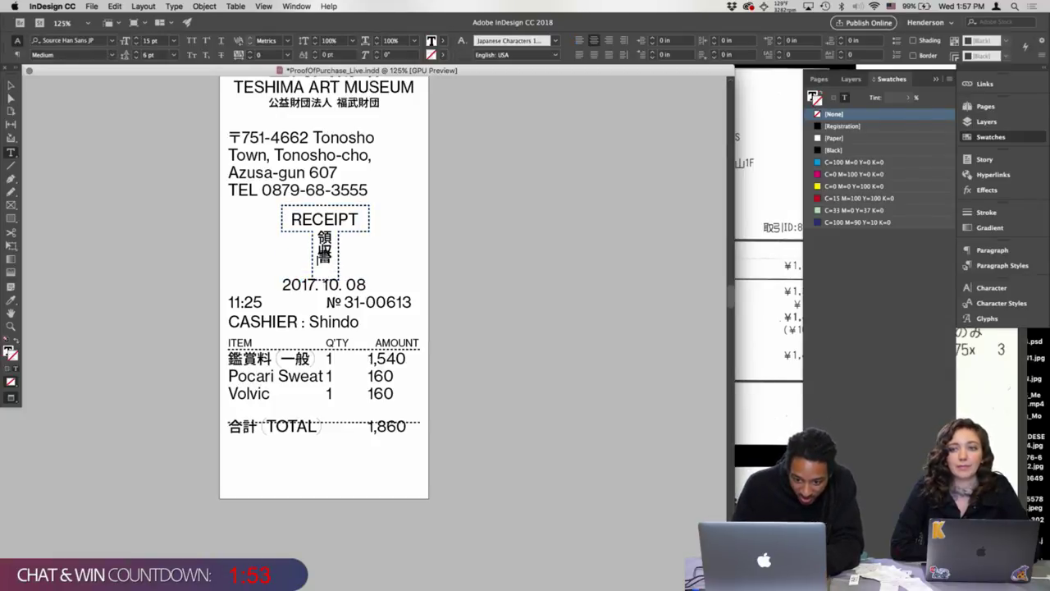
{"action": "key", "text": "Return"}
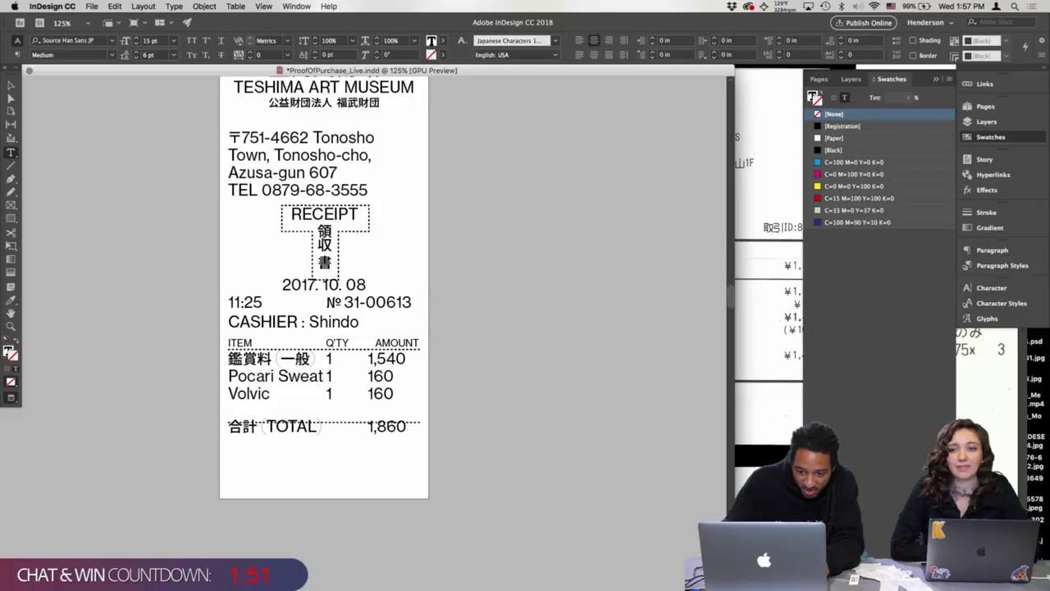
{"action": "left_click_drag", "start_coordinate": [325, 230], "coordinate": [337, 261]}
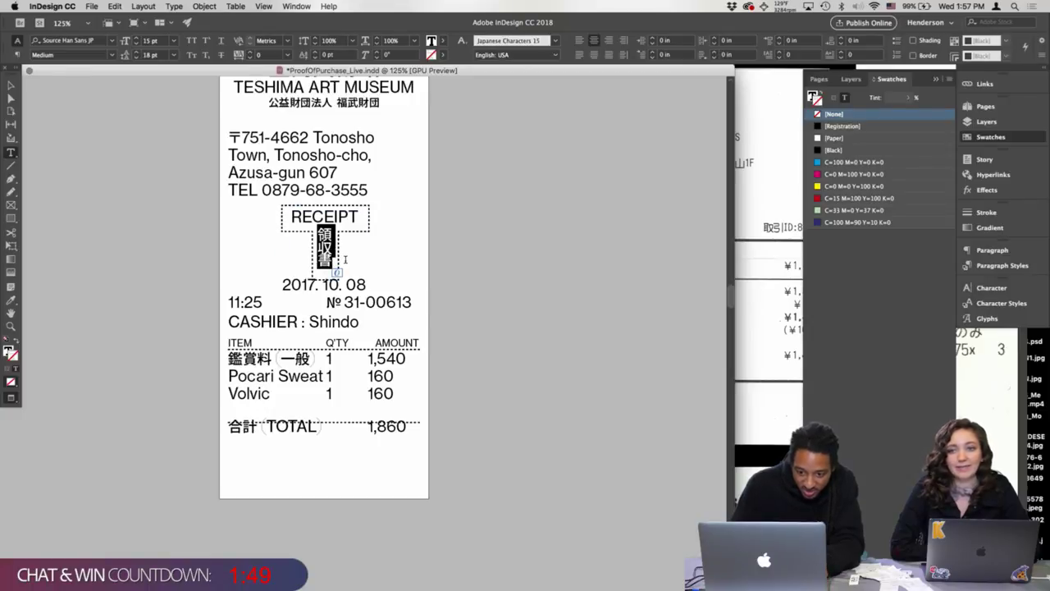
{"action": "left_click", "coordinate": [156, 54]}
{"action": "type", "text": "18"}
{"action": "key", "text": "Return"}
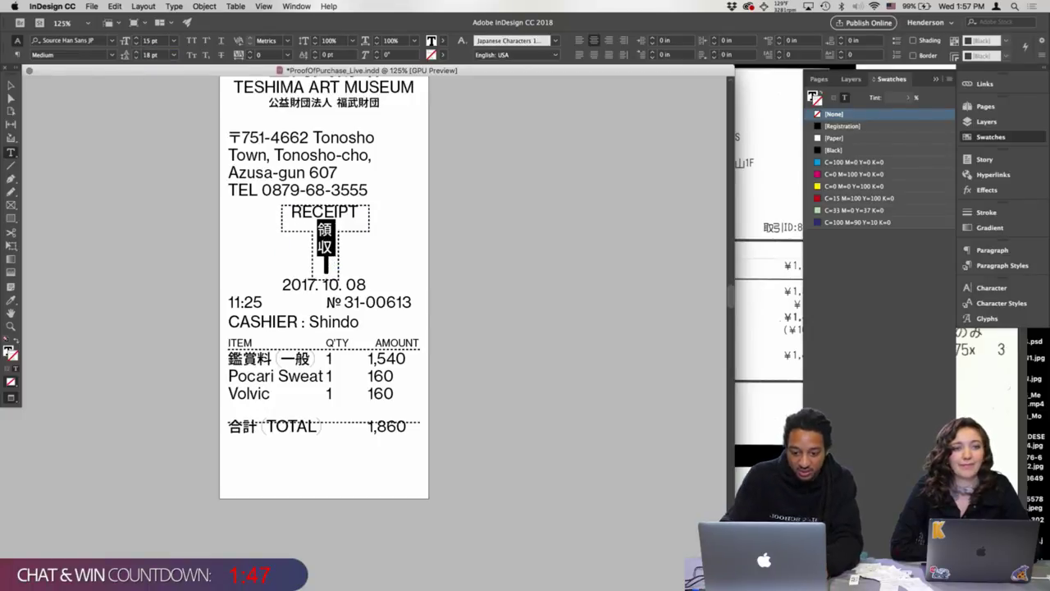
{"action": "key", "text": "alt+Up"}
{"action": "key", "text": "alt+Up"}
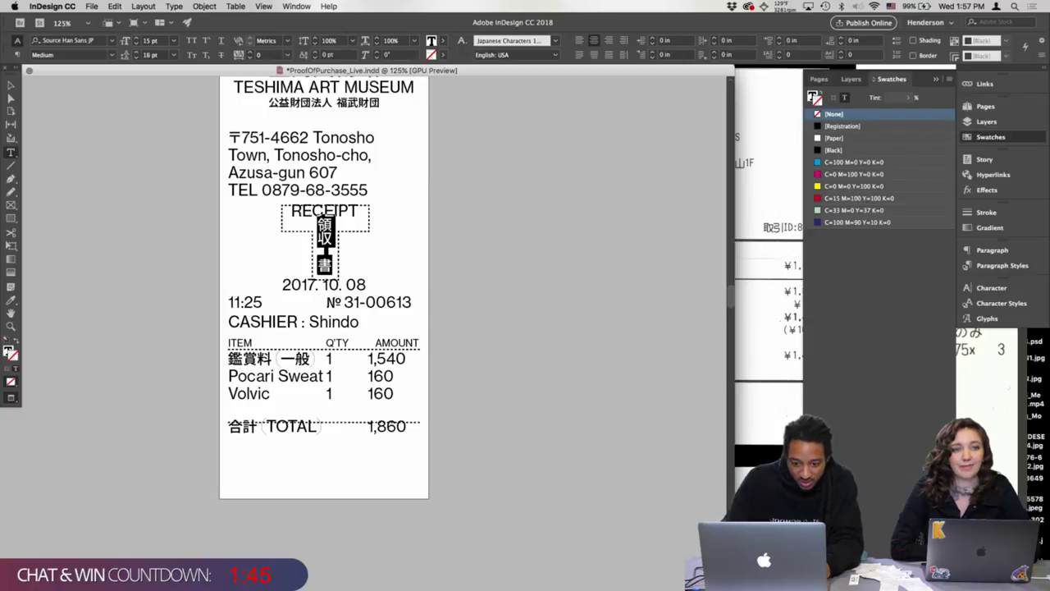
{"action": "left_click", "coordinate": [335, 274]}
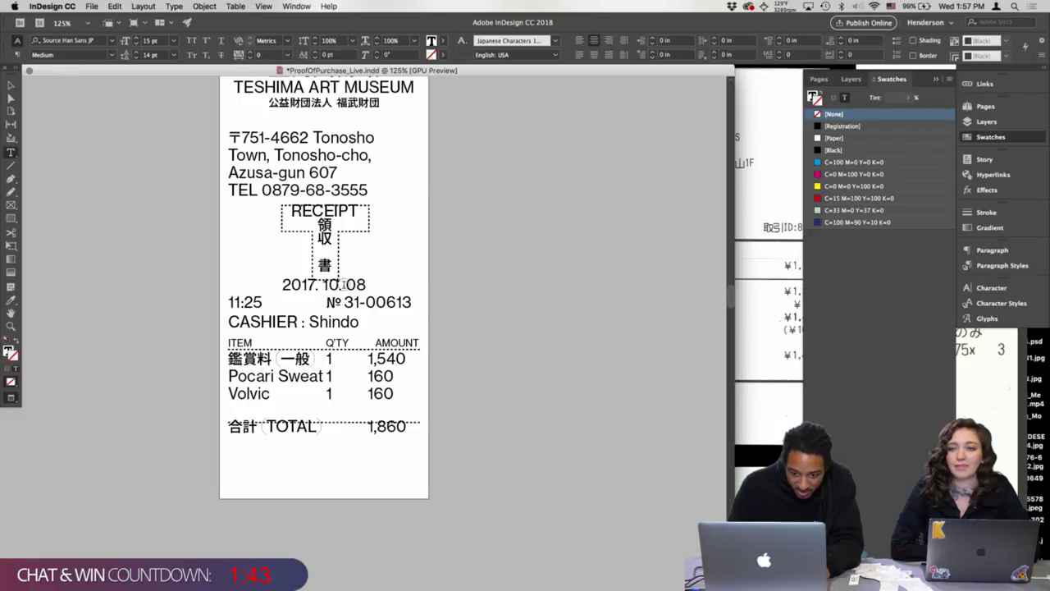
- Set the leading of all the text in the RECEIPT 領収書 frame to 15 pt
{"action": "key", "text": "super+a"}
{"action": "left_click", "coordinate": [155, 54]}
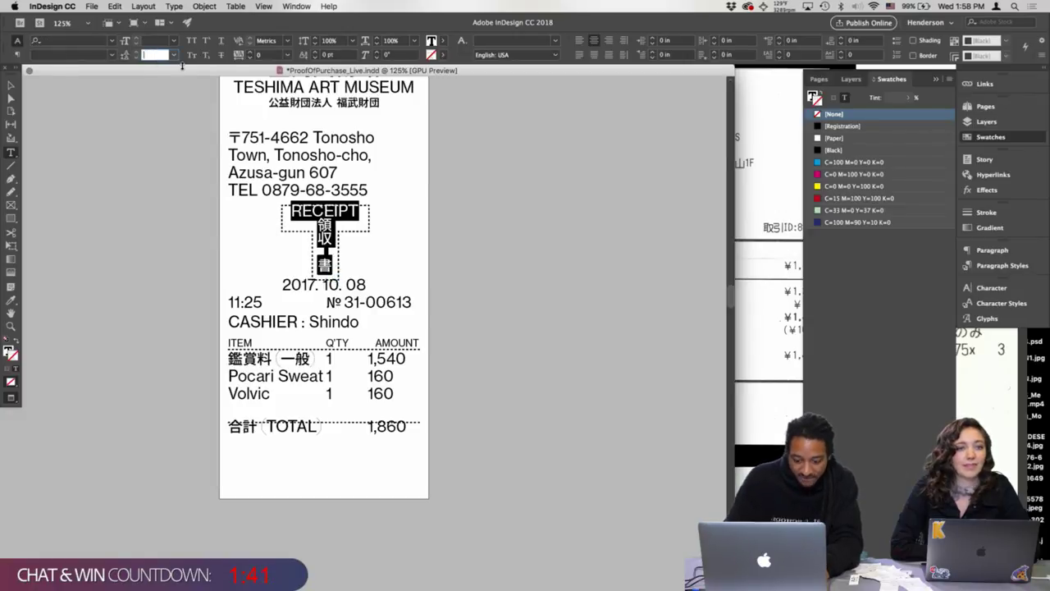
{"action": "type", "text": "15"}
{"action": "key", "text": "Return"}
{"action": "left_click", "coordinate": [325, 282]}
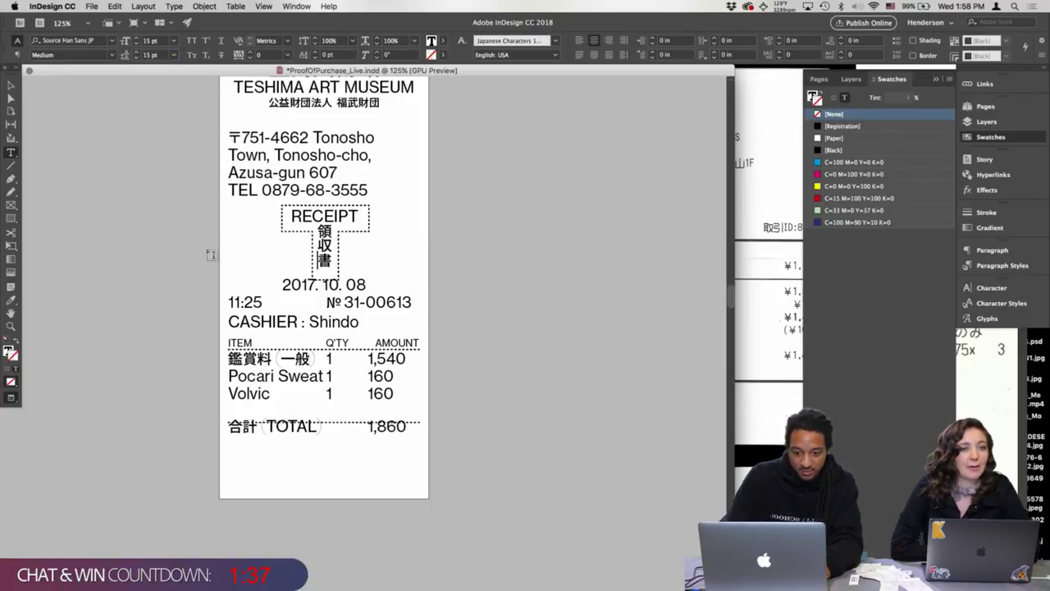
- Increase the leading of the 領 character to 19 pt and nudge the RECEIPT text frame to fit inside the dashed outline
{"action": "left_click", "coordinate": [11, 80]}
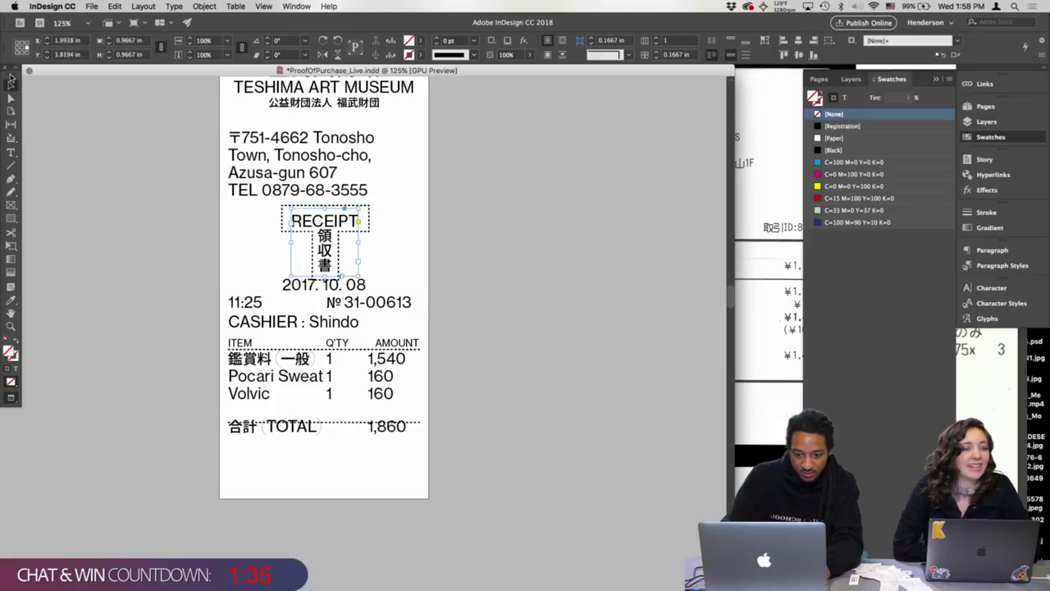
{"action": "key", "text": "Up"}
{"action": "double_click", "coordinate": [337, 239]}
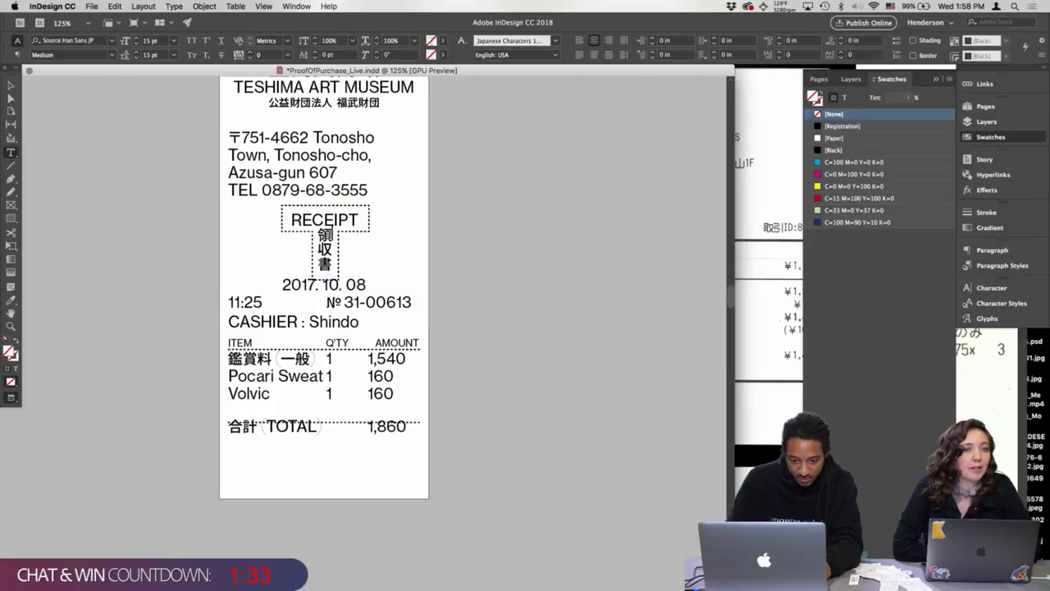
{"action": "left_click_drag", "start_coordinate": [334, 236], "coordinate": [319, 235]}
{"action": "key", "text": "alt+Down"}
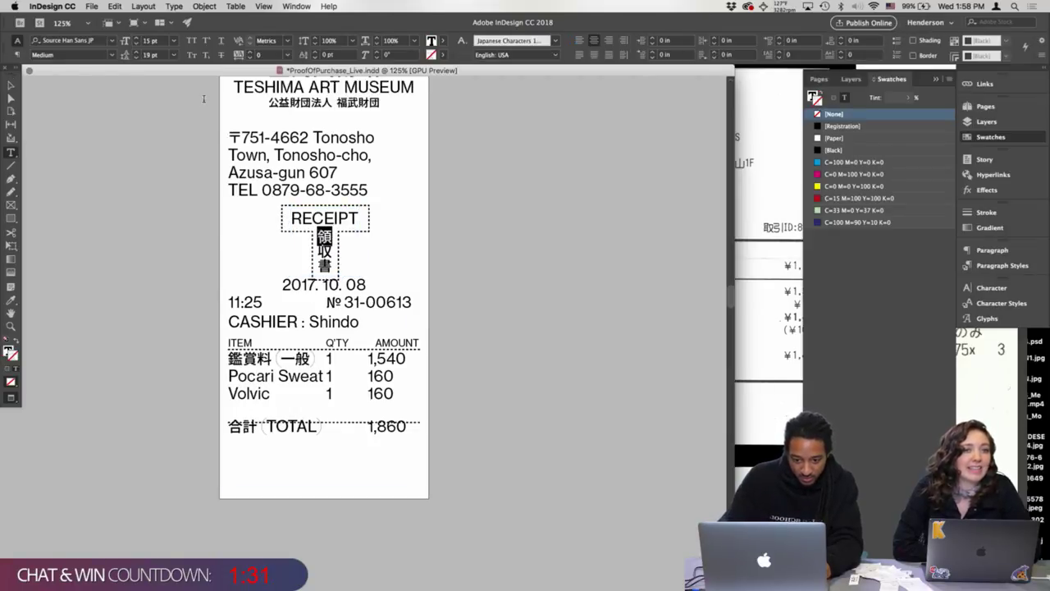
{"action": "left_click", "coordinate": [11, 85]}
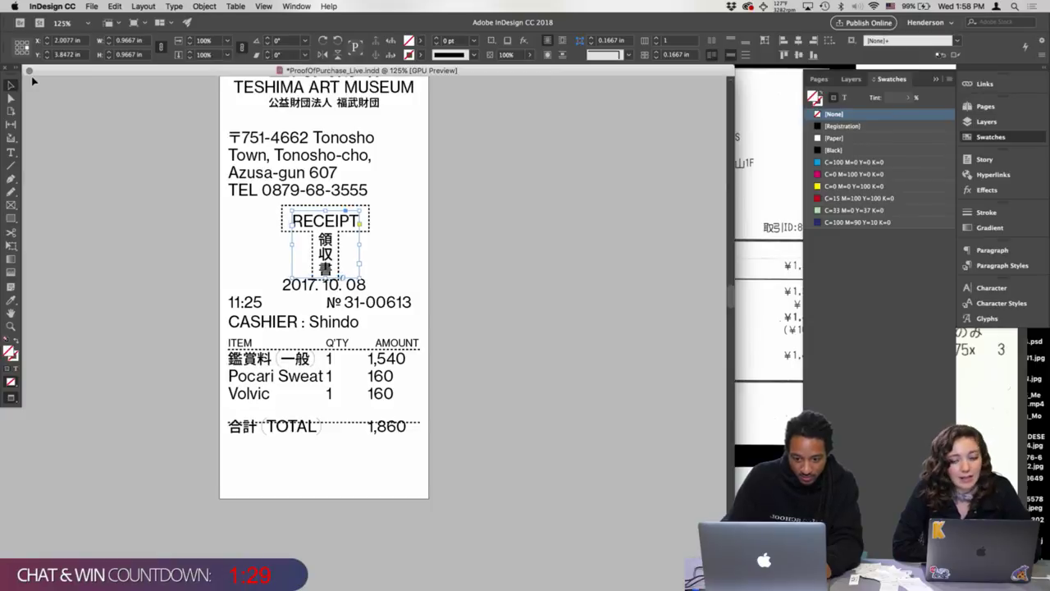
{"action": "key", "text": "Left"}
- Insert a line break before the 2017. 10. 08 date to separate it from the RECEIPT stamp
{"action": "left_click", "coordinate": [388, 306]}
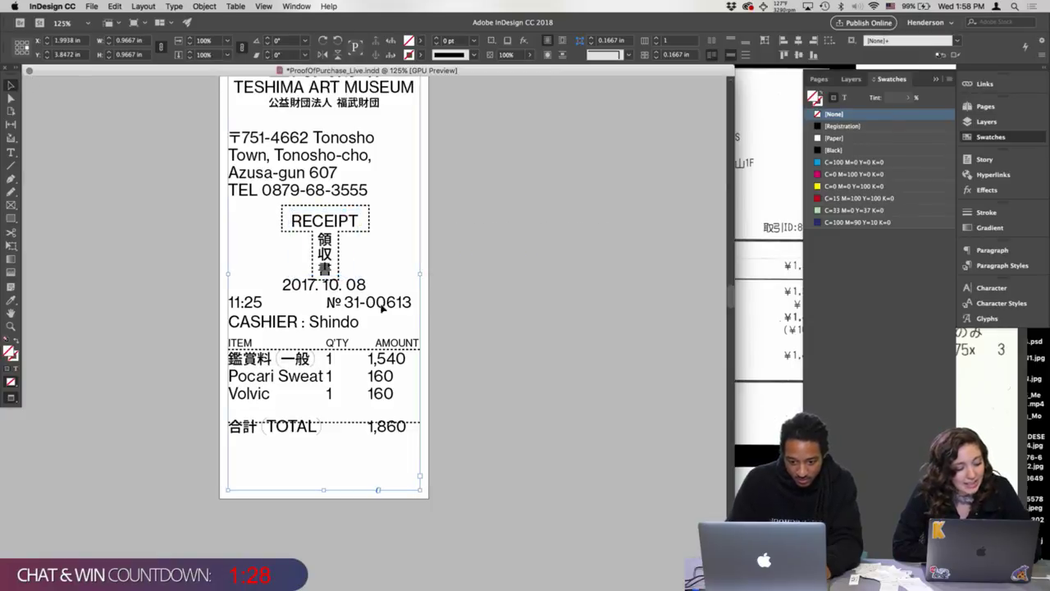
{"action": "double_click", "coordinate": [279, 286]}
{"action": "key", "text": "Return"}
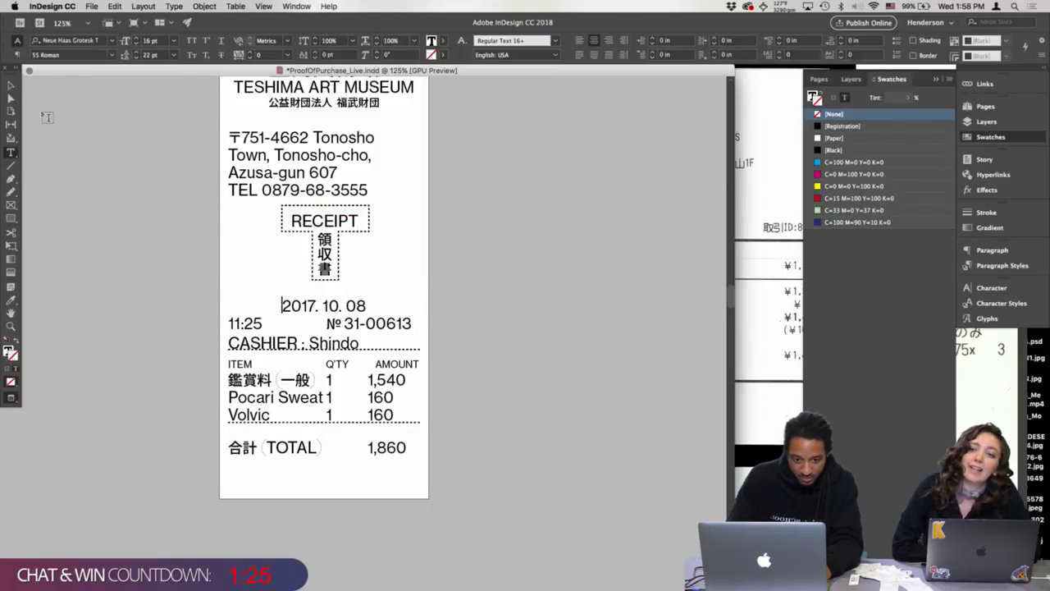
{"action": "key", "text": "Escape"}
- Show the guides and move the RECEIPT text and dashed outline together to X 2.125 in, Y 3.8889 in
{"action": "key", "text": "w"}
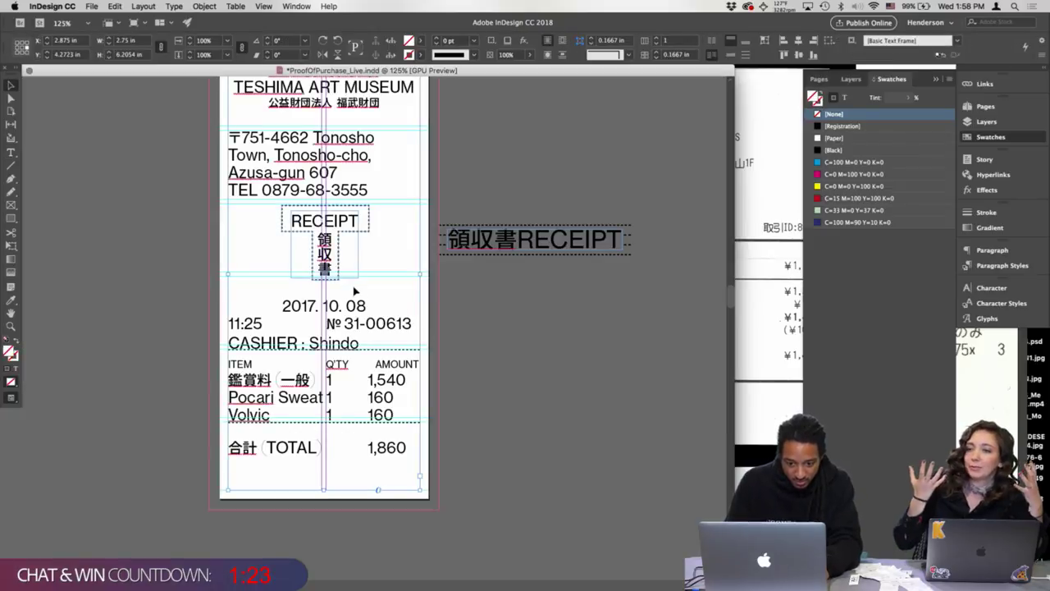
{"action": "left_click", "coordinate": [358, 233]}
{"action": "left_click", "coordinate": [369, 227], "text": "shift"}
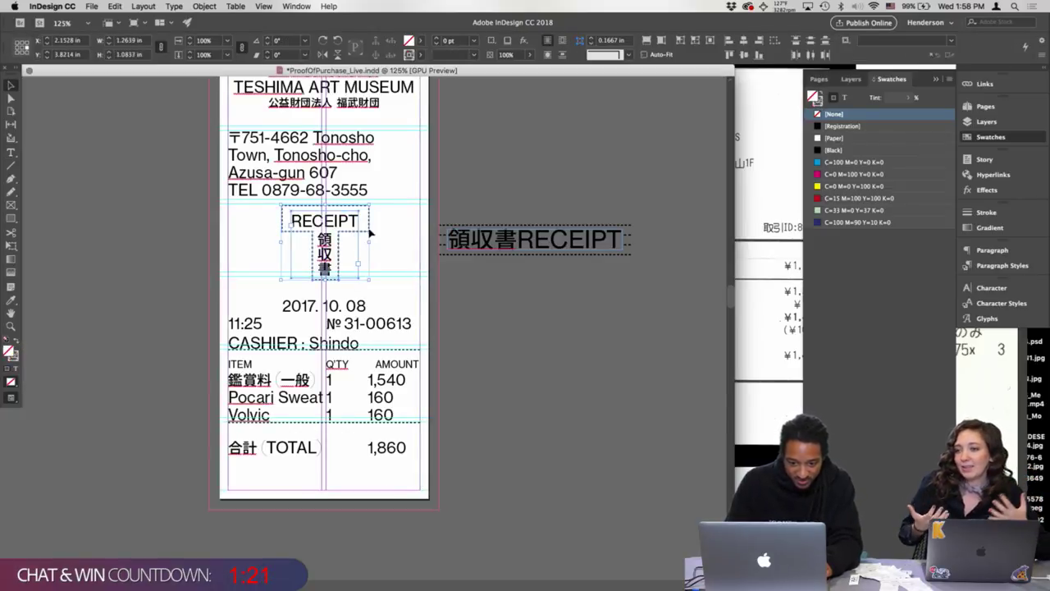
{"action": "left_click_drag", "start_coordinate": [369, 228], "coordinate": [369, 234]}
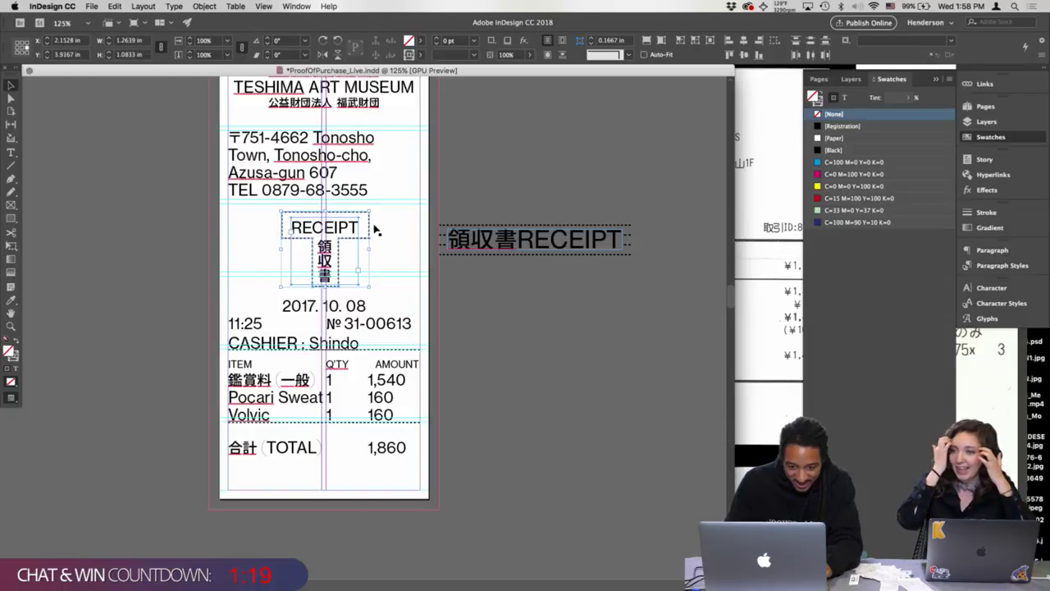
{"action": "key", "text": "Left"}
{"action": "key", "text": "Left"}
{"action": "key", "text": "Left"}
{"action": "key", "text": "Right"}
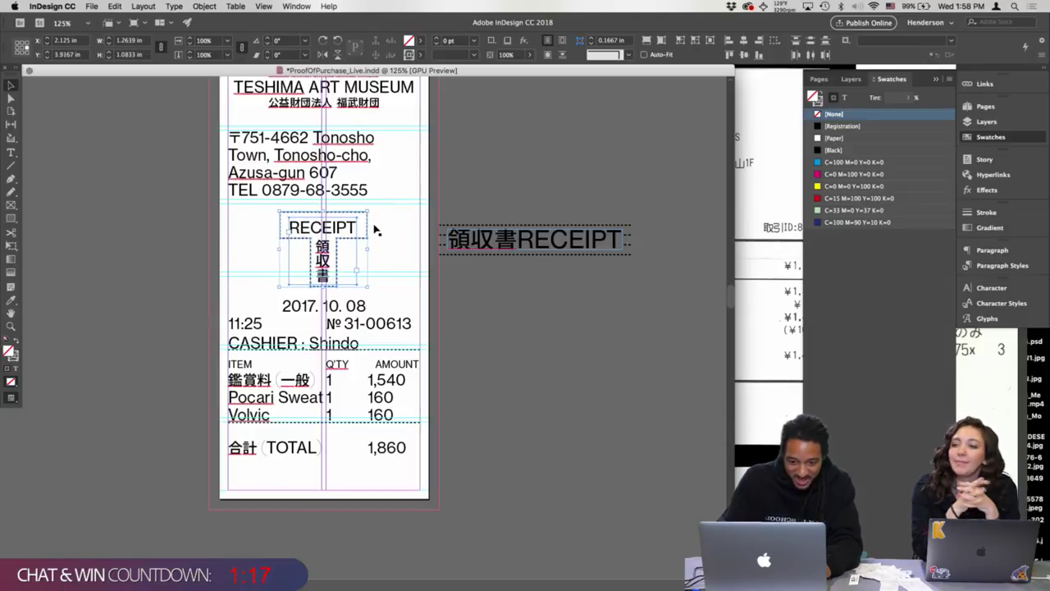
{"action": "key", "text": "Up"}
{"action": "key", "text": "Up"}
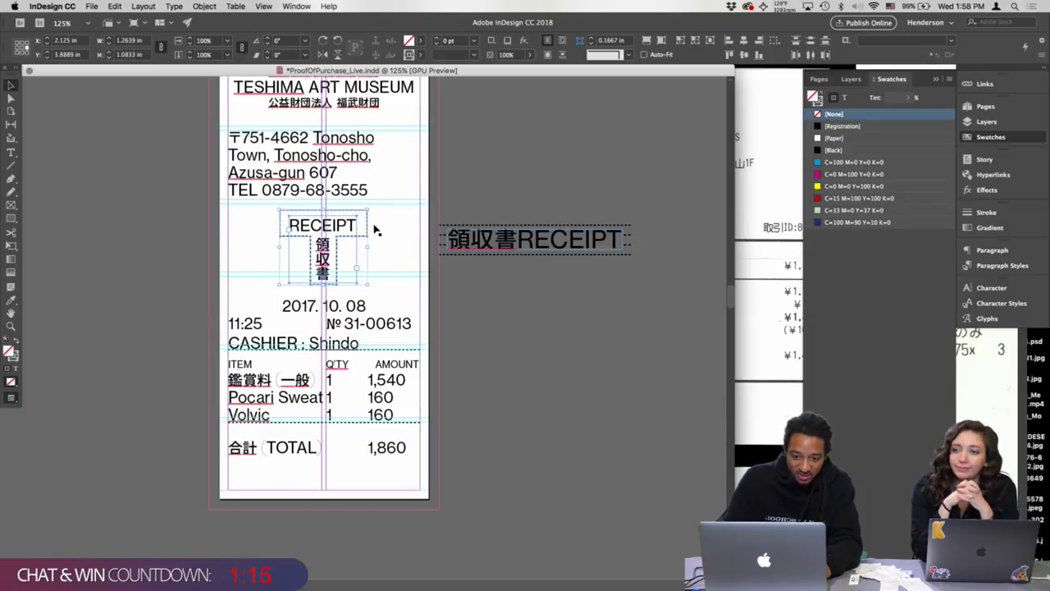
- Scale the RECEIPT text and outline together to about 1.15 by 0.99 in, centre them, and return to the clean preview
{"action": "key", "text": "s"}
{"action": "left_click_drag", "start_coordinate": [365, 286], "coordinate": [376, 261]}
{"action": "key", "text": "Right"}
{"action": "key", "text": "Left"}
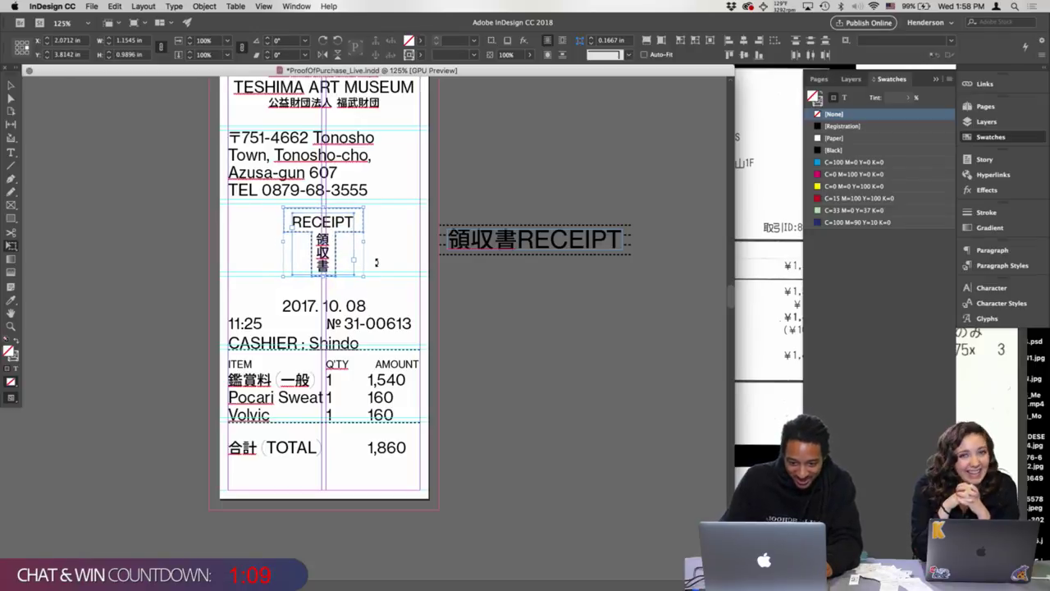
{"action": "key", "text": "v"}
{"action": "left_click", "coordinate": [86, 133]}
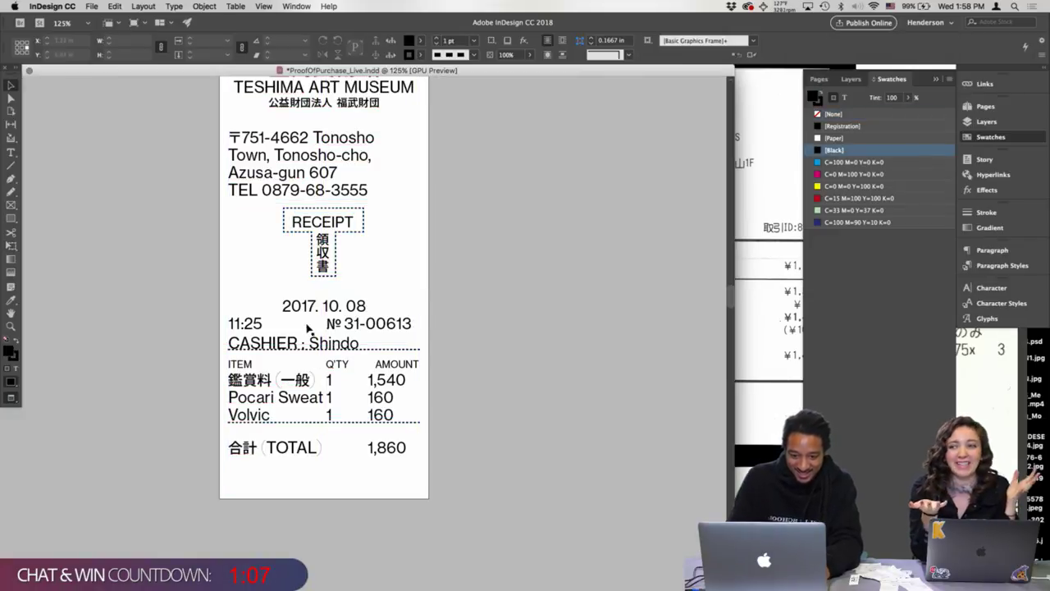
{"action": "key", "text": "w"}
{"action": "double_click", "coordinate": [286, 306]}
{"action": "key", "text": "BackSpace"}
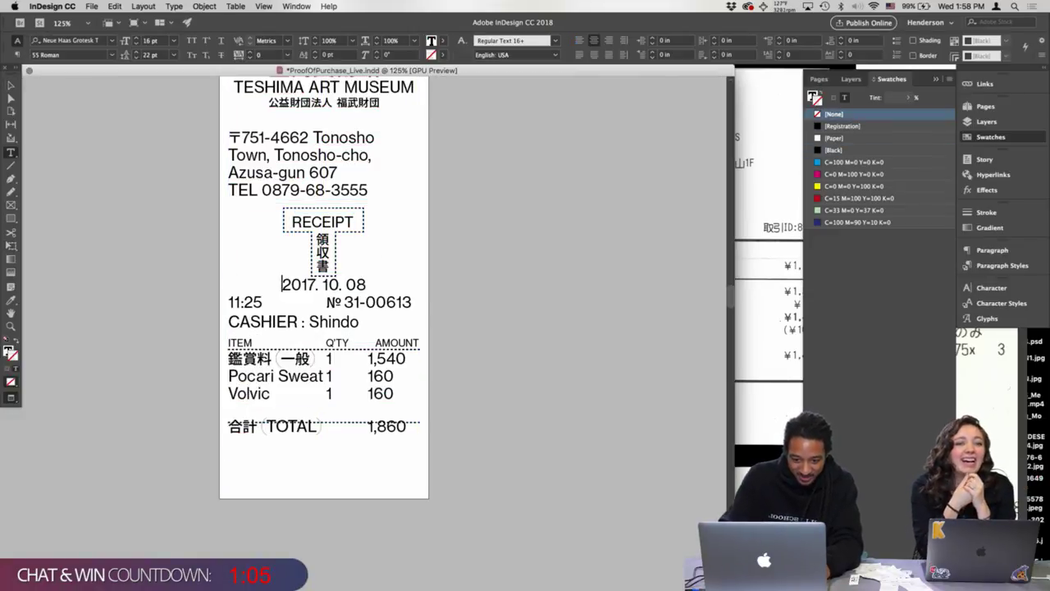
{"action": "key", "text": "super+z"}
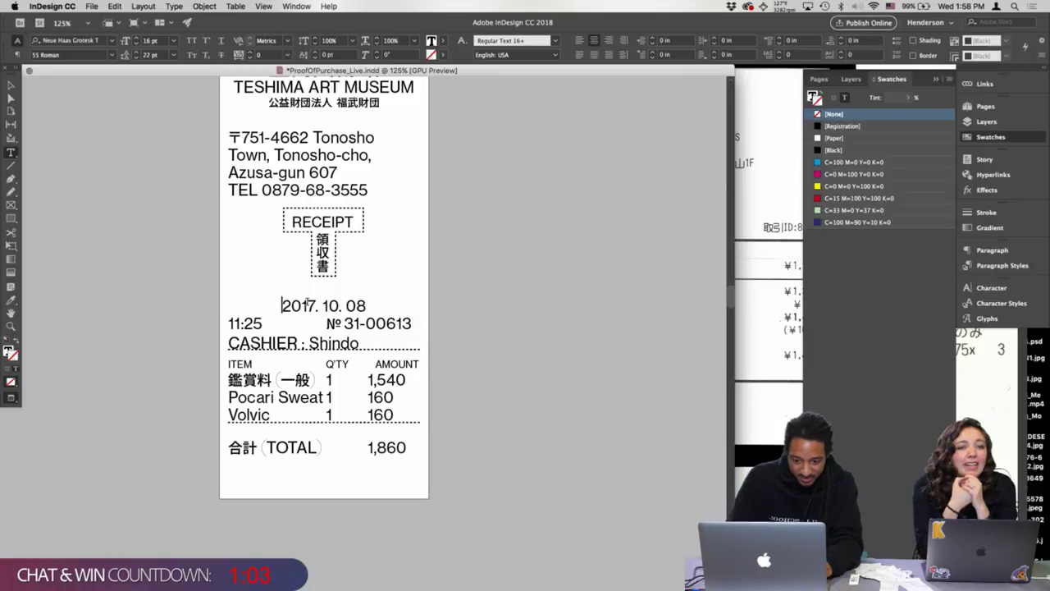
- Tighten the leading of the 2017. 10. 08 date line to 14 pt, deselect it, and show the guides
{"action": "key", "text": "shift+Right"}
{"action": "key", "text": "shift+Right"}
{"action": "key", "text": "shift+Right"}
{"action": "key", "text": "shift+Right"}
{"action": "key", "text": "shift+Right"}
{"action": "key", "text": "shift+Right"}
{"action": "key", "text": "shift+Right"}
{"action": "key", "text": "shift+Right"}
{"action": "key", "text": "shift+Right"}
{"action": "key", "text": "shift+Right"}
{"action": "key", "text": "shift+Right"}
{"action": "key", "text": "shift+Right"}
{"action": "key", "text": "alt+Up"}
{"action": "key", "text": "alt+Up"}
{"action": "key", "text": "alt+Up"}
{"action": "key", "text": "alt+Up"}
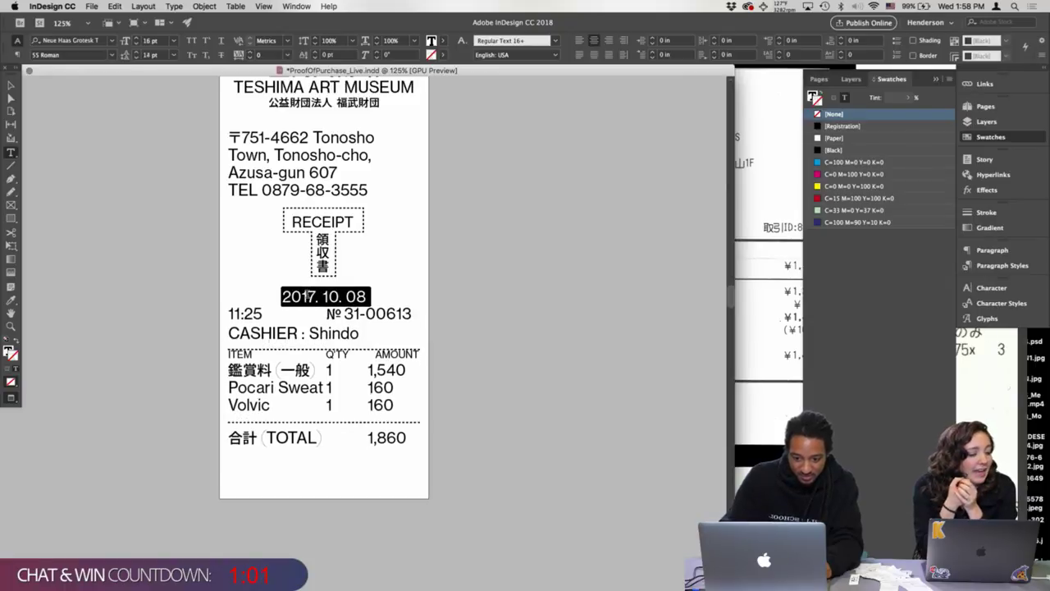
{"action": "left_click", "coordinate": [12, 84]}
{"action": "left_click", "coordinate": [96, 268]}
{"action": "key", "text": "w"}
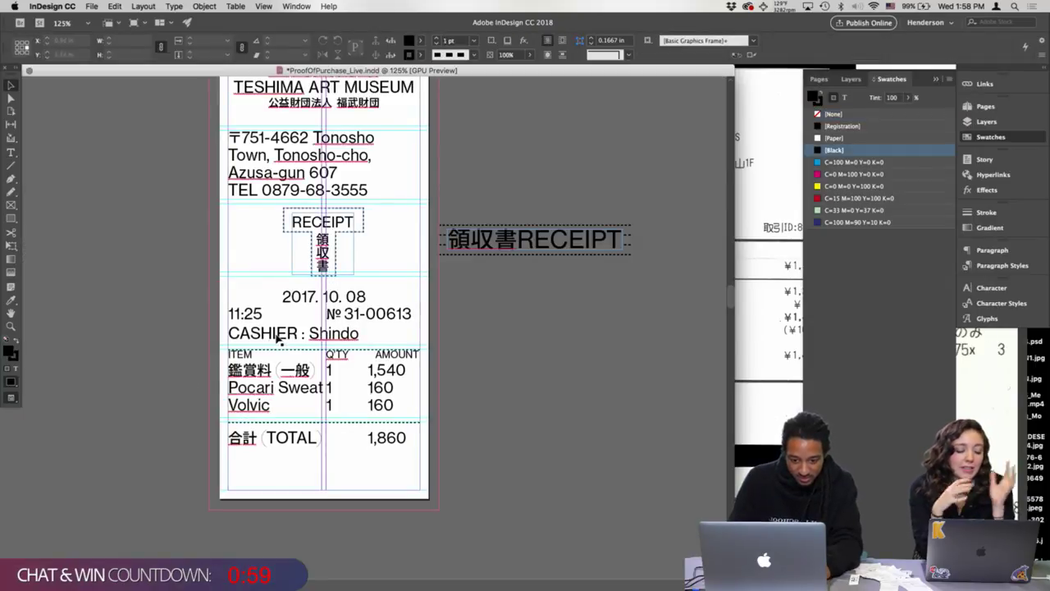
- Increase the leading of the CASHIER line on the Teshima receipt to separate it from the time and number line
{"action": "double_click", "coordinate": [247, 324]}
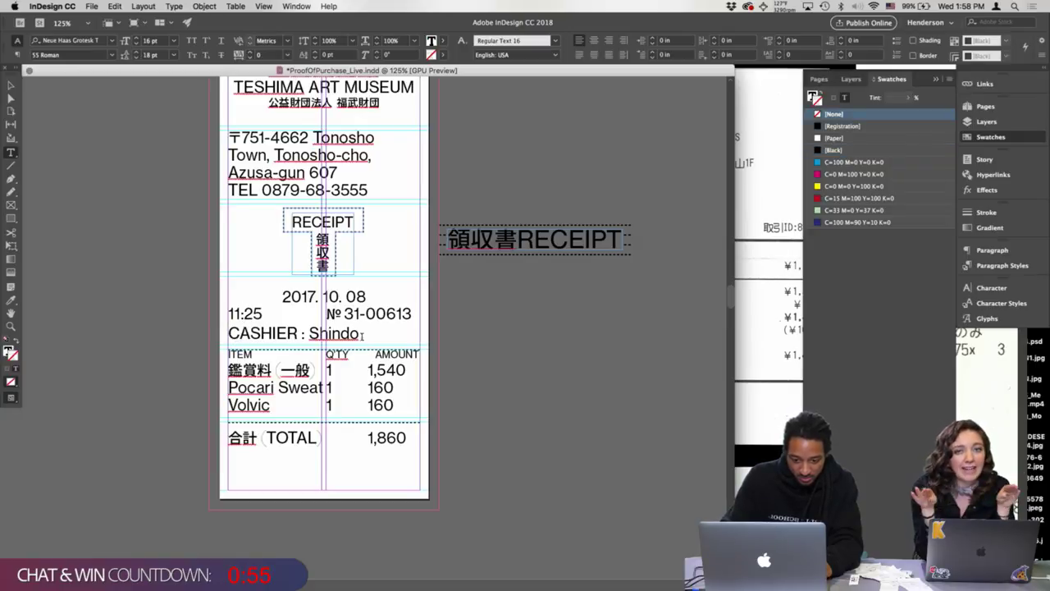
{"action": "key", "text": "shift+End"}
{"action": "key", "text": "alt+Down"}
{"action": "key", "text": "alt+Down"}
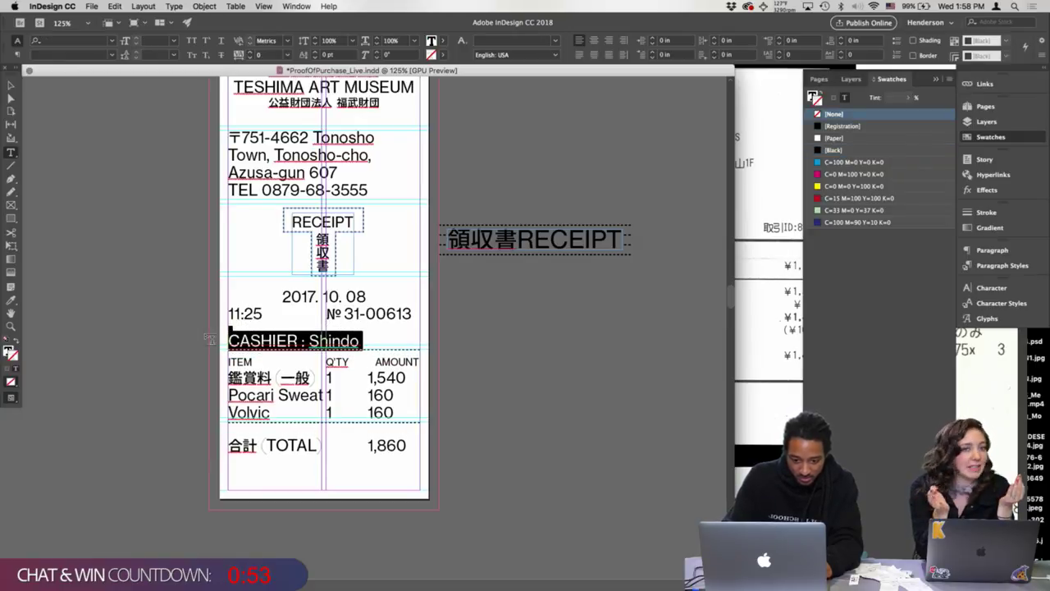
- Tighten the 2017. 10. 08 date line's leading to 10 pt, deselect the text, and return to the clean preview
{"action": "triple_click", "coordinate": [326, 295]}
{"action": "key", "text": "alt+Up"}
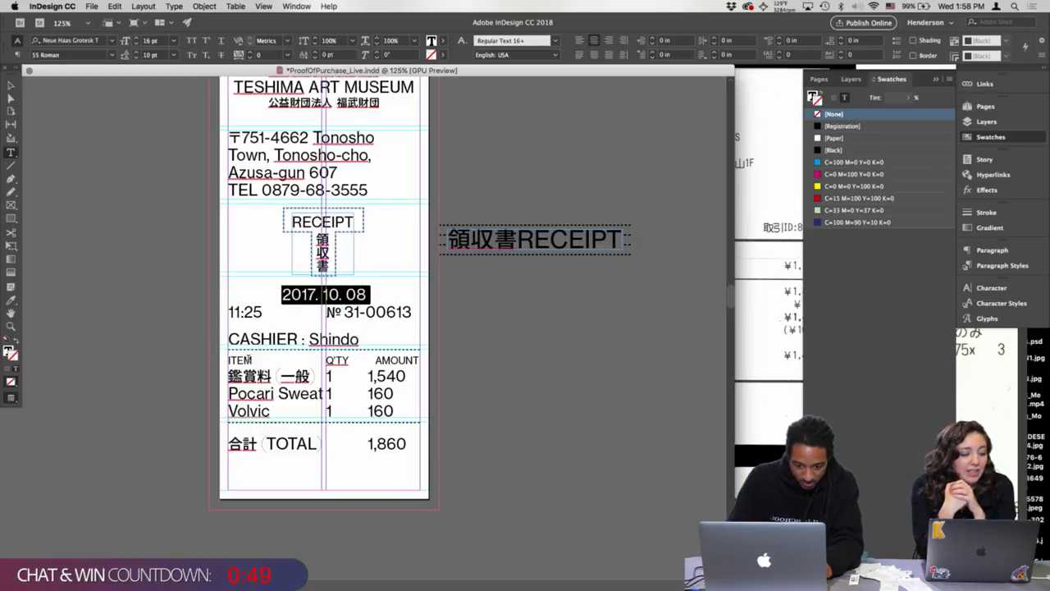
{"action": "left_click", "coordinate": [247, 359]}
{"action": "key", "text": "shift+End"}
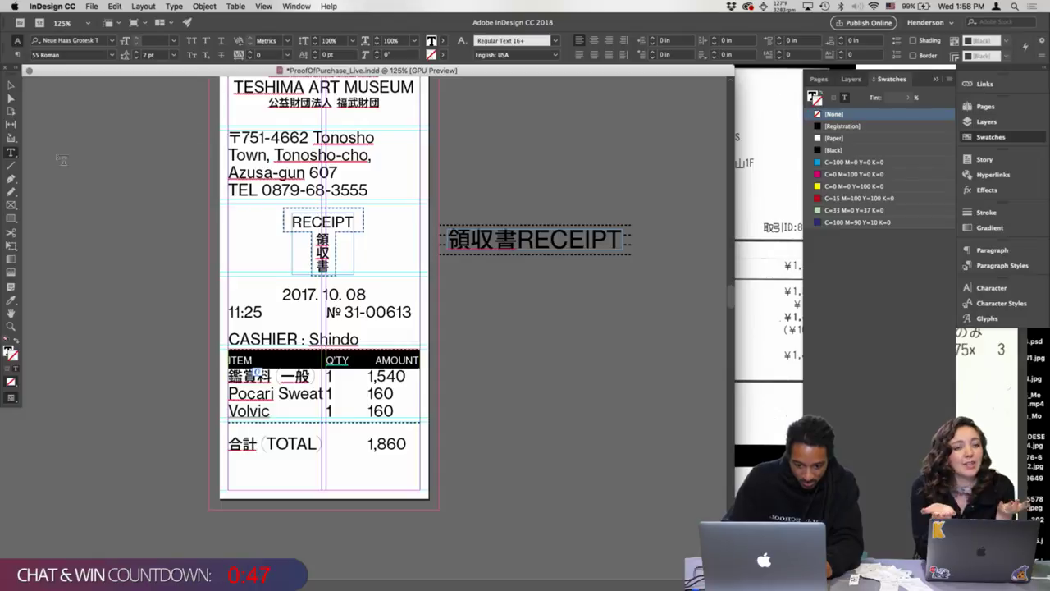
{"action": "left_click", "coordinate": [11, 85]}
{"action": "left_click", "coordinate": [143, 289]}
{"action": "key", "text": "w"}
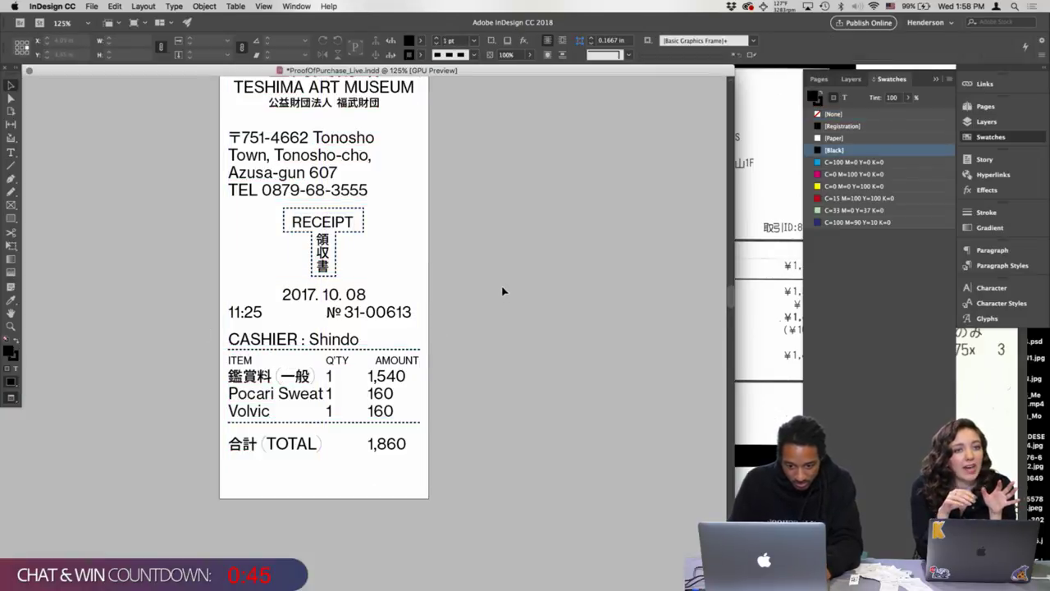
- Copy the dashed 領収書RECEIPT banner from the pasteboard beside the Teshima receipt and deselect it
{"action": "key", "text": "w"}
{"action": "left_click_drag", "start_coordinate": [480, 187], "coordinate": [607, 315]}
{"action": "scroll", "coordinate": [530, 202], "scroll_direction": "down", "scroll_amount": 2}
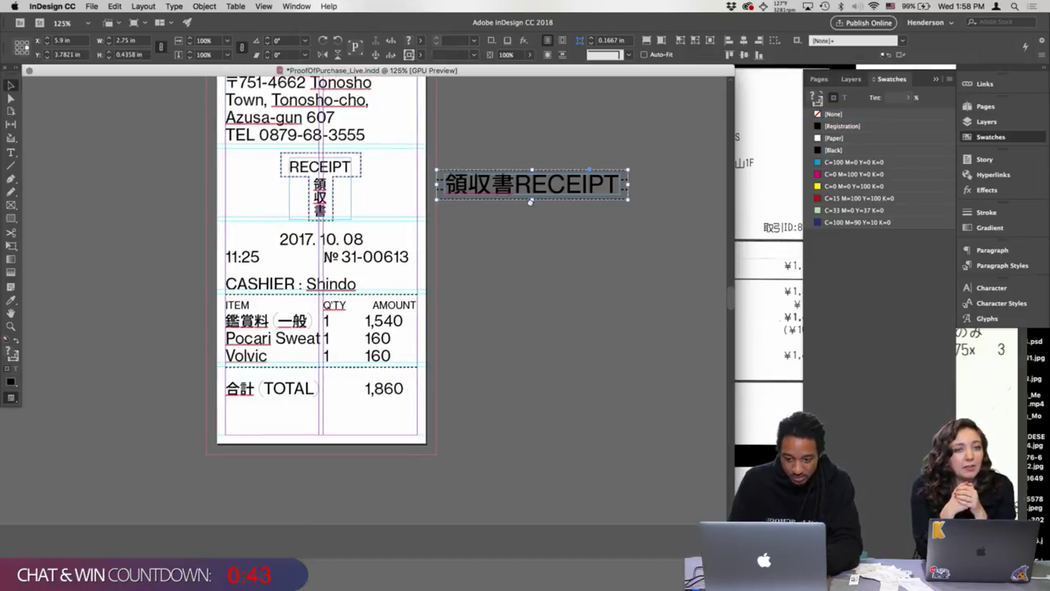
{"action": "scroll", "coordinate": [530, 201], "scroll_direction": "down", "scroll_amount": 5}
{"action": "key", "text": "super+shift+a"}
{"action": "scroll", "coordinate": [452, 276], "scroll_direction": "down", "scroll_amount": 10}
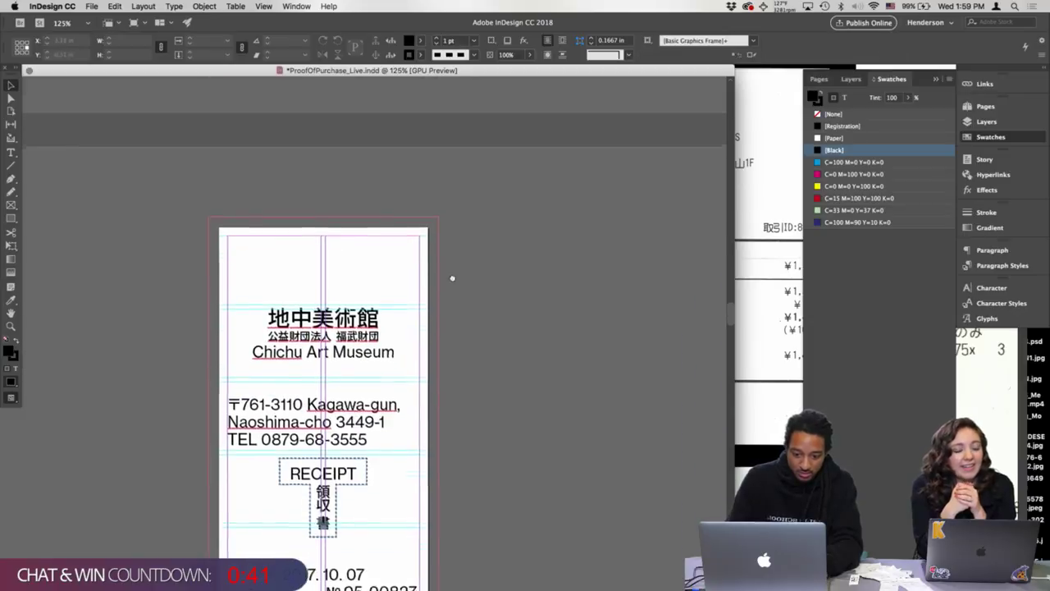
- Delete the RECEIPT 領収書 stamp text and its dashed T-shaped outline from the Chichu Art Museum receipt
{"action": "left_click", "coordinate": [345, 324]}
{"action": "double_click", "coordinate": [345, 324]}
{"action": "left_click_drag", "start_coordinate": [334, 361], "coordinate": [288, 301]}
{"action": "key", "text": "BackSpace"}
{"action": "left_click", "coordinate": [11, 84]}
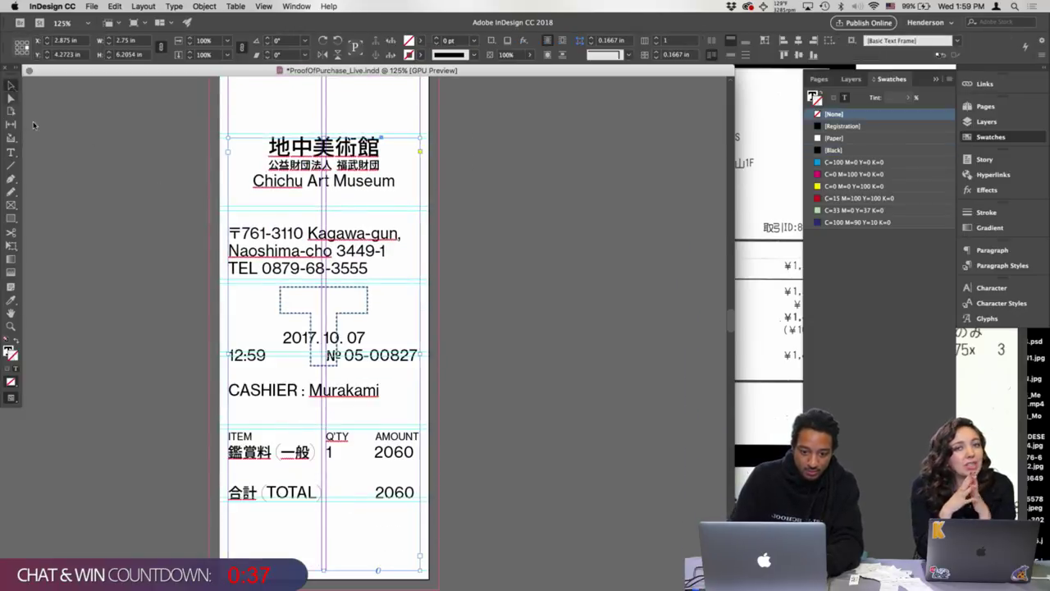
{"action": "left_click", "coordinate": [368, 312]}
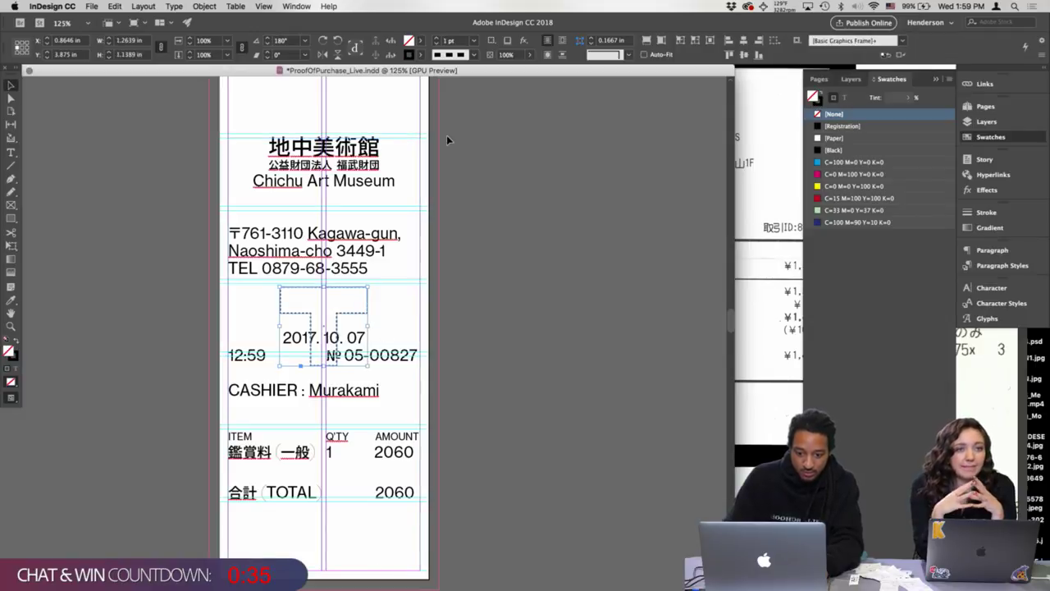
{"action": "key", "text": "BackSpace"}
- Insert line breaks before the 2017. 10. 07 date to open a gap below the telephone line, then deselect the text
{"action": "key", "text": "t"}
{"action": "left_click", "coordinate": [283, 339]}
{"action": "key", "text": "Return"}
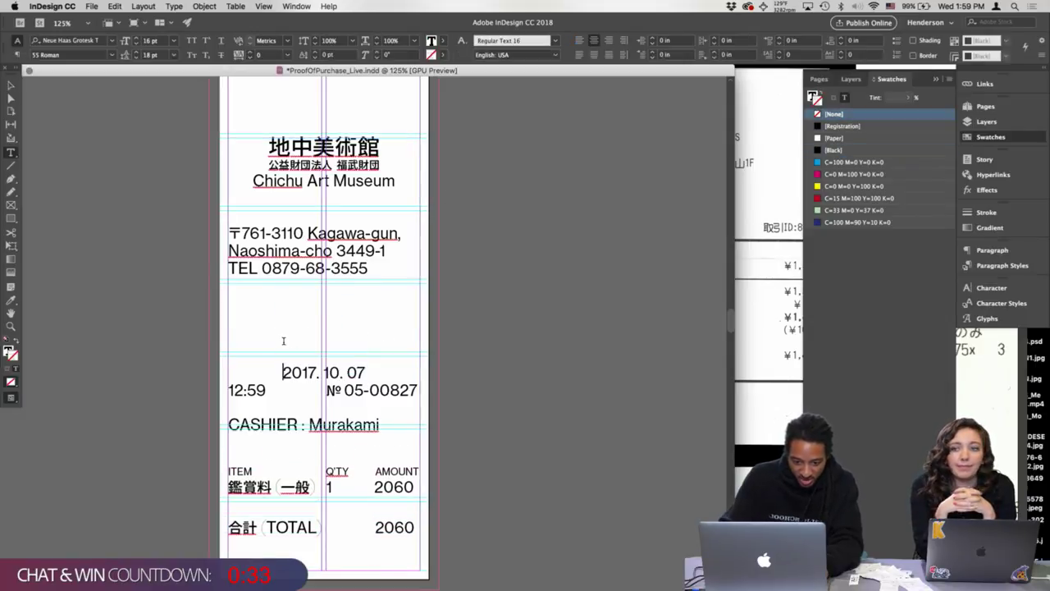
{"action": "left_click", "coordinate": [11, 85]}
{"action": "left_click", "coordinate": [184, 313]}
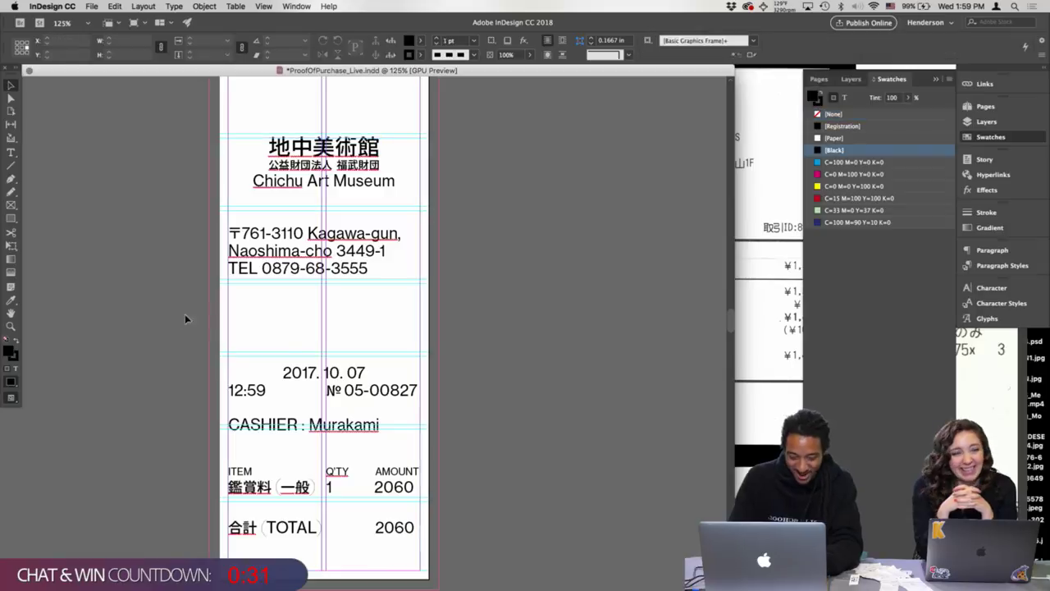
- Paste the 領収書RECEIPT banner directly below the telephone line, aligned to the margins of the Chichu receipt, and preview it
{"action": "key", "text": "super+v"}
{"action": "left_click_drag", "start_coordinate": [424, 371], "coordinate": [417, 303]}
{"action": "left_click", "coordinate": [488, 303]}
{"action": "key", "text": "w"}
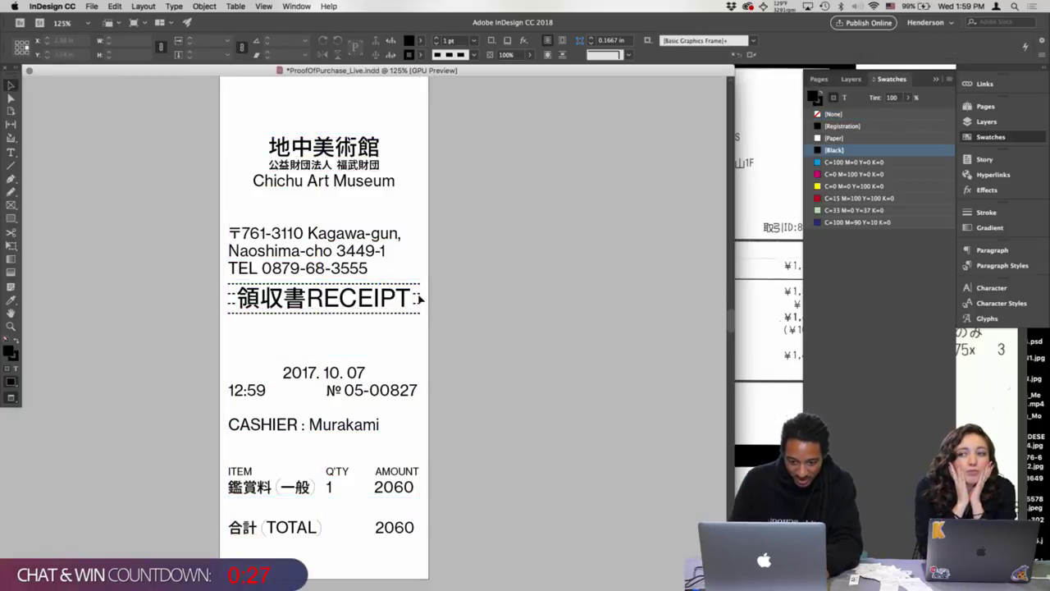
{"action": "left_click", "coordinate": [348, 375]}
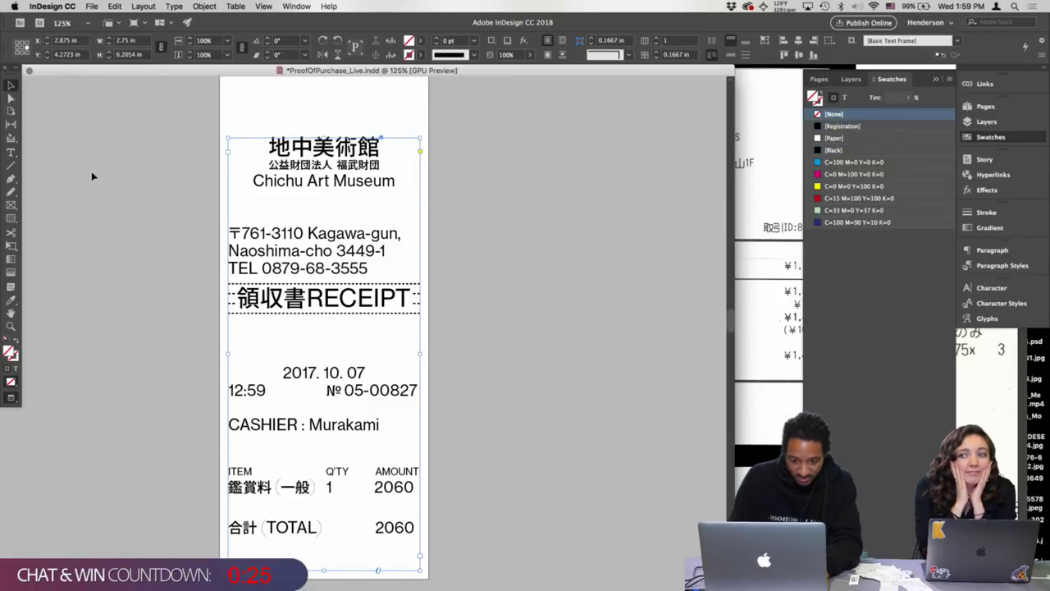
{"action": "key", "text": "w"}
{"action": "double_click", "coordinate": [282, 374]}
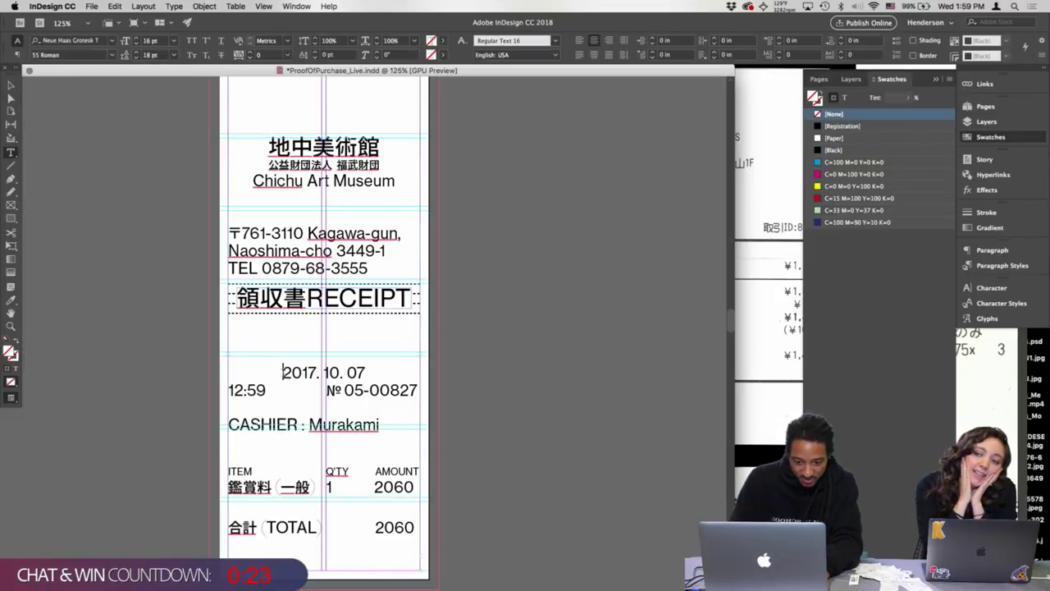
{"action": "key", "text": "BackSpace"}
{"action": "key", "text": "Return"}
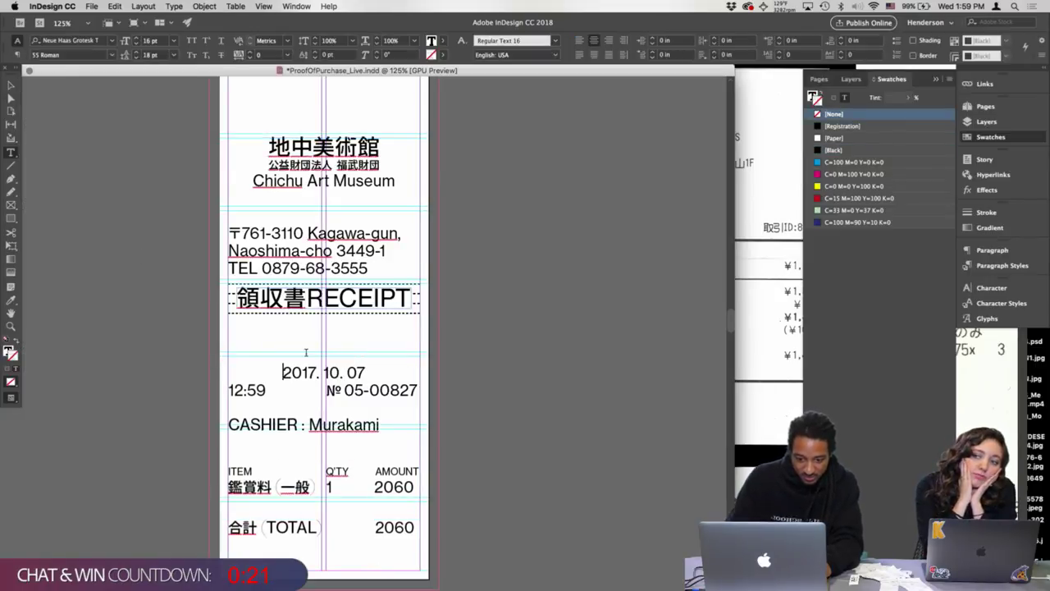
- Tighten the leading of the 2017. 10. 07 date line to 12 pt and check the Chichu receipt in preview
{"action": "triple_click", "coordinate": [324, 372]}
{"action": "key", "text": "alt+Up"}
{"action": "key", "text": "alt+Up"}
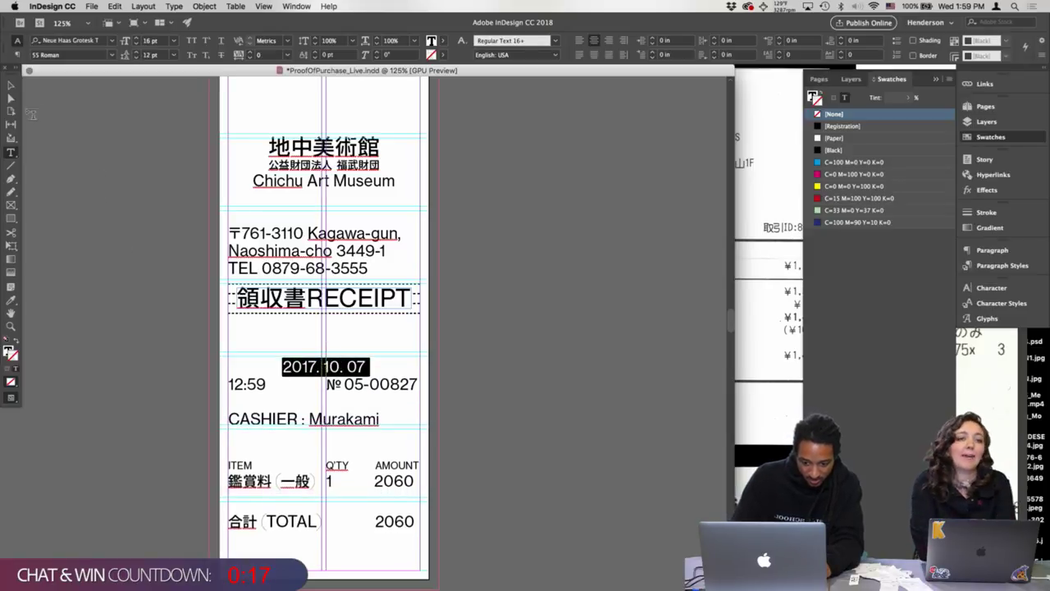
{"action": "key", "text": "Escape"}
{"action": "key", "text": "w"}
{"action": "left_click", "coordinate": [479, 378]}
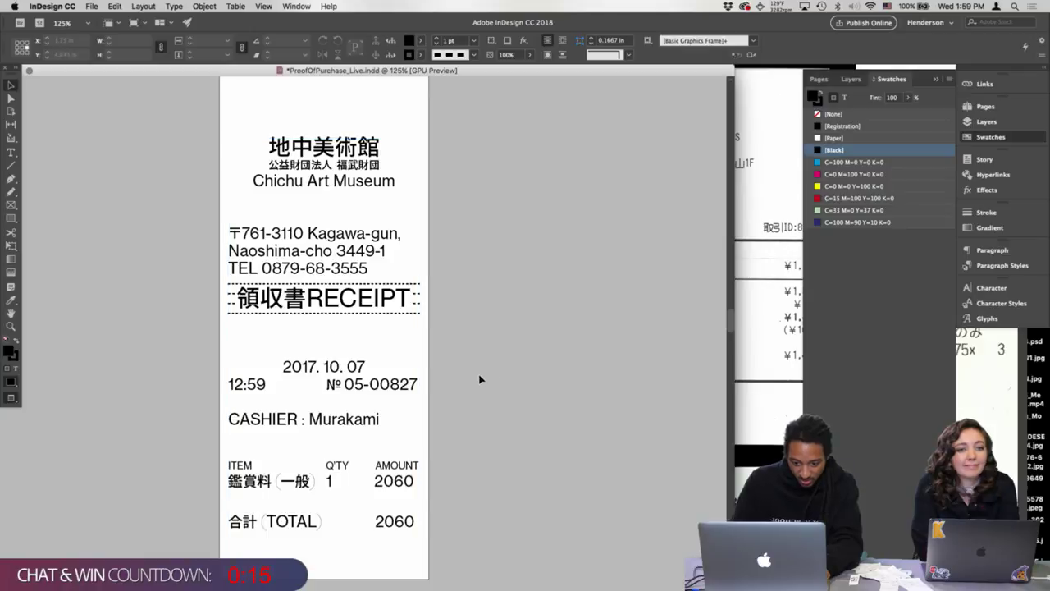
- Move the 領収書RECEIPT banner straight down to sit just above the 2017. 10. 07 date, and return to preview
{"action": "key", "text": "w"}
{"action": "left_click_drag", "start_coordinate": [403, 300], "coordinate": [403, 341]}
{"action": "left_click", "coordinate": [498, 328]}
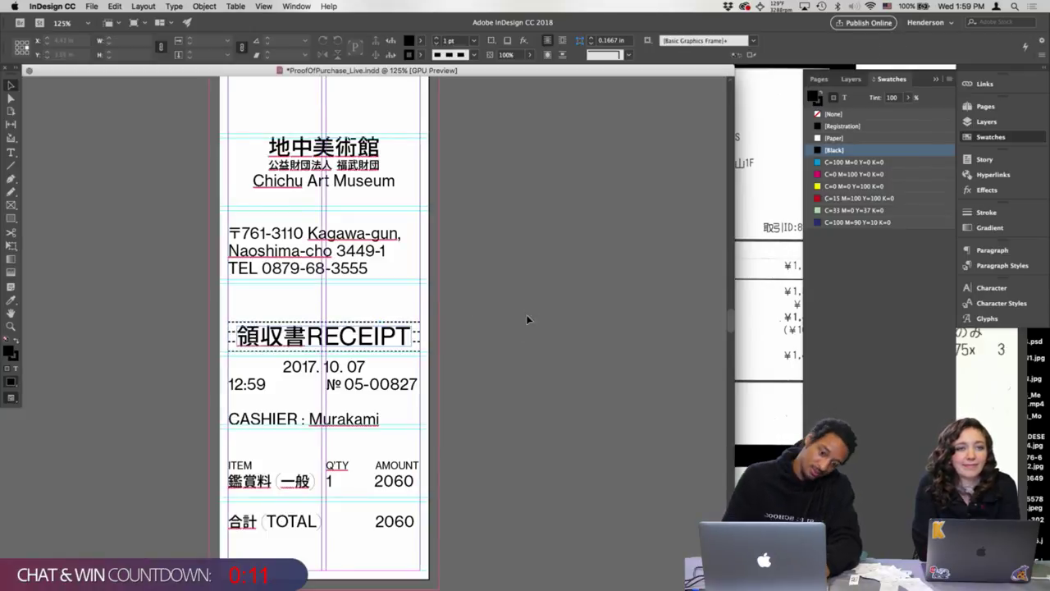
{"action": "key", "text": "w"}
- Compare the stamp and spacing of the Teshima receipt with the banner layout of the Chichu receipt
{"action": "scroll", "coordinate": [530, 242], "scroll_direction": "up", "scroll_amount": 10}
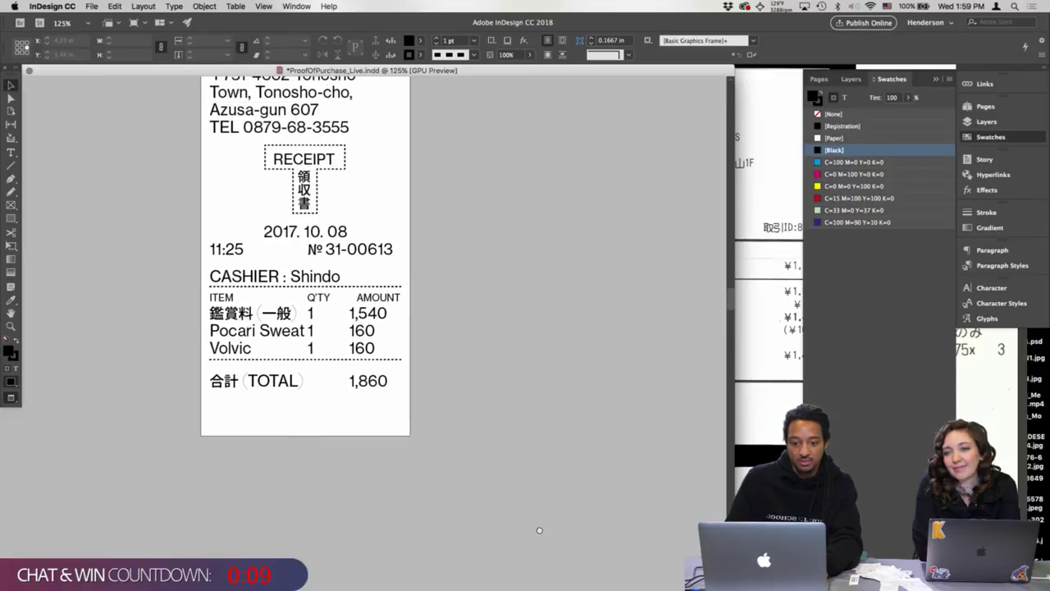
{"action": "scroll", "coordinate": [539, 513], "scroll_direction": "up", "scroll_amount": 2}
{"action": "left_click_drag", "start_coordinate": [543, 511], "coordinate": [530, 422]}
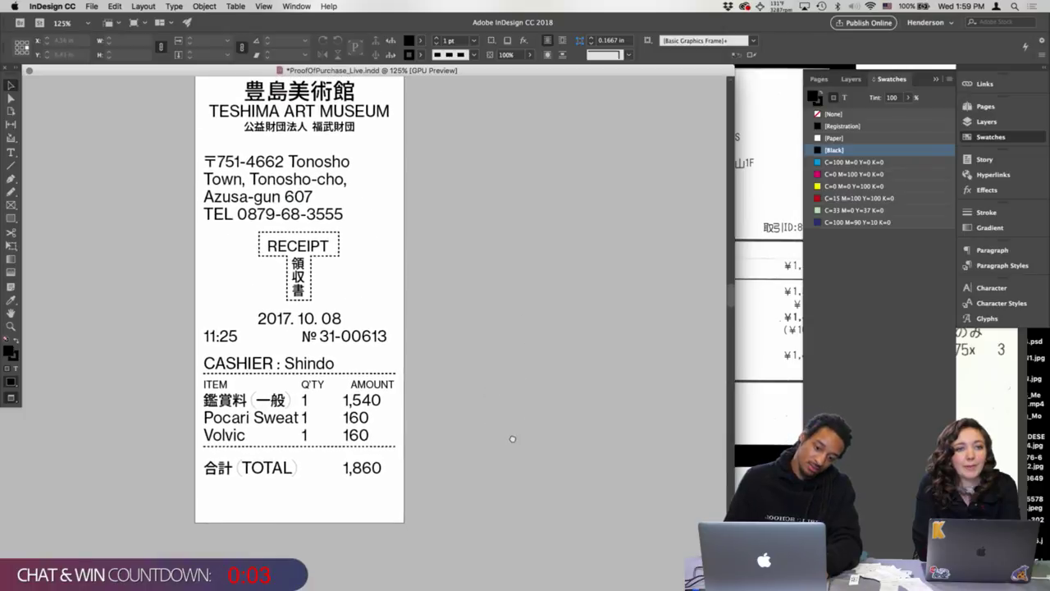
{"action": "scroll", "coordinate": [512, 424], "scroll_direction": "down", "scroll_amount": 10}
{"action": "scroll", "coordinate": [526, 226], "scroll_direction": "down", "scroll_amount": 5}
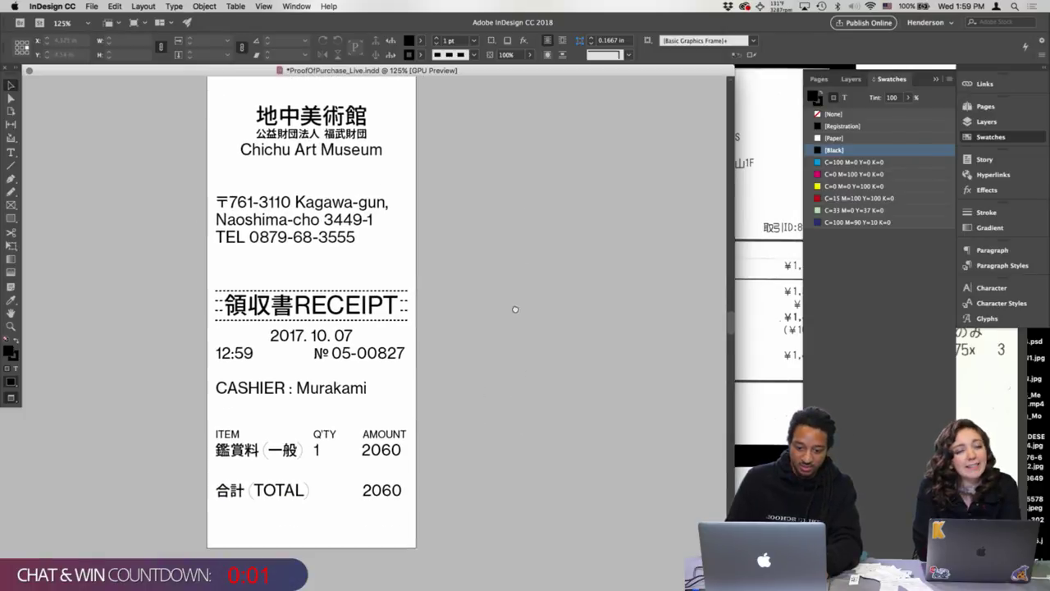
{"action": "left_click", "coordinate": [375, 273]}
{"action": "key", "text": "w"}
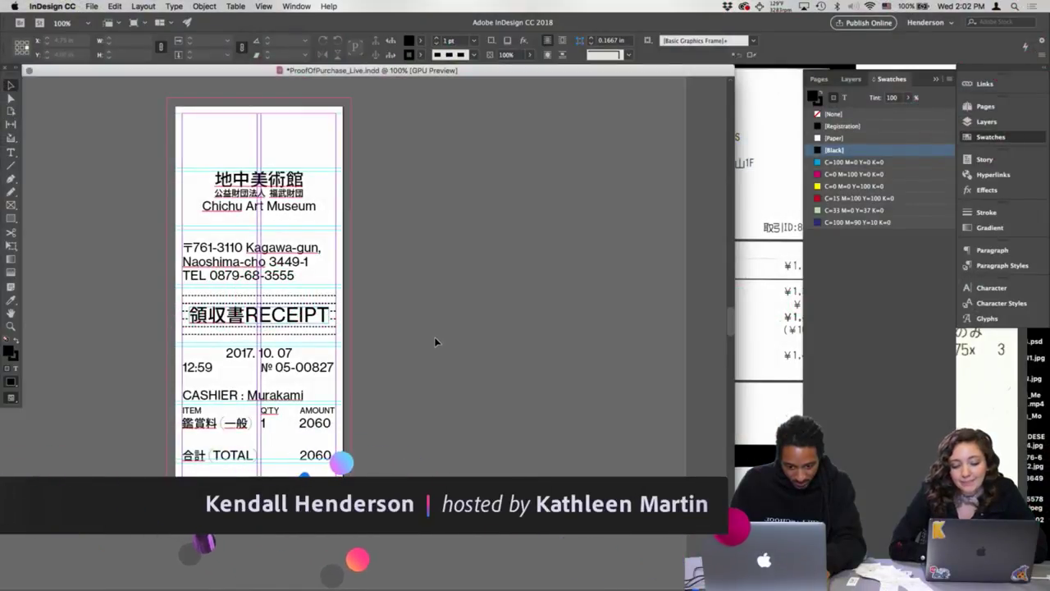
{"action": "triple_click", "coordinate": [313, 453]}
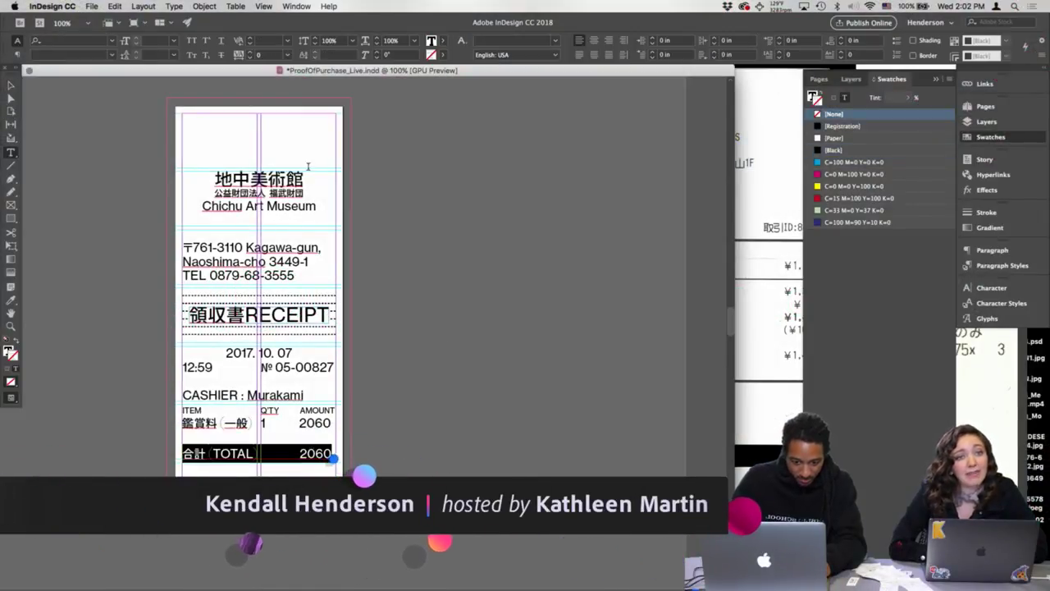
{"action": "left_click", "coordinate": [11, 86]}
{"action": "left_click", "coordinate": [136, 253]}
{"action": "key", "text": "w"}
- Copy the dashed divider line above the TOTAL row on the Teshima receipt and deselect it
{"action": "left_click_drag", "start_coordinate": [473, 188], "coordinate": [484, 481]}
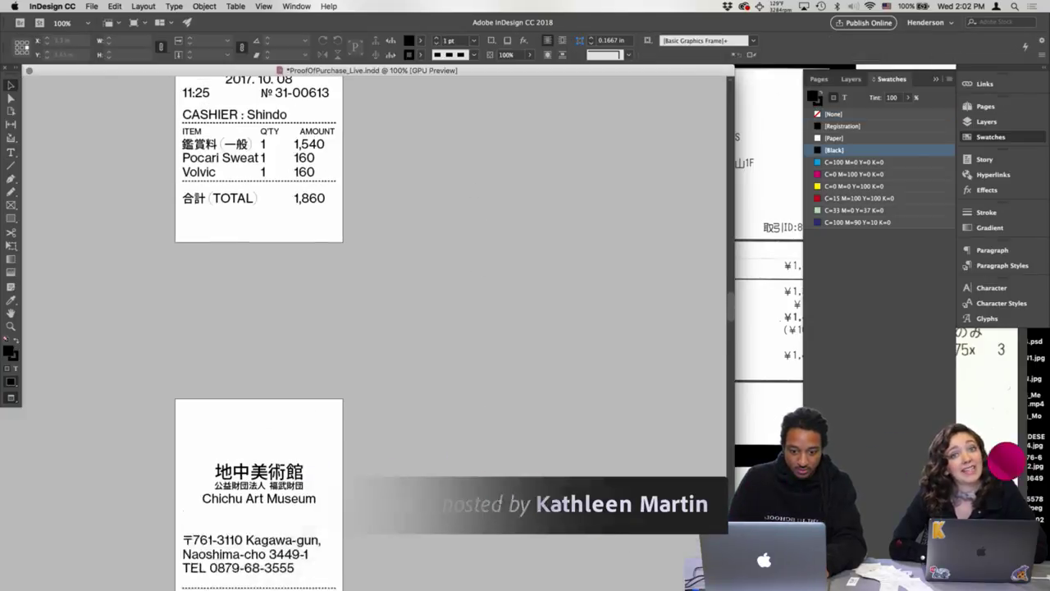
{"action": "left_click_drag", "start_coordinate": [495, 243], "coordinate": [489, 492]}
{"action": "scroll", "coordinate": [462, 329], "scroll_direction": "down", "scroll_amount": 10}
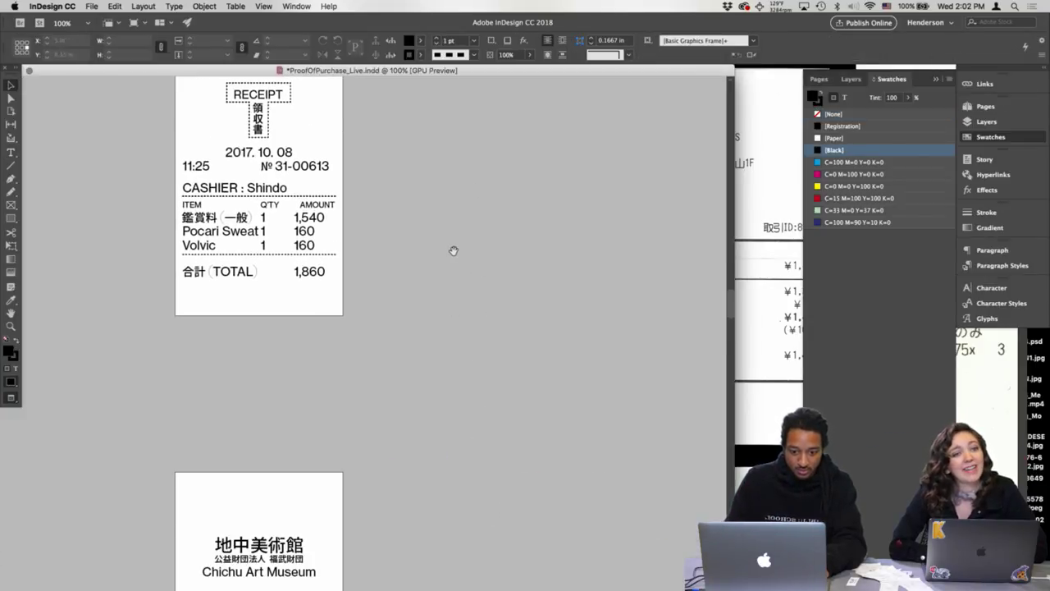
{"action": "scroll", "coordinate": [474, 359], "scroll_direction": "down", "scroll_amount": 3}
{"action": "key", "text": "super+minus"}
{"action": "scroll", "coordinate": [481, 188], "scroll_direction": "up", "scroll_amount": 6}
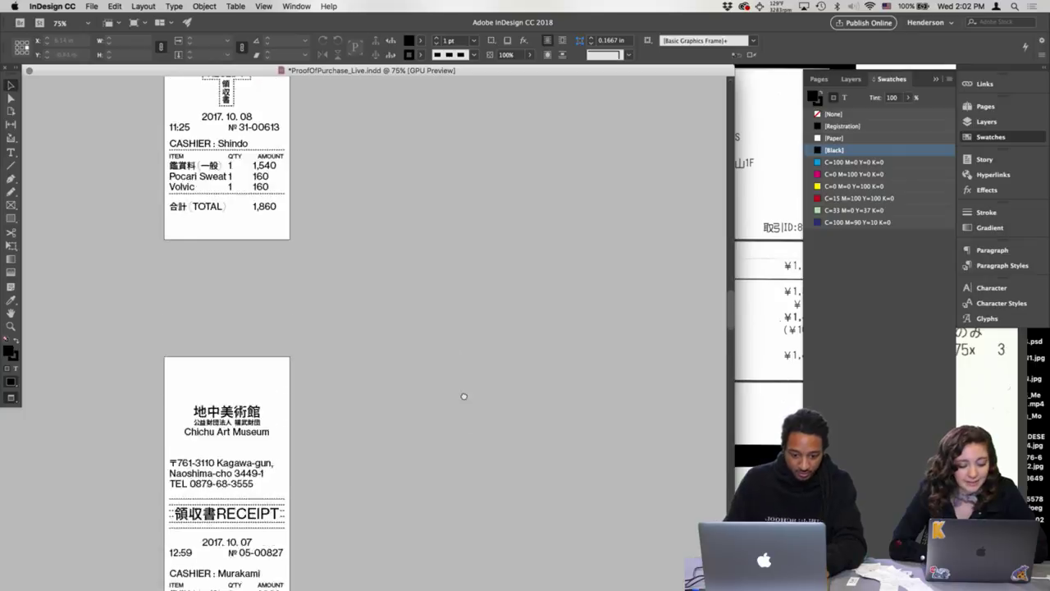
{"action": "scroll", "coordinate": [472, 439], "scroll_direction": "down", "scroll_amount": 4}
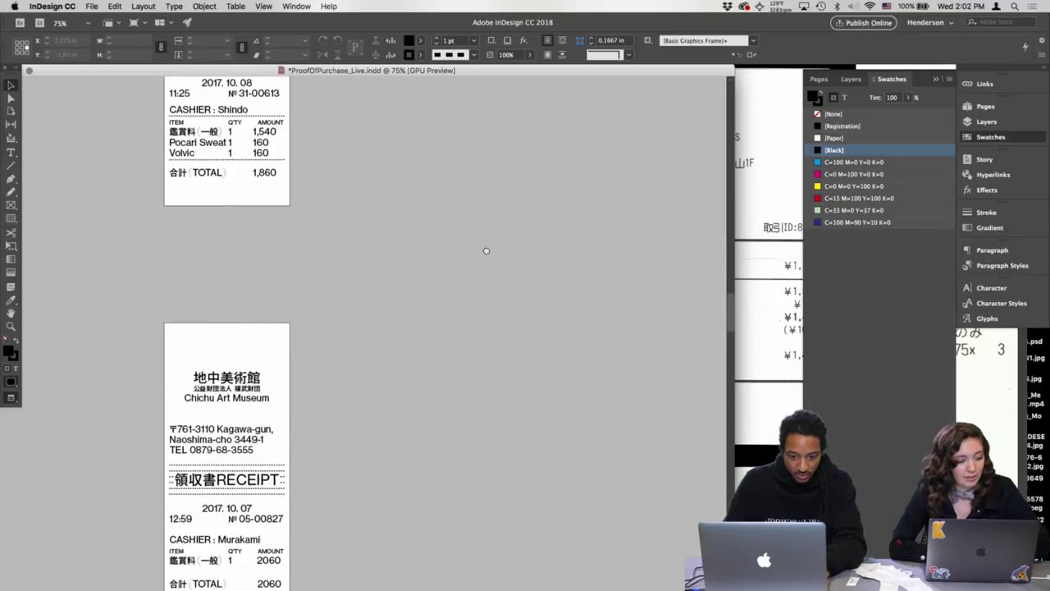
{"action": "left_click", "coordinate": [281, 151]}
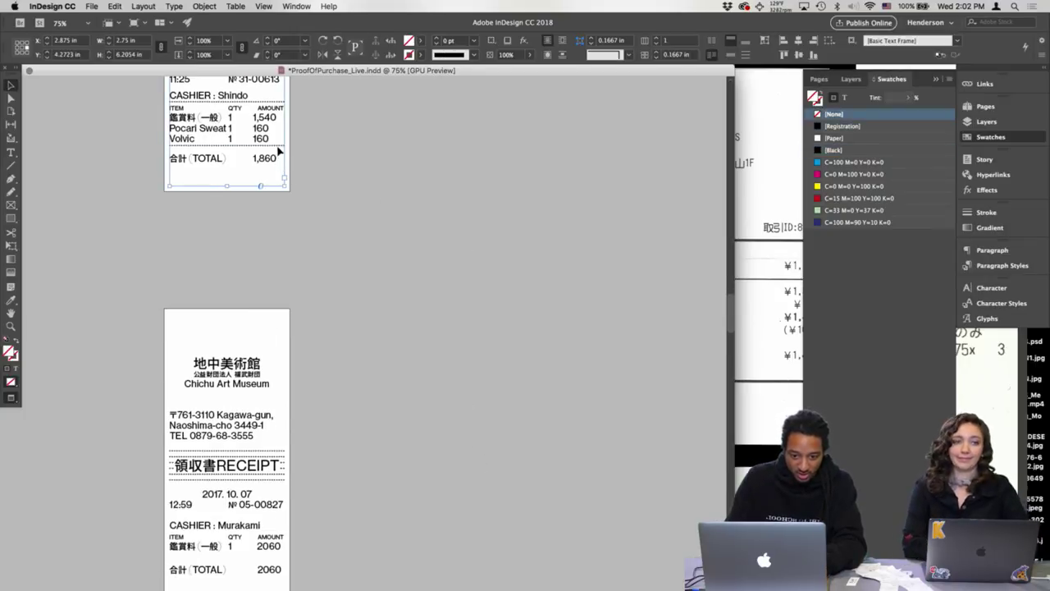
{"action": "left_click", "coordinate": [280, 147]}
{"action": "left_click_drag", "start_coordinate": [350, 150], "coordinate": [420, 239]}
{"action": "left_click", "coordinate": [422, 403]}
- Paste the dashed divider between the CASHIER line and ITEM header of the Chichu receipt, at X 2.875 in, Y 5.3352 in
{"action": "left_click_drag", "start_coordinate": [440, 463], "coordinate": [440, 455]}
{"action": "scroll", "coordinate": [441, 454], "scroll_direction": "down", "scroll_amount": 10}
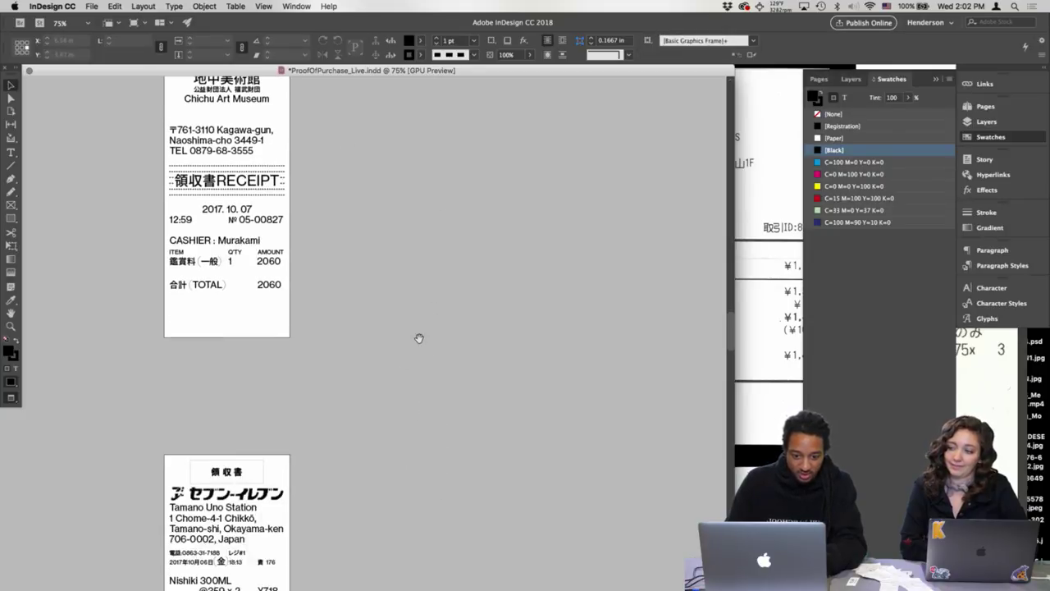
{"action": "left_click_drag", "start_coordinate": [393, 332], "coordinate": [397, 376]}
{"action": "key", "text": "super+equal"}
{"action": "key", "text": "super+equal"}
{"action": "left_click_drag", "start_coordinate": [288, 236], "coordinate": [364, 389]}
{"action": "key", "text": "ctrl+v"}
{"action": "key", "text": "w"}
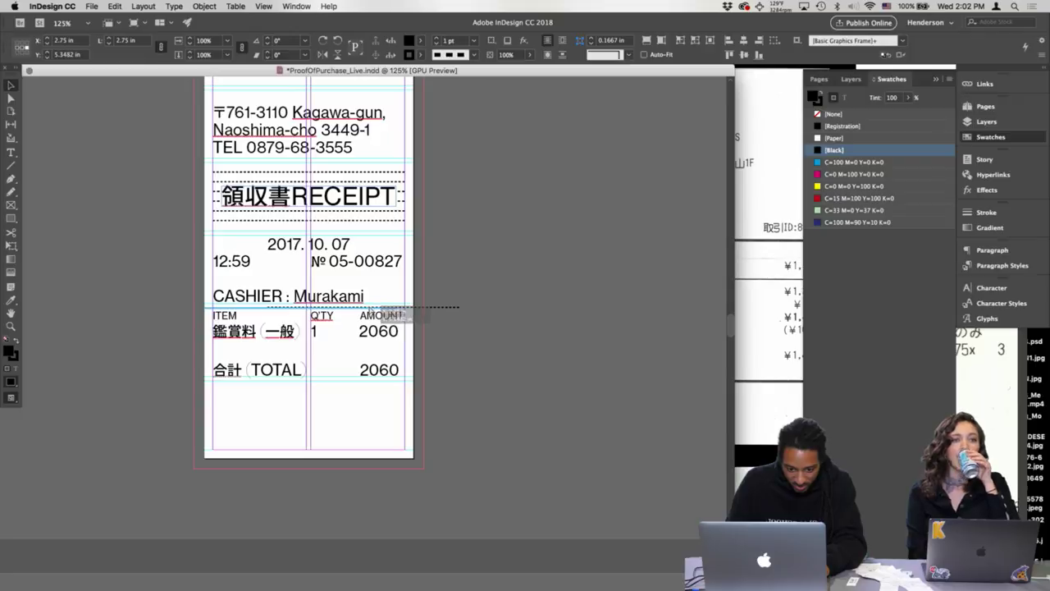
{"action": "left_click_drag", "start_coordinate": [369, 308], "coordinate": [370, 310]}
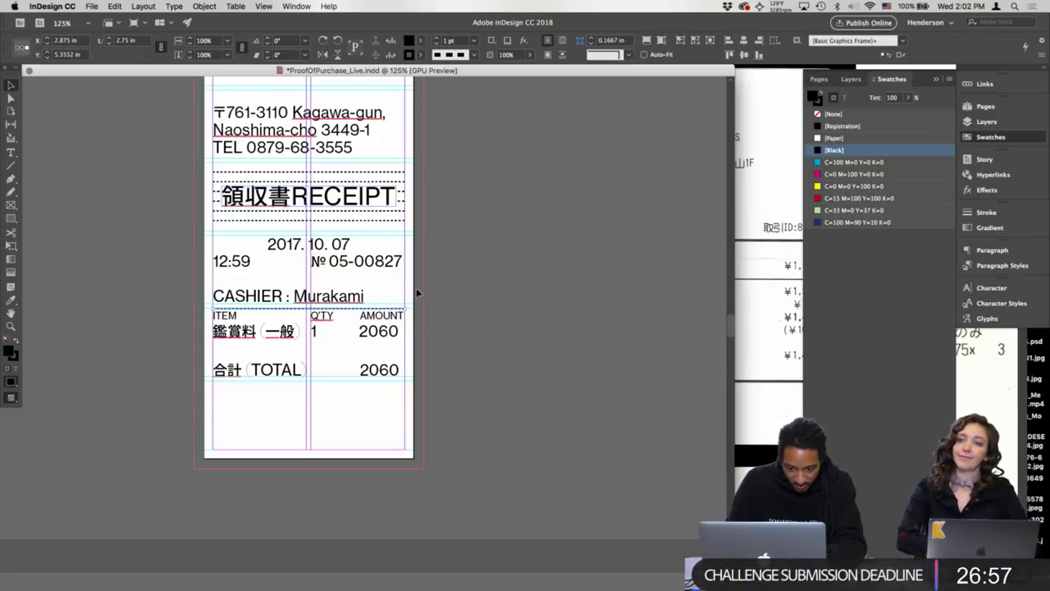
- Duplicate the Chichu receipt's dashed divider straight down to just below the TOTAL row, at about Y 6.33 in
{"action": "left_click", "coordinate": [481, 243]}
{"action": "left_click_drag", "start_coordinate": [481, 243], "coordinate": [501, 467]}
{"action": "left_click_drag", "start_coordinate": [491, 106], "coordinate": [493, 279]}
{"action": "left_click_drag", "start_coordinate": [378, 296], "coordinate": [380, 300]}
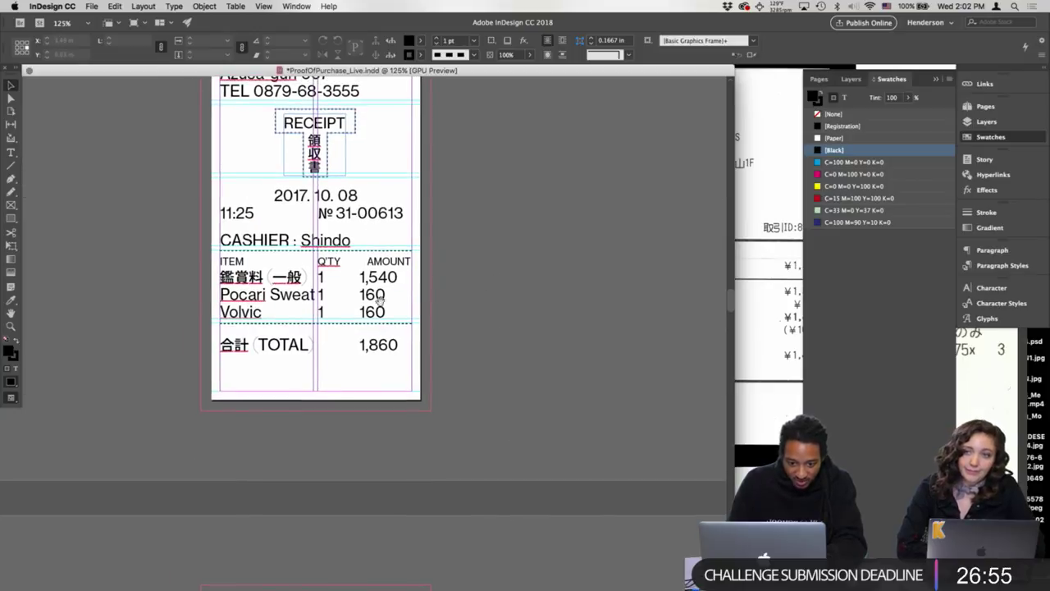
{"action": "scroll", "coordinate": [379, 302], "scroll_direction": "down", "scroll_amount": 5}
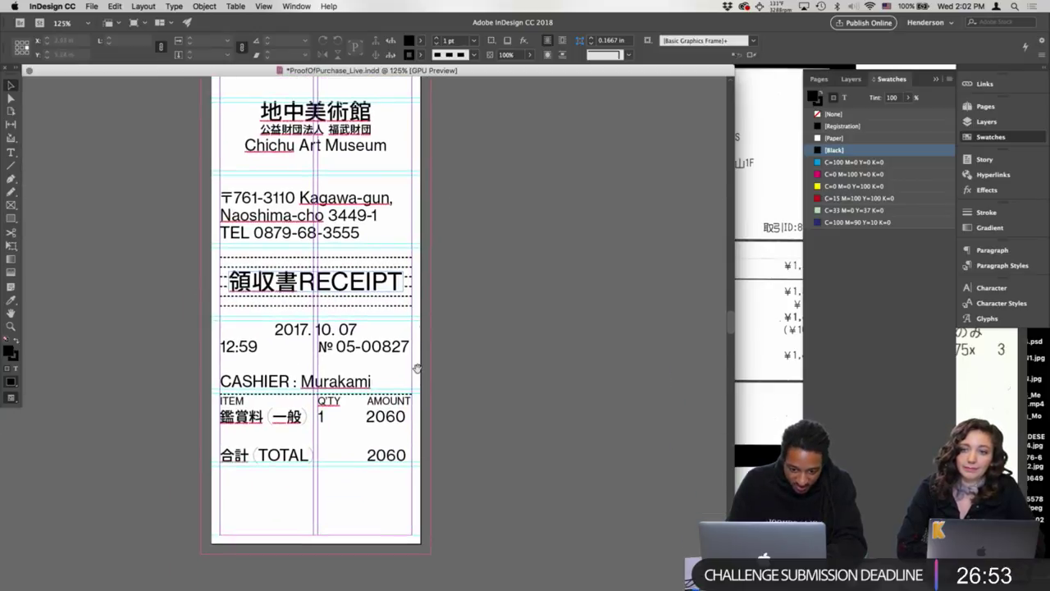
{"action": "scroll", "coordinate": [417, 368], "scroll_direction": "up", "scroll_amount": 5}
{"action": "scroll", "coordinate": [458, 485], "scroll_direction": "down", "scroll_amount": 10}
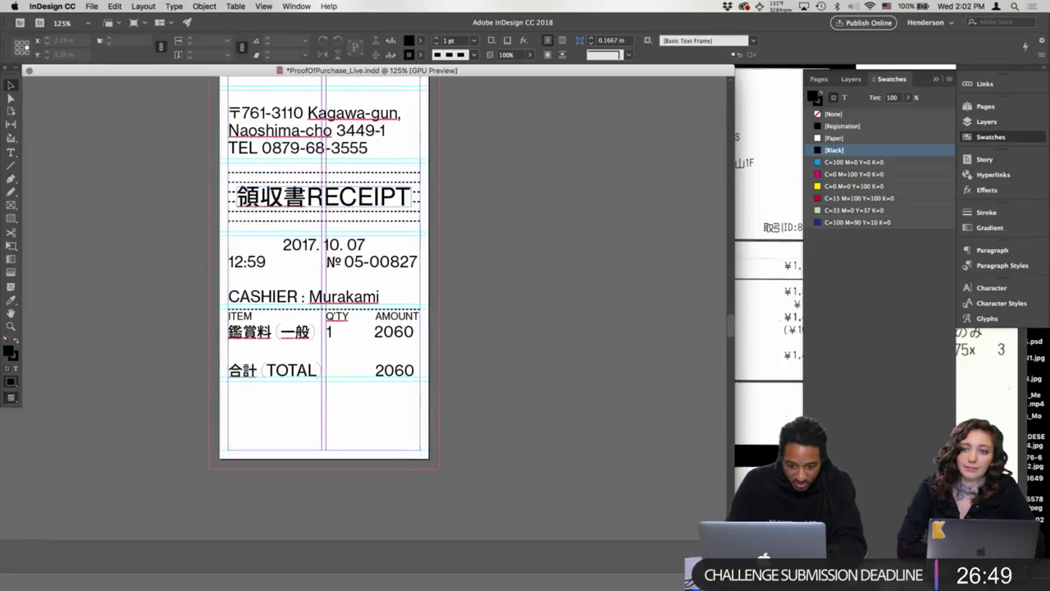
{"action": "left_click", "coordinate": [416, 316]}
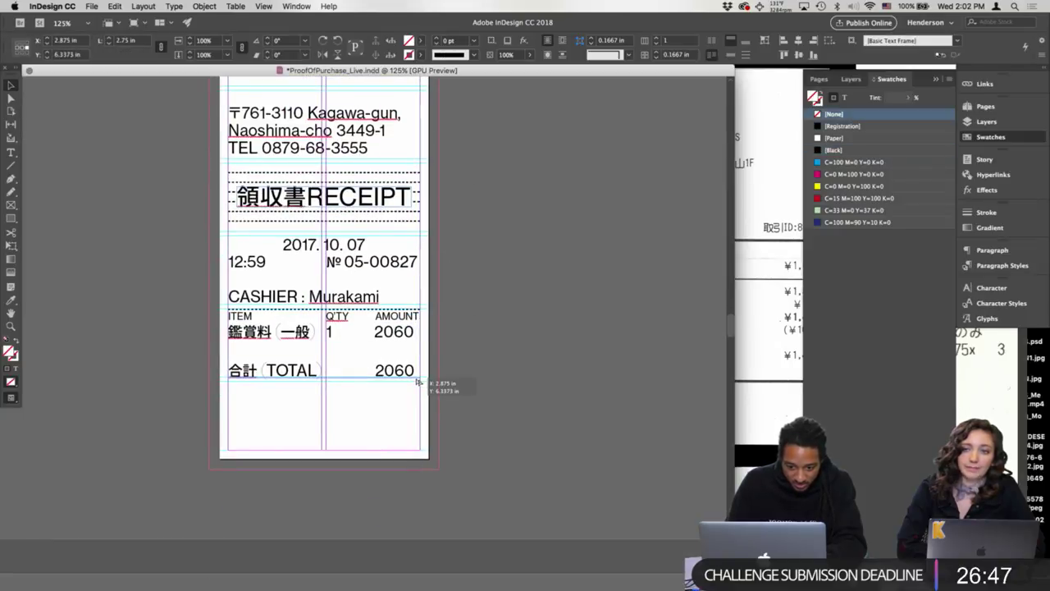
{"action": "left_click_drag", "start_coordinate": [418, 383], "coordinate": [417, 380]}
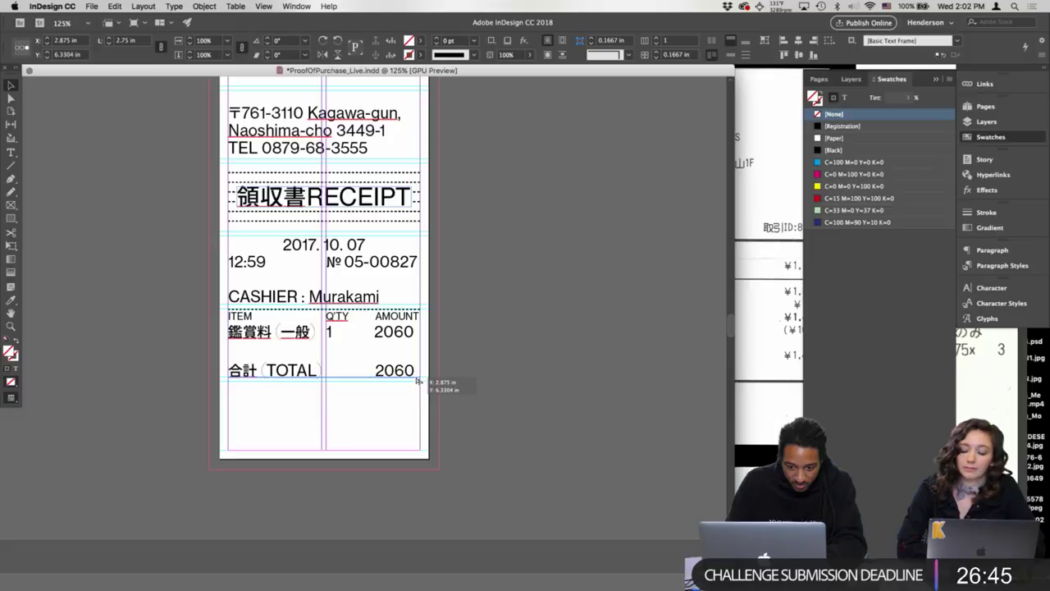
{"action": "left_click", "coordinate": [421, 378]}
{"action": "left_click", "coordinate": [419, 312]}
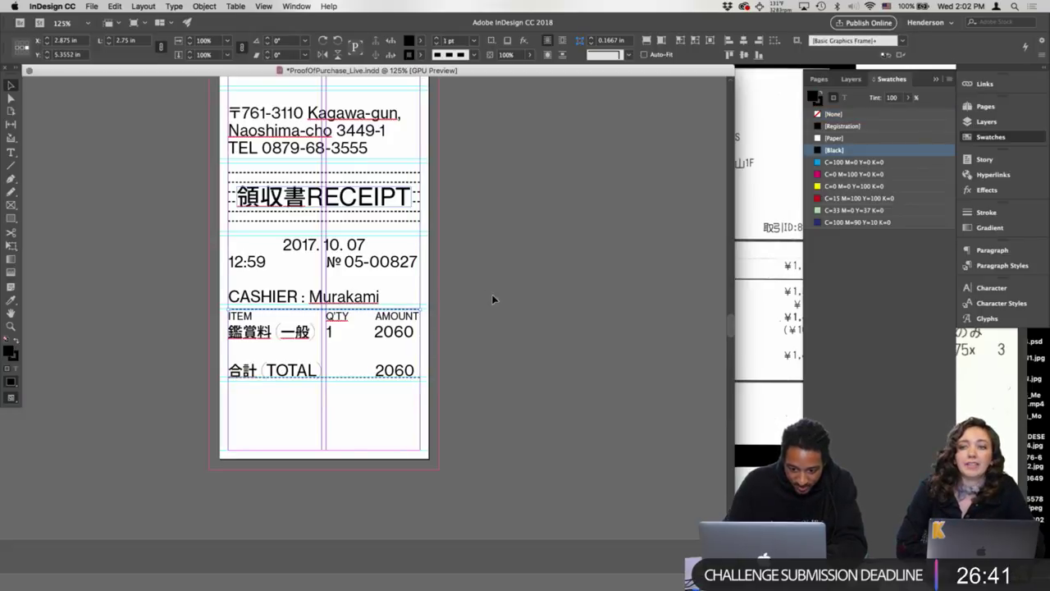
- Insert a line break before the TOTAL row to push it below the lower dashed divider, and switch to preview
{"action": "triple_click", "coordinate": [367, 374]}
{"action": "key", "text": "Left"}
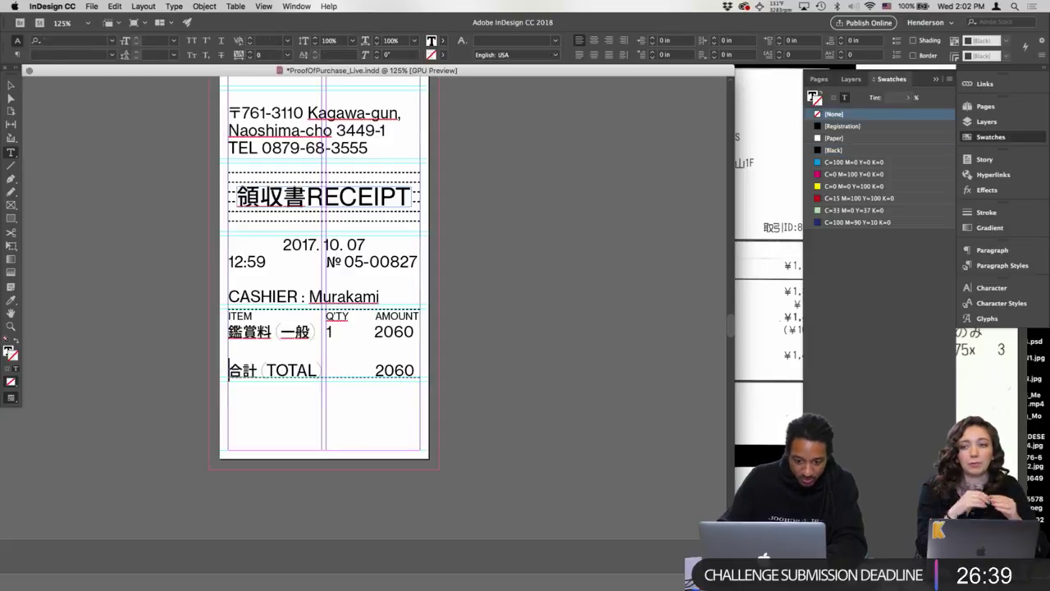
{"action": "key", "text": "Return"}
{"action": "left_click", "coordinate": [10, 85]}
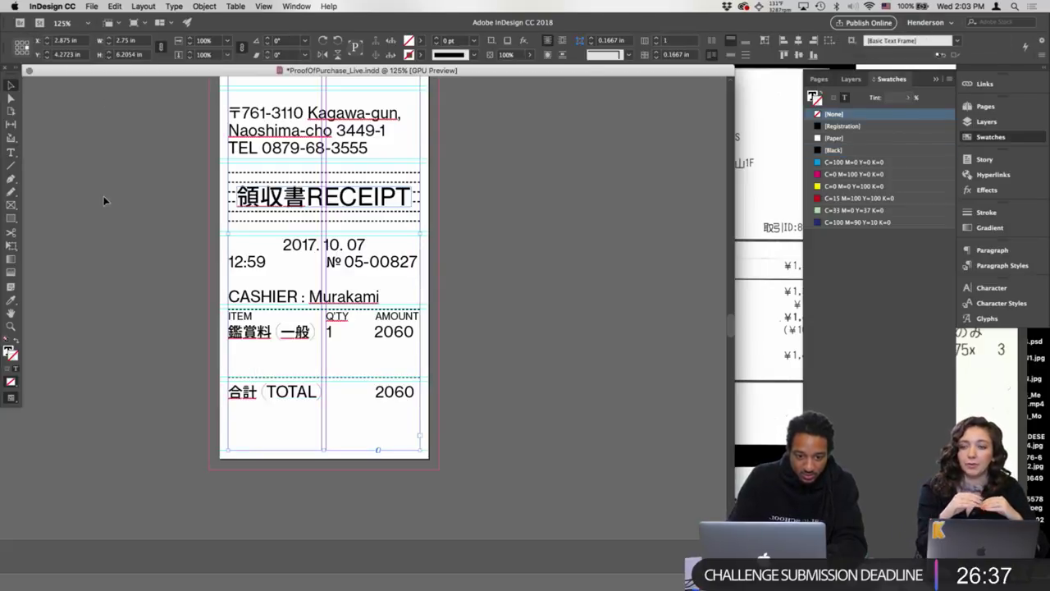
{"action": "key", "text": "w"}
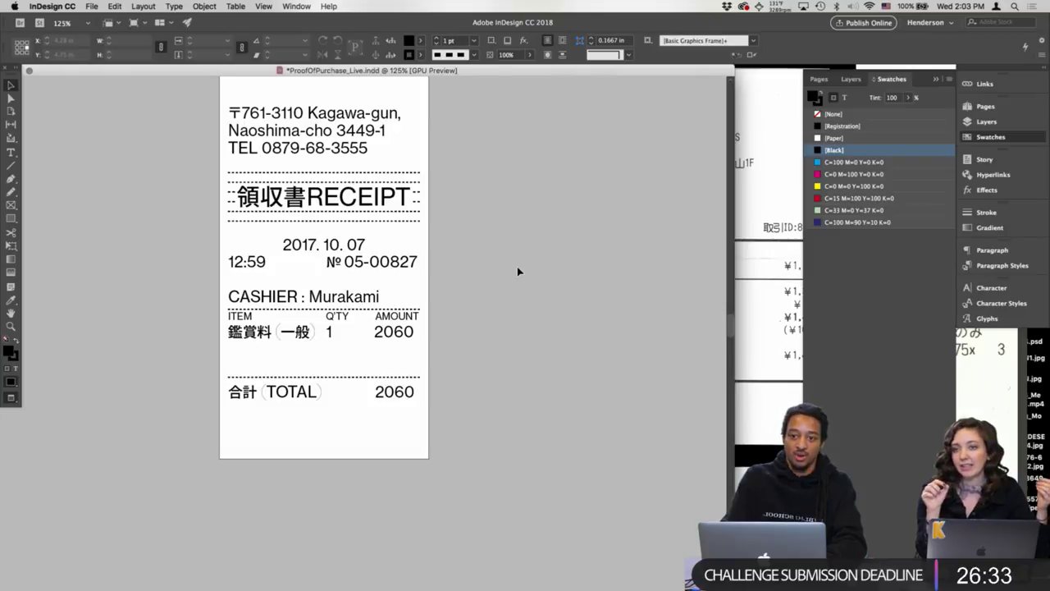
- Nudge the dashed divider above the ITEM header of the Chichu receipt up to Y 5.2718 in
{"action": "scroll", "coordinate": [509, 267], "scroll_direction": "up", "scroll_amount": 10}
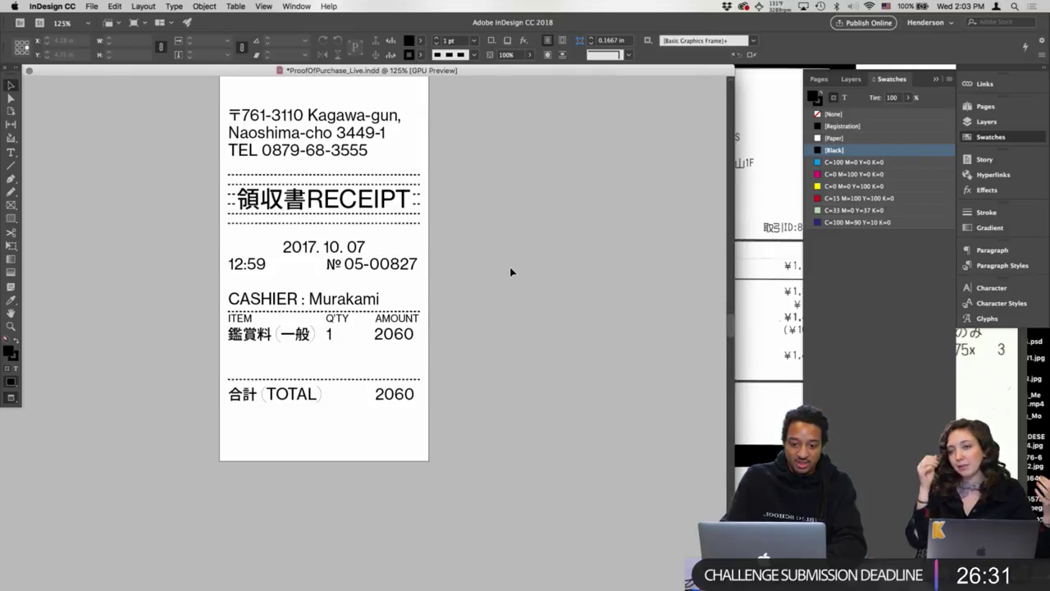
{"action": "scroll", "coordinate": [510, 271], "scroll_direction": "up", "scroll_amount": 6}
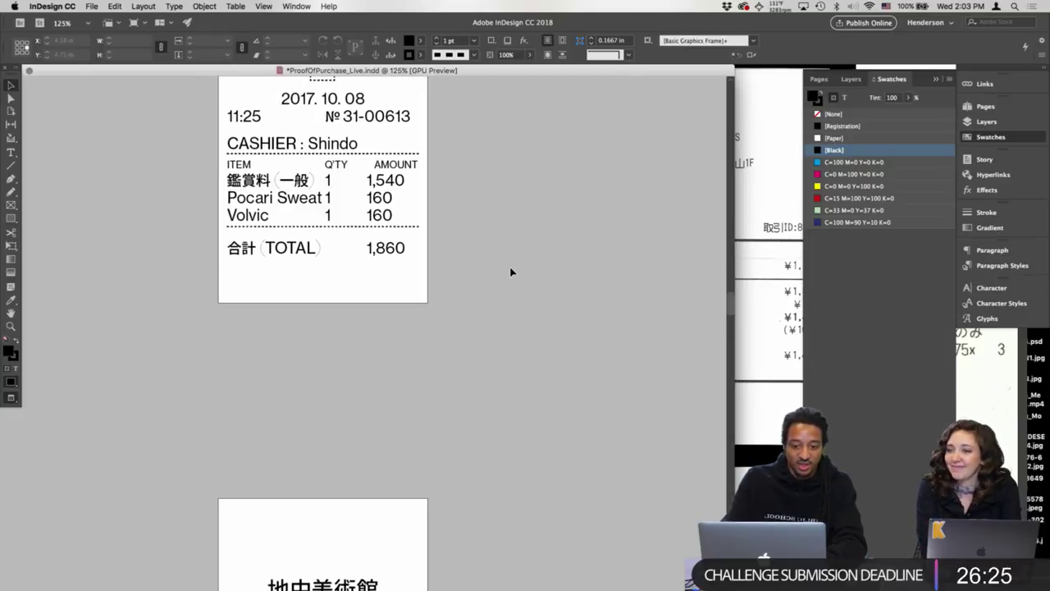
{"action": "scroll", "coordinate": [510, 272], "scroll_direction": "down", "scroll_amount": 12}
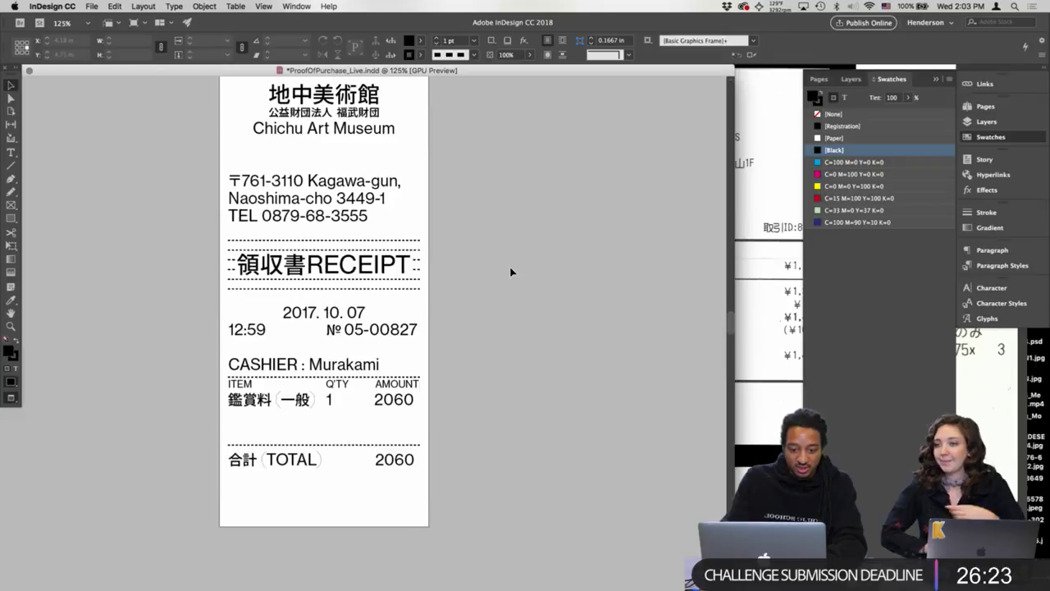
{"action": "left_click", "coordinate": [345, 379]}
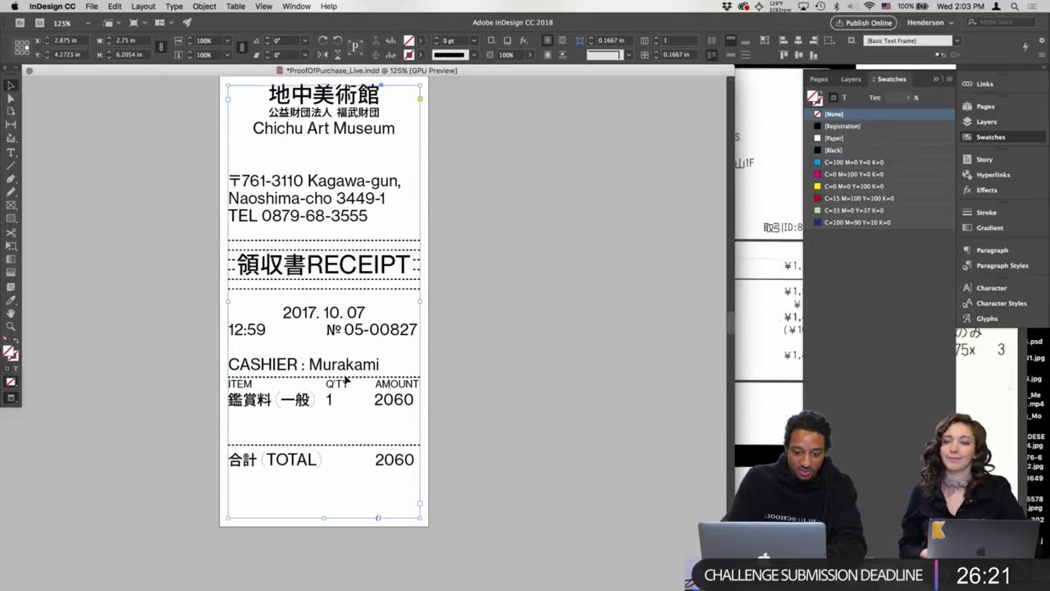
{"action": "left_click", "coordinate": [392, 380]}
{"action": "key", "text": "w"}
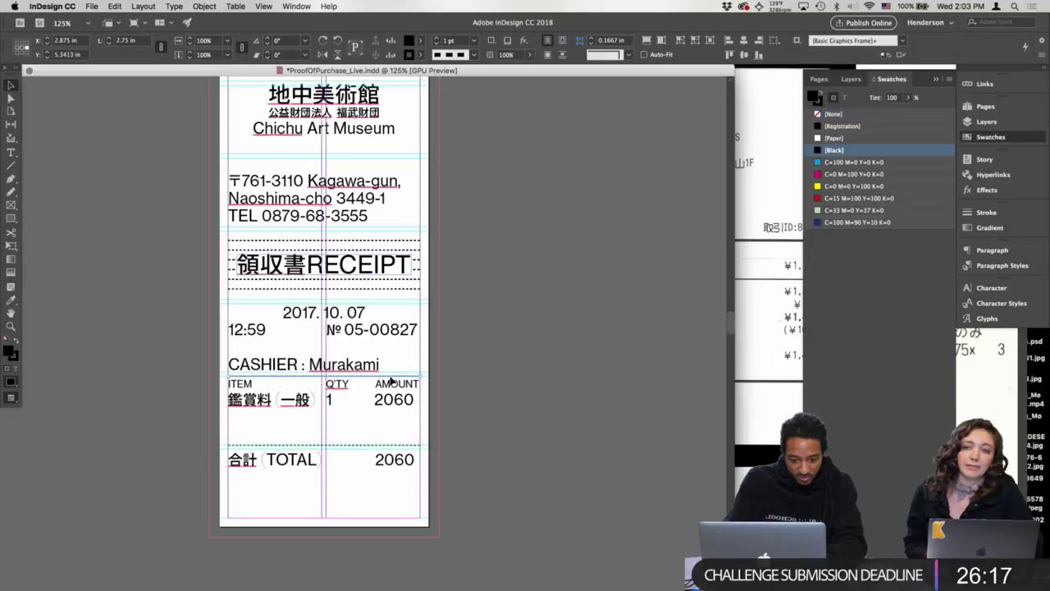
{"action": "key", "text": "Up"}
{"action": "key", "text": "Up"}
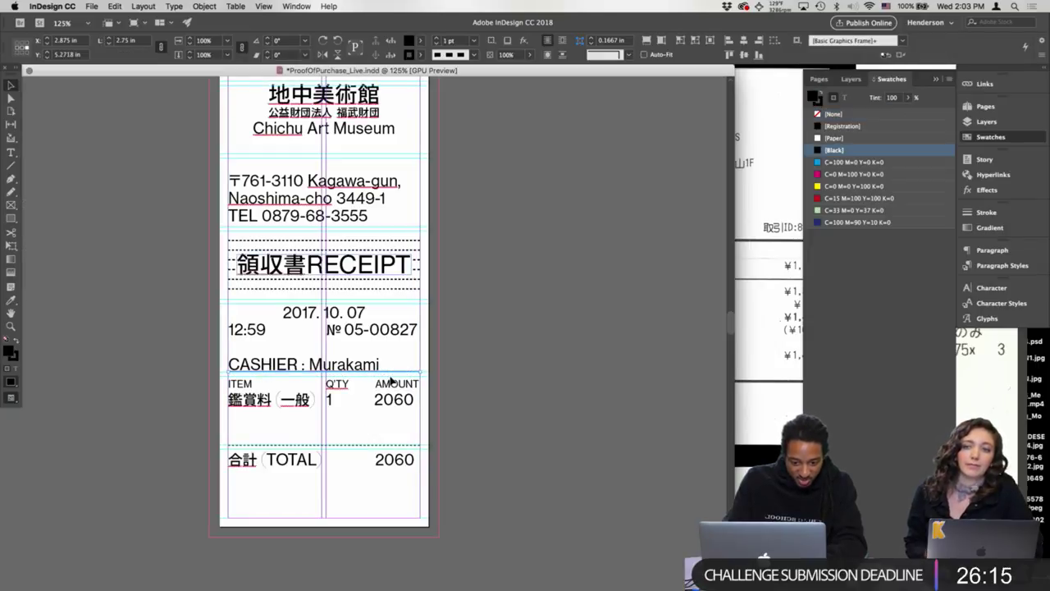
- Tighten the leading of the CASHIER line to 14 pt and return to preview
{"action": "triple_click", "coordinate": [343, 366]}
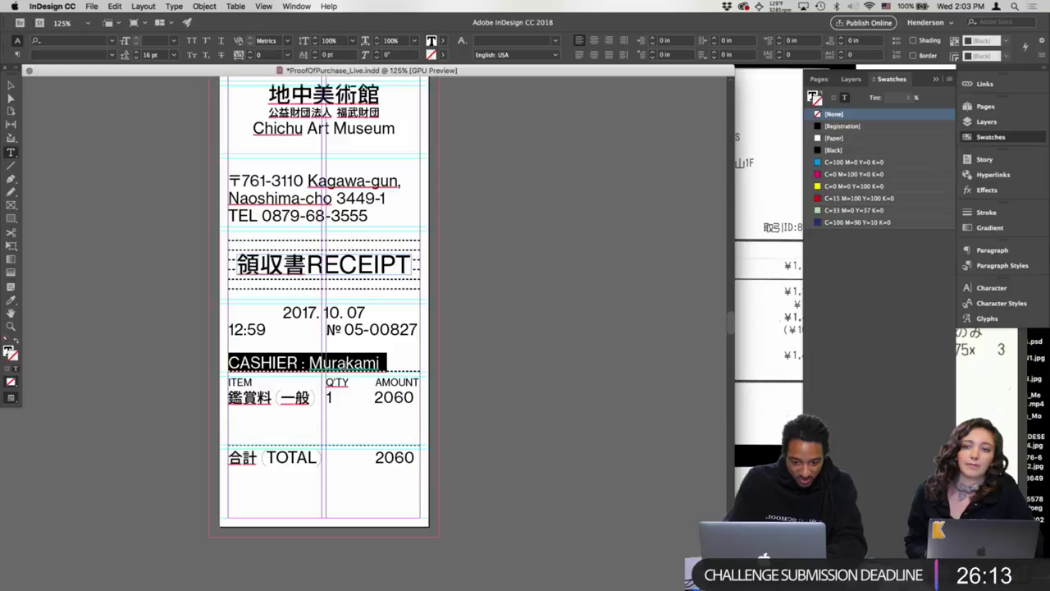
{"action": "key", "text": "alt+Up"}
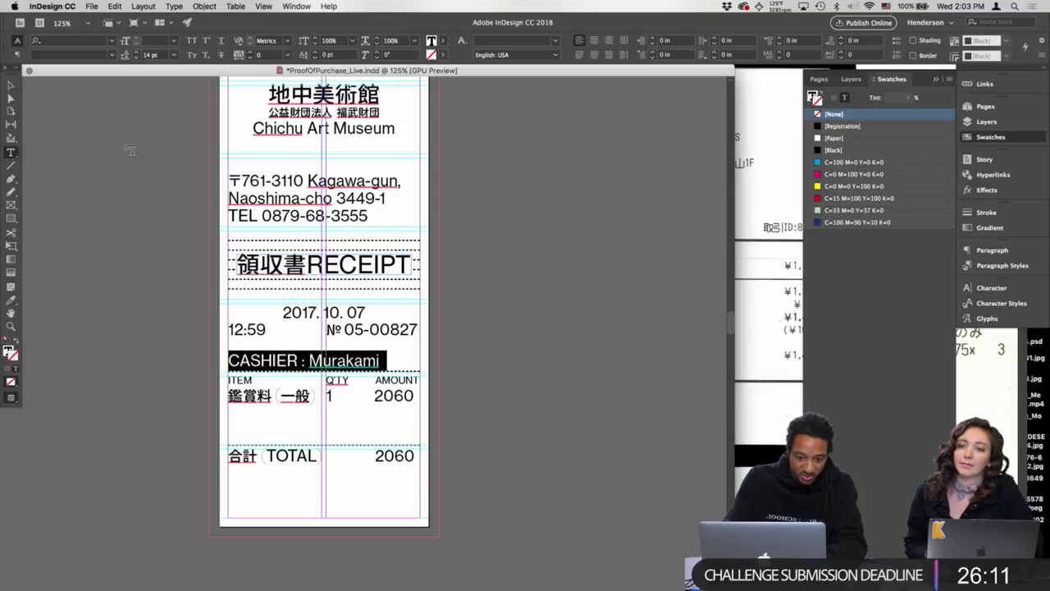
{"action": "left_click", "coordinate": [12, 84]}
{"action": "key", "text": "w"}
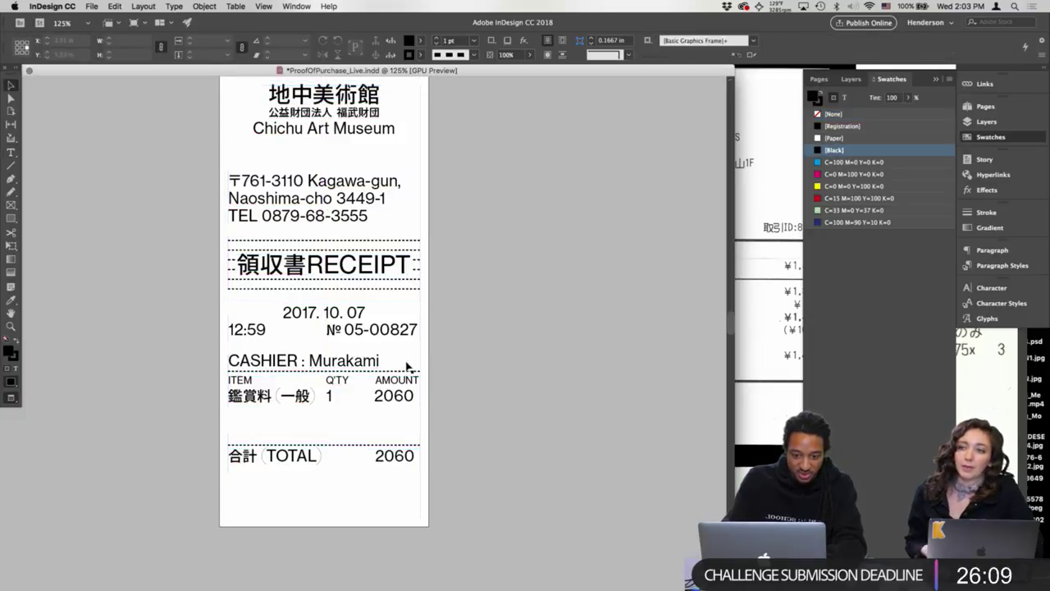
- Nudge the dashed divider above the TOTAL row up to Y 6.3165 in, deselect it and return to preview
{"action": "key", "text": "w"}
{"action": "left_click", "coordinate": [405, 373]}
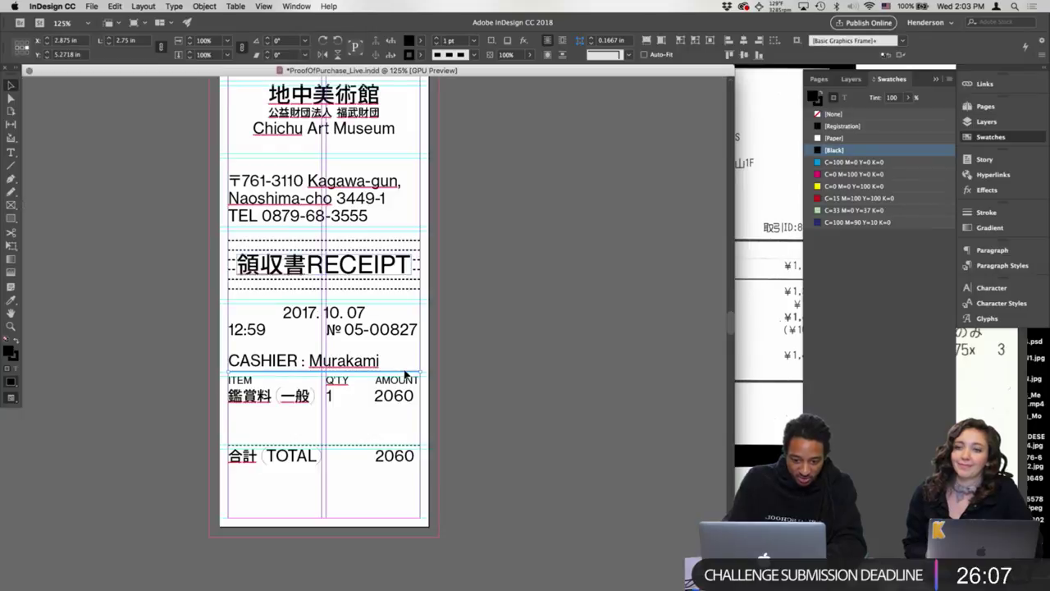
{"action": "left_click", "coordinate": [392, 447]}
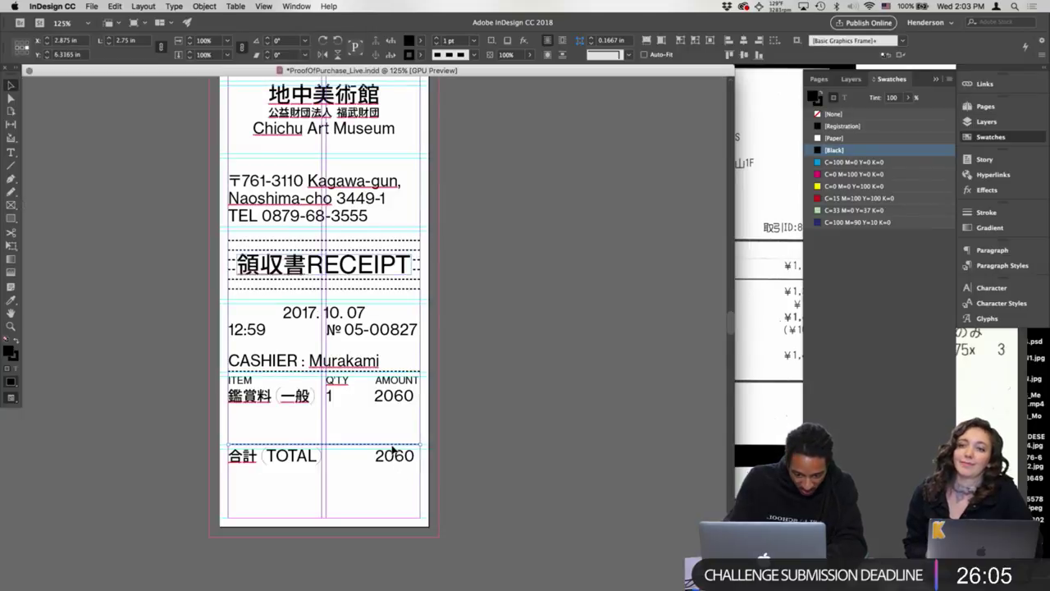
{"action": "left_click", "coordinate": [485, 418]}
{"action": "key", "text": "w"}
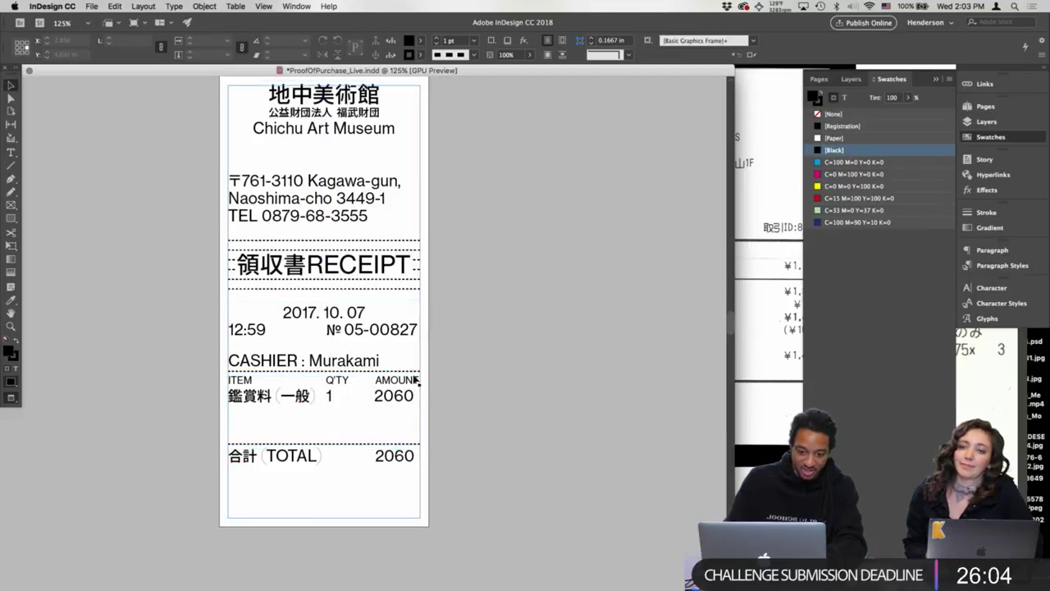
- Increase the leading of the 合計 (TOTAL) row to lower it slightly beneath its dashed divider, and deselect the text
{"action": "double_click", "coordinate": [319, 462]}
{"action": "triple_click", "coordinate": [313, 460]}
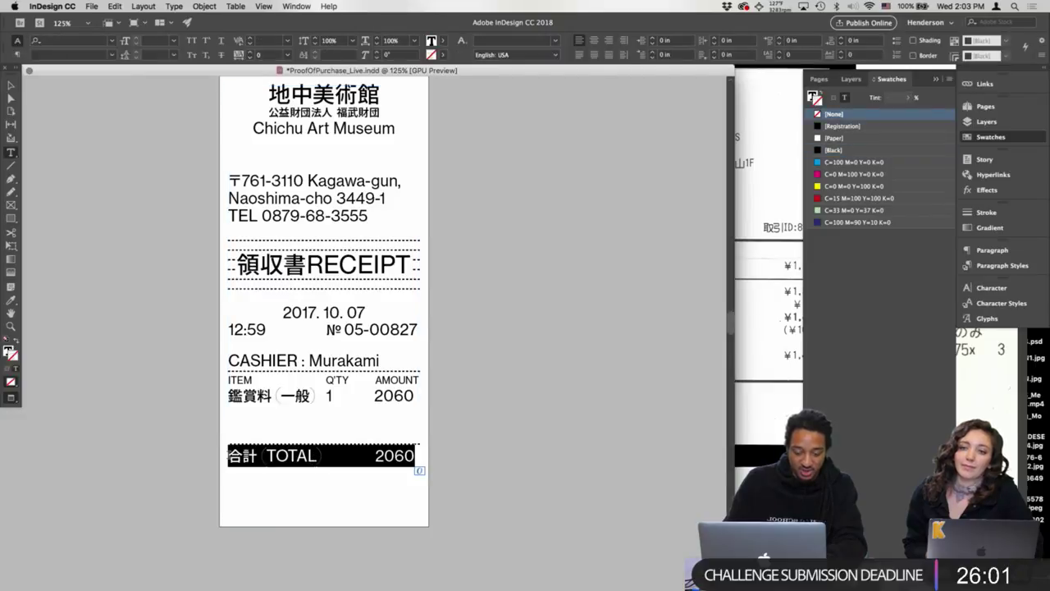
{"action": "left_click", "coordinate": [229, 456]}
{"action": "double_click", "coordinate": [287, 457]}
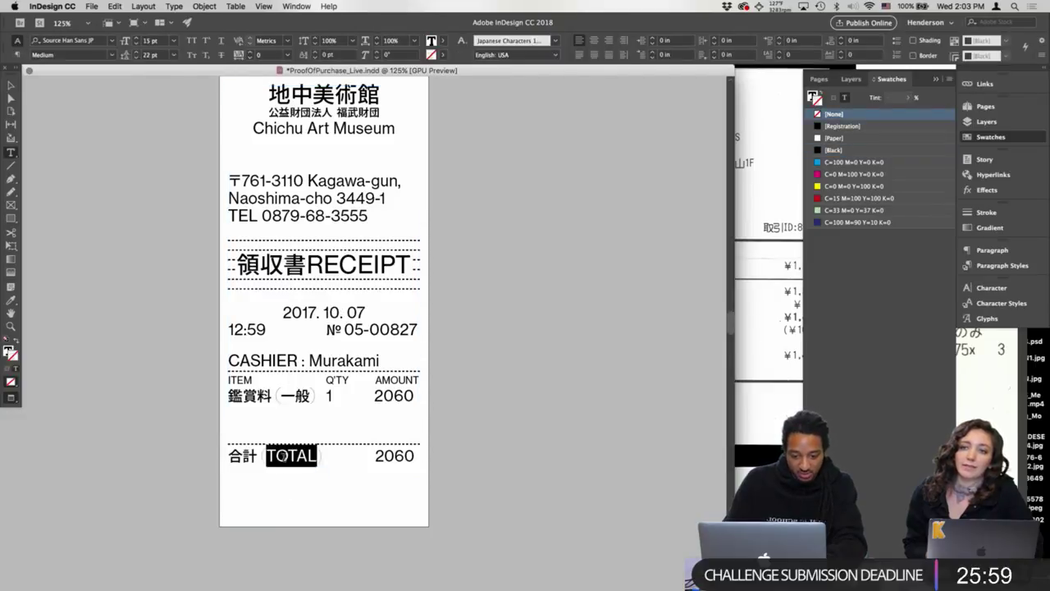
{"action": "triple_click", "coordinate": [285, 457]}
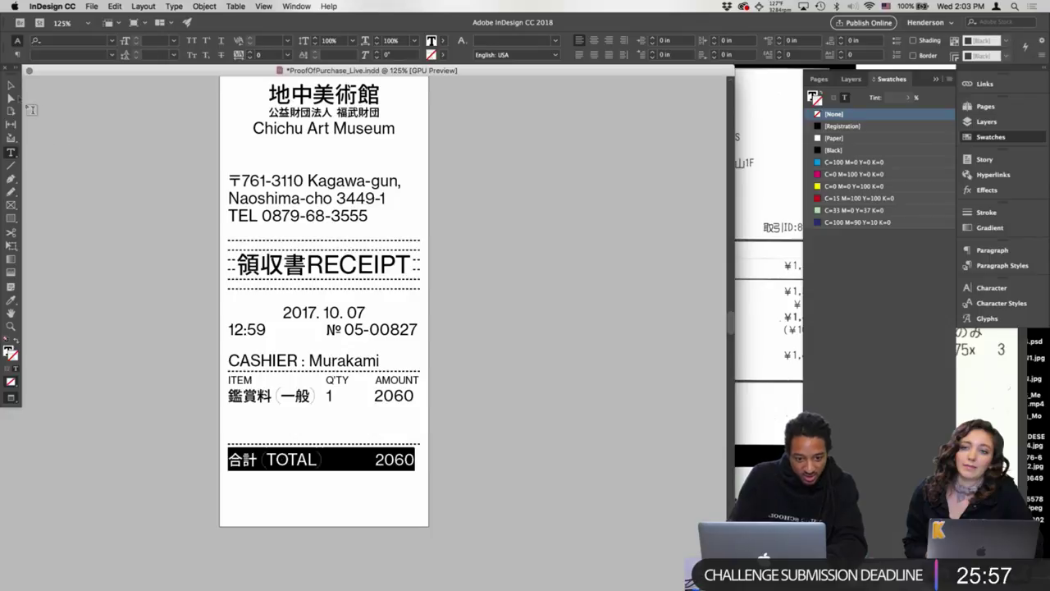
{"action": "left_click", "coordinate": [10, 85]}
{"action": "left_click", "coordinate": [159, 292]}
{"action": "key", "text": "w"}
{"action": "key", "text": "w"}
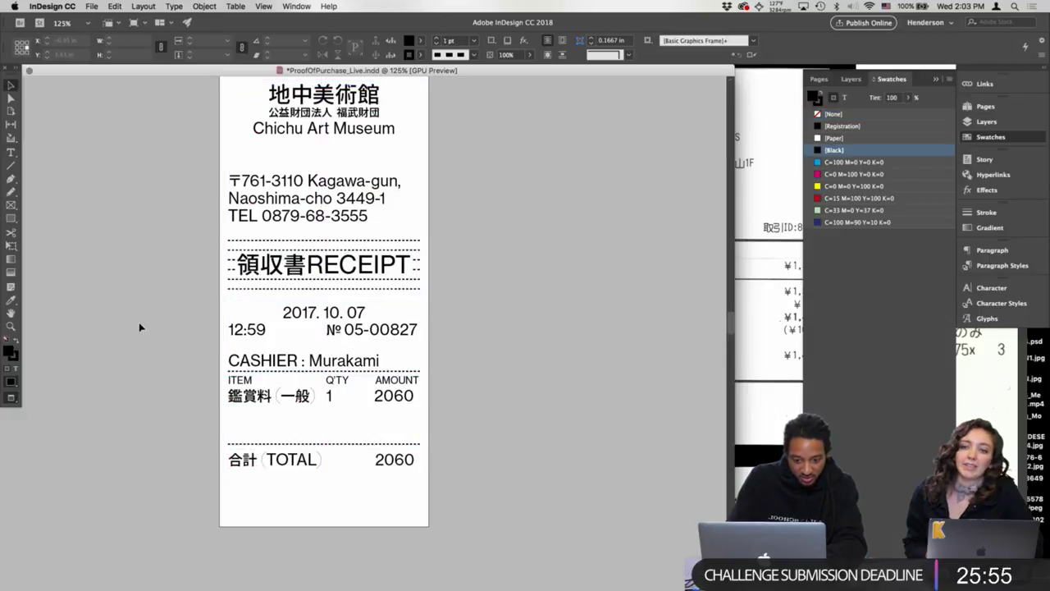
- Review the Teshima and Chichu receipt layouts at 100% zoom and continue to the 7-Eleven receipt
{"action": "left_click_drag", "start_coordinate": [530, 227], "coordinate": [543, 251]}
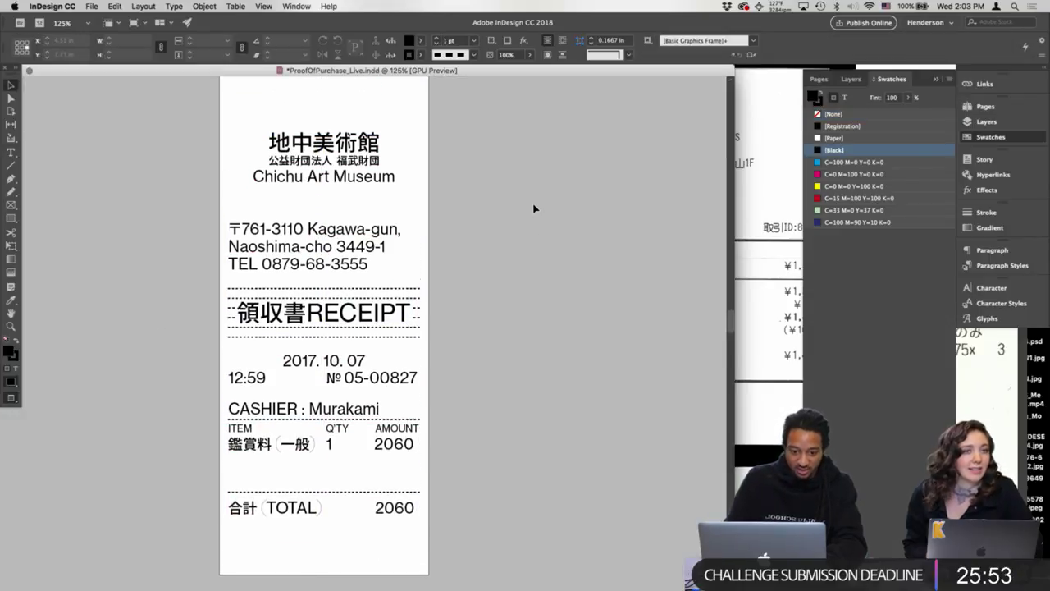
{"action": "key", "text": "super+minus"}
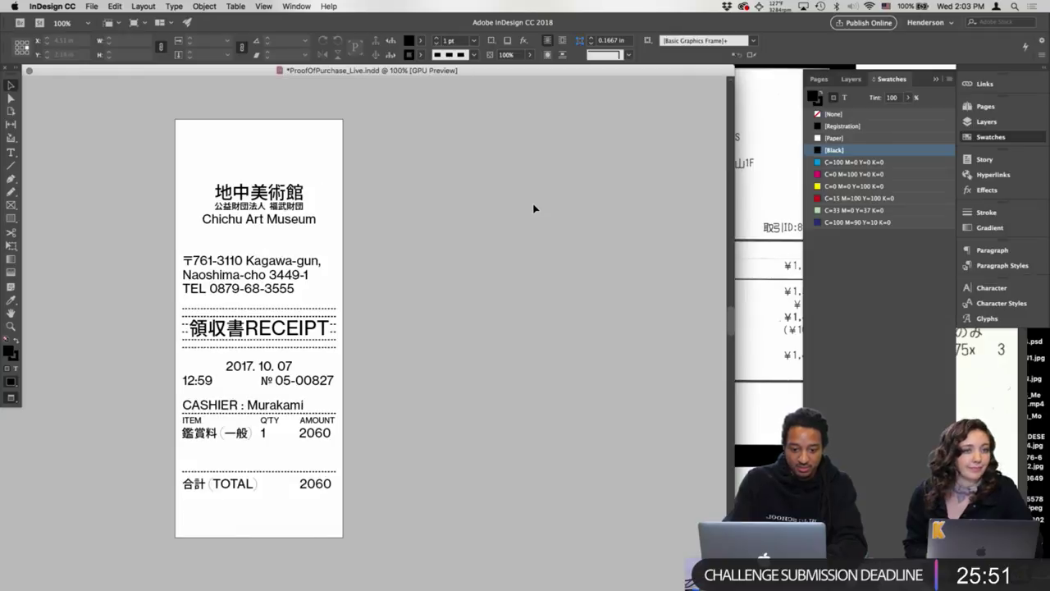
{"action": "scroll", "coordinate": [452, 290], "scroll_direction": "up", "scroll_amount": 10}
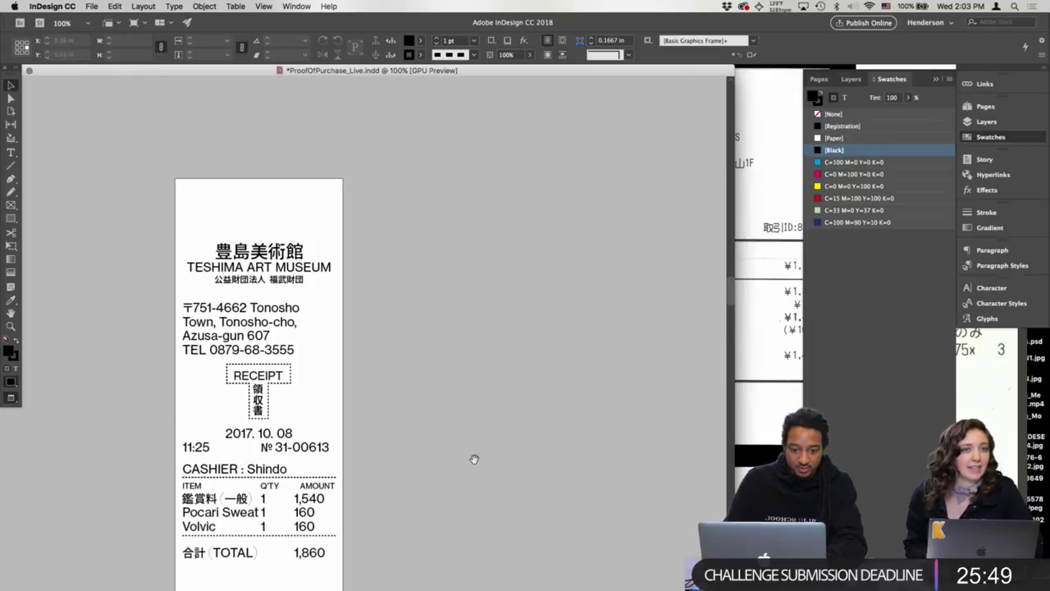
{"action": "scroll", "coordinate": [468, 436], "scroll_direction": "down", "scroll_amount": 7}
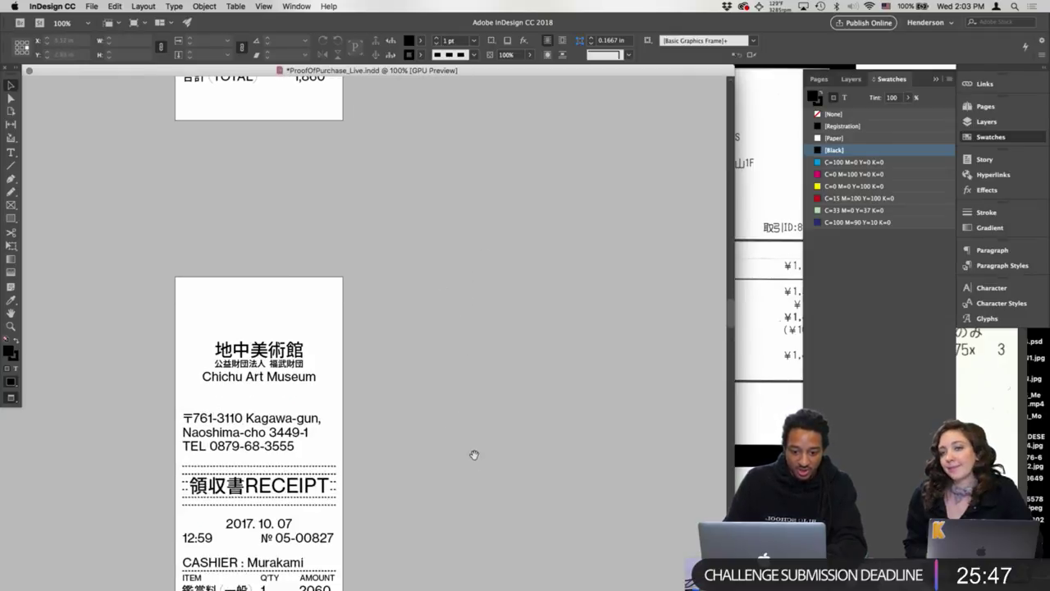
{"action": "scroll", "coordinate": [465, 359], "scroll_direction": "down", "scroll_amount": 3}
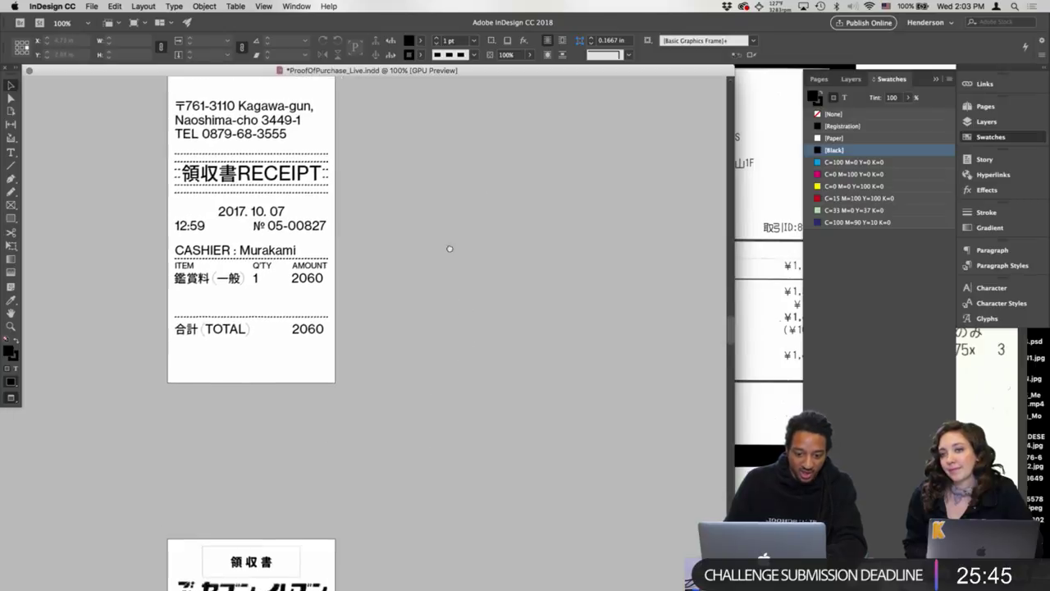
{"action": "scroll", "coordinate": [452, 345], "scroll_direction": "down", "scroll_amount": 4}
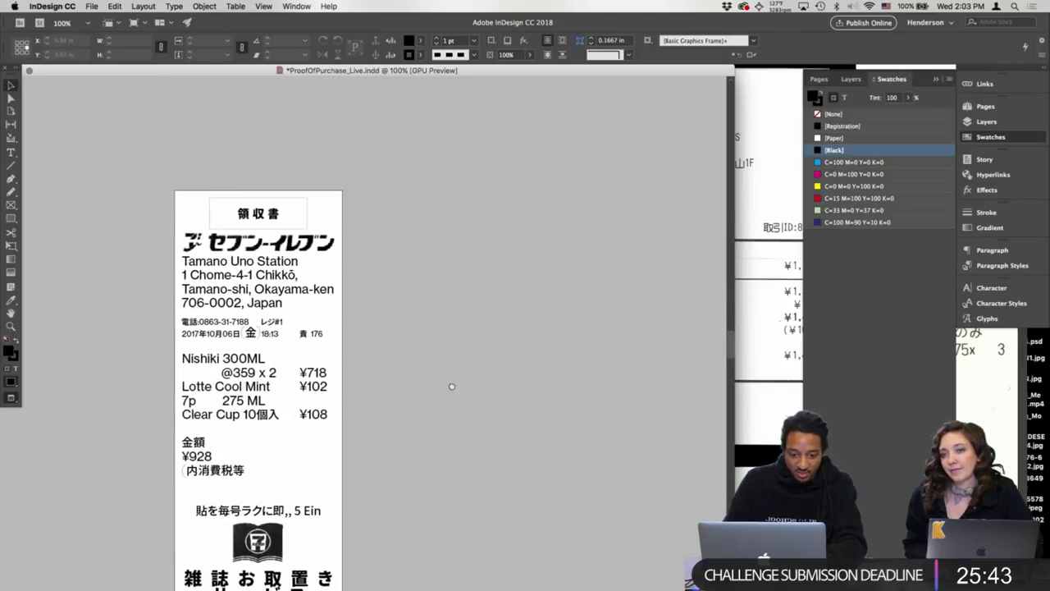
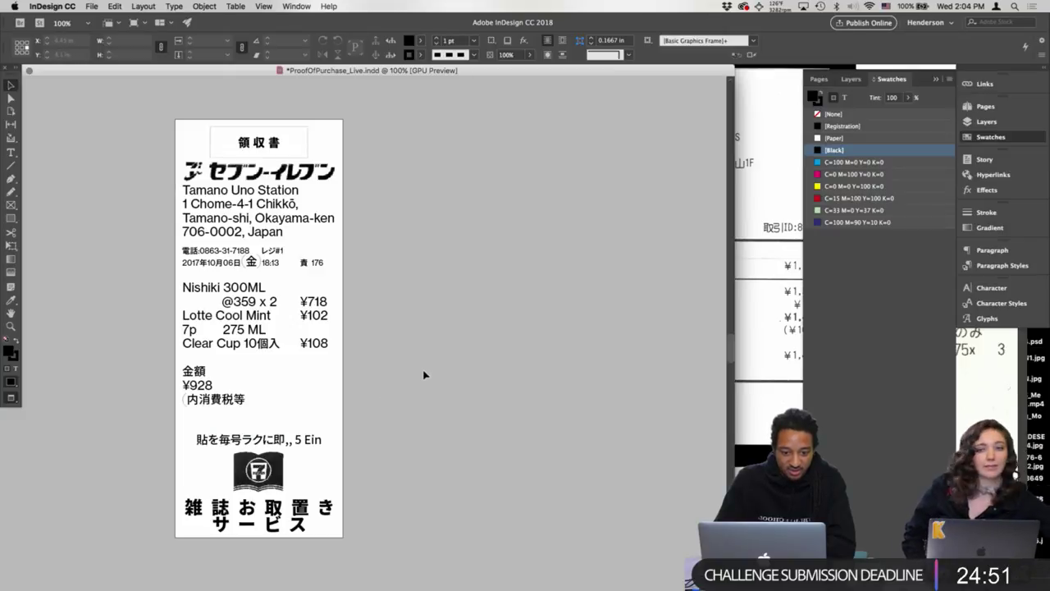
- Examine the 7-Eleven receipt's logo header, item list and the tagline above the book logo
{"action": "key", "text": "super+equal"}
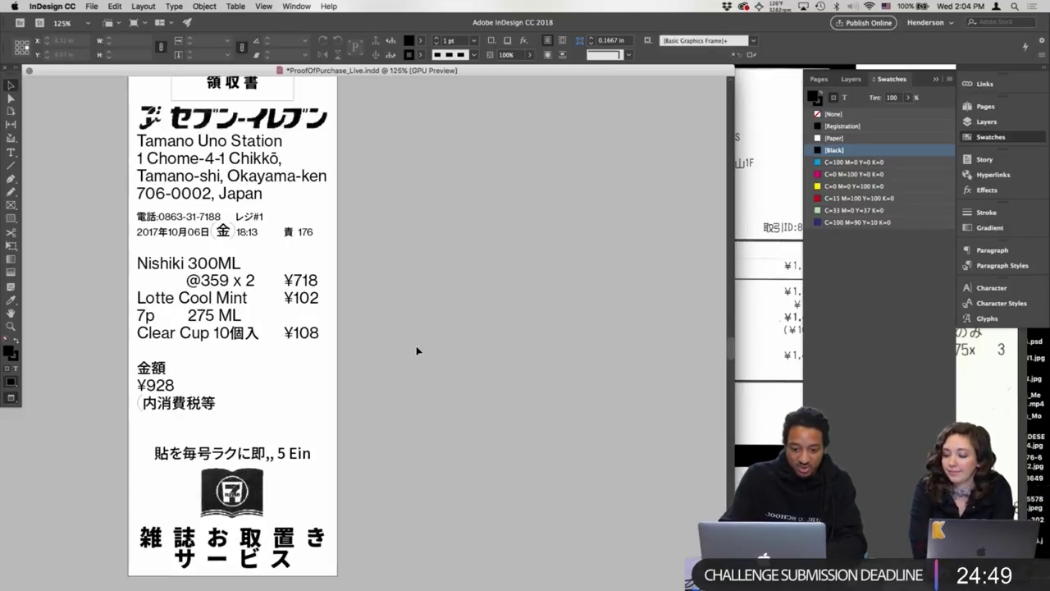
{"action": "left_click_drag", "start_coordinate": [410, 201], "coordinate": [487, 264]}
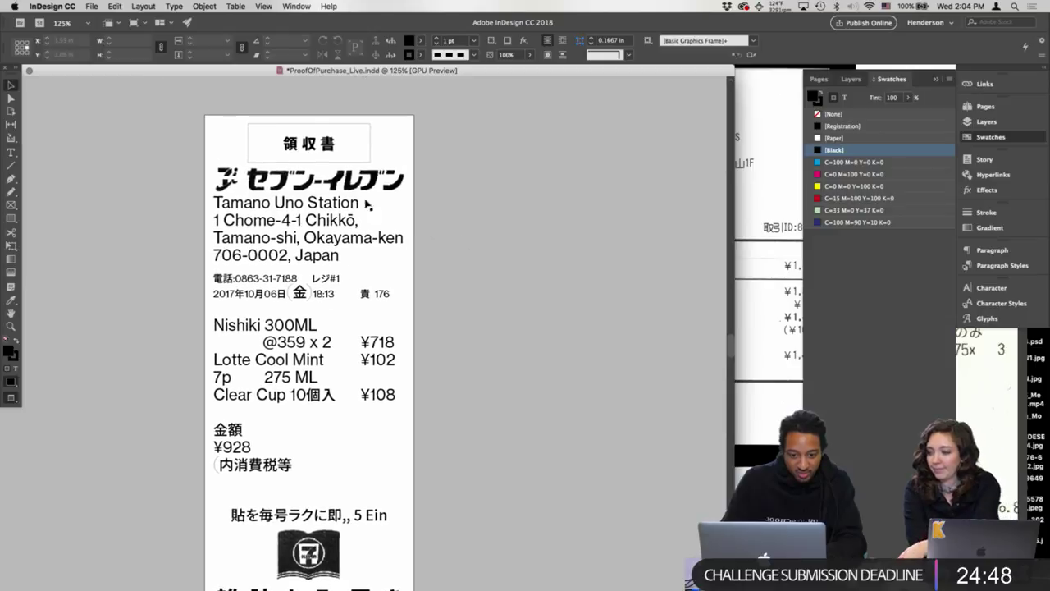
{"action": "left_click", "coordinate": [248, 187]}
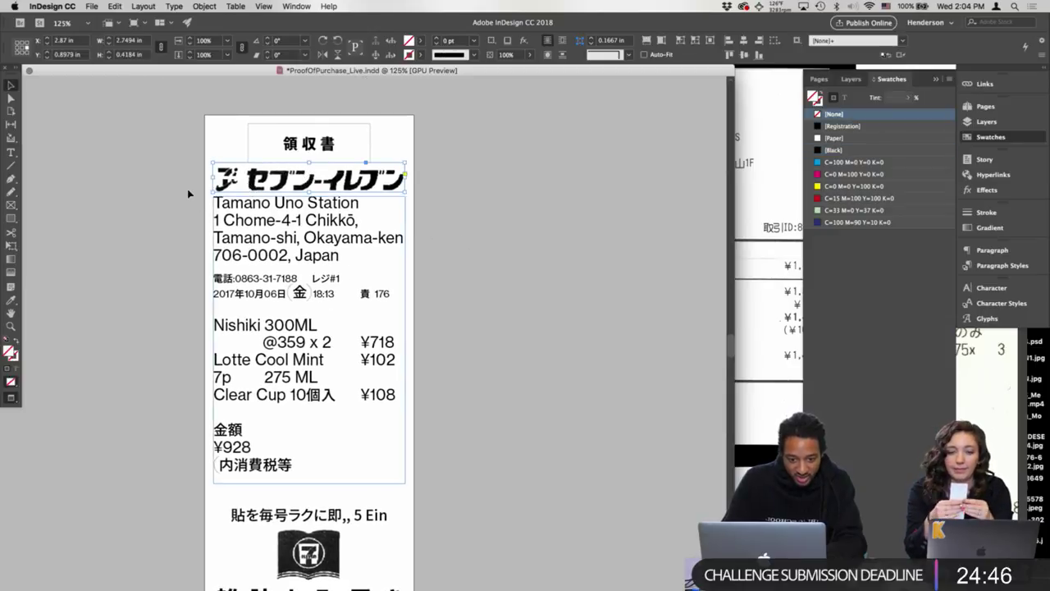
{"action": "left_click", "coordinate": [407, 200]}
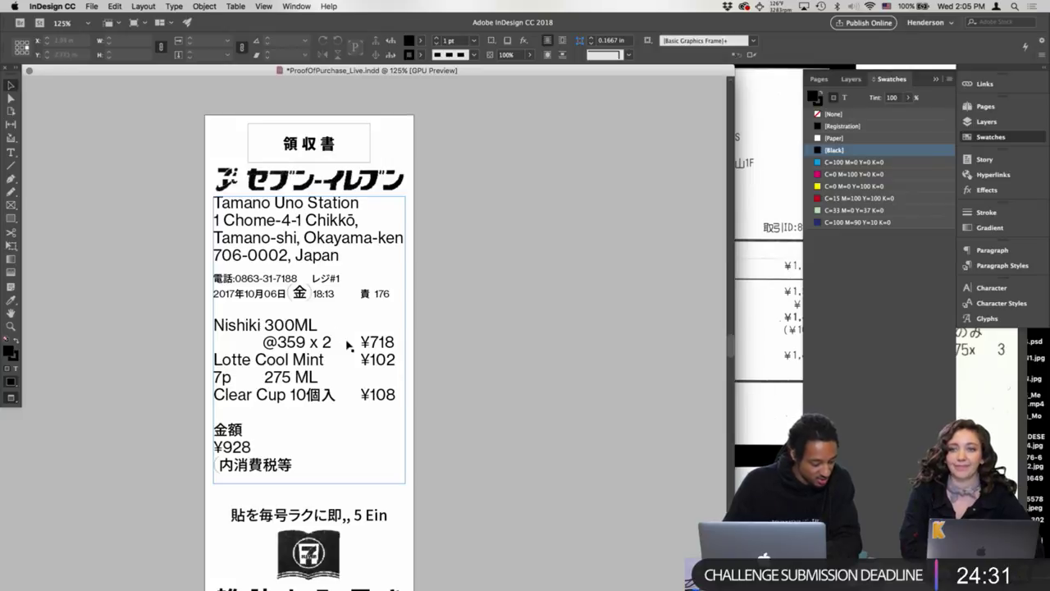
{"action": "scroll", "coordinate": [416, 455], "scroll_direction": "down", "scroll_amount": 5}
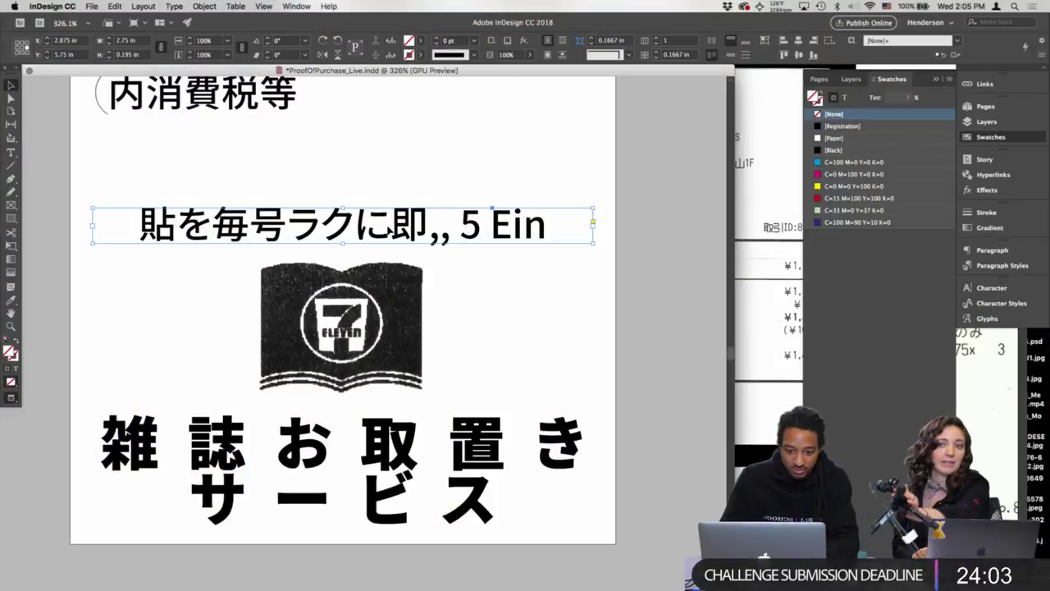
{"action": "triple_click", "coordinate": [388, 231]}
{"action": "key", "text": "Escape"}
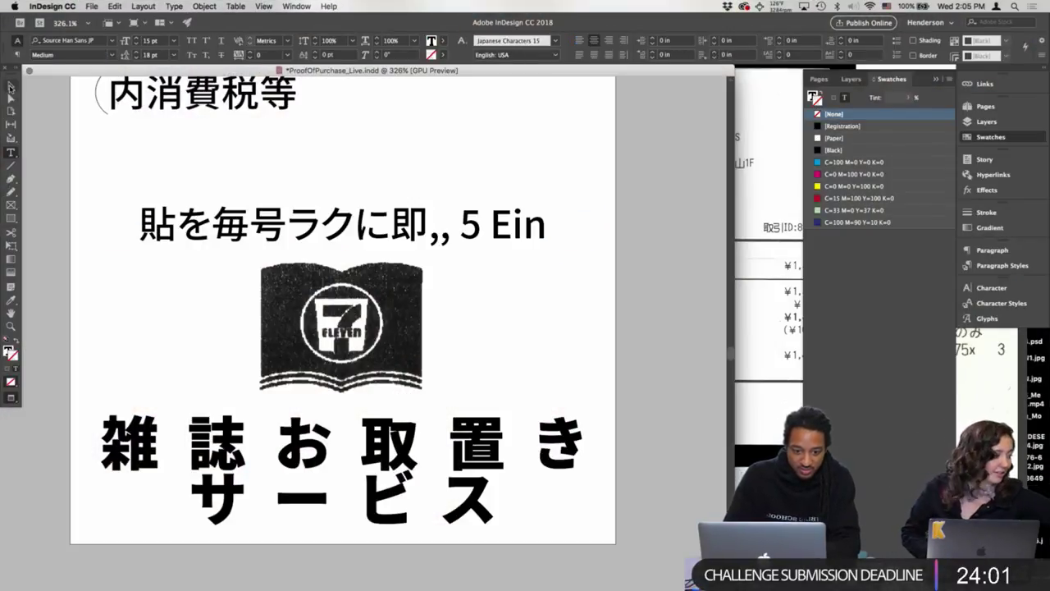
{"action": "key", "text": "super+minus"}
{"action": "key", "text": "super+minus"}
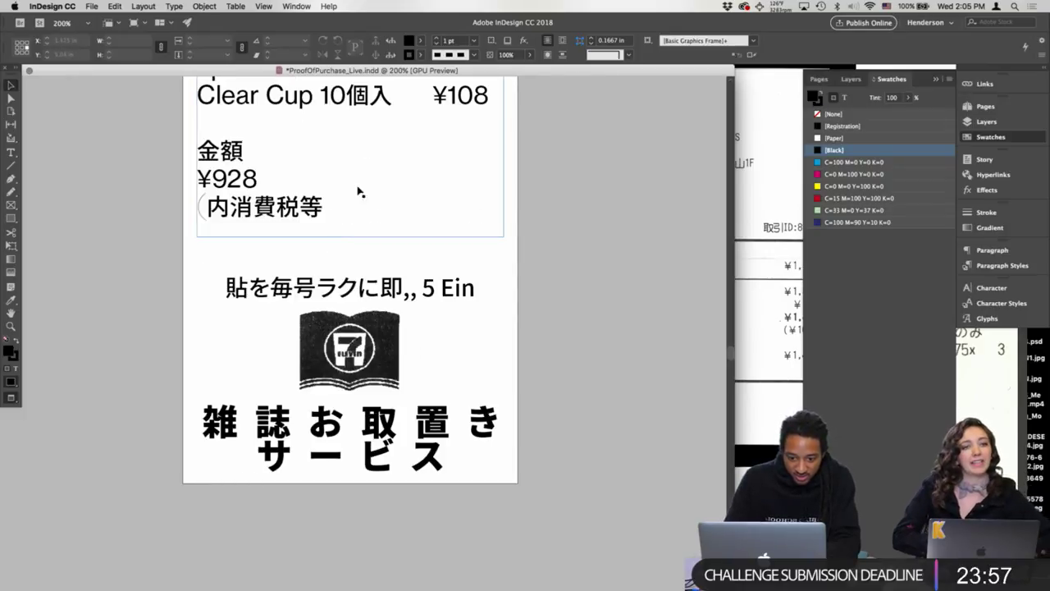
- Bring ¥928 up onto the 金額 line and ¥68) onto the 内消費税等 line, each tabbed to the price column
{"action": "left_click_drag", "start_coordinate": [371, 226], "coordinate": [392, 439]}
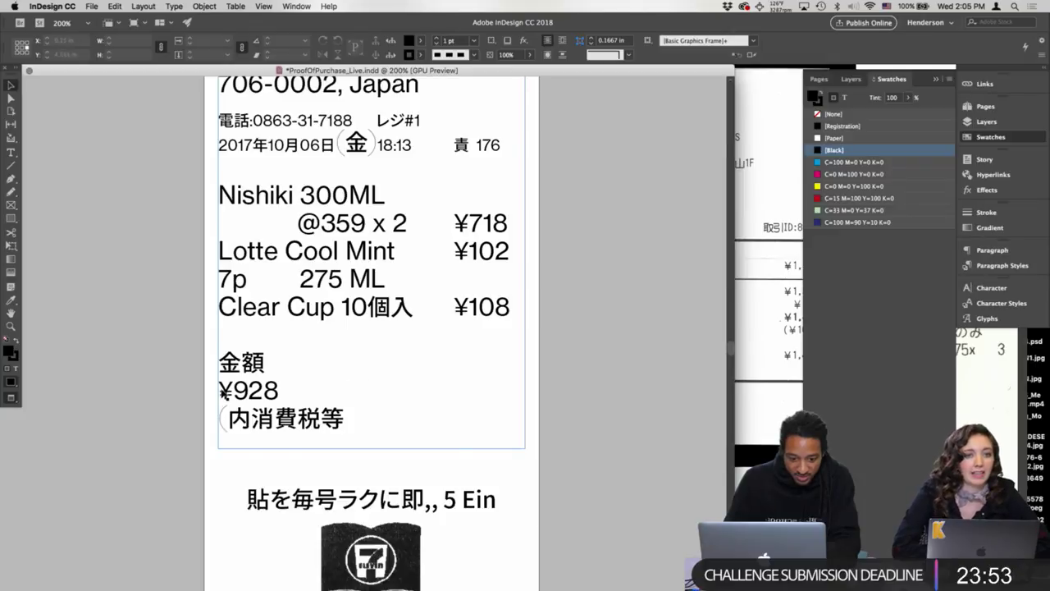
{"action": "double_click", "coordinate": [222, 391]}
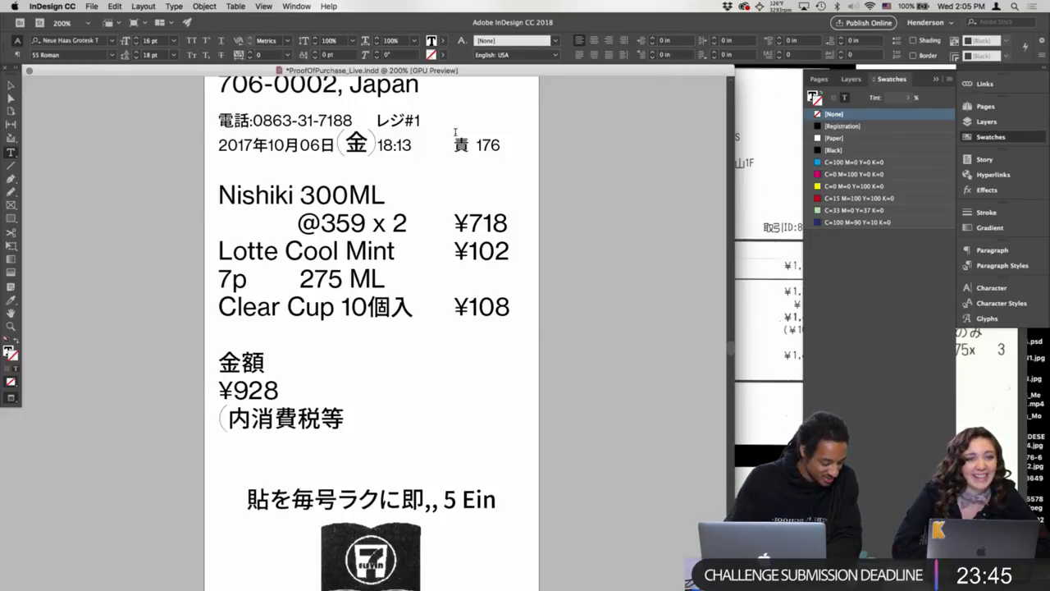
{"action": "key", "text": "BackSpace"}
{"action": "key", "text": "Tab"}
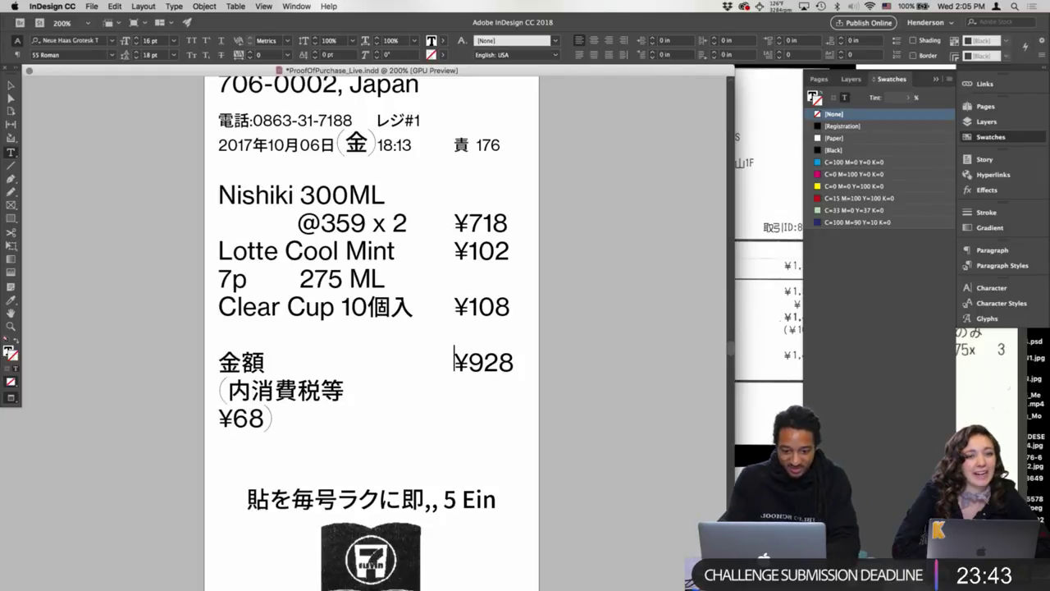
{"action": "key", "text": "BackSpace"}
{"action": "key", "text": "Tab"}
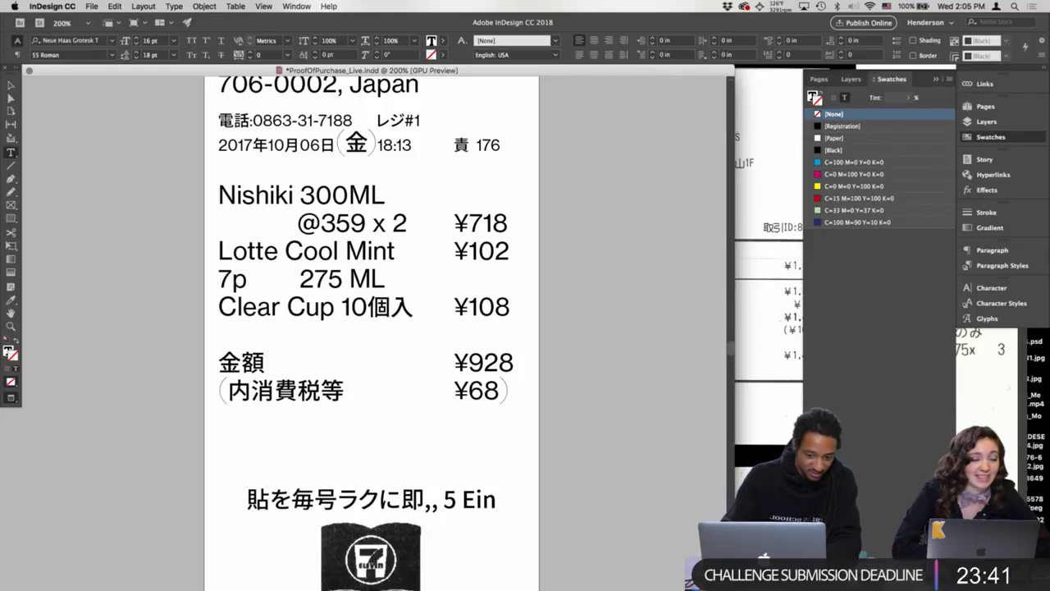
{"action": "key", "text": "Escape"}
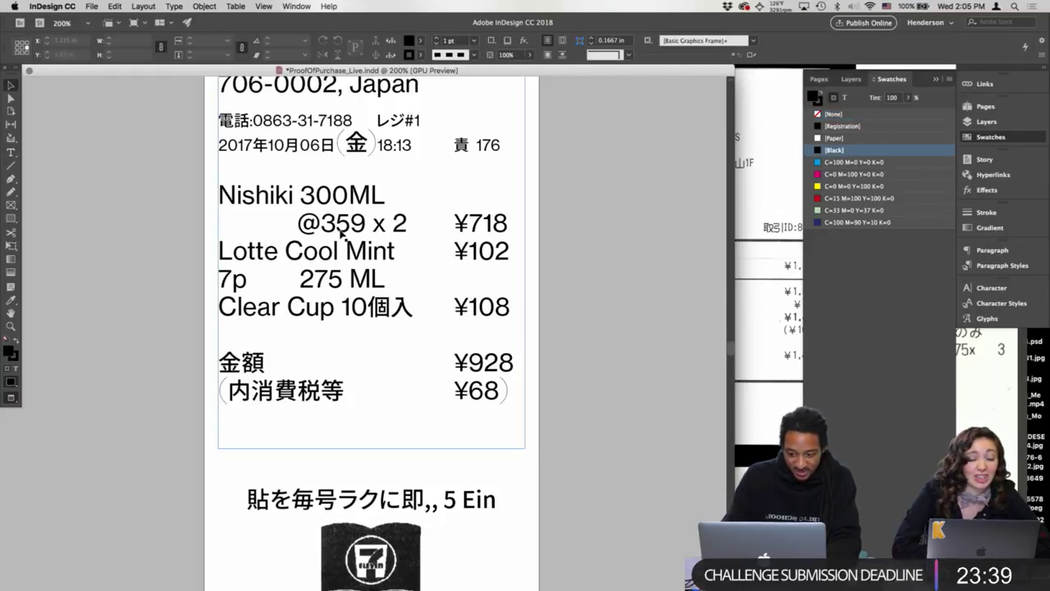
- Copy all of the tagline text above the 7-Eleven book logo, keeping its frame in place
{"action": "key", "text": "super+minus"}
{"action": "left_click_drag", "start_coordinate": [400, 456], "coordinate": [397, 413]}
{"action": "double_click", "coordinate": [384, 434]}
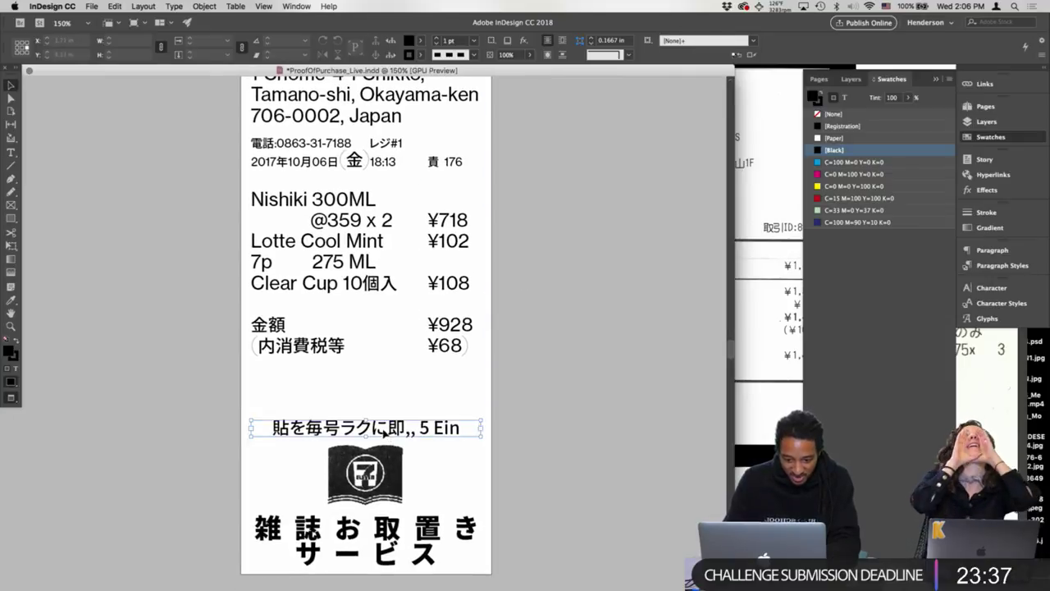
{"action": "key", "text": "super+a"}
{"action": "key", "text": "cmd+c"}
{"action": "left_click", "coordinate": [12, 85]}
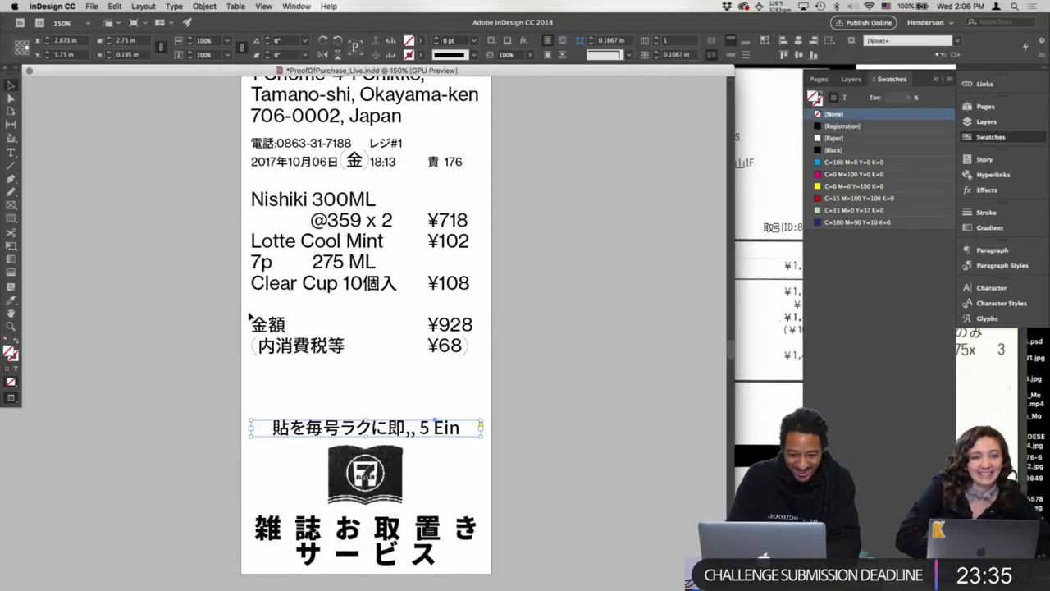
- Leave preview and draw an ellipse about 3.9 by 2.2 in on the pasteboard beside the receipt, with its stroke at 0 pt
{"action": "key", "text": "w"}
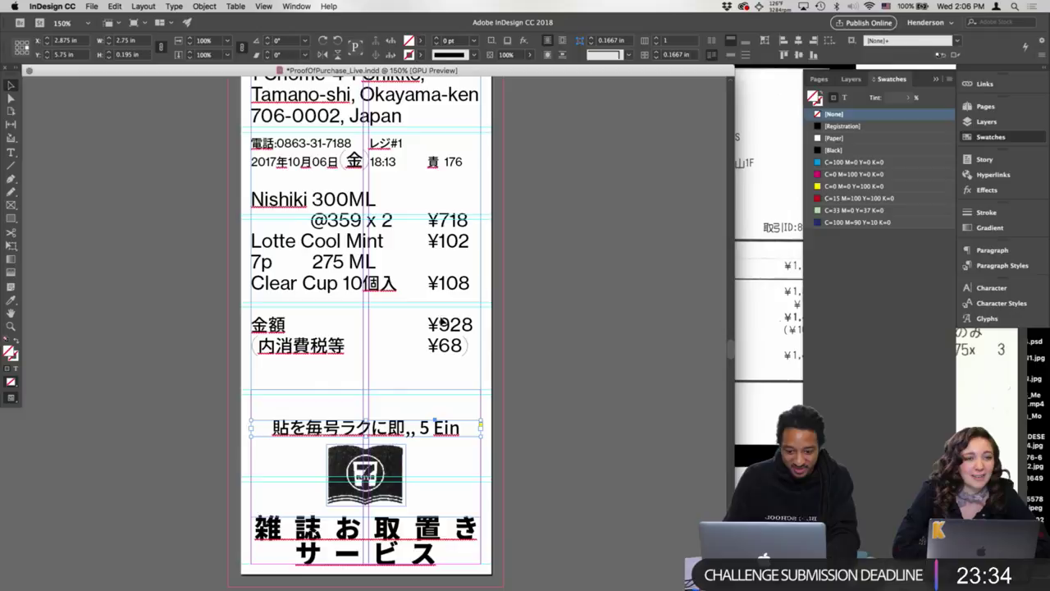
{"action": "left_click", "coordinate": [593, 380]}
{"action": "left_click_drag", "start_coordinate": [11, 220], "coordinate": [45, 237]}
{"action": "left_click_drag", "start_coordinate": [615, 312], "coordinate": [374, 302]}
{"action": "left_click_drag", "start_coordinate": [345, 237], "coordinate": [672, 420]}
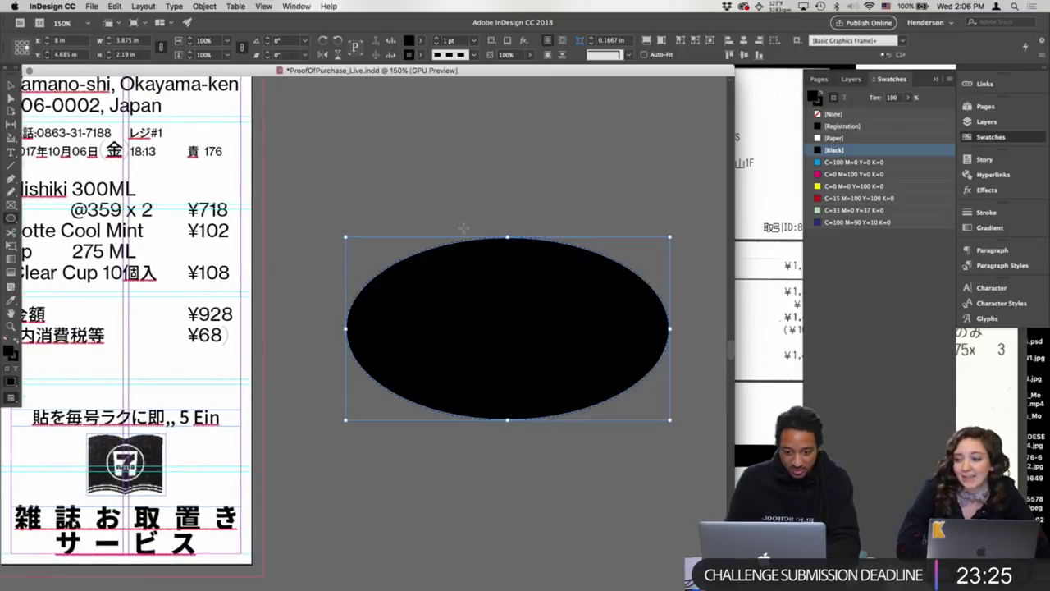
{"action": "left_click", "coordinate": [986, 211]}
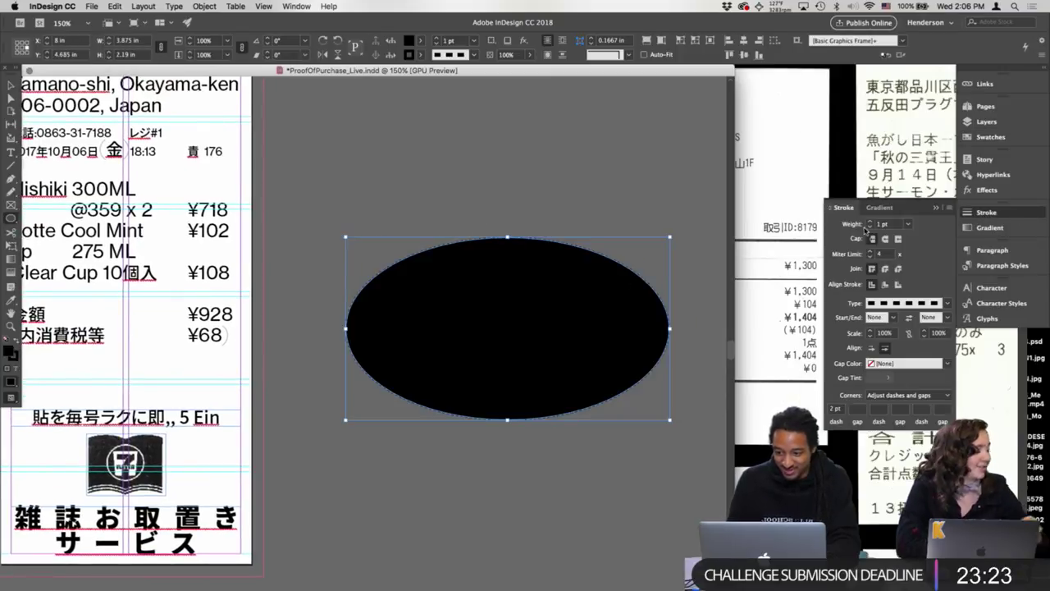
{"action": "left_click", "coordinate": [870, 226]}
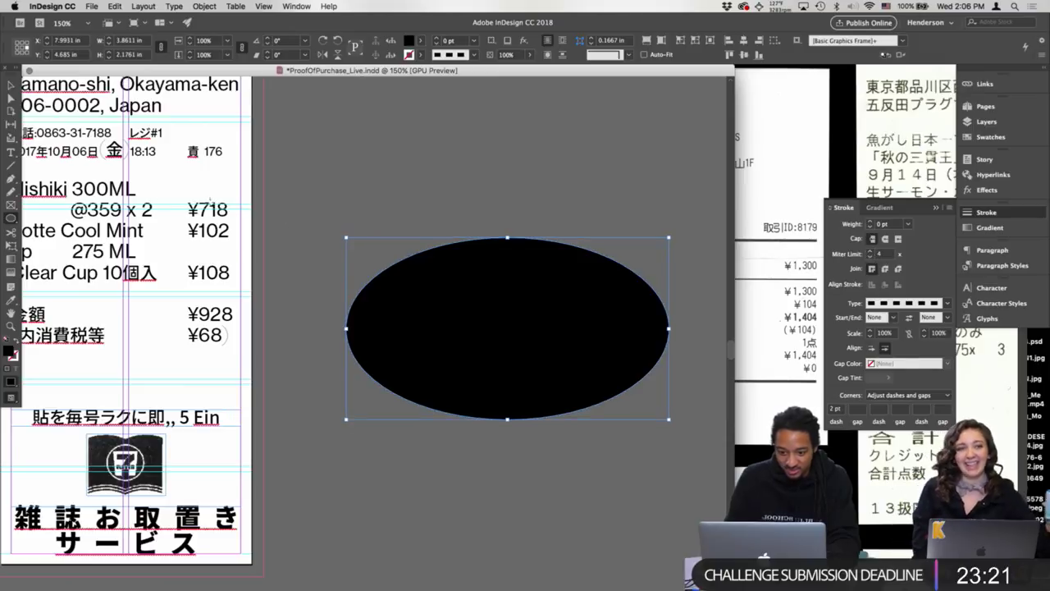
- Paste the copied tagline as type on a path along the ellipse's outline
{"action": "left_click", "coordinate": [11, 153]}
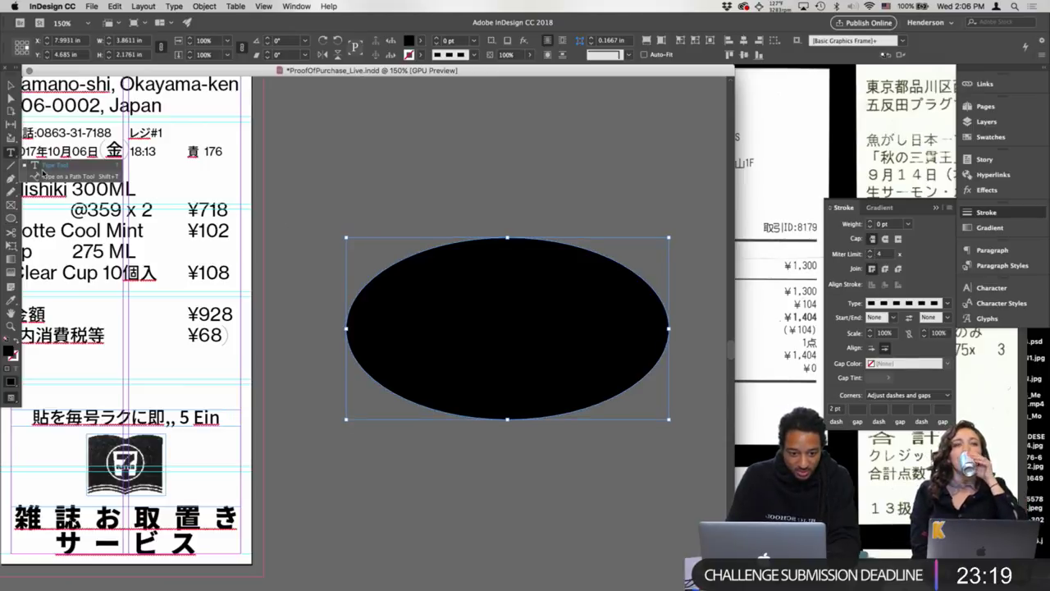
{"action": "left_click", "coordinate": [410, 251]}
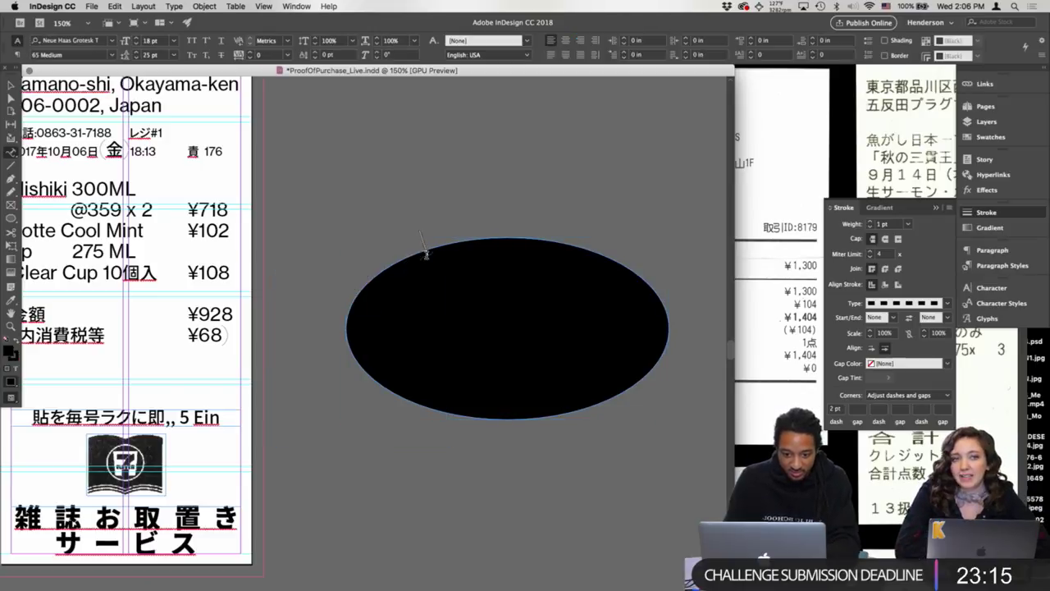
{"action": "left_click", "coordinate": [427, 251]}
{"action": "key", "text": "cmd+v"}
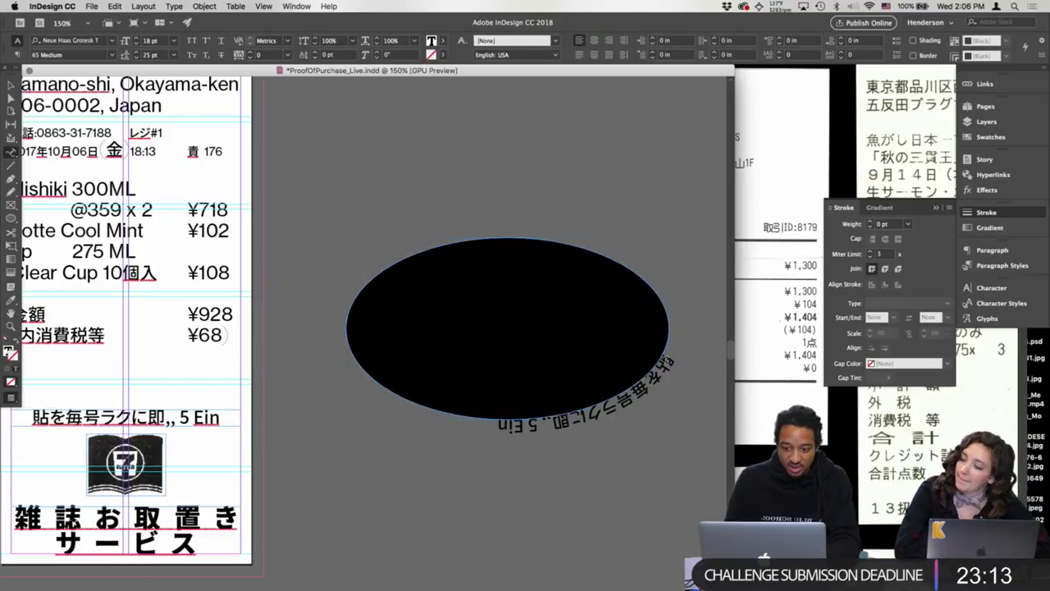
{"action": "left_click_drag", "start_coordinate": [666, 360], "coordinate": [497, 427]}
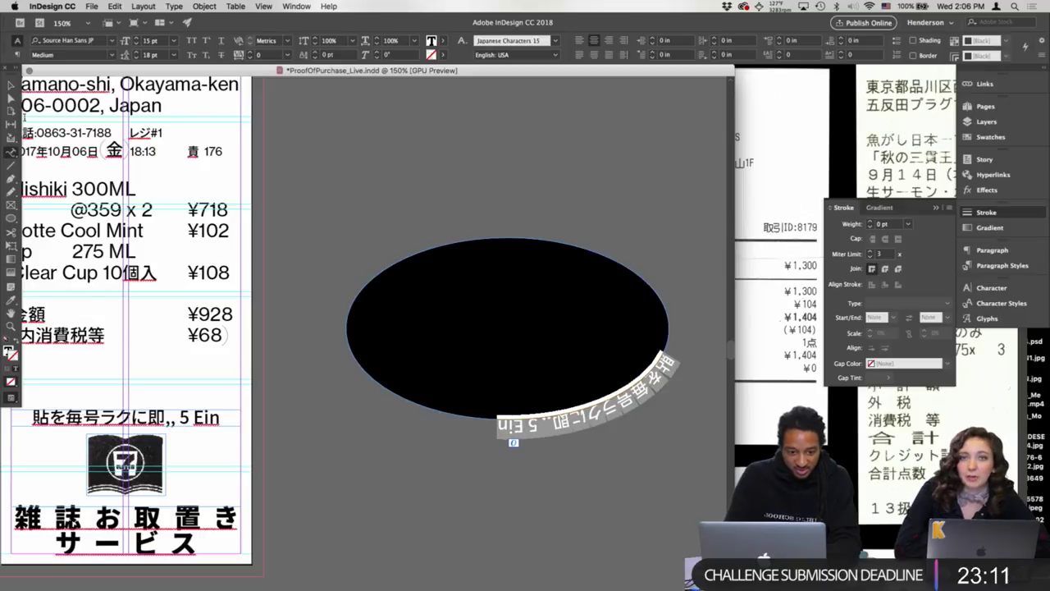
{"action": "key", "text": "Escape"}
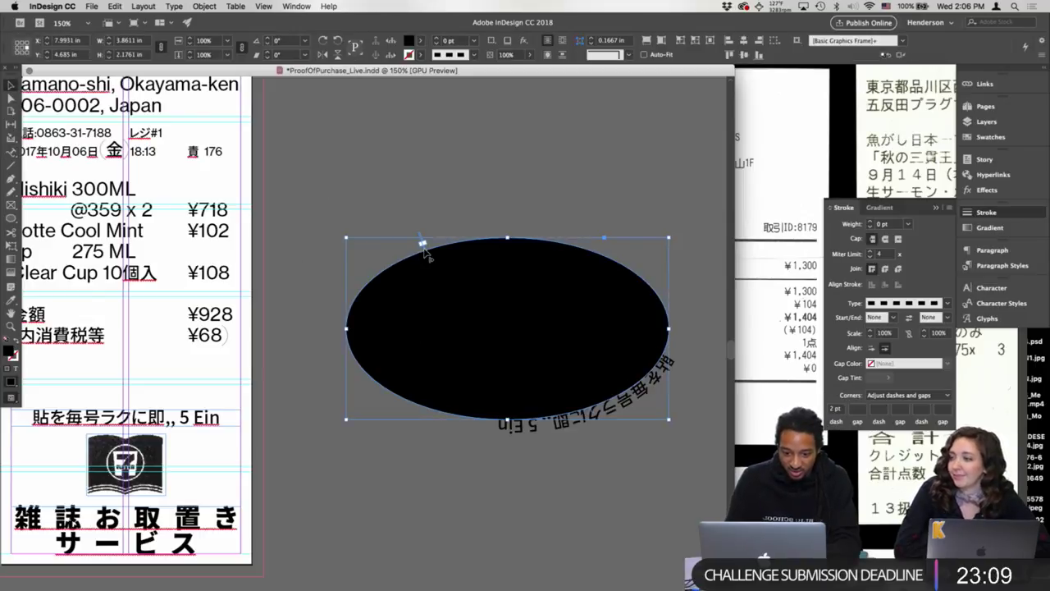
- Adjust the path type's start and end so the tagline arches over the ellipse, and enlarge the text to 19 pt
{"action": "left_click_drag", "start_coordinate": [393, 284], "coordinate": [416, 267]}
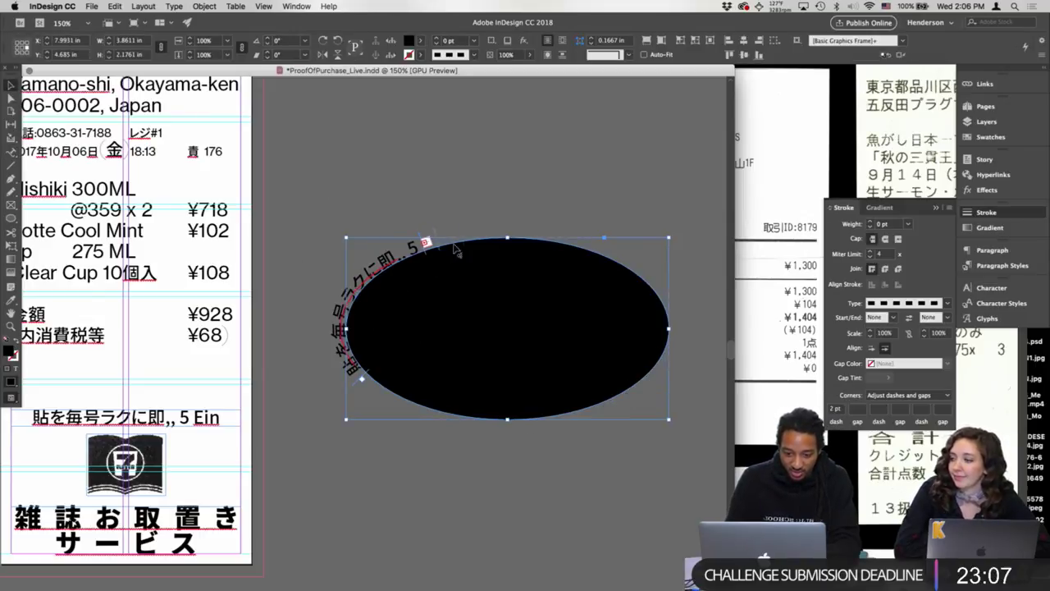
{"action": "left_click_drag", "start_coordinate": [663, 280], "coordinate": [680, 344]}
{"action": "double_click", "coordinate": [543, 232]}
{"action": "key", "text": "super+a"}
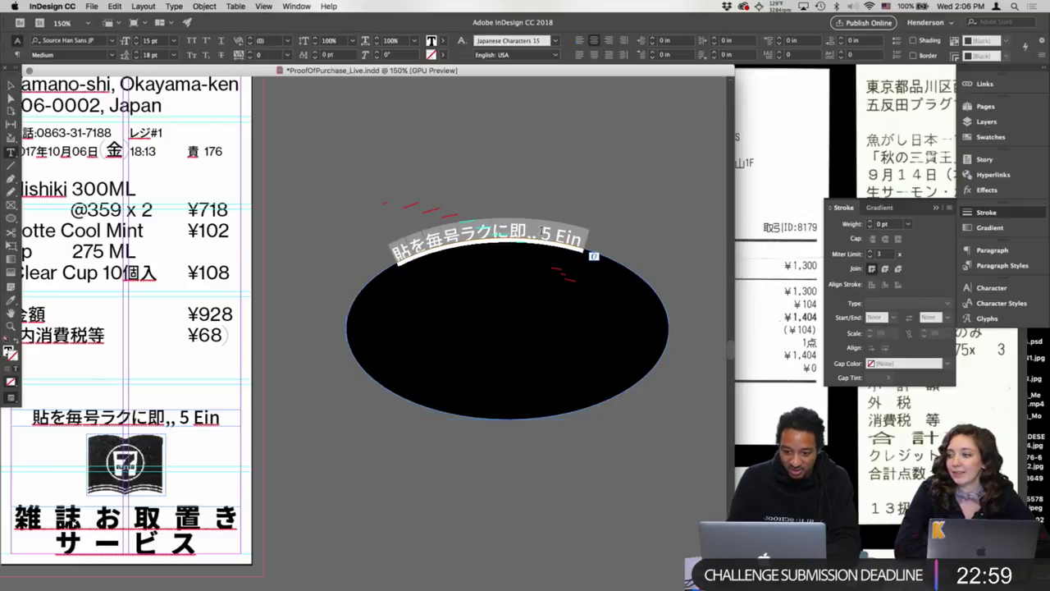
{"action": "key", "text": "super+shift+period"}
{"action": "key", "text": "super+shift+period"}
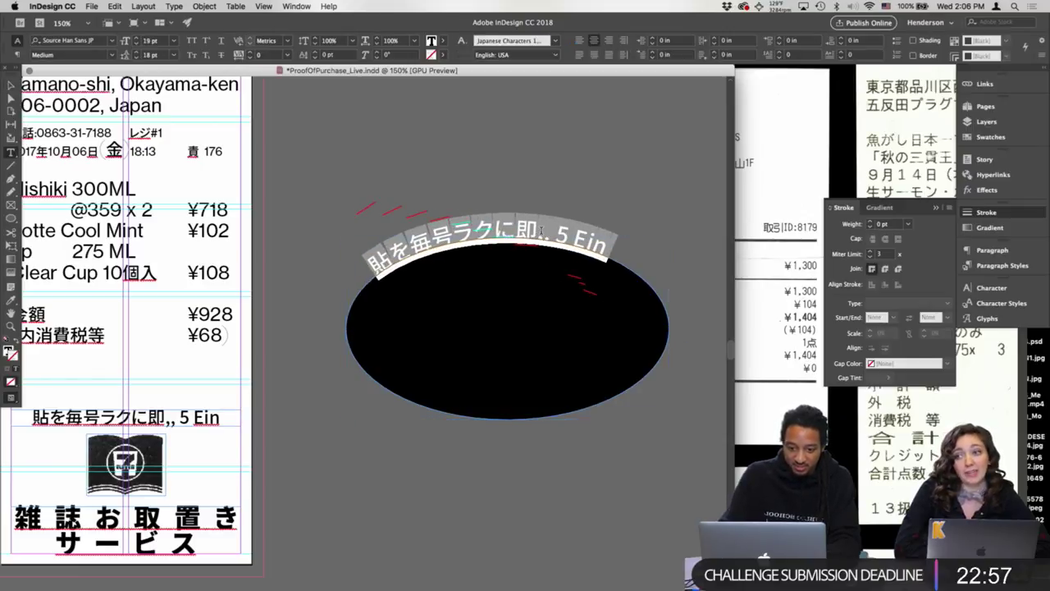
{"action": "key", "text": "Escape"}
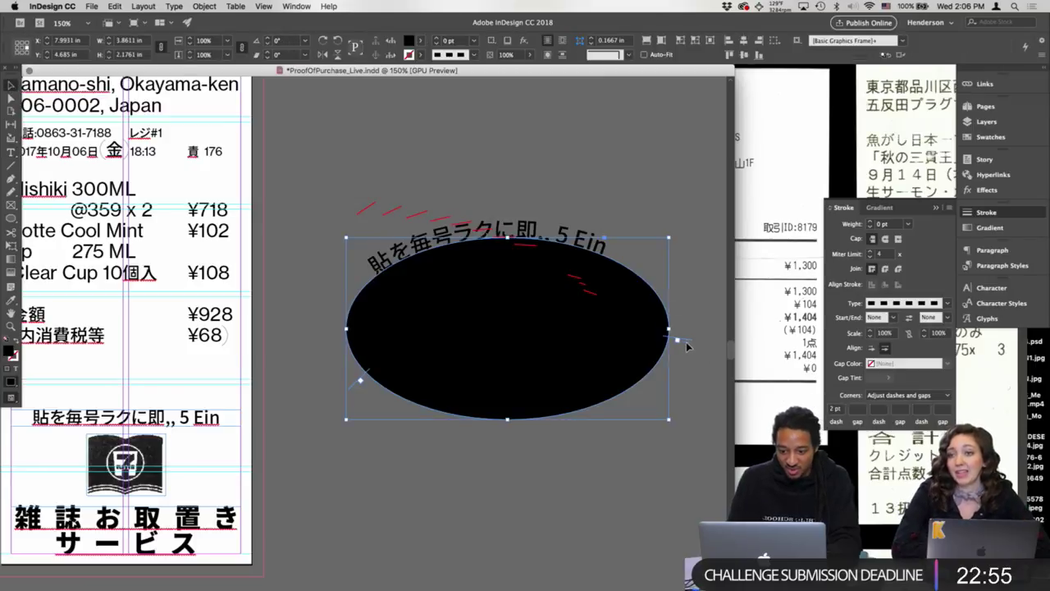
- Shift the path type's end to centre the tagline on the arch, and set the ellipse's fill to None
{"action": "left_click_drag", "start_coordinate": [687, 348], "coordinate": [658, 396]}
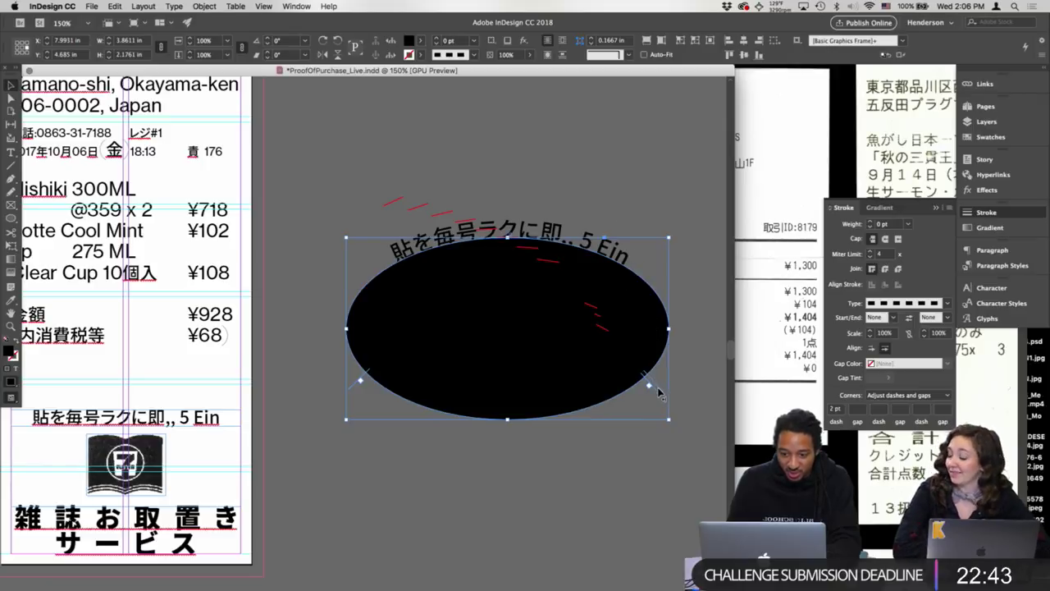
{"action": "left_click_drag", "start_coordinate": [657, 388], "coordinate": [660, 384]}
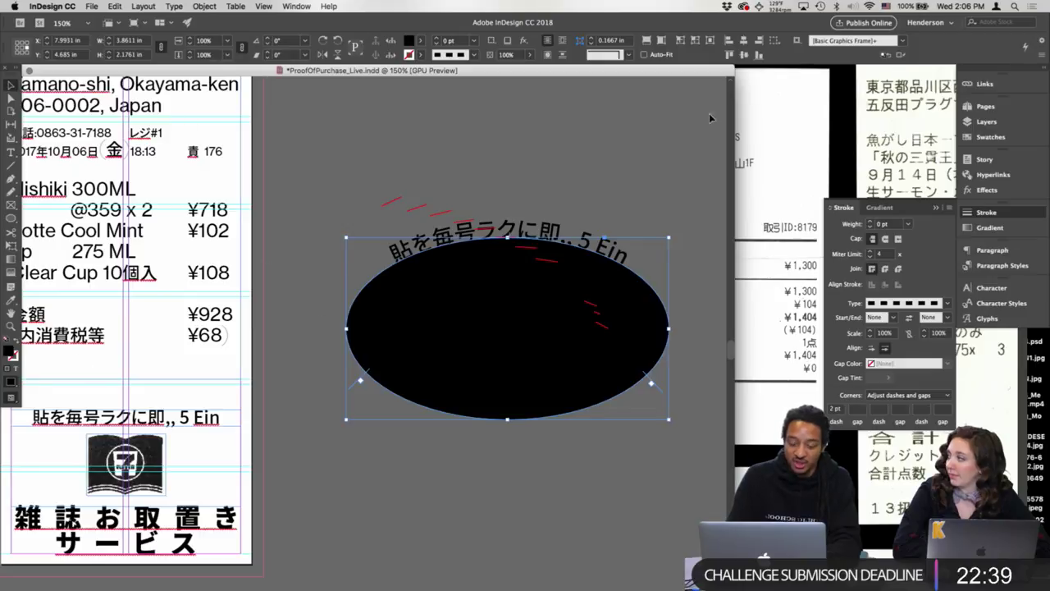
{"action": "left_click", "coordinate": [991, 137]}
{"action": "left_click", "coordinate": [848, 115]}
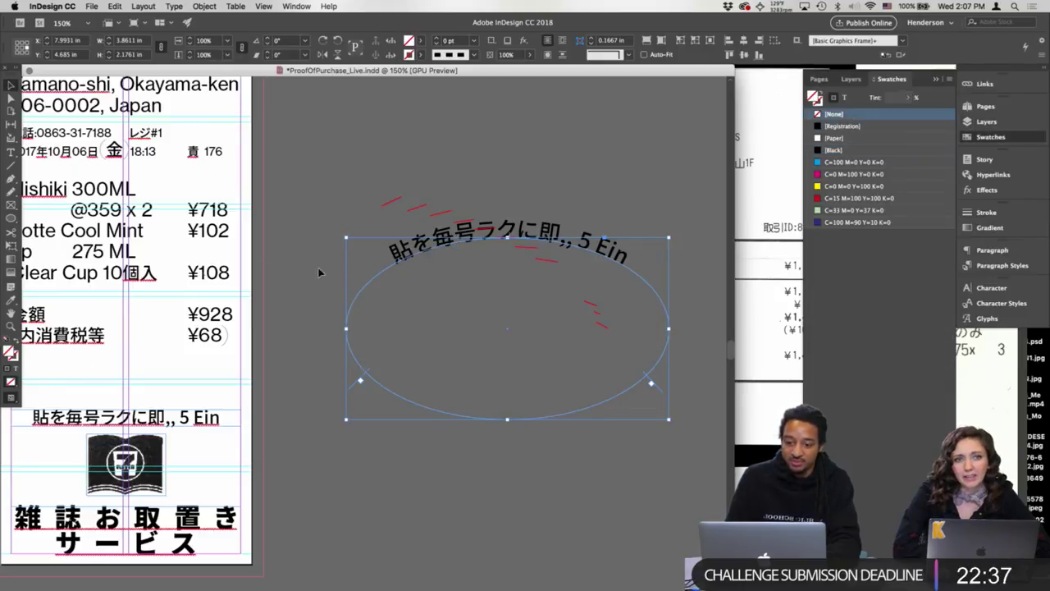
{"action": "left_click", "coordinate": [321, 271]}
- Move the arched tagline onto the receipt over the book logo and delete the straight tagline
{"action": "left_click_drag", "start_coordinate": [554, 256], "coordinate": [211, 406]}
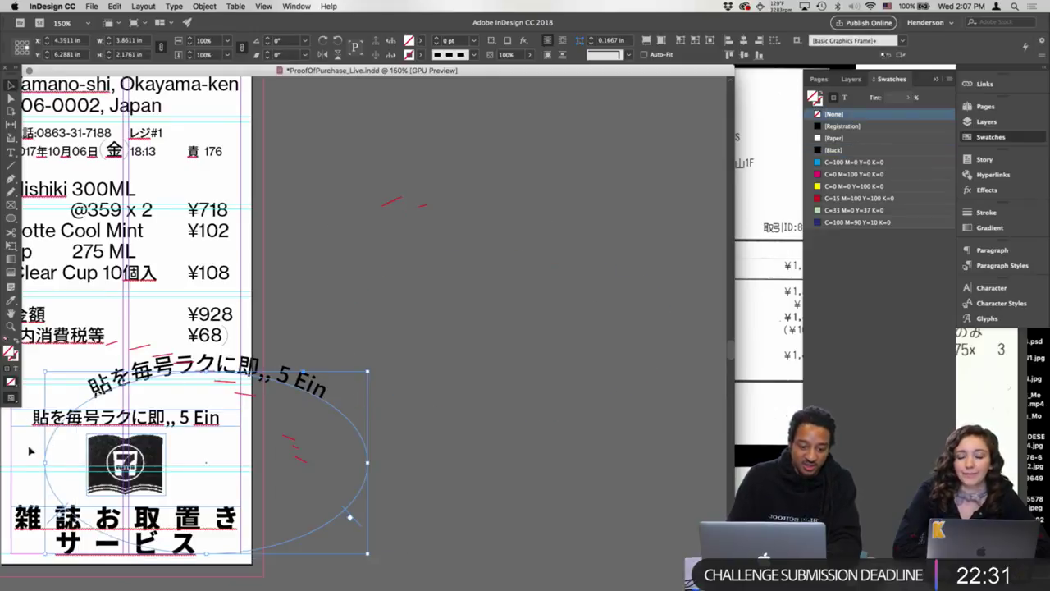
{"action": "scroll", "coordinate": [72, 432], "scroll_direction": "left", "scroll_amount": 5}
{"action": "scroll", "coordinate": [72, 431], "scroll_direction": "down", "scroll_amount": 3}
{"action": "left_click", "coordinate": [237, 350]}
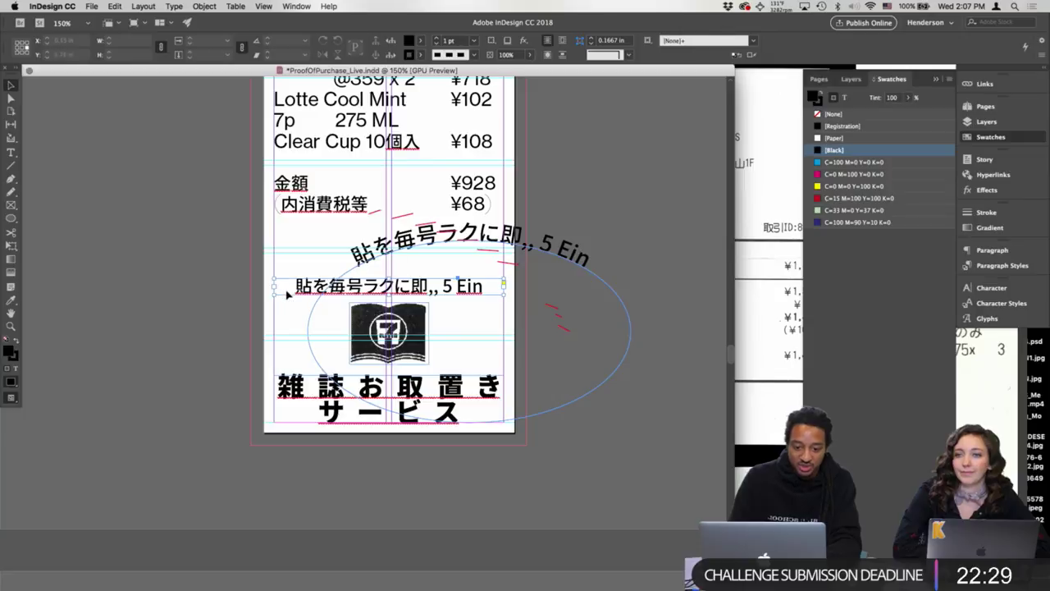
{"action": "left_click", "coordinate": [289, 294]}
{"action": "key", "text": "BackSpace"}
- Align the arched tagline with the receipt's margins and scale it down to about 2.66 by 1.5 in
{"action": "left_click_drag", "start_coordinate": [531, 254], "coordinate": [455, 285]}
{"action": "key", "text": "e"}
{"action": "left_click_drag", "start_coordinate": [549, 278], "coordinate": [505, 295]}
- Nudge the arched tagline up and sideways to X 2.8203 in, Y 6.5594 in above the book logo
{"action": "key", "text": "shift+Up"}
{"action": "key", "text": "Left"}
{"action": "key", "text": "Left"}
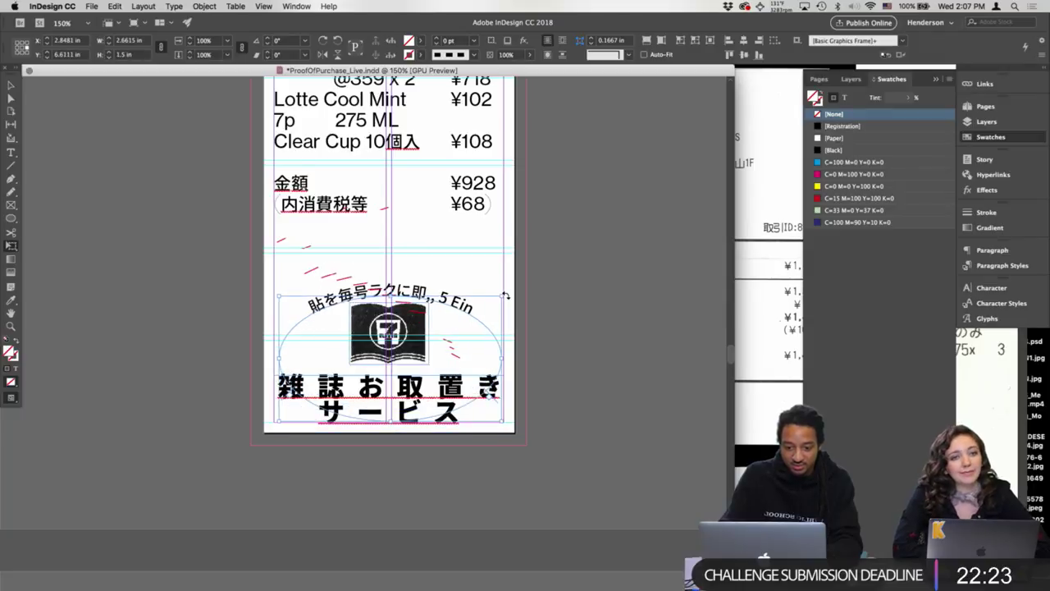
{"action": "key", "text": "Up"}
{"action": "key", "text": "Up"}
{"action": "key", "text": "Up"}
{"action": "key", "text": "Left"}
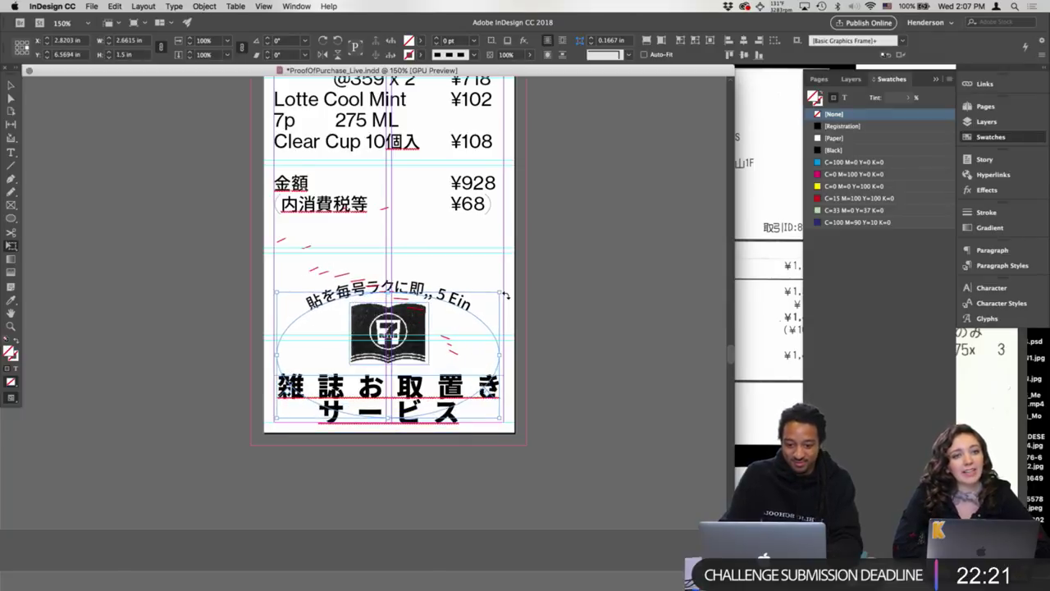
- Set the characters ラク in the arched tagline to the Bold weight
{"action": "key", "text": "v"}
{"action": "double_click", "coordinate": [414, 289]}
{"action": "key", "text": "super+a"}
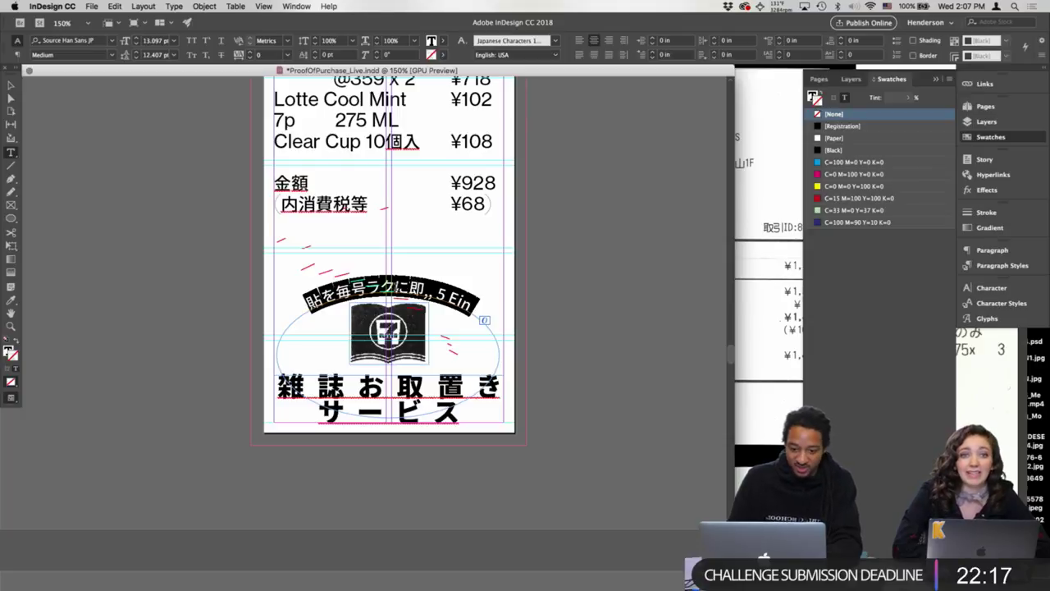
{"action": "left_click_drag", "start_coordinate": [367, 287], "coordinate": [389, 287]}
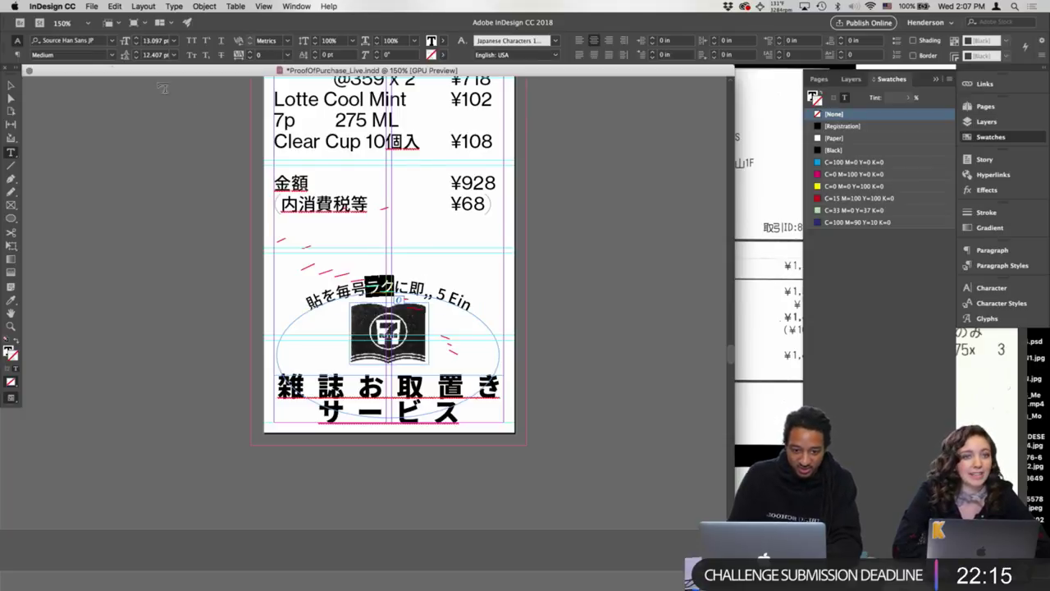
{"action": "left_click", "coordinate": [111, 56]}
{"action": "left_click", "coordinate": [84, 126]}
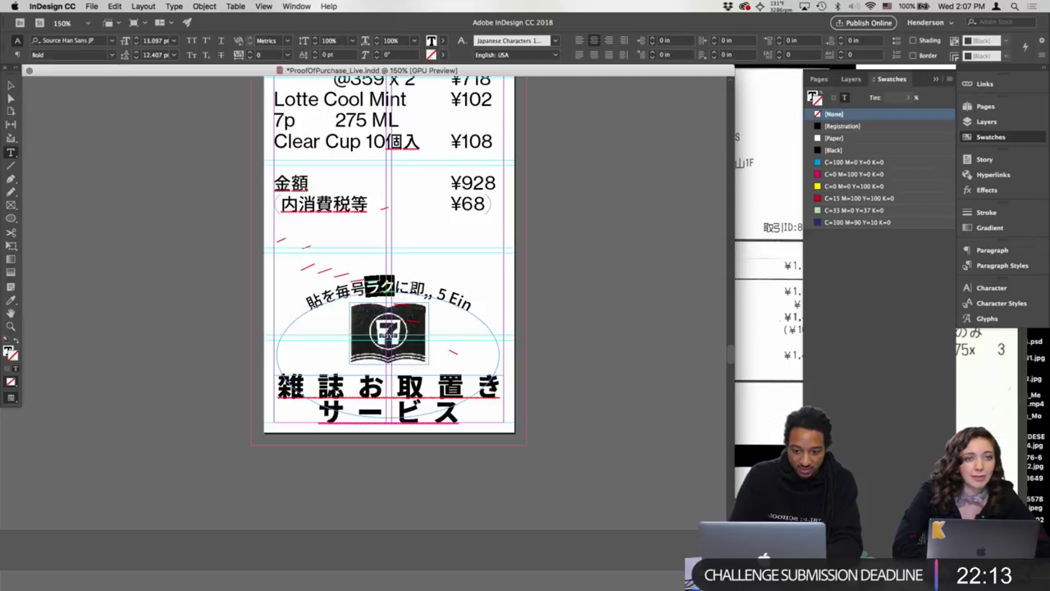
- Reduce the type size of the whole arched tagline above the book logo
{"action": "key", "text": "super+a"}
{"action": "key", "text": "super+shift+comma"}
{"action": "key", "text": "super+shift+comma"}
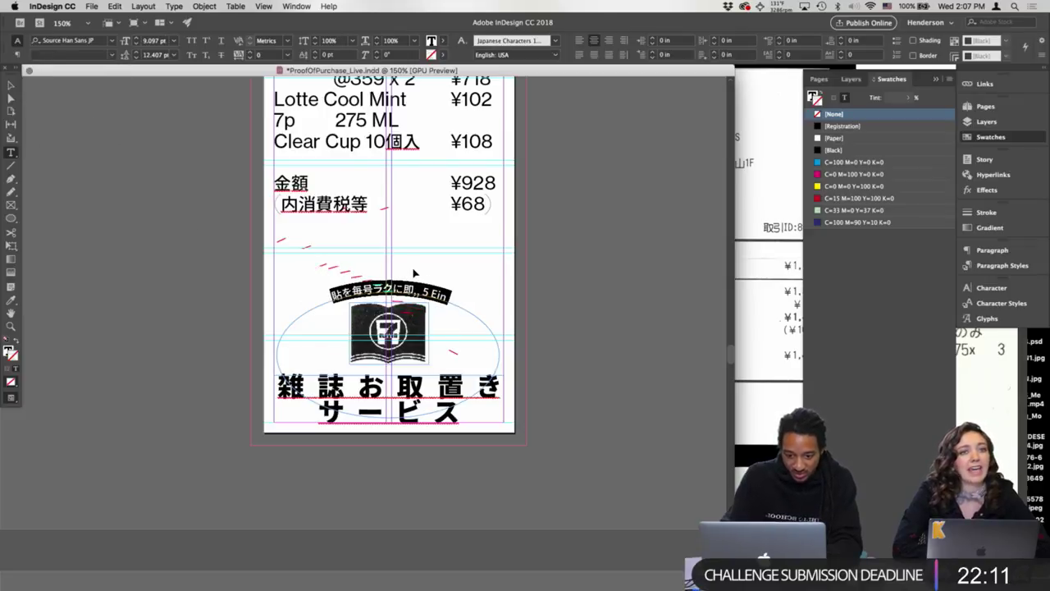
{"action": "key", "text": "super+shift+period"}
{"action": "left_click", "coordinate": [11, 85]}
{"action": "left_click", "coordinate": [85, 178]}
{"action": "key", "text": "e"}
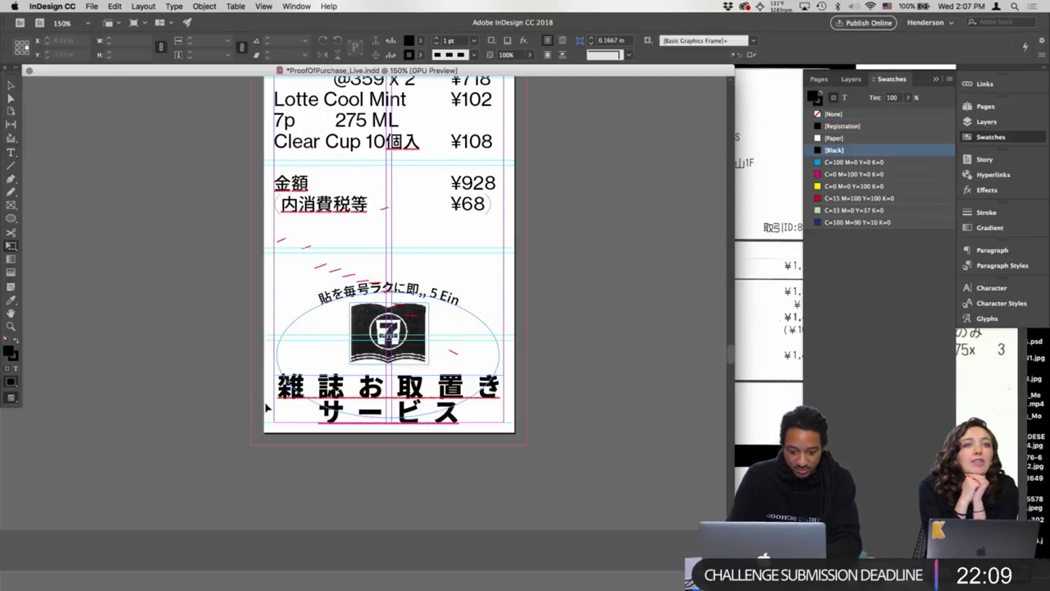
- Preview the receipt without guides and reduce the arched tagline's type size further to about 9.1 pt
{"action": "key", "text": "w"}
{"action": "key", "text": "v"}
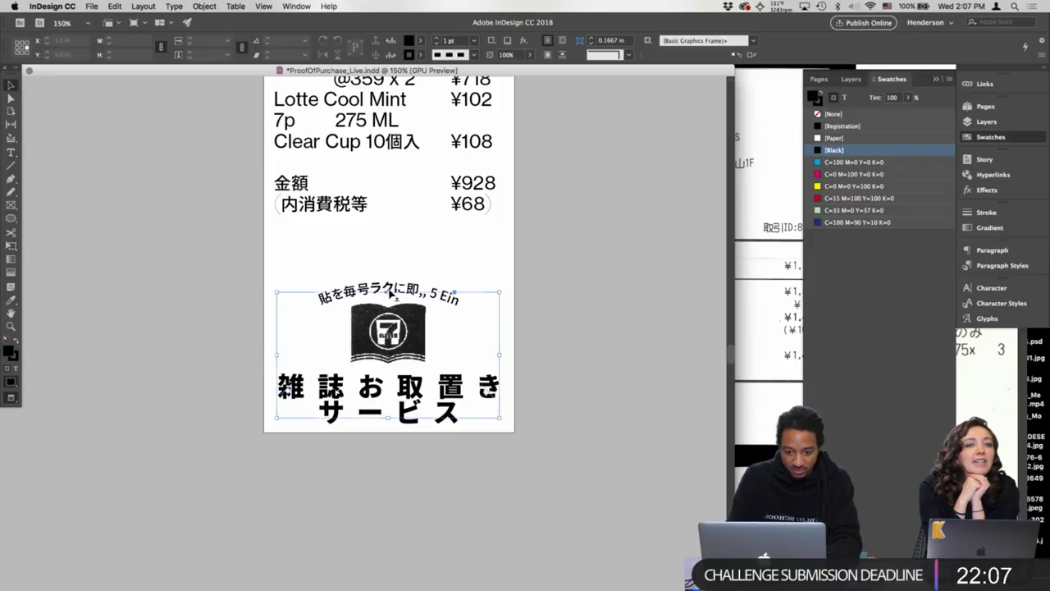
{"action": "triple_click", "coordinate": [389, 290]}
{"action": "key", "text": "super+shift+comma"}
{"action": "key", "text": "super+shift+comma"}
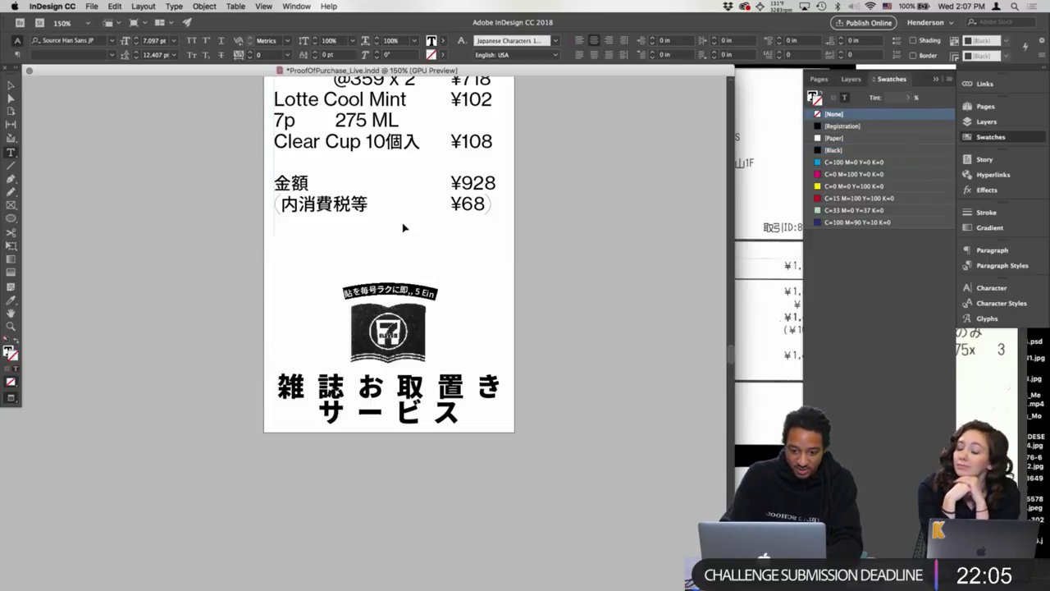
{"action": "left_click", "coordinate": [11, 86]}
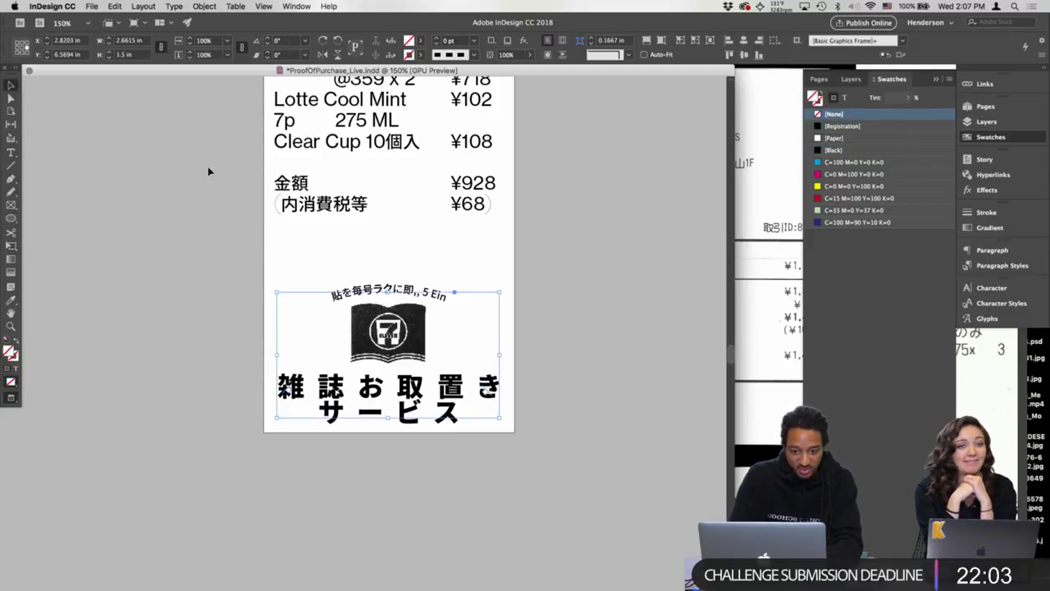
{"action": "left_click", "coordinate": [529, 290]}
- Move the arched tagline and book logo up together, leaving a gap above the 雑誌お取置きサービス heading
{"action": "left_click", "coordinate": [429, 297]}
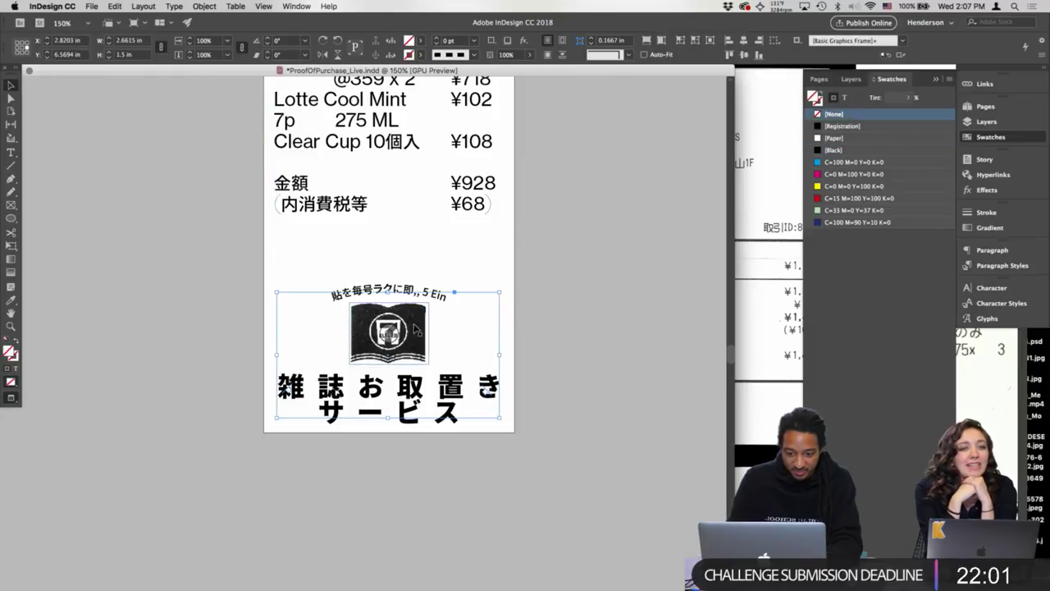
{"action": "left_click", "coordinate": [420, 329], "text": "shift"}
{"action": "left_click_drag", "start_coordinate": [420, 329], "coordinate": [419, 292]}
{"action": "left_click", "coordinate": [556, 286]}
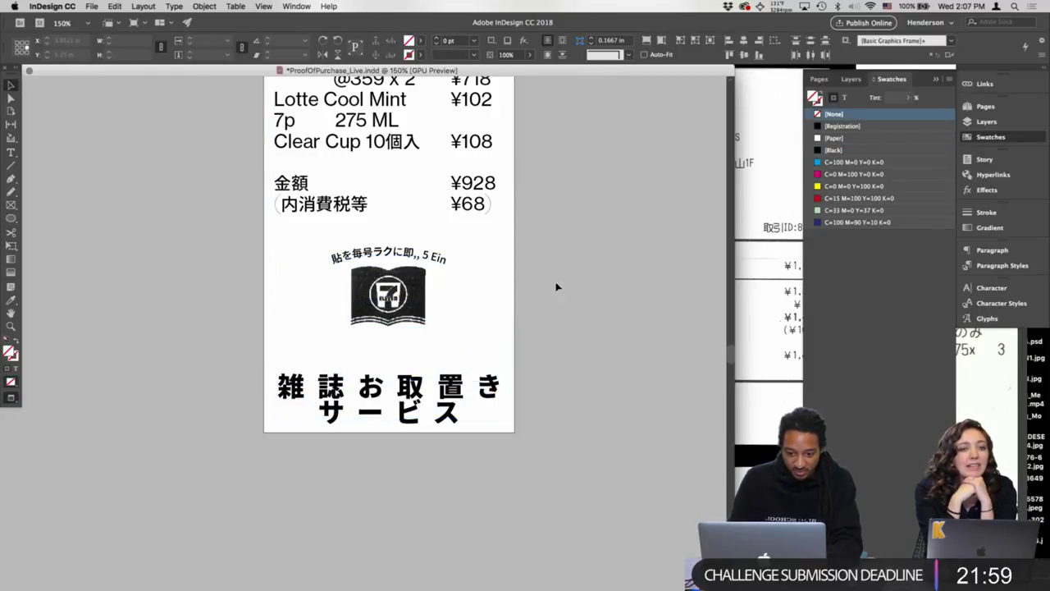
{"action": "double_click", "coordinate": [451, 388]}
{"action": "key", "text": "super+a"}
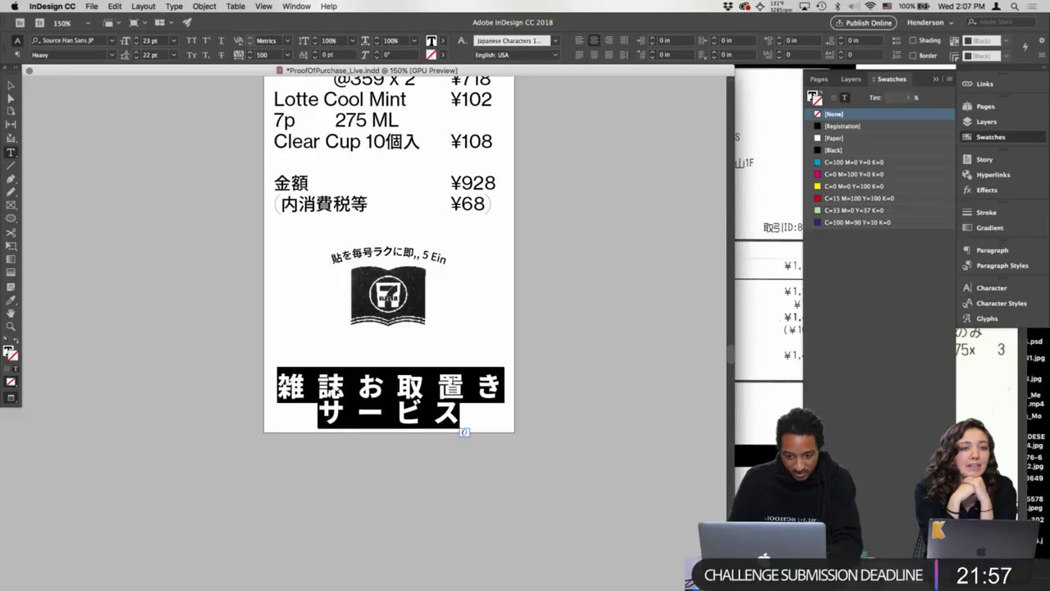
{"action": "left_click", "coordinate": [12, 84]}
- Enlarge the arched tagline and book logo together to about 3.9961 by 2.2522 in overall and nudge them down
{"action": "left_click", "coordinate": [410, 264]}
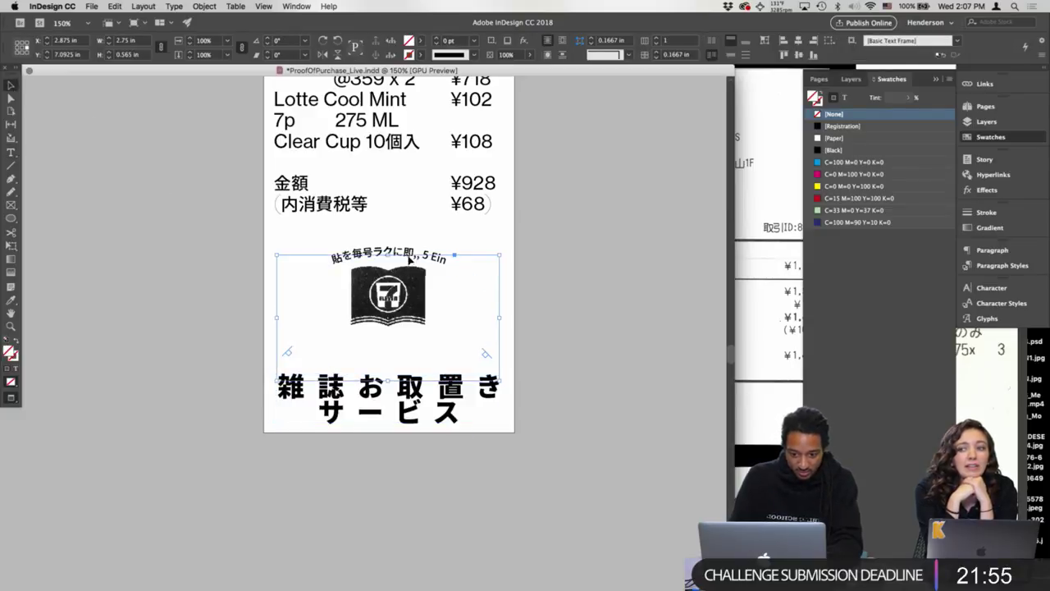
{"action": "double_click", "coordinate": [414, 283]}
{"action": "left_click", "coordinate": [432, 257]}
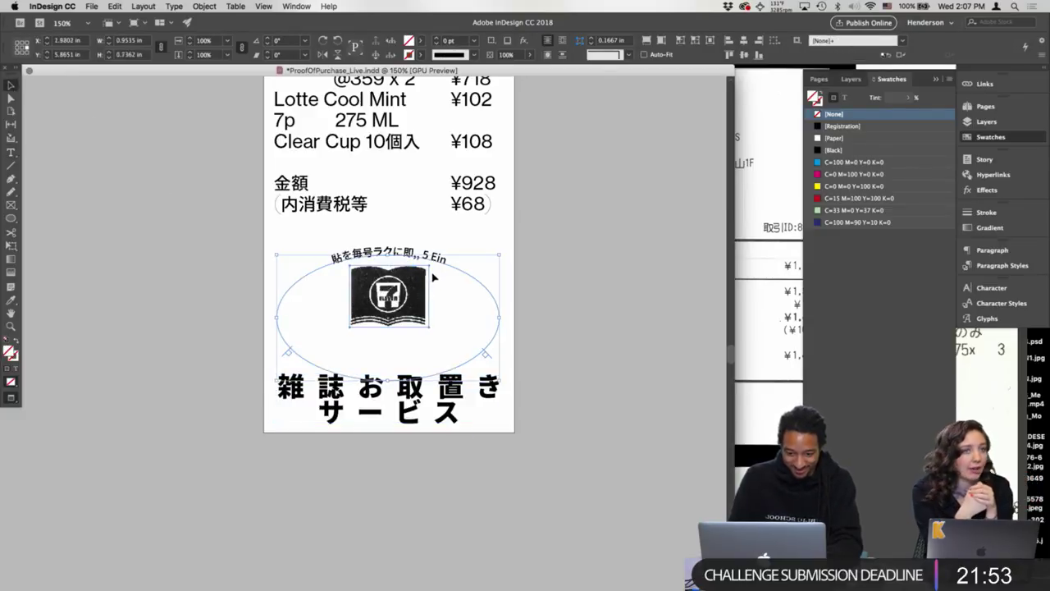
{"action": "key", "text": "e"}
{"action": "left_click_drag", "start_coordinate": [499, 256], "coordinate": [545, 234]}
{"action": "key", "text": "shift+Down"}
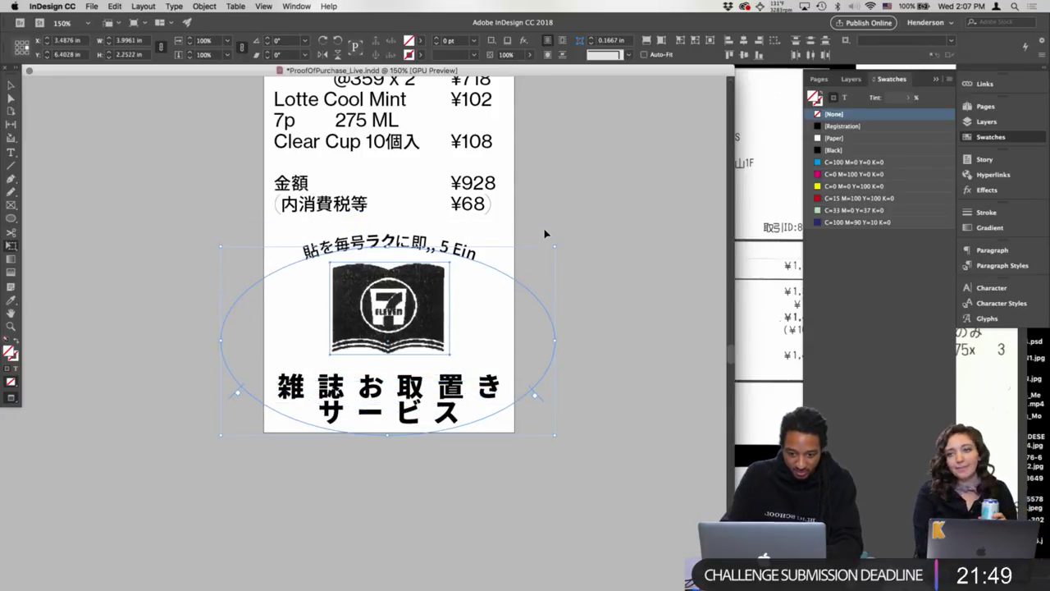
- Shorten the purchase list's text frame so its lower edge sits just below the 内消費税等 line
{"action": "left_click", "coordinate": [11, 86]}
{"action": "left_click", "coordinate": [338, 210]}
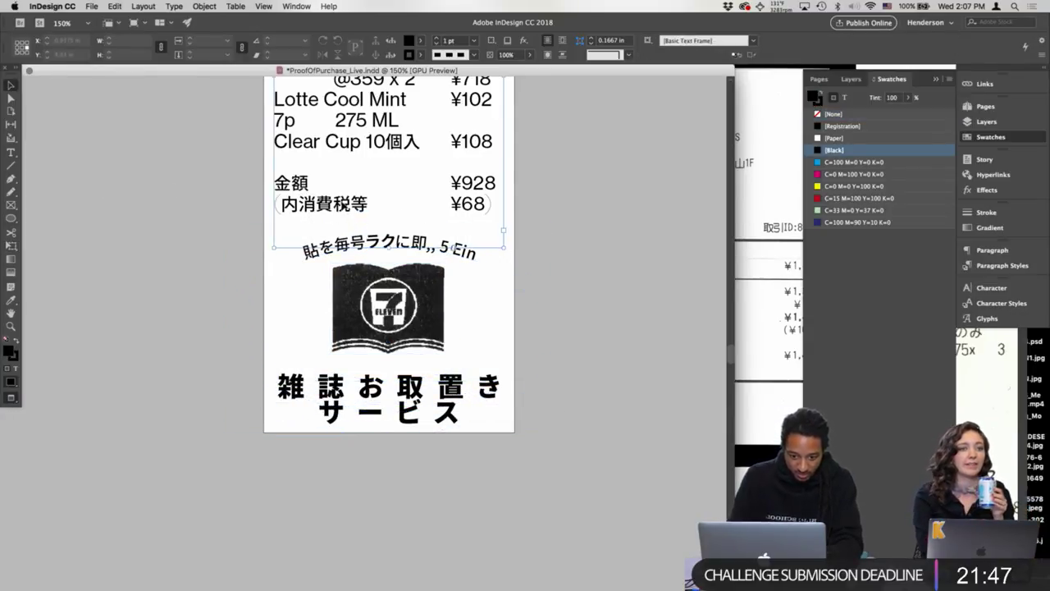
{"action": "double_click", "coordinate": [339, 210]}
{"action": "left_click", "coordinate": [10, 85]}
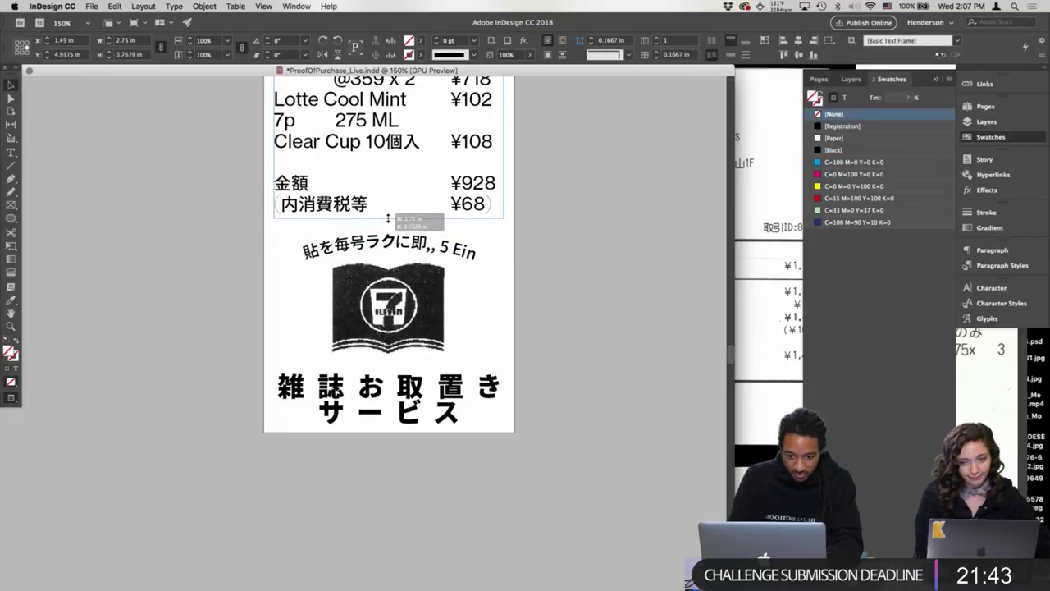
{"action": "left_click", "coordinate": [402, 254]}
{"action": "double_click", "coordinate": [401, 392]}
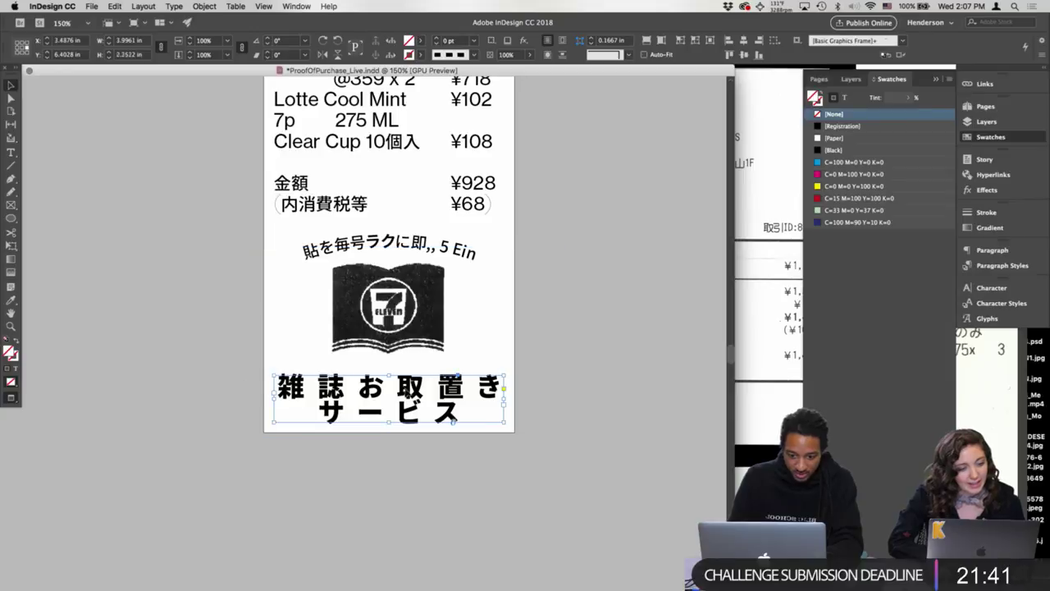
{"action": "double_click", "coordinate": [407, 397]}
{"action": "key", "text": "super+a"}
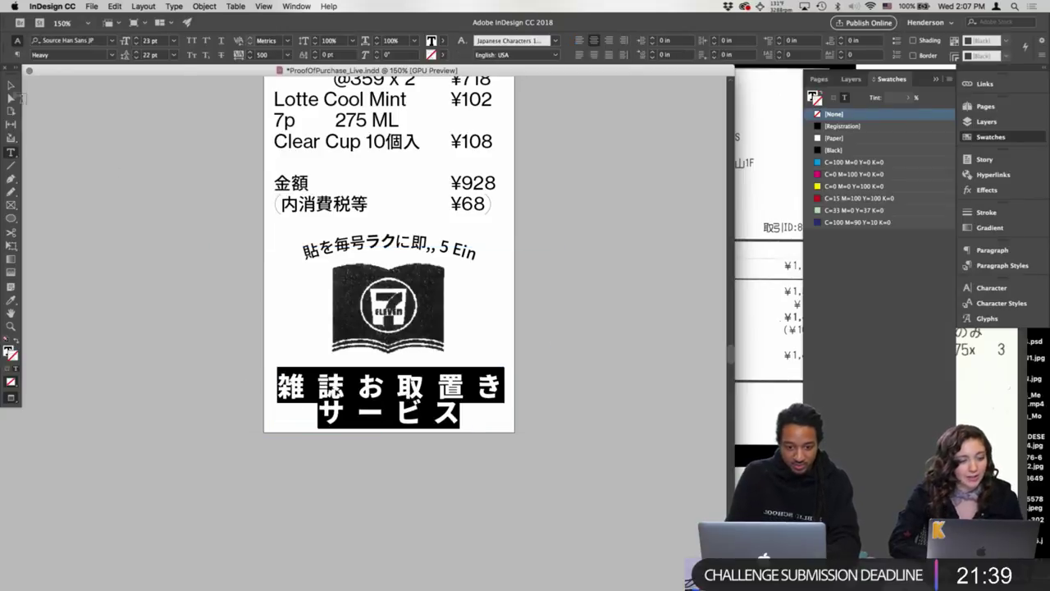
{"action": "left_click", "coordinate": [11, 85]}
{"action": "left_click", "coordinate": [594, 269]}
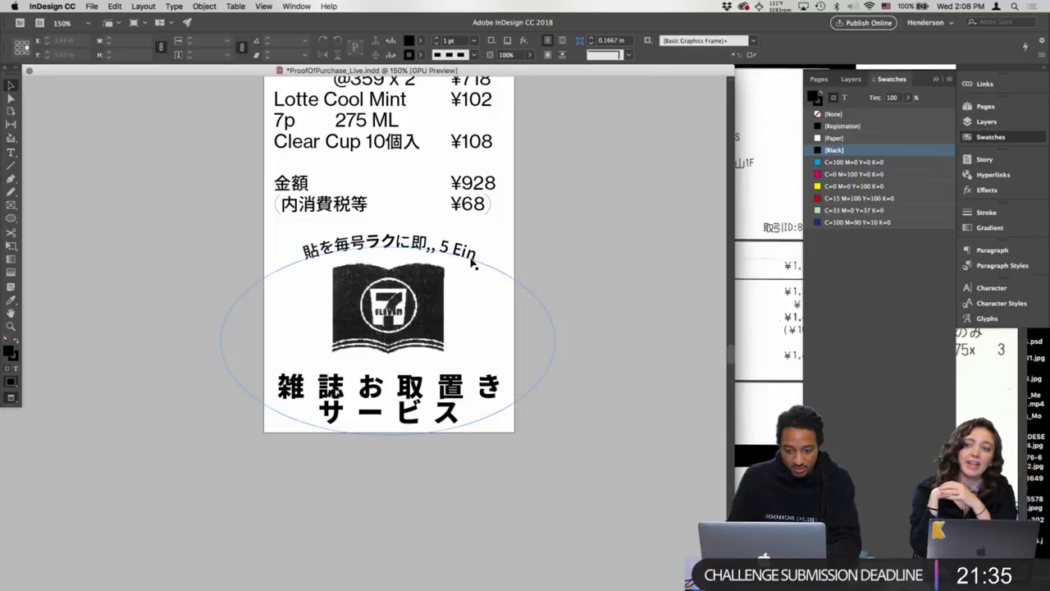
- Copy the heading's first line, 雑誌お取置き, below the book logo
{"action": "triple_click", "coordinate": [474, 385]}
{"action": "key", "text": "ctrl+c"}
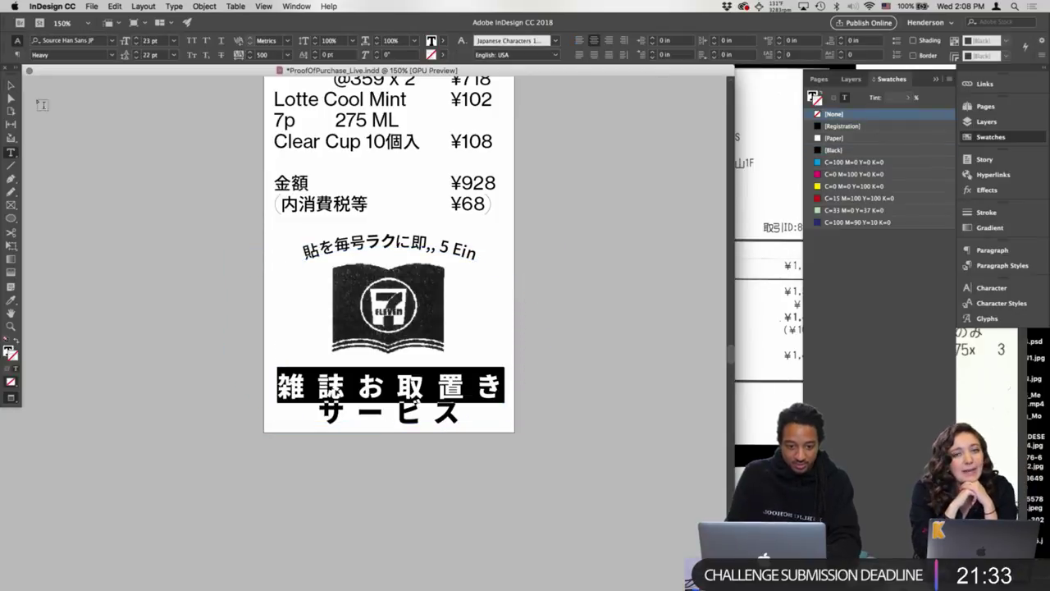
{"action": "left_click", "coordinate": [11, 86]}
{"action": "left_click", "coordinate": [458, 268]}
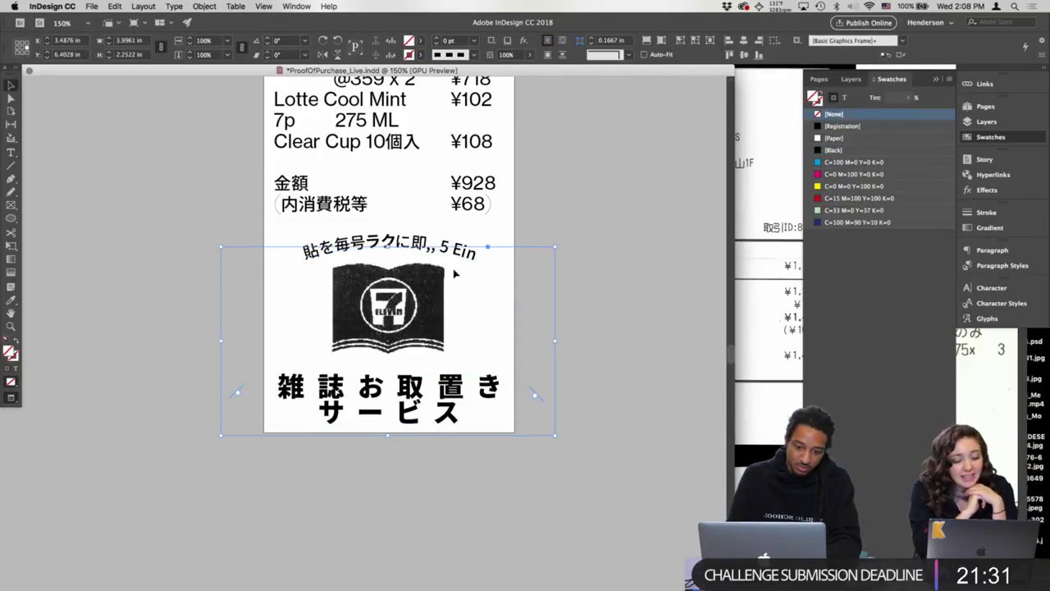
{"action": "double_click", "coordinate": [478, 264]}
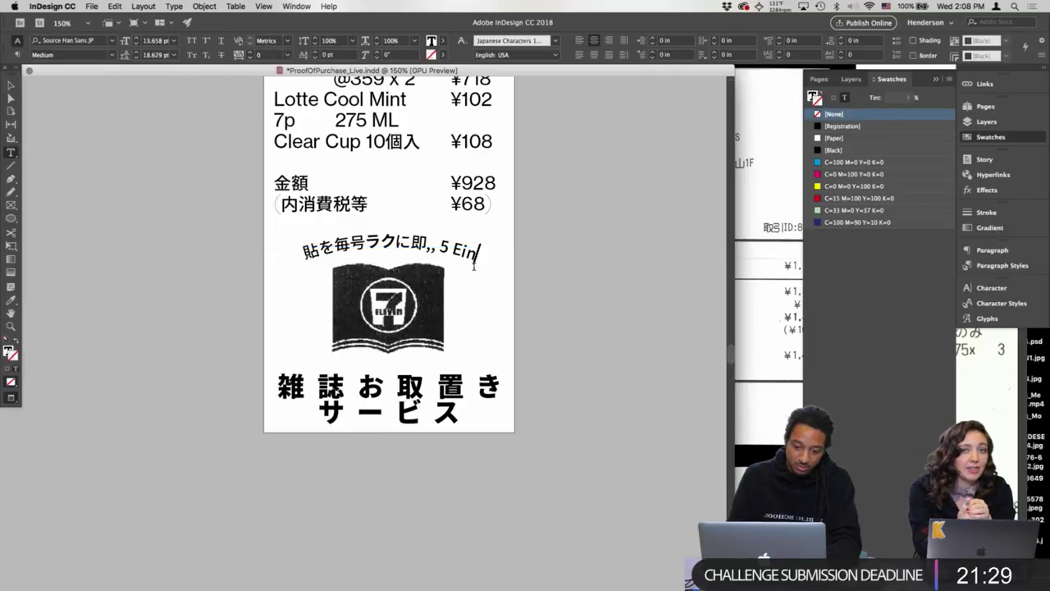
{"action": "left_click", "coordinate": [11, 86]}
{"action": "left_click", "coordinate": [649, 278]}
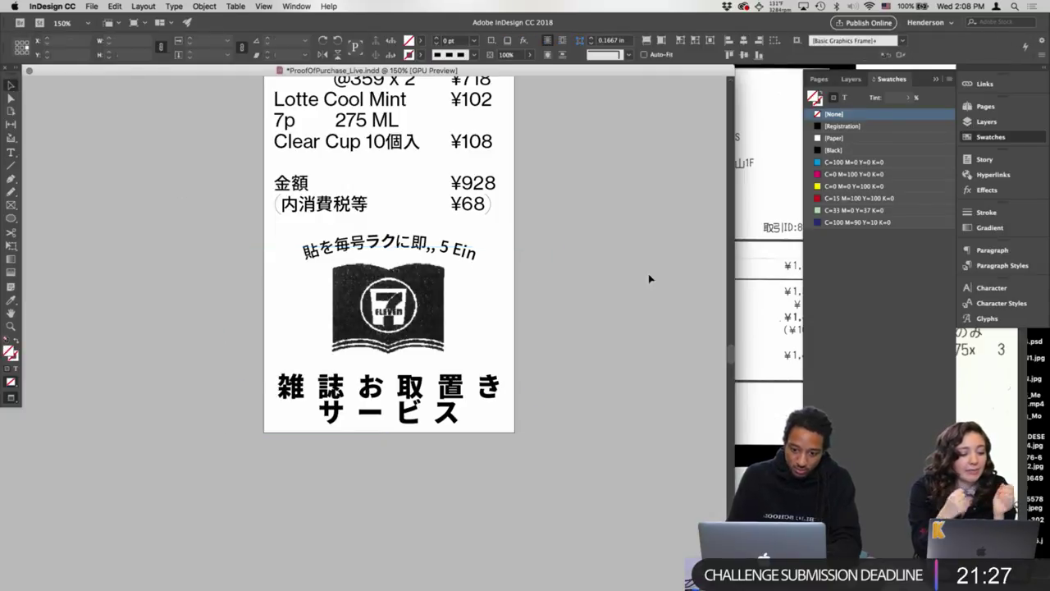
- Draw an ellipse about 3.6 by 1.73 in on the pasteboard beside the receipt
{"action": "left_click_drag", "start_coordinate": [537, 283], "coordinate": [525, 283]}
{"action": "scroll", "coordinate": [525, 283], "scroll_direction": "right", "scroll_amount": 5}
{"action": "key", "text": "l"}
{"action": "left_click_drag", "start_coordinate": [323, 187], "coordinate": [633, 329]}
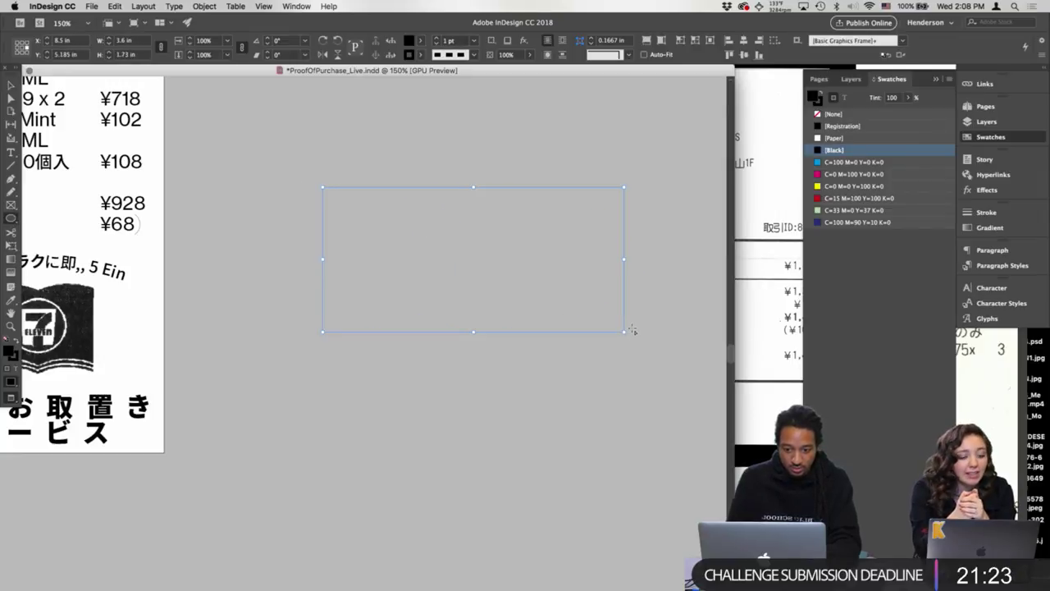
{"action": "key", "text": "v"}
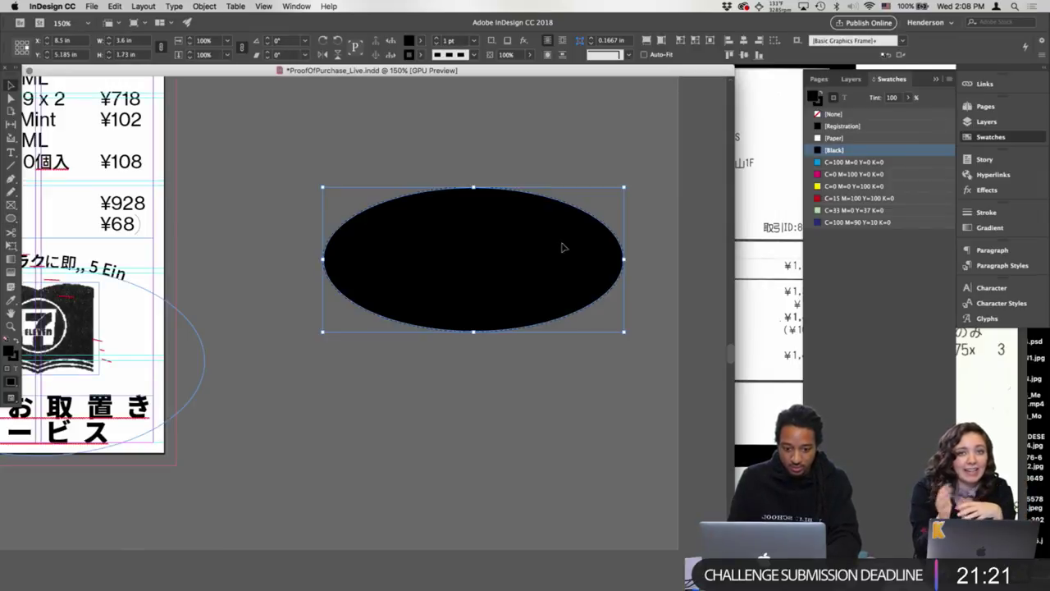
- Duplicate the arched tagline onto the pasteboard beside the receipt and delete the black ellipse
{"action": "left_click_drag", "start_coordinate": [200, 347], "coordinate": [610, 347]}
{"action": "key", "text": "Delete"}
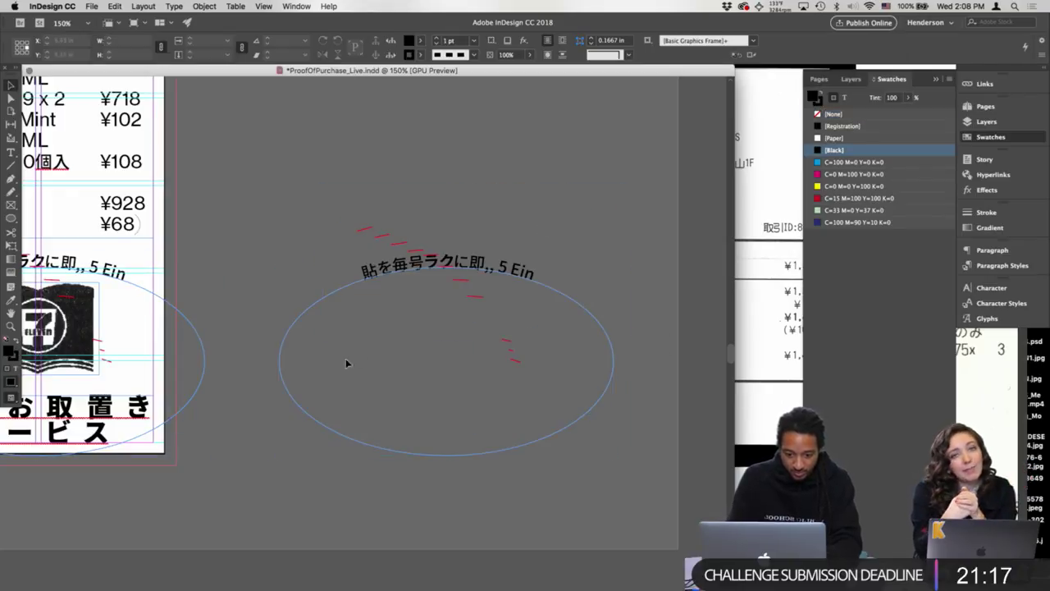
- Replace the duplicated arched tagline's text with the heading line 雑誌お取置き
{"action": "triple_click", "coordinate": [121, 414]}
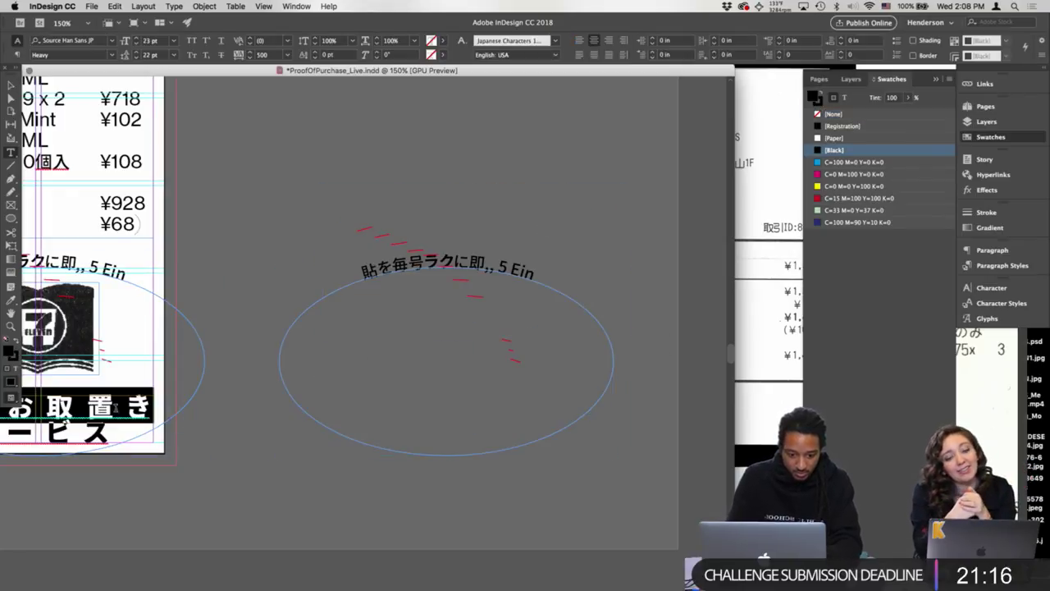
{"action": "double_click", "coordinate": [434, 260]}
{"action": "key", "text": "ctrl+a"}
{"action": "key", "text": "ctrl+v"}
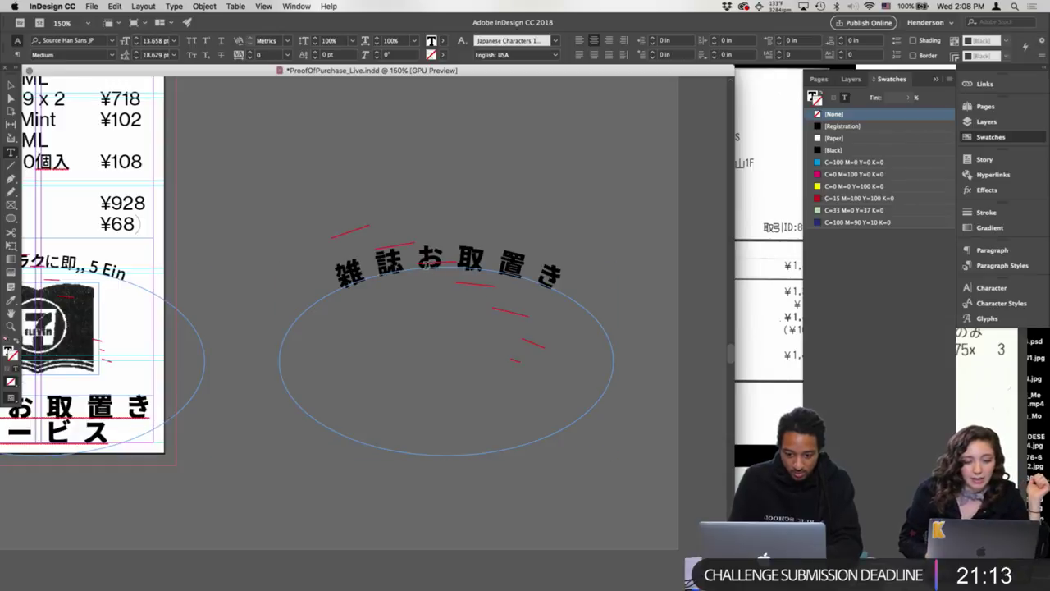
{"action": "key", "text": "Escape"}
{"action": "key", "text": "super+a"}
{"action": "key", "text": "Escape"}
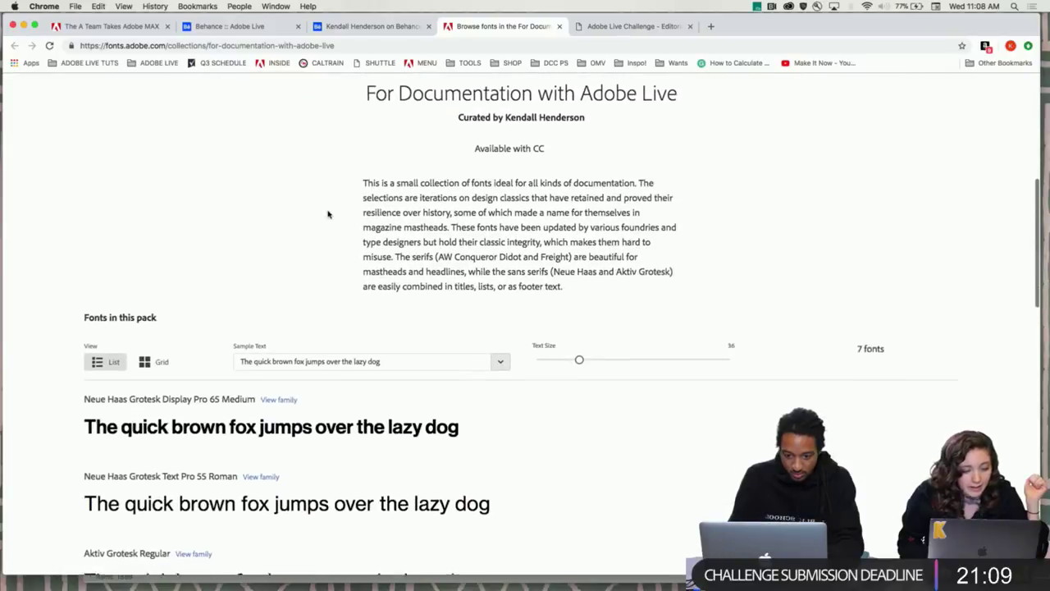
- Switch to Chrome and look through the fonts in the For Documentation with Adobe Live font pack
{"action": "scroll", "coordinate": [328, 214], "scroll_direction": "up", "scroll_amount": 5}
{"action": "scroll", "coordinate": [327, 214], "scroll_direction": "up", "scroll_amount": 2}
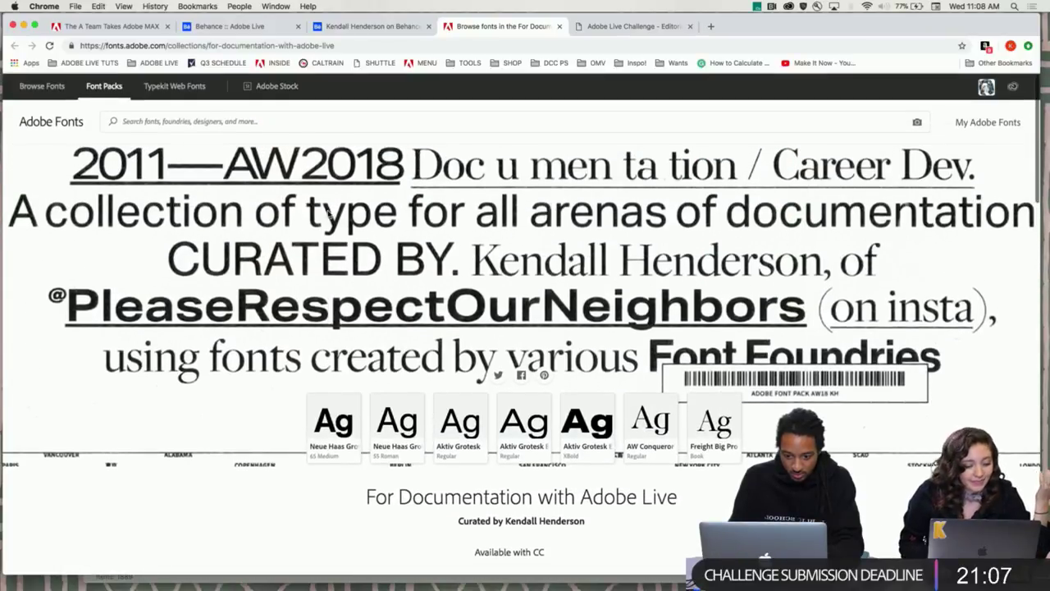
{"action": "scroll", "coordinate": [327, 214], "scroll_direction": "down", "scroll_amount": 5}
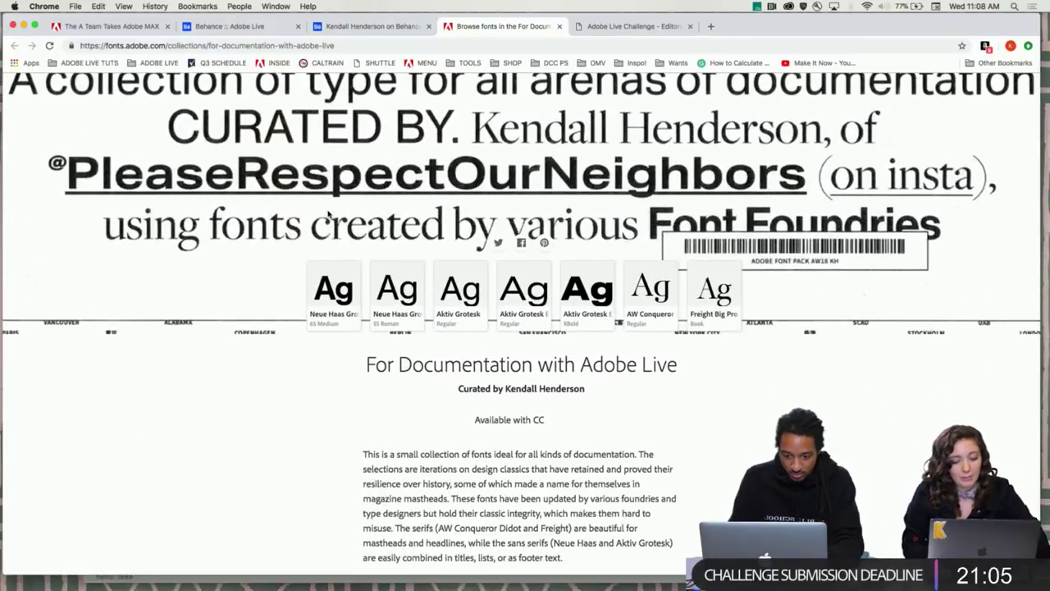
{"action": "scroll", "coordinate": [249, 401], "scroll_direction": "down", "scroll_amount": 10}
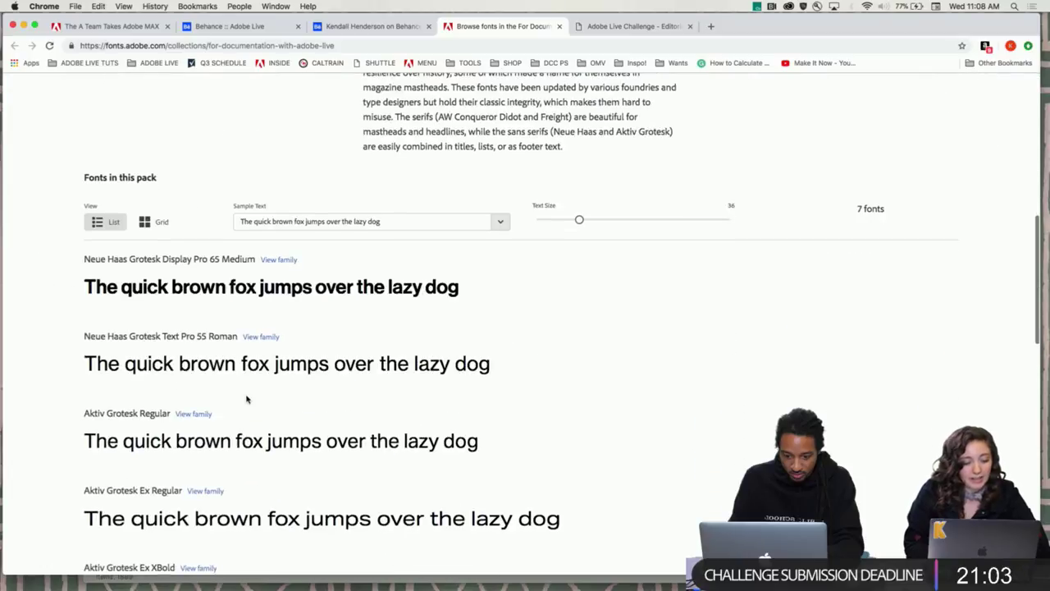
{"action": "scroll", "coordinate": [85, 403], "scroll_direction": "down", "scroll_amount": 6}
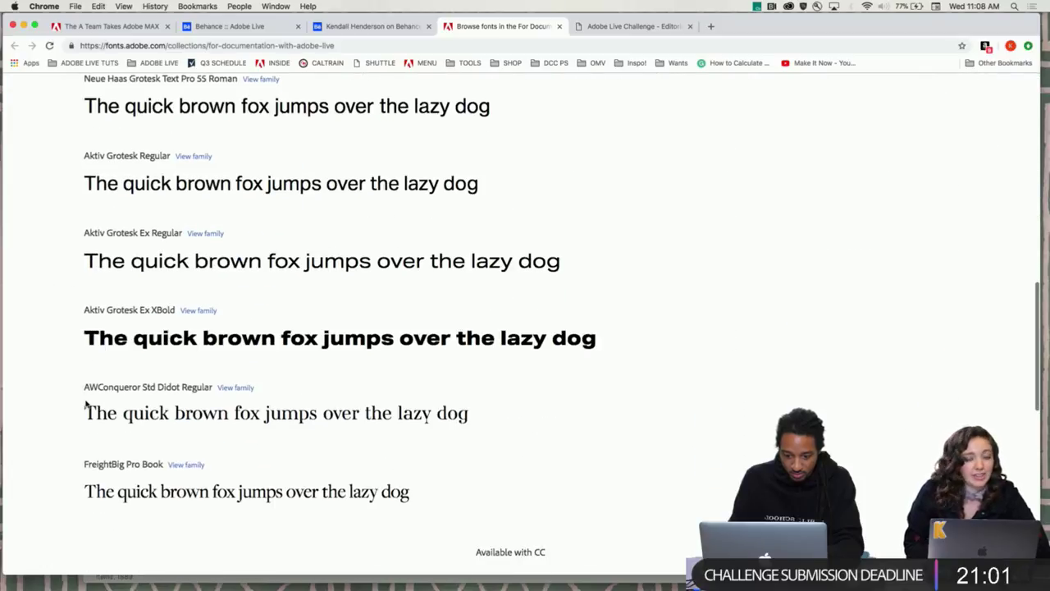
{"action": "scroll", "coordinate": [85, 403], "scroll_direction": "down", "scroll_amount": 2}
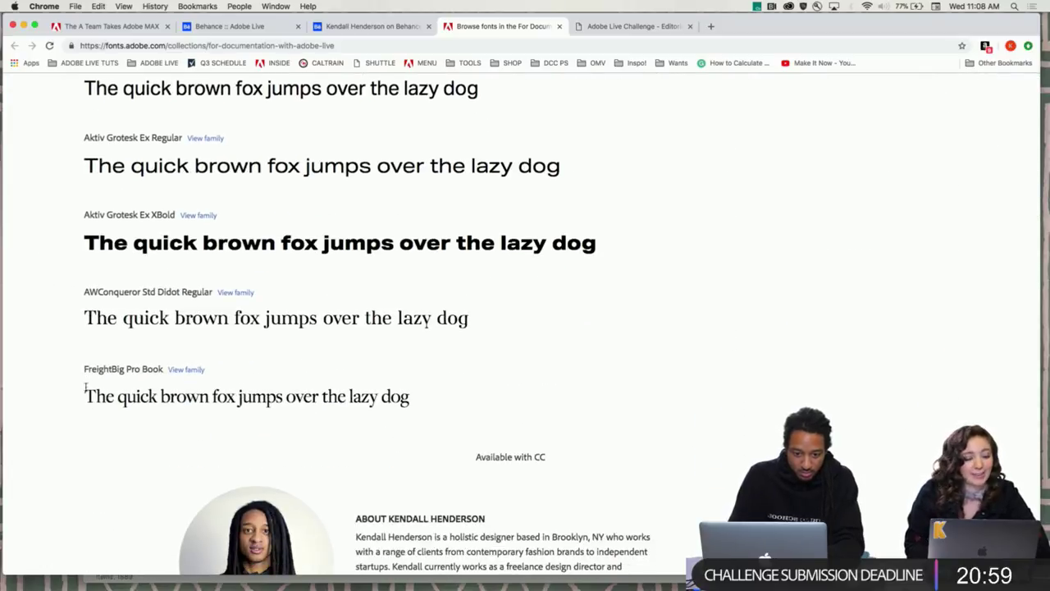
{"action": "scroll", "coordinate": [89, 337], "scroll_direction": "up", "scroll_amount": 5}
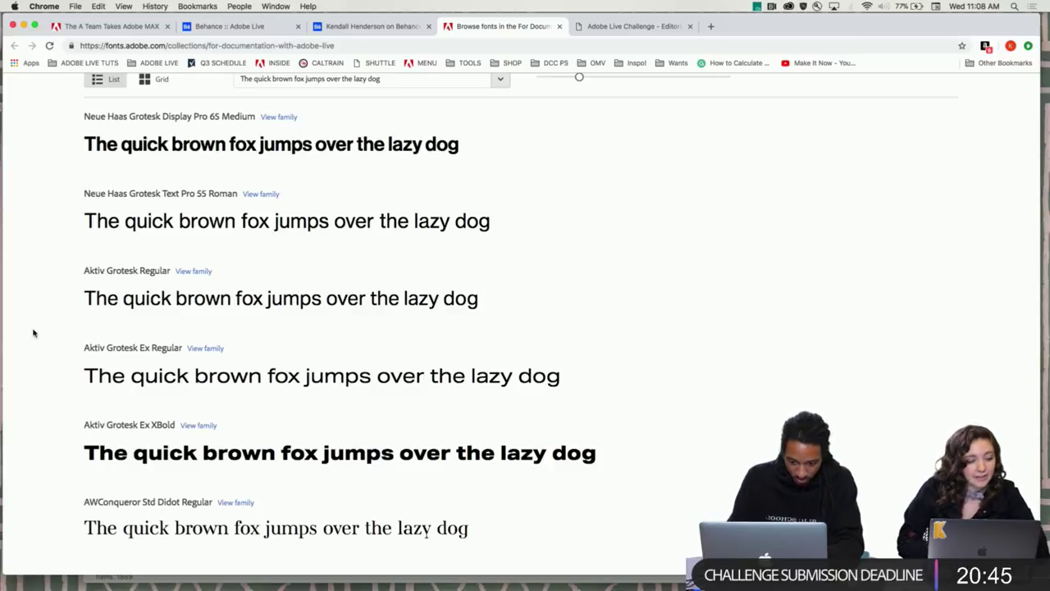
- Look through the last fonts listed in the font pack, down to AWConqueror Std Didot and FreightBig Pro
{"action": "scroll", "coordinate": [49, 313], "scroll_direction": "down", "scroll_amount": 5}
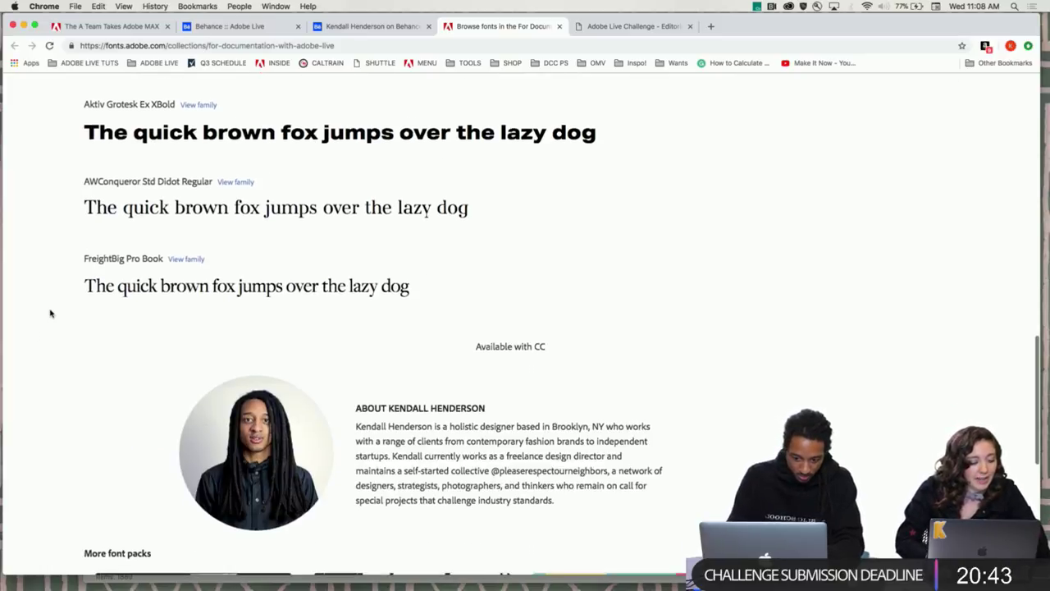
{"action": "scroll", "coordinate": [50, 312], "scroll_direction": "up", "scroll_amount": 3}
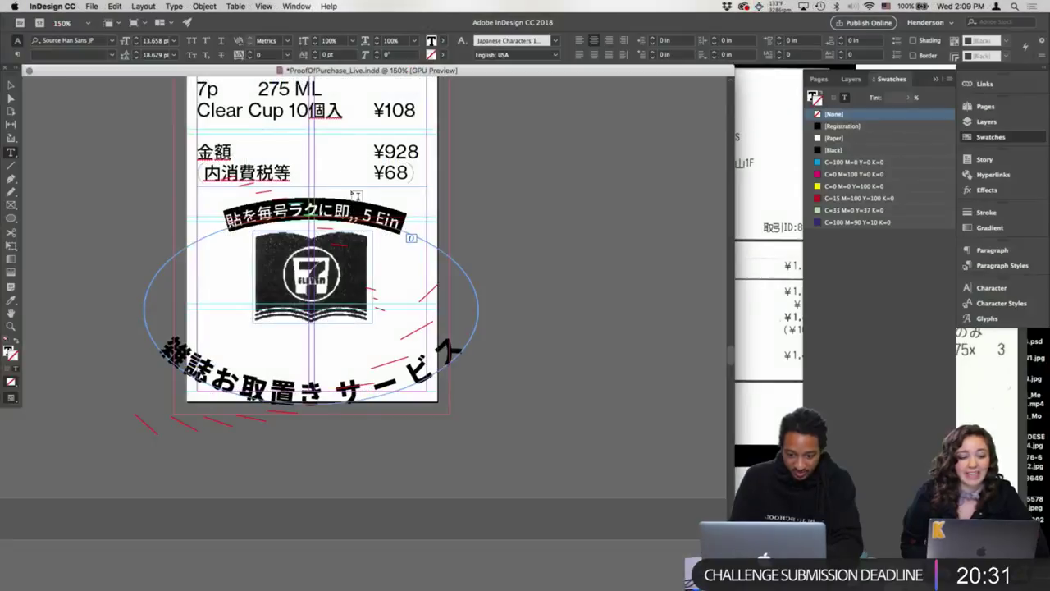
- Enlarge the upper arched tagline above the book logo to 19.658 pt in InDesign
{"action": "triple_click", "coordinate": [353, 197]}
{"action": "left_click", "coordinate": [352, 192]}
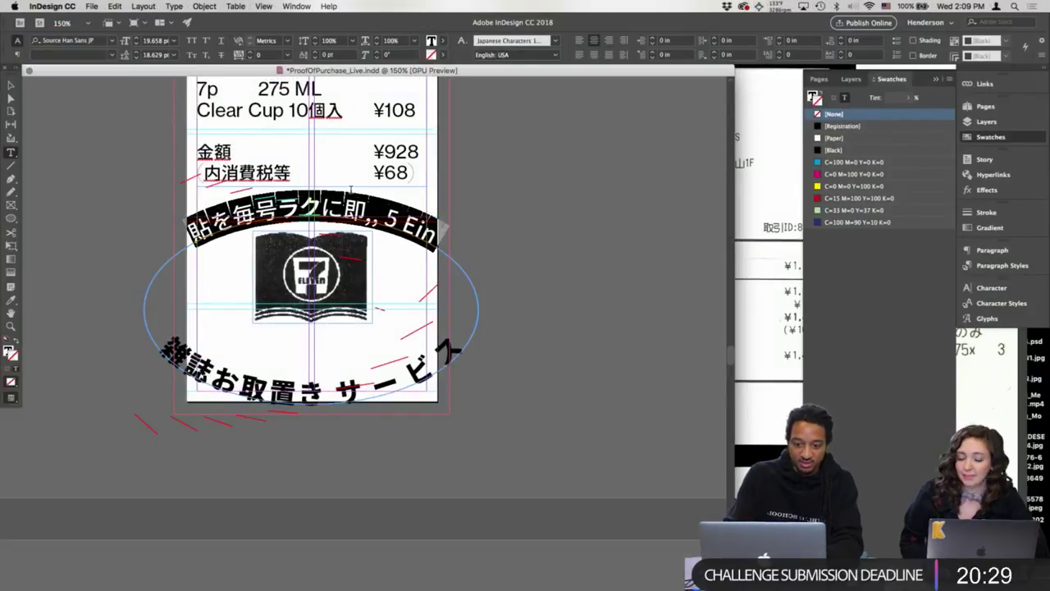
{"action": "left_click", "coordinate": [11, 85]}
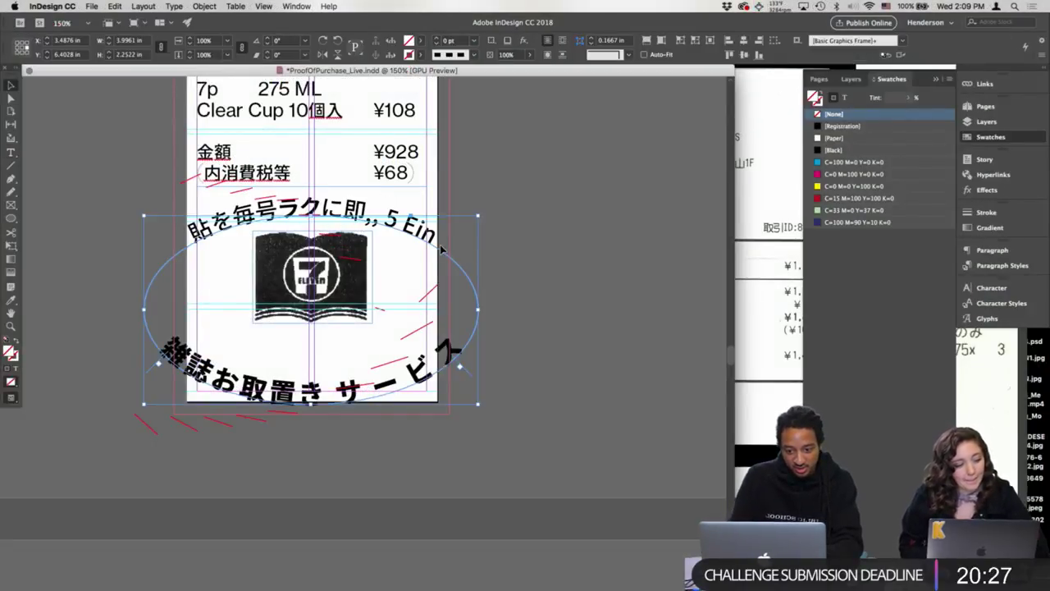
- Scale both arched text ellipses together around the book logo to about 2.93 by 1.65 in and preview the page without guides
{"action": "key", "text": "s"}
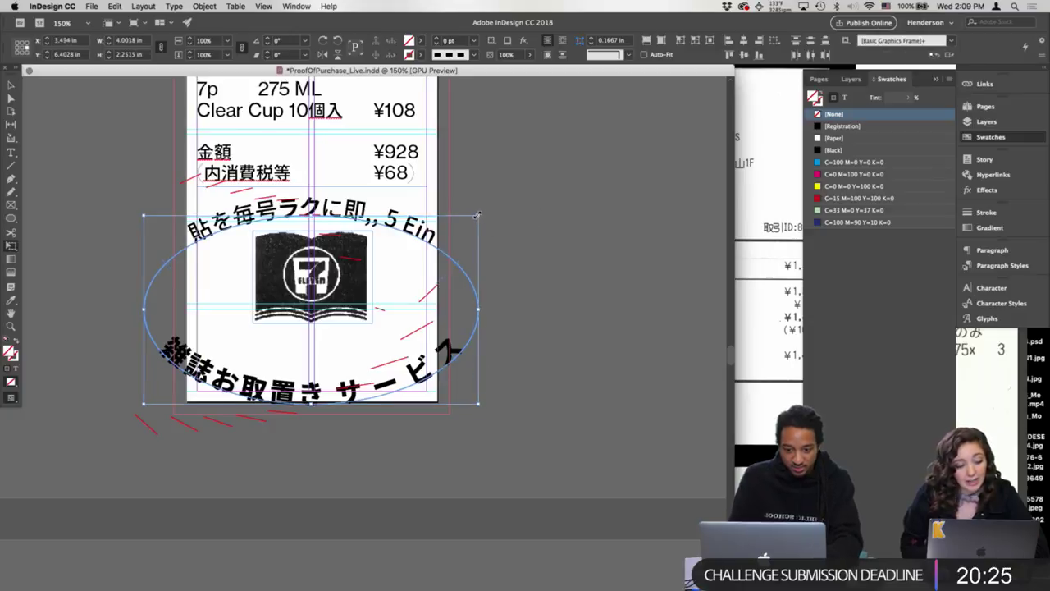
{"action": "left_click_drag", "start_coordinate": [499, 227], "coordinate": [448, 237]}
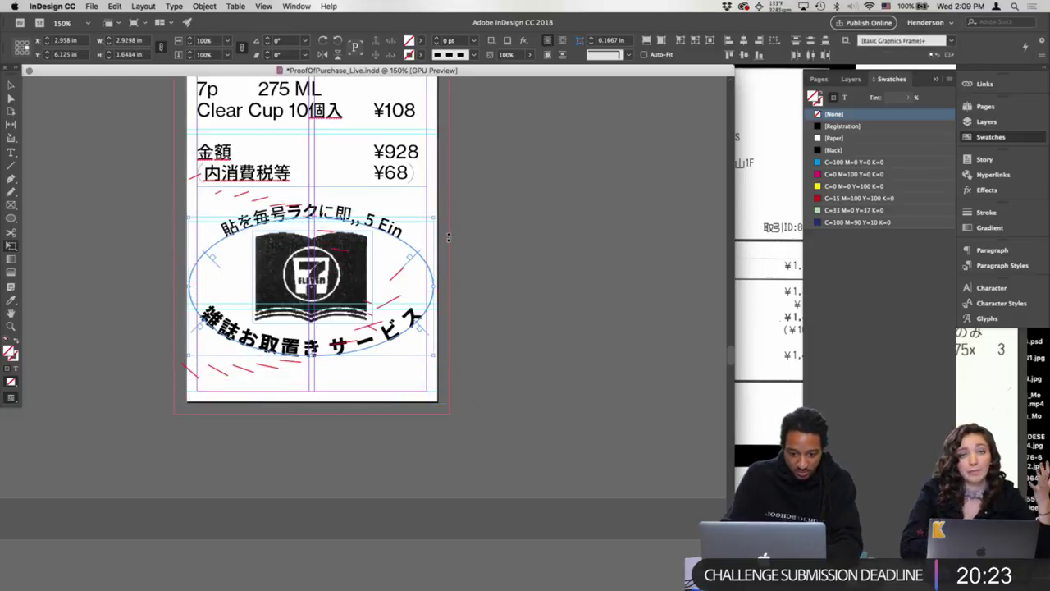
{"action": "key", "text": "v"}
{"action": "left_click", "coordinate": [539, 197]}
{"action": "key", "text": "w"}
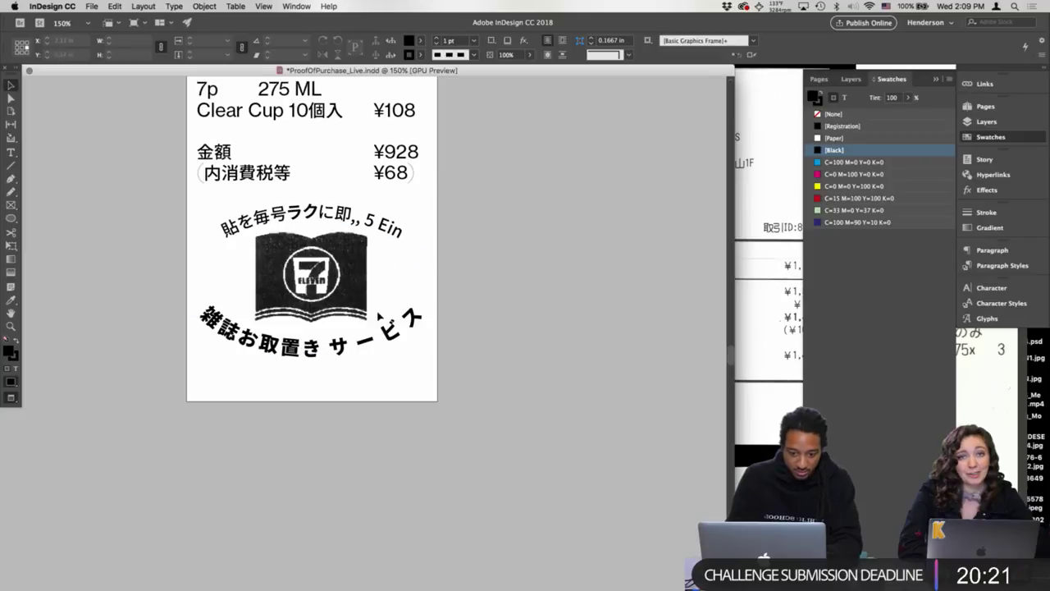
- Copy the lower arched heading's Heavy text formatting onto the whole upper arched tagline
{"action": "triple_click", "coordinate": [387, 232]}
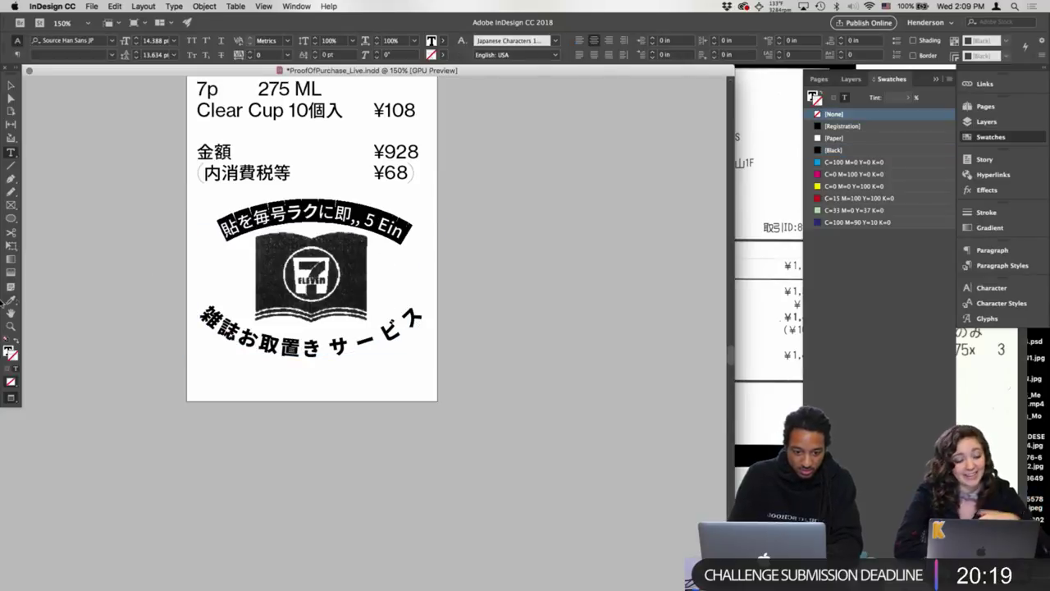
{"action": "left_click", "coordinate": [10, 300]}
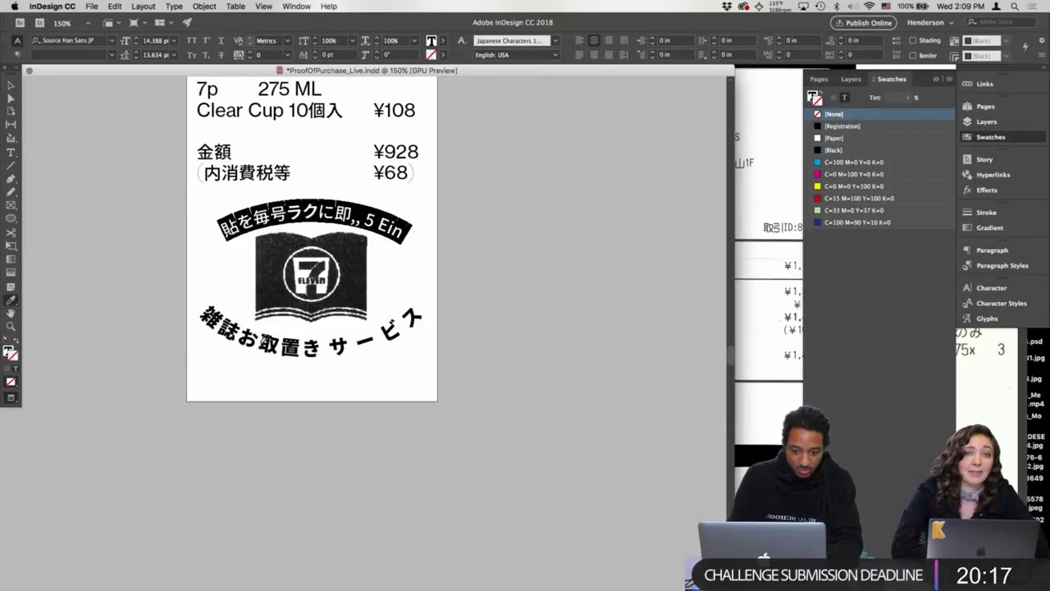
{"action": "left_click", "coordinate": [260, 339]}
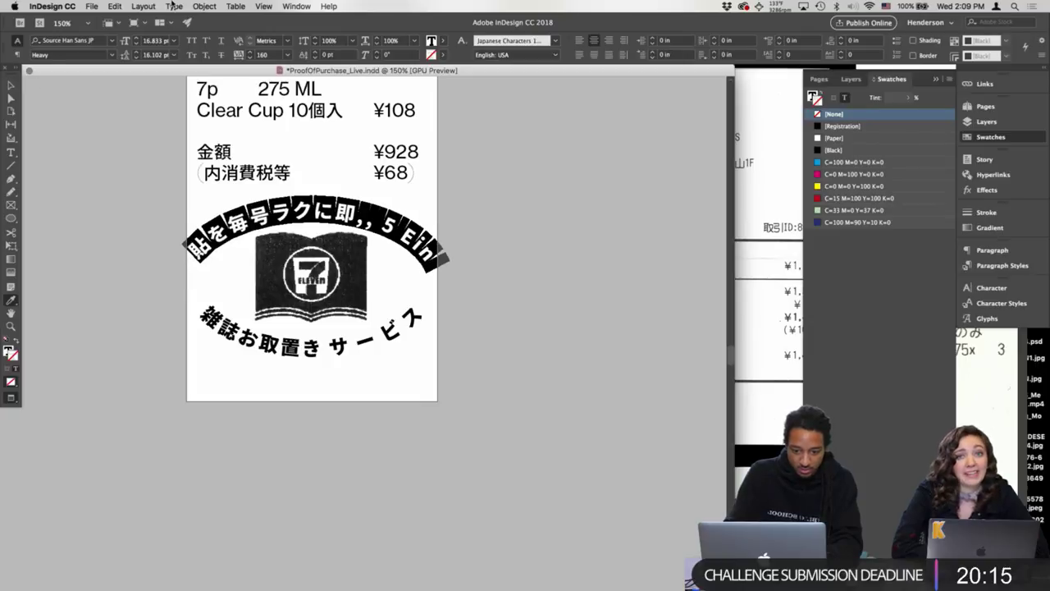
- Tighten the upper arched tagline's tracking to 20, keeping its size at 16.833 pt
{"action": "key", "text": "alt+Left"}
{"action": "key", "text": "alt+Left"}
{"action": "key", "text": "alt+Left"}
{"action": "key", "text": "alt+Left"}
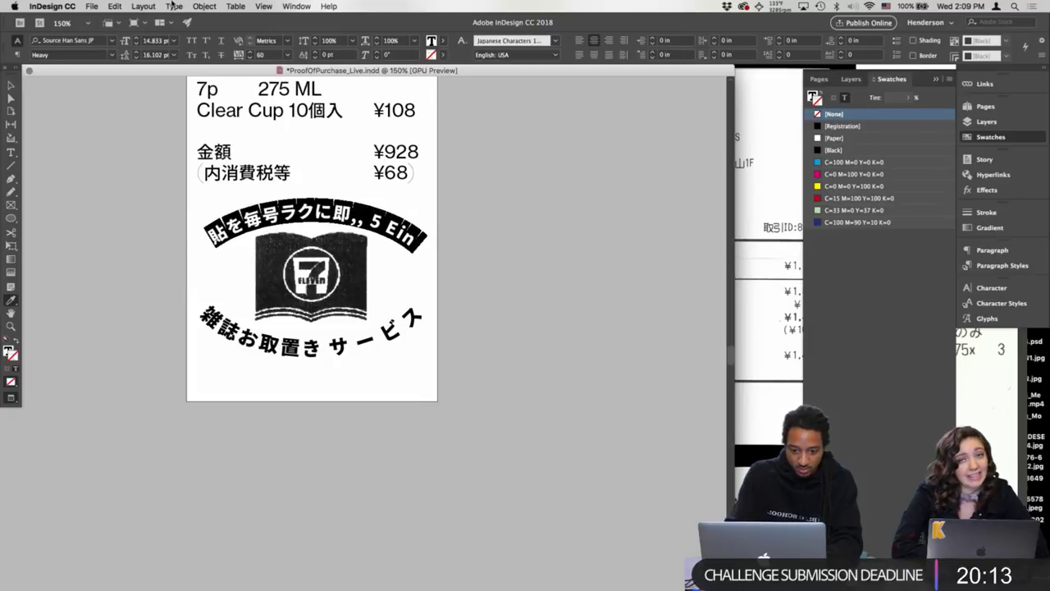
{"action": "key", "text": "super+shift+period"}
{"action": "key", "text": "alt+Left"}
{"action": "key", "text": "alt+Left"}
{"action": "key", "text": "alt+Left"}
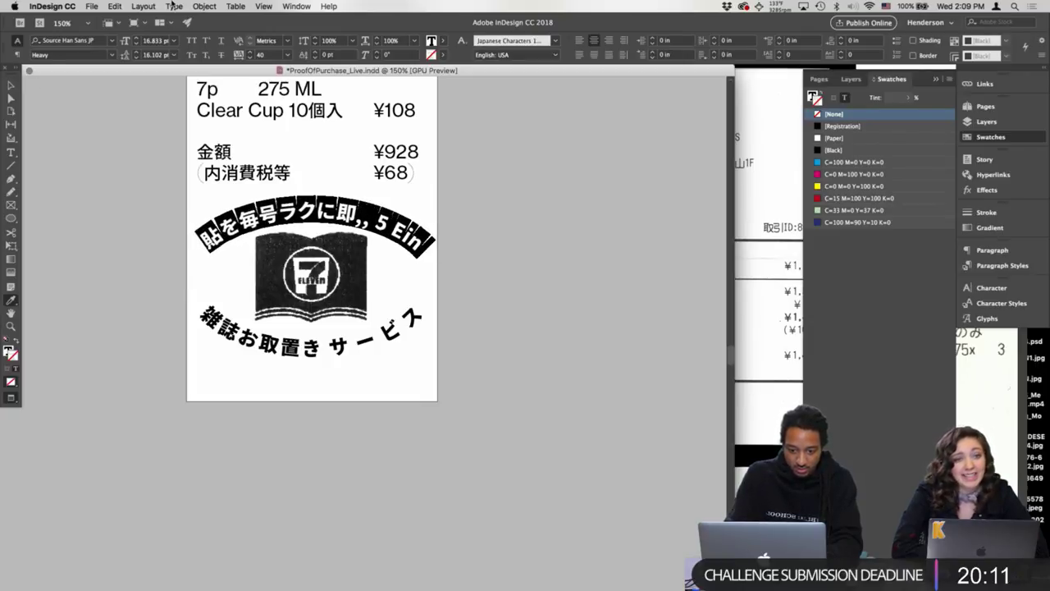
{"action": "key", "text": "alt+Right"}
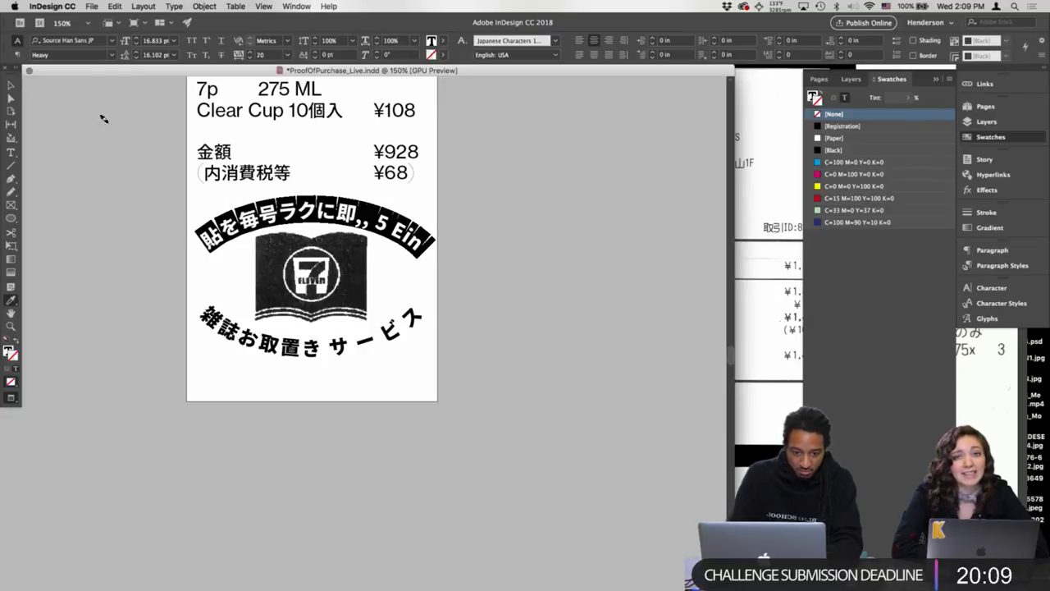
{"action": "left_click", "coordinate": [16, 94]}
- Copy the upper arched tagline's formatting onto the whole lower heading 雑誌お取置き サービス
{"action": "left_click", "coordinate": [364, 356]}
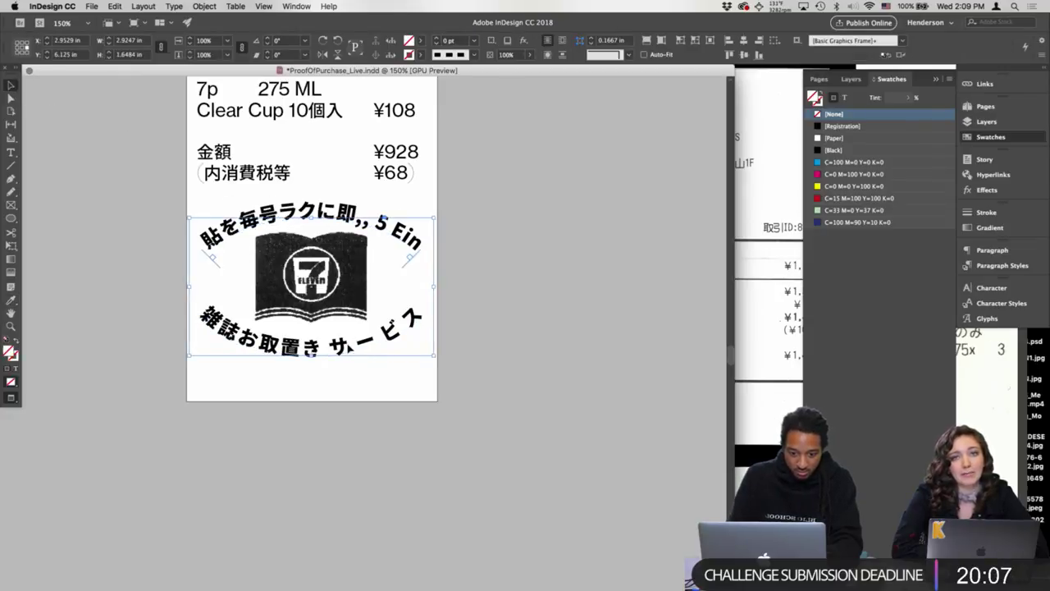
{"action": "double_click", "coordinate": [347, 345]}
{"action": "key", "text": "super+a"}
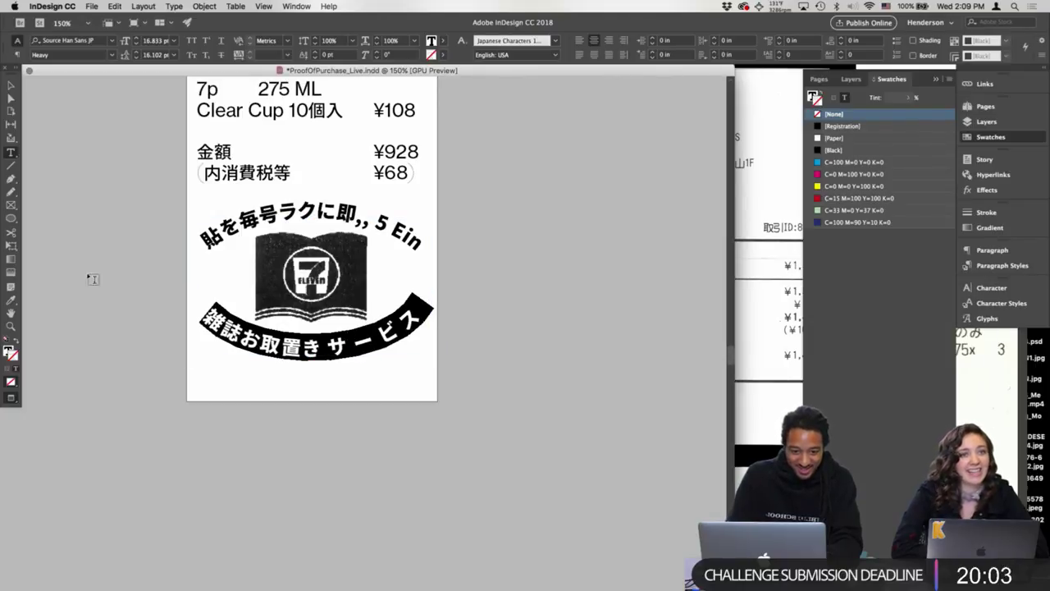
{"action": "left_click", "coordinate": [11, 301]}
{"action": "left_click", "coordinate": [263, 208]}
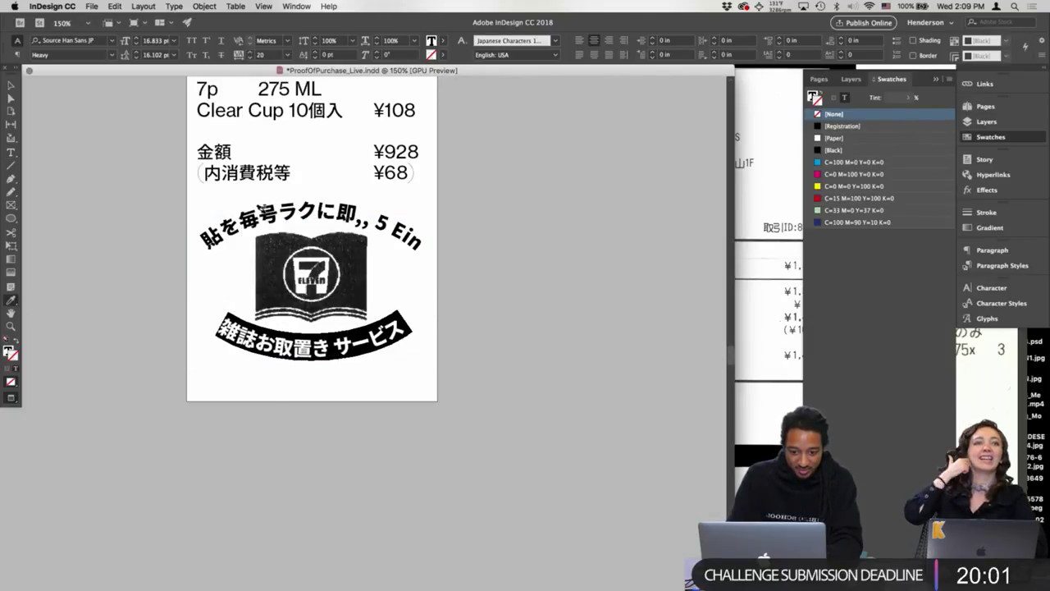
- Sample the lower arched heading's text formatting onto the upper tagline again
{"action": "left_click", "coordinate": [11, 85]}
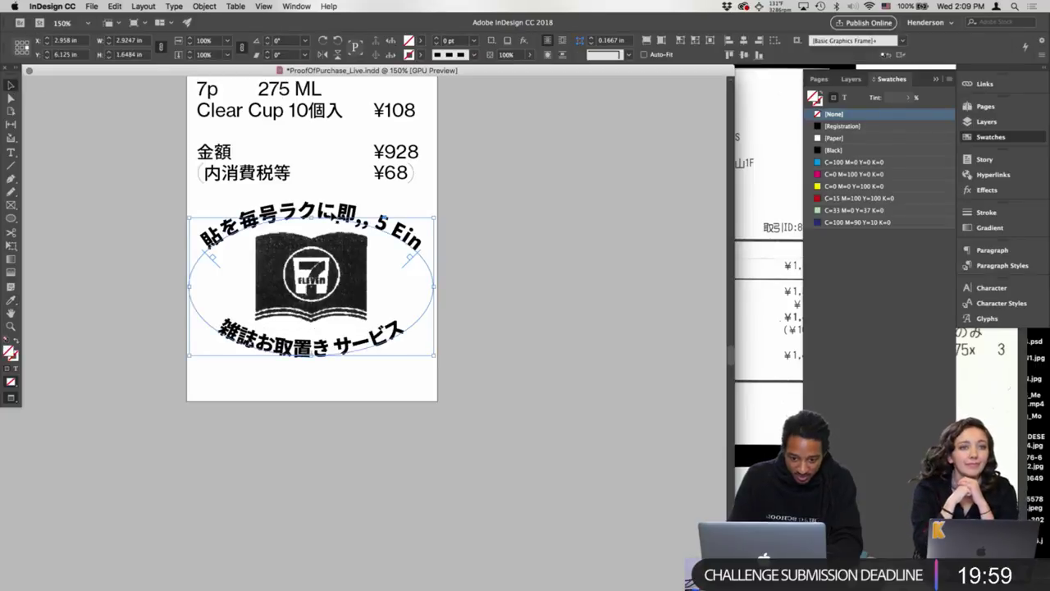
{"action": "double_click", "coordinate": [331, 211]}
{"action": "key", "text": "super+a"}
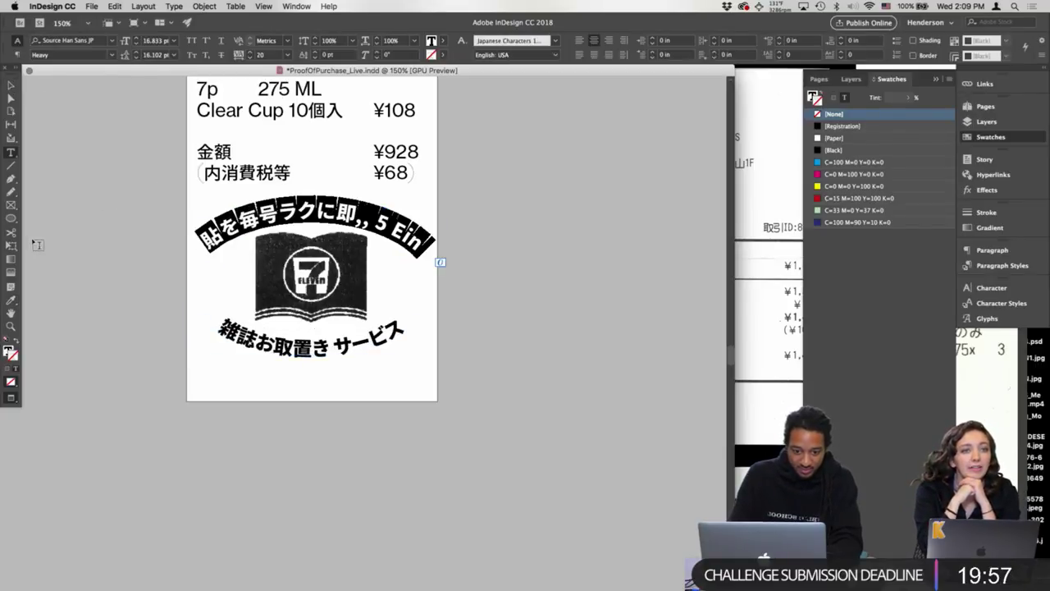
{"action": "left_click_drag", "start_coordinate": [11, 301], "coordinate": [66, 313]}
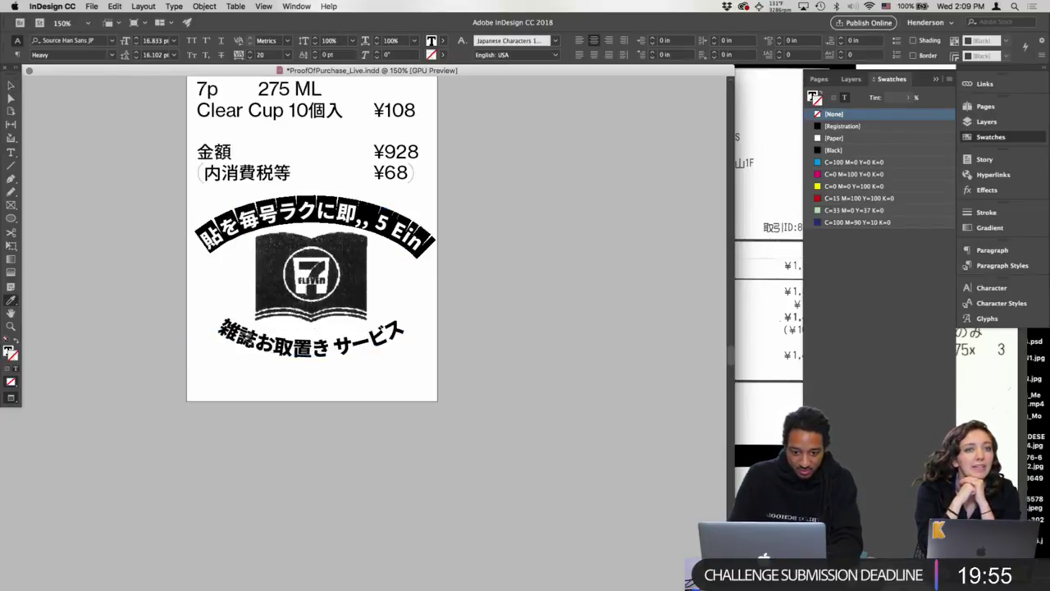
{"action": "left_click", "coordinate": [242, 342]}
{"action": "left_click", "coordinate": [11, 84]}
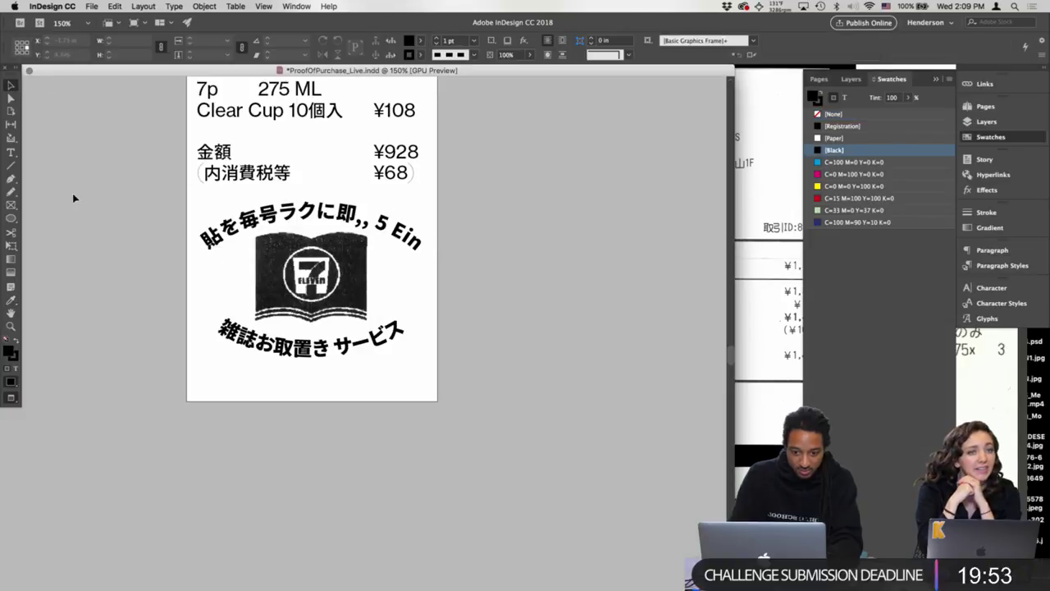
- Set the ",, 5 Ein" part of the upper arched tagline in Neue Haas Grotesk Display Pro 75 Bold
{"action": "double_click", "coordinate": [393, 227]}
{"action": "left_click_drag", "start_coordinate": [375, 220], "coordinate": [448, 259]}
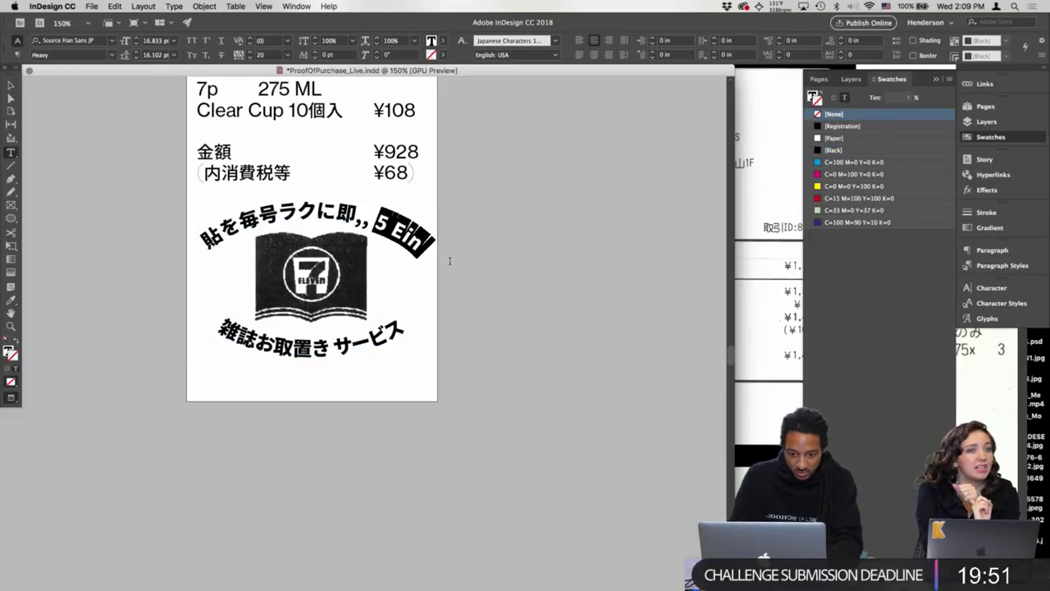
{"action": "left_click", "coordinate": [91, 43]}
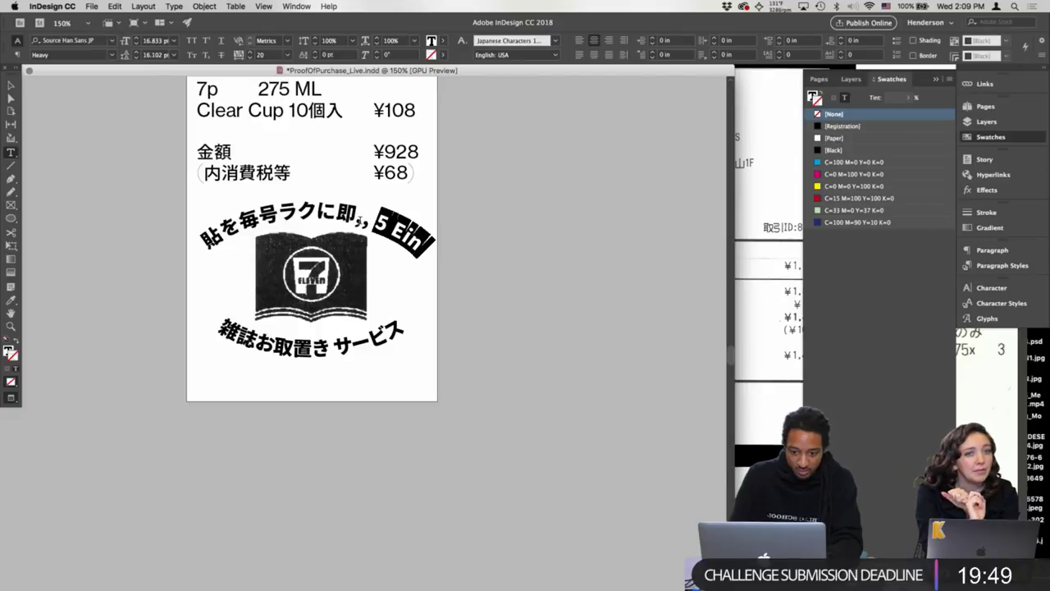
{"action": "left_click_drag", "start_coordinate": [356, 202], "coordinate": [440, 261]}
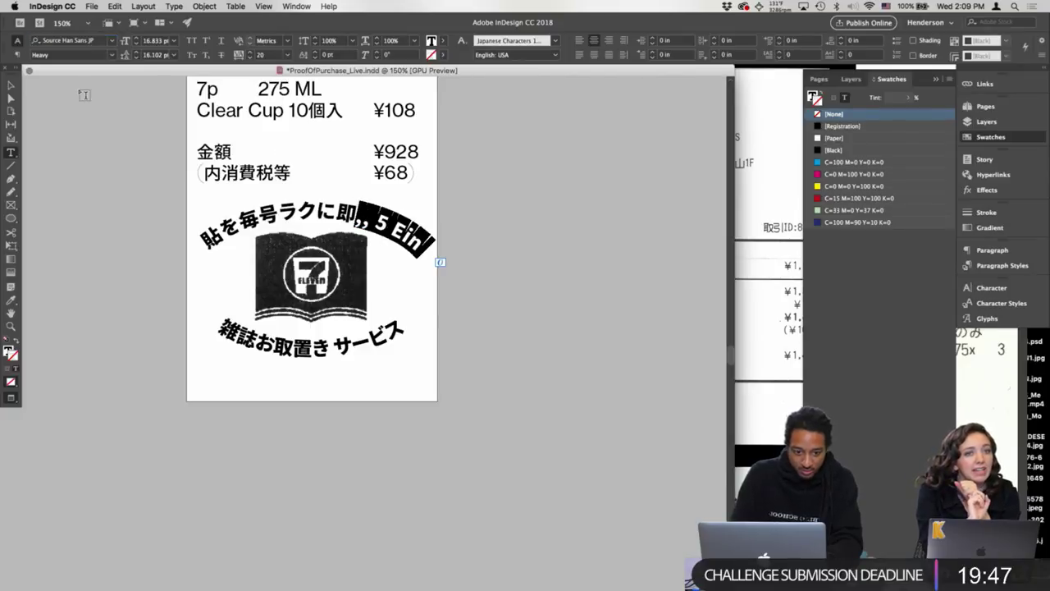
{"action": "left_click", "coordinate": [82, 40]}
{"action": "type", "text": "nue"}
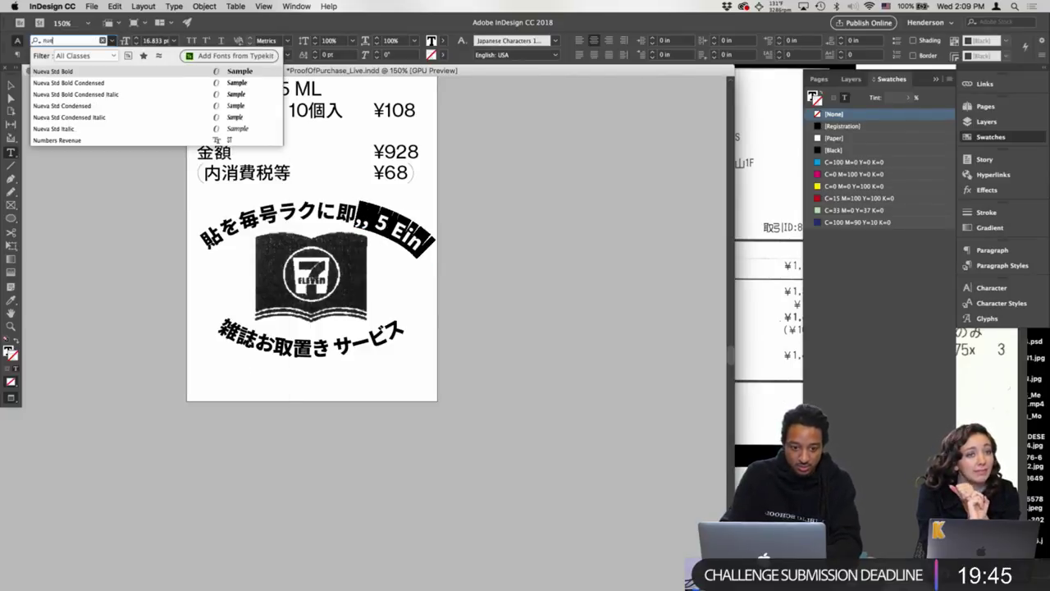
{"action": "key", "text": "BackSpace"}
{"action": "key", "text": "BackSpace"}
{"action": "type", "text": "eue"}
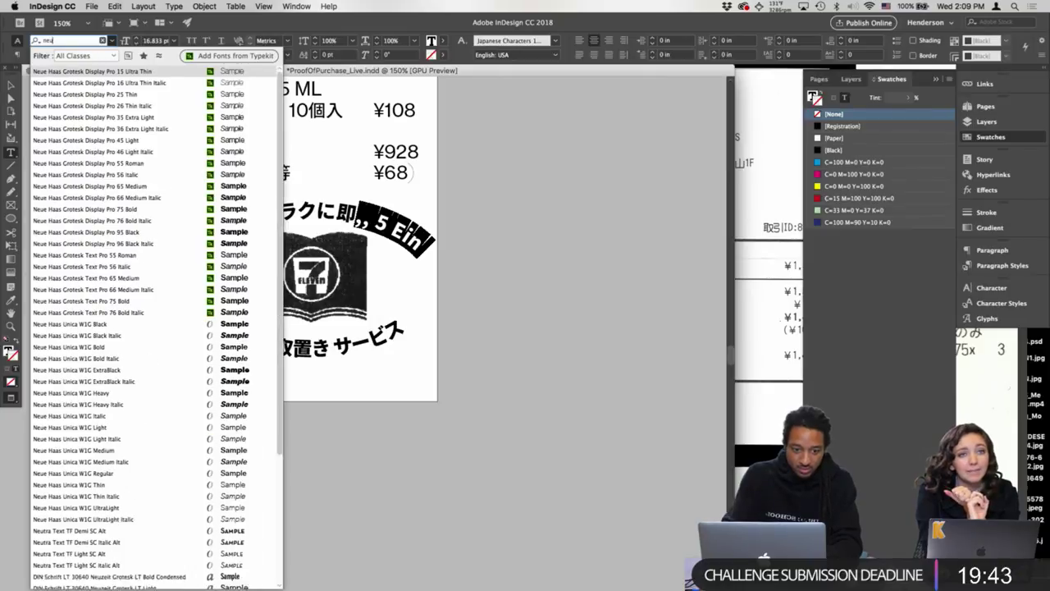
{"action": "key", "text": "Down"}
{"action": "key", "text": "Down"}
{"action": "key", "text": "Down"}
{"action": "key", "text": "Down"}
{"action": "key", "text": "Down"}
{"action": "key", "text": "Down"}
{"action": "key", "text": "Down"}
{"action": "key", "text": "Down"}
{"action": "key", "text": "Down"}
{"action": "key", "text": "Down"}
{"action": "key", "text": "Down"}
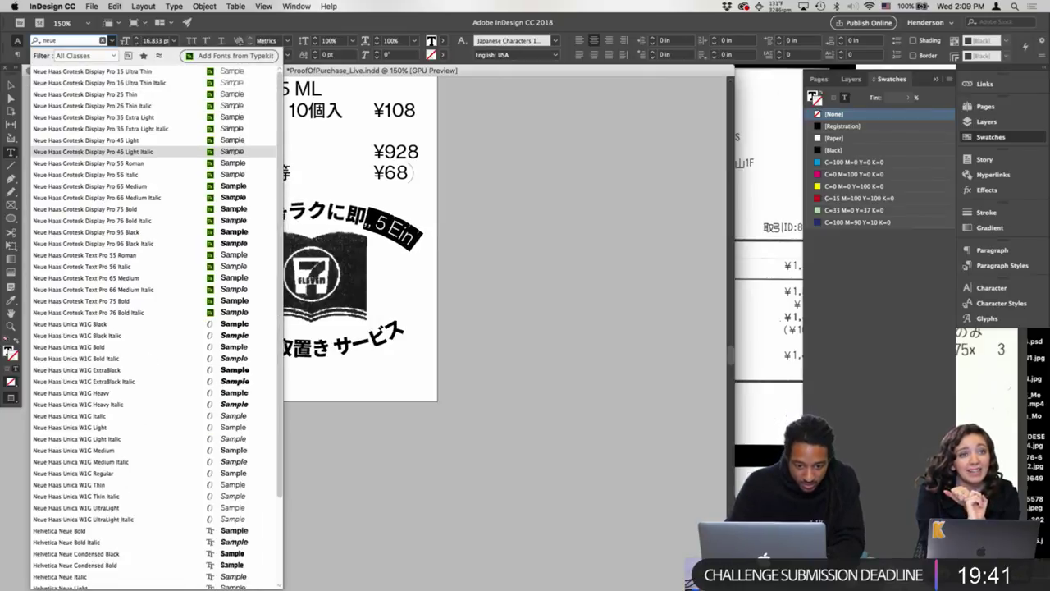
{"action": "key", "text": "Up"}
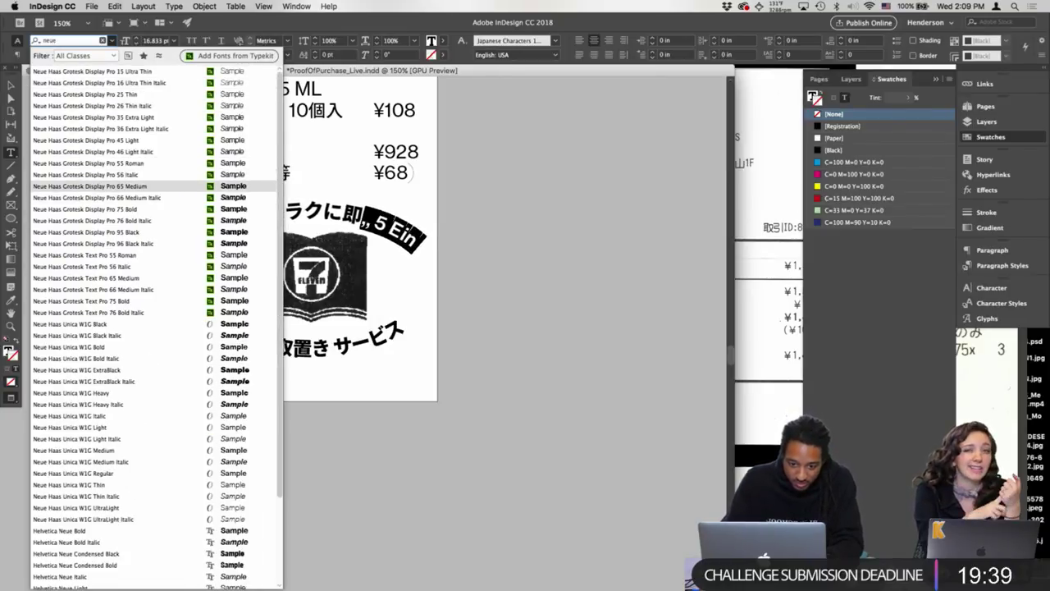
{"action": "key", "text": "Down"}
{"action": "key", "text": "Down"}
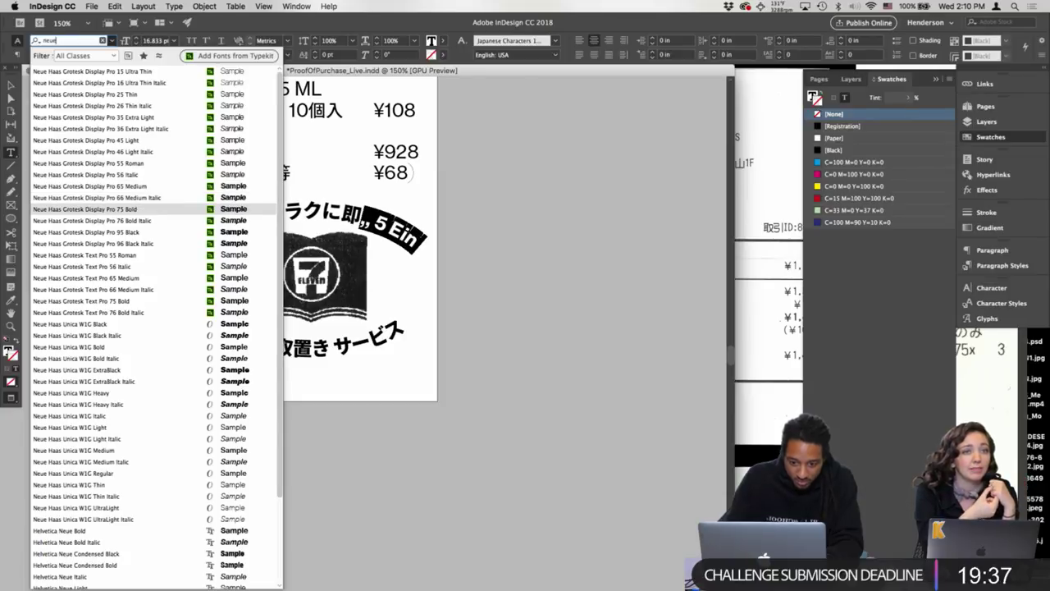
{"action": "key", "text": "Return"}
{"action": "left_click", "coordinate": [378, 216]}
{"action": "left_click", "coordinate": [11, 85]}
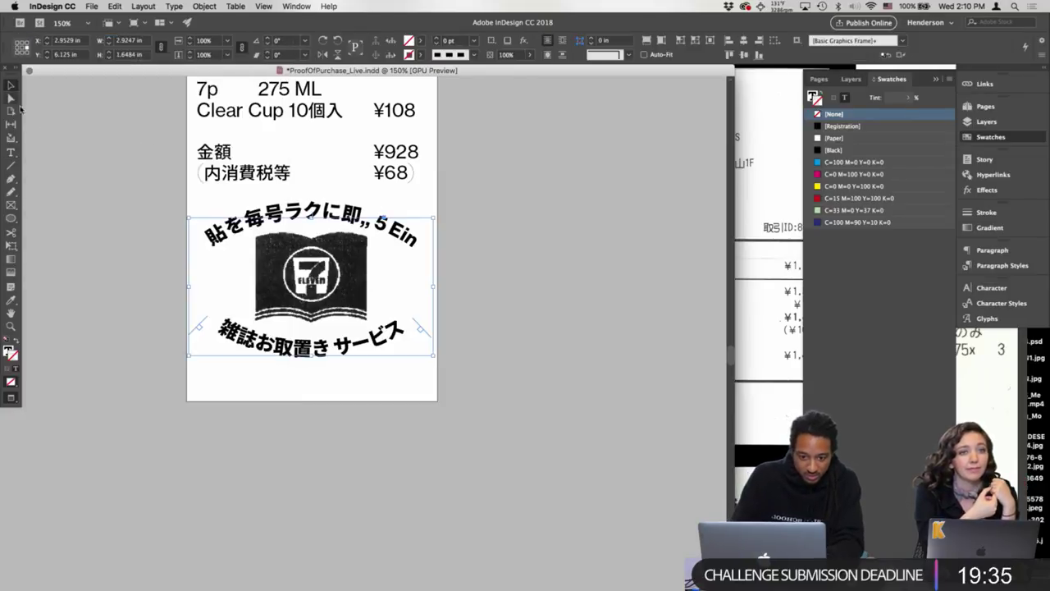
{"action": "left_click", "coordinate": [588, 243]}
- Widen the tracking of the lower arched heading 雑誌お取置き サービス to 120
{"action": "triple_click", "coordinate": [382, 340]}
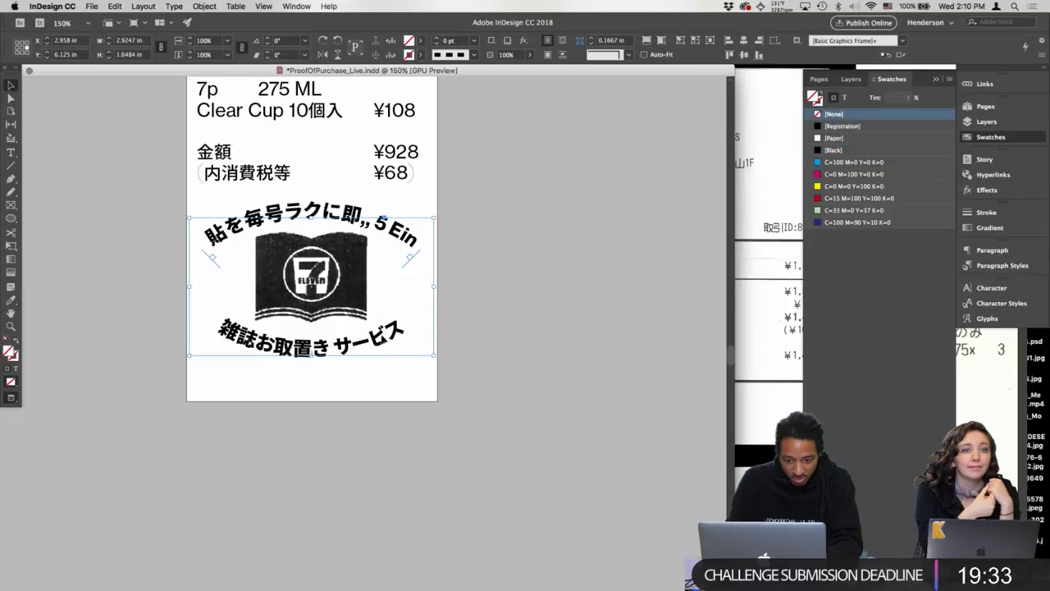
{"action": "key", "text": "alt+Right"}
{"action": "key", "text": "alt+Right"}
{"action": "key", "text": "alt+Right"}
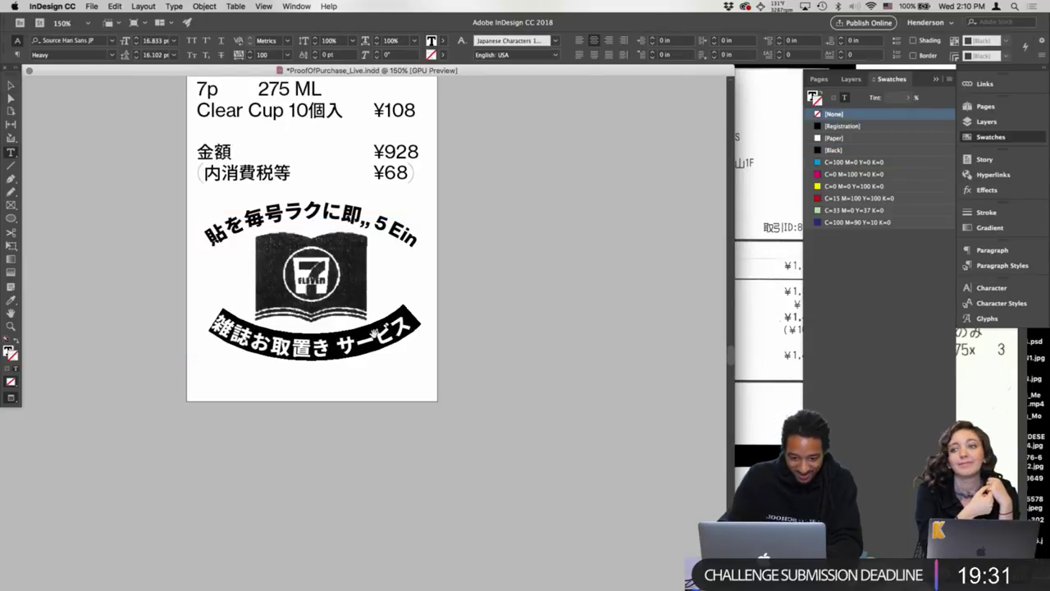
{"action": "key", "text": "alt+Right"}
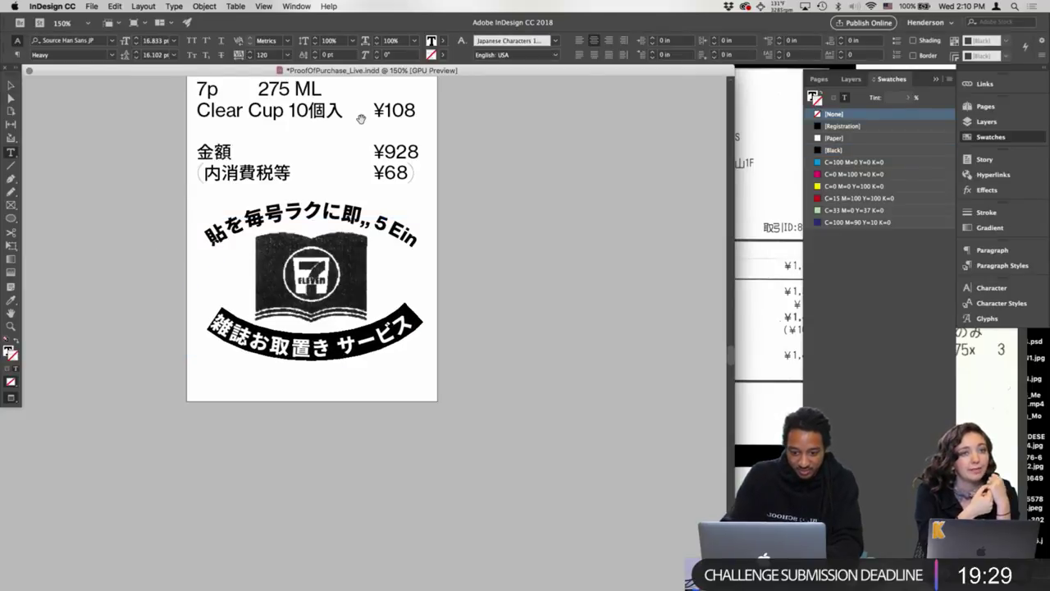
{"action": "left_click", "coordinate": [10, 85]}
- Widen the letter spacing of the lower arched heading slightly further to balance it with the upper tagline
{"action": "left_click", "coordinate": [366, 265]}
{"action": "left_click", "coordinate": [379, 228]}
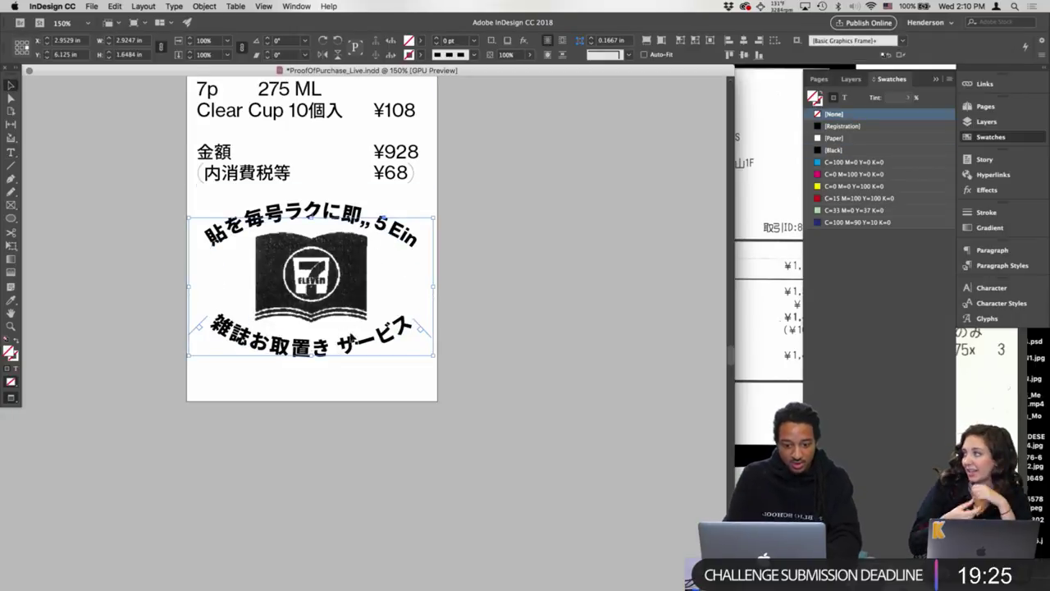
{"action": "double_click", "coordinate": [348, 331]}
{"action": "key", "text": "super+a"}
{"action": "key", "text": "alt+Right"}
{"action": "key", "text": "alt+Right"}
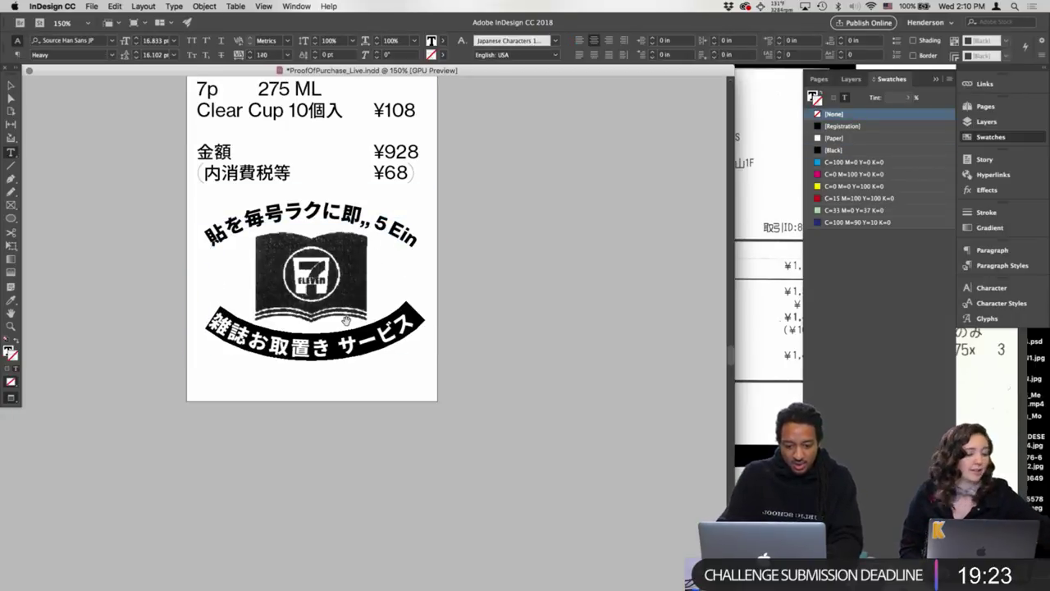
{"action": "left_click", "coordinate": [9, 74]}
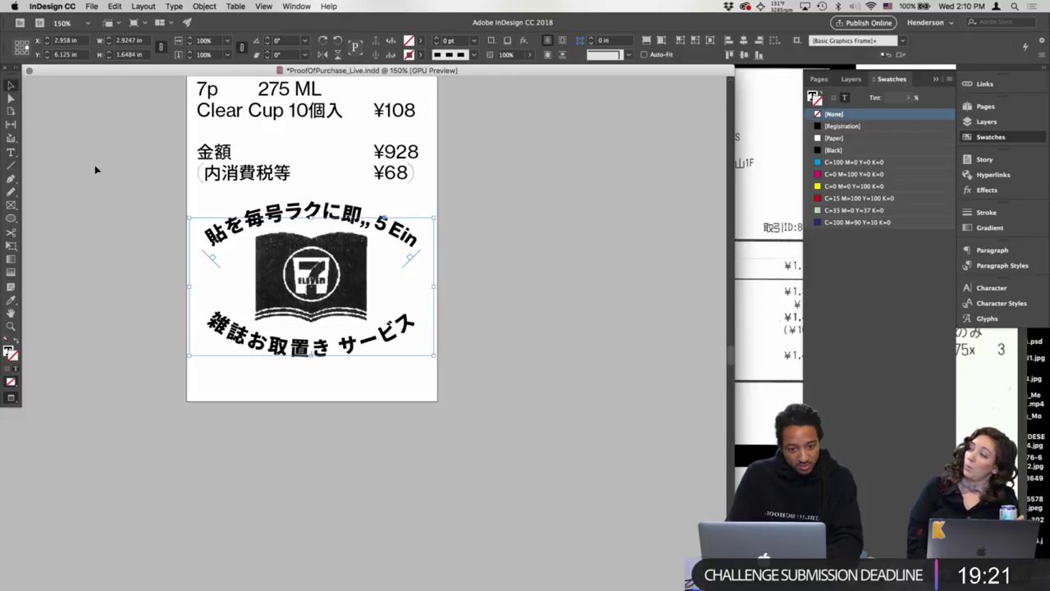
- Enlarge the book logo and both arched text lines together to about 3.07 in wide
{"action": "left_click", "coordinate": [365, 283]}
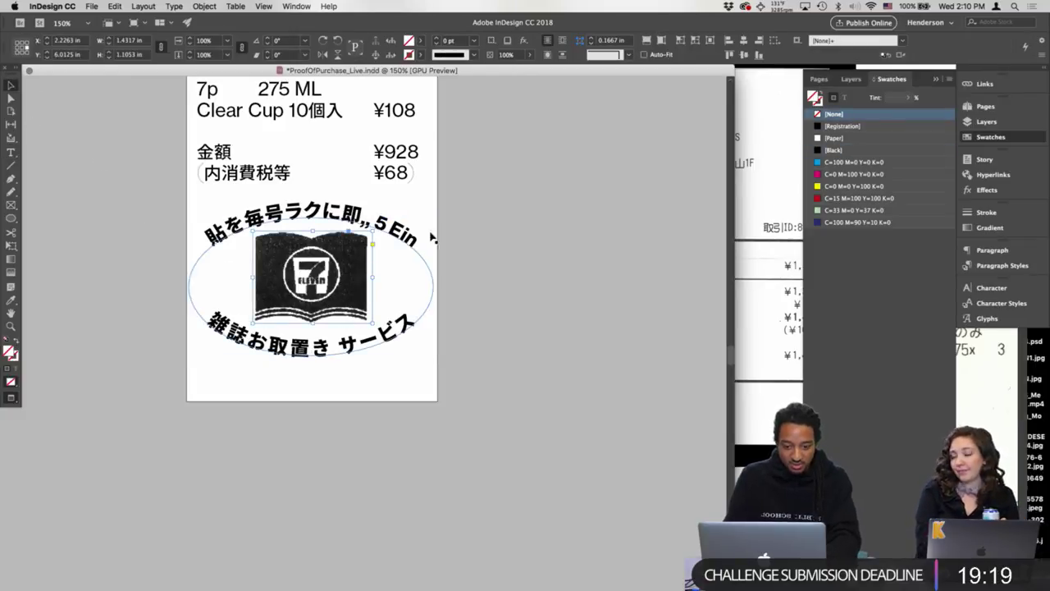
{"action": "left_click_drag", "start_coordinate": [457, 218], "coordinate": [190, 384]}
{"action": "key", "text": "w"}
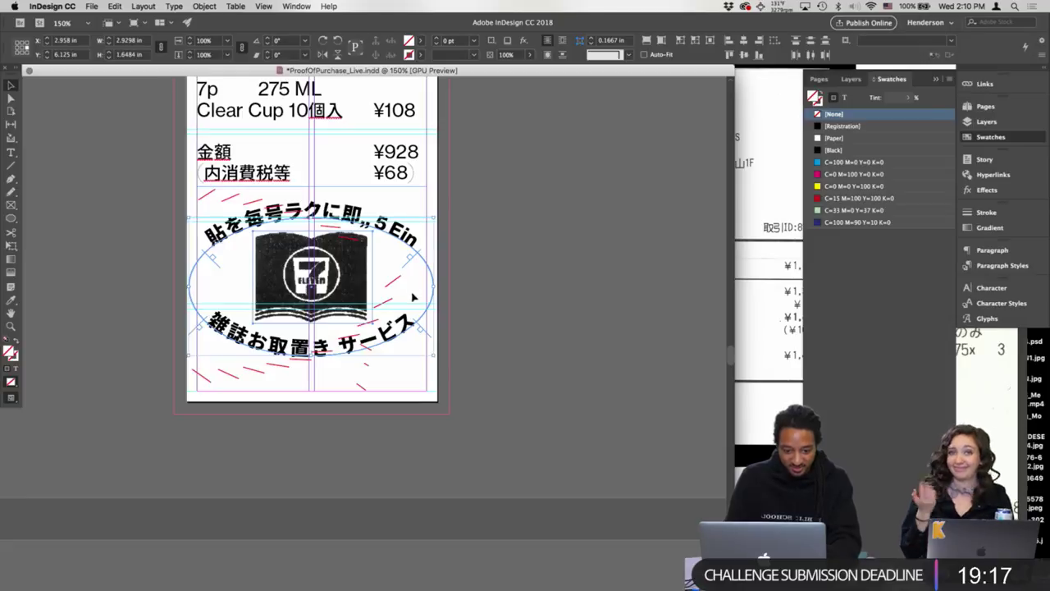
{"action": "key", "text": "e"}
{"action": "left_click_drag", "start_coordinate": [434, 217], "coordinate": [442, 201]}
- Move the logo and both arched text lines down to the receipt's bottom margin, at Y 6.5 in
{"action": "key", "text": "shift+Down"}
{"action": "key", "text": "shift+Down"}
{"action": "key", "text": "Down"}
{"action": "key", "text": "Down"}
{"action": "key", "text": "Down"}
{"action": "key", "text": "Down"}
{"action": "key", "text": "Down"}
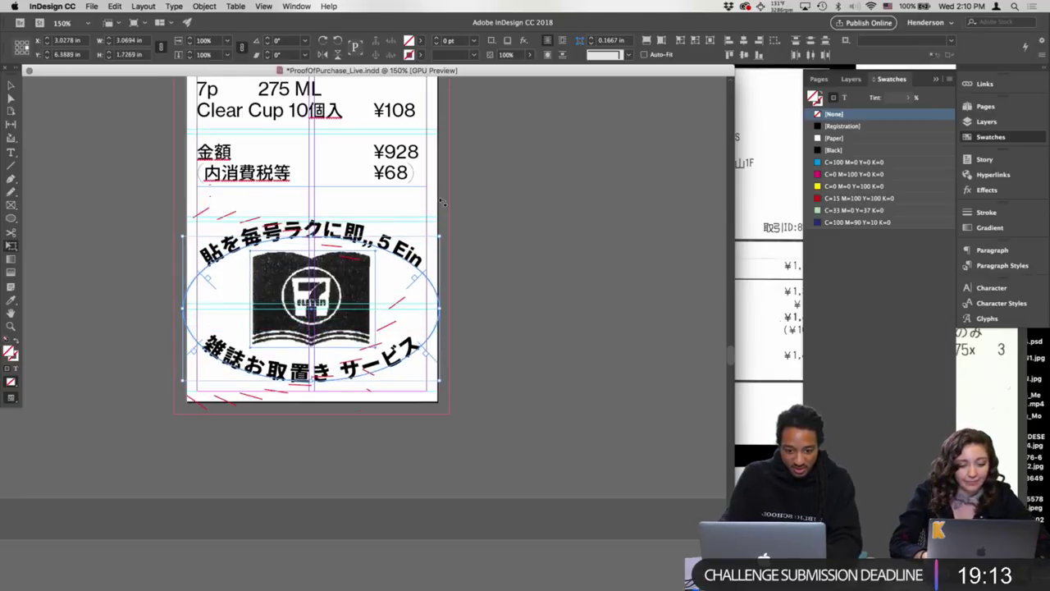
{"action": "key", "text": "Down"}
{"action": "key", "text": "Down"}
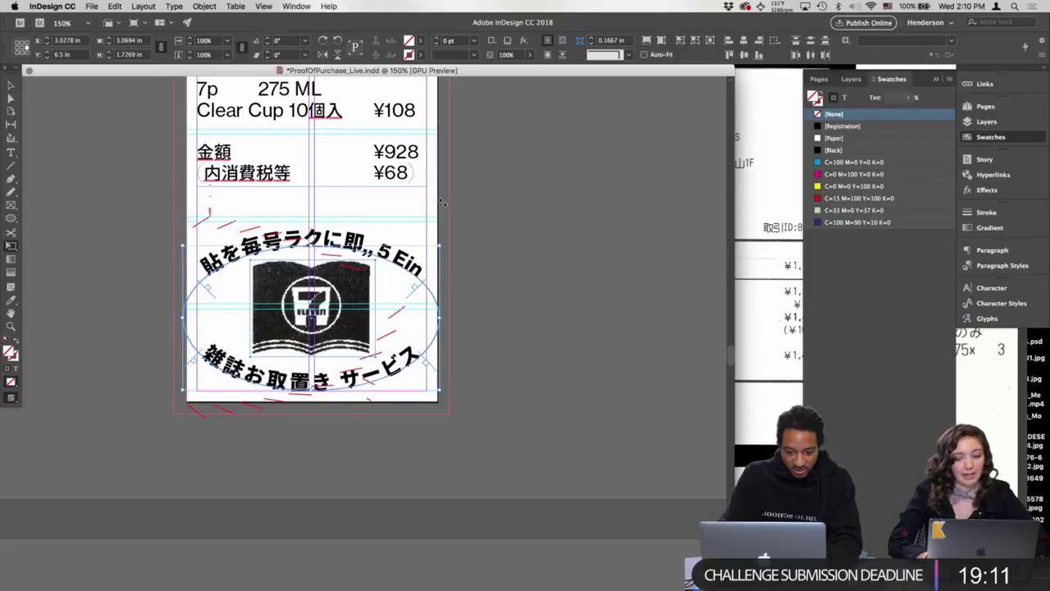
{"action": "key", "text": "v"}
{"action": "left_click", "coordinate": [490, 253]}
{"action": "key", "text": "w"}
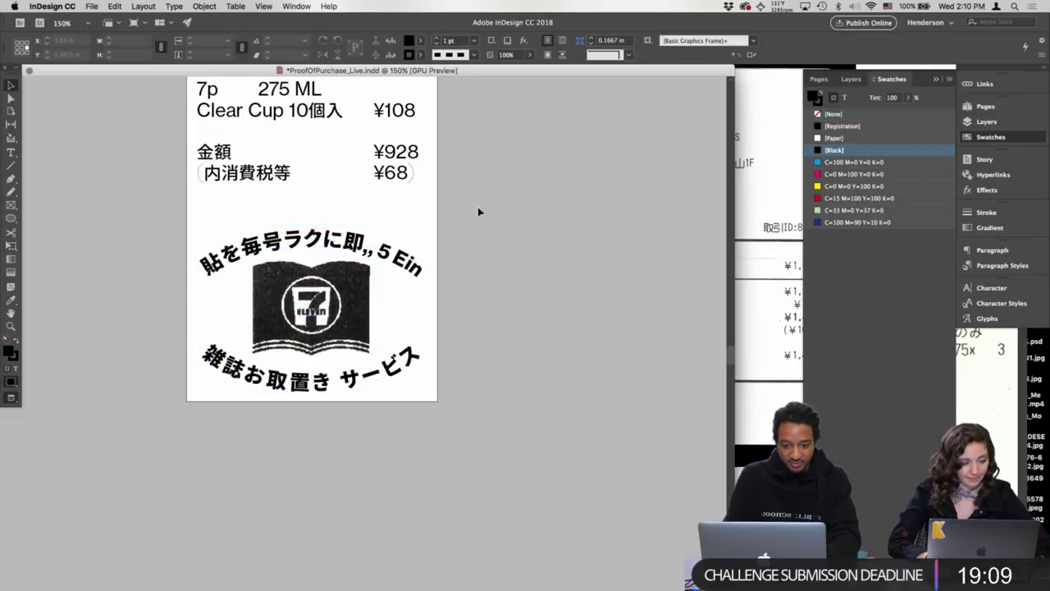
{"action": "left_click_drag", "start_coordinate": [519, 227], "coordinate": [519, 333]}
{"action": "key", "text": "super+1"}
{"action": "left_click_drag", "start_coordinate": [435, 189], "coordinate": [455, 315]}
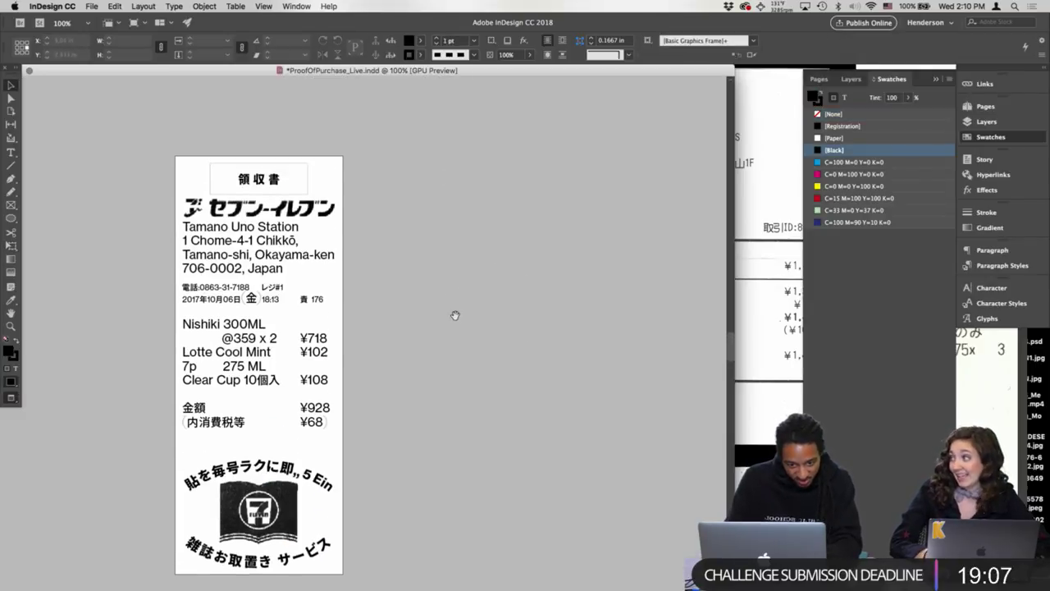
{"action": "left_click", "coordinate": [310, 189]}
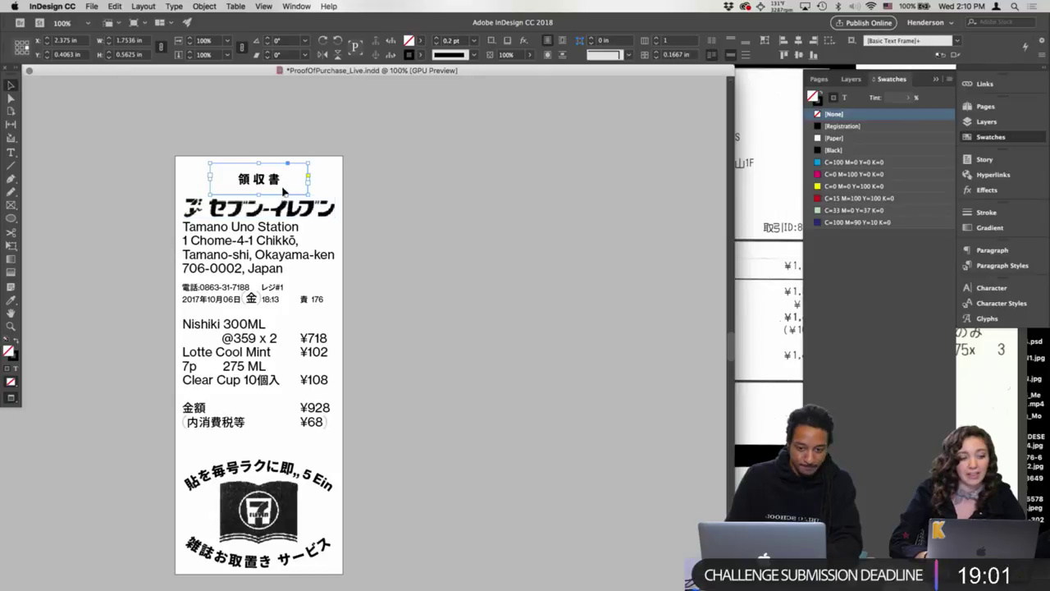
{"action": "left_click", "coordinate": [449, 196]}
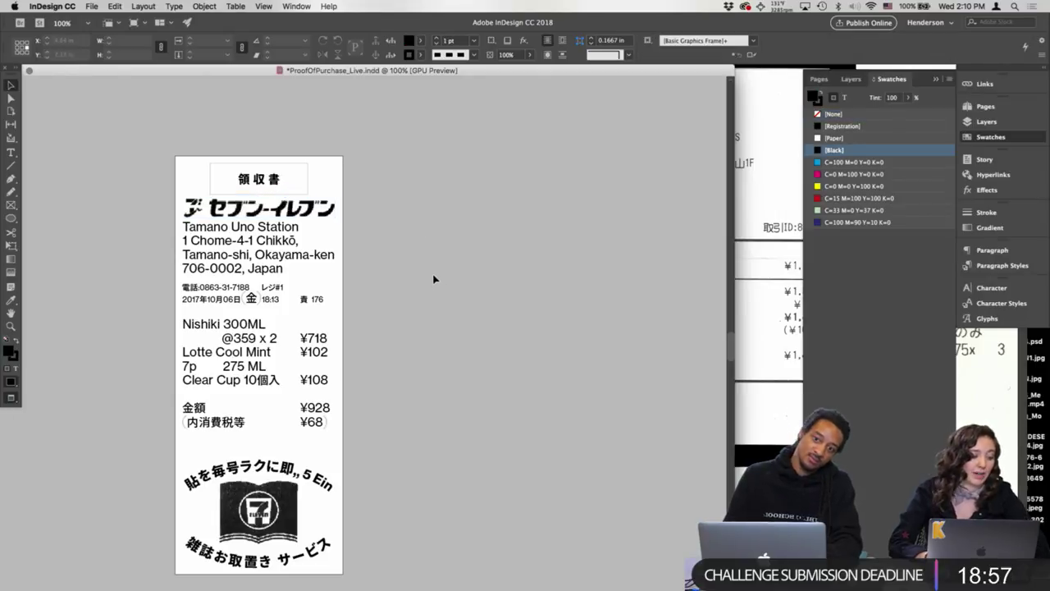
- Move the book logo and both arched text lines up closer beneath the totals, at about Y 6.14 in
{"action": "scroll", "coordinate": [434, 288], "scroll_direction": "down", "scroll_amount": 4}
{"action": "key", "text": "w"}
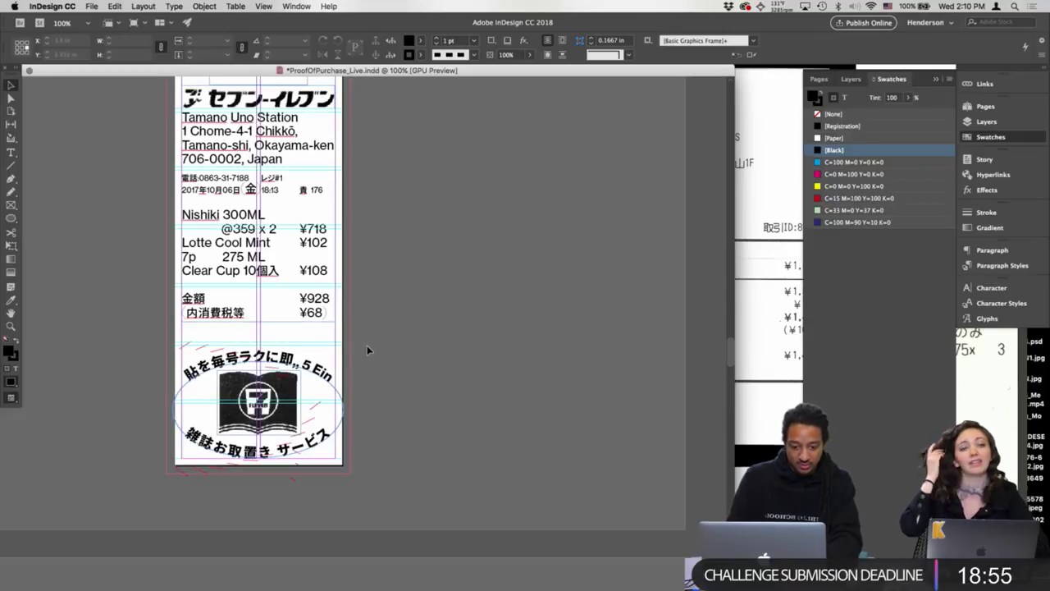
{"action": "left_click_drag", "start_coordinate": [174, 466], "coordinate": [171, 469]}
{"action": "left_click_drag", "start_coordinate": [291, 419], "coordinate": [290, 374]}
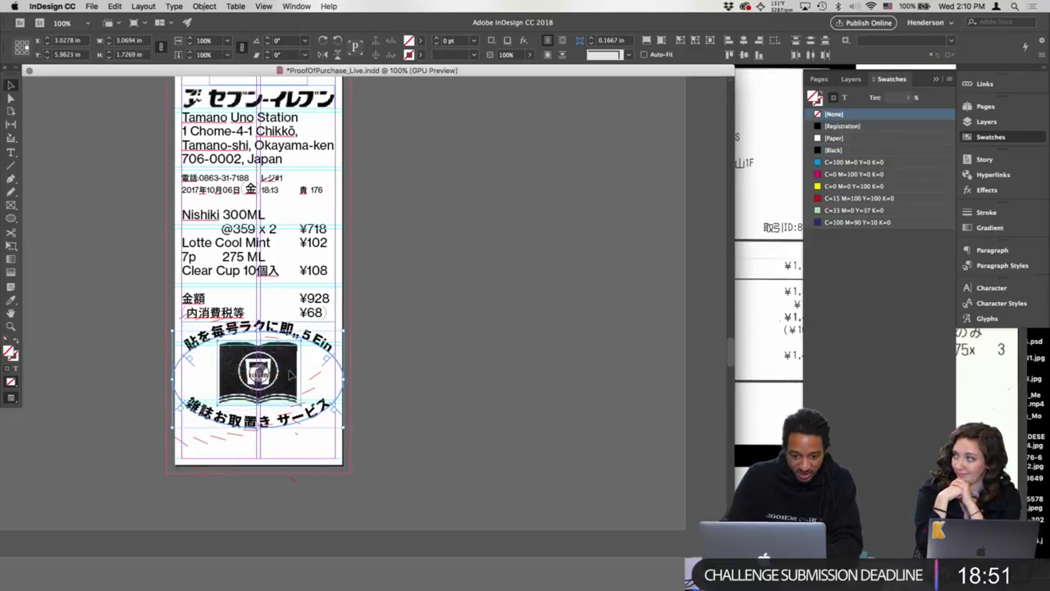
{"action": "key", "text": "shift+Down"}
{"action": "key", "text": "Down"}
{"action": "key", "text": "Down"}
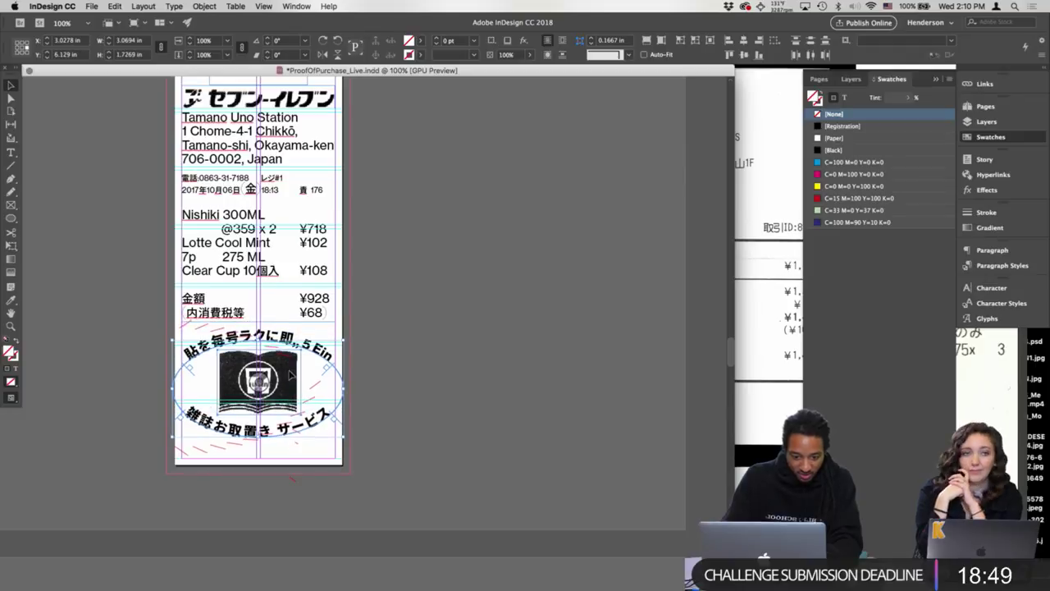
{"action": "key", "text": "Down"}
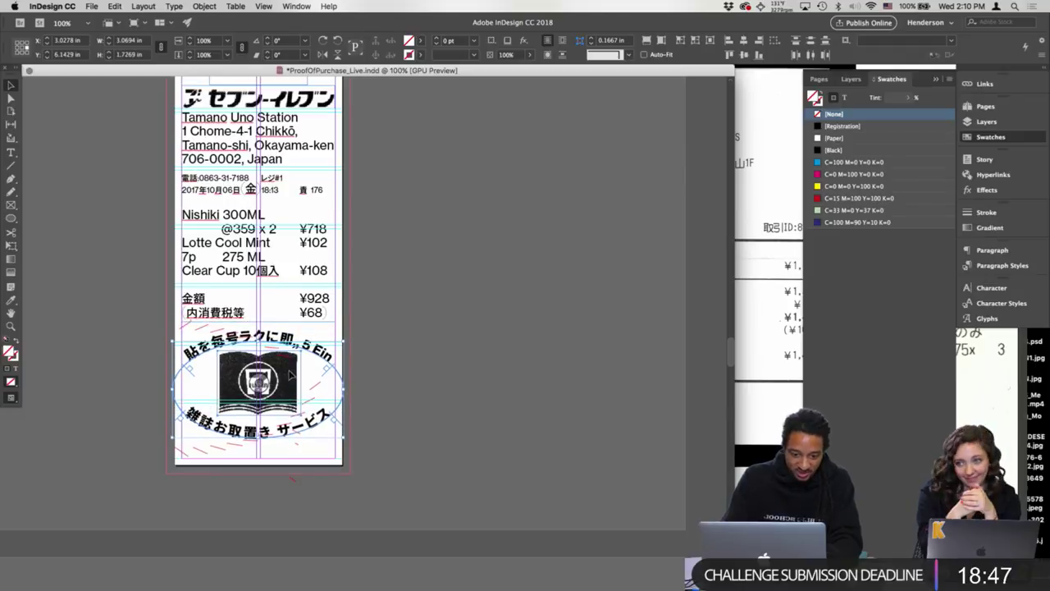
{"action": "key", "text": "w"}
{"action": "left_click", "coordinate": [429, 380]}
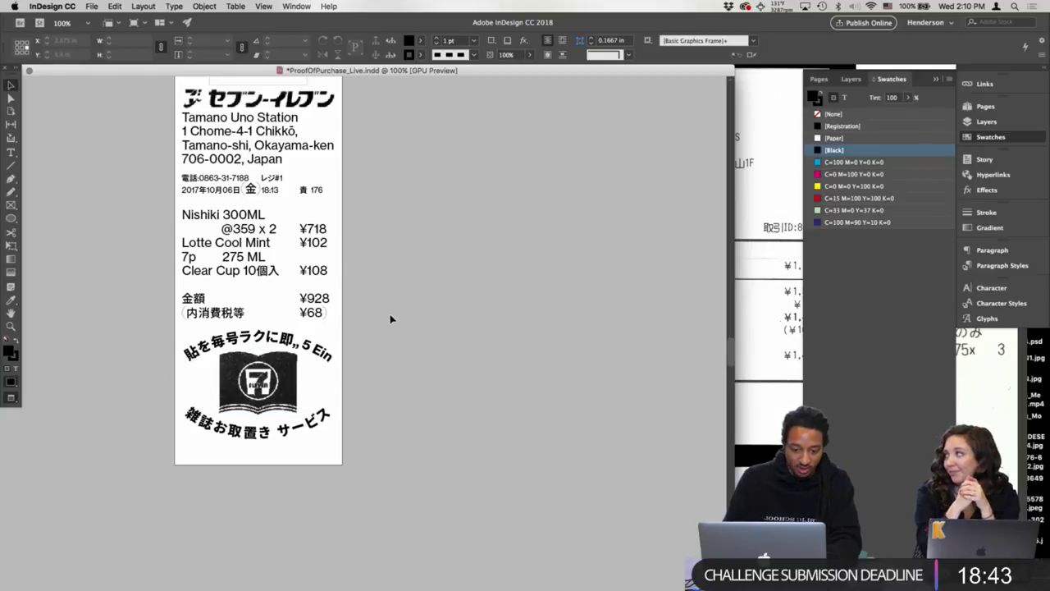
- Swap the fill and stroke of the 領収書 heading text so it has a black outline and no fill
{"action": "scroll", "coordinate": [397, 271], "scroll_direction": "up", "scroll_amount": 5}
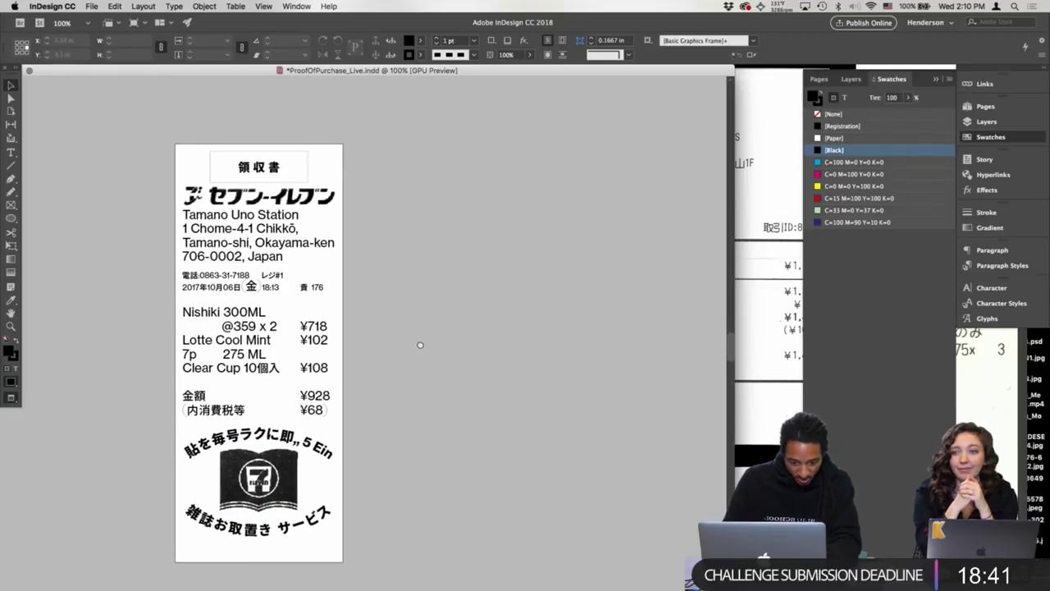
{"action": "left_click_drag", "start_coordinate": [428, 336], "coordinate": [426, 318]}
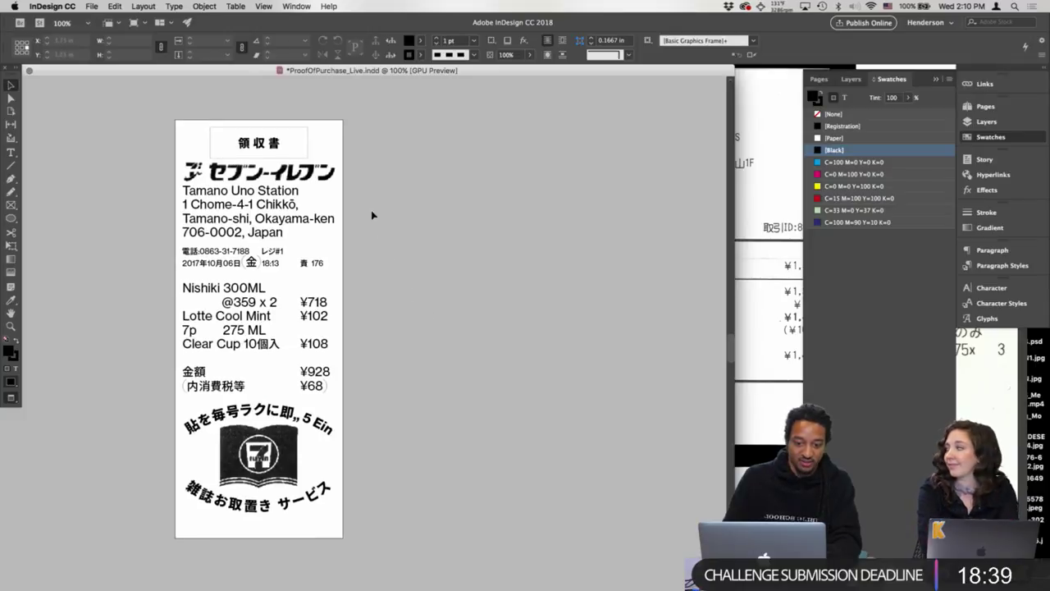
{"action": "left_click", "coordinate": [286, 143]}
{"action": "double_click", "coordinate": [285, 142]}
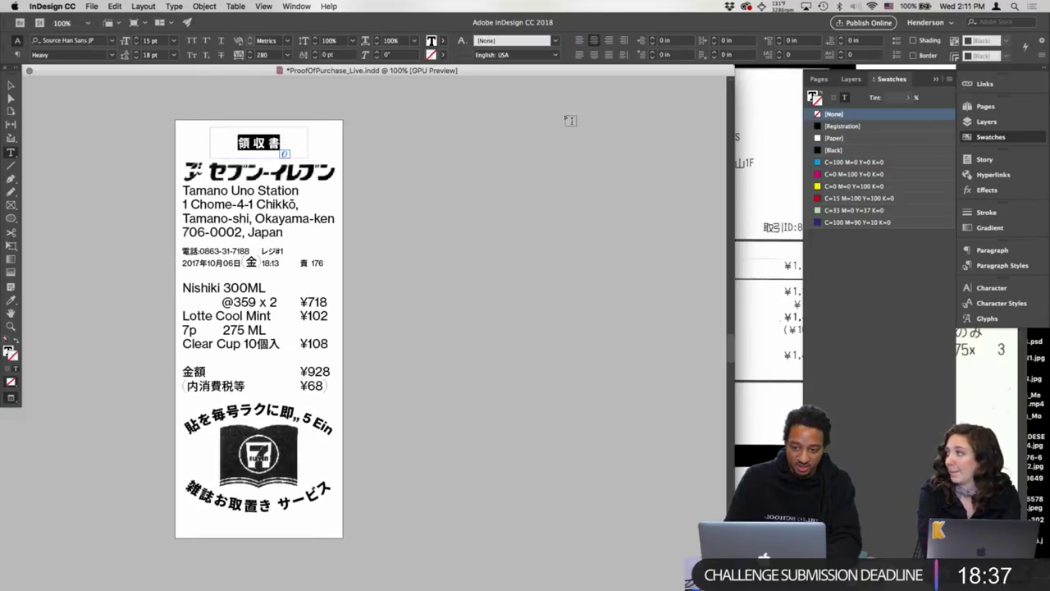
{"action": "left_click", "coordinate": [16, 344]}
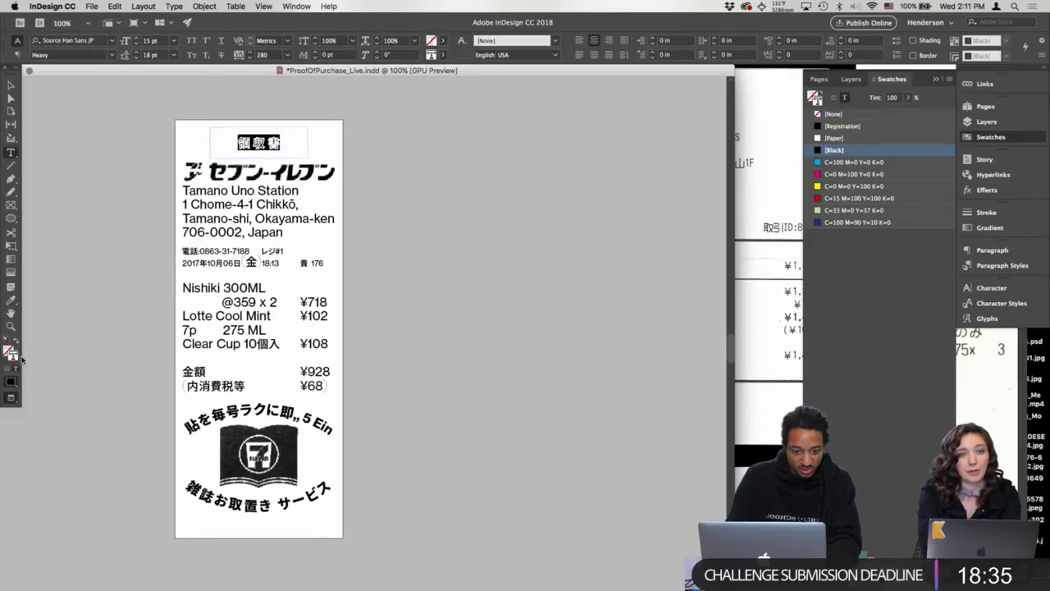
{"action": "left_click", "coordinate": [11, 86]}
{"action": "left_click", "coordinate": [131, 147]}
- Thin the 領収書 heading's text outline, trying a 0.5 pt stroke weight before settling on 0.2 pt
{"action": "double_click", "coordinate": [265, 146]}
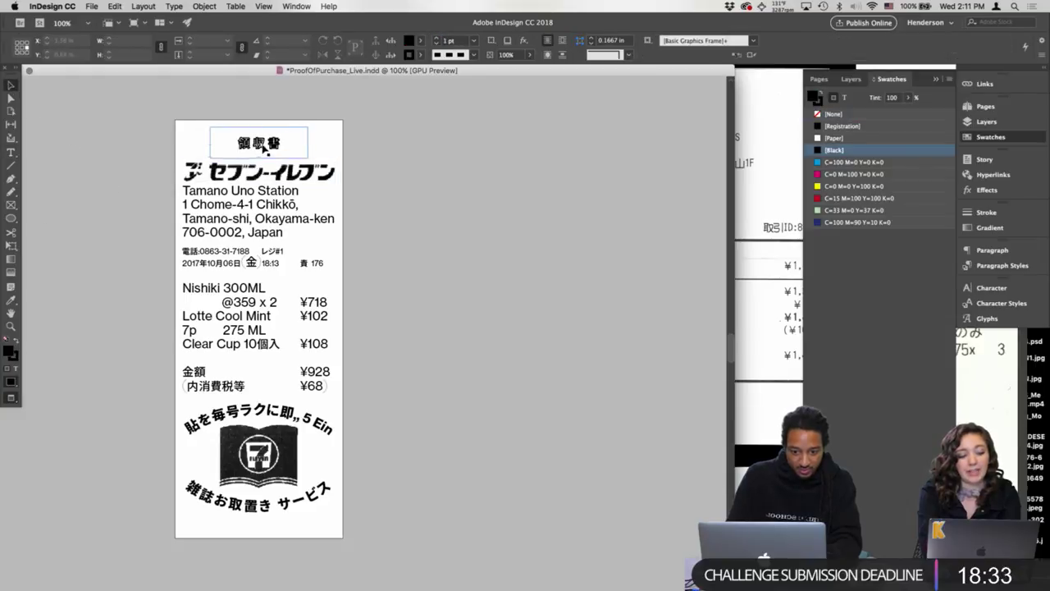
{"action": "key", "text": "super+a"}
{"action": "left_click", "coordinate": [1001, 212]}
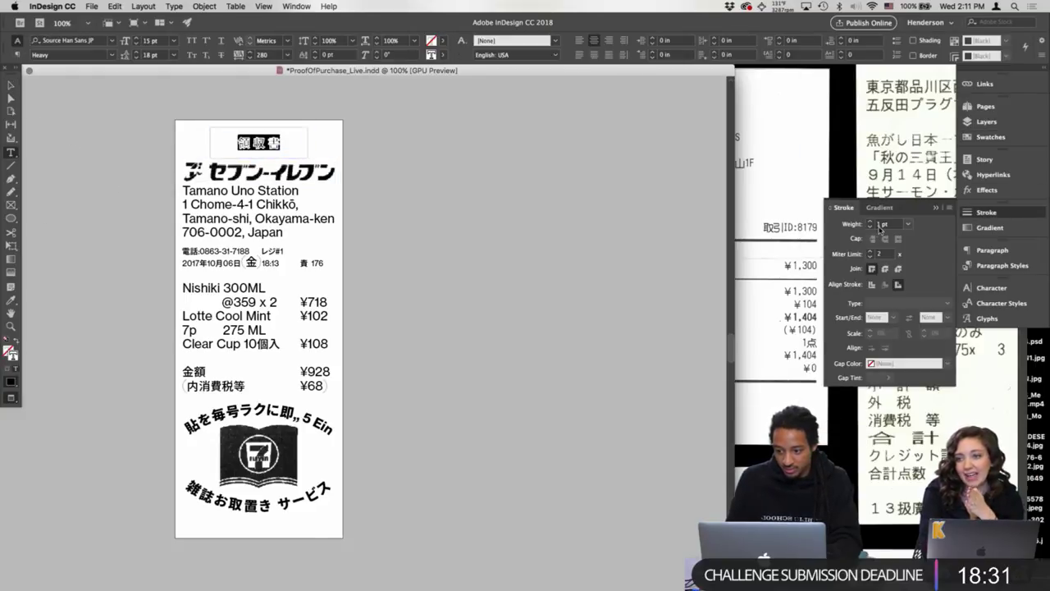
{"action": "left_click", "coordinate": [881, 223]}
{"action": "type", "text": "0.5"}
{"action": "key", "text": "Return"}
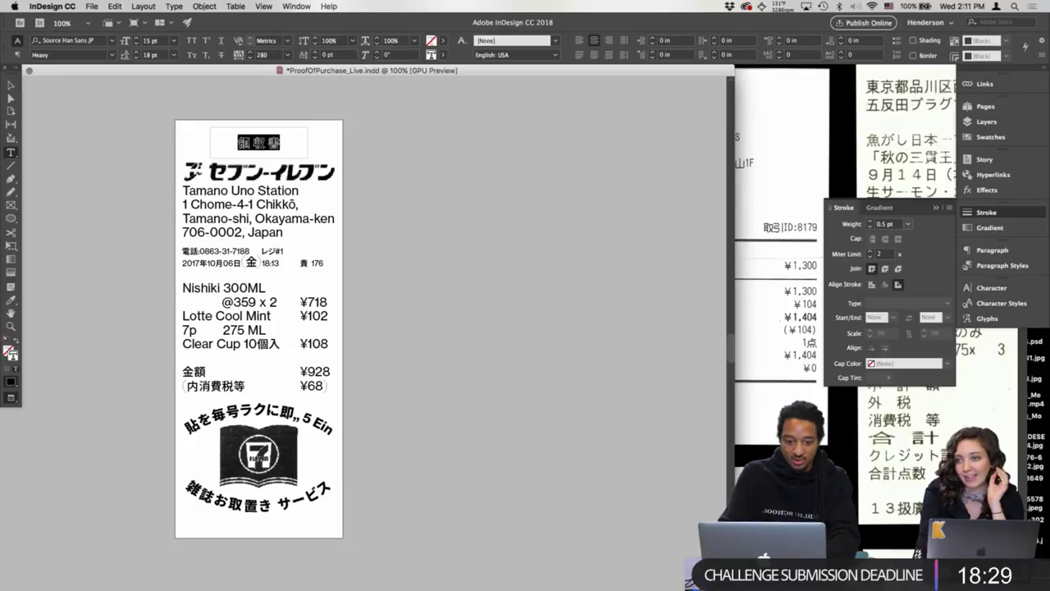
{"action": "left_click", "coordinate": [871, 227]}
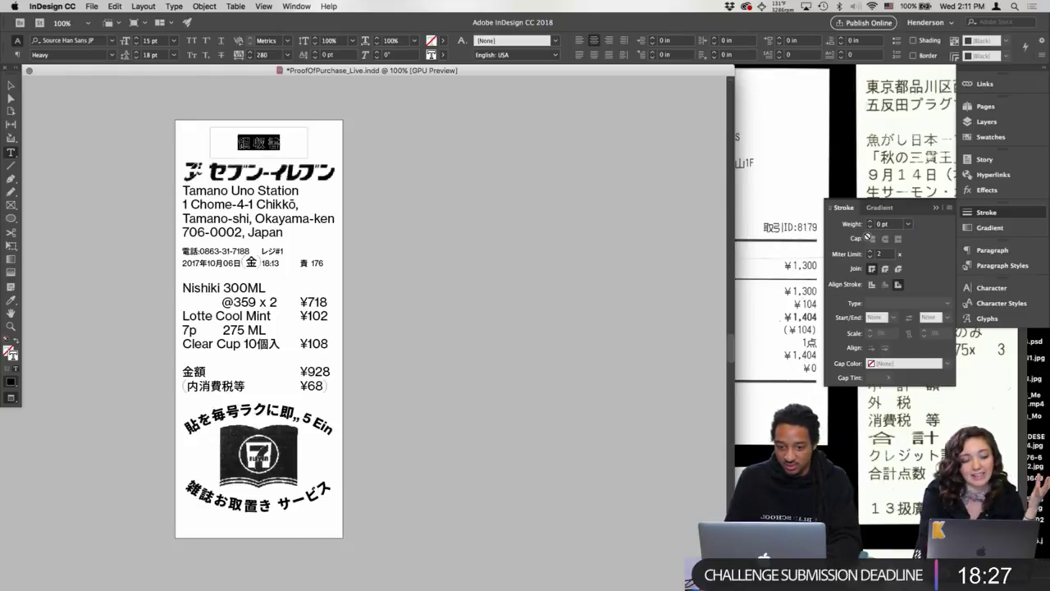
{"action": "double_click", "coordinate": [887, 224]}
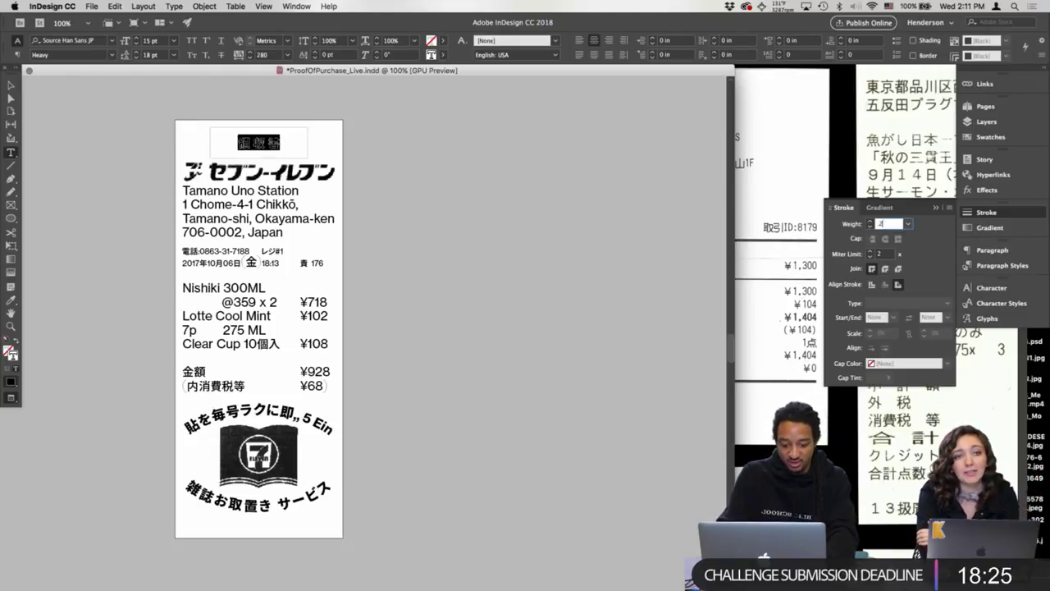
{"action": "type", "text": "0.2"}
{"action": "key", "text": "Return"}
{"action": "key", "text": "Escape"}
{"action": "left_click", "coordinate": [33, 118]}
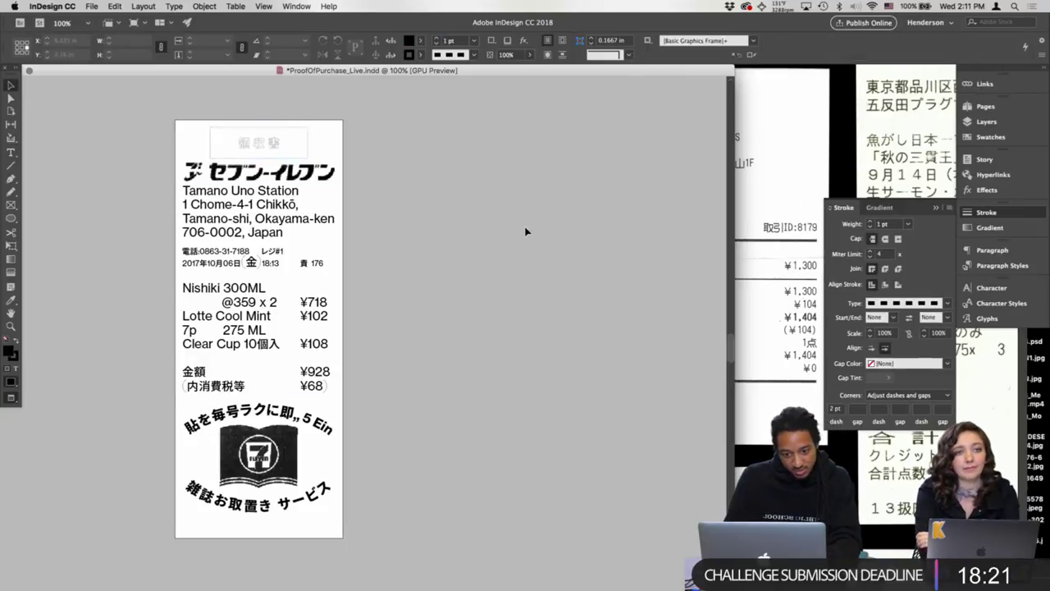
- Move all of the receipt's contents down together on the page, to about Y 3.98 in
{"action": "key", "text": "w"}
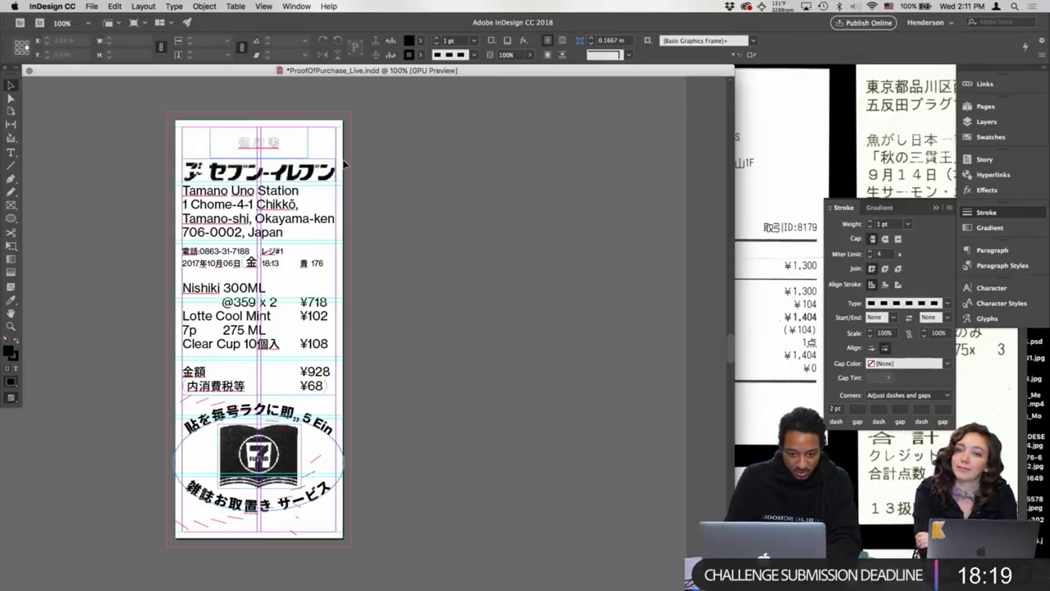
{"action": "left_click_drag", "start_coordinate": [350, 146], "coordinate": [128, 517]}
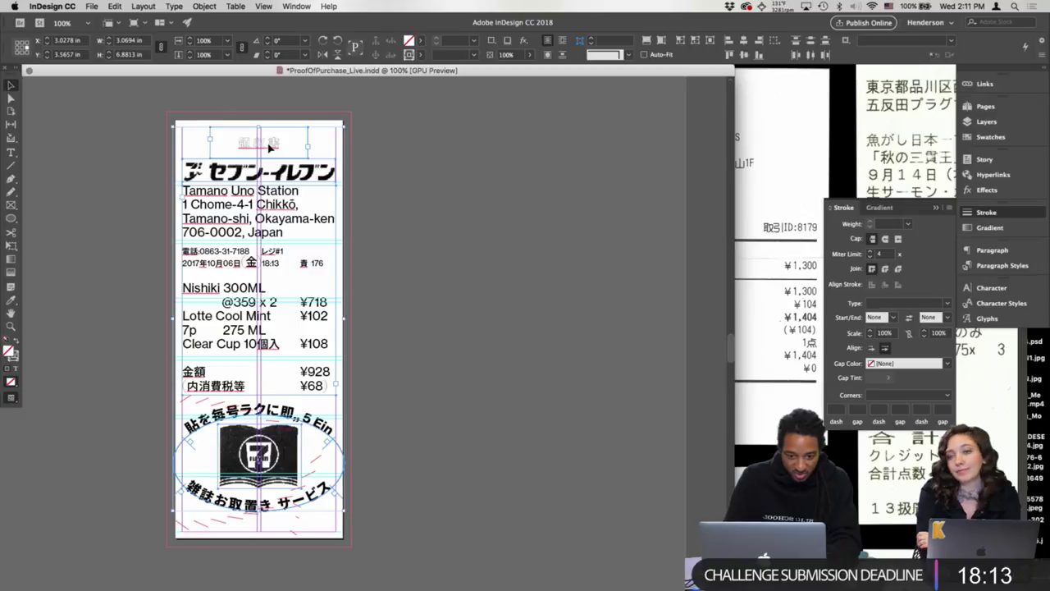
{"action": "left_click_drag", "start_coordinate": [269, 146], "coordinate": [267, 167]}
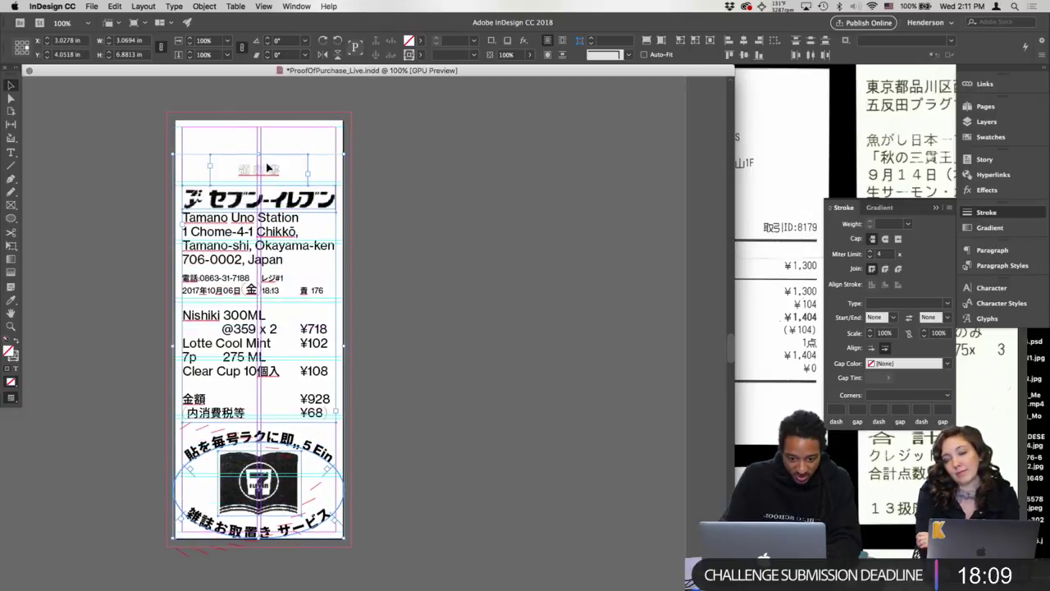
{"action": "key", "text": "Up"}
{"action": "key", "text": "Up"}
{"action": "key", "text": "Up"}
{"action": "key", "text": "Up"}
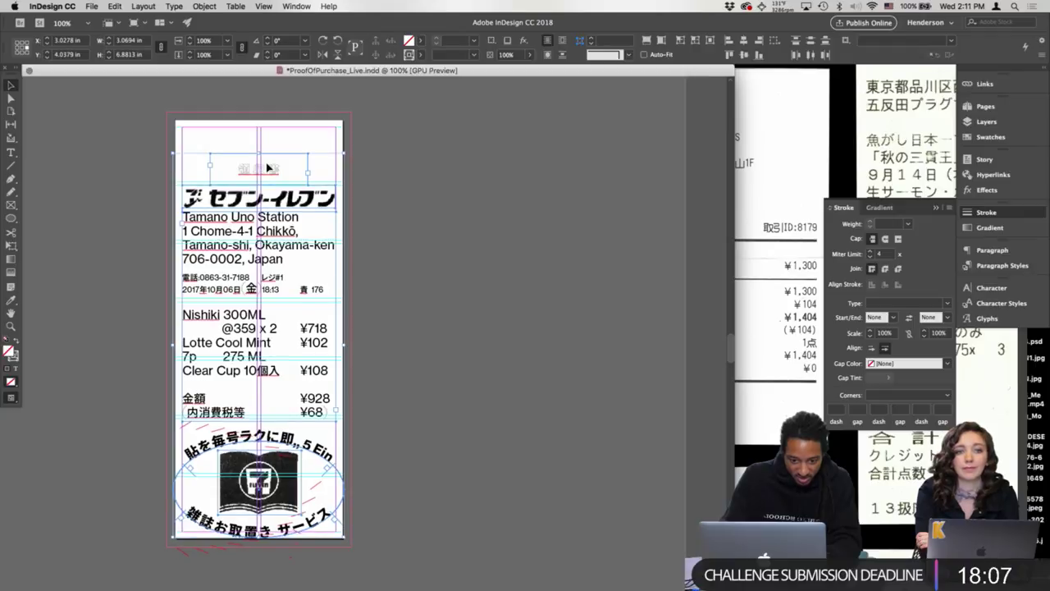
{"action": "key", "text": "Up"}
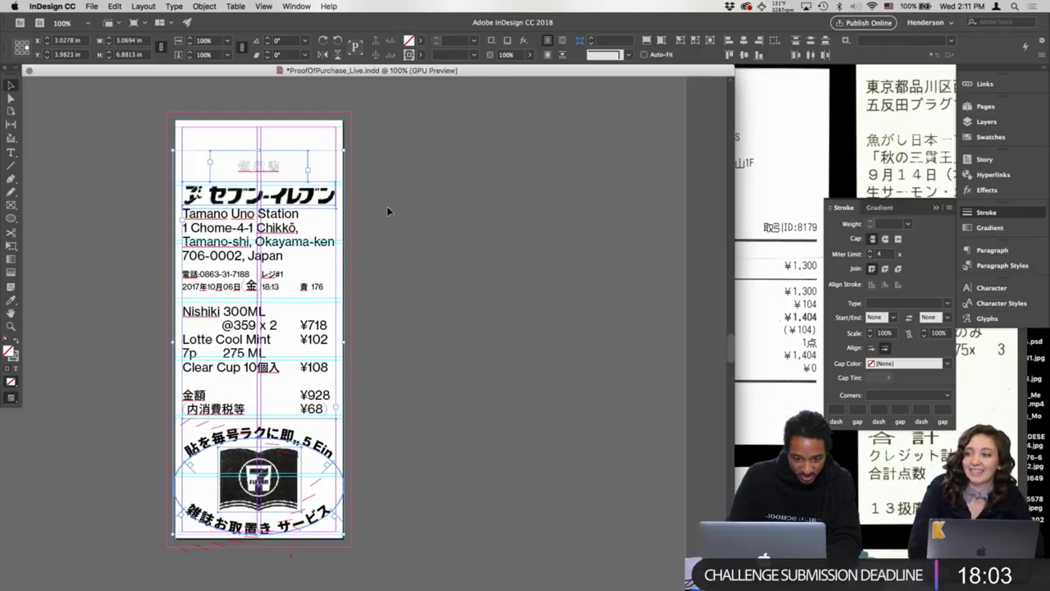
{"action": "left_click", "coordinate": [405, 235]}
{"action": "key", "text": "w"}
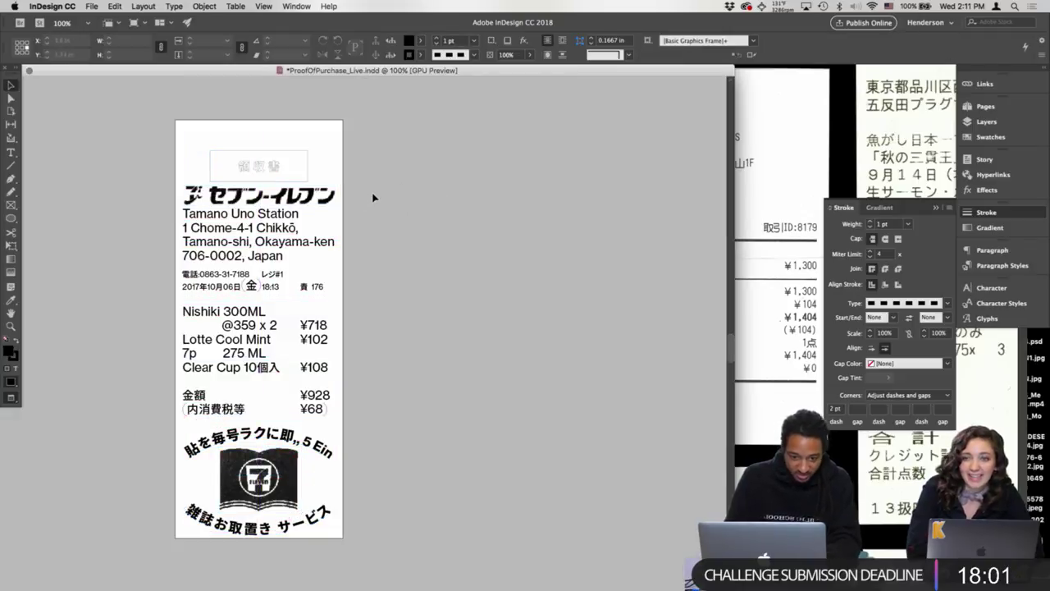
- Tighten the leading of the "Nishiki 300ML" line to 12 pt, moving the item list closer to the date line
{"action": "left_click", "coordinate": [311, 472]}
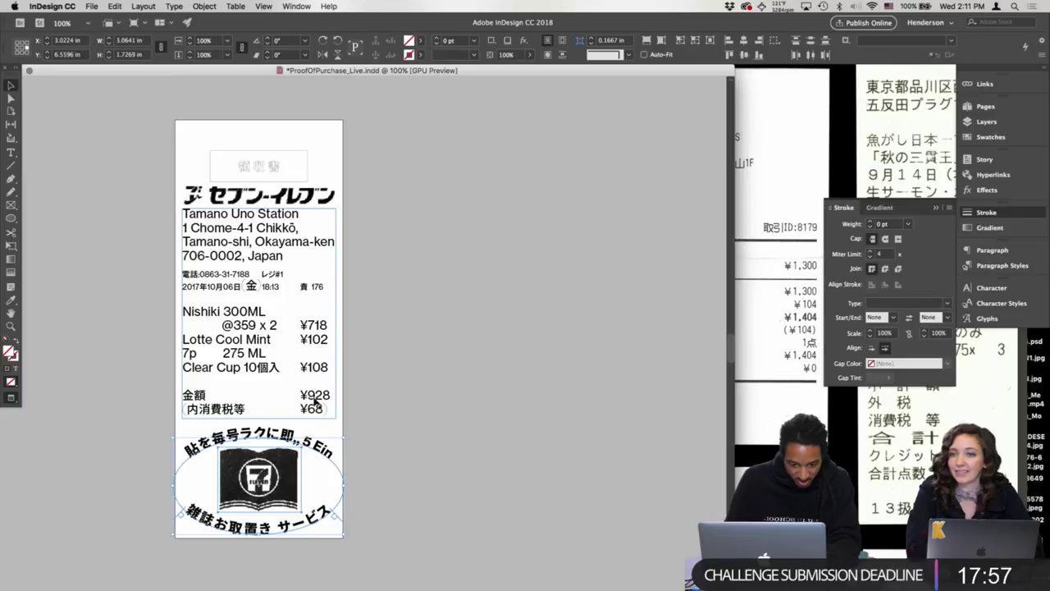
{"action": "key", "text": "w"}
{"action": "triple_click", "coordinate": [252, 317]}
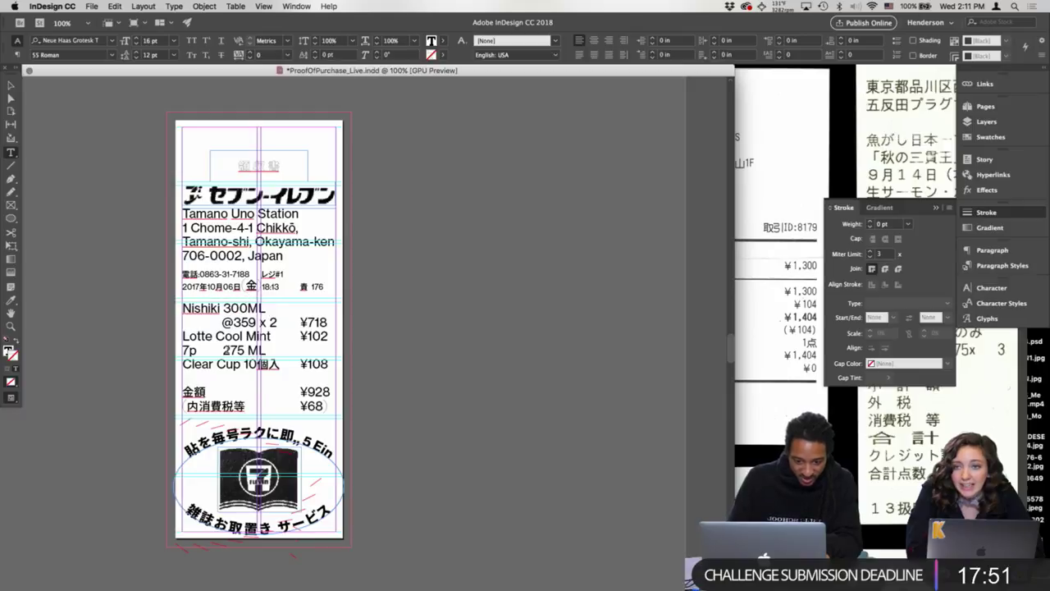
{"action": "left_click", "coordinate": [223, 305]}
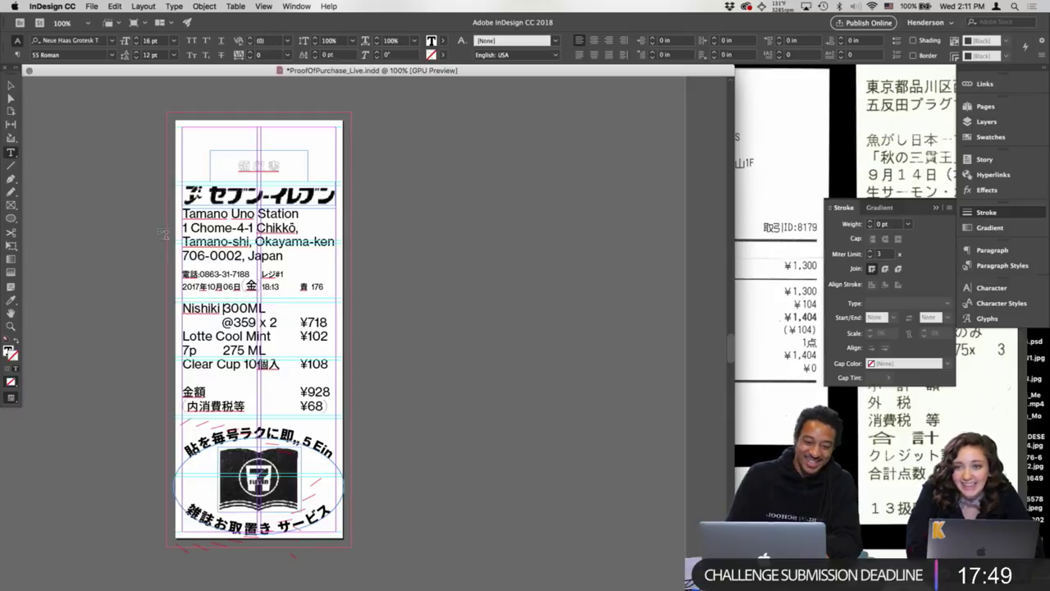
{"action": "left_click_drag", "start_coordinate": [183, 336], "coordinate": [271, 335]}
{"action": "mouse_move", "coordinate": [183, 350]}
{"action": "left_mouse_down"}
{"action": "mouse_move", "coordinate": [206, 364]}
{"action": "mouse_move", "coordinate": [280, 363]}
{"action": "mouse_move", "coordinate": [182, 365]}
{"action": "left_mouse_up"}
{"action": "left_click", "coordinate": [197, 360]}
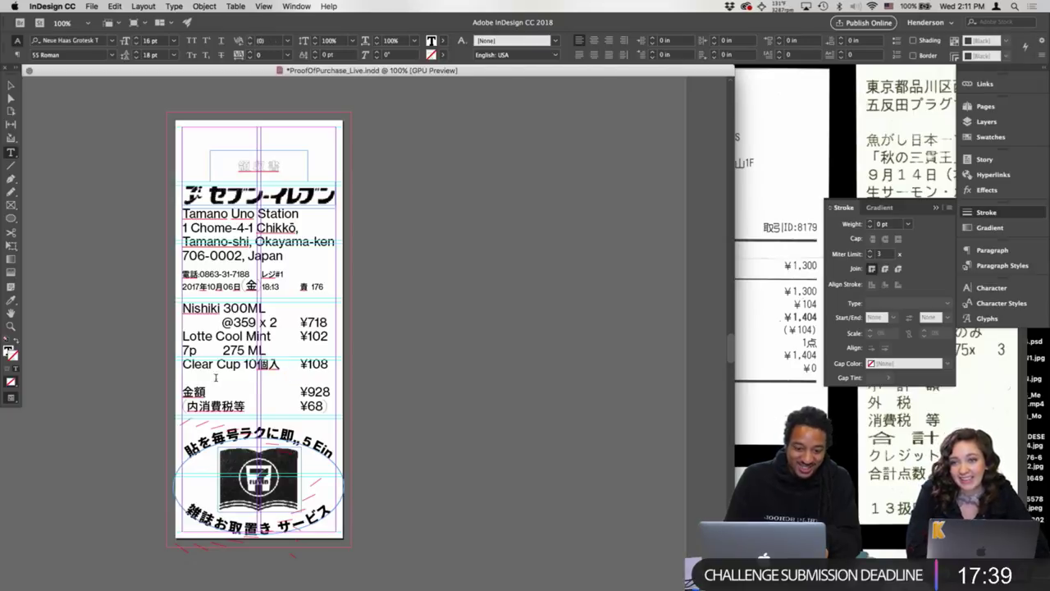
{"action": "left_click_drag", "start_coordinate": [260, 365], "coordinate": [183, 364]}
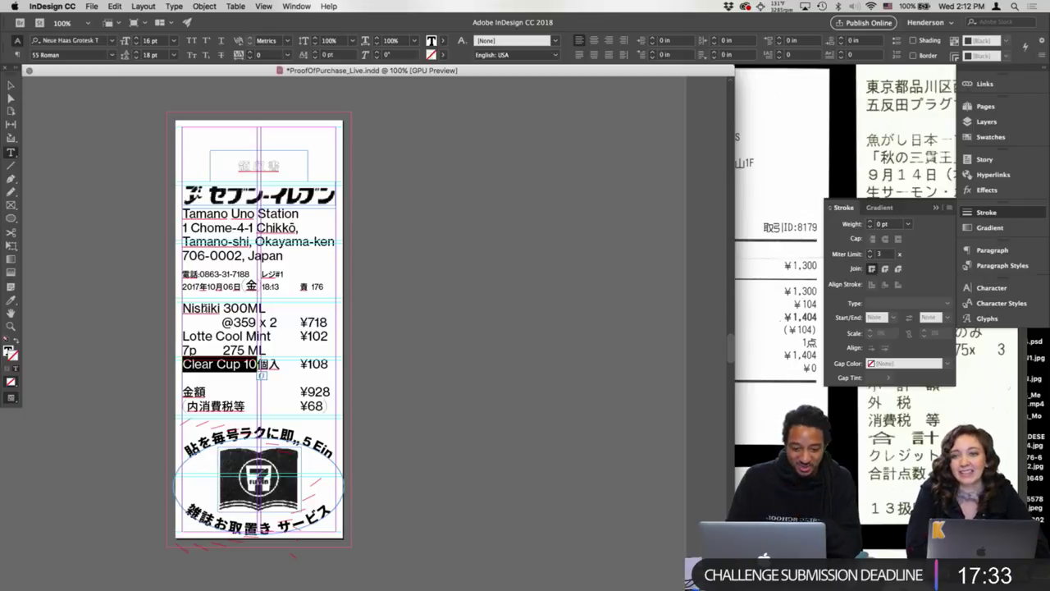
{"action": "double_click", "coordinate": [207, 308]}
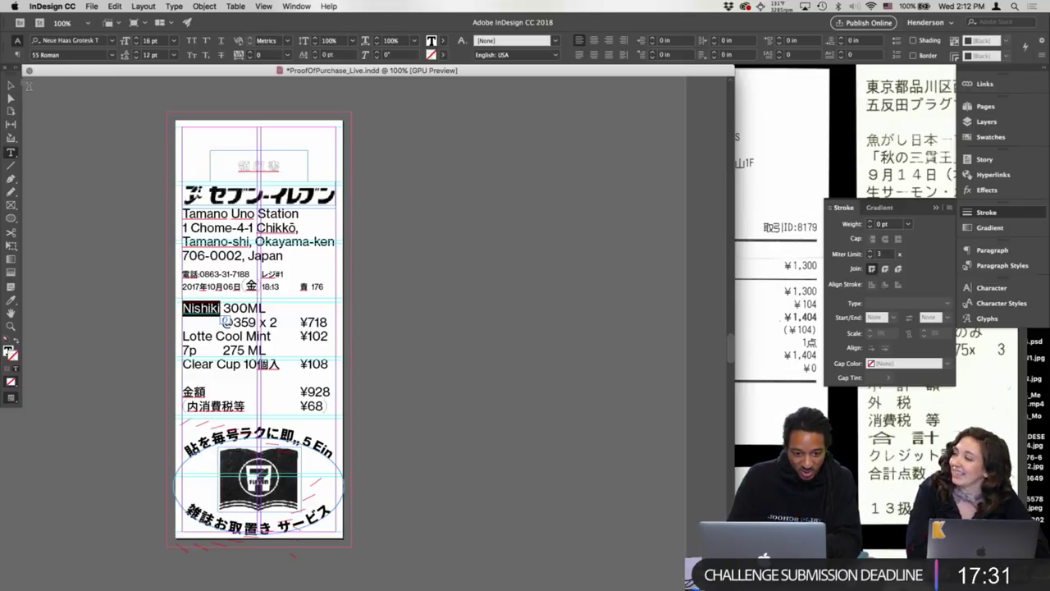
- Nudge the 7-Eleven book logo and its curved text up below the totals, then shift them slightly back down
{"action": "key", "text": "Escape"}
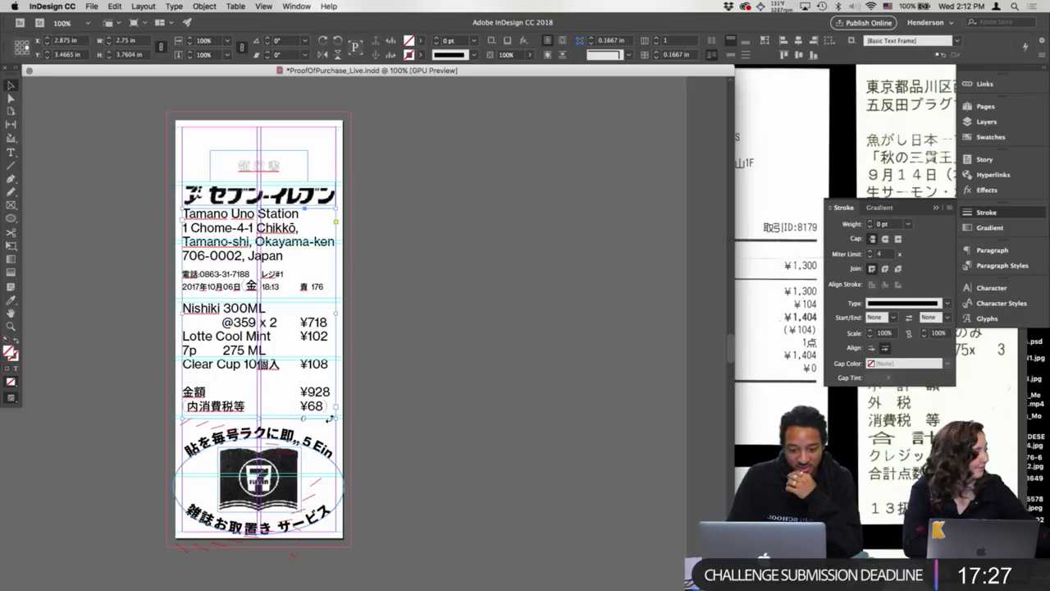
{"action": "left_click", "coordinate": [180, 538]}
{"action": "key", "text": "shift+Up"}
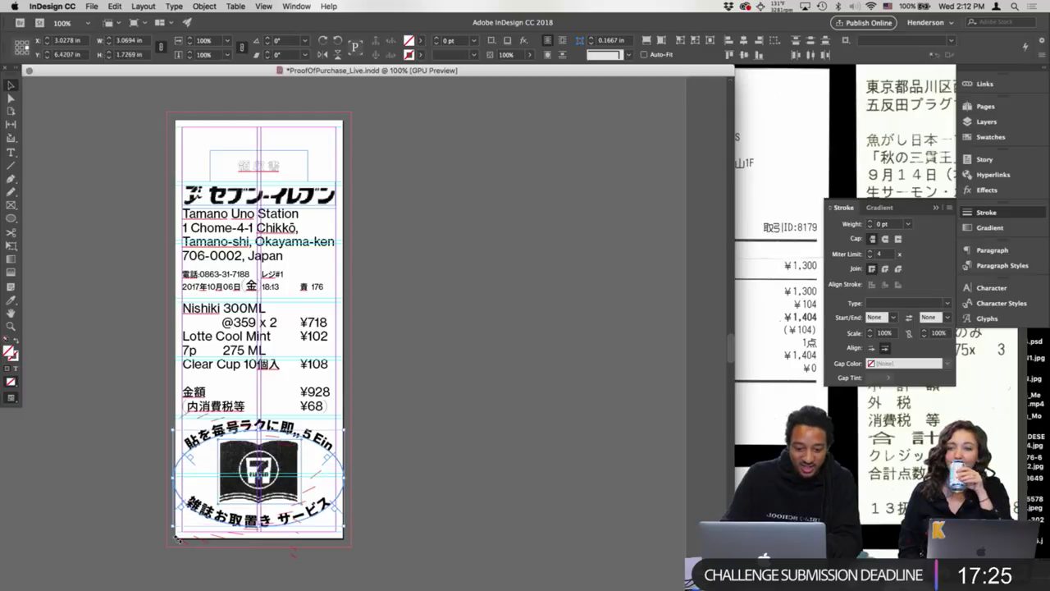
{"action": "key", "text": "w"}
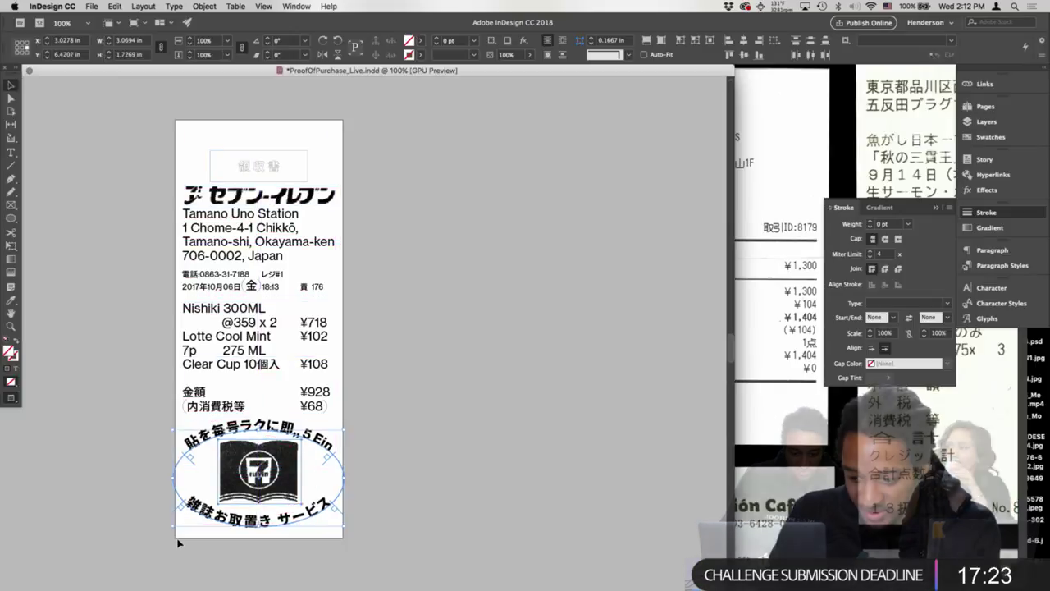
{"action": "key", "text": "w"}
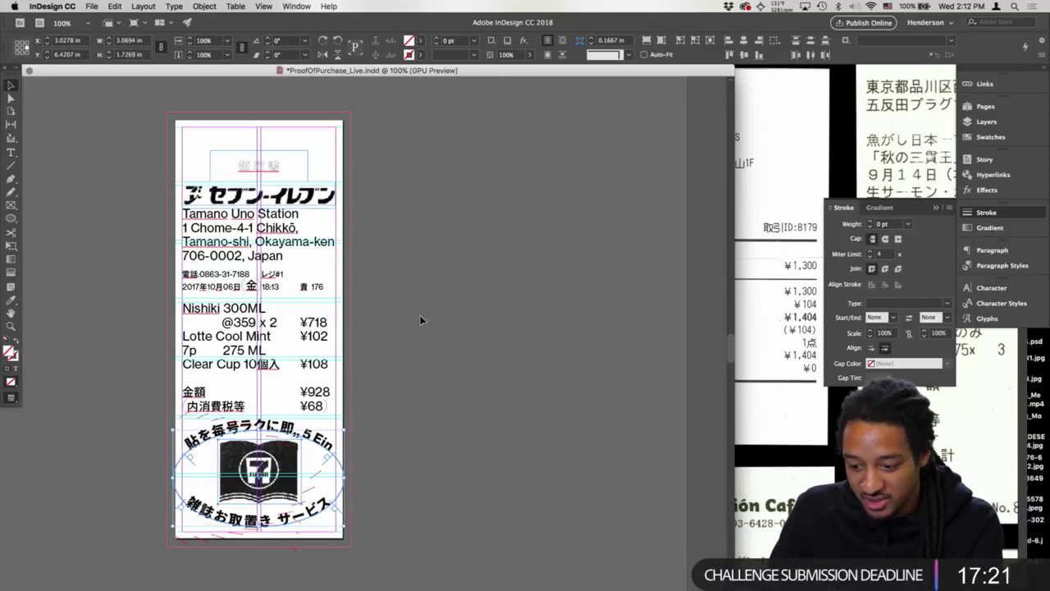
{"action": "key", "text": "Down"}
{"action": "key", "text": "Down"}
{"action": "key", "text": "Down"}
{"action": "left_click", "coordinate": [413, 315]}
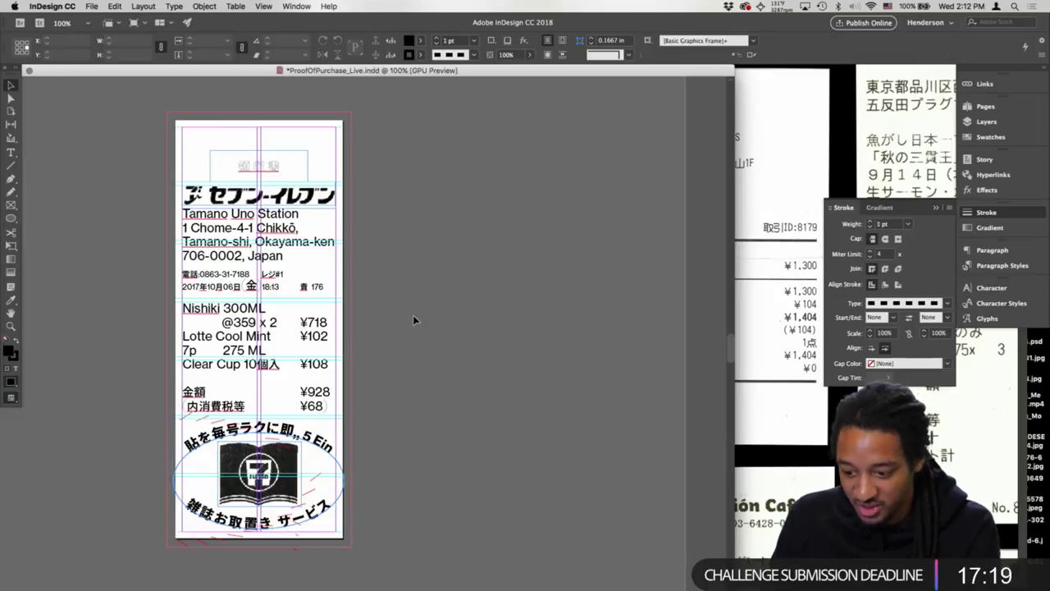
- Review the 7-Eleven receipt's layout with guides and frame edges hidden, from the heading down to the book logo
{"action": "key", "text": "w"}
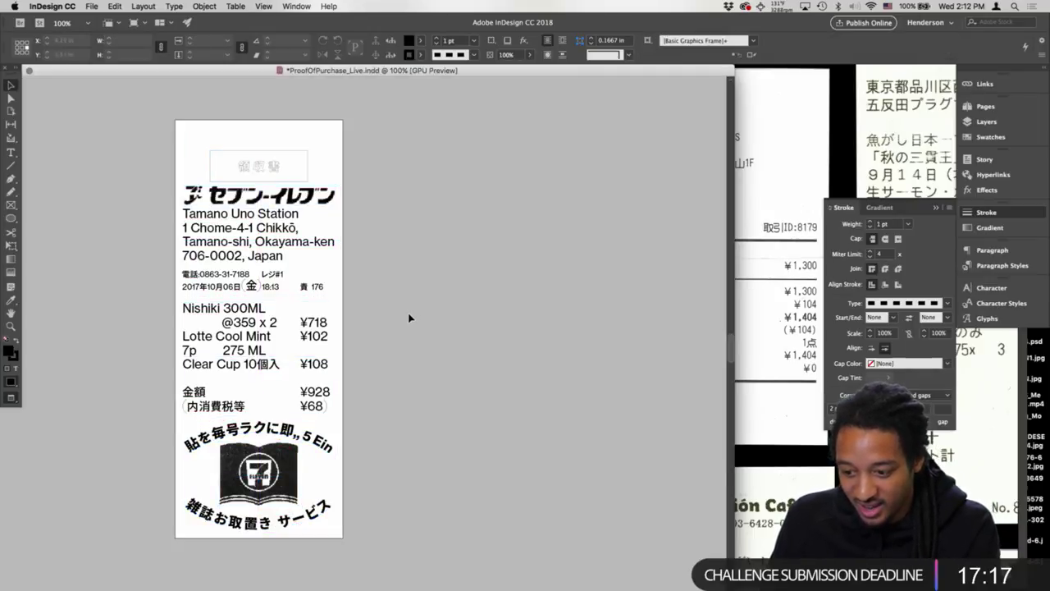
{"action": "scroll", "coordinate": [364, 321], "scroll_direction": "down", "scroll_amount": 3}
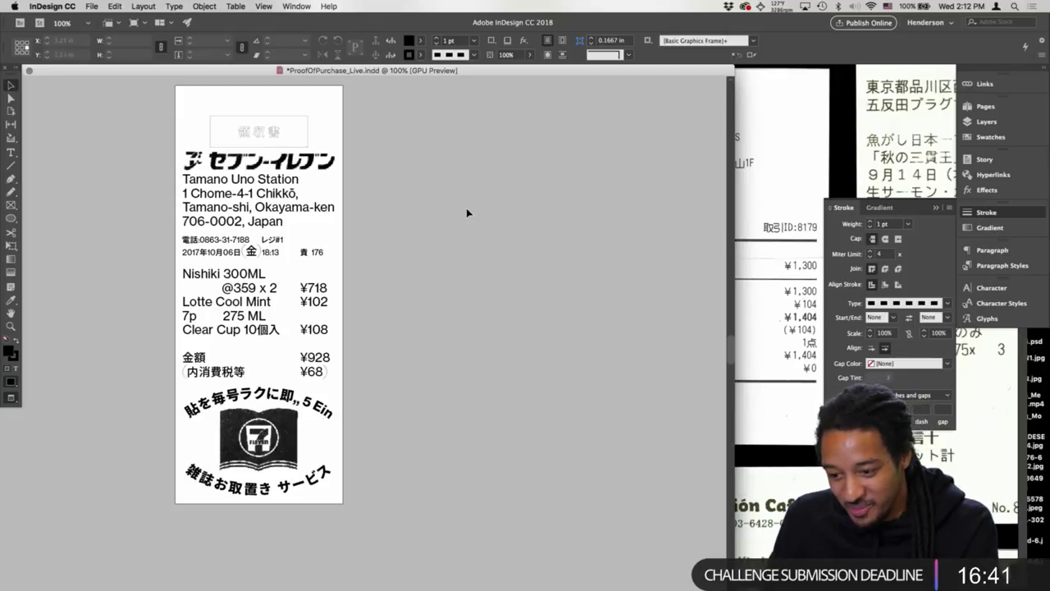
{"action": "key", "text": "w"}
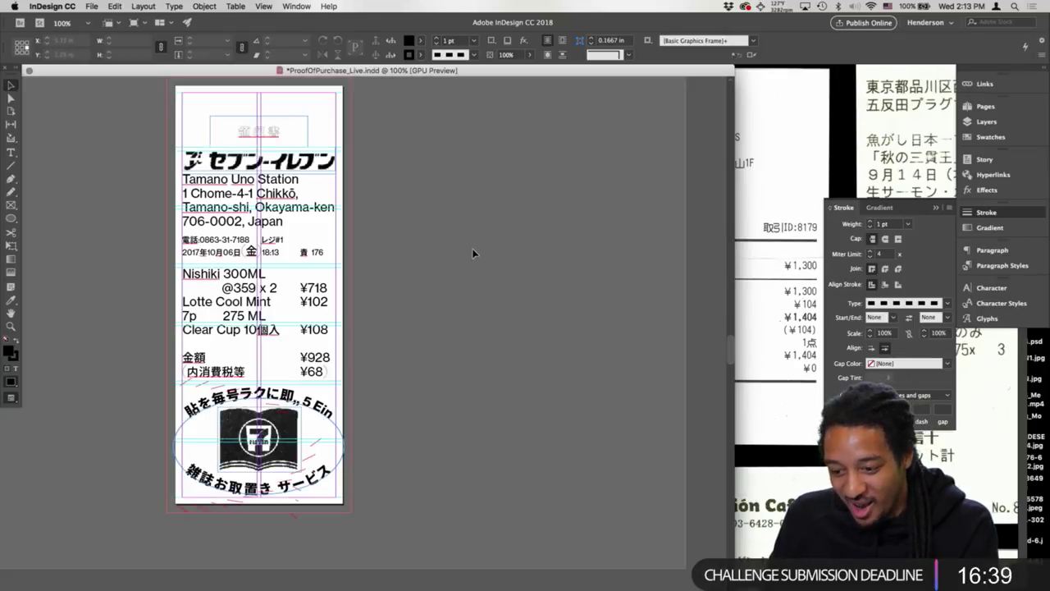
{"action": "key", "text": "w"}
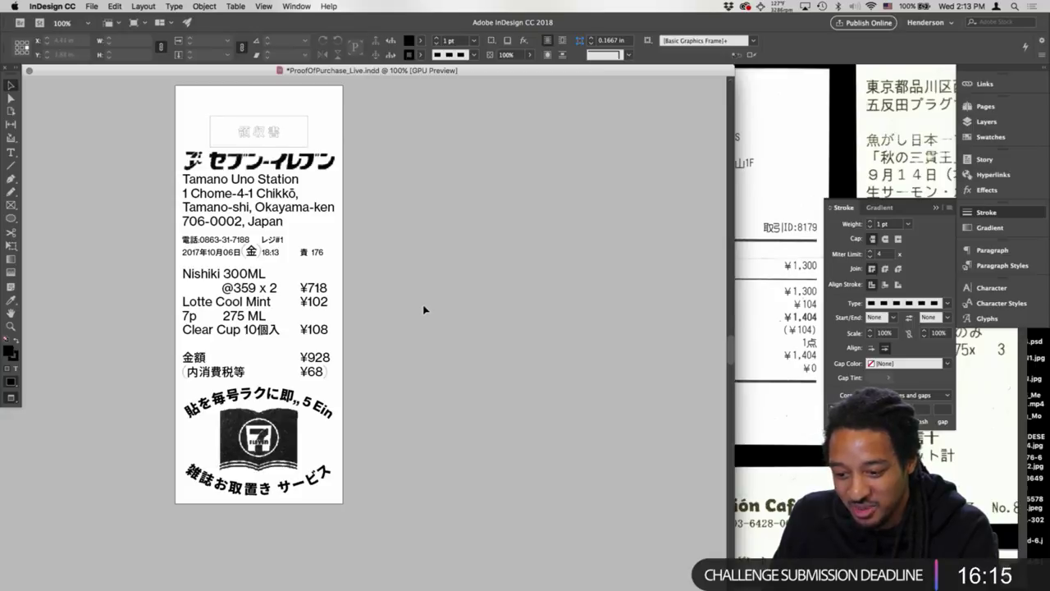
{"action": "scroll", "coordinate": [421, 317], "scroll_direction": "up", "scroll_amount": 2}
{"action": "scroll", "coordinate": [427, 307], "scroll_direction": "down", "scroll_amount": 4}
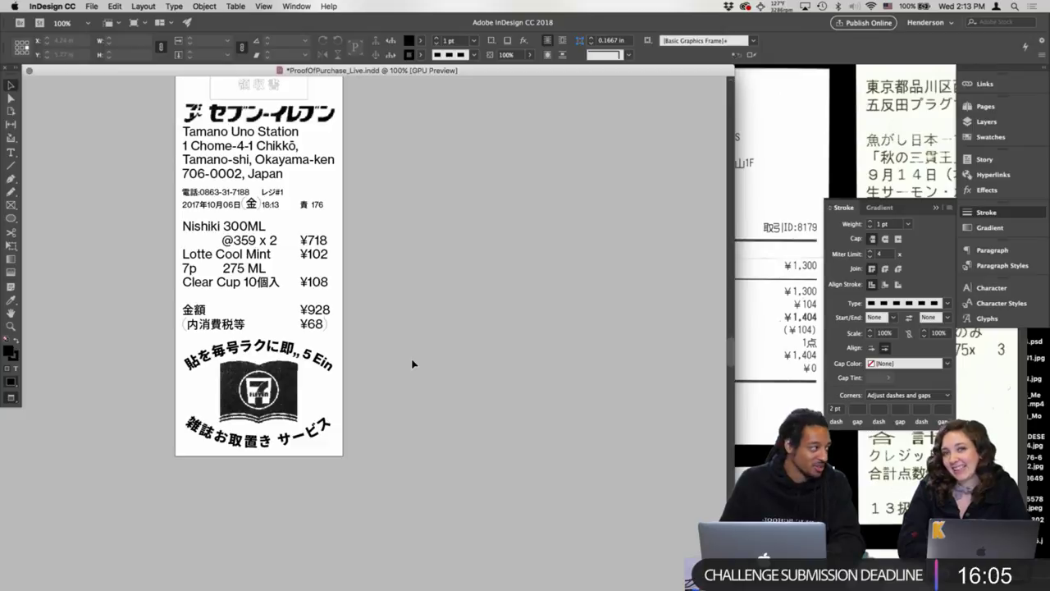
{"action": "scroll", "coordinate": [483, 328], "scroll_direction": "down", "scroll_amount": 3}
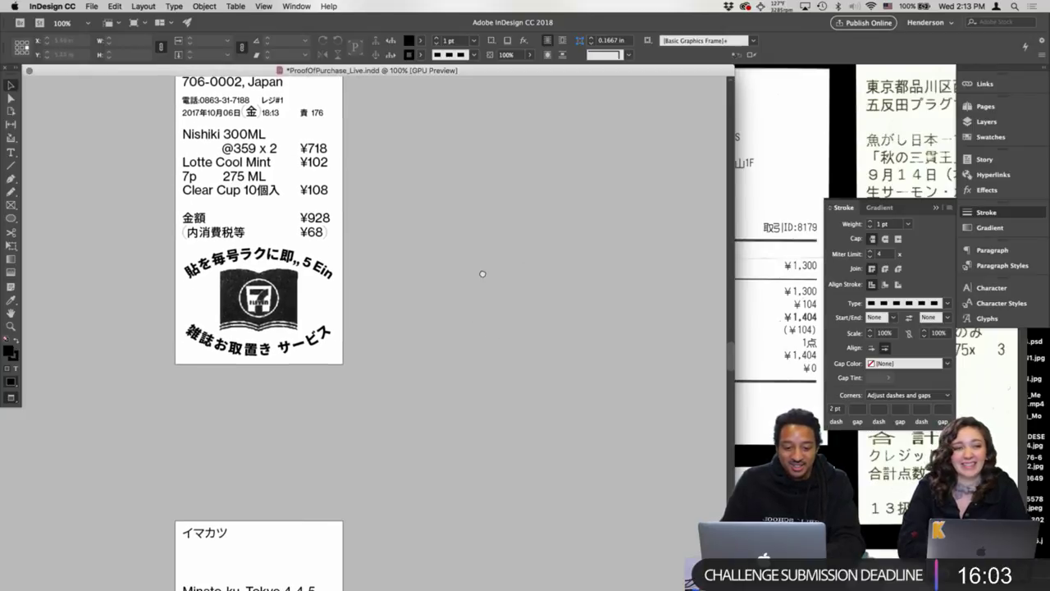
{"action": "scroll", "coordinate": [461, 254], "scroll_direction": "up", "scroll_amount": 4}
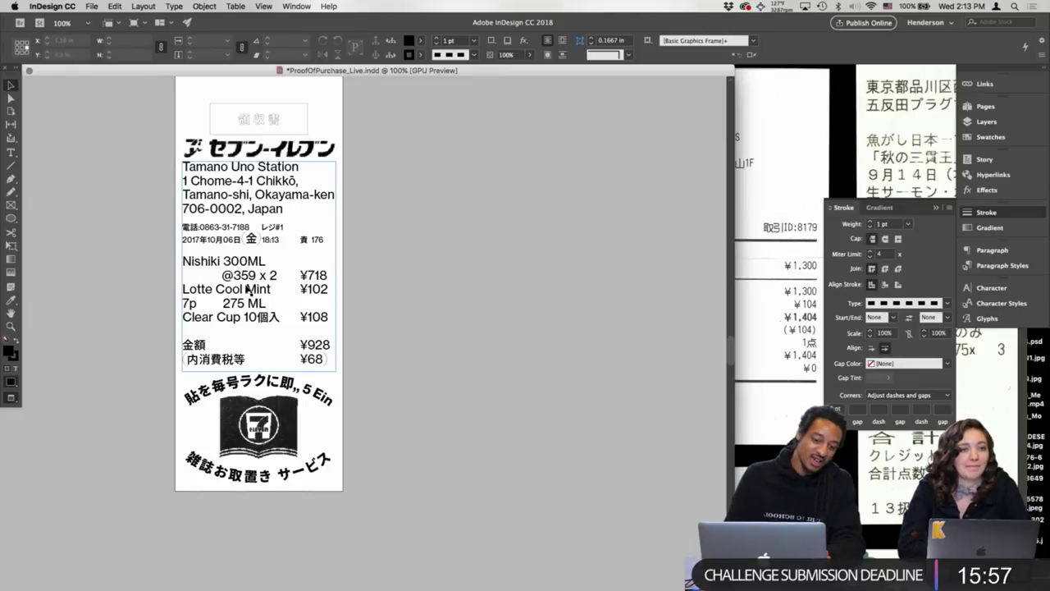
- Highlight the "Lotte Cool Mint" item on the receipt and look through image results for "lotte cool mint gum"
{"action": "double_click", "coordinate": [250, 291]}
{"action": "mouse_move", "coordinate": [271, 289]}
{"action": "left_mouse_down"}
{"action": "mouse_move", "coordinate": [183, 285]}
{"action": "mouse_move", "coordinate": [276, 289]}
{"action": "left_mouse_up"}
{"action": "left_click", "coordinate": [183, 288]}
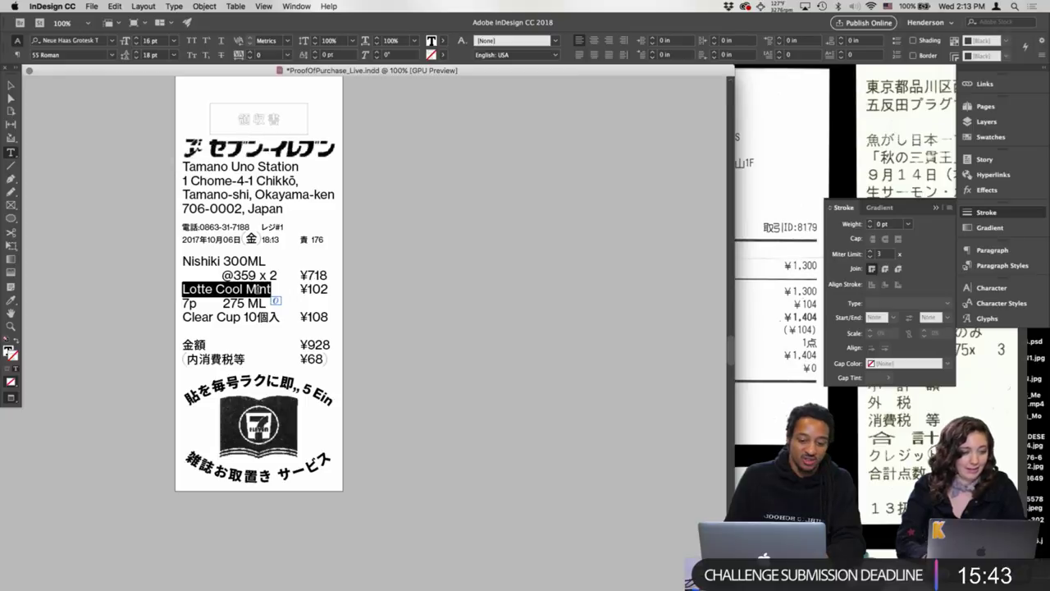
{"action": "left_click", "coordinate": [271, 289]}
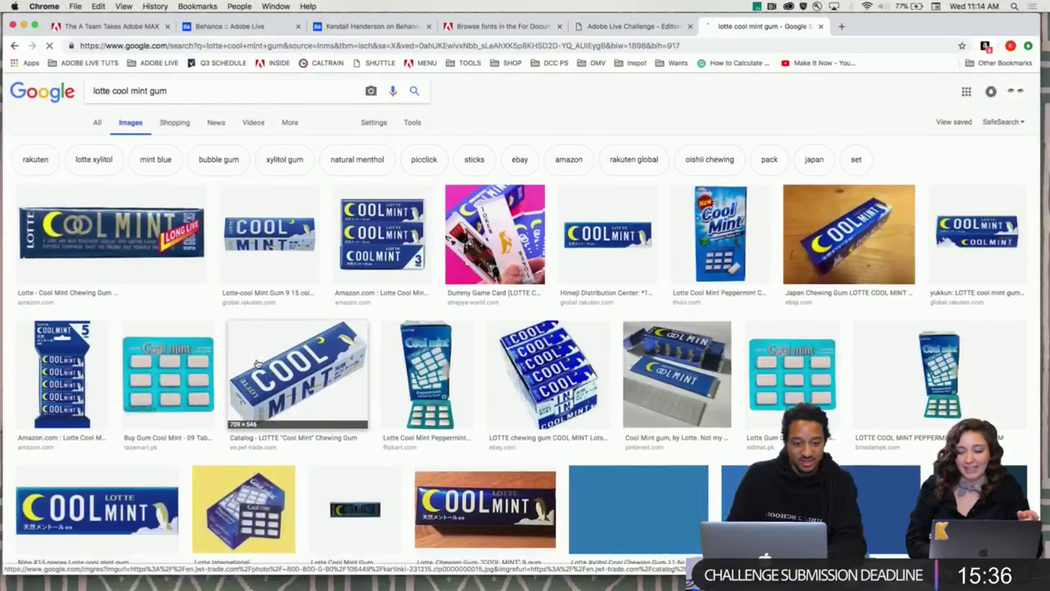
{"action": "scroll", "coordinate": [257, 362], "scroll_direction": "down", "scroll_amount": 2}
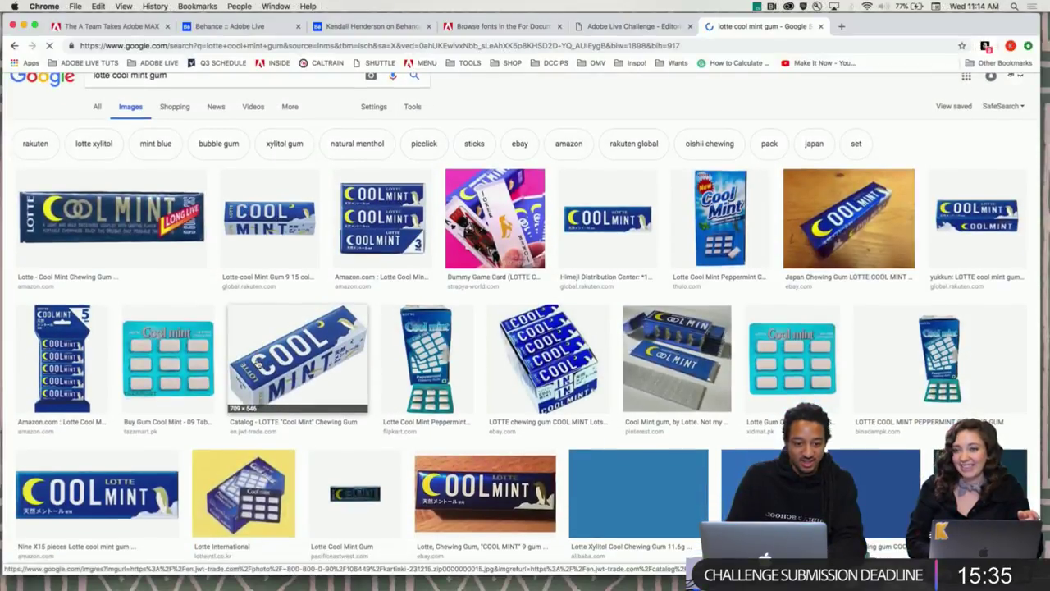
{"action": "scroll", "coordinate": [257, 361], "scroll_direction": "down", "scroll_amount": 1}
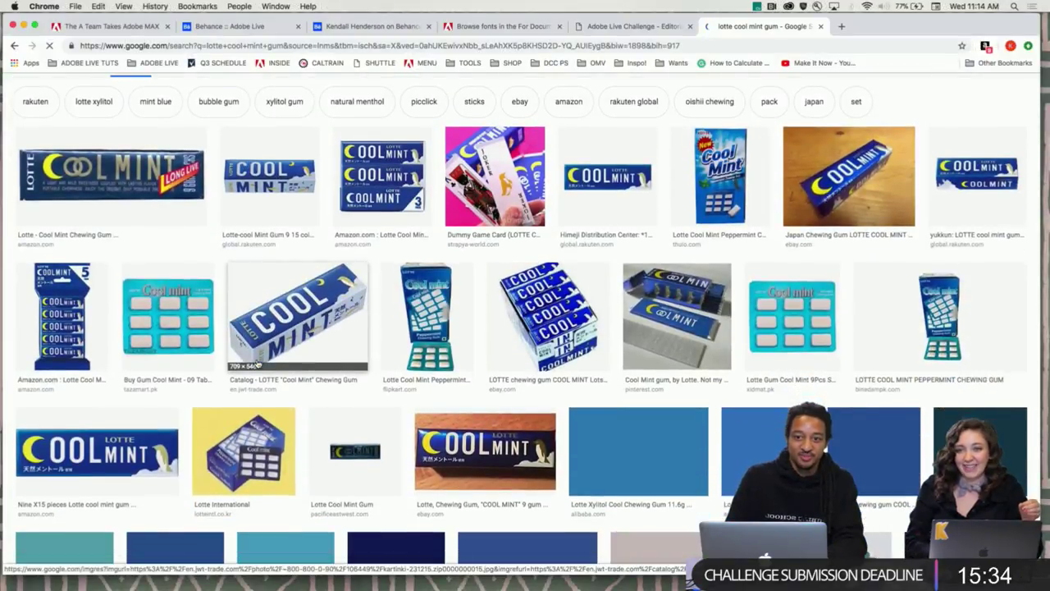
{"action": "left_click", "coordinate": [78, 463]}
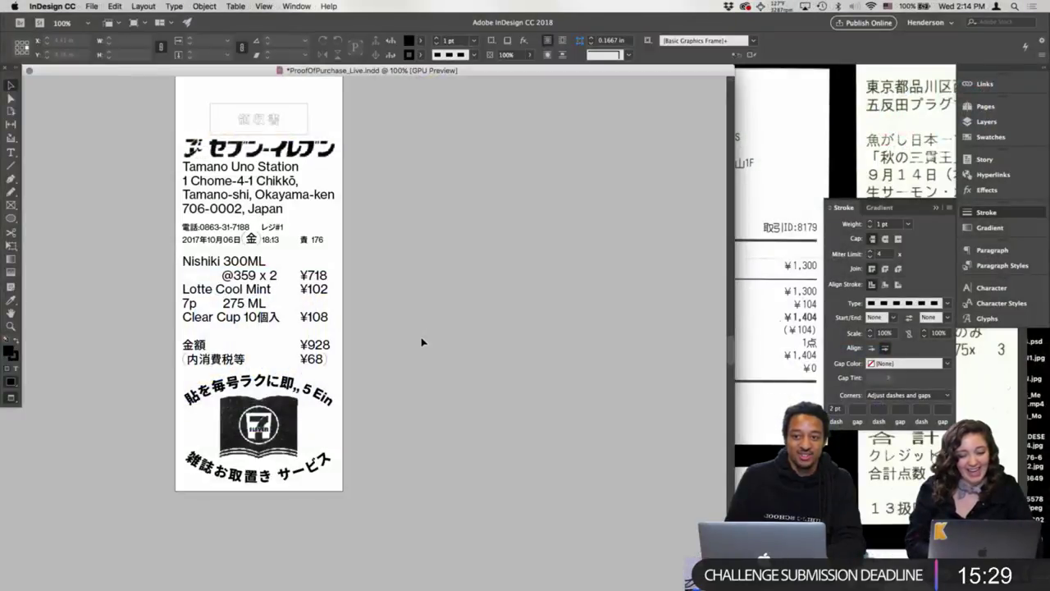
- View the document at 75% and compare the 7-Eleven receipt with the イマカツ receipt below it
{"action": "scroll", "coordinate": [403, 295], "scroll_direction": "down", "scroll_amount": 10}
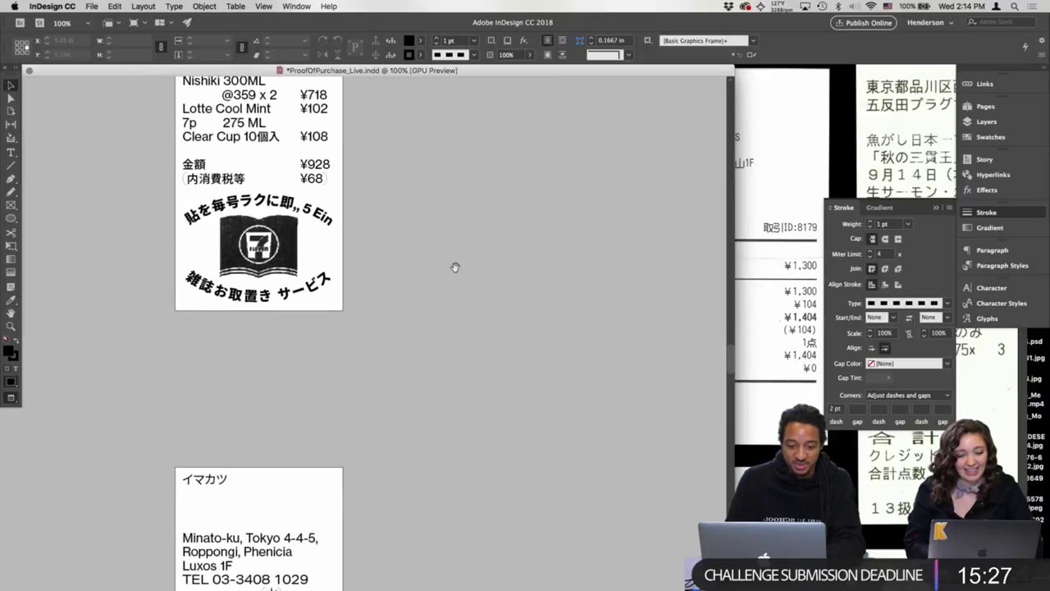
{"action": "key", "text": "super+minus"}
{"action": "scroll", "coordinate": [444, 115], "scroll_direction": "up", "scroll_amount": 4}
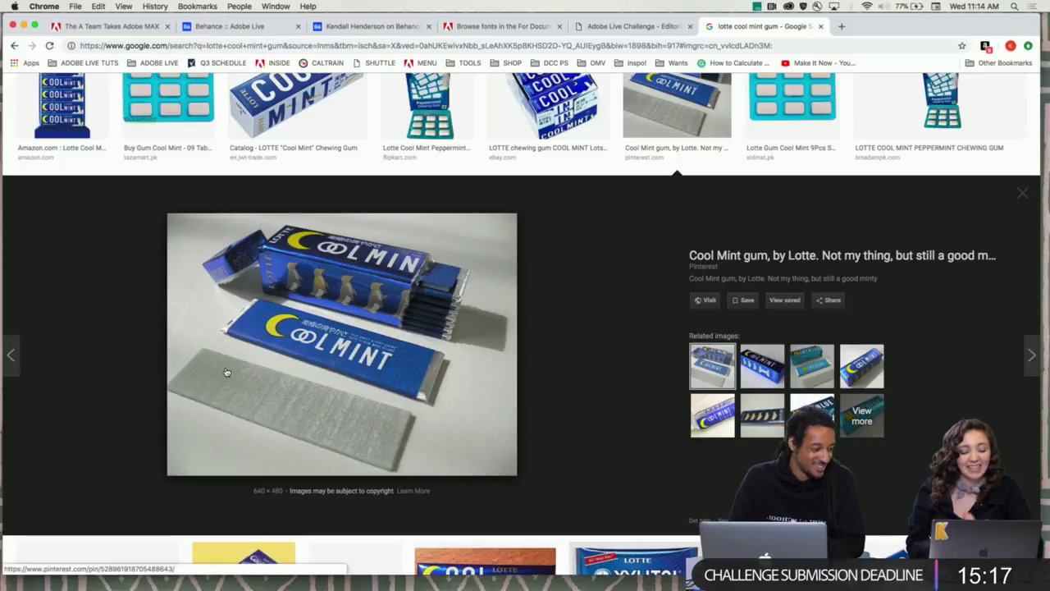
{"action": "scroll", "coordinate": [227, 361], "scroll_direction": "up", "scroll_amount": 3}
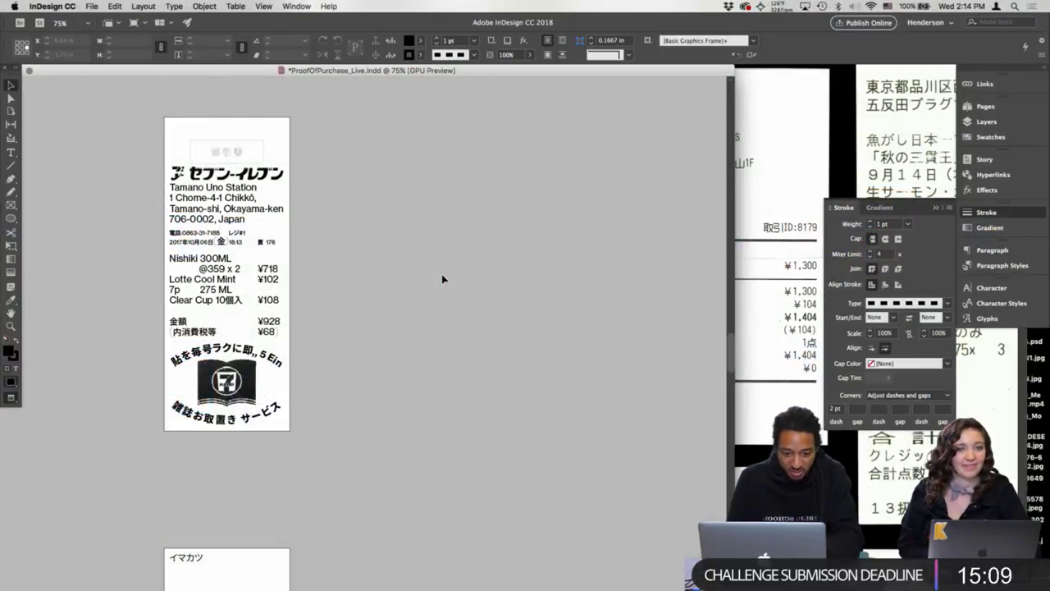
{"action": "scroll", "coordinate": [385, 287], "scroll_direction": "down", "scroll_amount": 5}
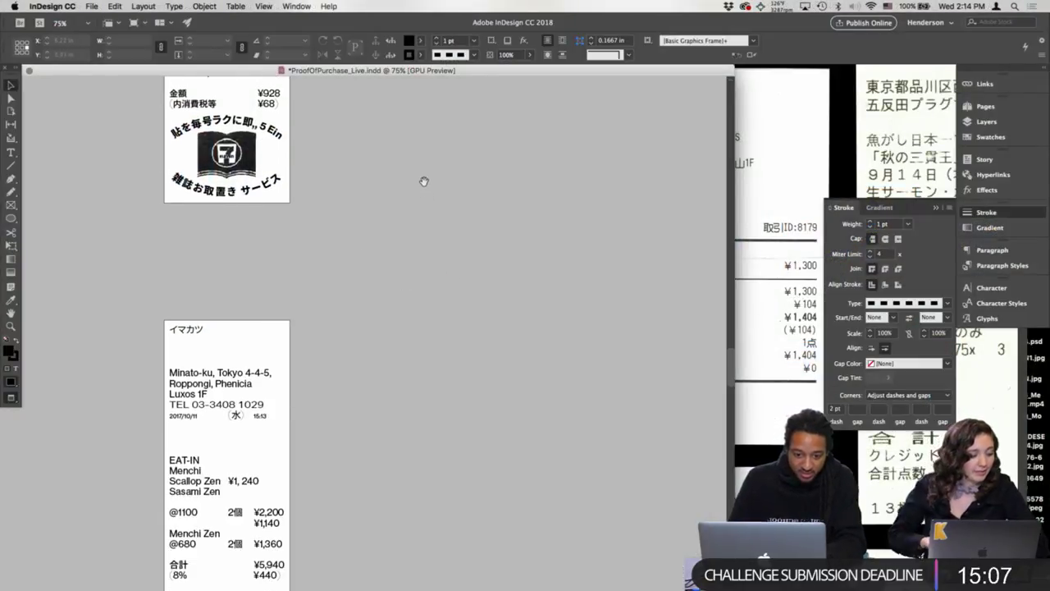
{"action": "scroll", "coordinate": [425, 176], "scroll_direction": "up", "scroll_amount": 3}
{"action": "scroll", "coordinate": [433, 263], "scroll_direction": "up", "scroll_amount": 3}
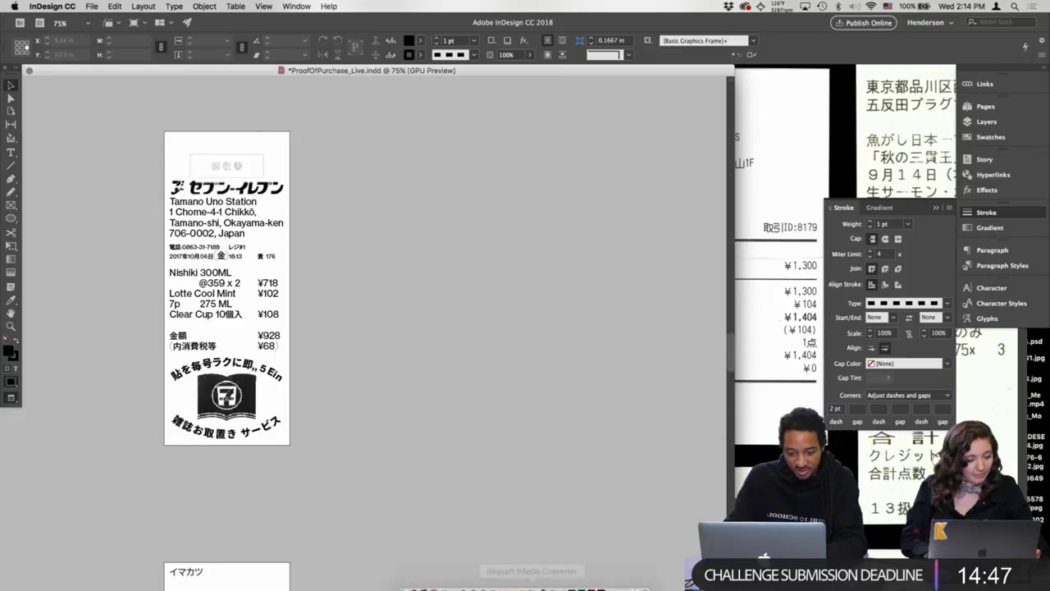
- Switch to Safari and search the web for "uniqlo brand designer"
{"action": "left_click", "coordinate": [444, 584]}
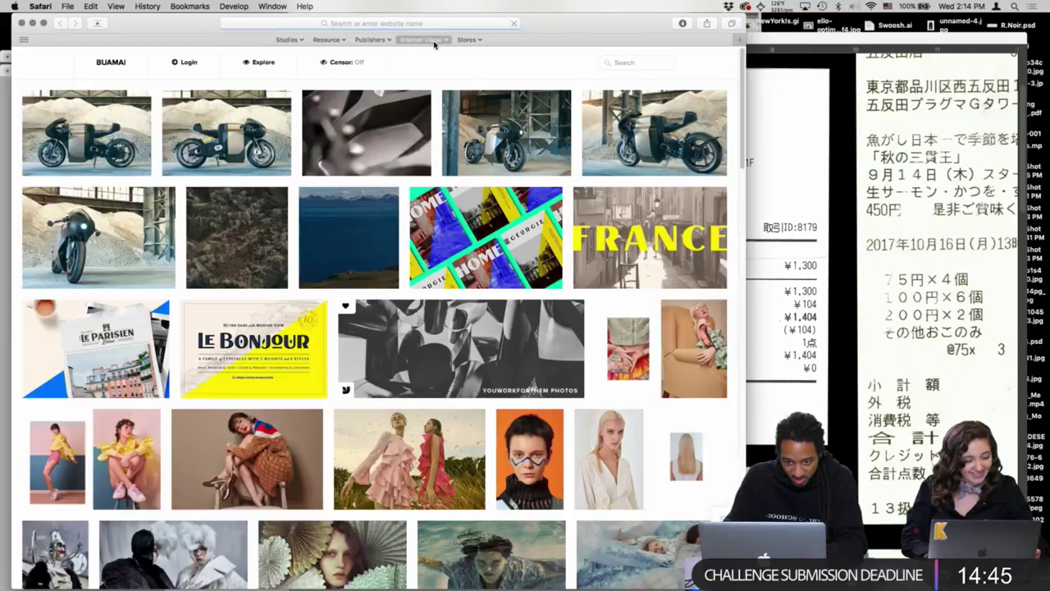
{"action": "left_click", "coordinate": [431, 25]}
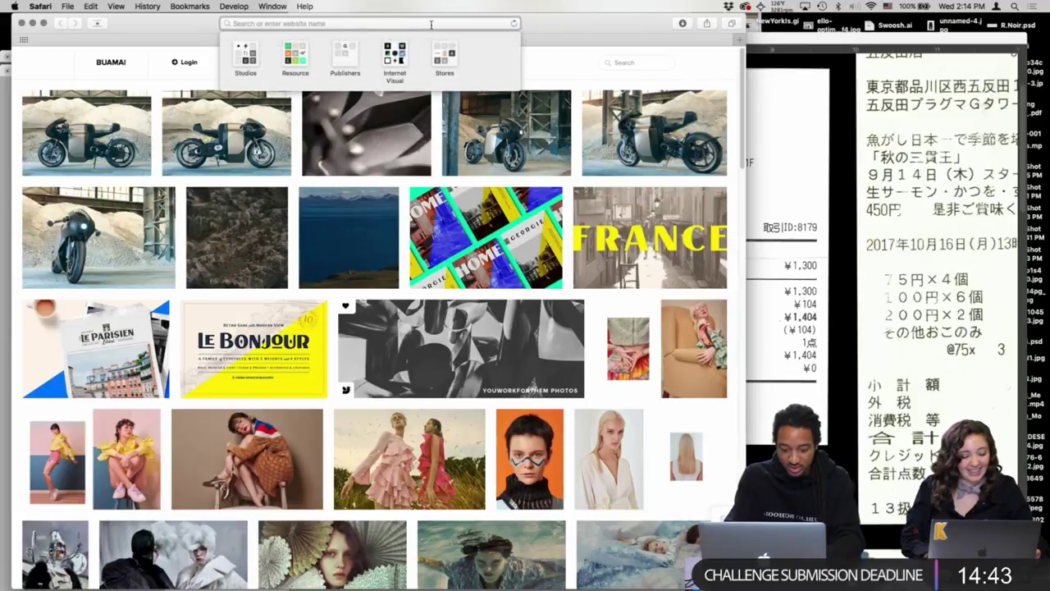
{"action": "type", "text": "uniliqlo brand"}
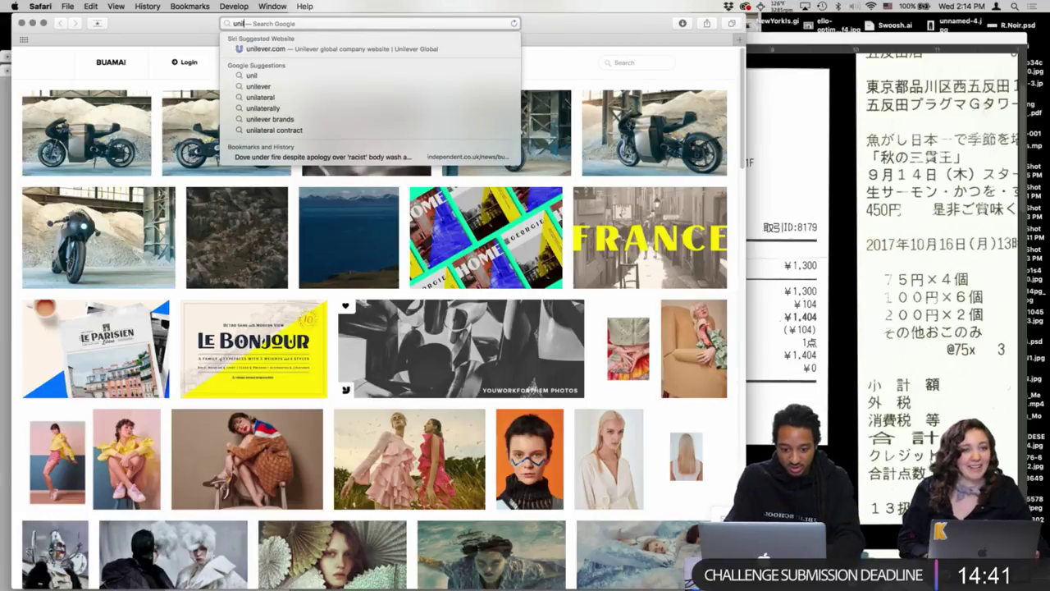
{"action": "type", "text": " designer"}
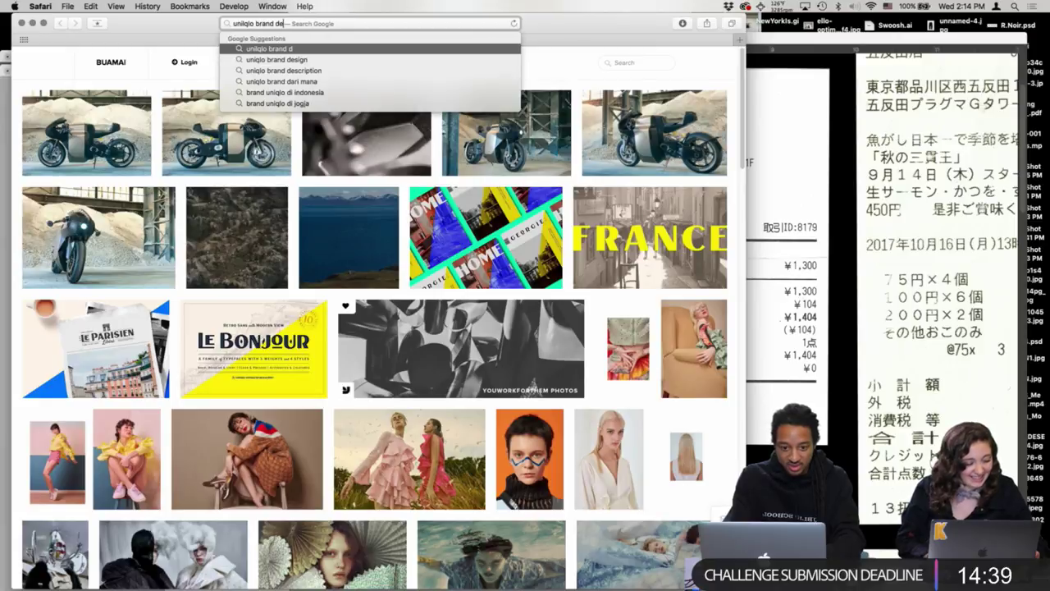
{"action": "key", "text": "Return"}
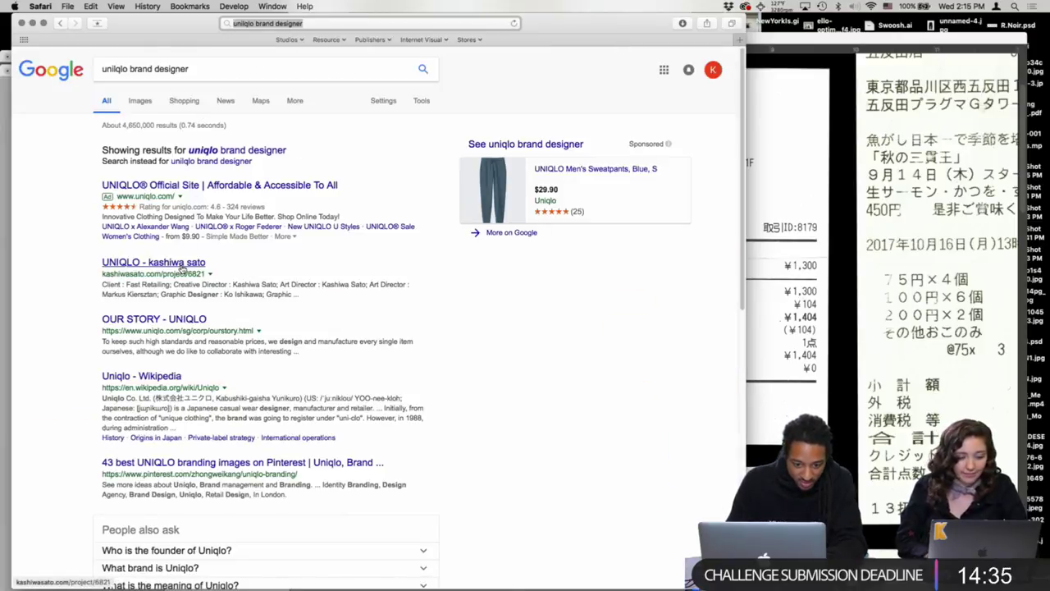
- Open Kashiwa Sato's UNIQLO project page and examine the logo, lockup and signage examples
{"action": "left_click", "coordinate": [180, 267]}
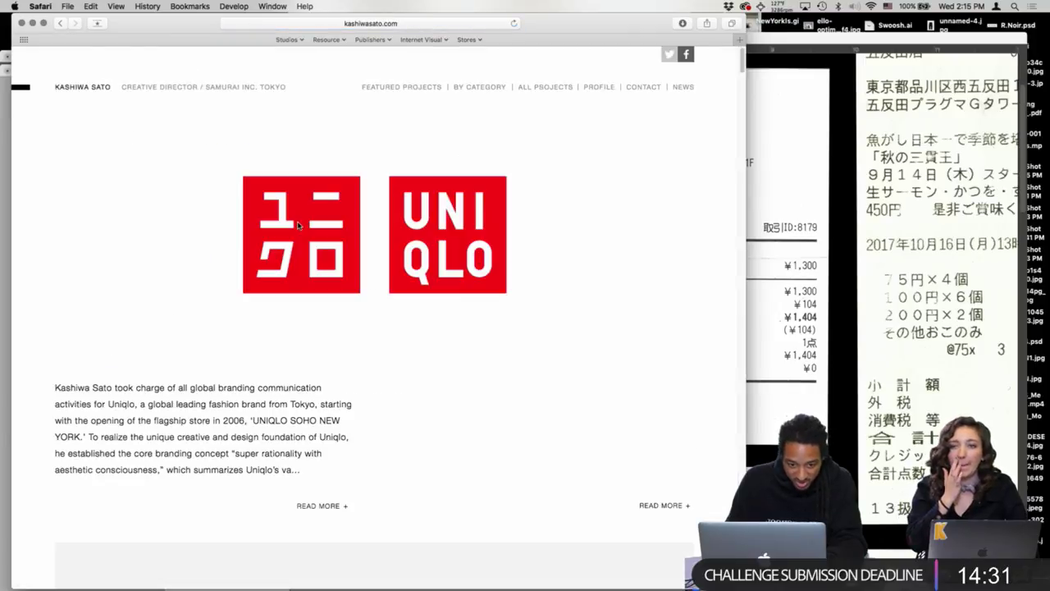
{"action": "scroll", "coordinate": [214, 363], "scroll_direction": "down", "scroll_amount": 15}
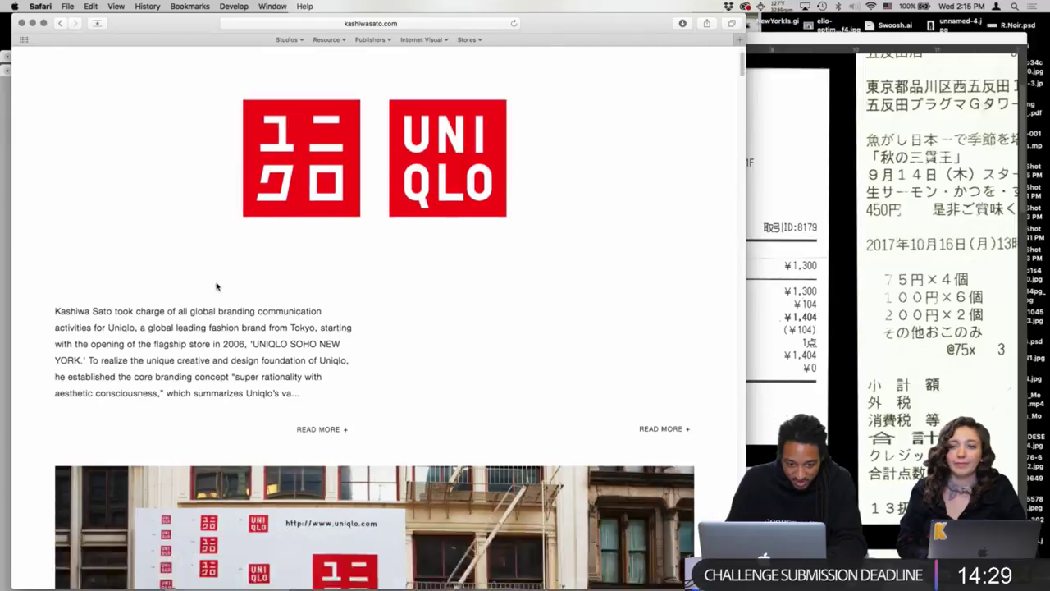
{"action": "scroll", "coordinate": [246, 230], "scroll_direction": "down", "scroll_amount": 5}
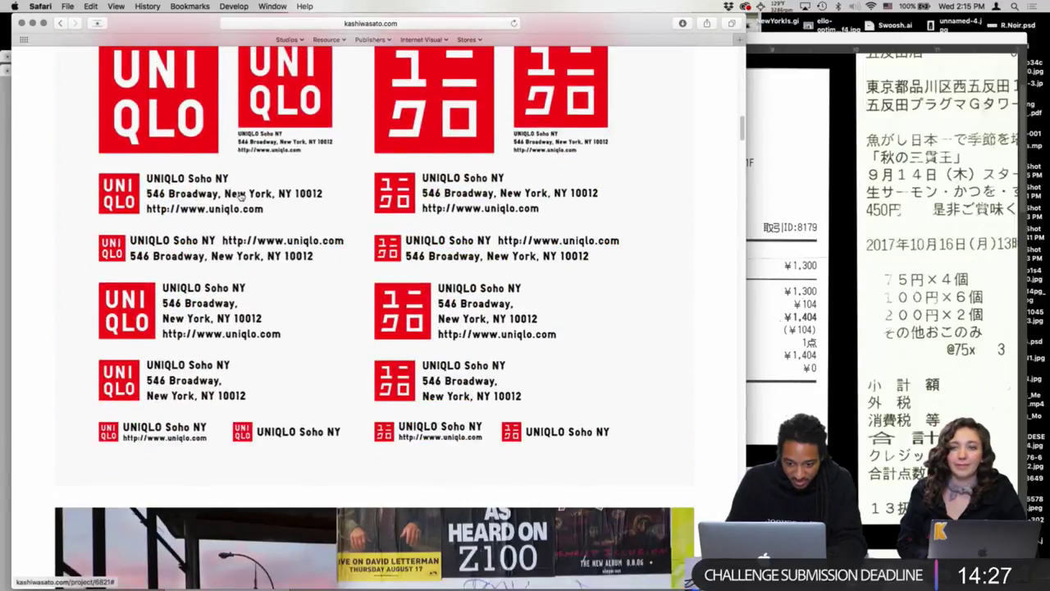
{"action": "scroll", "coordinate": [374, 312], "scroll_direction": "down", "scroll_amount": 15}
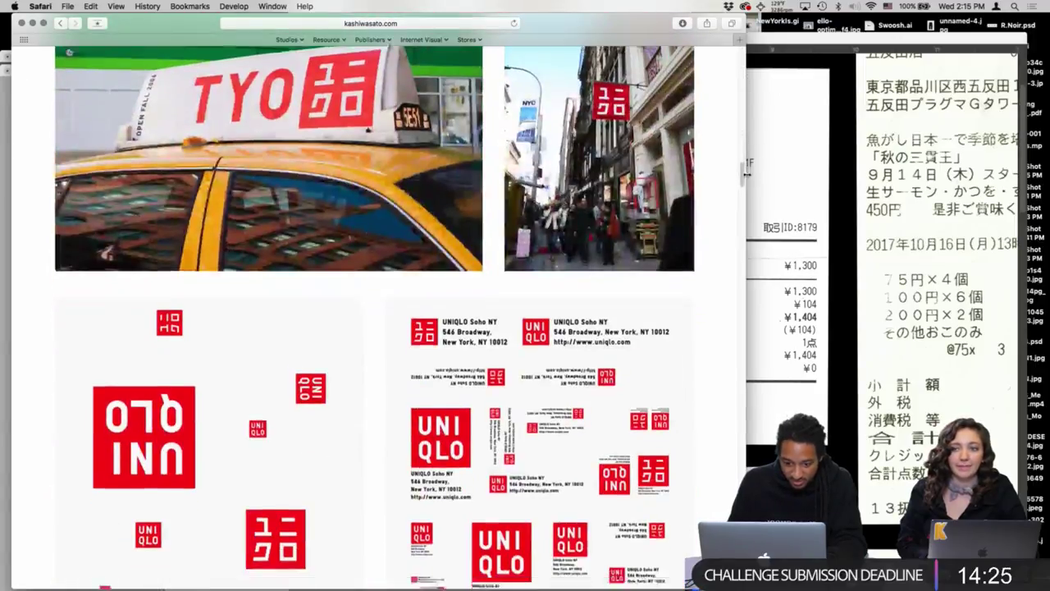
{"action": "scroll", "coordinate": [448, 90], "scroll_direction": "up", "scroll_amount": 20}
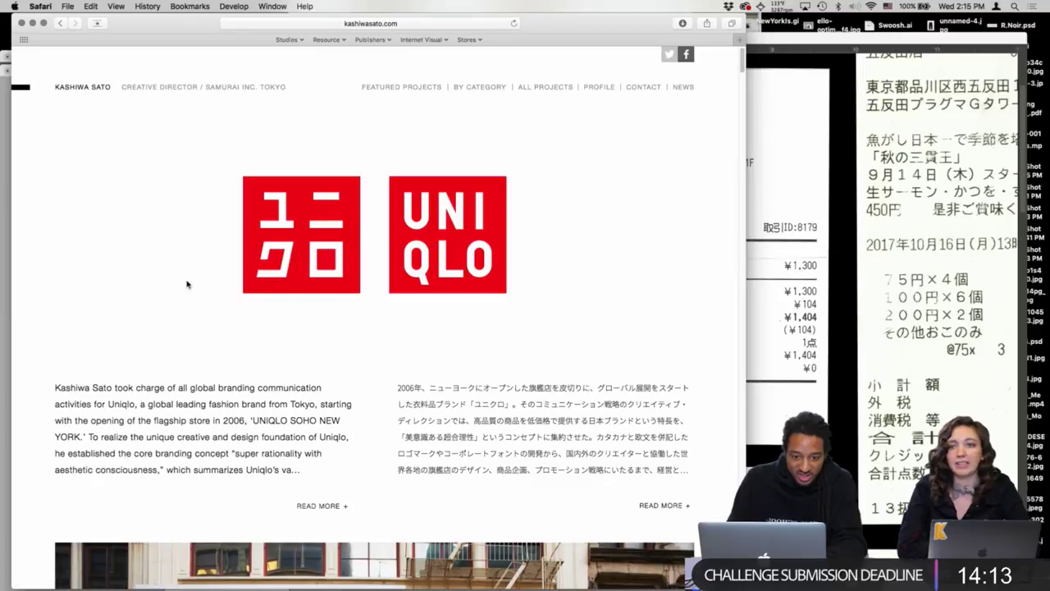
- Open the full list of Kashiwa Sato's projects and look through it
{"action": "left_click", "coordinate": [545, 86]}
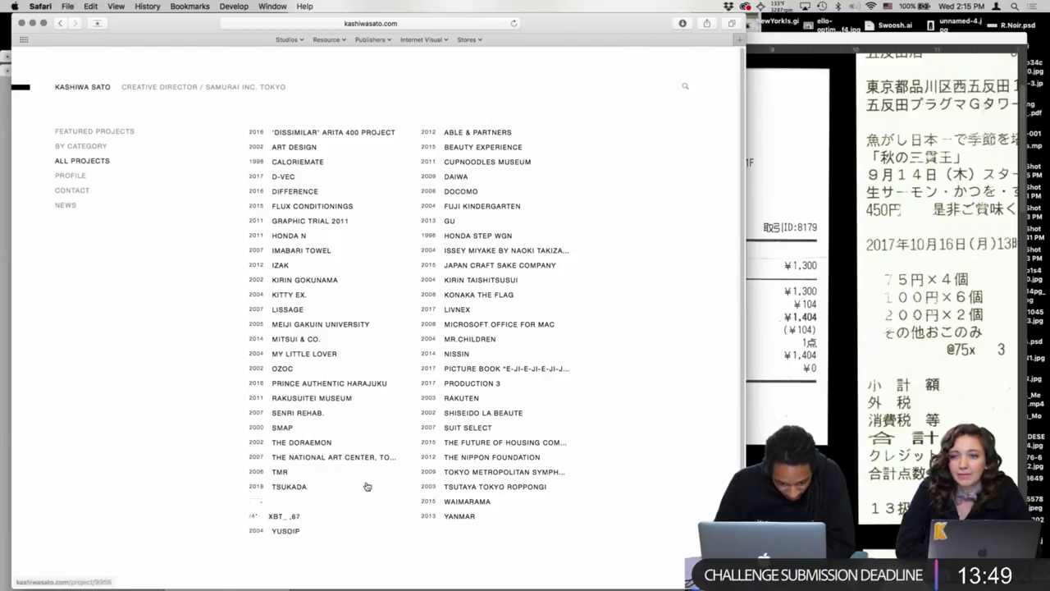
{"action": "scroll", "coordinate": [363, 485], "scroll_direction": "down", "scroll_amount": 1}
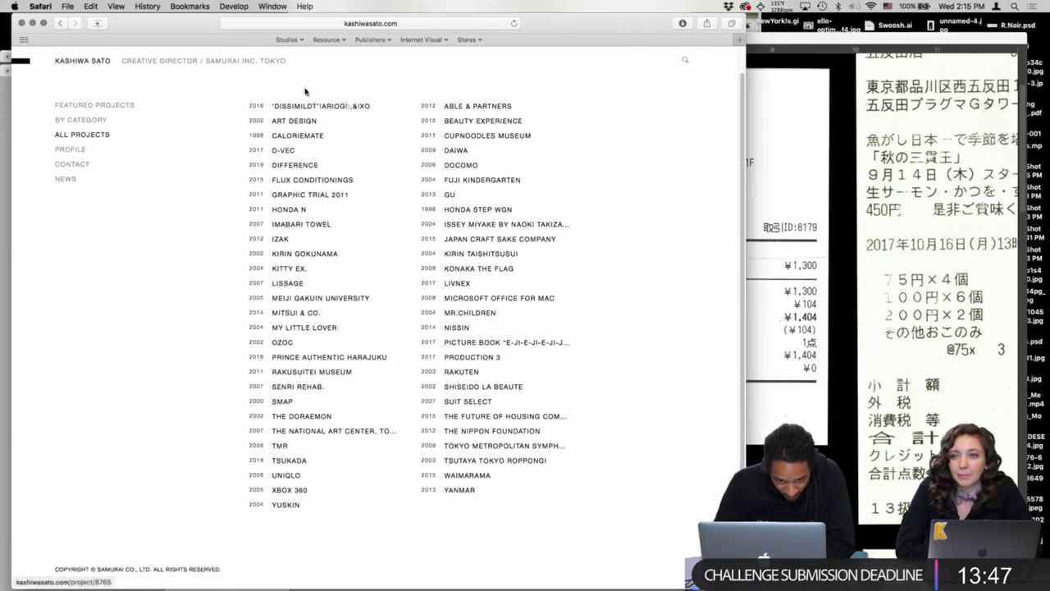
{"action": "left_click", "coordinate": [393, 24]}
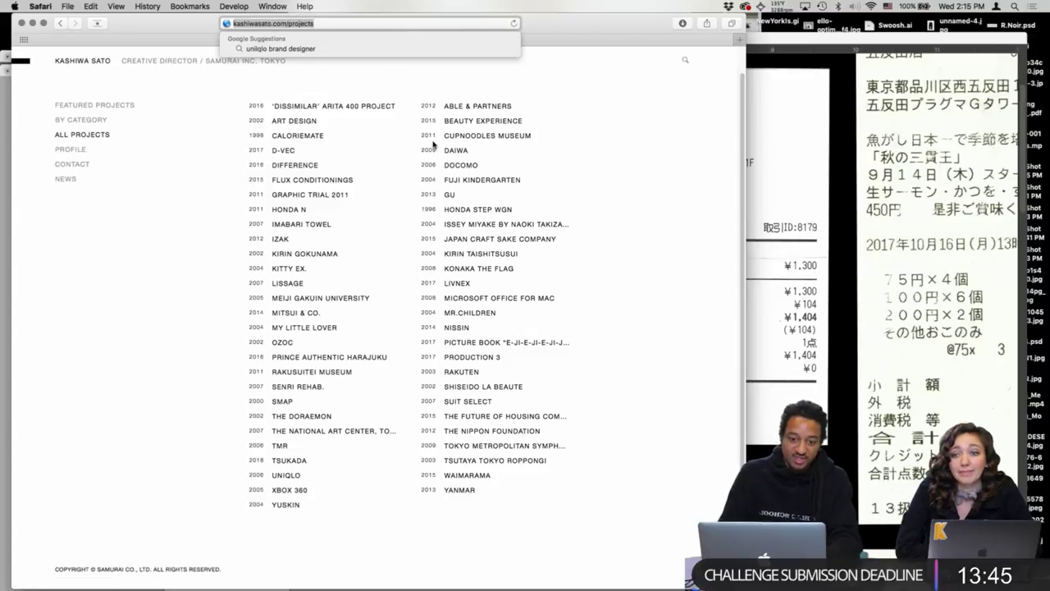
- Switch to InDesign, compare the 7-Eleven receipt with the イマカツ receipt below it, and collapse the open Stroke options
{"action": "left_click", "coordinate": [586, 154]}
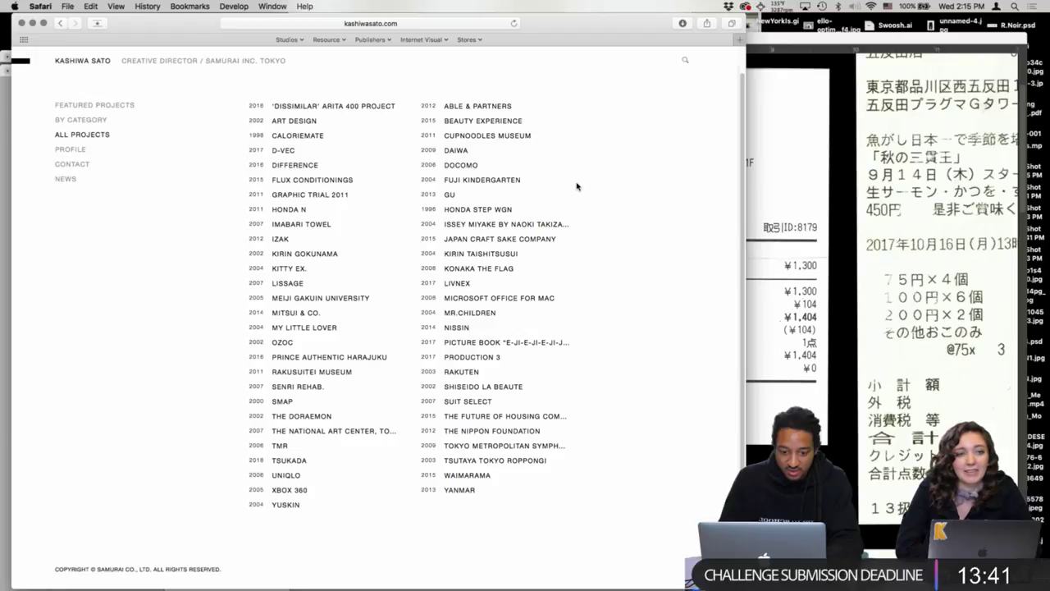
{"action": "key", "text": "super+Tab"}
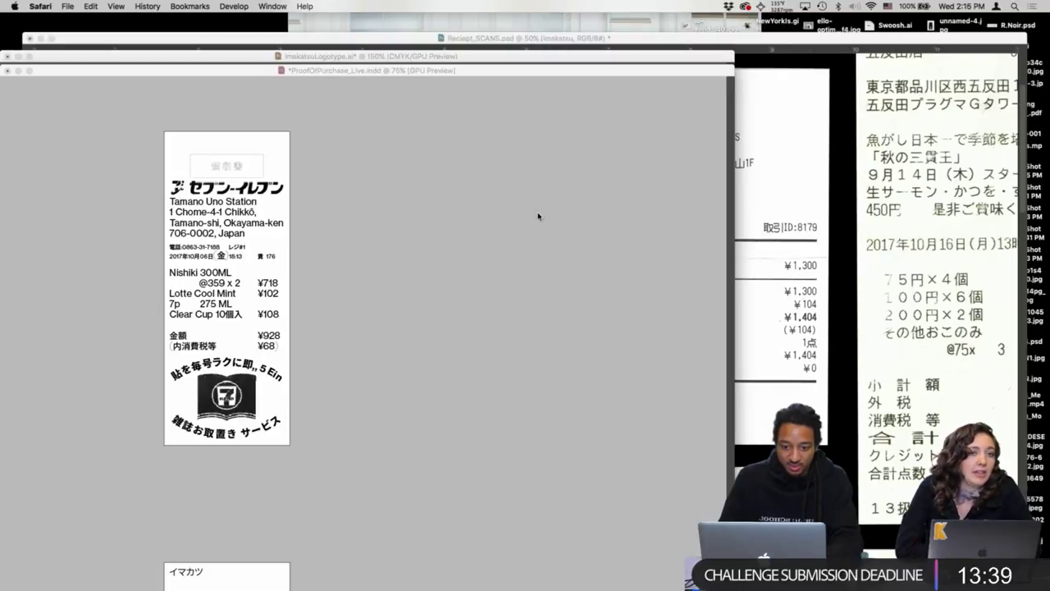
{"action": "scroll", "coordinate": [523, 181], "scroll_direction": "down", "scroll_amount": 3}
{"action": "scroll", "coordinate": [523, 182], "scroll_direction": "up", "scroll_amount": 5}
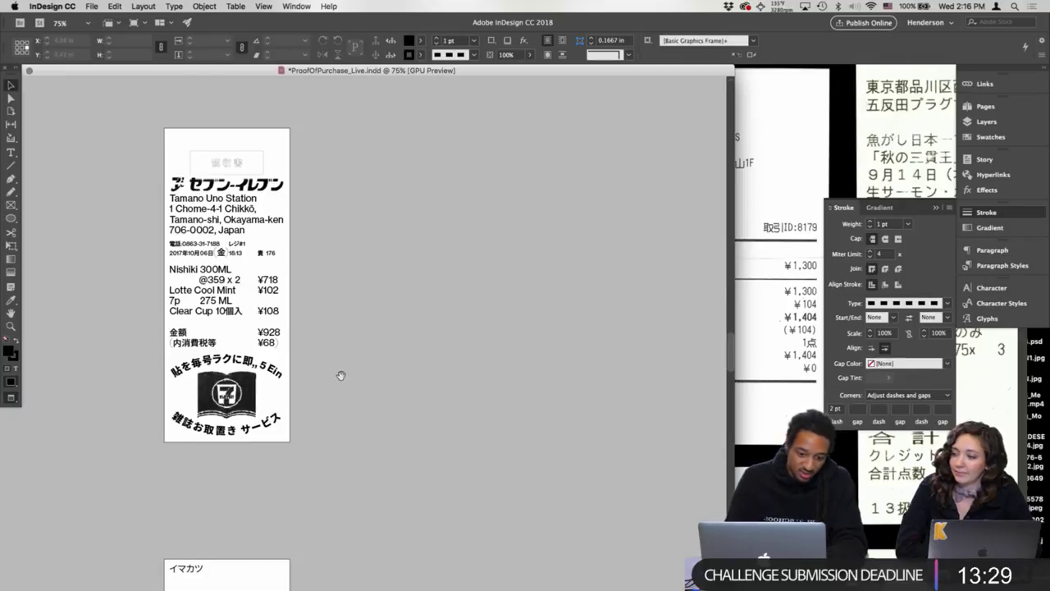
{"action": "scroll", "coordinate": [339, 375], "scroll_direction": "down", "scroll_amount": 4}
{"action": "scroll", "coordinate": [362, 246], "scroll_direction": "down", "scroll_amount": 3}
{"action": "scroll", "coordinate": [366, 410], "scroll_direction": "up", "scroll_amount": 3}
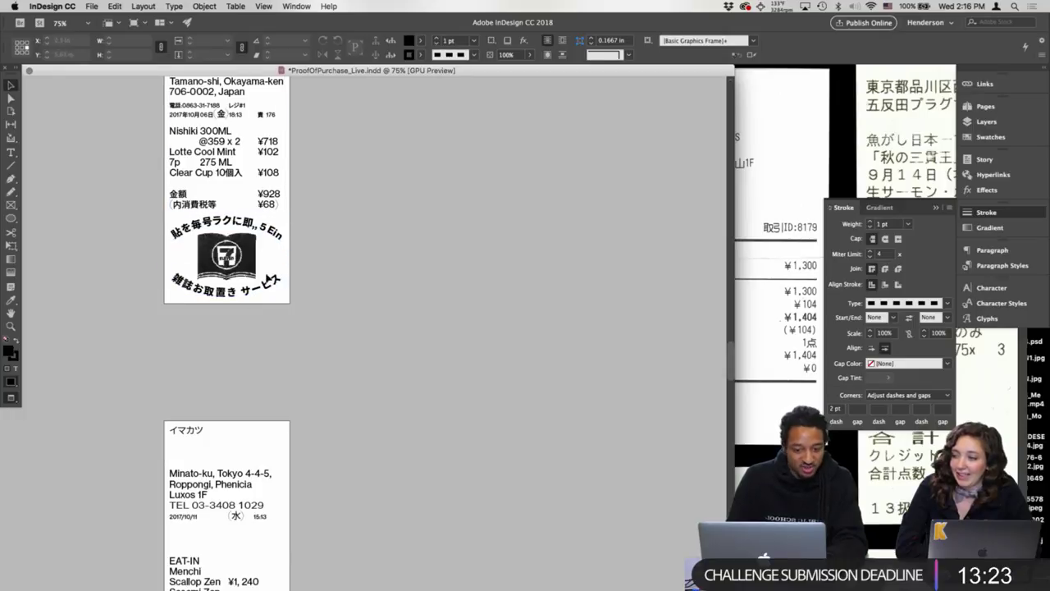
{"action": "scroll", "coordinate": [351, 287], "scroll_direction": "down", "scroll_amount": 8}
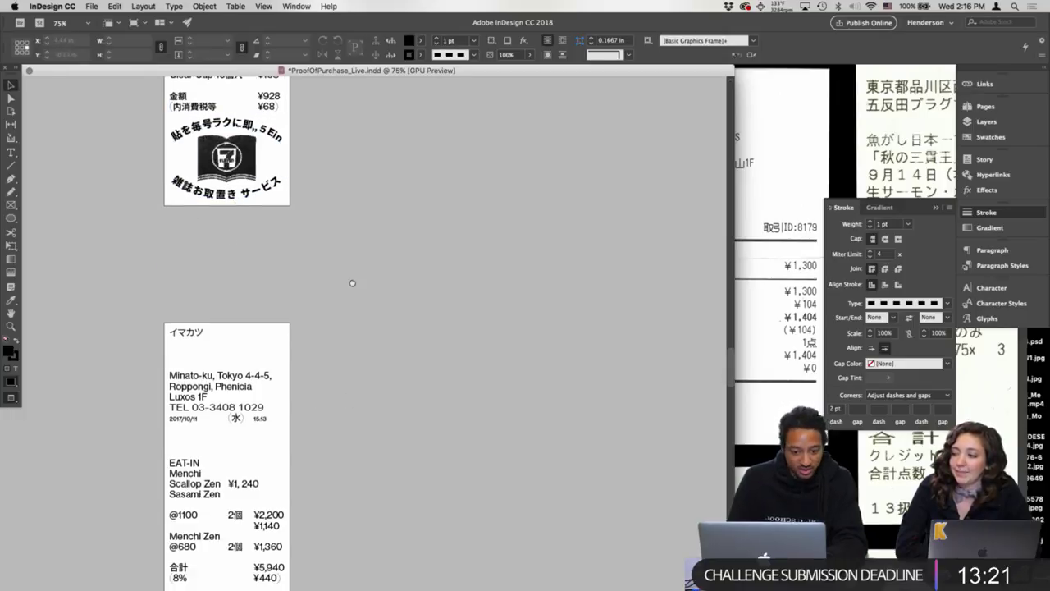
{"action": "scroll", "coordinate": [361, 303], "scroll_direction": "up", "scroll_amount": 3}
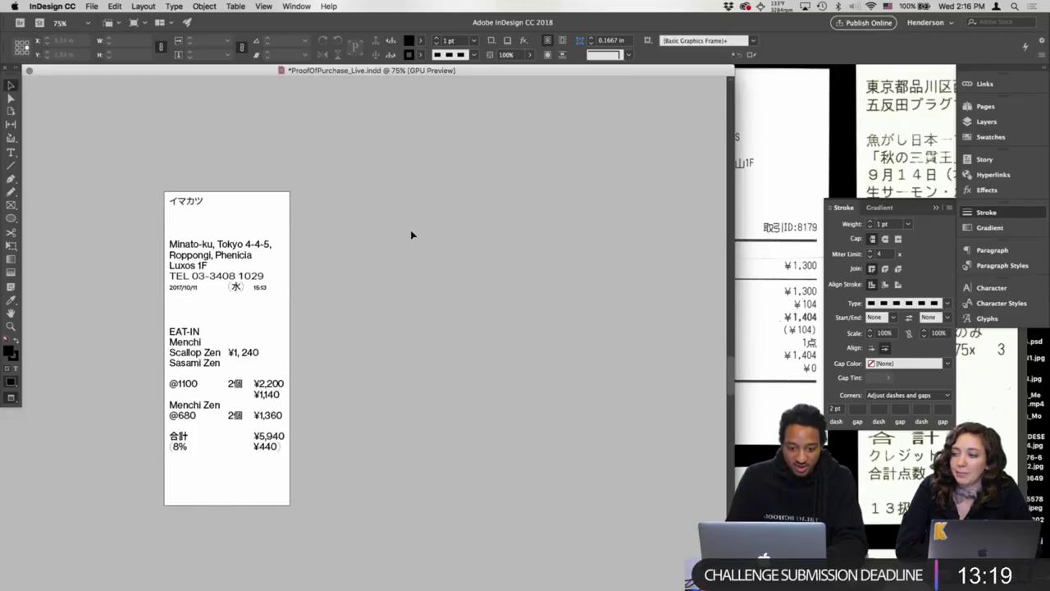
{"action": "left_click", "coordinate": [934, 208]}
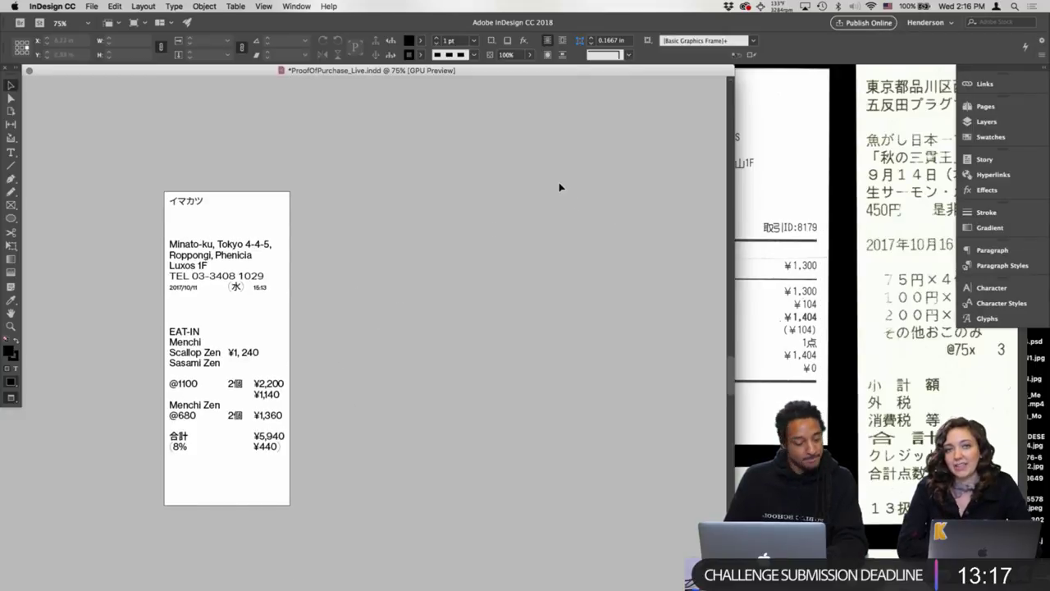
{"action": "left_click_drag", "start_coordinate": [532, 286], "coordinate": [533, 299]}
{"action": "scroll", "coordinate": [532, 299], "scroll_direction": "up", "scroll_amount": 9}
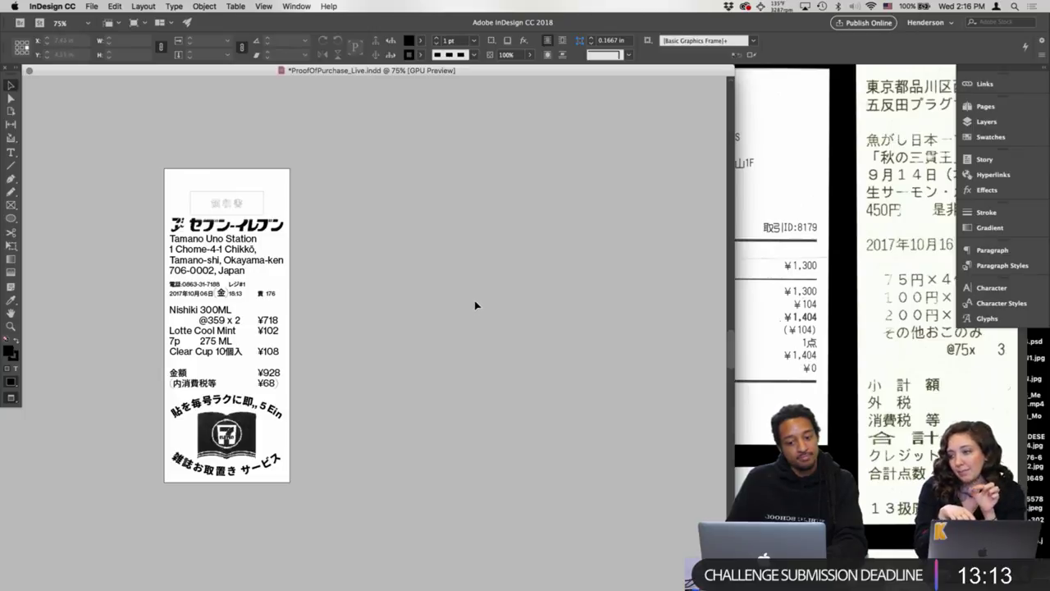
- Move the 領収書 box straight up to the top margin of the 7-Eleven receipt and check it in preview
{"action": "left_click", "coordinate": [255, 210]}
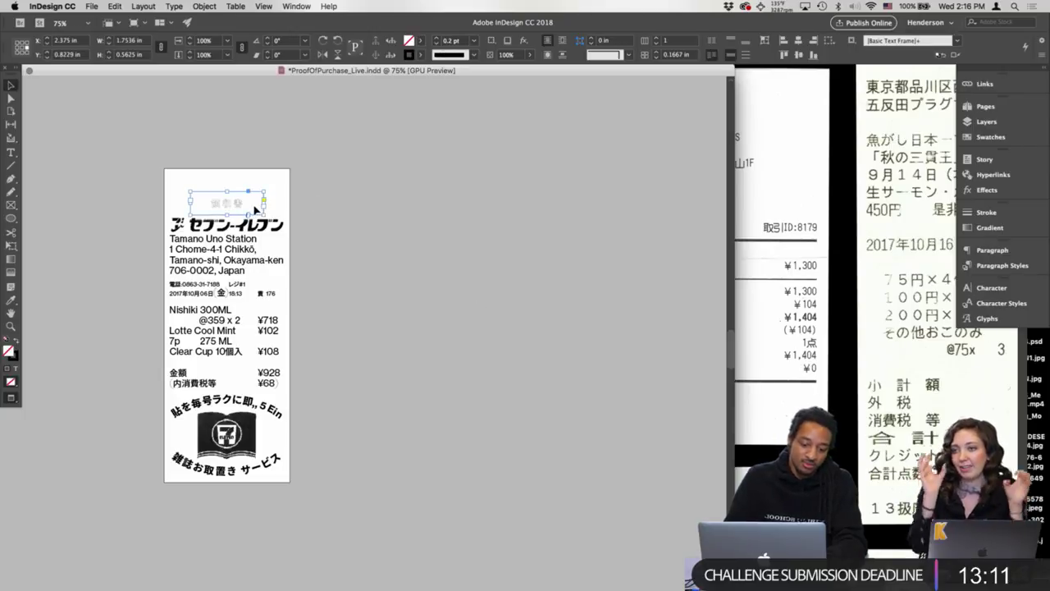
{"action": "key", "text": "w"}
{"action": "left_click_drag", "start_coordinate": [239, 204], "coordinate": [239, 183]}
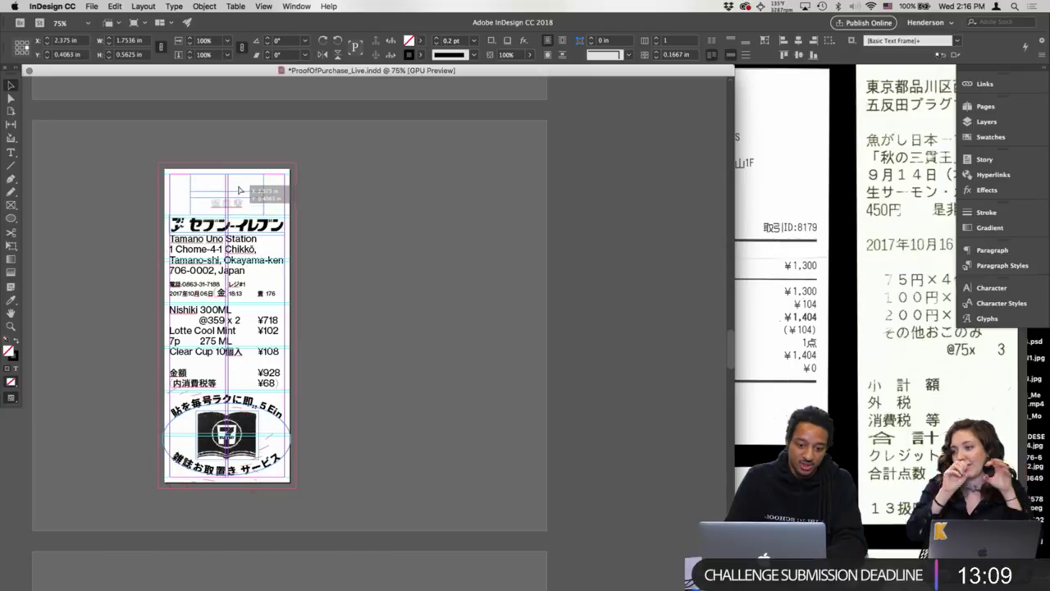
{"action": "left_click", "coordinate": [296, 166]}
{"action": "key", "text": "w"}
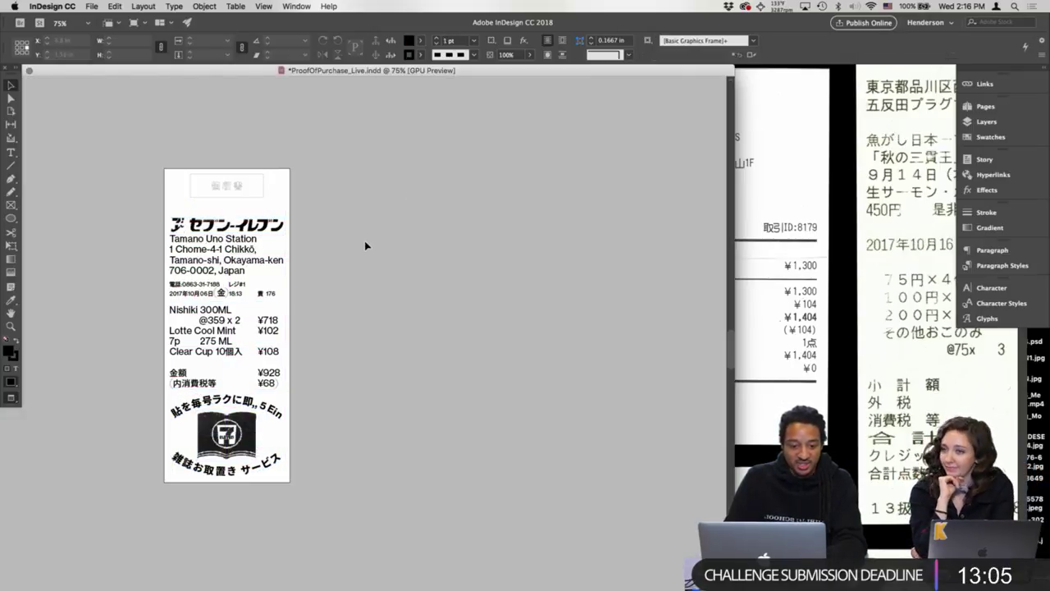
{"action": "key", "text": "w"}
{"action": "left_click", "coordinate": [261, 195]}
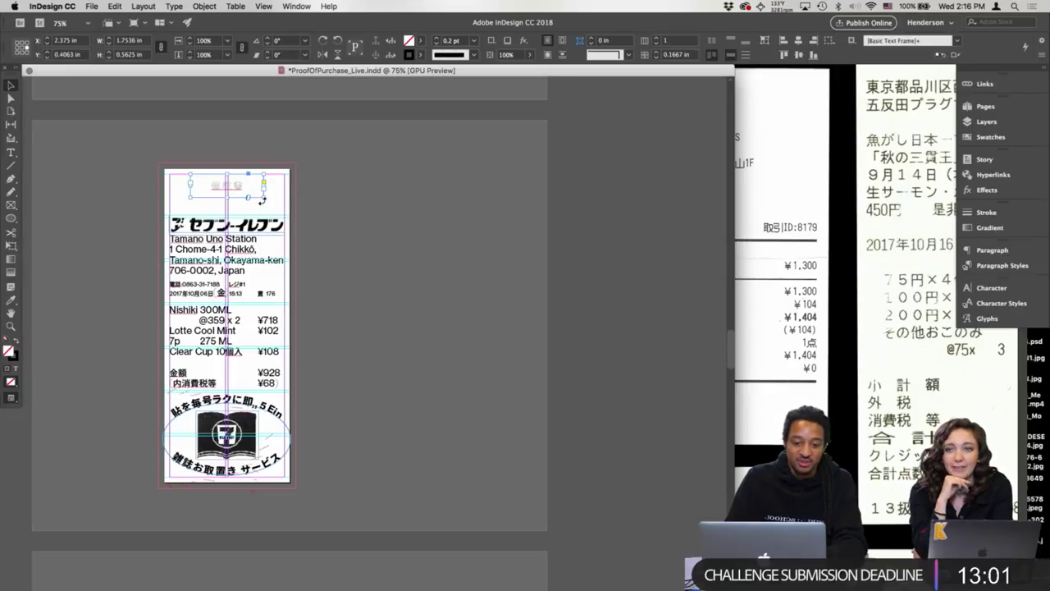
{"action": "key", "text": "w"}
{"action": "left_click", "coordinate": [380, 183]}
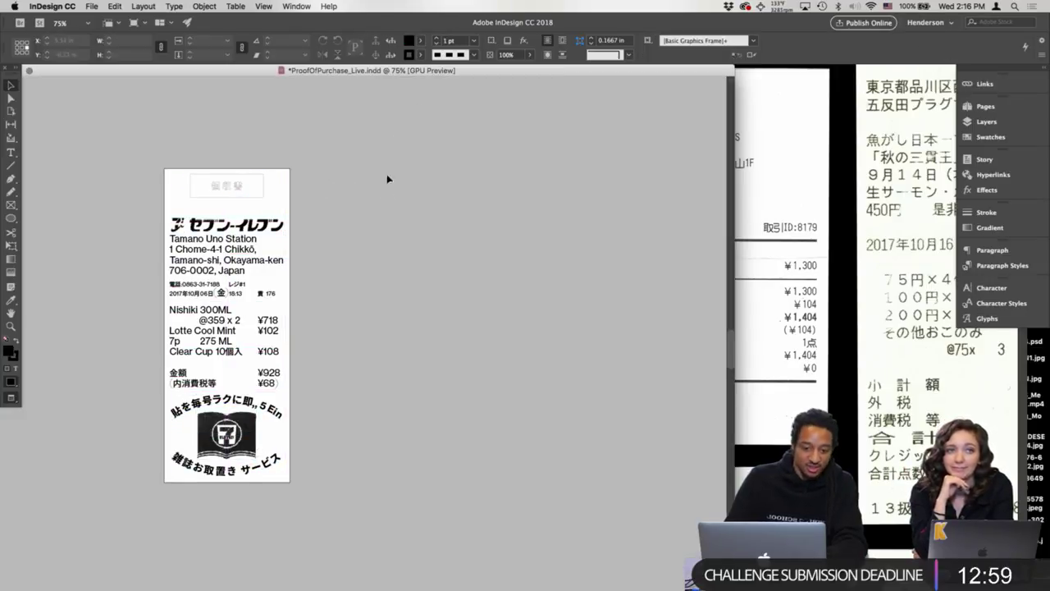
- Widen the 領収書 box to the full margin width, about 2.75 in, and reduce its height
{"action": "left_click", "coordinate": [224, 189]}
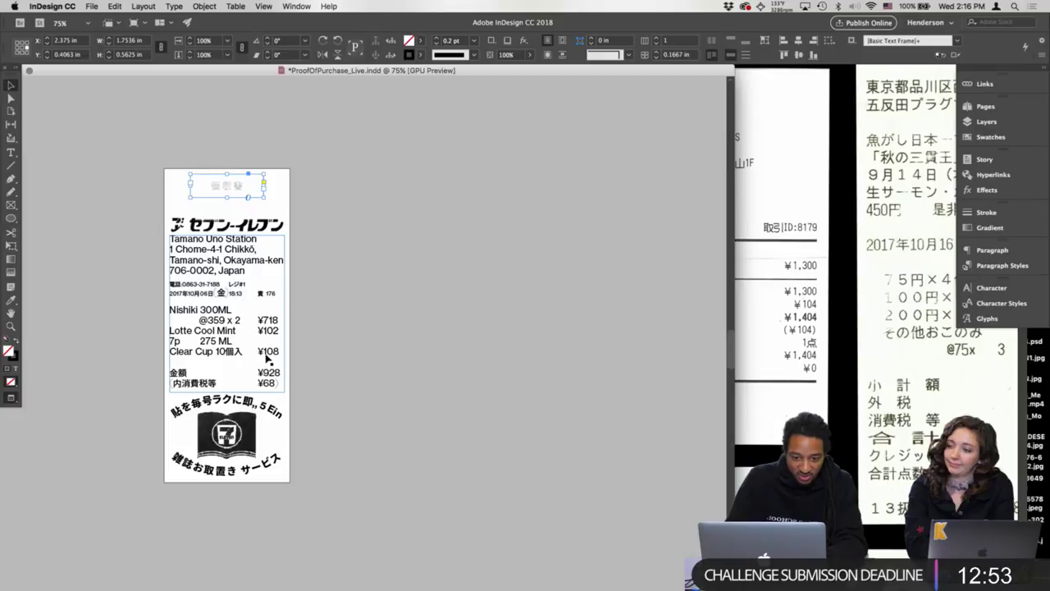
{"action": "key", "text": "super+equal"}
{"action": "key", "text": "super+equal"}
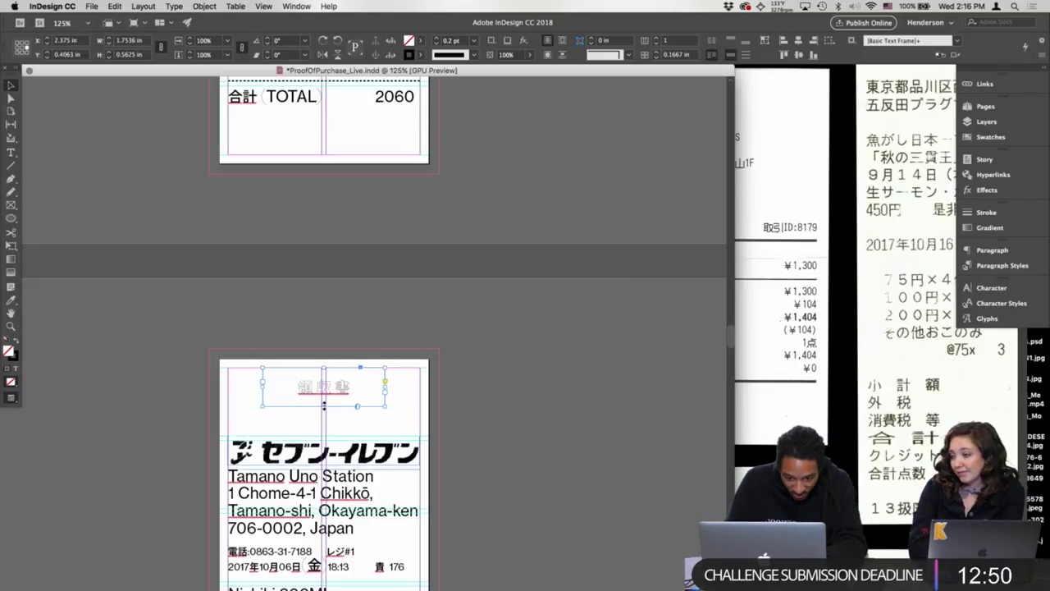
{"action": "left_click_drag", "start_coordinate": [325, 405], "coordinate": [420, 399]}
{"action": "left_click_drag", "start_coordinate": [325, 366], "coordinate": [325, 367]}
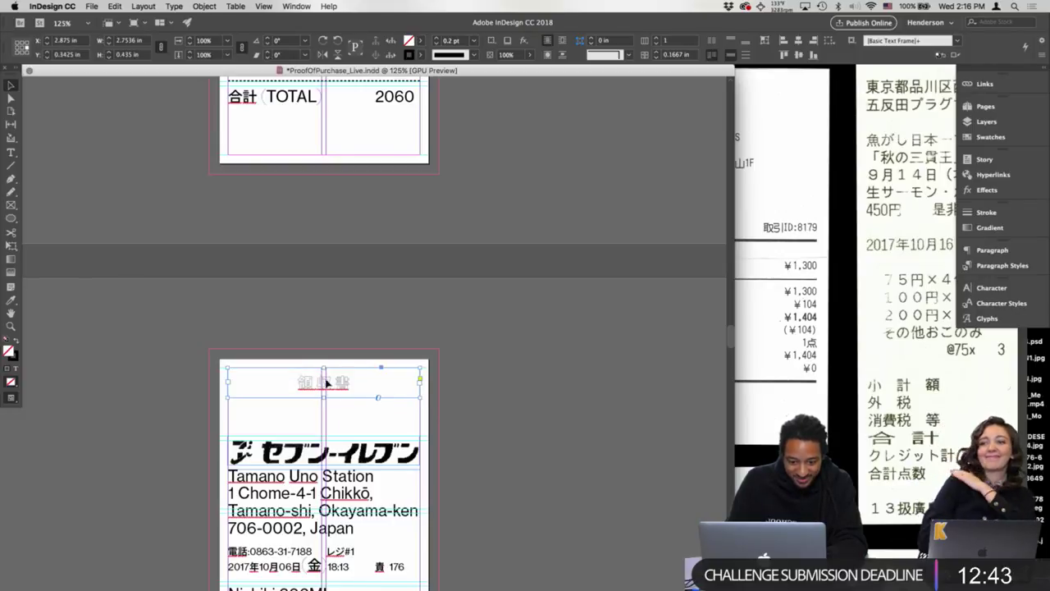
{"action": "left_click", "coordinate": [403, 335]}
{"action": "key", "text": "w"}
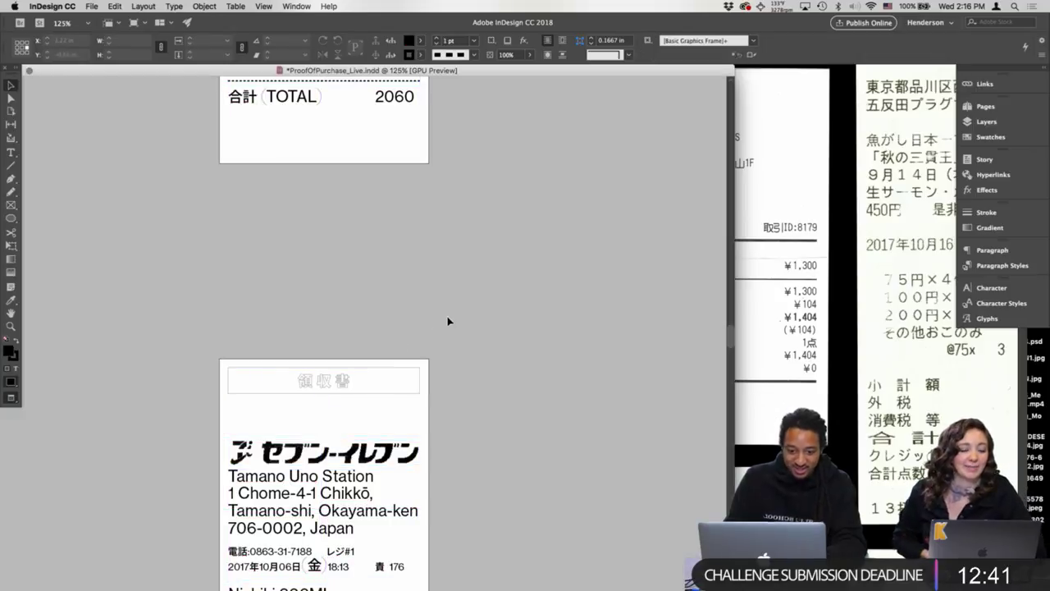
- Move the 7-Eleven logo, receipt text and book emblem up together by about 0.4 in, closer to the 領収書 box
{"action": "left_click_drag", "start_coordinate": [475, 420], "coordinate": [468, 180]}
{"action": "left_click", "coordinate": [389, 253]}
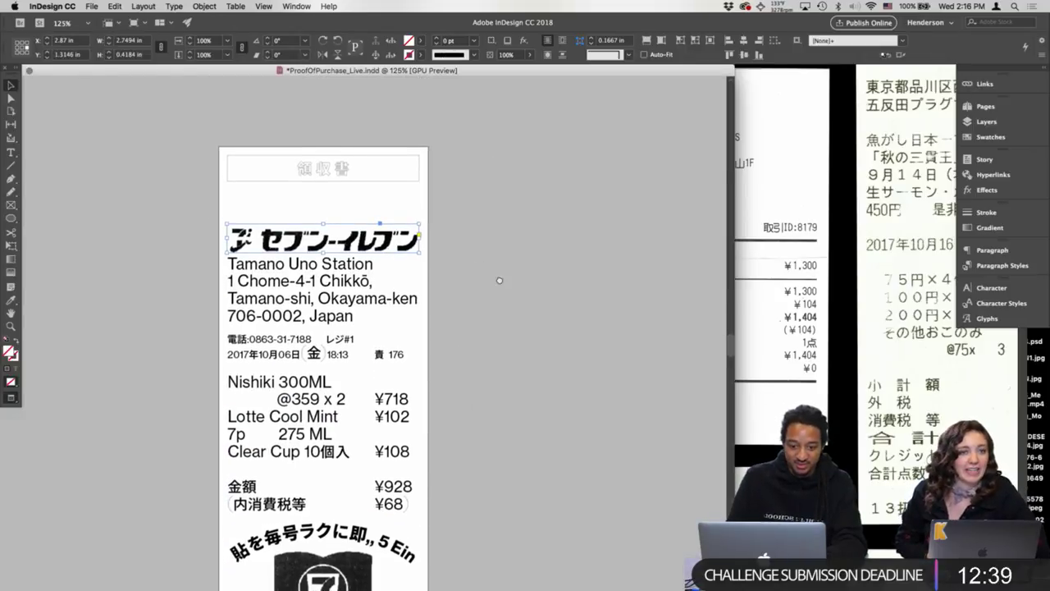
{"action": "left_click_drag", "start_coordinate": [500, 279], "coordinate": [501, 192]}
{"action": "key", "text": "w"}
{"action": "left_click_drag", "start_coordinate": [478, 144], "coordinate": [189, 555]}
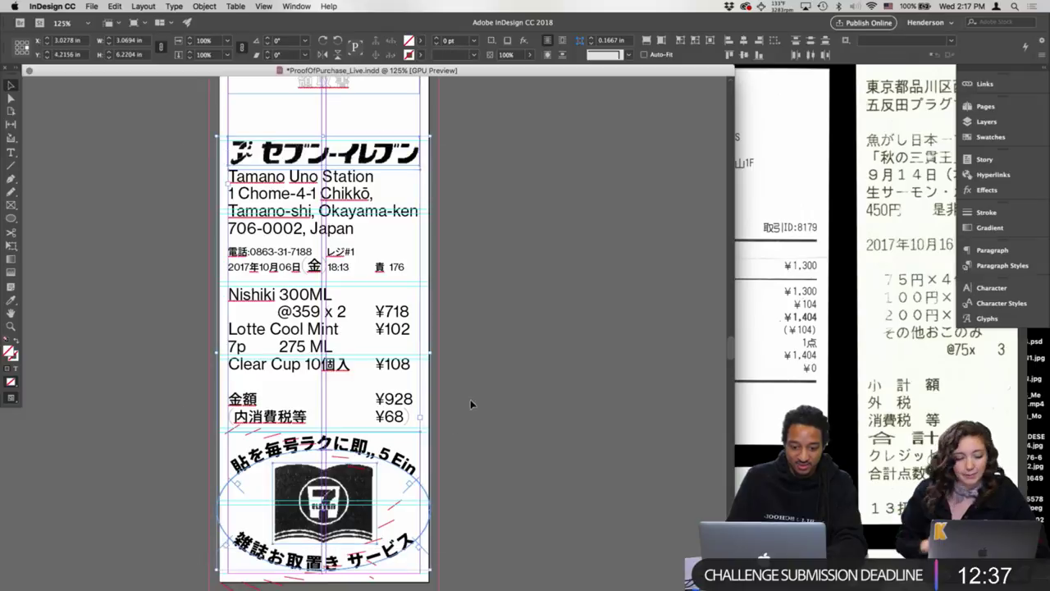
{"action": "scroll", "coordinate": [507, 273], "scroll_direction": "up", "scroll_amount": 2}
{"action": "left_click_drag", "start_coordinate": [405, 225], "coordinate": [405, 201]}
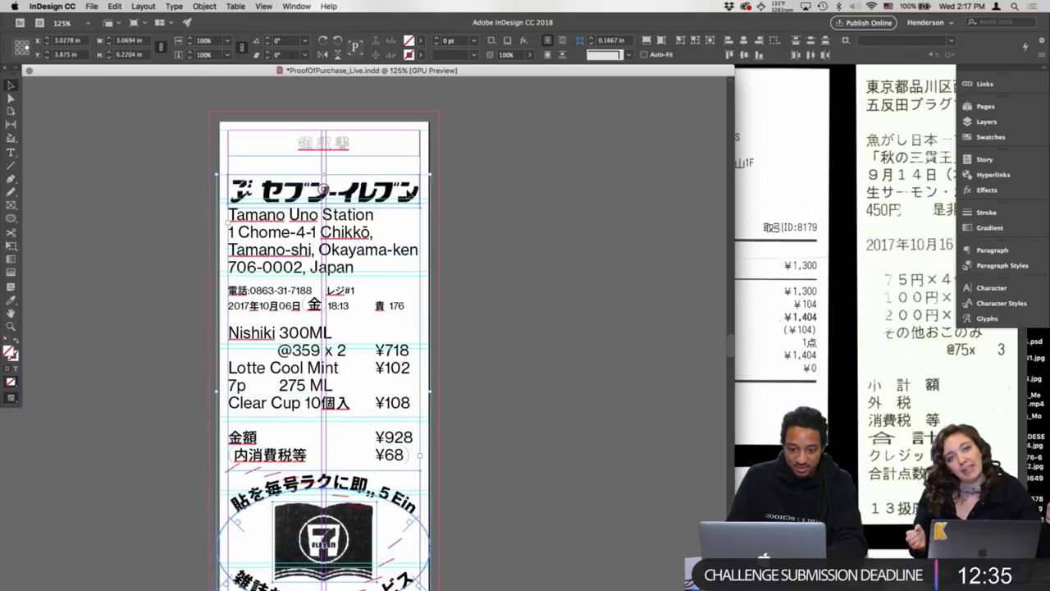
{"action": "key", "text": "Up"}
{"action": "key", "text": "Up"}
{"action": "key", "text": "Up"}
{"action": "key", "text": "Up"}
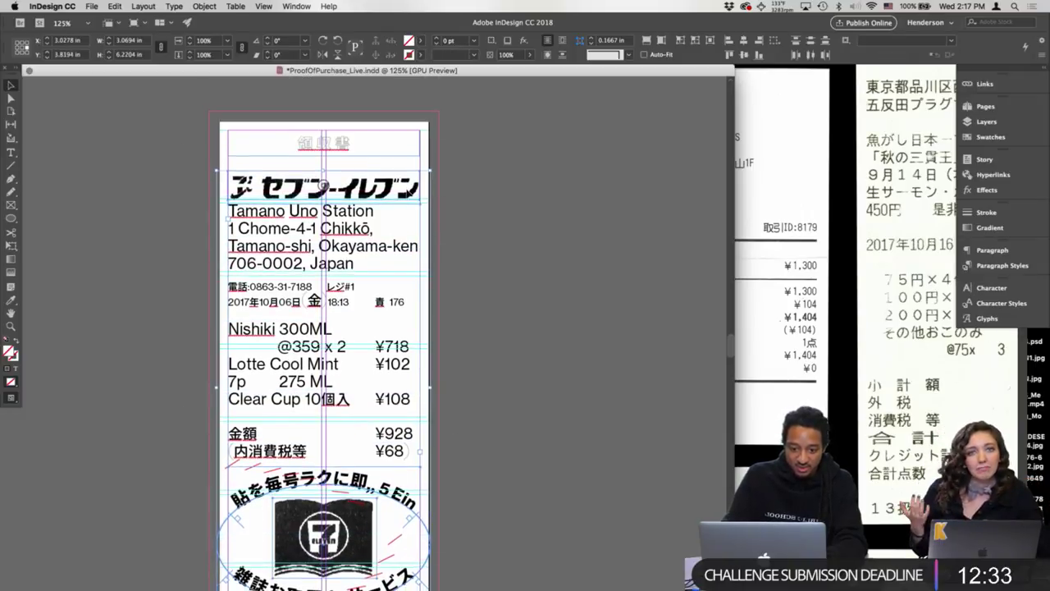
{"action": "left_click", "coordinate": [535, 282]}
{"action": "key", "text": "w"}
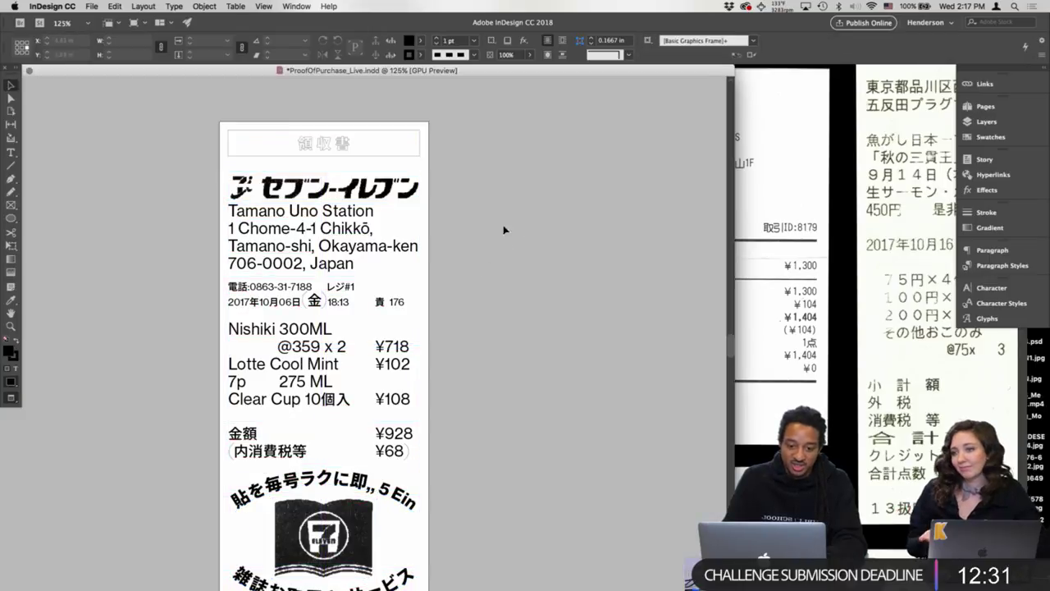
- View the document at 75% and compare the 7-Eleven layout with the Chichu Art Museum and イマカツ receipts
{"action": "scroll", "coordinate": [497, 277], "scroll_direction": "down", "scroll_amount": 2}
{"action": "key", "text": "super+minus"}
{"action": "key", "text": "super+minus"}
{"action": "scroll", "coordinate": [425, 301], "scroll_direction": "up", "scroll_amount": 5}
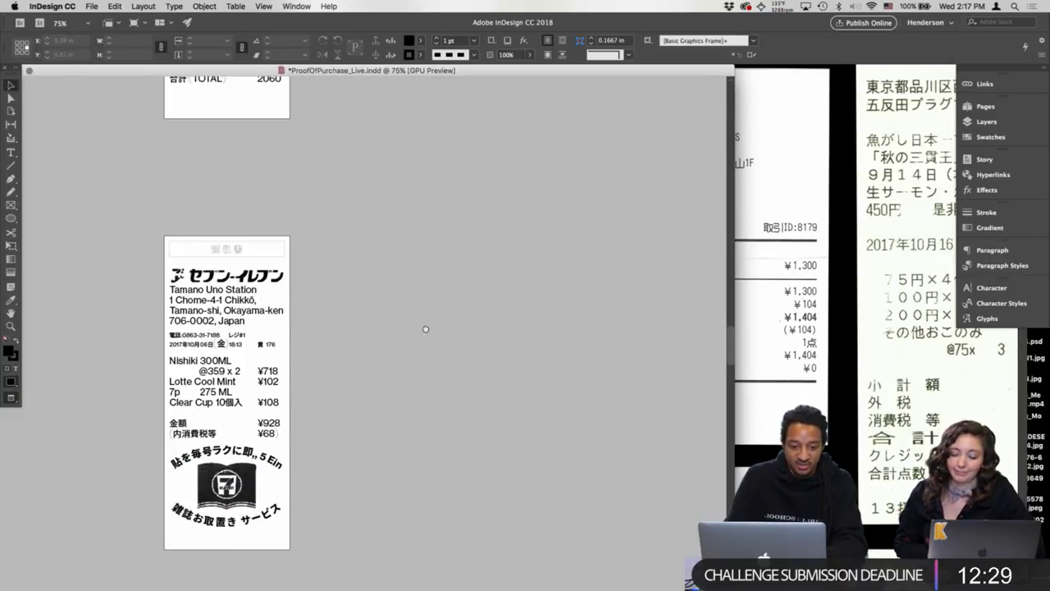
{"action": "scroll", "coordinate": [425, 301], "scroll_direction": "up", "scroll_amount": 4}
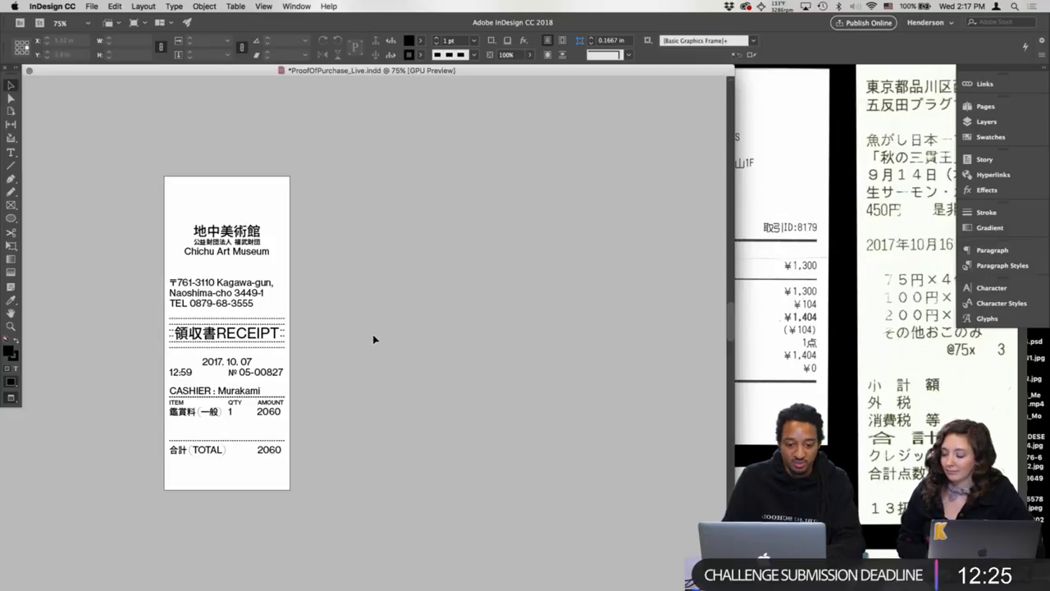
{"action": "scroll", "coordinate": [365, 263], "scroll_direction": "up", "scroll_amount": 2}
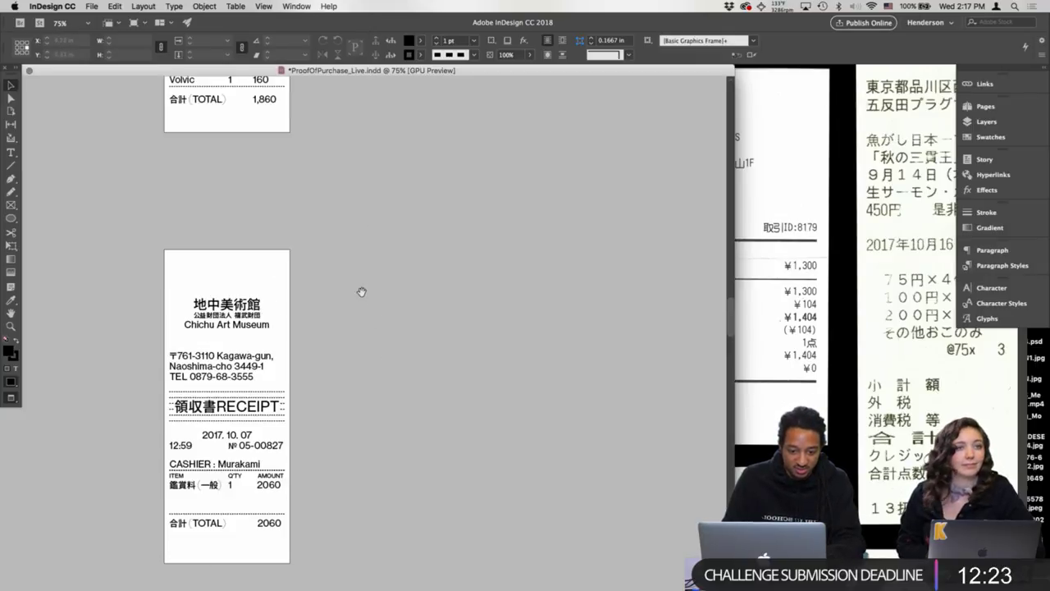
{"action": "scroll", "coordinate": [353, 320], "scroll_direction": "up", "scroll_amount": 4}
{"action": "scroll", "coordinate": [357, 378], "scroll_direction": "up", "scroll_amount": 3}
{"action": "scroll", "coordinate": [370, 386], "scroll_direction": "down", "scroll_amount": 10}
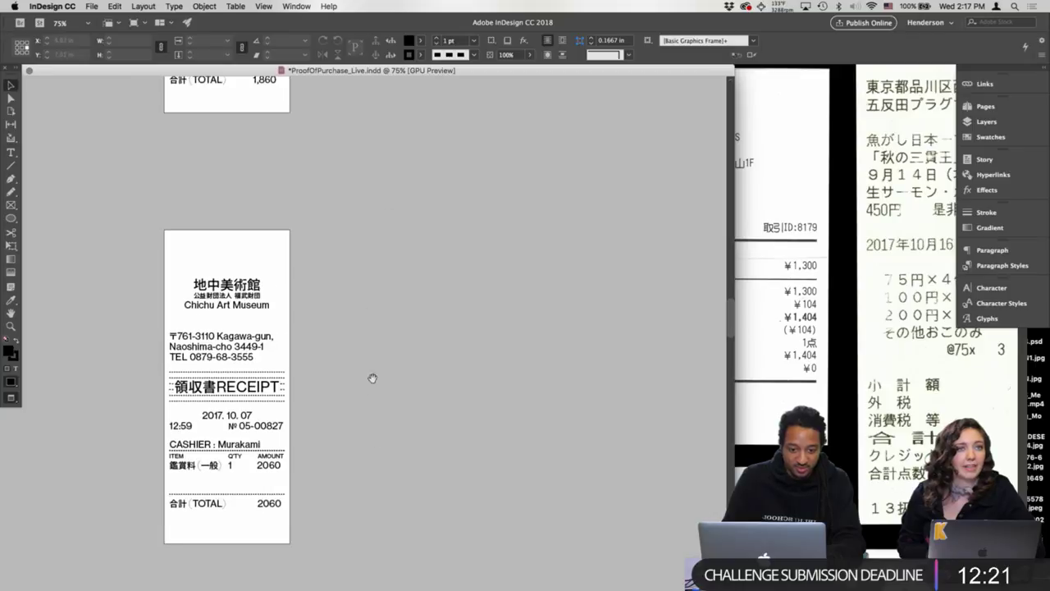
{"action": "scroll", "coordinate": [403, 336], "scroll_direction": "down", "scroll_amount": 10}
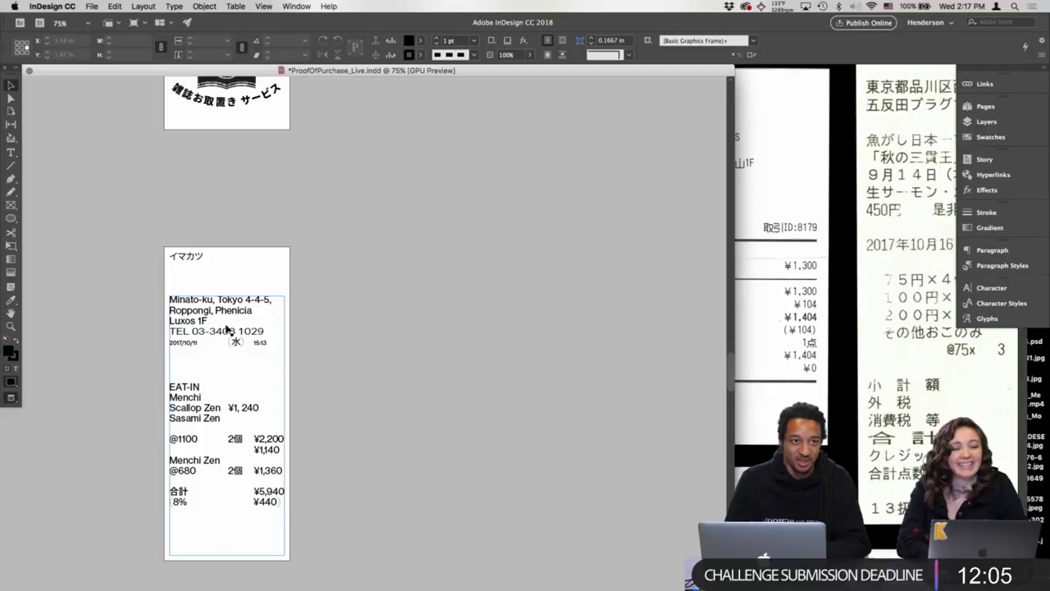
{"action": "left_click", "coordinate": [397, 193]}
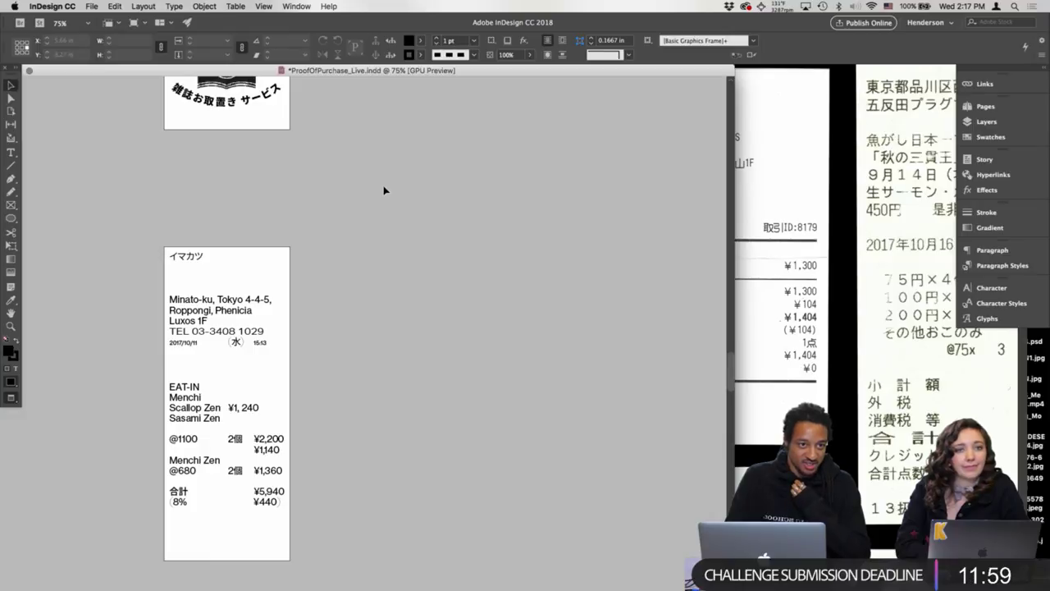
- Switch to Safari and search the web for "hara design"
{"action": "key", "text": "ctrl+Up"}
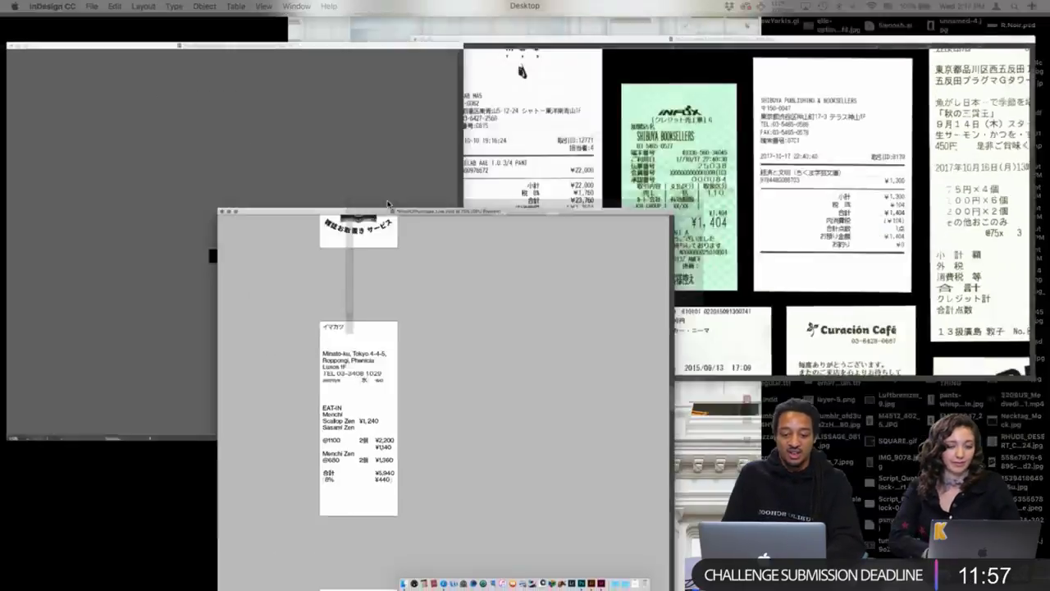
{"action": "left_click", "coordinate": [491, 333]}
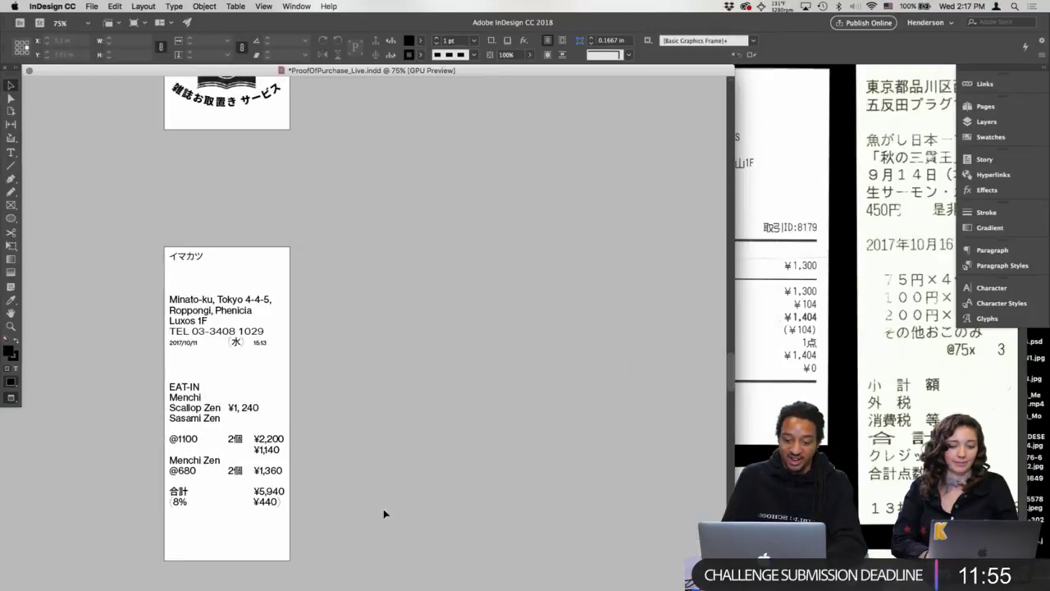
{"action": "mouse_move", "coordinate": [410, 586]}
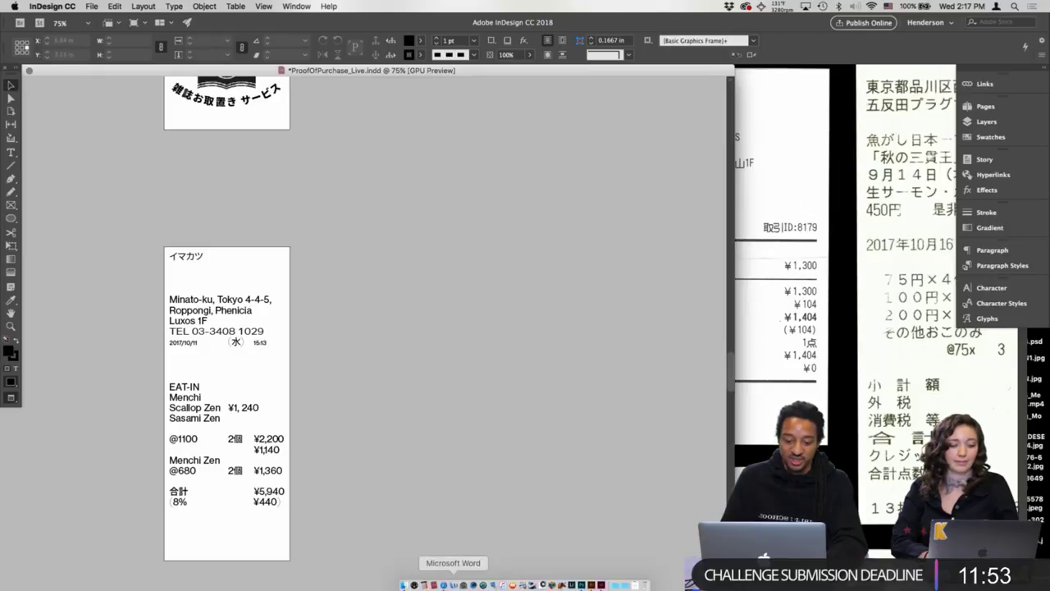
{"action": "left_click", "coordinate": [444, 583]}
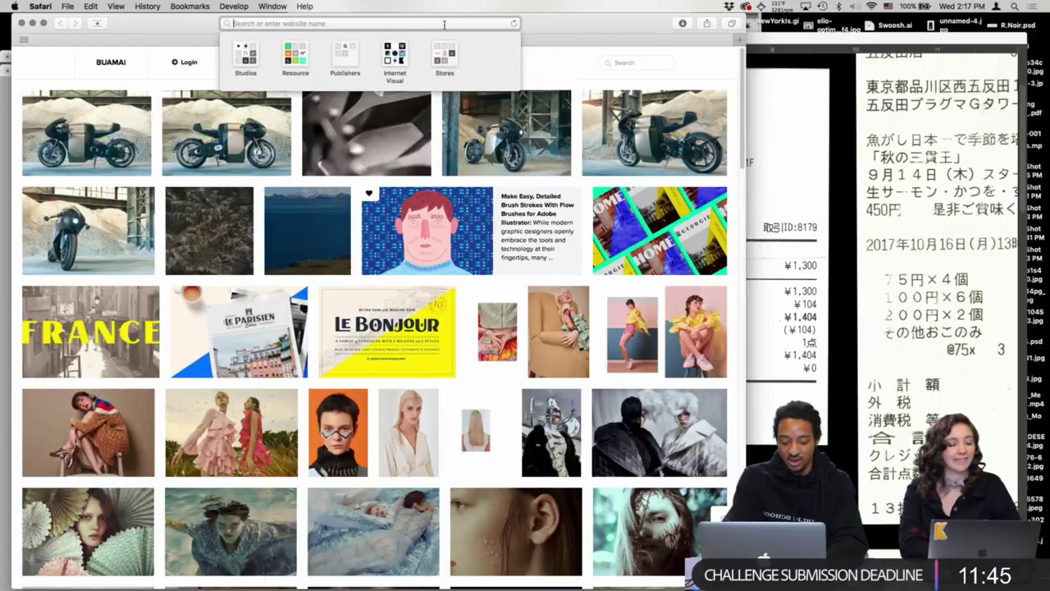
{"action": "type", "text": "hara"}
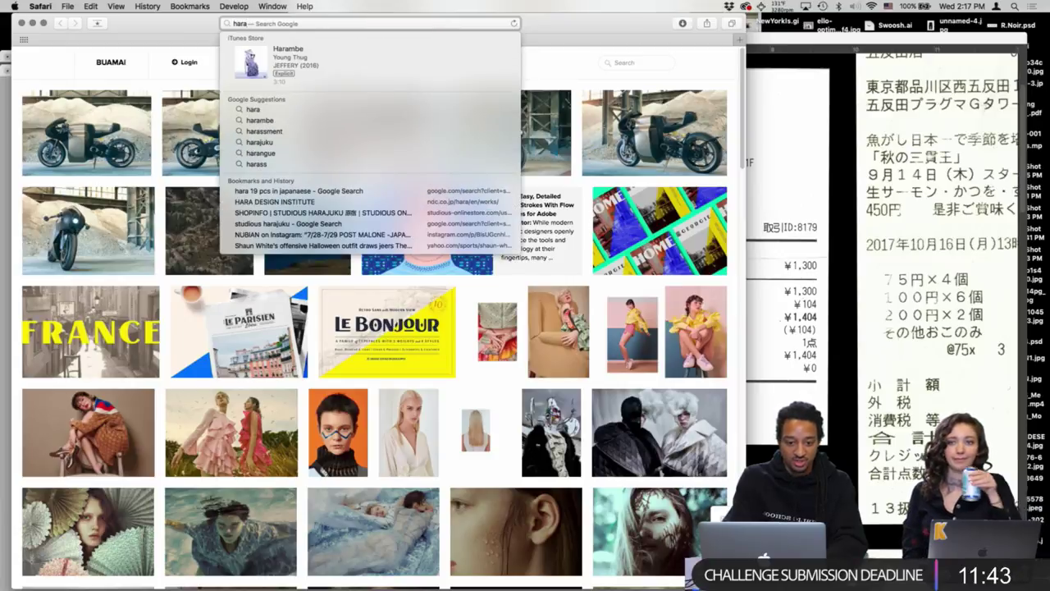
{"action": "type", "text": " design"}
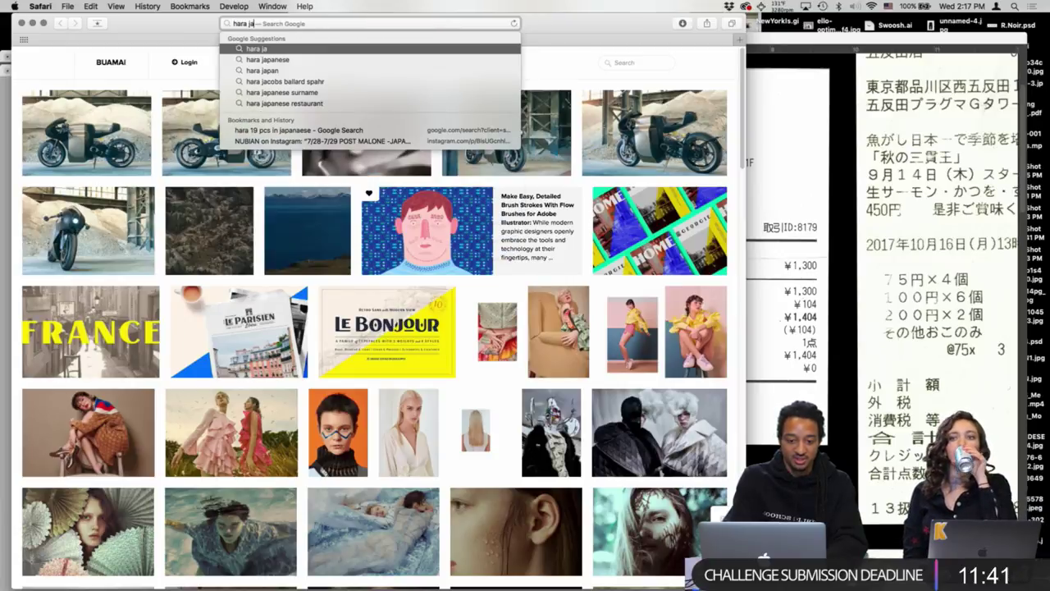
{"action": "key", "text": "Return"}
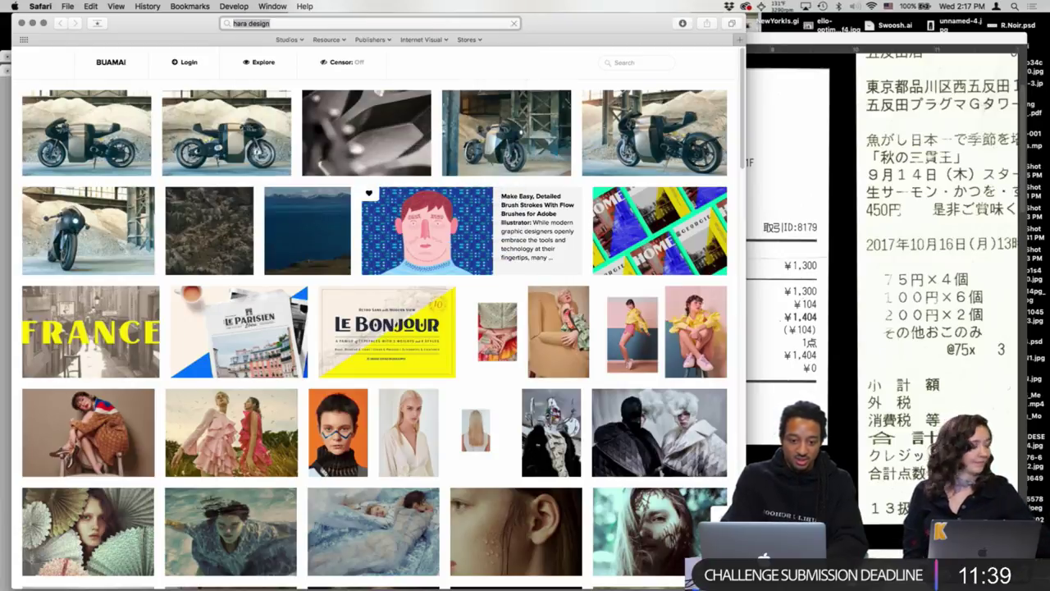
- Open the Hara Design Institute website's works page and enlarge the browser window to fill the screen width
{"action": "left_click", "coordinate": [198, 147]}
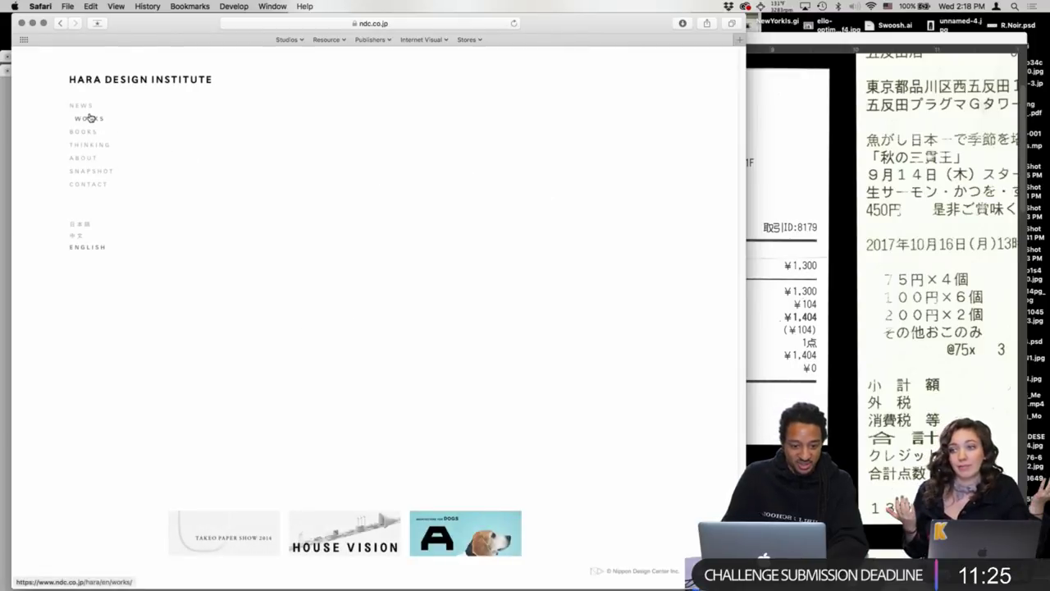
{"action": "left_click", "coordinate": [93, 118]}
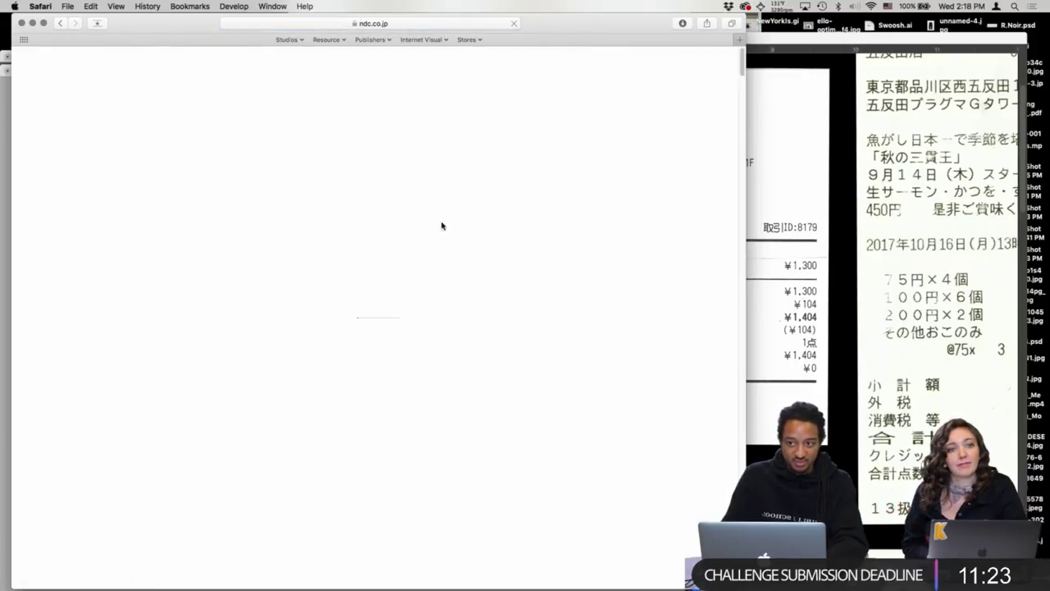
{"action": "key", "text": "super+alt+f"}
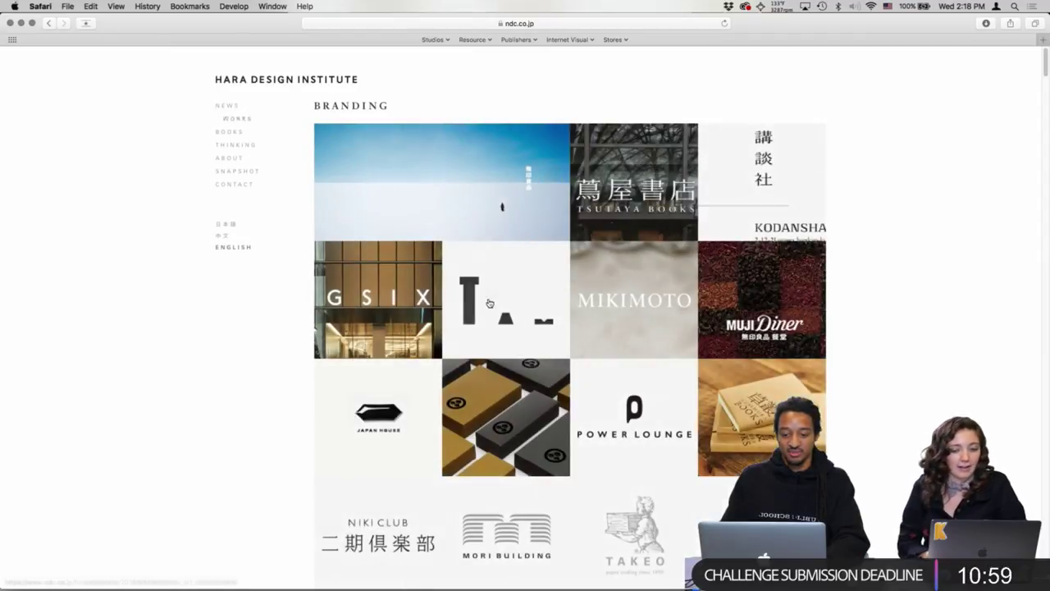
- Look through the branding works and logos on the Hara Design Institute page
{"action": "scroll", "coordinate": [635, 393], "scroll_direction": "down", "scroll_amount": 1}
{"action": "scroll", "coordinate": [634, 393], "scroll_direction": "down", "scroll_amount": 5}
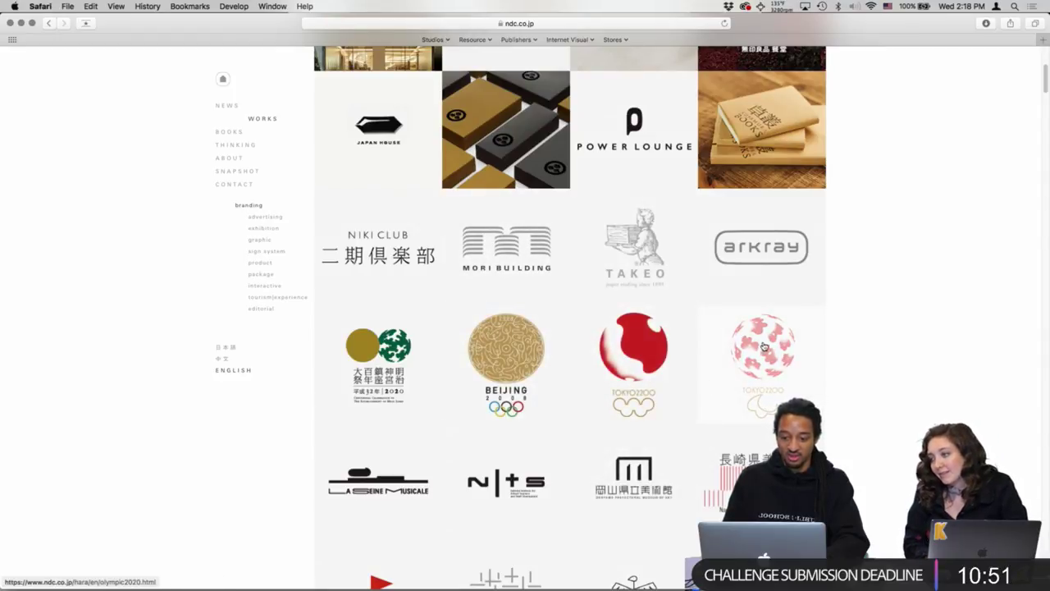
{"action": "scroll", "coordinate": [836, 346], "scroll_direction": "down", "scroll_amount": 3}
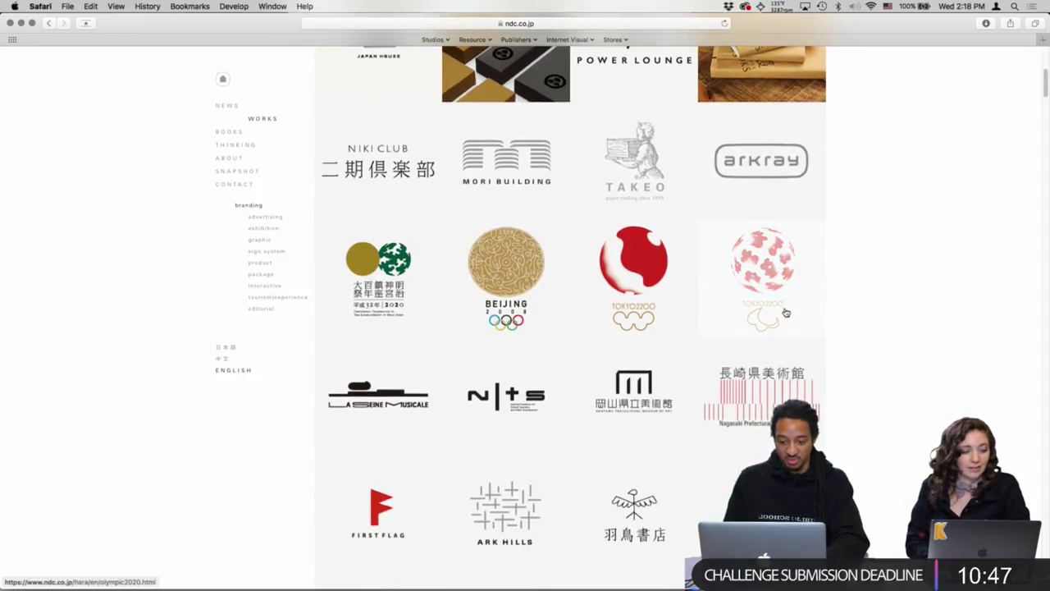
{"action": "scroll", "coordinate": [751, 255], "scroll_direction": "down", "scroll_amount": 5}
{"action": "scroll", "coordinate": [763, 378], "scroll_direction": "up", "scroll_amount": 10}
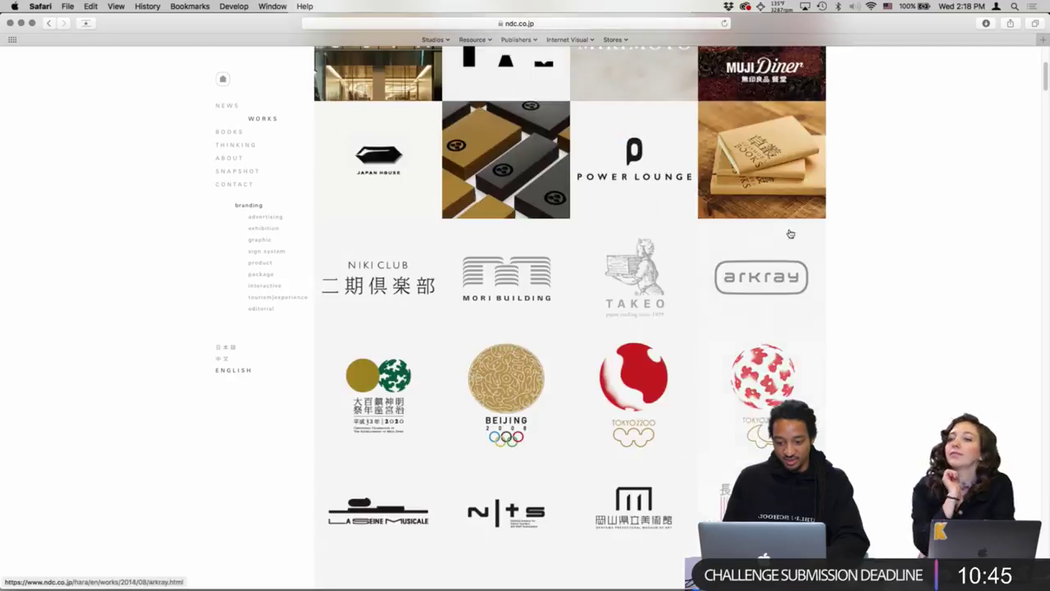
- Open the MUJI corporate advertising project and look through its posters from 2018, 2016 and 2014
{"action": "left_click", "coordinate": [532, 192]}
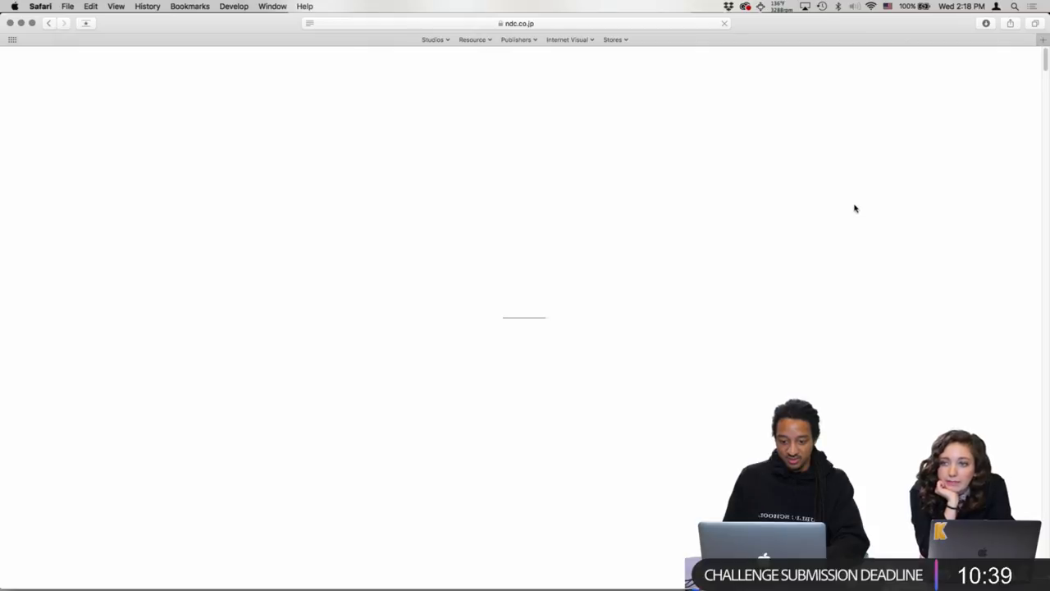
{"action": "scroll", "coordinate": [883, 364], "scroll_direction": "down", "scroll_amount": 10}
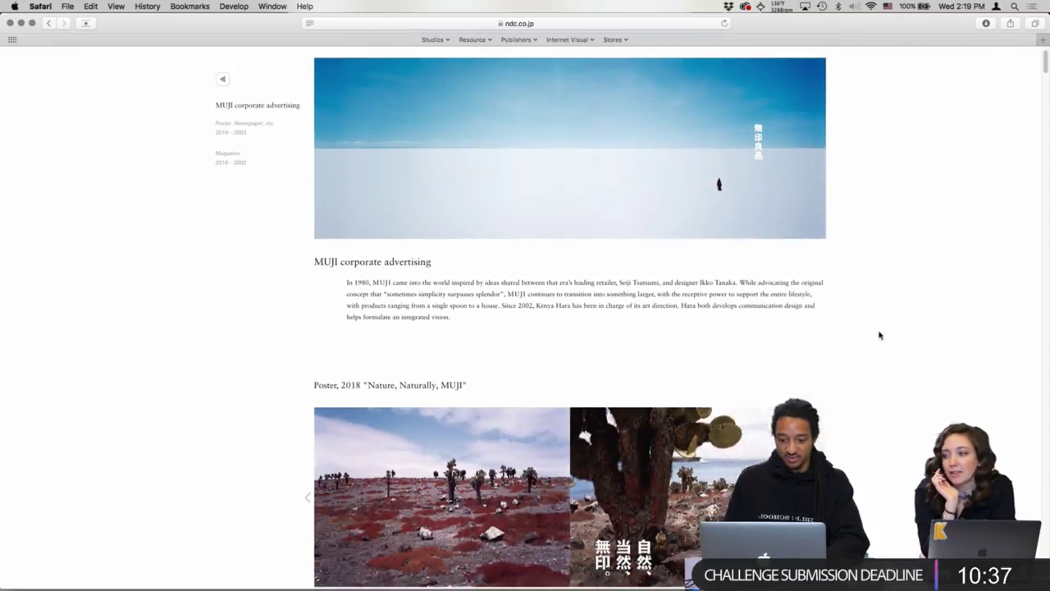
{"action": "scroll", "coordinate": [883, 303], "scroll_direction": "down", "scroll_amount": 7}
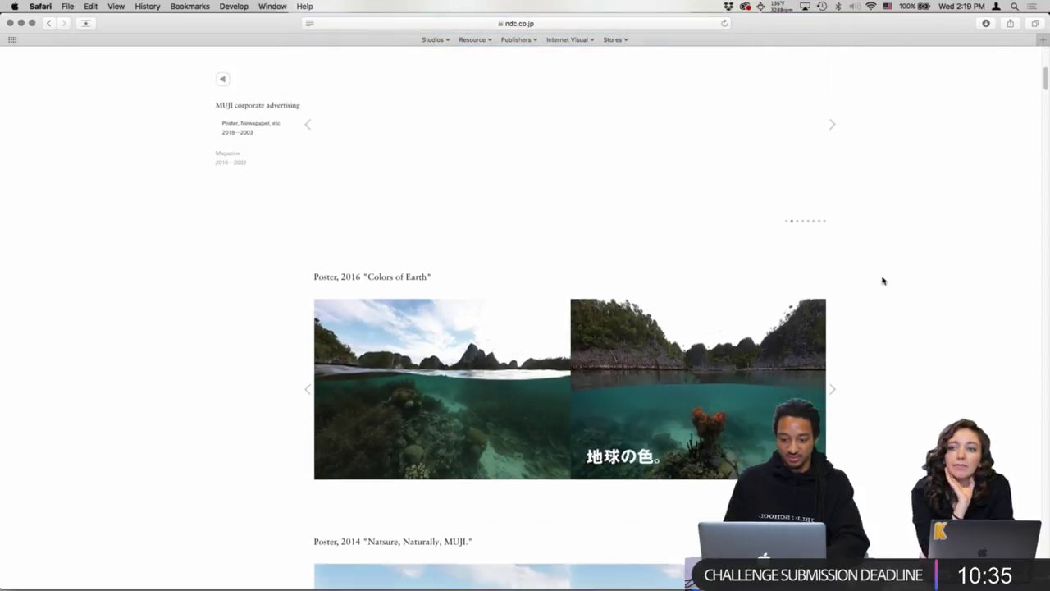
{"action": "scroll", "coordinate": [888, 298], "scroll_direction": "down", "scroll_amount": 10}
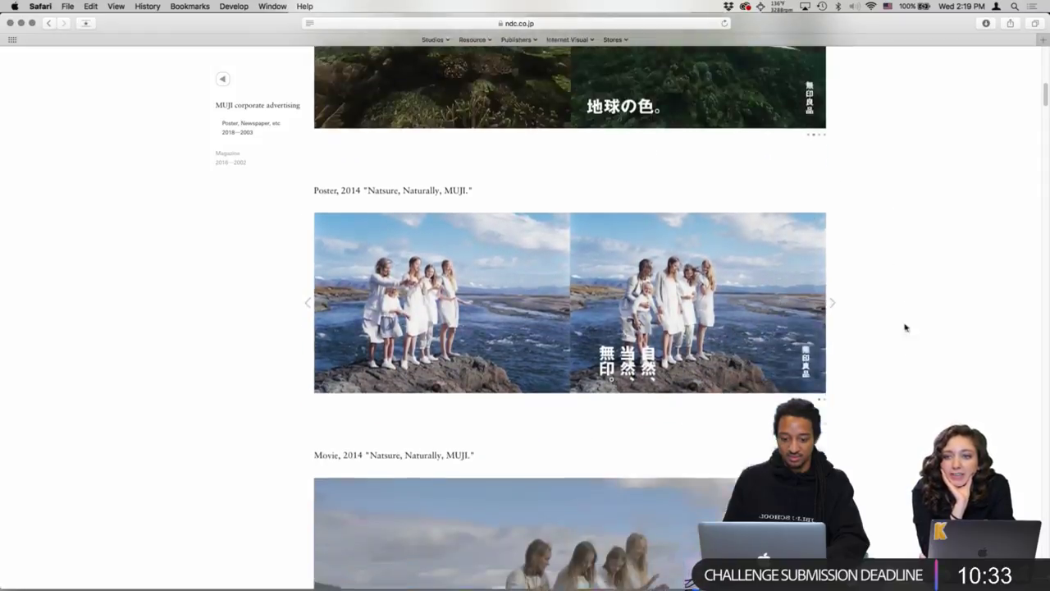
{"action": "scroll", "coordinate": [903, 321], "scroll_direction": "up", "scroll_amount": 6}
{"action": "scroll", "coordinate": [900, 443], "scroll_direction": "up", "scroll_amount": 15}
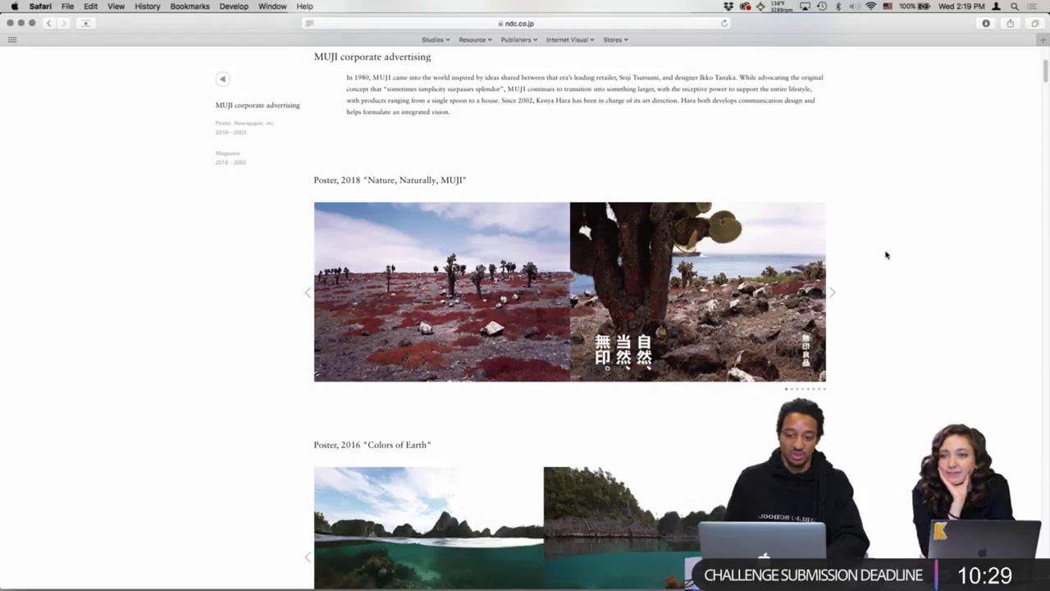
{"action": "scroll", "coordinate": [891, 328], "scroll_direction": "up", "scroll_amount": 5}
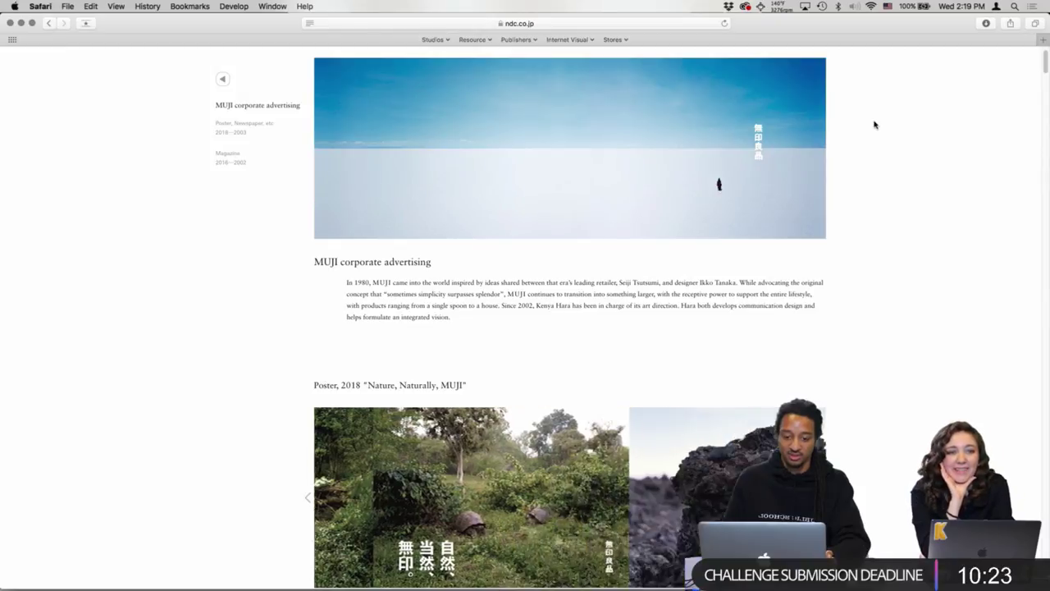
{"action": "scroll", "coordinate": [859, 287], "scroll_direction": "up", "scroll_amount": 1}
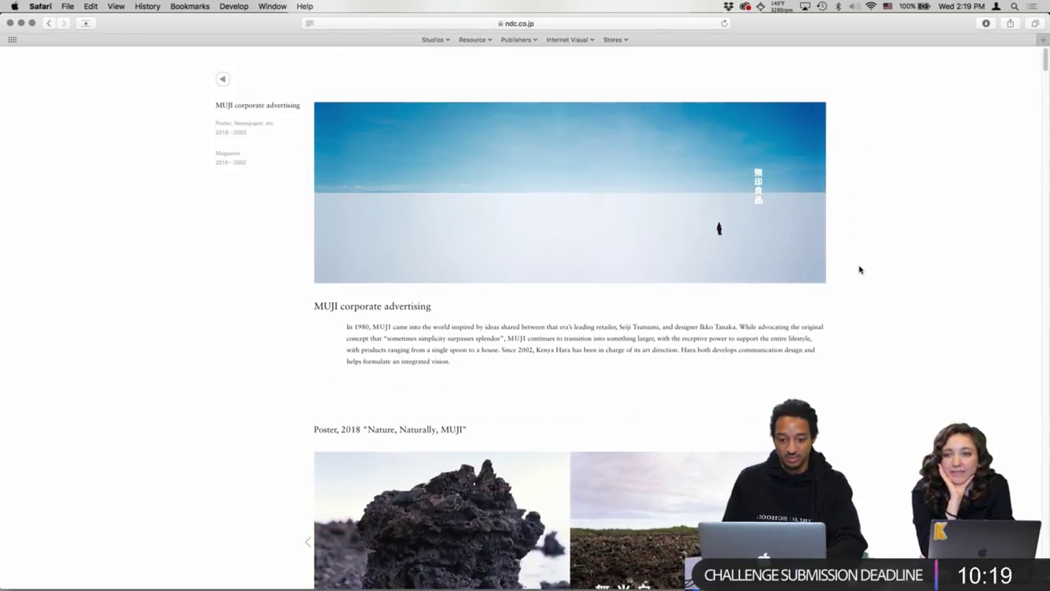
- Switch to InDesign and view the イマカツ receipt at 100%
{"action": "key", "text": "super+Tab"}
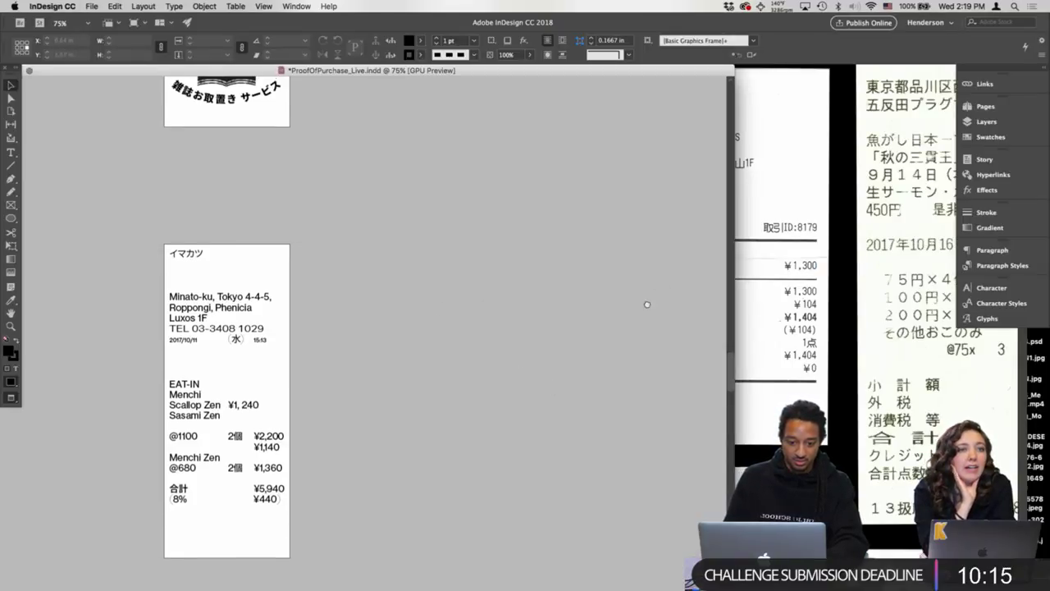
{"action": "key", "text": "super+1"}
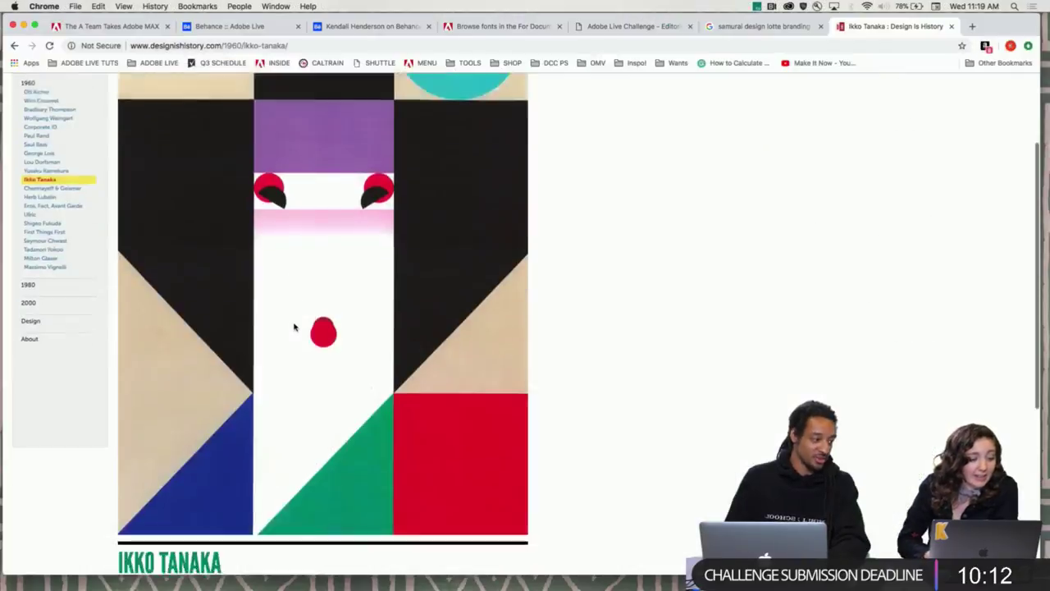
- Examine the geometric face poster on the Ikko Tanaka page of Design Is History in Chrome
{"action": "scroll", "coordinate": [294, 328], "scroll_direction": "up", "scroll_amount": 2}
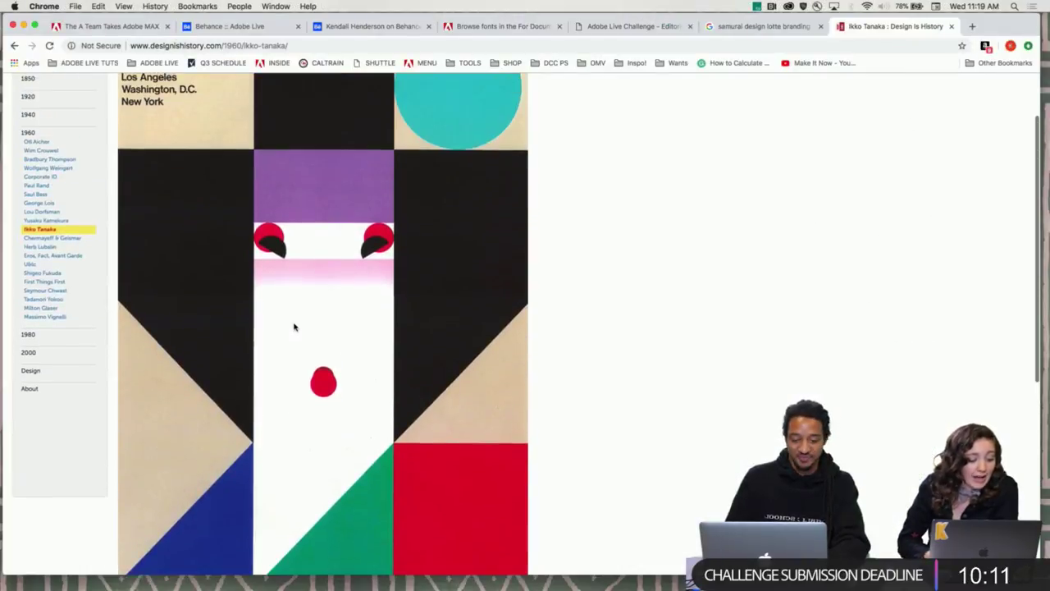
{"action": "scroll", "coordinate": [512, 296], "scroll_direction": "down", "scroll_amount": 6}
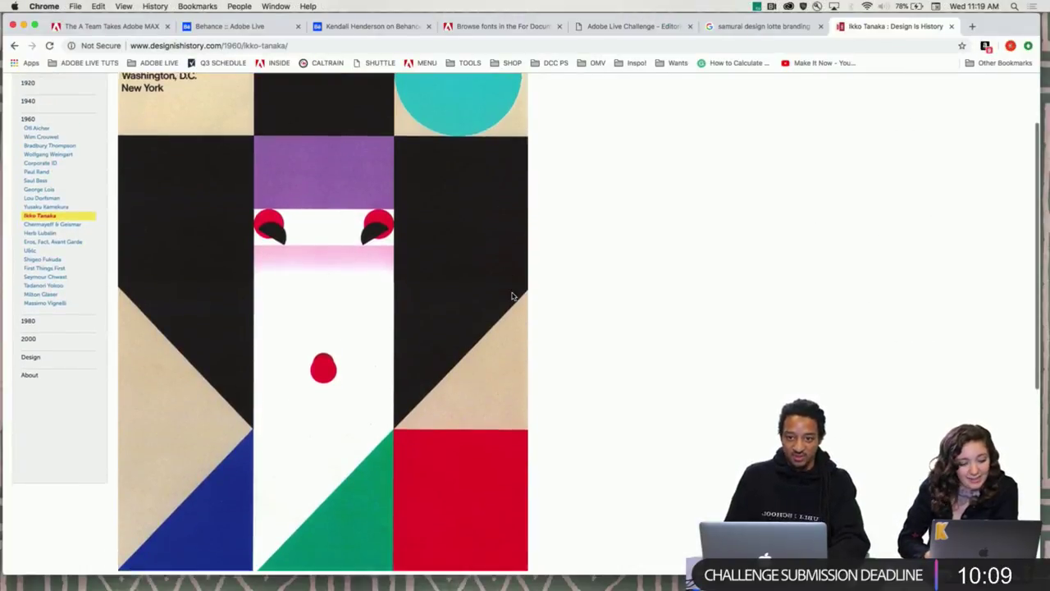
{"action": "scroll", "coordinate": [511, 295], "scroll_direction": "down", "scroll_amount": 1}
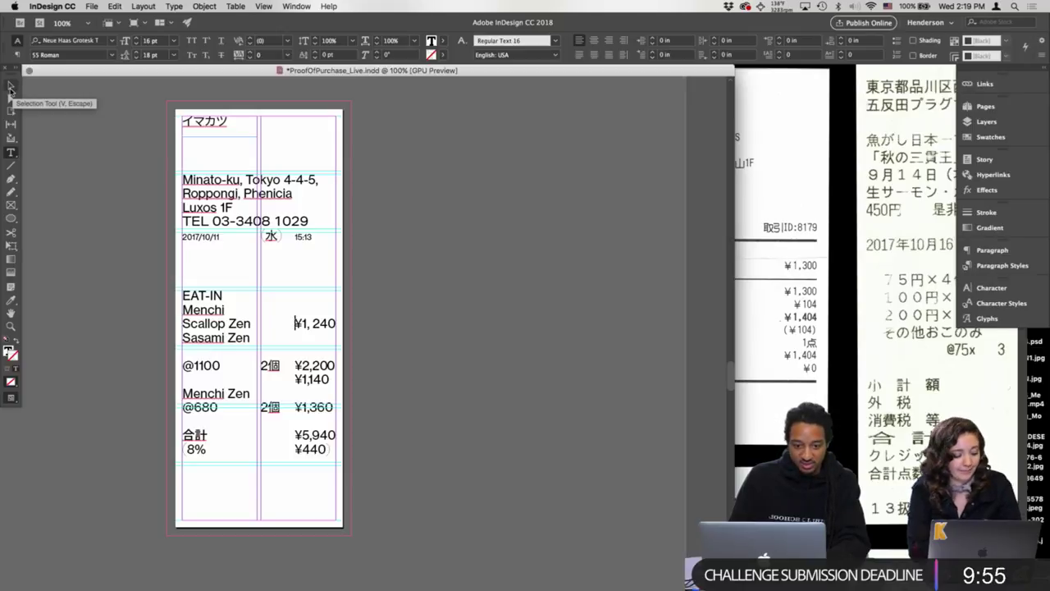
- Switch to the receipt scans in Photoshop and find the original イマカツ receipt at 33.3% view
{"action": "left_click", "coordinate": [11, 87]}
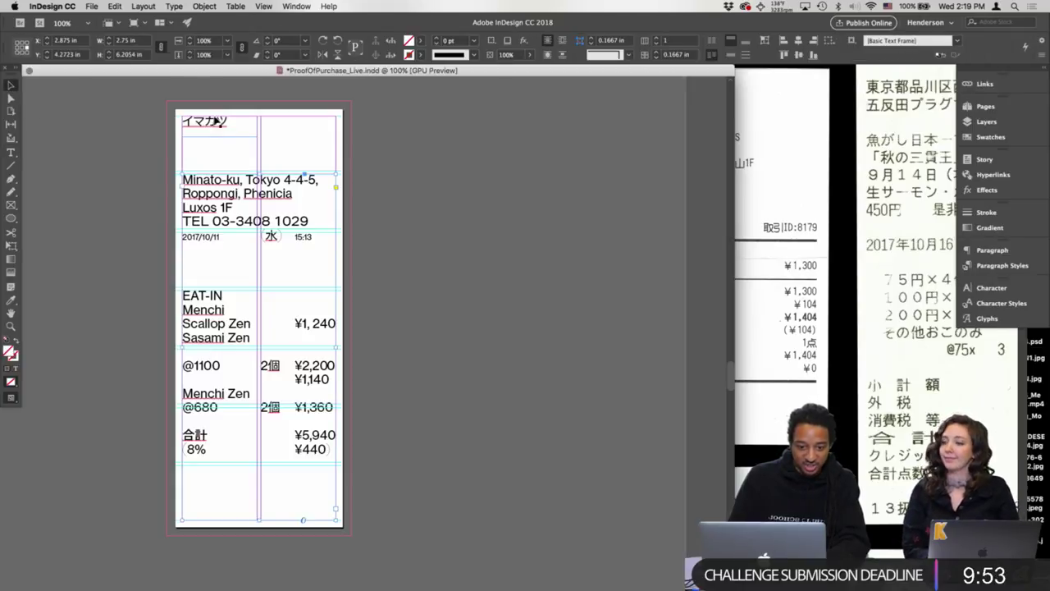
{"action": "left_click", "coordinate": [814, 328]}
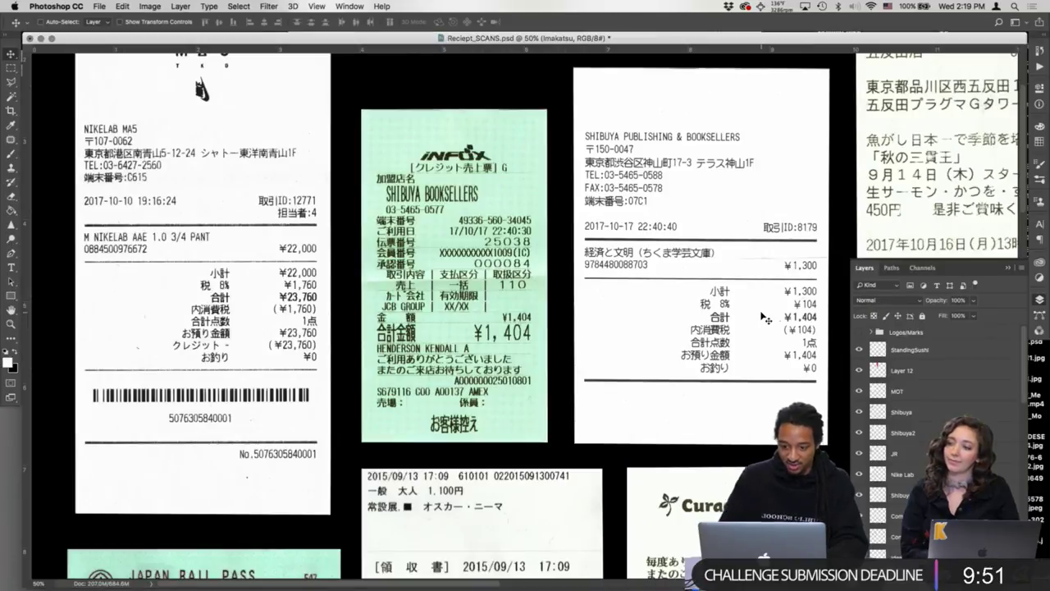
{"action": "key", "text": "super+minus"}
{"action": "scroll", "coordinate": [698, 296], "scroll_direction": "down", "scroll_amount": 10}
{"action": "scroll", "coordinate": [698, 296], "scroll_direction": "right", "scroll_amount": 5}
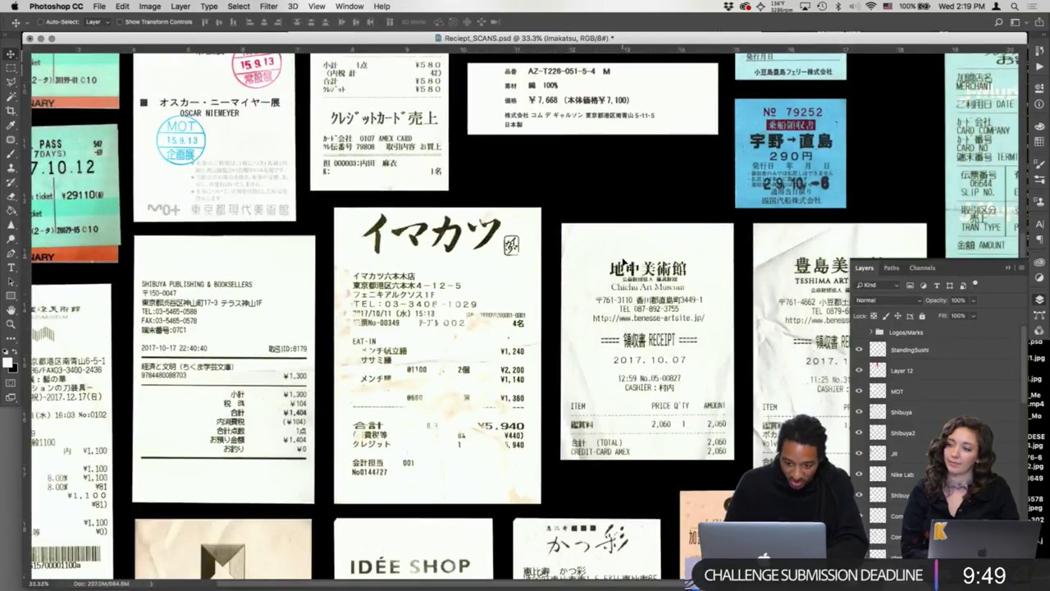
{"action": "key", "text": "super+plus"}
{"action": "key", "text": "super+minus"}
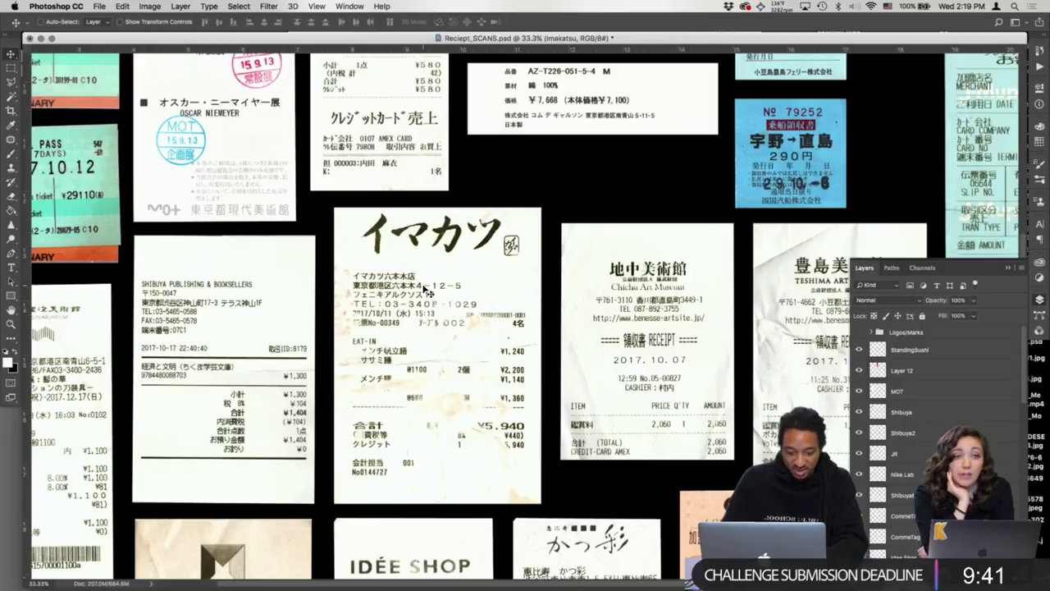
- Compare the イマカツ receipt layout in InDesign with its original scan in Photoshop, leaving nothing selected in the layout
{"action": "key", "text": "ctrl+Up"}
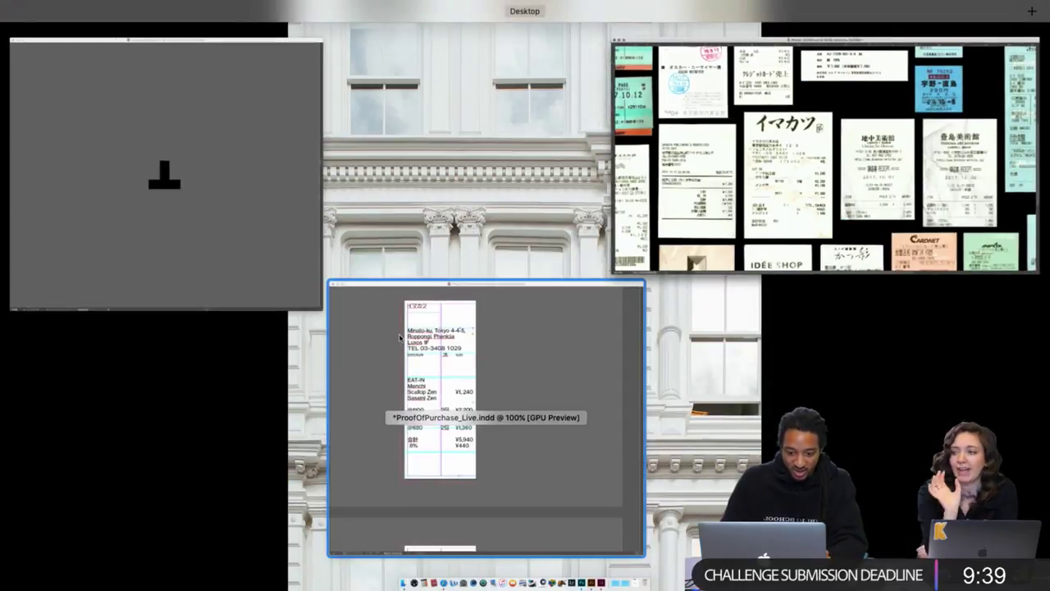
{"action": "left_click", "coordinate": [403, 342]}
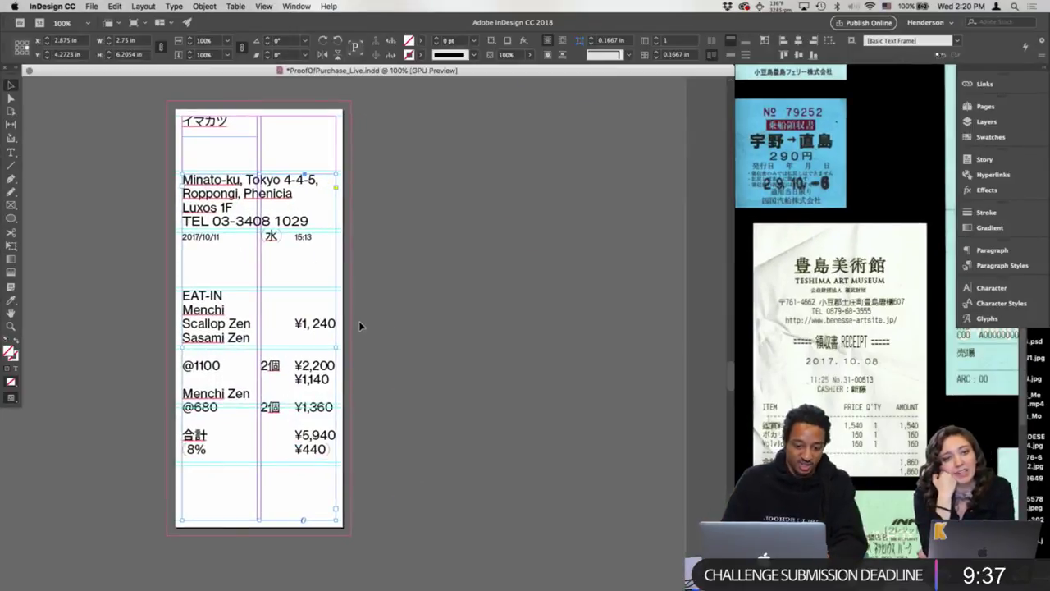
{"action": "left_click", "coordinate": [365, 372]}
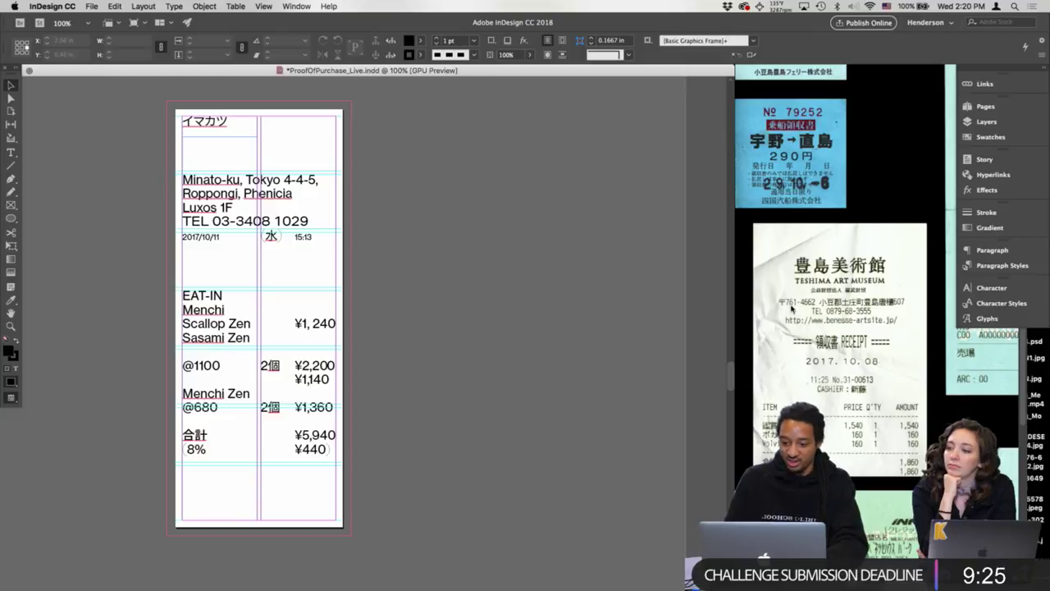
{"action": "key", "text": "super+Tab"}
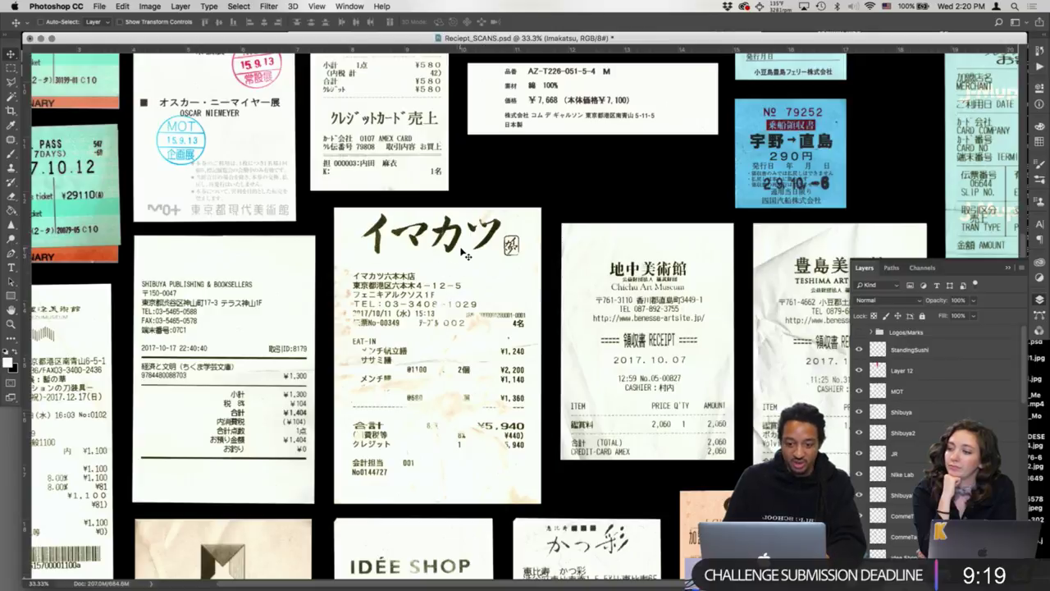
{"action": "key", "text": "ctrl+Up"}
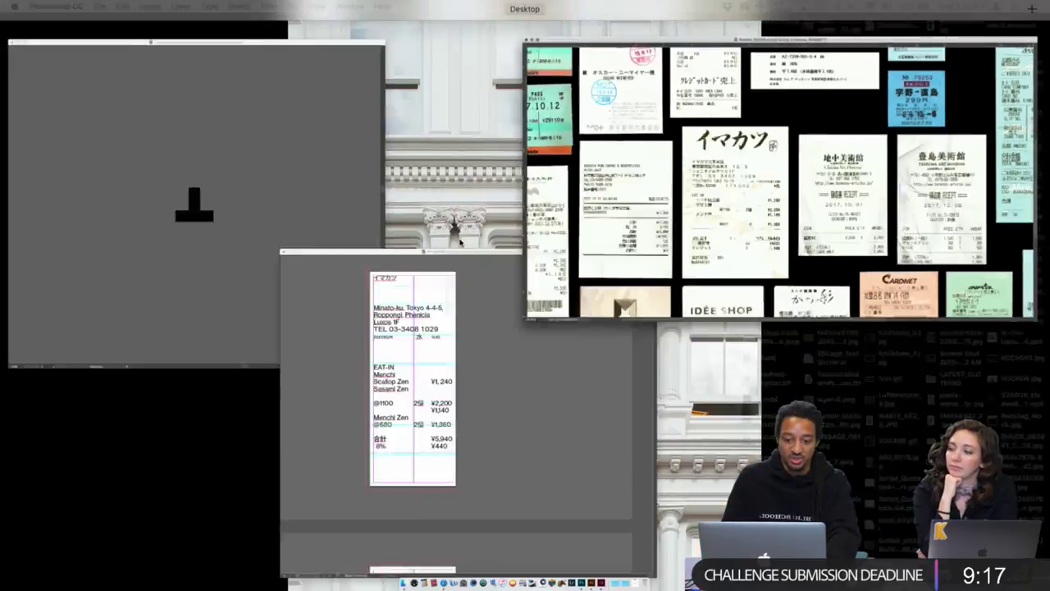
{"action": "left_click", "coordinate": [472, 338]}
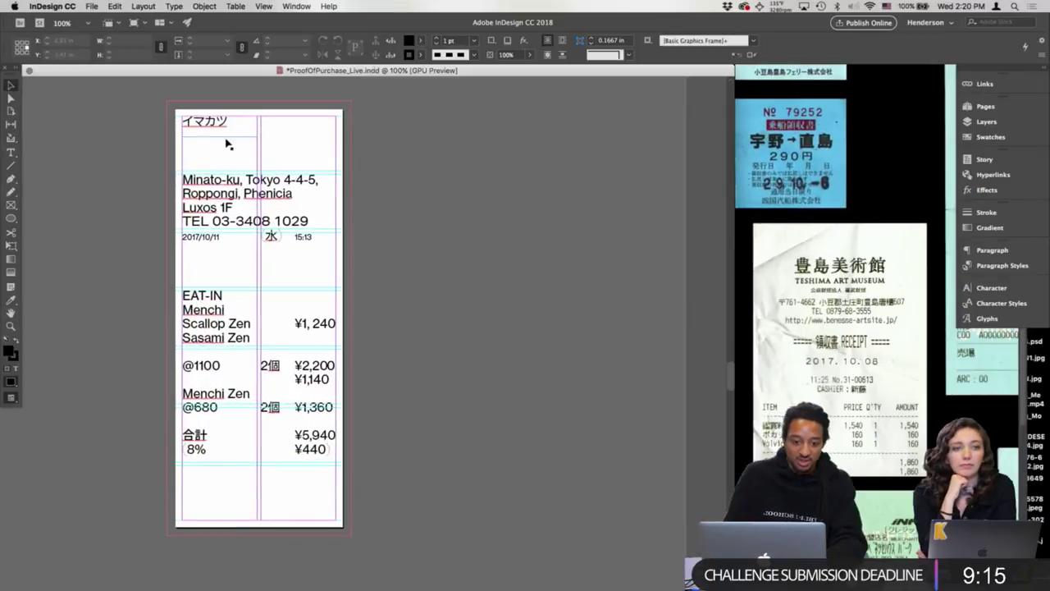
- Switch to imakatsuLogotype.ai in Illustrator, delete the leftover artwork, and show the イマカツ logotype and receipt scan at 200%
{"action": "key", "text": "ctrl+Up"}
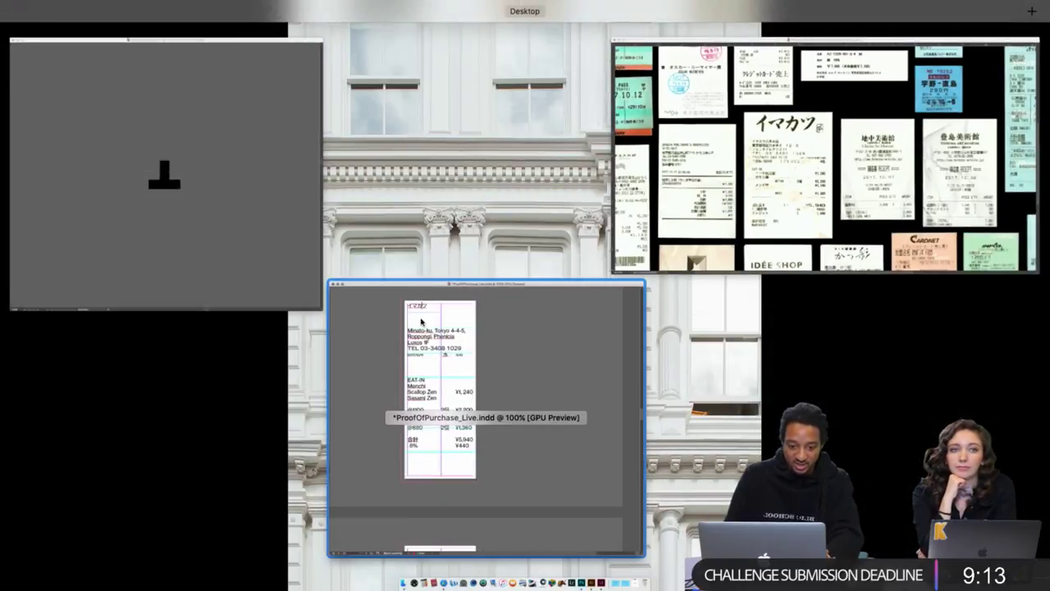
{"action": "left_click", "coordinate": [275, 216]}
{"action": "left_click_drag", "start_coordinate": [110, 149], "coordinate": [330, 93]}
{"action": "key", "text": "BackSpace"}
{"action": "key", "text": "super+minus"}
{"action": "key", "text": "super+minus"}
{"action": "left_click_drag", "start_coordinate": [464, 377], "coordinate": [507, 150]}
{"action": "key", "text": "super+equal"}
{"action": "key", "text": "super+equal"}
{"action": "key", "text": "super+equal"}
{"action": "left_click_drag", "start_coordinate": [531, 343], "coordinate": [513, 393]}
{"action": "scroll", "coordinate": [509, 395], "scroll_direction": "up", "scroll_amount": 5}
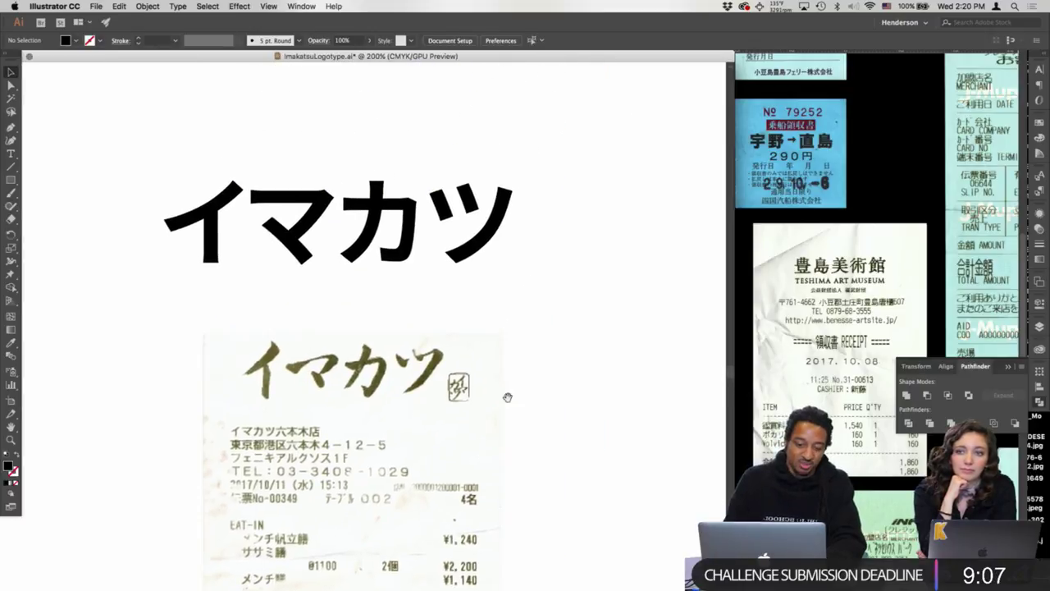
- Move the receipt scan closer beneath the イマカツ logotype, and shift both up together by about 0.9 in
{"action": "left_click", "coordinate": [471, 423]}
{"action": "left_click", "coordinate": [484, 244]}
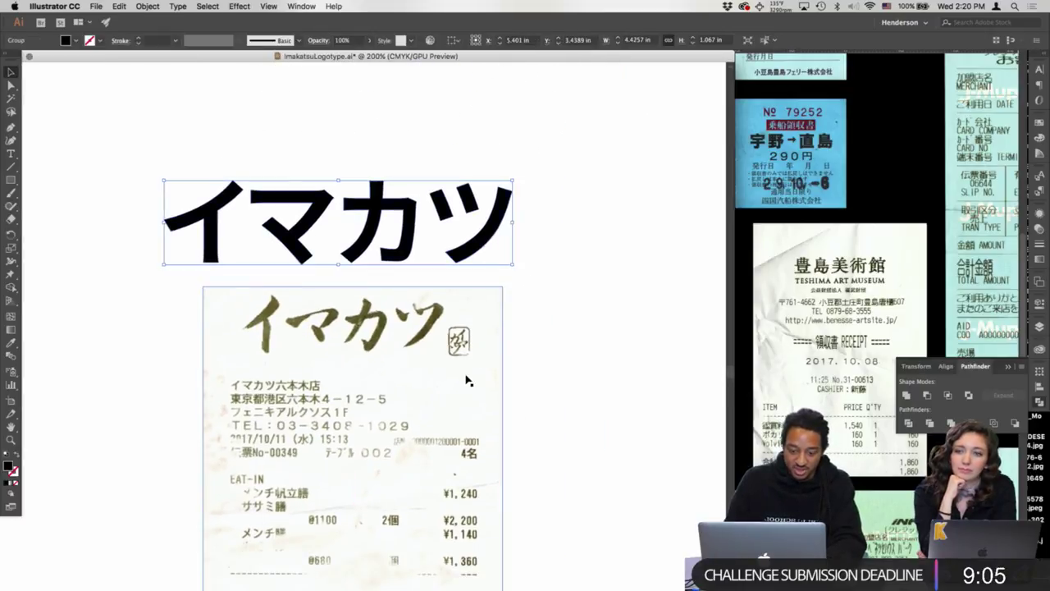
{"action": "left_click_drag", "start_coordinate": [469, 376], "coordinate": [470, 306]}
{"action": "left_click", "coordinate": [531, 303]}
{"action": "scroll", "coordinate": [533, 302], "scroll_direction": "up", "scroll_amount": 3}
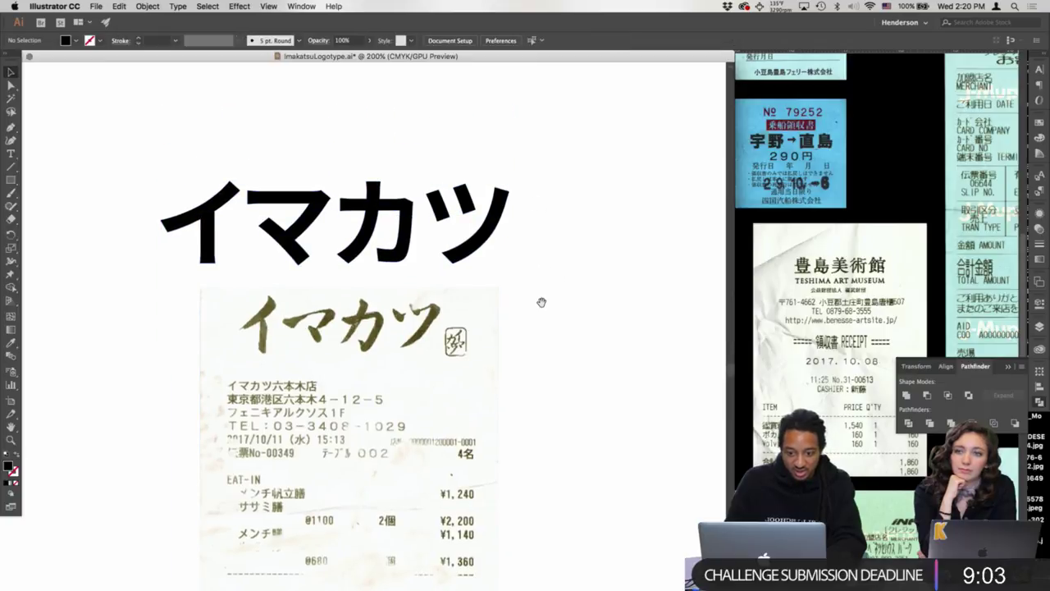
- Examine the shapes of the イマカツ logotype against the brush lettering on the receipt scan at 300% view
{"action": "left_click", "coordinate": [486, 248]}
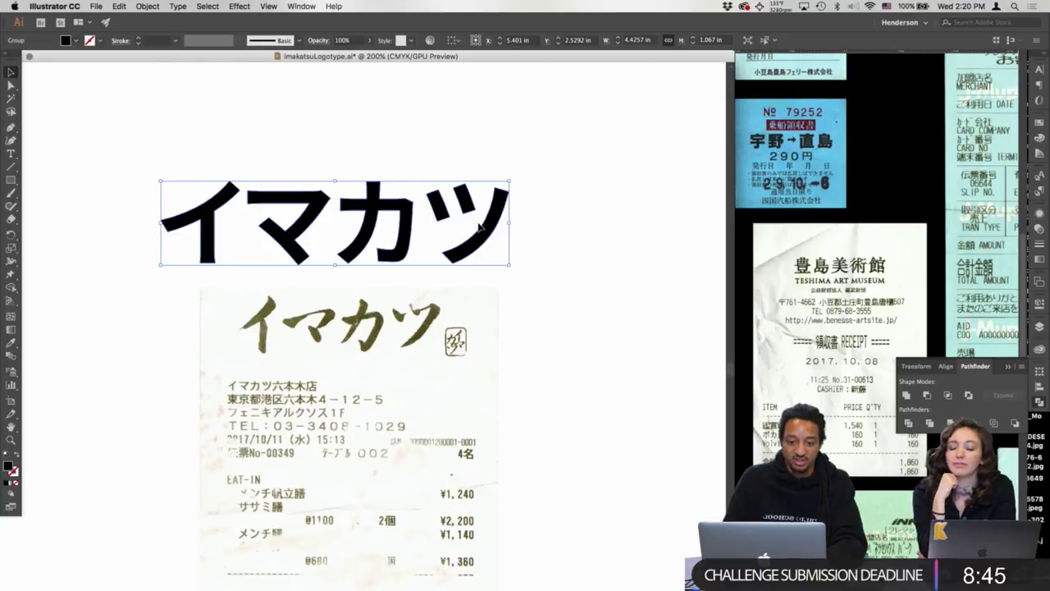
{"action": "left_click", "coordinate": [548, 232]}
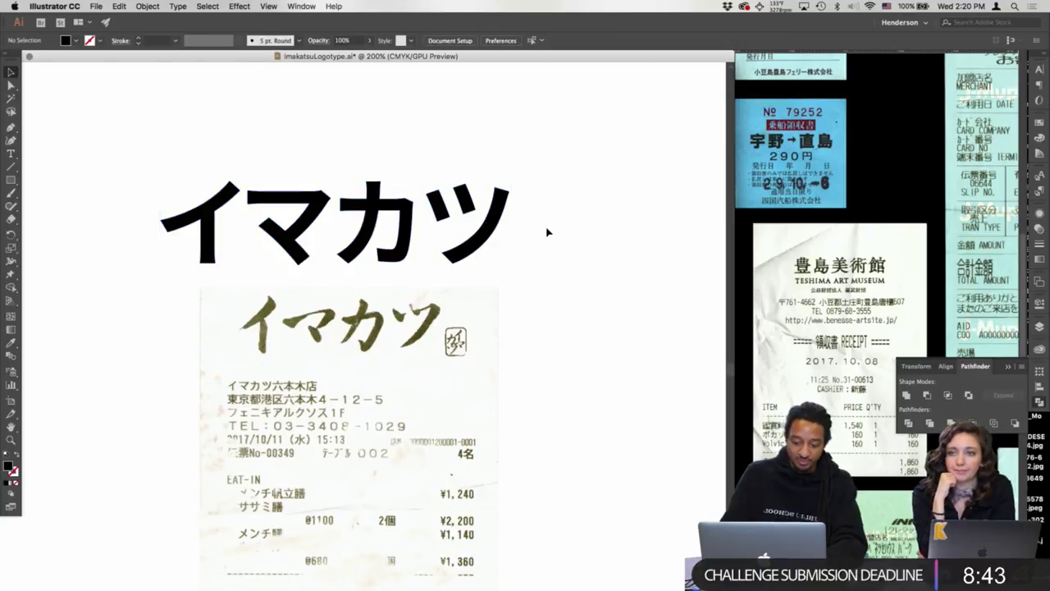
{"action": "left_click", "coordinate": [474, 203]}
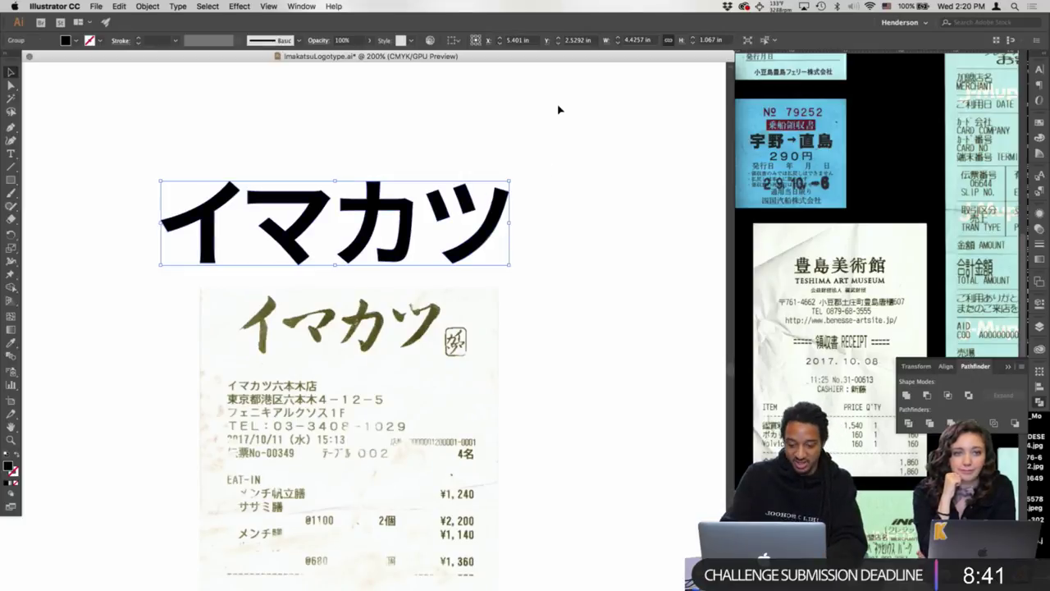
{"action": "key", "text": "super+shift+o"}
{"action": "key", "text": "super+equal"}
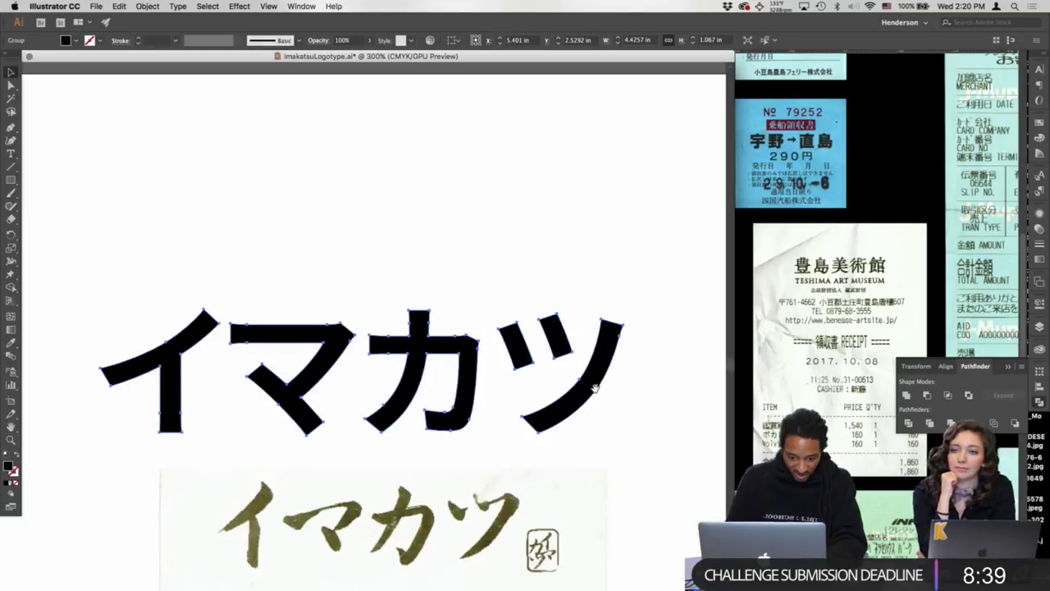
{"action": "scroll", "coordinate": [587, 333], "scroll_direction": "down", "scroll_amount": 4}
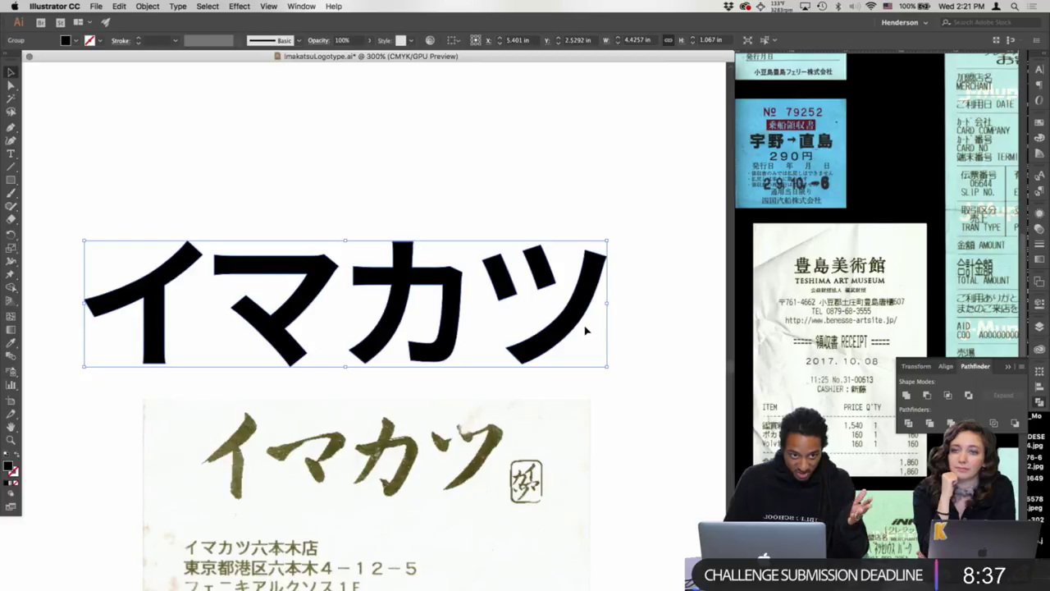
{"action": "scroll", "coordinate": [563, 362], "scroll_direction": "down", "scroll_amount": 3}
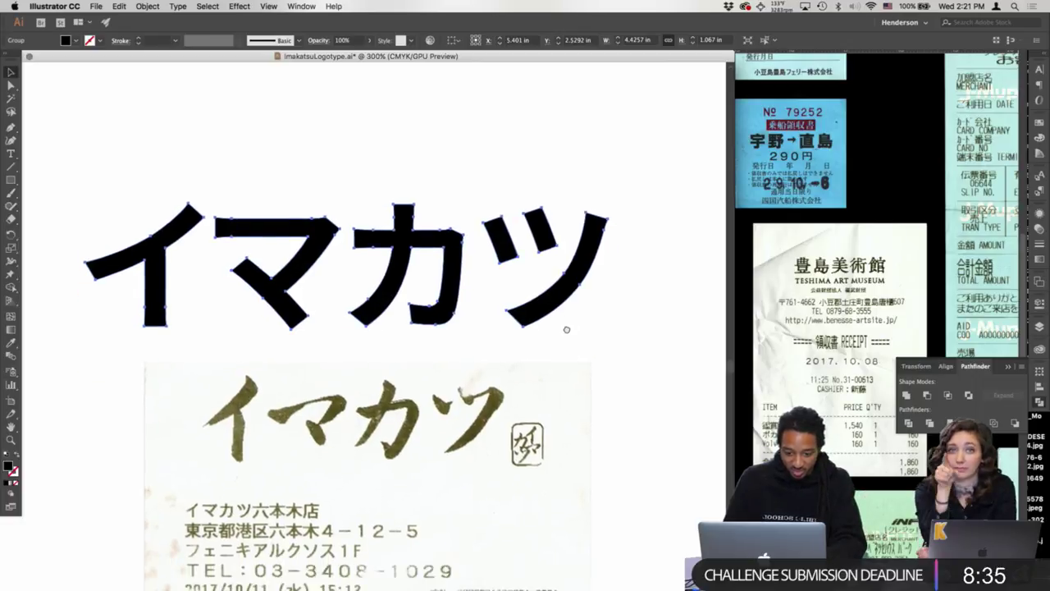
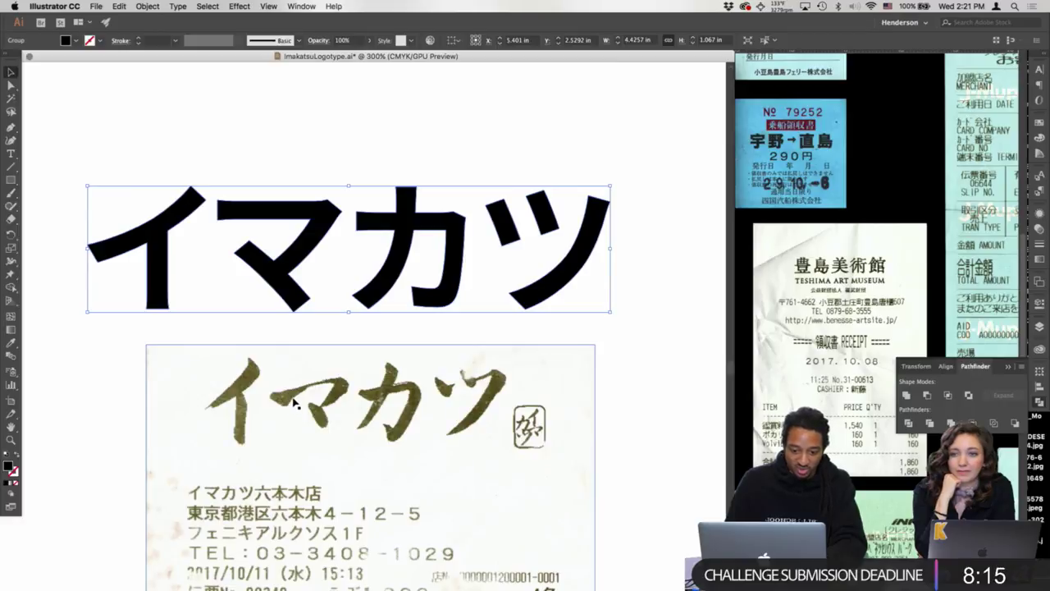
- Select the path of the long sweeping stroke of ツ at 600% view, with the Pencil tool ready
{"action": "left_click", "coordinate": [652, 214]}
{"action": "key", "text": "a"}
{"action": "left_click", "coordinate": [607, 205]}
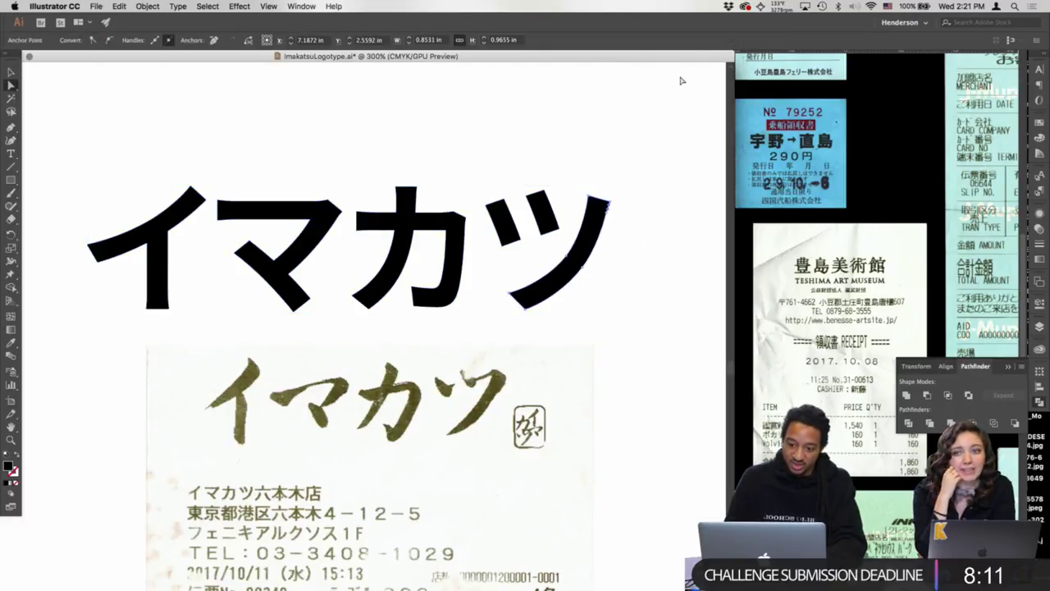
{"action": "key", "text": "super+equal"}
{"action": "scroll", "coordinate": [383, 403], "scroll_direction": "down", "scroll_amount": 5}
{"action": "scroll", "coordinate": [382, 402], "scroll_direction": "left", "scroll_amount": 3}
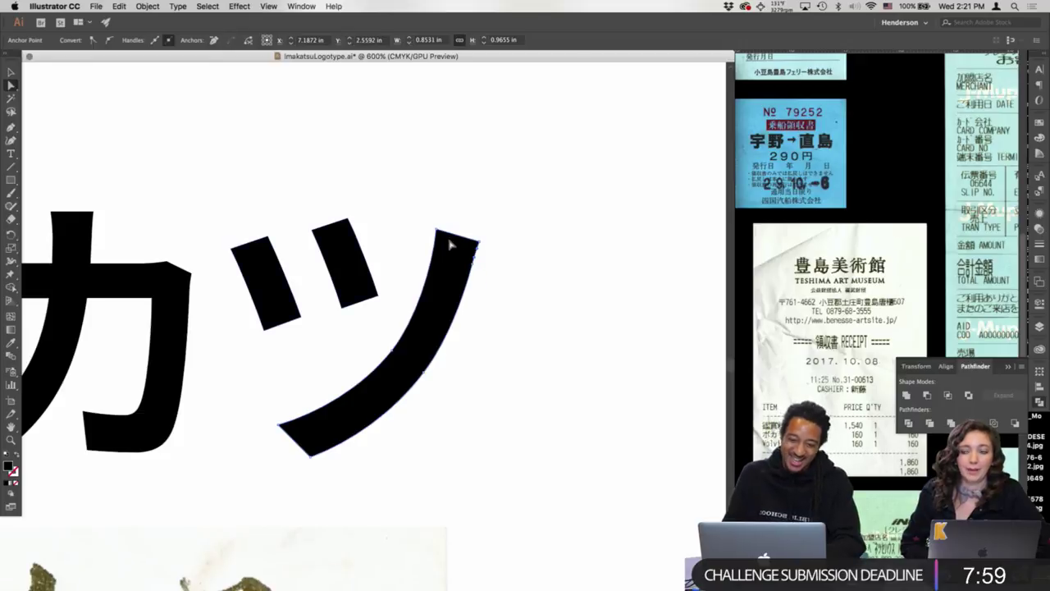
{"action": "key", "text": "n"}
{"action": "left_click_drag", "start_coordinate": [438, 230], "coordinate": [463, 267]}
{"action": "key", "text": "super+z"}
{"action": "mouse_move", "coordinate": [438, 230]}
{"action": "left_mouse_down"}
{"action": "mouse_move", "coordinate": [471, 255]}
{"action": "mouse_move", "coordinate": [464, 309]}
{"action": "left_mouse_up"}
{"action": "key", "text": "super+z"}
- Redraw the upper end of ツ's long stroke with the Pencil tool as a rounded, brush-like shoulder
{"action": "left_click_drag", "start_coordinate": [443, 230], "coordinate": [472, 270]}
{"action": "left_click_drag", "start_coordinate": [505, 217], "coordinate": [511, 195]}
{"action": "scroll", "coordinate": [510, 195], "scroll_direction": "down", "scroll_amount": 3}
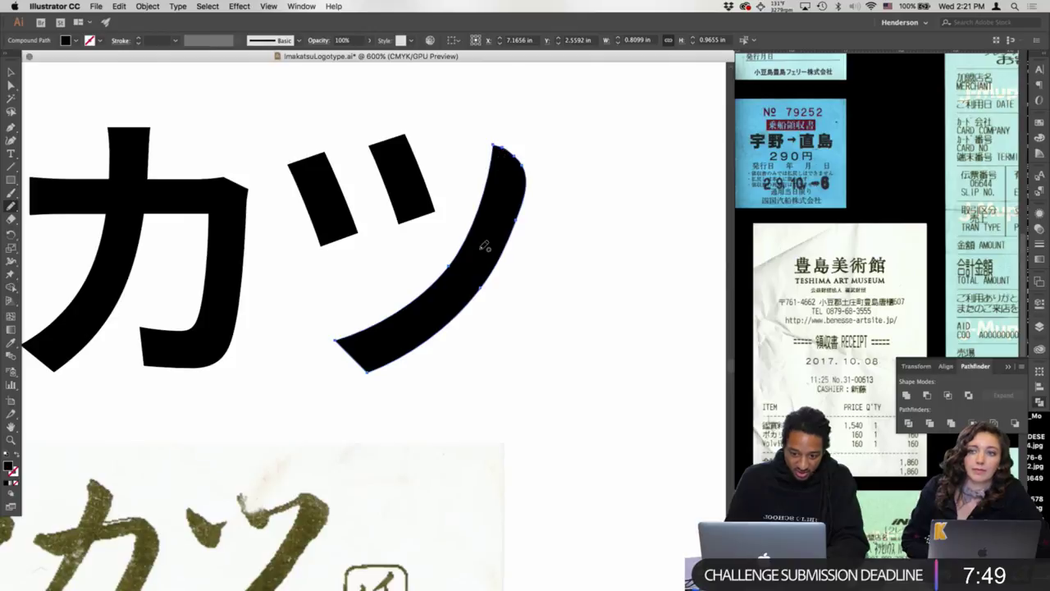
- Extend the lower outer corner of ツ's middle short stroke to meet the rounded upper end of the long stroke
{"action": "key", "text": "a"}
{"action": "left_click", "coordinate": [431, 199]}
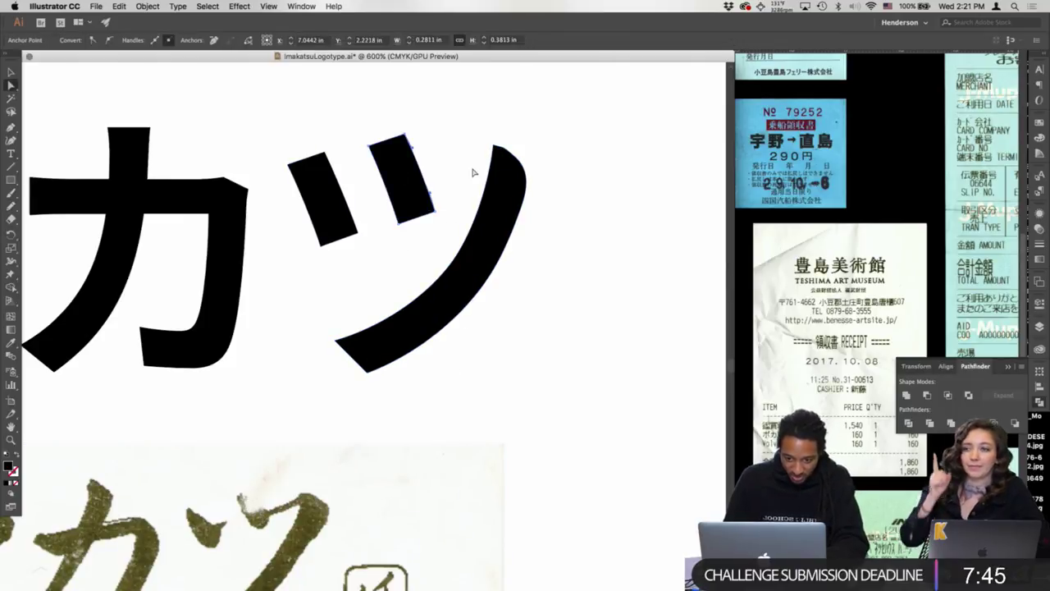
{"action": "key", "text": "n"}
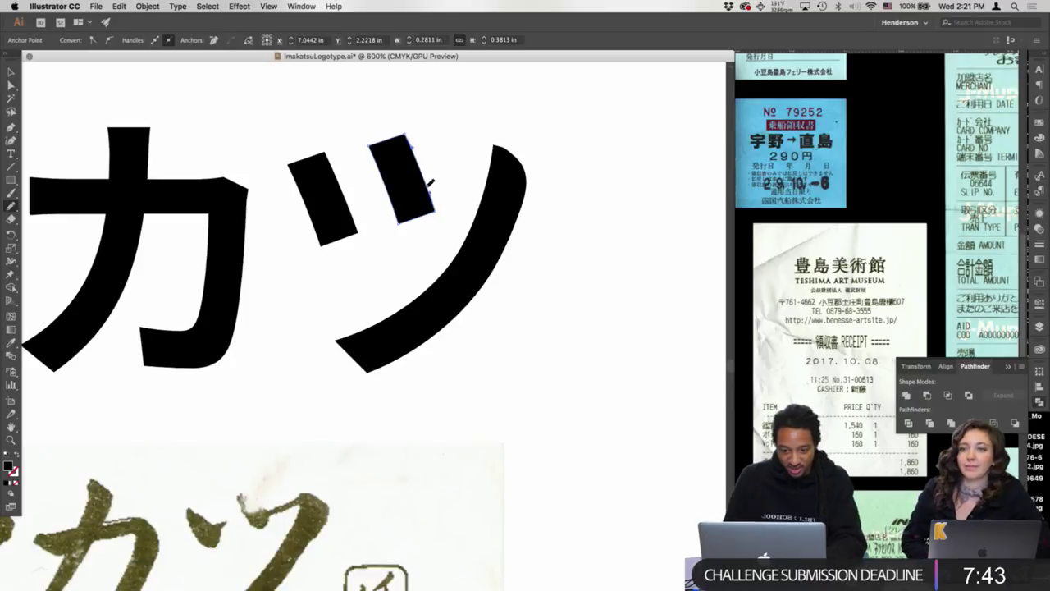
{"action": "key", "text": "a"}
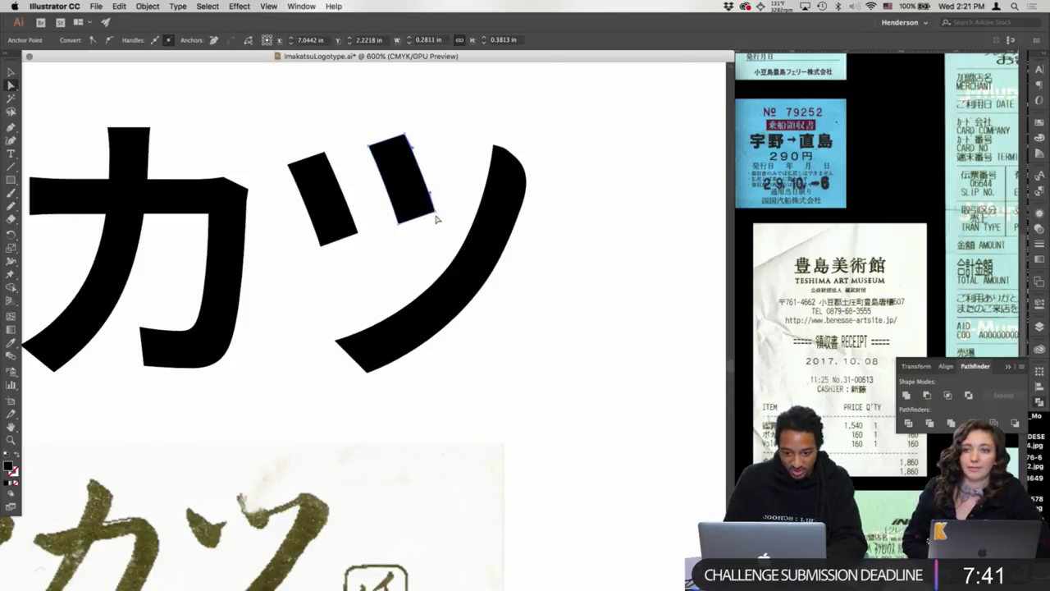
{"action": "left_click", "coordinate": [436, 212]}
{"action": "mouse_move", "coordinate": [426, 207]}
{"action": "left_mouse_down"}
{"action": "mouse_move", "coordinate": [450, 207]}
{"action": "mouse_move", "coordinate": [497, 145]}
{"action": "mouse_move", "coordinate": [515, 162]}
{"action": "left_mouse_up"}
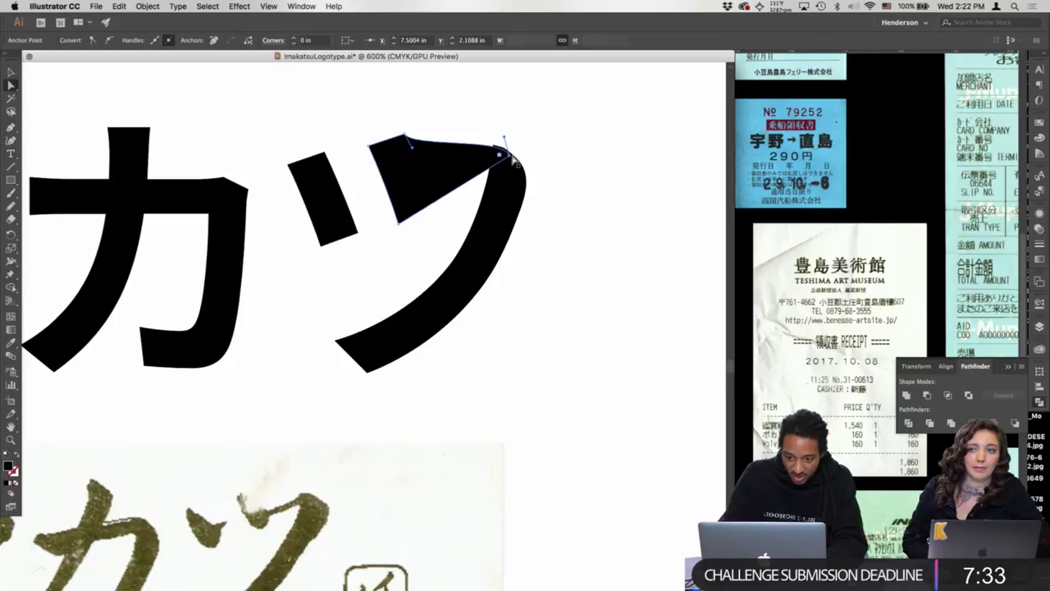
{"action": "left_click_drag", "start_coordinate": [509, 154], "coordinate": [506, 155]}
{"action": "left_click", "coordinate": [506, 158]}
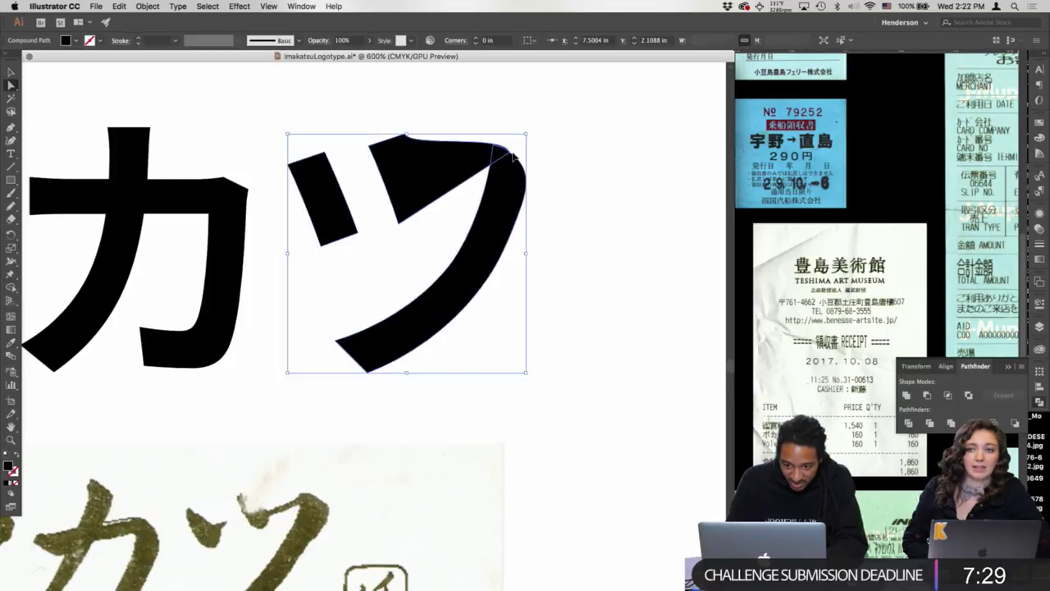
- Bend the upper edge of the extended middle stroke into a concave curve that tapers toward the long stroke
{"action": "left_click", "coordinate": [502, 153]}
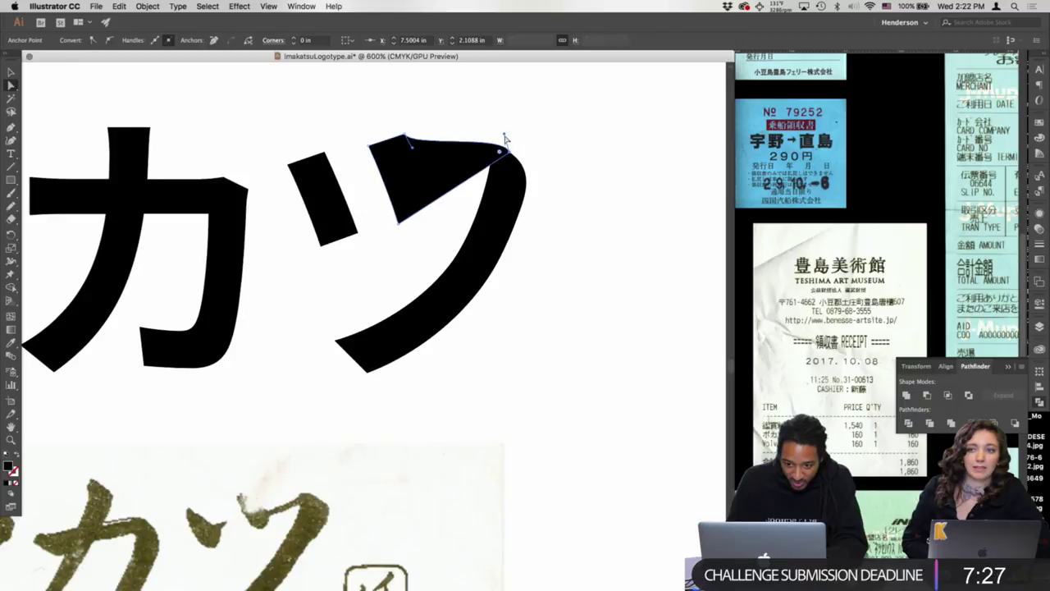
{"action": "mouse_move", "coordinate": [432, 206]}
{"action": "left_mouse_down"}
{"action": "mouse_move", "coordinate": [507, 134]}
{"action": "mouse_move", "coordinate": [402, 223]}
{"action": "mouse_move", "coordinate": [400, 213]}
{"action": "left_mouse_up"}
{"action": "left_click", "coordinate": [507, 151]}
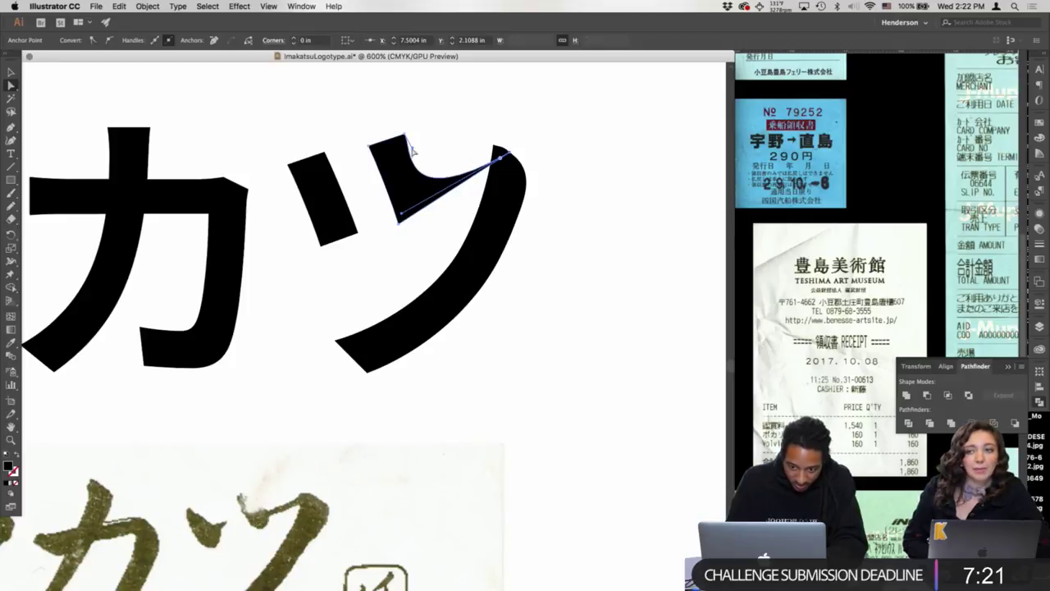
{"action": "left_click_drag", "start_coordinate": [412, 147], "coordinate": [422, 152]}
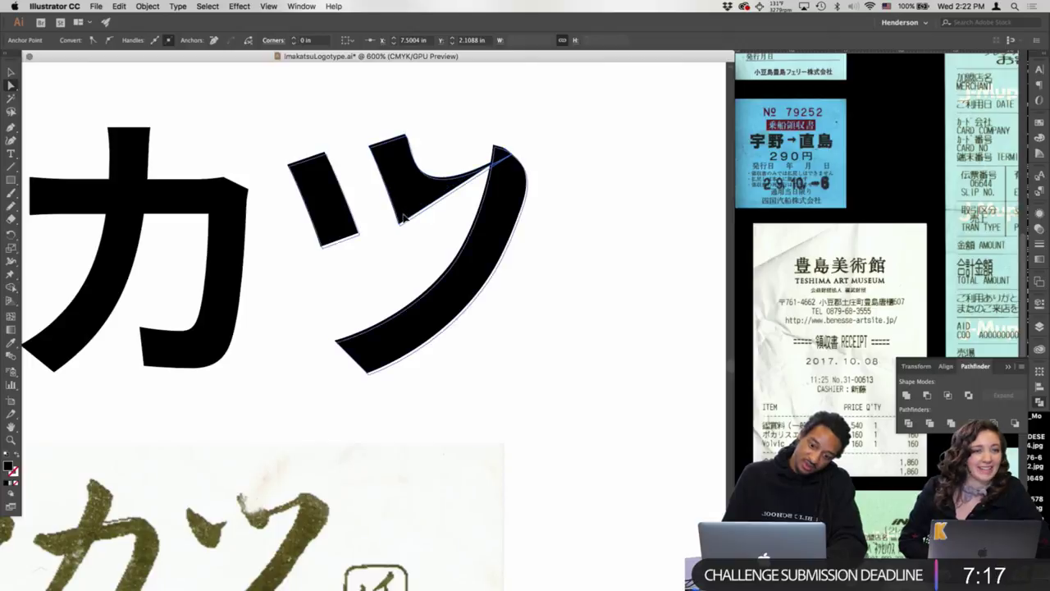
- Round off the pointed lower corner of ツ's middle stroke with the Pencil tool
{"action": "left_click", "coordinate": [496, 159]}
{"action": "left_click", "coordinate": [452, 146]}
{"action": "left_click", "coordinate": [414, 217]}
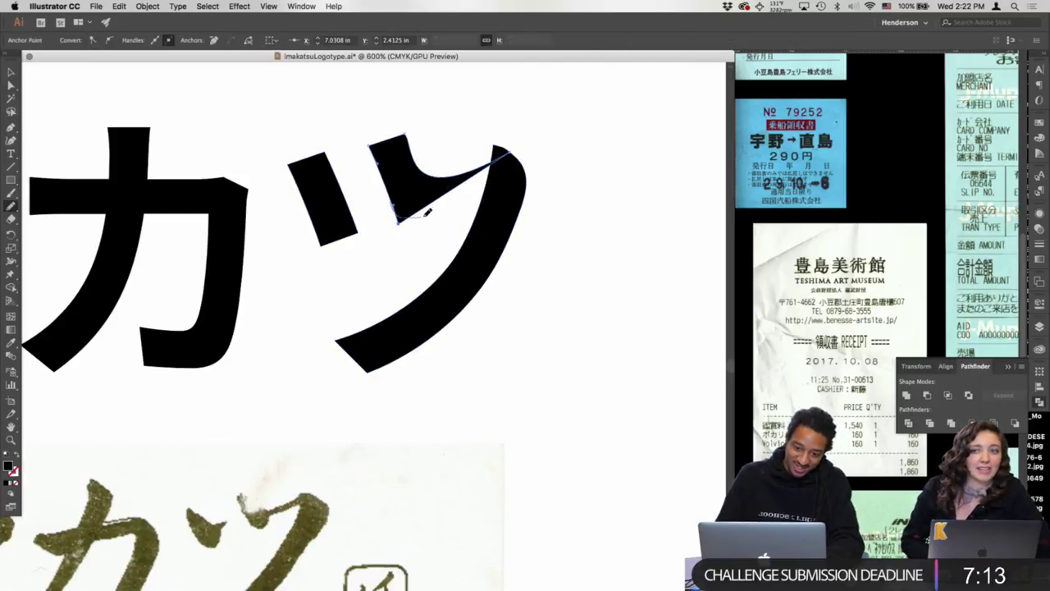
{"action": "left_click", "coordinate": [397, 201]}
{"action": "mouse_move", "coordinate": [394, 203]}
{"action": "left_mouse_down"}
{"action": "mouse_move", "coordinate": [411, 212]}
{"action": "mouse_move", "coordinate": [438, 198]}
{"action": "left_mouse_up"}
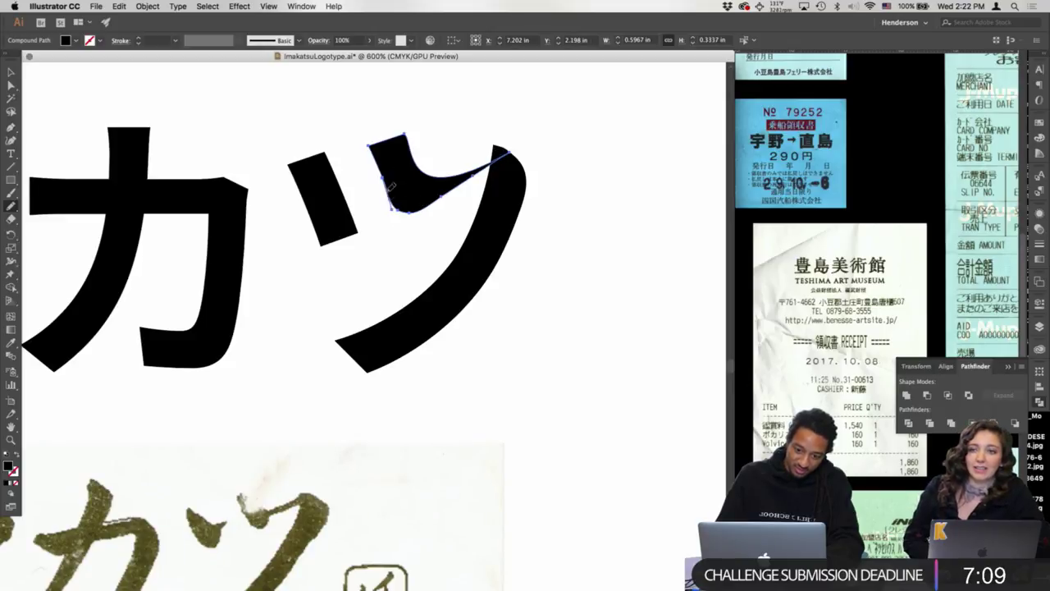
- Smooth the lower outer edge of ツ's middle stroke with the Pencil tool at 1600% view
{"action": "key", "text": "a"}
{"action": "left_click", "coordinate": [416, 257]}
{"action": "left_click", "coordinate": [396, 207]}
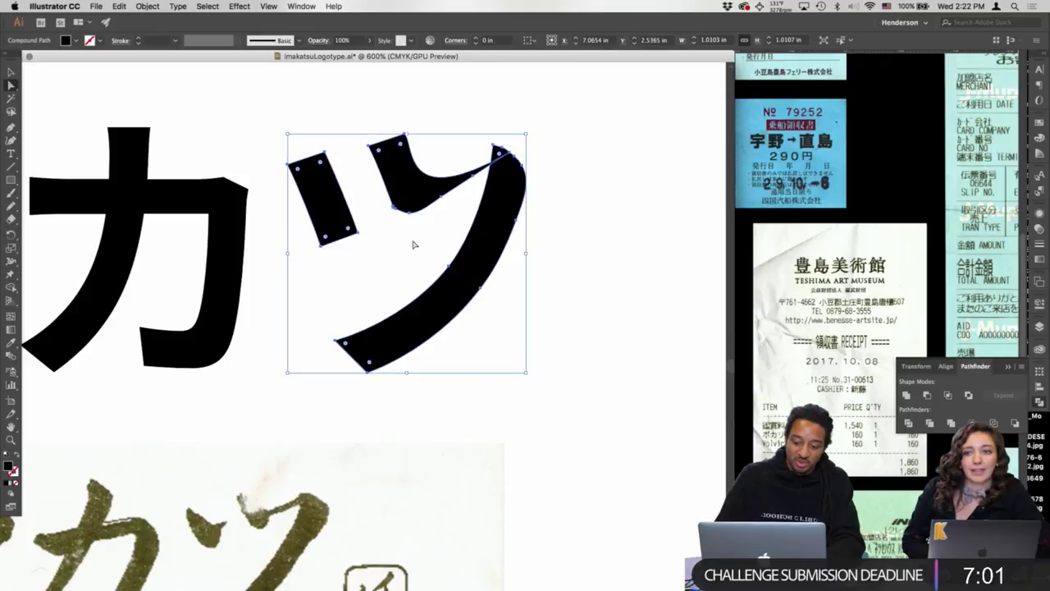
{"action": "key", "text": "super+equal"}
{"action": "key", "text": "super+equal"}
{"action": "key", "text": "super+equal"}
{"action": "left_click", "coordinate": [356, 238]}
{"action": "key", "text": "n"}
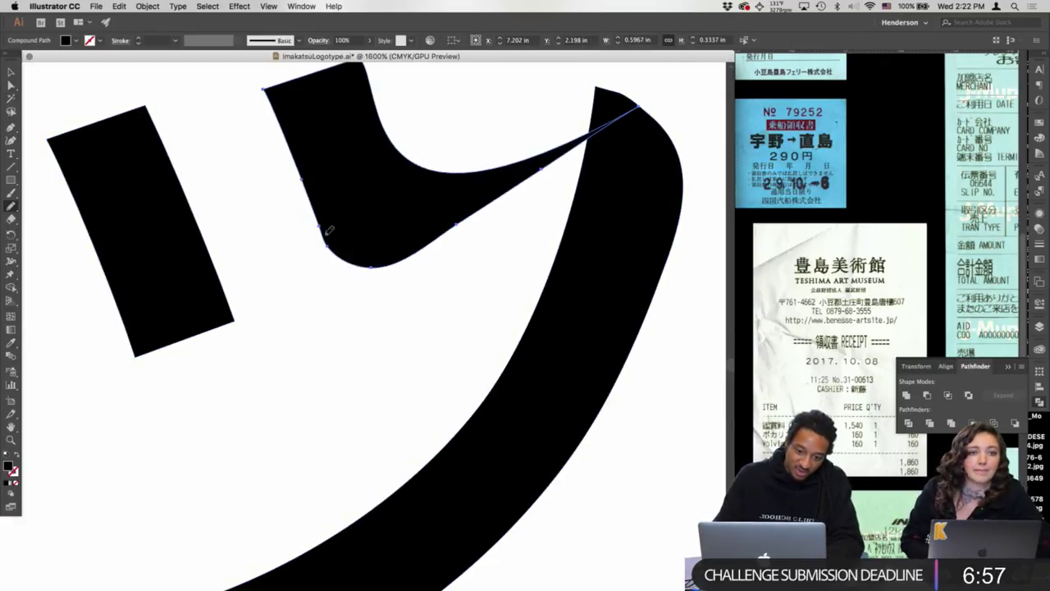
{"action": "left_click_drag", "start_coordinate": [335, 255], "coordinate": [323, 228]}
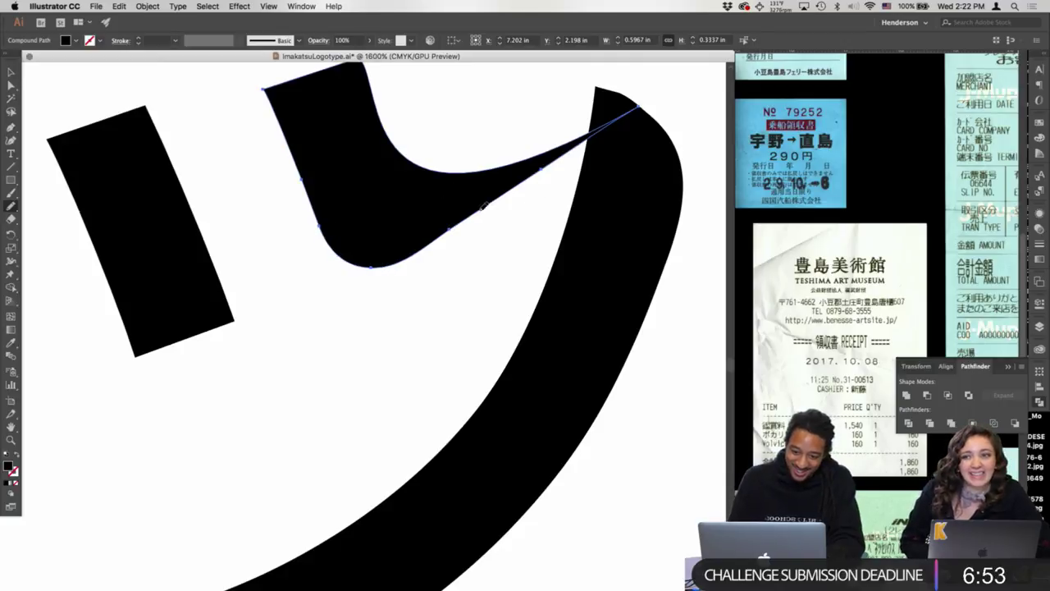
- Select the entire ツ compound path as one object with the Selection tool
{"action": "key", "text": "a"}
{"action": "left_click", "coordinate": [439, 173]}
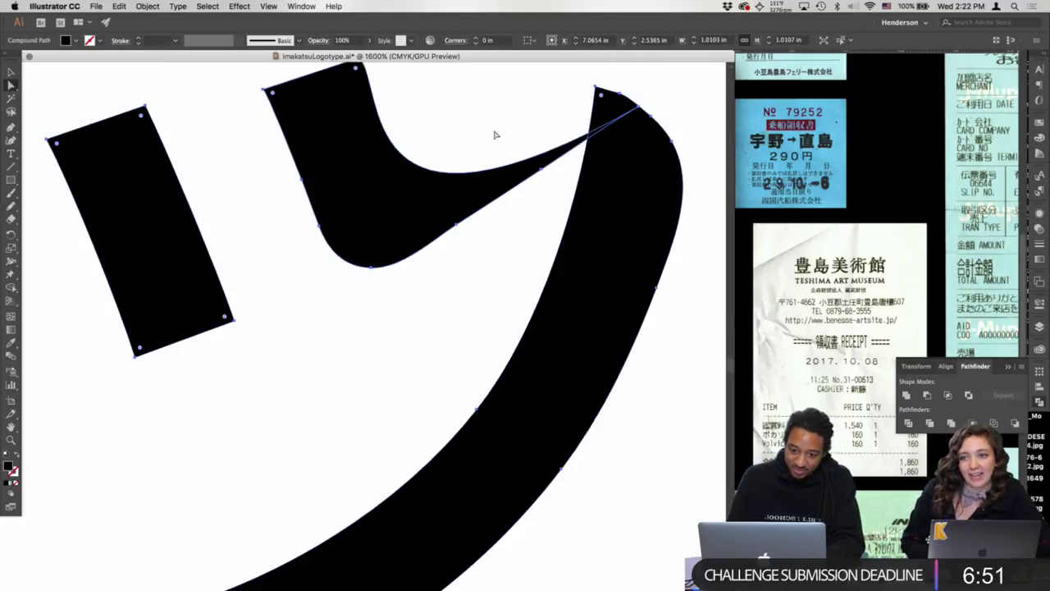
{"action": "left_click", "coordinate": [564, 128]}
{"action": "left_click", "coordinate": [550, 153]}
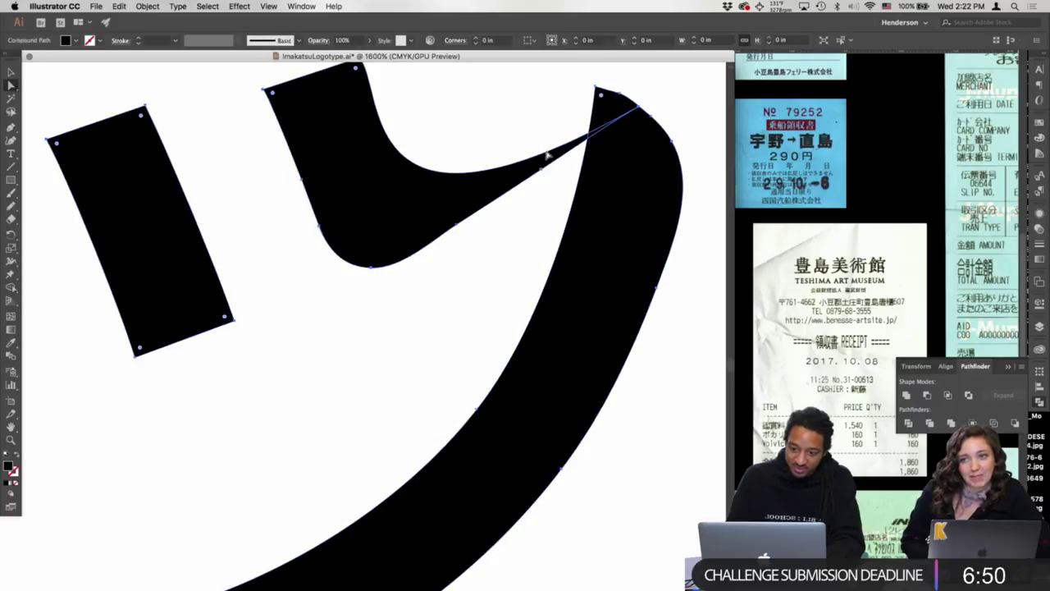
{"action": "left_click", "coordinate": [485, 225]}
{"action": "key", "text": "v"}
{"action": "left_click", "coordinate": [472, 195]}
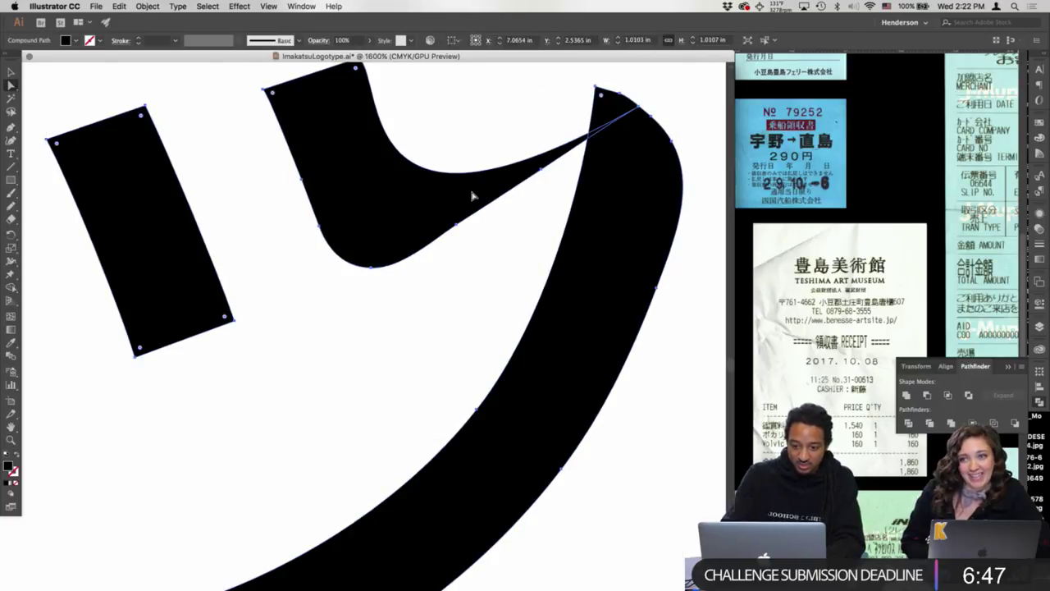
{"action": "left_click", "coordinate": [510, 171]}
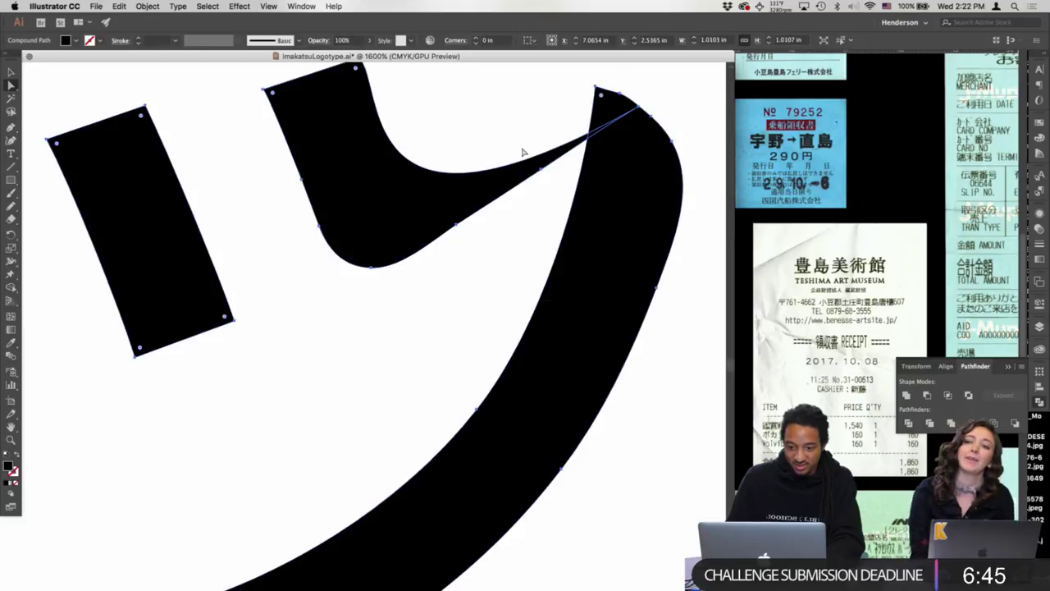
{"action": "key", "text": "v"}
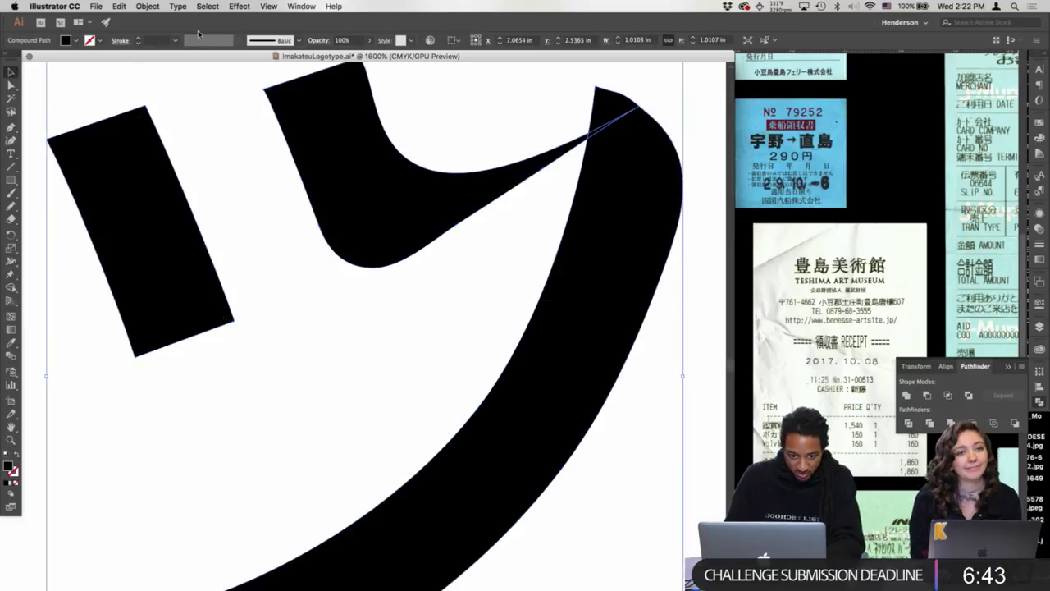
{"action": "left_click", "coordinate": [148, 6]}
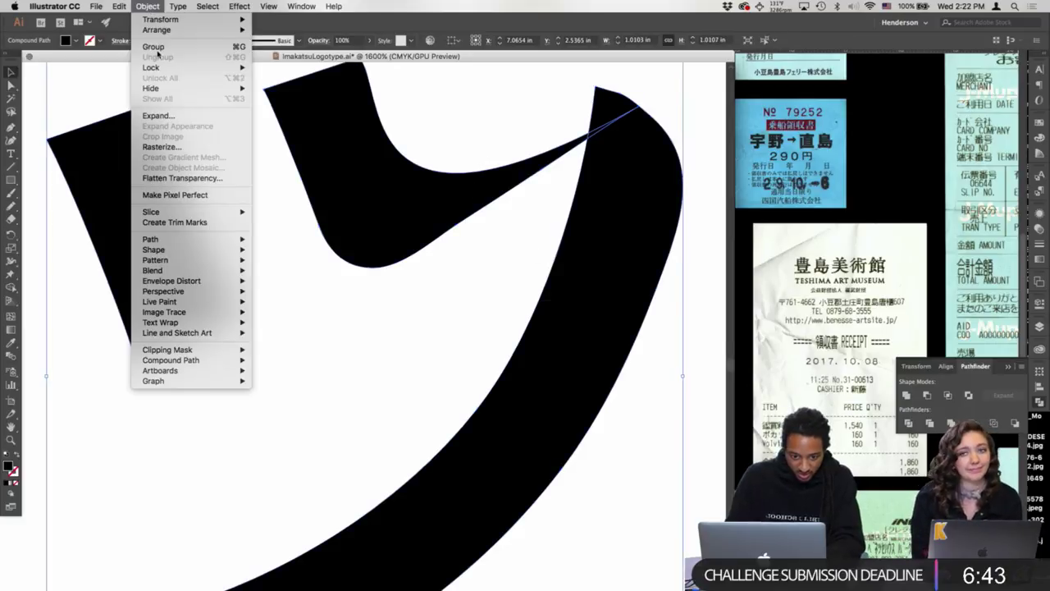
{"action": "left_click", "coordinate": [188, 116]}
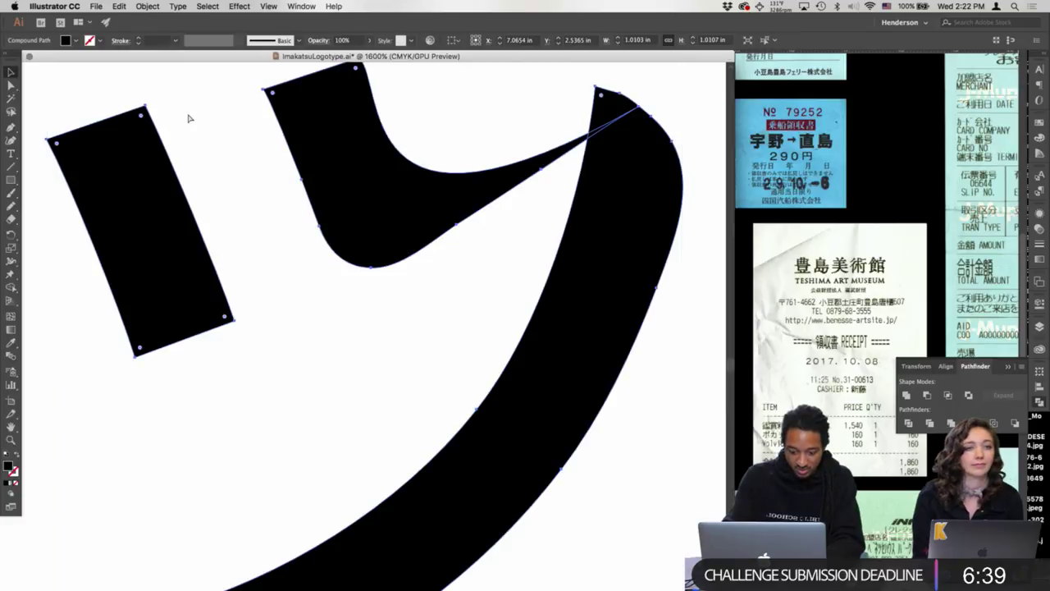
{"action": "key", "text": "a"}
{"action": "left_click", "coordinate": [556, 236]}
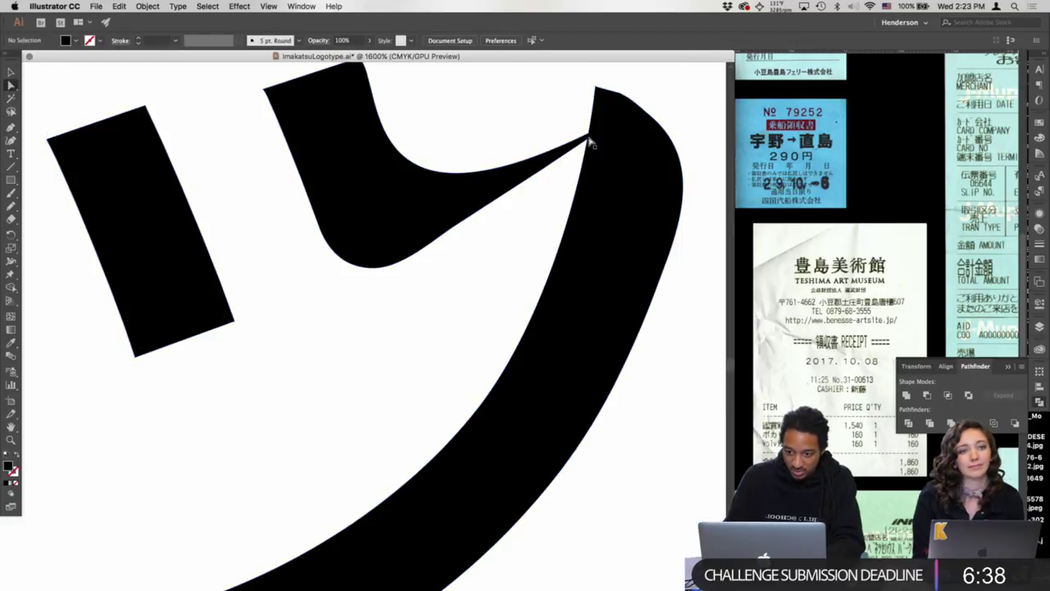
- Isolate the compound path of the ツ character and directly select its middle stroke
{"action": "key", "text": "v"}
{"action": "double_click", "coordinate": [511, 172]}
{"action": "left_click", "coordinate": [511, 174]}
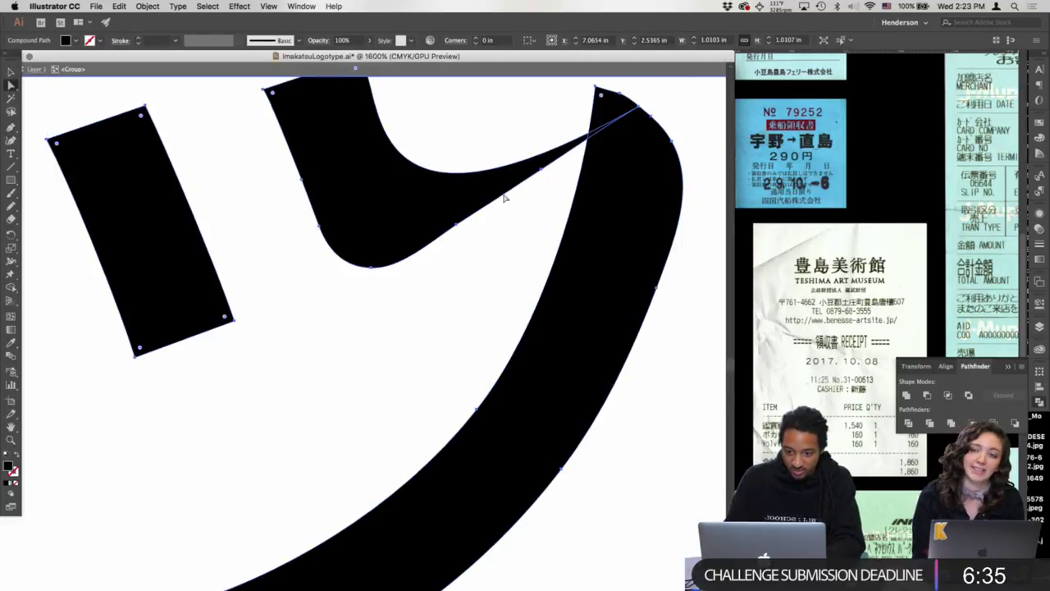
{"action": "double_click", "coordinate": [487, 197]}
{"action": "key", "text": "a"}
{"action": "left_click", "coordinate": [543, 159]}
- Move the middle stroke's pointed tip anchor up along the top edge of the long curved stroke
{"action": "left_click_drag", "start_coordinate": [638, 113], "coordinate": [607, 206]}
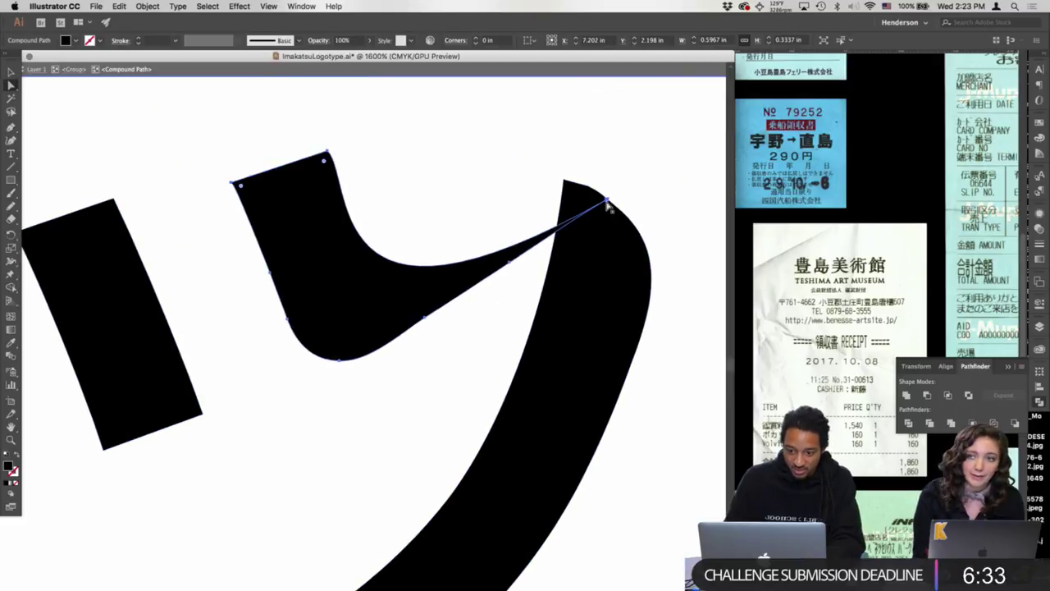
{"action": "left_click", "coordinate": [606, 203]}
{"action": "left_click", "coordinate": [588, 193]}
{"action": "left_click", "coordinate": [608, 201]}
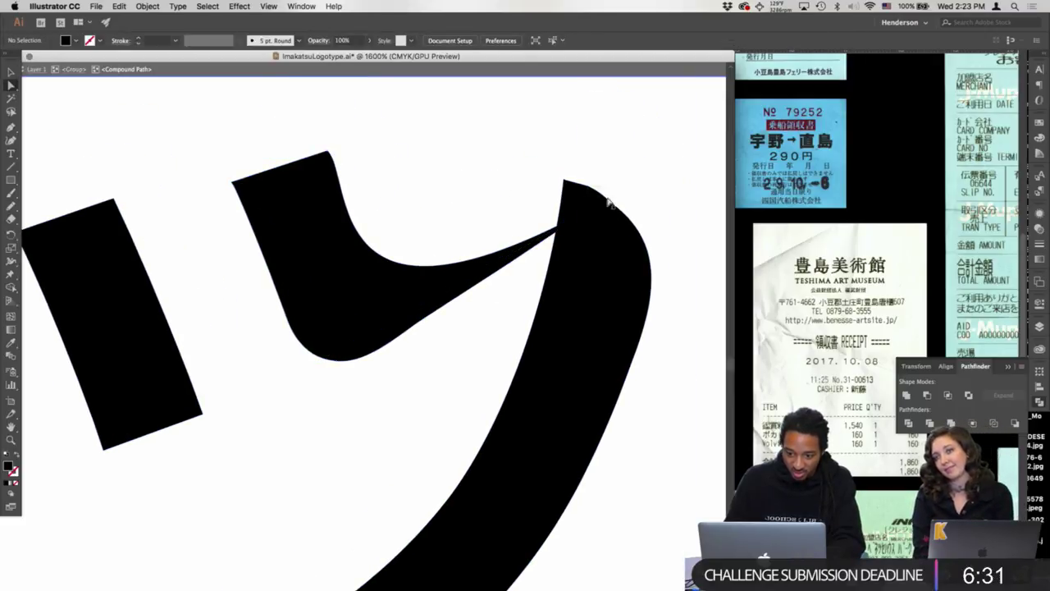
{"action": "left_click_drag", "start_coordinate": [612, 205], "coordinate": [585, 189]}
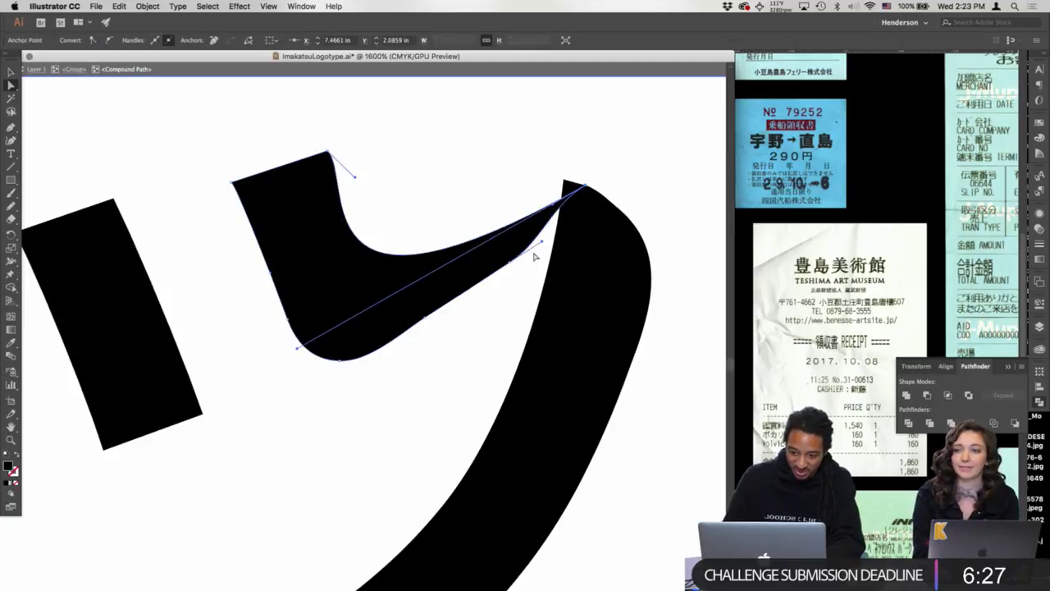
- Adjust the anchor handles at the middle stroke's tip to thicken it where it overlaps the long curved stroke
{"action": "left_click", "coordinate": [538, 245]}
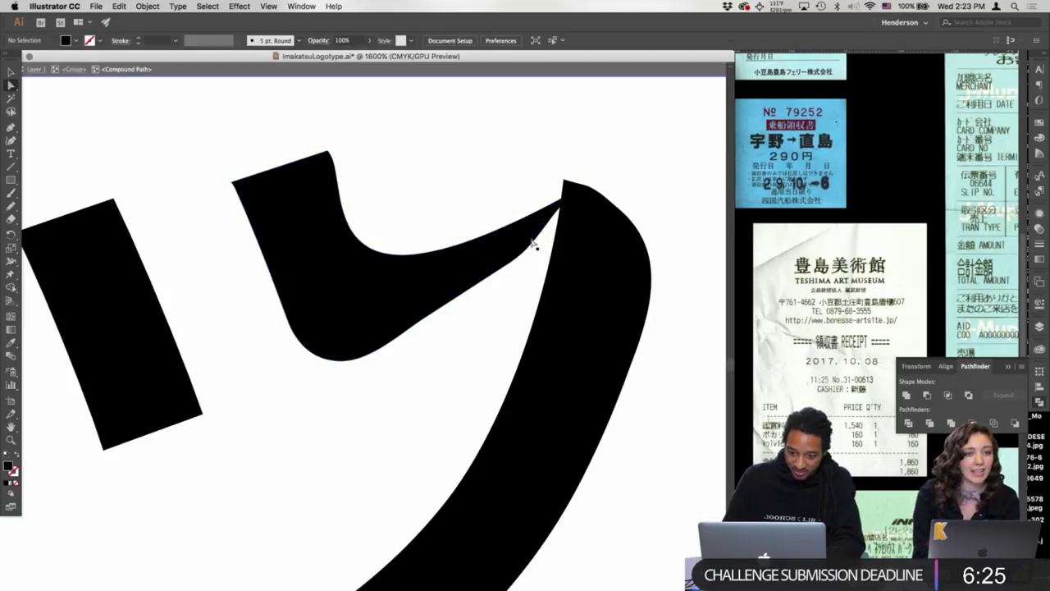
{"action": "left_click", "coordinate": [527, 251]}
{"action": "left_click", "coordinate": [510, 262]}
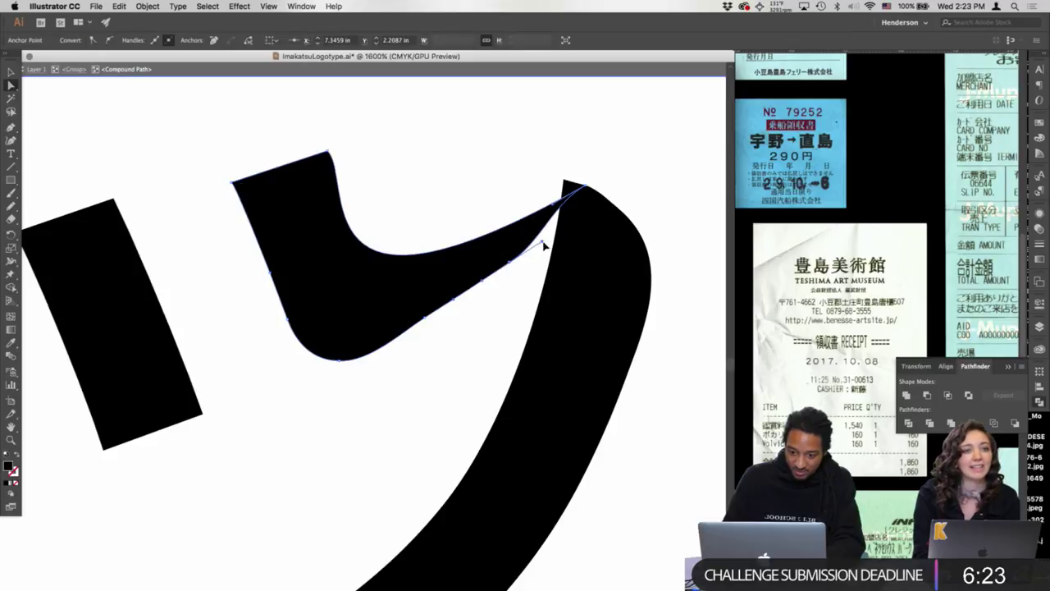
{"action": "left_click_drag", "start_coordinate": [541, 242], "coordinate": [606, 207]}
{"action": "left_click", "coordinate": [555, 205]}
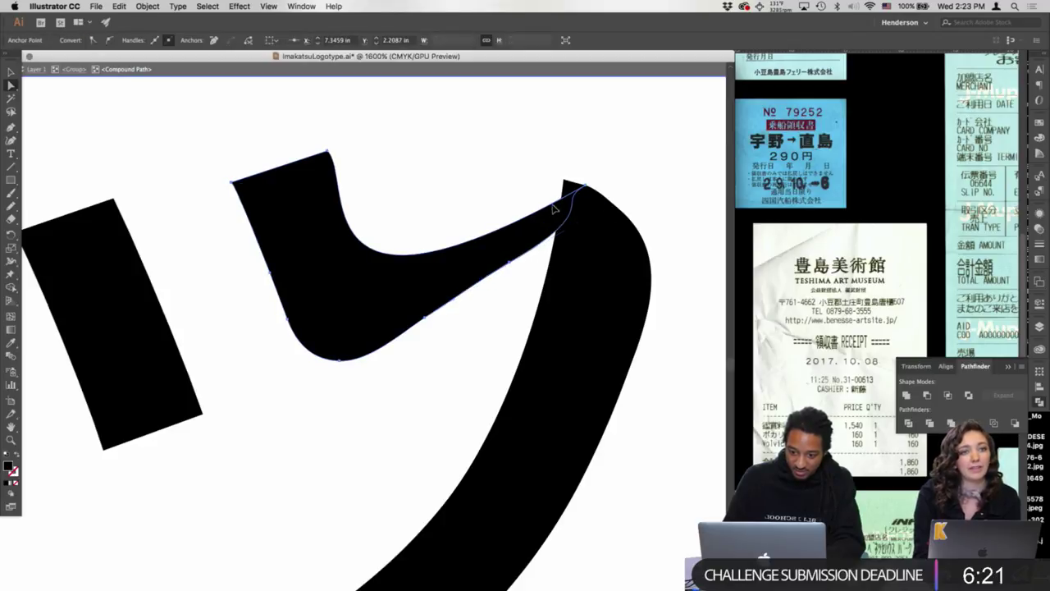
{"action": "left_click", "coordinate": [584, 186]}
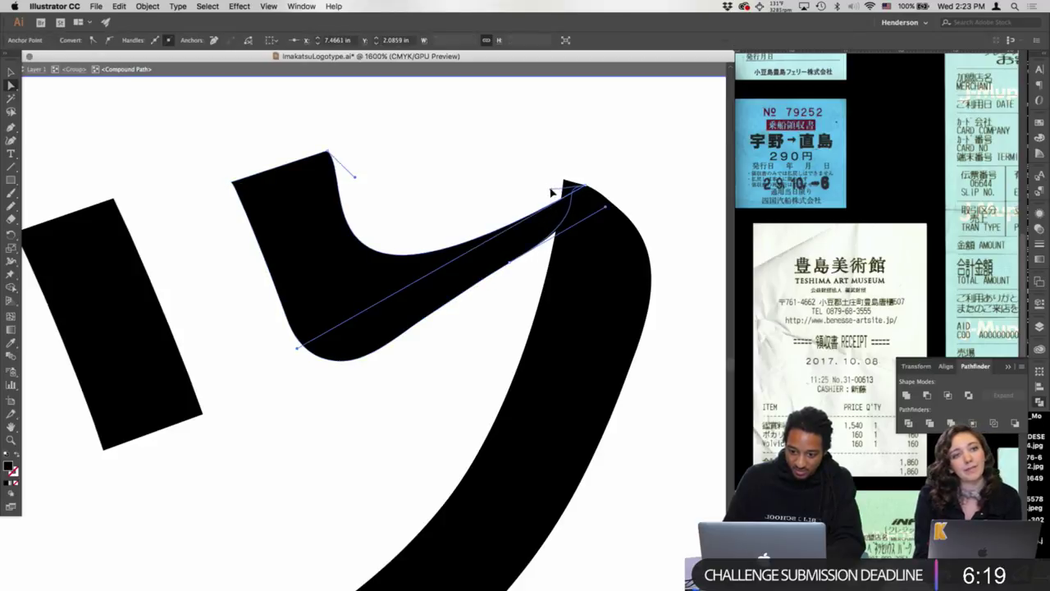
{"action": "left_click", "coordinate": [580, 197]}
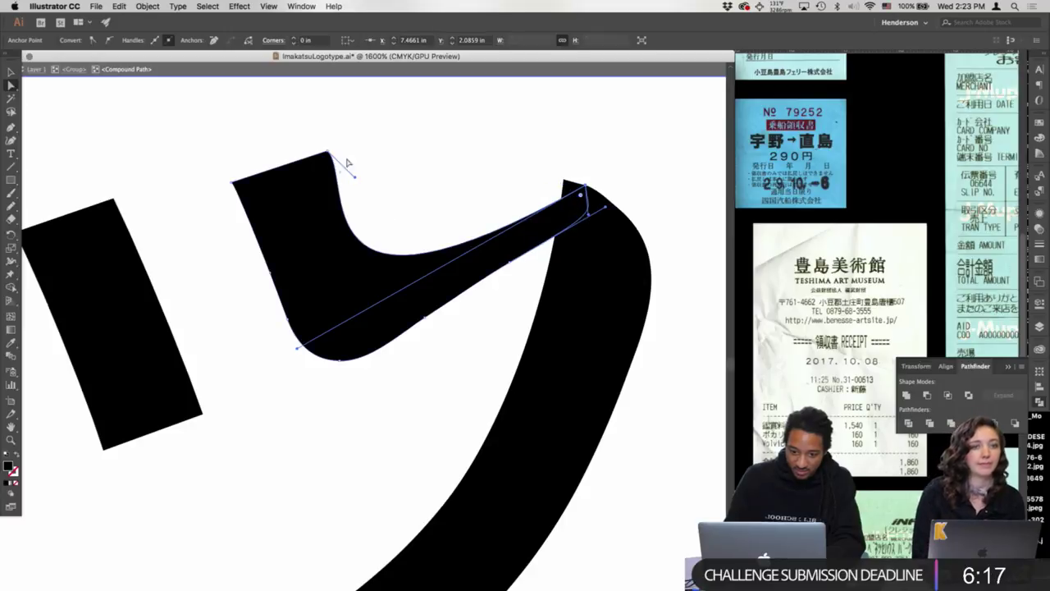
- Shorten the curve handle at the middle stroke's upper-right corner
{"action": "left_click", "coordinate": [351, 185]}
{"action": "left_click", "coordinate": [328, 170]}
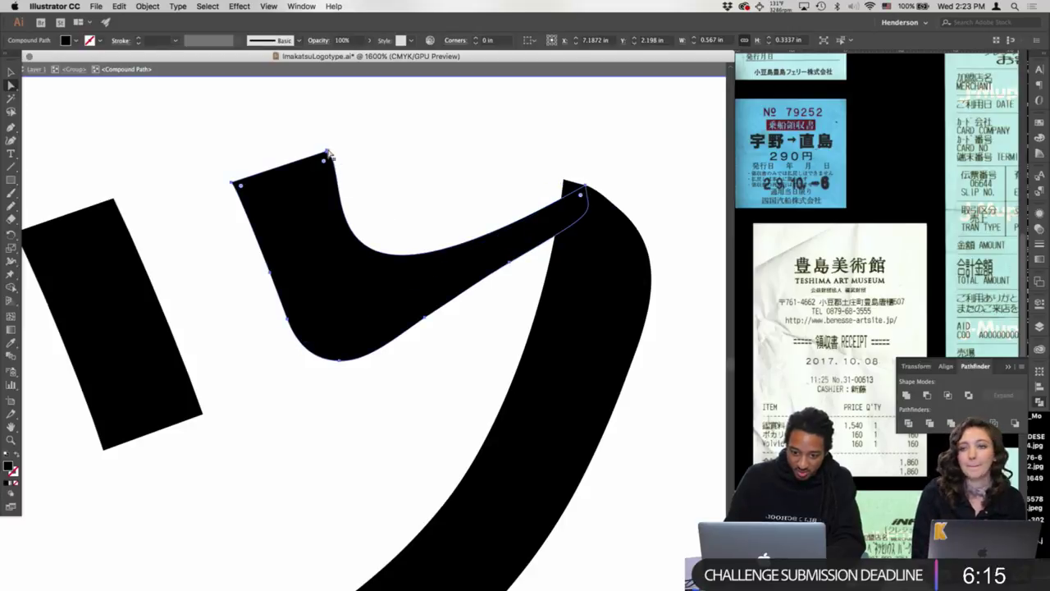
{"action": "left_click", "coordinate": [328, 152]}
{"action": "left_click_drag", "start_coordinate": [357, 180], "coordinate": [335, 162]}
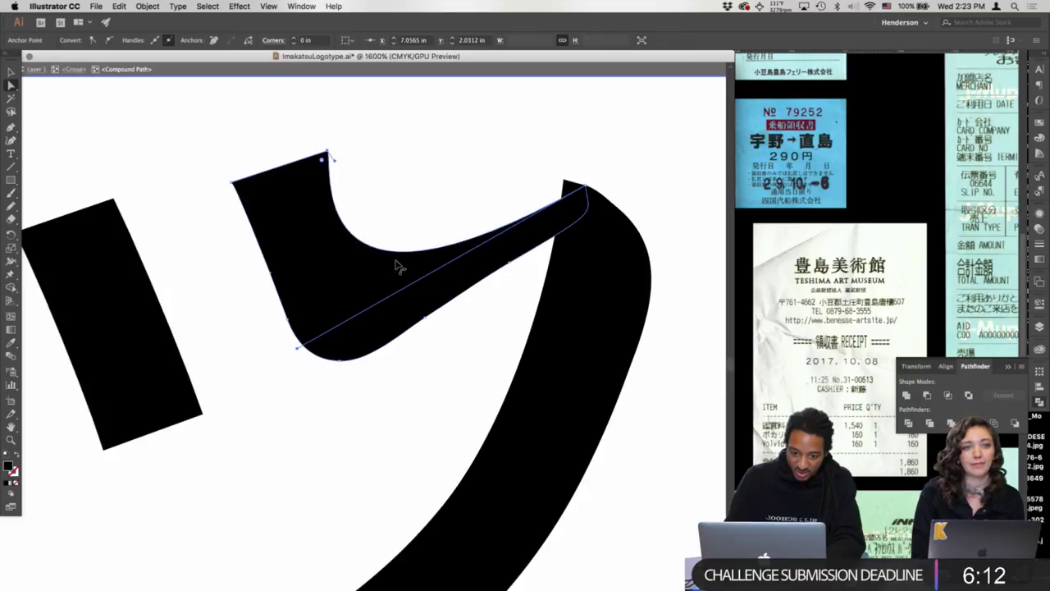
- Combine the middle stroke and the long curved stroke with Pathfinder Merge, and deselect
{"action": "left_click", "coordinate": [586, 185]}
{"action": "left_click", "coordinate": [611, 262]}
{"action": "left_click", "coordinate": [535, 239], "text": "shift"}
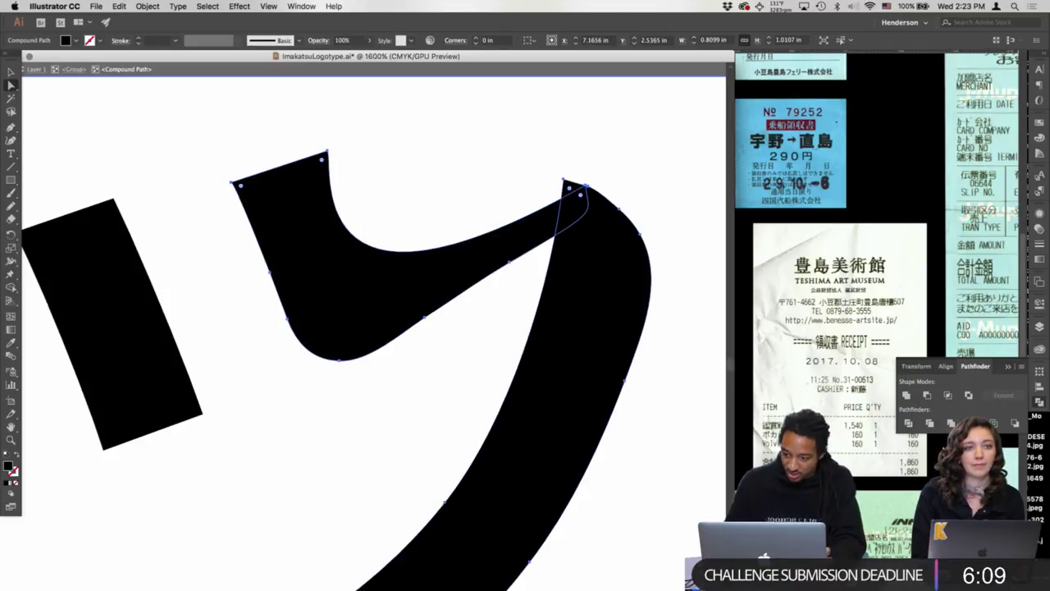
{"action": "left_click", "coordinate": [951, 423]}
{"action": "key", "text": "super+shift+a"}
- Redraw the merged shape's upper junction into a smooth curve and round its inner junction corner with the Pencil tool
{"action": "left_click", "coordinate": [570, 222]}
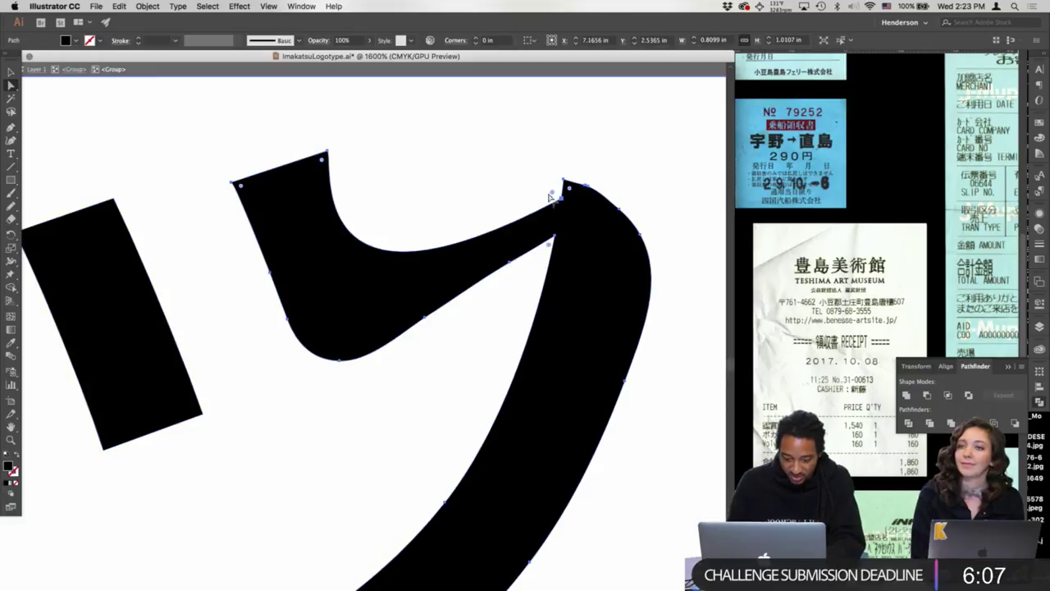
{"action": "key", "text": "n"}
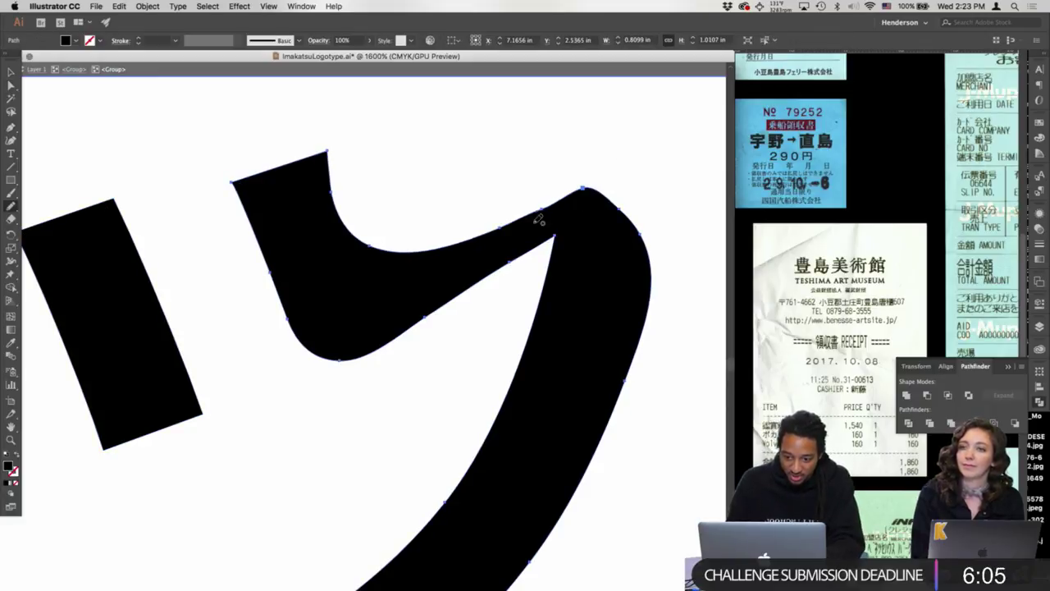
{"action": "mouse_move", "coordinate": [563, 197]}
{"action": "left_mouse_down"}
{"action": "mouse_move", "coordinate": [548, 205]}
{"action": "mouse_move", "coordinate": [603, 194]}
{"action": "left_mouse_up"}
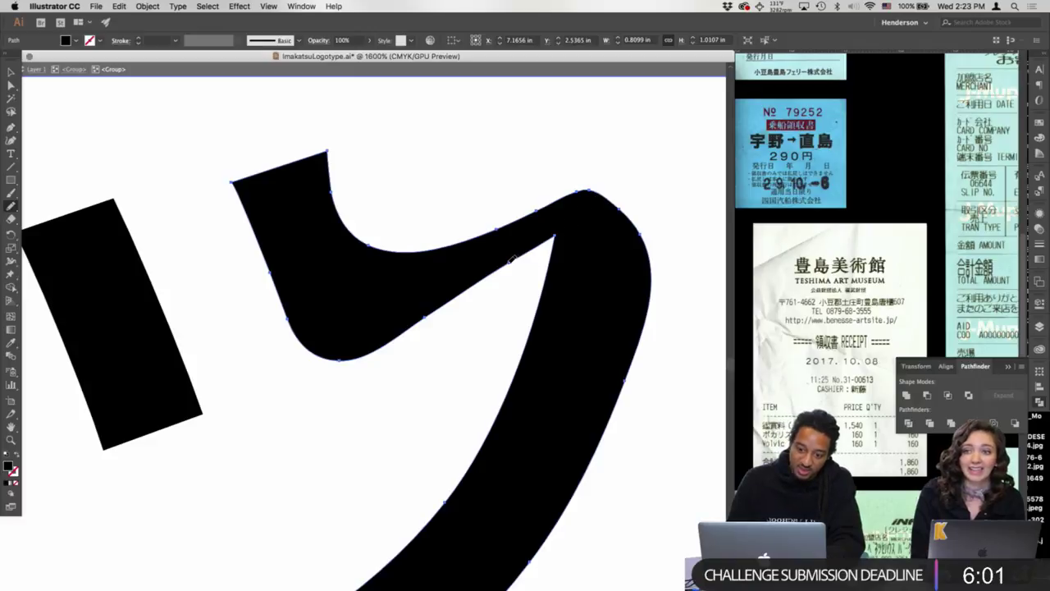
{"action": "left_click_drag", "start_coordinate": [536, 248], "coordinate": [544, 280]}
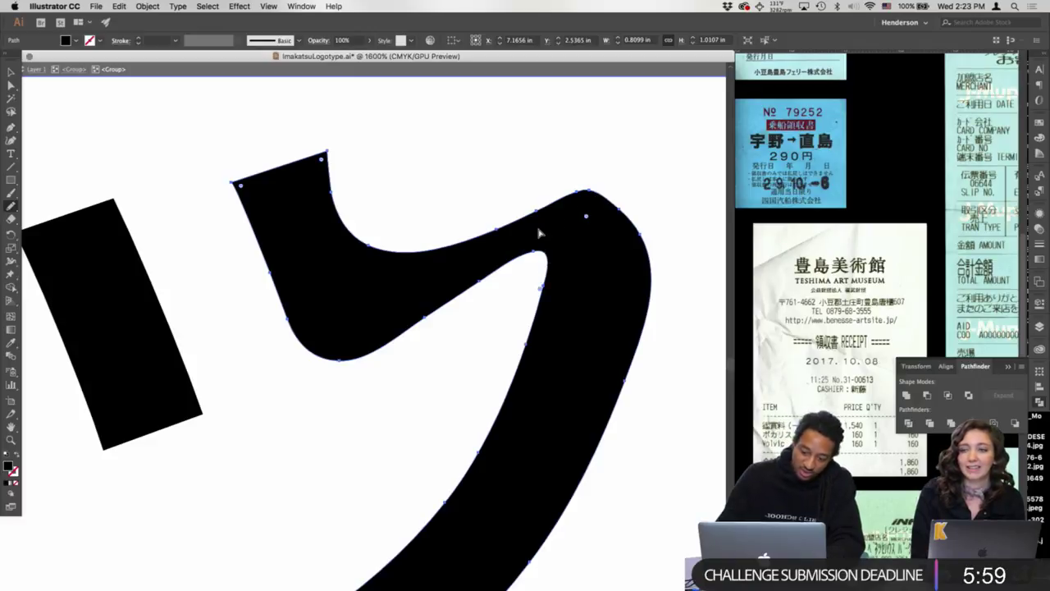
- Examine the merged ツ character at a smaller scale within the logotype
{"action": "key", "text": "super+minus"}
{"action": "key", "text": "super+minus"}
{"action": "key", "text": "super+minus"}
{"action": "key", "text": "super+minus"}
{"action": "key", "text": "a"}
{"action": "left_click", "coordinate": [463, 236]}
{"action": "left_click_drag", "start_coordinate": [464, 236], "coordinate": [540, 248]}
{"action": "key", "text": "super+plus"}
{"action": "key", "text": "super+plus"}
{"action": "key", "text": "super+plus"}
{"action": "key", "text": "super+plus"}
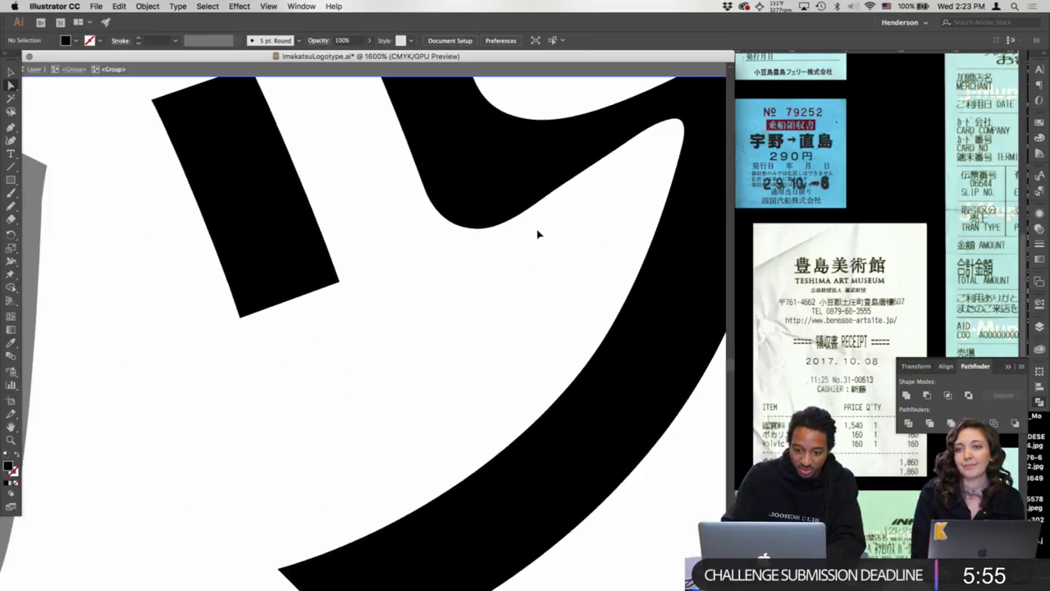
- Delete the extra anchor points along the inner curve below the middle stroke's upper-right corner
{"action": "left_click_drag", "start_coordinate": [515, 303], "coordinate": [405, 502]}
{"action": "left_click", "coordinate": [358, 218]}
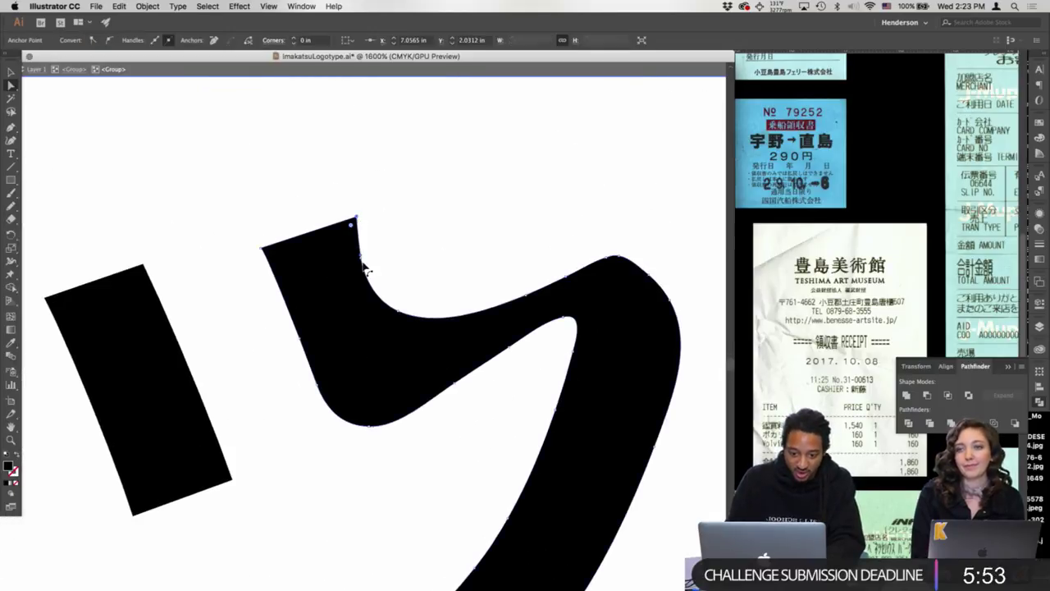
{"action": "left_click", "coordinate": [362, 259]}
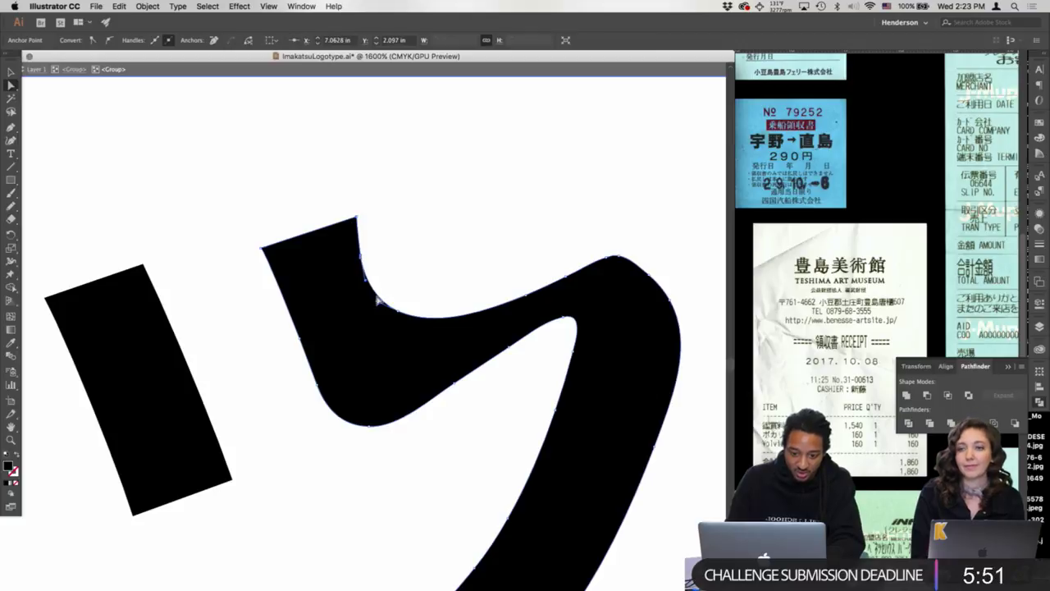
{"action": "key", "text": "Delete"}
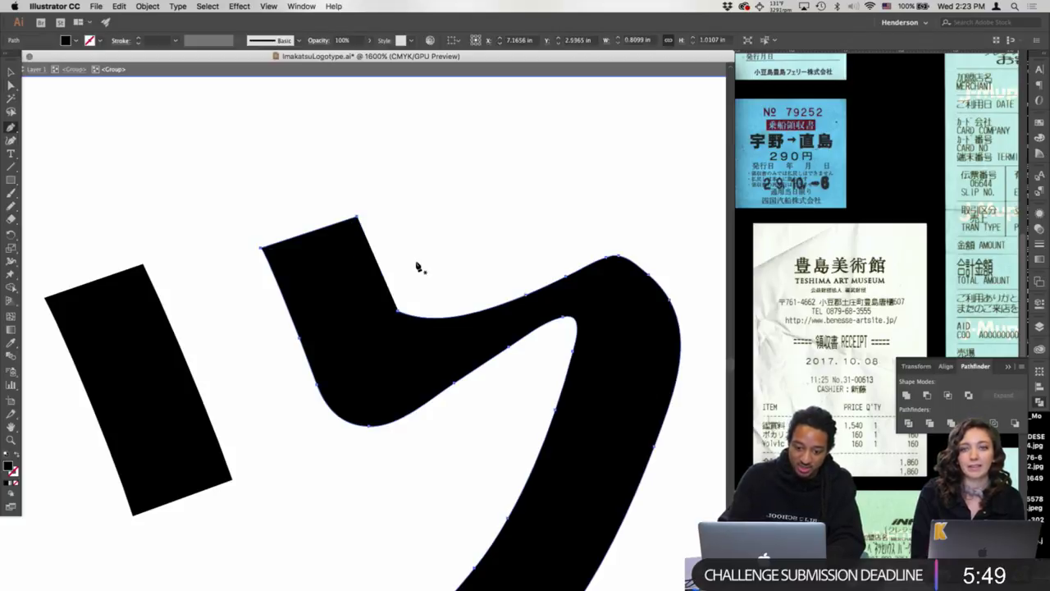
- Reshape the bend below the middle stroke's straight side by converting its anchor and angling the handle in line with that side
{"action": "key", "text": "p"}
{"action": "left_click", "coordinate": [397, 311]}
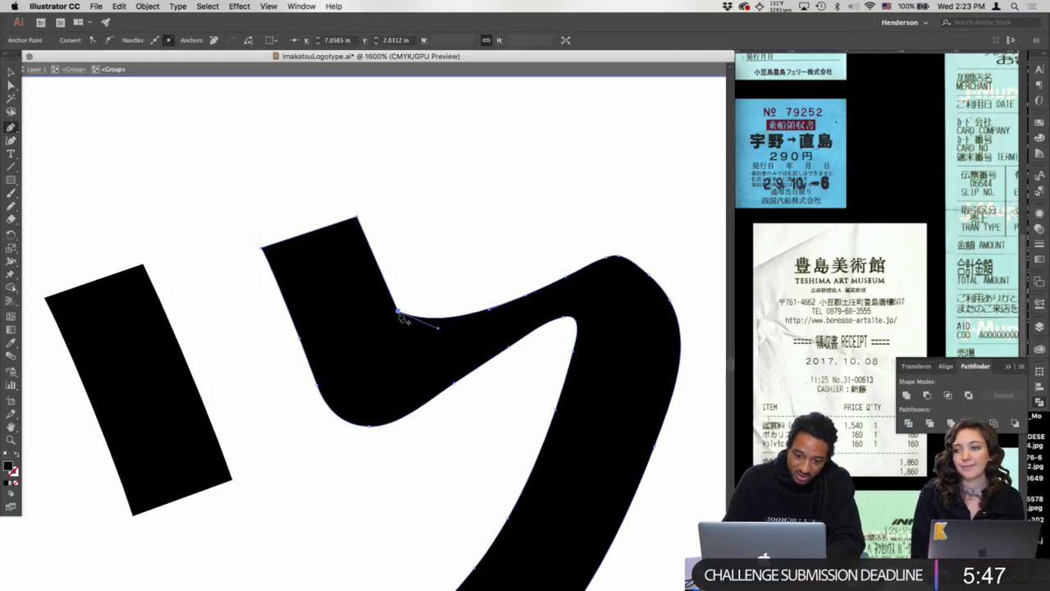
{"action": "key", "text": "a"}
{"action": "left_click_drag", "start_coordinate": [438, 329], "coordinate": [400, 316]}
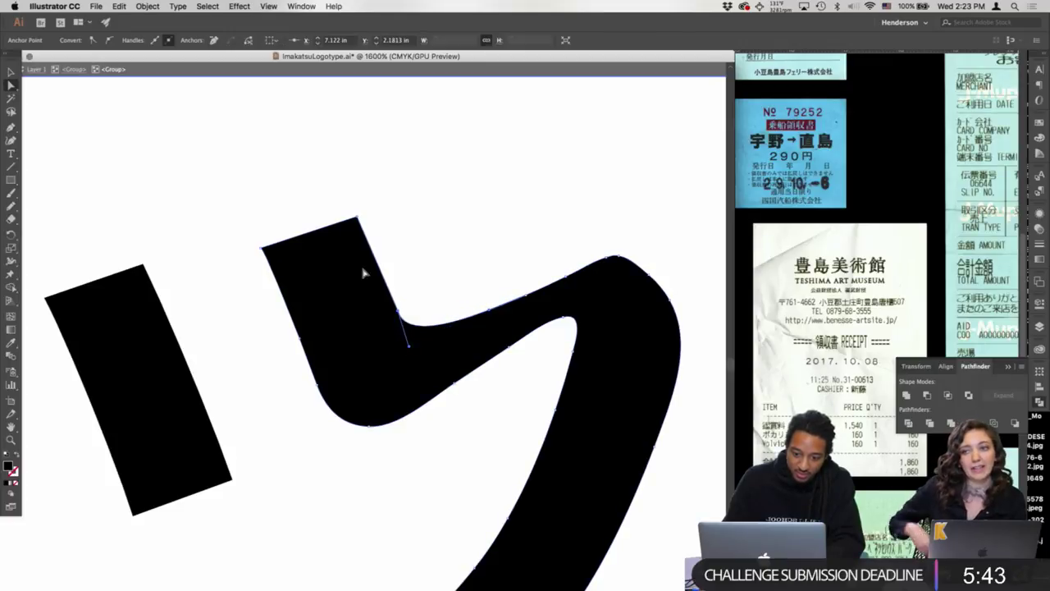
- Shift the middle stroke's upper-left corner anchor slightly inward to straighten its outer side, and deselect
{"action": "left_click", "coordinate": [368, 232]}
{"action": "left_click", "coordinate": [356, 219]}
{"action": "left_click", "coordinate": [296, 256]}
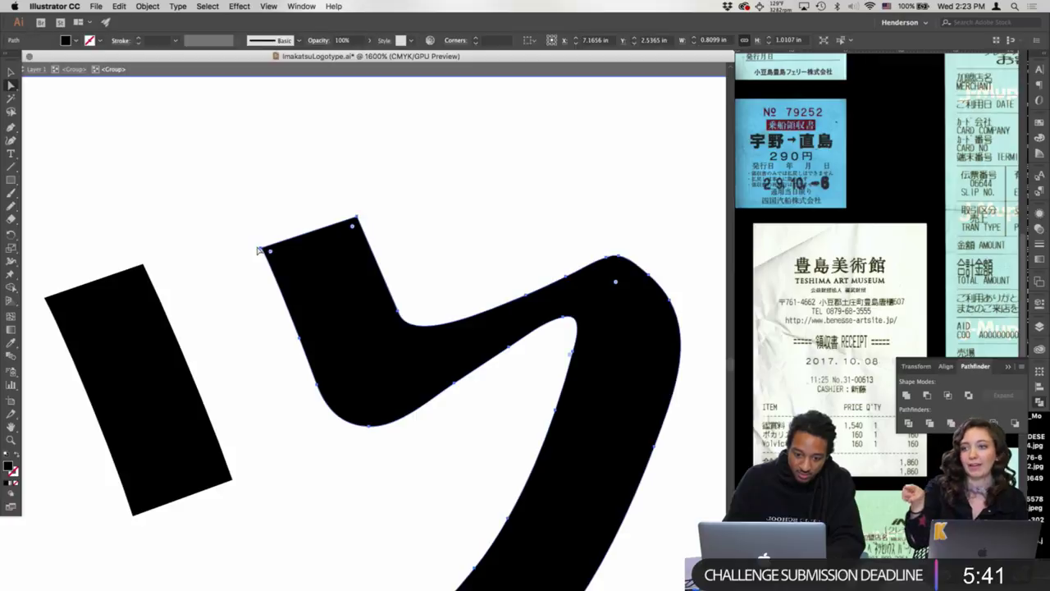
{"action": "left_click", "coordinate": [259, 249]}
{"action": "left_click", "coordinate": [262, 252]}
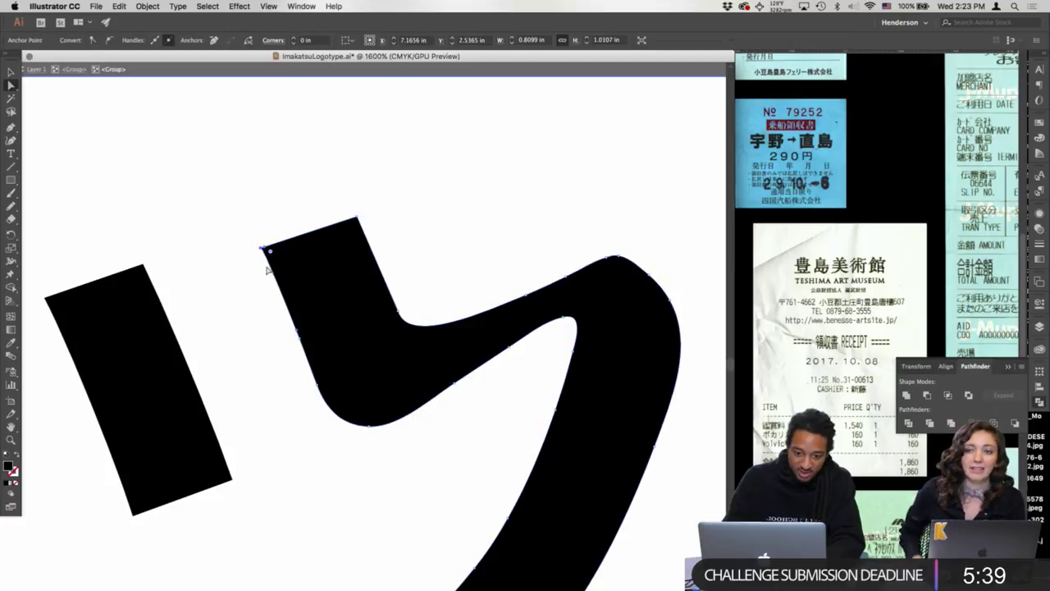
{"action": "left_click_drag", "start_coordinate": [263, 250], "coordinate": [263, 250]}
{"action": "left_click", "coordinate": [266, 251]}
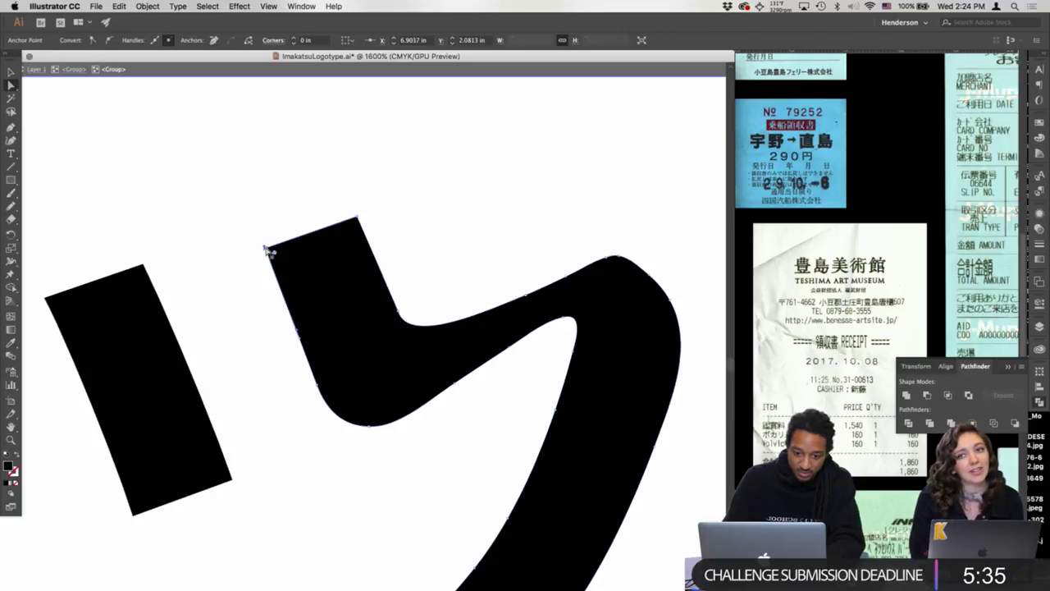
{"action": "left_click", "coordinate": [293, 223]}
- Round the lower-left corner of the short first stroke of the ツ with the Pencil tool
{"action": "key", "text": "ctrl+minus"}
{"action": "key", "text": "ctrl+minus"}
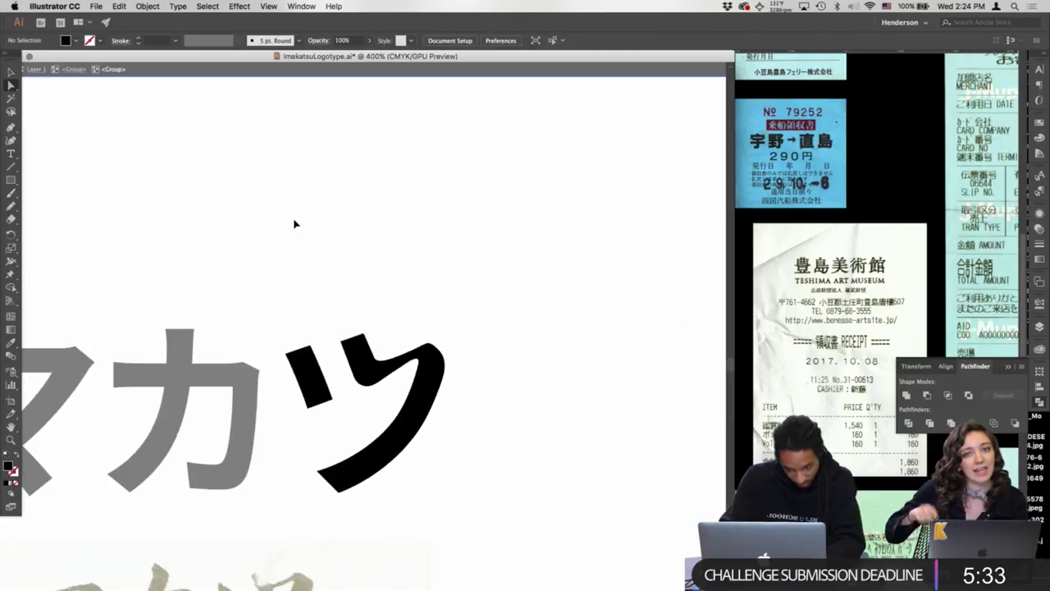
{"action": "left_click", "coordinate": [502, 417]}
{"action": "left_click_drag", "start_coordinate": [513, 454], "coordinate": [587, 291]}
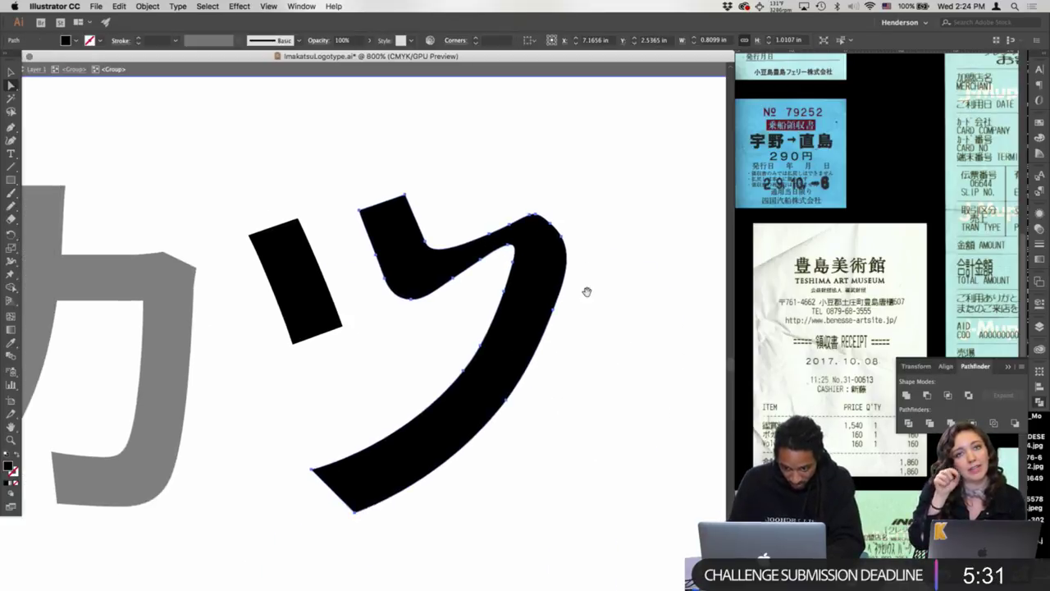
{"action": "left_click", "coordinate": [375, 300]}
{"action": "left_click", "coordinate": [319, 300]}
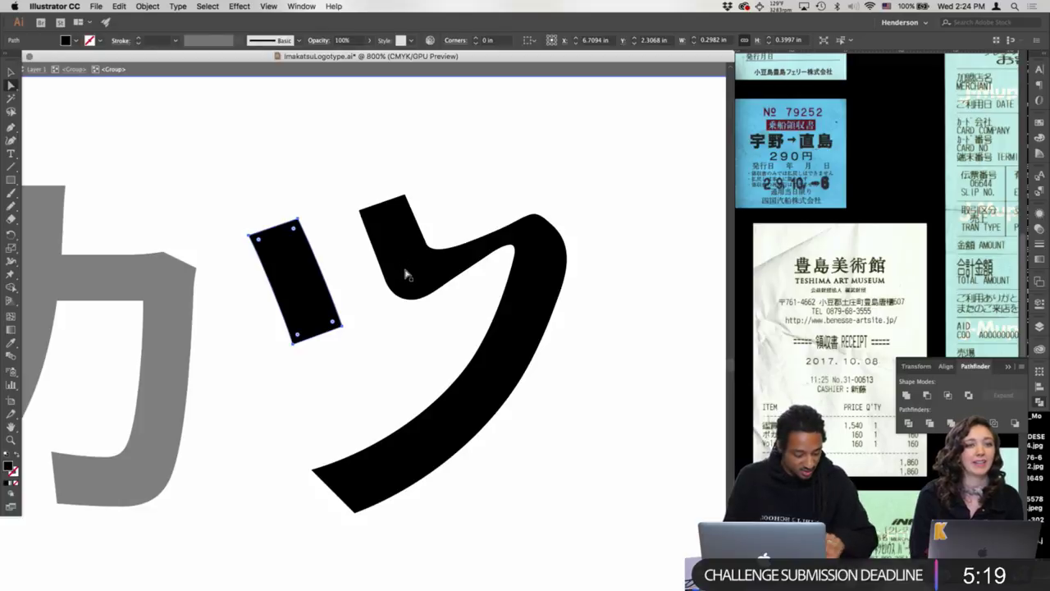
{"action": "left_click", "coordinate": [336, 251]}
{"action": "left_click", "coordinate": [308, 286]}
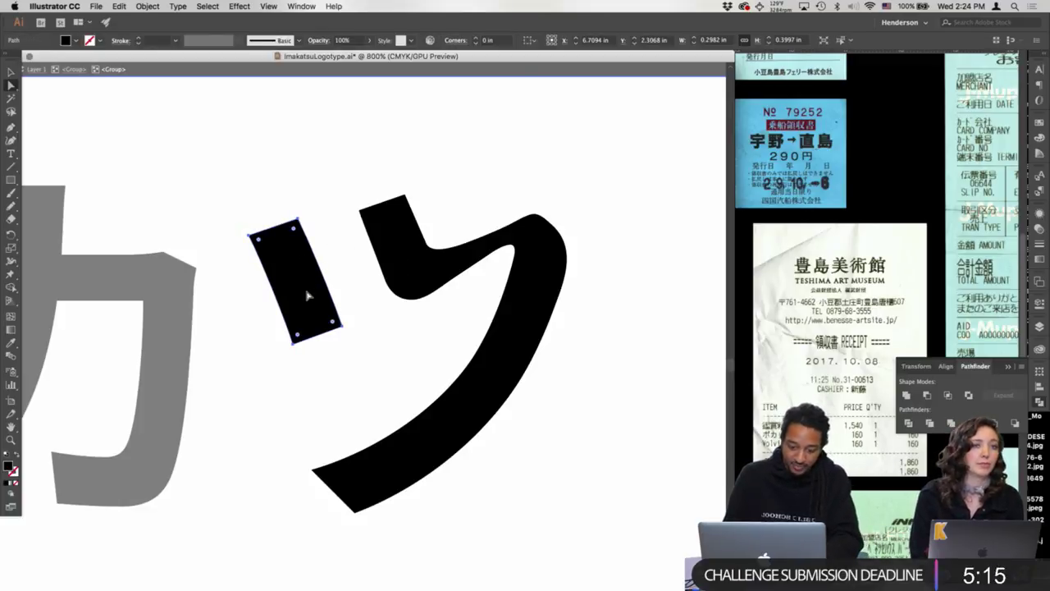
{"action": "key", "text": "n"}
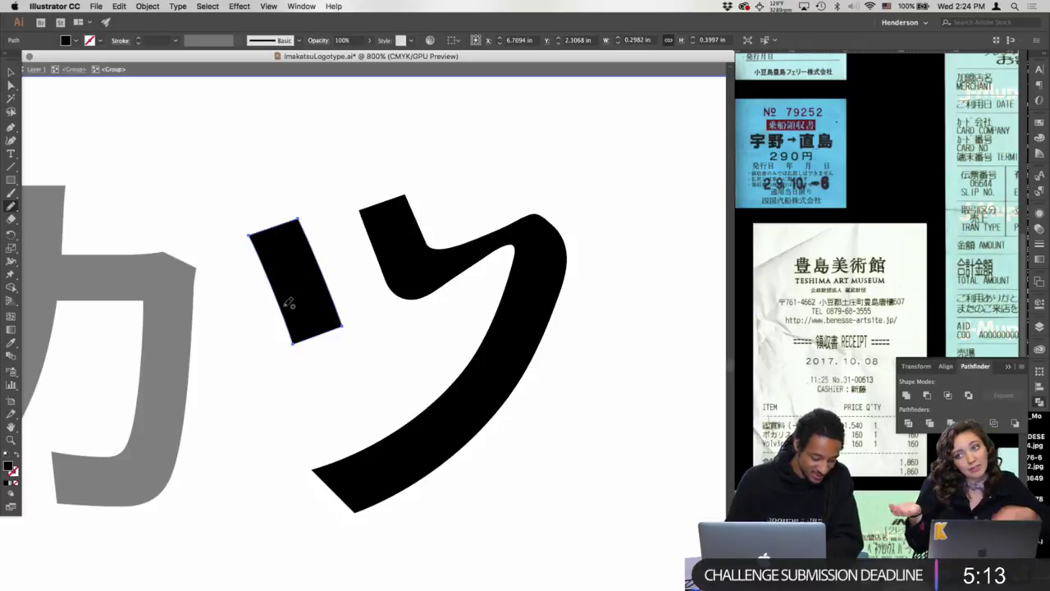
{"action": "left_click_drag", "start_coordinate": [311, 337], "coordinate": [313, 333]}
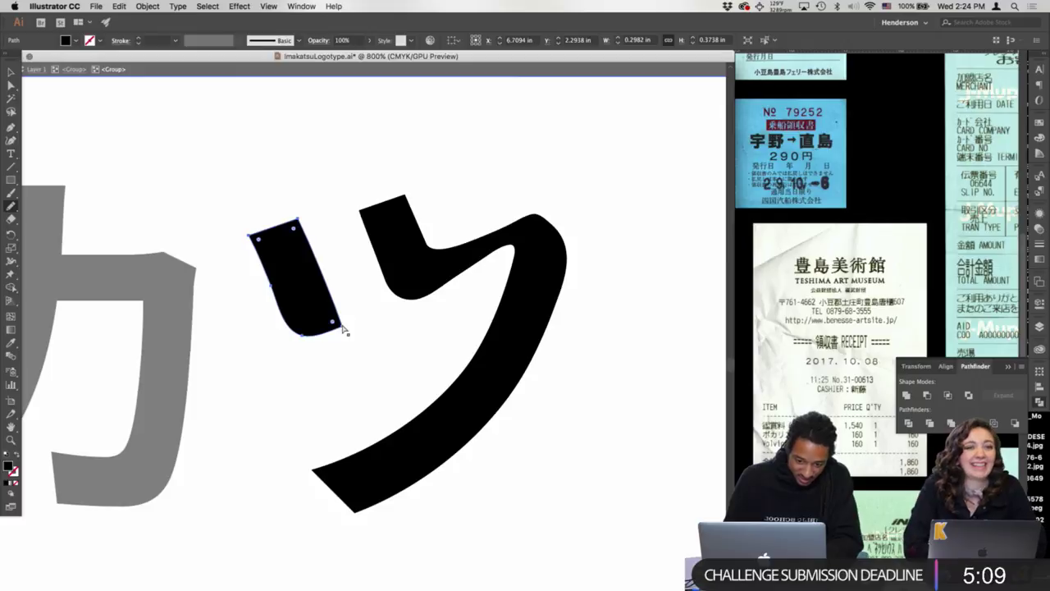
{"action": "key", "text": "a"}
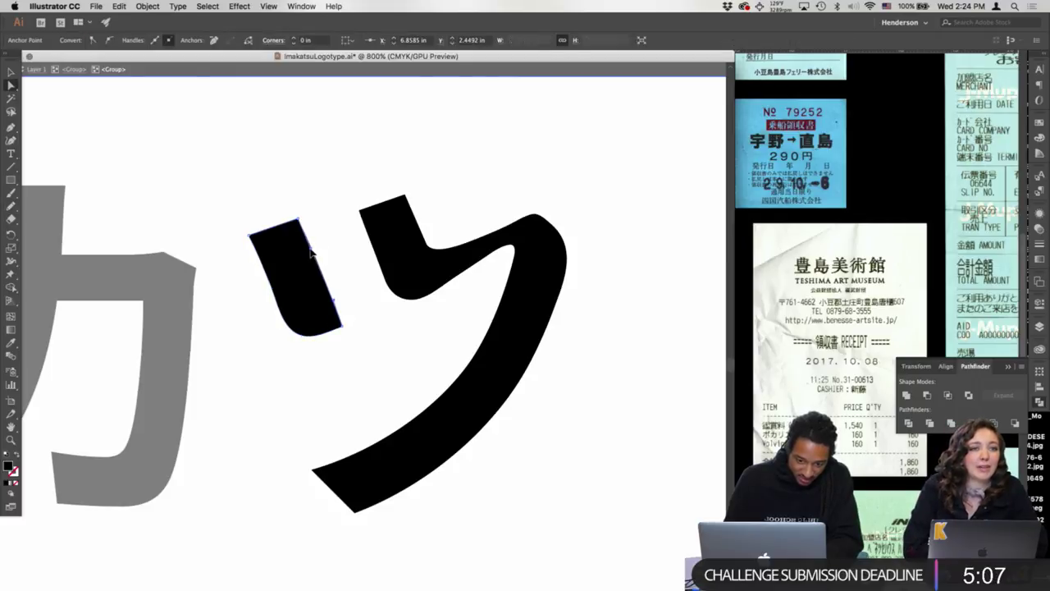
- Draw a small pointed flick out of the lower-right corner of the ツ's short first stroke with the Pencil tool and smooth its edges
{"action": "key", "text": "n"}
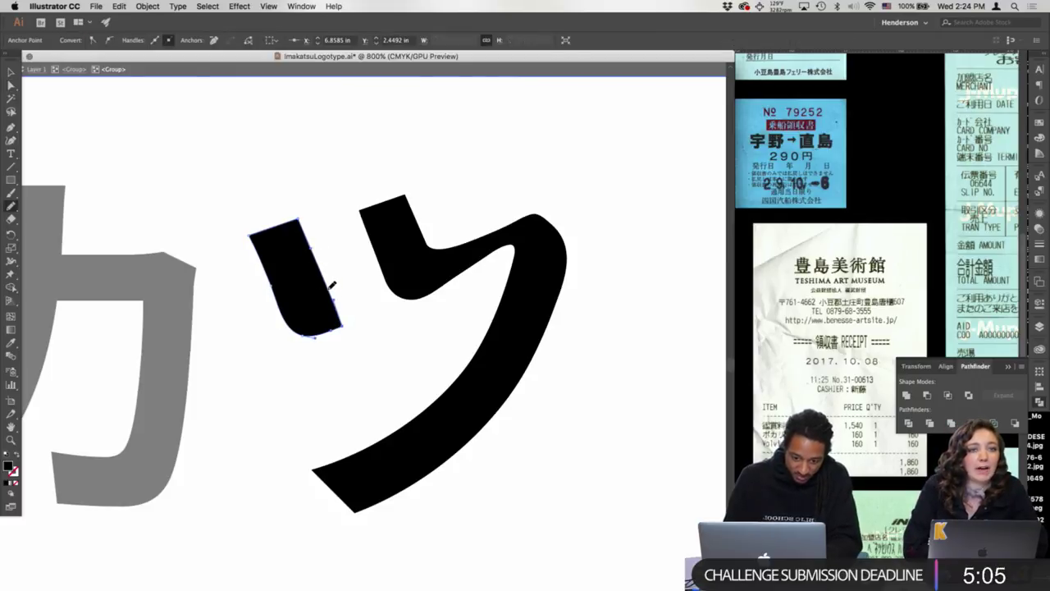
{"action": "left_click_drag", "start_coordinate": [335, 297], "coordinate": [351, 294]}
{"action": "key", "text": "super+z"}
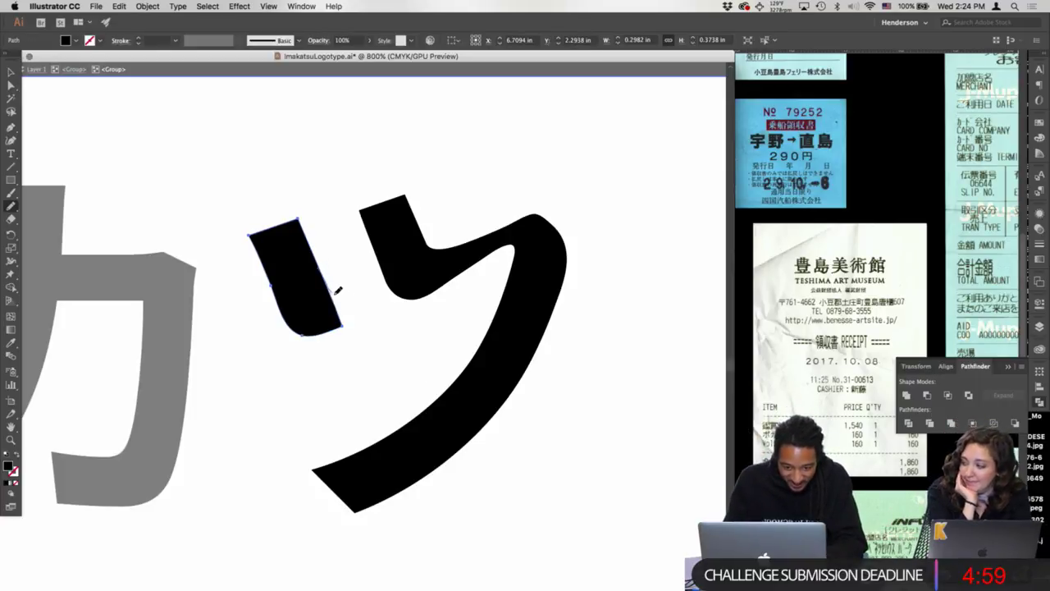
{"action": "left_click_drag", "start_coordinate": [344, 309], "coordinate": [344, 305]}
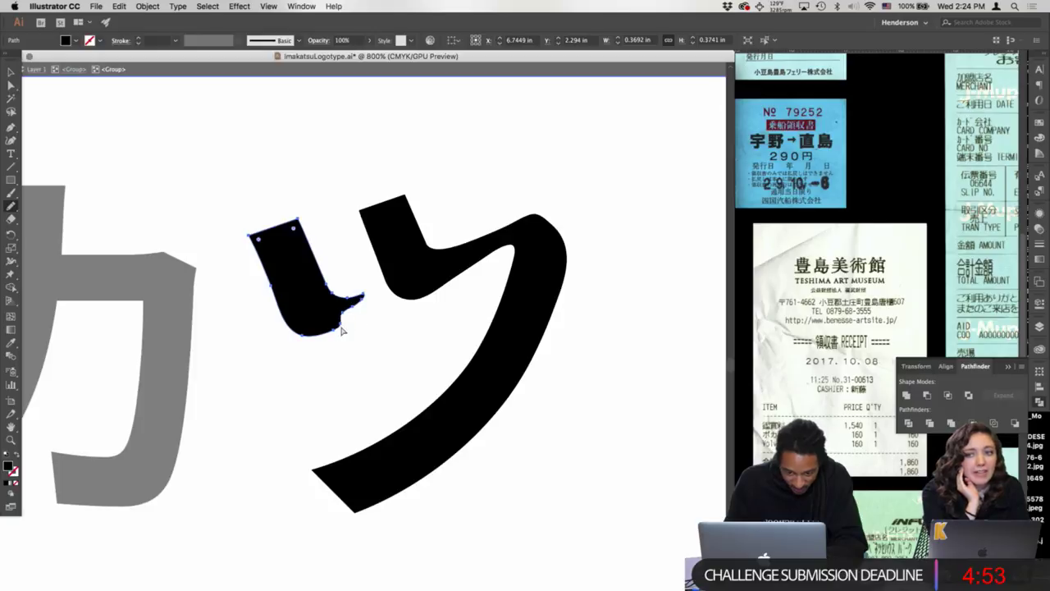
{"action": "left_click_drag", "start_coordinate": [354, 308], "coordinate": [363, 297]}
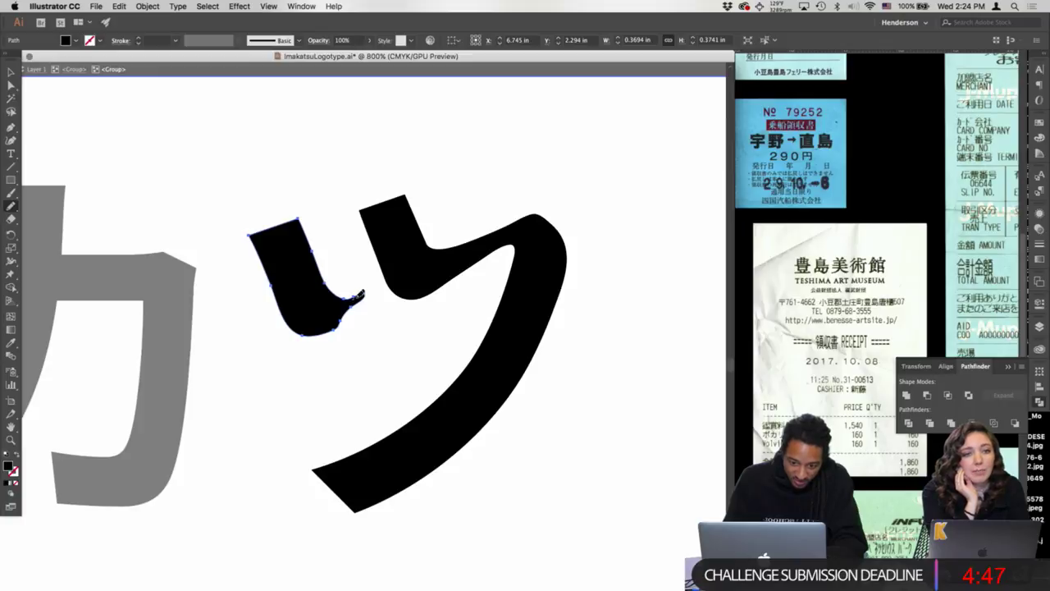
{"action": "key", "text": "a"}
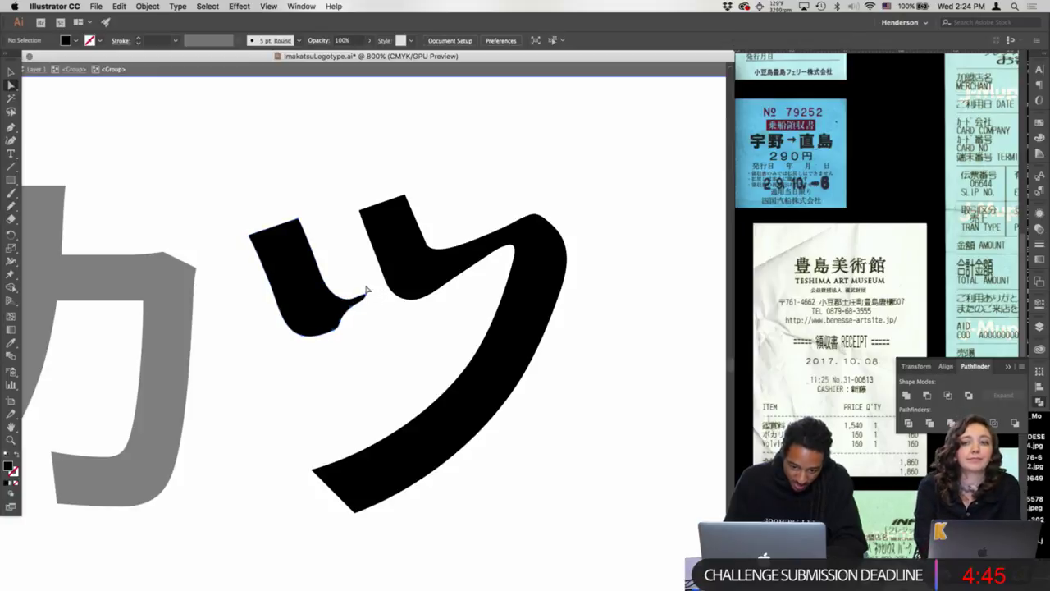
{"action": "key", "text": "n"}
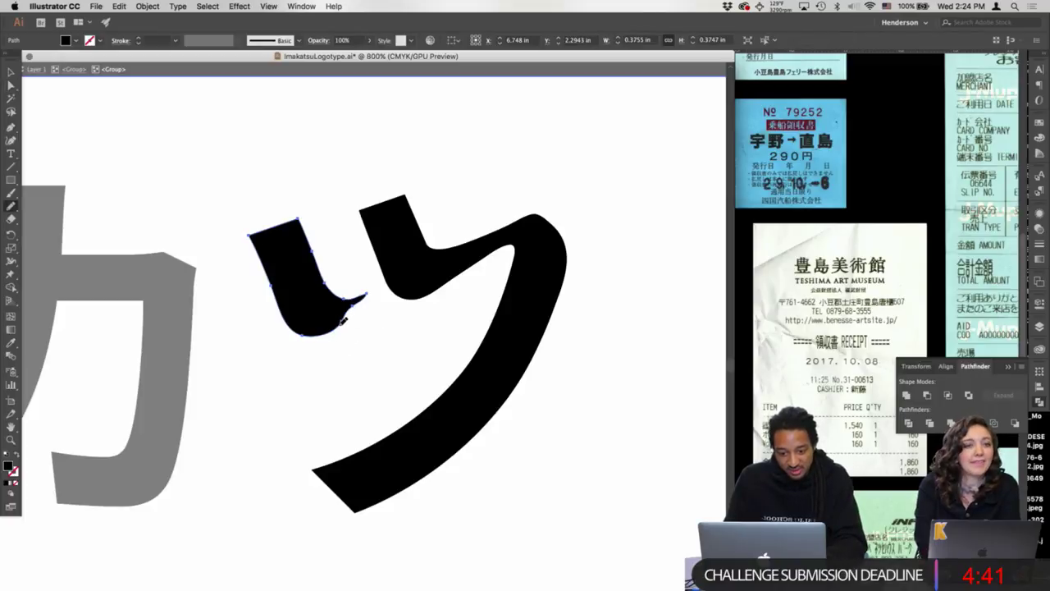
- Shorten the ツ's first stroke slightly by moving its two top corner anchors down along the stroke, and deselect
{"action": "key", "text": "v"}
{"action": "left_click", "coordinate": [235, 222]}
{"action": "left_click_drag", "start_coordinate": [317, 230], "coordinate": [304, 216]}
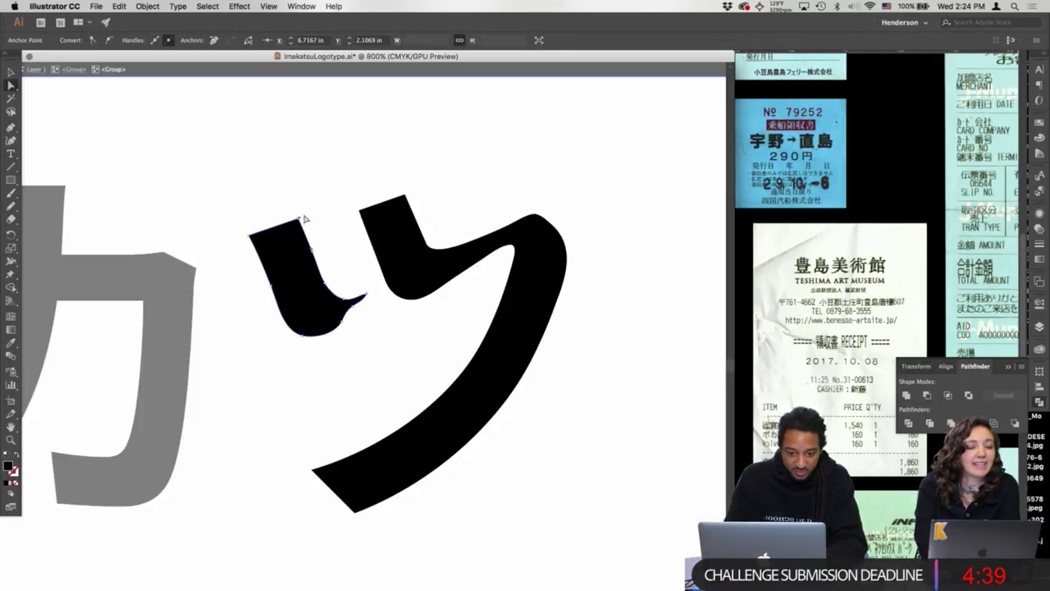
{"action": "left_click_drag", "start_coordinate": [229, 261], "coordinate": [235, 247]}
{"action": "mouse_move", "coordinate": [299, 218]}
{"action": "left_mouse_down"}
{"action": "mouse_move", "coordinate": [307, 239]}
{"action": "mouse_move", "coordinate": [301, 225]}
{"action": "left_mouse_up"}
{"action": "left_click", "coordinate": [281, 184]}
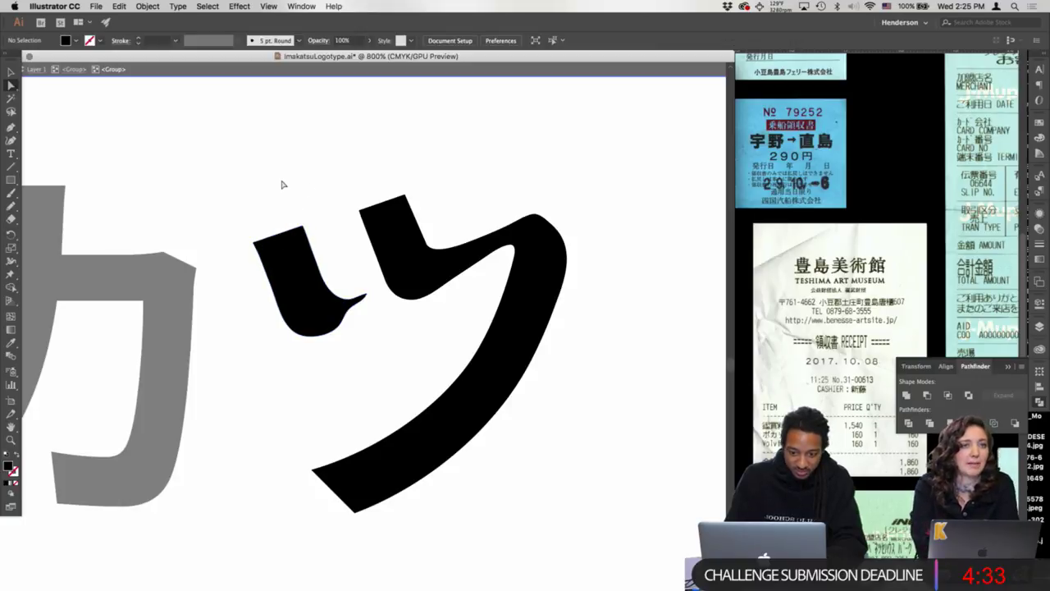
- Leave the ツ group and round the outer upper-right corner of the カ with the Pencil tool
{"action": "key", "text": "space"}
{"action": "left_click_drag", "start_coordinate": [245, 358], "coordinate": [410, 306]}
{"action": "scroll", "coordinate": [479, 347], "scroll_direction": "left", "scroll_amount": 5}
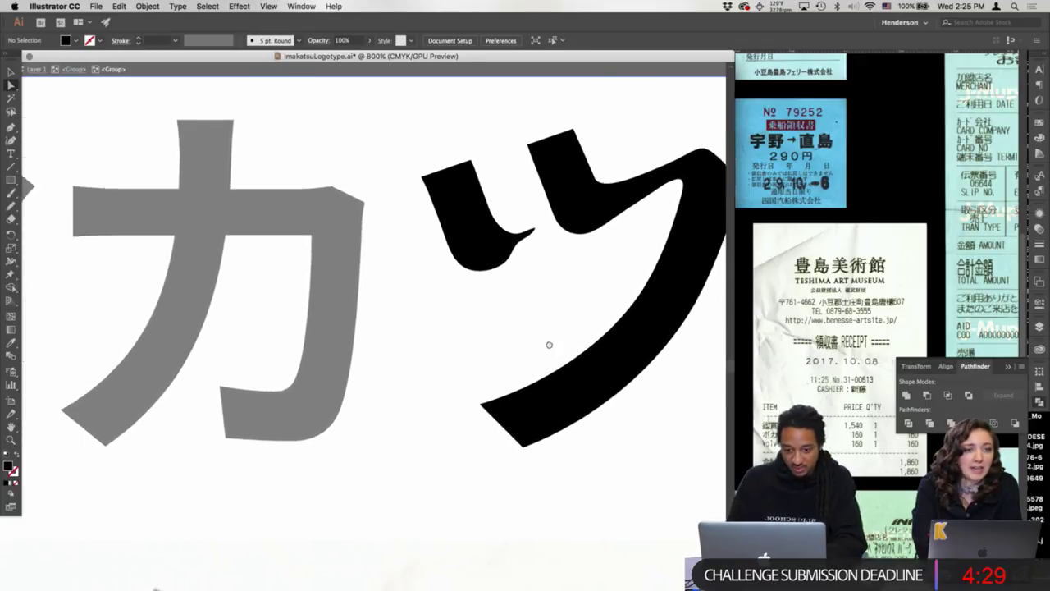
{"action": "left_click", "coordinate": [459, 327]}
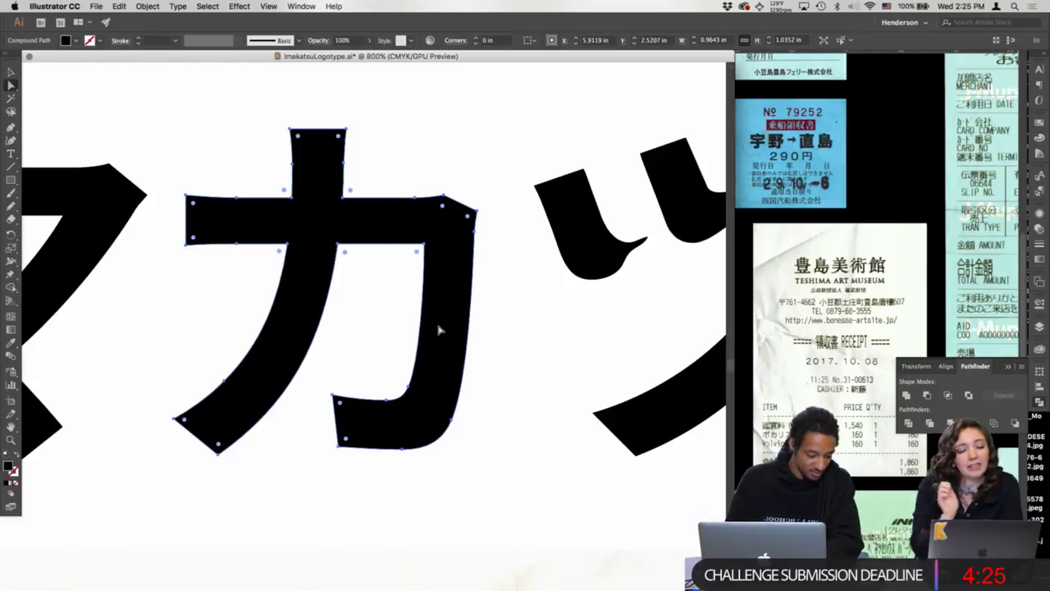
{"action": "key", "text": "n"}
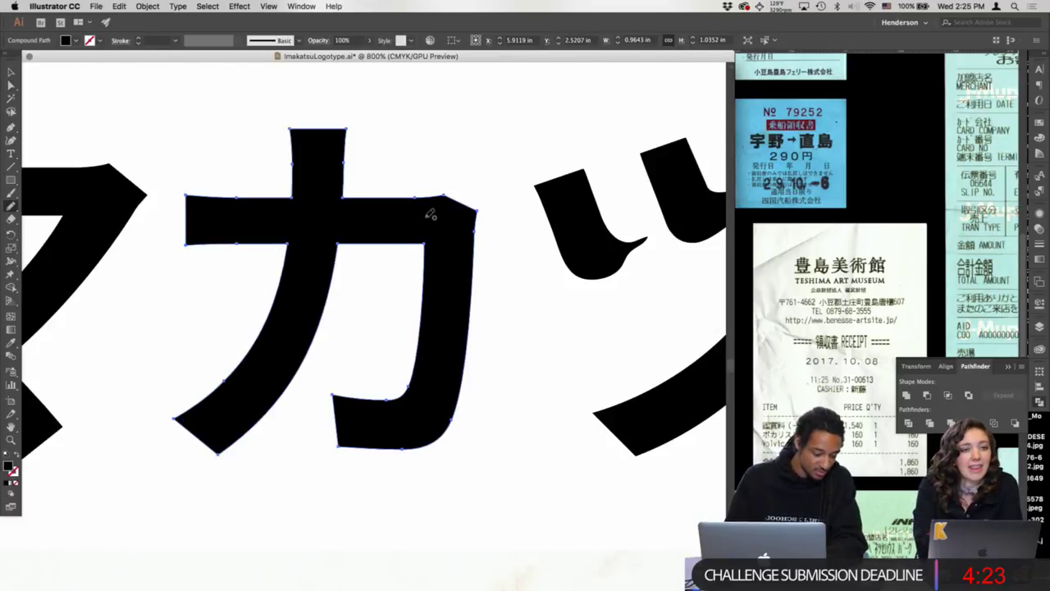
{"action": "mouse_move", "coordinate": [431, 198]}
{"action": "left_mouse_down"}
{"action": "mouse_move", "coordinate": [461, 215]}
{"action": "mouse_move", "coordinate": [472, 250]}
{"action": "left_mouse_up"}
{"action": "left_click_drag", "start_coordinate": [448, 207], "coordinate": [477, 235]}
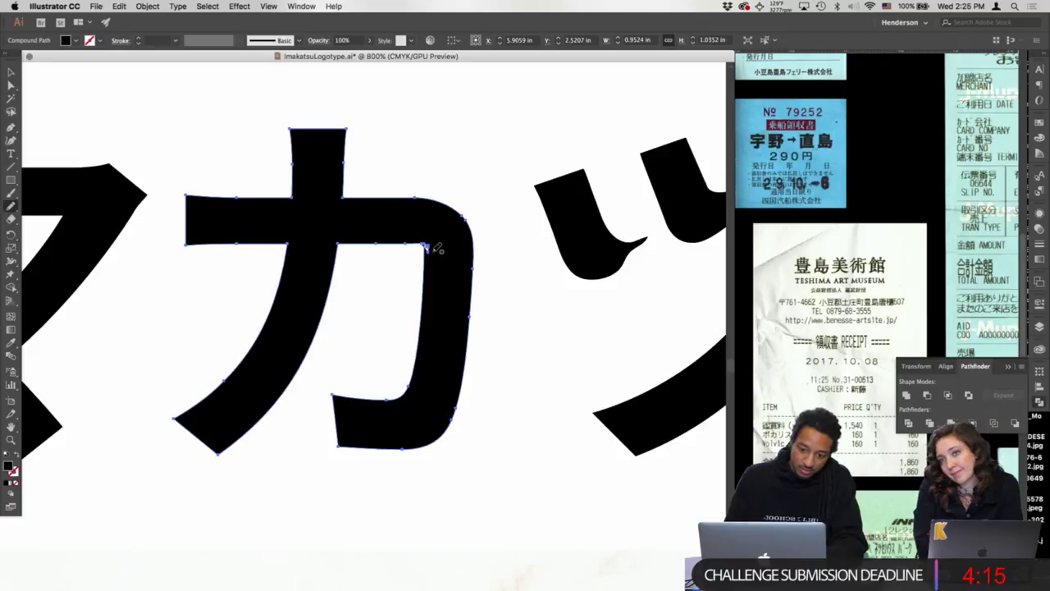
- Round the inner upper-right corner of the カ slightly to follow its outer curve
{"action": "key", "text": "a"}
{"action": "left_click", "coordinate": [424, 245]}
{"action": "left_click_drag", "start_coordinate": [417, 252], "coordinate": [410, 258]}
{"action": "left_click", "coordinate": [438, 258]}
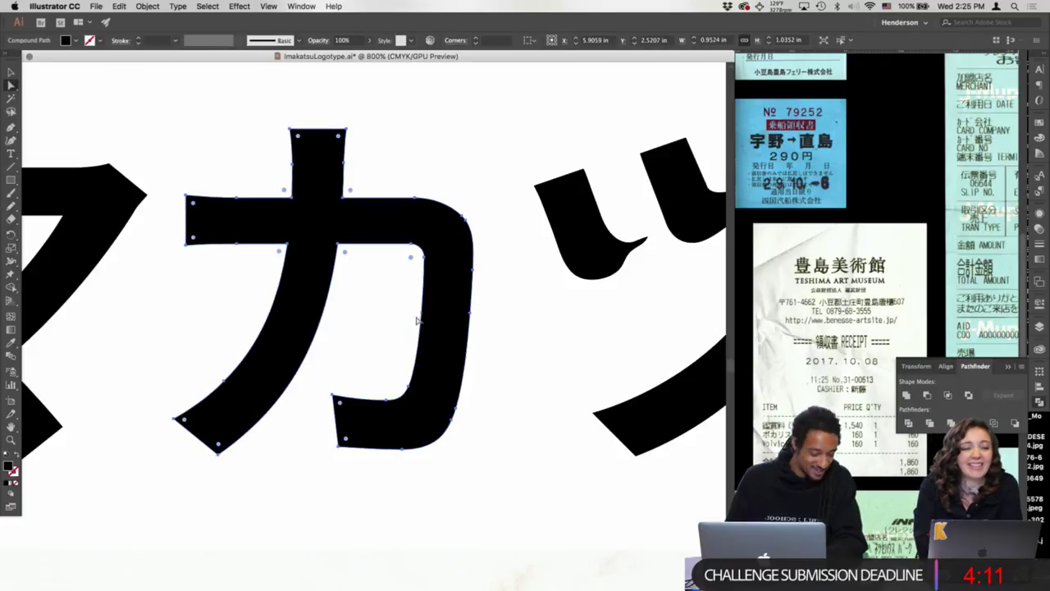
- Shorten the カ's bottom hook by moving its upper and lower end anchors inward, leaving a slanted end
{"action": "left_click", "coordinate": [332, 398]}
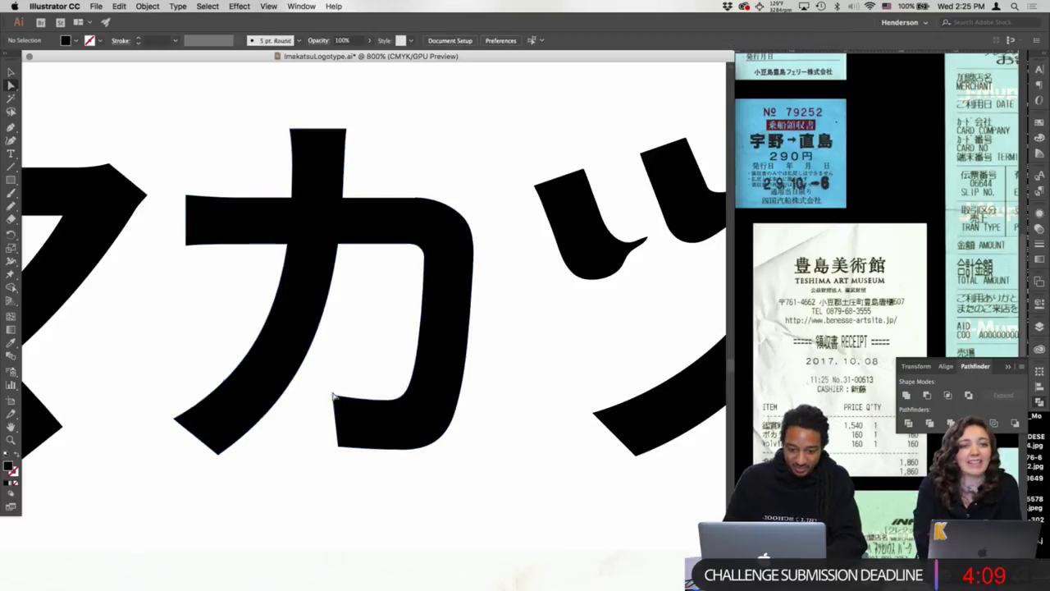
{"action": "left_click_drag", "start_coordinate": [332, 397], "coordinate": [375, 402]}
{"action": "left_click", "coordinate": [381, 395]}
{"action": "left_click", "coordinate": [366, 398]}
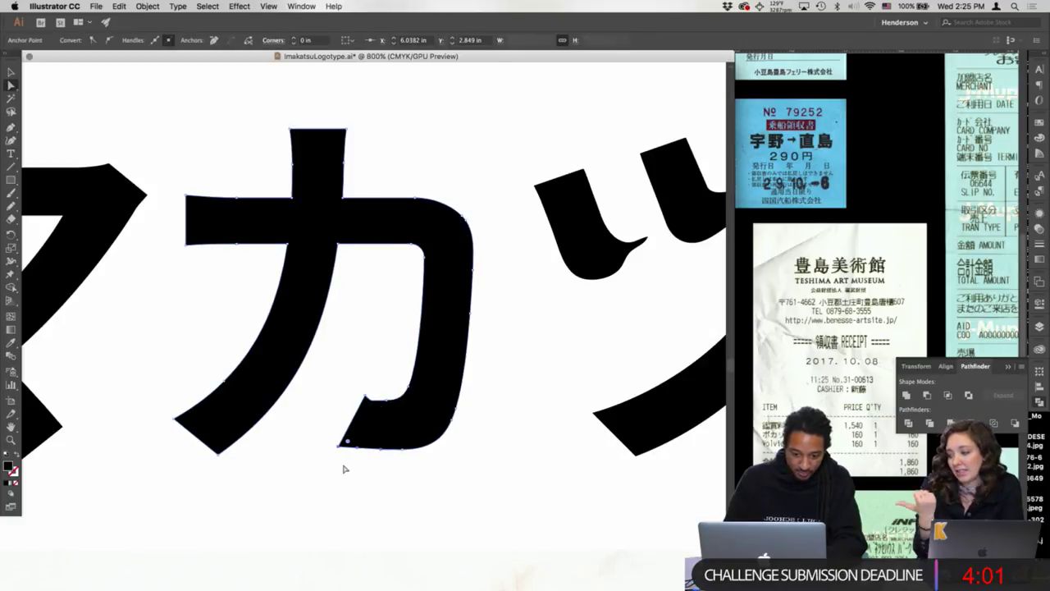
{"action": "mouse_move", "coordinate": [340, 447]}
{"action": "left_mouse_down"}
{"action": "mouse_move", "coordinate": [364, 430]}
{"action": "mouse_move", "coordinate": [376, 453]}
{"action": "mouse_move", "coordinate": [387, 446]}
{"action": "mouse_move", "coordinate": [395, 457]}
{"action": "left_mouse_up"}
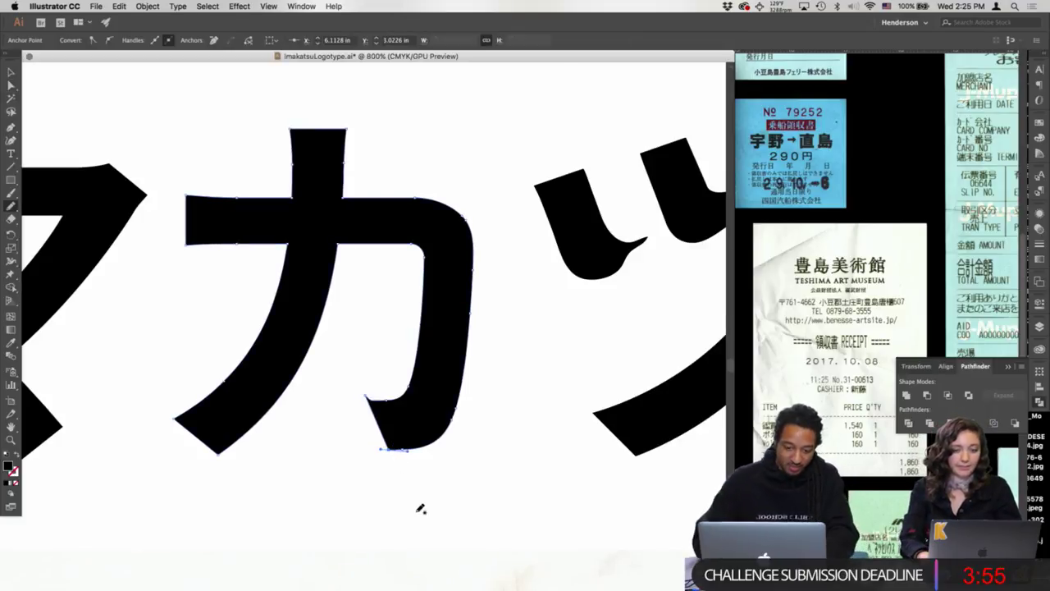
- Smooth the underside of the カ's hook and the inner curve leading to its tip with the Pencil tool
{"action": "key", "text": "n"}
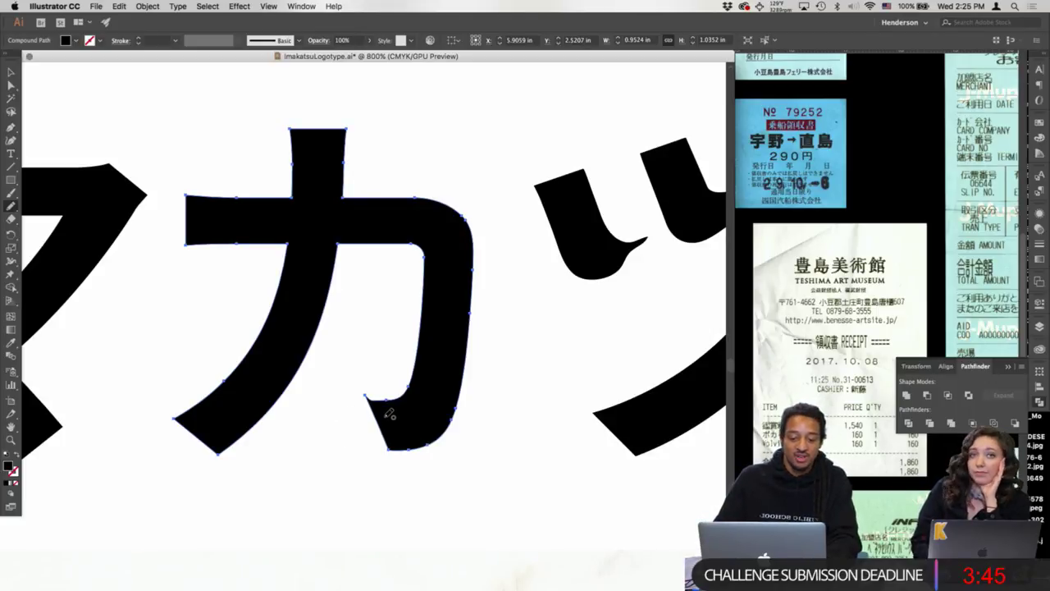
{"action": "key", "text": "a"}
{"action": "left_click", "coordinate": [366, 399]}
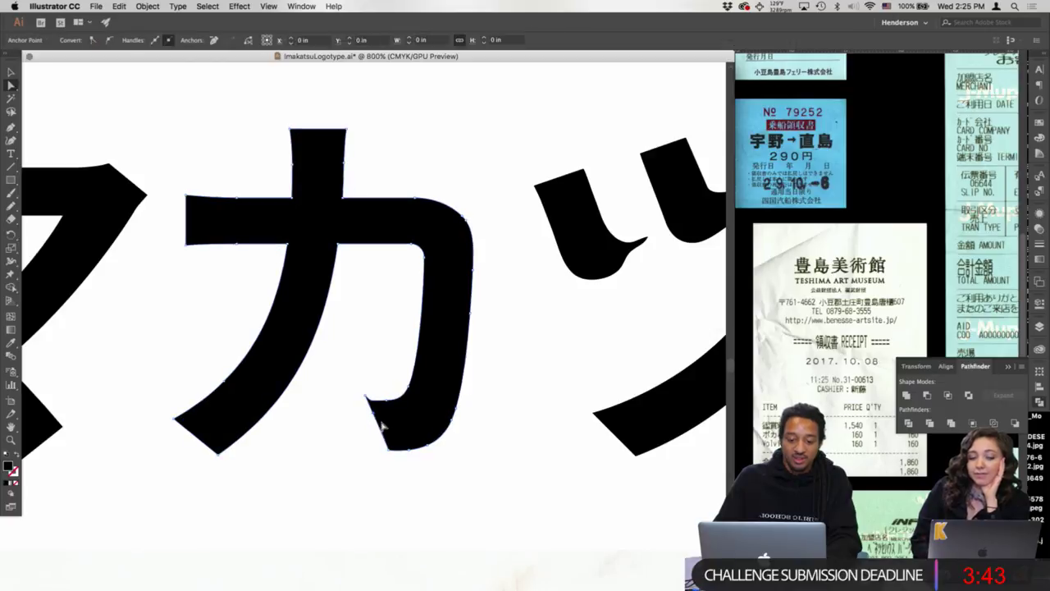
{"action": "left_click", "coordinate": [367, 399]}
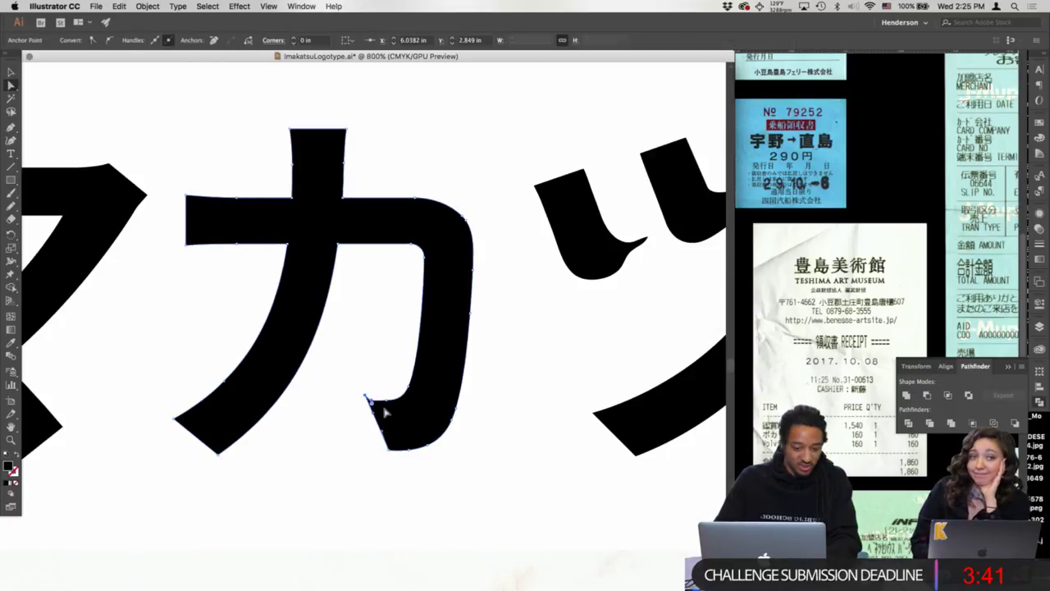
{"action": "left_click_drag", "start_coordinate": [369, 399], "coordinate": [372, 400]}
{"action": "left_click", "coordinate": [380, 373]}
{"action": "left_click", "coordinate": [398, 417]}
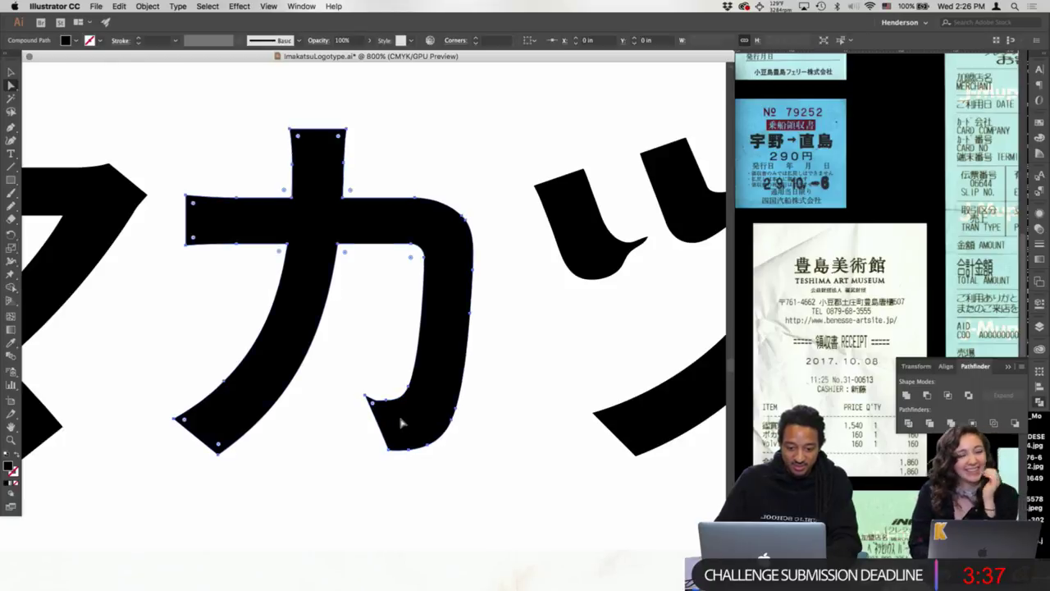
{"action": "key", "text": "n"}
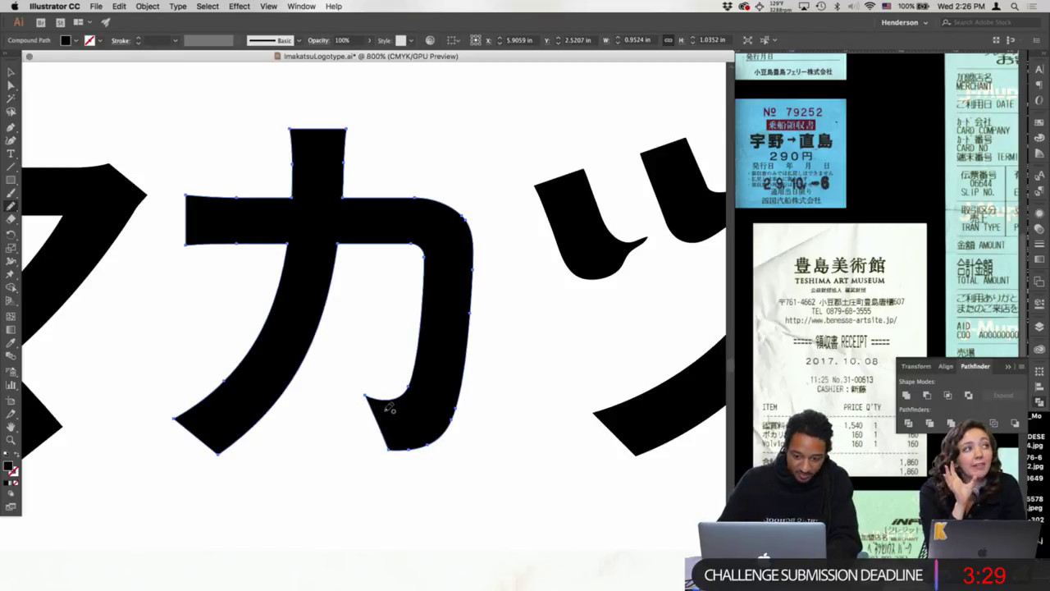
- Curve the end of the カ's hook inward by moving its lower corner anchor outward and bending the edge, and deselect
{"action": "key", "text": "a"}
{"action": "left_click", "coordinate": [386, 445]}
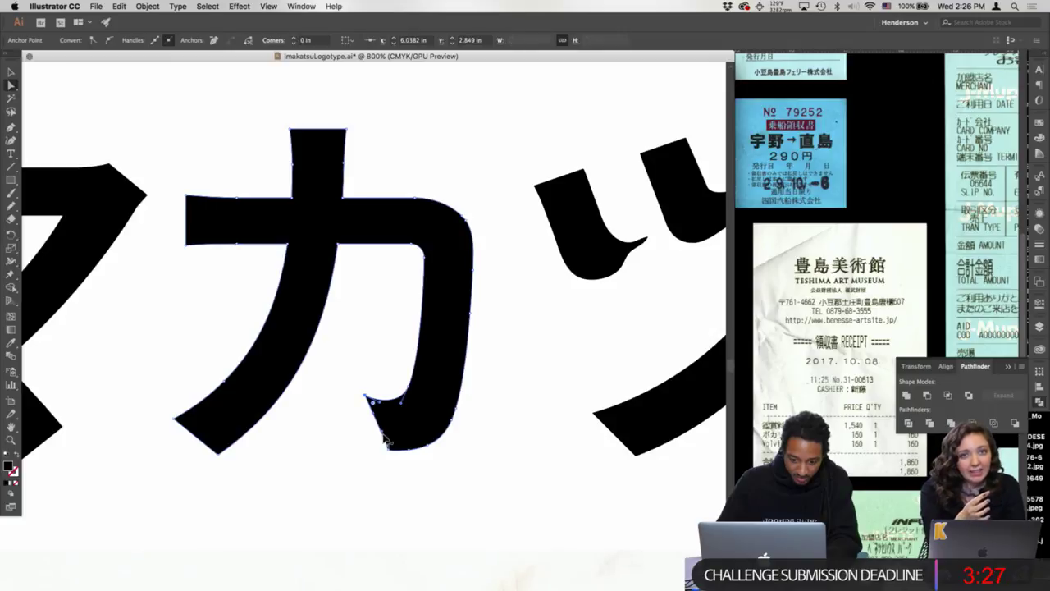
{"action": "left_click_drag", "start_coordinate": [386, 444], "coordinate": [369, 450]}
{"action": "left_click_drag", "start_coordinate": [374, 443], "coordinate": [380, 432]}
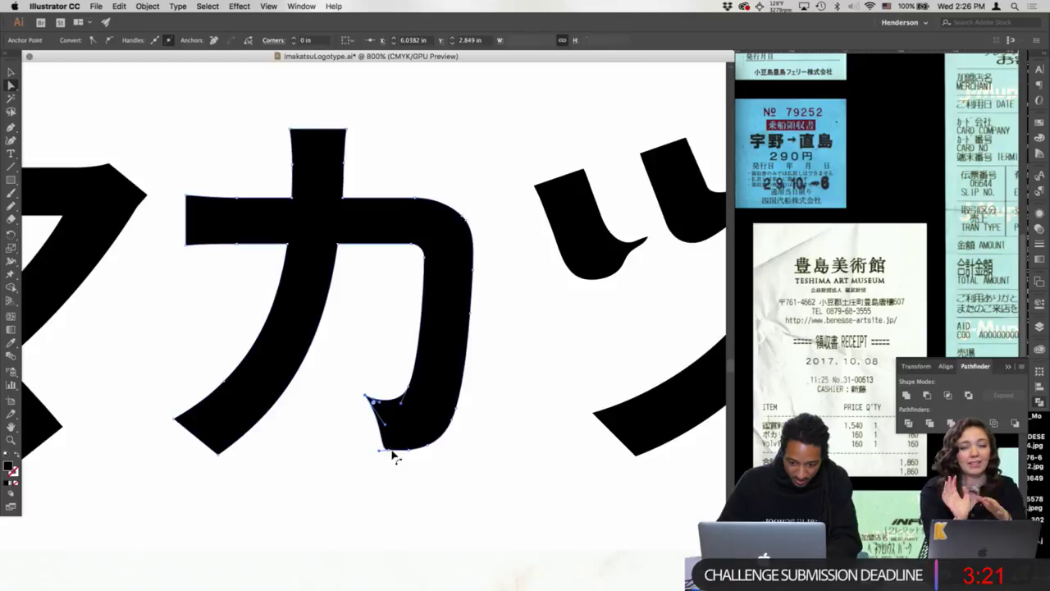
{"action": "left_click", "coordinate": [386, 455]}
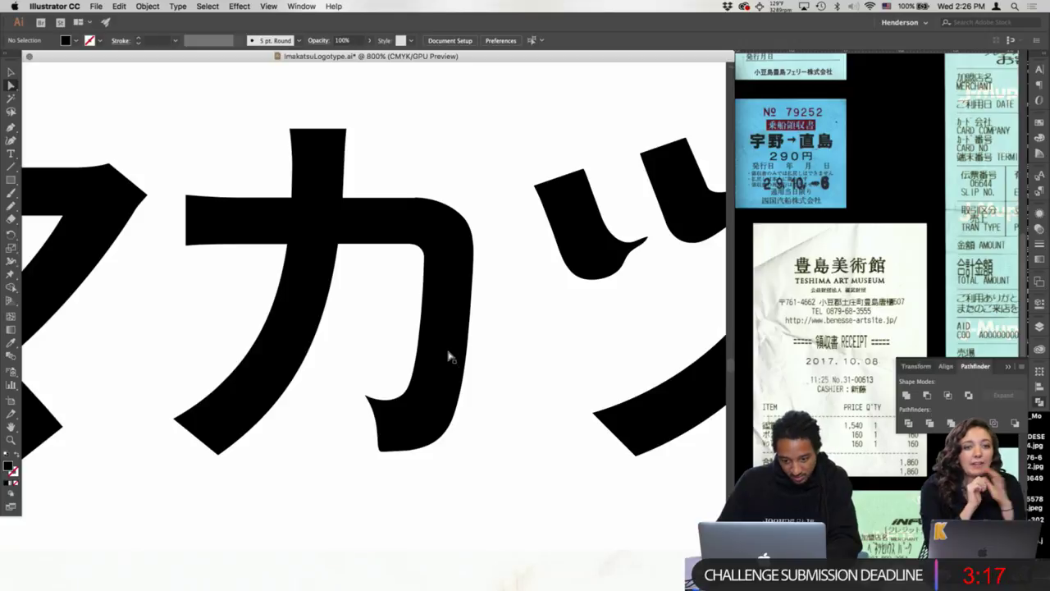
- Delete the vertical stub above the カ's horizontal bar and join the two open path ends along the bar's upper edge
{"action": "left_click", "coordinate": [452, 322]}
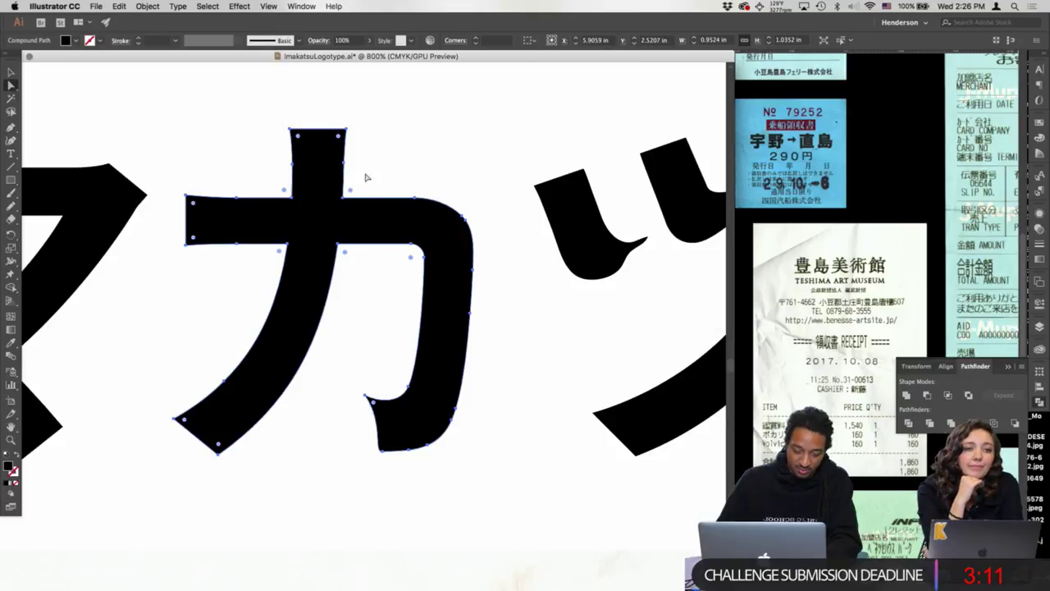
{"action": "mouse_move", "coordinate": [356, 119]}
{"action": "left_mouse_down"}
{"action": "mouse_move", "coordinate": [293, 169]}
{"action": "mouse_move", "coordinate": [297, 197]}
{"action": "left_mouse_up"}
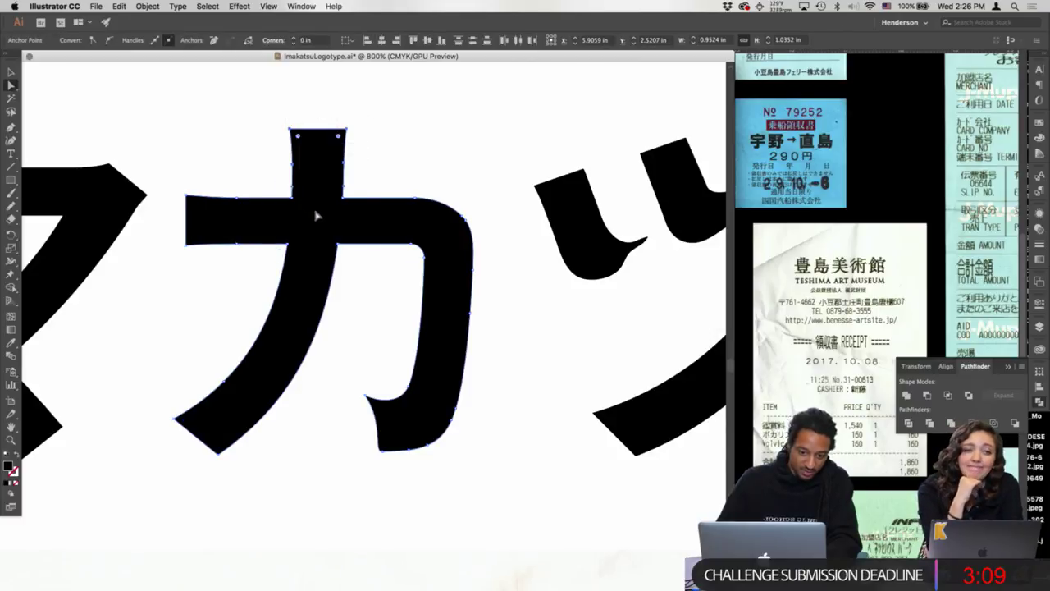
{"action": "key", "text": "Delete"}
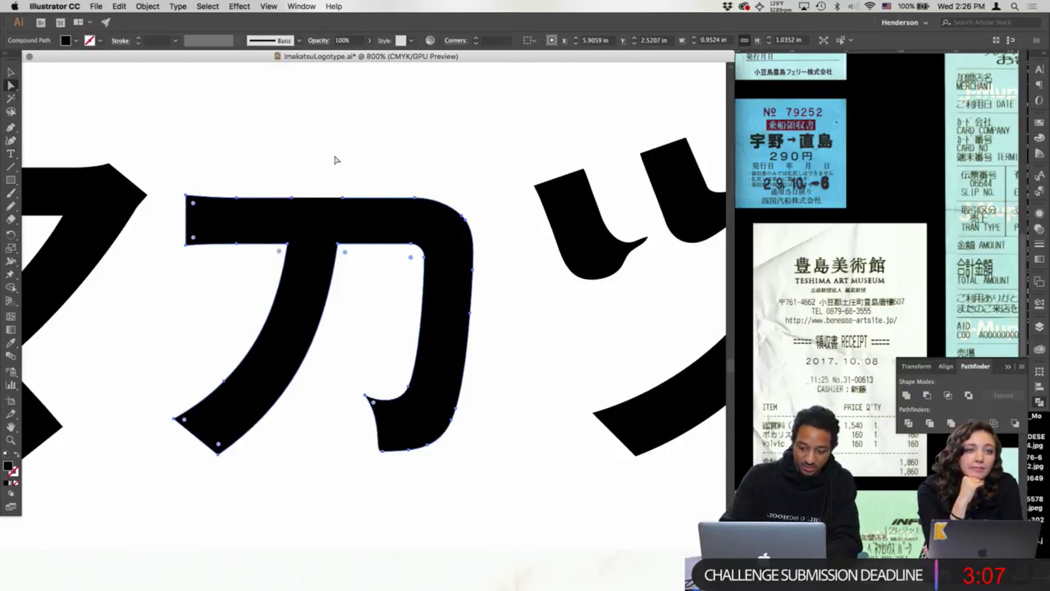
{"action": "left_click", "coordinate": [342, 198]}
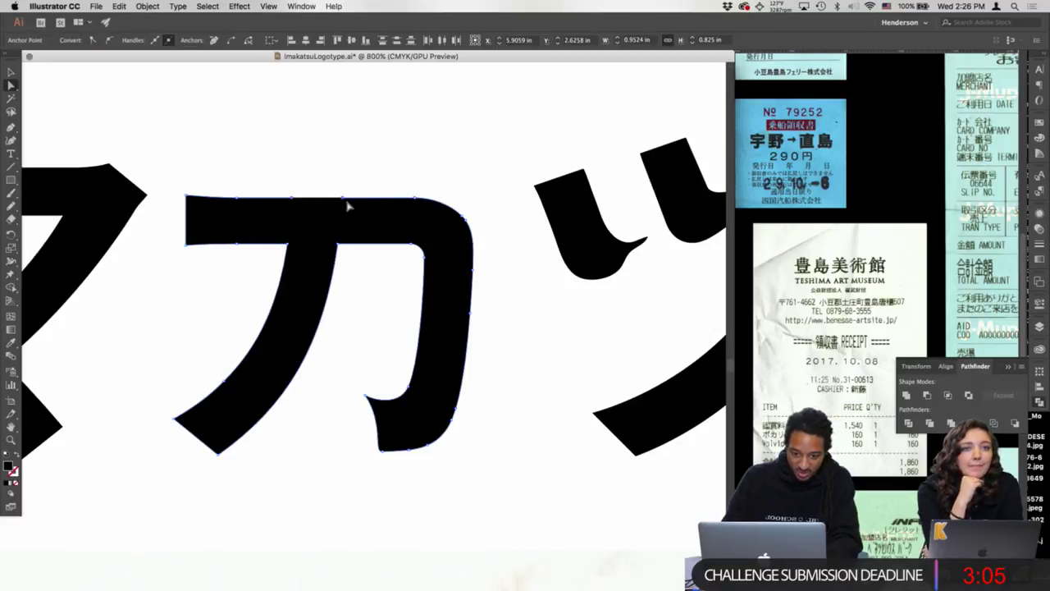
{"action": "right_click", "coordinate": [347, 203]}
{"action": "left_click", "coordinate": [366, 279]}
{"action": "left_click", "coordinate": [382, 151]}
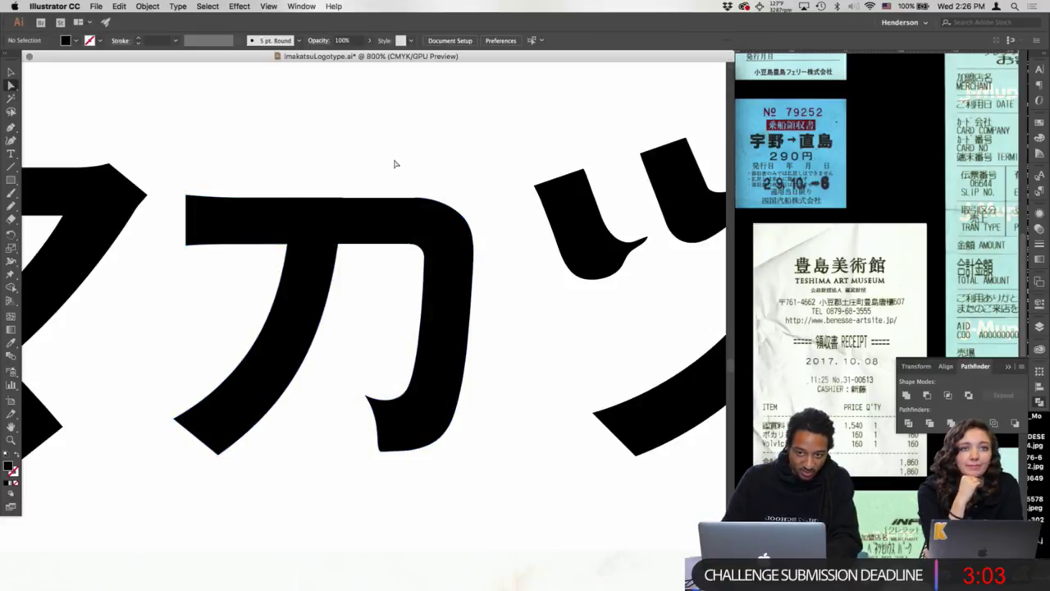
- Compare the カ with the brush-lettered reference scan below the logotype
{"action": "key", "text": "super+minus"}
{"action": "key", "text": "super+minus"}
{"action": "left_click_drag", "start_coordinate": [428, 433], "coordinate": [460, 334]}
{"action": "key", "text": "super+equal"}
{"action": "key", "text": "super+equal"}
{"action": "key", "text": "super+equal"}
{"action": "scroll", "coordinate": [421, 335], "scroll_direction": "down", "scroll_amount": 5}
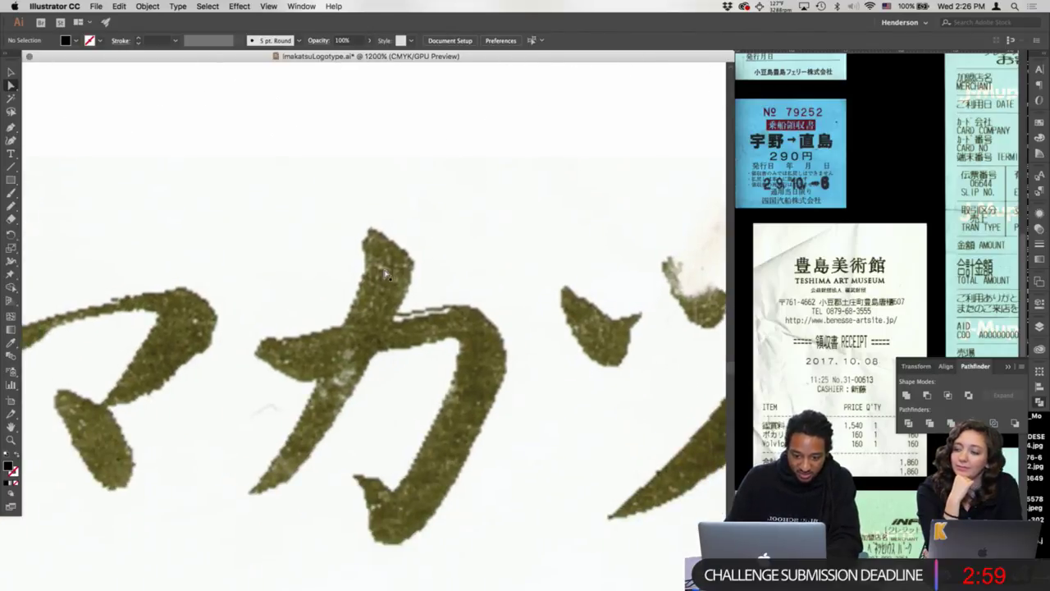
{"action": "scroll", "coordinate": [500, 142], "scroll_direction": "up", "scroll_amount": 9}
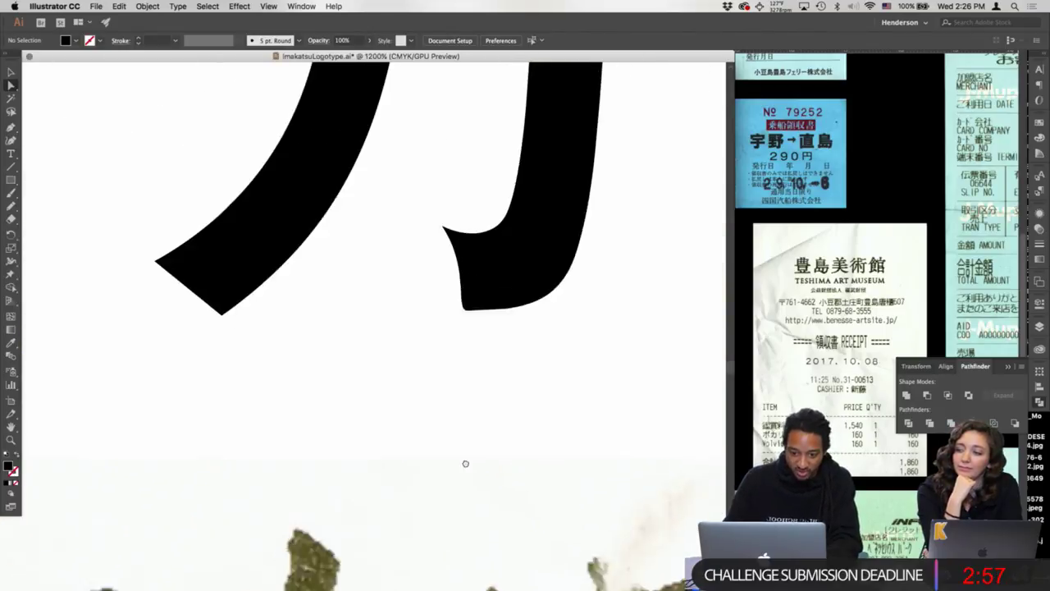
{"action": "scroll", "coordinate": [390, 279], "scroll_direction": "up", "scroll_amount": 2}
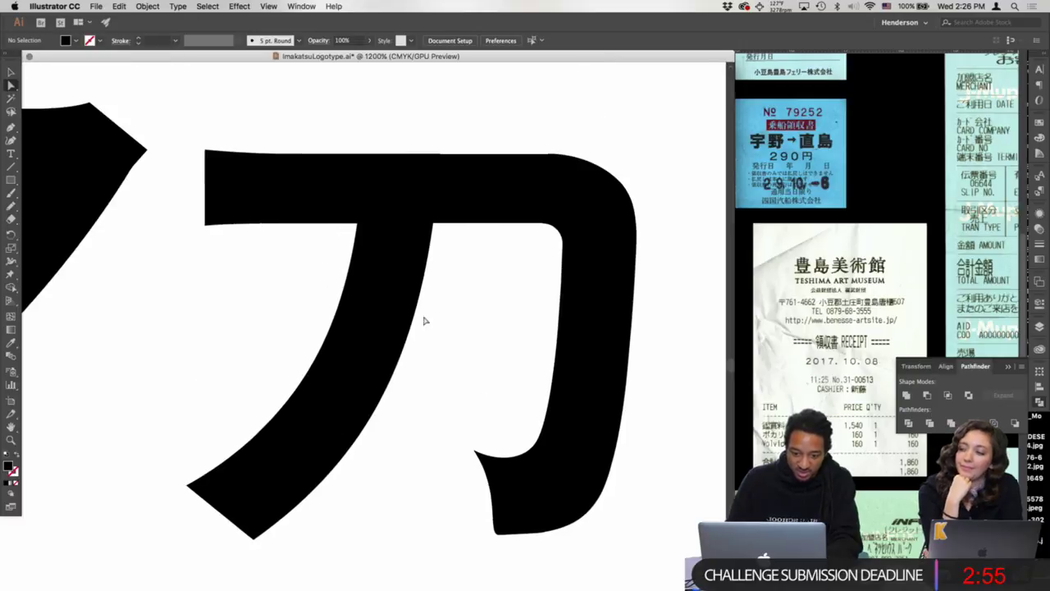
- Delete the カ's curved diagonal leg and join the two open path ends along the horizontal bar's lower edge
{"action": "left_click_drag", "start_coordinate": [404, 383], "coordinate": [152, 567]}
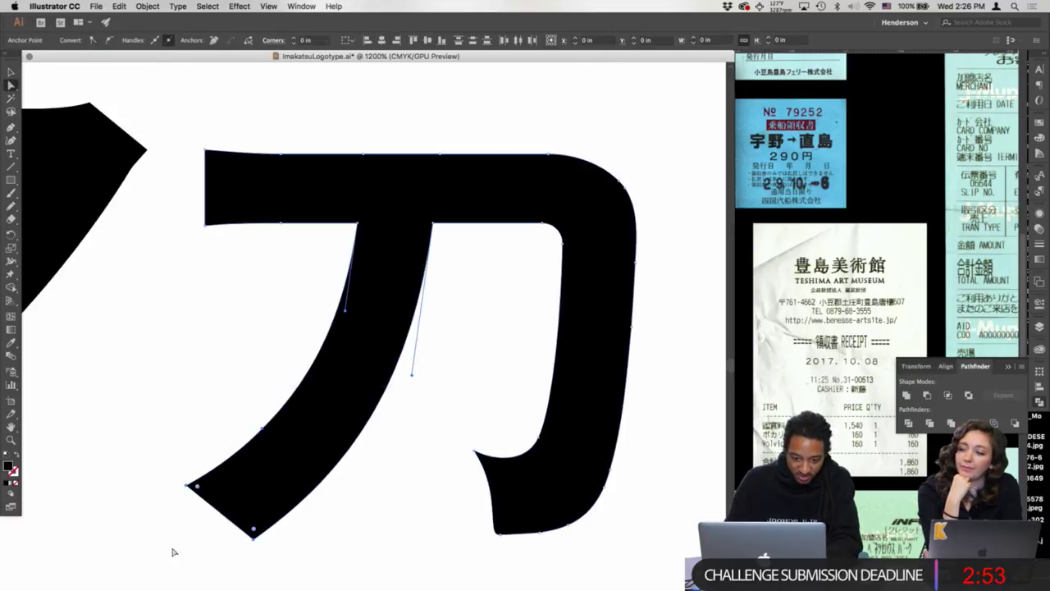
{"action": "key", "text": "Delete"}
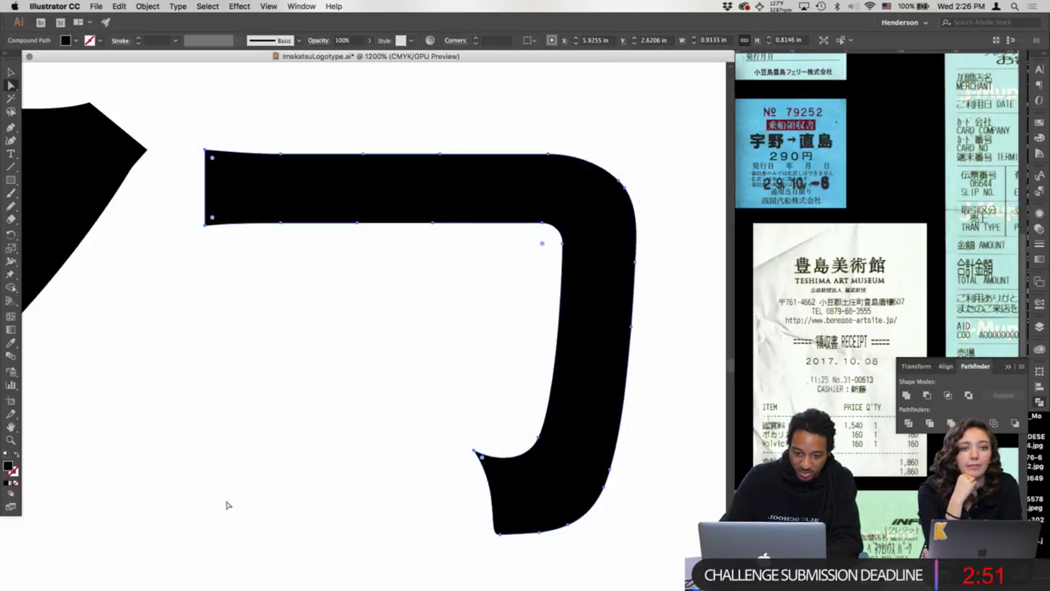
{"action": "left_click", "coordinate": [415, 222]}
{"action": "right_click", "coordinate": [436, 221]}
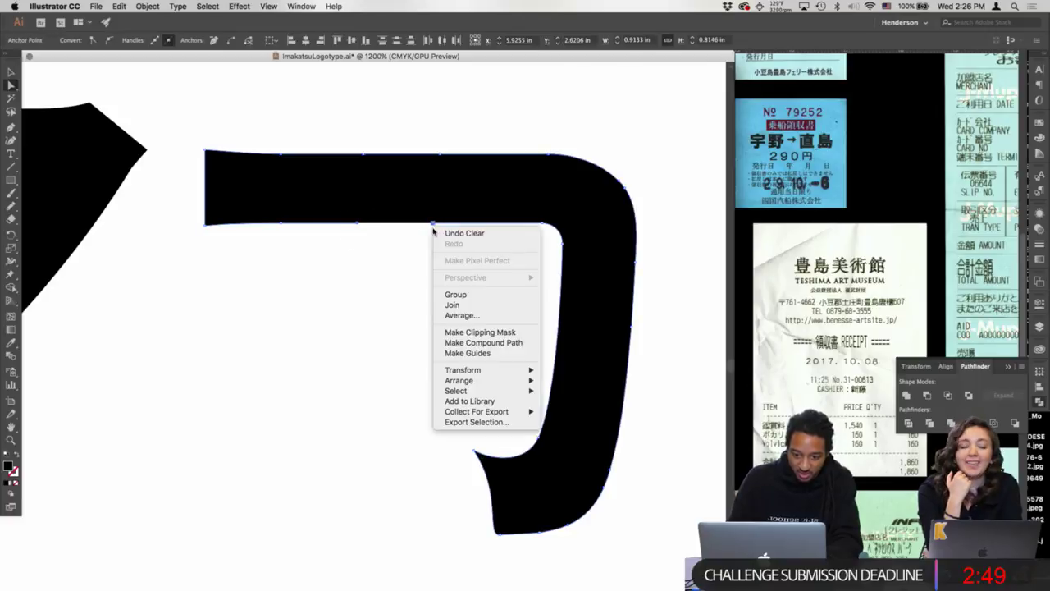
{"action": "left_click", "coordinate": [458, 304]}
- Trace the カ's slanted stroke on the brush-lettered reference scan as a closed four-corner shape with the Pen tool
{"action": "key", "text": "super+minus"}
{"action": "key", "text": "super+minus"}
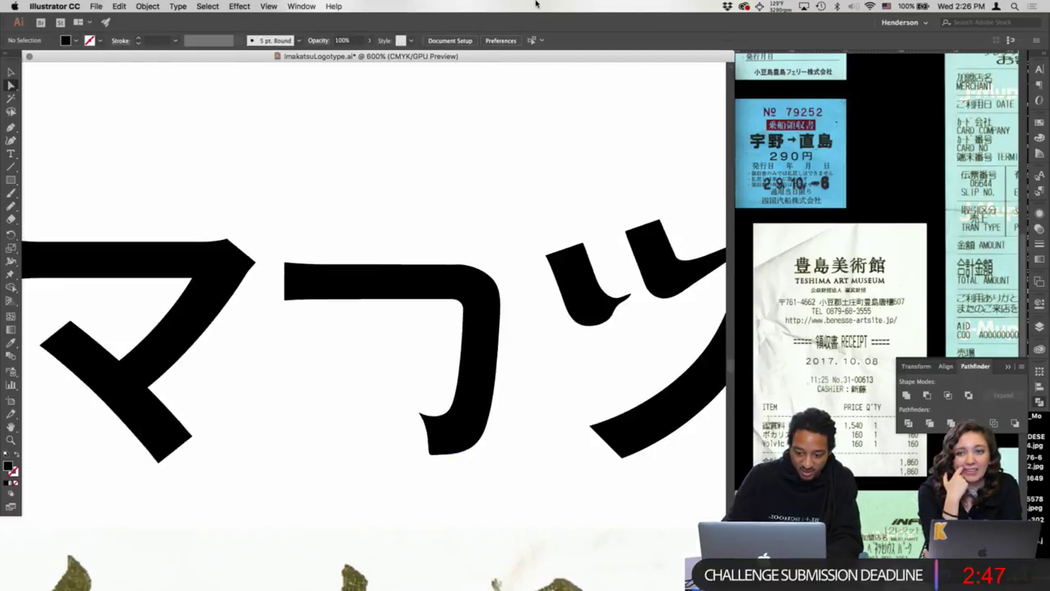
{"action": "key", "text": "p"}
{"action": "left_click_drag", "start_coordinate": [459, 405], "coordinate": [472, 265]}
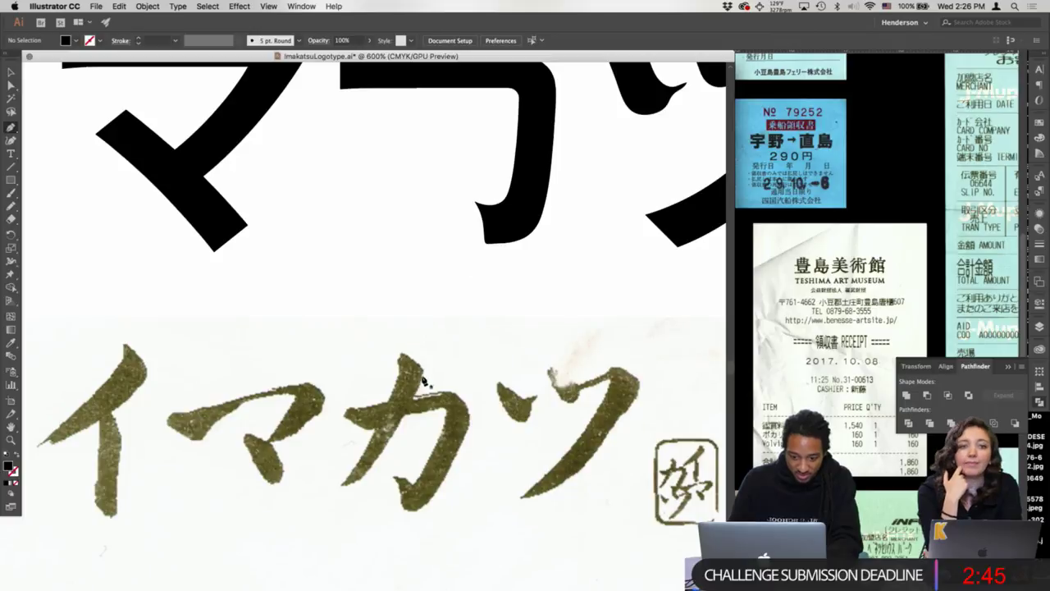
{"action": "left_click", "coordinate": [422, 374]}
{"action": "left_click", "coordinate": [361, 484]}
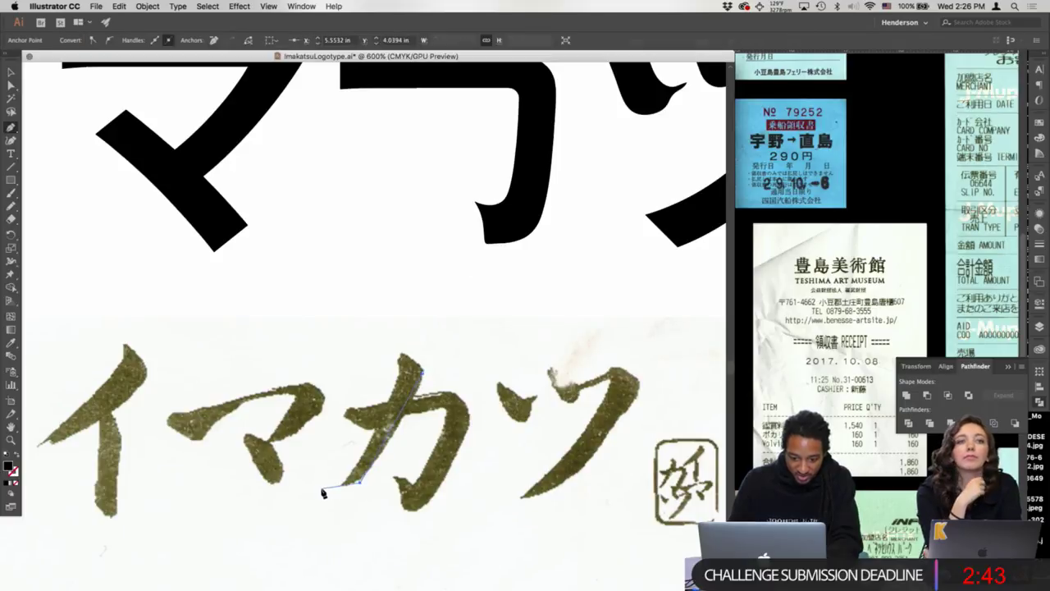
{"action": "left_click", "coordinate": [325, 491]}
{"action": "left_click", "coordinate": [400, 354]}
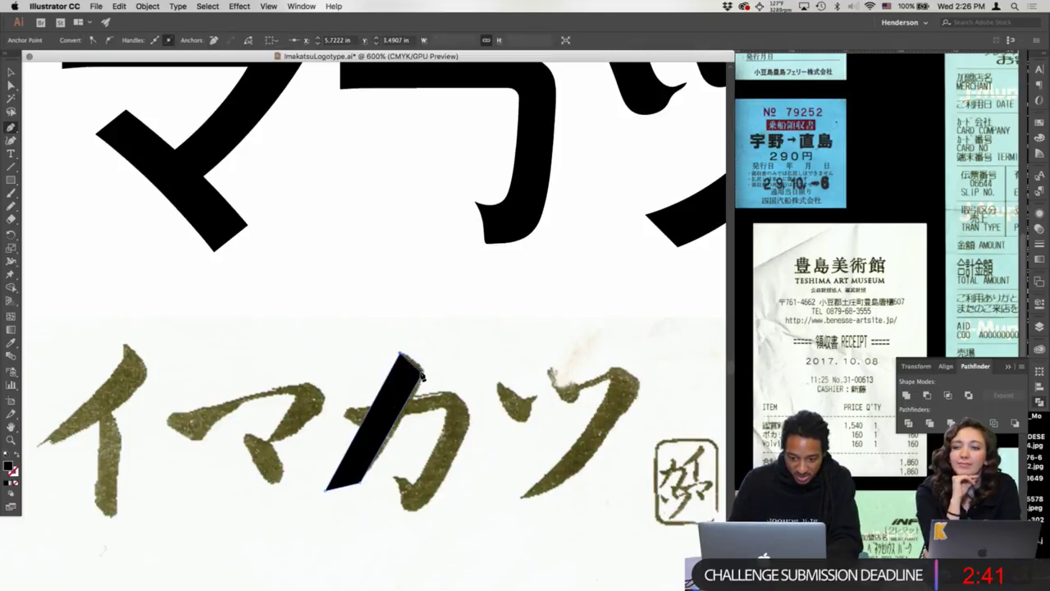
{"action": "left_click", "coordinate": [422, 375]}
- Move the traced stroke up onto the カ and enlarge it to about 0.67 by 1.0 in so it crosses the bar
{"action": "key", "text": "a"}
{"action": "mouse_move", "coordinate": [402, 387]}
{"action": "left_mouse_down"}
{"action": "mouse_move", "coordinate": [444, 163]}
{"action": "mouse_move", "coordinate": [429, 394]}
{"action": "mouse_move", "coordinate": [379, 348]}
{"action": "mouse_move", "coordinate": [342, 351]}
{"action": "left_mouse_up"}
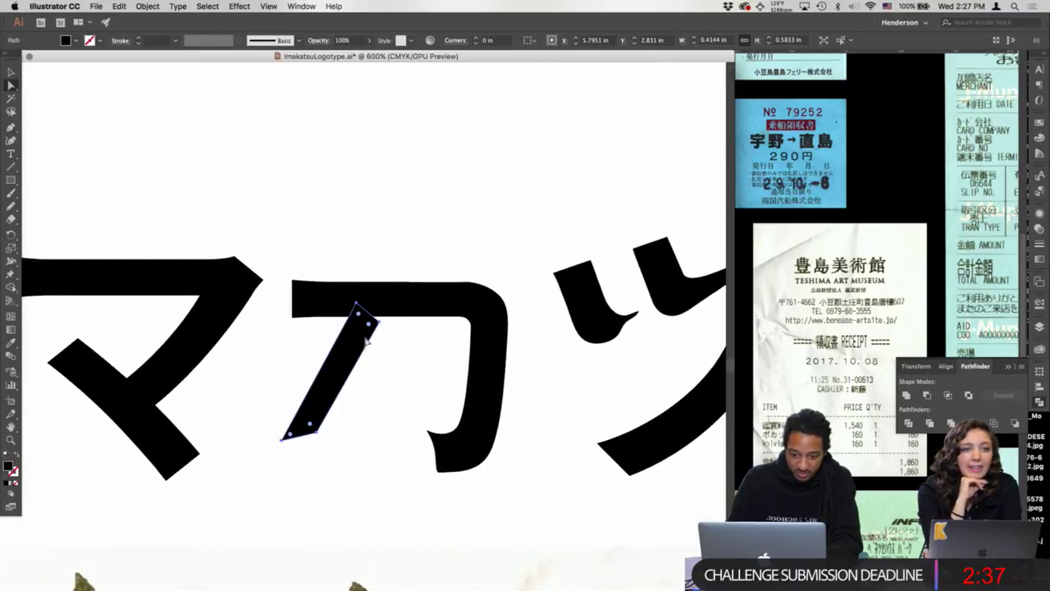
{"action": "key", "text": "v"}
{"action": "mouse_move", "coordinate": [380, 303]}
{"action": "left_mouse_down"}
{"action": "mouse_move", "coordinate": [430, 230]}
{"action": "mouse_move", "coordinate": [430, 246]}
{"action": "left_mouse_up"}
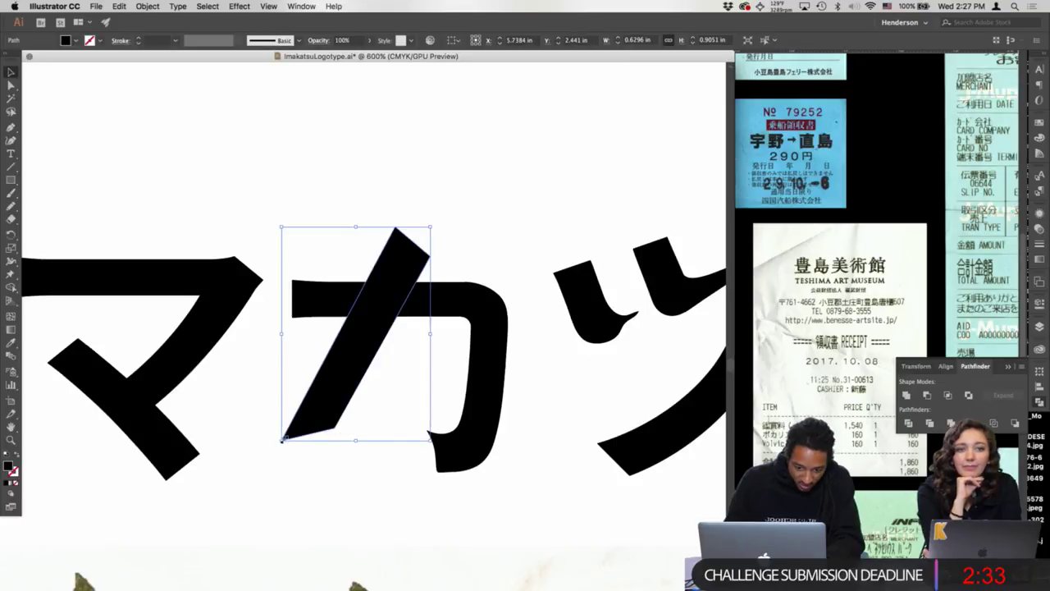
{"action": "left_click_drag", "start_coordinate": [283, 439], "coordinate": [272, 464]}
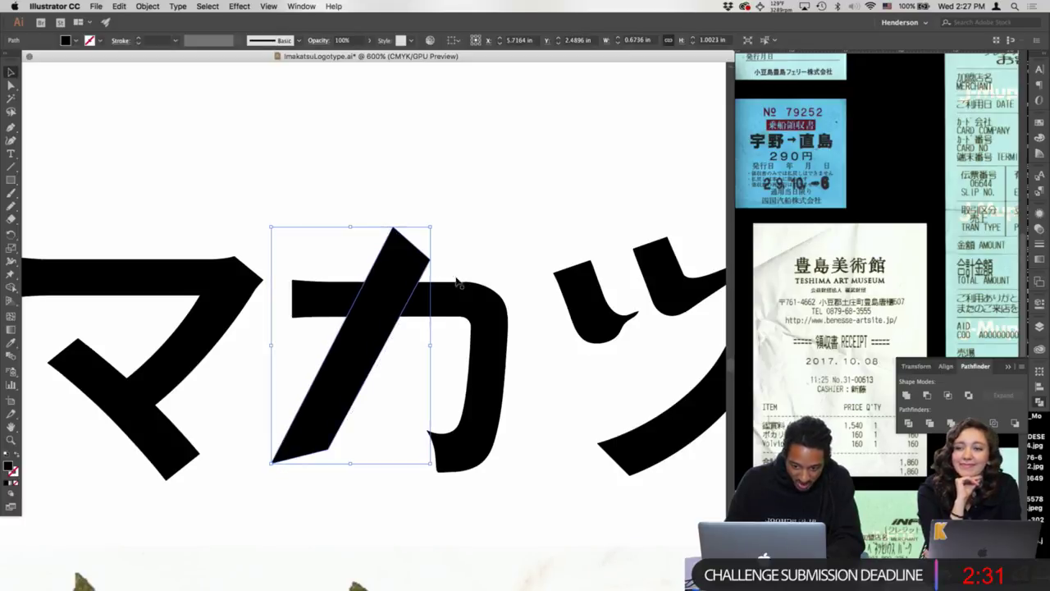
{"action": "left_click", "coordinate": [456, 274]}
- Draw a small gauge rectangle on the カ's horizontal bar, about 0.058 by 0.149 in, matching the bar's thickness
{"action": "key", "text": "a"}
{"action": "key", "text": "m"}
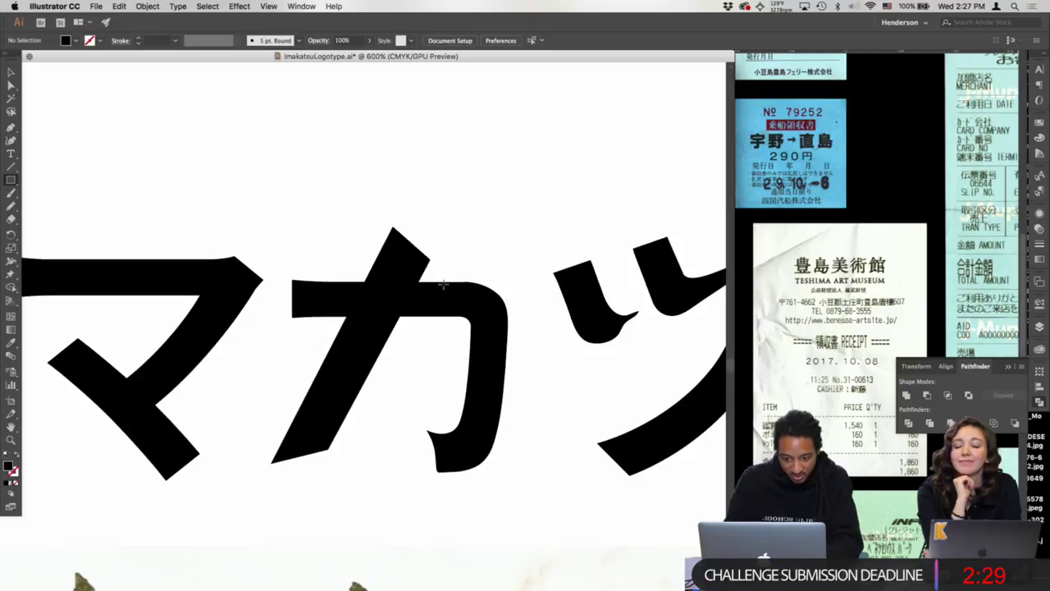
{"action": "left_click_drag", "start_coordinate": [430, 314], "coordinate": [444, 282]}
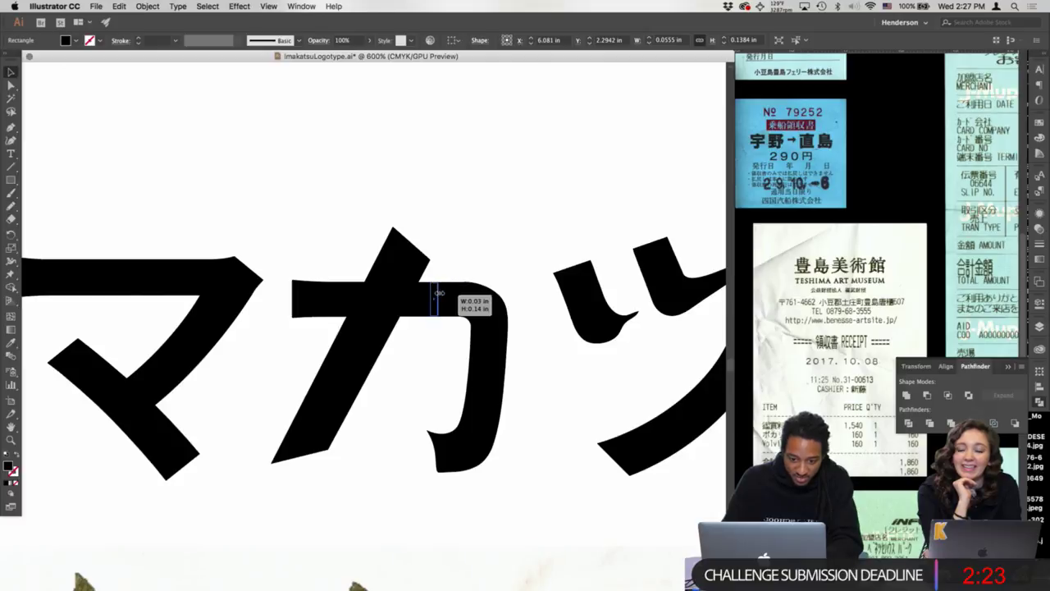
{"action": "key", "text": "super+equal"}
{"action": "key", "text": "super+equal"}
{"action": "key", "text": "super+equal"}
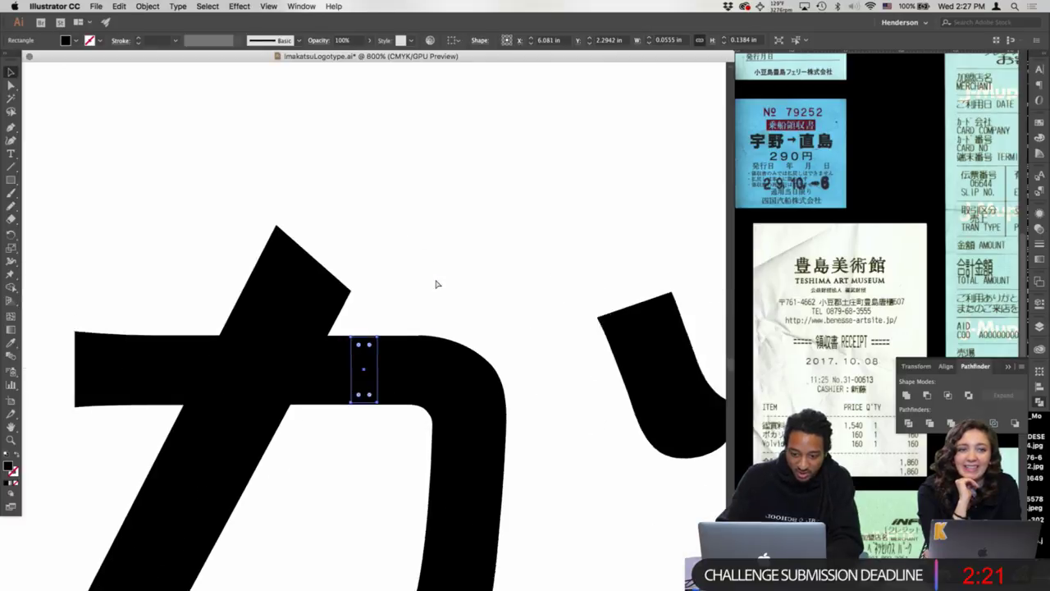
{"action": "left_click_drag", "start_coordinate": [388, 325], "coordinate": [389, 320]}
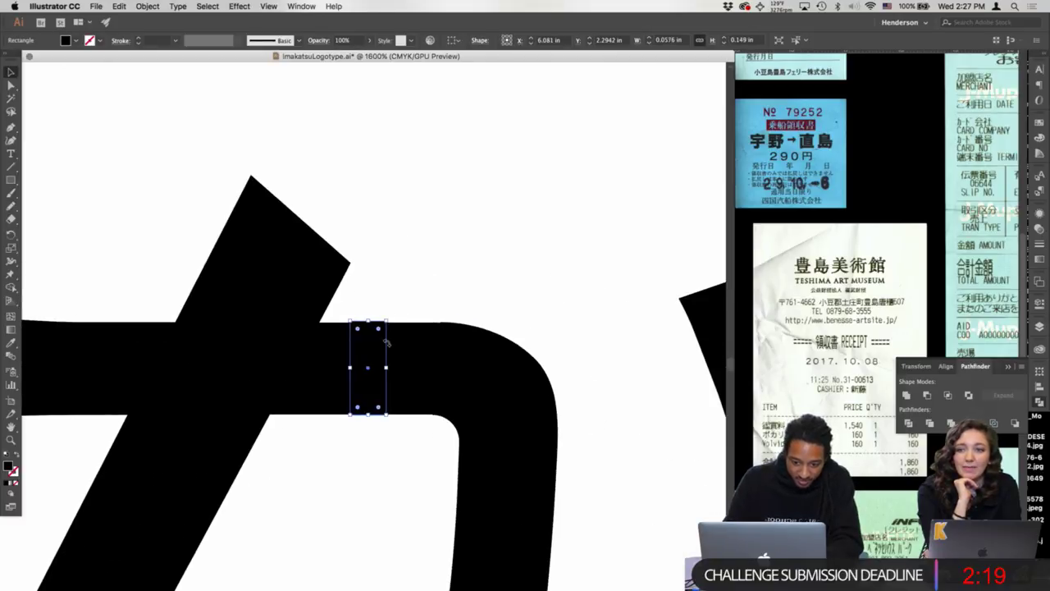
- Move the gauge rectangle onto the diagonal stroke just below the bar and rotate it to lie across the stroke
{"action": "left_click_drag", "start_coordinate": [385, 361], "coordinate": [210, 361]}
{"action": "mouse_move", "coordinate": [217, 321]}
{"action": "left_mouse_down"}
{"action": "mouse_move", "coordinate": [235, 321]}
{"action": "mouse_move", "coordinate": [181, 307]}
{"action": "mouse_move", "coordinate": [166, 329]}
{"action": "mouse_move", "coordinate": [164, 433]}
{"action": "mouse_move", "coordinate": [146, 445]}
{"action": "left_mouse_up"}
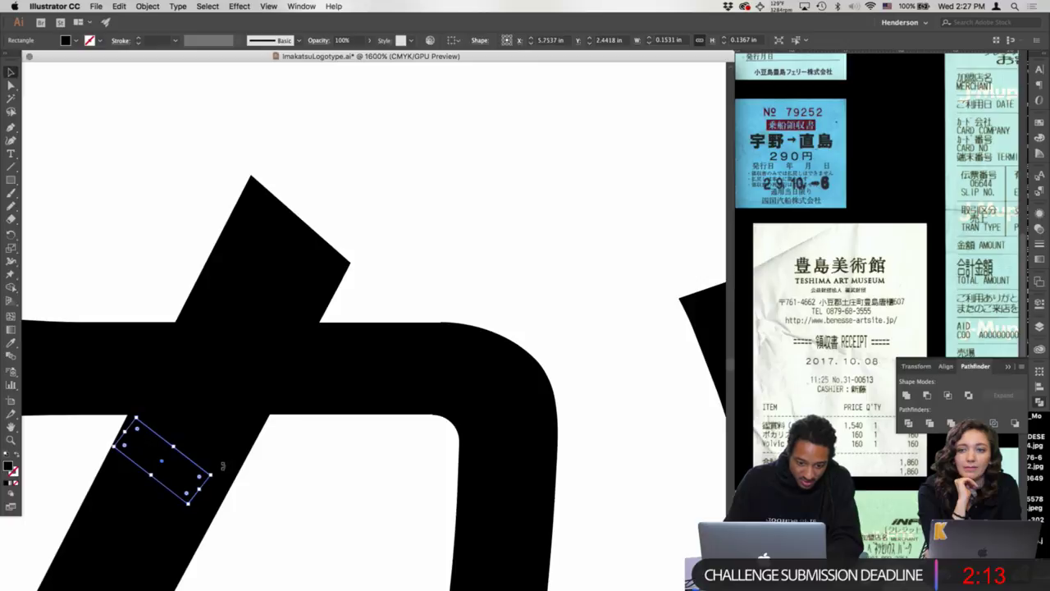
{"action": "mouse_move", "coordinate": [223, 467]}
{"action": "left_mouse_down"}
{"action": "mouse_move", "coordinate": [233, 484]}
{"action": "mouse_move", "coordinate": [510, 304]}
{"action": "left_mouse_up"}
{"action": "left_click", "coordinate": [231, 481]}
{"action": "key", "text": "a"}
- Fill the gauge rectangle with magenta
{"action": "left_click", "coordinate": [397, 289]}
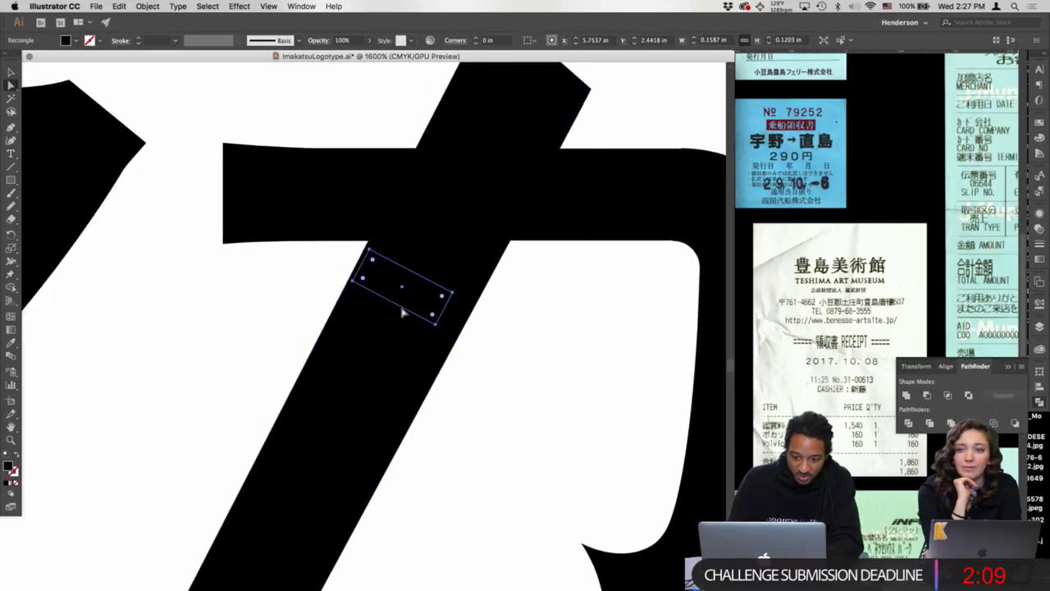
{"action": "left_click", "coordinate": [1039, 123]}
{"action": "left_click", "coordinate": [972, 153]}
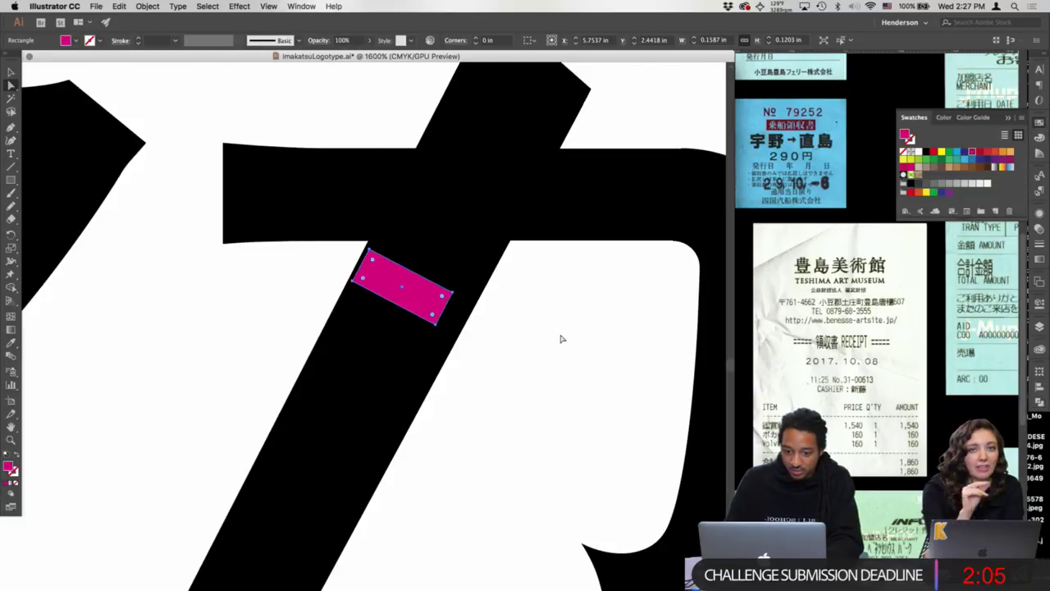
- Try to narrow the diagonal stroke by moving its upper-right and lower-right corner anchors inward one at a time
{"action": "left_click", "coordinate": [468, 305]}
{"action": "key", "text": "v"}
{"action": "key", "text": "a"}
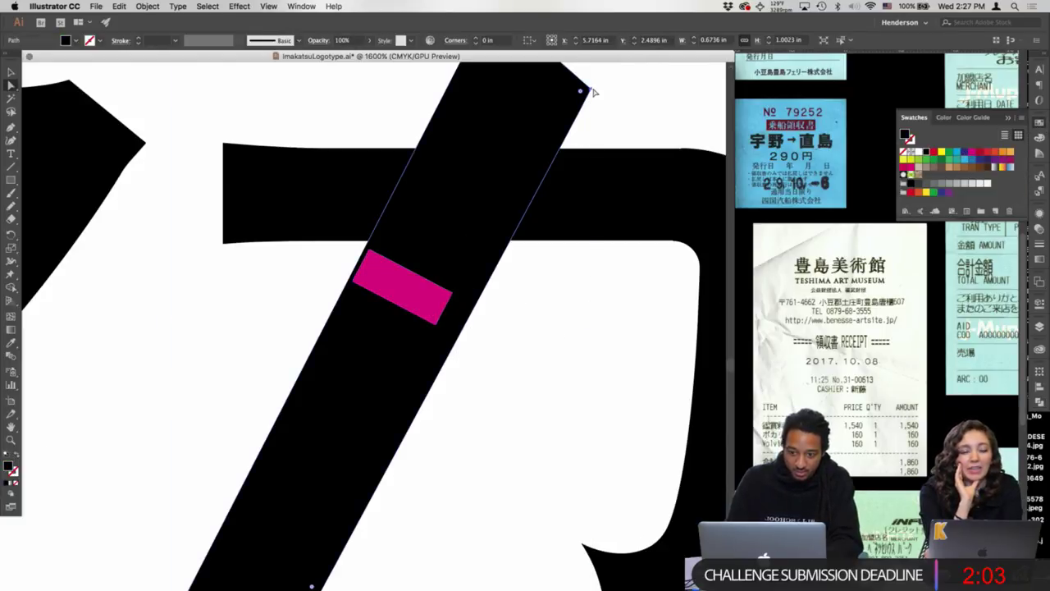
{"action": "mouse_move", "coordinate": [591, 90]}
{"action": "left_mouse_down"}
{"action": "mouse_move", "coordinate": [554, 76]}
{"action": "mouse_move", "coordinate": [581, 212]}
{"action": "mouse_move", "coordinate": [567, 195]}
{"action": "left_mouse_up"}
{"action": "key", "text": "space"}
{"action": "scroll", "coordinate": [486, 473], "scroll_direction": "down", "scroll_amount": 5}
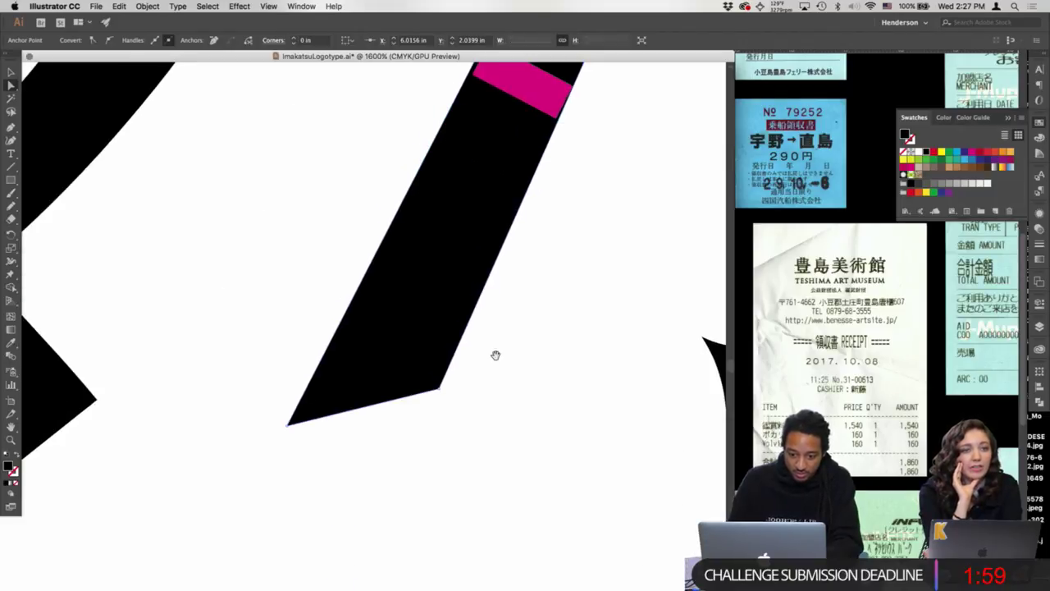
{"action": "left_click_drag", "start_coordinate": [439, 391], "coordinate": [431, 385]}
{"action": "key", "text": "super+z"}
{"action": "key", "text": "space"}
{"action": "left_click_drag", "start_coordinate": [548, 262], "coordinate": [370, 479]}
{"action": "scroll", "coordinate": [495, 128], "scroll_direction": "up", "scroll_amount": 1}
{"action": "key", "text": "super+z"}
{"action": "key", "text": "super+z"}
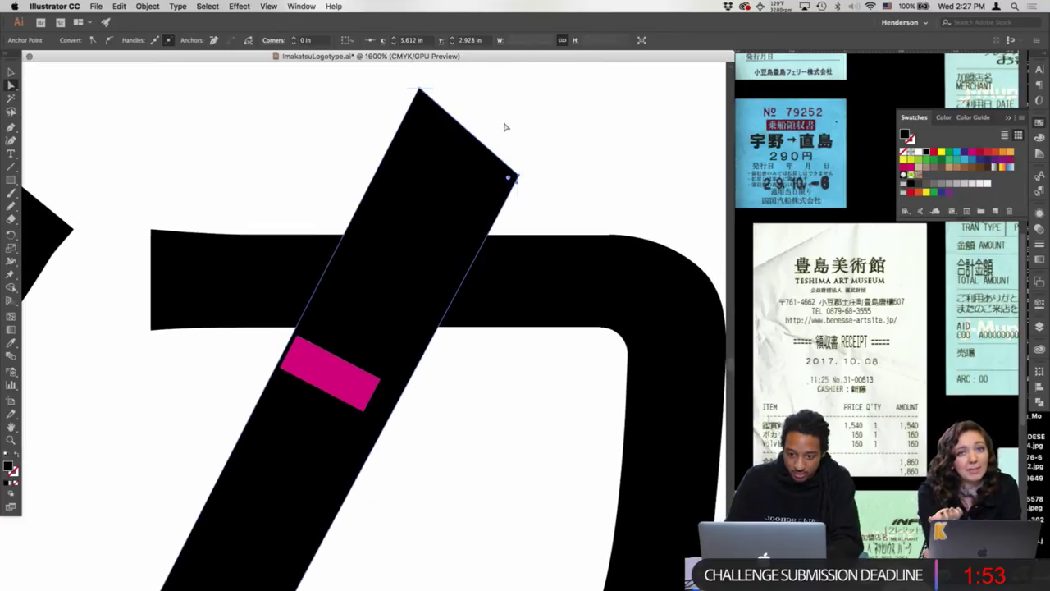
- Narrow the diagonal stroke to the gauge's width by shifting its right-hand corner anchors inward, and delete the magenta rectangle
{"action": "scroll", "coordinate": [454, 447], "scroll_direction": "down", "scroll_amount": 5}
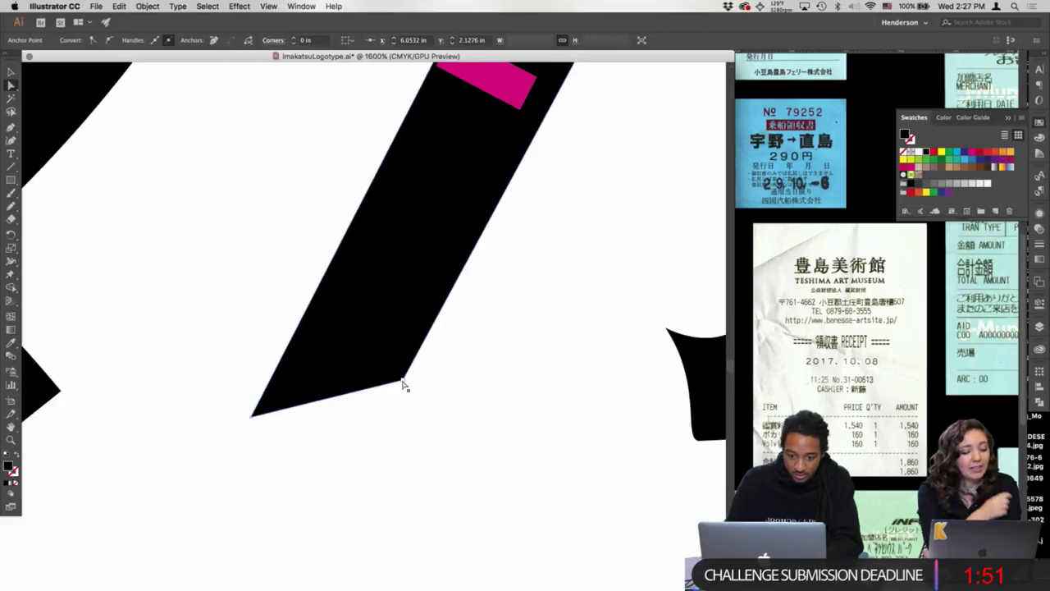
{"action": "left_click_drag", "start_coordinate": [404, 384], "coordinate": [389, 361]}
{"action": "left_click", "coordinate": [598, 153]}
{"action": "scroll", "coordinate": [598, 153], "scroll_direction": "up", "scroll_amount": 5}
{"action": "left_click", "coordinate": [386, 345]}
{"action": "key", "text": "Delete"}
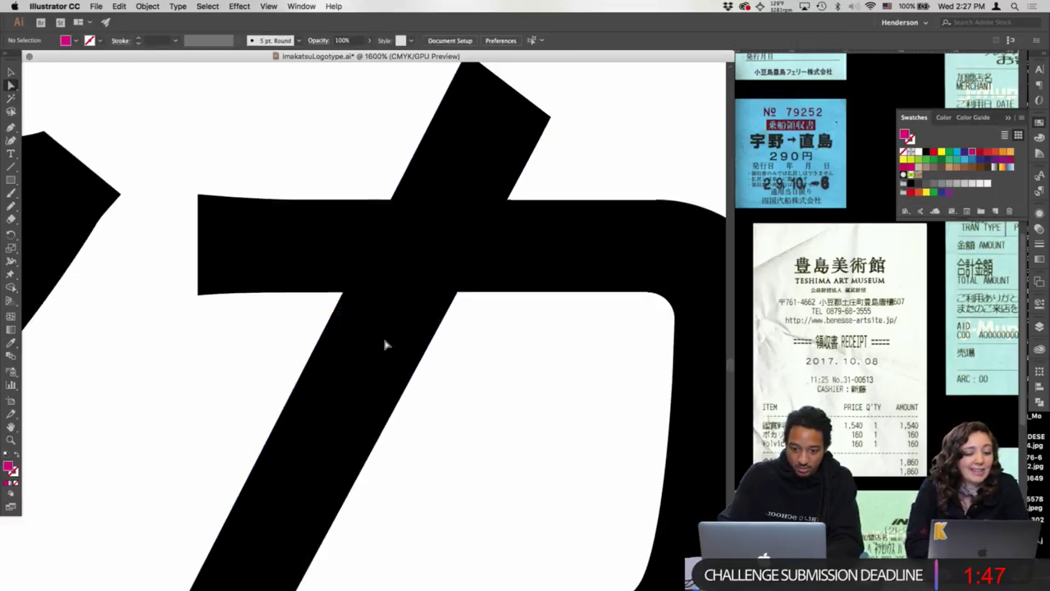
- Redraw the lower right edge of the カ's diagonal with the Pencil tool as a curve tapering to a pointed tip
{"action": "scroll", "coordinate": [385, 345], "scroll_direction": "down", "scroll_amount": 4}
{"action": "left_click", "coordinate": [350, 405]}
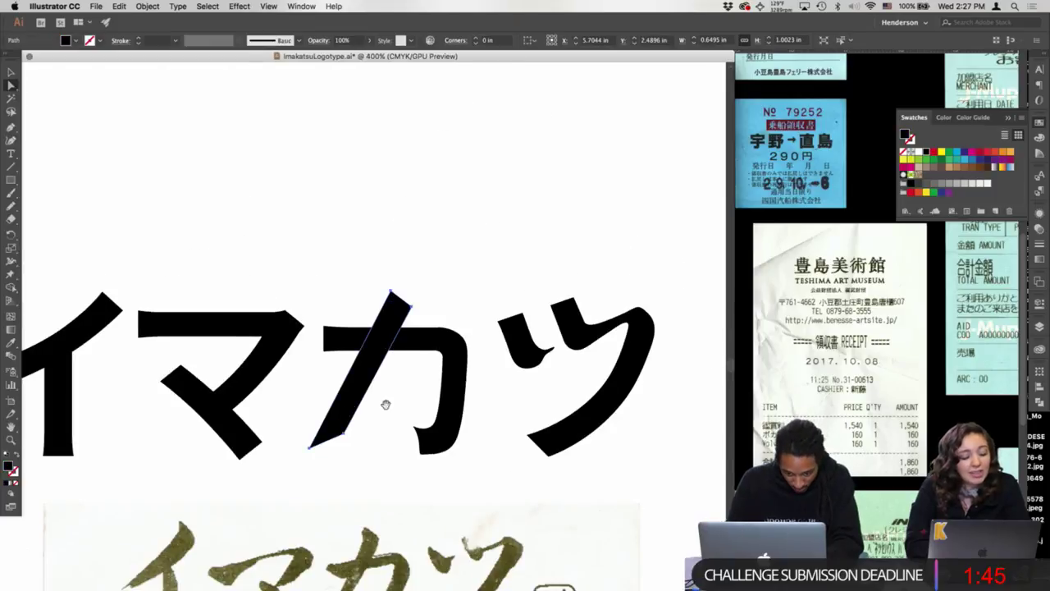
{"action": "left_click_drag", "start_coordinate": [385, 403], "coordinate": [529, 254]}
{"action": "key", "text": "n"}
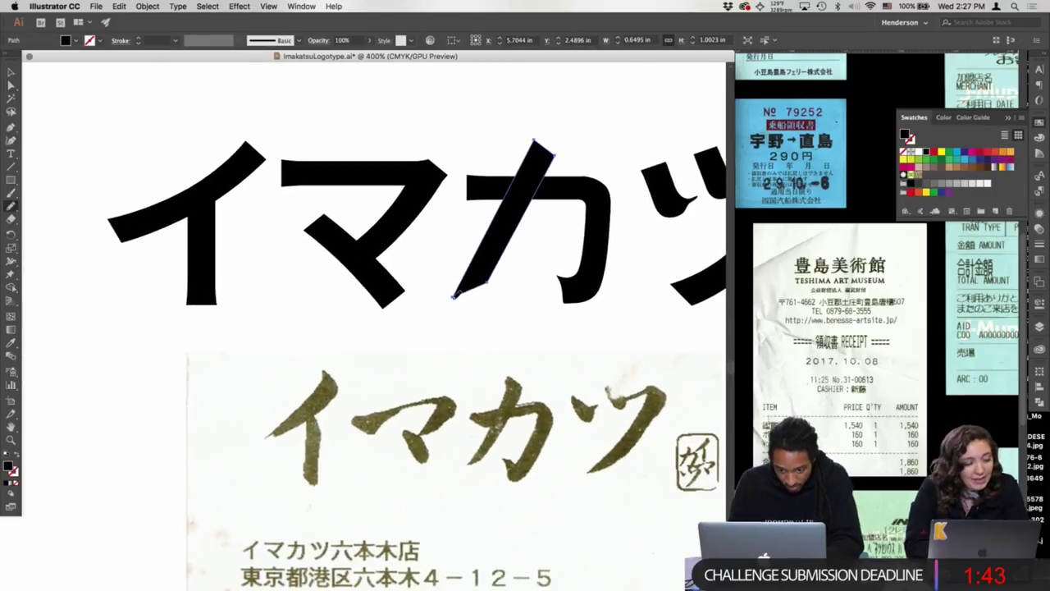
{"action": "left_click_drag", "start_coordinate": [458, 292], "coordinate": [502, 258]}
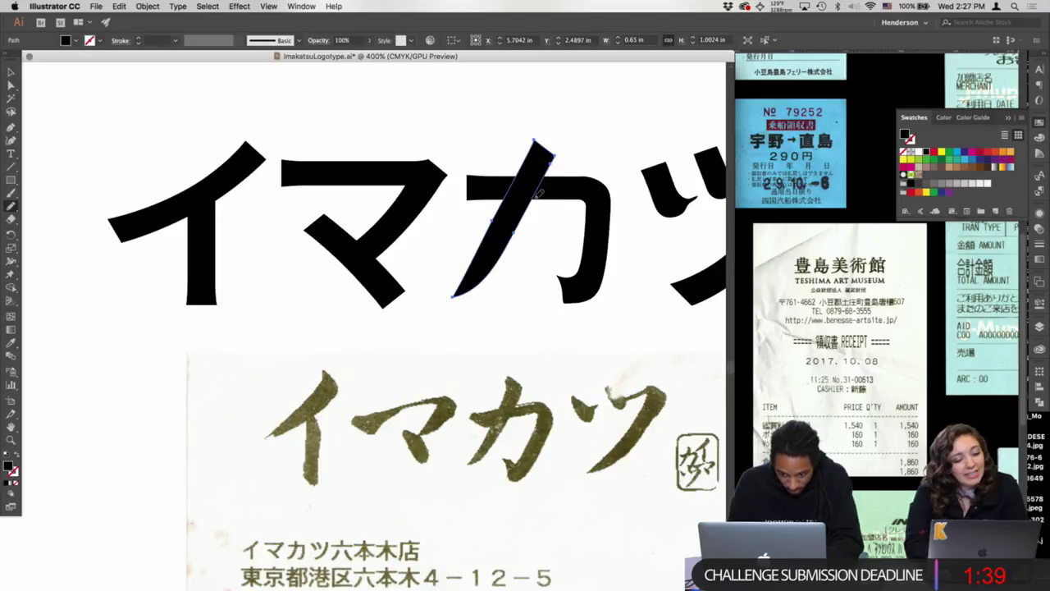
- Delete the uneven left edge of the カ's diagonal stroke, leaving its path open between the top corner and the tip
{"action": "key", "text": "super+shift+a"}
{"action": "key", "text": "a"}
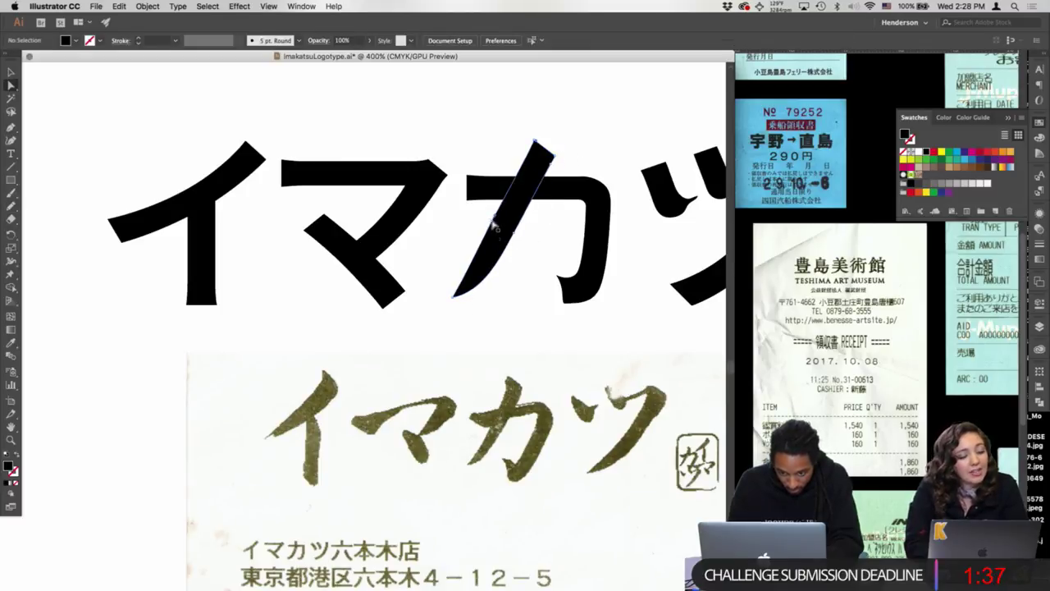
{"action": "left_click", "coordinate": [494, 221]}
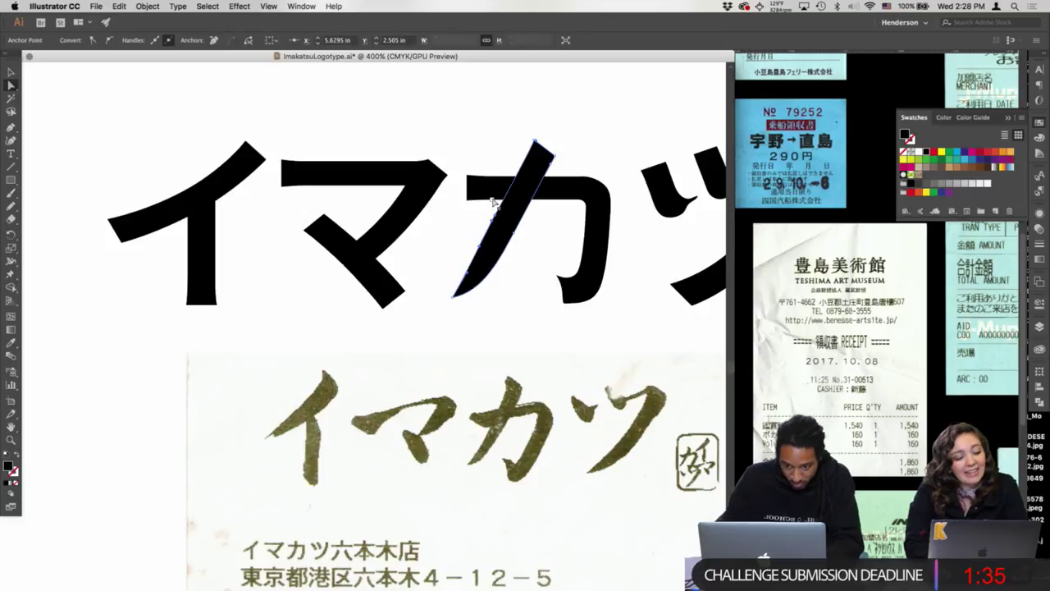
{"action": "key", "text": "Delete"}
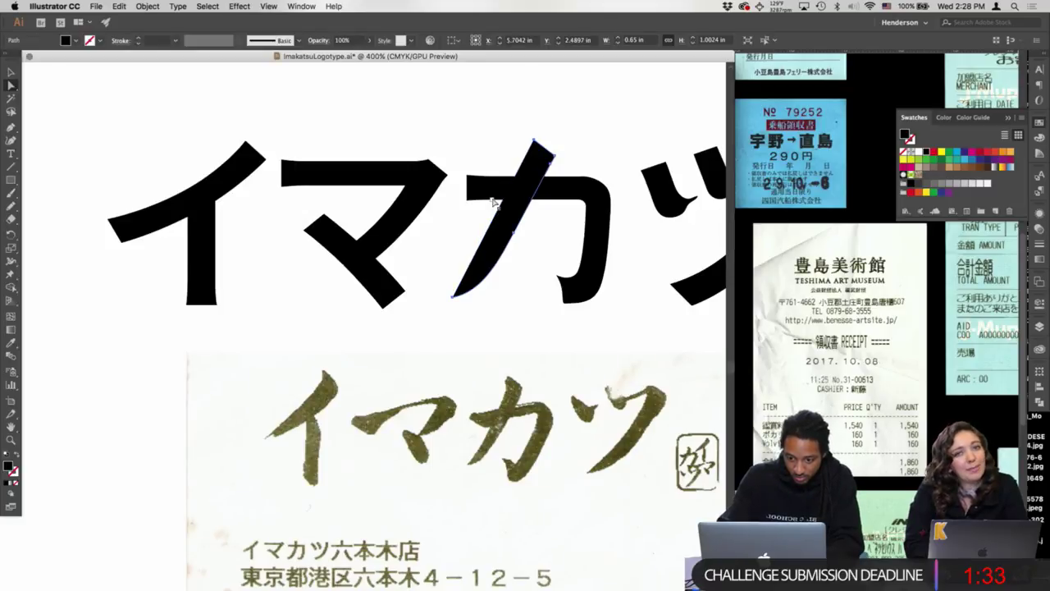
- Try to close the diagonal's left edge with the Pen tool, drawing from its top corner down to the tip
{"action": "key", "text": "super+equal"}
{"action": "key", "text": "super+equal"}
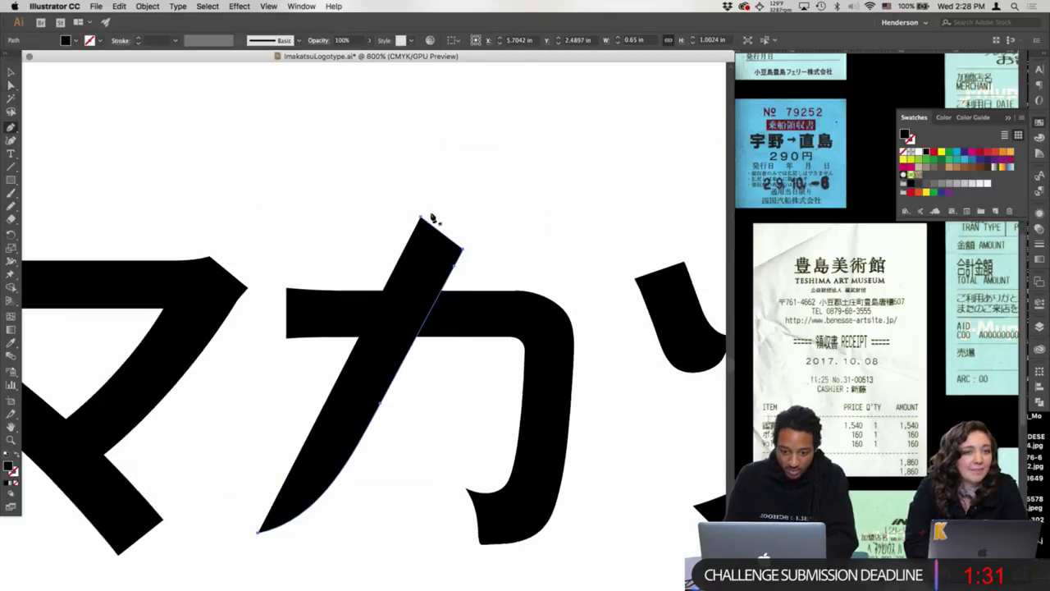
{"action": "key", "text": "p"}
{"action": "left_click", "coordinate": [258, 534]}
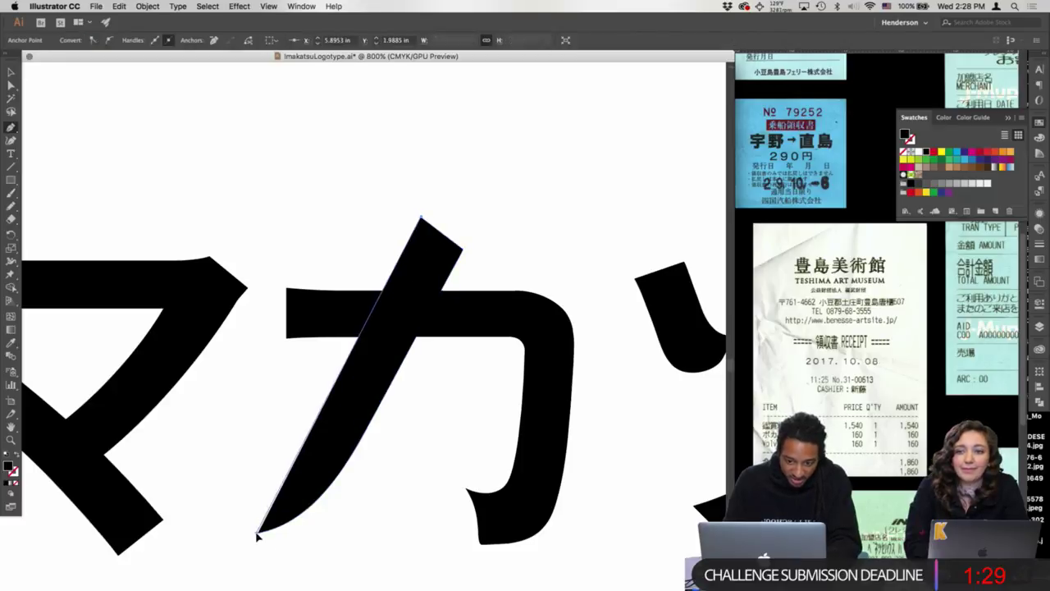
{"action": "key", "text": "a"}
{"action": "key", "text": "super+z"}
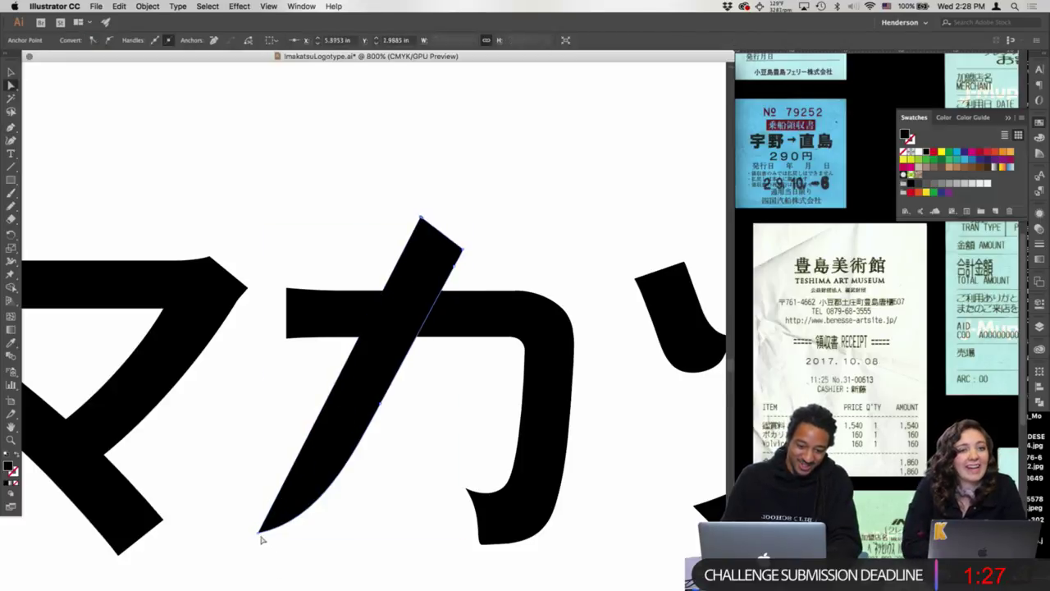
- Close the diagonal's left edge with the Pen tool, drawing from the pointed tip up to the top corner
{"action": "key", "text": "p"}
{"action": "left_click", "coordinate": [258, 534]}
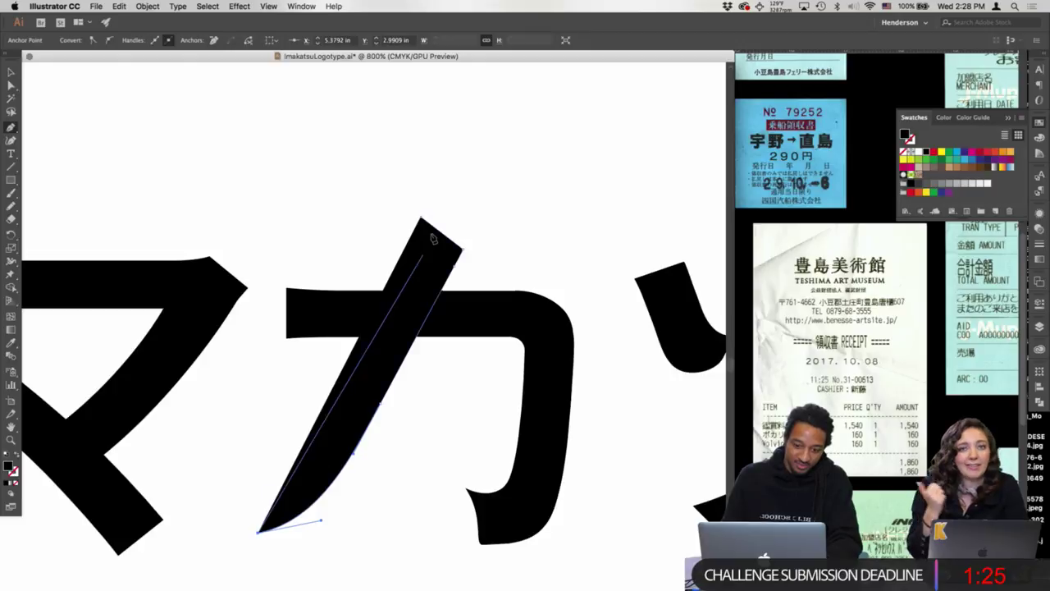
{"action": "left_click", "coordinate": [421, 219]}
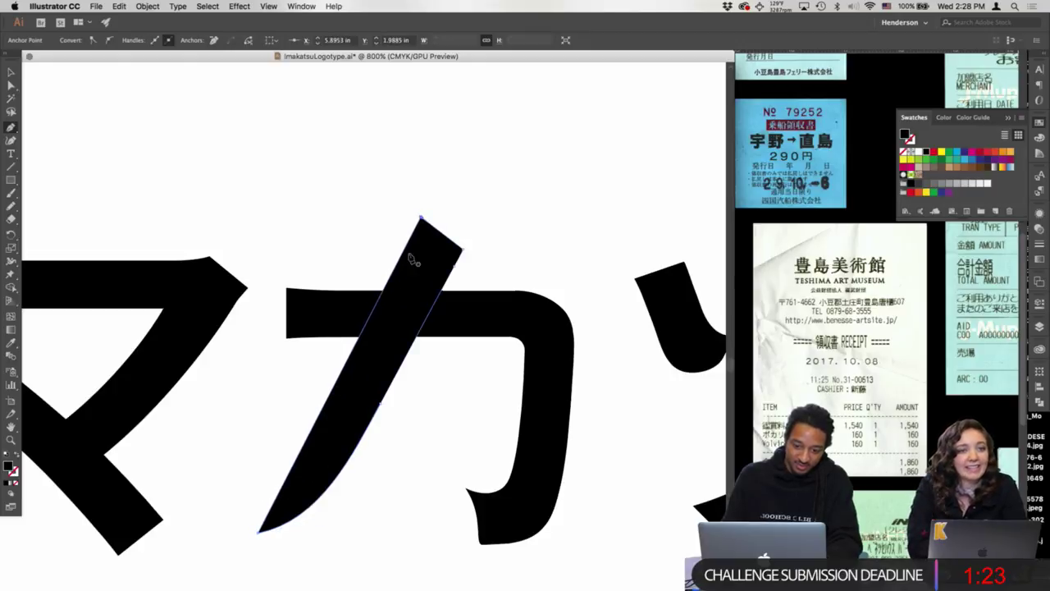
- Try to bend the diagonal's left edge by converting the tip anchor to smooth and pulling out its handle
{"action": "key", "text": "a"}
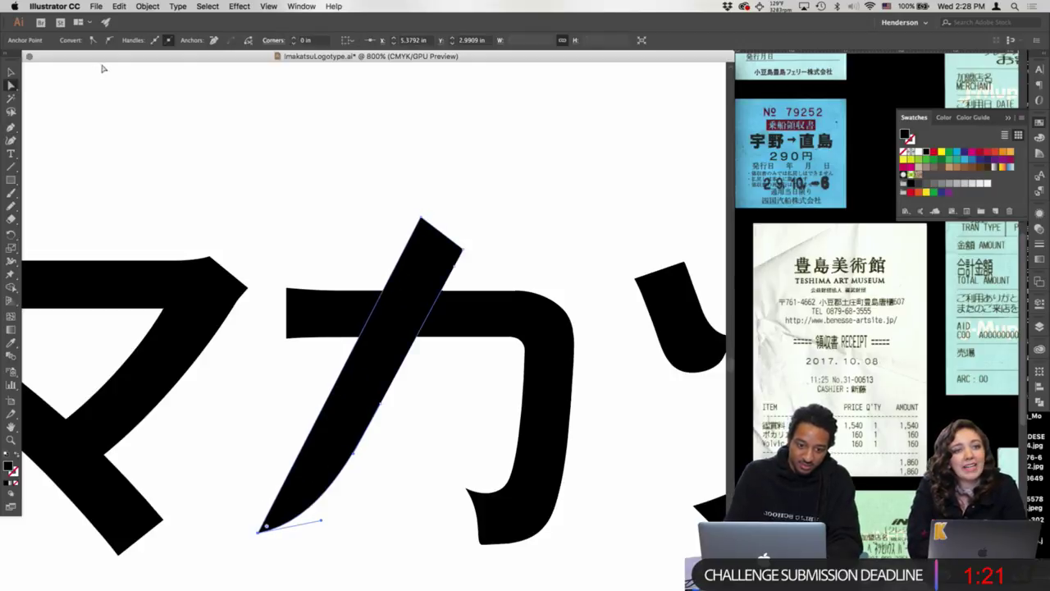
{"action": "left_click", "coordinate": [109, 40]}
{"action": "left_click_drag", "start_coordinate": [297, 583], "coordinate": [258, 534]}
{"action": "key", "text": "super+z"}
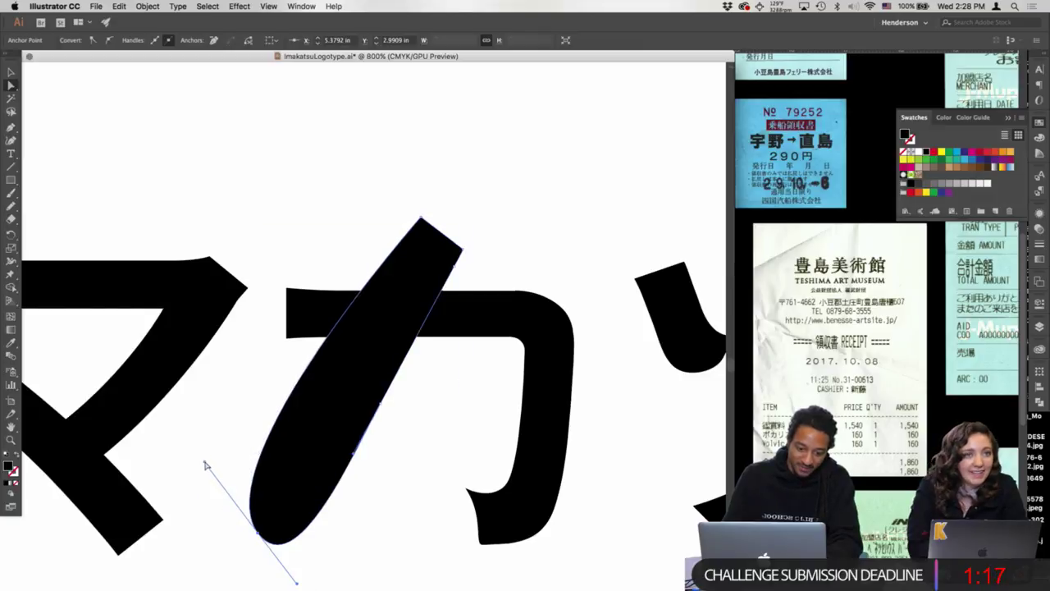
- Swing the diagonal tip's handle across to shape a pointed tip, and nudge the lower anchor on the right edge outward
{"action": "mouse_move", "coordinate": [205, 481]}
{"action": "left_mouse_down"}
{"action": "mouse_move", "coordinate": [257, 519]}
{"action": "mouse_move", "coordinate": [206, 466]}
{"action": "mouse_move", "coordinate": [234, 480]}
{"action": "mouse_move", "coordinate": [251, 470]}
{"action": "mouse_move", "coordinate": [297, 584]}
{"action": "mouse_move", "coordinate": [354, 497]}
{"action": "mouse_move", "coordinate": [343, 503]}
{"action": "left_mouse_up"}
{"action": "left_click", "coordinate": [259, 535]}
{"action": "left_click", "coordinate": [384, 405]}
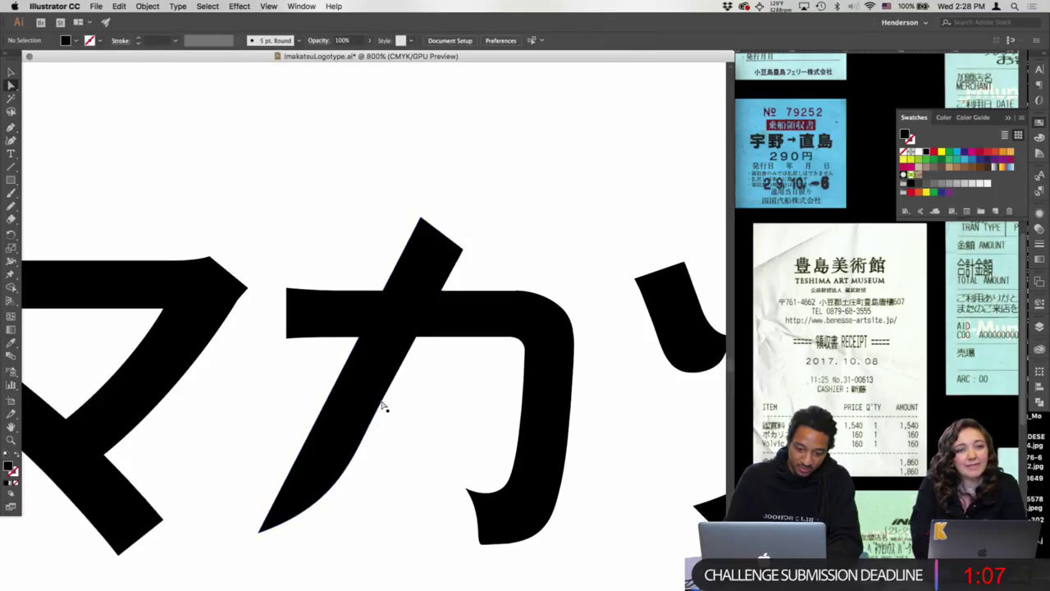
{"action": "left_click", "coordinate": [380, 406]}
{"action": "left_click_drag", "start_coordinate": [380, 404], "coordinate": [388, 403]}
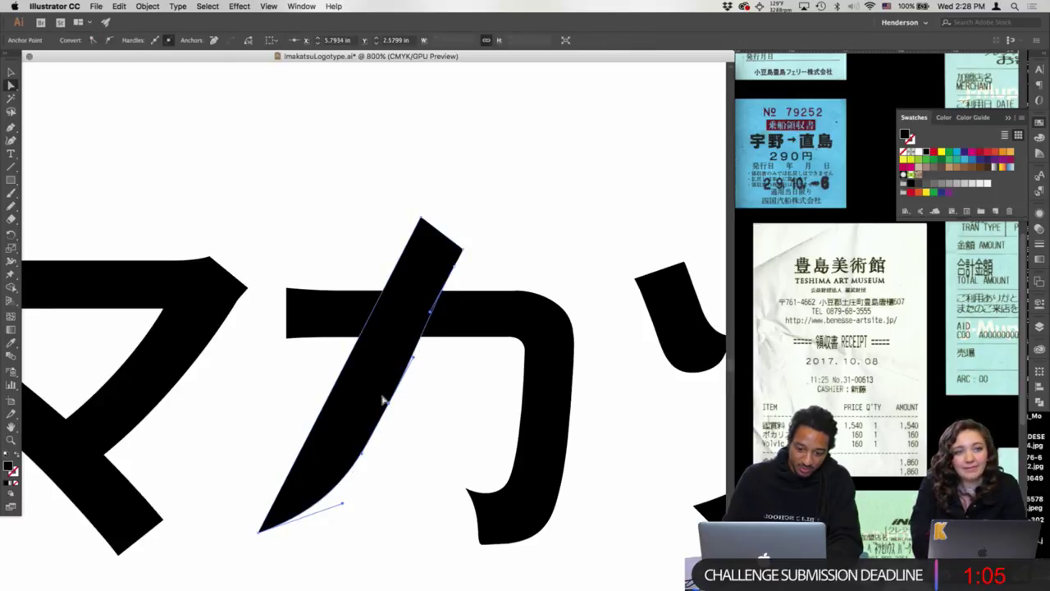
- Delete the upper part of the diagonal's right edge and redraw it with the Pen tool from the middle anchor to the top corner
{"action": "key", "text": "Delete"}
{"action": "key", "text": "super+z"}
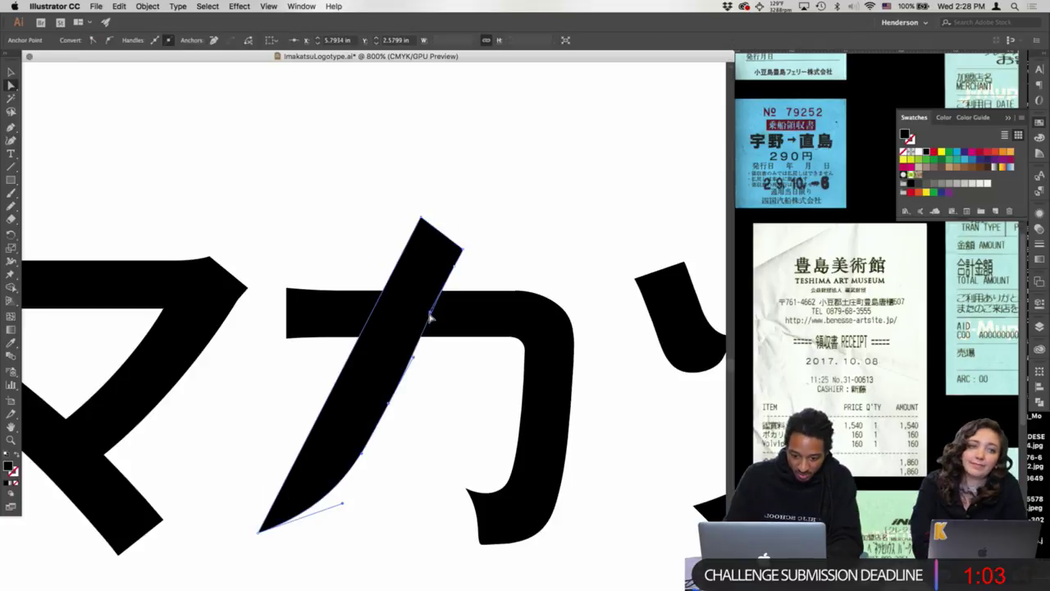
{"action": "left_click_drag", "start_coordinate": [433, 314], "coordinate": [443, 297]}
{"action": "key", "text": "super+z"}
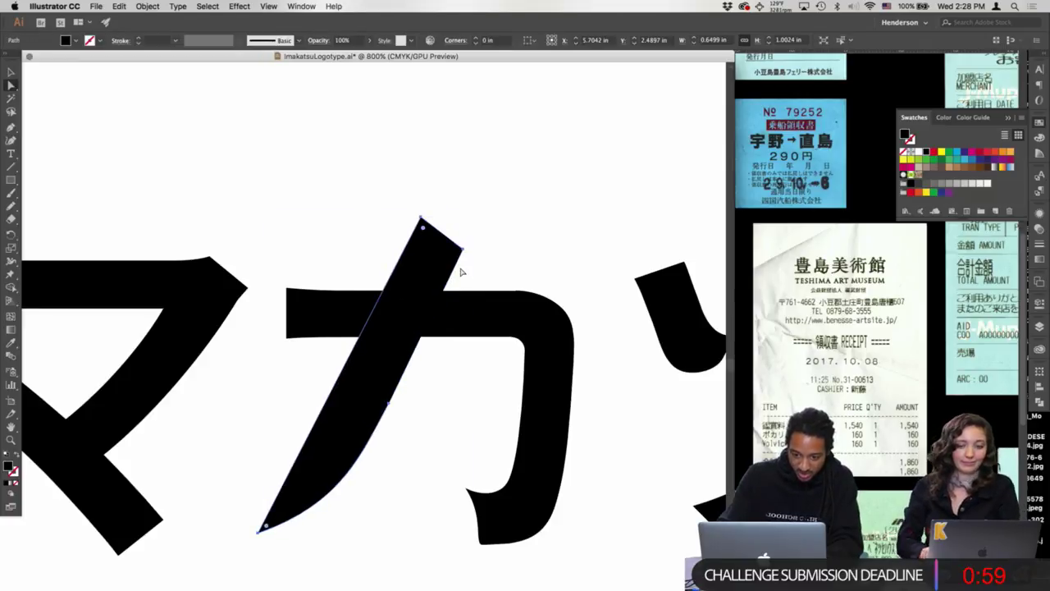
{"action": "key", "text": "p"}
{"action": "left_click", "coordinate": [389, 403]}
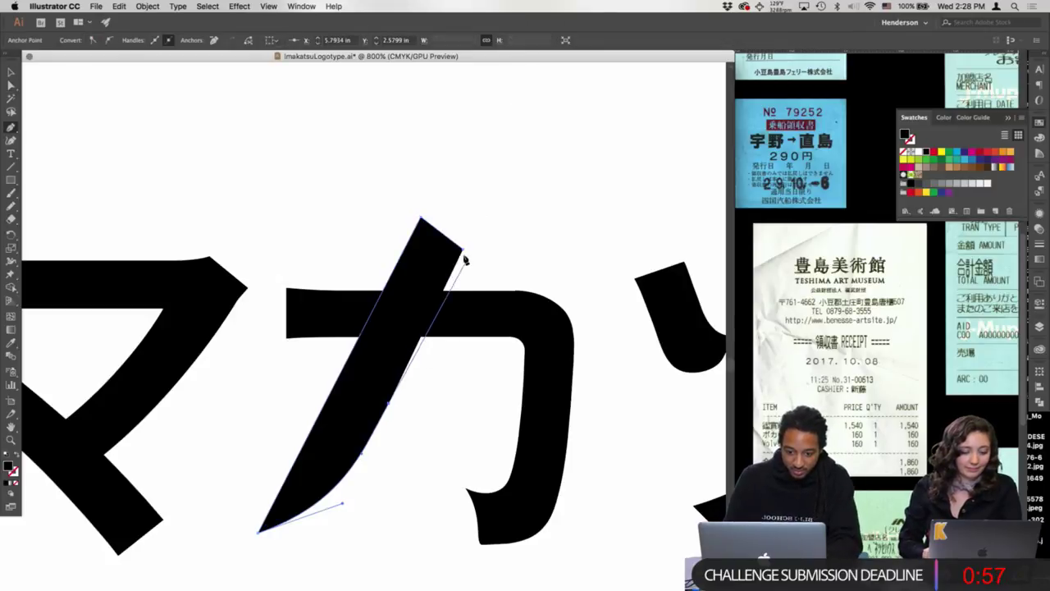
{"action": "left_click", "coordinate": [463, 250]}
- Move the diagonal's right-edge anchor up along the stroke and convert it to a smooth point
{"action": "key", "text": "a"}
{"action": "left_click", "coordinate": [403, 410]}
{"action": "left_click", "coordinate": [389, 403]}
{"action": "mouse_move", "coordinate": [390, 405]}
{"action": "left_mouse_down"}
{"action": "mouse_move", "coordinate": [403, 398]}
{"action": "mouse_move", "coordinate": [401, 376]}
{"action": "left_mouse_up"}
{"action": "left_click", "coordinate": [108, 39]}
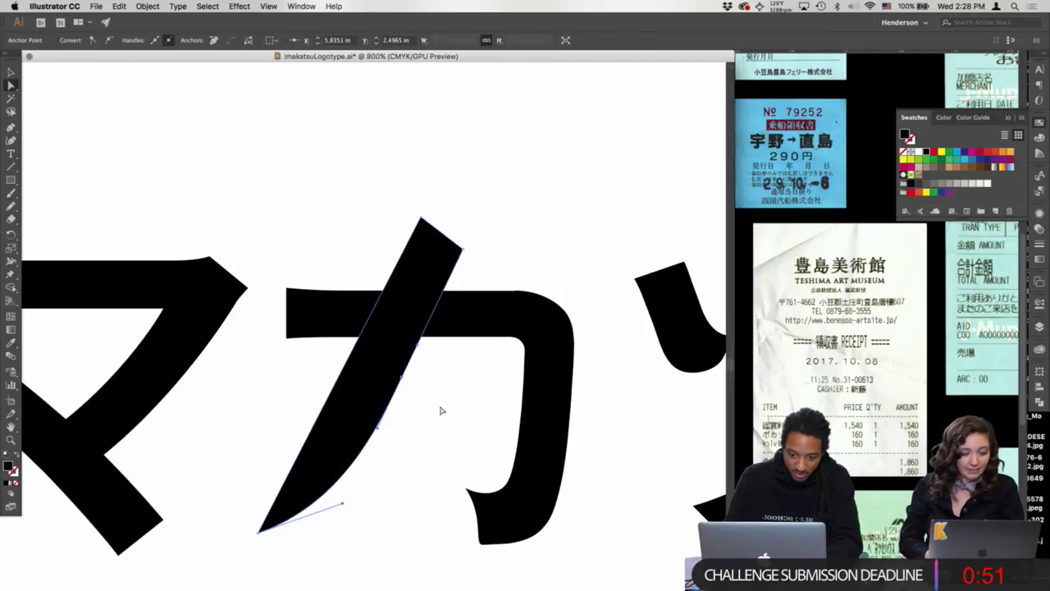
- Convert the diagonal's top-left corner anchor to smooth and pull its handle down along the stroke to curve the left edge inward
{"action": "left_click", "coordinate": [421, 221]}
{"action": "left_click", "coordinate": [421, 223]}
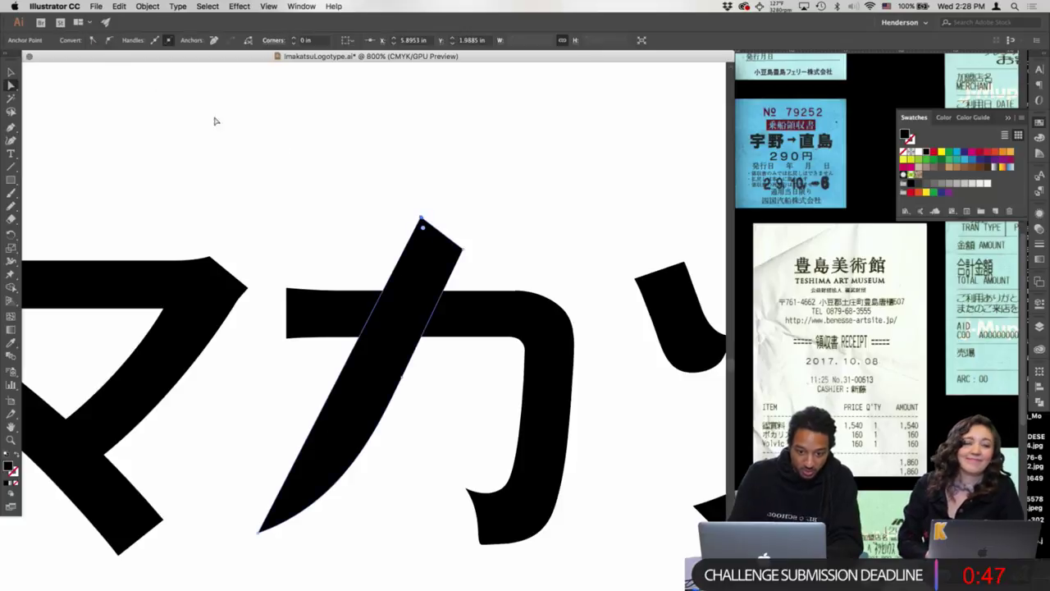
{"action": "left_click", "coordinate": [109, 40]}
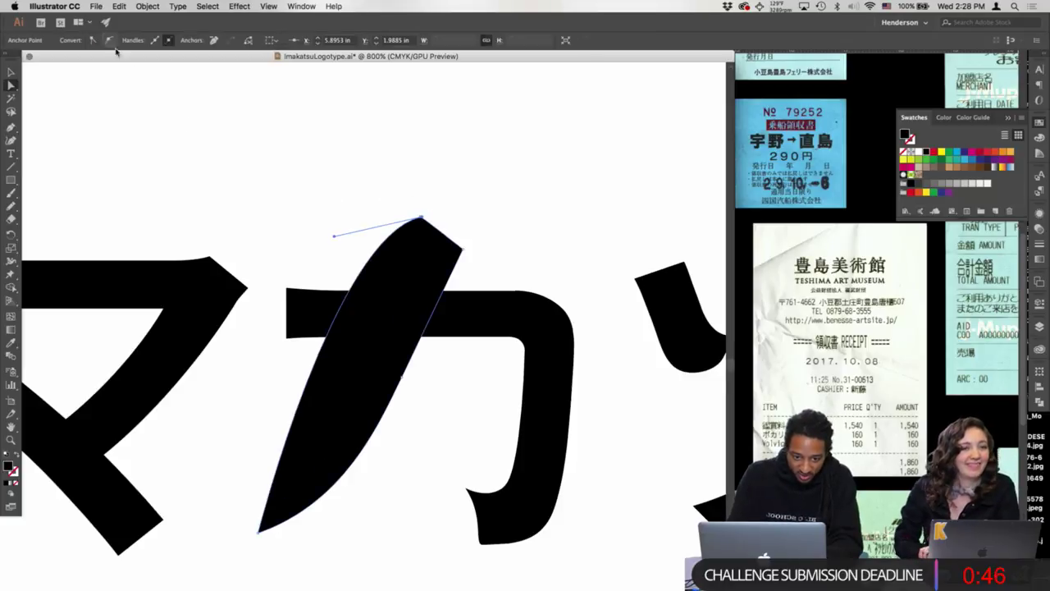
{"action": "left_click", "coordinate": [337, 248]}
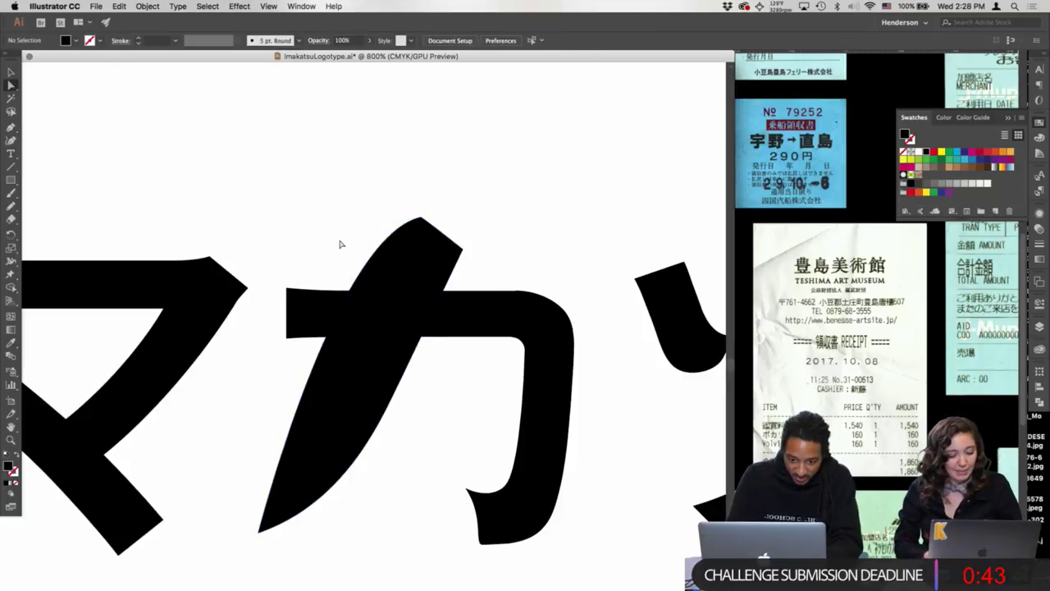
{"action": "left_click", "coordinate": [421, 223]}
{"action": "mouse_move", "coordinate": [336, 239]}
{"action": "left_mouse_down"}
{"action": "mouse_move", "coordinate": [362, 400]}
{"action": "mouse_move", "coordinate": [392, 391]}
{"action": "left_mouse_up"}
{"action": "left_click", "coordinate": [409, 396]}
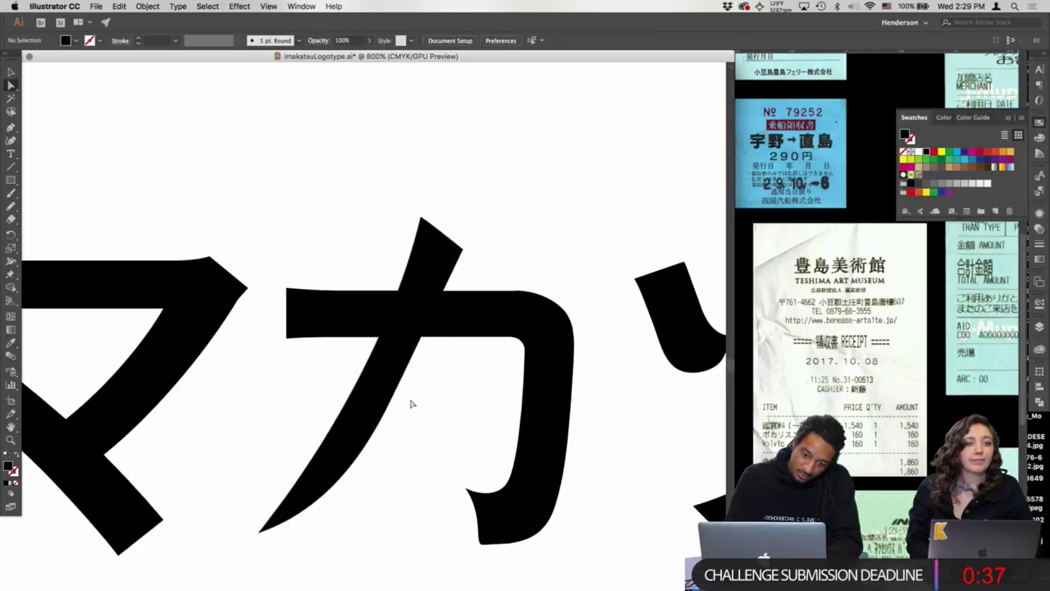
- Shift the diagonal's right-edge anchor slightly outward to thicken the curved stroke
{"action": "left_click", "coordinate": [402, 379]}
{"action": "left_click_drag", "start_coordinate": [405, 379], "coordinate": [417, 375]}
{"action": "left_click", "coordinate": [481, 263]}
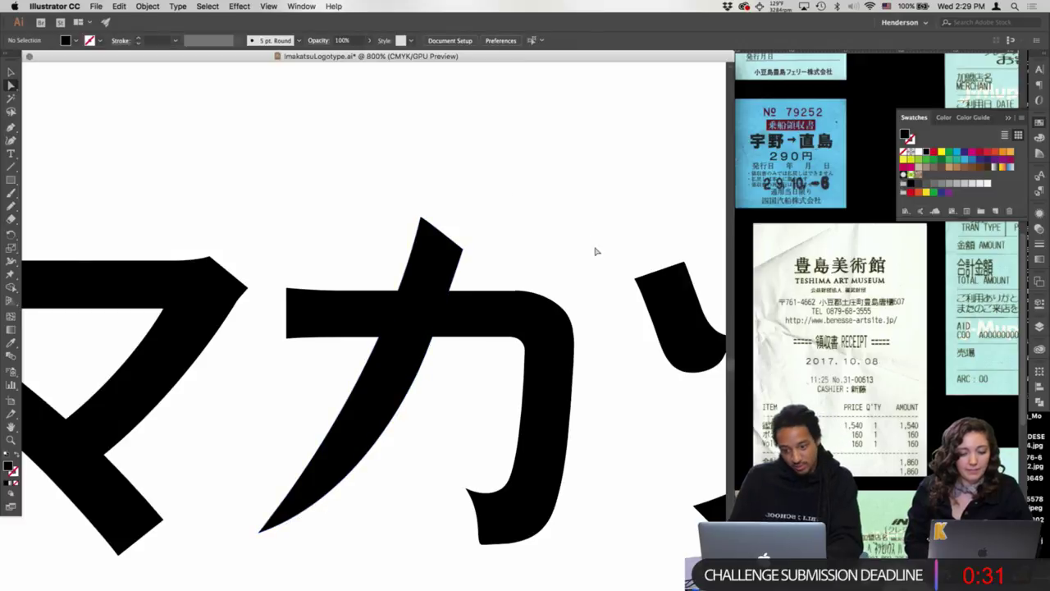
- Extend the diagonal's pointed tip slightly farther down and to the left
{"action": "scroll", "coordinate": [522, 239], "scroll_direction": "down", "scroll_amount": 3}
{"action": "left_click", "coordinate": [270, 458]}
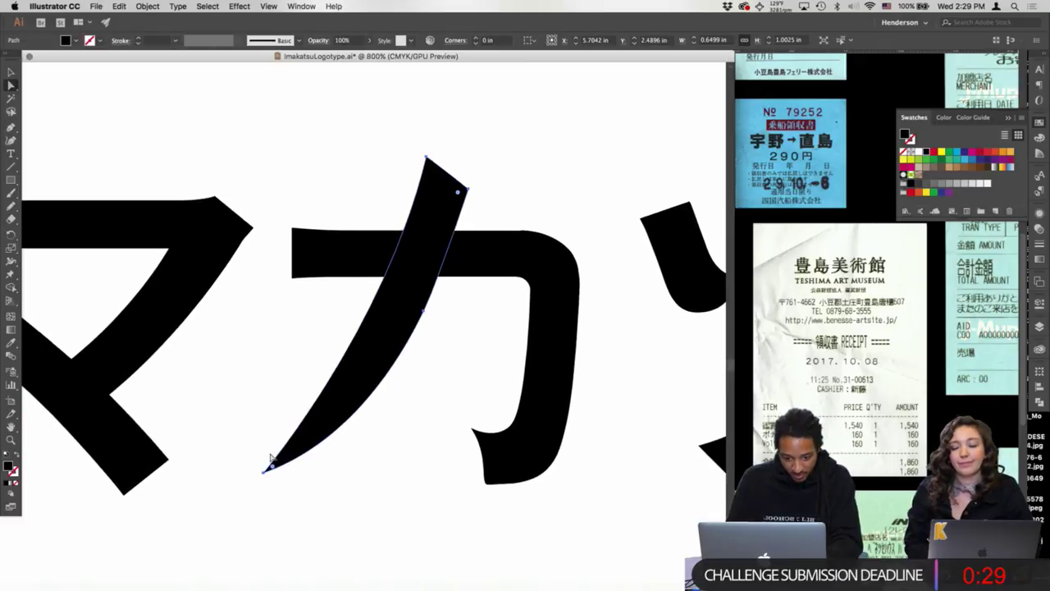
{"action": "left_click", "coordinate": [269, 476]}
{"action": "left_click", "coordinate": [265, 473]}
{"action": "left_click_drag", "start_coordinate": [264, 473], "coordinate": [254, 485]}
{"action": "left_click", "coordinate": [359, 515]}
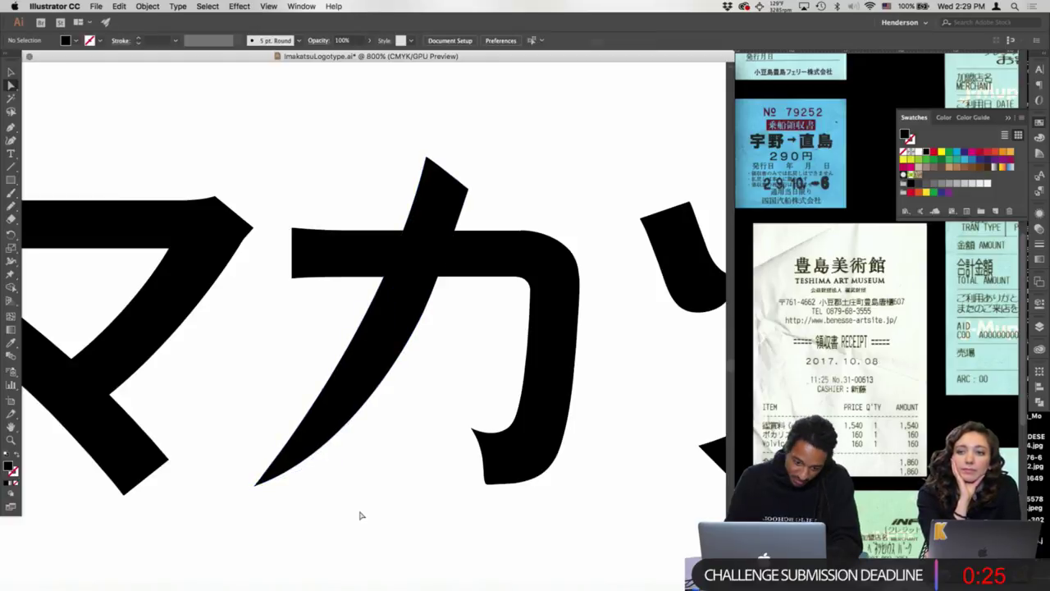
{"action": "scroll", "coordinate": [282, 277], "scroll_direction": "right", "scroll_amount": 3}
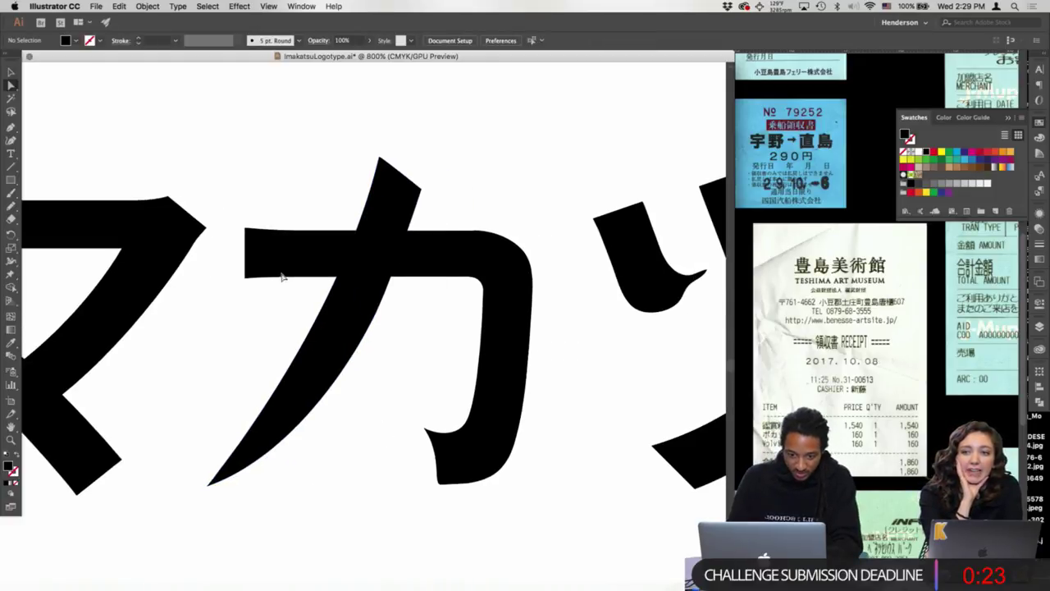
{"action": "left_click", "coordinate": [283, 269]}
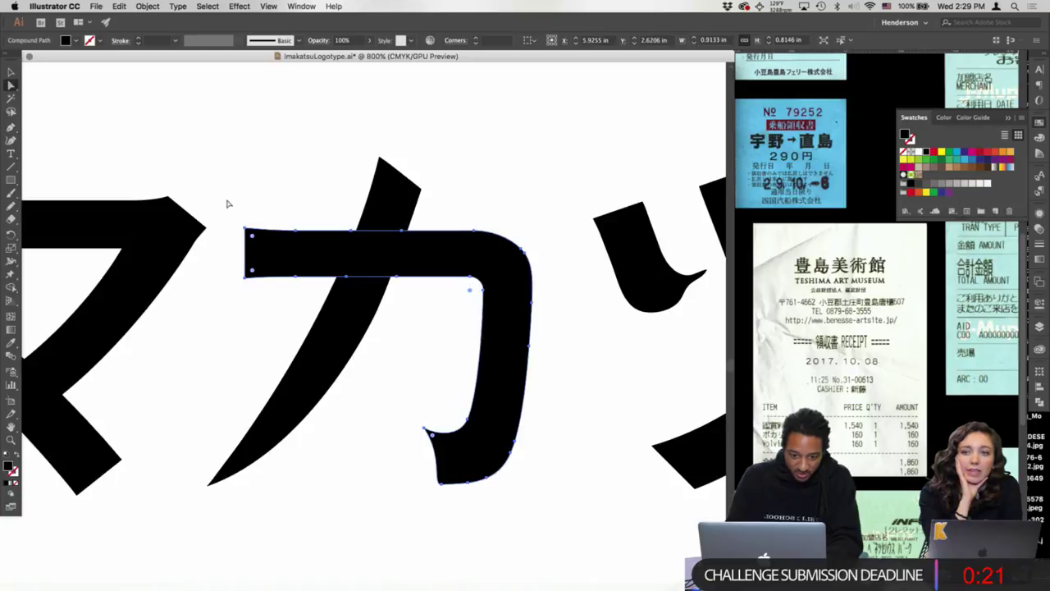
{"action": "left_click_drag", "start_coordinate": [265, 308], "coordinate": [270, 300]}
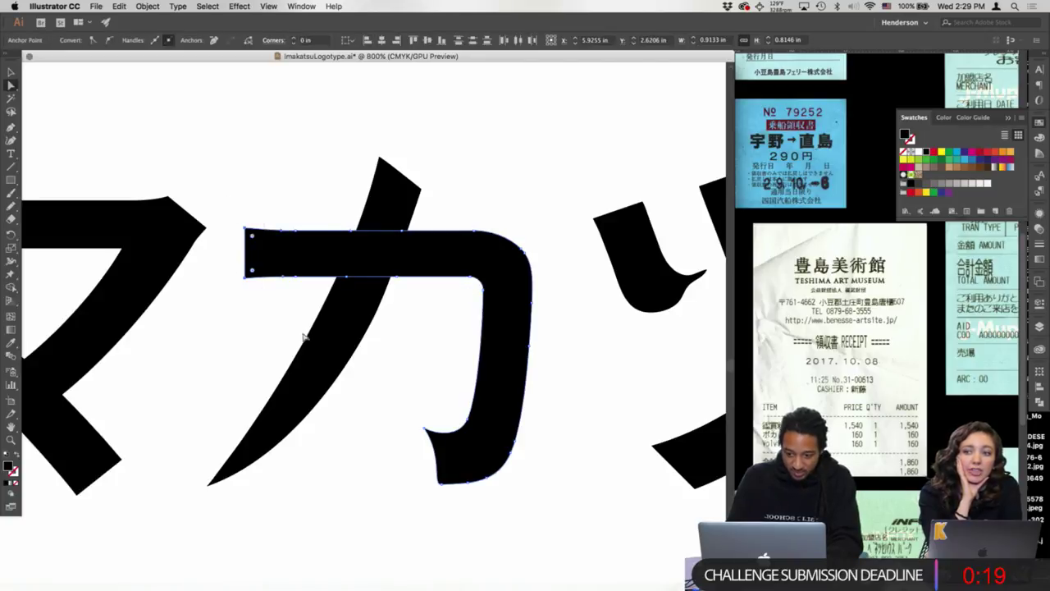
- Rebuild the underside of the tail on the ツ's first stroke with the Pen tool and convert its lower anchor to smooth
{"action": "left_click", "coordinate": [678, 297]}
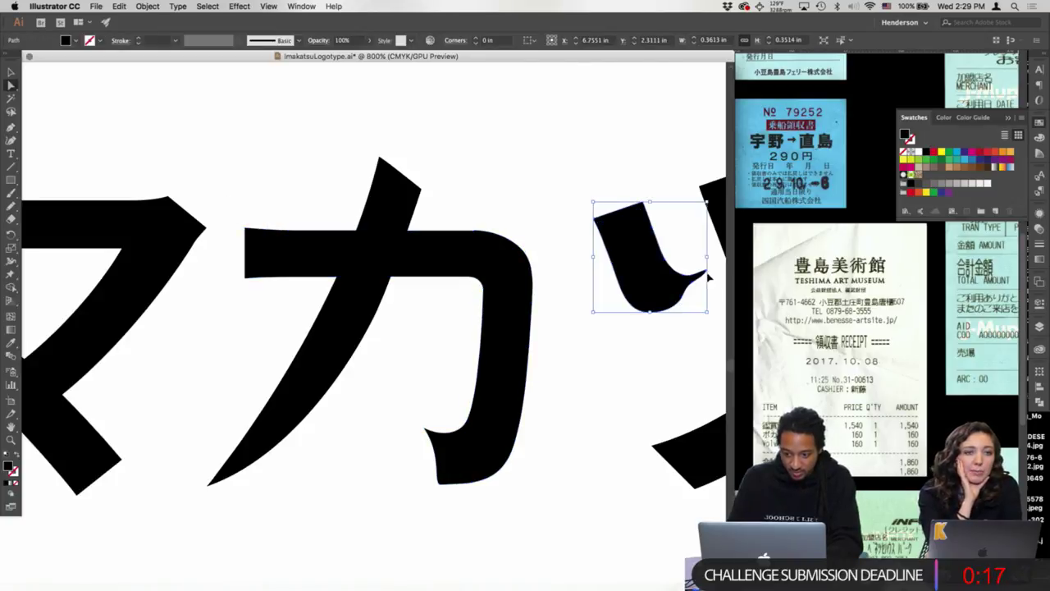
{"action": "left_click", "coordinate": [705, 272]}
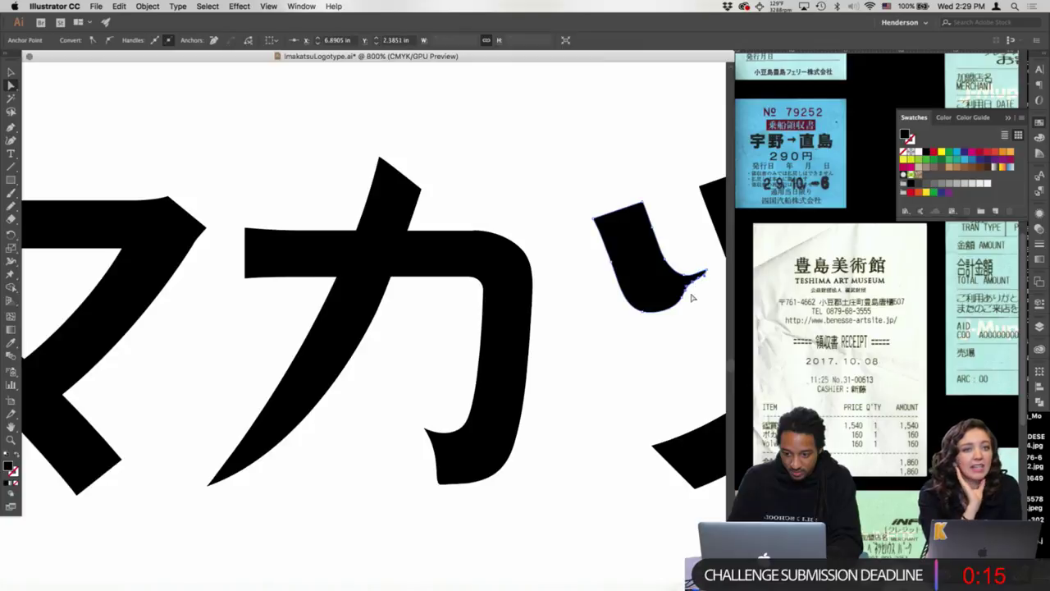
{"action": "key", "text": "p"}
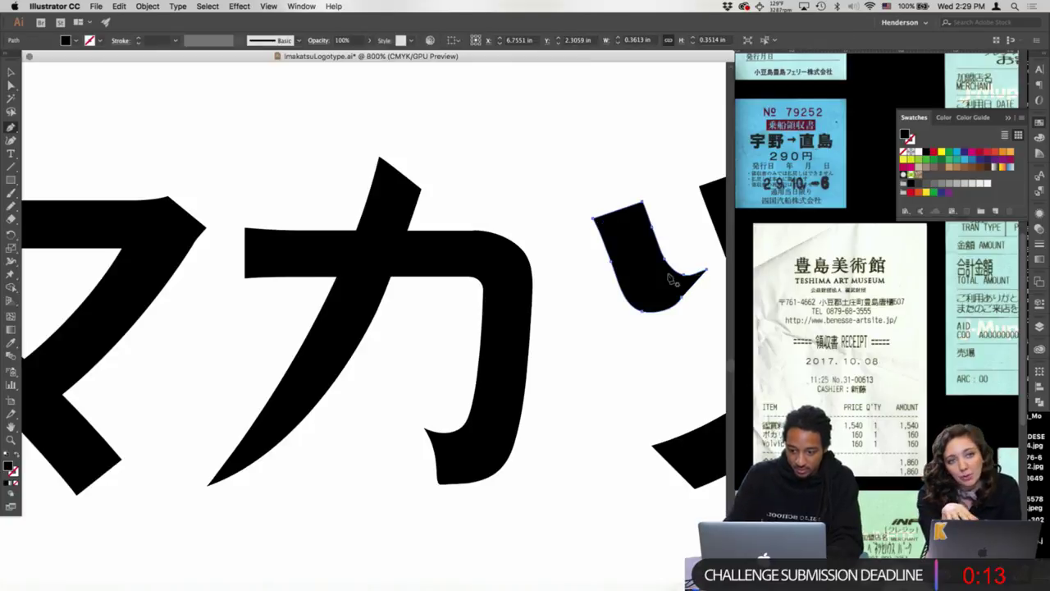
{"action": "key", "text": "a"}
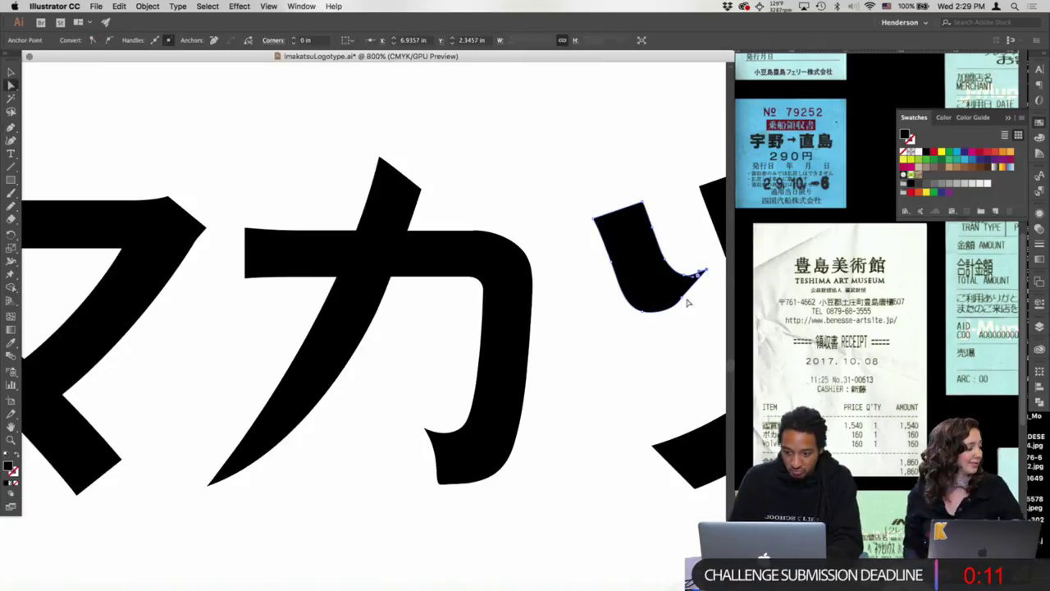
{"action": "left_click", "coordinate": [109, 41]}
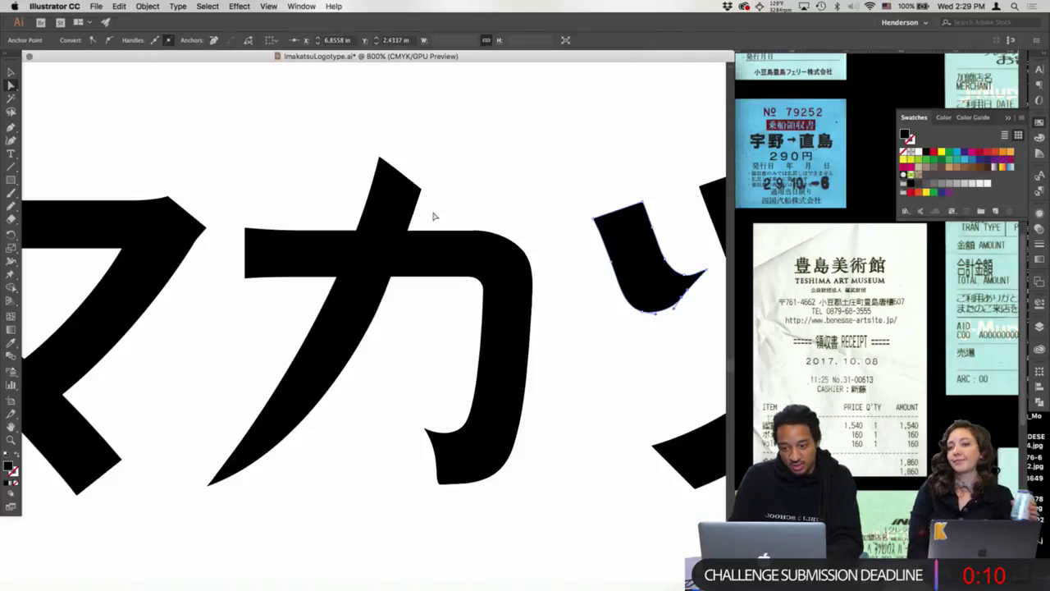
- Refine the curve beneath the ツ stroke's tail by adjusting the lower anchor's position and handle
{"action": "left_click", "coordinate": [692, 282]}
{"action": "left_click", "coordinate": [687, 237]}
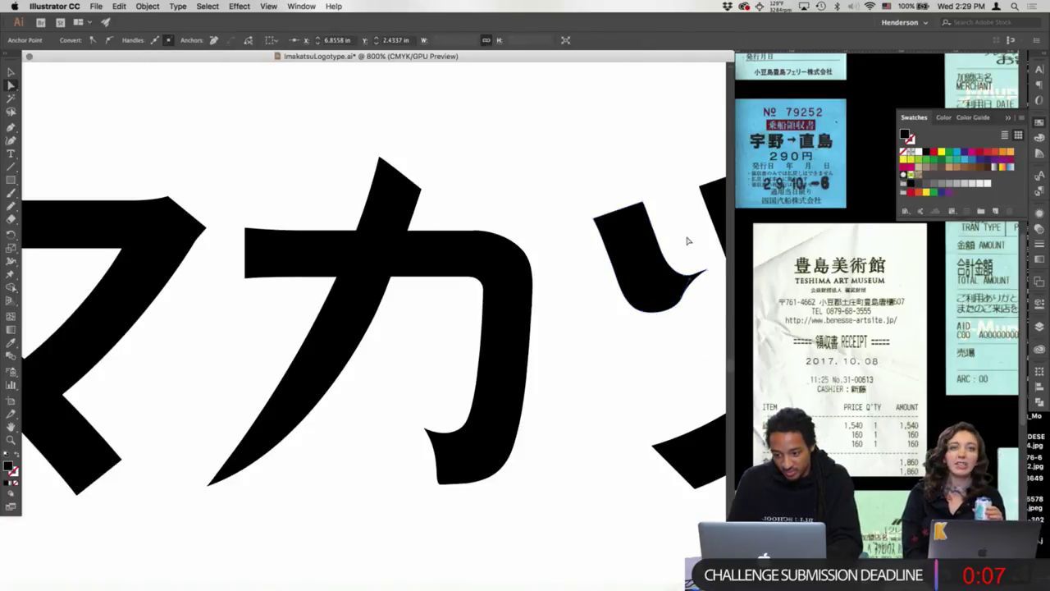
{"action": "key", "text": "super+z"}
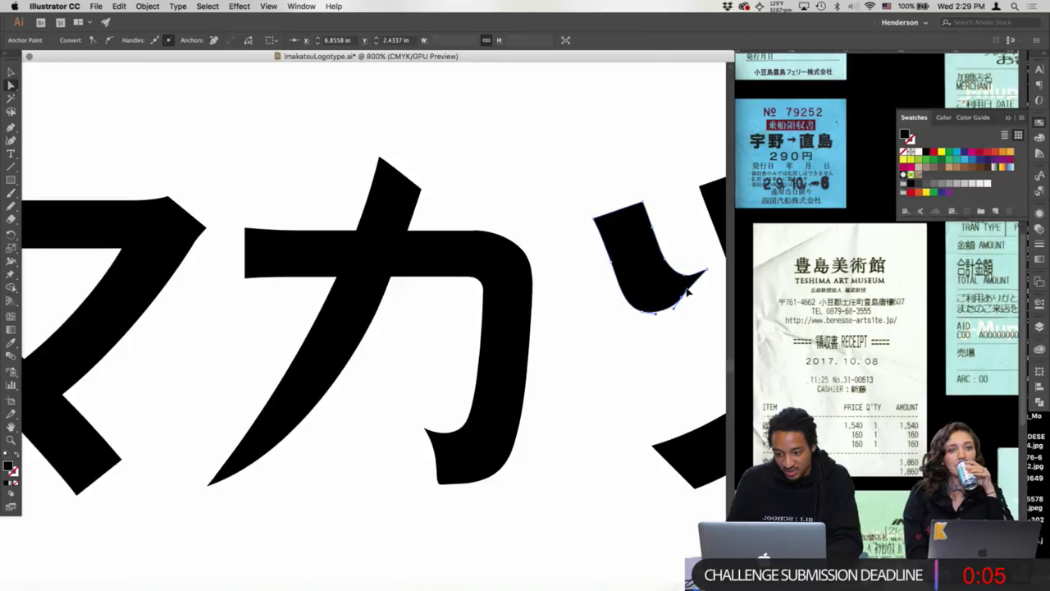
{"action": "left_click", "coordinate": [694, 251]}
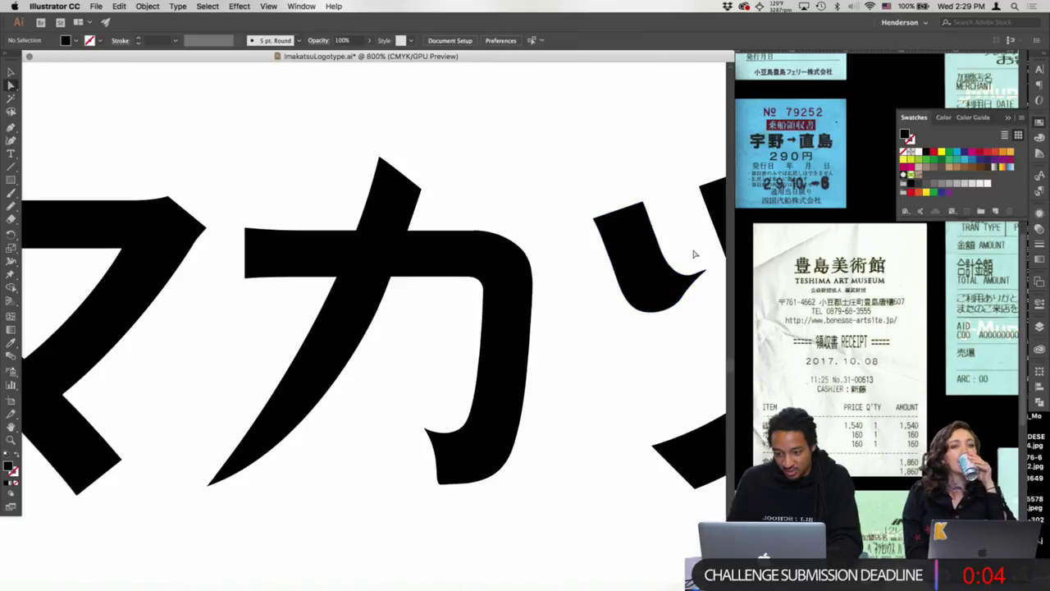
{"action": "left_click", "coordinate": [682, 303]}
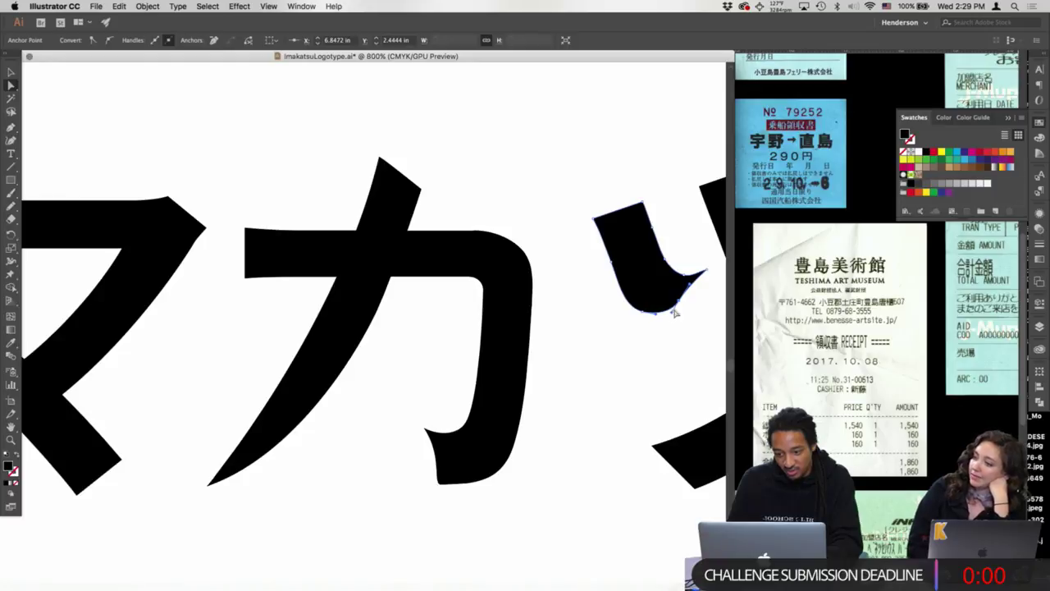
{"action": "left_click", "coordinate": [699, 262]}
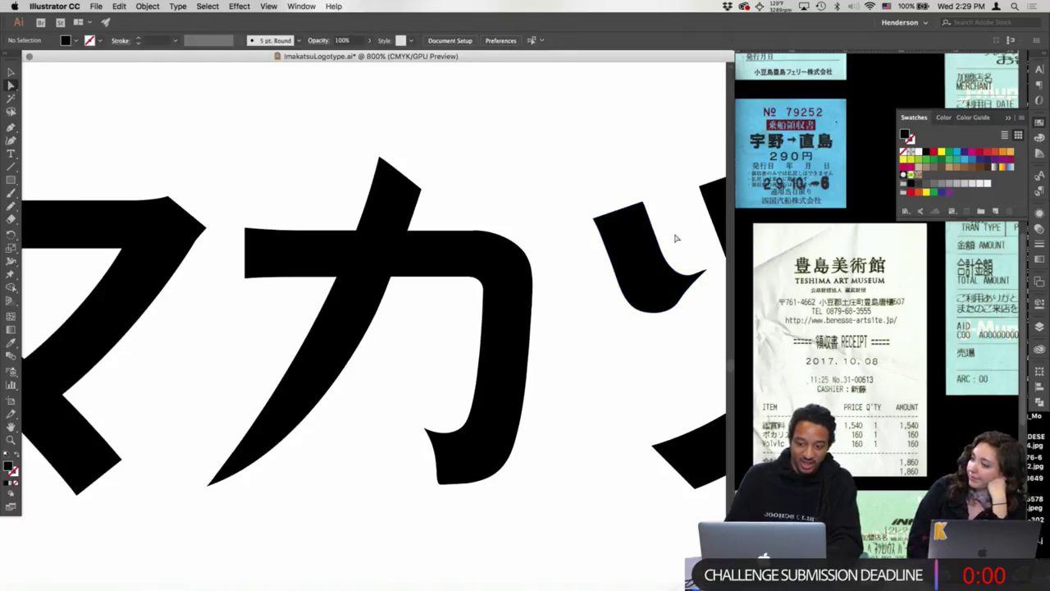
- Adjust the inner curve leading into the pointed tail of the ツ's first stroke
{"action": "left_click", "coordinate": [689, 279]}
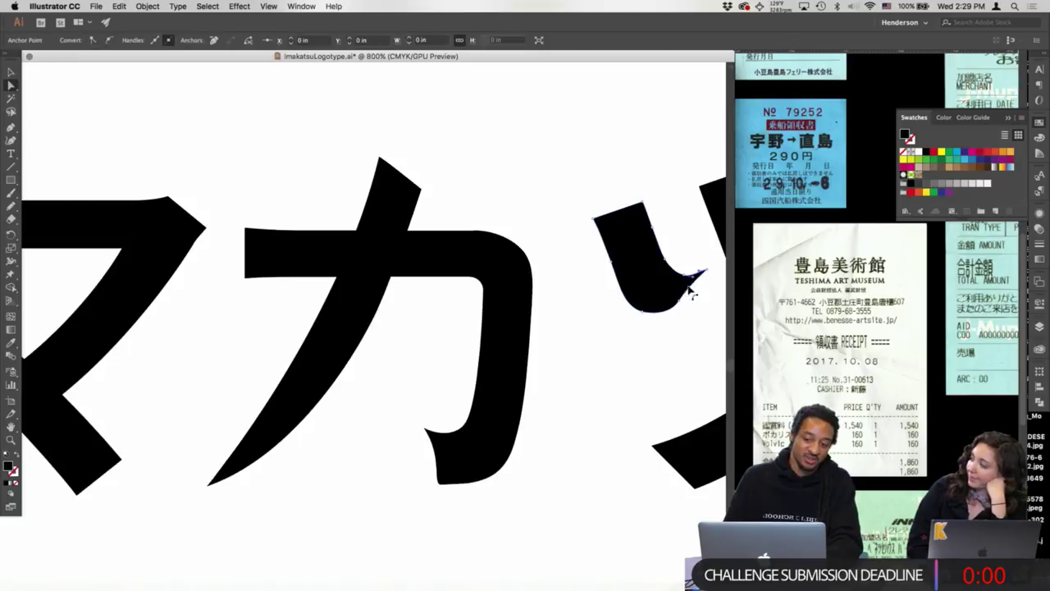
{"action": "left_click_drag", "start_coordinate": [692, 277], "coordinate": [694, 274]}
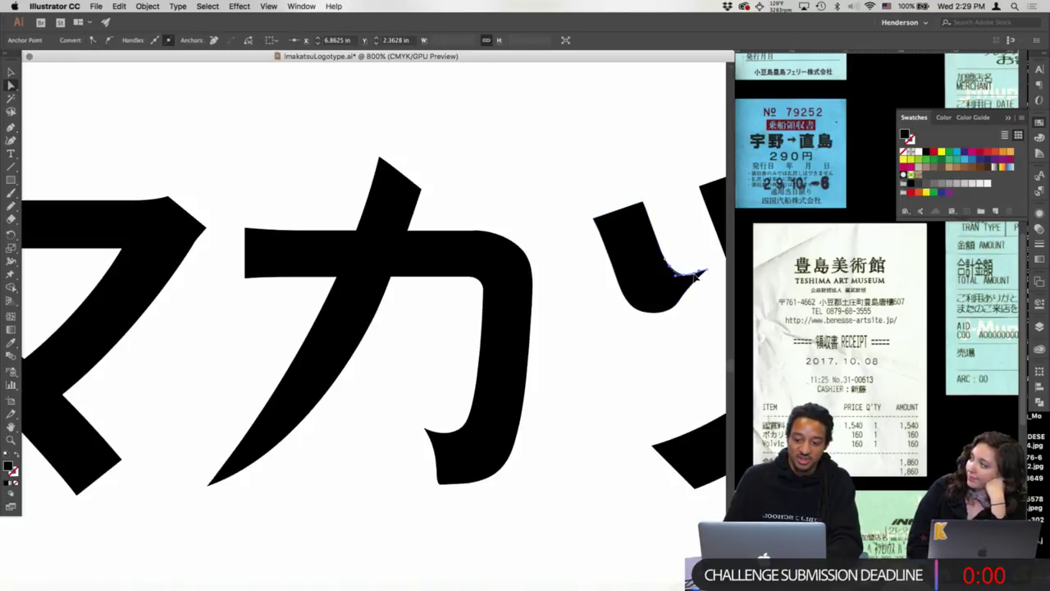
{"action": "left_click", "coordinate": [695, 241]}
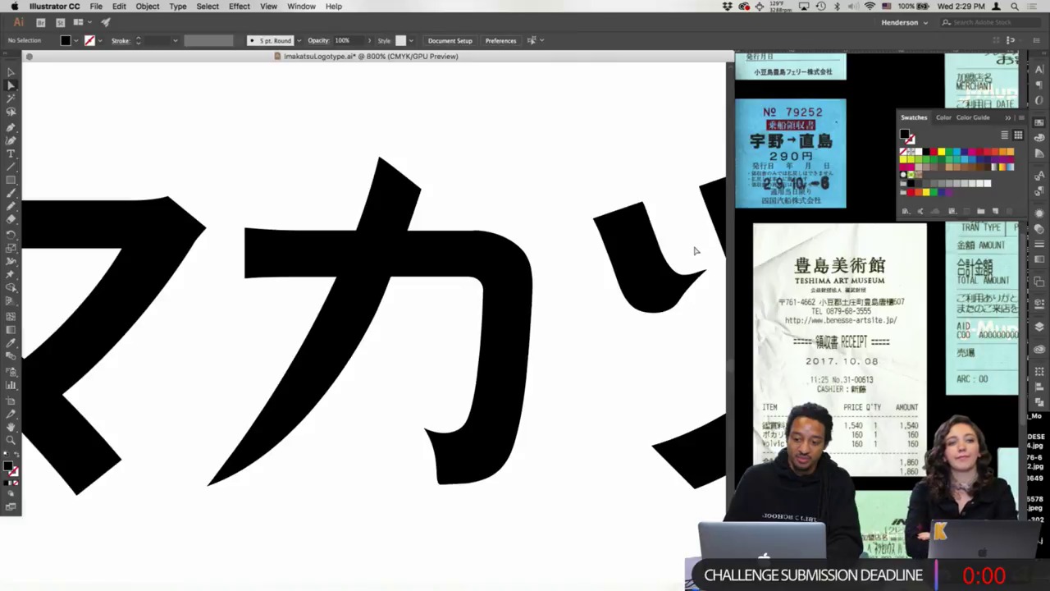
- Delete the flared left end of the カ's crossbar and close the bar with a straight edge using the Pen tool
{"action": "left_click_drag", "start_coordinate": [663, 260], "coordinate": [675, 228]}
{"action": "left_click_drag", "start_coordinate": [261, 194], "coordinate": [285, 265]}
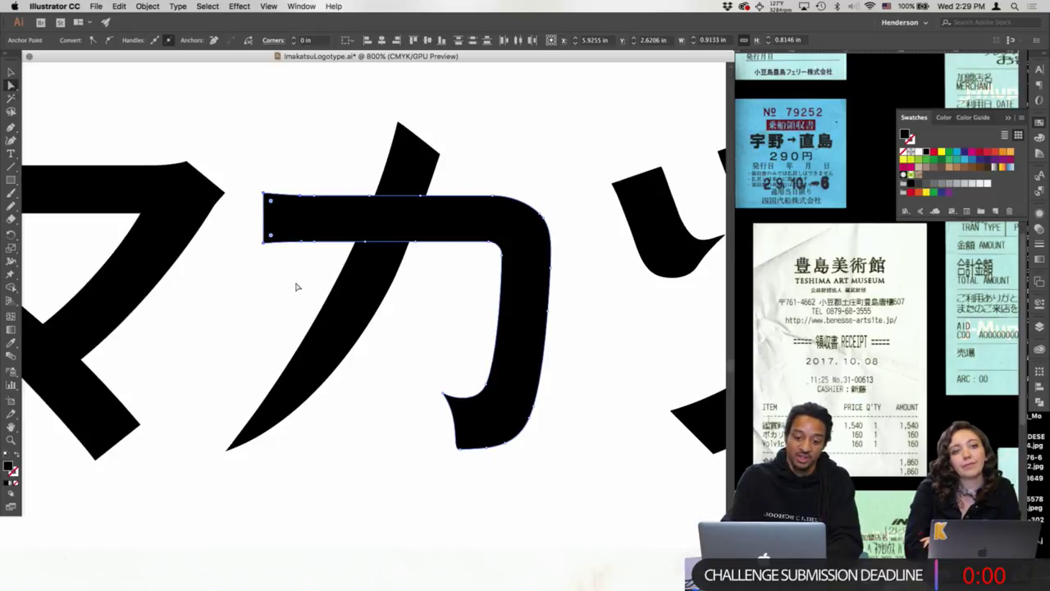
{"action": "key", "text": "Delete"}
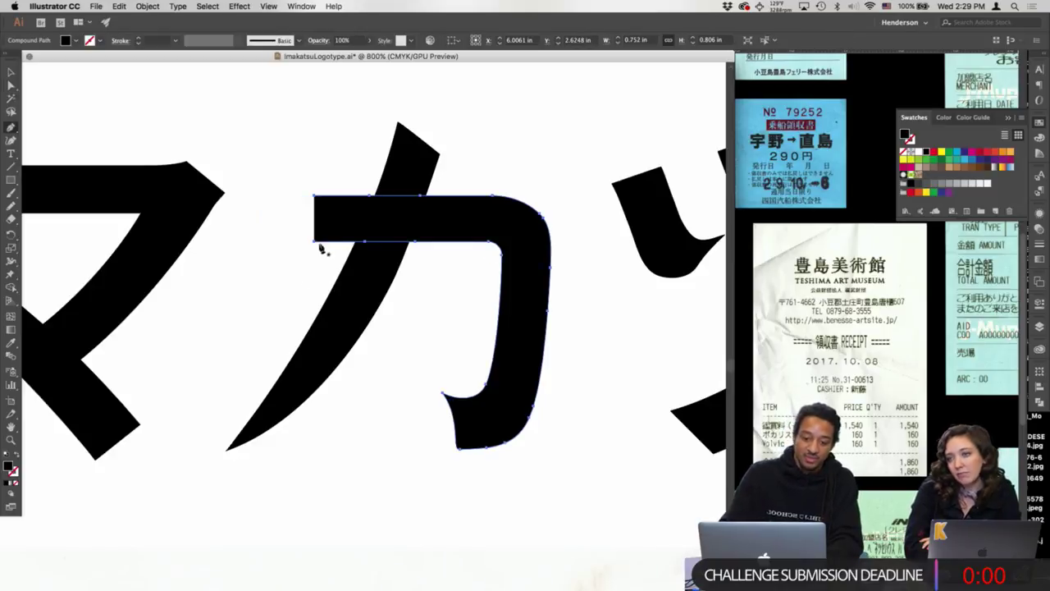
{"action": "key", "text": "p"}
{"action": "left_click", "coordinate": [314, 196]}
{"action": "left_click", "coordinate": [314, 242]}
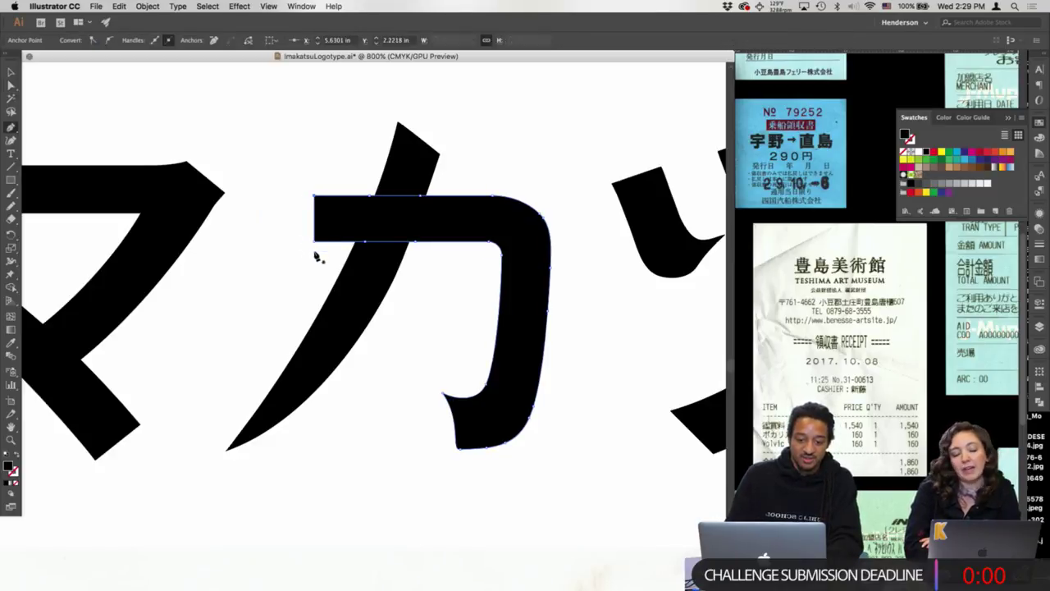
- Lengthen the カ's crossbar to the left, convert its upper-left anchor to smooth and retract the handle along the top edge
{"action": "key", "text": "a"}
{"action": "left_click_drag", "start_coordinate": [296, 188], "coordinate": [279, 238]}
{"action": "left_click", "coordinate": [281, 203]}
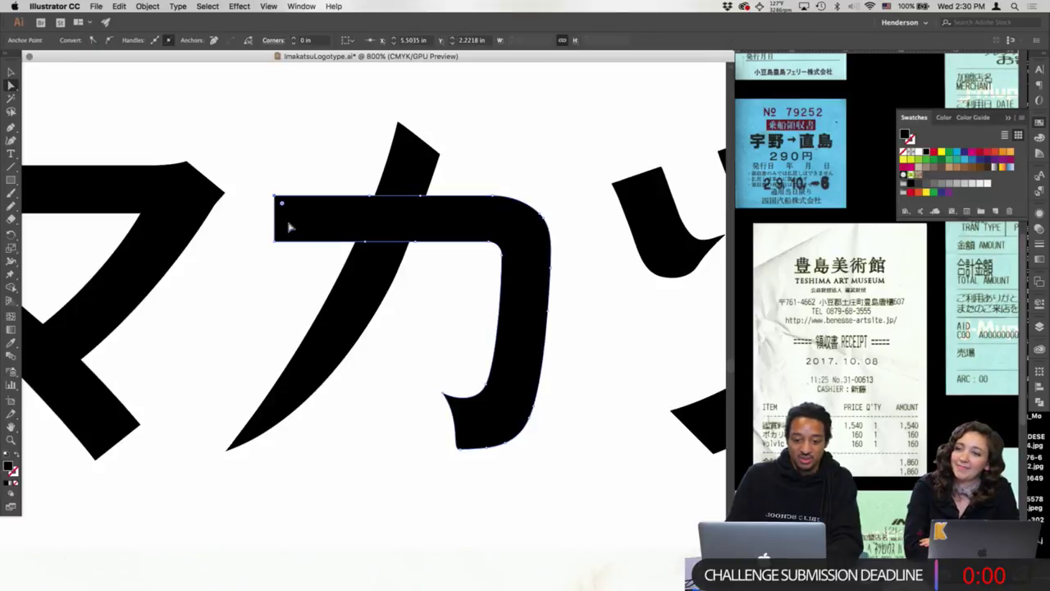
{"action": "left_click", "coordinate": [109, 40]}
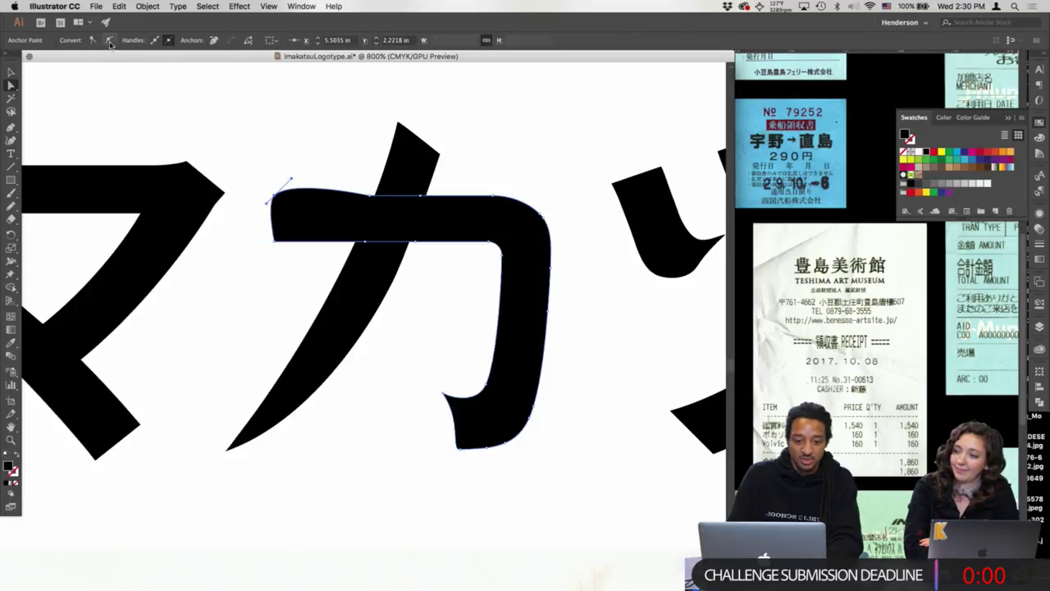
{"action": "left_click", "coordinate": [288, 184]}
{"action": "left_click", "coordinate": [274, 196]}
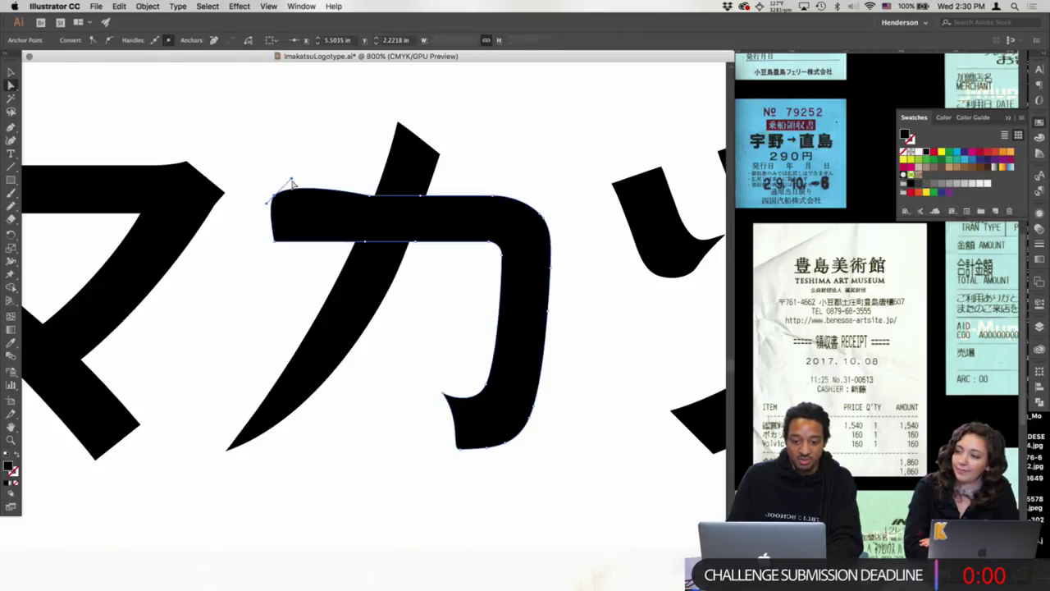
{"action": "left_click_drag", "start_coordinate": [292, 183], "coordinate": [274, 203]}
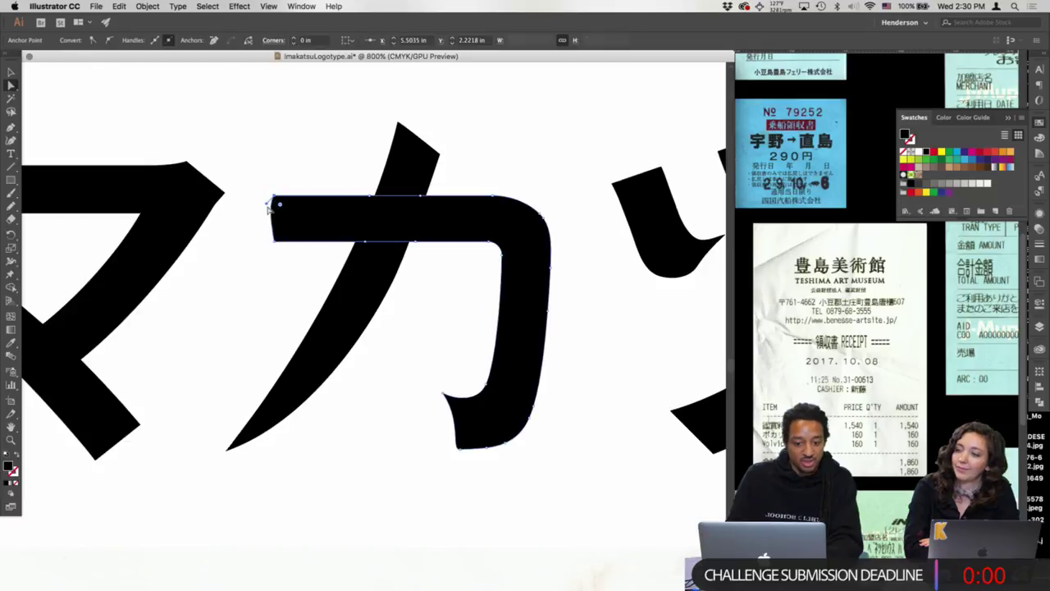
- Pull the crossbar's lower-left corner outward to a point and bend the end edge into a concave curve
{"action": "left_click_drag", "start_coordinate": [277, 246], "coordinate": [249, 239]}
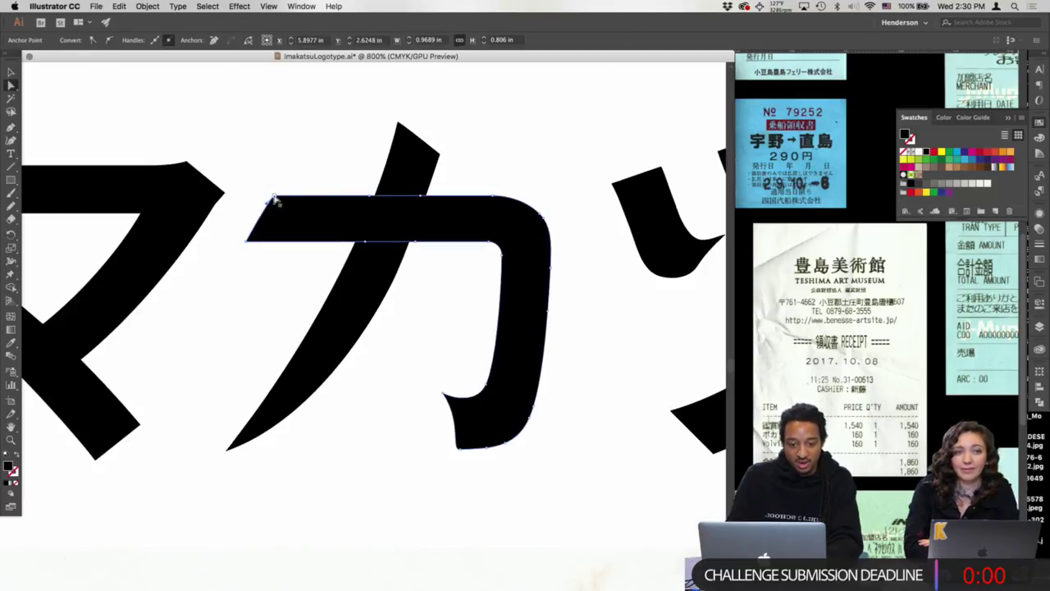
{"action": "left_click_drag", "start_coordinate": [274, 198], "coordinate": [283, 239]}
{"action": "left_click", "coordinate": [304, 182]}
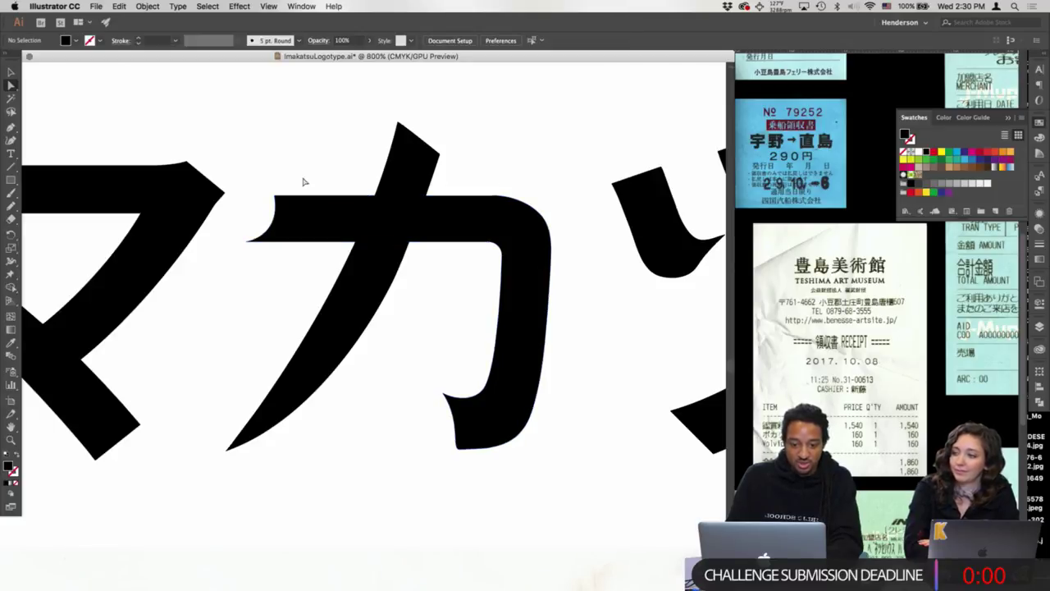
- Select the flared end of the カ's crossbar and nudge it to the right to shorten the bar slightly
{"action": "left_click", "coordinate": [281, 205]}
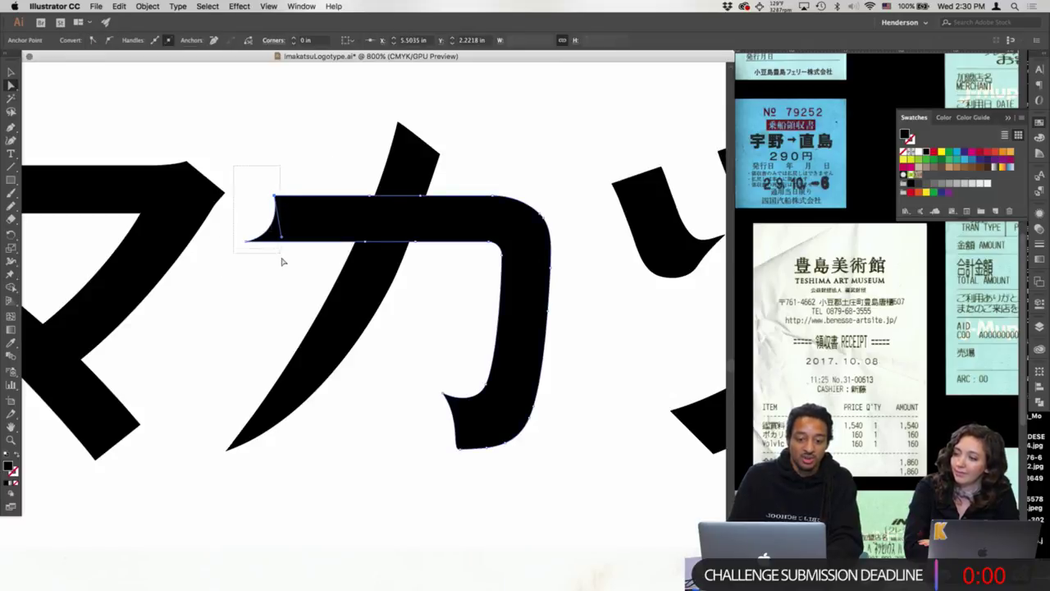
{"action": "left_click_drag", "start_coordinate": [282, 261], "coordinate": [281, 261]}
{"action": "key", "text": "Right"}
{"action": "key", "text": "Right"}
{"action": "key", "text": "Right"}
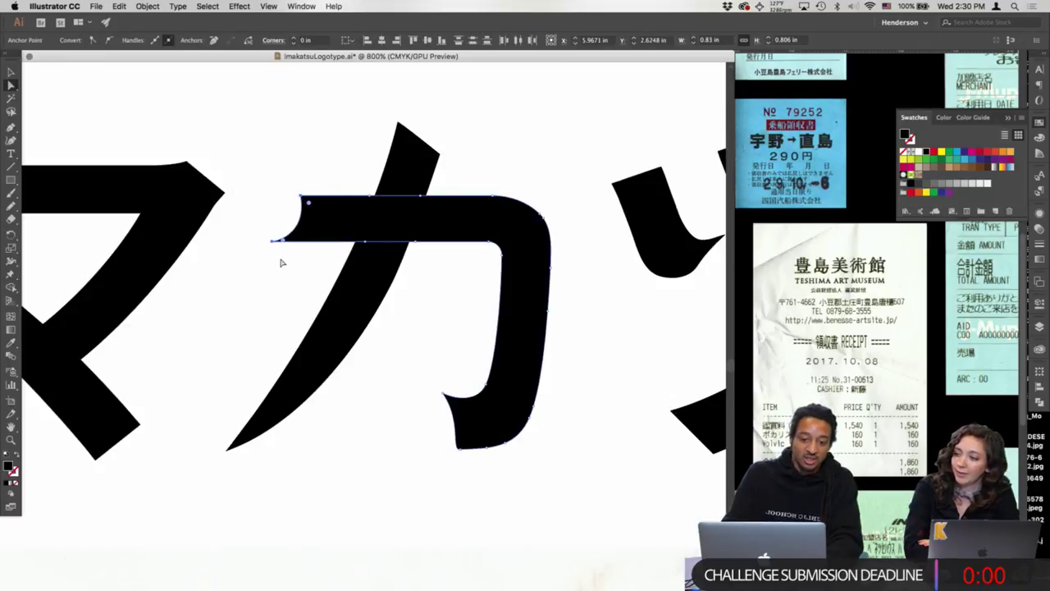
{"action": "key", "text": "Left"}
{"action": "key", "text": "Left"}
{"action": "left_click", "coordinate": [324, 180]}
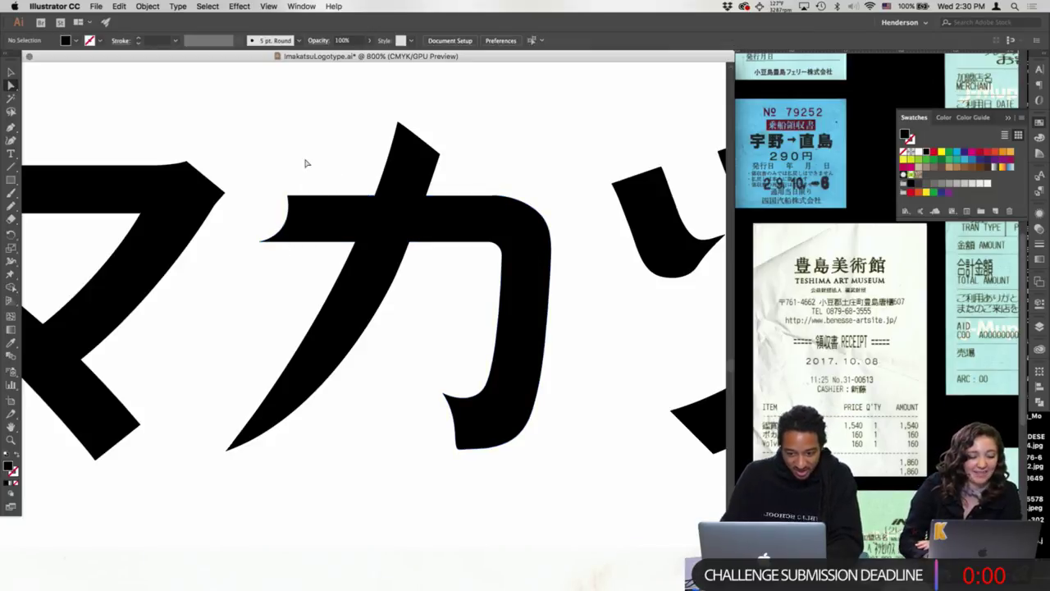
- Remove the redundant anchors along the カ's crossbar and rejoin its underside with a straight Pen tool segment
{"action": "left_click", "coordinate": [492, 210]}
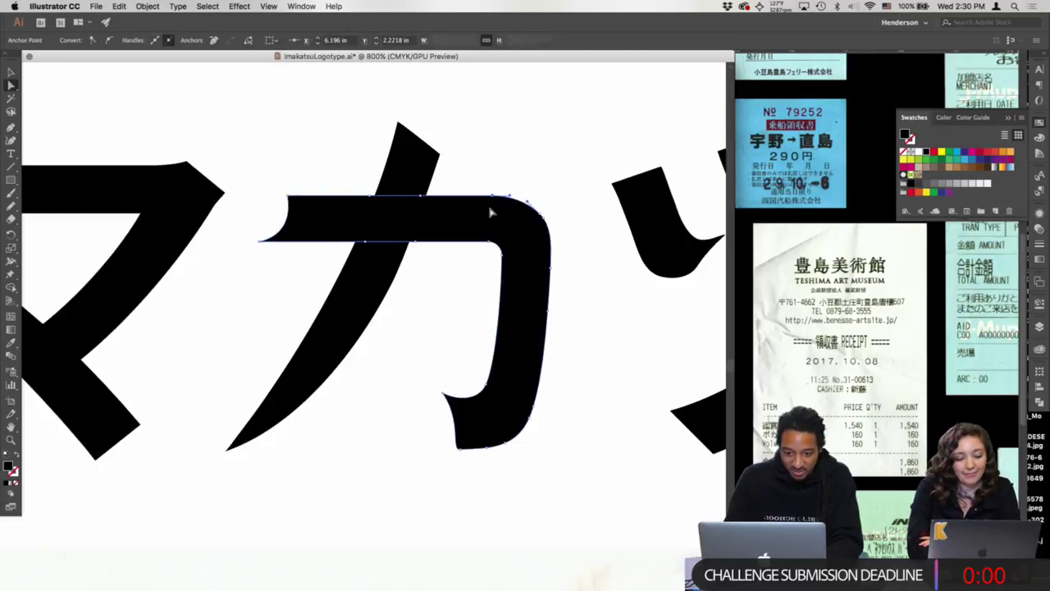
{"action": "key", "text": "p"}
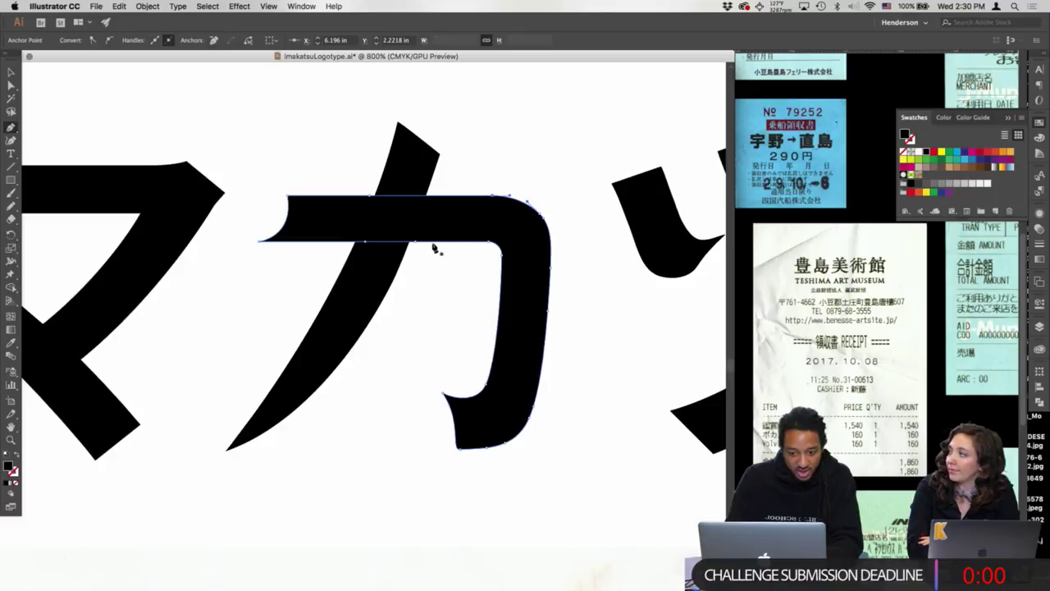
{"action": "key", "text": "a"}
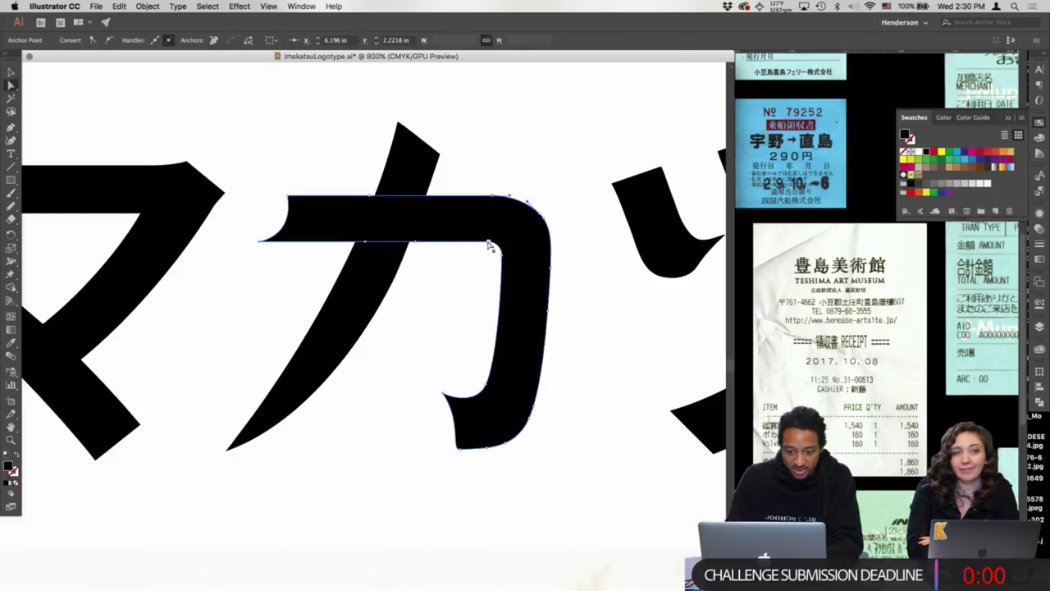
{"action": "left_click", "coordinate": [490, 243]}
{"action": "key", "text": "p"}
{"action": "left_click", "coordinate": [415, 242], "text": "super"}
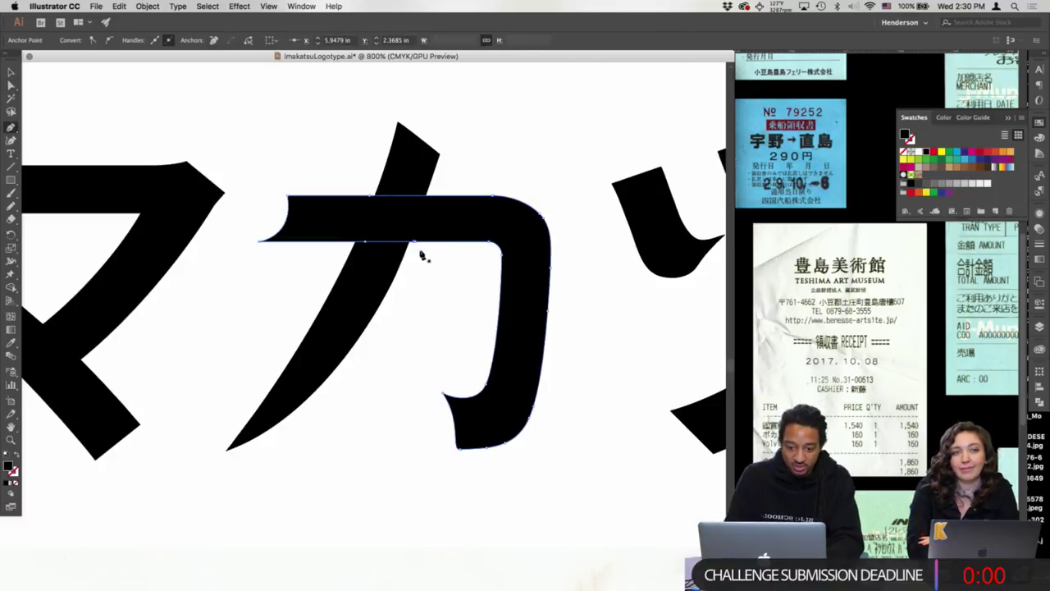
{"action": "left_click", "coordinate": [490, 242], "text": "super"}
{"action": "left_click", "coordinate": [490, 243]}
{"action": "key", "text": "super+z"}
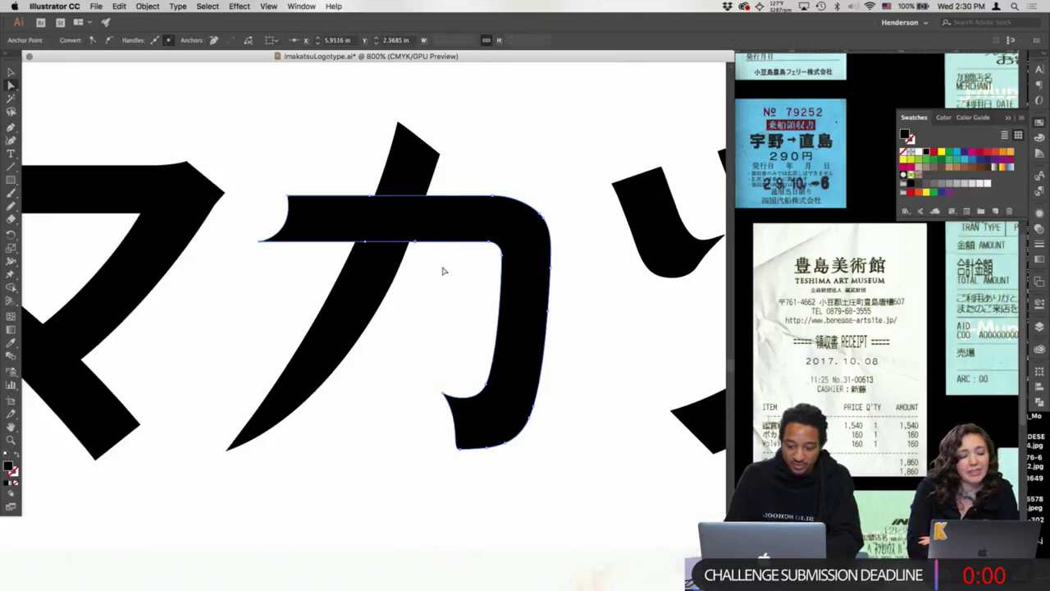
{"action": "left_click_drag", "start_coordinate": [489, 242], "coordinate": [380, 241]}
{"action": "left_click", "coordinate": [489, 242]}
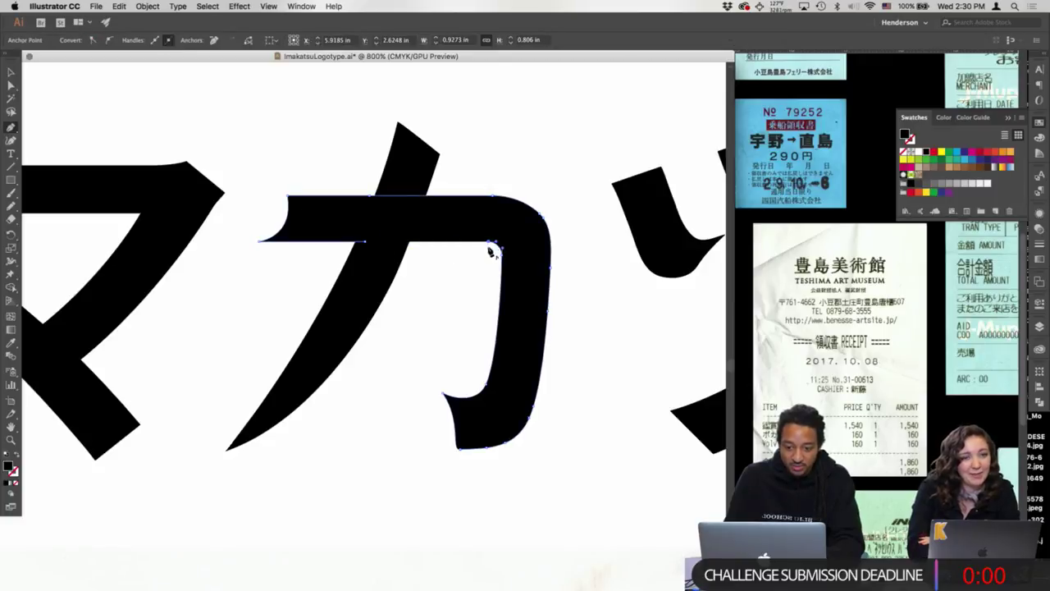
{"action": "left_click", "coordinate": [365, 242]}
{"action": "key", "text": "a"}
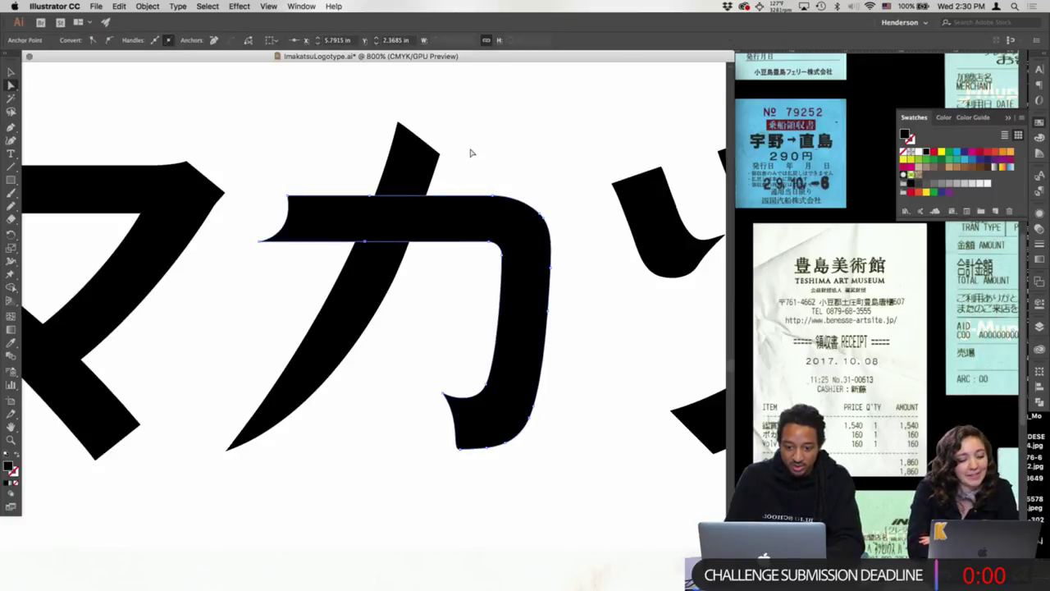
- Extend the flared left end of the カ's crossbar farther left and compare the whole word with the brush reference
{"action": "left_click", "coordinate": [468, 153]}
{"action": "left_click_drag", "start_coordinate": [252, 173], "coordinate": [234, 242]}
{"action": "left_click", "coordinate": [256, 180]}
{"action": "key", "text": "super+minus"}
{"action": "key", "text": "super+minus"}
{"action": "key", "text": "super+minus"}
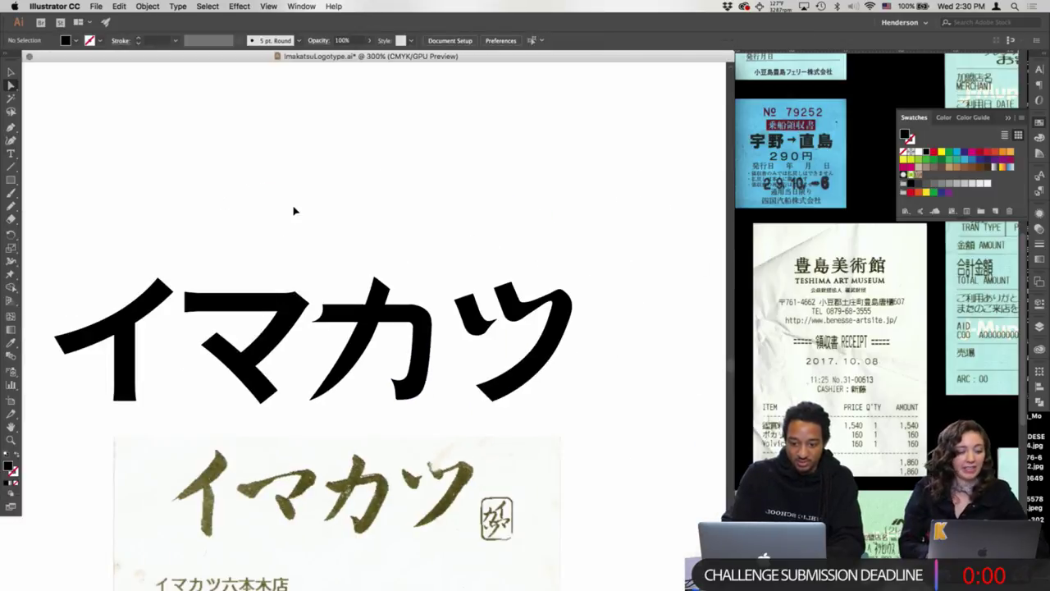
{"action": "key", "text": "super+plus"}
{"action": "key", "text": "super+plus"}
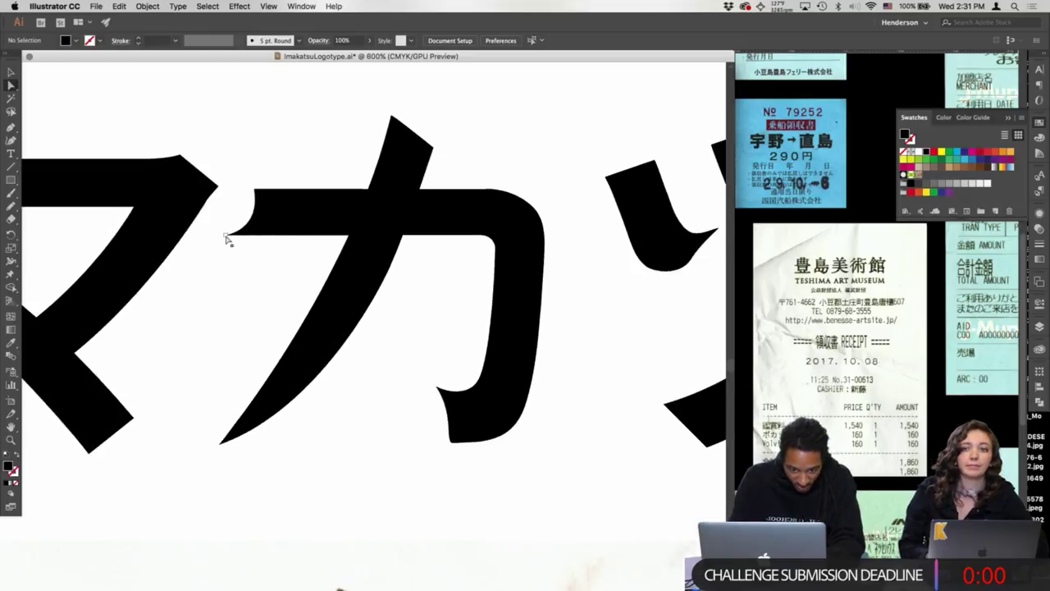
- Select the anchors at the flared left end of the カ's crossbar
{"action": "left_click", "coordinate": [228, 236]}
{"action": "left_click", "coordinate": [257, 235]}
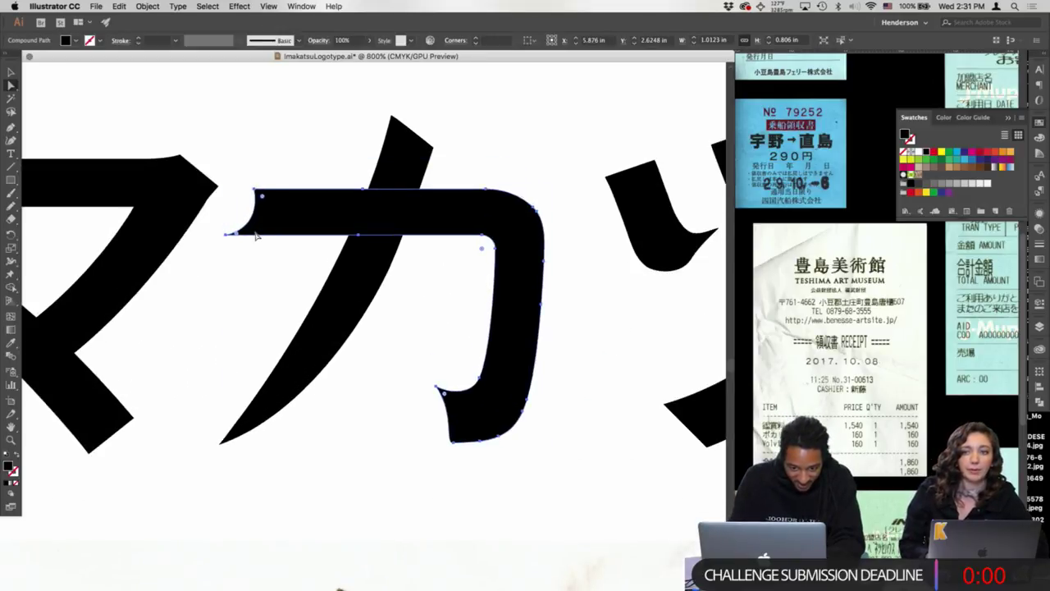
{"action": "left_click", "coordinate": [227, 236]}
{"action": "left_click_drag", "start_coordinate": [261, 231], "coordinate": [255, 190]}
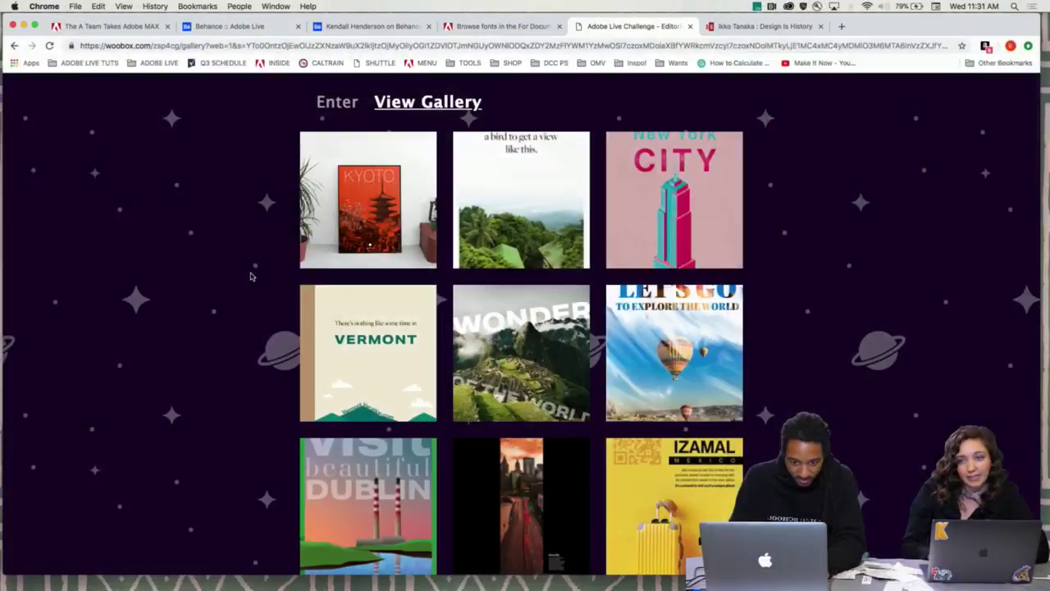
- Switch to Chrome and browse the travel posters submitted to the Adobe Live Challenge gallery
{"action": "scroll", "coordinate": [251, 271], "scroll_direction": "down", "scroll_amount": 5}
{"action": "scroll", "coordinate": [251, 277], "scroll_direction": "down", "scroll_amount": 1}
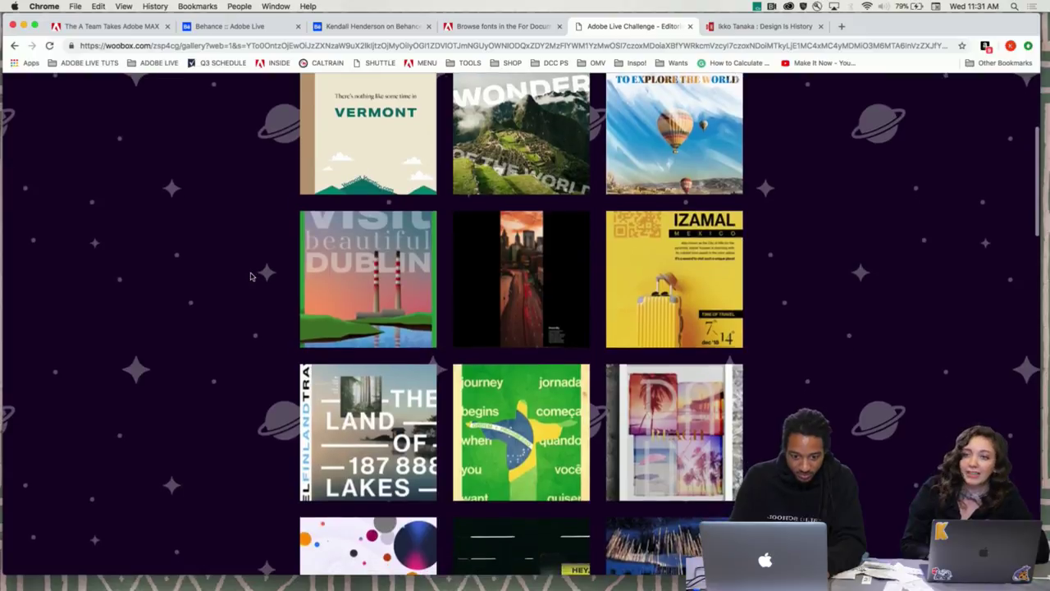
{"action": "scroll", "coordinate": [251, 277], "scroll_direction": "down", "scroll_amount": 2}
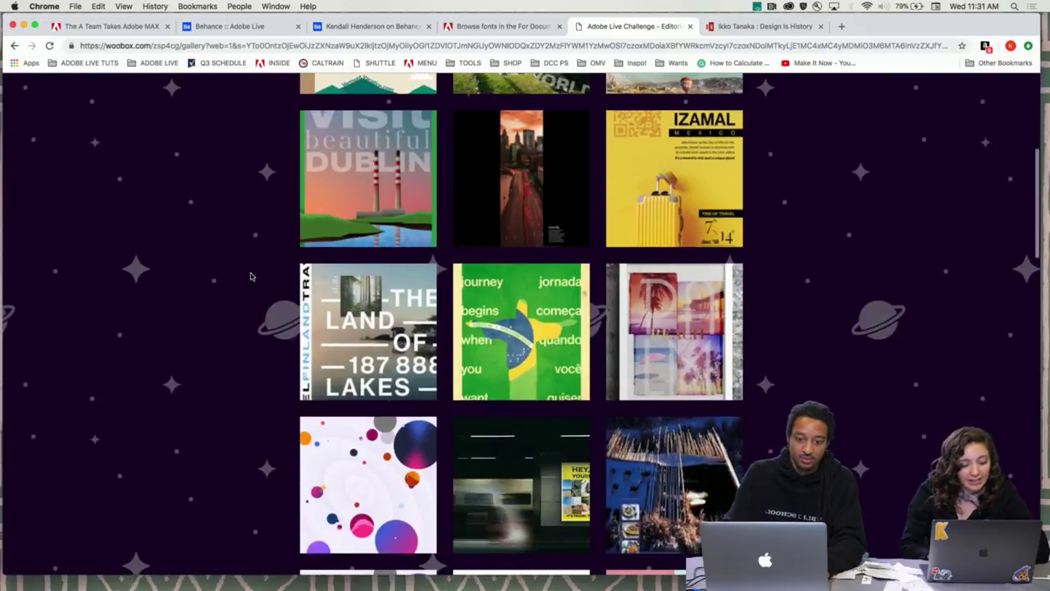
{"action": "scroll", "coordinate": [251, 277], "scroll_direction": "up", "scroll_amount": 6}
{"action": "scroll", "coordinate": [251, 276], "scroll_direction": "down", "scroll_amount": 3}
{"action": "scroll", "coordinate": [251, 277], "scroll_direction": "up", "scroll_amount": 5}
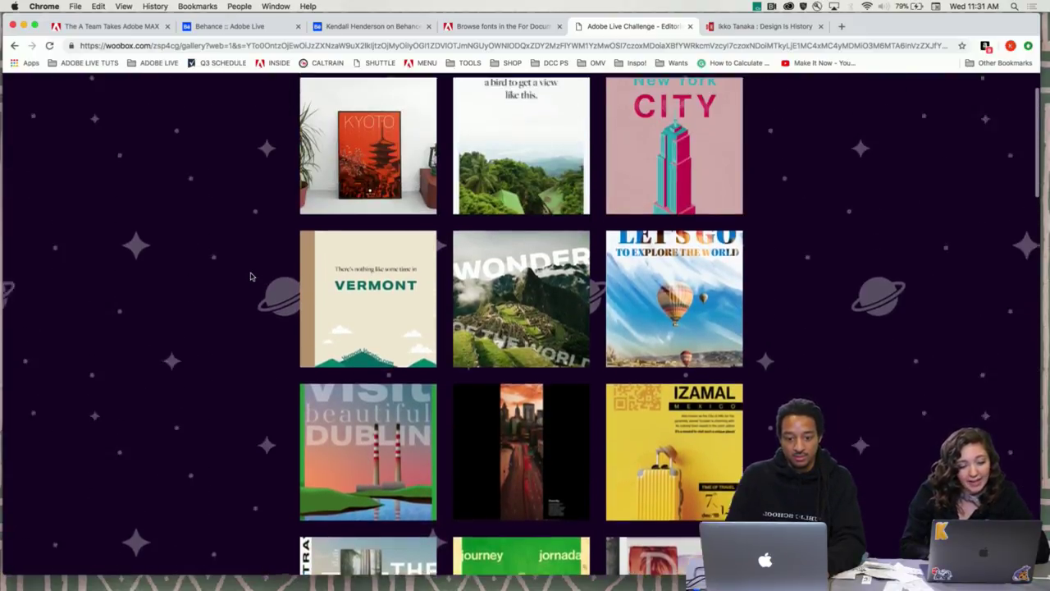
{"action": "scroll", "coordinate": [251, 277], "scroll_direction": "down", "scroll_amount": 1}
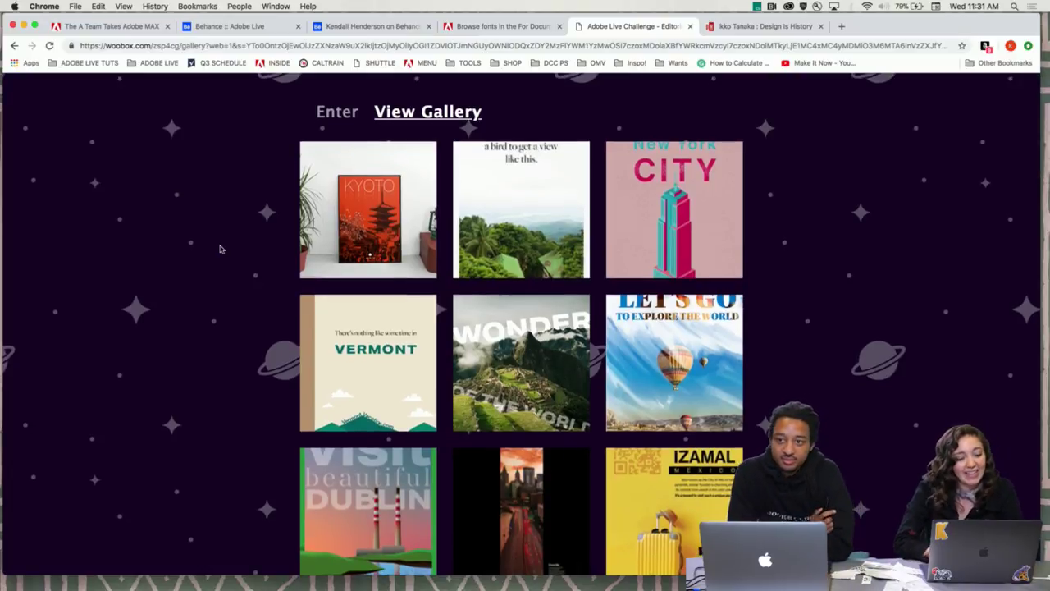
- View the designer's Behance profile and read the For Documentation with Adobe Live font pack page
{"action": "left_click", "coordinate": [371, 25]}
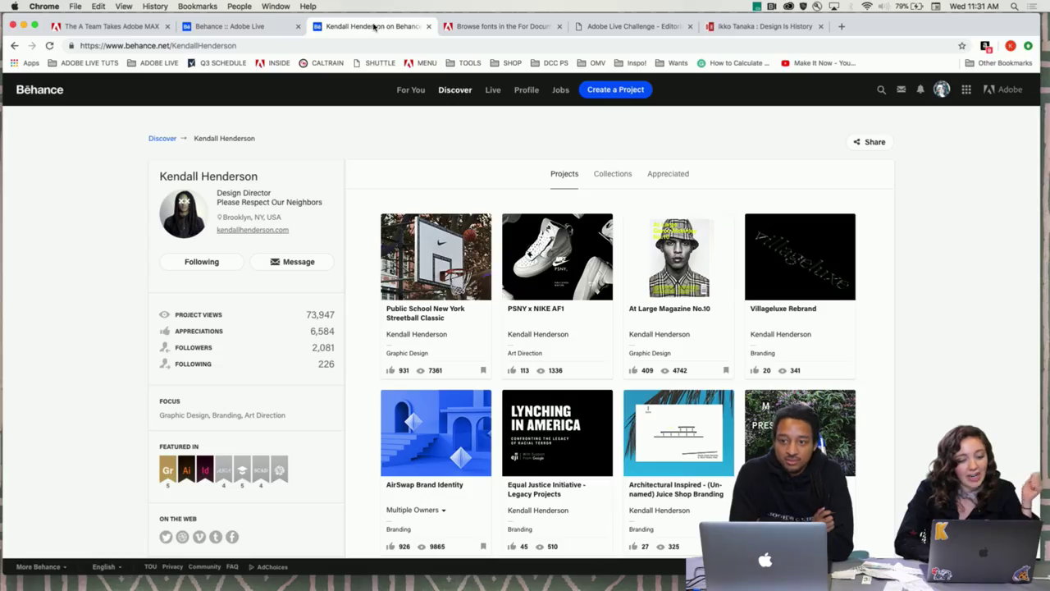
{"action": "left_click", "coordinate": [508, 26]}
{"action": "scroll", "coordinate": [343, 181], "scroll_direction": "up", "scroll_amount": 10}
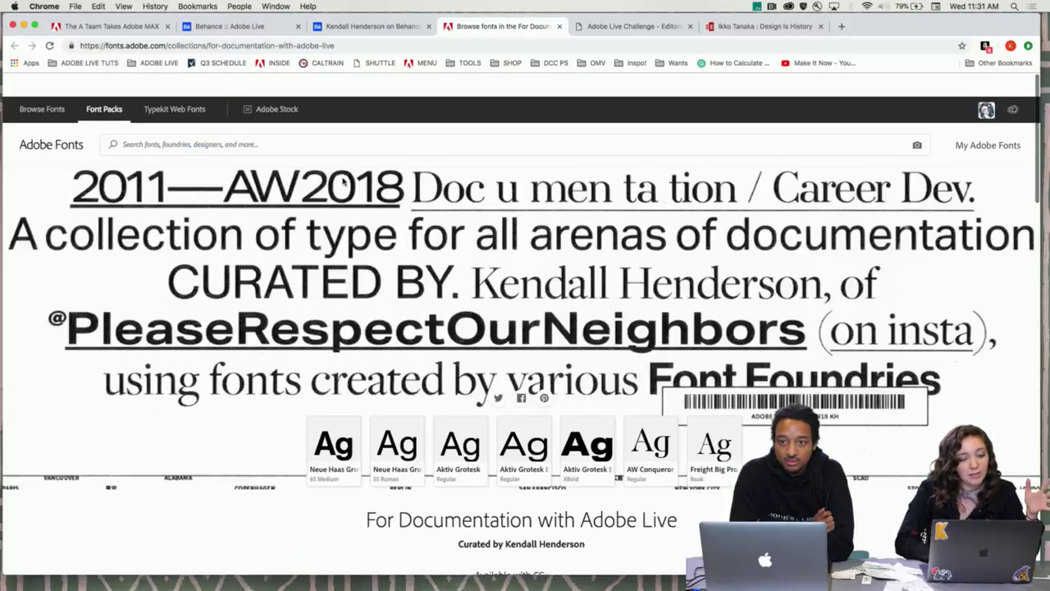
{"action": "scroll", "coordinate": [343, 181], "scroll_direction": "down", "scroll_amount": 3}
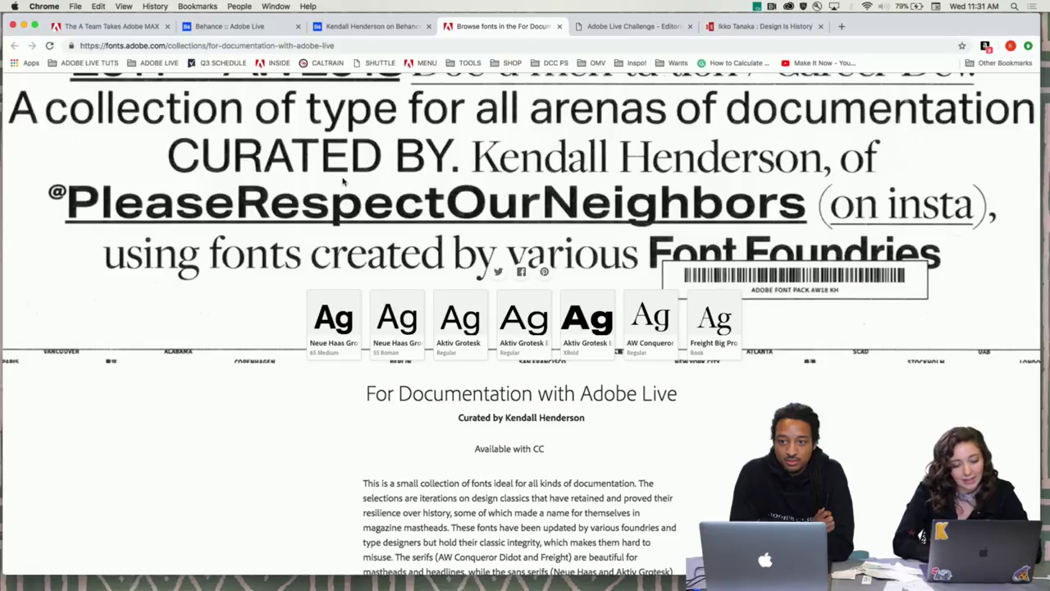
{"action": "scroll", "coordinate": [343, 181], "scroll_direction": "down", "scroll_amount": 1}
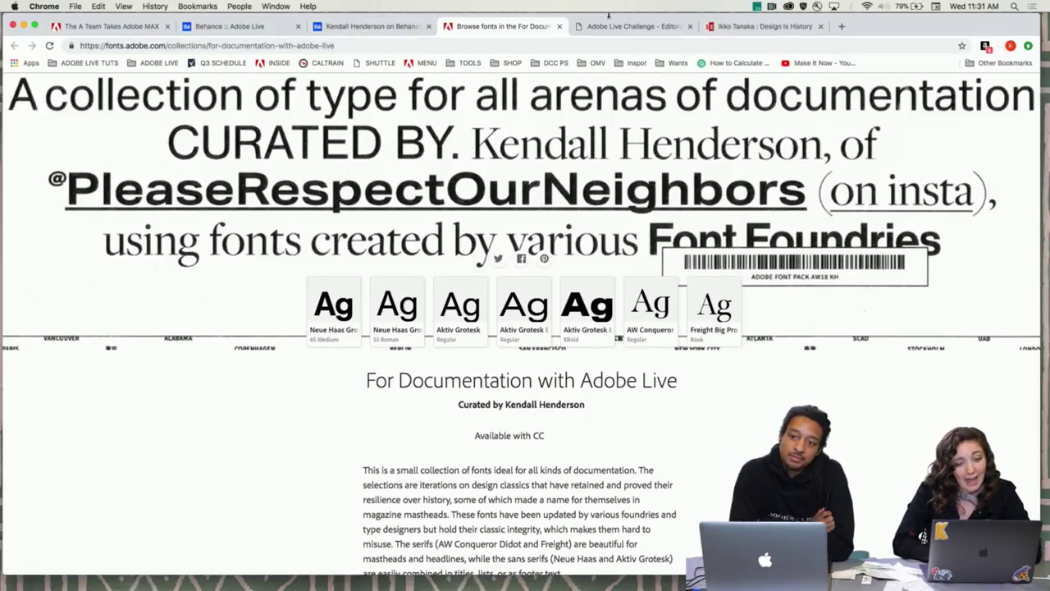
- Return to the challenge gallery and open the Palm Beach poster's full-size image
{"action": "left_click", "coordinate": [643, 24]}
{"action": "scroll", "coordinate": [547, 266], "scroll_direction": "down", "scroll_amount": 5}
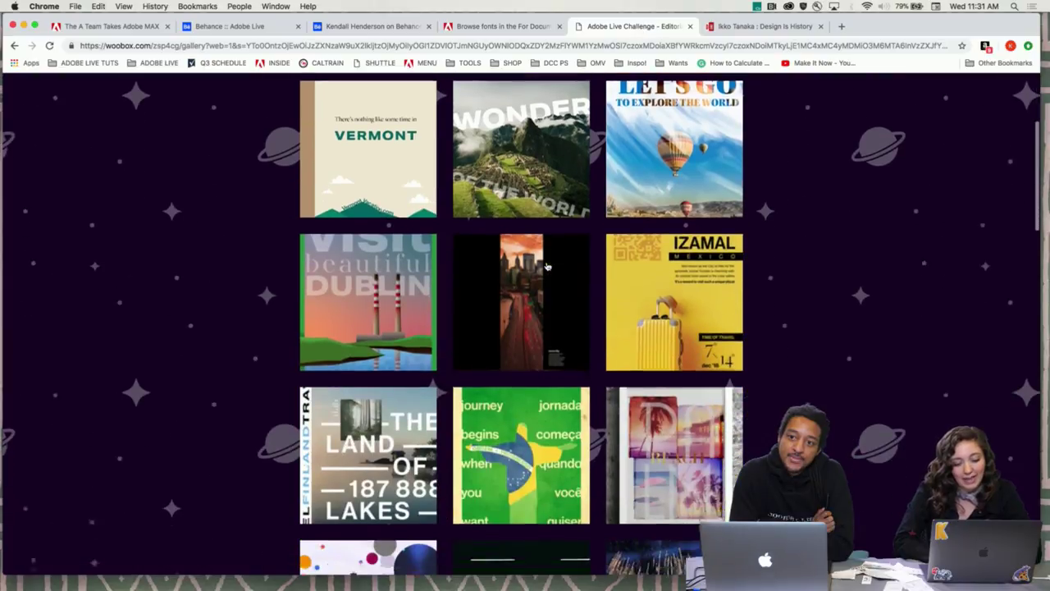
{"action": "left_click", "coordinate": [671, 264]}
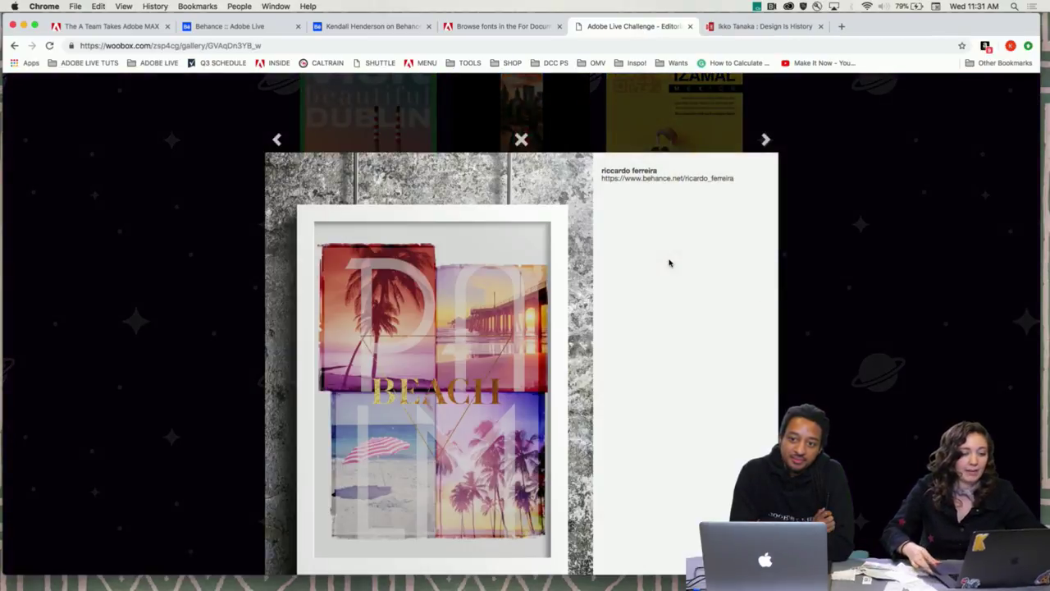
{"action": "left_click", "coordinate": [399, 474]}
- Examine the Palm Beach poster's lettering and photo collage at full size from the upper photos to the lower ones
{"action": "key", "text": "super+equal"}
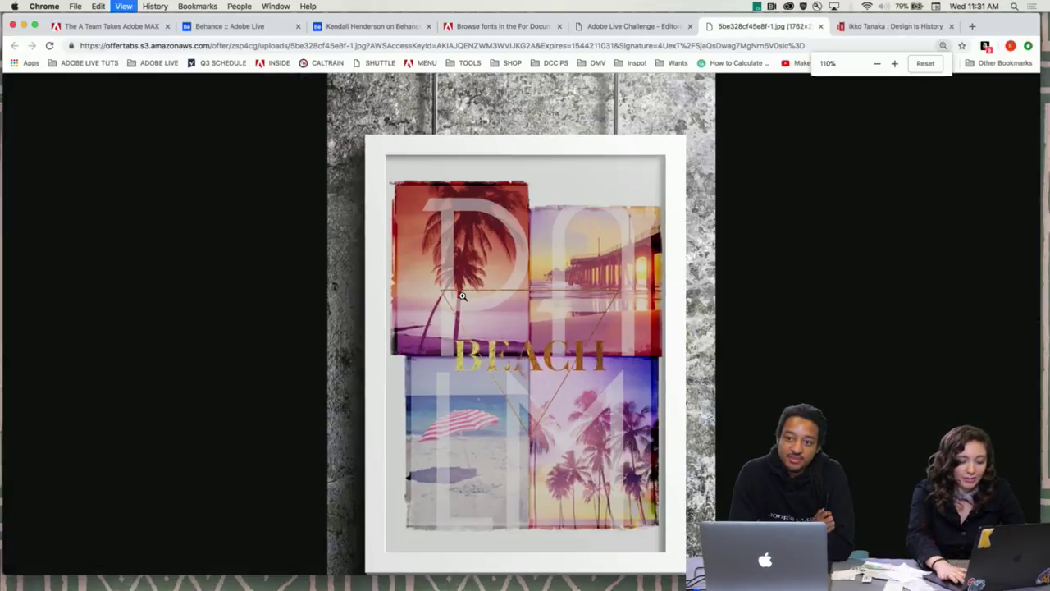
{"action": "key", "text": "super+minus"}
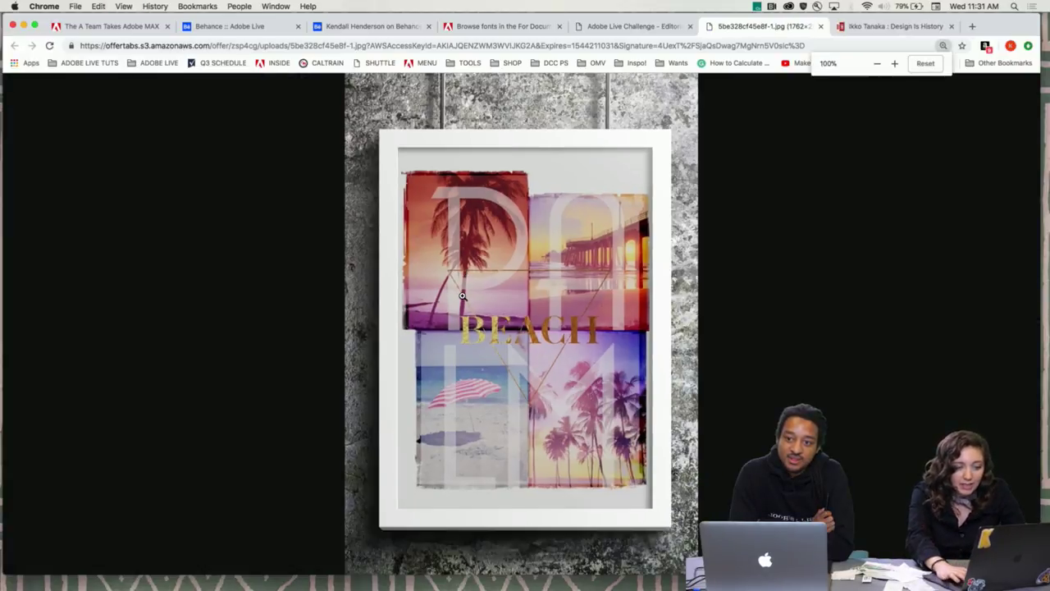
{"action": "left_click", "coordinate": [518, 306]}
{"action": "scroll", "coordinate": [518, 306], "scroll_direction": "up", "scroll_amount": 3}
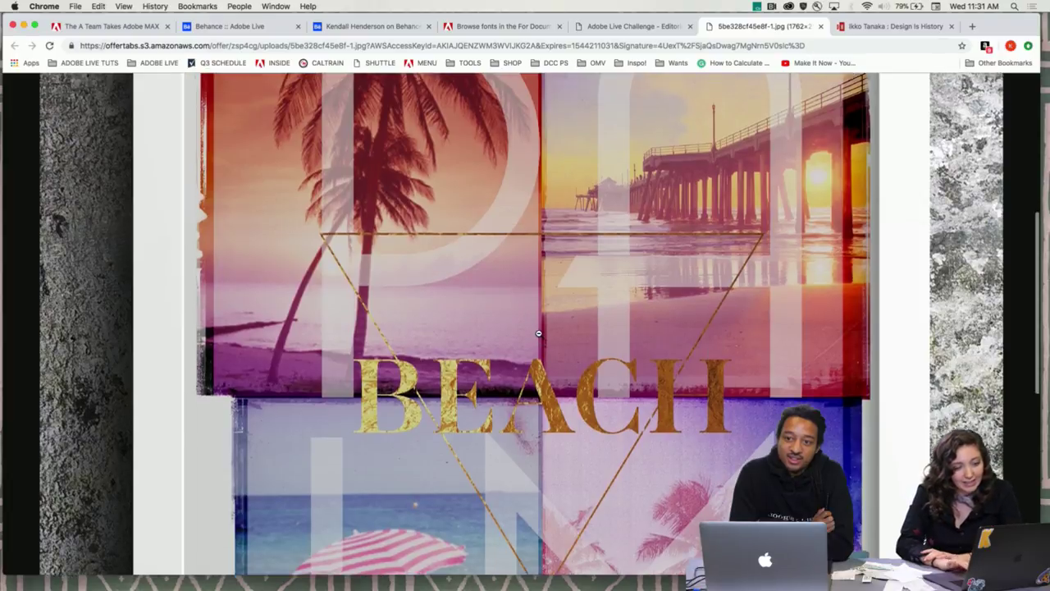
{"action": "scroll", "coordinate": [539, 333], "scroll_direction": "down", "scroll_amount": 5}
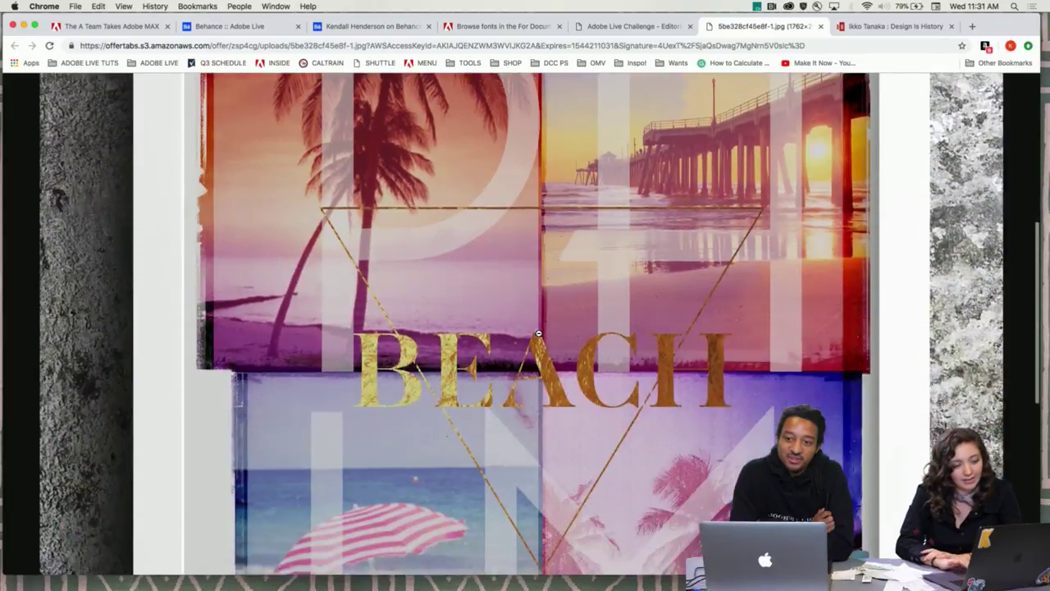
{"action": "scroll", "coordinate": [540, 333], "scroll_direction": "down", "scroll_amount": 6}
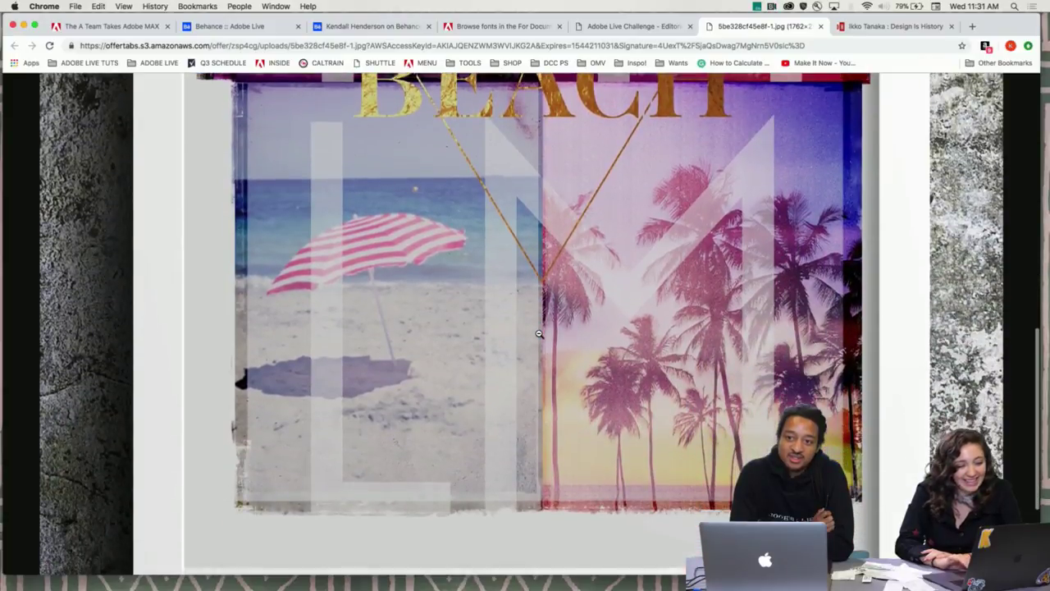
- Zoom the Palm Beach poster back out, return to the challenge gallery and open the green Brazil poster's full-size image
{"action": "left_click", "coordinate": [539, 334]}
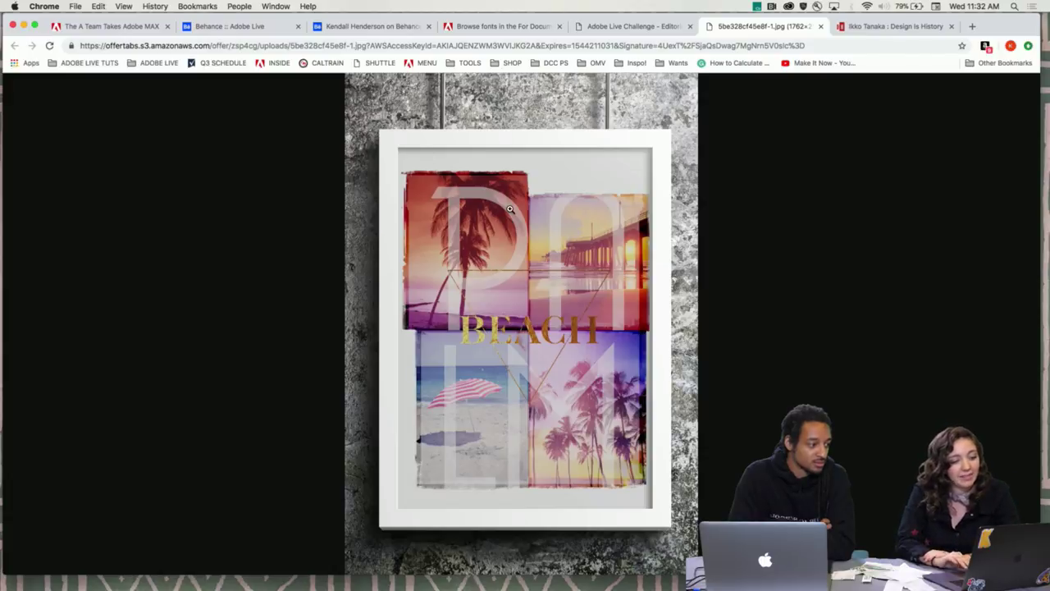
{"action": "left_click", "coordinate": [649, 20]}
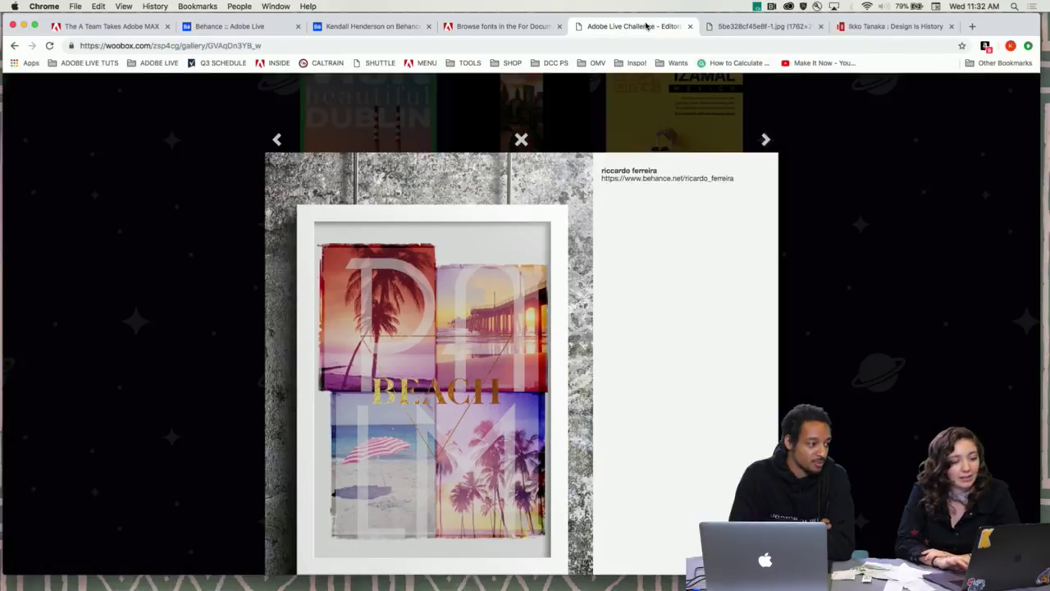
{"action": "left_click", "coordinate": [200, 348]}
{"action": "left_click", "coordinate": [516, 289]}
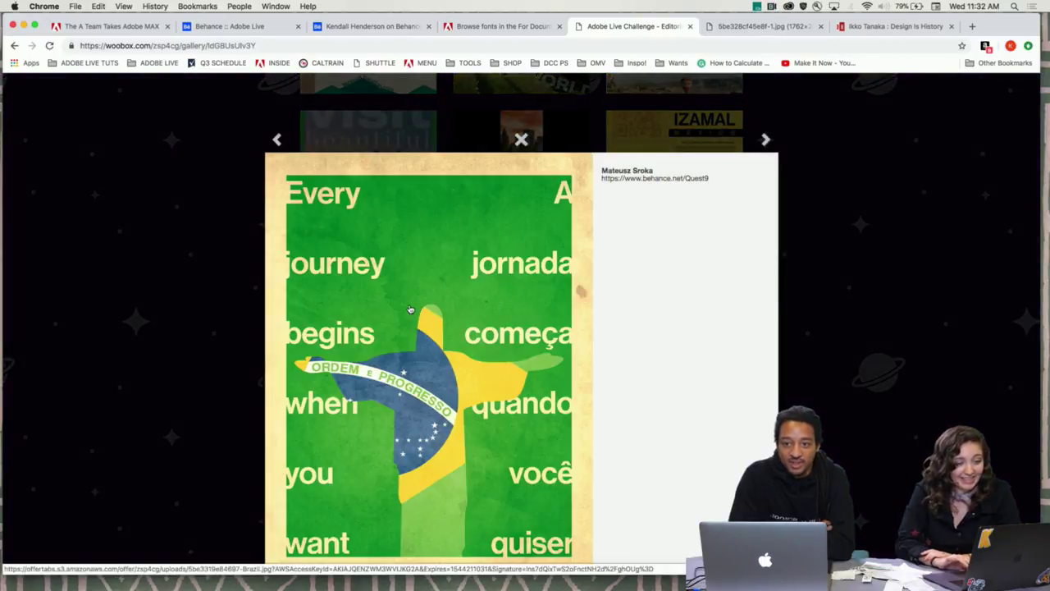
{"action": "left_click", "coordinate": [418, 307]}
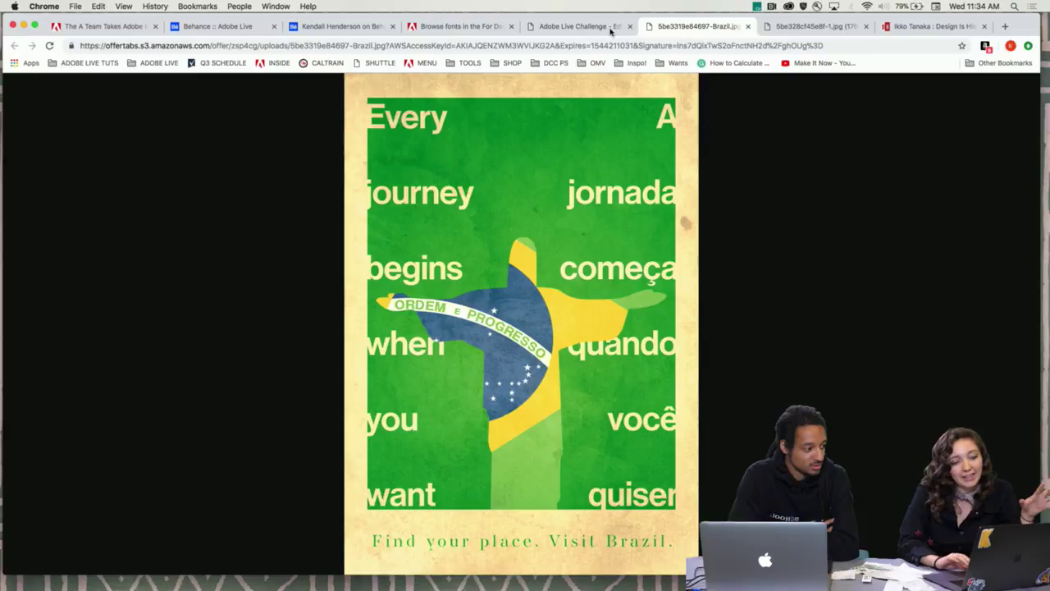
- Go back to the challenge gallery and open the full-size image of the Finland "The Land of 187 888 Lakes" poster
{"action": "left_click", "coordinate": [580, 26]}
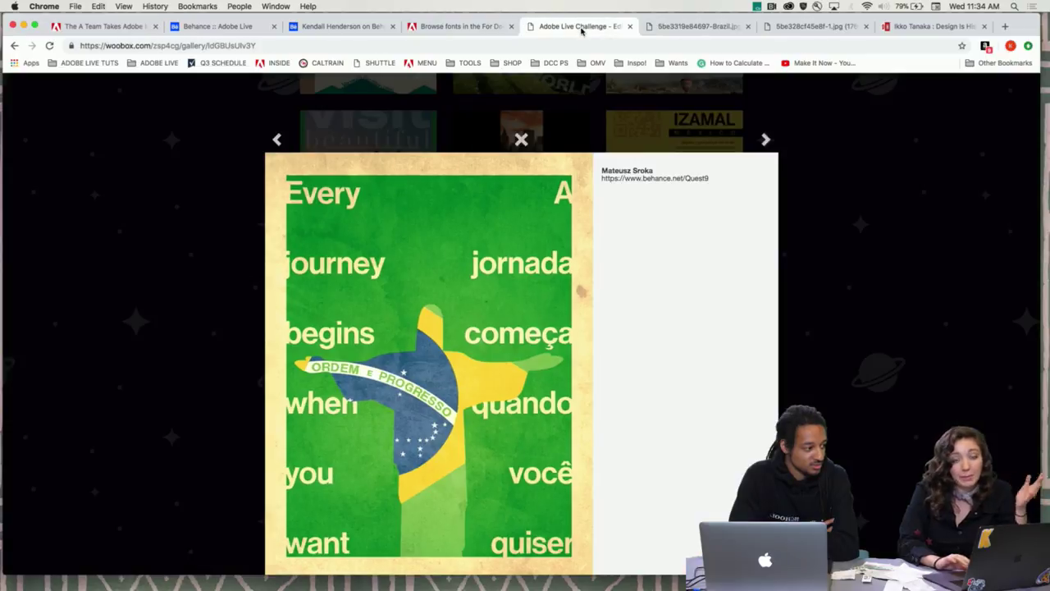
{"action": "left_click", "coordinate": [190, 280]}
{"action": "scroll", "coordinate": [324, 341], "scroll_direction": "up", "scroll_amount": 1}
{"action": "left_click", "coordinate": [325, 341]}
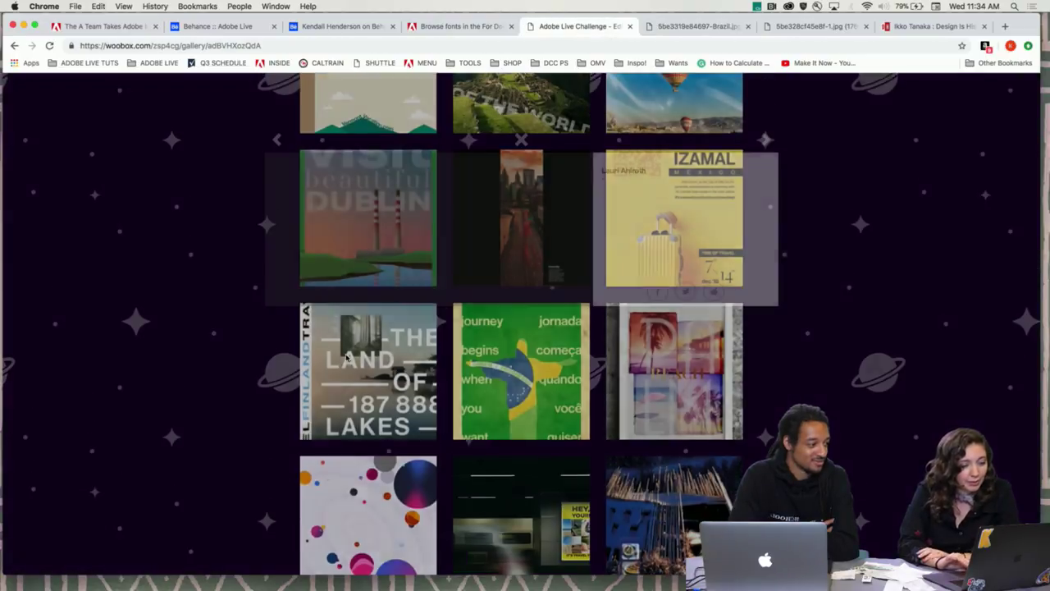
{"action": "left_click", "coordinate": [391, 320]}
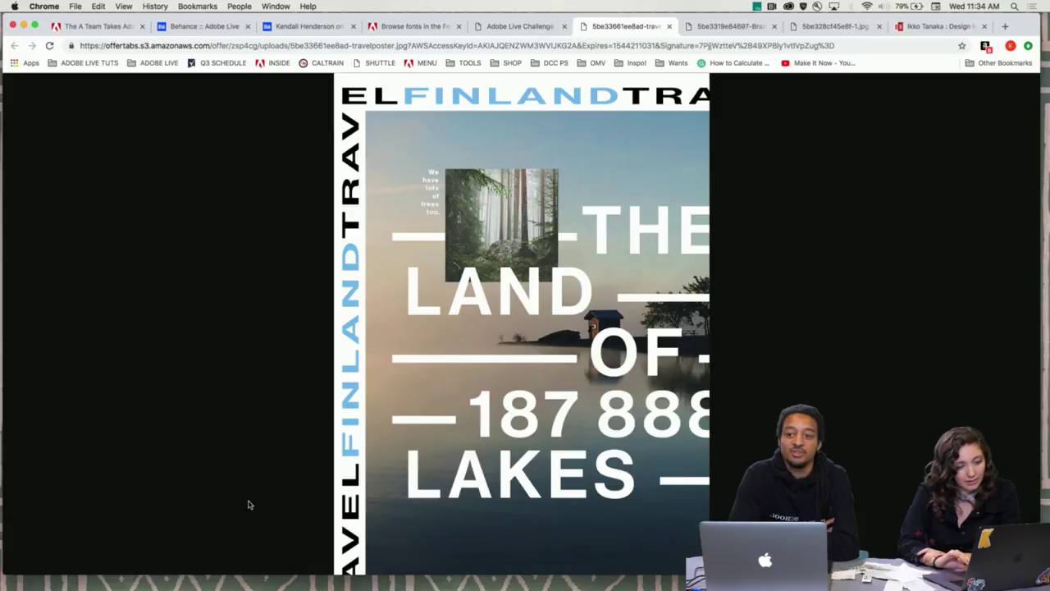
- Examine the Finland poster's small forest photo, caption and large headline lettering up close
{"action": "left_click", "coordinate": [432, 178]}
{"action": "scroll", "coordinate": [244, 355], "scroll_direction": "down", "scroll_amount": 3}
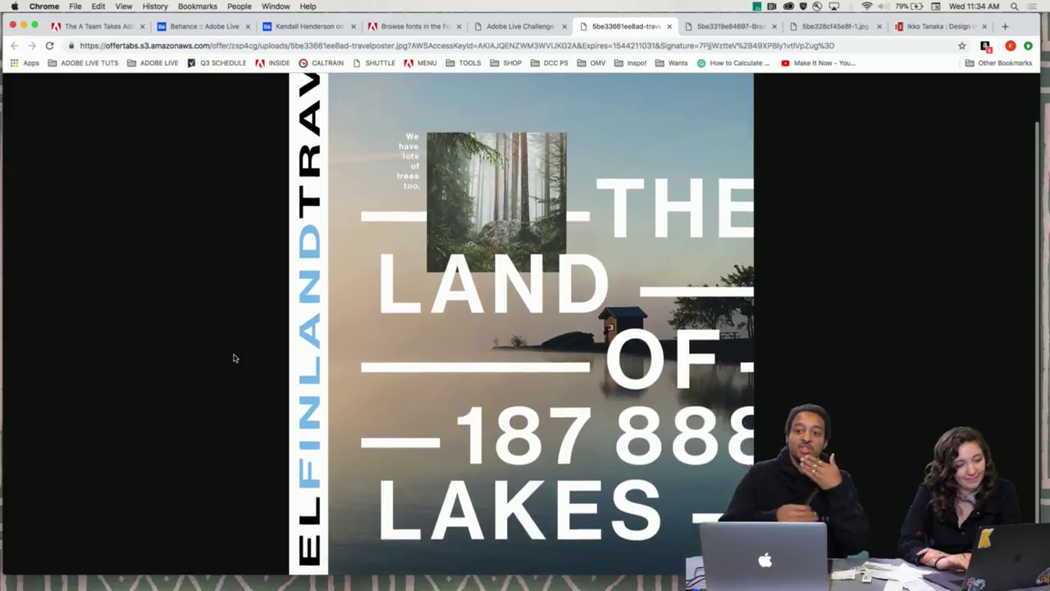
{"action": "left_click", "coordinate": [389, 342]}
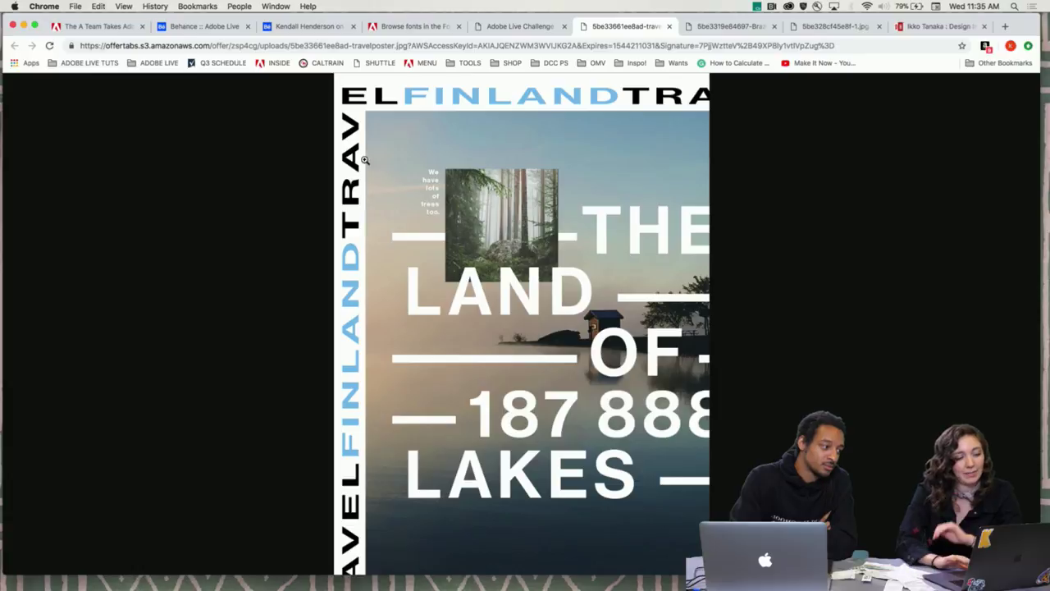
{"action": "left_click", "coordinate": [428, 200]}
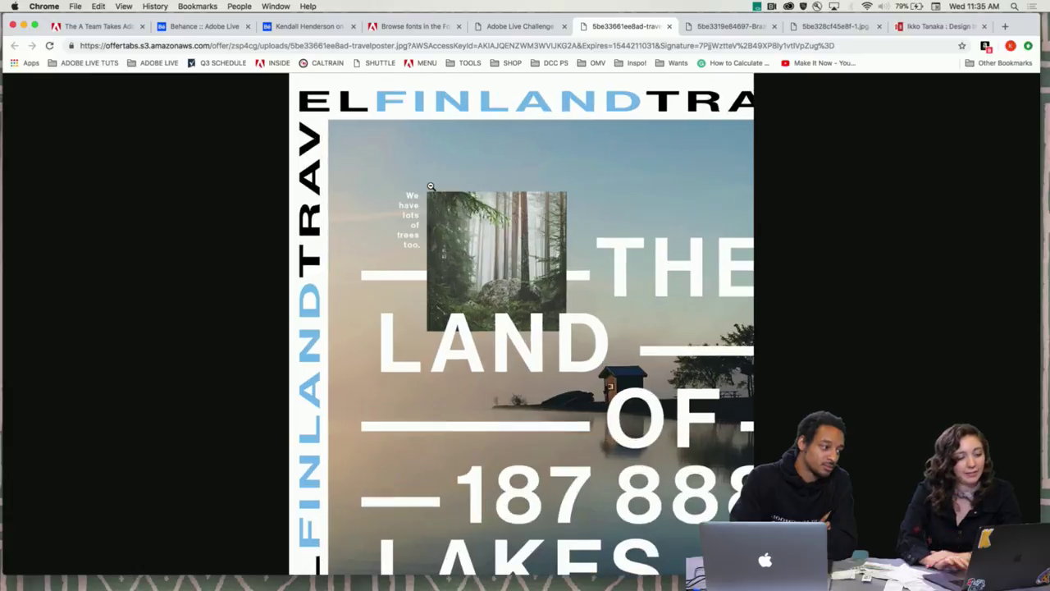
{"action": "left_click", "coordinate": [411, 247]}
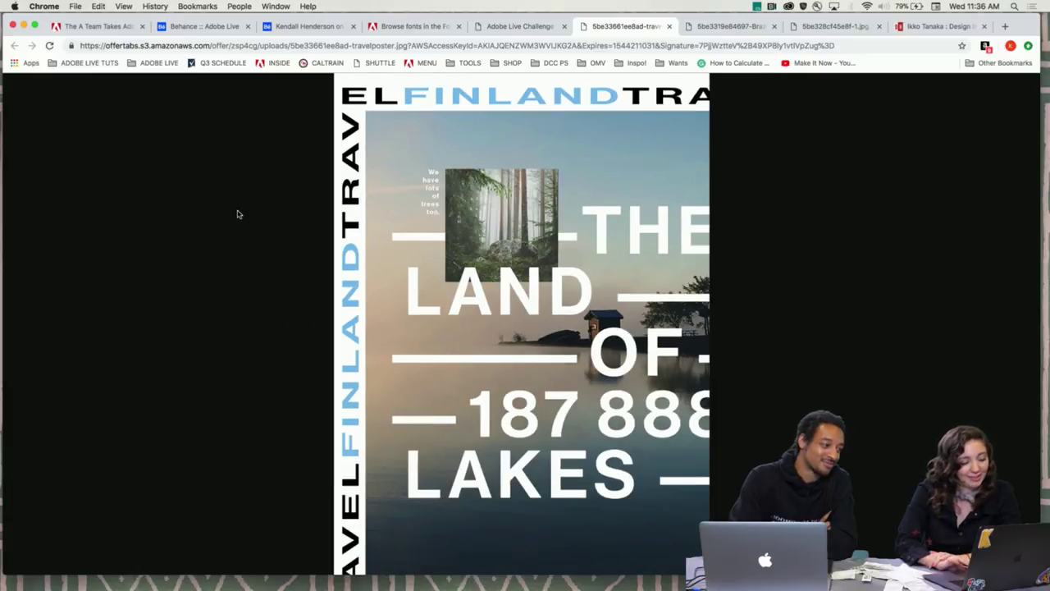
- Return to the challenge gallery and open the yellow Izamal, Mexico poster's full-size image
{"action": "left_click", "coordinate": [507, 24]}
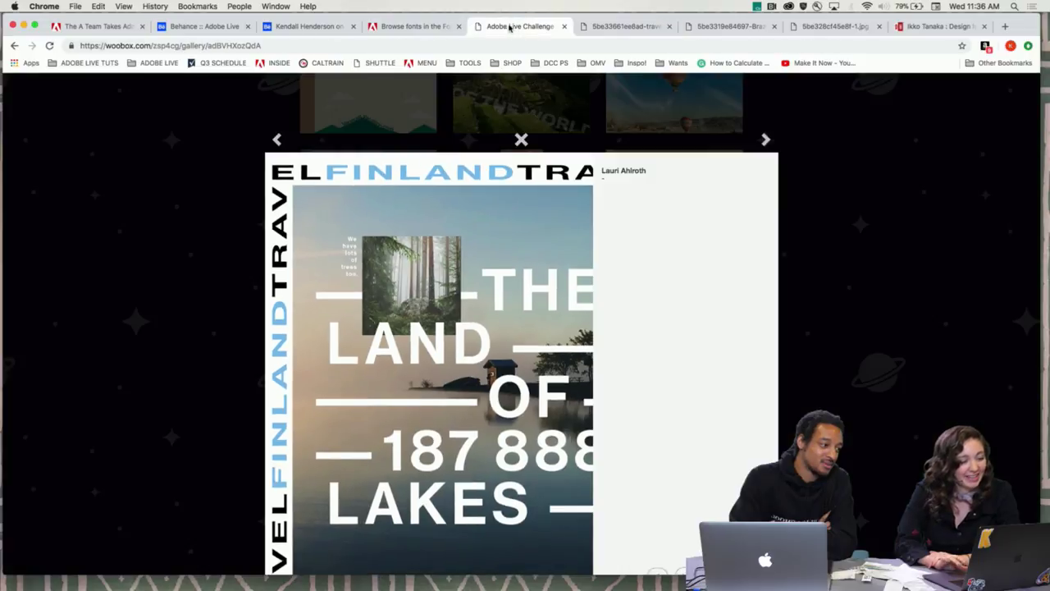
{"action": "left_click", "coordinate": [182, 267]}
{"action": "scroll", "coordinate": [392, 215], "scroll_direction": "up", "scroll_amount": 1}
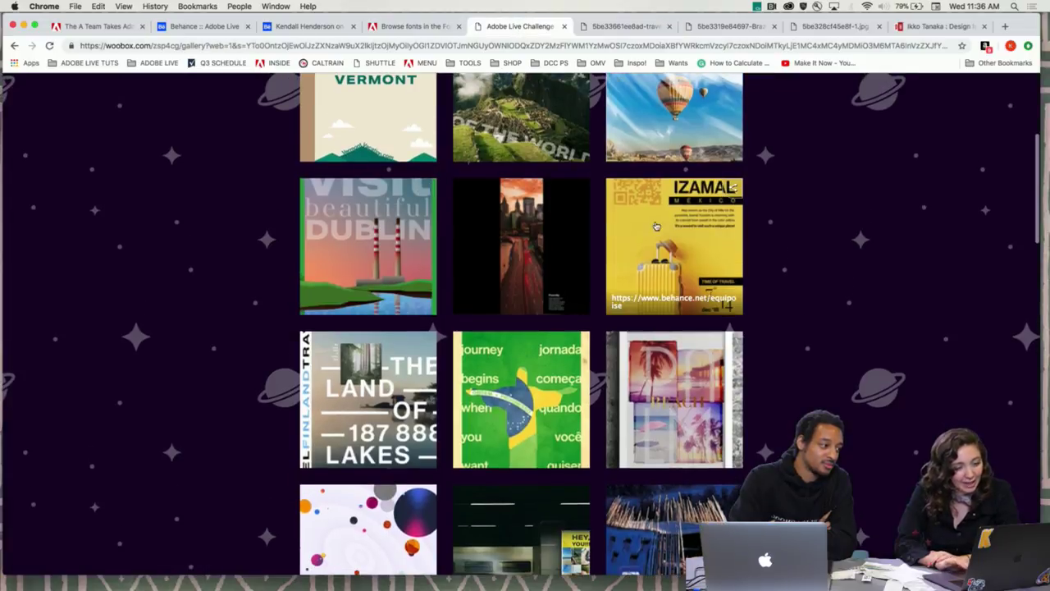
{"action": "left_click", "coordinate": [681, 205]}
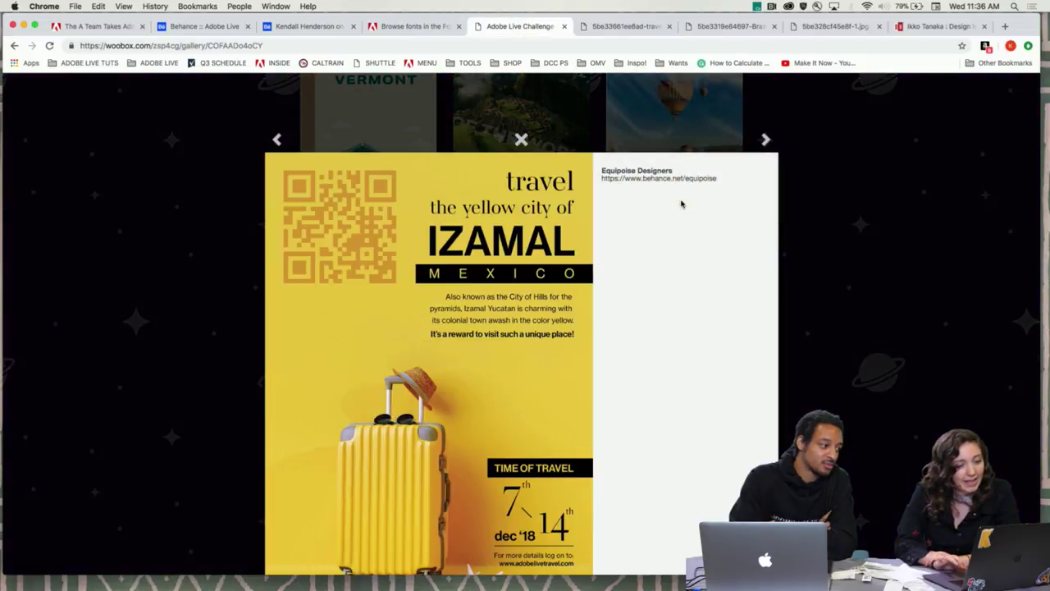
{"action": "left_click", "coordinate": [409, 328]}
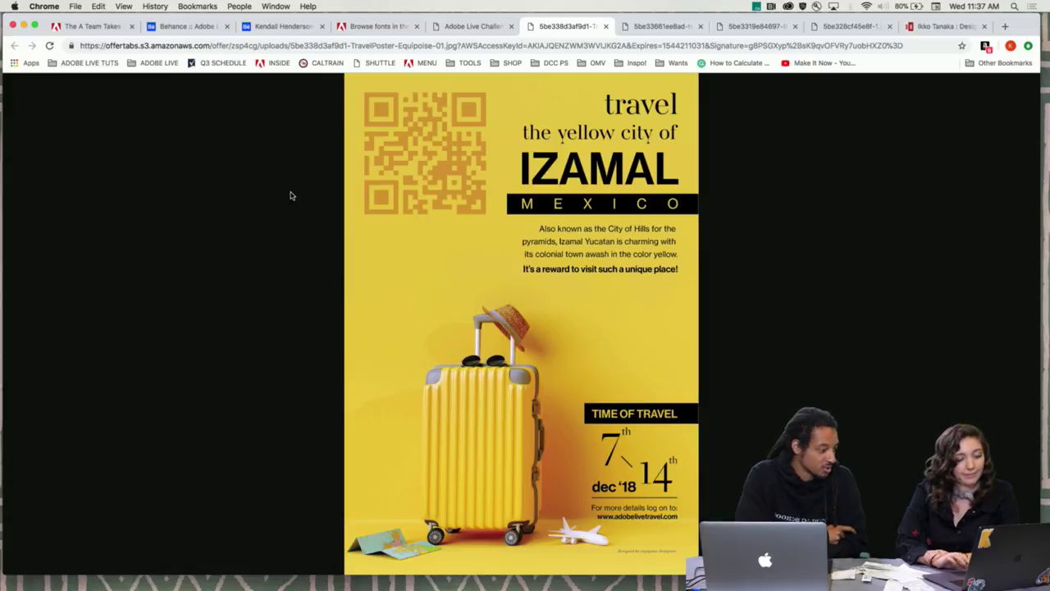
- Open the black "Adventure" city highway poster from the gallery at full size and inspect its details up close
{"action": "left_click", "coordinate": [473, 27]}
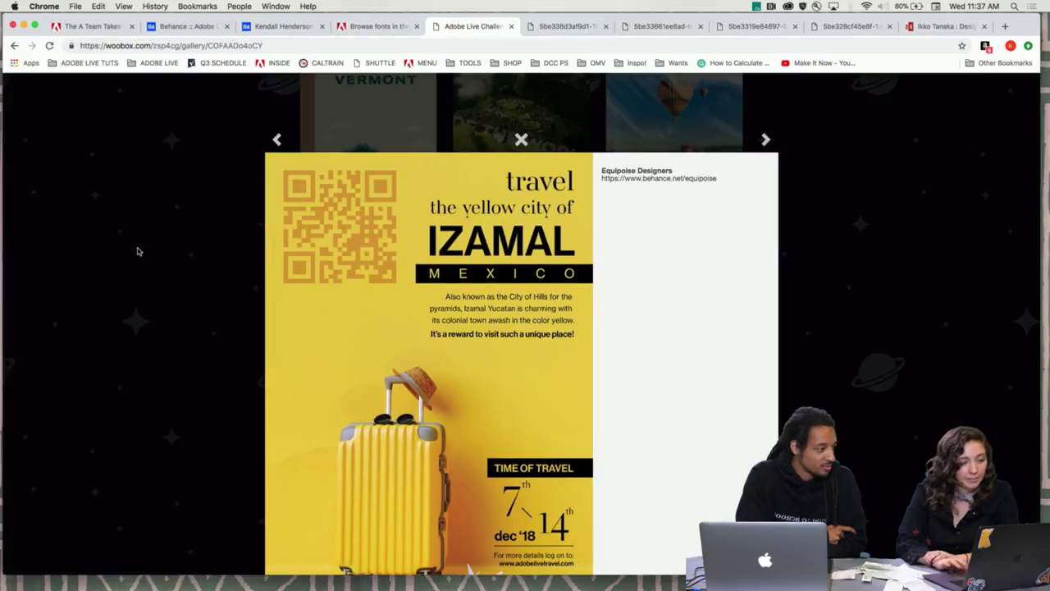
{"action": "left_click", "coordinate": [141, 263]}
{"action": "left_click", "coordinate": [490, 227]}
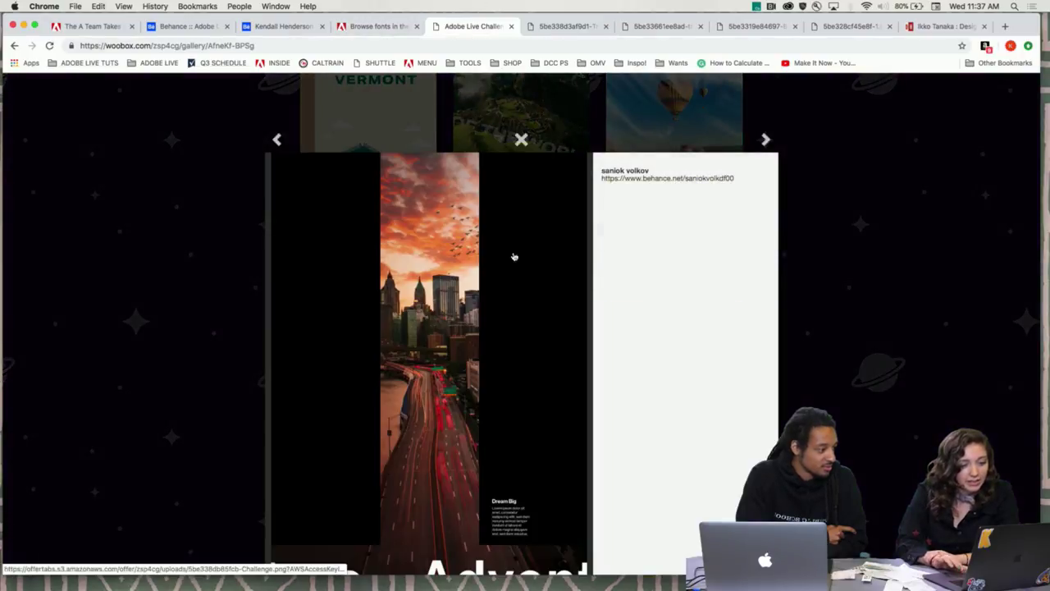
{"action": "left_click", "coordinate": [405, 399]}
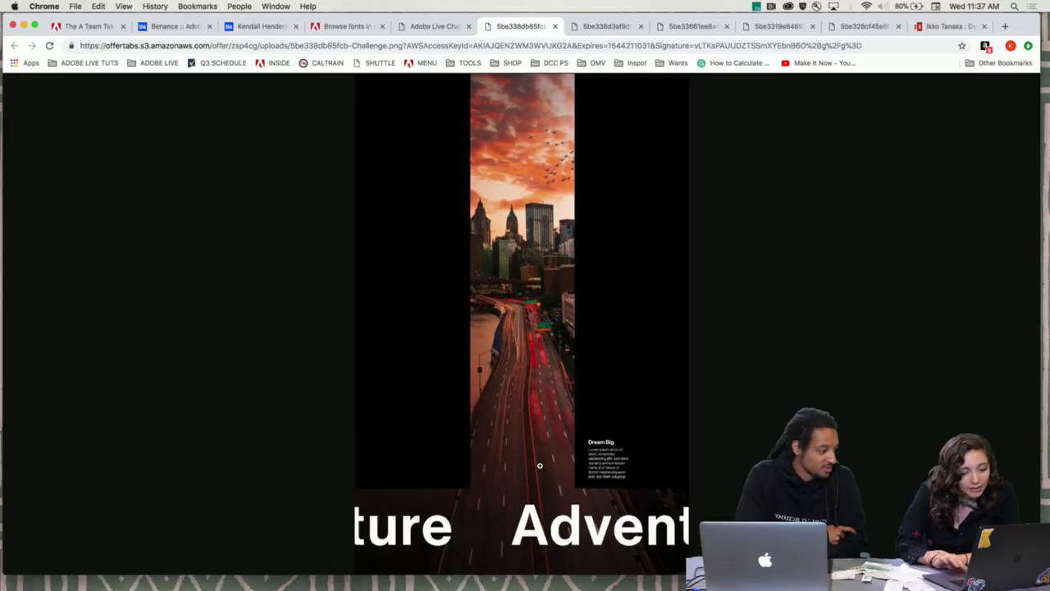
{"action": "left_click", "coordinate": [539, 465]}
{"action": "left_click", "coordinate": [657, 281]}
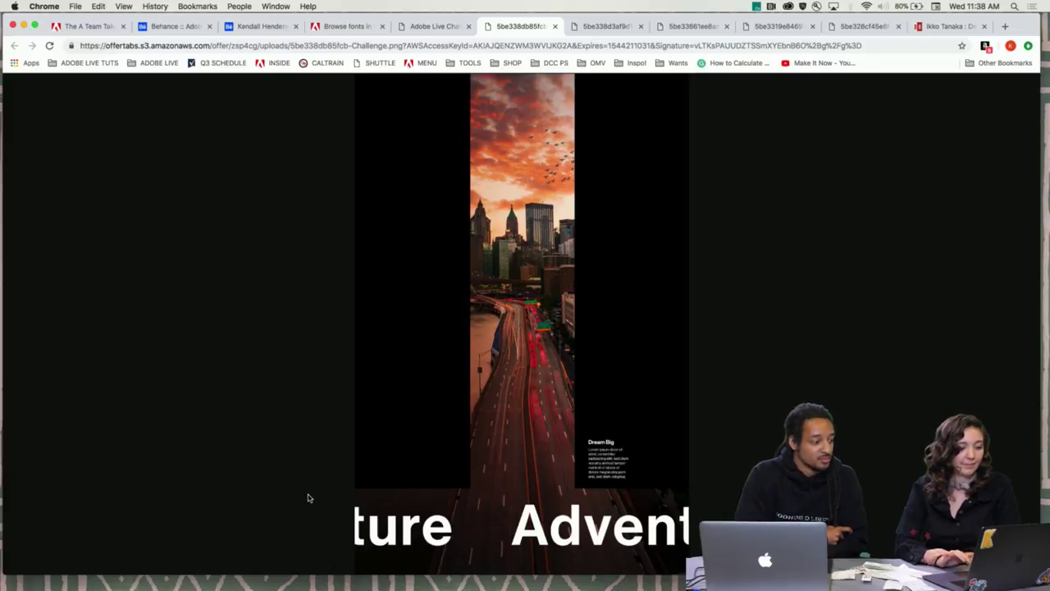
- Return to the challenge gallery and open the full-size image of the "visit beautiful Dublin" poster
{"action": "left_click", "coordinate": [433, 27]}
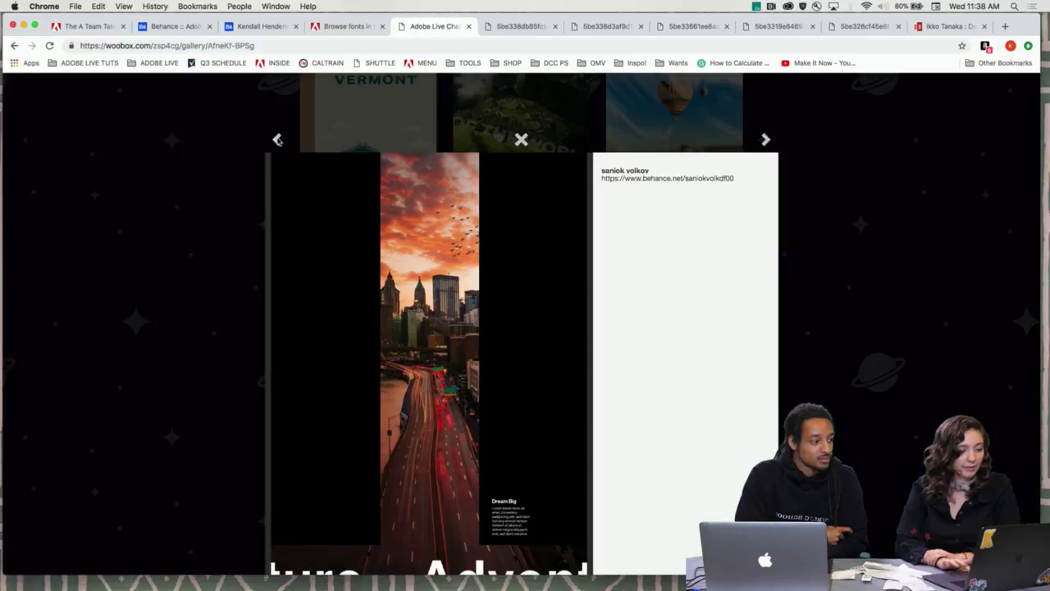
{"action": "left_click", "coordinate": [165, 294]}
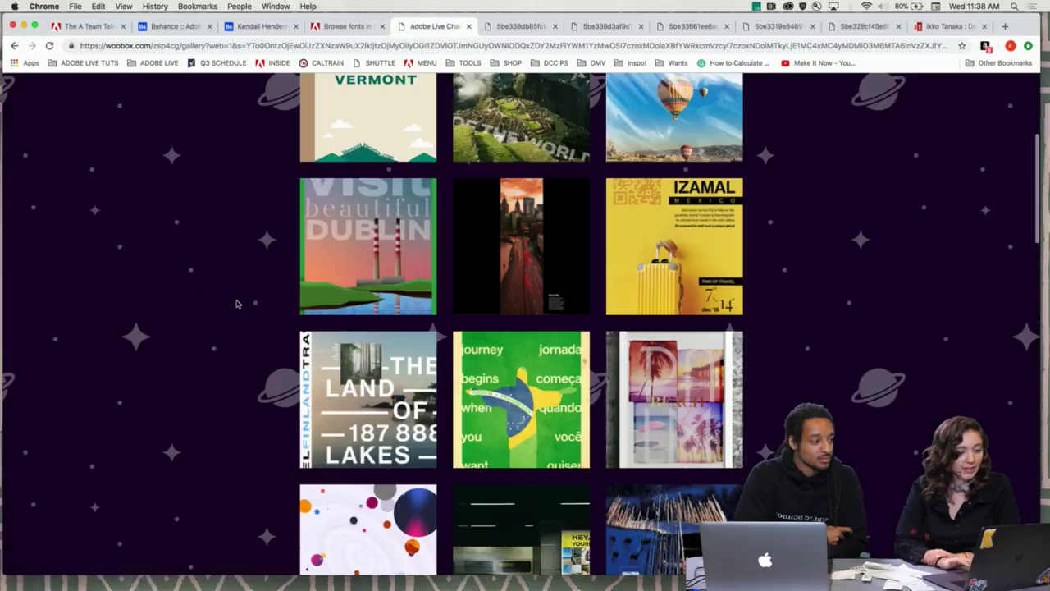
{"action": "left_click", "coordinate": [371, 198]}
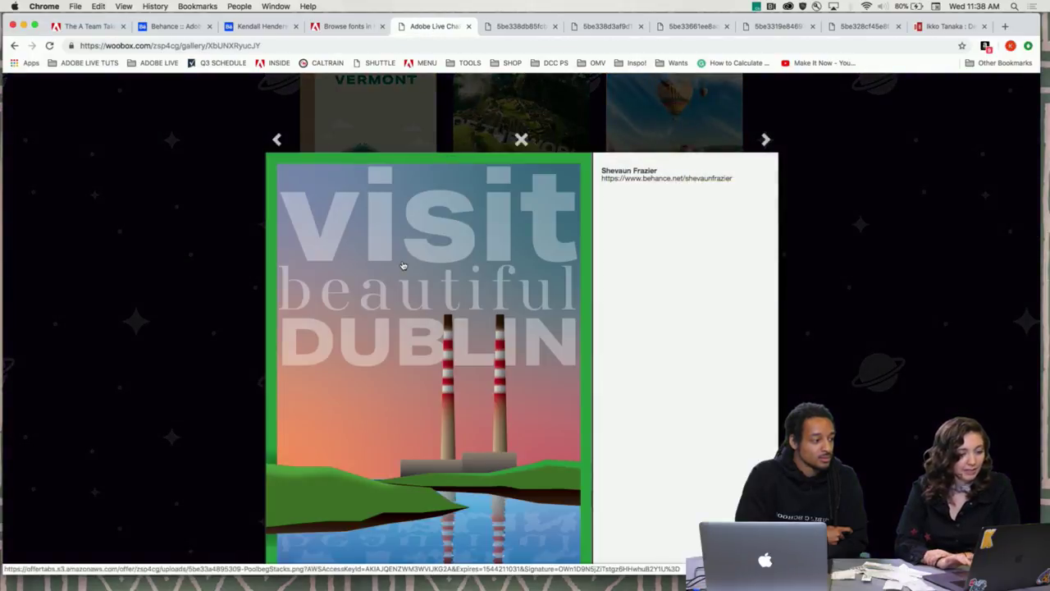
{"action": "left_click", "coordinate": [403, 265]}
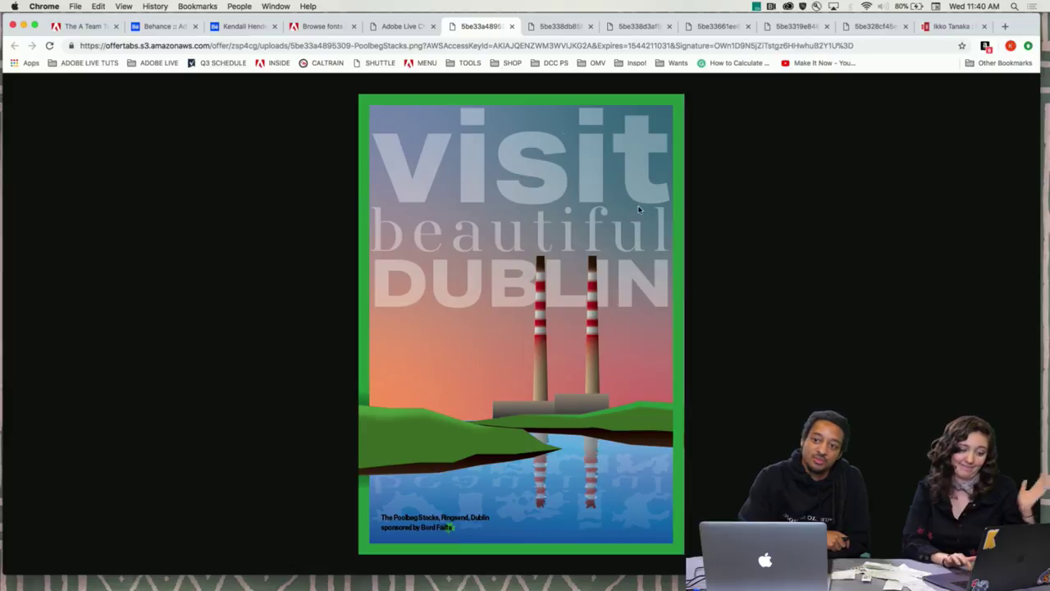
- Go back to the gallery and open the hot-air balloon poster "Let's Go to Explore the World" at full size
{"action": "left_click", "coordinate": [410, 26]}
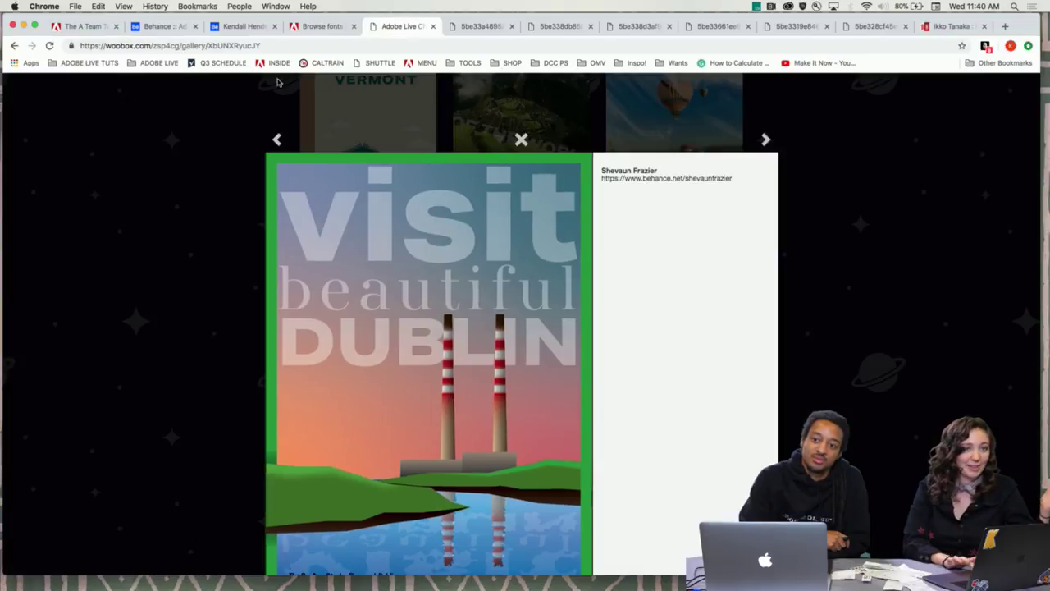
{"action": "left_click", "coordinate": [162, 254]}
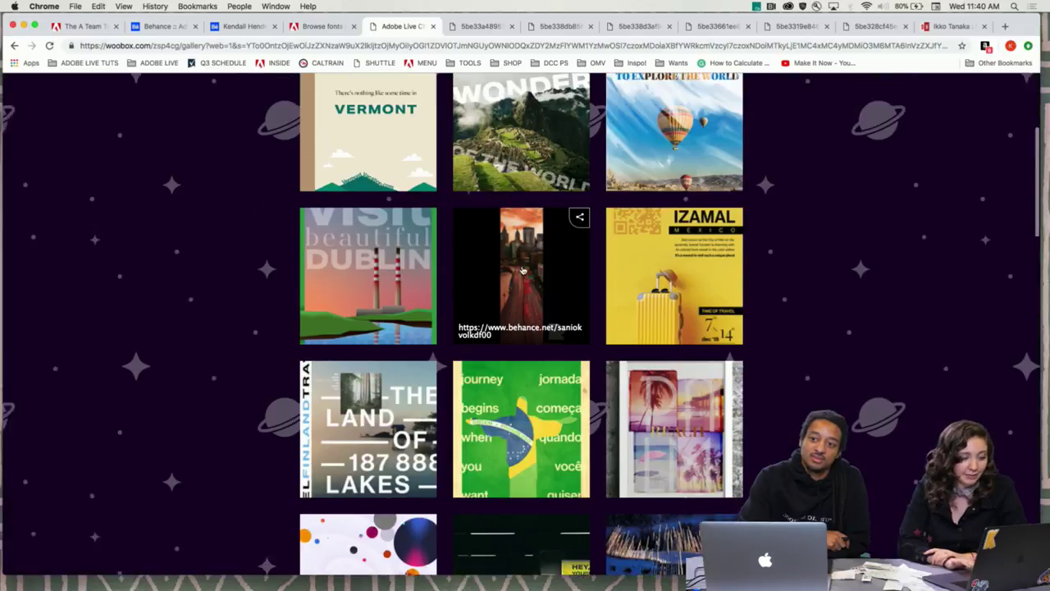
{"action": "scroll", "coordinate": [607, 257], "scroll_direction": "up", "scroll_amount": 2}
{"action": "left_click", "coordinate": [639, 257]}
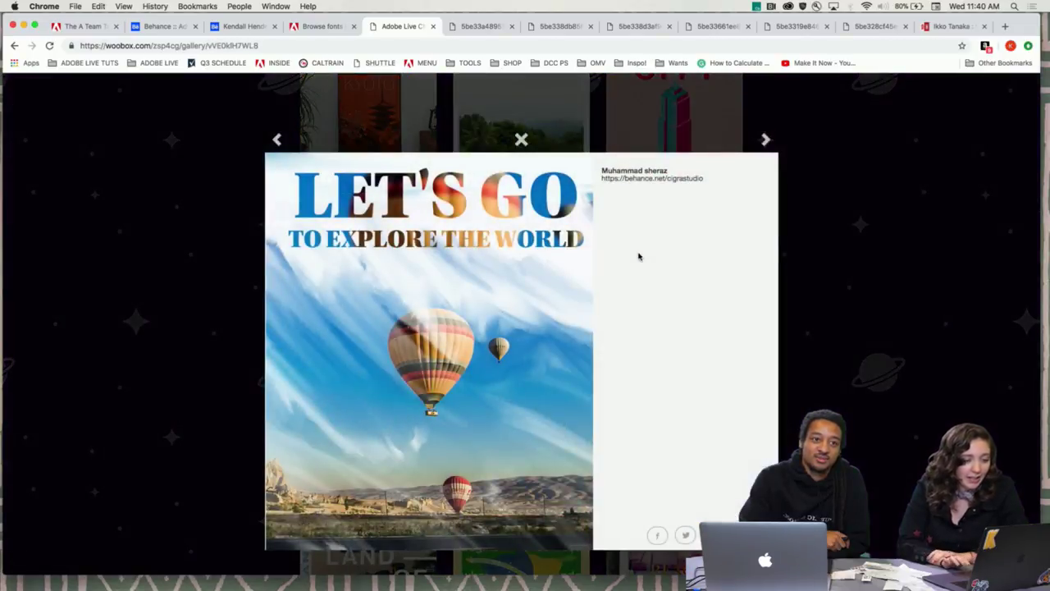
{"action": "left_click", "coordinate": [372, 329]}
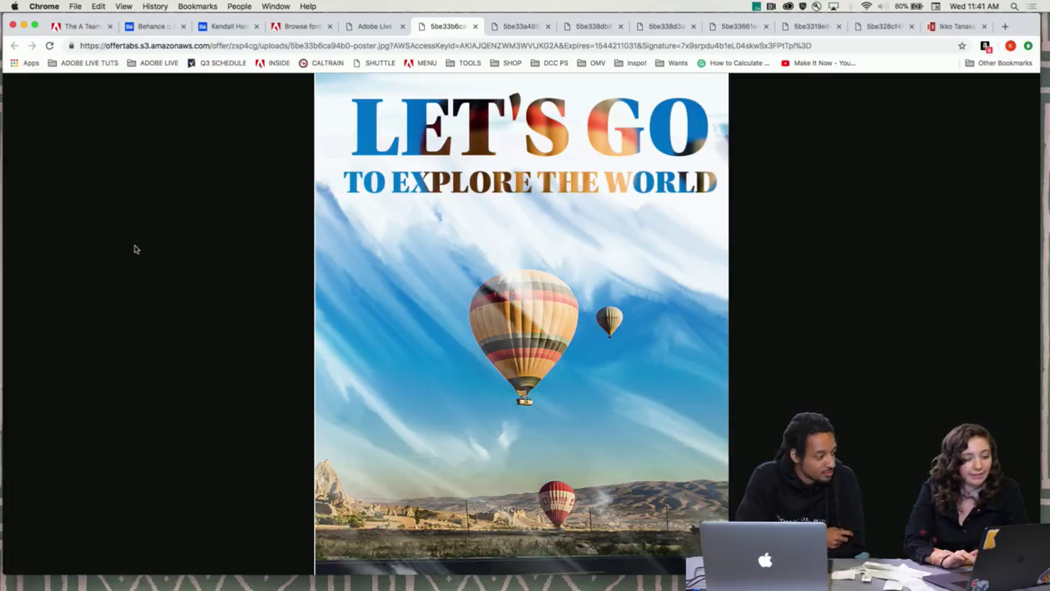
- Return to the challenge gallery and open the Machu Picchu "Wonder of the World" poster's full-size image
{"action": "left_click", "coordinate": [360, 26]}
{"action": "left_click", "coordinate": [113, 281]}
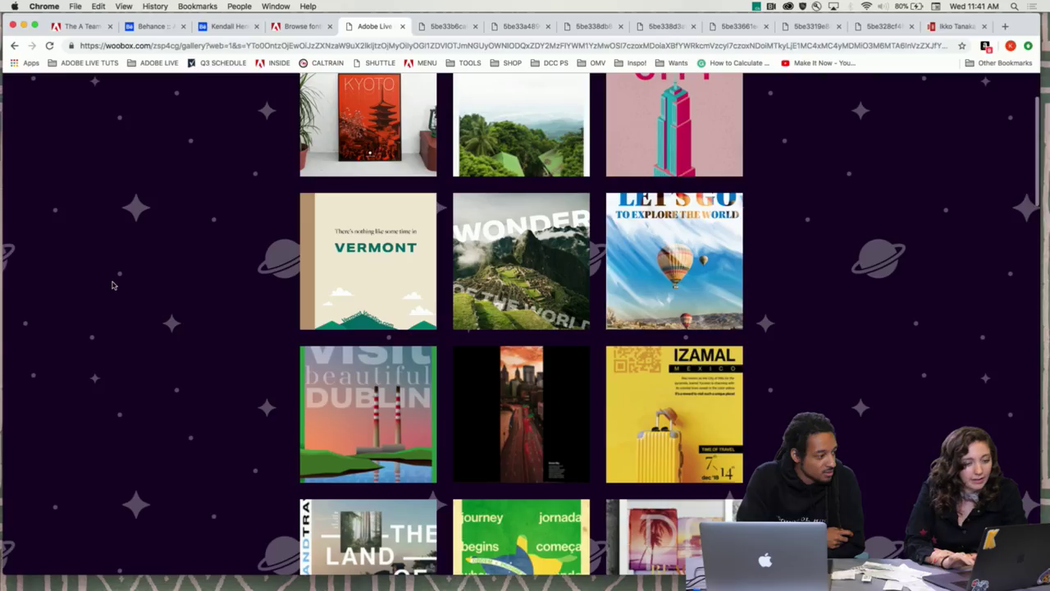
{"action": "scroll", "coordinate": [509, 320], "scroll_direction": "up", "scroll_amount": 2}
{"action": "left_click", "coordinate": [509, 319]}
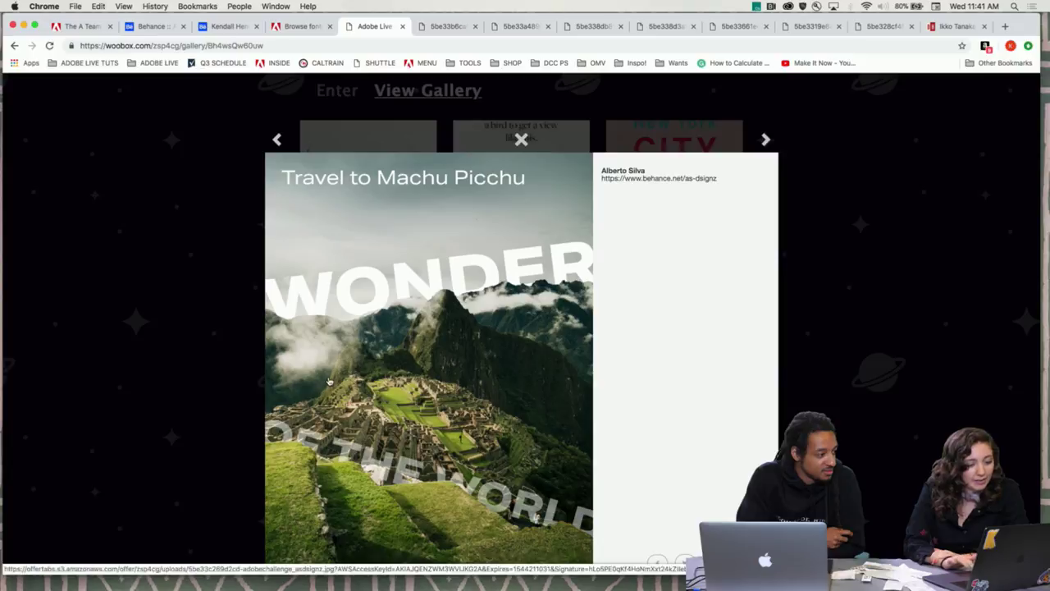
{"action": "left_click", "coordinate": [414, 201]}
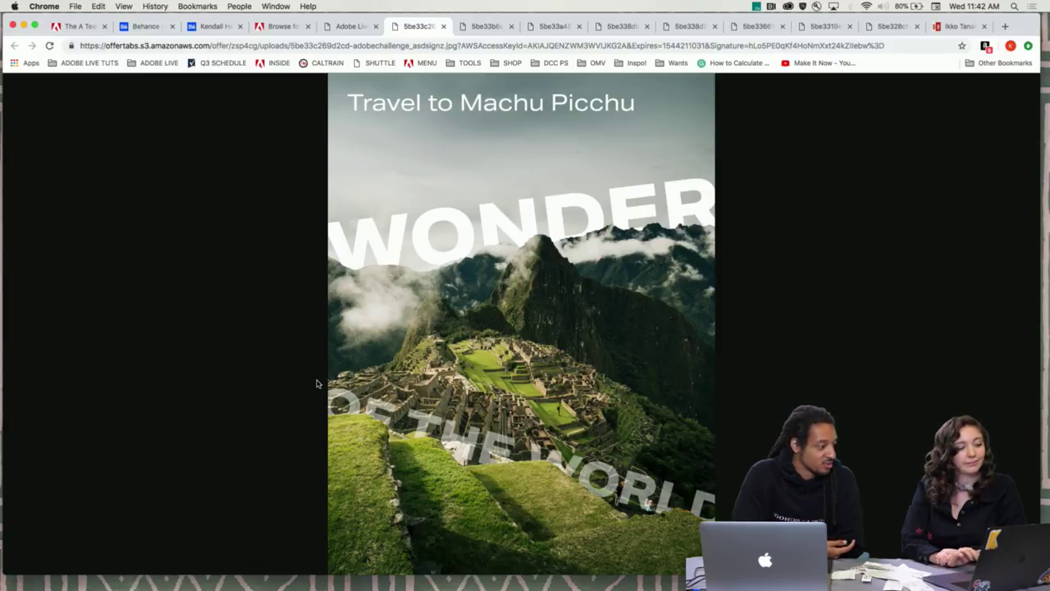
- View the Vermont poster from the challenge gallery, first in its preview and at full size, and return to the gallery
{"action": "left_click", "coordinate": [354, 28]}
{"action": "left_click", "coordinate": [149, 279]}
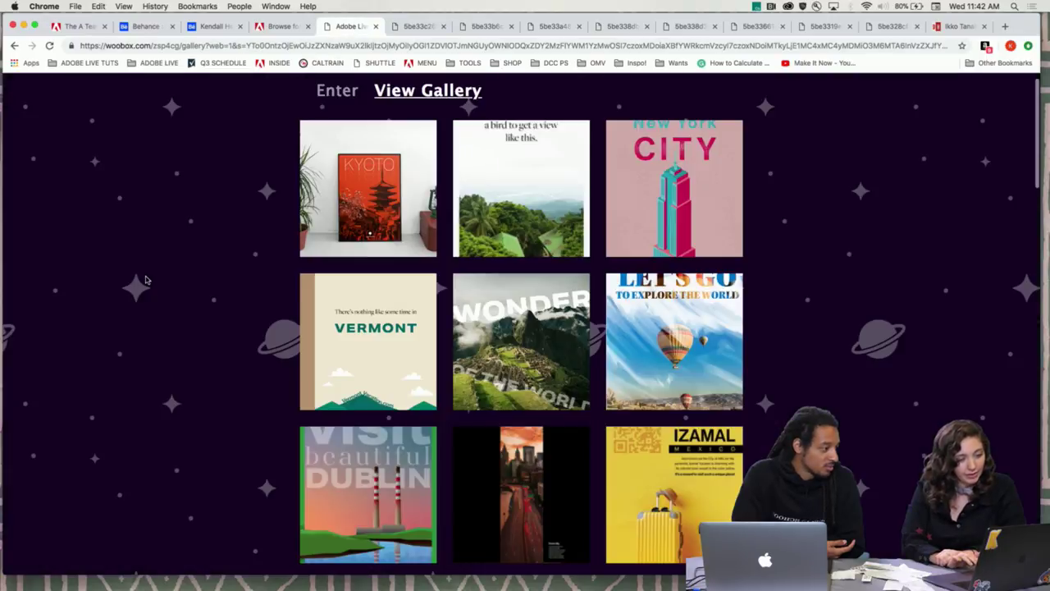
{"action": "left_click", "coordinate": [330, 333]}
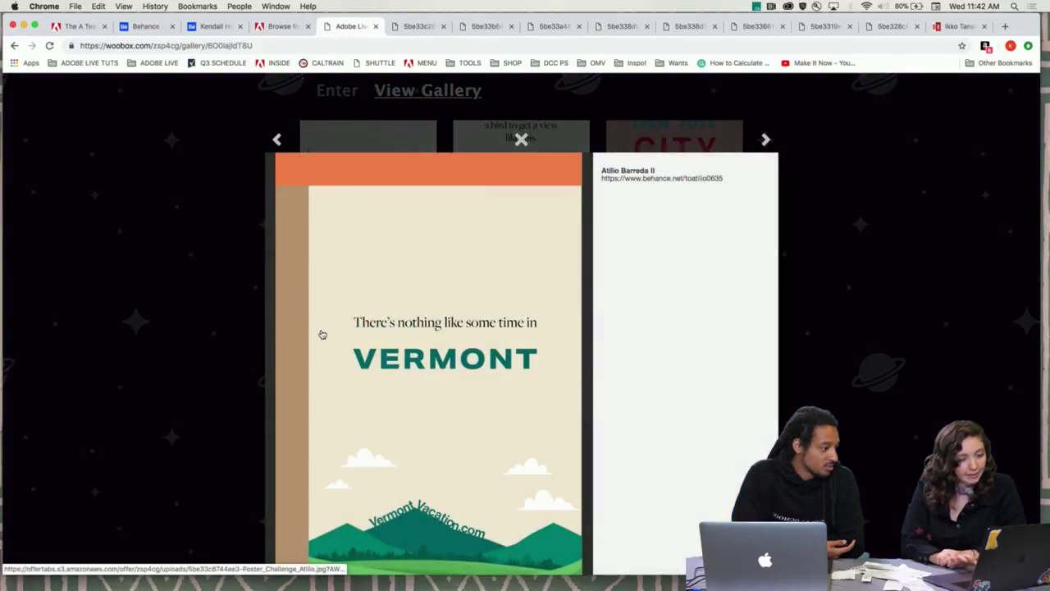
{"action": "scroll", "coordinate": [410, 320], "scroll_direction": "down", "scroll_amount": 3}
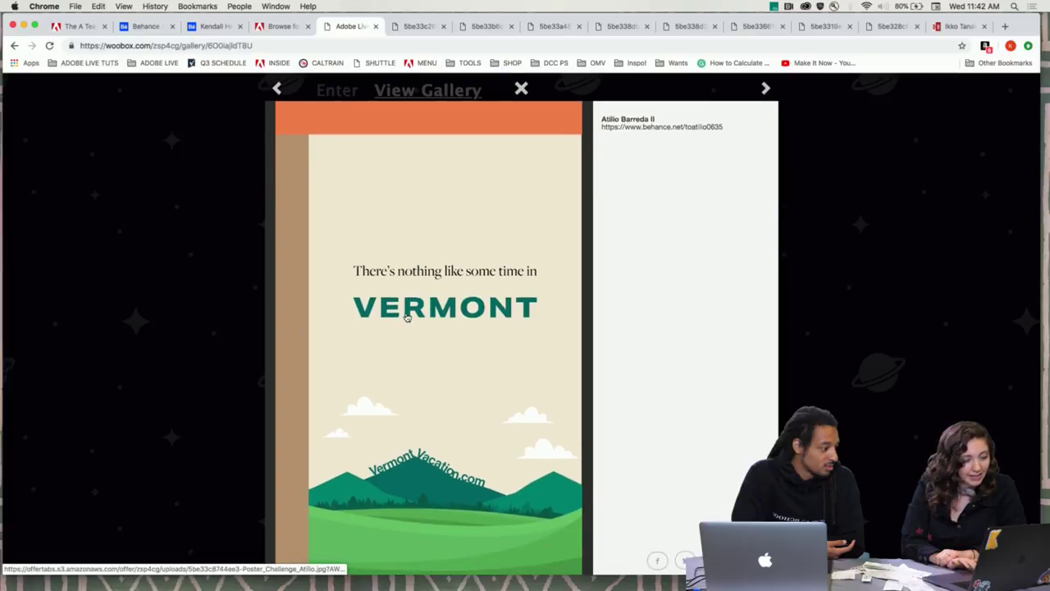
{"action": "left_click", "coordinate": [378, 350]}
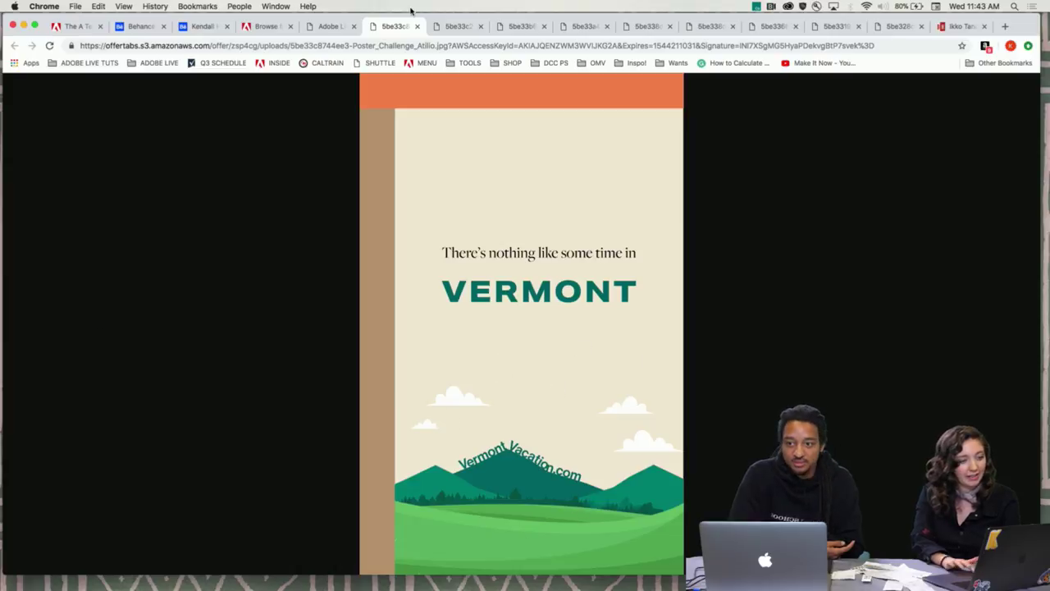
{"action": "left_click", "coordinate": [327, 30]}
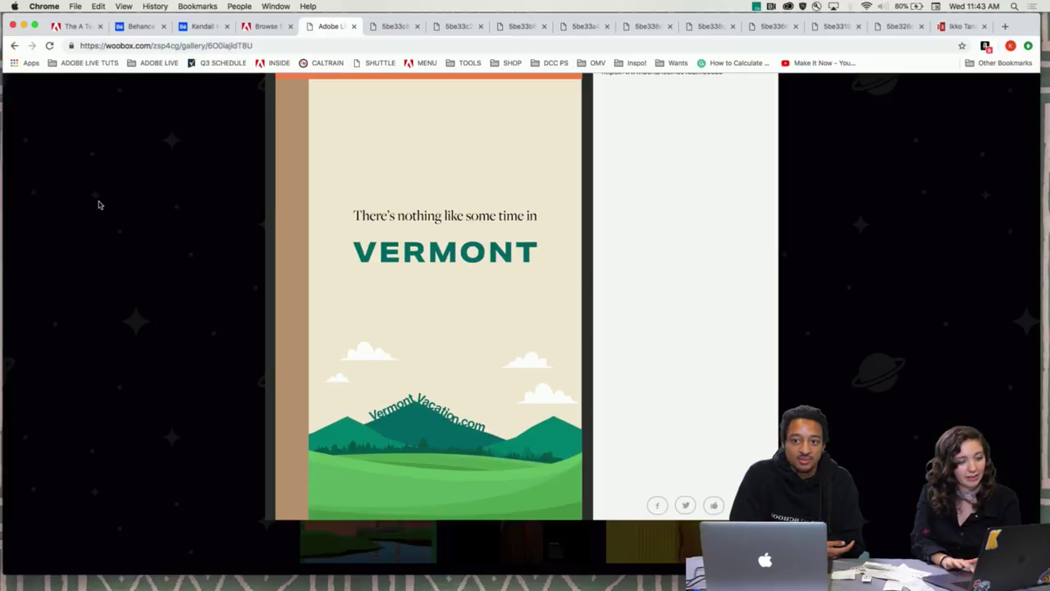
- Close the Vermont poster's preview and open the "Go & Visit New York City" poster from the gallery at full size
{"action": "left_click", "coordinate": [100, 203]}
{"action": "left_click", "coordinate": [322, 327]}
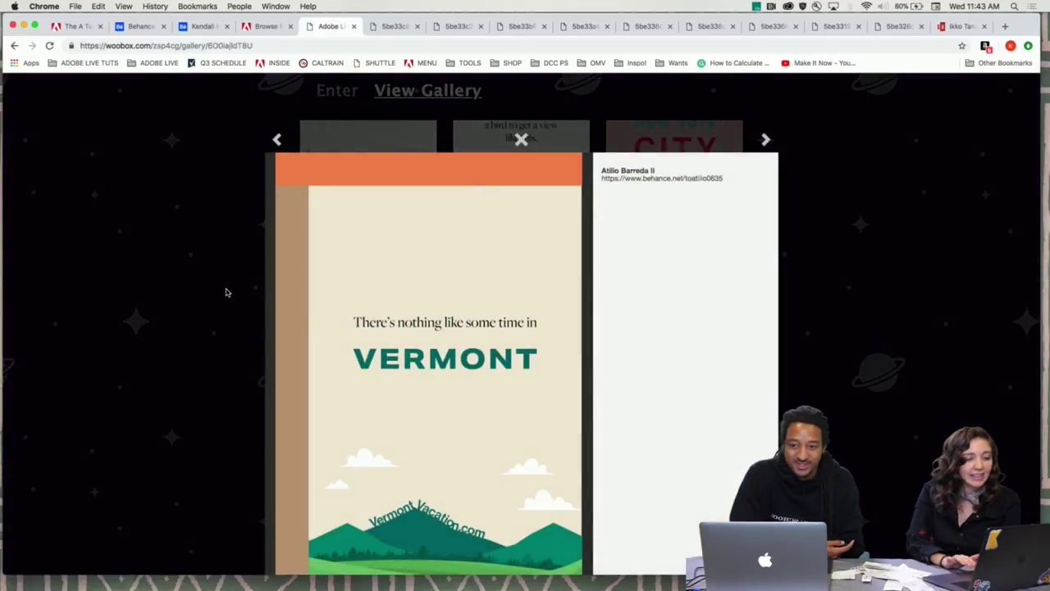
{"action": "left_click", "coordinate": [173, 292]}
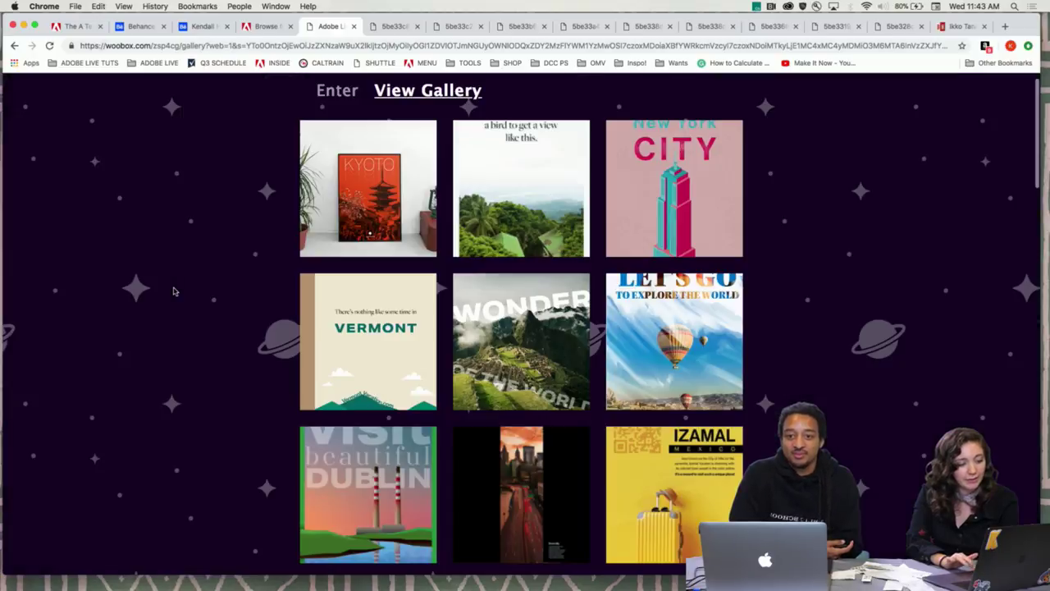
{"action": "left_click", "coordinate": [663, 169]}
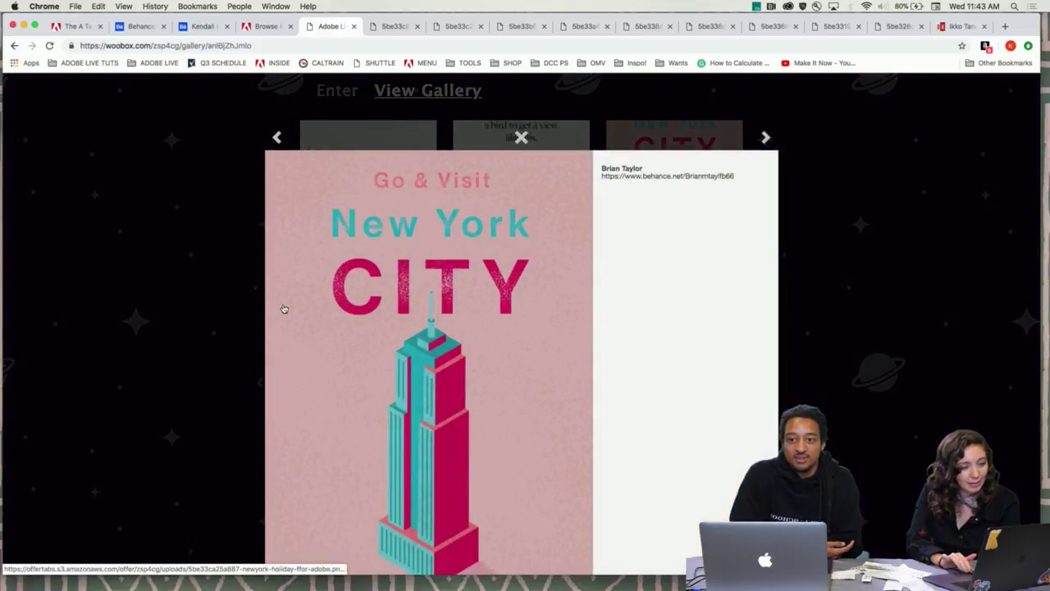
{"action": "scroll", "coordinate": [288, 309], "scroll_direction": "down", "scroll_amount": 1}
{"action": "left_click", "coordinate": [307, 323]}
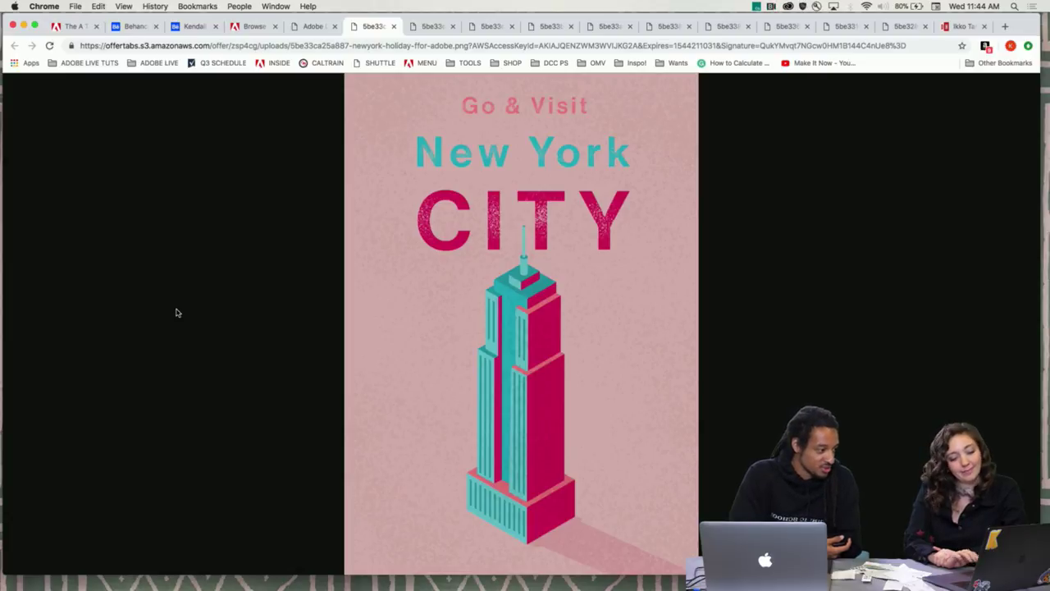
{"action": "scroll", "coordinate": [185, 361], "scroll_direction": "down", "scroll_amount": 1}
{"action": "scroll", "coordinate": [185, 360], "scroll_direction": "up", "scroll_amount": 1}
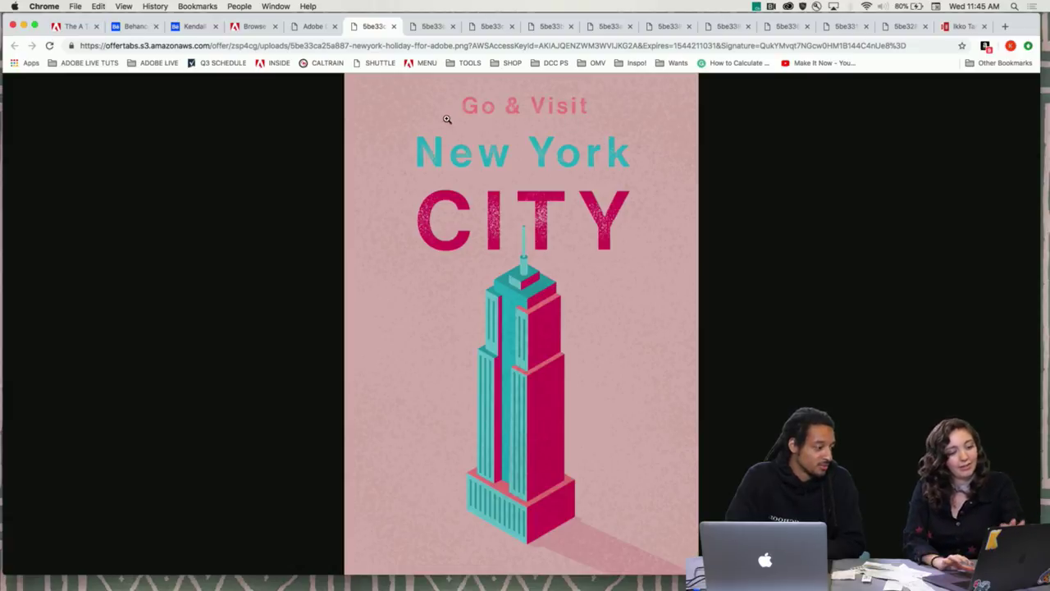
- Return to the challenge gallery and open the Chiang Mai, Thailand poster "You don't need to be a bird" at full size
{"action": "left_click", "coordinate": [319, 26]}
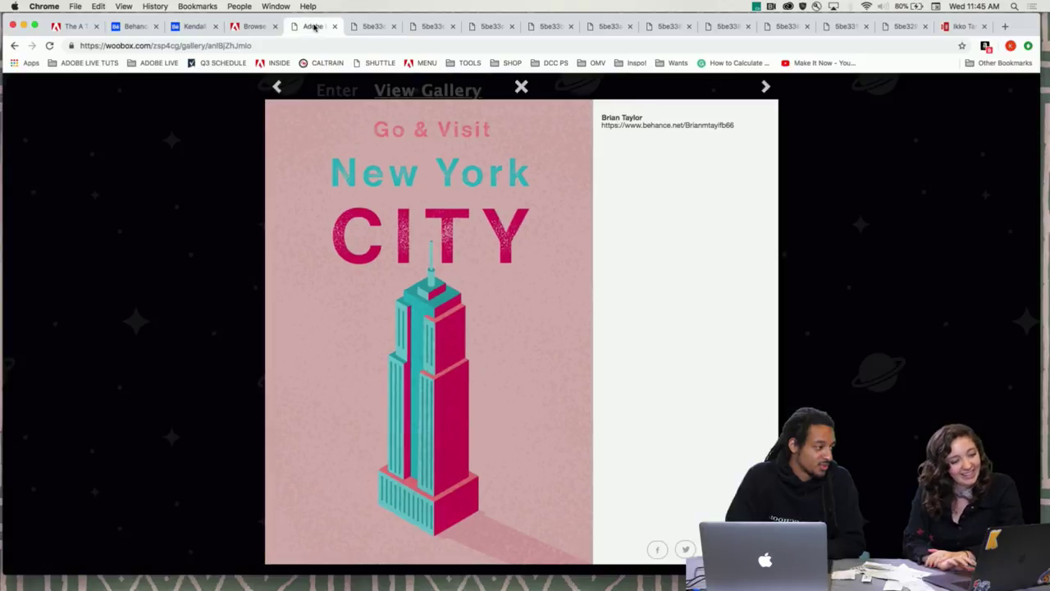
{"action": "left_click", "coordinate": [121, 233]}
{"action": "mouse_move", "coordinate": [354, 180]}
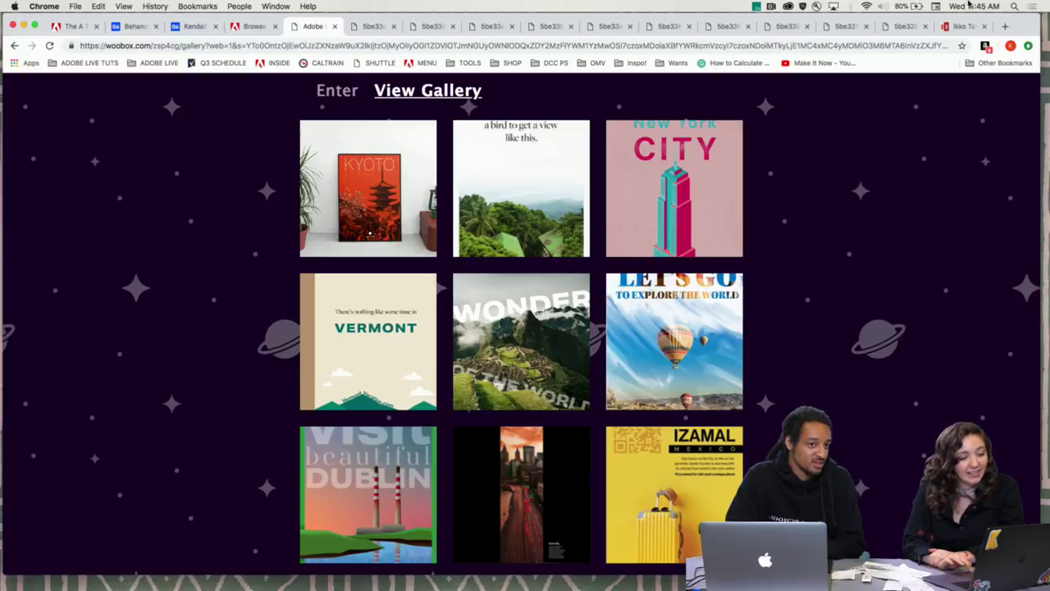
{"action": "left_click", "coordinate": [555, 158]}
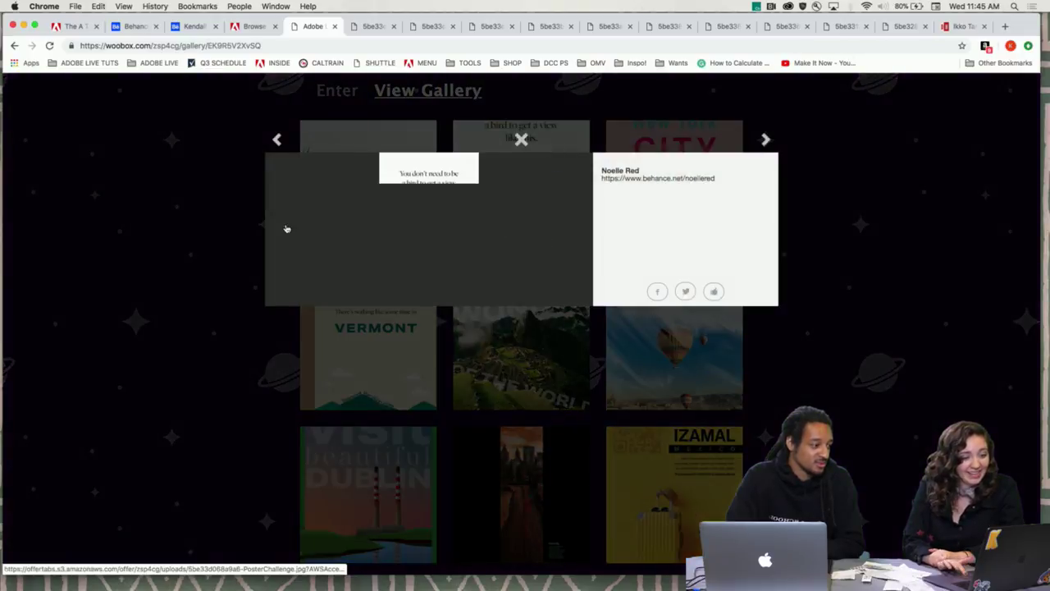
{"action": "scroll", "coordinate": [398, 344], "scroll_direction": "down", "scroll_amount": 3}
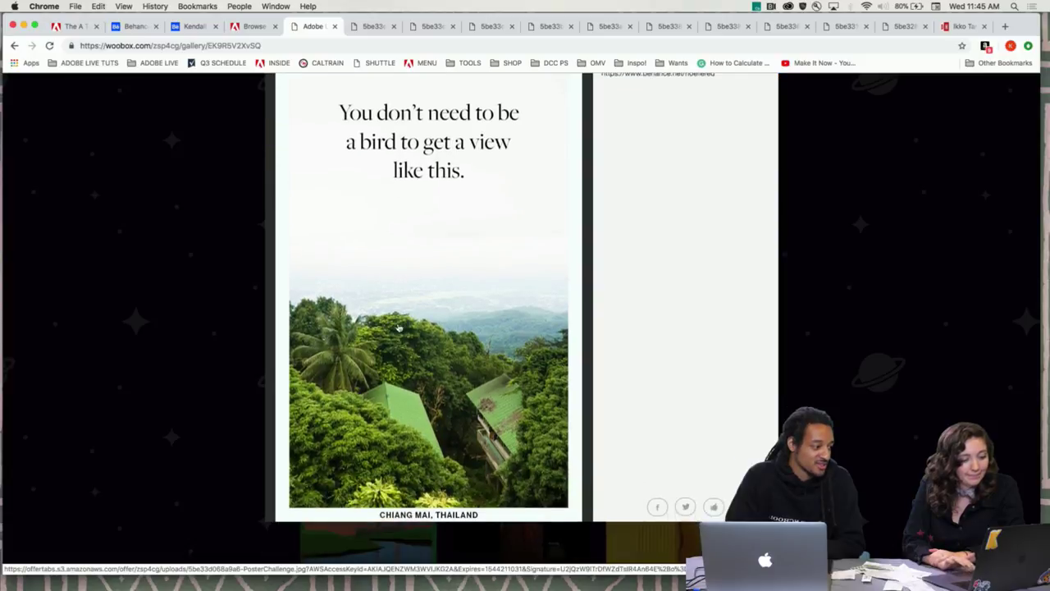
{"action": "scroll", "coordinate": [411, 298], "scroll_direction": "up", "scroll_amount": 2}
{"action": "left_click", "coordinate": [411, 298]}
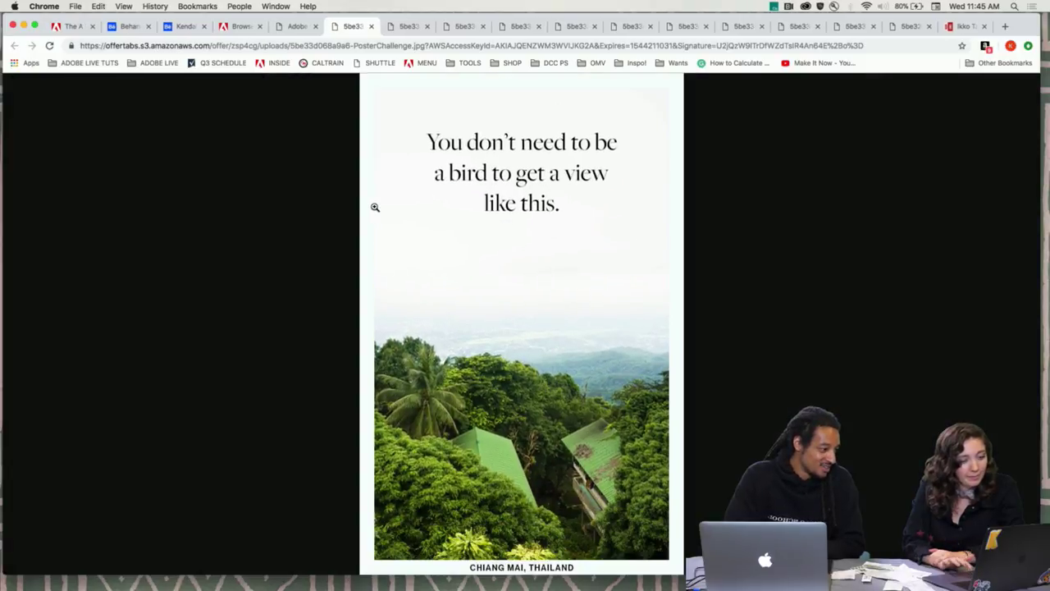
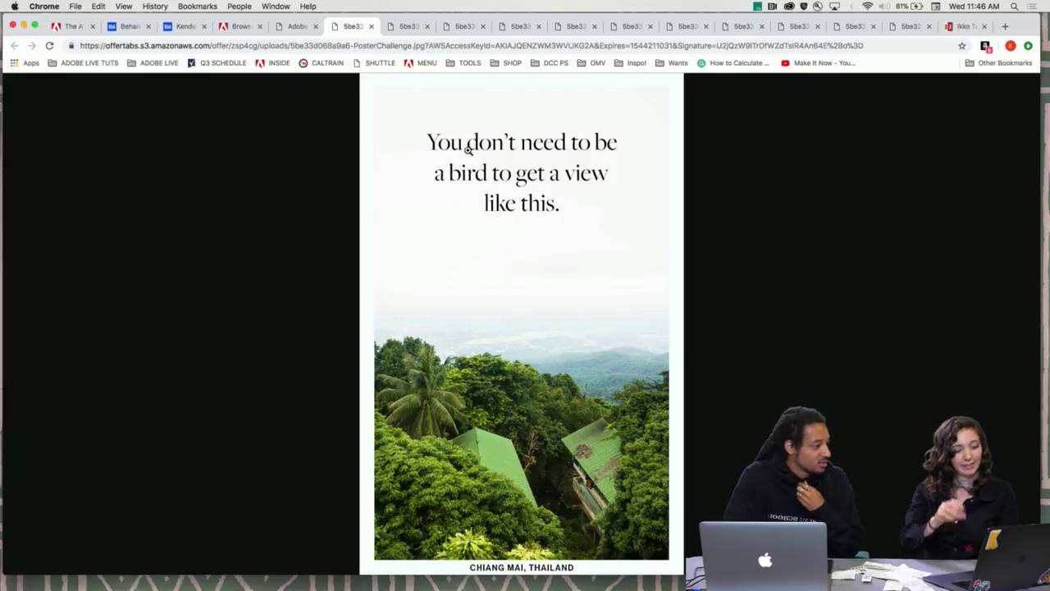
- Go back to the gallery, reload it for new submissions, and open the framed Kyoto poster's full-size image
{"action": "key", "text": "ctrl+shift+Tab"}
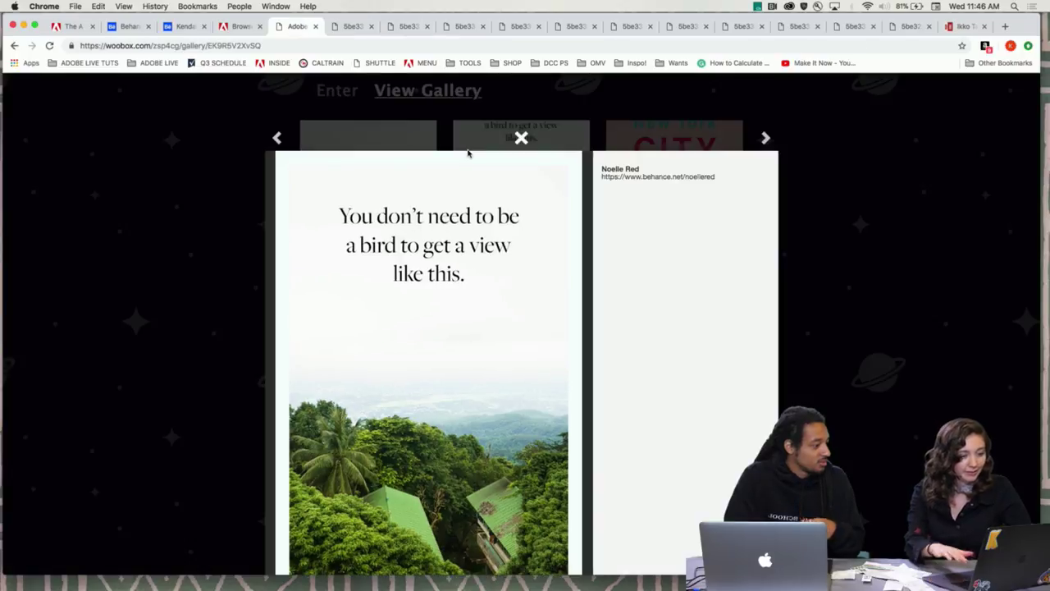
{"action": "left_click", "coordinate": [179, 249]}
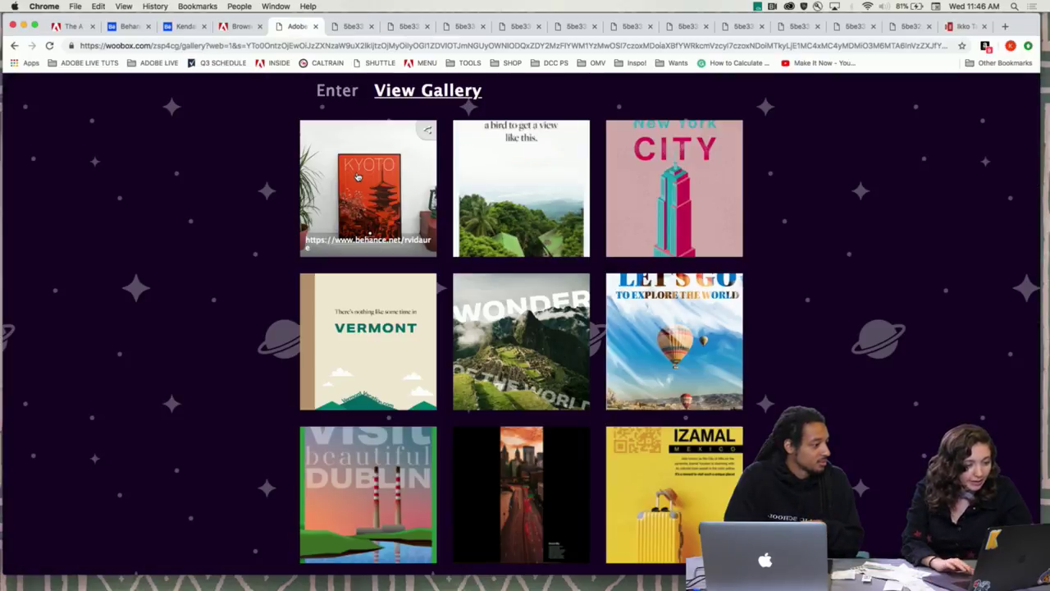
{"action": "key", "text": "super+r"}
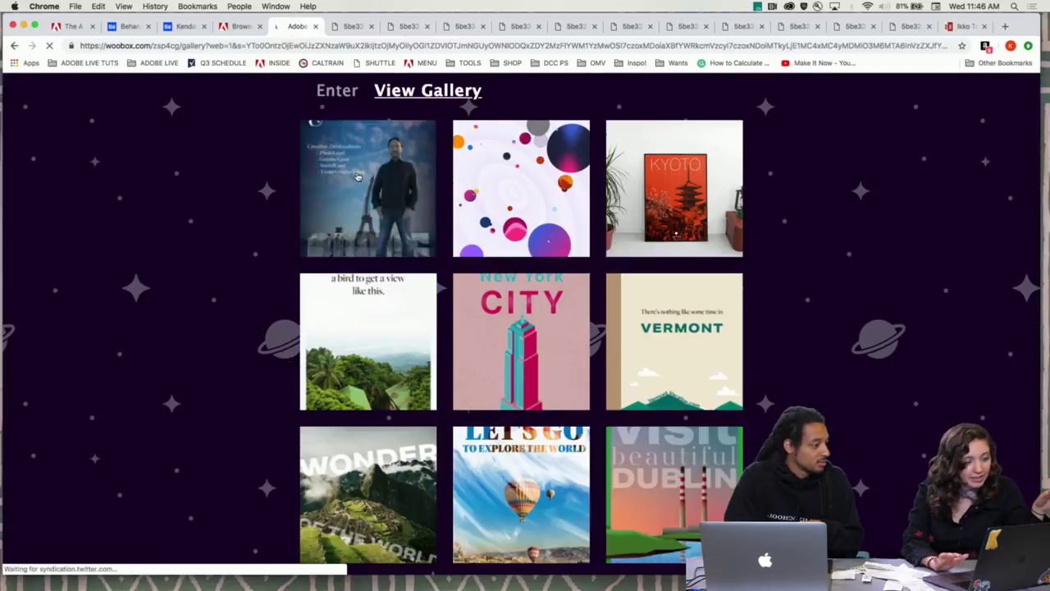
{"action": "left_click", "coordinate": [683, 191]}
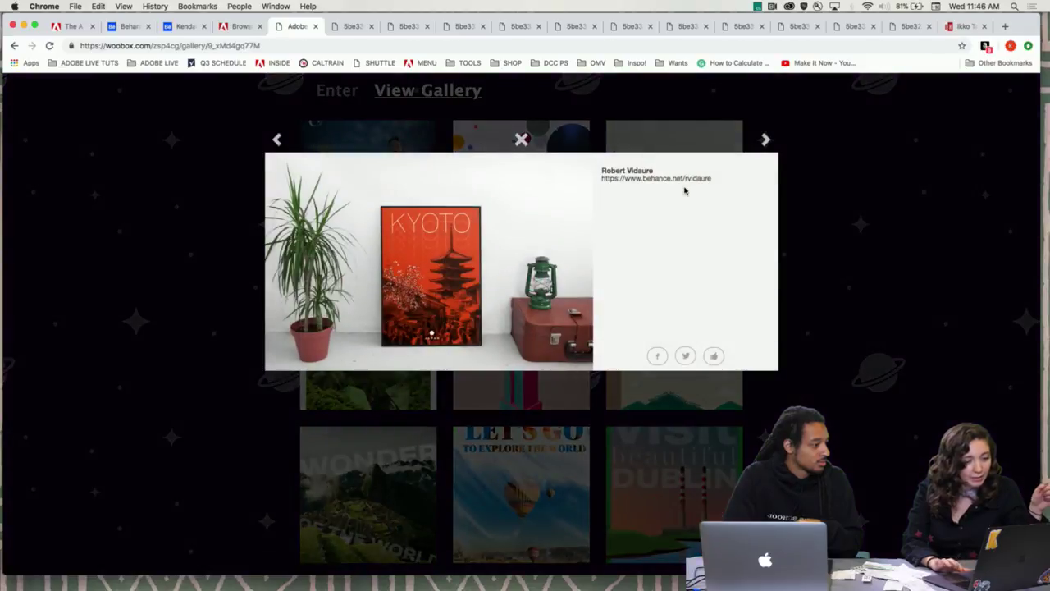
{"action": "left_click", "coordinate": [423, 257]}
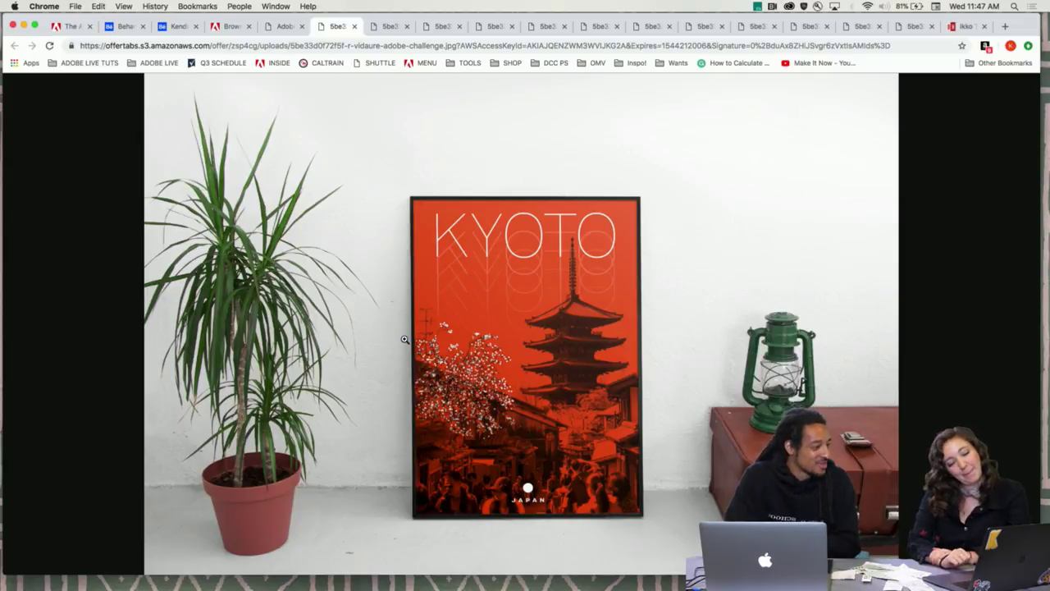
- Examine the Kyoto poster up close, from its repeated title lettering and pagoda down to the "JAPAN" text, and return to the whole image
{"action": "left_click", "coordinate": [451, 351]}
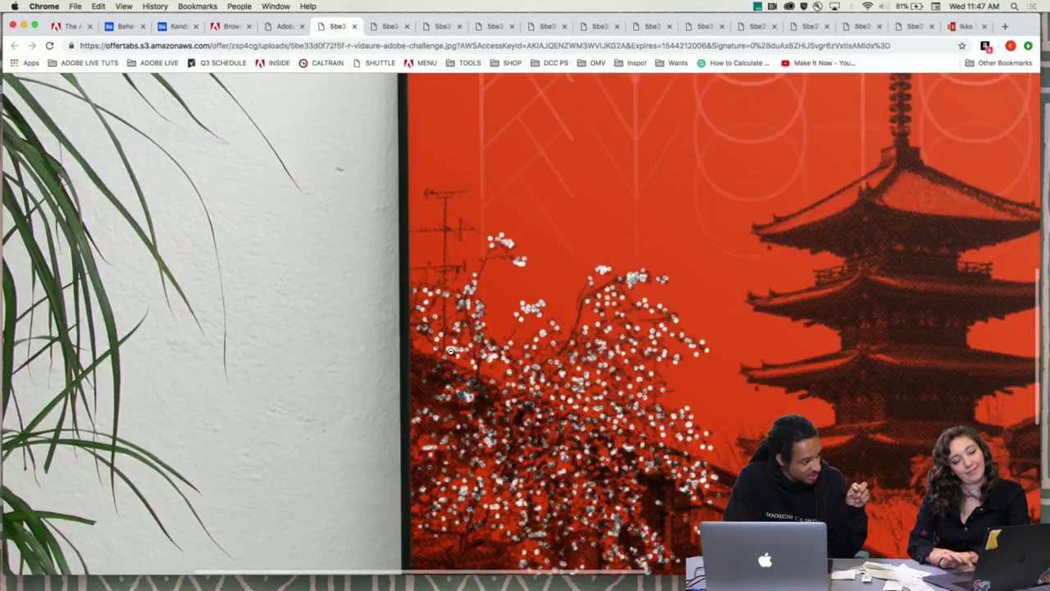
{"action": "scroll", "coordinate": [556, 367], "scroll_direction": "right", "scroll_amount": 5}
{"action": "scroll", "coordinate": [556, 368], "scroll_direction": "up", "scroll_amount": 10}
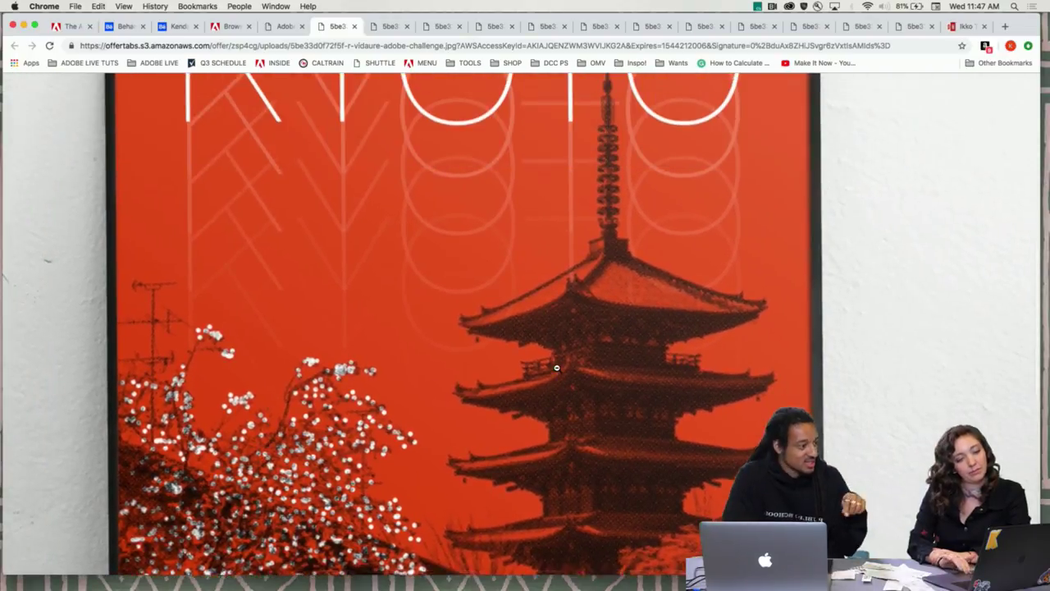
{"action": "scroll", "coordinate": [556, 368], "scroll_direction": "down", "scroll_amount": 5}
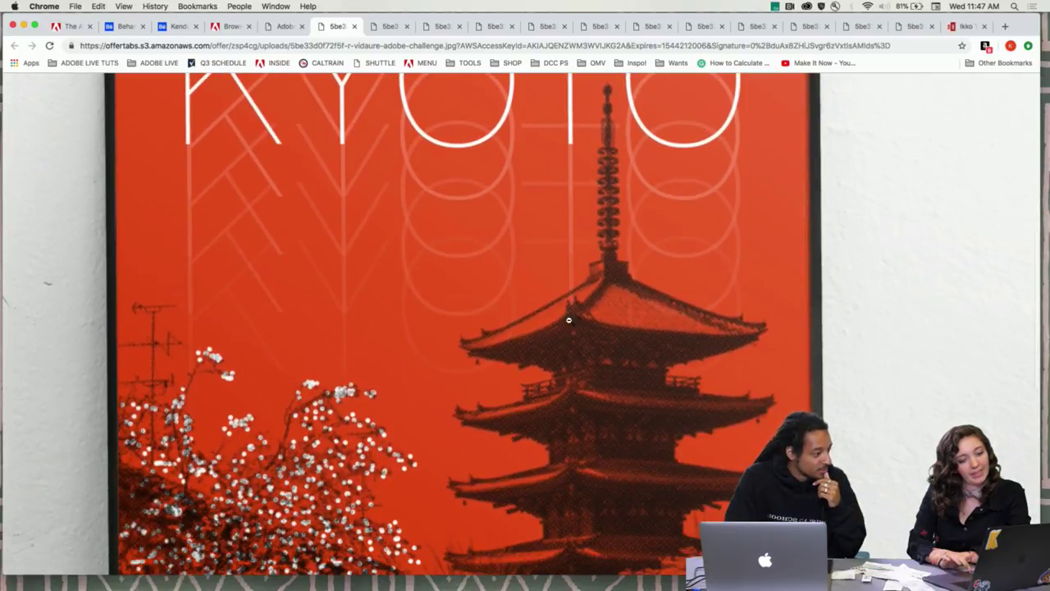
{"action": "scroll", "coordinate": [584, 407], "scroll_direction": "down", "scroll_amount": 8}
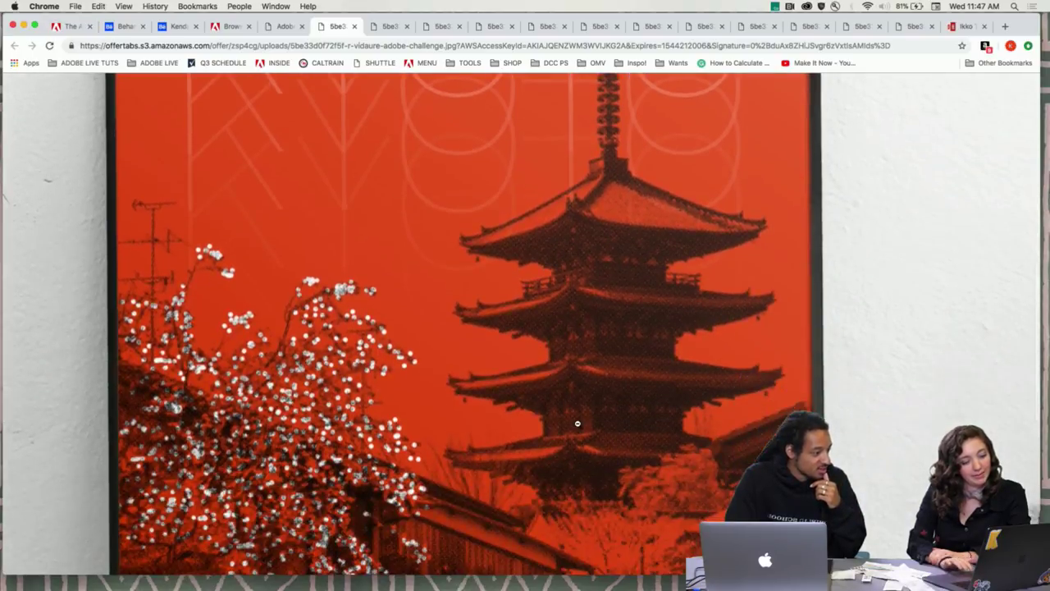
{"action": "scroll", "coordinate": [577, 423], "scroll_direction": "down", "scroll_amount": 8}
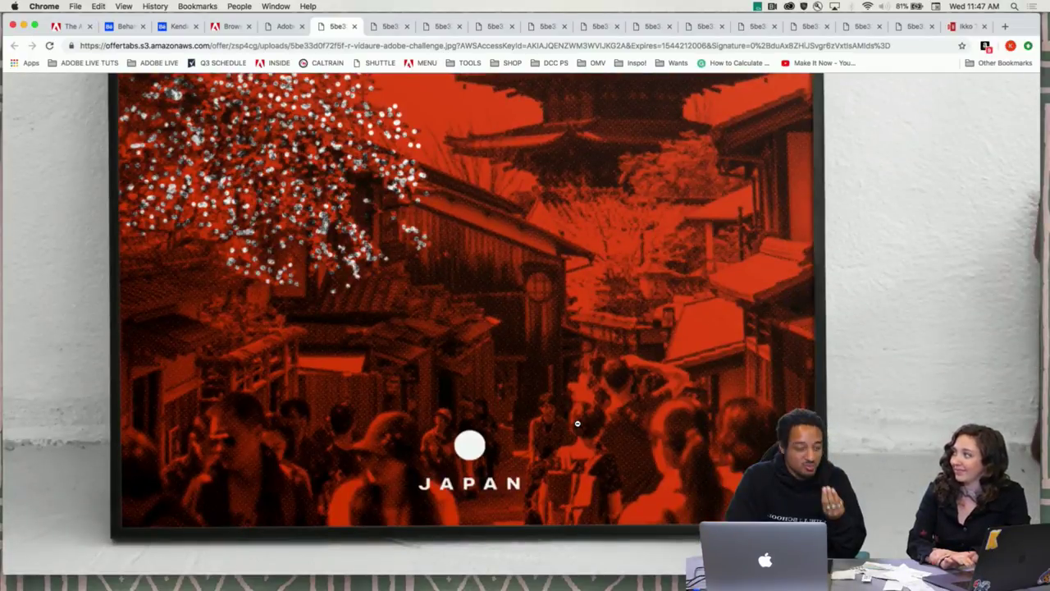
{"action": "scroll", "coordinate": [578, 424], "scroll_direction": "up", "scroll_amount": 2}
{"action": "scroll", "coordinate": [577, 423], "scroll_direction": "down", "scroll_amount": 2}
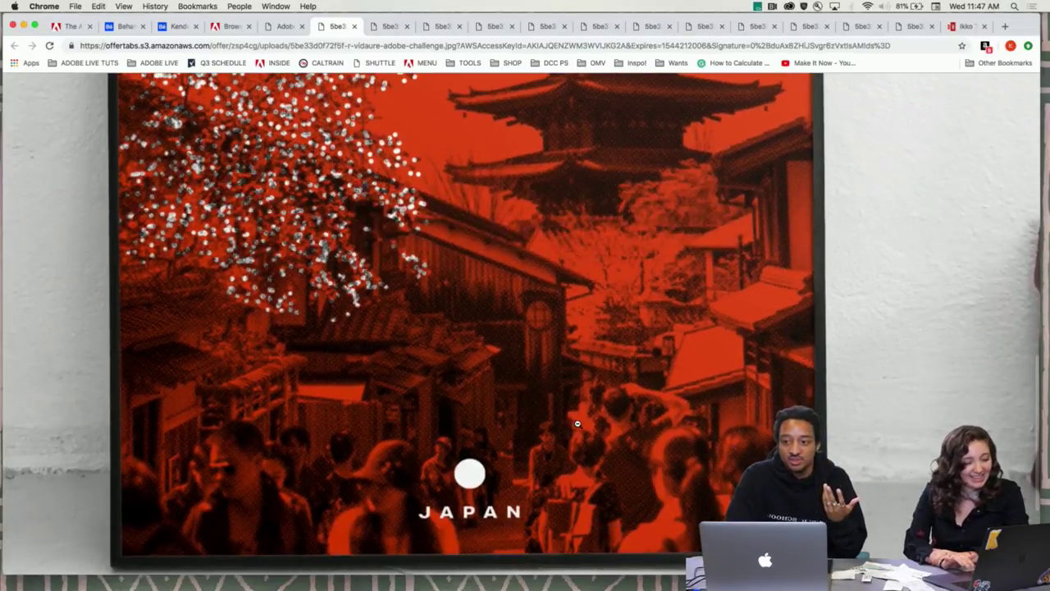
{"action": "scroll", "coordinate": [577, 424], "scroll_direction": "down", "scroll_amount": 2}
{"action": "scroll", "coordinate": [578, 423], "scroll_direction": "up", "scroll_amount": 3}
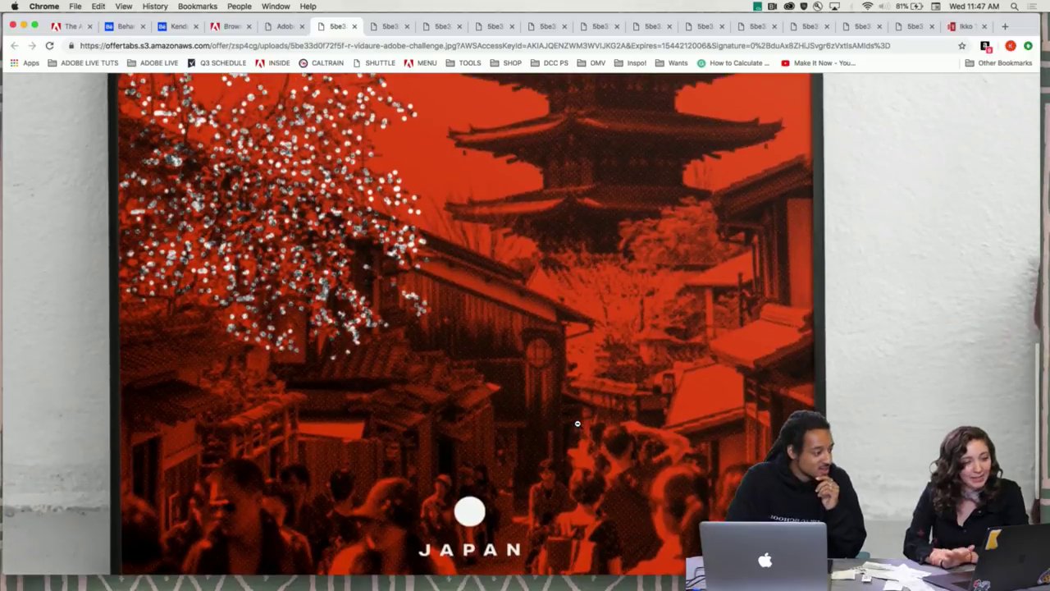
{"action": "scroll", "coordinate": [577, 423], "scroll_direction": "up", "scroll_amount": 4}
{"action": "scroll", "coordinate": [513, 398], "scroll_direction": "down", "scroll_amount": 4}
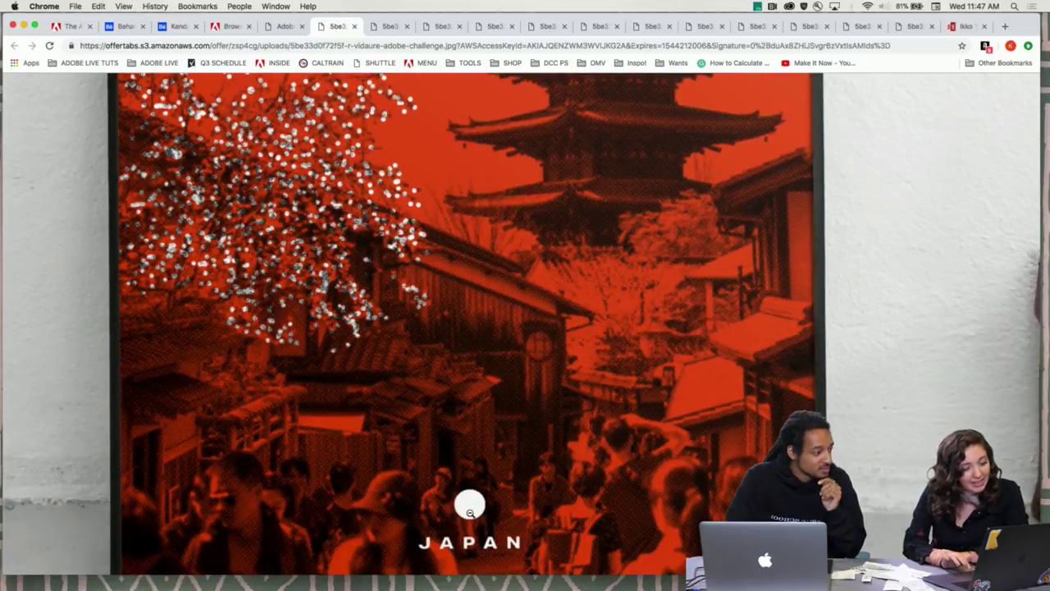
{"action": "scroll", "coordinate": [369, 406], "scroll_direction": "up", "scroll_amount": 4}
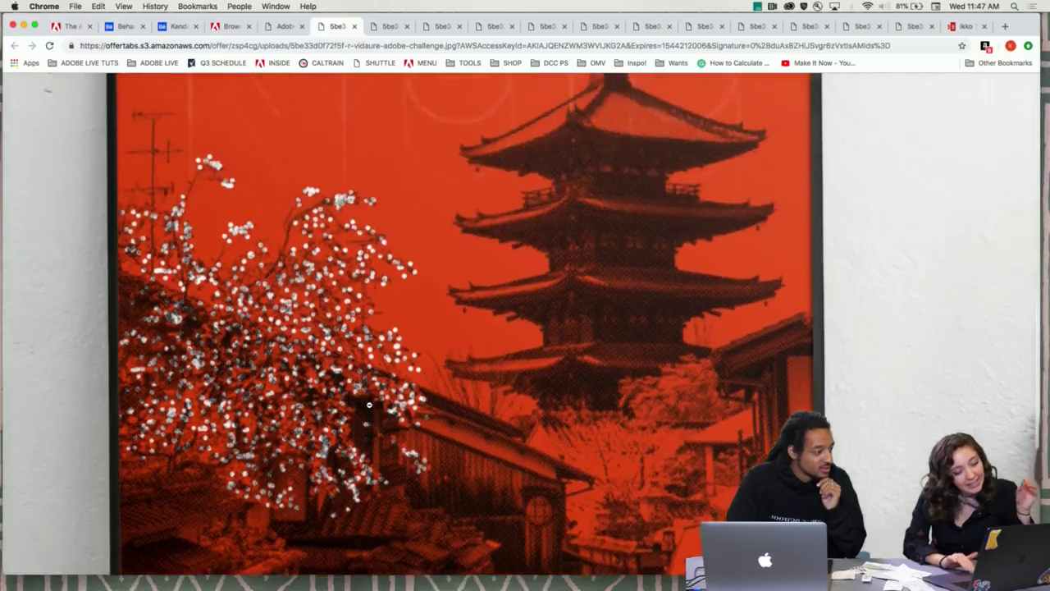
{"action": "left_click", "coordinate": [243, 323]}
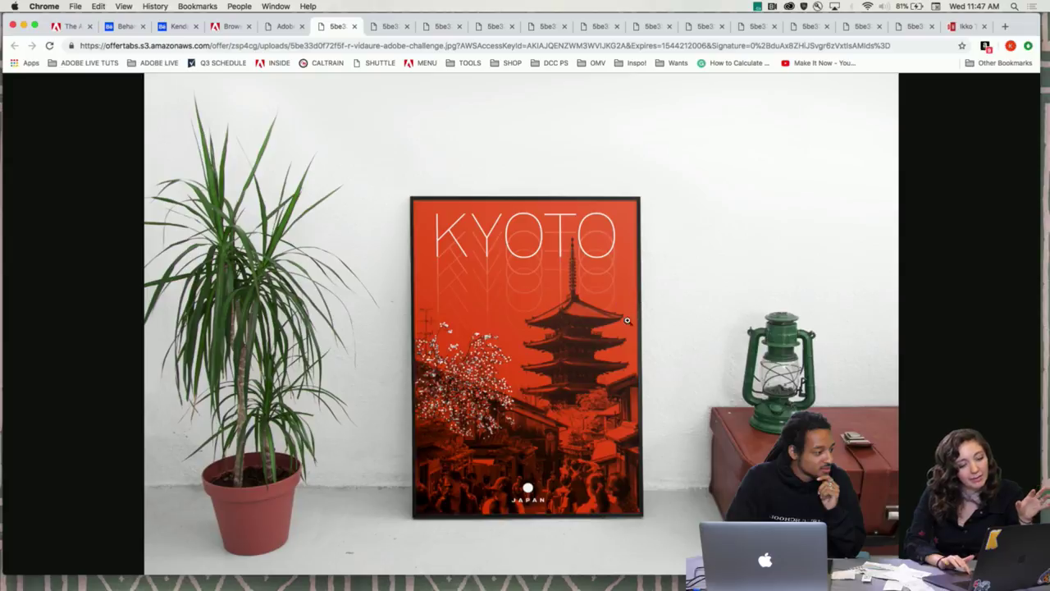
- Magnify the Kyoto poster around the pagoda, inspect the rooftops and street below it, and restore the fitted view
{"action": "left_click", "coordinate": [571, 305]}
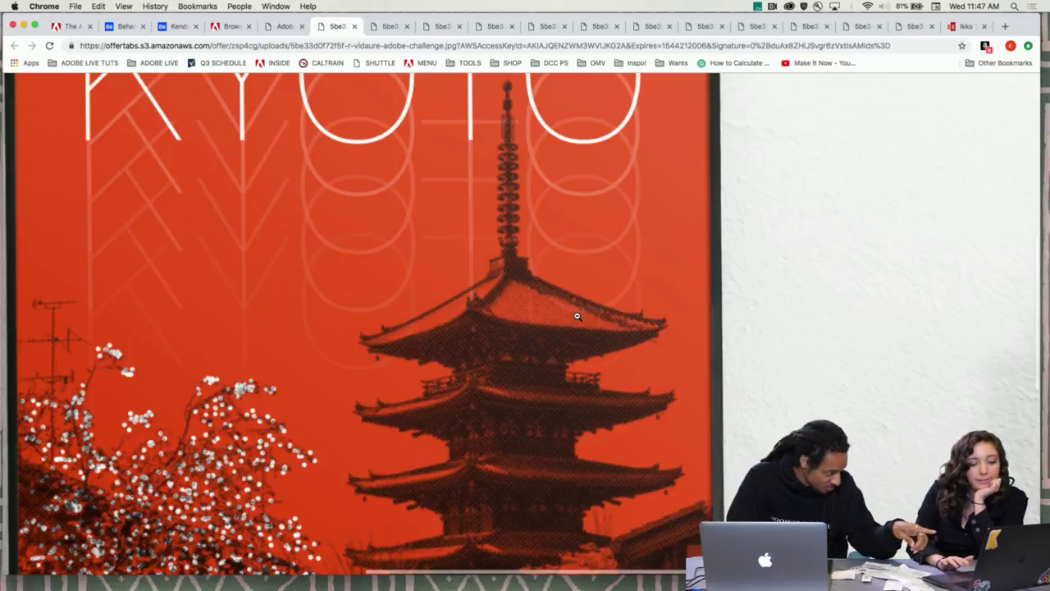
{"action": "scroll", "coordinate": [539, 305], "scroll_direction": "down", "scroll_amount": 3}
{"action": "scroll", "coordinate": [539, 305], "scroll_direction": "down", "scroll_amount": 5}
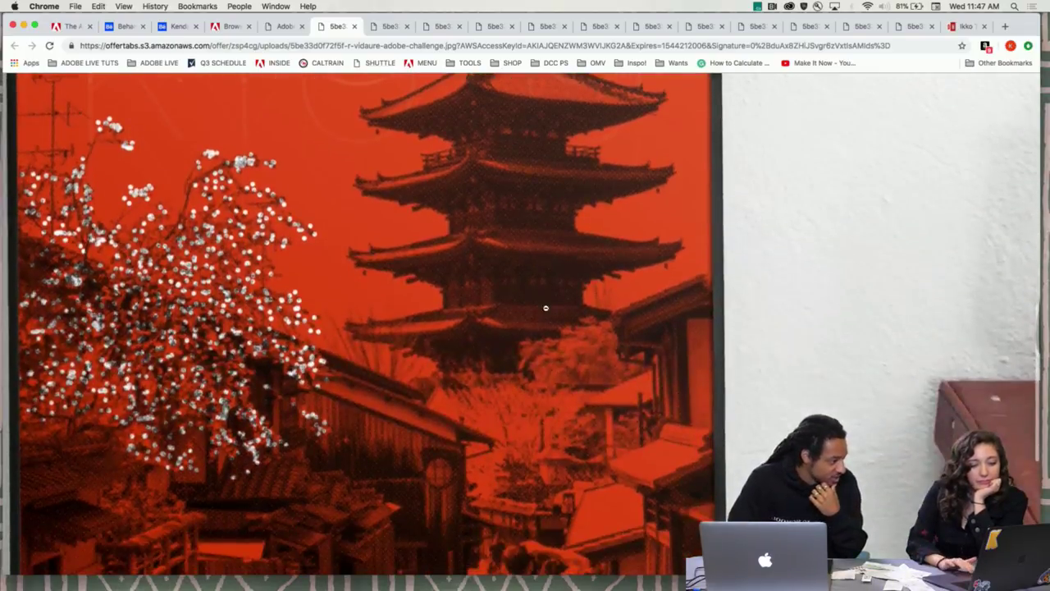
{"action": "scroll", "coordinate": [556, 407], "scroll_direction": "up", "scroll_amount": 3}
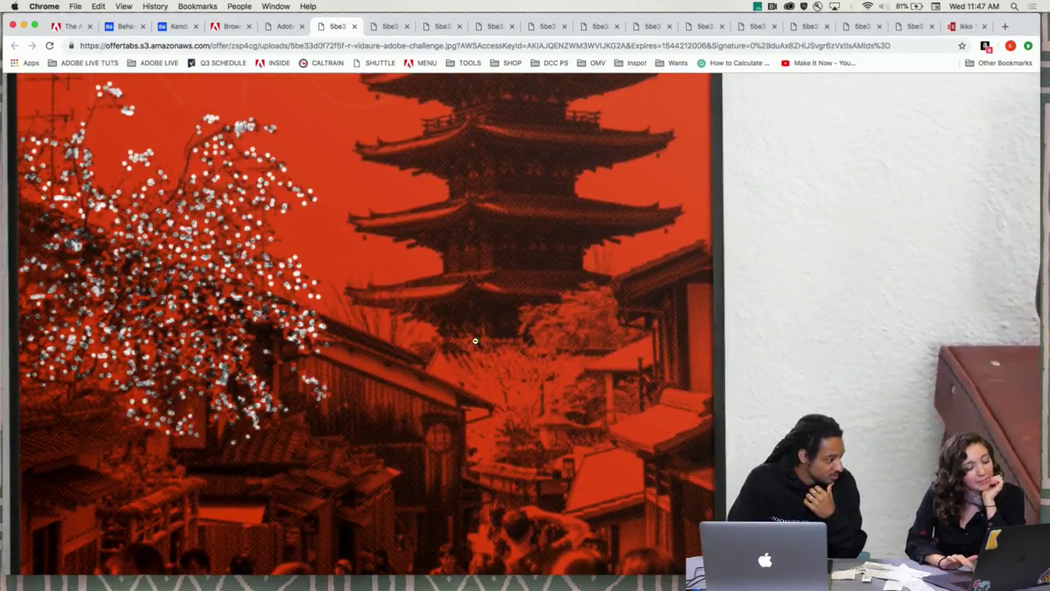
{"action": "left_click", "coordinate": [534, 338]}
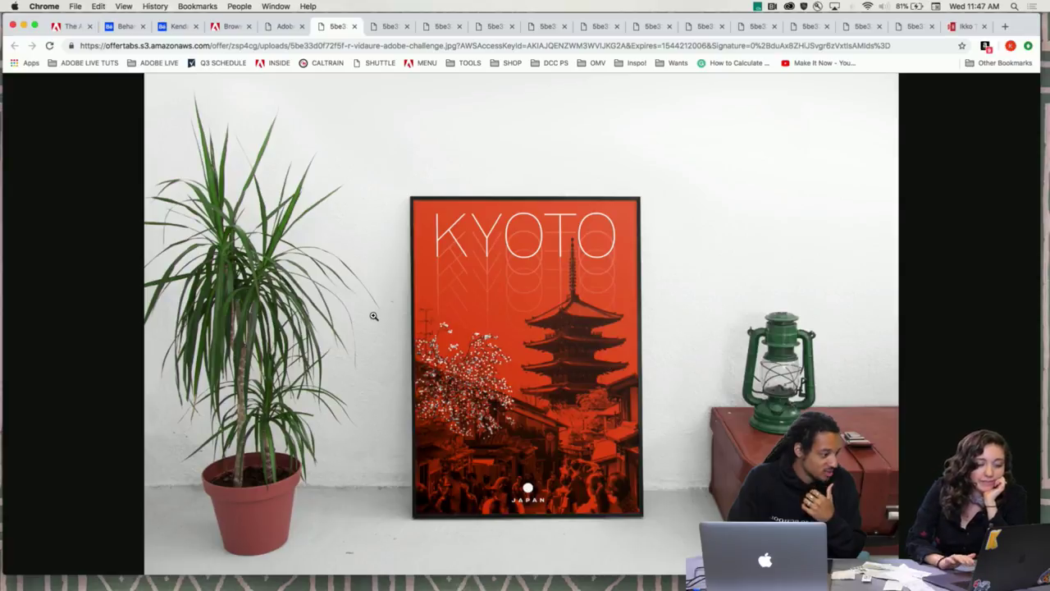
- Inspect the Kyoto poster's cherry blossoms and street crowd at actual size, and go back to the fitted image
{"action": "left_click", "coordinate": [564, 324]}
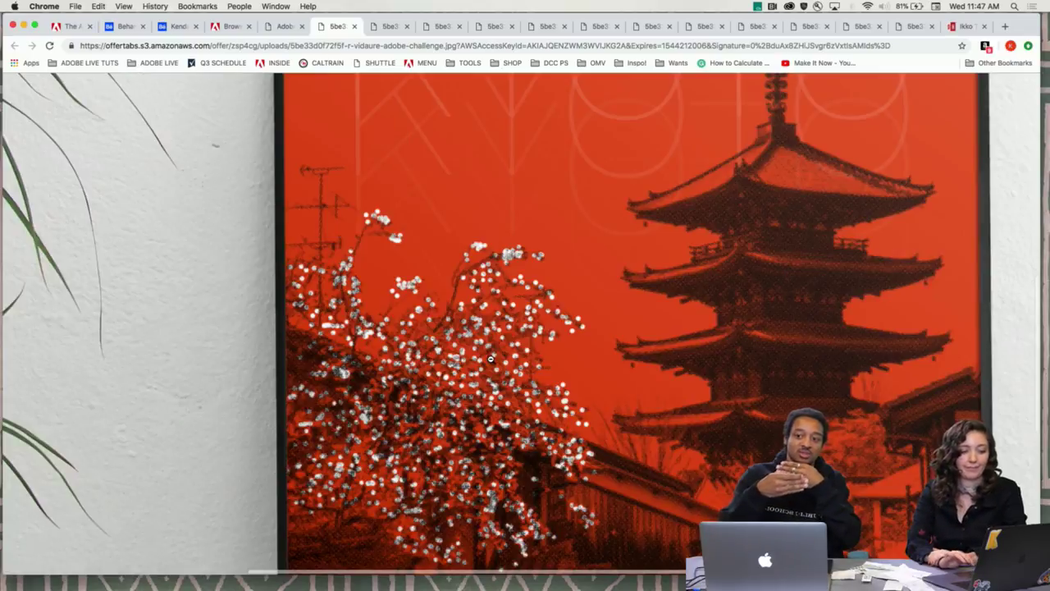
{"action": "scroll", "coordinate": [744, 350], "scroll_direction": "down", "scroll_amount": 5}
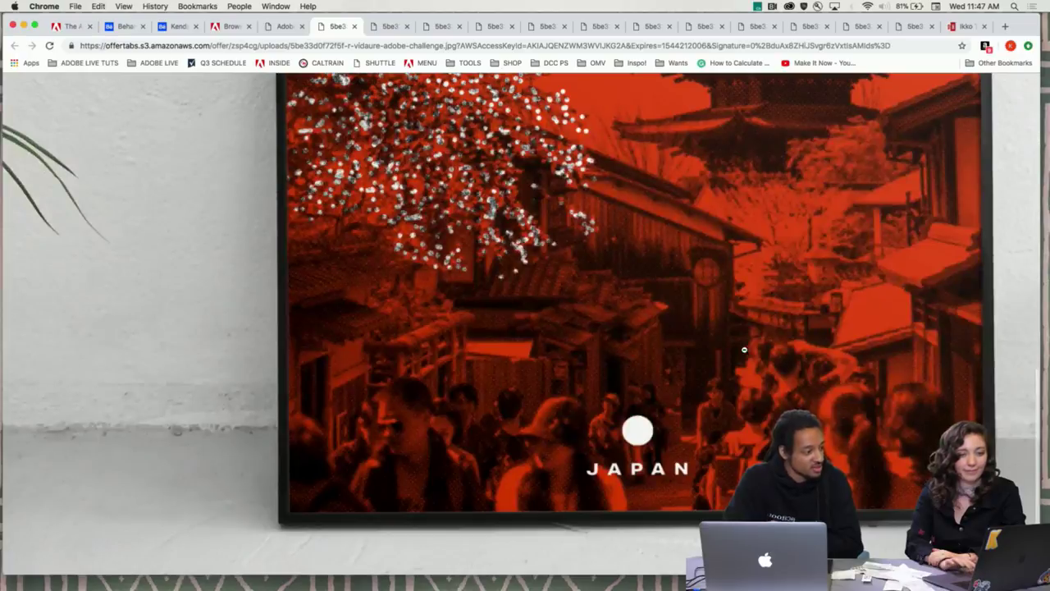
{"action": "scroll", "coordinate": [744, 349], "scroll_direction": "up", "scroll_amount": 3}
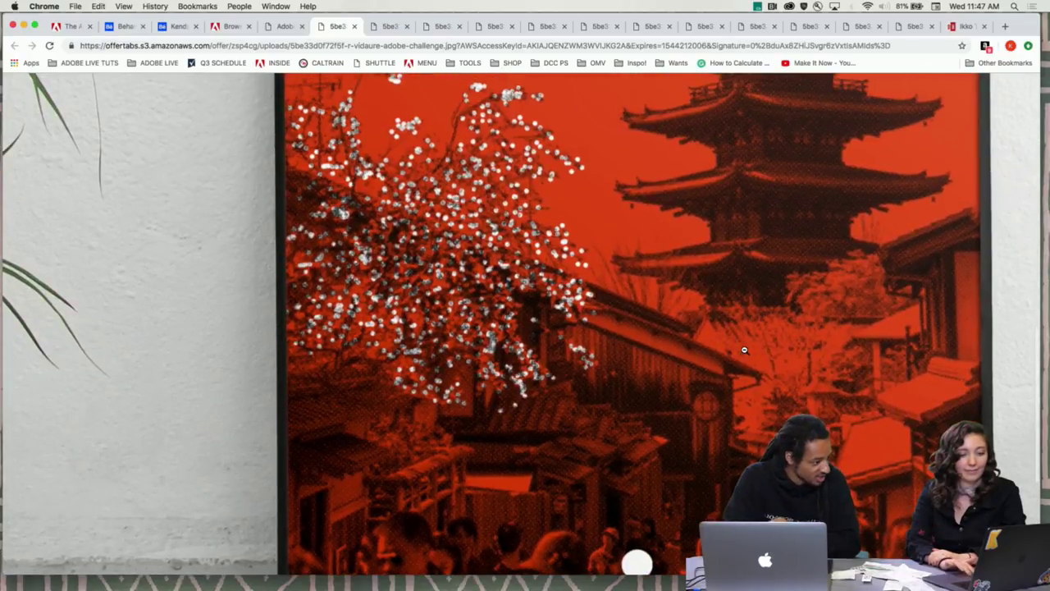
{"action": "scroll", "coordinate": [744, 350], "scroll_direction": "up", "scroll_amount": 3}
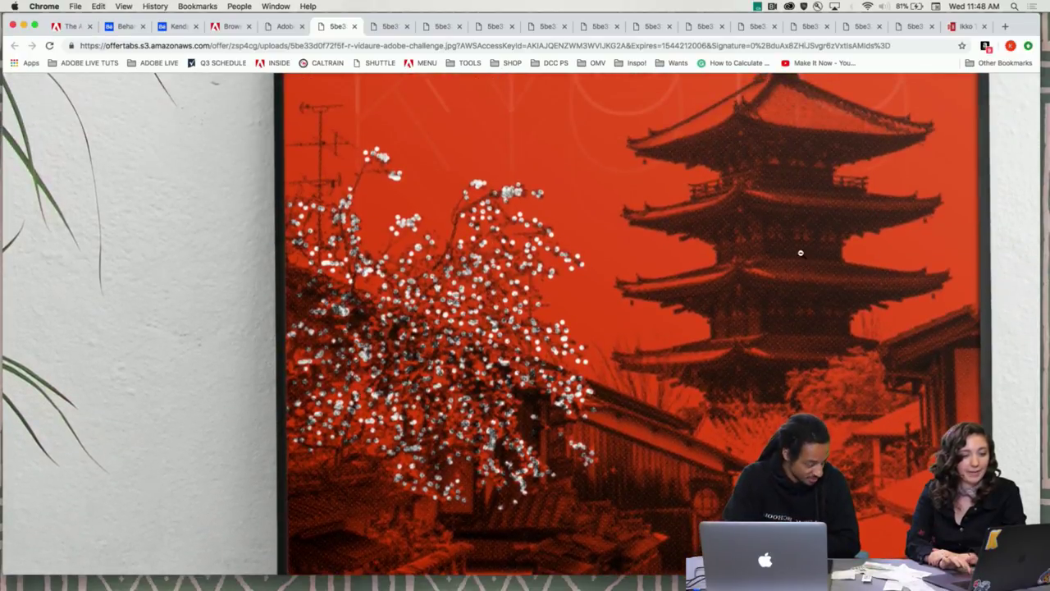
{"action": "left_click", "coordinate": [800, 244]}
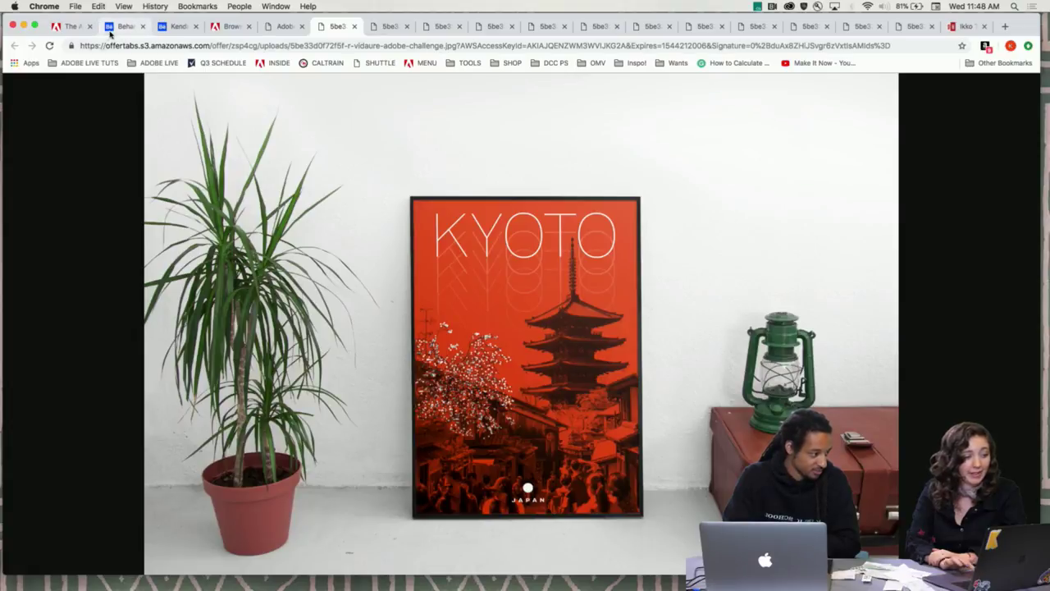
- Return to the challenge gallery and close the Kyoto poster's preview
{"action": "left_click", "coordinate": [279, 27]}
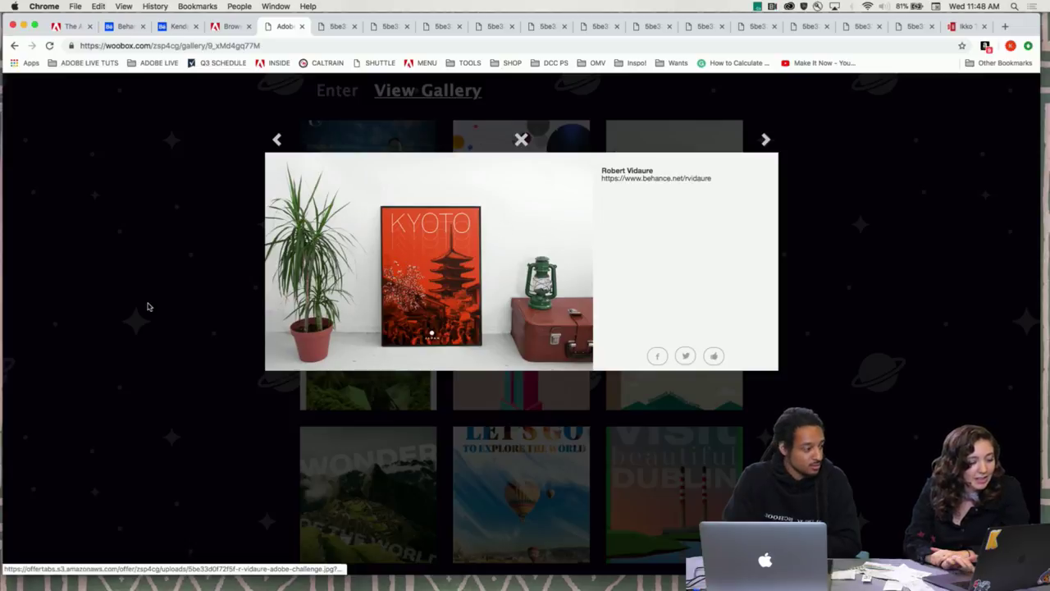
{"action": "left_click", "coordinate": [184, 256]}
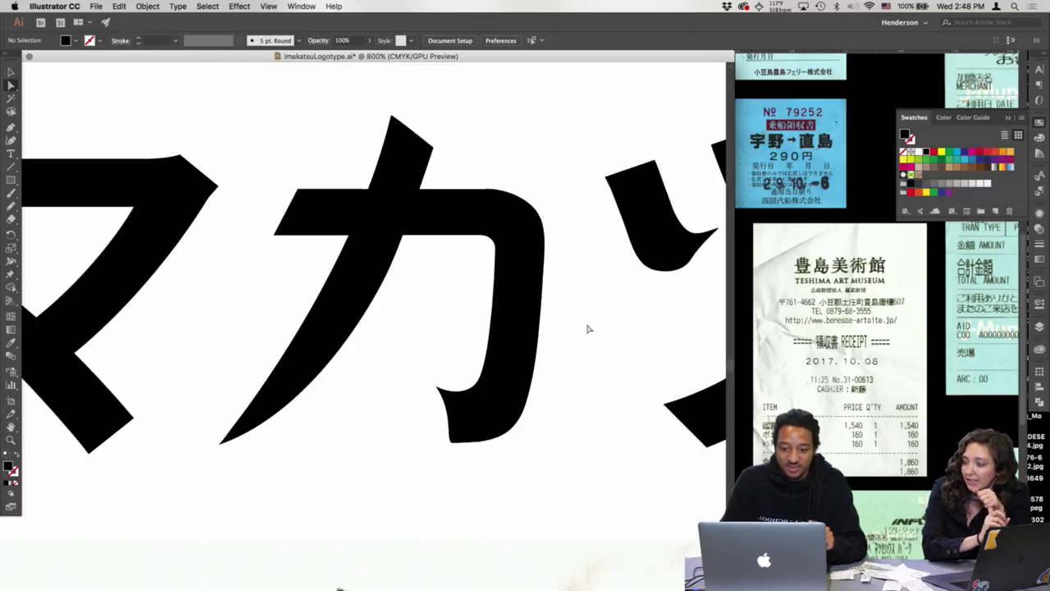
- Compare the whole katakana logotype in Illustrator with the scanned brush lettering below it, ending on the マ character
{"action": "key", "text": "super+minus"}
{"action": "key", "text": "super+minus"}
{"action": "key", "text": "super+minus"}
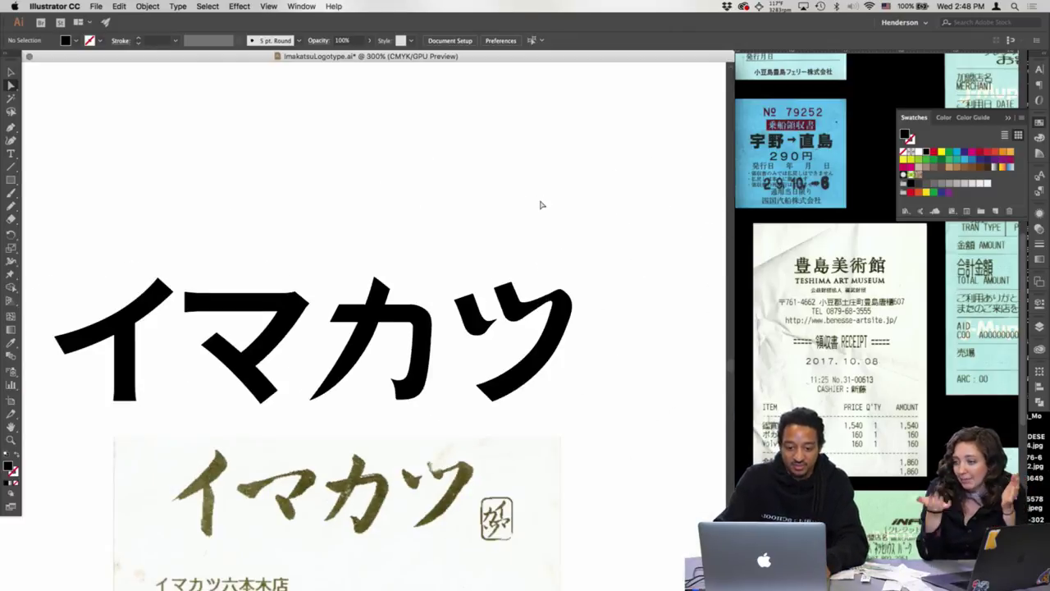
{"action": "left_click_drag", "start_coordinate": [481, 258], "coordinate": [534, 181]}
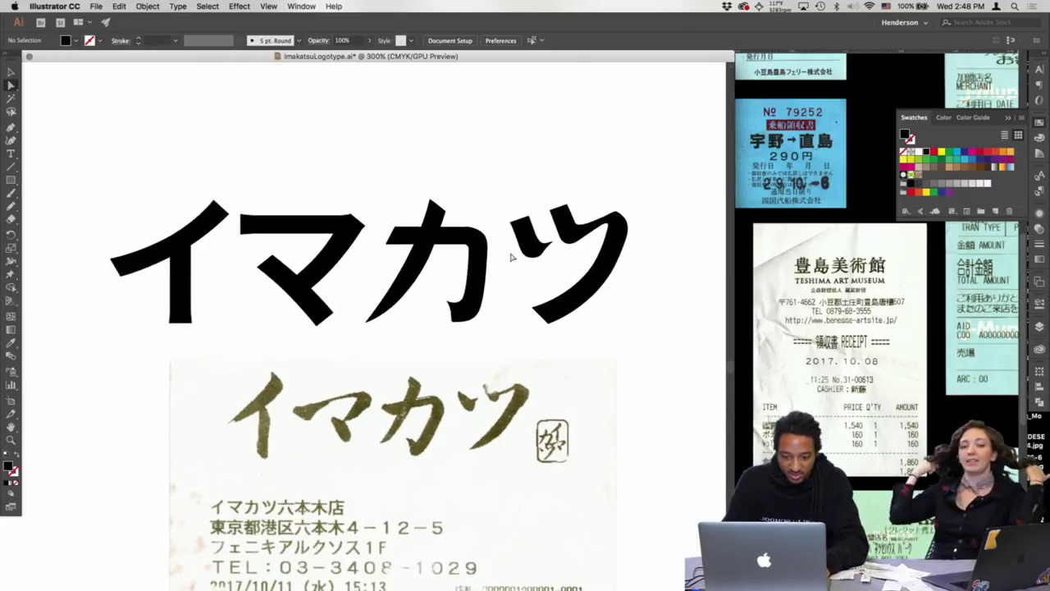
{"action": "key", "text": "super+plus"}
{"action": "key", "text": "super+plus"}
{"action": "key", "text": "super+plus"}
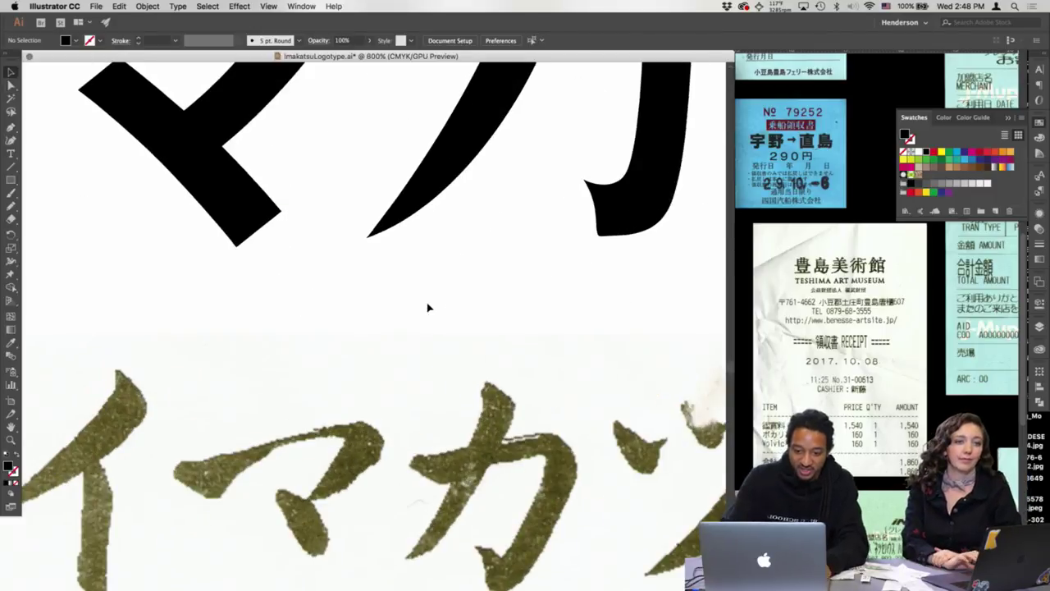
{"action": "scroll", "coordinate": [426, 308], "scroll_direction": "up", "scroll_amount": 5}
{"action": "scroll", "coordinate": [427, 308], "scroll_direction": "left", "scroll_amount": 5}
- Select the マ and round the upper-left corner of its horizontal bar into a brush-like slope with the Pencil tool
{"action": "key", "text": "a"}
{"action": "left_click", "coordinate": [457, 204]}
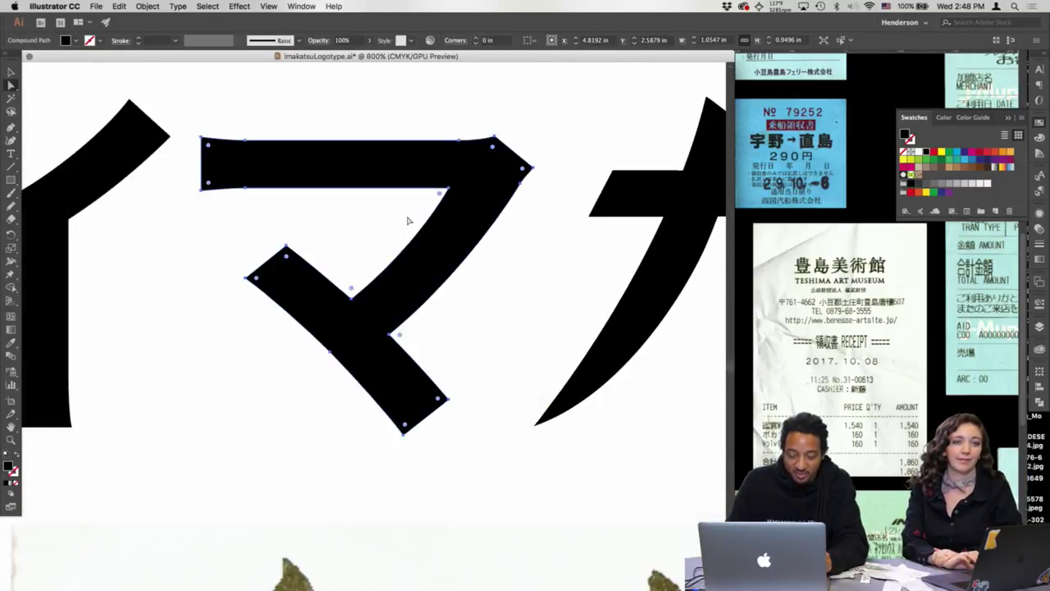
{"action": "scroll", "coordinate": [408, 219], "scroll_direction": "down", "scroll_amount": 5}
{"action": "scroll", "coordinate": [514, 181], "scroll_direction": "up", "scroll_amount": 6}
{"action": "scroll", "coordinate": [394, 300], "scroll_direction": "left", "scroll_amount": 1}
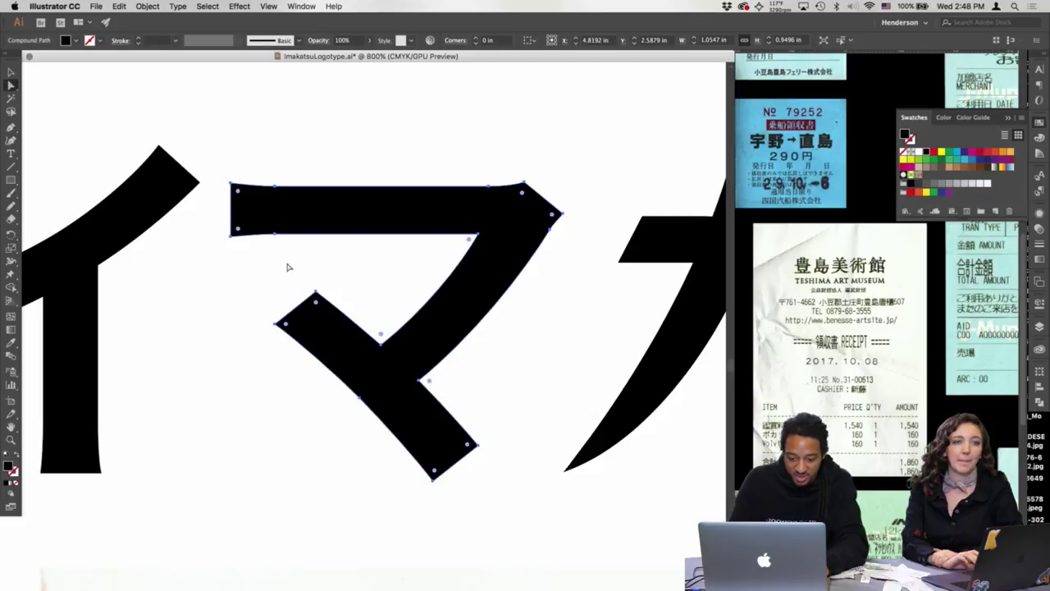
{"action": "key", "text": "n"}
{"action": "left_click_drag", "start_coordinate": [274, 187], "coordinate": [236, 236]}
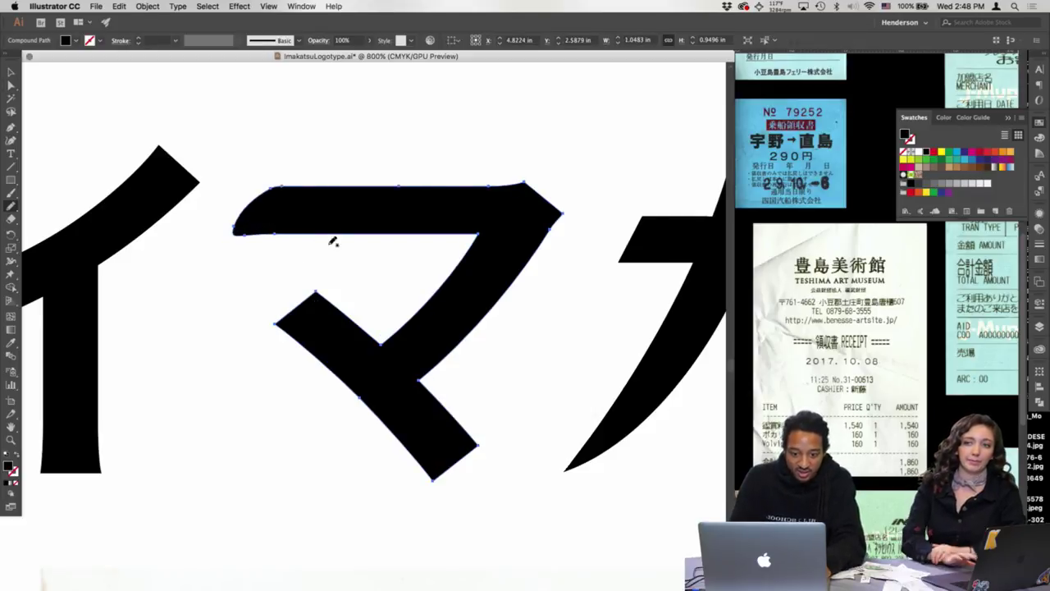
- Swell the lower-left end of the マ's bar into a rounded bulge, and undo a trial diagonal cut through the bar
{"action": "scroll", "coordinate": [405, 176], "scroll_direction": "down", "scroll_amount": 10}
{"action": "scroll", "coordinate": [386, 221], "scroll_direction": "up", "scroll_amount": 8}
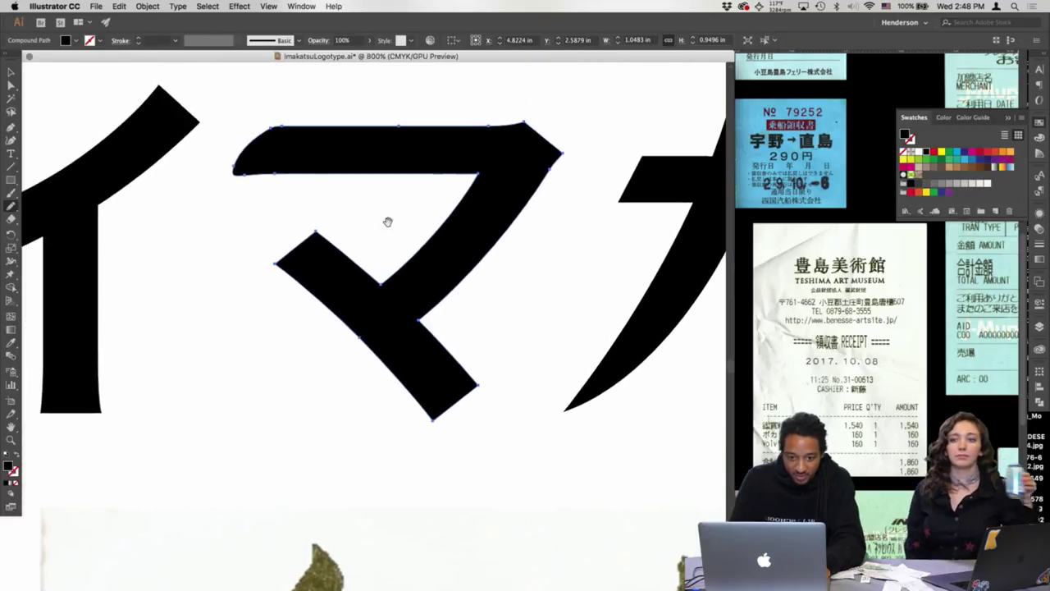
{"action": "mouse_move", "coordinate": [235, 171]}
{"action": "left_mouse_down"}
{"action": "mouse_move", "coordinate": [267, 194]}
{"action": "mouse_move", "coordinate": [288, 176]}
{"action": "mouse_move", "coordinate": [240, 169]}
{"action": "mouse_move", "coordinate": [289, 175]}
{"action": "mouse_move", "coordinate": [400, 125]}
{"action": "left_mouse_up"}
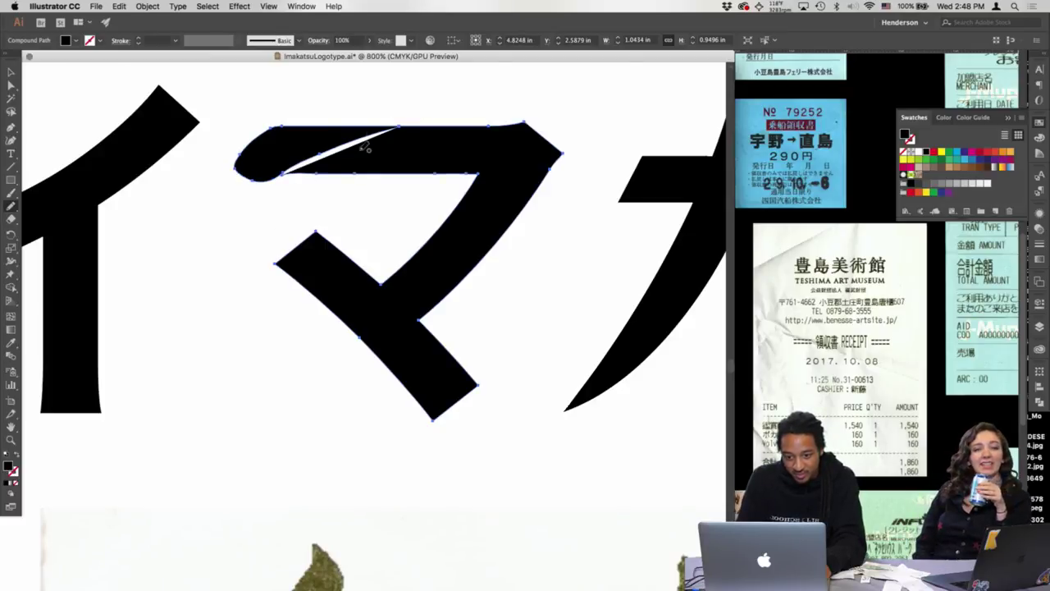
{"action": "key", "text": "super+z"}
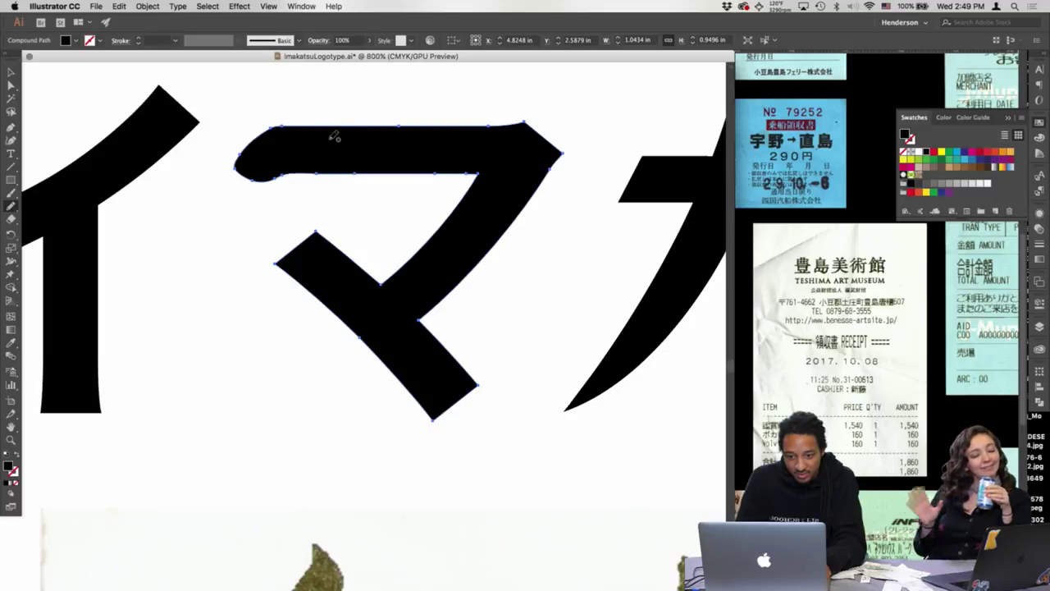
- Cut the マ's horizontal bar vertically near its middle and shift the detached left piece slightly left to open a gap
{"action": "key", "text": "a"}
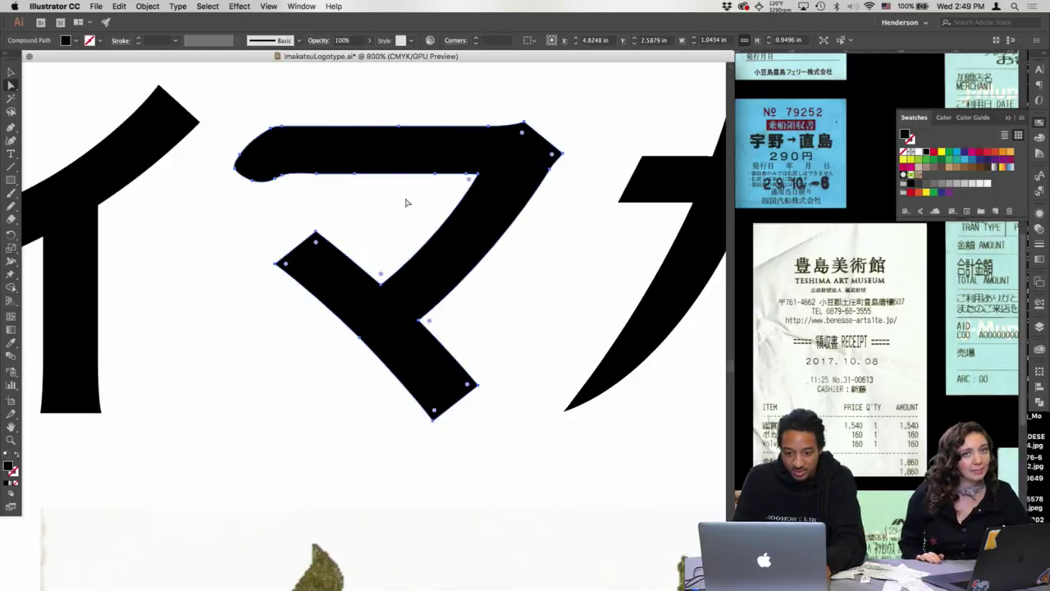
{"action": "left_click", "coordinate": [18, 238]}
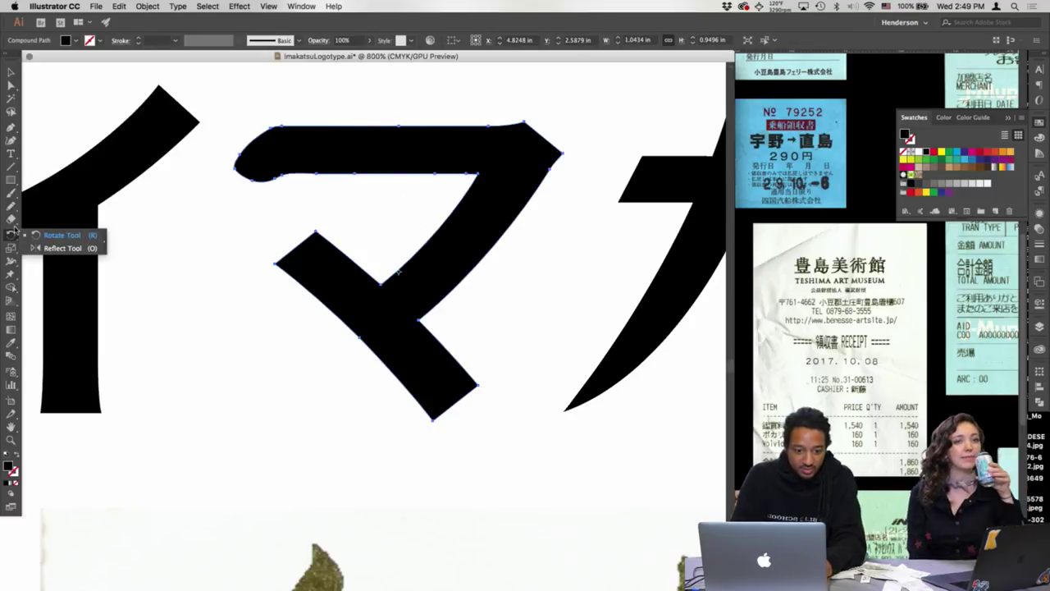
{"action": "left_click_drag", "start_coordinate": [10, 219], "coordinate": [50, 245]}
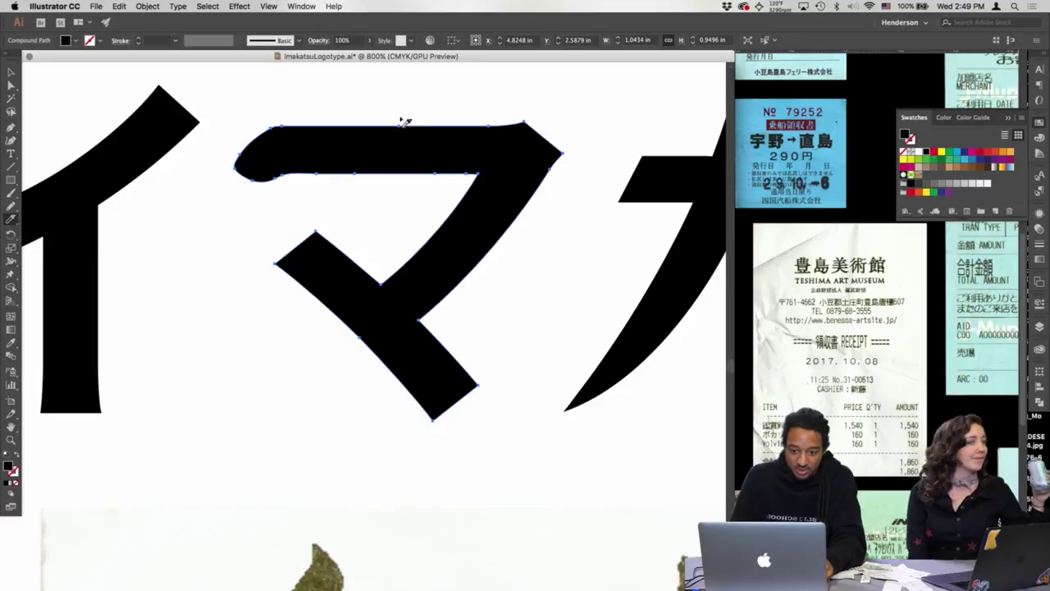
{"action": "mouse_move", "coordinate": [424, 106]}
{"action": "left_mouse_down"}
{"action": "mouse_move", "coordinate": [417, 187]}
{"action": "mouse_move", "coordinate": [366, 169]}
{"action": "left_mouse_up"}
{"action": "key", "text": "a"}
{"action": "left_click", "coordinate": [385, 169]}
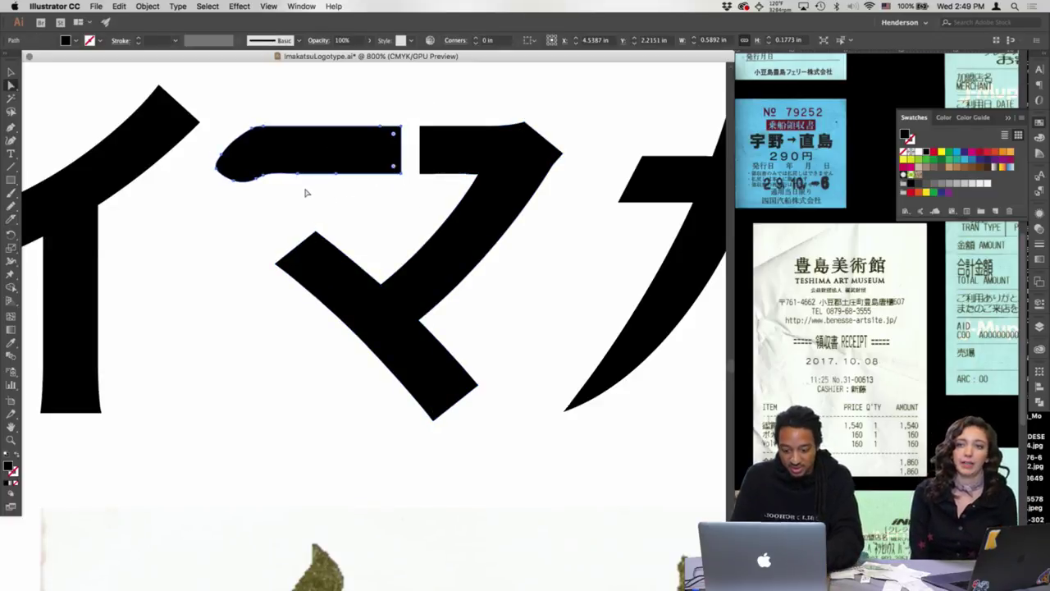
- Redraw the underside of the detached bar piece with the Pencil tool so it becomes a teardrop tapering toward the upper right
{"action": "key", "text": "n"}
{"action": "left_click_drag", "start_coordinate": [274, 169], "coordinate": [358, 123]}
{"action": "key", "text": "a"}
{"action": "left_click", "coordinate": [358, 136]}
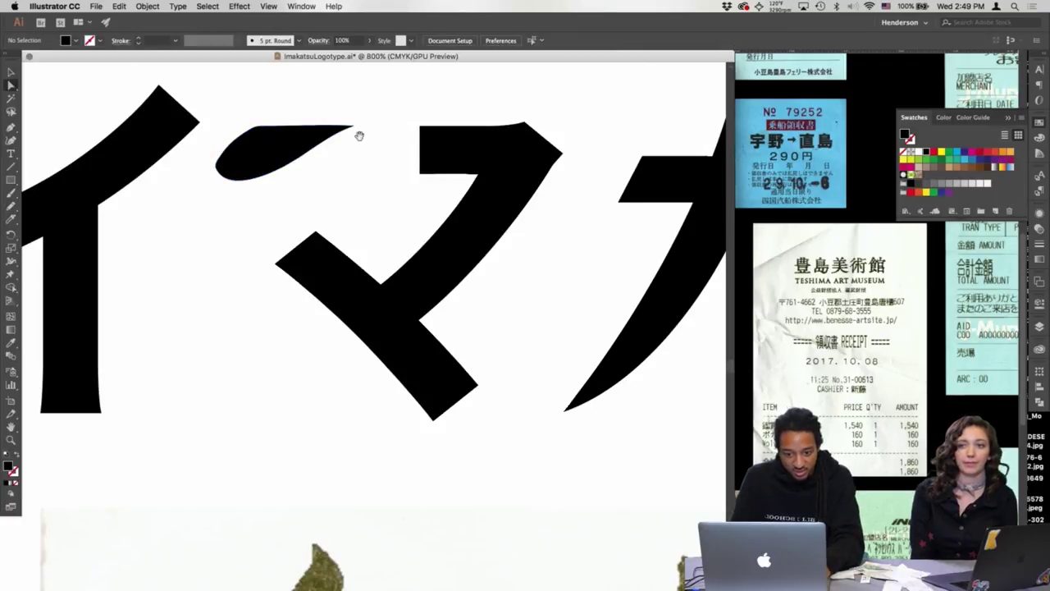
- Move the teardrop stroke slightly right and down, and rotate it counterclockwise so its tip points further upward
{"action": "mouse_move", "coordinate": [419, 197]}
{"action": "left_mouse_down"}
{"action": "mouse_move", "coordinate": [419, 58]}
{"action": "mouse_move", "coordinate": [426, 214]}
{"action": "left_mouse_up"}
{"action": "left_click_drag", "start_coordinate": [312, 164], "coordinate": [334, 174]}
{"action": "key", "text": "v"}
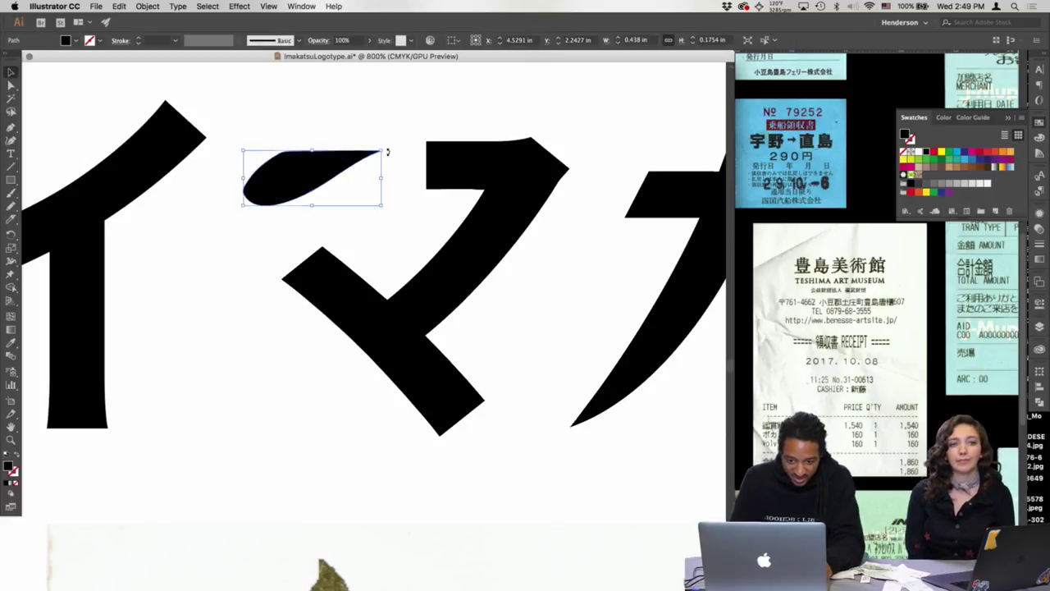
{"action": "left_click_drag", "start_coordinate": [387, 152], "coordinate": [386, 139]}
- Redraw the teardrop's blunt left end with the Pencil tool for a fuller upper edge, using the brush lettering as reference
{"action": "key", "text": "n"}
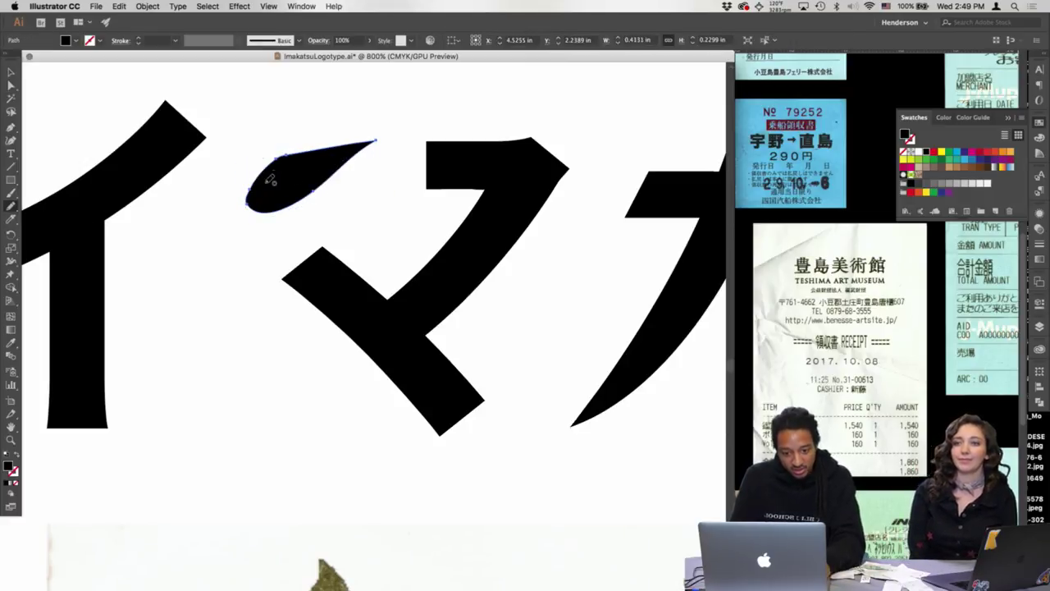
{"action": "scroll", "coordinate": [252, 188], "scroll_direction": "down", "scroll_amount": 3}
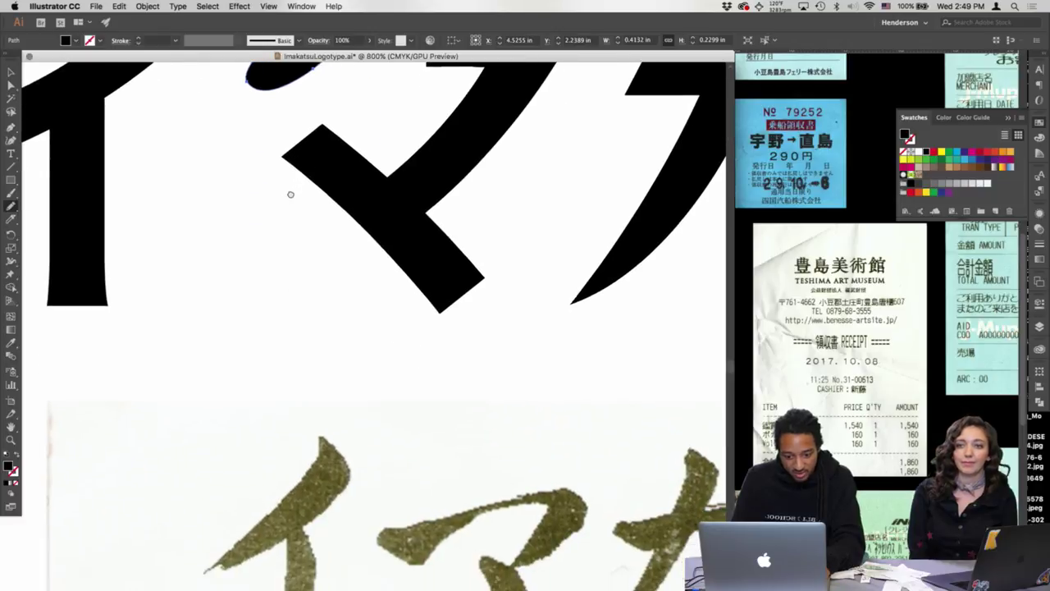
{"action": "scroll", "coordinate": [271, 206], "scroll_direction": "up", "scroll_amount": 5}
{"action": "mouse_move", "coordinate": [248, 254]}
{"action": "left_mouse_down"}
{"action": "mouse_move", "coordinate": [242, 229]}
{"action": "mouse_move", "coordinate": [277, 204]}
{"action": "left_mouse_up"}
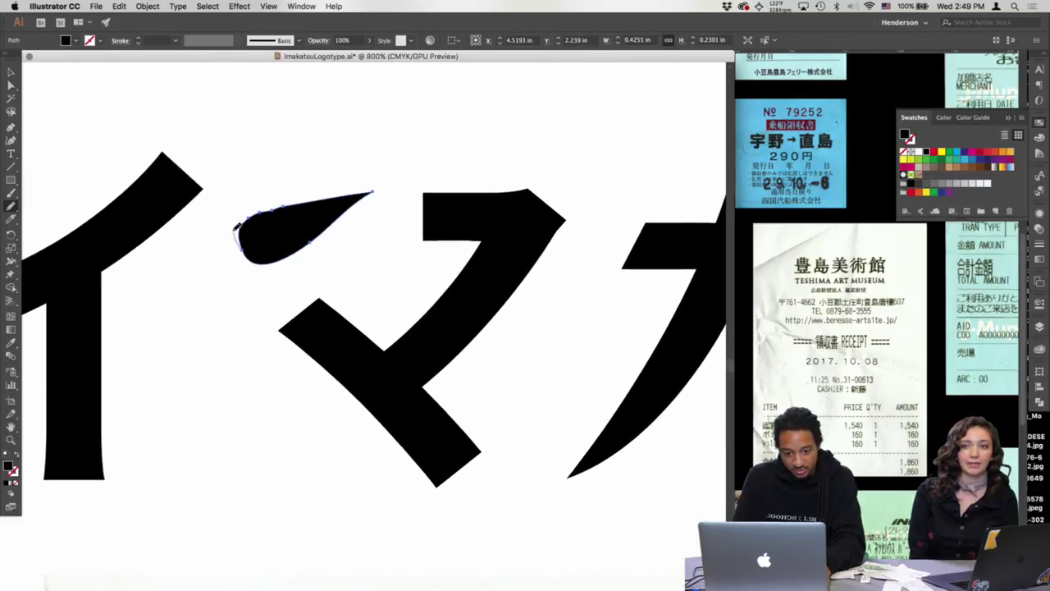
{"action": "left_click_drag", "start_coordinate": [281, 210], "coordinate": [284, 209]}
{"action": "key", "text": "super+z"}
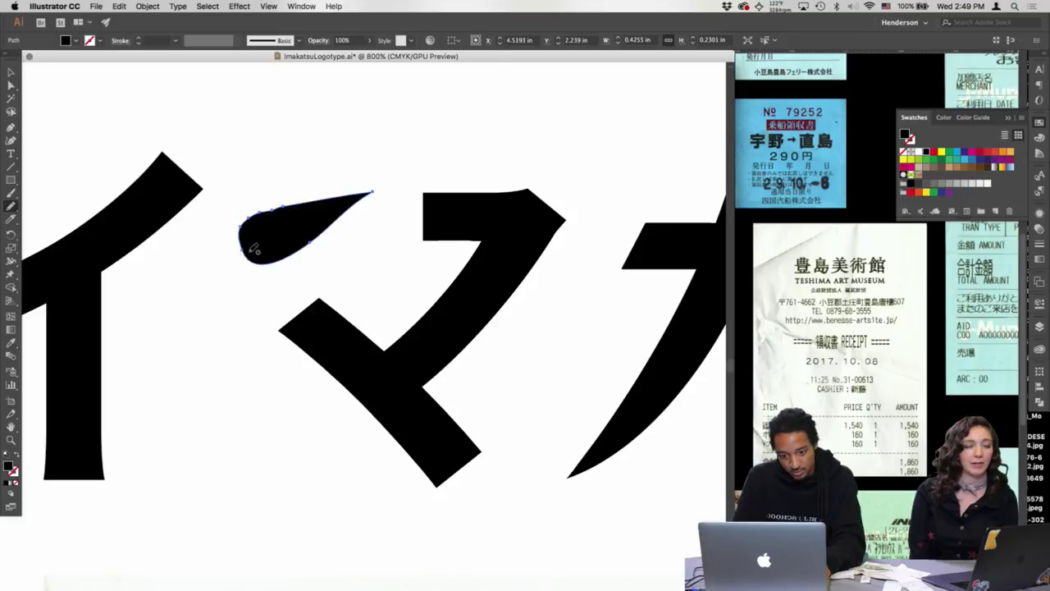
{"action": "mouse_move", "coordinate": [247, 251]}
{"action": "left_mouse_down"}
{"action": "mouse_move", "coordinate": [236, 223]}
{"action": "mouse_move", "coordinate": [282, 206]}
{"action": "left_mouse_up"}
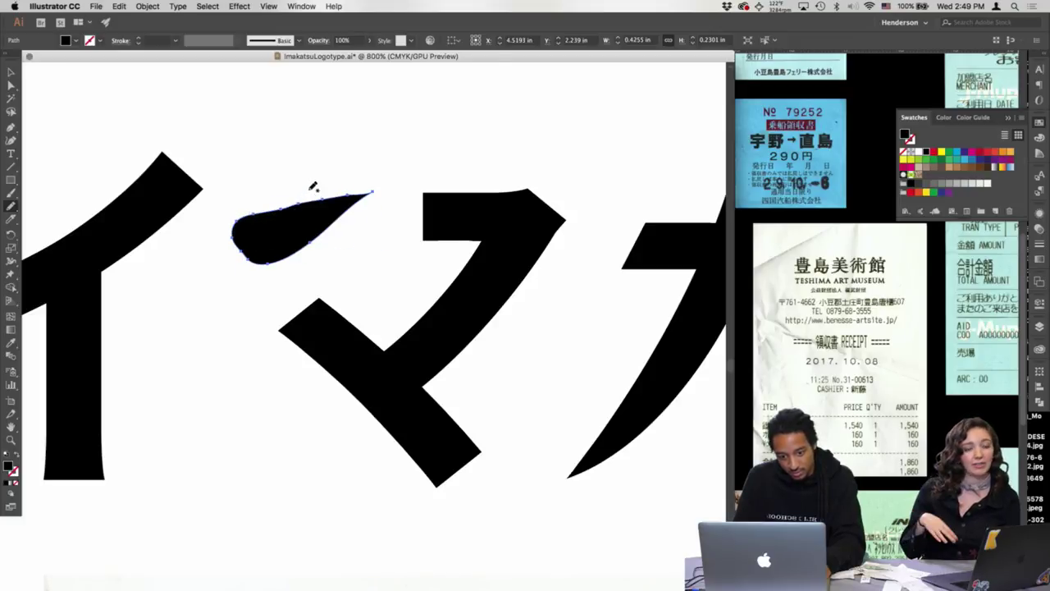
{"action": "key", "text": "super+z"}
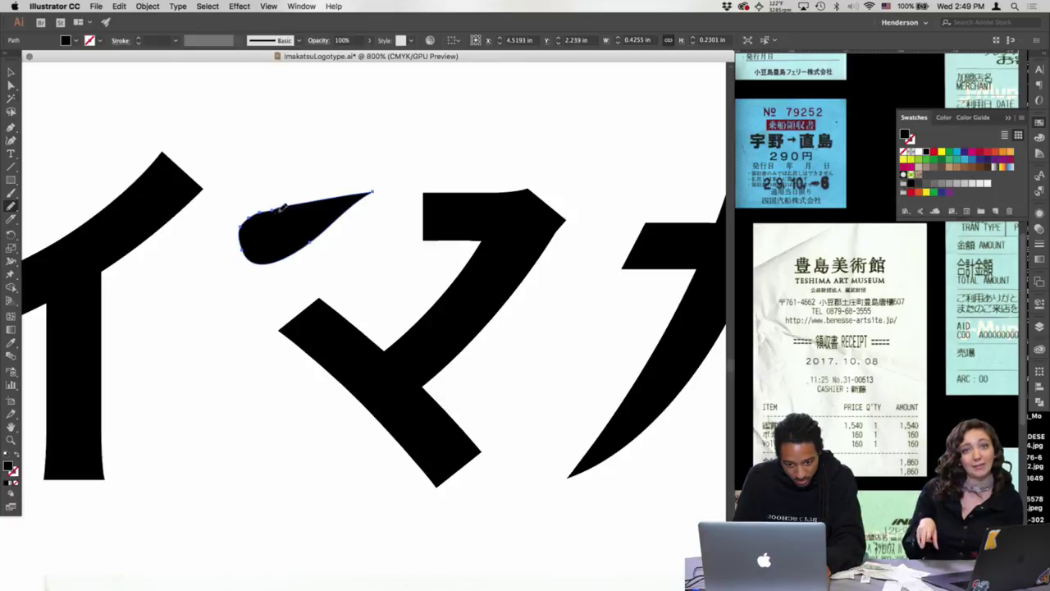
- Extend the teardrop's upper-left end into a sharper brush-like corner, and nudge its anchor points up and left
{"action": "left_click_drag", "start_coordinate": [236, 215], "coordinate": [315, 201]}
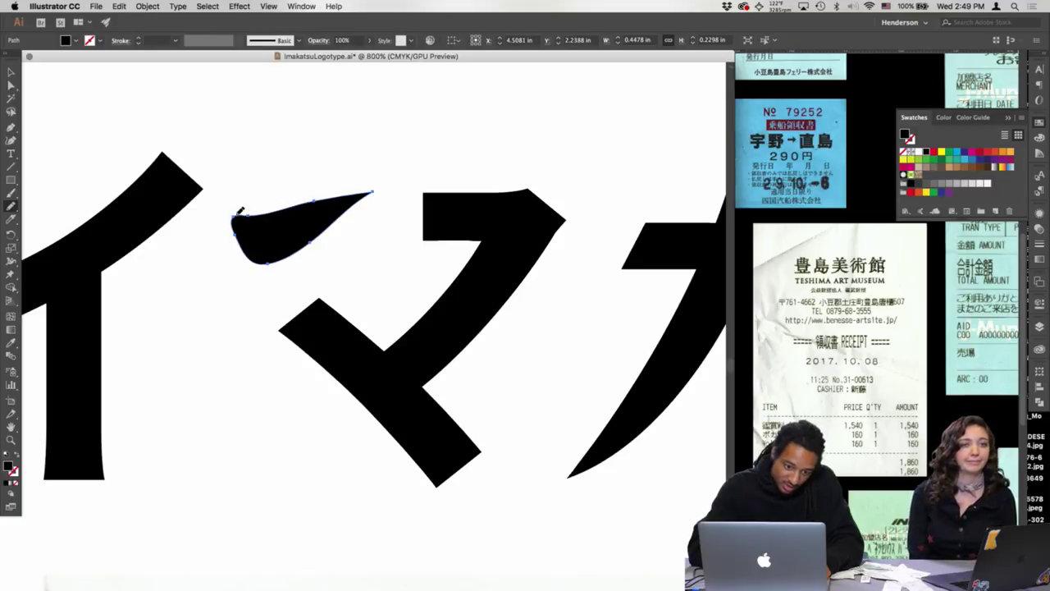
{"action": "left_click_drag", "start_coordinate": [240, 211], "coordinate": [244, 228]}
{"action": "key", "text": "a"}
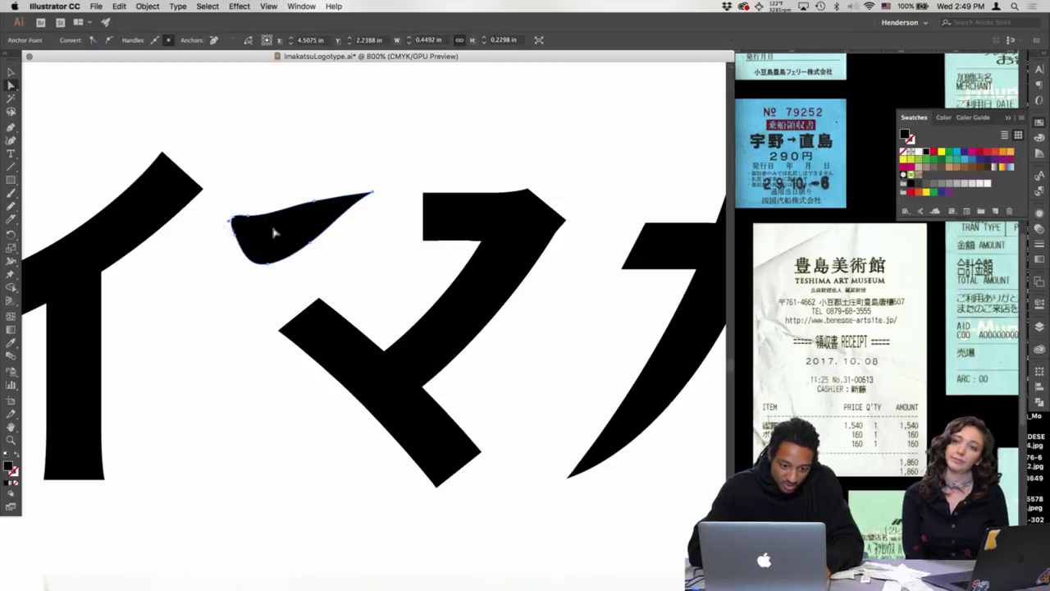
{"action": "left_click_drag", "start_coordinate": [254, 206], "coordinate": [231, 232]}
{"action": "key", "text": "Up"}
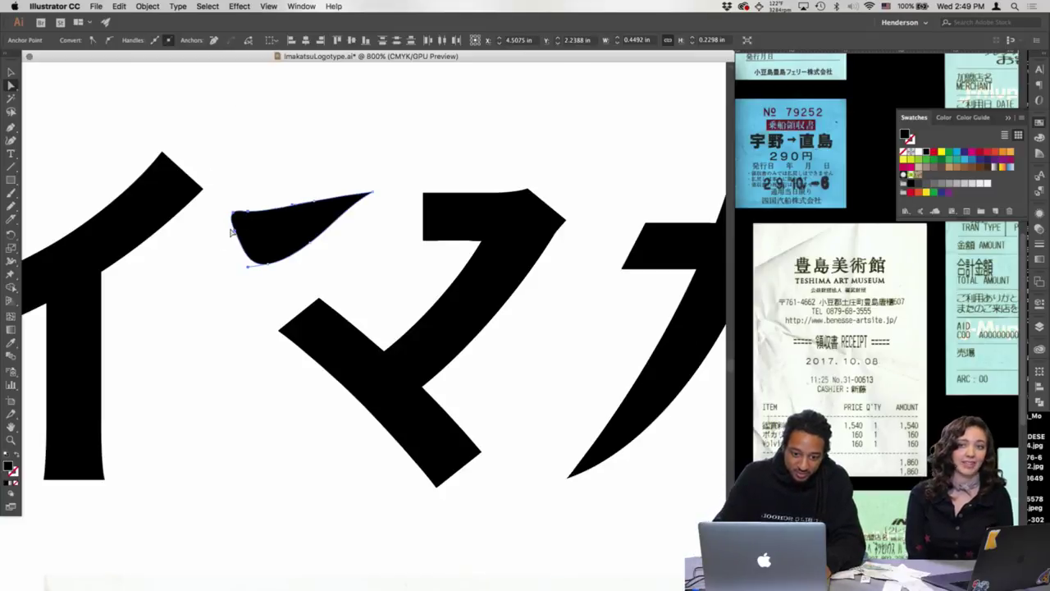
{"action": "key", "text": "Left"}
- Round the upper-right corner of the マ's main shape with the Pencil tool and taper its cut bar end to a point
{"action": "left_click", "coordinate": [446, 234]}
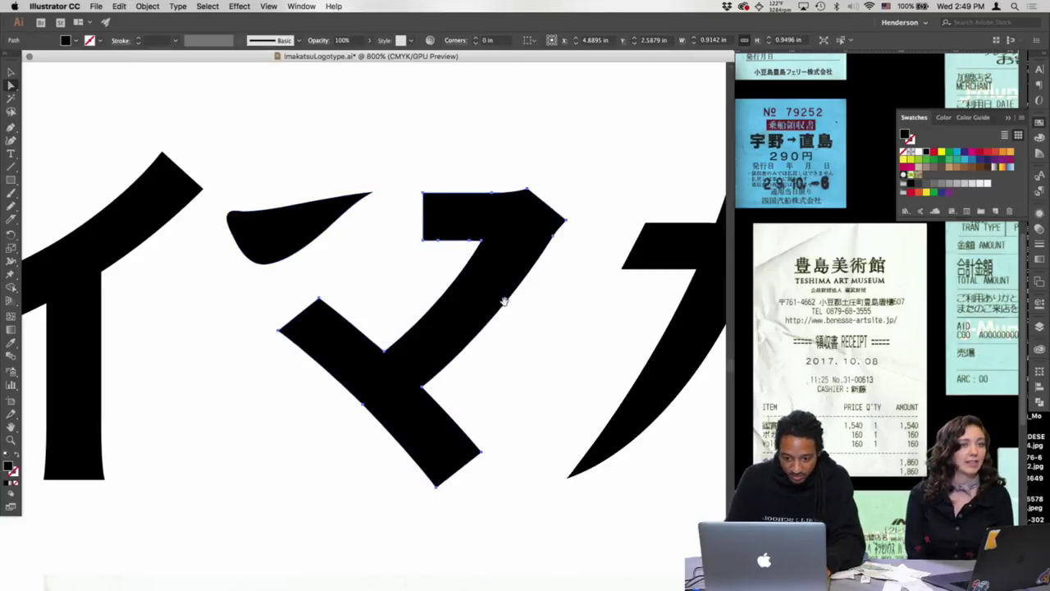
{"action": "scroll", "coordinate": [514, 300], "scroll_direction": "down", "scroll_amount": 6}
{"action": "scroll", "coordinate": [525, 369], "scroll_direction": "up", "scroll_amount": 3}
{"action": "scroll", "coordinate": [531, 404], "scroll_direction": "up", "scroll_amount": 3}
{"action": "scroll", "coordinate": [532, 404], "scroll_direction": "left", "scroll_amount": 1}
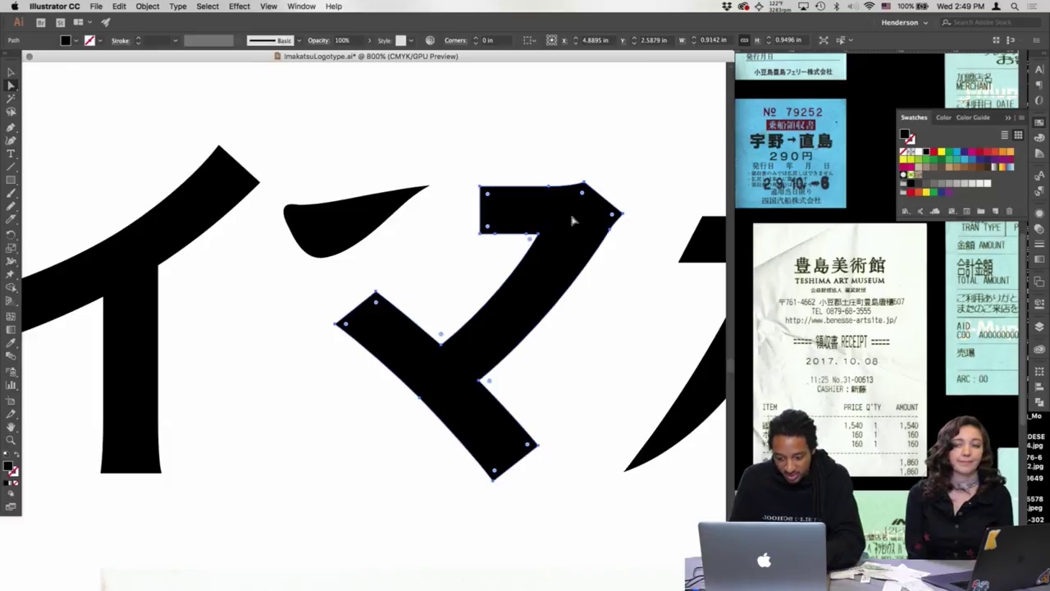
{"action": "key", "text": "n"}
{"action": "mouse_move", "coordinate": [617, 219]}
{"action": "left_mouse_down"}
{"action": "mouse_move", "coordinate": [596, 189]}
{"action": "mouse_move", "coordinate": [575, 185]}
{"action": "left_mouse_up"}
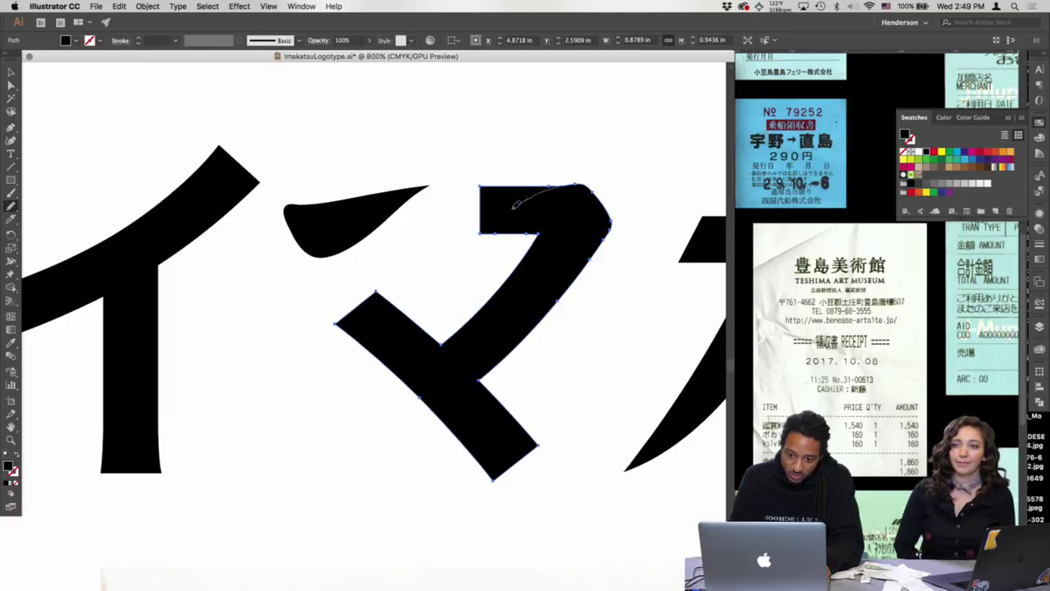
{"action": "left_click_drag", "start_coordinate": [484, 224], "coordinate": [483, 228]}
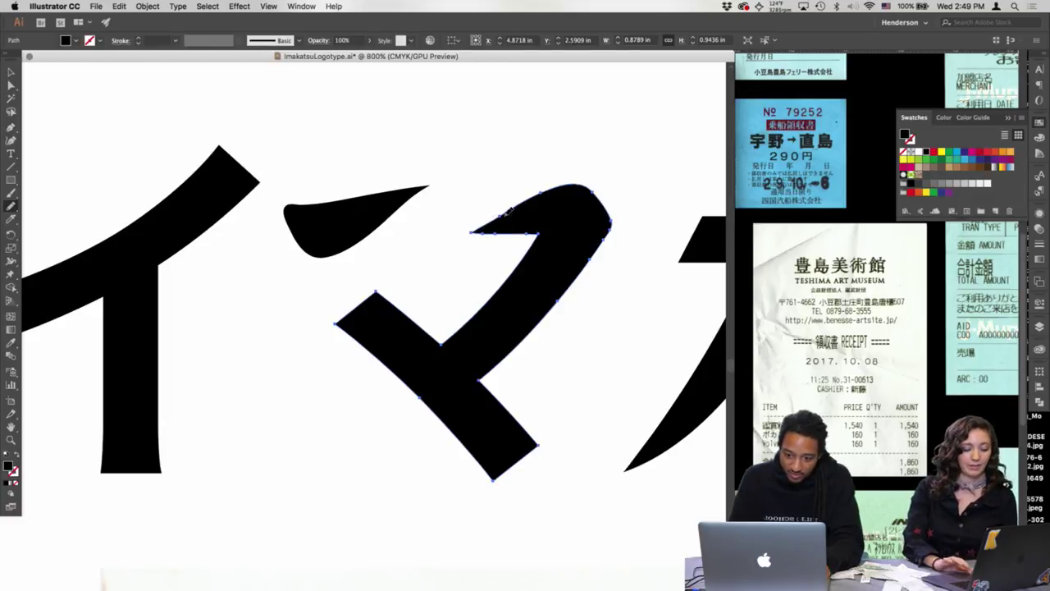
- Select the anchor points of the マ's upper-right section, raise them above the teardrop stroke, and clear the selection
{"action": "key", "text": "a"}
{"action": "left_click_drag", "start_coordinate": [463, 173], "coordinate": [643, 302]}
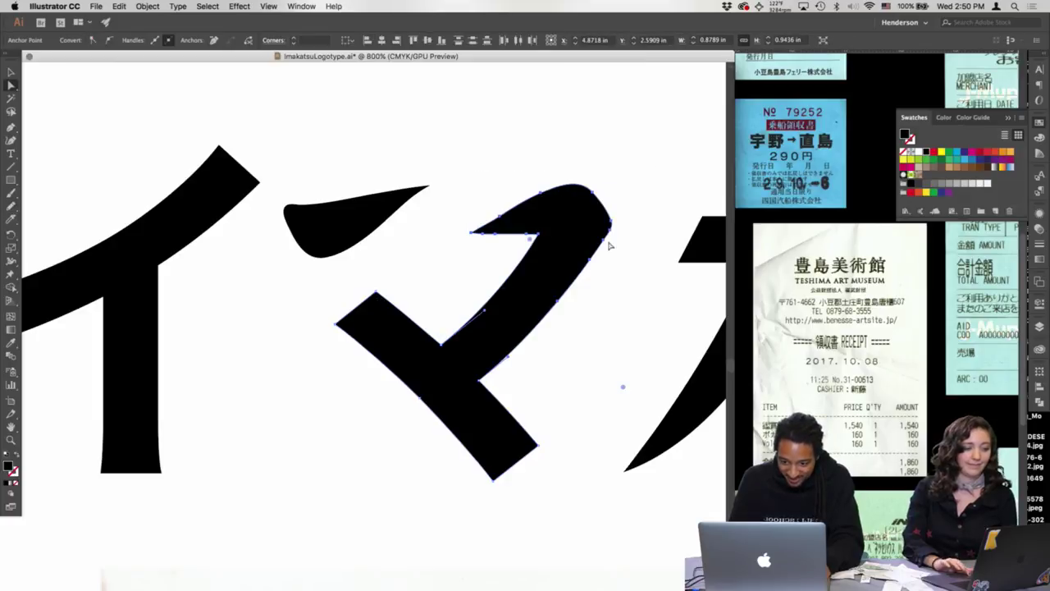
{"action": "left_click_drag", "start_coordinate": [611, 235], "coordinate": [610, 210]}
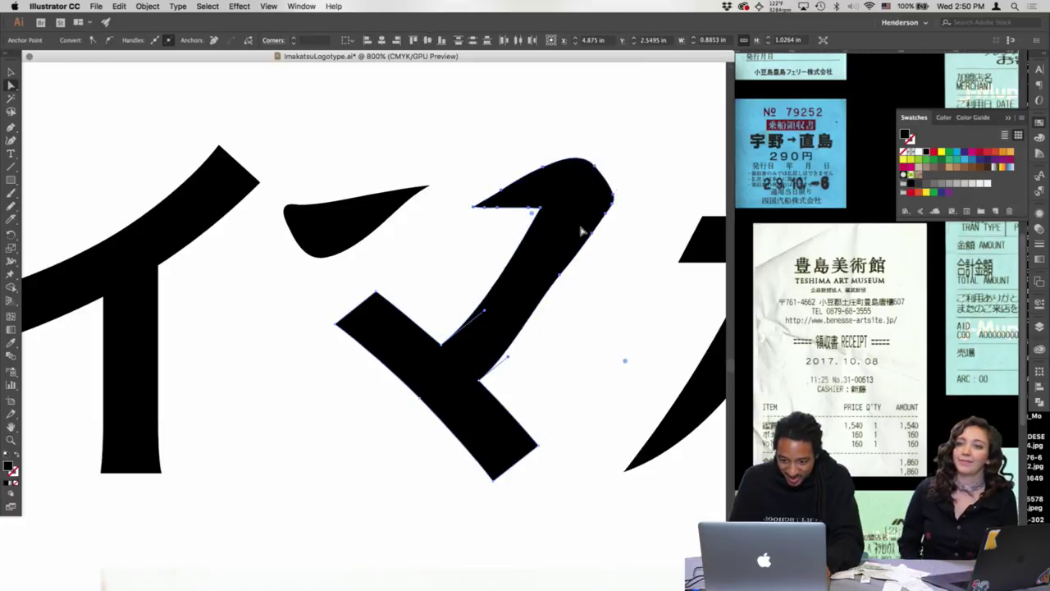
{"action": "key", "text": "super+shift+a"}
- Adjust the anchor and curve handles along the inner edge of the マ's diagonal stroke to refine its curve
{"action": "left_click", "coordinate": [532, 234]}
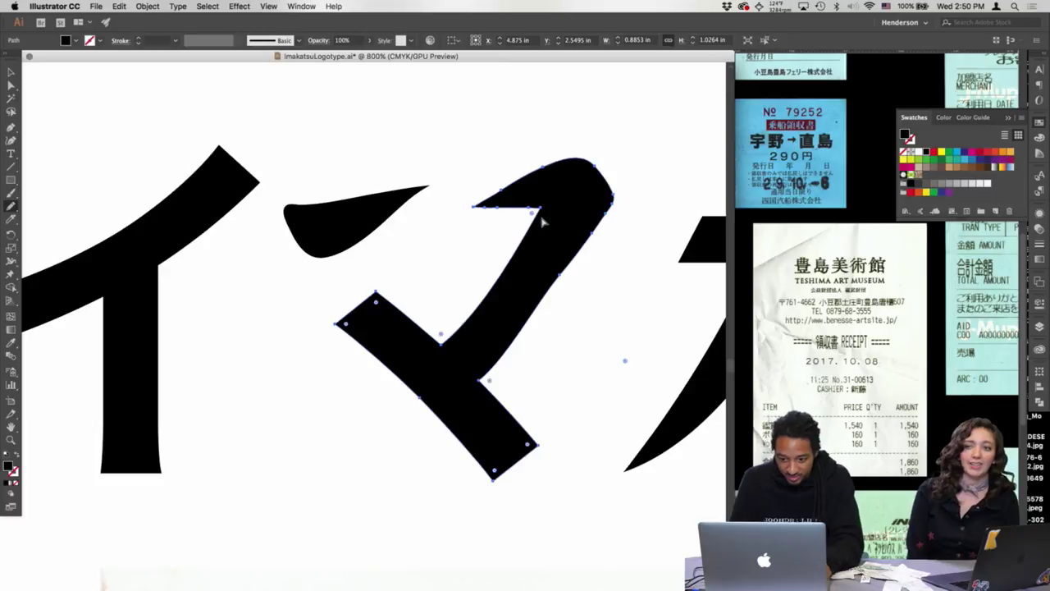
{"action": "left_click", "coordinate": [539, 208]}
{"action": "left_click_drag", "start_coordinate": [523, 240], "coordinate": [529, 239]}
{"action": "left_click_drag", "start_coordinate": [485, 314], "coordinate": [506, 307]}
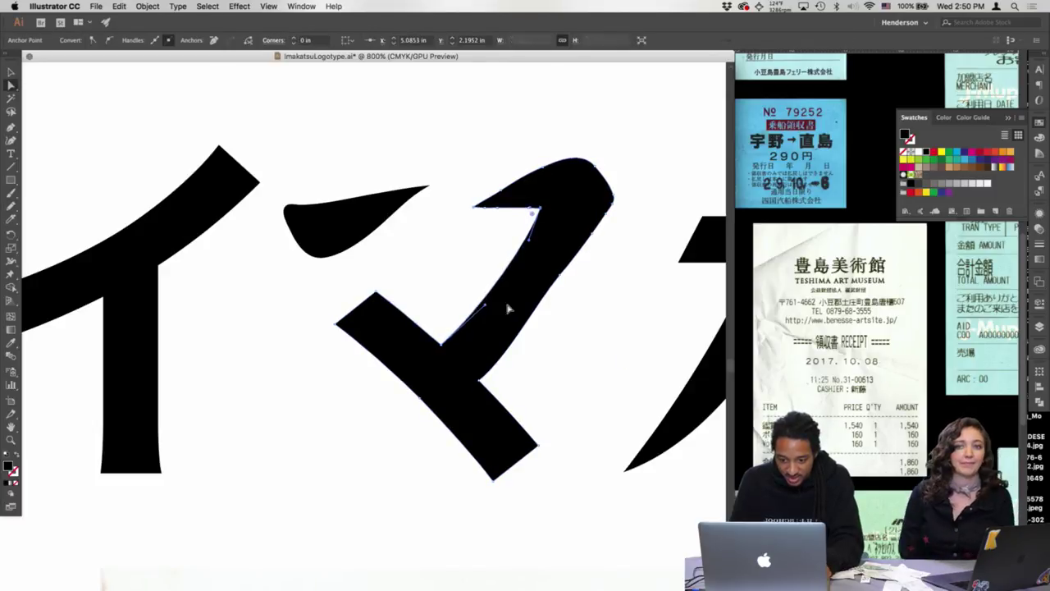
- Refine the outer edge of the マ's diagonal stroke by shifting its points, and smooth the curve with the Pencil tool
{"action": "left_click_drag", "start_coordinate": [560, 275], "coordinate": [561, 286]}
{"action": "left_click", "coordinate": [592, 233]}
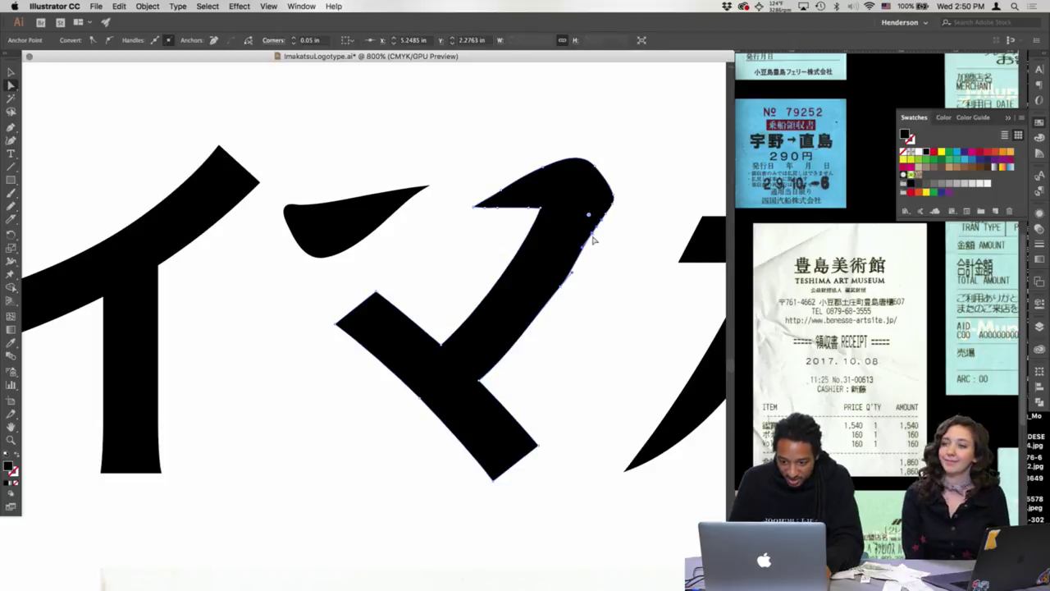
{"action": "left_click_drag", "start_coordinate": [594, 234], "coordinate": [600, 230]}
{"action": "key", "text": "n"}
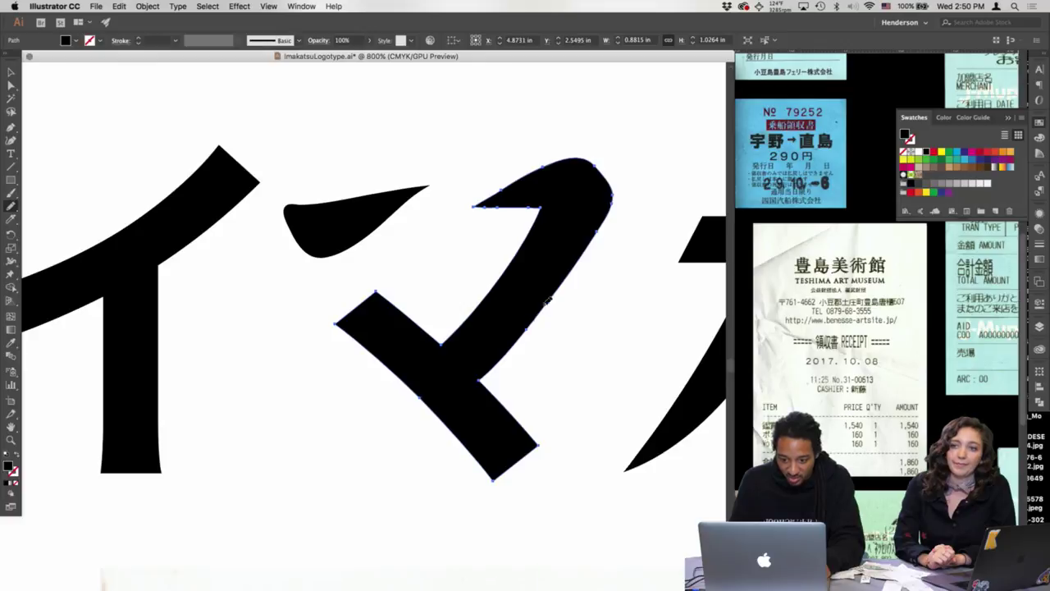
{"action": "left_click_drag", "start_coordinate": [570, 273], "coordinate": [543, 309]}
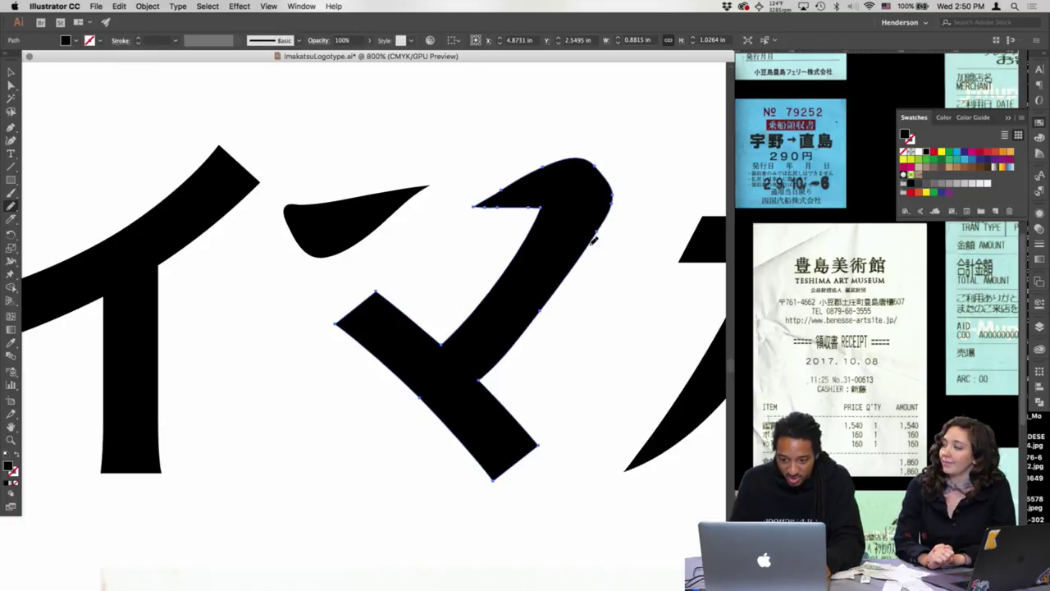
- Move the teardrop stroke right and down until its tip nearly meets the left tip of the マ's main shape
{"action": "key", "text": "a"}
{"action": "mouse_move", "coordinate": [386, 213]}
{"action": "left_mouse_down"}
{"action": "mouse_move", "coordinate": [417, 209]}
{"action": "mouse_move", "coordinate": [415, 234]}
{"action": "mouse_move", "coordinate": [436, 232]}
{"action": "left_mouse_up"}
{"action": "left_click", "coordinate": [462, 178]}
{"action": "mouse_move", "coordinate": [586, 323]}
{"action": "left_mouse_down"}
{"action": "mouse_move", "coordinate": [583, 295]}
{"action": "mouse_move", "coordinate": [484, 201]}
{"action": "mouse_move", "coordinate": [519, 277]}
{"action": "left_mouse_up"}
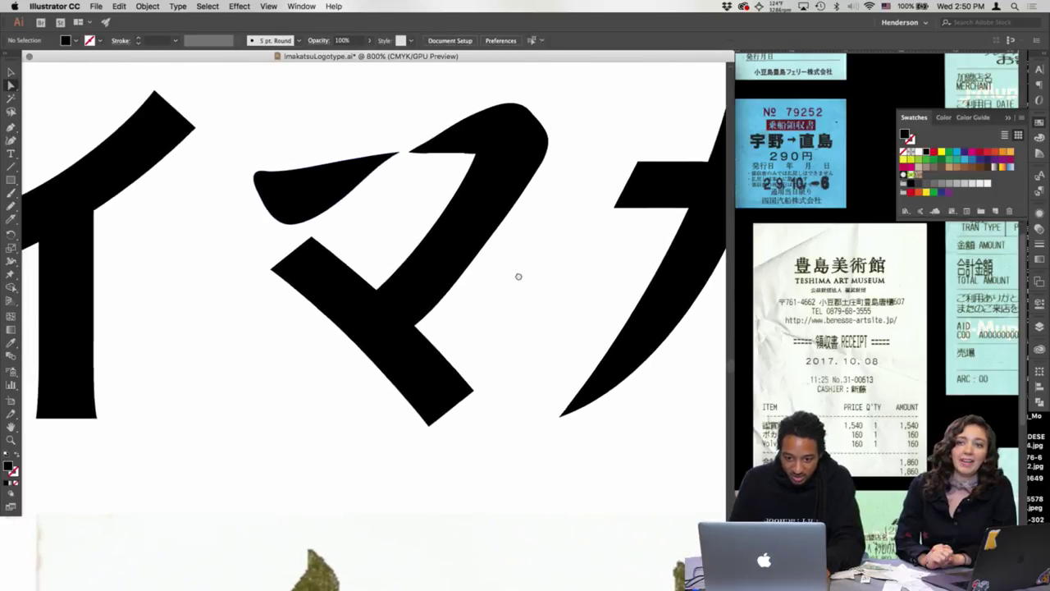
- Select the main shape's anchor on the underside of the マ's upper-left arm and give that edge a slight downward curve
{"action": "left_click", "coordinate": [432, 151]}
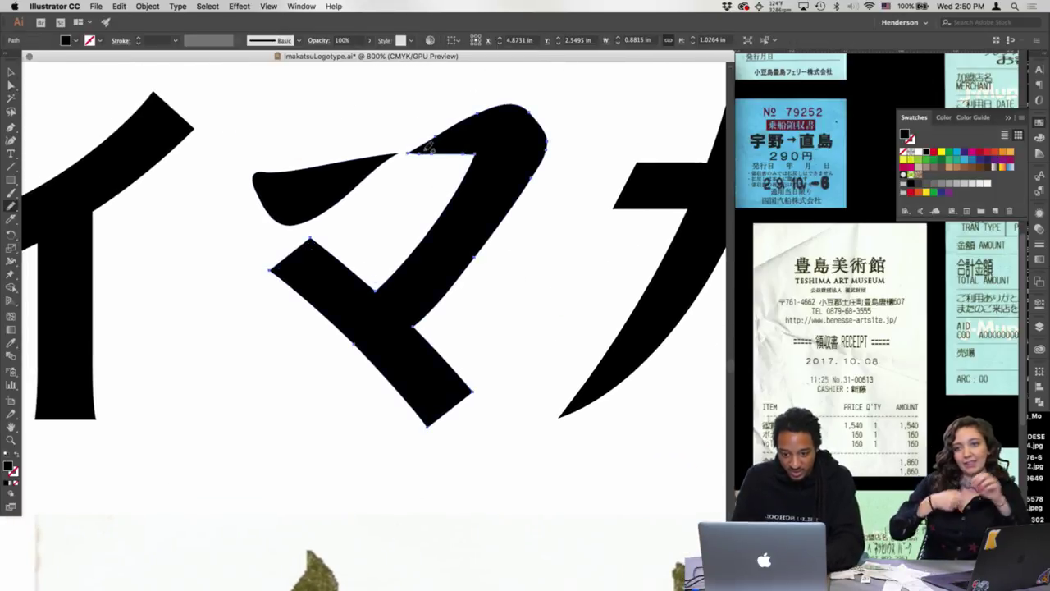
{"action": "key", "text": "n"}
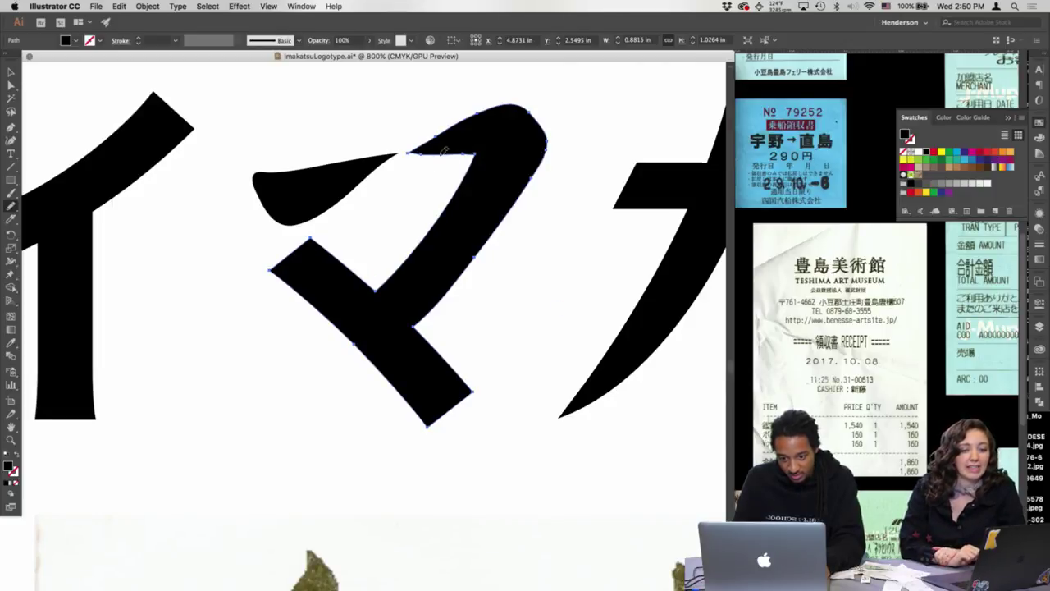
{"action": "key", "text": "a"}
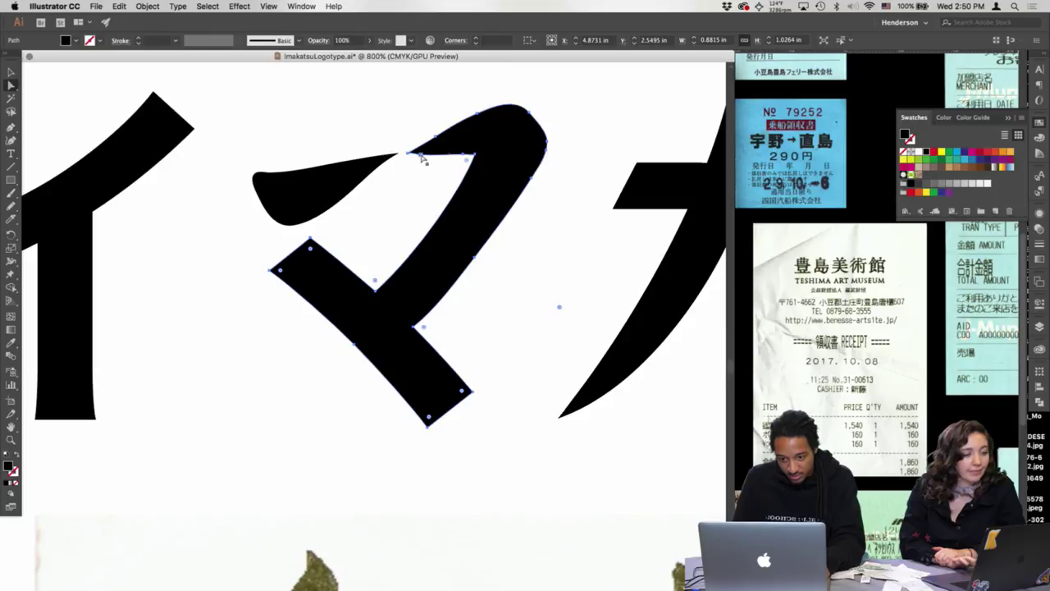
{"action": "left_click", "coordinate": [422, 158]}
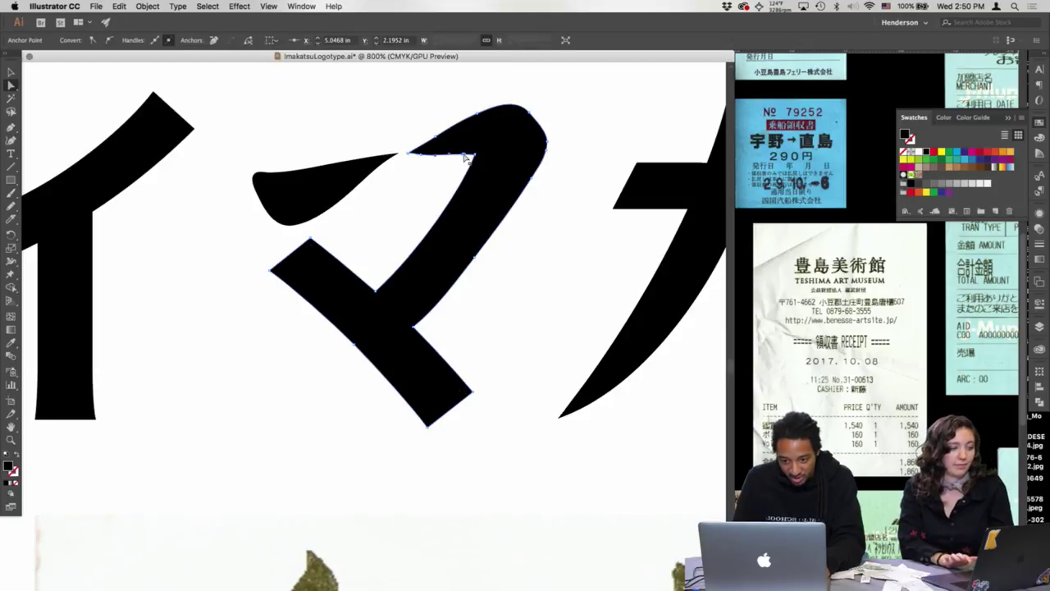
{"action": "key", "text": "super+="}
{"action": "key", "text": "super+="}
{"action": "key", "text": "super+="}
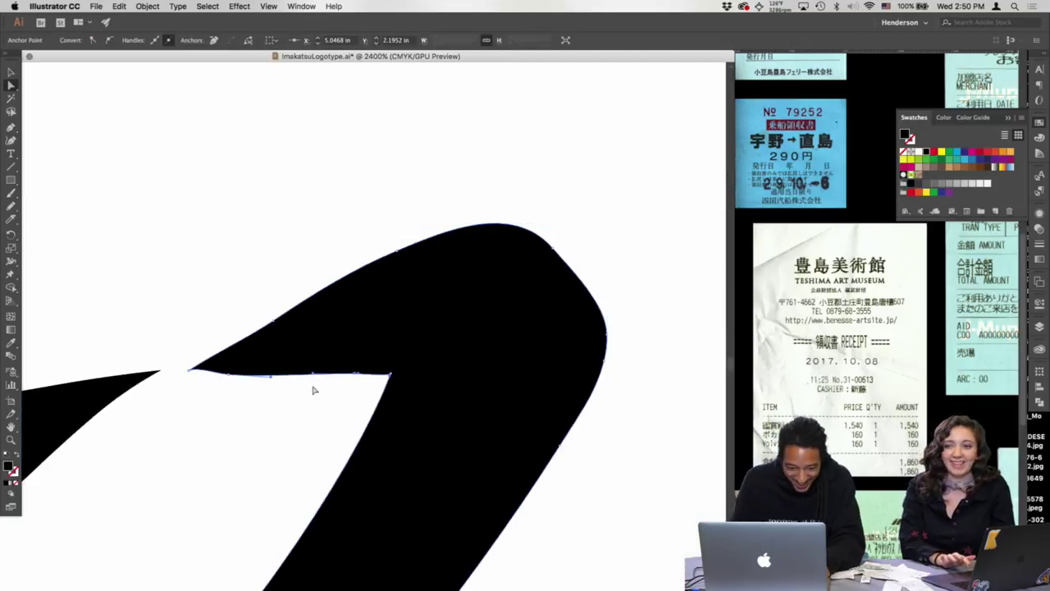
- Redraw the upper edge of the マ's upper-left arm near its tip with short Pencil tool strokes
{"action": "key", "text": "n"}
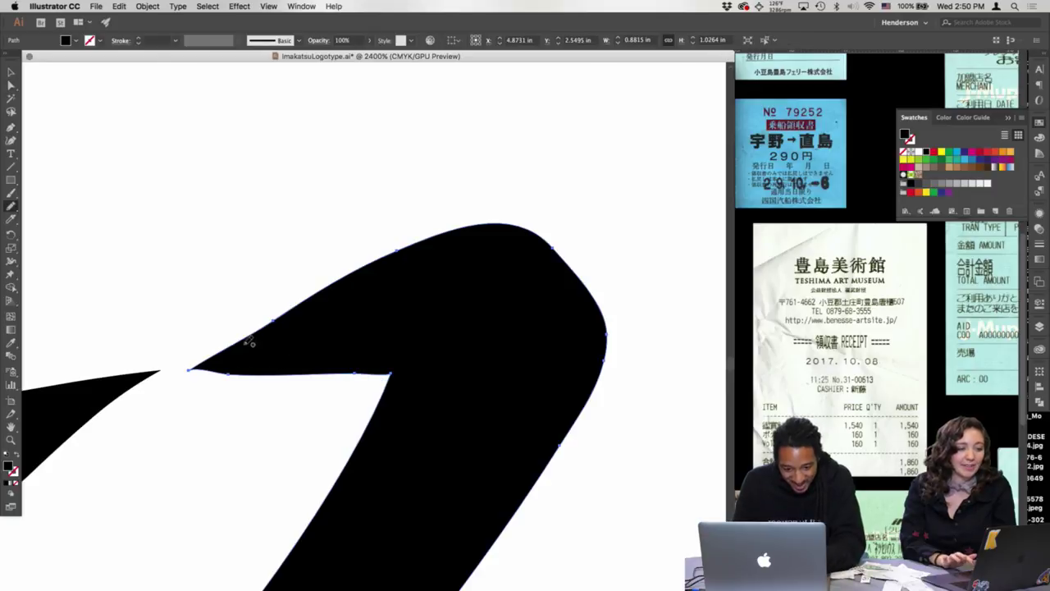
{"action": "left_click_drag", "start_coordinate": [238, 339], "coordinate": [301, 306]}
{"action": "mouse_move", "coordinate": [300, 307]}
{"action": "left_mouse_down"}
{"action": "mouse_move", "coordinate": [217, 353]}
{"action": "mouse_move", "coordinate": [302, 302]}
{"action": "left_mouse_up"}
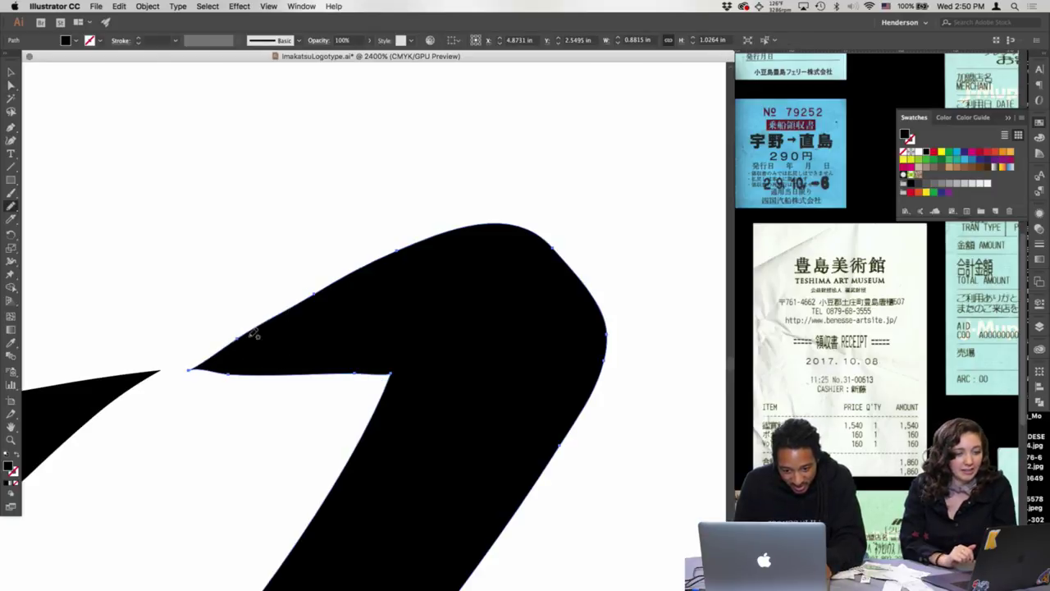
{"action": "mouse_move", "coordinate": [250, 333]}
{"action": "left_mouse_down"}
{"action": "mouse_move", "coordinate": [314, 288]}
{"action": "mouse_move", "coordinate": [236, 340]}
{"action": "mouse_move", "coordinate": [279, 315]}
{"action": "left_mouse_up"}
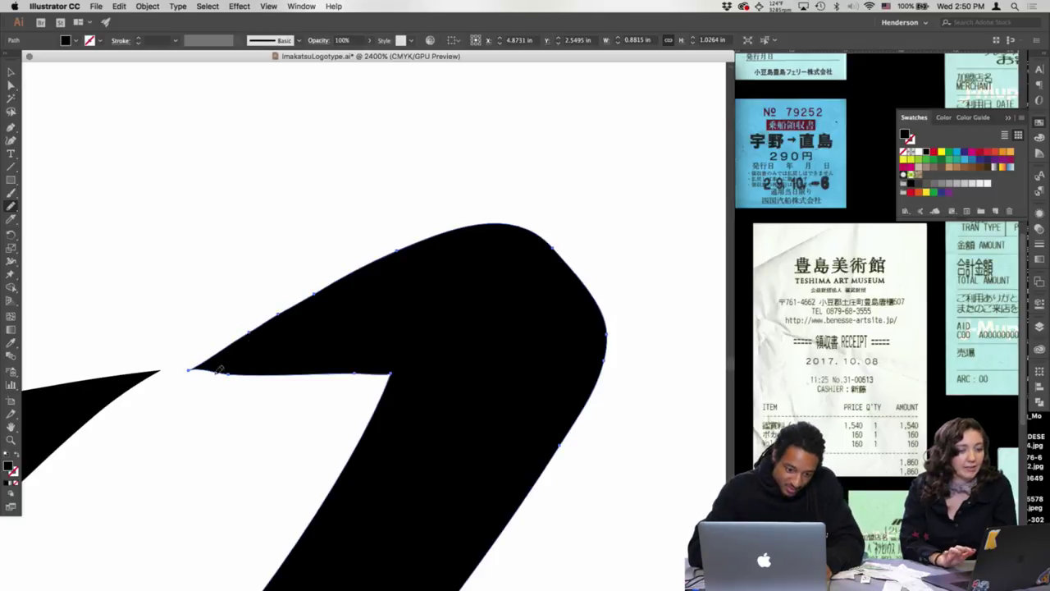
- Redraw the underside of the マ's upper-left arm with the Pencil tool, undoing unwanted attempts, and clear the selection
{"action": "left_click_drag", "start_coordinate": [216, 373], "coordinate": [379, 370]}
{"action": "key", "text": "super+z"}
{"action": "key", "text": "super+z"}
{"action": "key", "text": "super+z"}
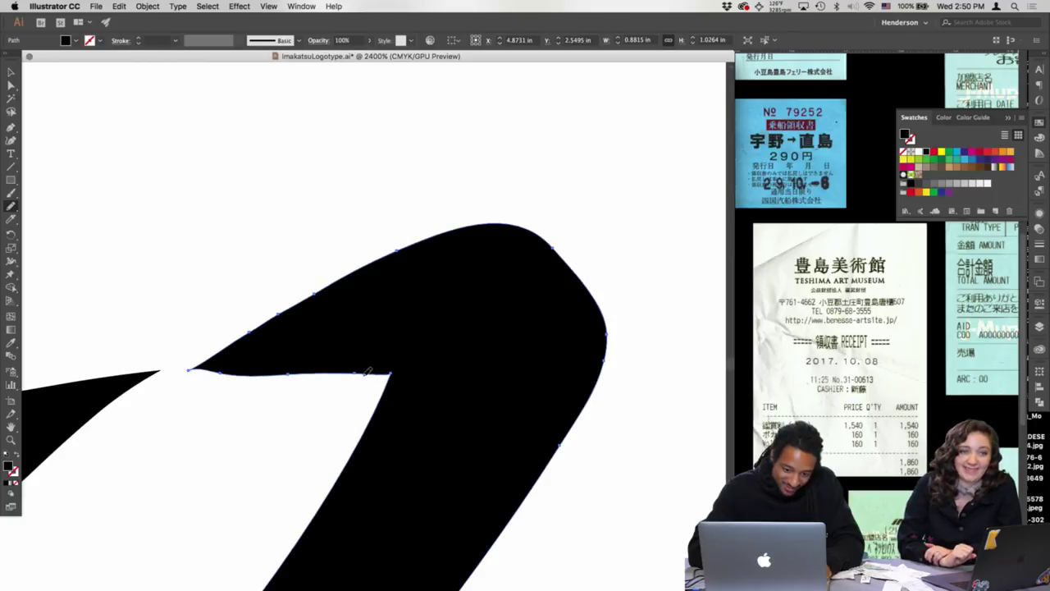
{"action": "key", "text": "a"}
{"action": "key", "text": "super+z"}
{"action": "left_click", "coordinate": [356, 374]}
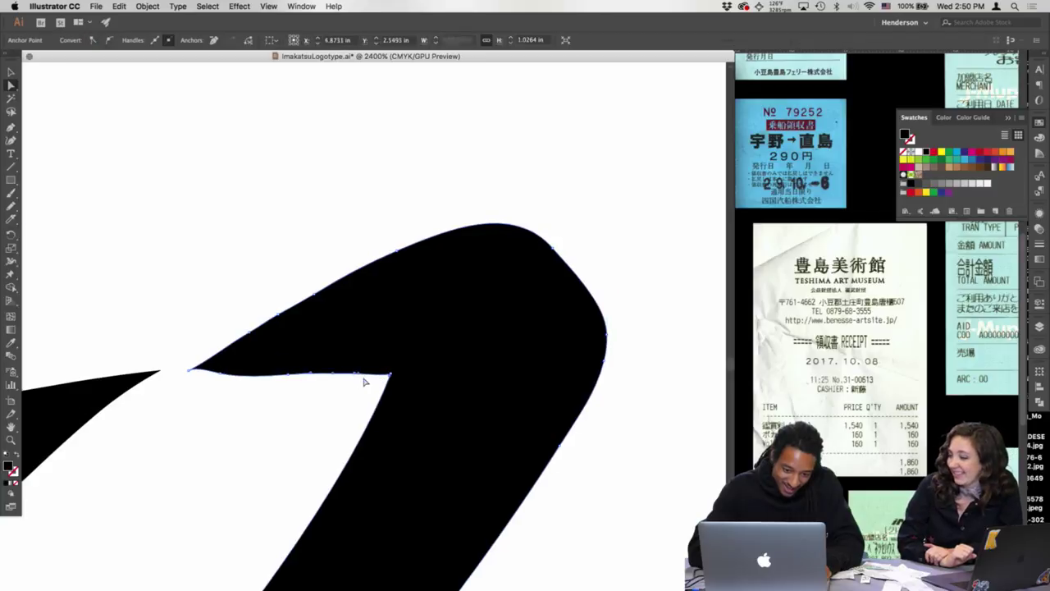
{"action": "key", "text": "super+shift+a"}
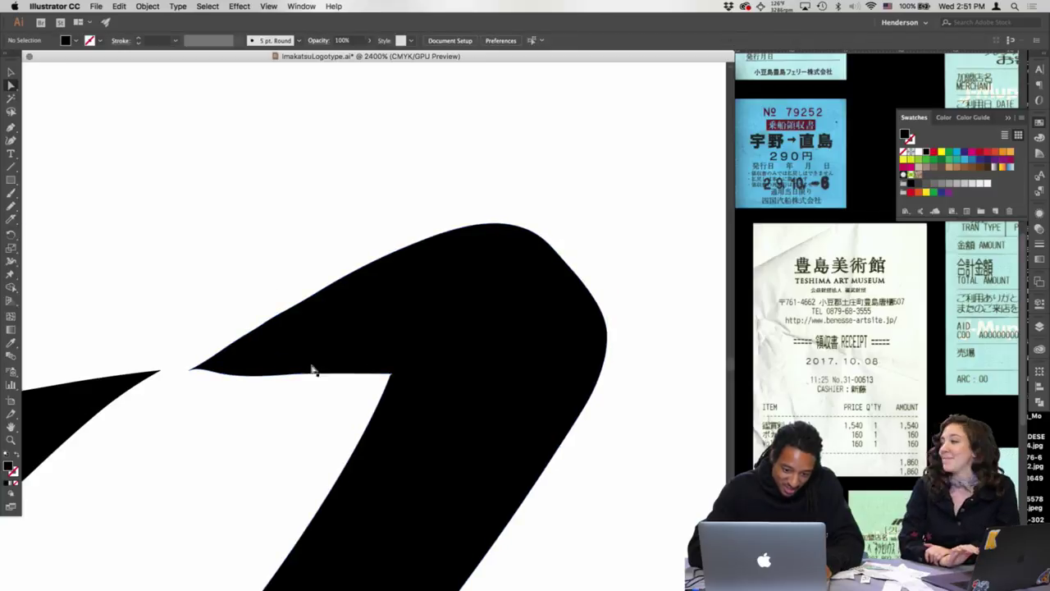
- Adjust the underside anchors and the left tip of the マ's upper-left arm for a cleaner taper, and deselect the shape
{"action": "left_click", "coordinate": [288, 379]}
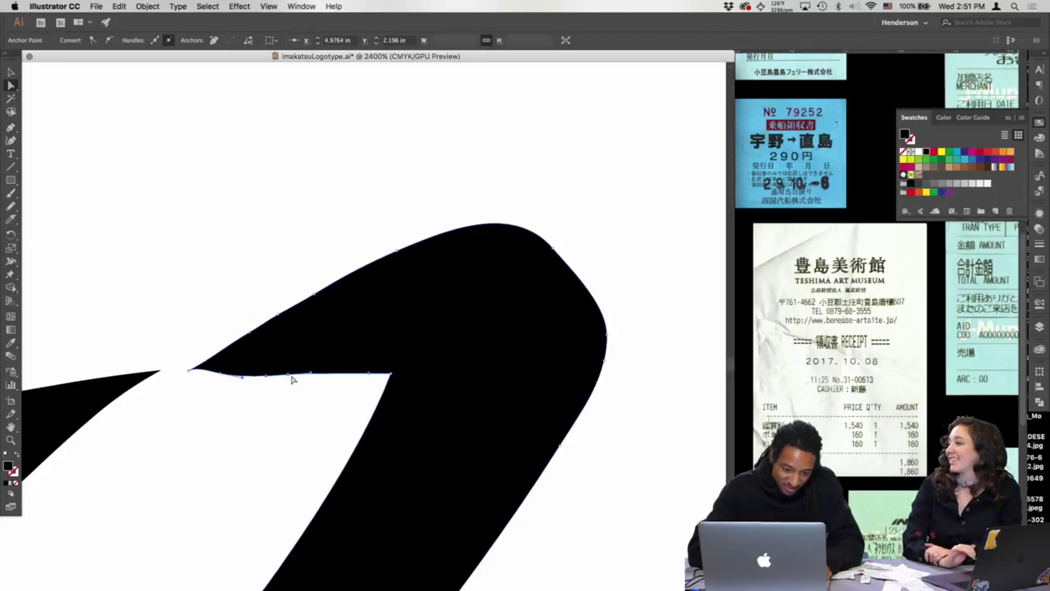
{"action": "left_click", "coordinate": [212, 362]}
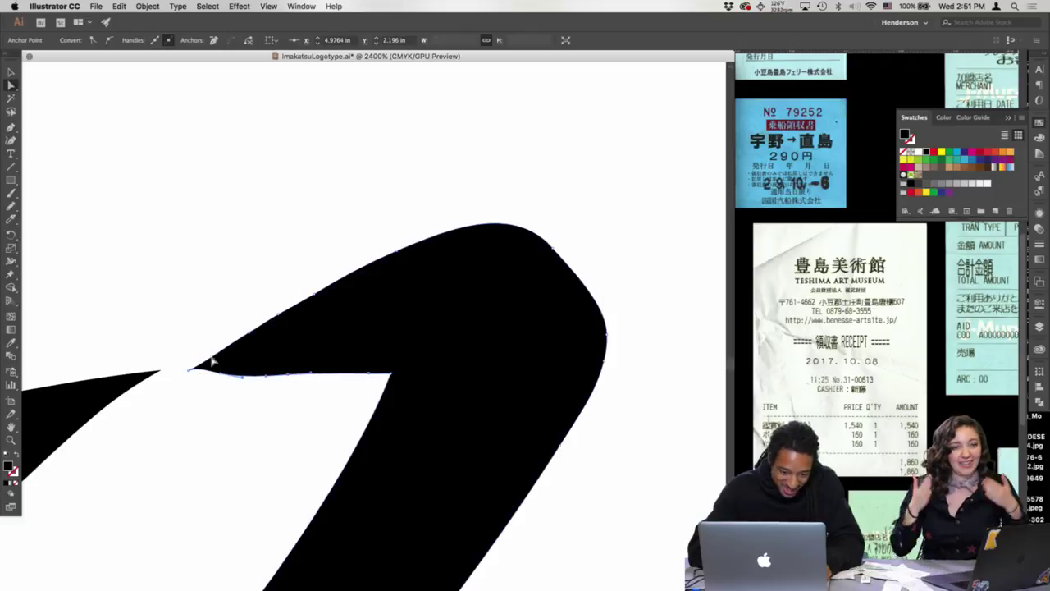
{"action": "left_click", "coordinate": [224, 376]}
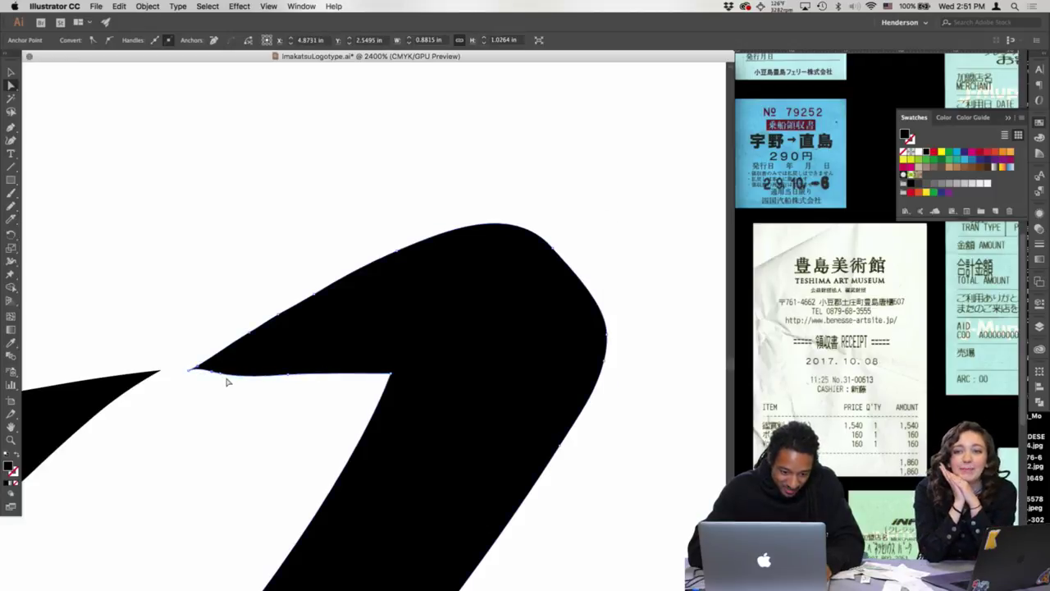
{"action": "left_click_drag", "start_coordinate": [225, 377], "coordinate": [210, 372]}
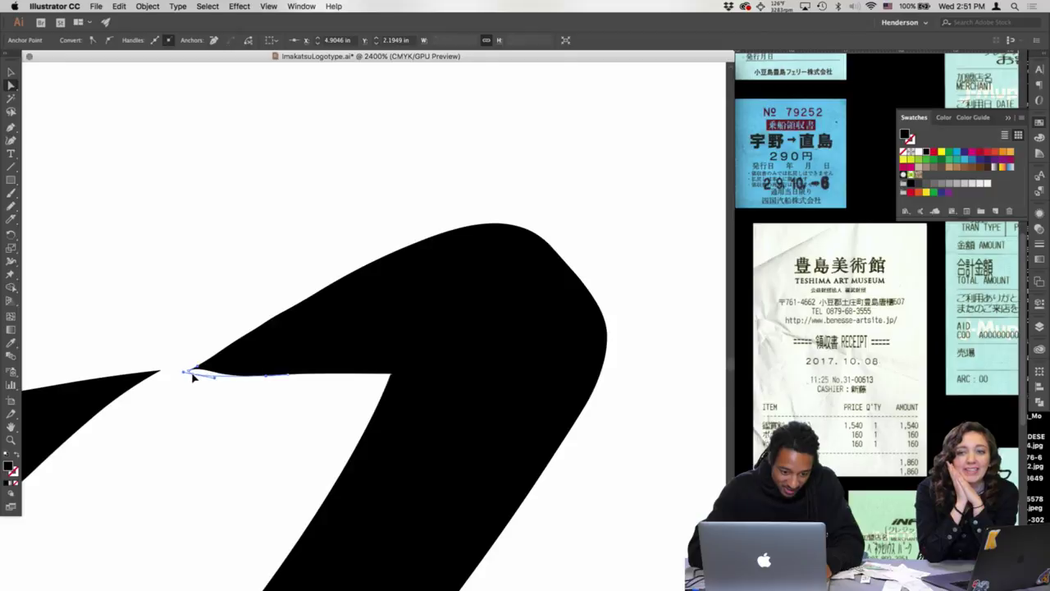
{"action": "left_click", "coordinate": [188, 371]}
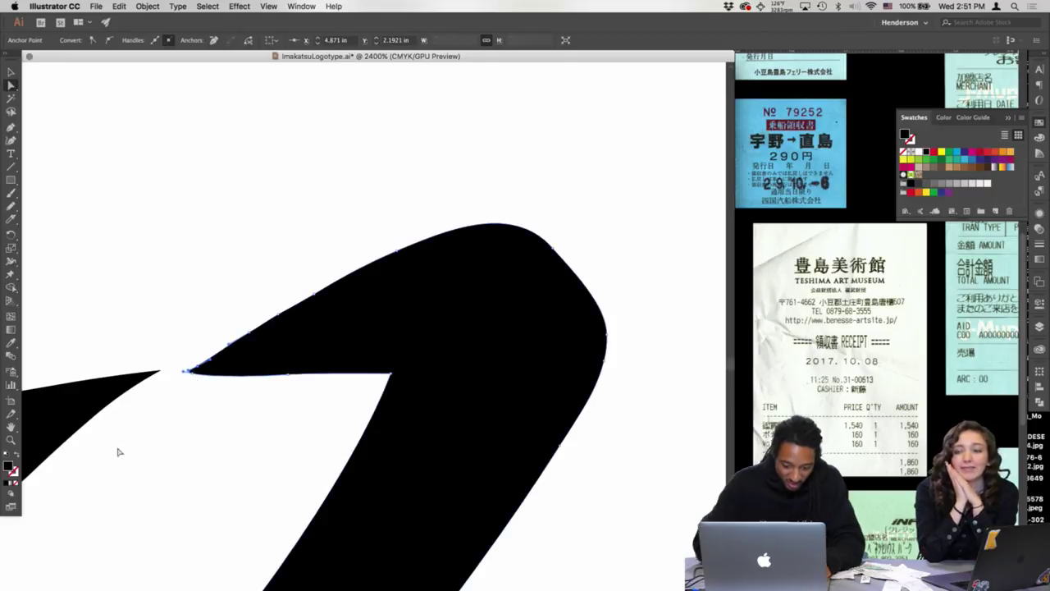
{"action": "key", "text": "n"}
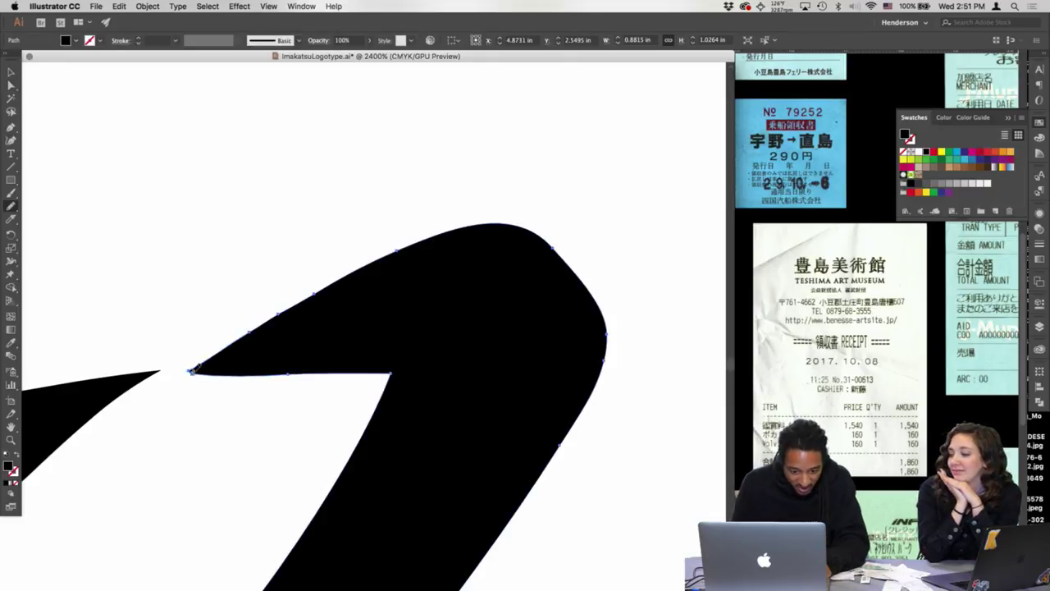
{"action": "key", "text": "a"}
{"action": "key", "text": "super+shift+a"}
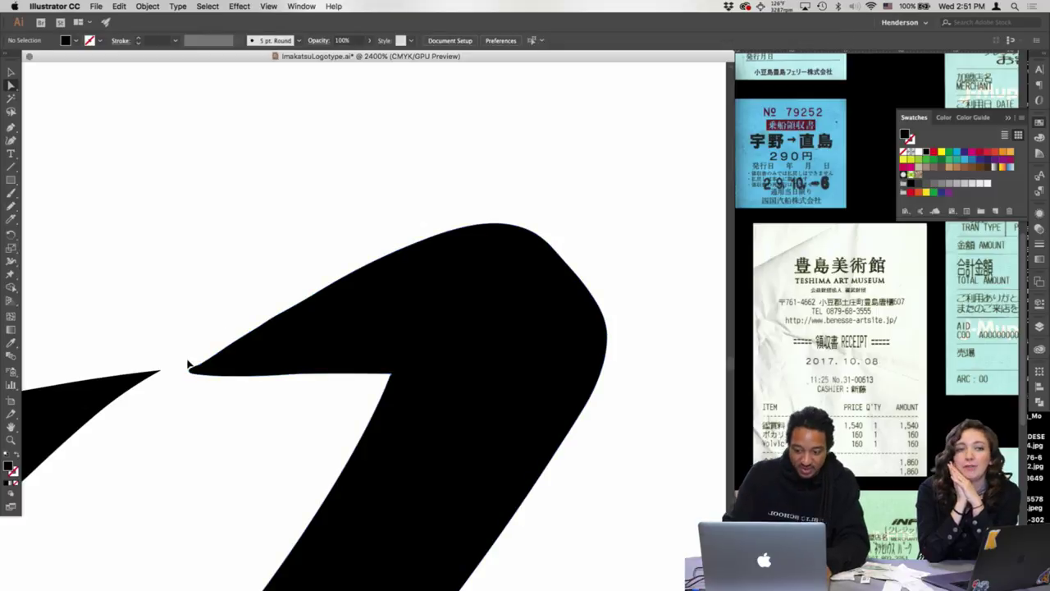
{"action": "key", "text": "super+minus"}
{"action": "key", "text": "super+minus"}
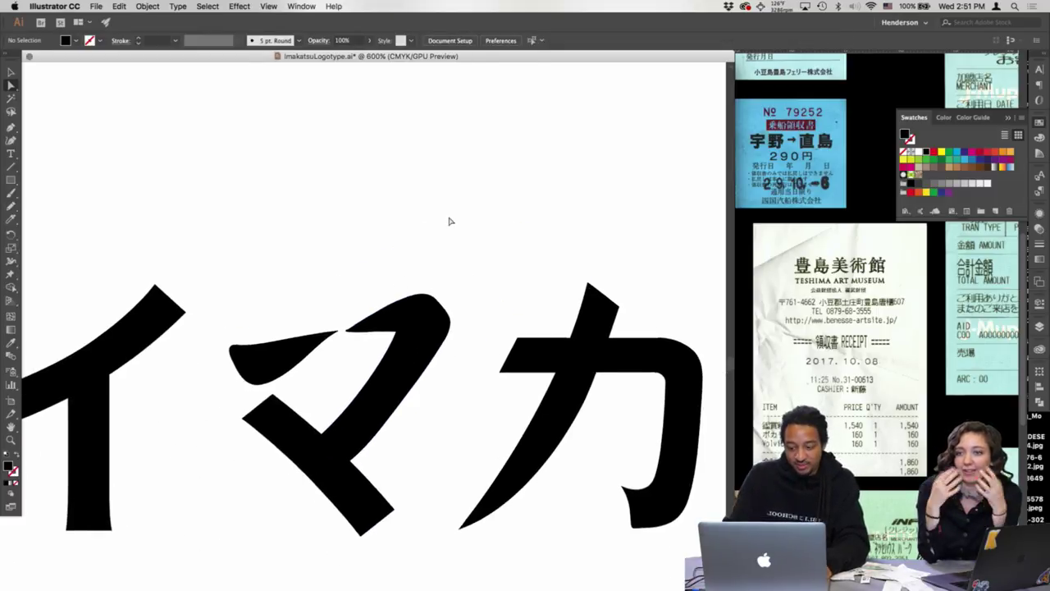
- Shorten and round the upper-left end of the マ's lower bar with the Pencil tool, following the scanned brush lettering
{"action": "left_click", "coordinate": [308, 351]}
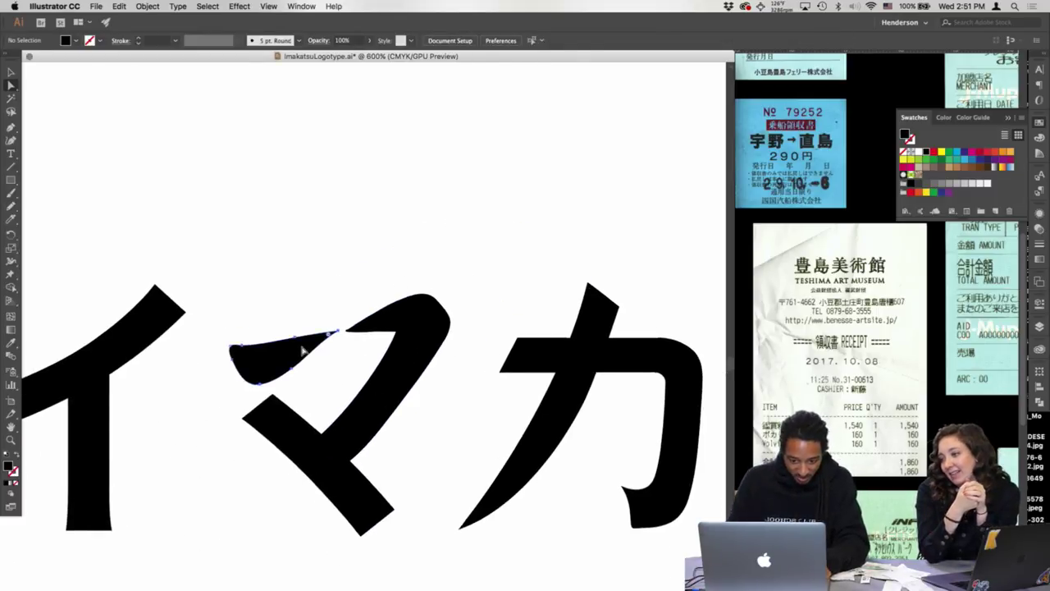
{"action": "left_click", "coordinate": [403, 203]}
{"action": "scroll", "coordinate": [443, 246], "scroll_direction": "down", "scroll_amount": 10}
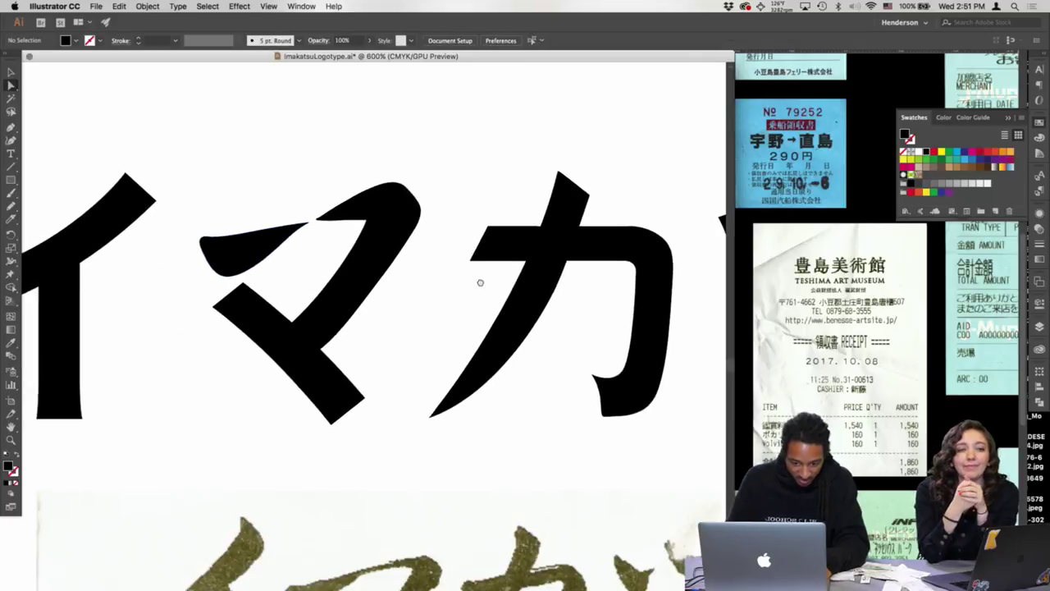
{"action": "left_click", "coordinate": [274, 216]}
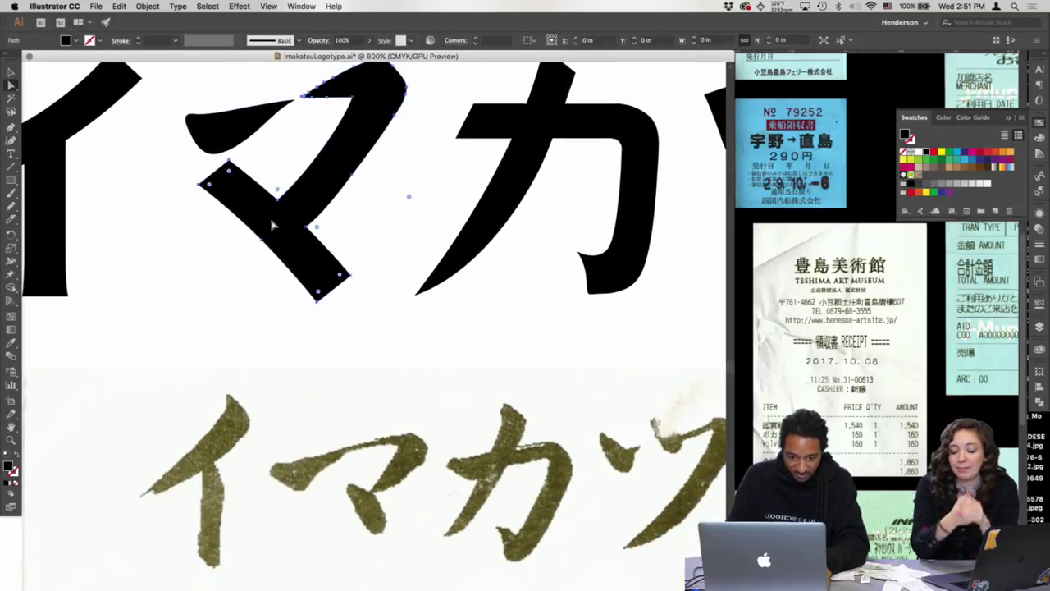
{"action": "key", "text": "n"}
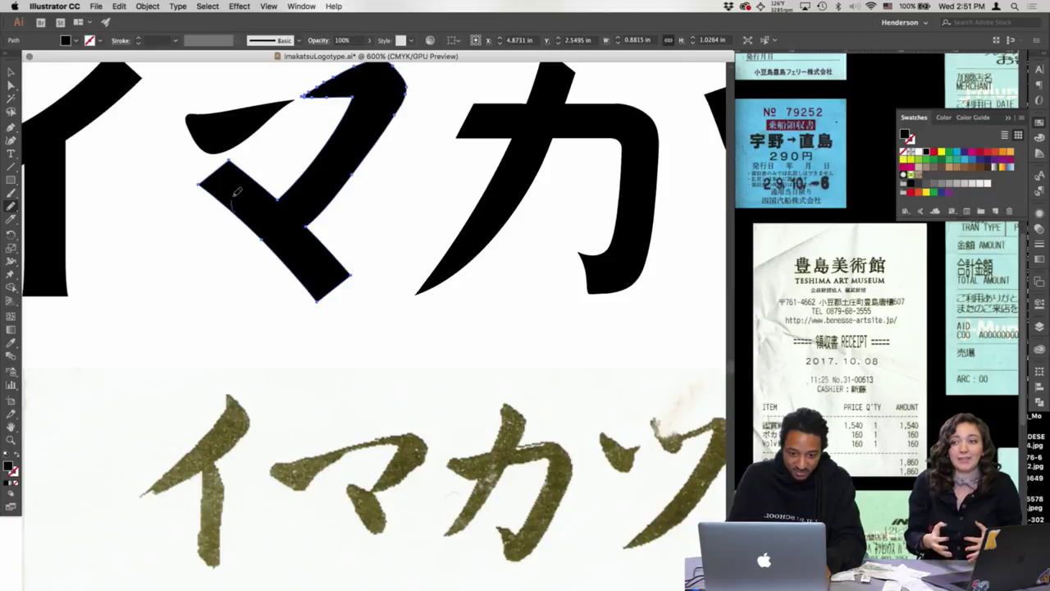
{"action": "mouse_move", "coordinate": [251, 178]}
{"action": "left_mouse_down"}
{"action": "mouse_move", "coordinate": [273, 196]}
{"action": "mouse_move", "coordinate": [233, 200]}
{"action": "mouse_move", "coordinate": [246, 226]}
{"action": "left_mouse_up"}
{"action": "key", "text": "super+z"}
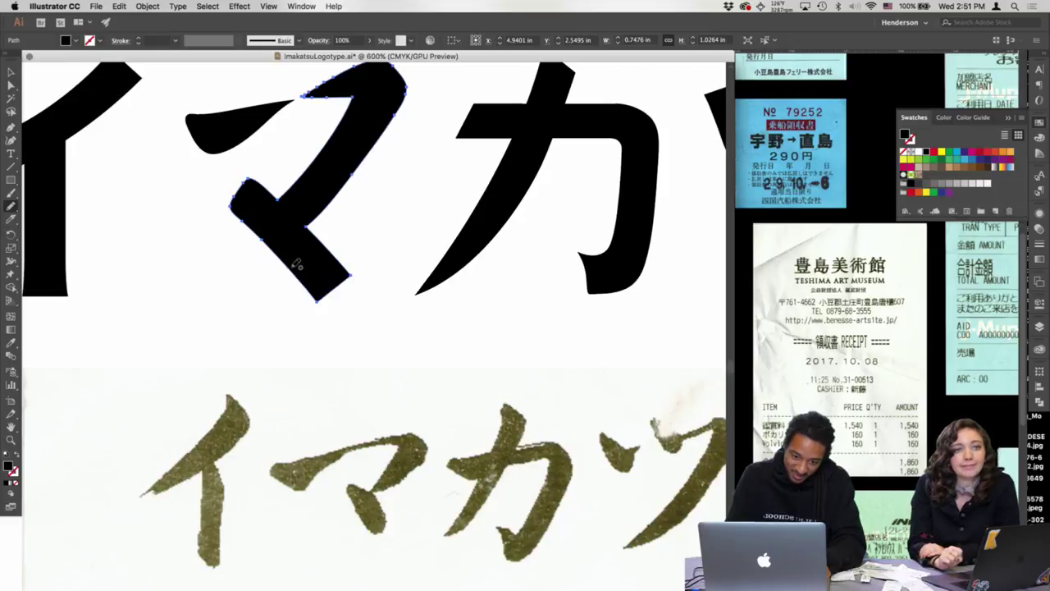
- Shorten and round the lower-right end of the マ's lower bar with the Pencil tool, and compare the logotype with the scanned lettering
{"action": "left_click_drag", "start_coordinate": [318, 253], "coordinate": [309, 229]}
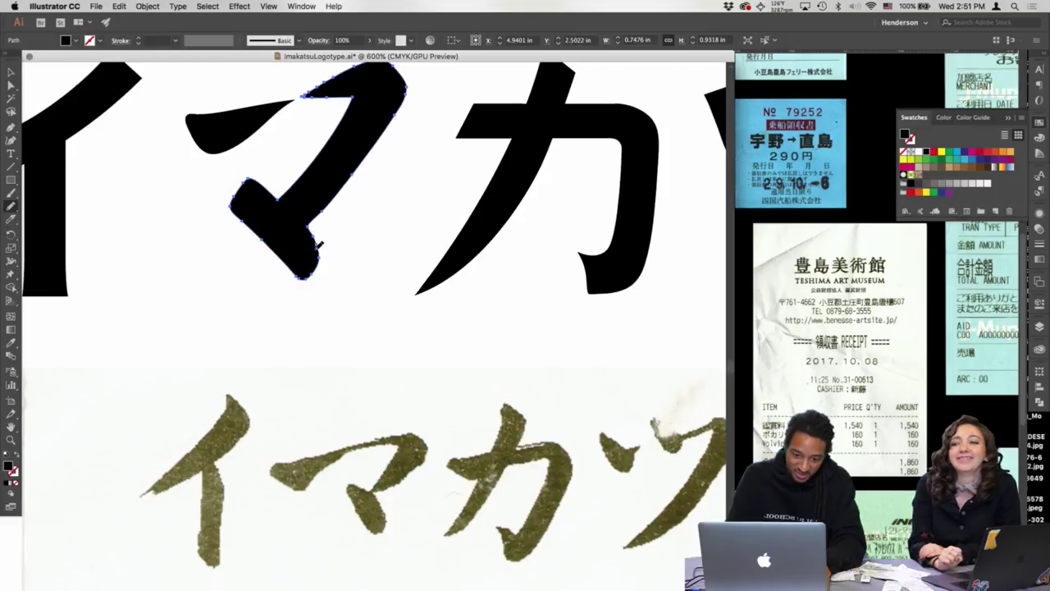
{"action": "key", "text": "a"}
{"action": "left_click", "coordinate": [374, 238]}
{"action": "left_click_drag", "start_coordinate": [372, 237], "coordinate": [379, 249]}
{"action": "scroll", "coordinate": [380, 249], "scroll_direction": "up", "scroll_amount": 2}
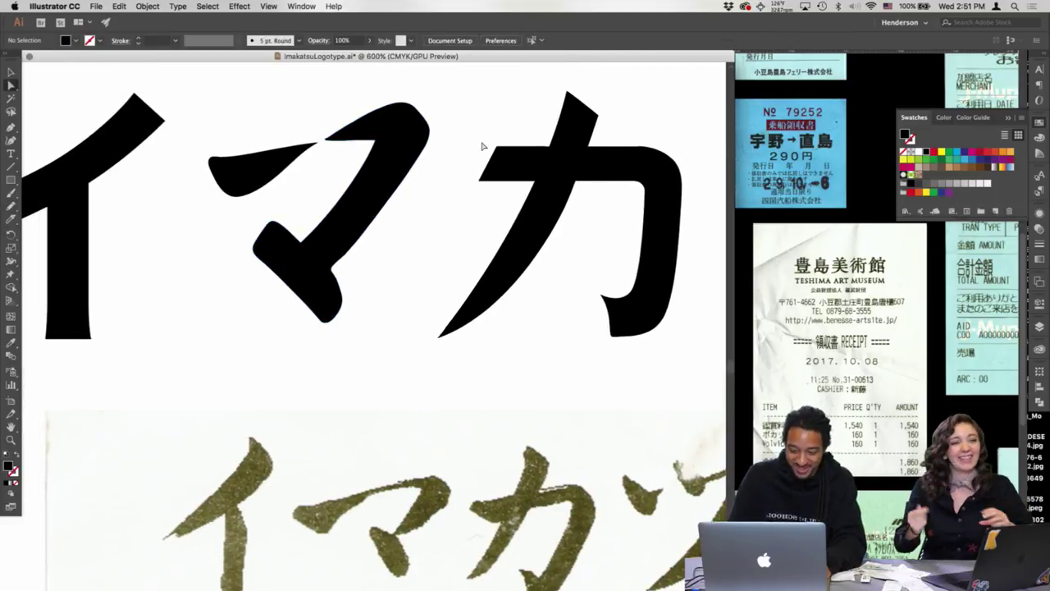
{"action": "key", "text": "super+minus"}
{"action": "key", "text": "super+minus"}
{"action": "scroll", "coordinate": [428, 307], "scroll_direction": "down", "scroll_amount": 1}
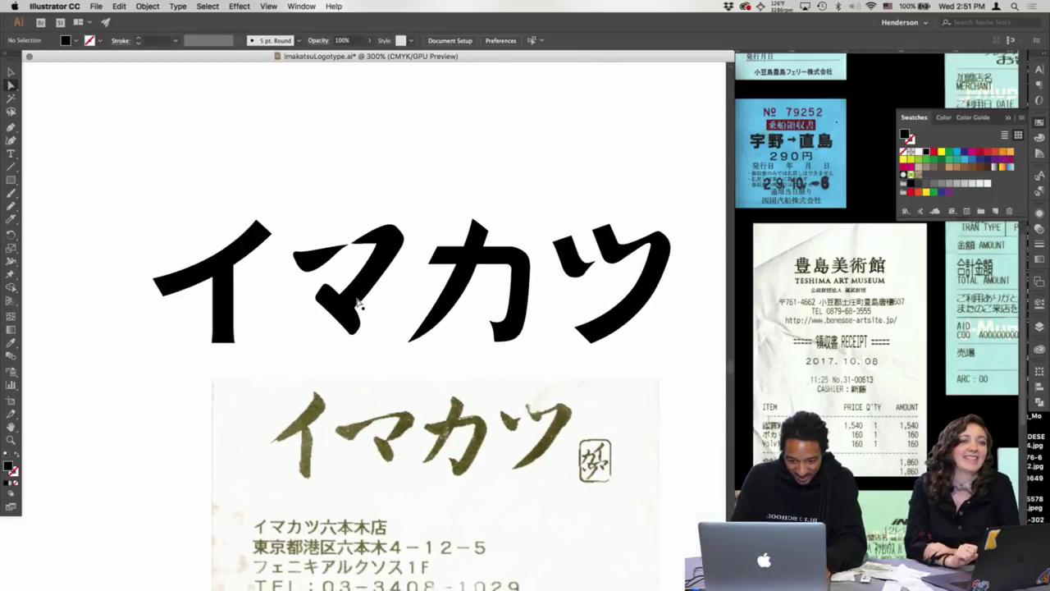
- Cut the マ's lower bar apart from its diagonal, leaving a narrow gap, and select the diagonal piece
{"action": "left_click", "coordinate": [358, 310]}
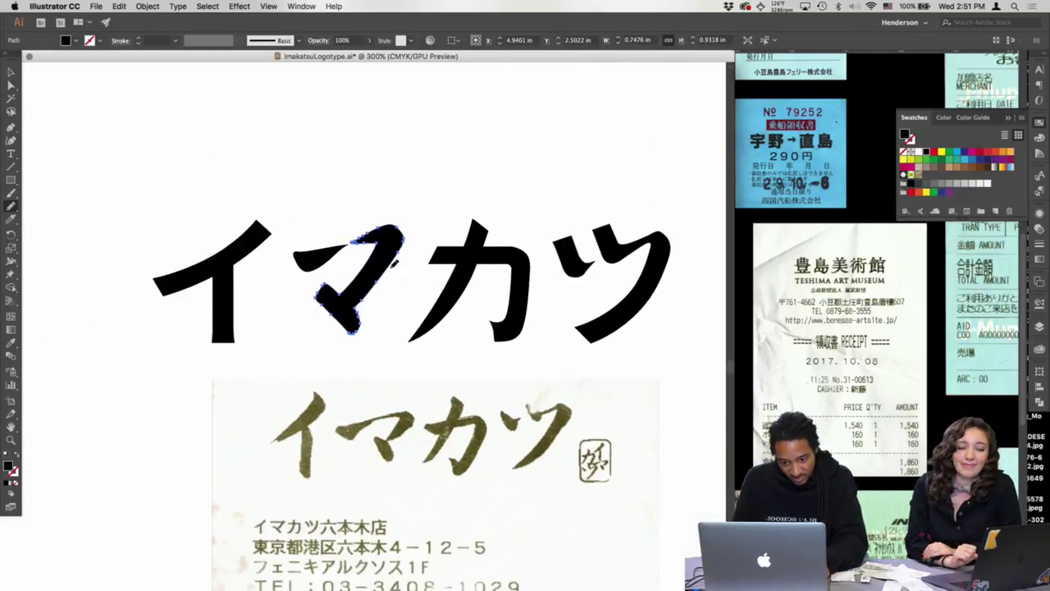
{"action": "left_click", "coordinate": [374, 324]}
{"action": "left_click", "coordinate": [358, 296]}
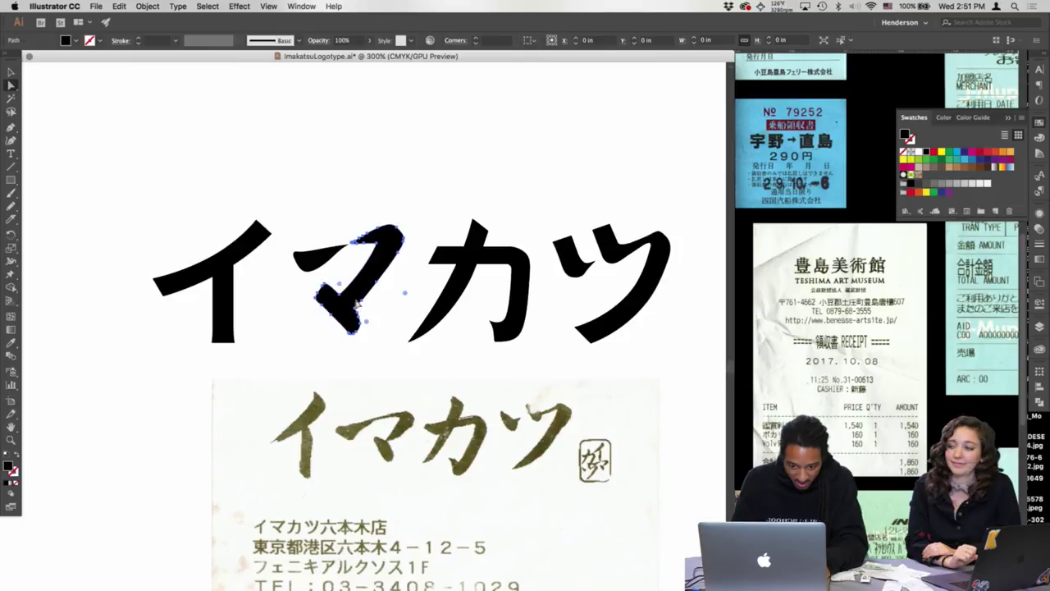
{"action": "left_click", "coordinate": [11, 222]}
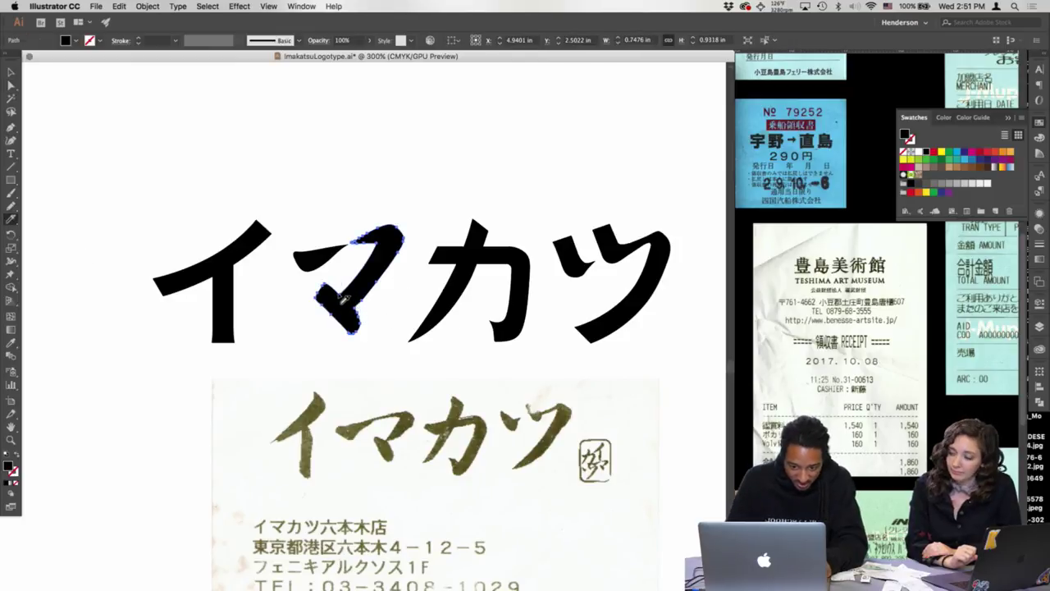
{"action": "mouse_move", "coordinate": [359, 313]}
{"action": "left_mouse_down"}
{"action": "mouse_move", "coordinate": [368, 323]}
{"action": "mouse_move", "coordinate": [345, 326]}
{"action": "left_mouse_up"}
{"action": "key", "text": "a"}
{"action": "left_click", "coordinate": [369, 323]}
{"action": "left_click", "coordinate": [368, 301]}
{"action": "left_click", "coordinate": [368, 302]}
{"action": "key", "text": "super+equal"}
{"action": "key", "text": "super+equal"}
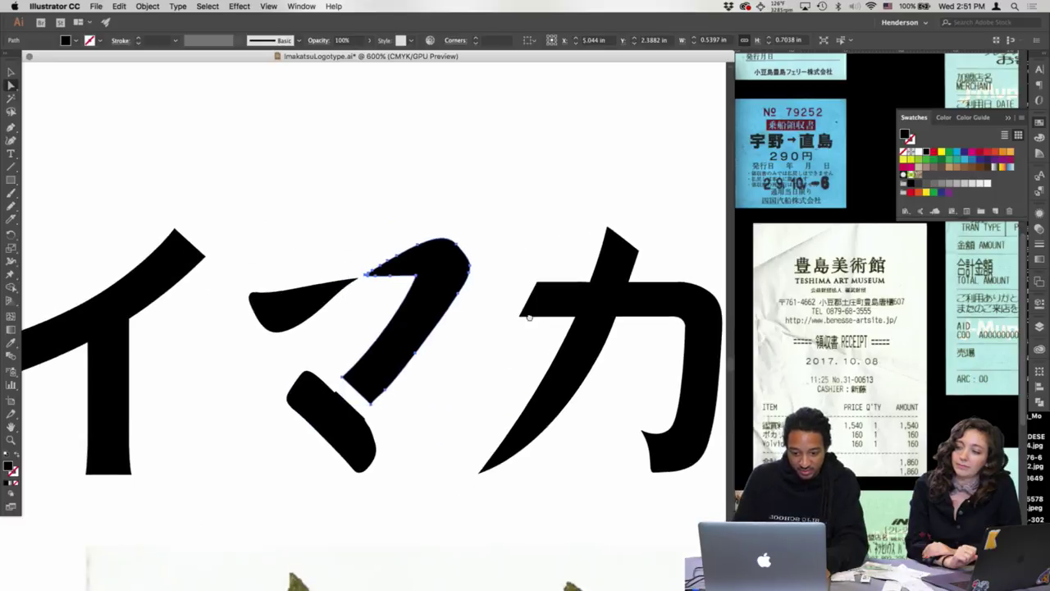
- Try redrawing the inner edge of the マ's diagonal as a taper with the Pencil tool, and undo the attempts
{"action": "key", "text": "n"}
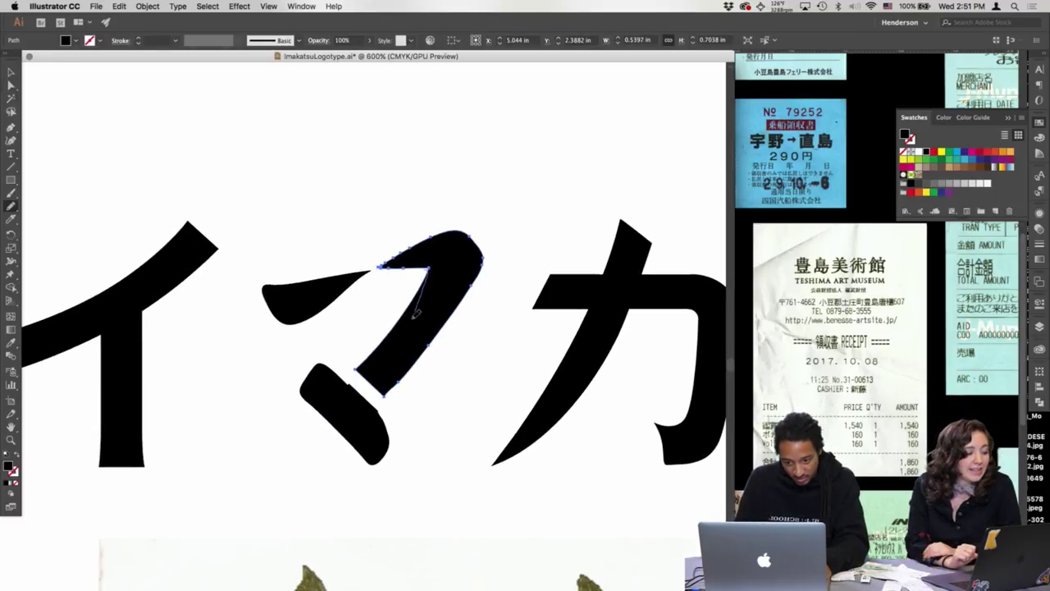
{"action": "left_click_drag", "start_coordinate": [413, 317], "coordinate": [384, 393]}
{"action": "key", "text": "super+z"}
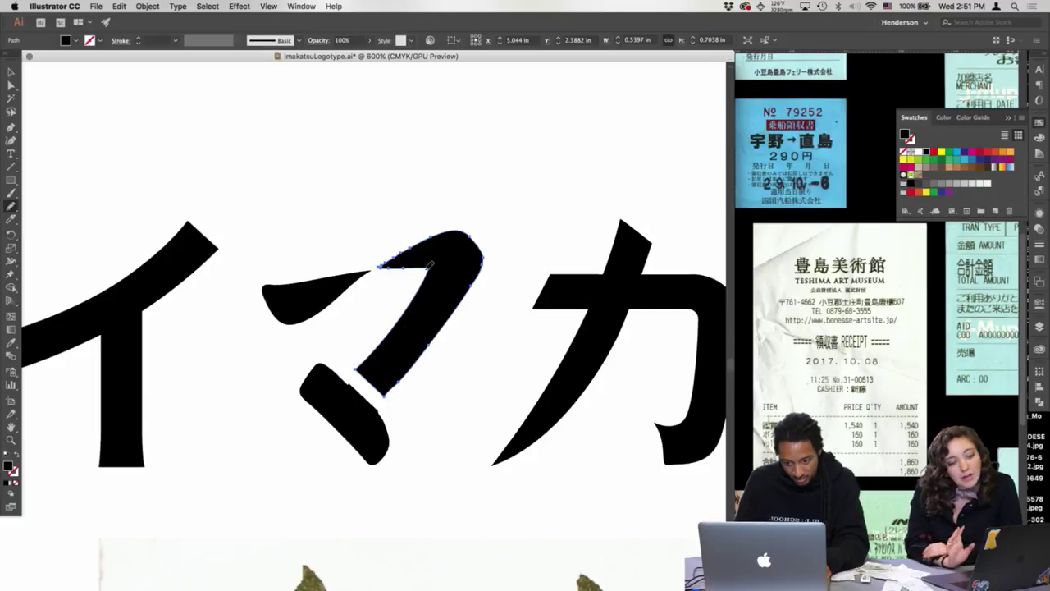
{"action": "left_click_drag", "start_coordinate": [430, 268], "coordinate": [407, 353]}
{"action": "left_click_drag", "start_coordinate": [385, 390], "coordinate": [385, 393]}
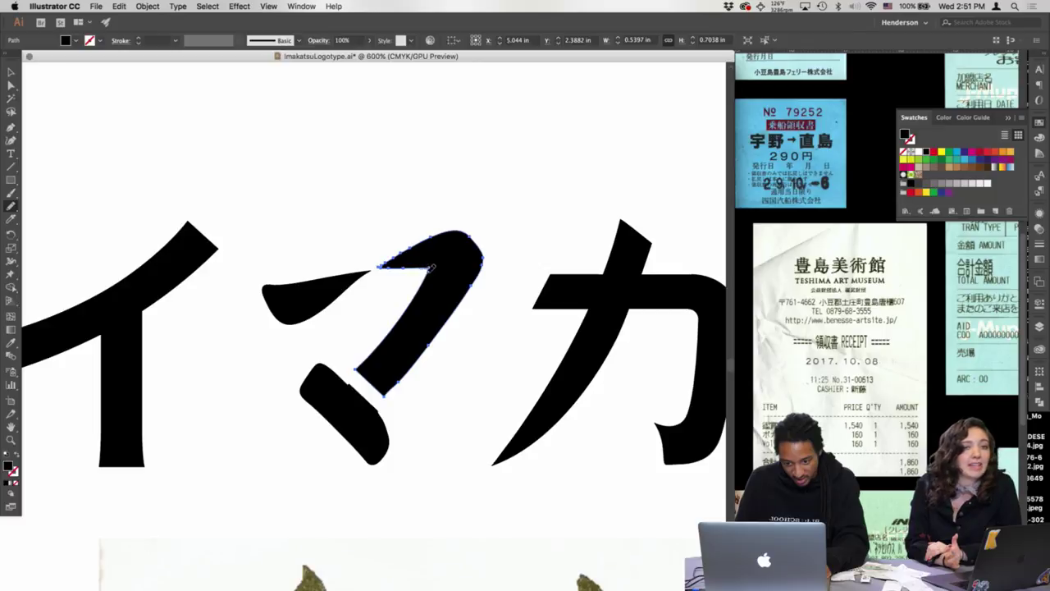
{"action": "left_click_drag", "start_coordinate": [398, 369], "coordinate": [385, 392]}
{"action": "key", "text": "super+z"}
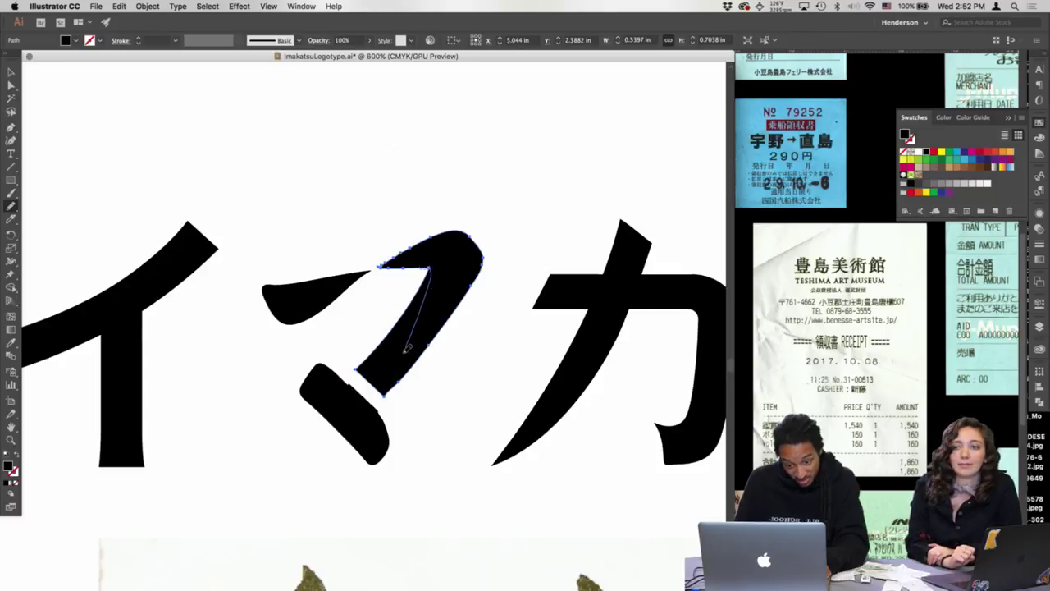
{"action": "left_click_drag", "start_coordinate": [408, 349], "coordinate": [386, 392]}
{"action": "key", "text": "super+z"}
- Move the lower-left anchor of the マ's diagonal onto its lower-right corner to form a pointed end, and deselect the shape
{"action": "key", "text": "a"}
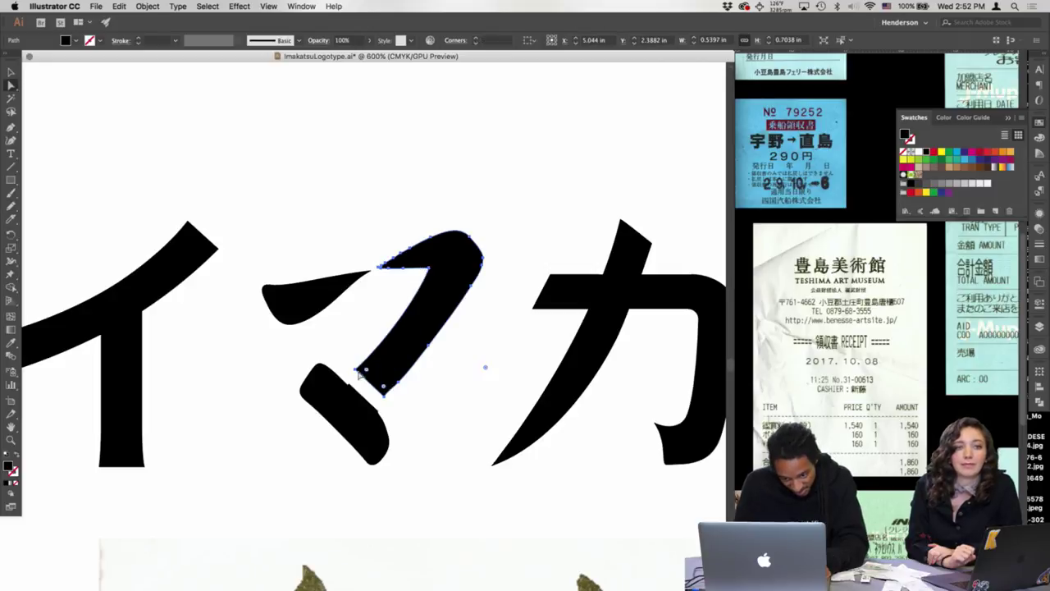
{"action": "left_click", "coordinate": [358, 373]}
{"action": "mouse_move", "coordinate": [356, 372]}
{"action": "left_mouse_down"}
{"action": "mouse_move", "coordinate": [385, 377]}
{"action": "mouse_move", "coordinate": [385, 397]}
{"action": "left_mouse_up"}
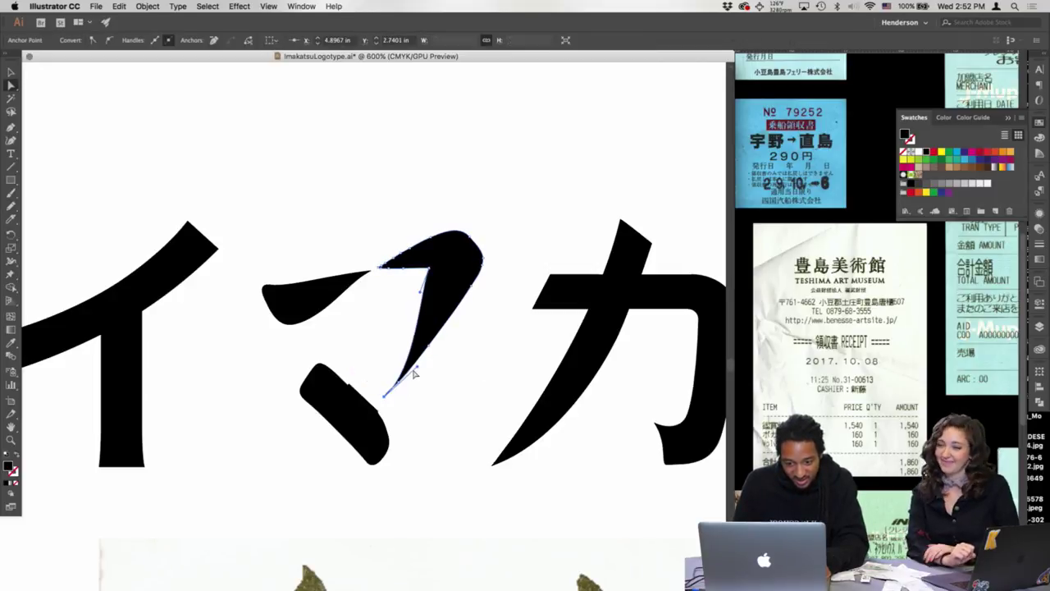
{"action": "left_click", "coordinate": [449, 380]}
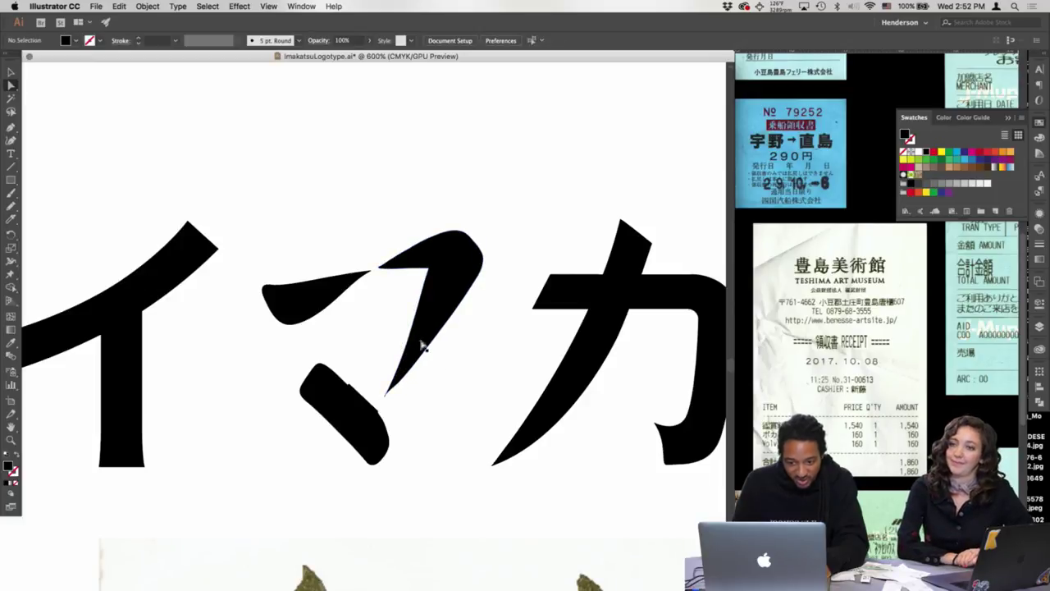
- Round the inner corner and smooth the inner edge of the マ's diagonal with the Pencil tool, undoing unwanted strokes
{"action": "left_click", "coordinate": [429, 297]}
{"action": "key", "text": "n"}
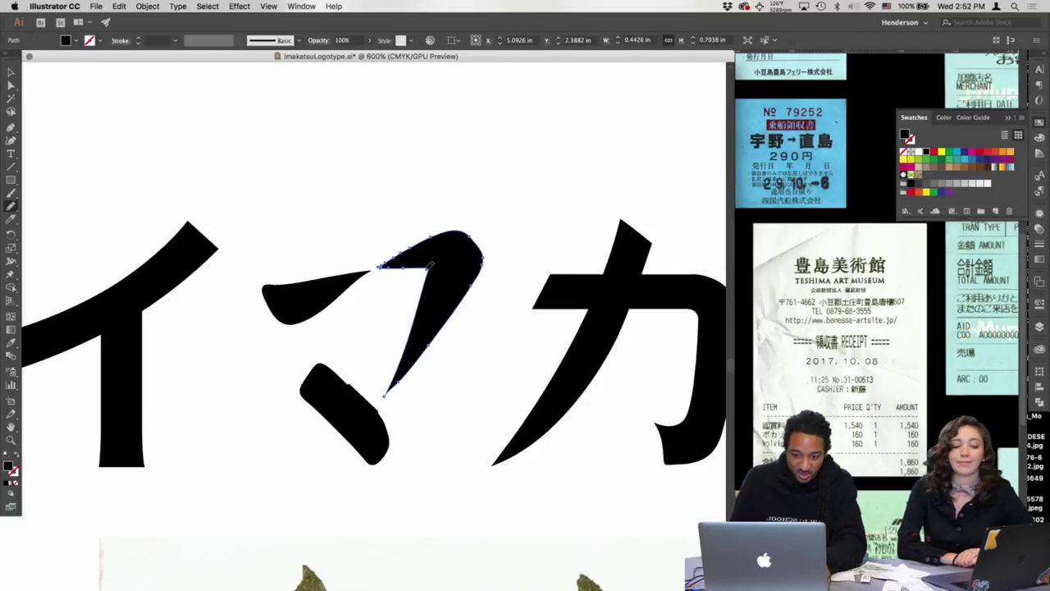
{"action": "left_click_drag", "start_coordinate": [429, 273], "coordinate": [416, 311]}
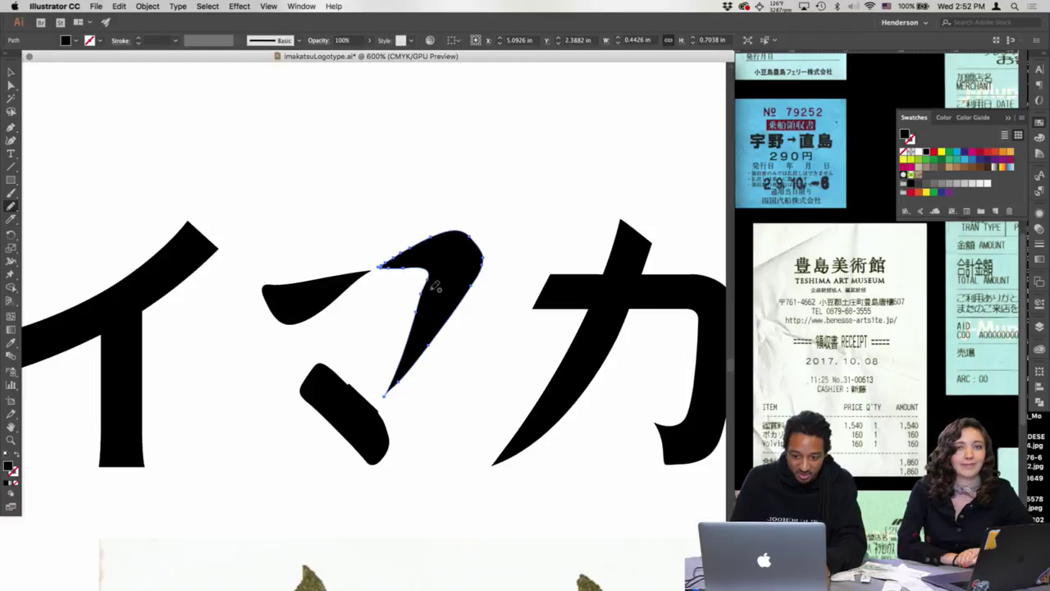
{"action": "mouse_move", "coordinate": [432, 272]}
{"action": "left_mouse_down"}
{"action": "mouse_move", "coordinate": [389, 388]}
{"action": "mouse_move", "coordinate": [394, 373]}
{"action": "left_mouse_up"}
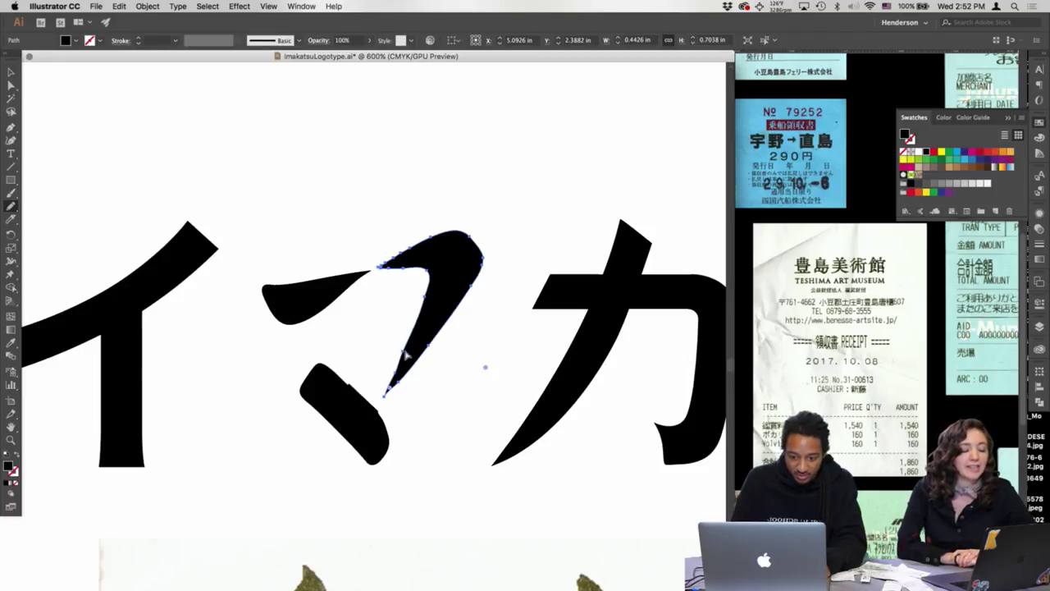
{"action": "key", "text": "super+z"}
{"action": "left_click_drag", "start_coordinate": [410, 332], "coordinate": [398, 366]}
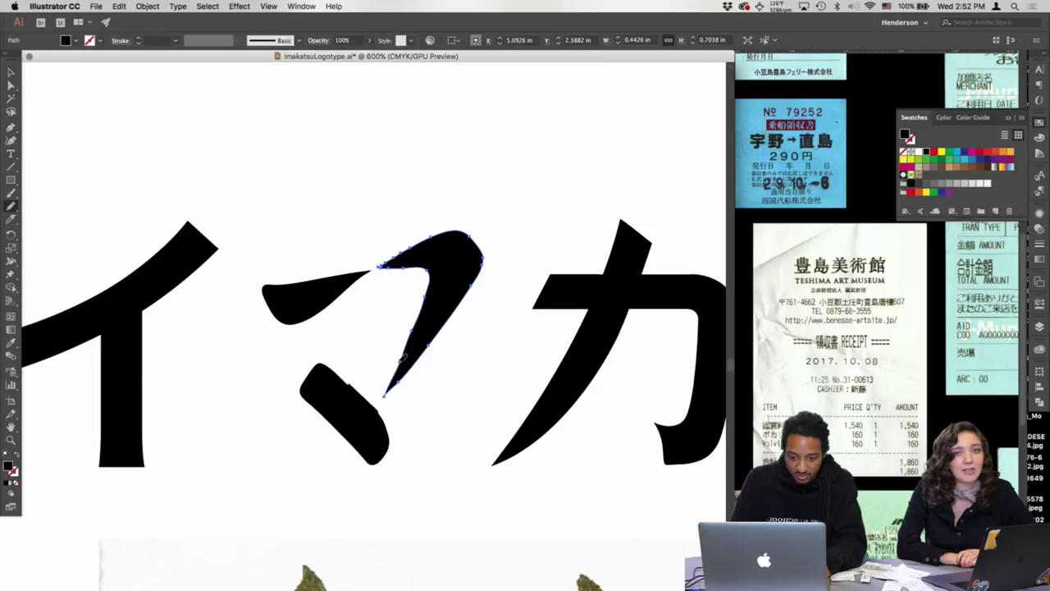
{"action": "mouse_move", "coordinate": [419, 316]}
{"action": "left_mouse_down"}
{"action": "mouse_move", "coordinate": [401, 361]}
{"action": "mouse_move", "coordinate": [415, 332]}
{"action": "left_mouse_up"}
{"action": "key", "text": "super+z"}
- Smooth the upper-right edge of the マ's separated lower bar with the Pencil tool, using the scanned lettering as reference
{"action": "key", "text": "a"}
{"action": "left_click", "coordinate": [362, 389]}
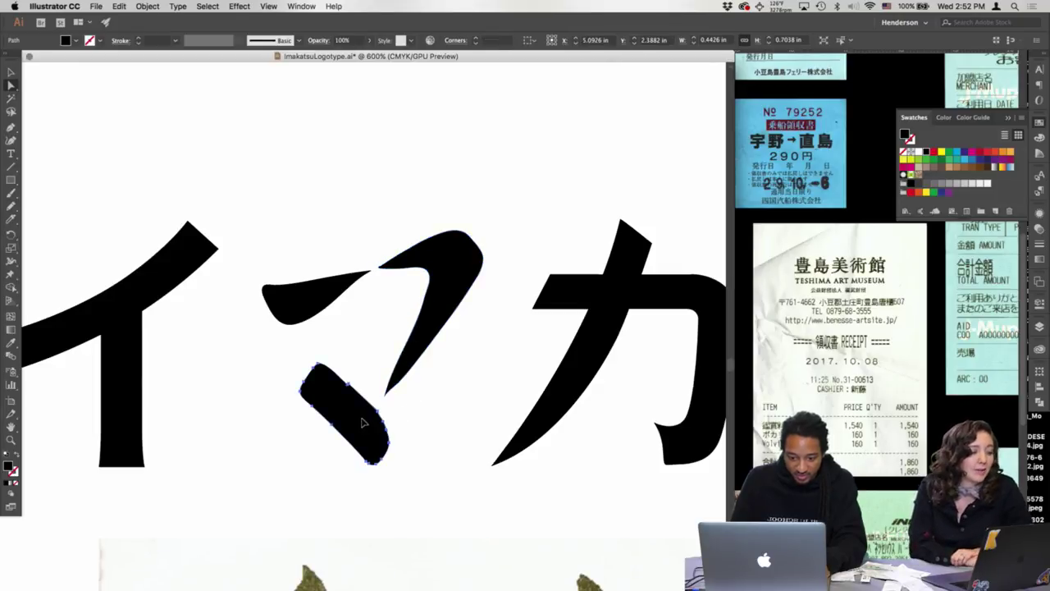
{"action": "key", "text": "n"}
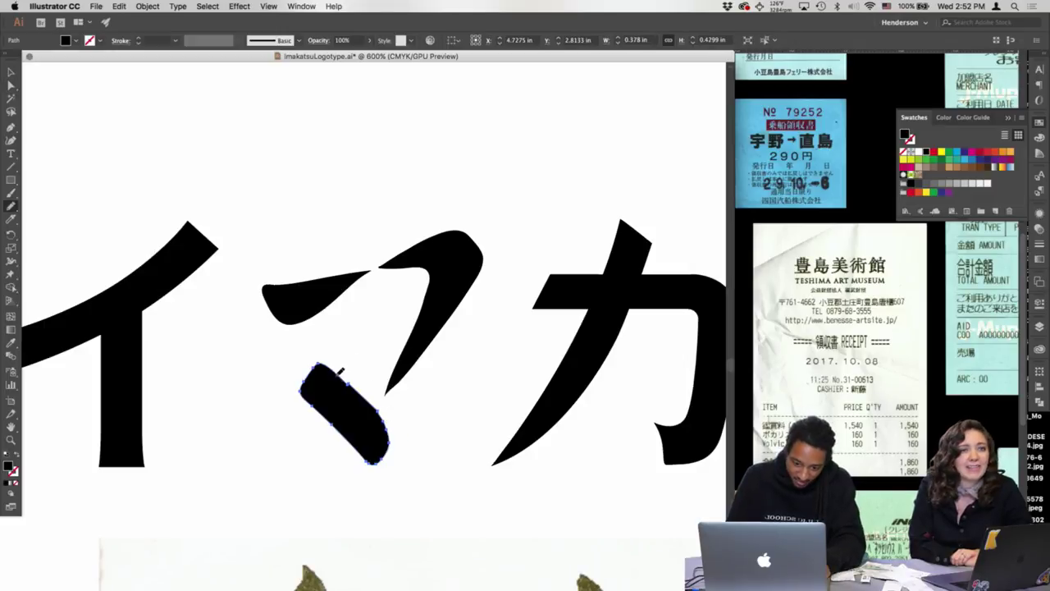
{"action": "scroll", "coordinate": [439, 185], "scroll_direction": "down", "scroll_amount": 5}
{"action": "scroll", "coordinate": [439, 186], "scroll_direction": "up", "scroll_amount": 3}
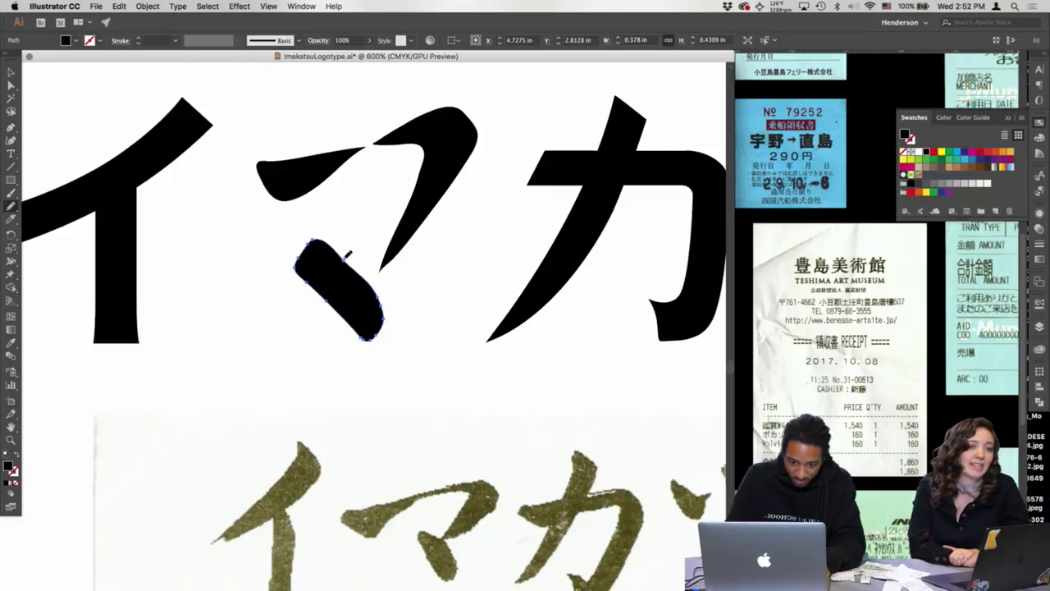
{"action": "left_click_drag", "start_coordinate": [332, 248], "coordinate": [328, 246]}
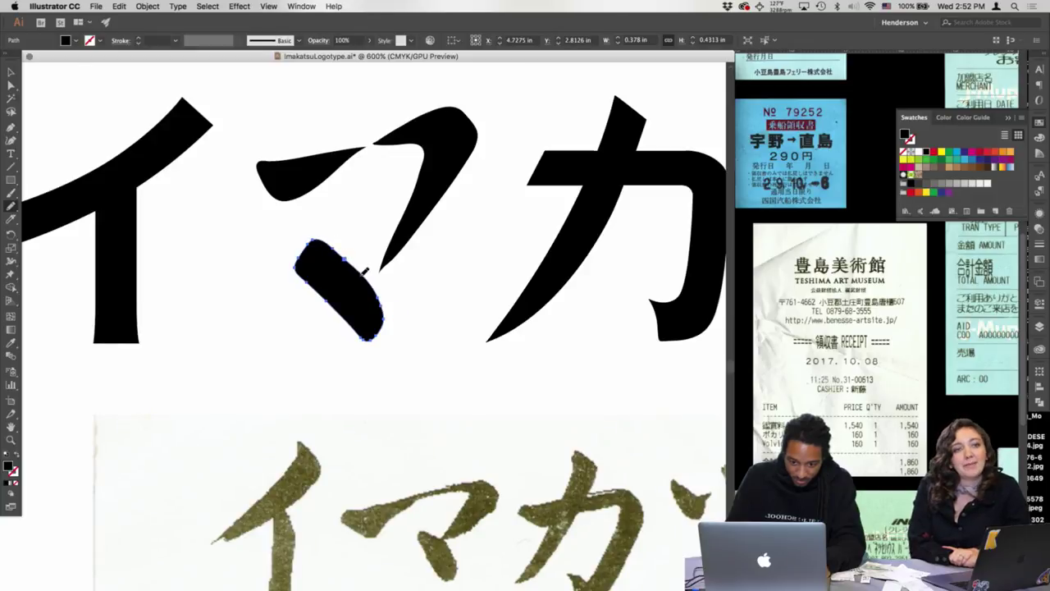
- Move the マ's lower bar about 0.08 in to the right, beneath the diagonal's tip, and check the whole logotype
{"action": "key", "text": "a"}
{"action": "left_click", "coordinate": [397, 307]}
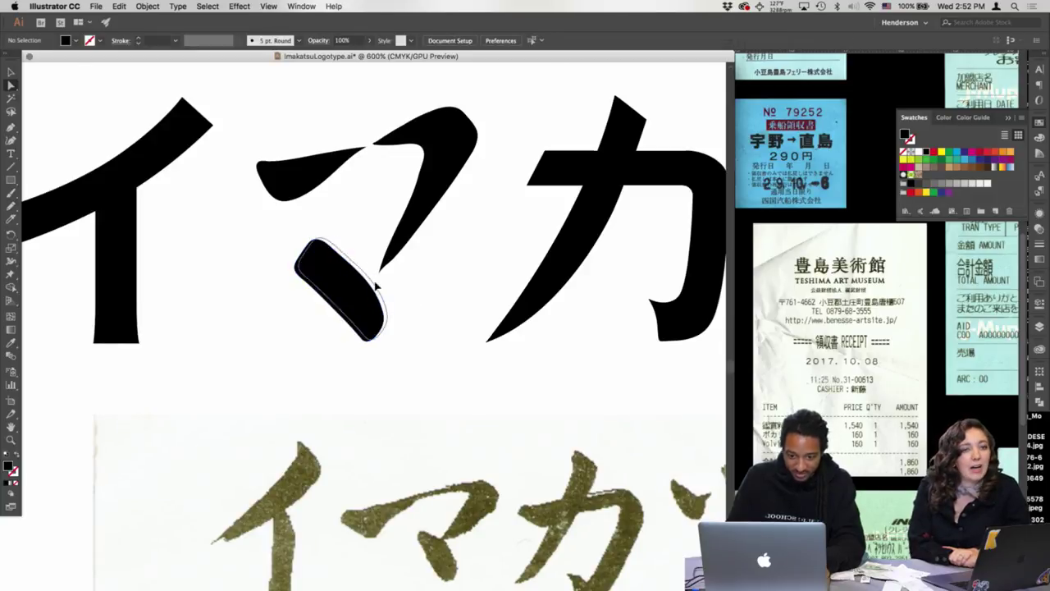
{"action": "left_click_drag", "start_coordinate": [361, 285], "coordinate": [378, 288]}
{"action": "left_click", "coordinate": [378, 290]}
{"action": "scroll", "coordinate": [413, 206], "scroll_direction": "down", "scroll_amount": 3}
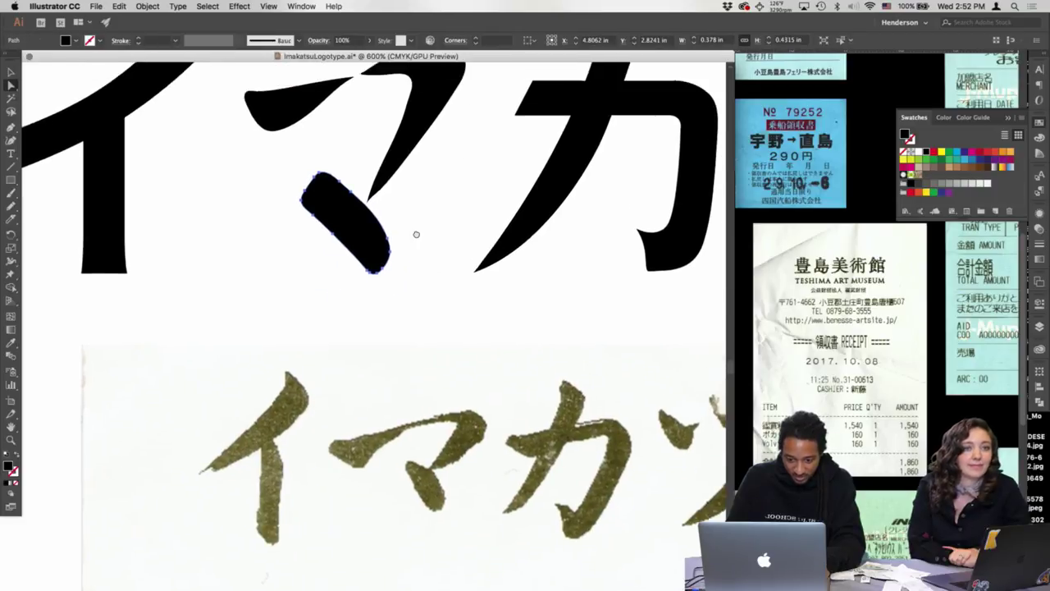
{"action": "left_click", "coordinate": [419, 227]}
{"action": "key", "text": "super+minus"}
{"action": "key", "text": "super+minus"}
{"action": "key", "text": "super+minus"}
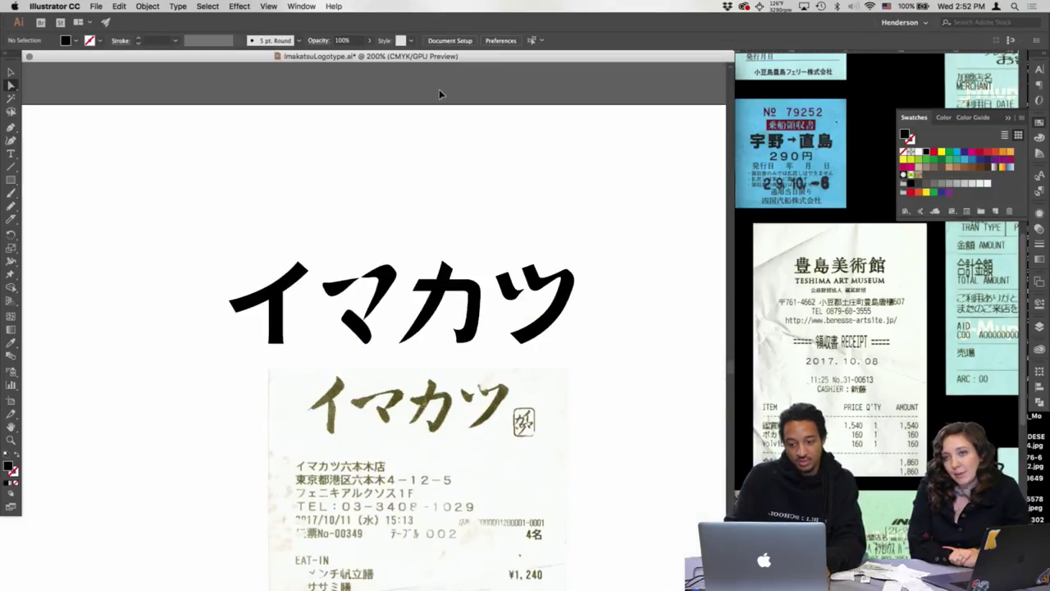
- Round the lower-left corner of the イ's vertical stem with the Pencil tool, following the scanned brush lettering
{"action": "key", "text": "super+plus"}
{"action": "key", "text": "super+plus"}
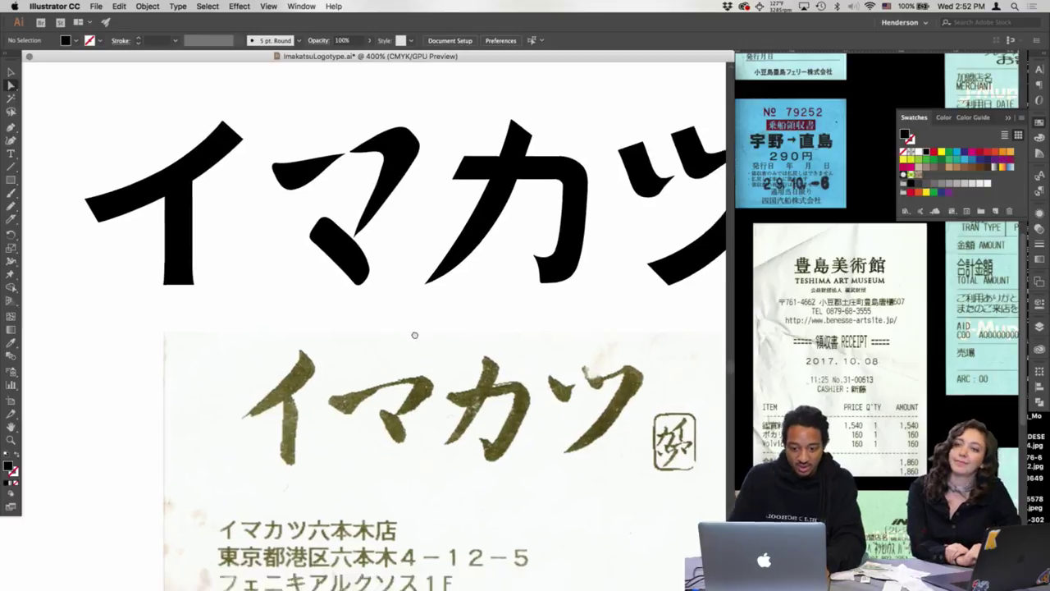
{"action": "left_click_drag", "start_coordinate": [441, 264], "coordinate": [556, 378]}
{"action": "left_click", "coordinate": [314, 165]}
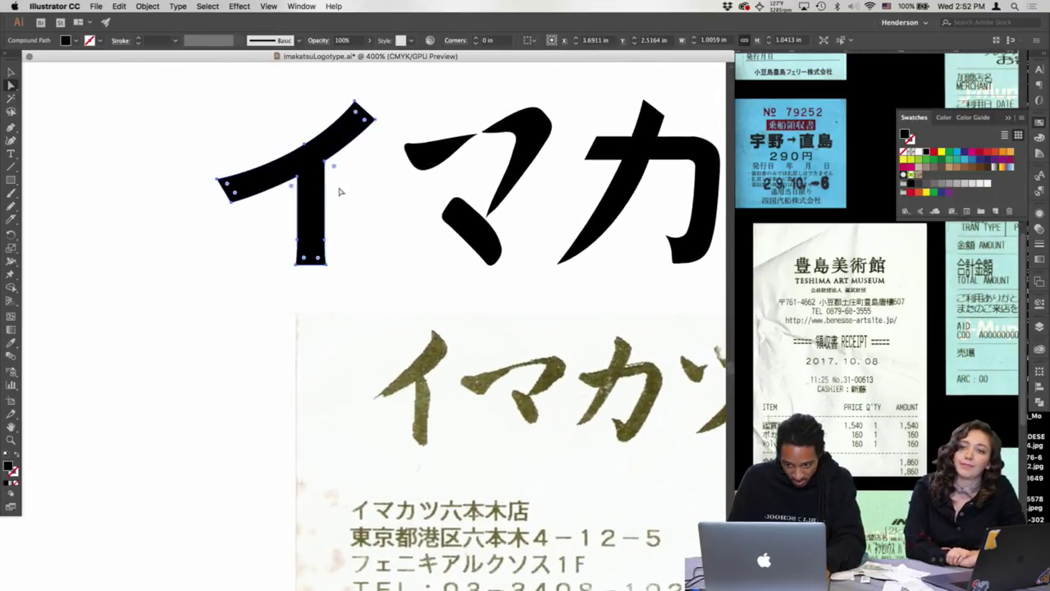
{"action": "left_click_drag", "start_coordinate": [621, 287], "coordinate": [548, 264]}
{"action": "scroll", "coordinate": [547, 264], "scroll_direction": "up", "scroll_amount": 1}
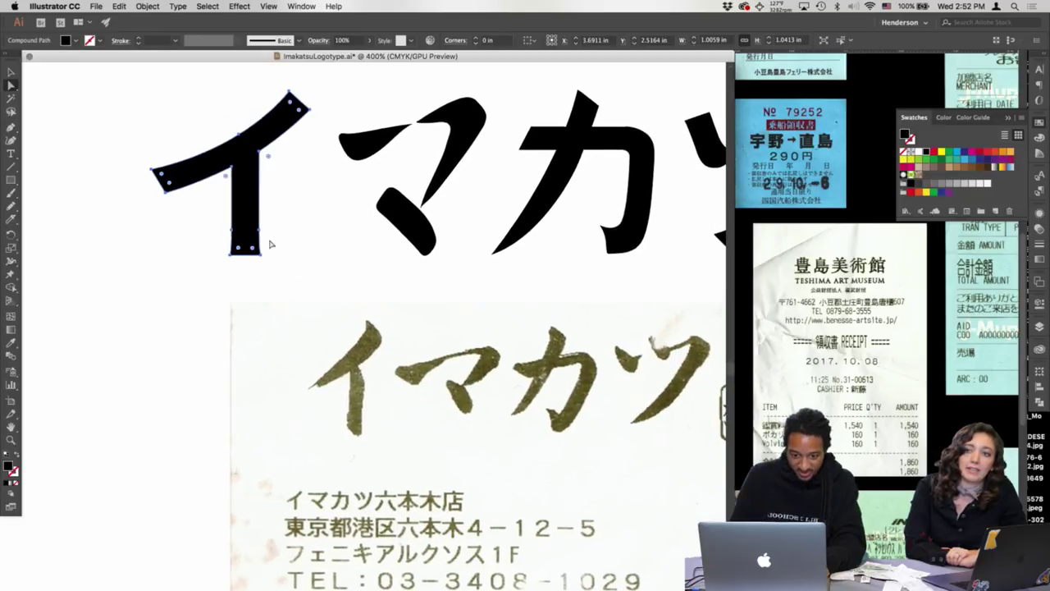
{"action": "key", "text": "n"}
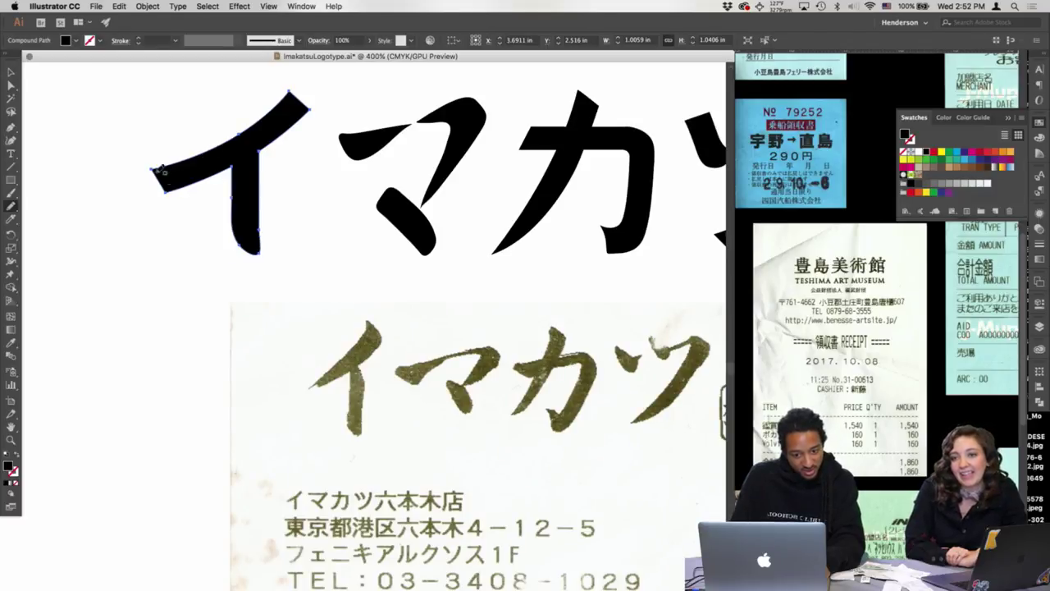
- Narrow the lower-left end of the イ's diagonal by moving its corner anchor, and redraw the tip shorter and rounded with the Pencil tool
{"action": "key", "text": "a"}
{"action": "left_click", "coordinate": [152, 171]}
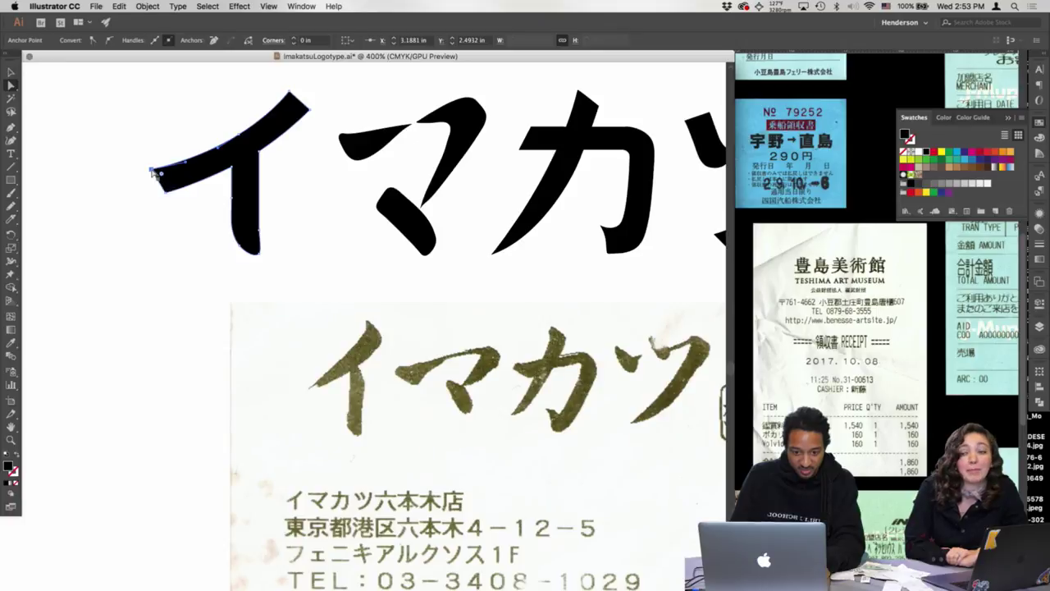
{"action": "left_click_drag", "start_coordinate": [151, 171], "coordinate": [164, 188]}
{"action": "left_click", "coordinate": [165, 189]}
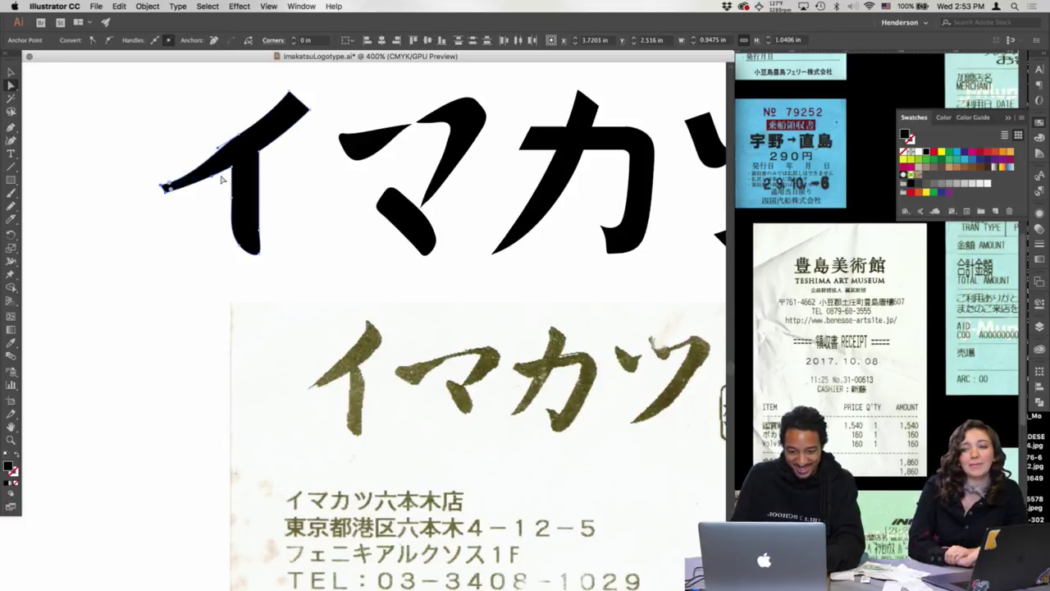
{"action": "key", "text": "n"}
{"action": "left_click_drag", "start_coordinate": [194, 173], "coordinate": [204, 177]}
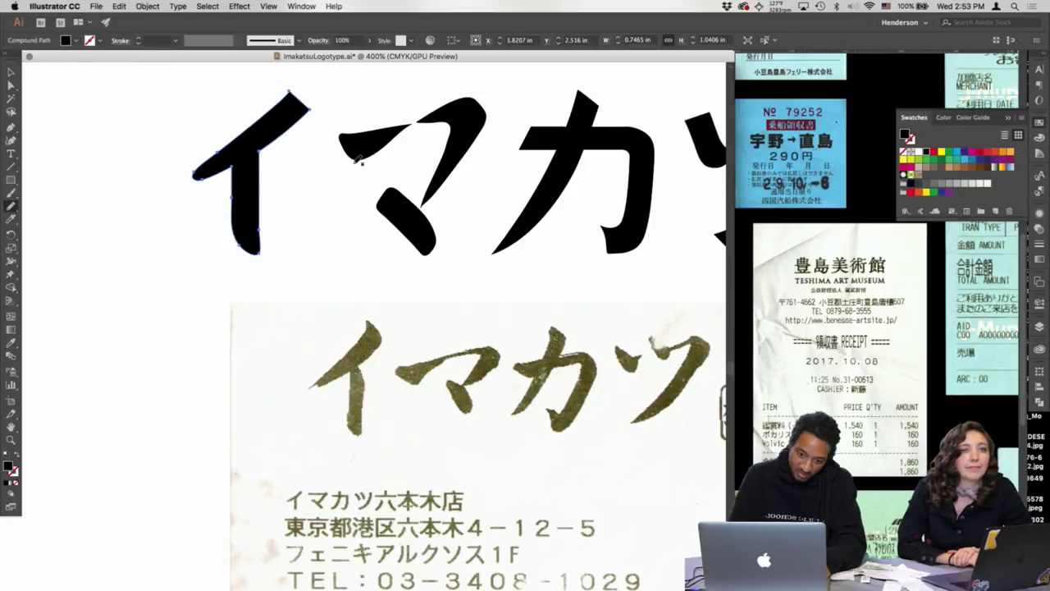
- Reshape the upper end of the イ's diagonal into a pointed, curved brush hook, deselect it, and check the whole logotype
{"action": "scroll", "coordinate": [311, 112], "scroll_direction": "up", "scroll_amount": 1}
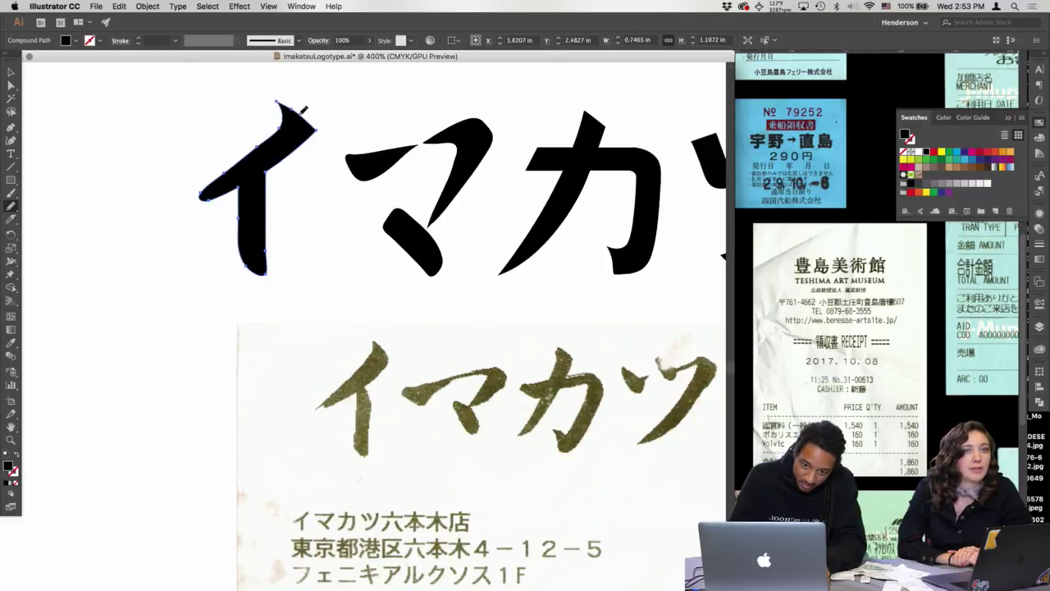
{"action": "key", "text": "a"}
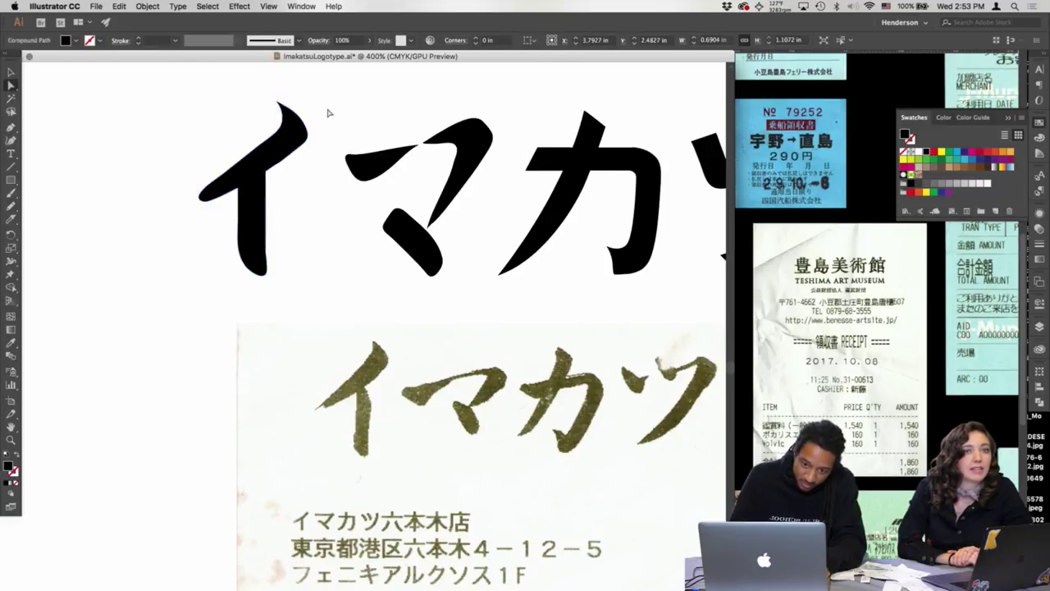
{"action": "left_click", "coordinate": [328, 112]}
{"action": "key", "text": "super+minus"}
{"action": "key", "text": "super+minus"}
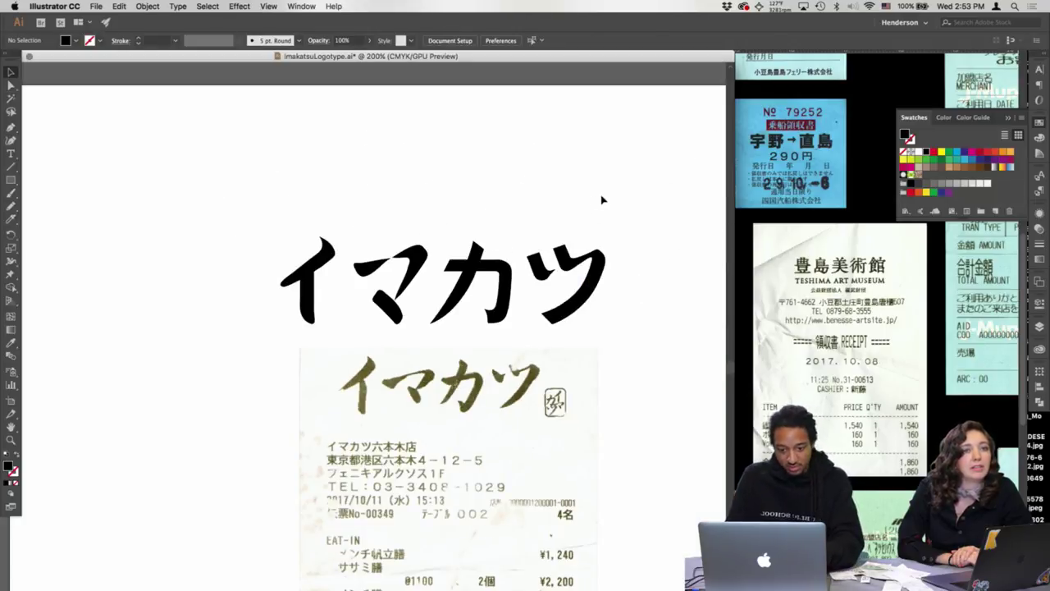
- Redraw the join between the right side of the イ's stem and its diagonal as a rounded notch with the Pencil tool
{"action": "left_click", "coordinate": [316, 278]}
{"action": "key", "text": "super+plus"}
{"action": "key", "text": "super+plus"}
{"action": "key", "text": "super+plus"}
{"action": "key", "text": "super+plus"}
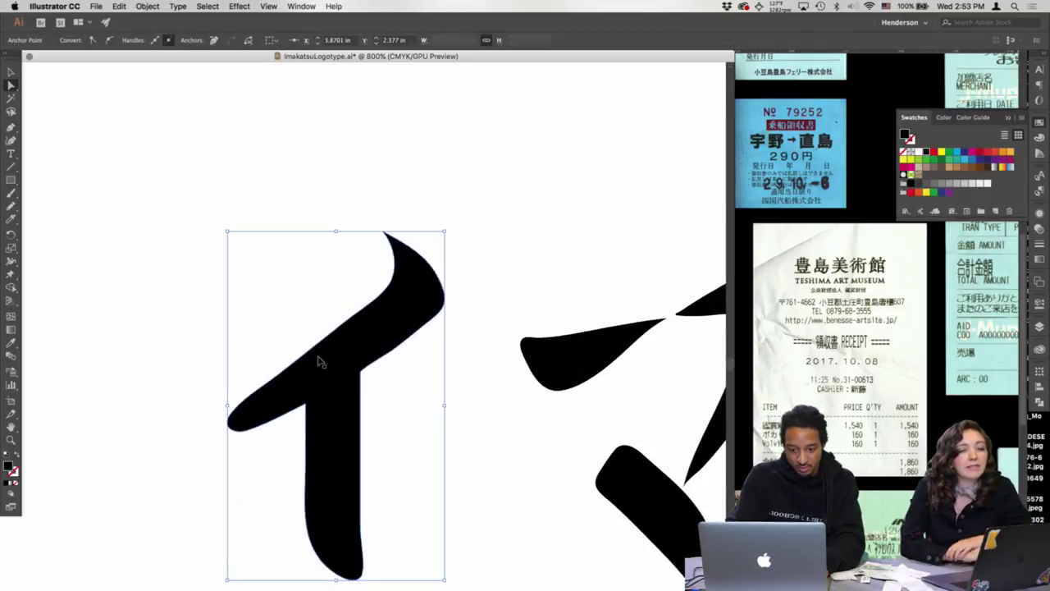
{"action": "scroll", "coordinate": [320, 363], "scroll_direction": "down", "scroll_amount": 10}
{"action": "scroll", "coordinate": [358, 274], "scroll_direction": "up", "scroll_amount": 7}
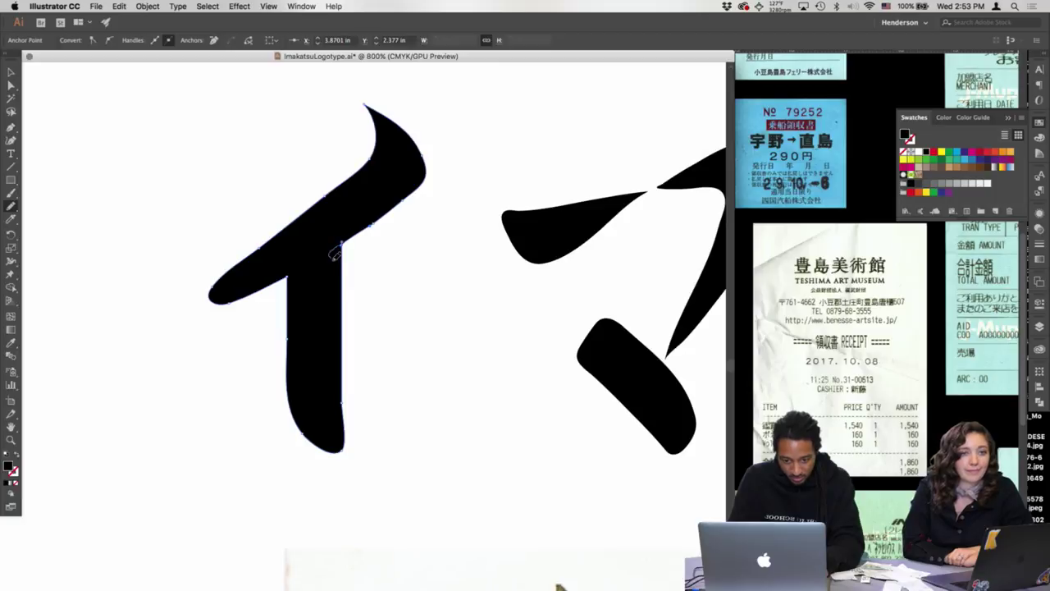
{"action": "left_click", "coordinate": [336, 256]}
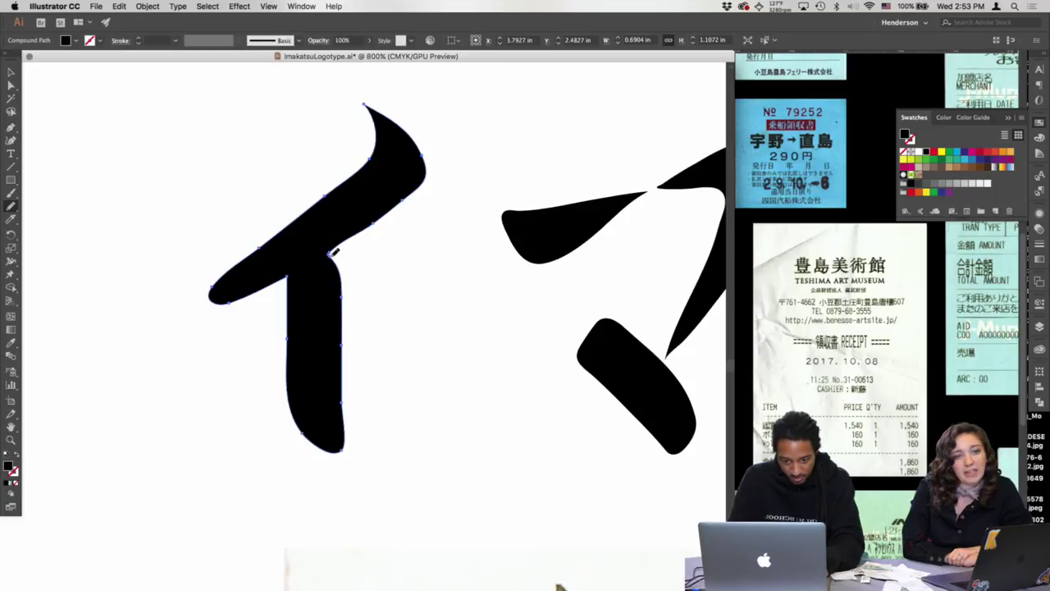
- Fine-tune the anchor points at the notch between the right side of the イ's stem and its diagonal, and deselect the shape
{"action": "key", "text": "a"}
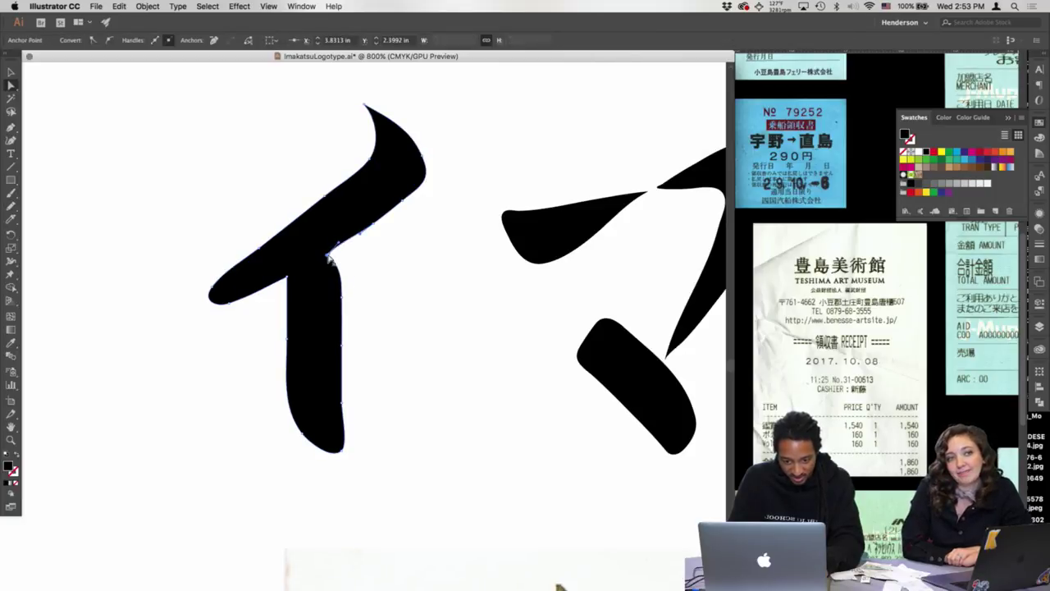
{"action": "left_click_drag", "start_coordinate": [335, 244], "coordinate": [343, 245]}
{"action": "key", "text": "super+z"}
{"action": "left_click", "coordinate": [327, 254]}
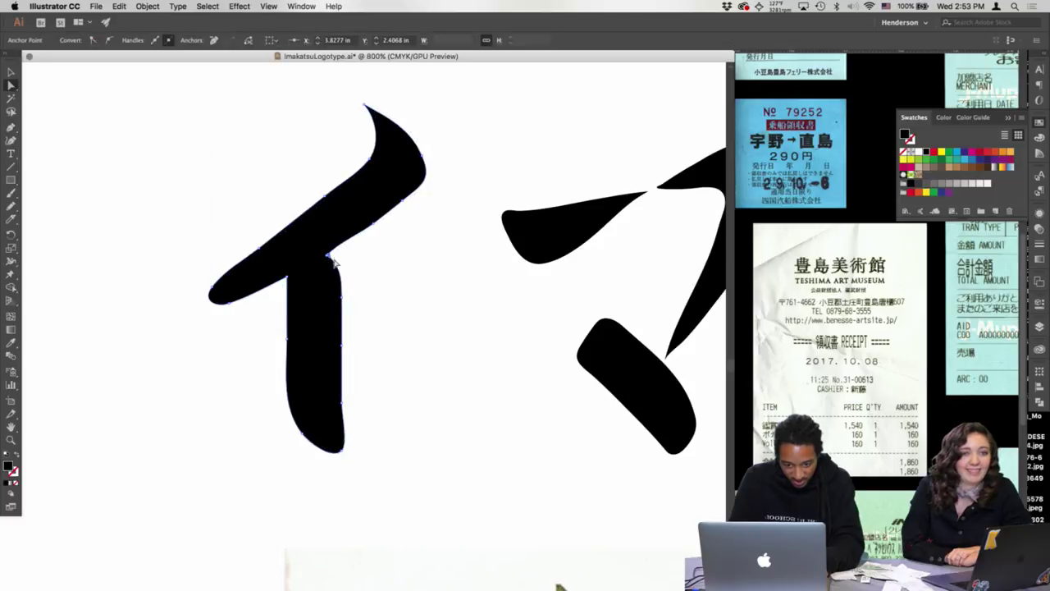
{"action": "left_click", "coordinate": [328, 257]}
{"action": "left_click", "coordinate": [350, 302]}
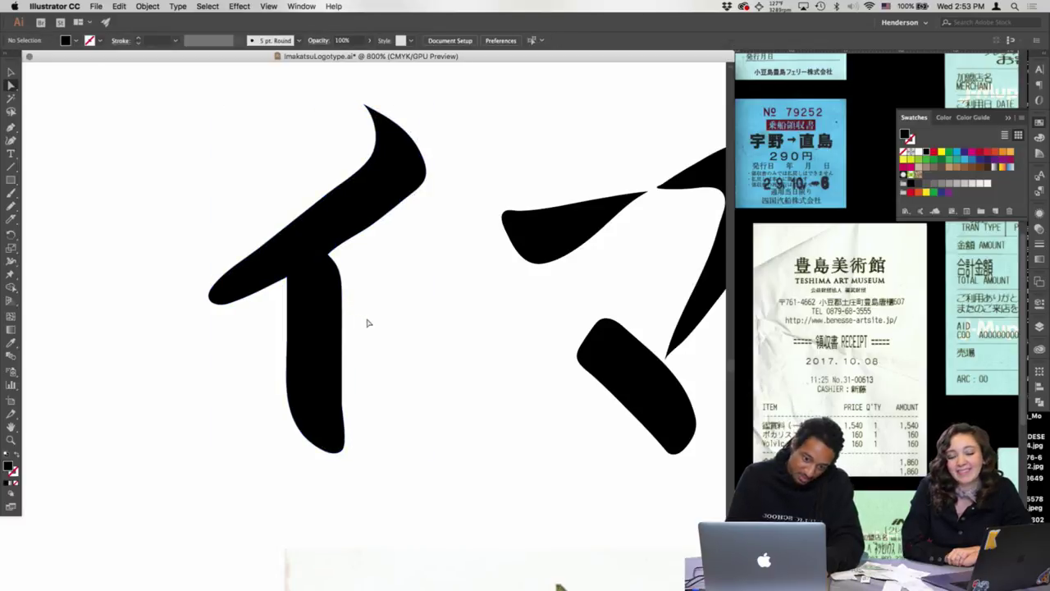
- Select the whole イマカツ logotype above the scanned receipt and copy it
{"action": "key", "text": "super+minus"}
{"action": "key", "text": "super+minus"}
{"action": "key", "text": "super+minus"}
{"action": "key", "text": "super+minus"}
{"action": "key", "text": "super+minus"}
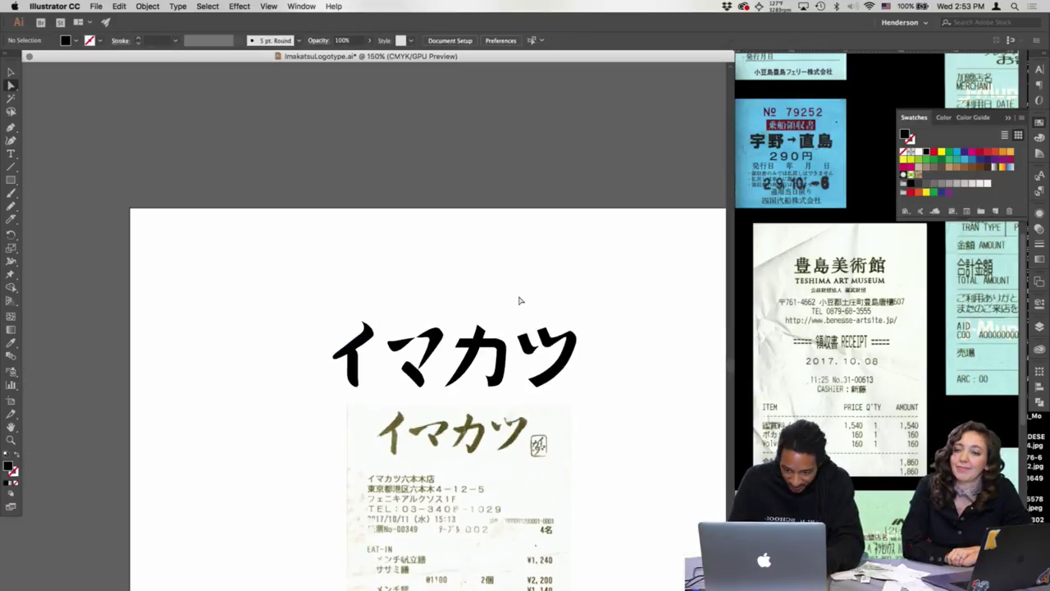
{"action": "left_click_drag", "start_coordinate": [287, 407], "coordinate": [282, 411]}
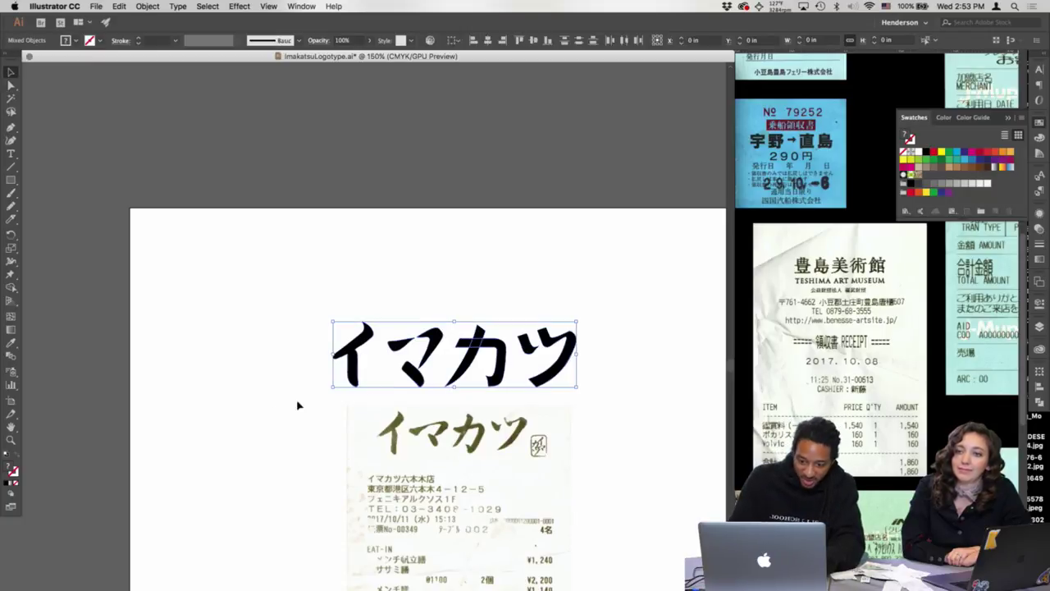
{"action": "left_click", "coordinate": [499, 273]}
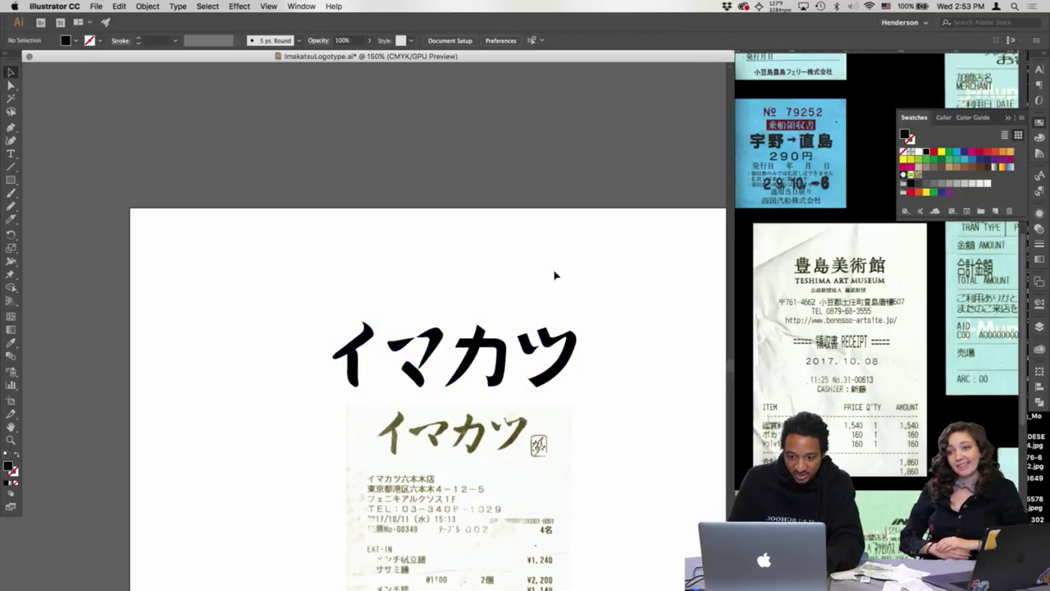
- Switch to the receipt layout in InDesign and replace its typed イマカツ heading frame with the pasted logotype
{"action": "key", "text": "ctrl+Up"}
{"action": "left_click", "coordinate": [268, 162]}
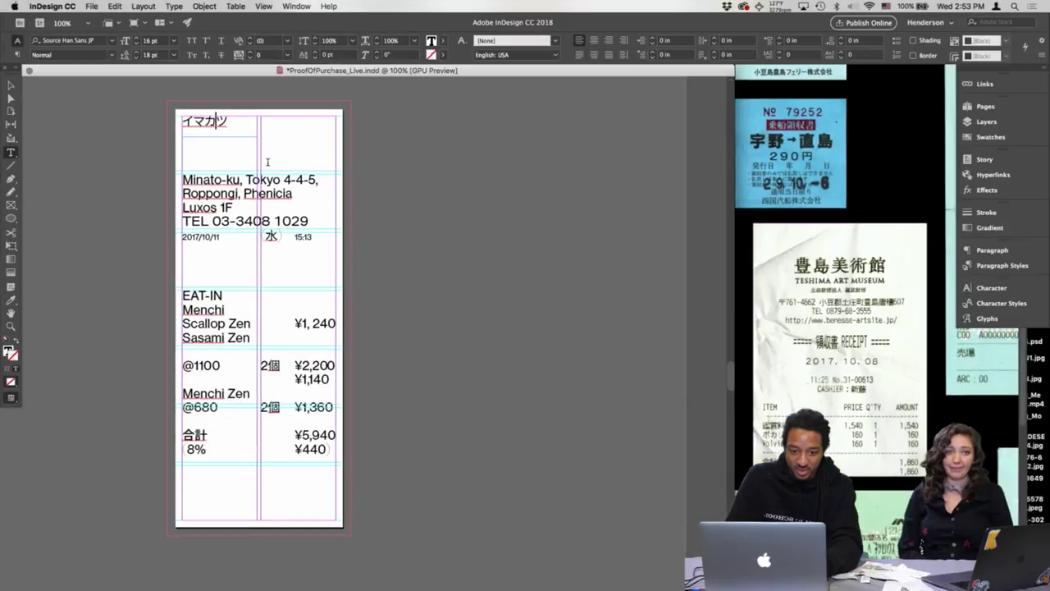
{"action": "left_click", "coordinate": [11, 83]}
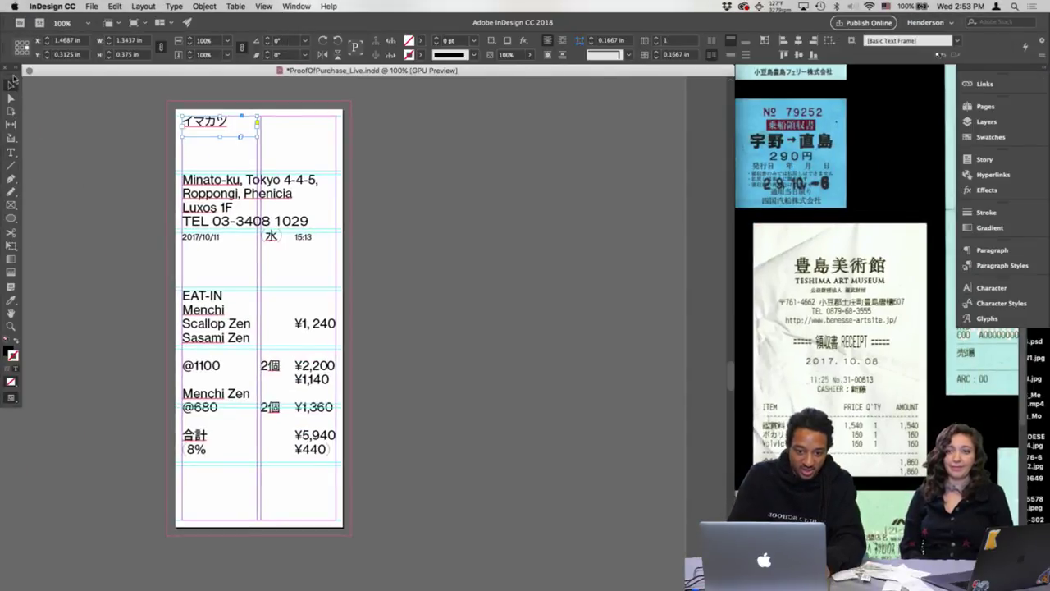
{"action": "key", "text": "Delete"}
{"action": "key", "text": "super+z"}
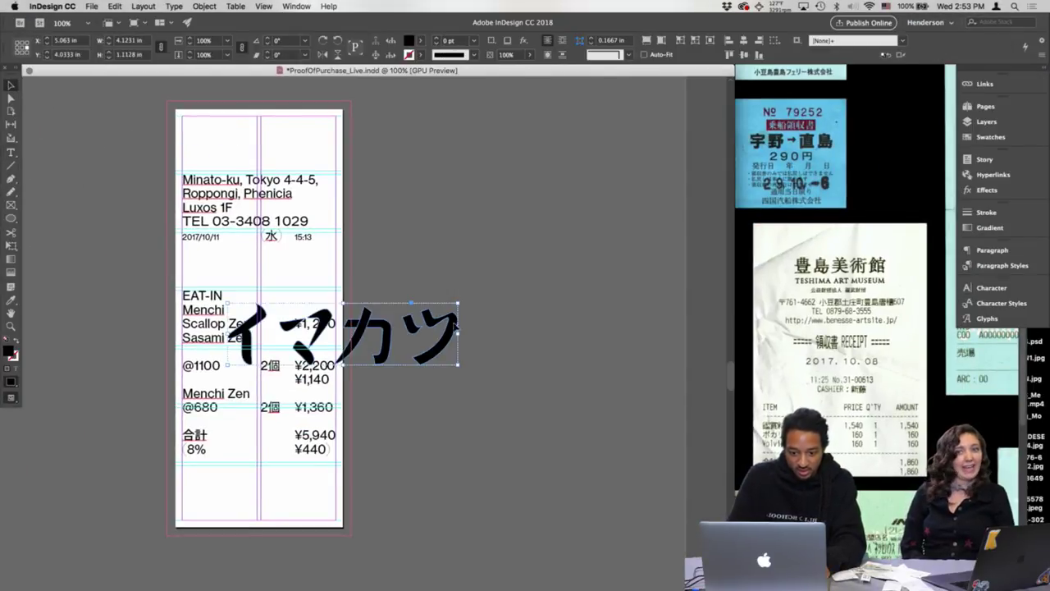
- Scale the pasted logotype to 2.857 in wide and place it across the top of the receipt page
{"action": "left_click_drag", "start_coordinate": [438, 346], "coordinate": [343, 138]}
{"action": "key", "text": "super+equal"}
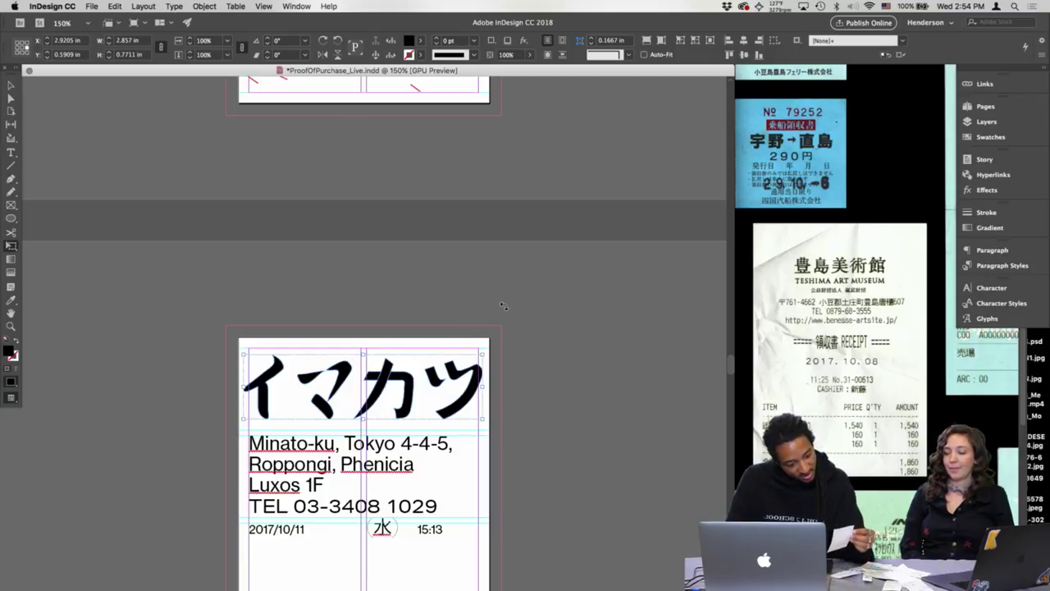
- Examine the layout of the scanned Imakatsu receipt up close in Photoshop and return to the InDesign layout
{"action": "left_click", "coordinate": [806, 332]}
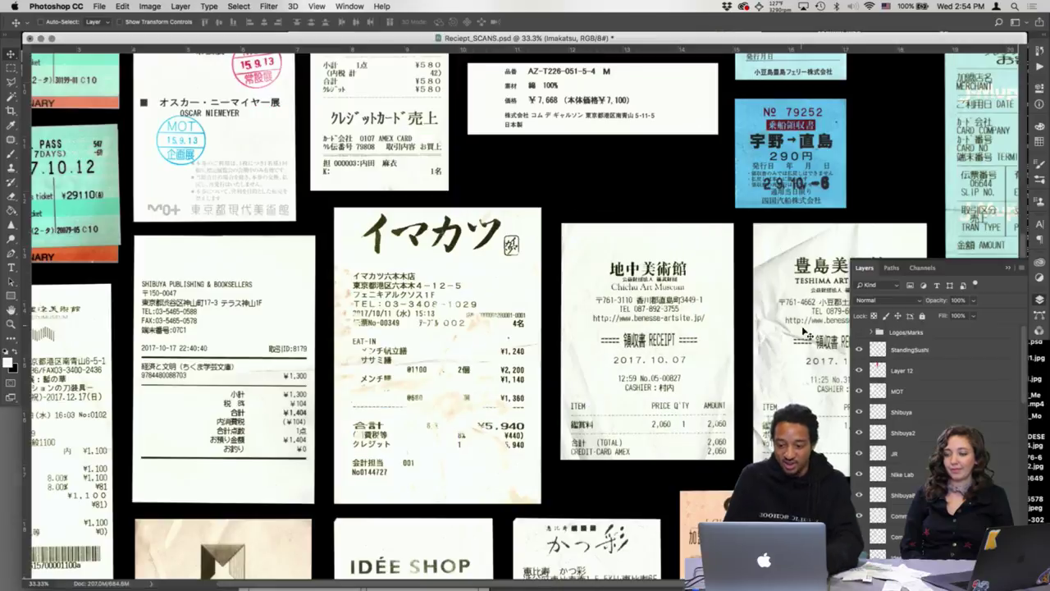
{"action": "key", "text": "super+equal"}
{"action": "key", "text": "super+equal"}
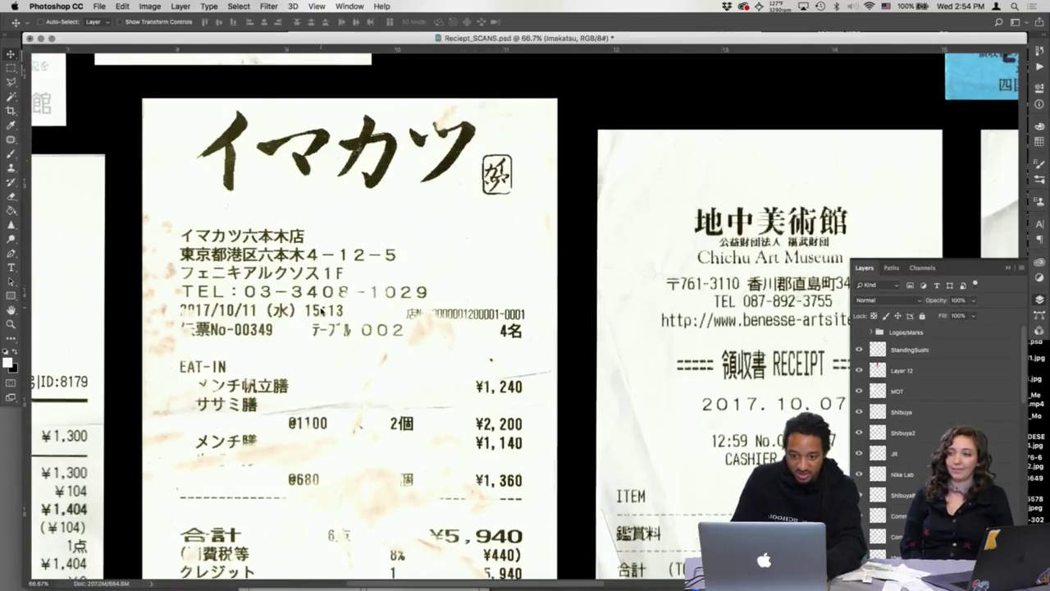
{"action": "key", "text": "ctrl+Up"}
{"action": "left_click", "coordinate": [306, 261]}
{"action": "key", "text": "ctrl+Up"}
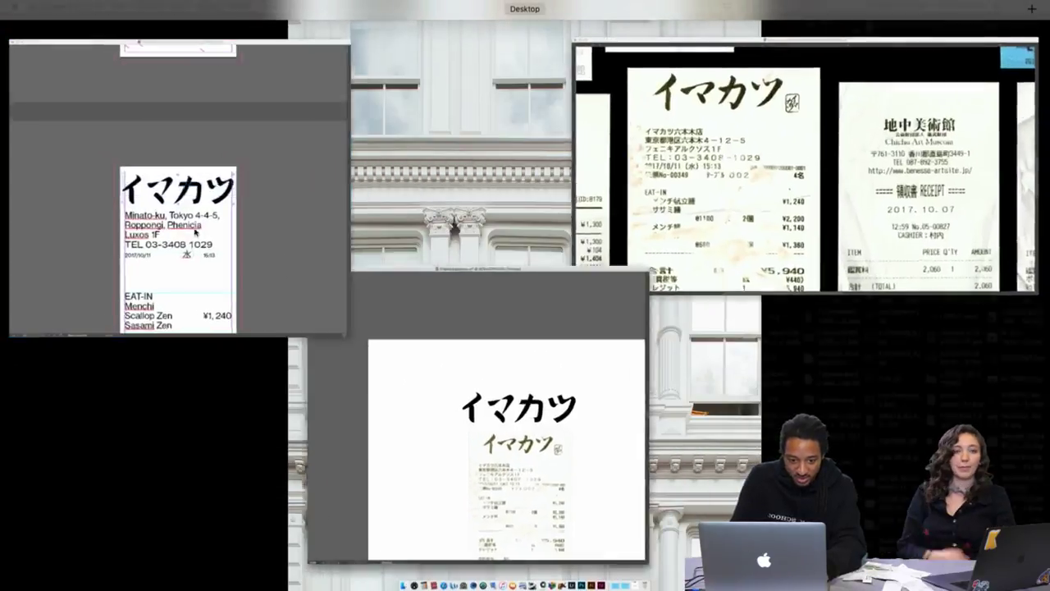
{"action": "left_click", "coordinate": [195, 230]}
- Try moving the logotype lower towards the address text, and shift it back up
{"action": "key", "text": "a"}
{"action": "left_click", "coordinate": [346, 381]}
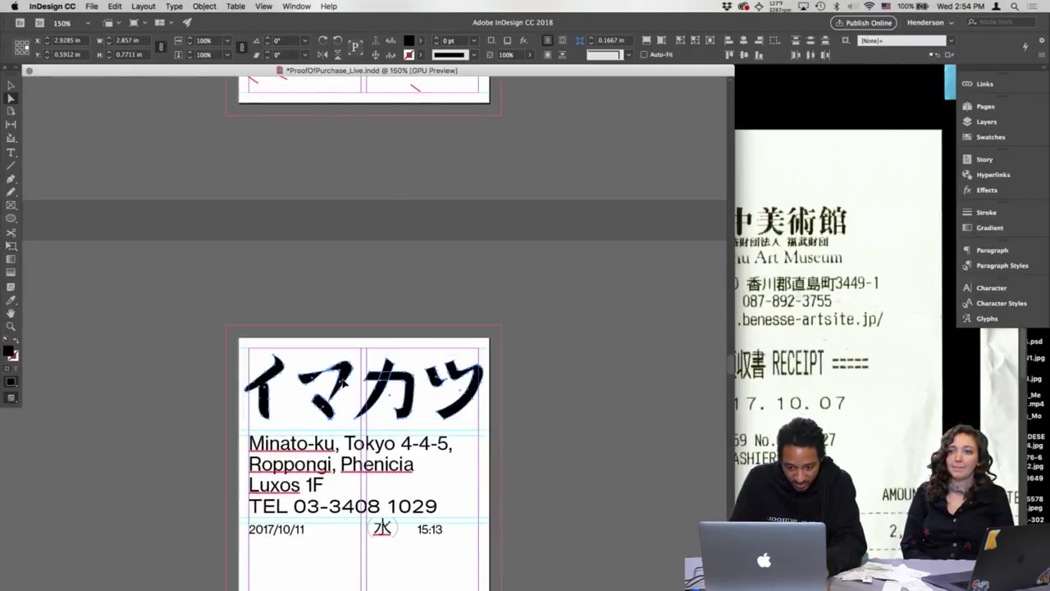
{"action": "left_click", "coordinate": [352, 404]}
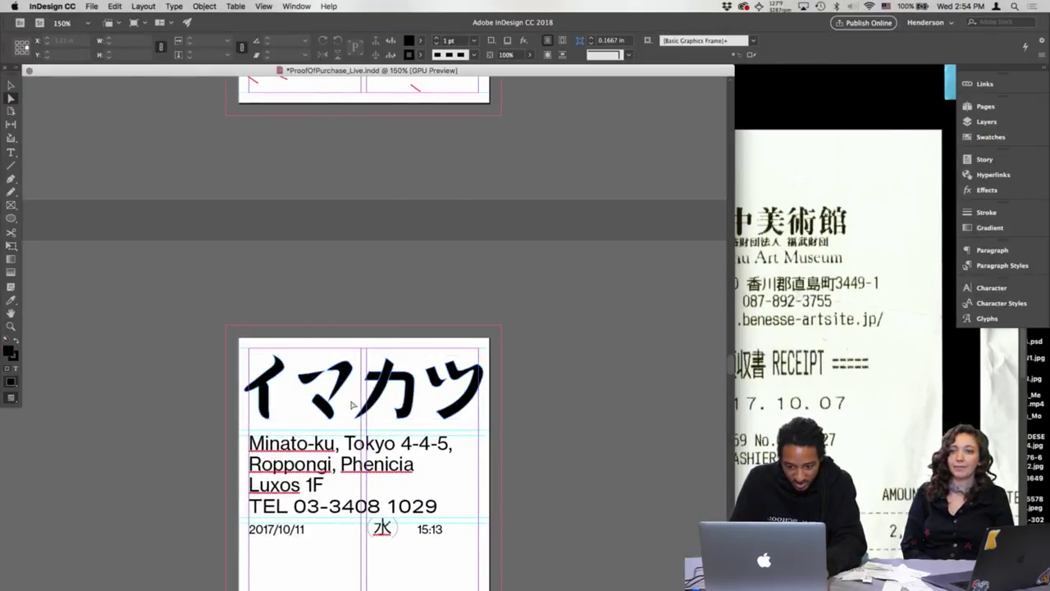
{"action": "left_click", "coordinate": [431, 365]}
{"action": "key", "text": "shift+Down"}
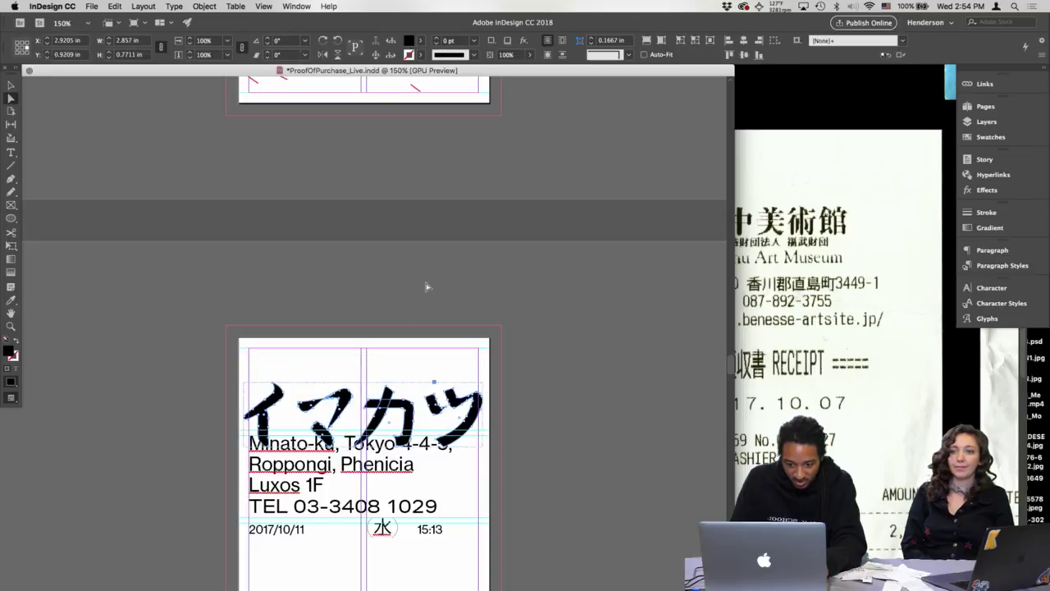
{"action": "key", "text": "shift+Up"}
{"action": "key", "text": "shift+Up"}
- Ungroup the logotype and select its characters one by one to check that each can be handled separately
{"action": "scroll", "coordinate": [459, 271], "scroll_direction": "down", "scroll_amount": 2}
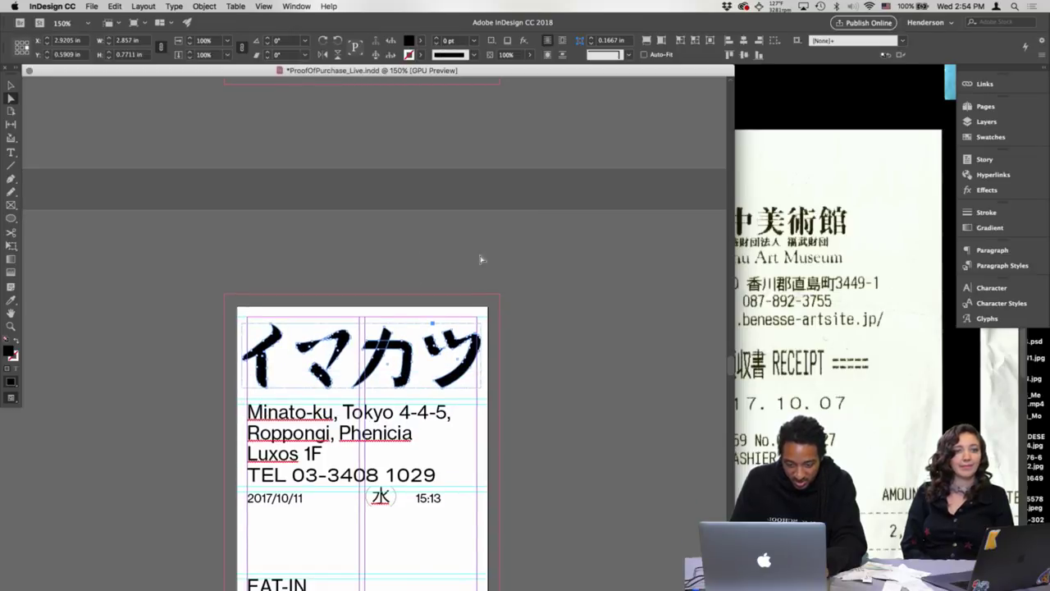
{"action": "left_click", "coordinate": [199, 6]}
{"action": "left_click", "coordinate": [228, 77]}
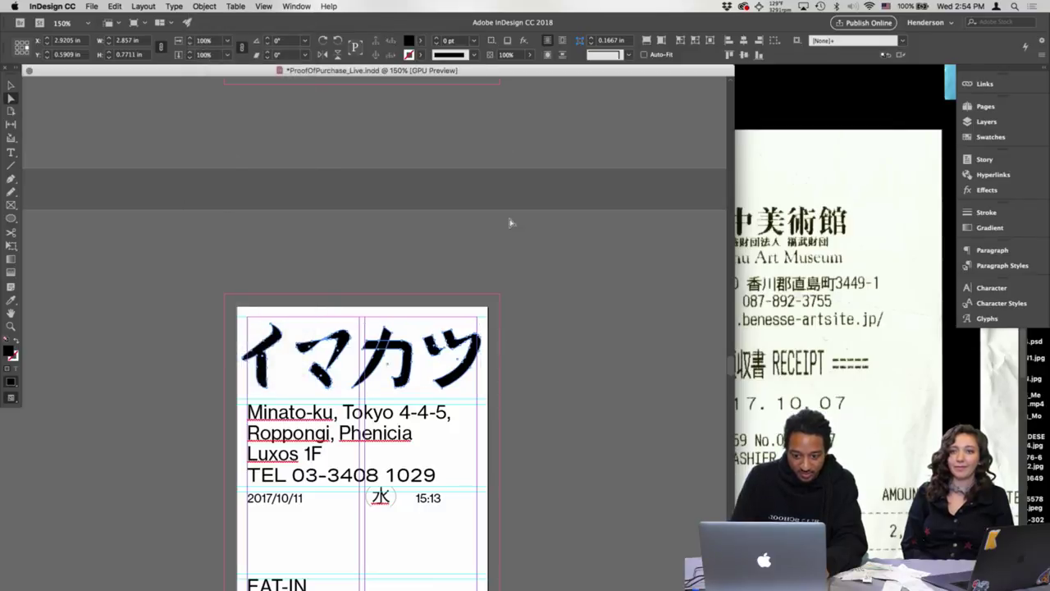
{"action": "left_click", "coordinate": [469, 369]}
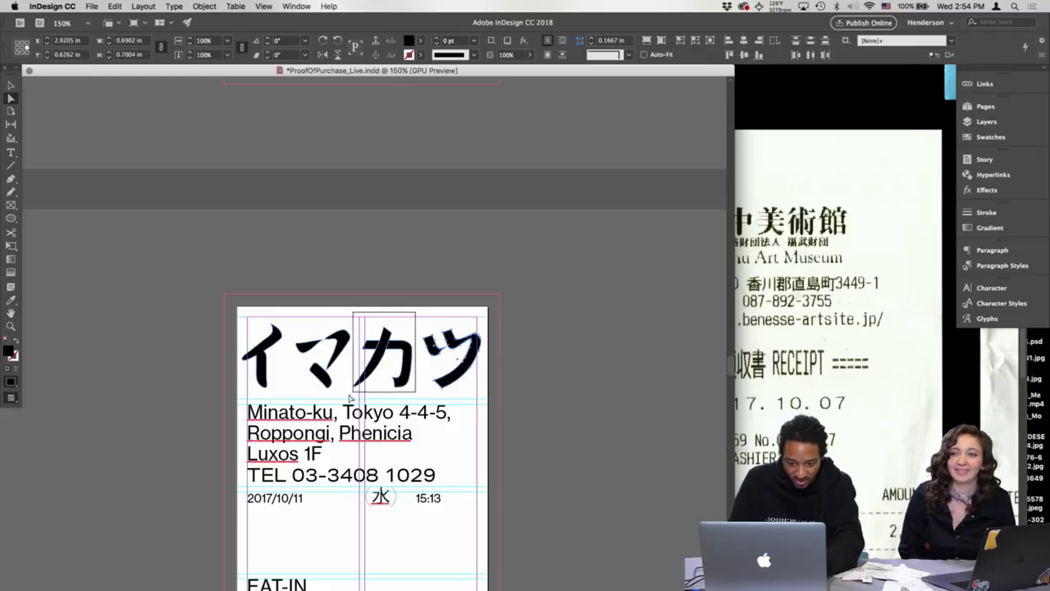
{"action": "left_click_drag", "start_coordinate": [350, 397], "coordinate": [360, 408]}
{"action": "left_click", "coordinate": [356, 325]}
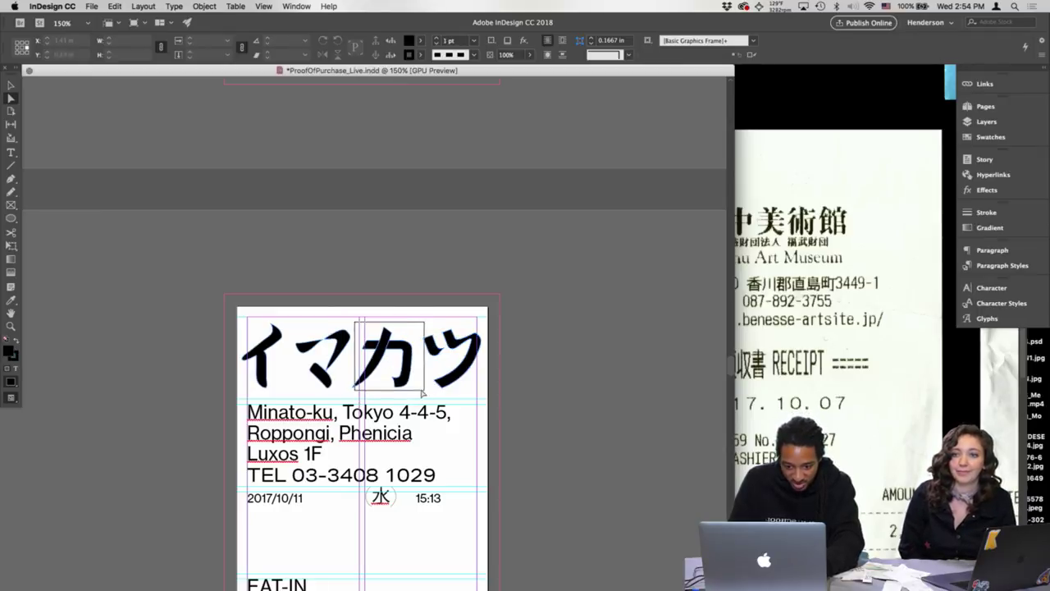
{"action": "left_click", "coordinate": [354, 391]}
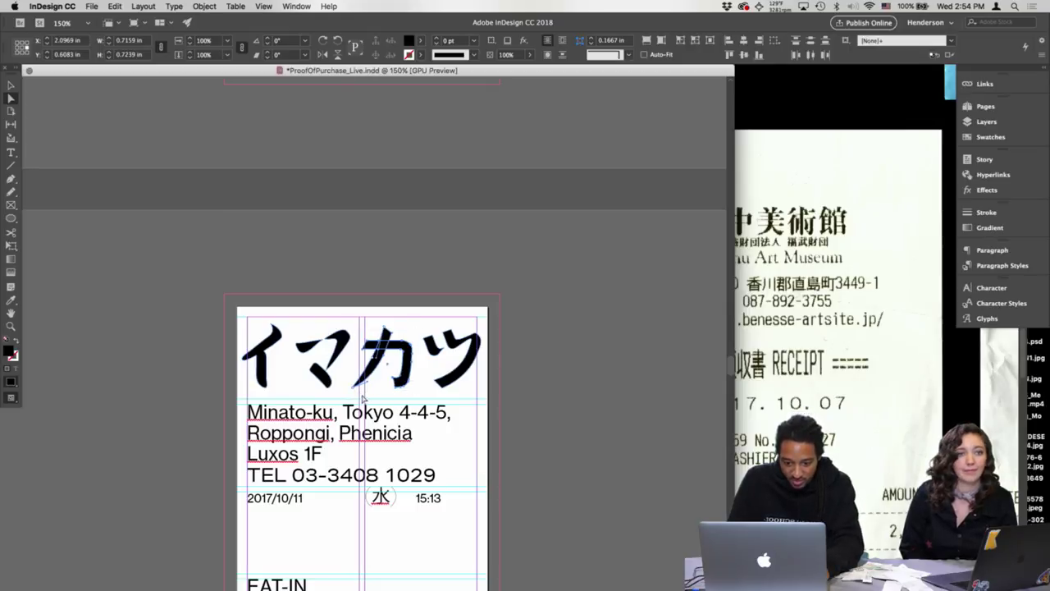
{"action": "left_click", "coordinate": [325, 385]}
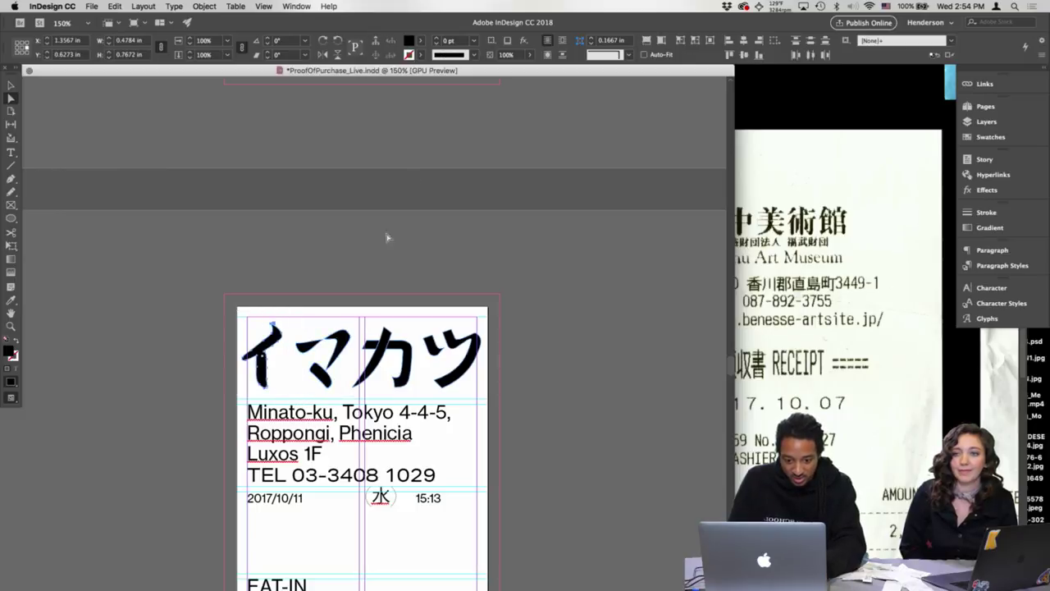
{"action": "left_click", "coordinate": [265, 384]}
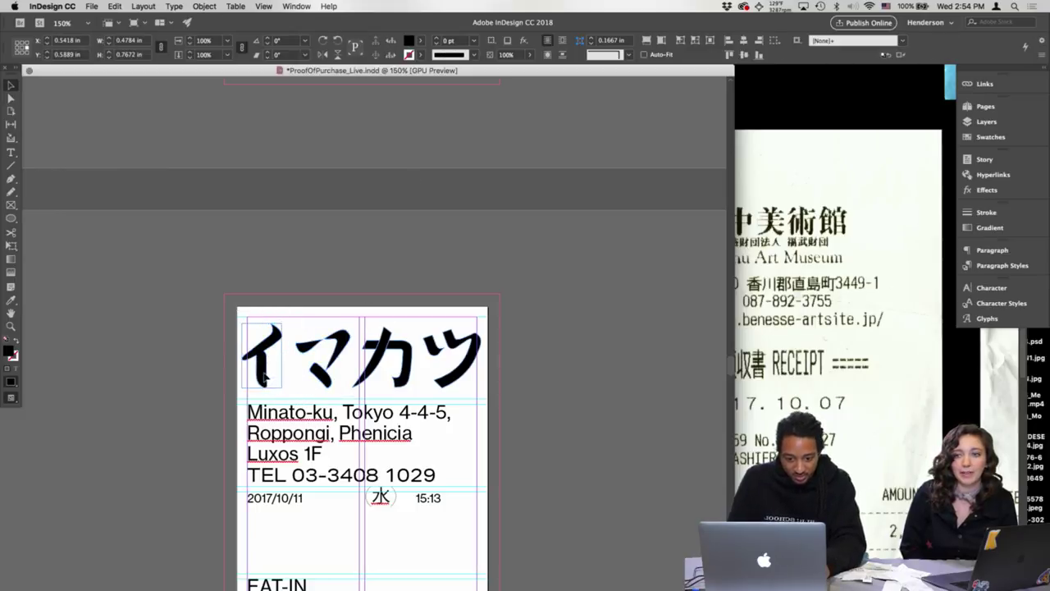
- Stagger the four logotype characters along a rising diagonal, with イ lowest near the address and ツ overlapping the page's upper edge
{"action": "left_click_drag", "start_coordinate": [266, 379], "coordinate": [286, 382]}
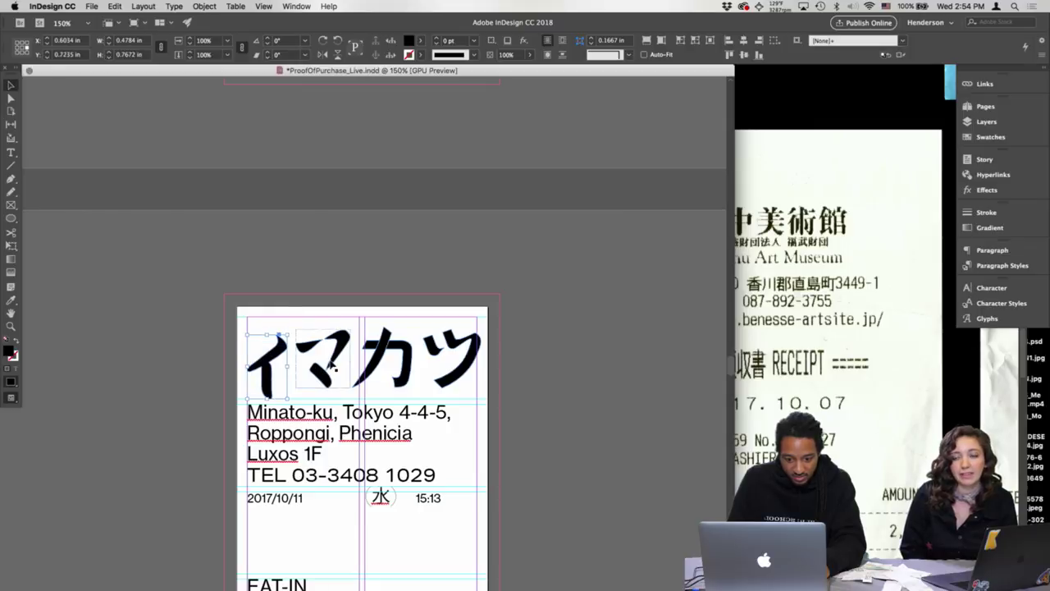
{"action": "left_click_drag", "start_coordinate": [334, 358], "coordinate": [386, 319]}
{"action": "left_click_drag", "start_coordinate": [455, 344], "coordinate": [460, 299]}
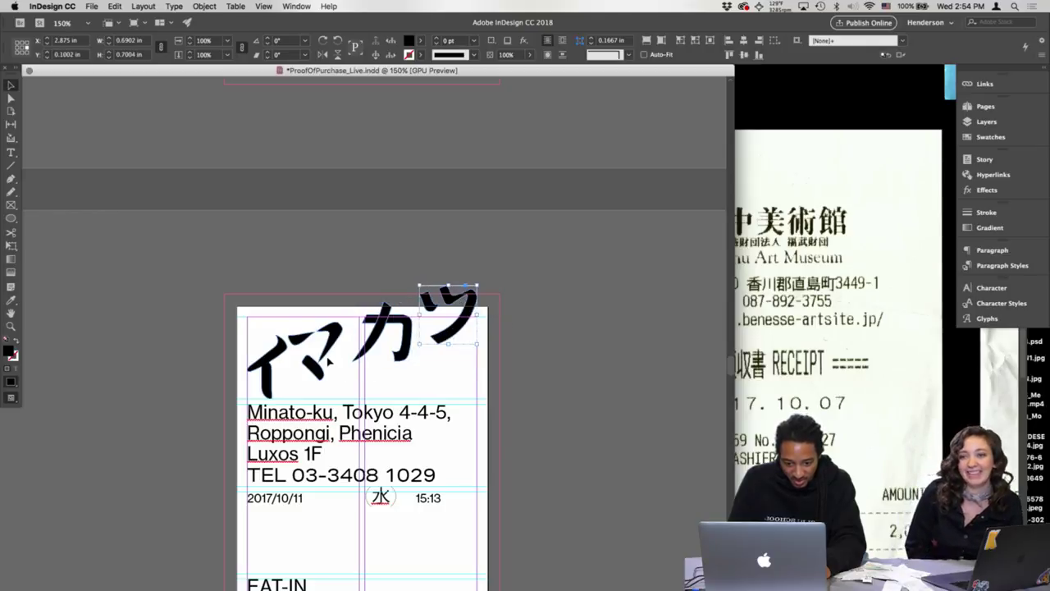
{"action": "left_click_drag", "start_coordinate": [329, 358], "coordinate": [344, 351]}
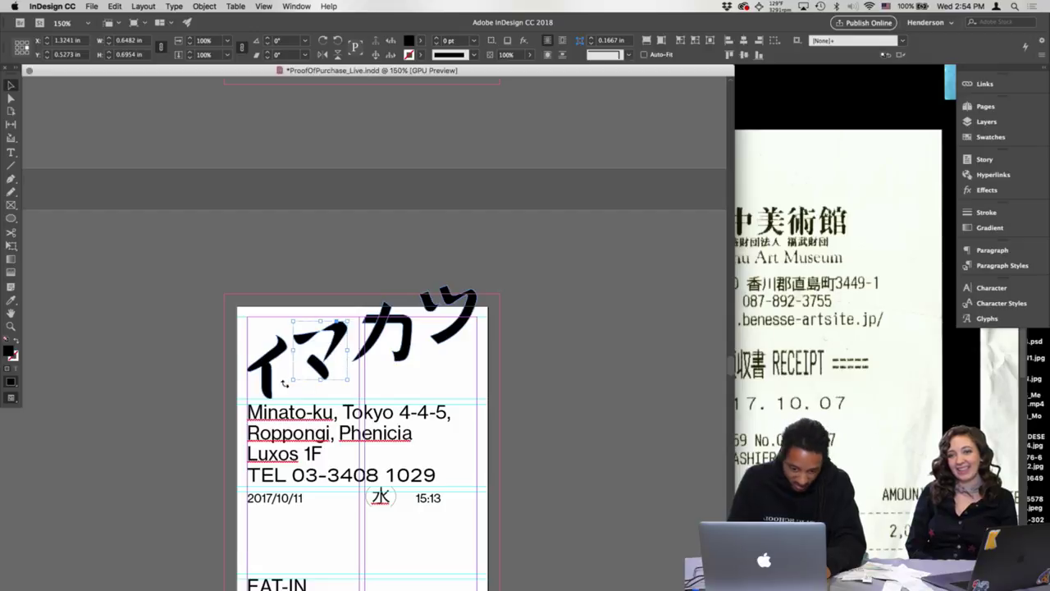
{"action": "left_click_drag", "start_coordinate": [269, 377], "coordinate": [269, 383]}
{"action": "left_click", "coordinate": [415, 397]}
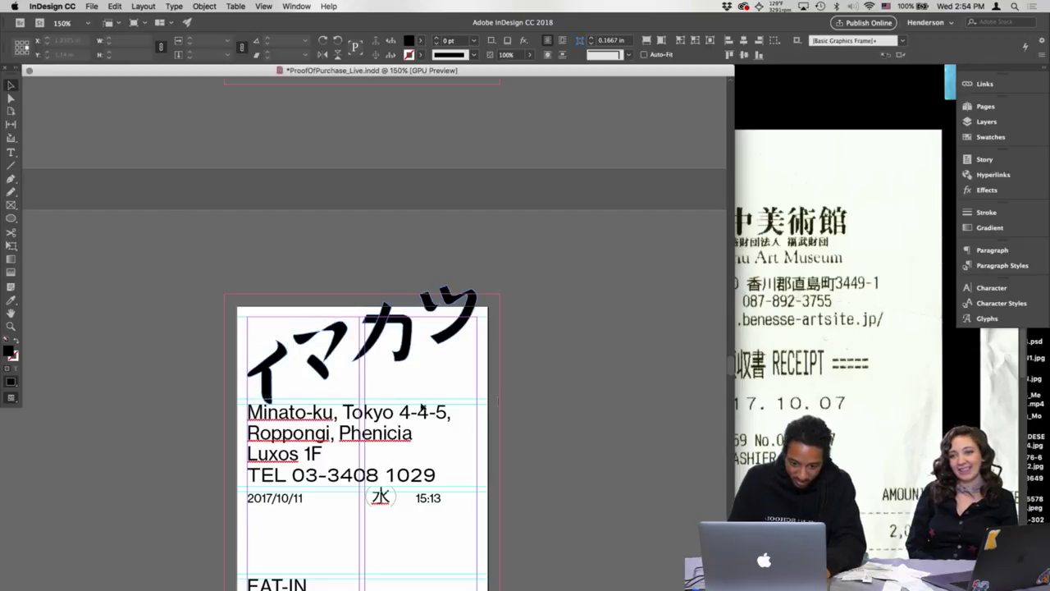
- Lower the top edge of the receipt's main text frame to make it 5.1607 in high, leaving open space below the logotype
{"action": "left_click_drag", "start_coordinate": [539, 324], "coordinate": [532, 305]}
{"action": "scroll", "coordinate": [532, 306], "scroll_direction": "down", "scroll_amount": 1}
{"action": "left_click_drag", "start_coordinate": [530, 459], "coordinate": [565, 190]}
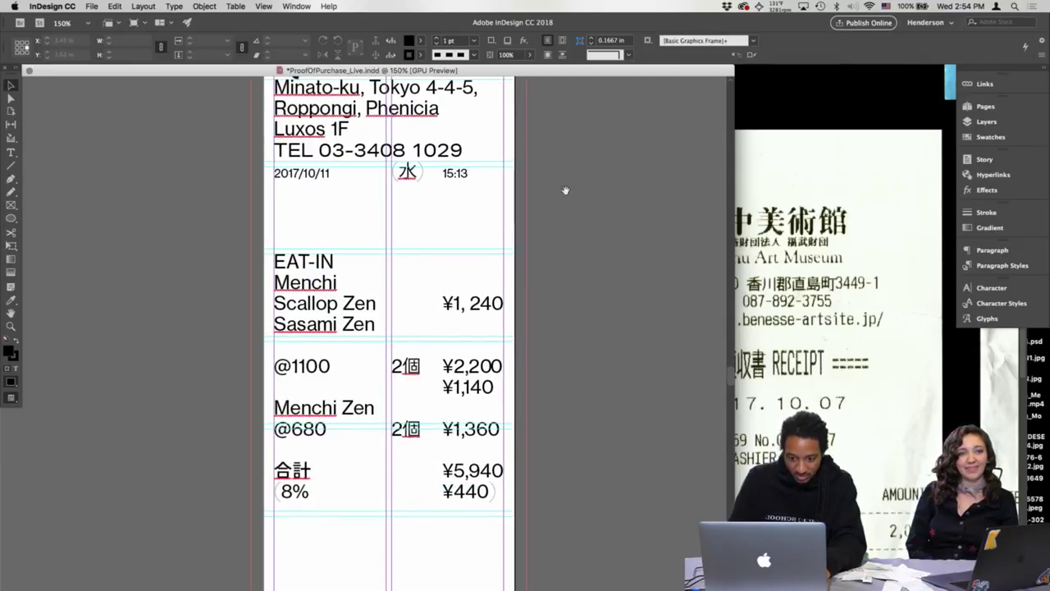
{"action": "key", "text": "super+minus"}
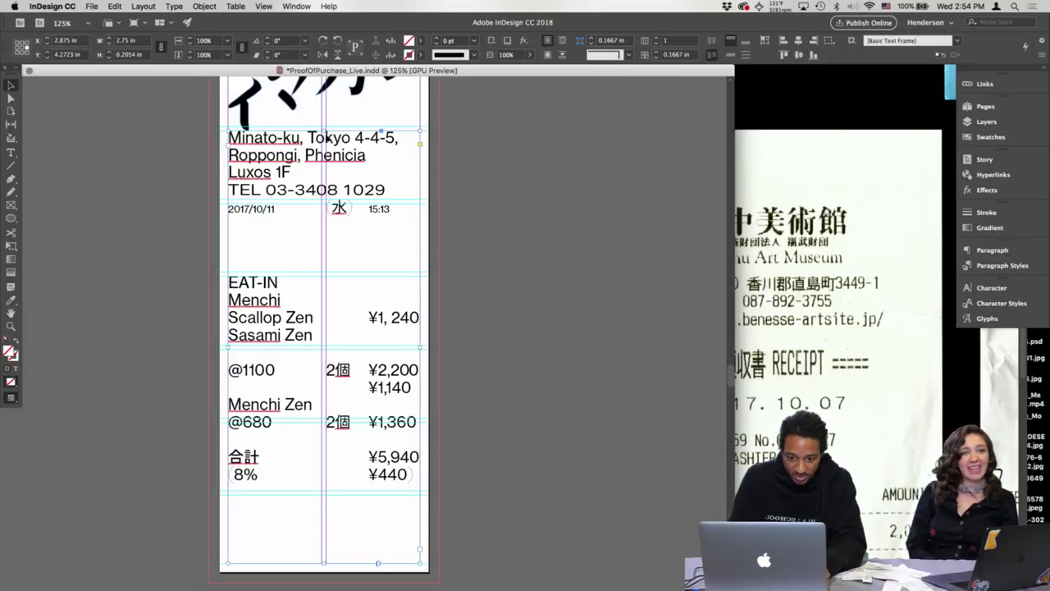
{"action": "left_click_drag", "start_coordinate": [327, 131], "coordinate": [347, 192]}
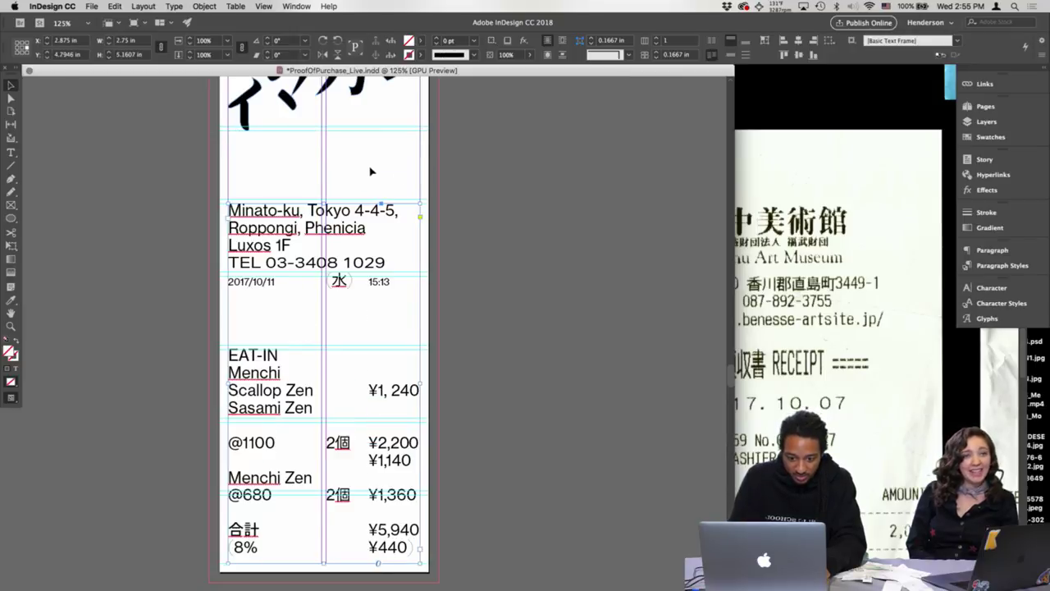
{"action": "left_click", "coordinate": [370, 171]}
- Move all four logotype characters together down to Y 1.375 in, into the open space above the address
{"action": "scroll", "coordinate": [450, 196], "scroll_direction": "up", "scroll_amount": 5}
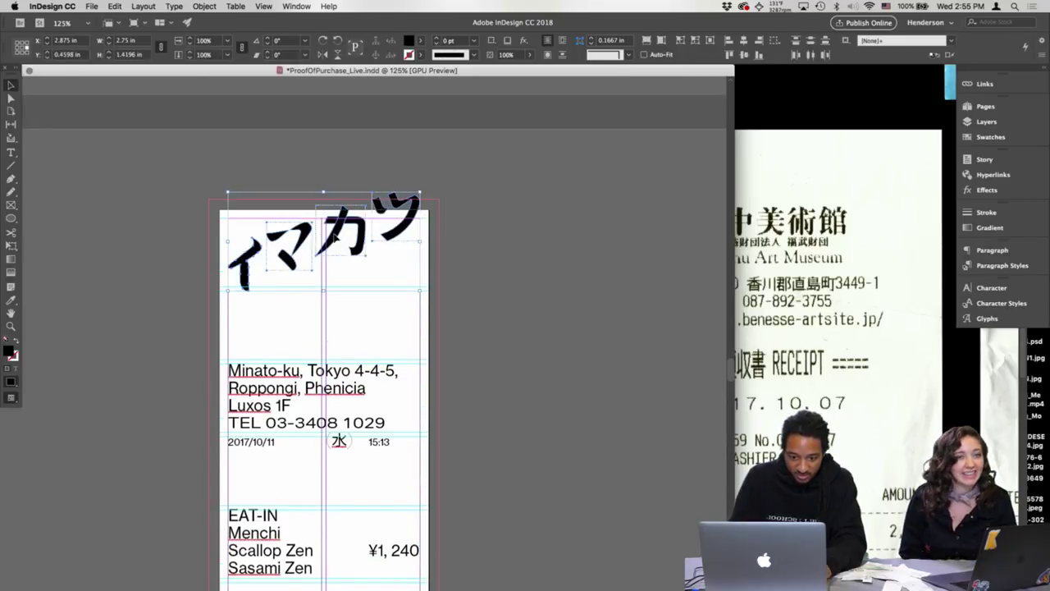
{"action": "left_click_drag", "start_coordinate": [335, 237], "coordinate": [337, 302]}
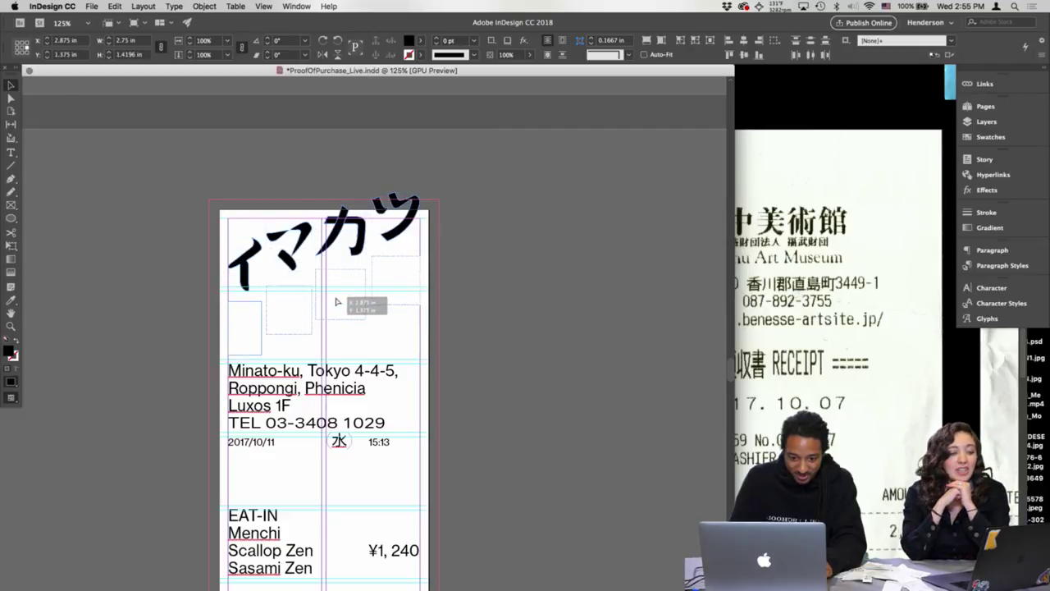